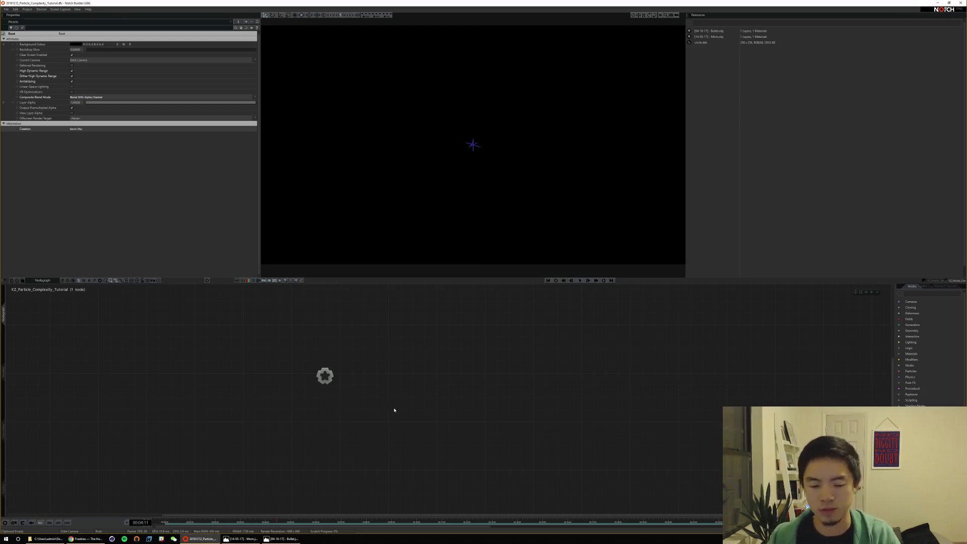
# Bring up the bullet and fist reference images in Photos and place their windows side by side
pyautogui.hotkey('alt', 'Tab')
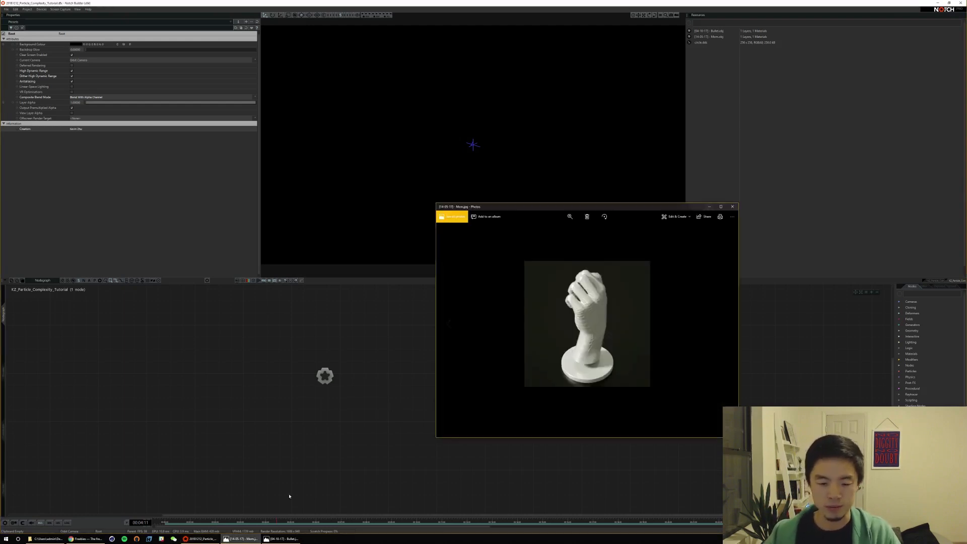
pyautogui.rightClick(272, 539)
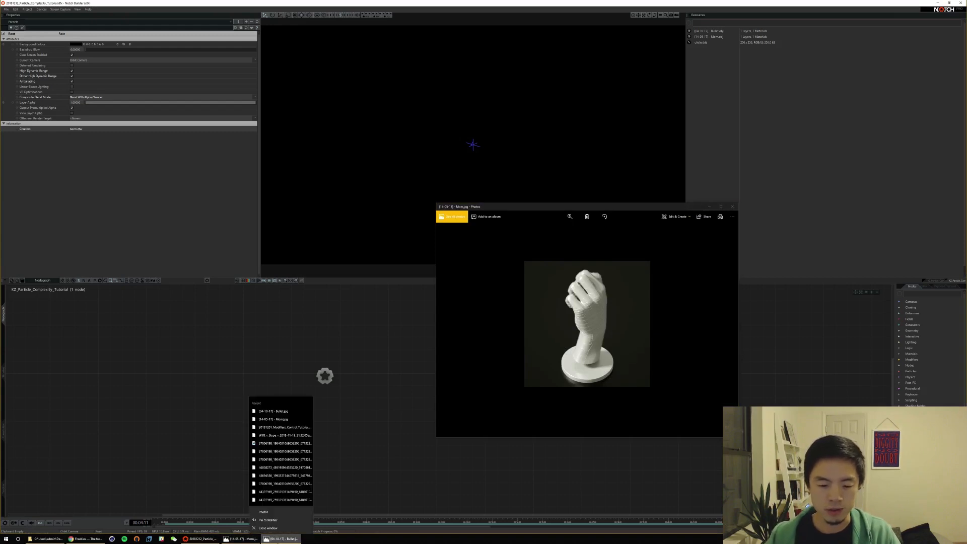
pyautogui.click(286, 539)
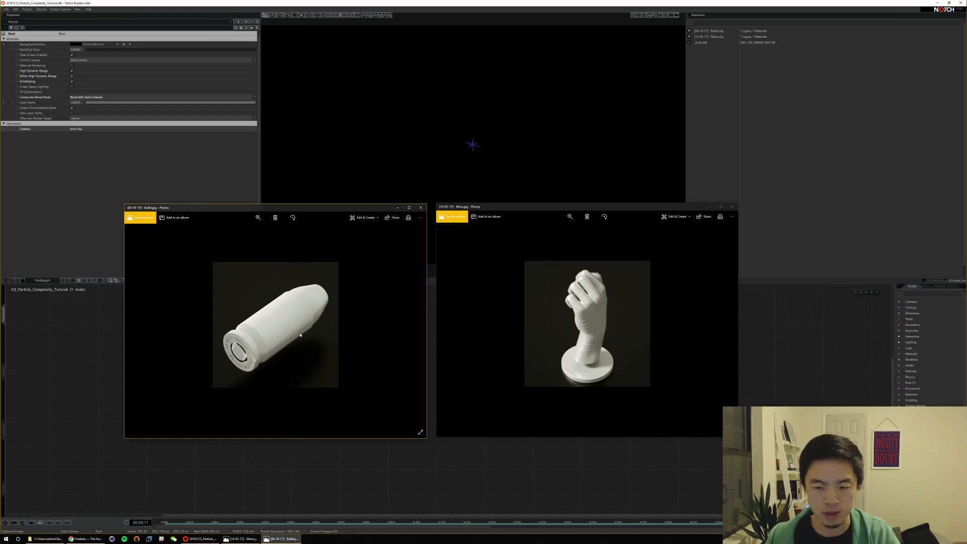
pyautogui.moveTo(510, 215); pyautogui.dragTo(501, 220)
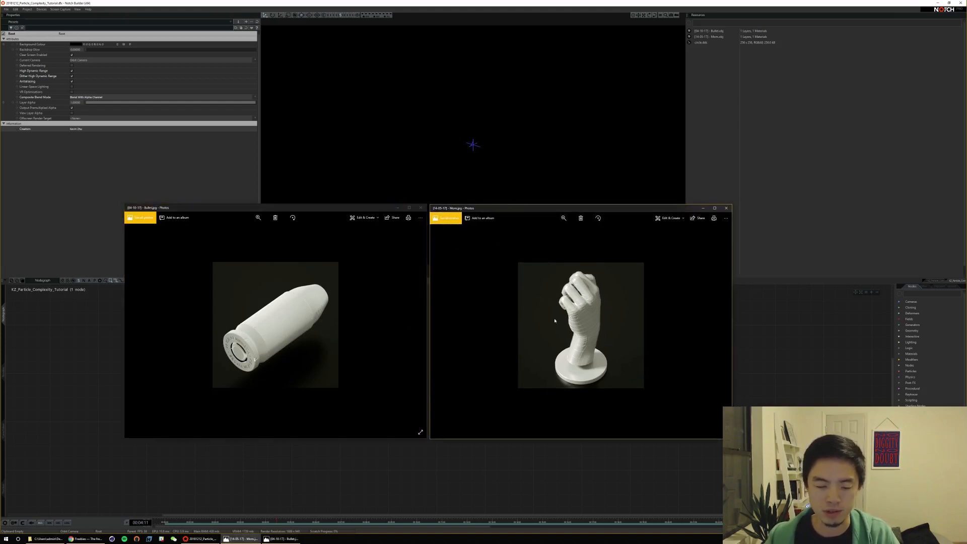
# Switch to the browser to look through the TFMSTYLE Asset Pack previews from the Freebies page, and close both reference images on returning
pyautogui.click(86, 539)
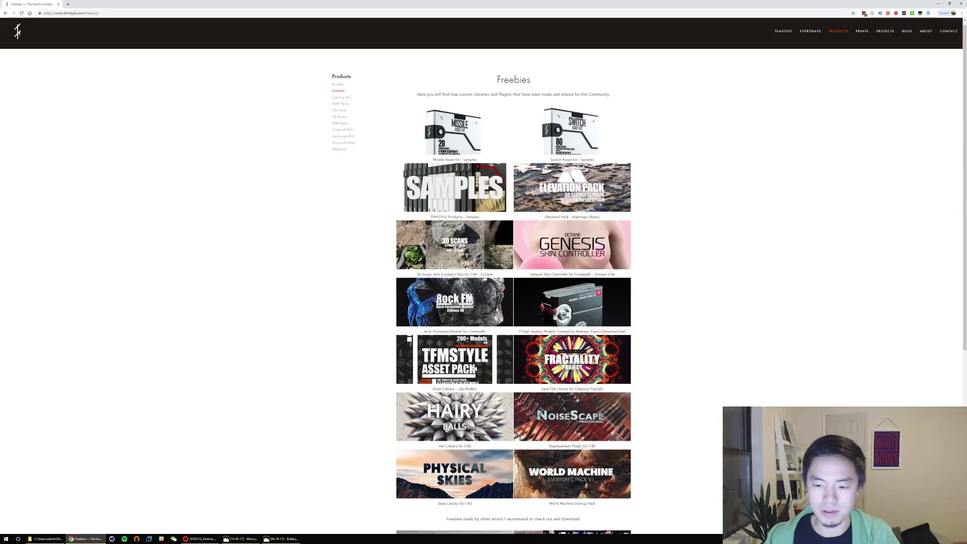
pyautogui.scroll(-3, 684, 343)
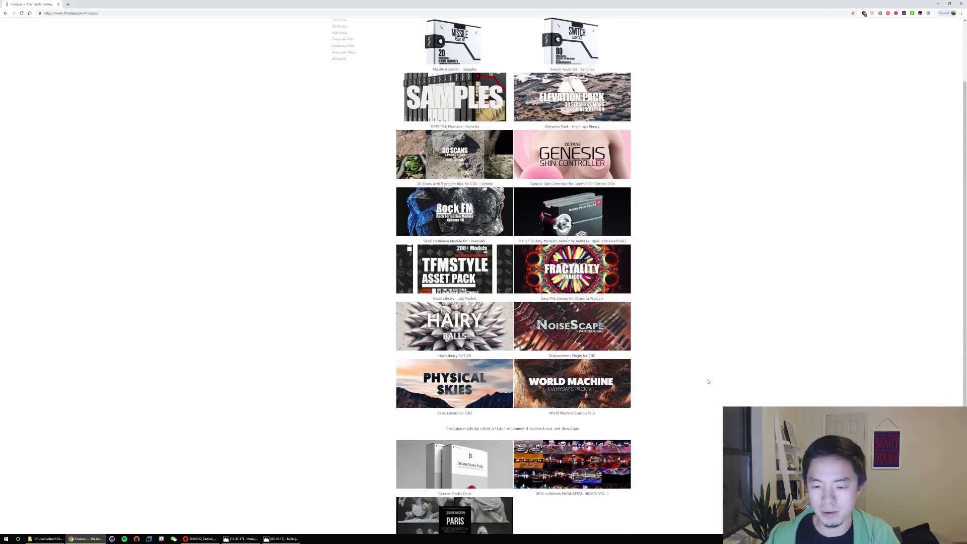
pyautogui.scroll(2, 700, 373)
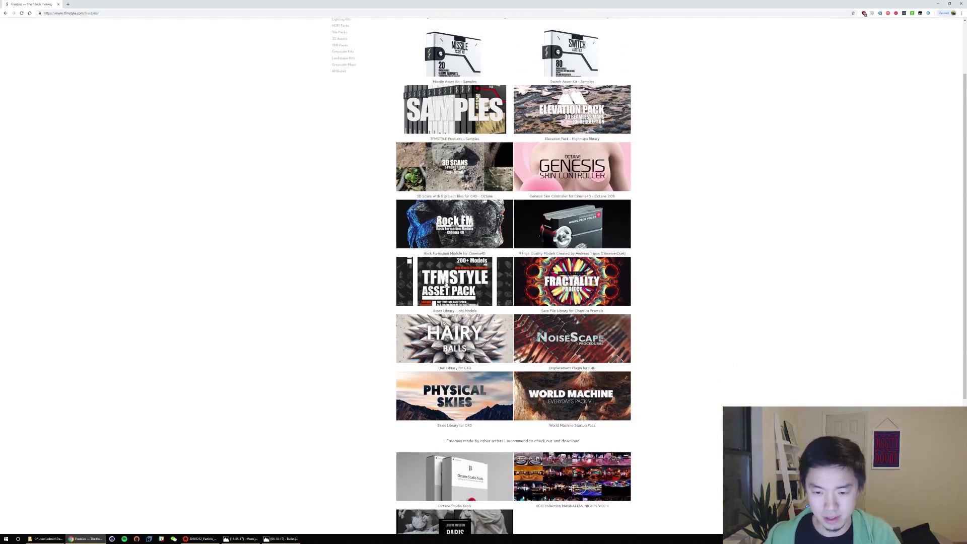
pyautogui.click(447, 288)
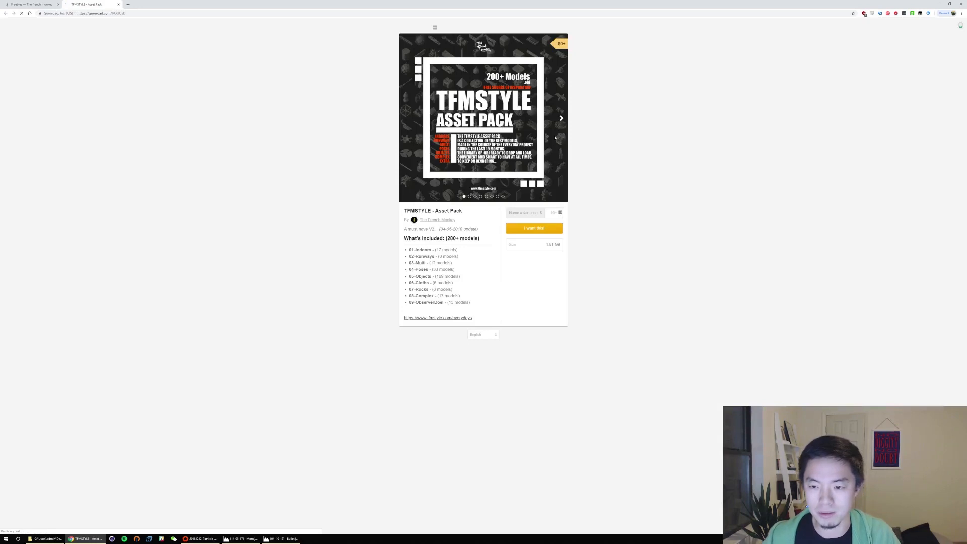
pyautogui.click(561, 118)
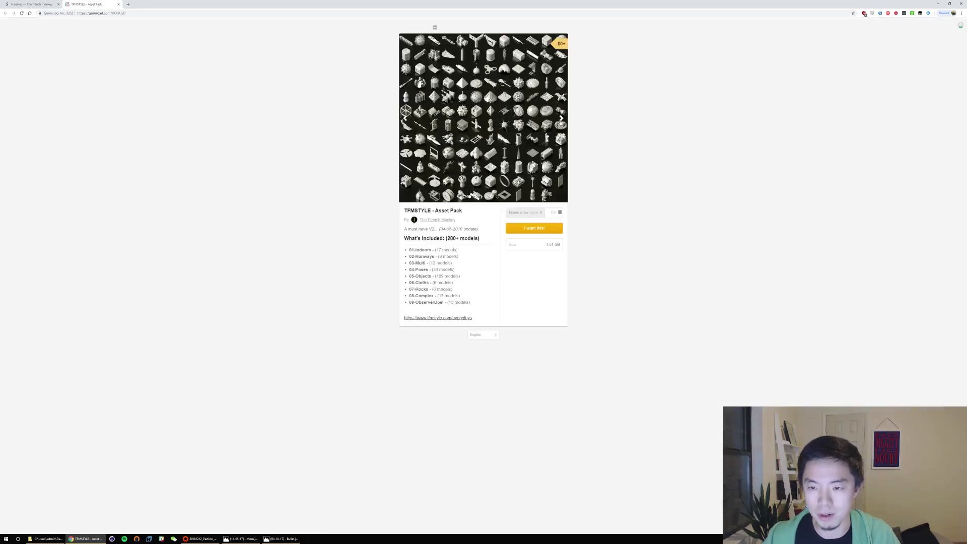
pyautogui.click(561, 119)
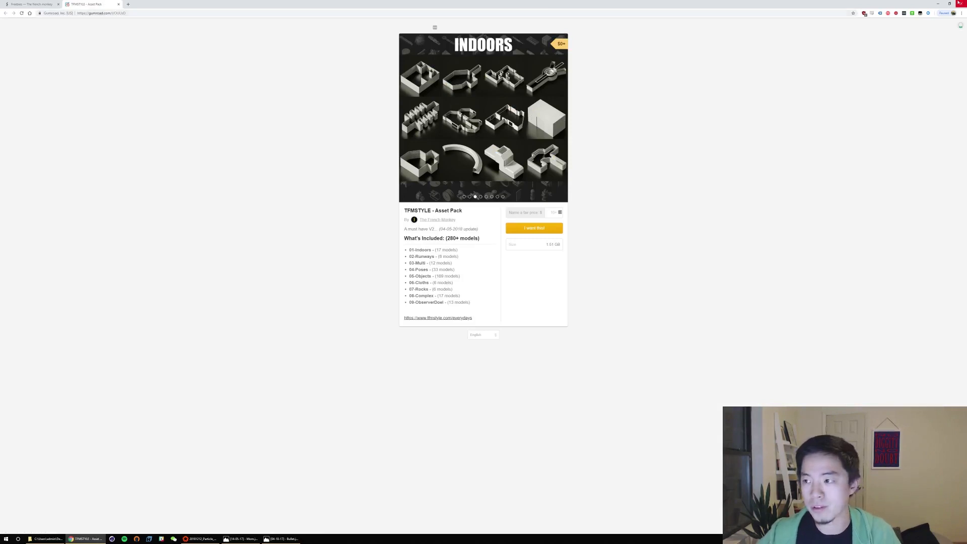
pyautogui.click(938, 3)
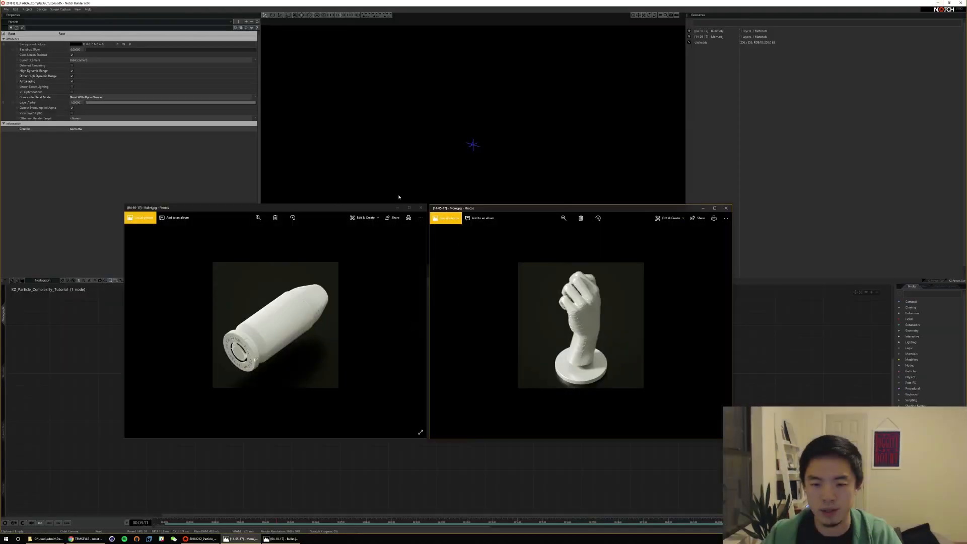
pyautogui.click(421, 207)
pyautogui.click(726, 208)
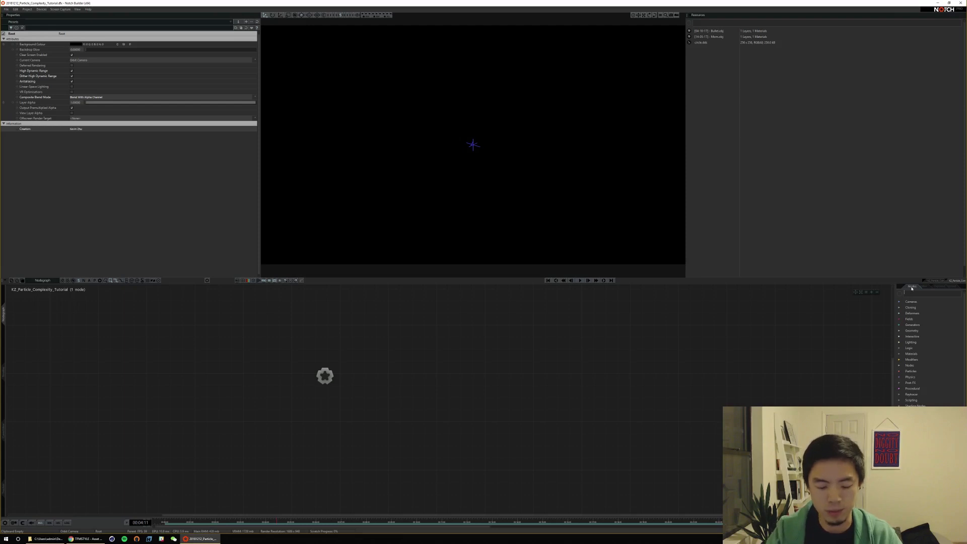
# Add a Particle Root connected to the Root node and attach a Mesh Emitter to it
pyautogui.write('particle')
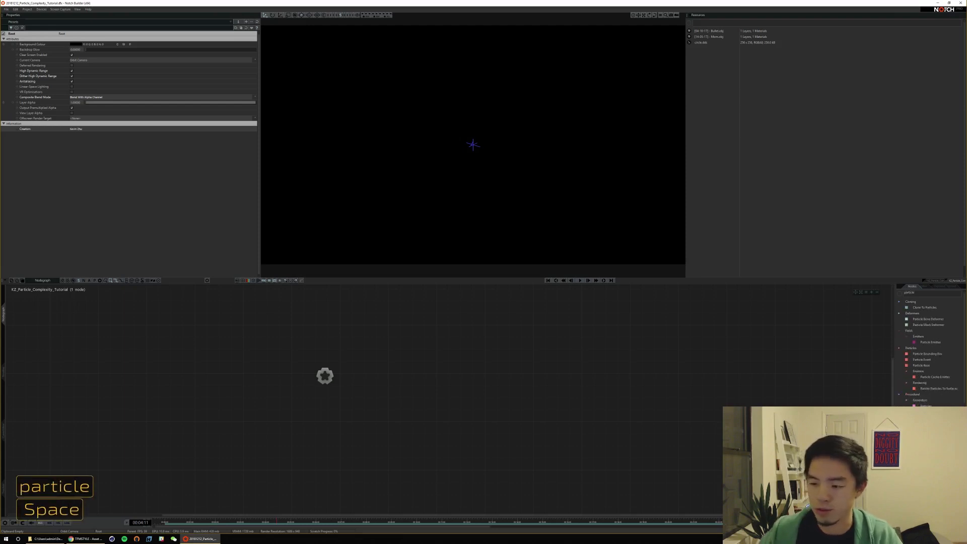
pyautogui.moveTo(921, 365); pyautogui.dragTo(326, 360)
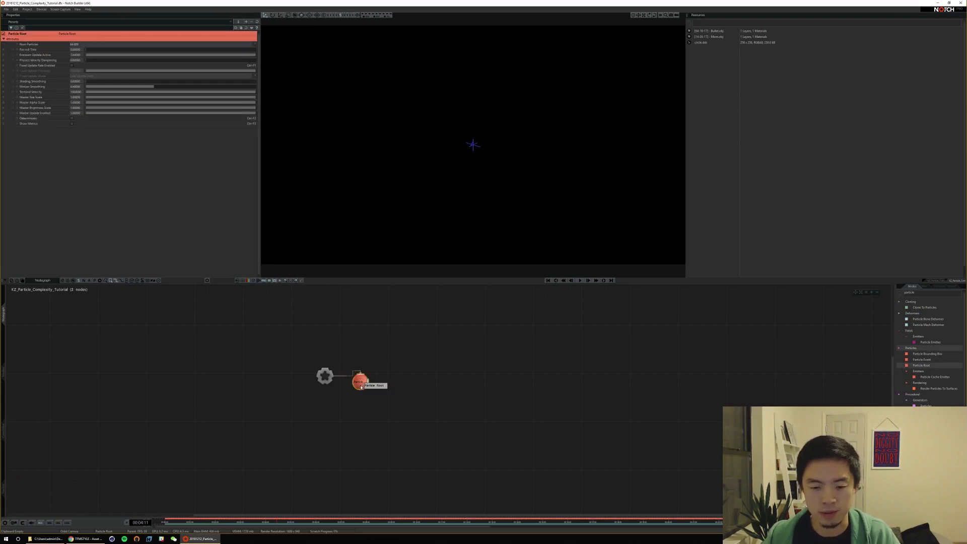
pyautogui.click(925, 293)
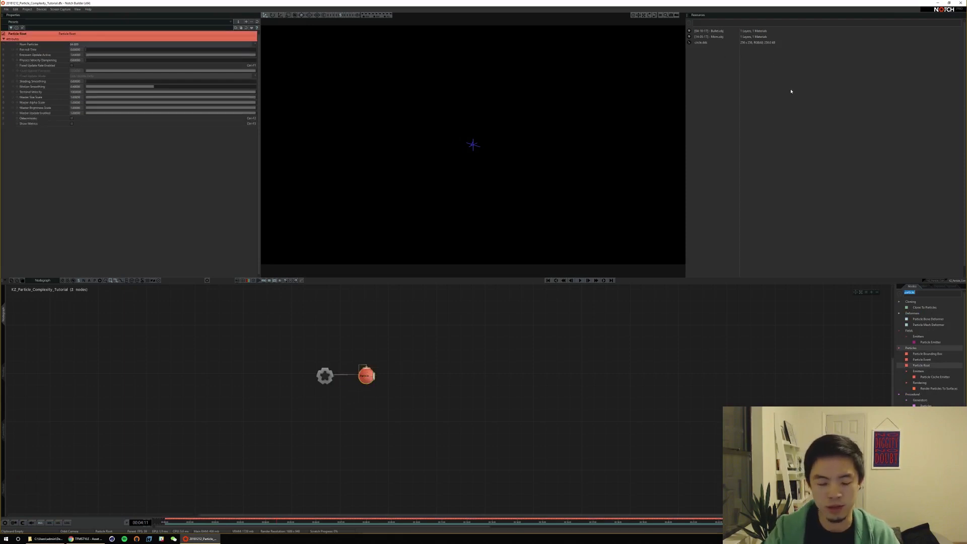
pyautogui.write('mesh emitt')
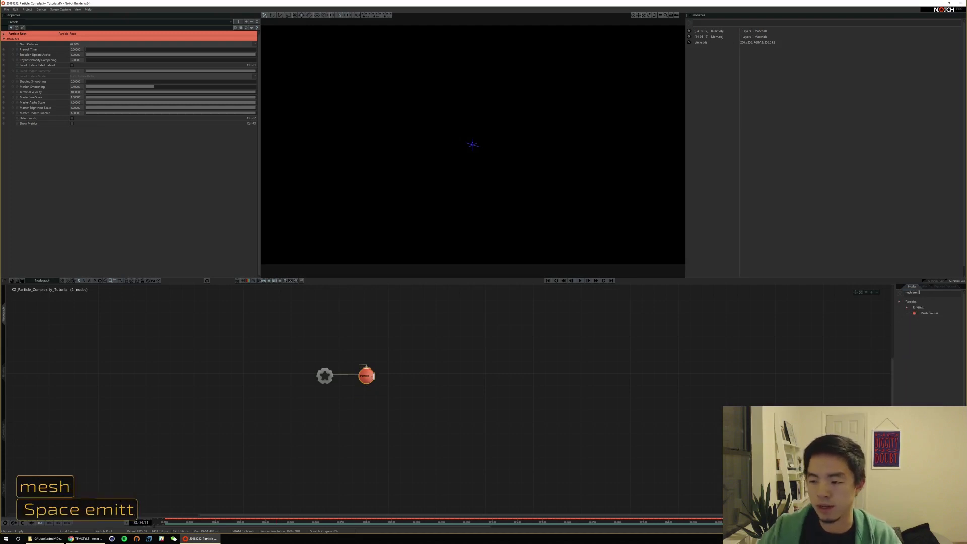
pyautogui.moveTo(928, 313); pyautogui.dragTo(397, 377)
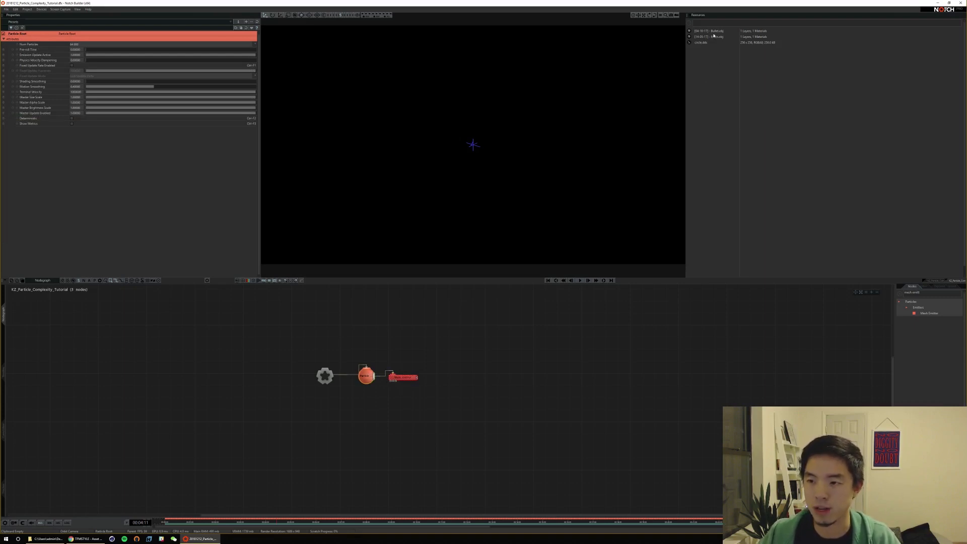
# Add the bullet OBJ to the node graph as a 3D Object and connect it to the Mesh Emitter's Object Nodes input
pyautogui.moveTo(713, 32); pyautogui.dragTo(392, 383)
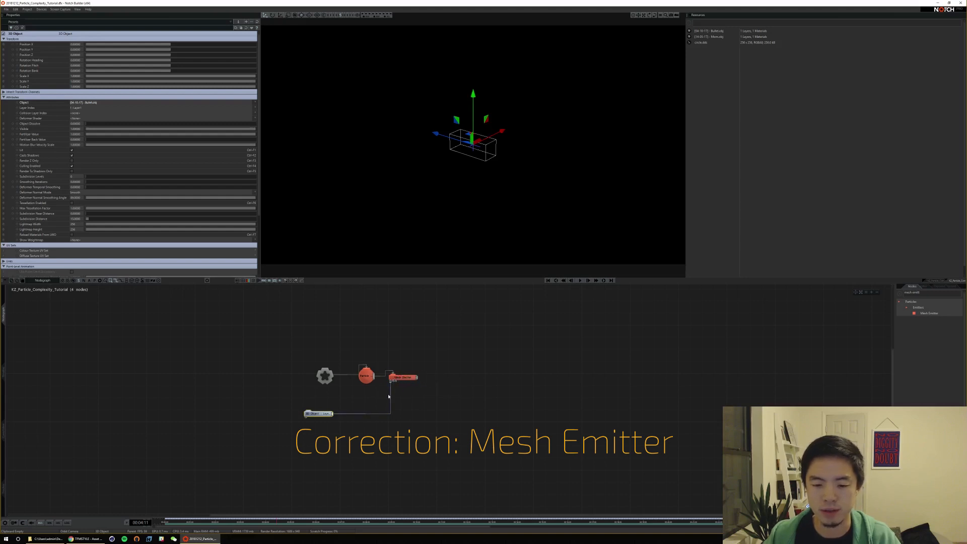
pyautogui.keyDown('ctrl'); pyautogui.keyDown('shift'); pyautogui.click(391, 396); pyautogui.keyUp('shift'); pyautogui.keyUp('ctrl')
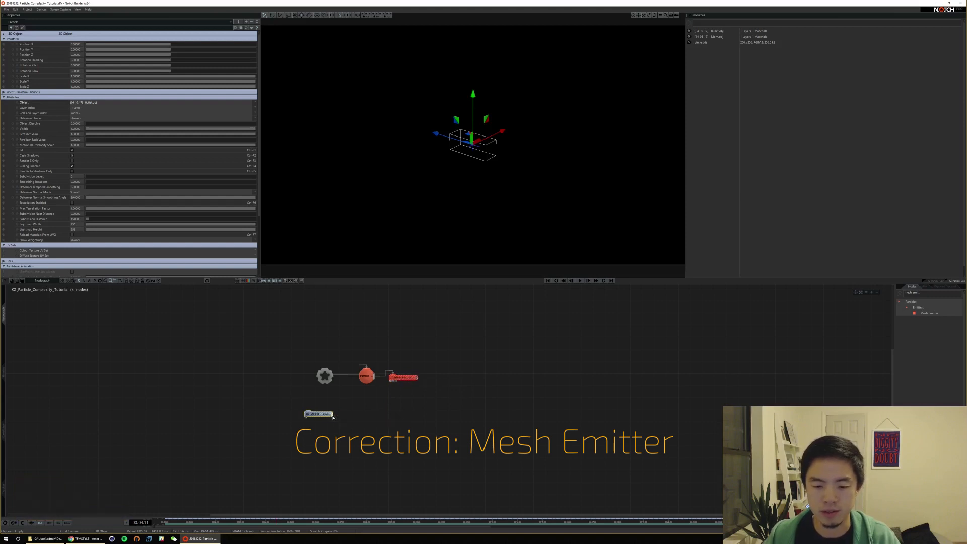
pyautogui.moveTo(333, 413); pyautogui.dragTo(392, 380)
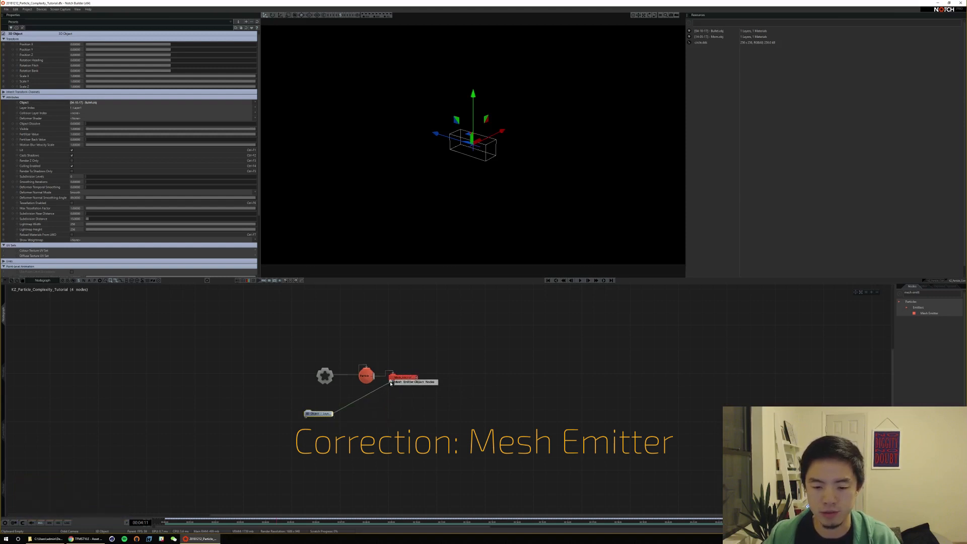
# Add a Point Renderer beside the Mesh Emitter and connect it to the Particle Root
pyautogui.click(935, 293)
pyautogui.write('po')
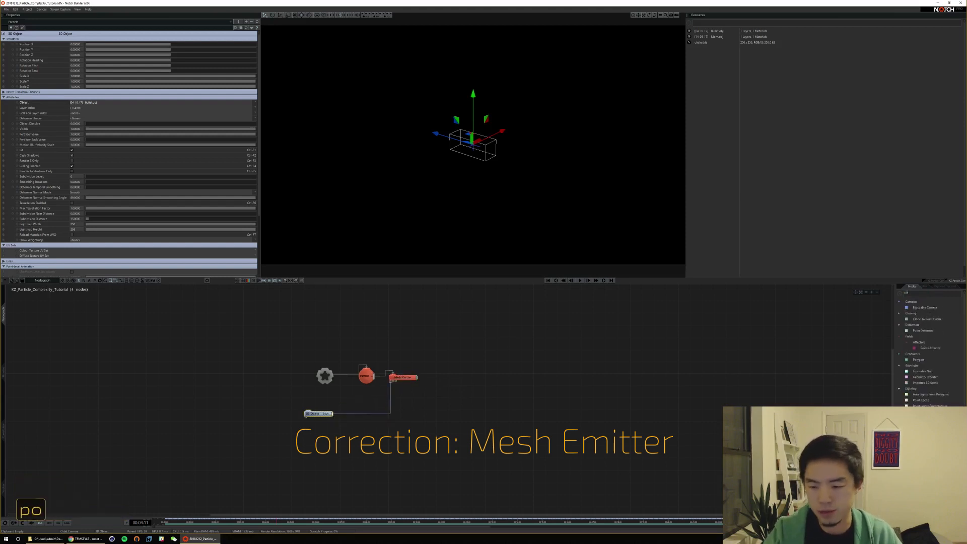
pyautogui.write('int ren')
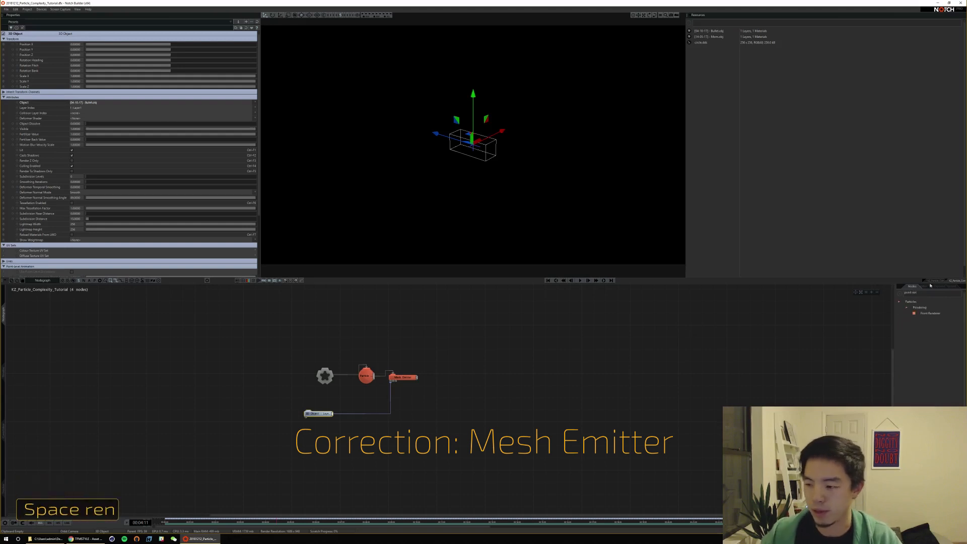
pyautogui.moveTo(928, 315); pyautogui.dragTo(434, 379)
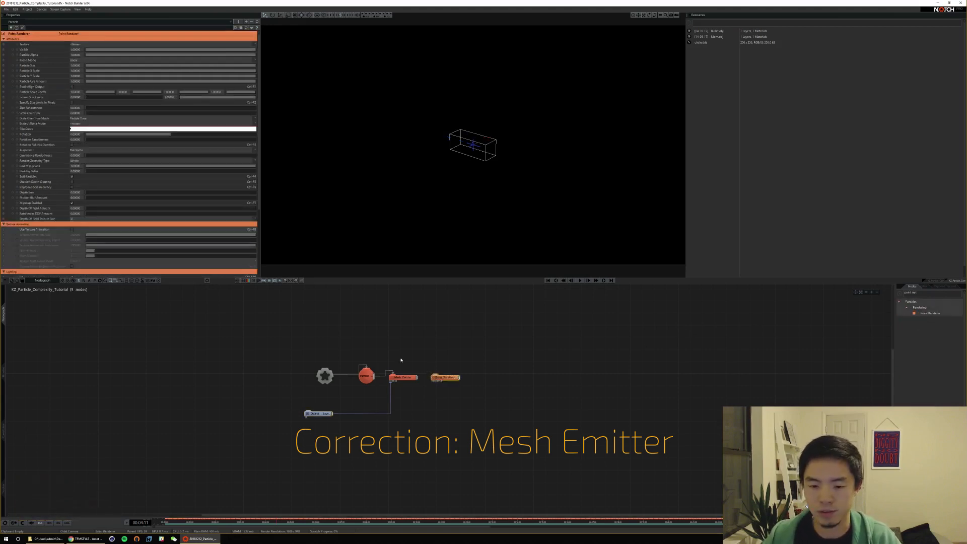
pyautogui.moveTo(375, 375); pyautogui.dragTo(433, 377)
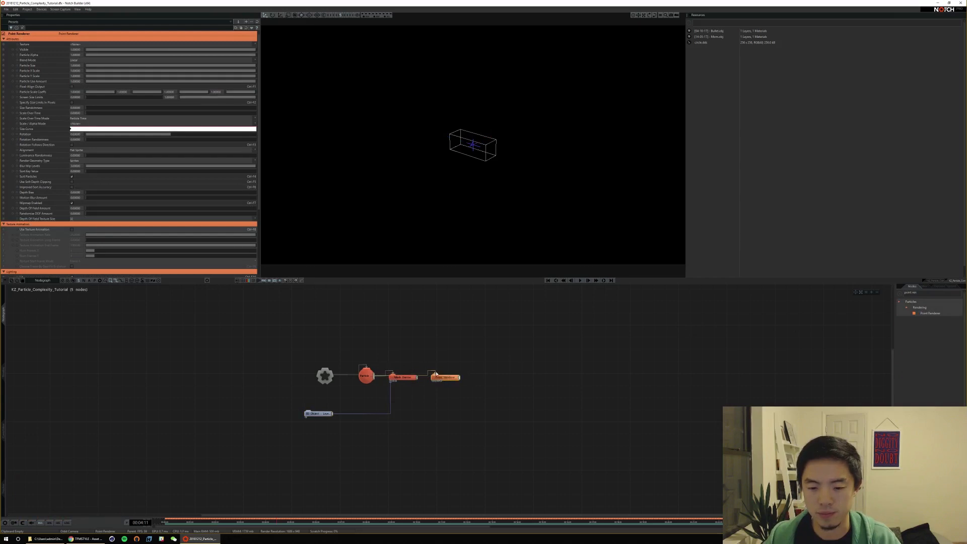
# Play the timeline to preview the bullet-shaped particles up close, and stop playback
pyautogui.press('space')
pyautogui.press('alt')
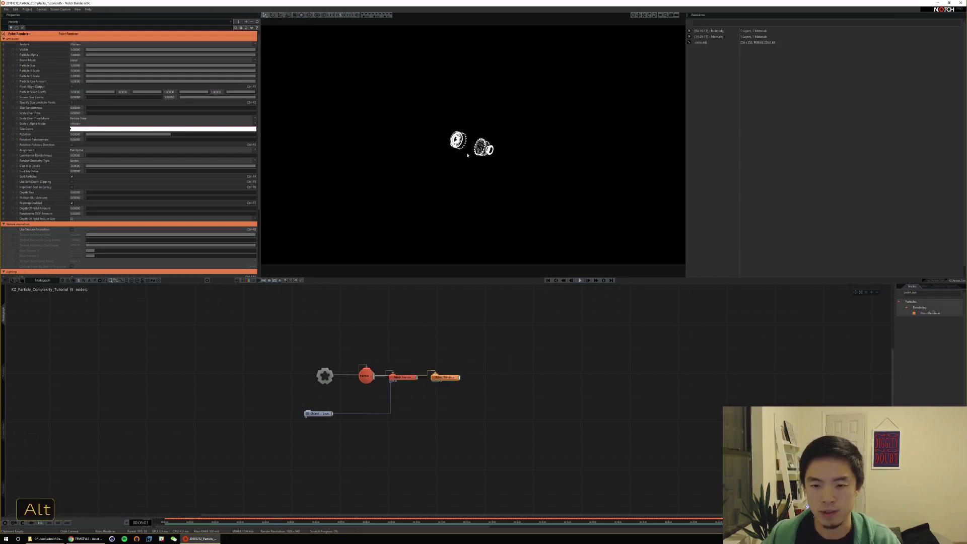
pyautogui.keyDown('ctrl'); pyautogui.scroll(6, 494, 172); pyautogui.keyUp('ctrl')
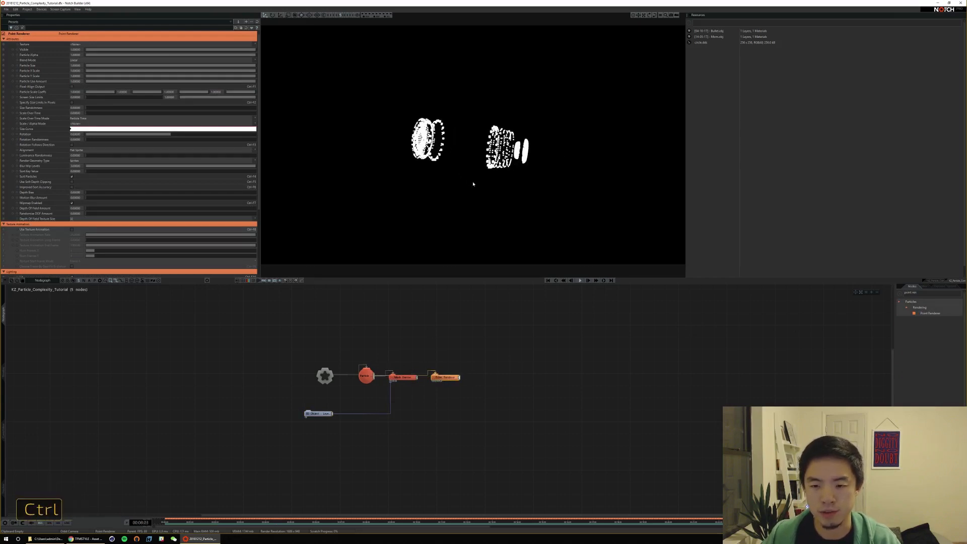
pyautogui.click(493, 374)
pyautogui.press('space')
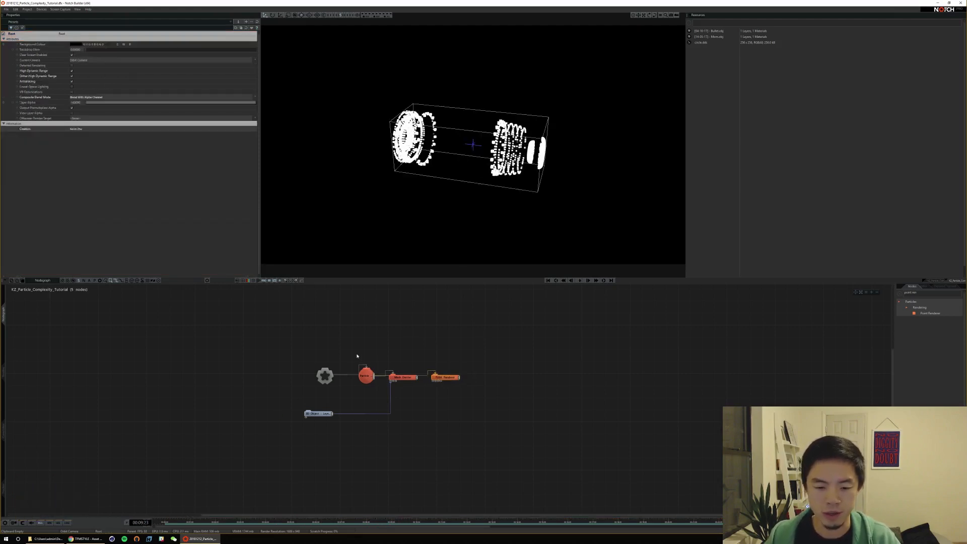
# Enable the fixed update rate on the Particle Root, set its fixed update framerate to 60, and check playback
pyautogui.click(366, 375)
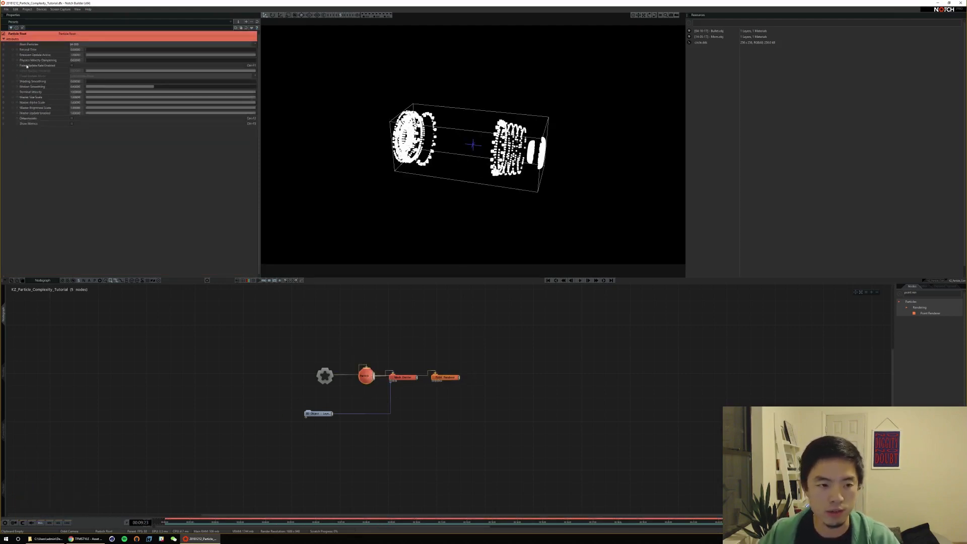
pyautogui.click(71, 66)
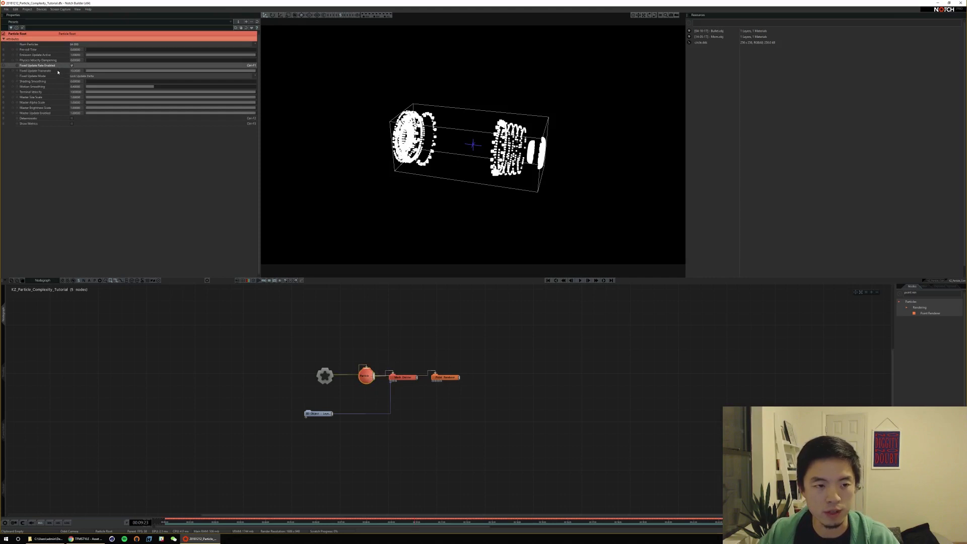
pyautogui.doubleClick(76, 70)
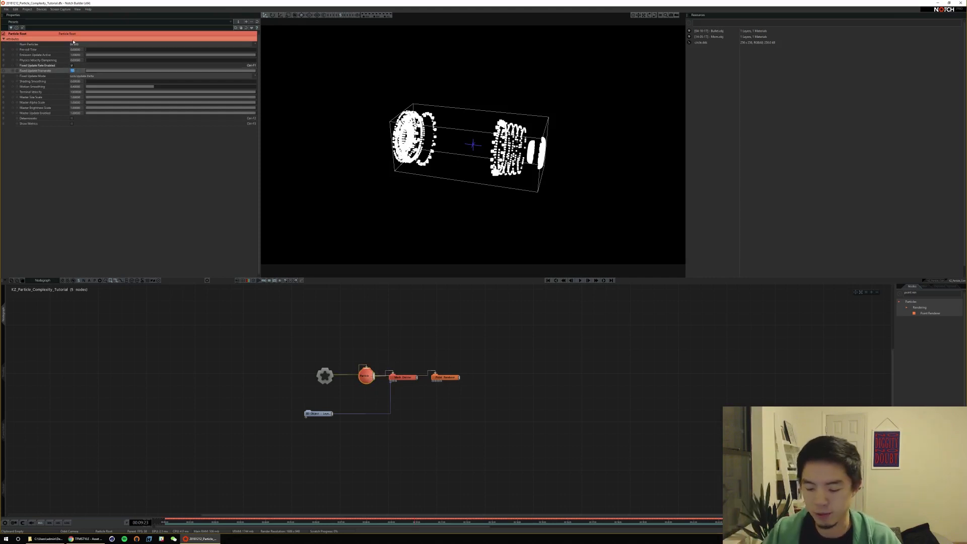
pyautogui.write('60')
pyautogui.press('Return')
pyautogui.press('space')
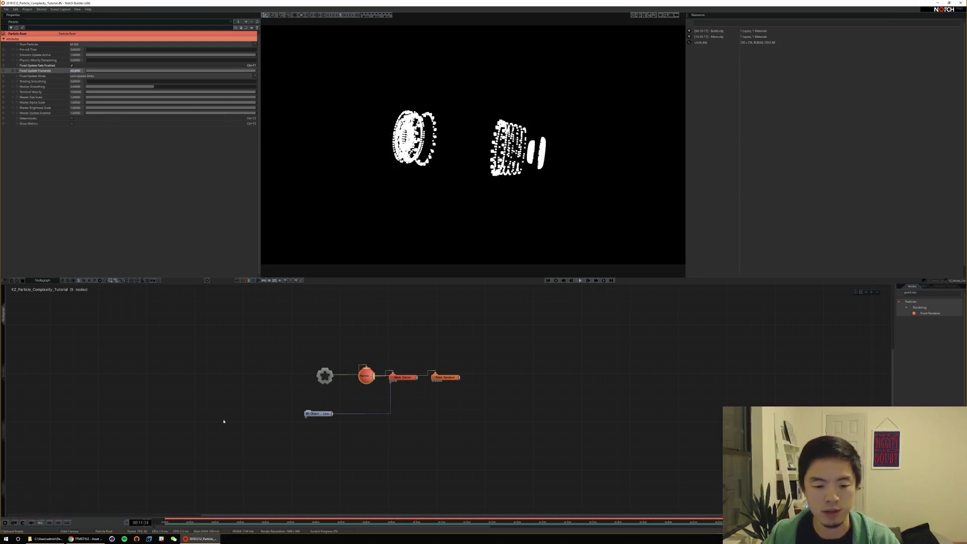
pyautogui.press('space')
# Set the maximum frame rate limit in the Time Properties to 60
pyautogui.click(127, 522)
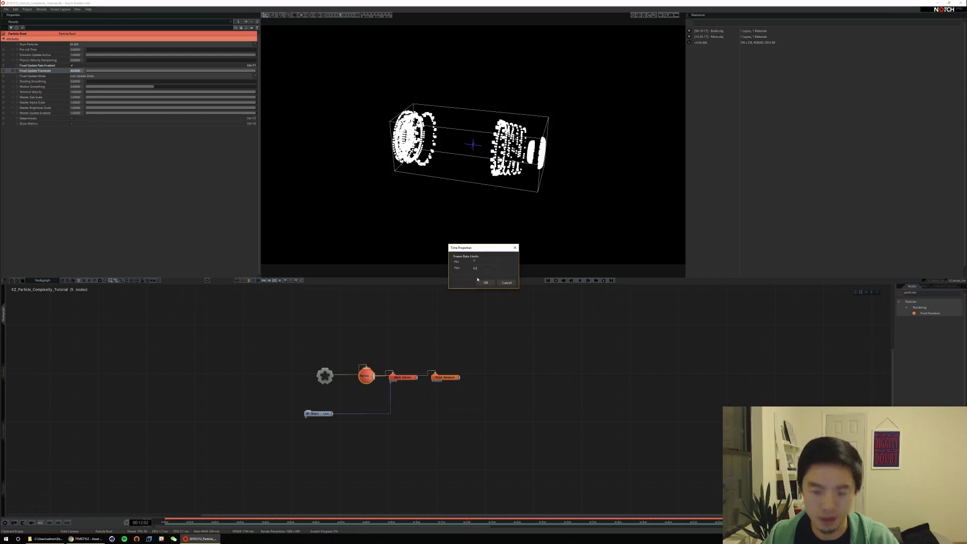
pyautogui.write('999')
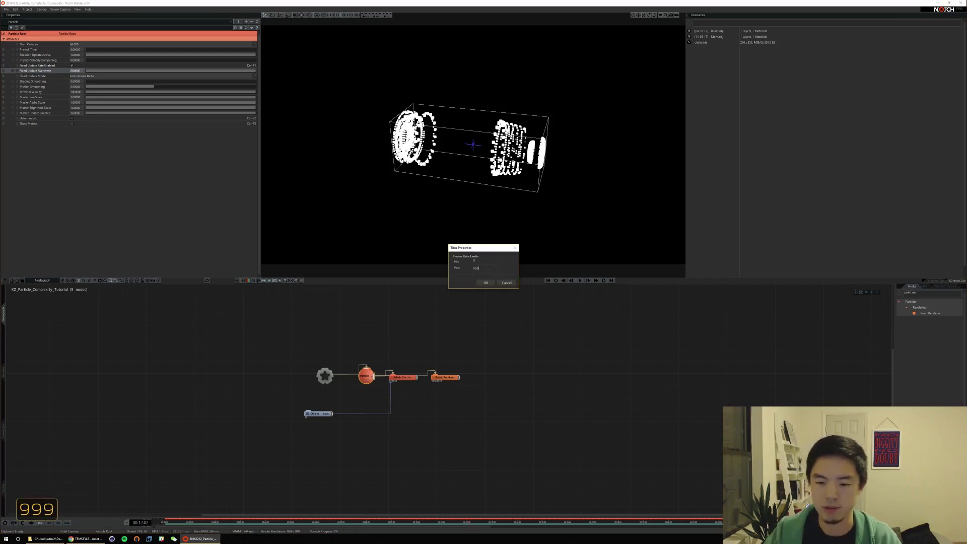
pyautogui.press('BackSpace')
pyautogui.press('BackSpace')
pyautogui.press('BackSpace')
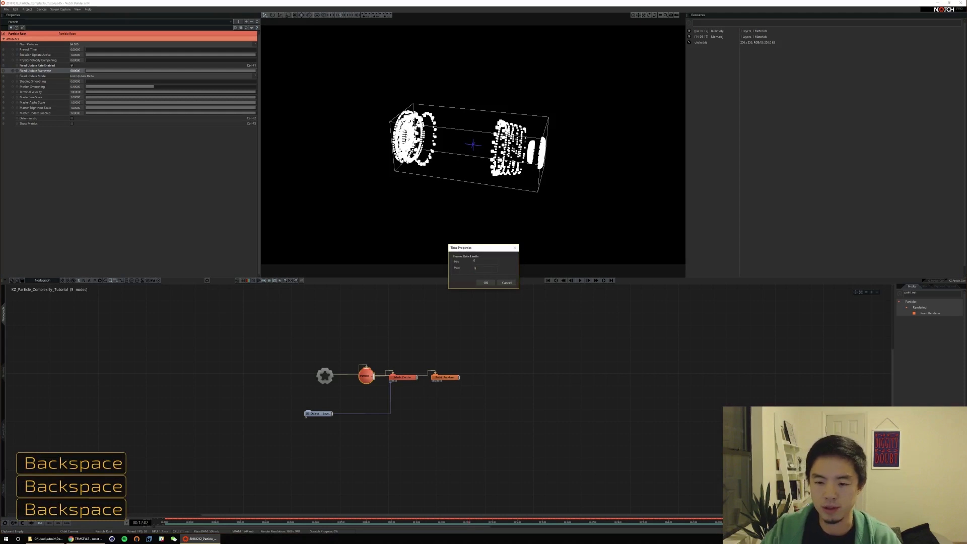
pyautogui.write('60')
pyautogui.press('Return')
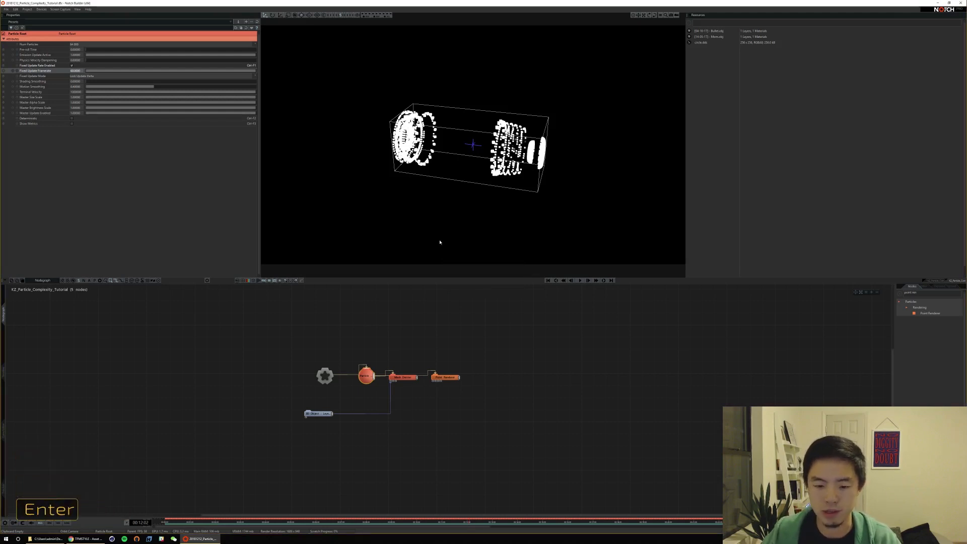
# Start timeline playback and move the bullet's 3D Object node closer beneath the Mesh Emitter
pyautogui.press('space')
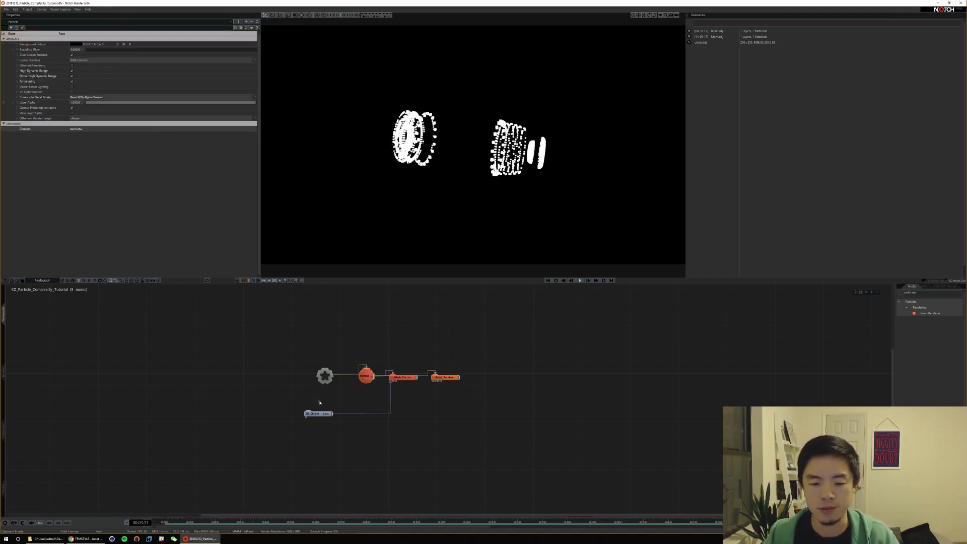
pyautogui.moveTo(317, 414); pyautogui.dragTo(359, 409)
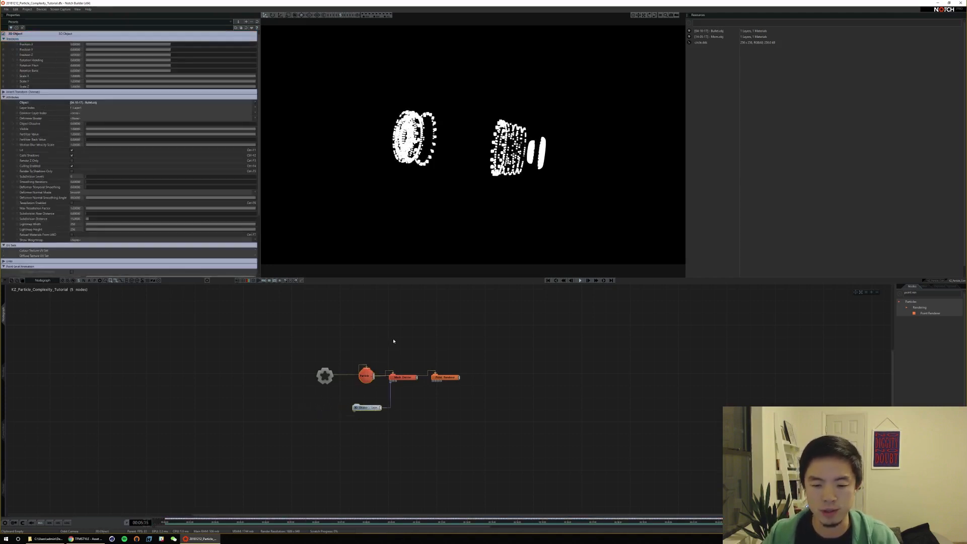
# Switch the Mesh Emitter's spawn mode to Edges and inspect the emitted particles from the side
pyautogui.click(410, 379)
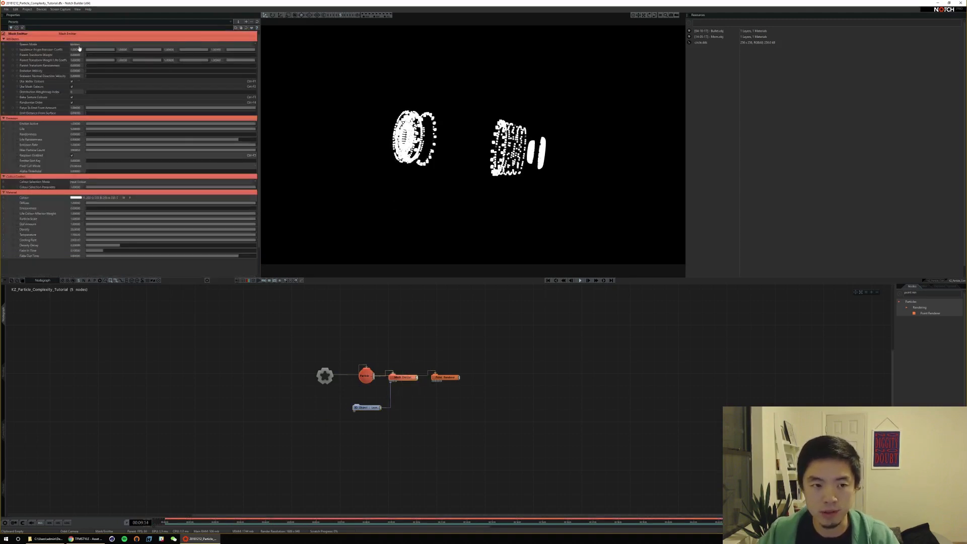
pyautogui.keyDown('alt'); pyautogui.moveTo(457, 141); pyautogui.dragTo(523, 145); pyautogui.keyUp('alt')
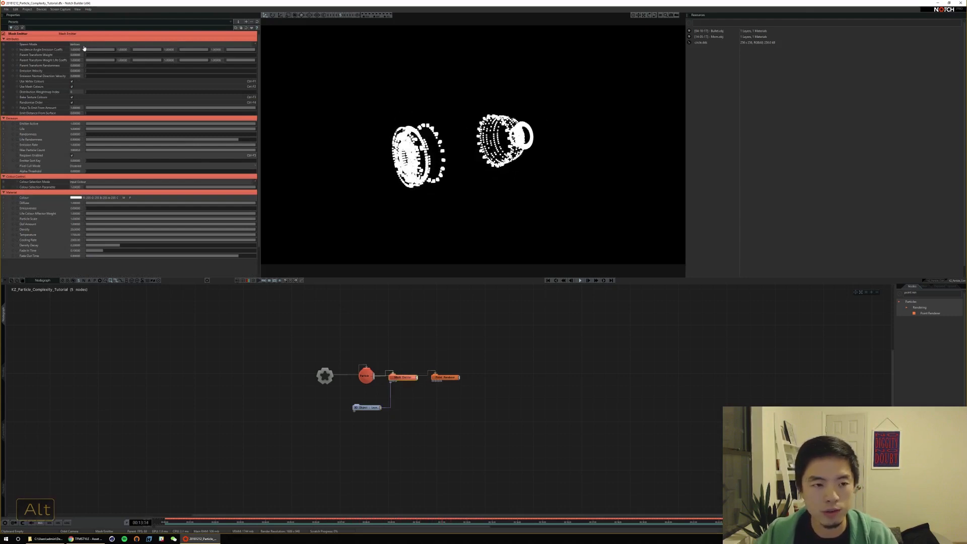
pyautogui.click(161, 44)
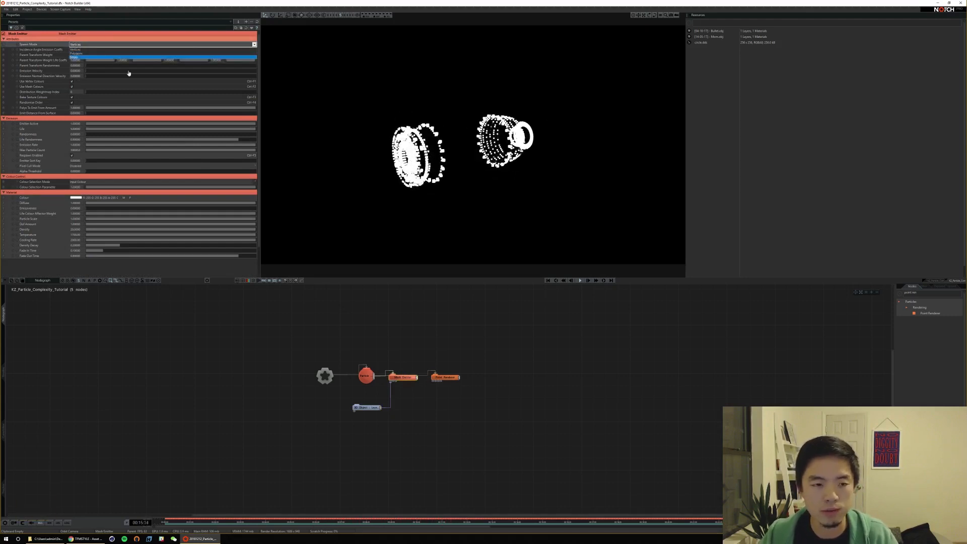
pyautogui.click(84, 58)
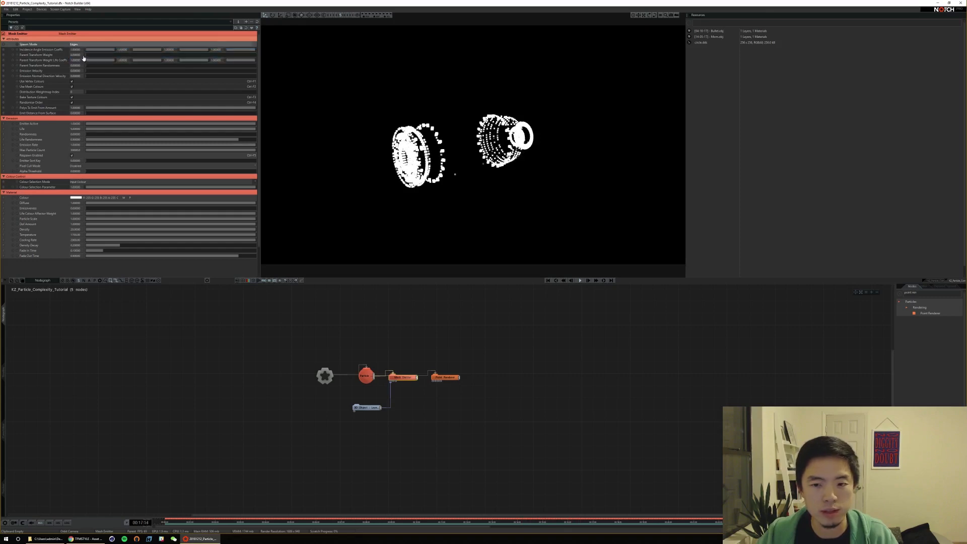
pyautogui.keyDown('alt'); pyautogui.moveTo(496, 164); pyautogui.dragTo(451, 162); pyautogui.keyUp('alt')
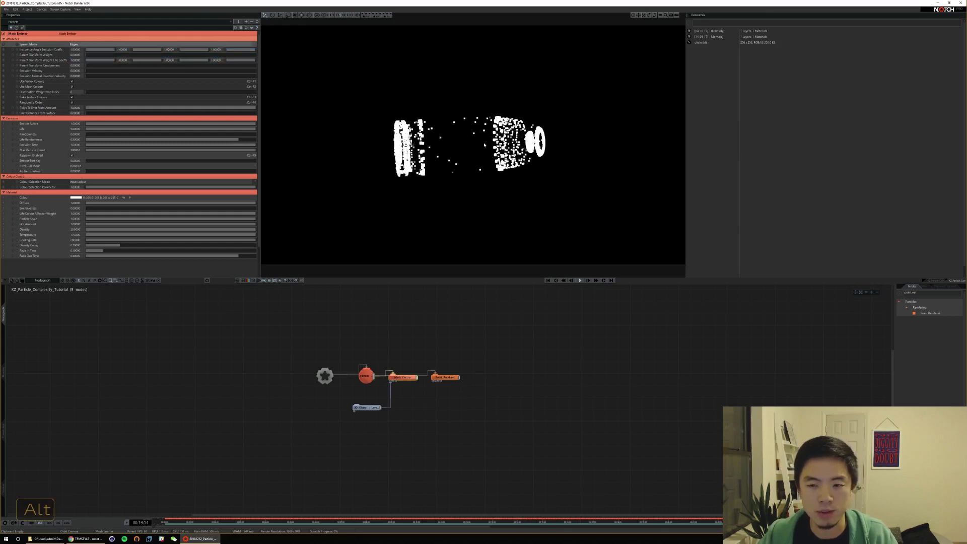
# Switch the Mesh Emitter's spawn mode to Polygons and inspect the bullet's particles from several angles
pyautogui.click(88, 46)
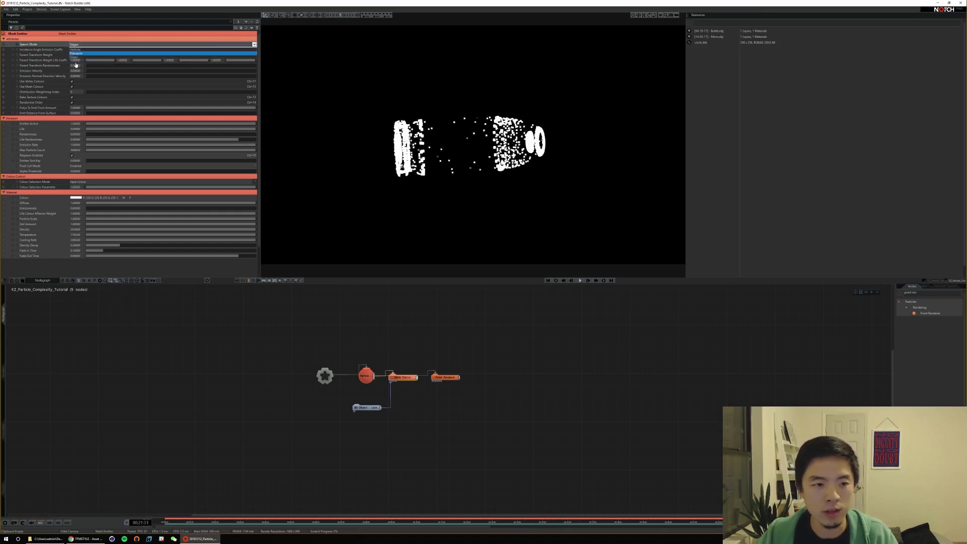
pyautogui.click(177, 56)
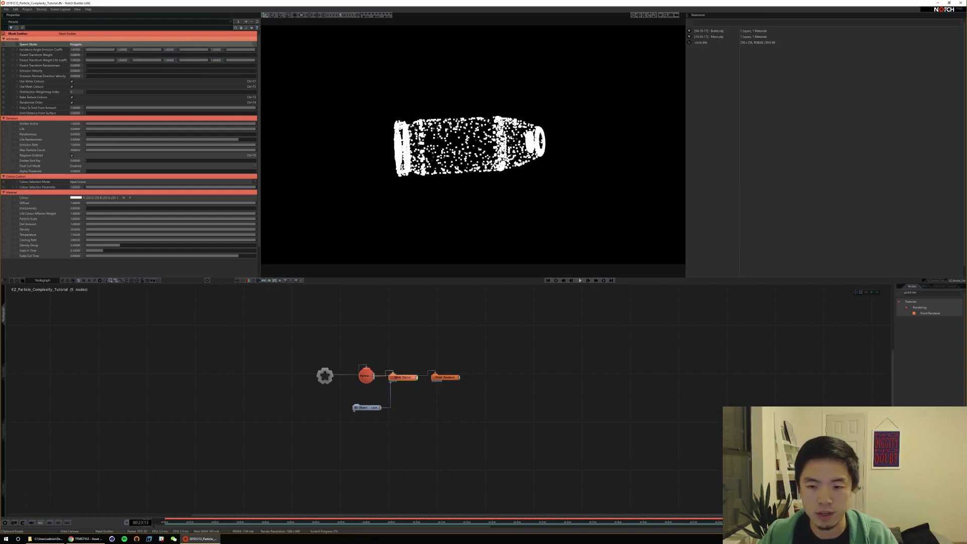
pyautogui.keyDown('alt'); pyautogui.moveTo(524, 144); pyautogui.dragTo(544, 137); pyautogui.keyUp('alt')
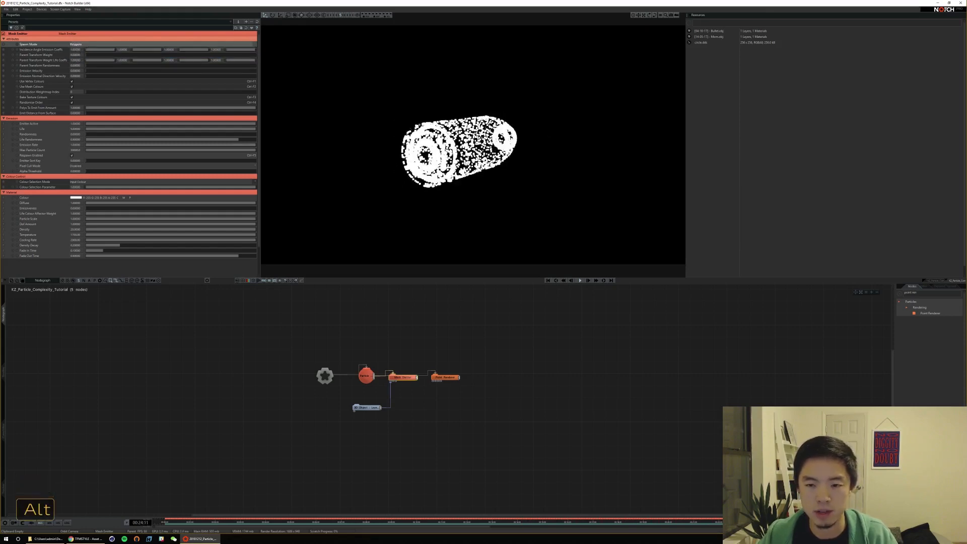
pyautogui.keyDown('alt'); pyautogui.moveTo(503, 142); pyautogui.dragTo(533, 125); pyautogui.keyUp('alt')
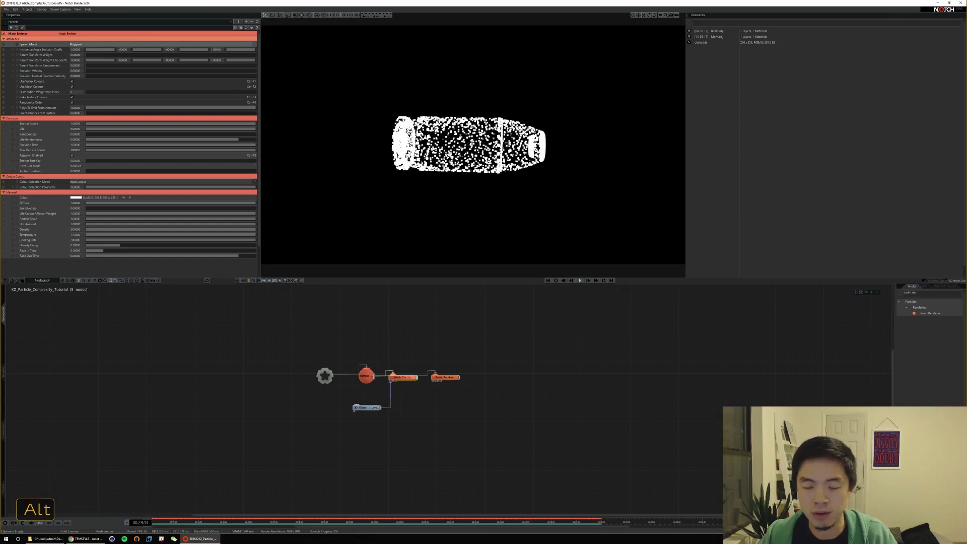
pyautogui.keyDown('alt'); pyautogui.moveTo(546, 143); pyautogui.dragTo(524, 137); pyautogui.keyUp('alt')
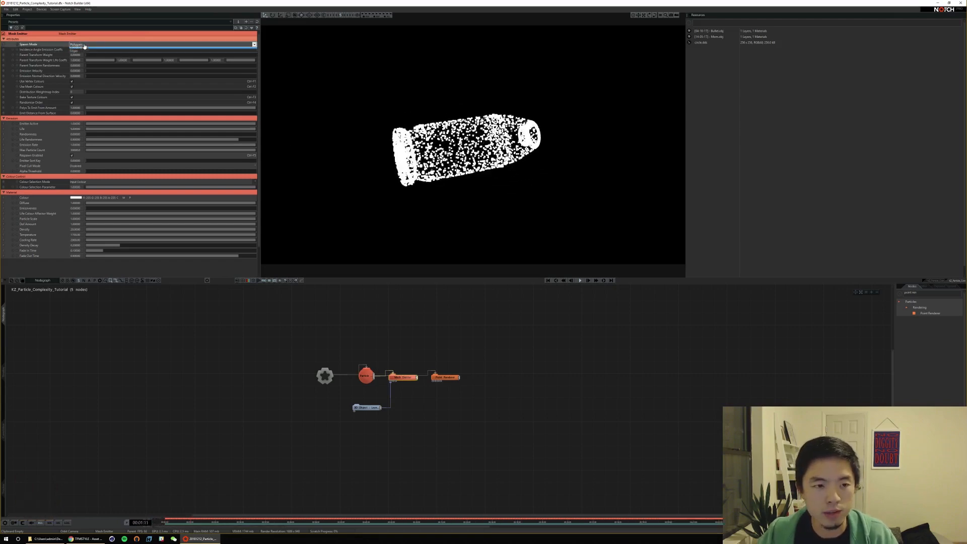
# Set the Mesh Emitter's spawn mode to Vertices, restart the timeline and view the particles up close
pyautogui.click(81, 44)
pyautogui.click(79, 53)
pyautogui.keyDown('alt'); pyautogui.moveTo(409, 165); pyautogui.dragTo(470, 129); pyautogui.keyUp('alt')
pyautogui.press('Home')
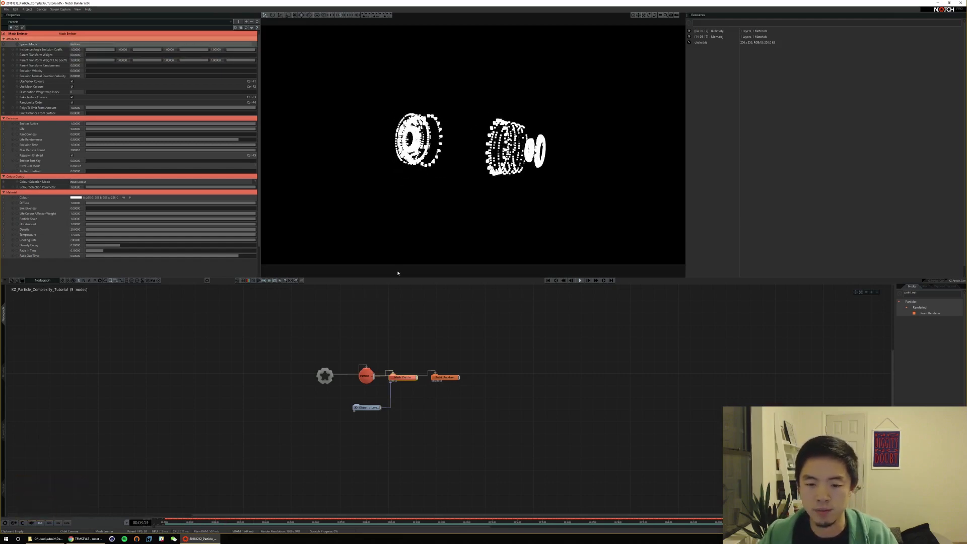
pyautogui.keyDown('ctrl'); pyautogui.moveTo(503, 176); pyautogui.dragTo(564, 151); pyautogui.keyUp('ctrl')
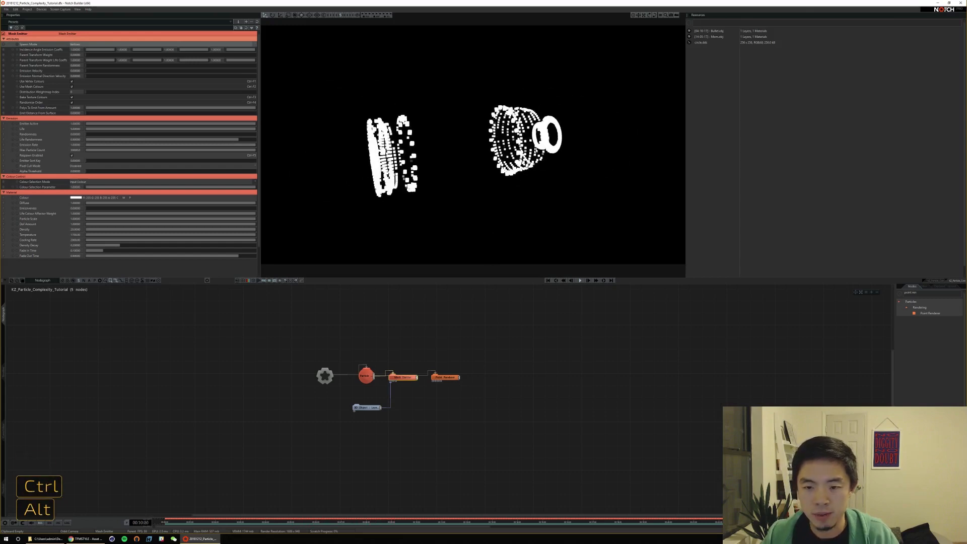
# Import circle.dds from the Sample Resources folder of the Notch Sample Projects as an image resource
pyautogui.click(706, 43)
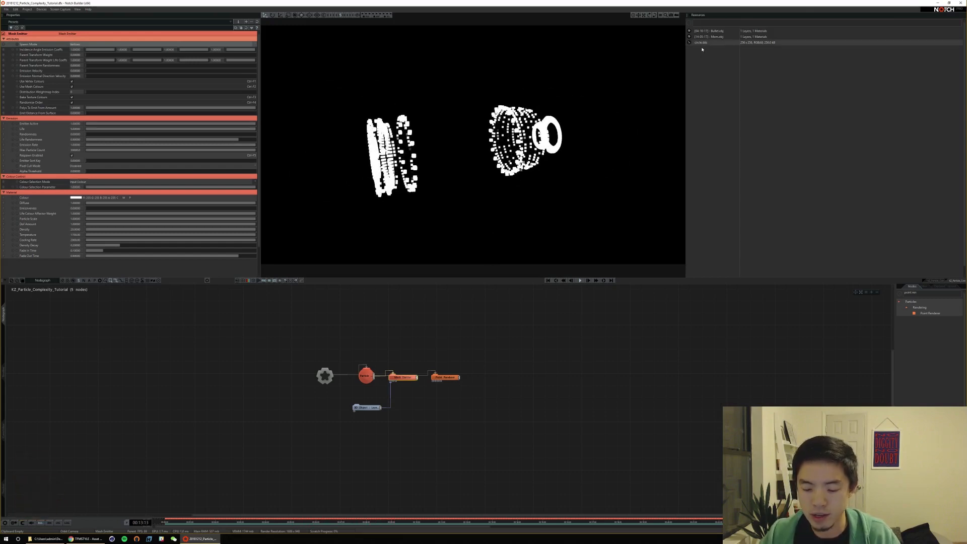
pyautogui.rightClick(700, 55)
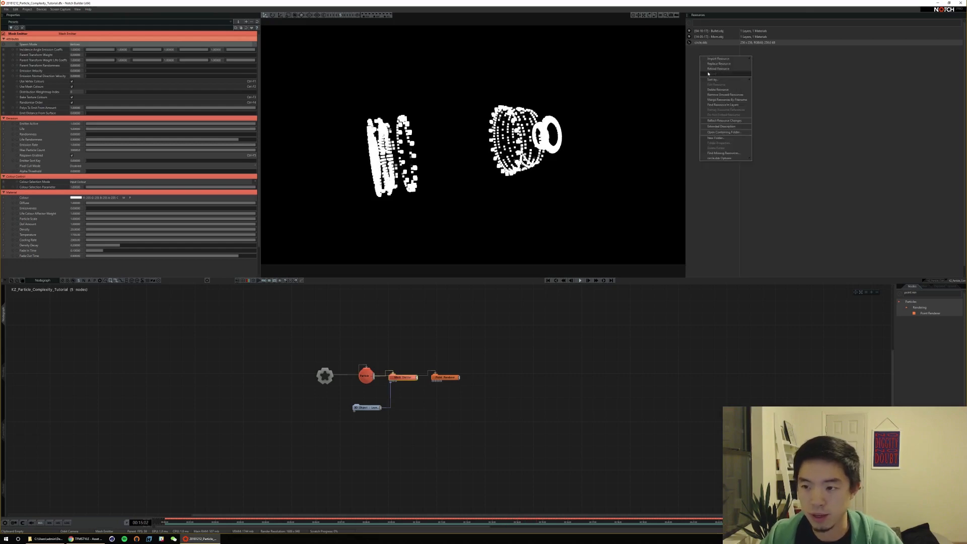
pyautogui.press('space')
pyautogui.rightClick(704, 64)
pyautogui.moveTo(716, 66)
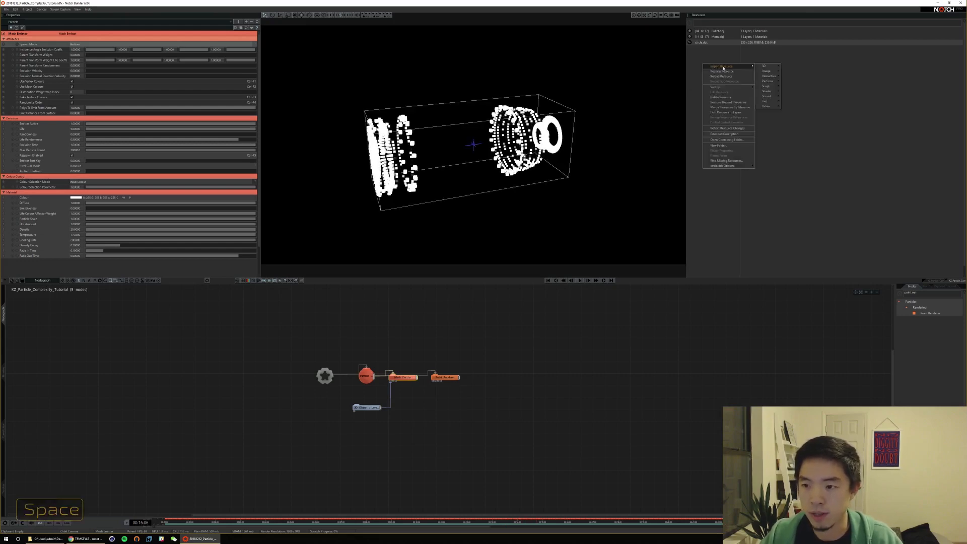
pyautogui.click(788, 72)
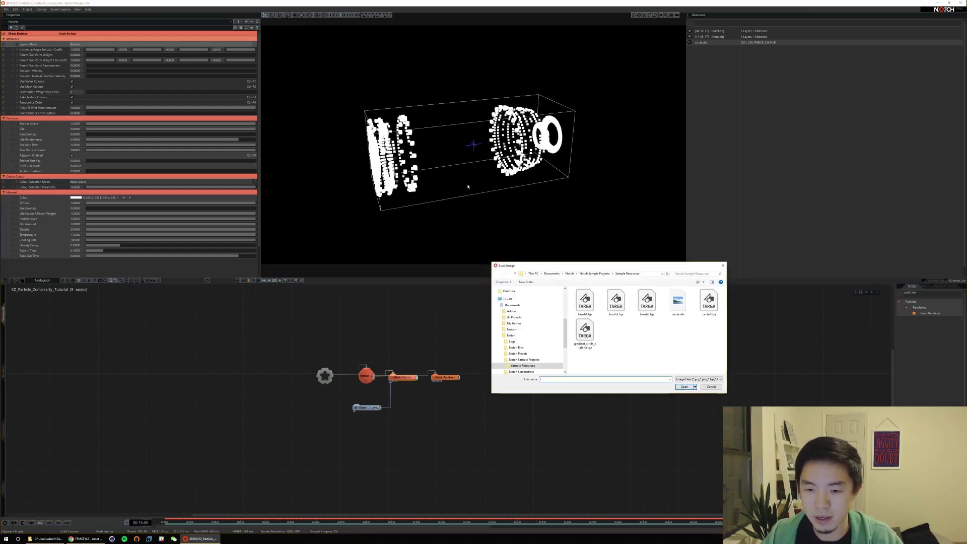
pyautogui.click(512, 309)
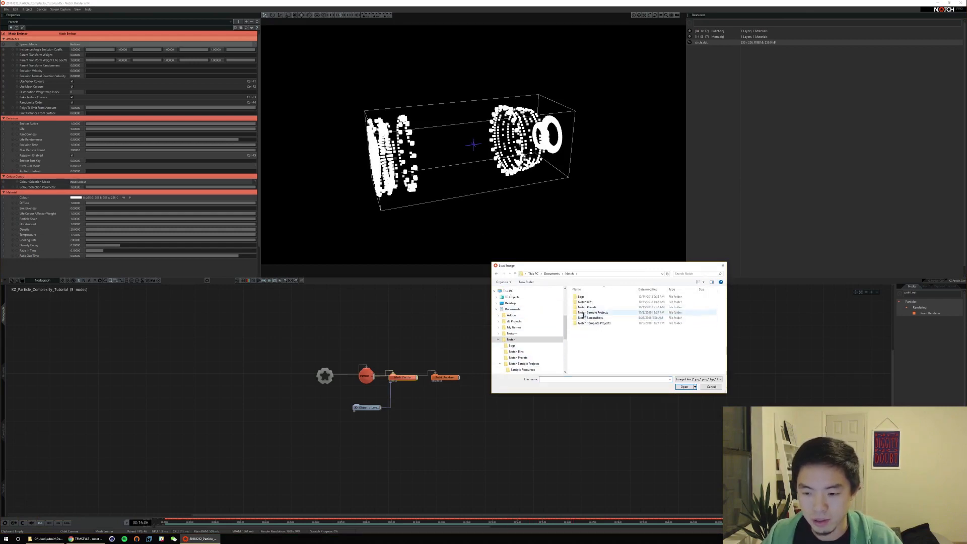
pyautogui.doubleClick(584, 318)
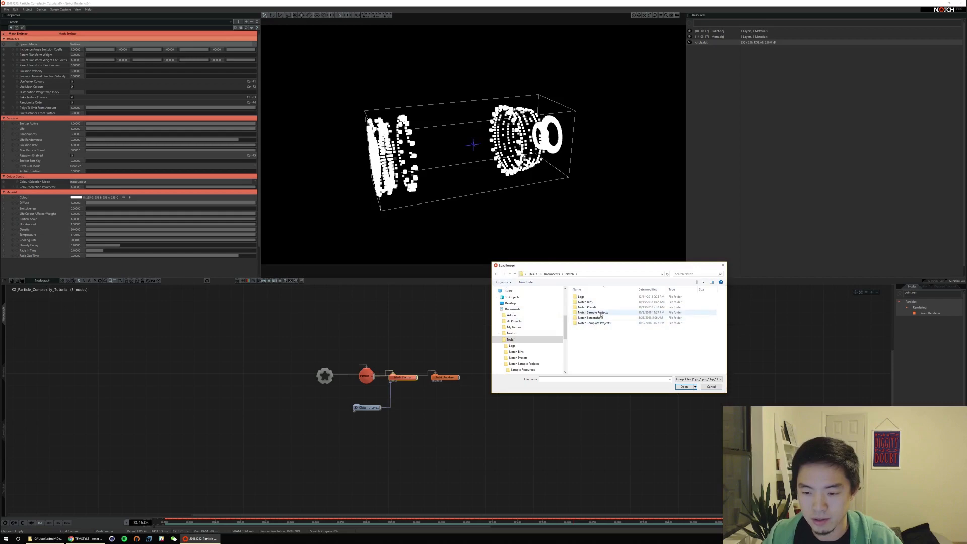
pyautogui.doubleClick(597, 313)
pyautogui.doubleClick(593, 298)
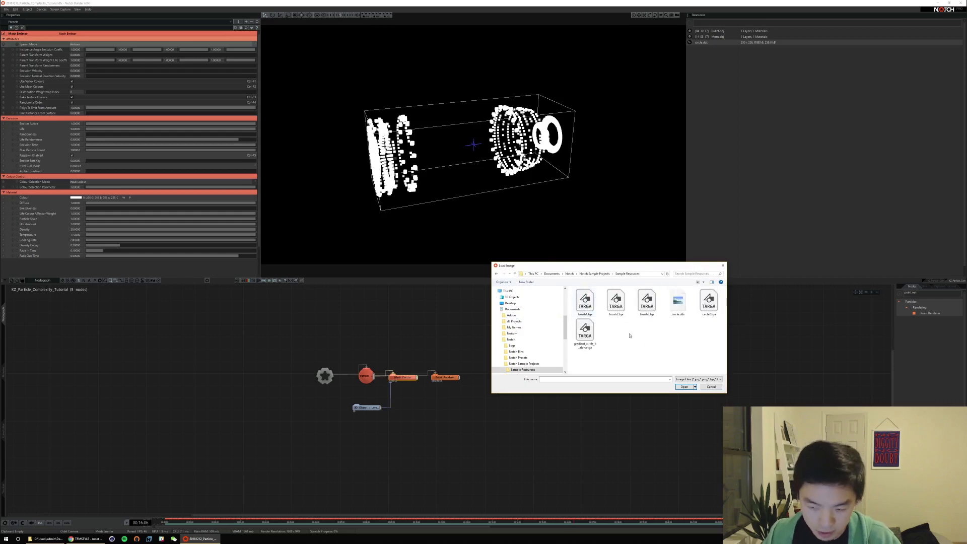
pyautogui.click(678, 302)
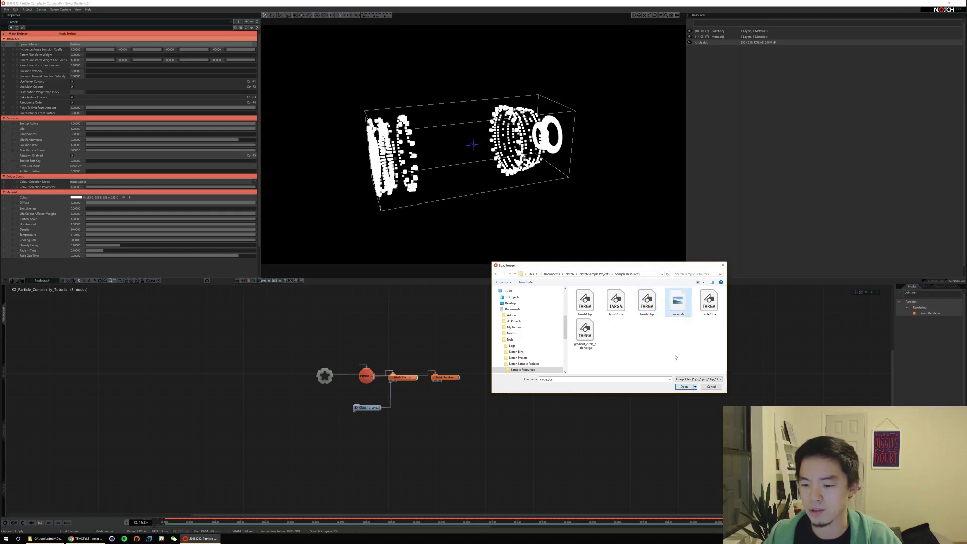
pyautogui.click(685, 387)
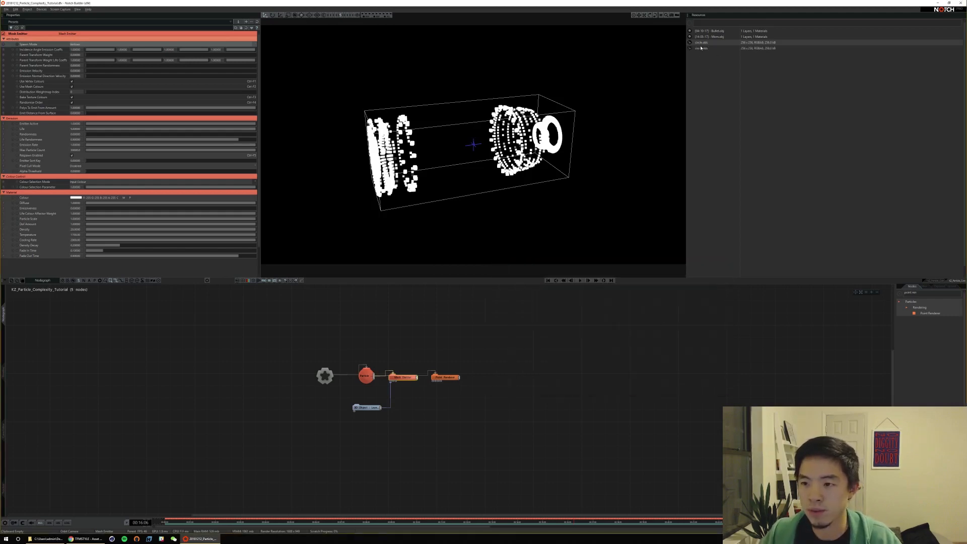
# Remove the duplicate circle.dds entry by merging resources by filename
pyautogui.rightClick(701, 48)
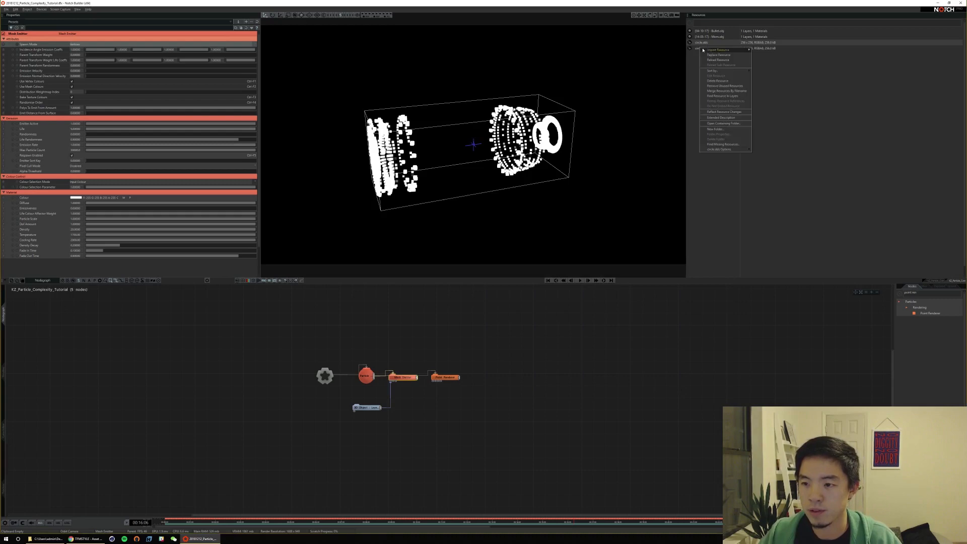
pyautogui.click(735, 92)
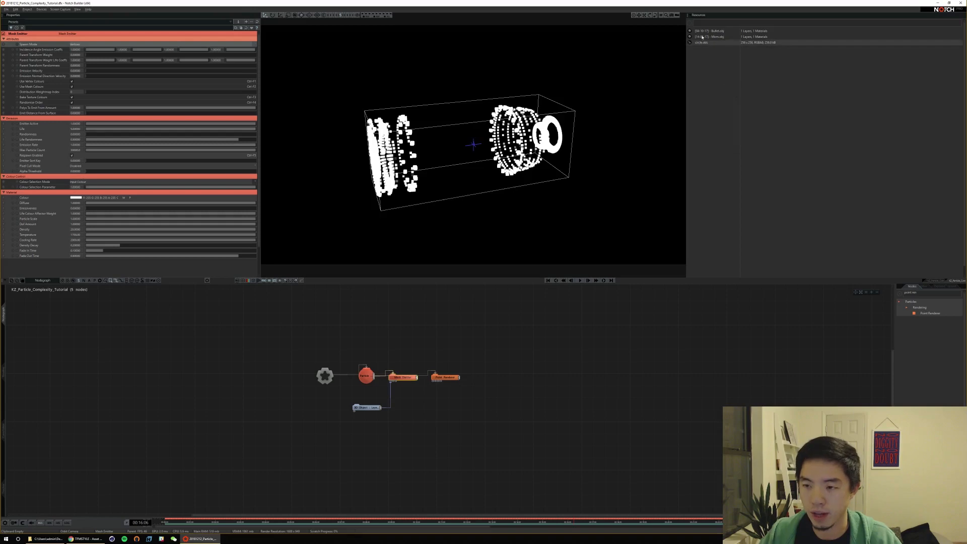
# Set the Point Renderer's texture to circle.dds and play the timeline to inspect the particles from several angles and farther away
pyautogui.click(442, 374)
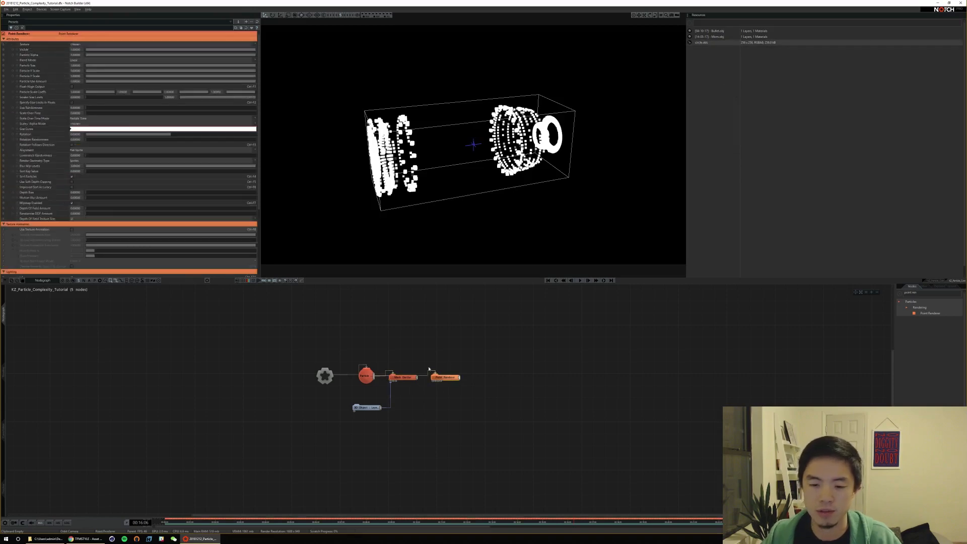
pyautogui.click(89, 44)
pyautogui.click(89, 54)
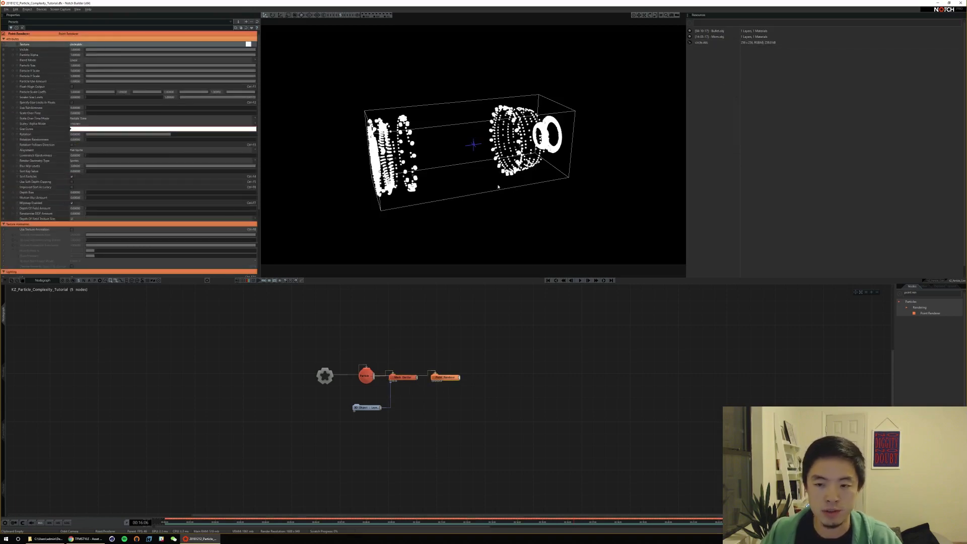
pyautogui.press('space')
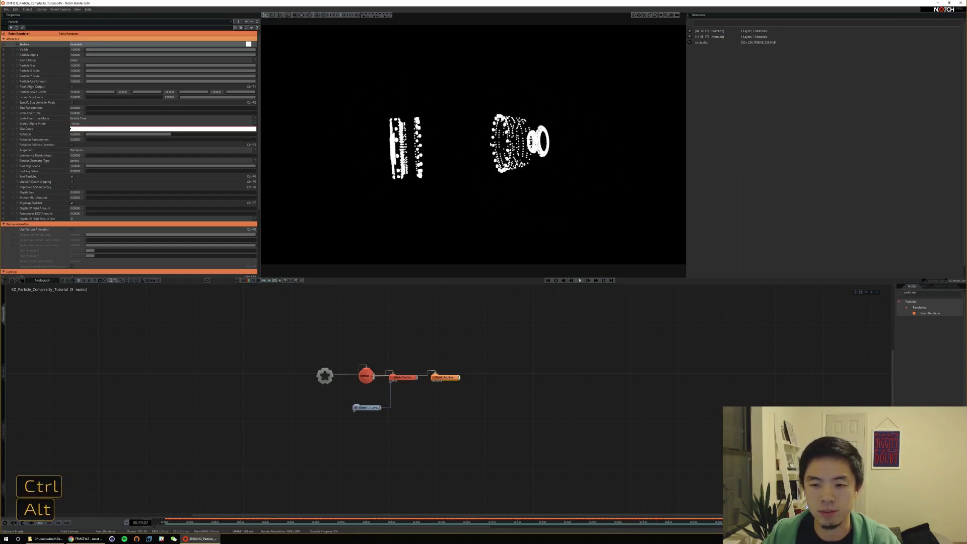
pyautogui.keyDown('alt'); pyautogui.moveTo(491, 144); pyautogui.dragTo(550, 142); pyautogui.keyUp('alt')
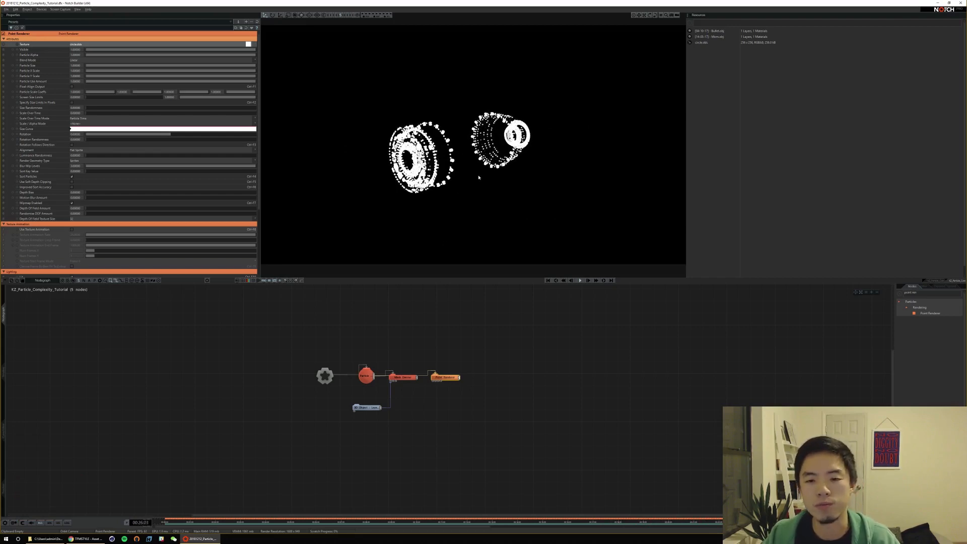
pyautogui.keyDown('alt'); pyautogui.moveTo(479, 178); pyautogui.dragTo(433, 174); pyautogui.keyUp('alt')
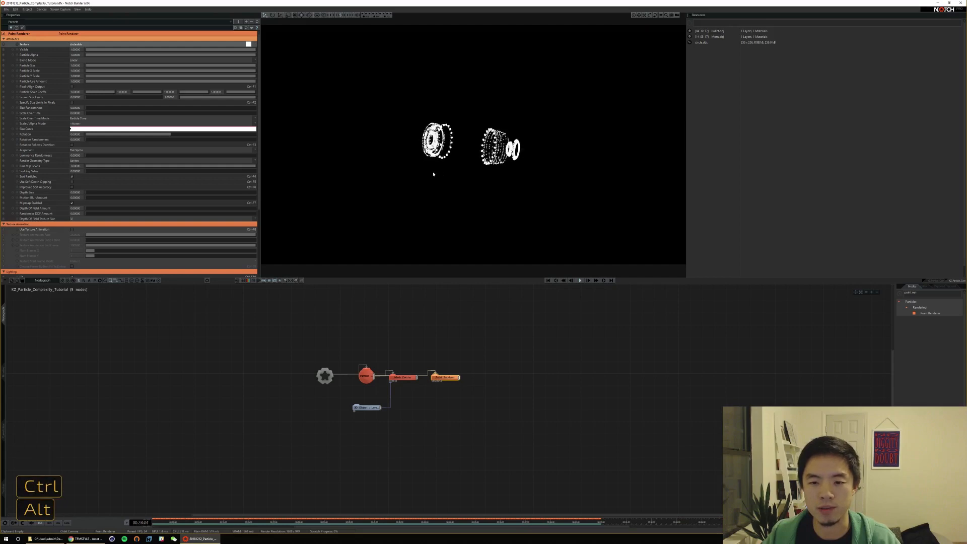
pyautogui.moveTo(499, 171)
pyautogui.keyDown('alt'); pyautogui.mouseDown()
pyautogui.moveTo(540, 164)
pyautogui.moveTo(496, 159)
pyautogui.mouseUp(); pyautogui.keyUp('alt')
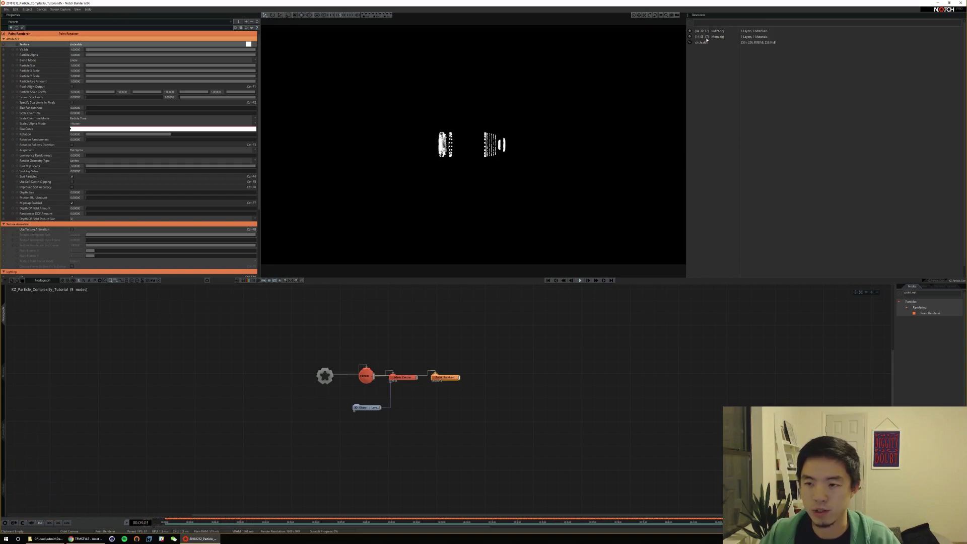
# Add the second imported OBJ mesh to the node graph as a 3D Object and align it beneath the bullet's node
pyautogui.moveTo(707, 38); pyautogui.dragTo(590, 178)
pyautogui.moveTo(347, 455); pyautogui.dragTo(347, 454)
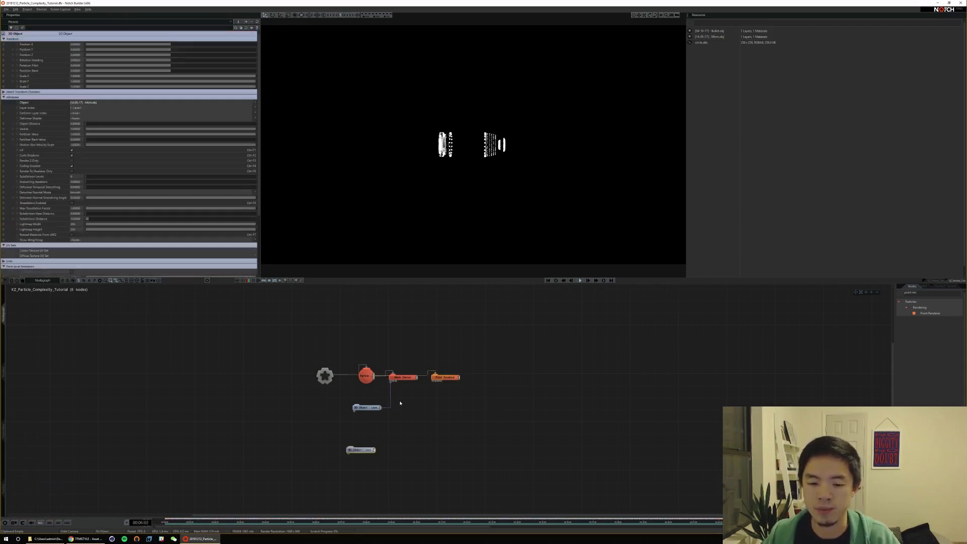
pyautogui.moveTo(386, 403); pyautogui.dragTo(382, 408)
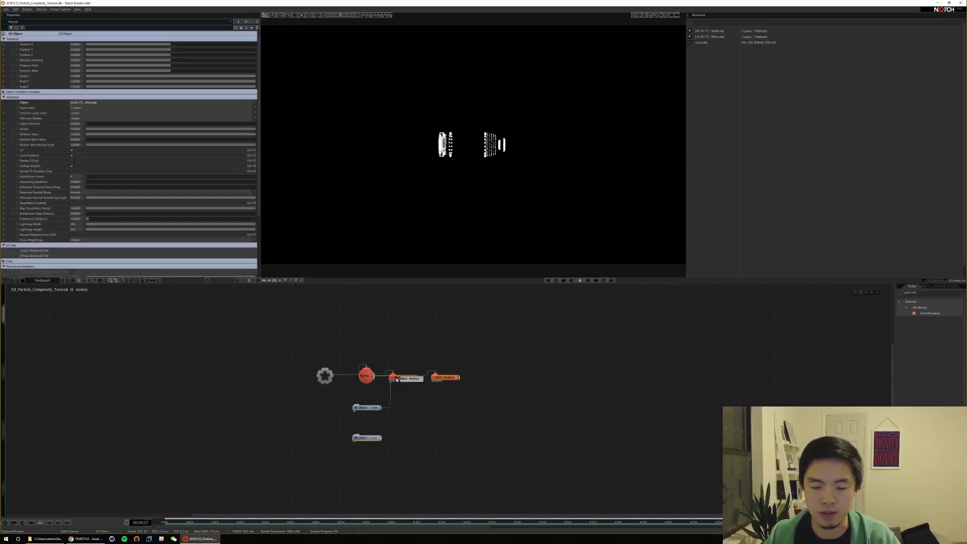
# Duplicate the Mesh Emitter, place the copy below the original, and connect it to the Particle Root
pyautogui.click(407, 378)
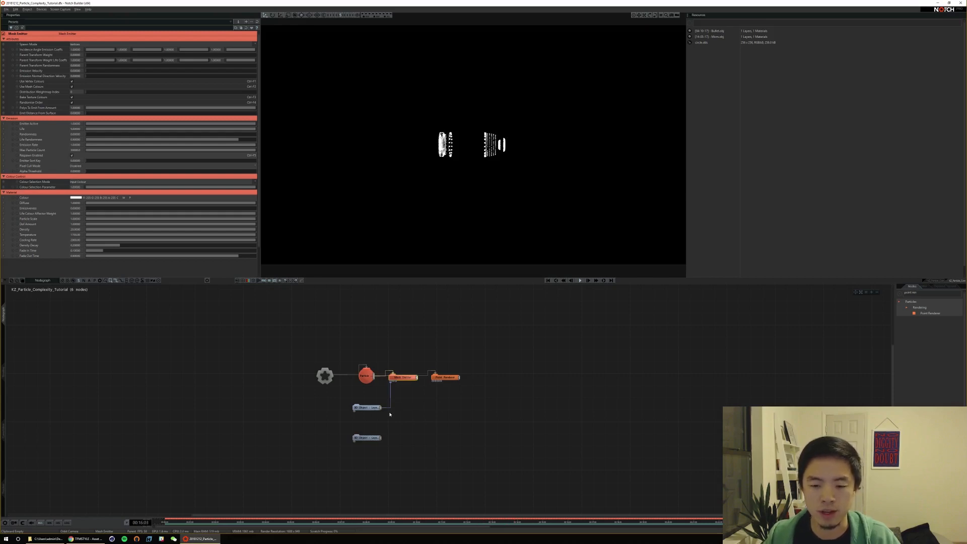
pyautogui.hotkey('ctrl', 'd')
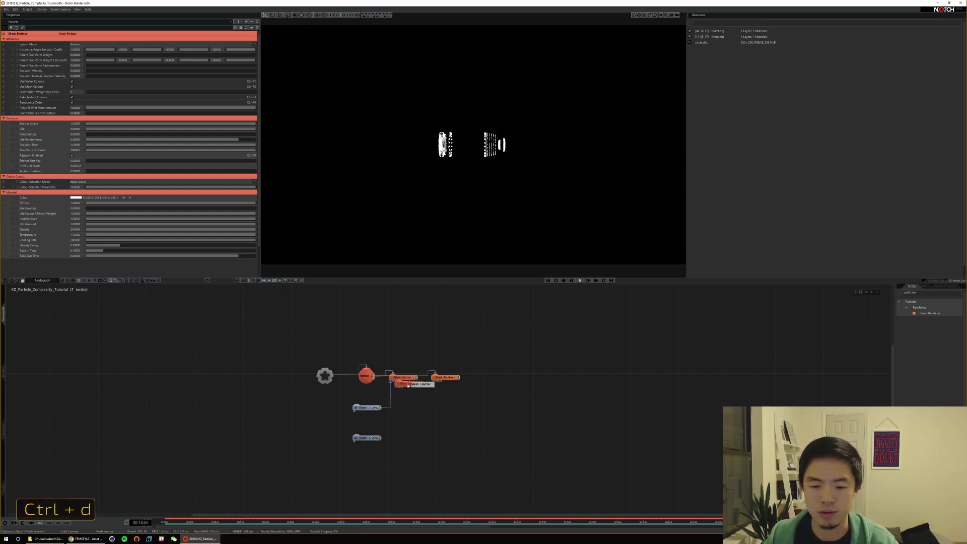
pyautogui.click(402, 426)
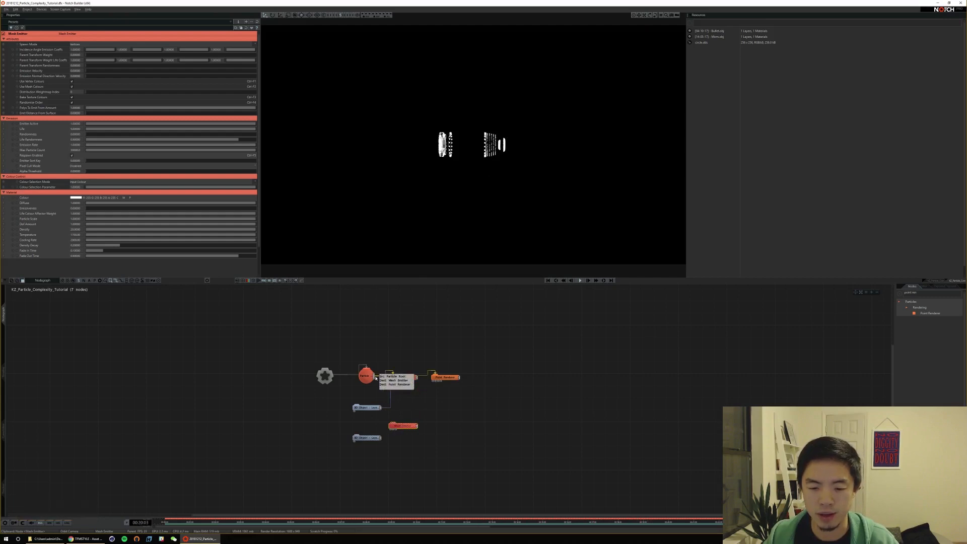
pyautogui.moveTo(392, 381); pyautogui.dragTo(403, 426)
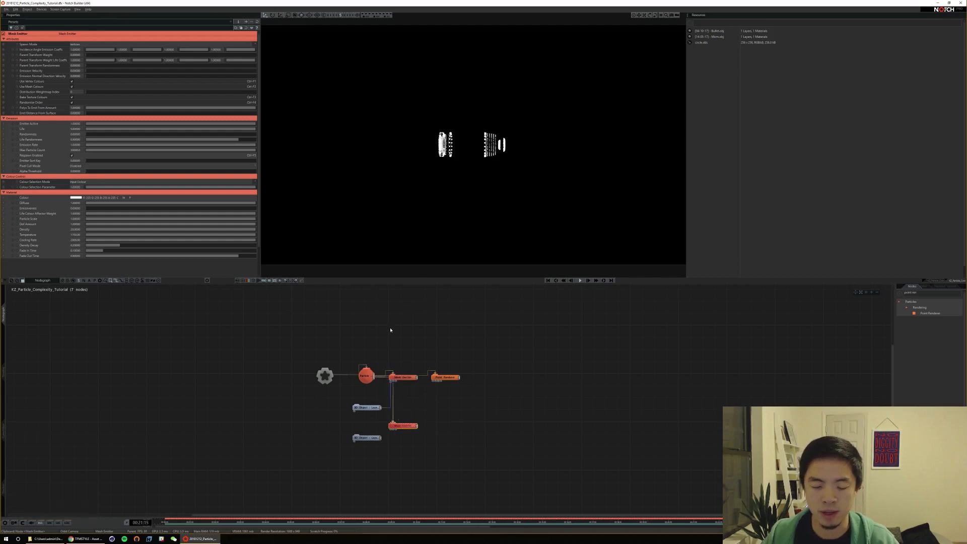
pyautogui.click(368, 378)
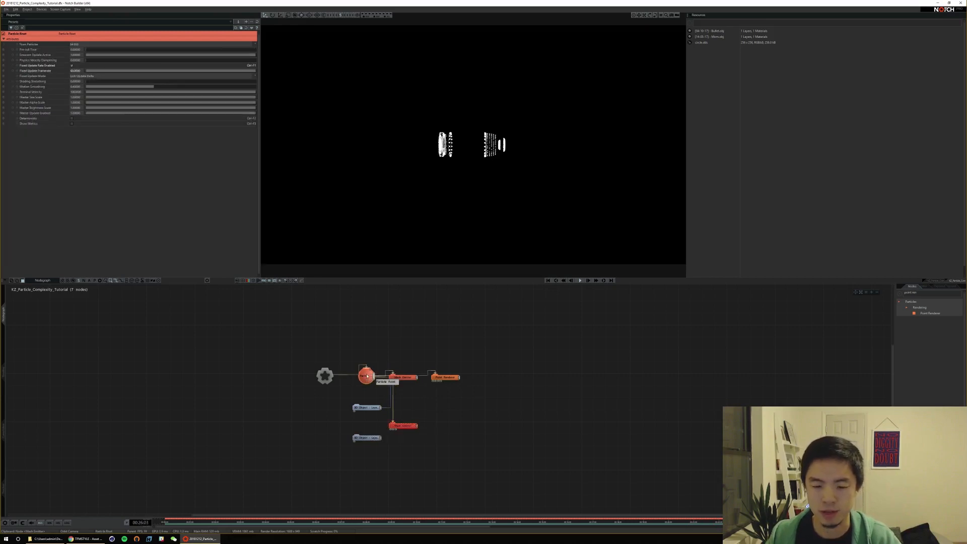
pyautogui.click(367, 391)
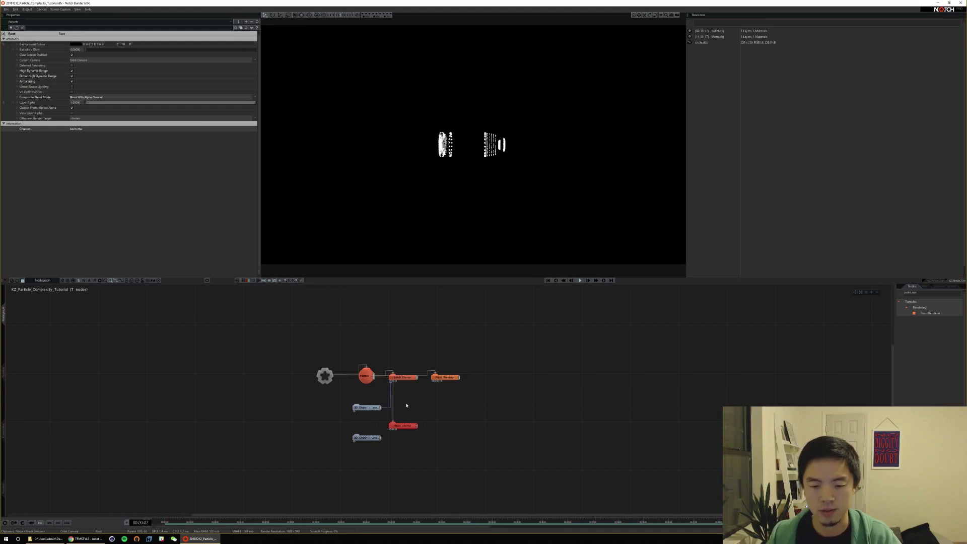
pyautogui.click(368, 383)
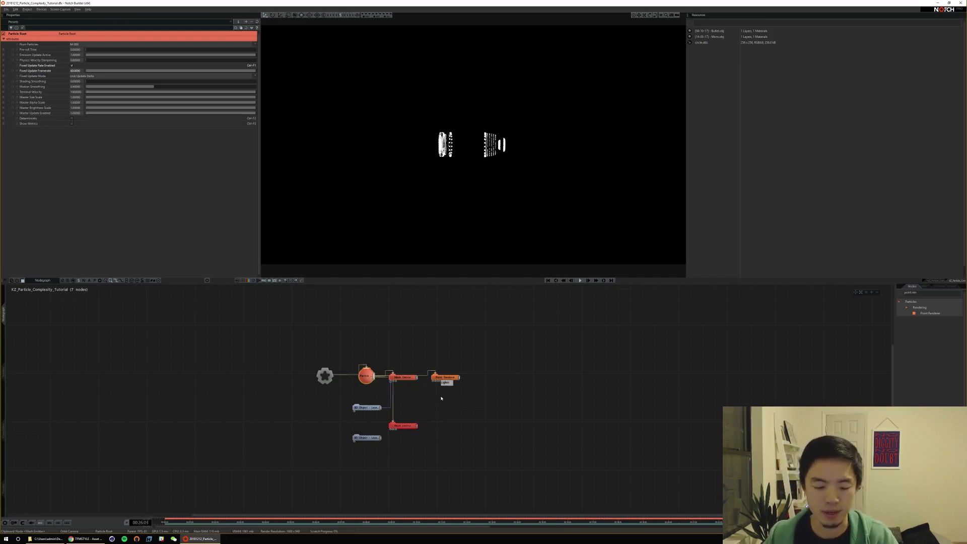
# Connect the hand mesh's 3D Object to the duplicated Mesh Emitter and move both nodes slightly lower in the graph
pyautogui.moveTo(375, 437); pyautogui.dragTo(375, 425)
pyautogui.click(375, 426)
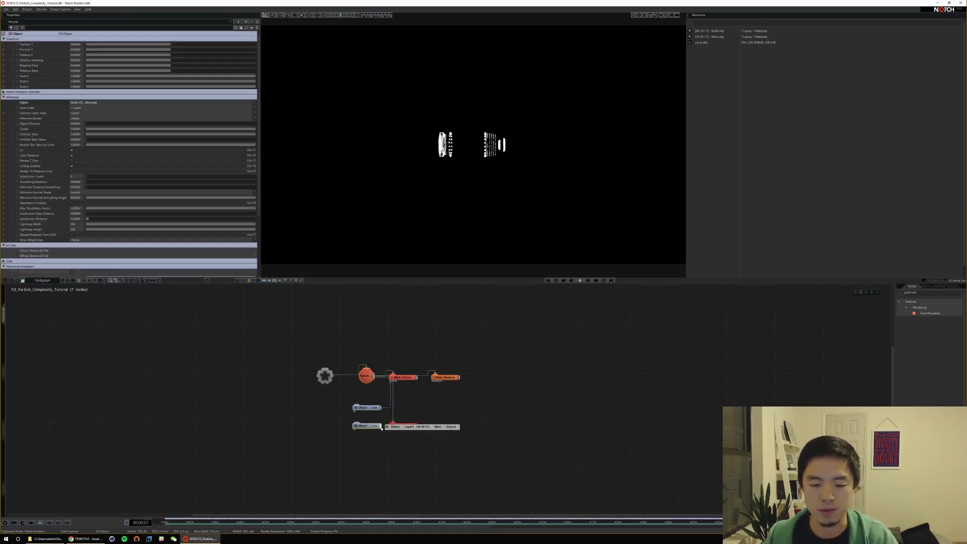
pyautogui.moveTo(381, 425)
pyautogui.mouseDown()
pyautogui.moveTo(390, 430)
pyautogui.moveTo(368, 439)
pyautogui.mouseUp()
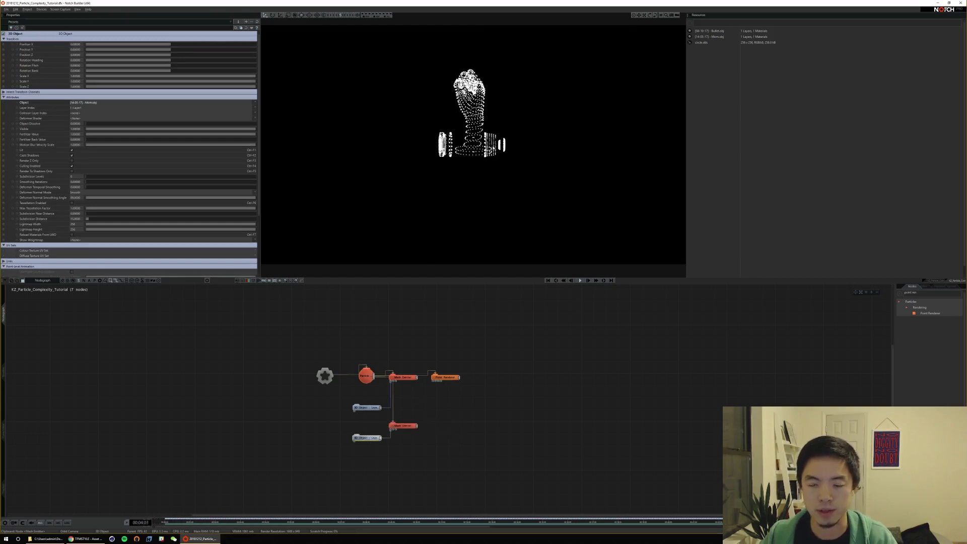
pyautogui.moveTo(494, 149)
pyautogui.keyDown('alt'); pyautogui.mouseDown()
pyautogui.moveTo(626, 149)
pyautogui.moveTo(470, 150)
pyautogui.moveTo(480, 148)
pyautogui.mouseUp(); pyautogui.keyUp('alt')
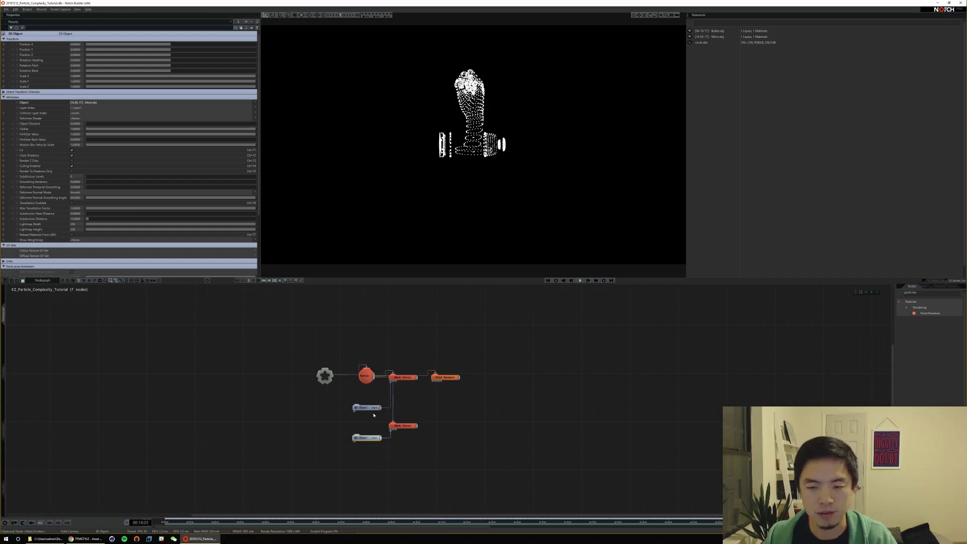
pyautogui.click(400, 426)
pyautogui.moveTo(401, 435); pyautogui.dragTo(365, 451)
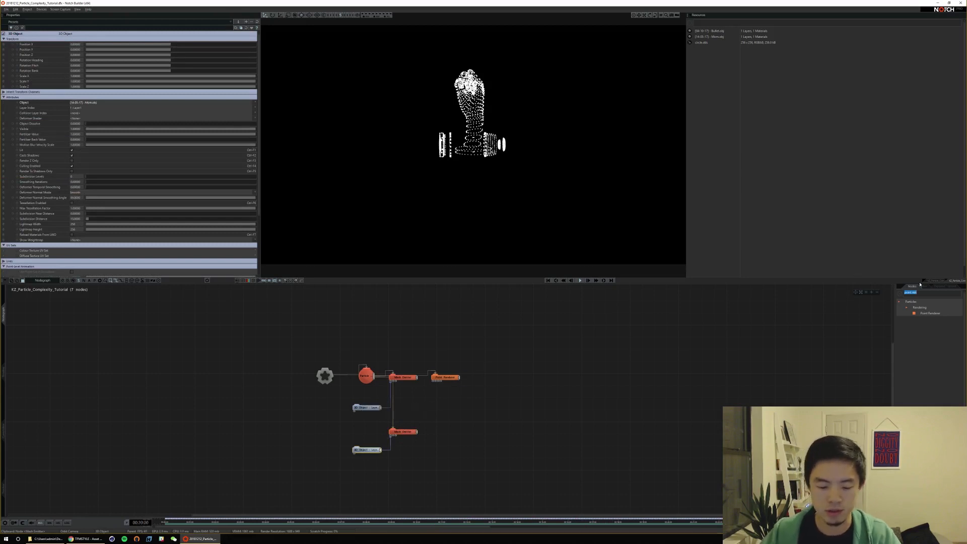
# Add a geometry Null beside the bullet's 3D Object, connect it to the root, and parent the bullet to it
pyautogui.write('null')
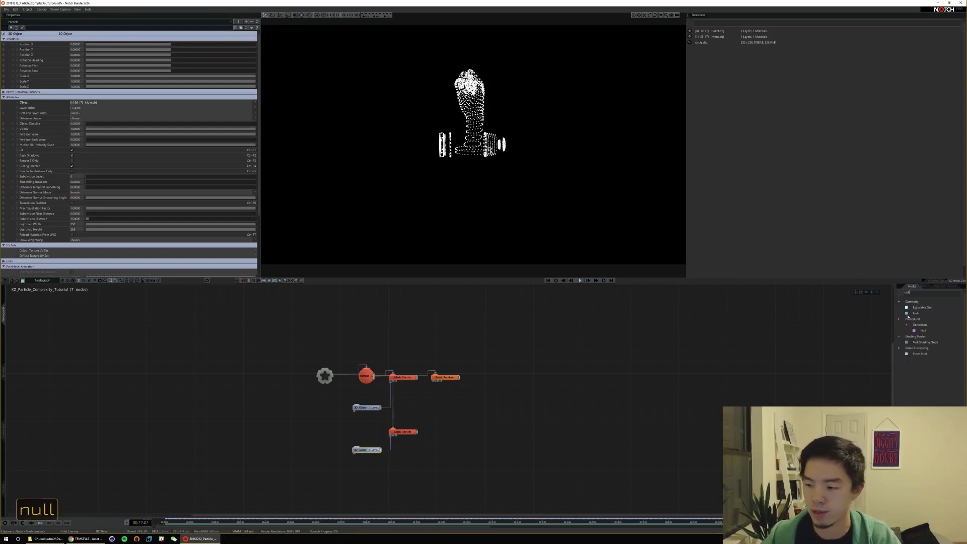
pyautogui.moveTo(908, 315); pyautogui.dragTo(909, 315)
pyautogui.moveTo(356, 402); pyautogui.dragTo(356, 402)
pyautogui.hotkey('ctrl', 'r')
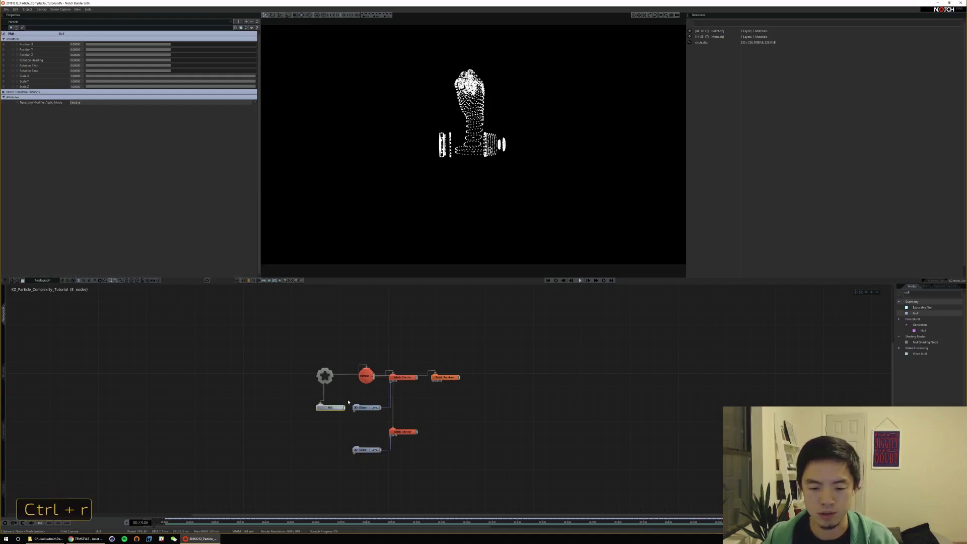
# Duplicate the Null for the hand mesh, parent the hand's 3D Object to the copy, and connect it to the root
pyautogui.hotkey('ctrl', 'd')
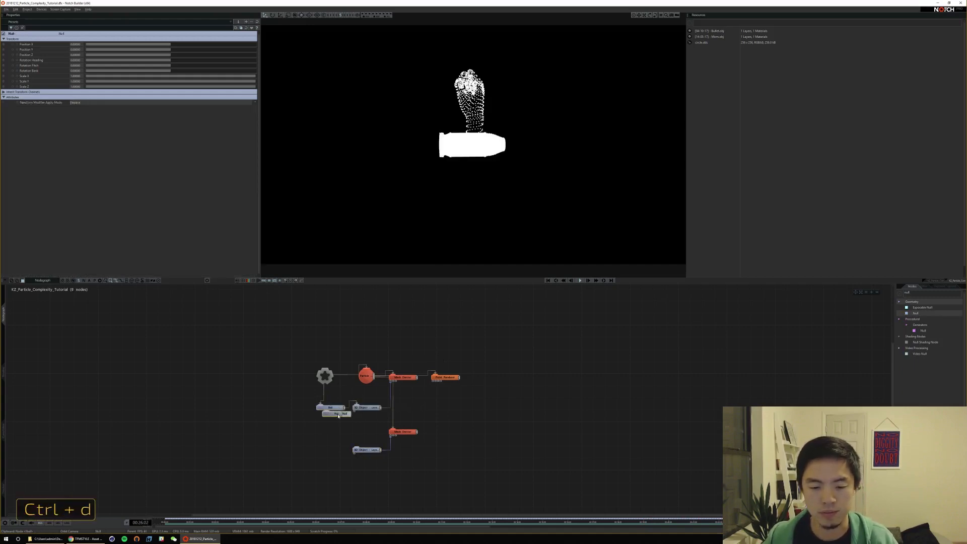
pyautogui.moveTo(335, 411); pyautogui.dragTo(339, 451)
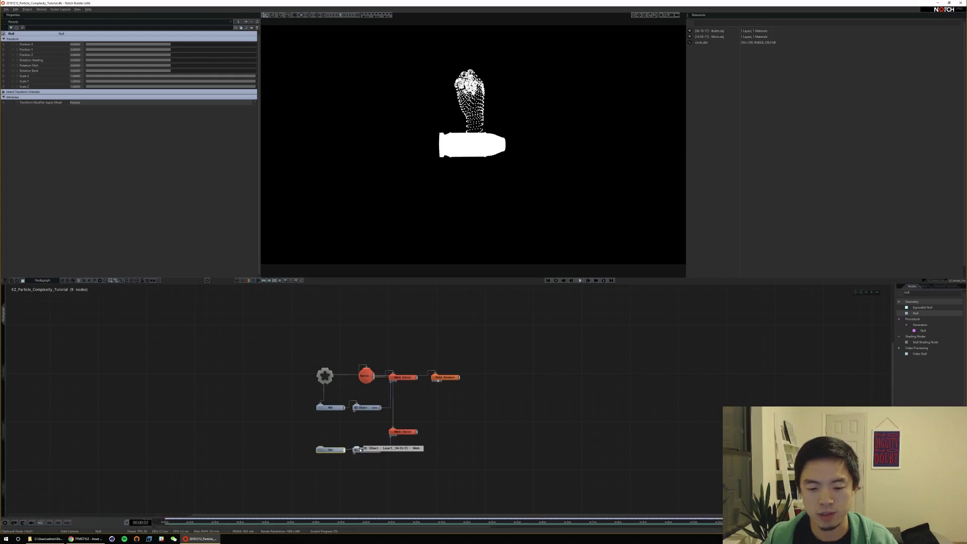
pyautogui.hotkey('ctrl', 'r')
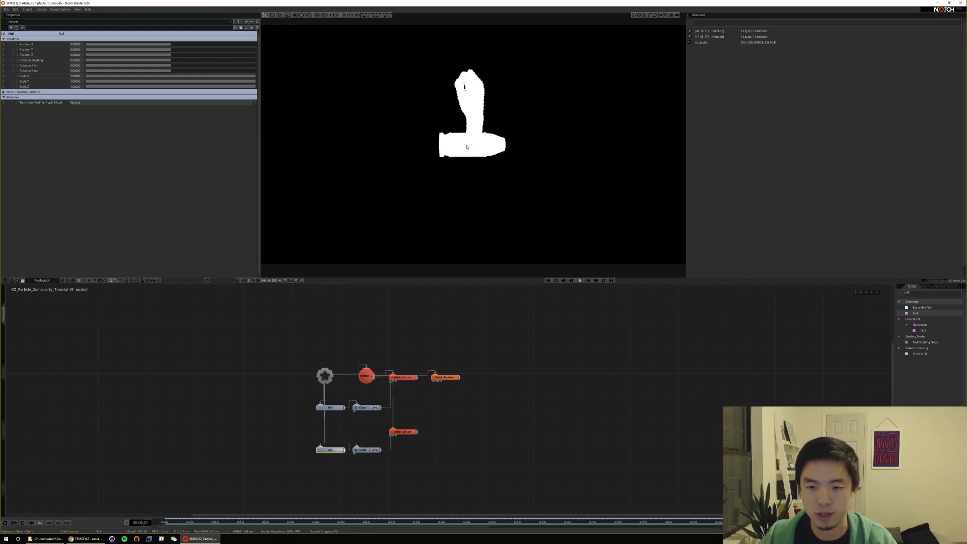
# Hide the solid meshes by setting Visible to 0 on both 3D Object nodes together
pyautogui.click(367, 407)
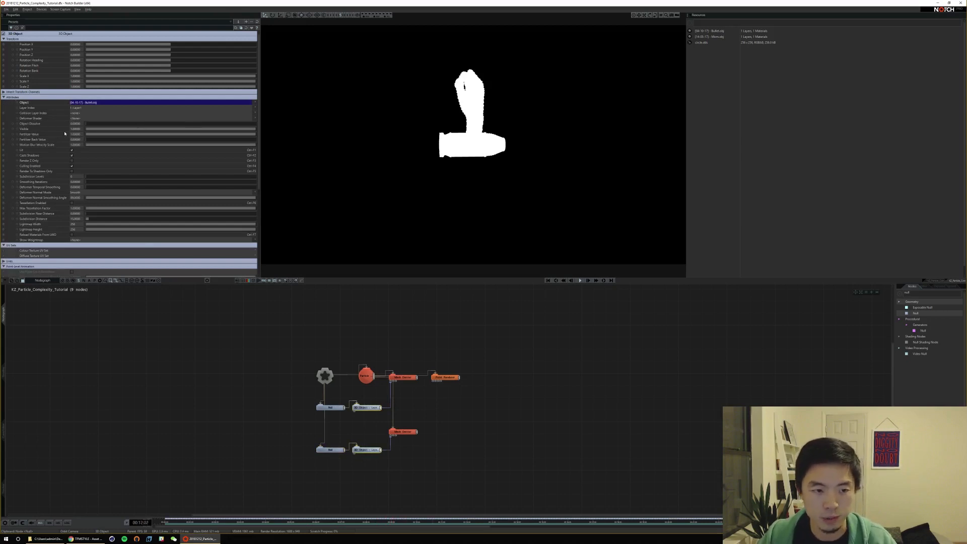
pyautogui.click(253, 134)
pyautogui.moveTo(255, 130); pyautogui.dragTo(84, 131)
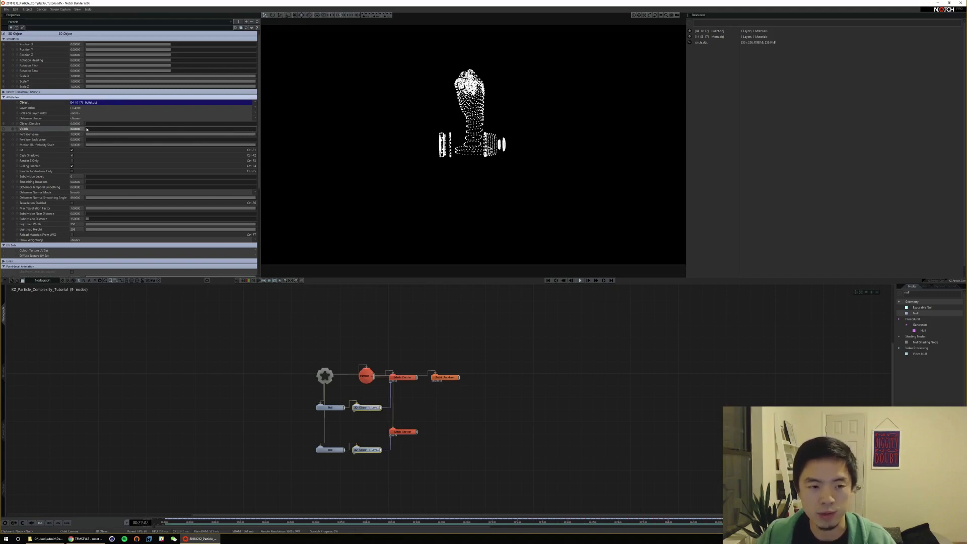
pyautogui.click(398, 402)
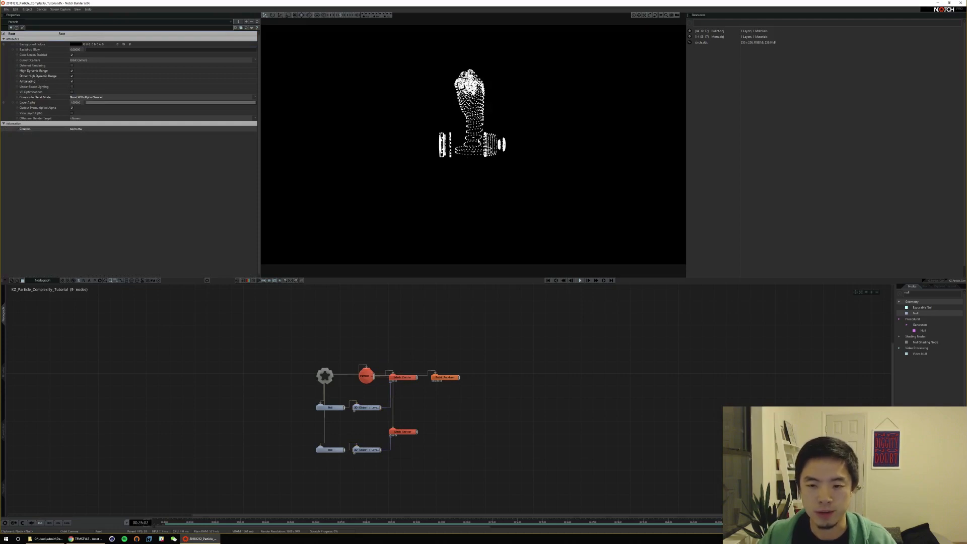
# Pause the timeline and show the ground grid and object guides in the viewport
pyautogui.press('space')
pyautogui.press('alt')
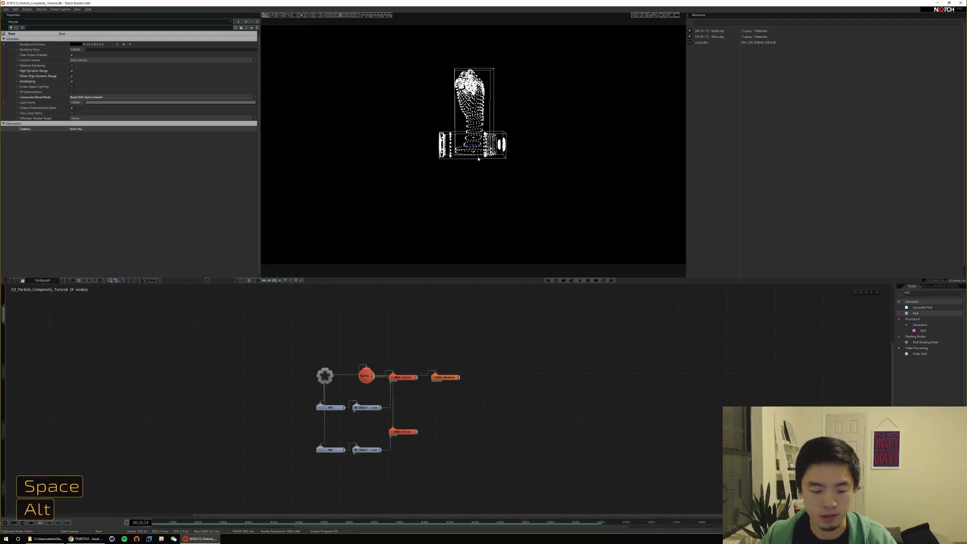
pyautogui.hotkey('alt', 'g')
pyautogui.keyDown('alt'); pyautogui.moveTo(485, 172); pyautogui.dragTo(505, 150, button='middle'); pyautogui.keyUp('alt')
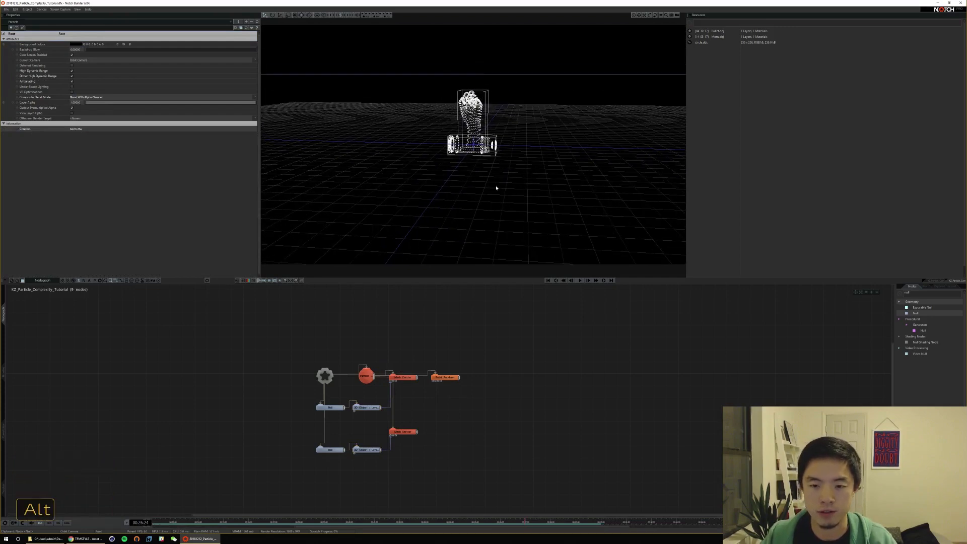
pyautogui.keyDown('alt'); pyautogui.moveTo(496, 187); pyautogui.dragTo(489, 188, button='middle'); pyautogui.keyUp('alt')
# Set the bullet 3D Object's Rotation Heading to -90 and resume playback
pyautogui.click(403, 377)
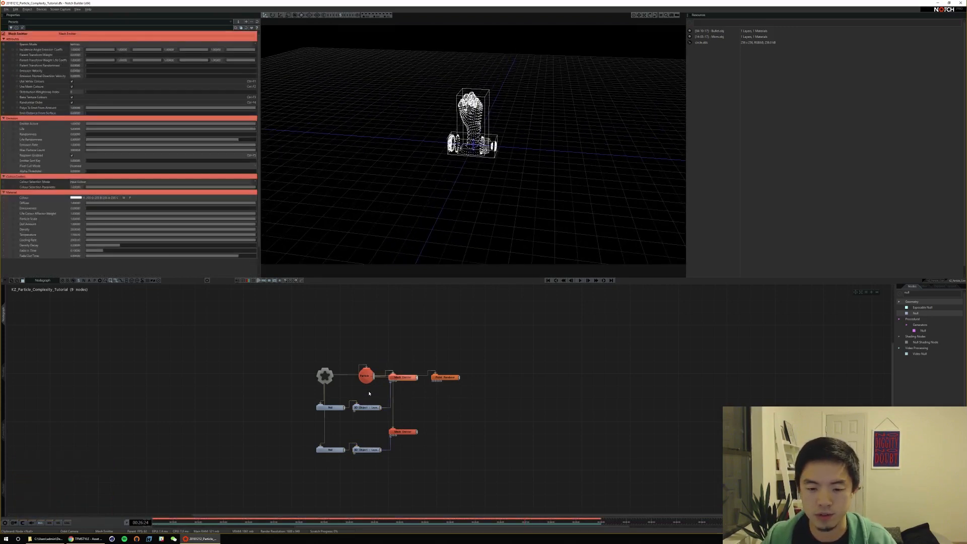
pyautogui.click(367, 407)
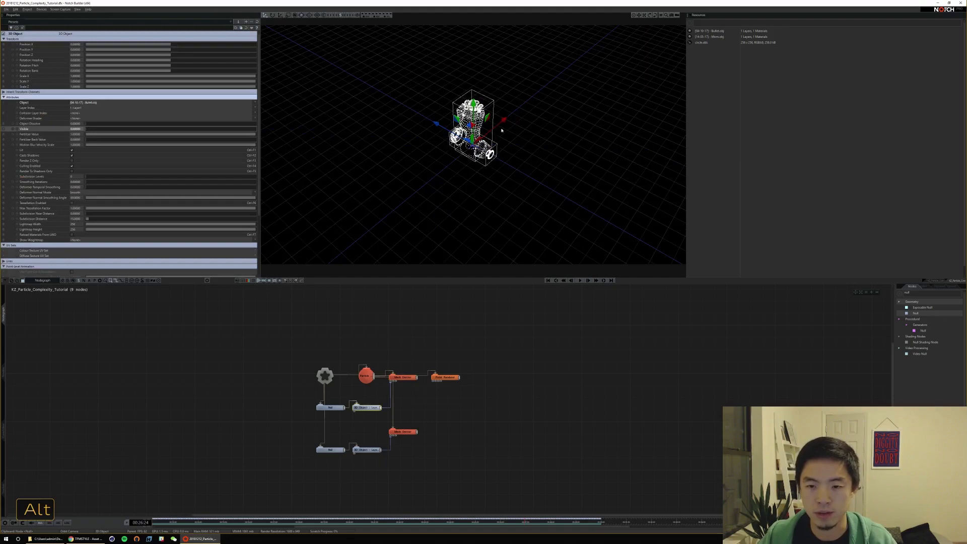
pyautogui.keyDown('alt'); pyautogui.moveTo(468, 125); pyautogui.dragTo(510, 140); pyautogui.keyUp('alt')
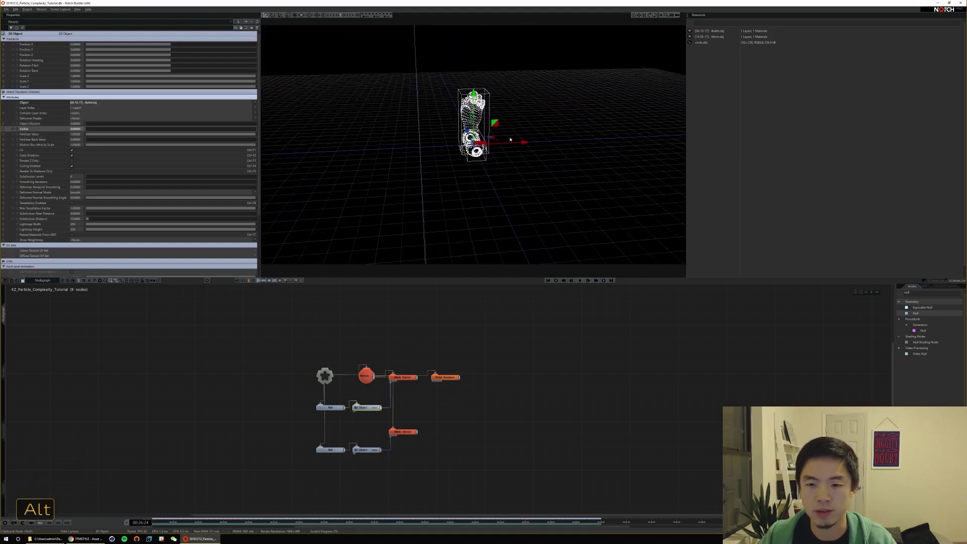
pyautogui.keyDown('alt'); pyautogui.moveTo(518, 178); pyautogui.dragTo(511, 196); pyautogui.keyUp('alt')
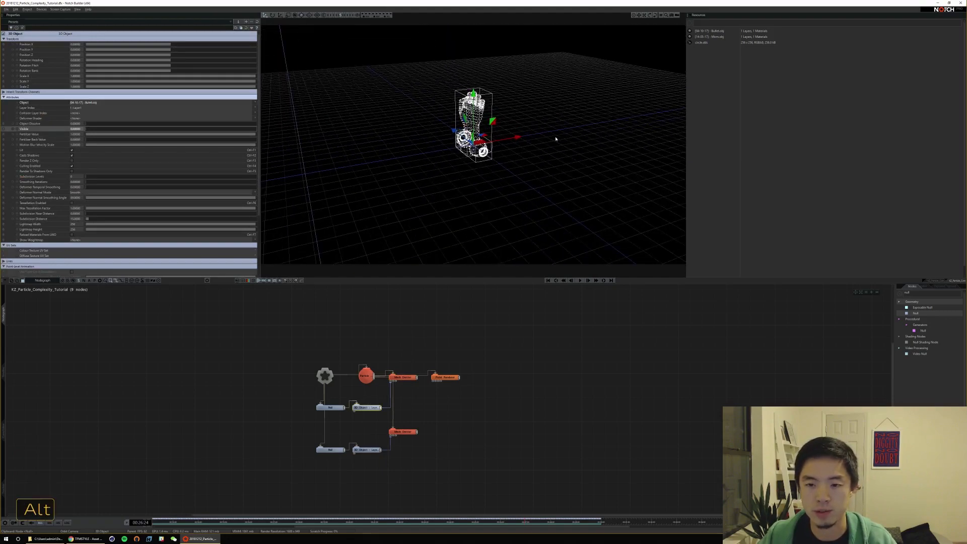
pyautogui.keyDown('alt'); pyautogui.moveTo(556, 138); pyautogui.dragTo(506, 188); pyautogui.keyUp('alt')
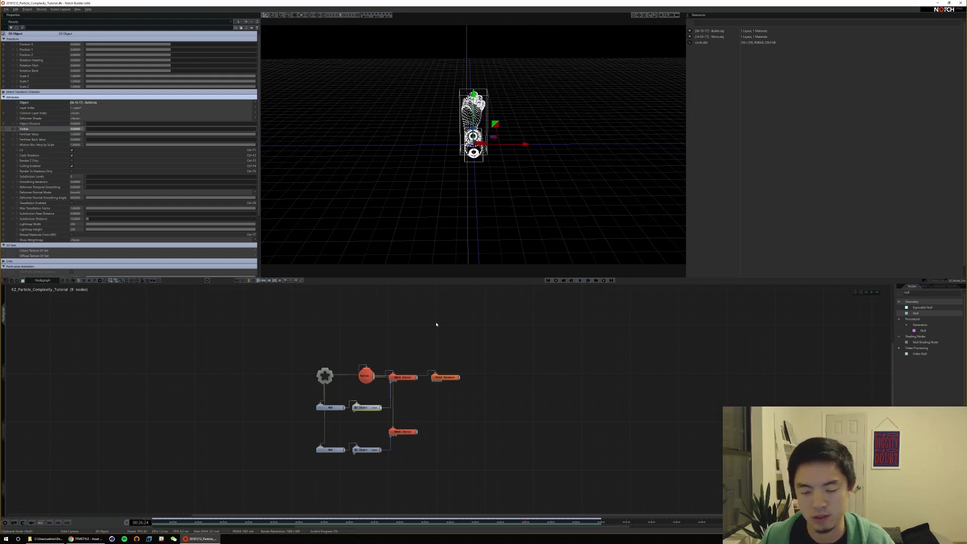
pyautogui.click(337, 407)
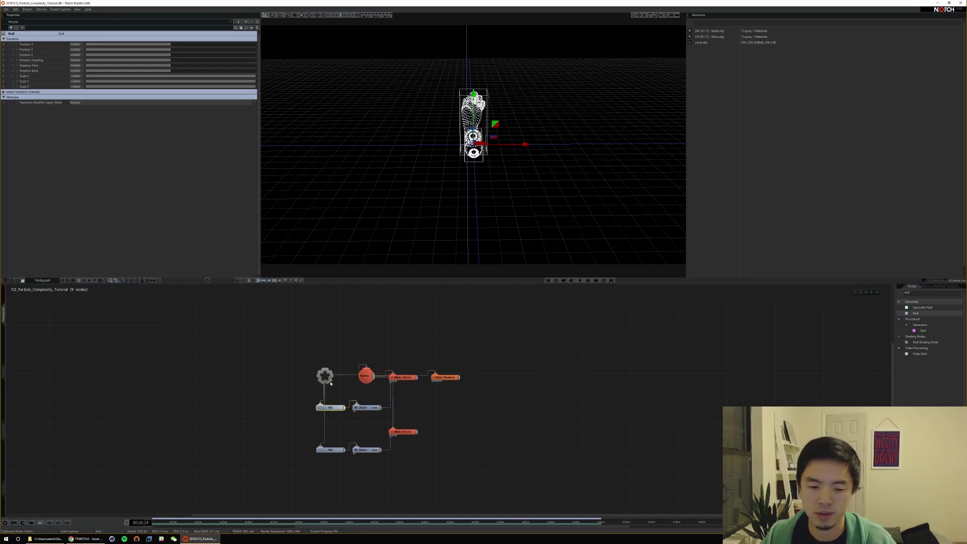
pyautogui.click(366, 407)
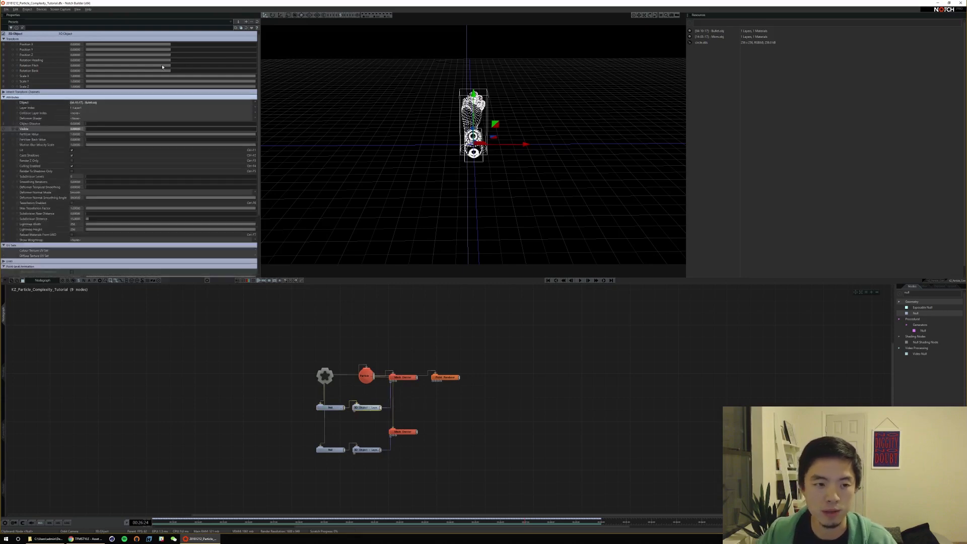
pyautogui.moveTo(170, 61); pyautogui.dragTo(120, 60)
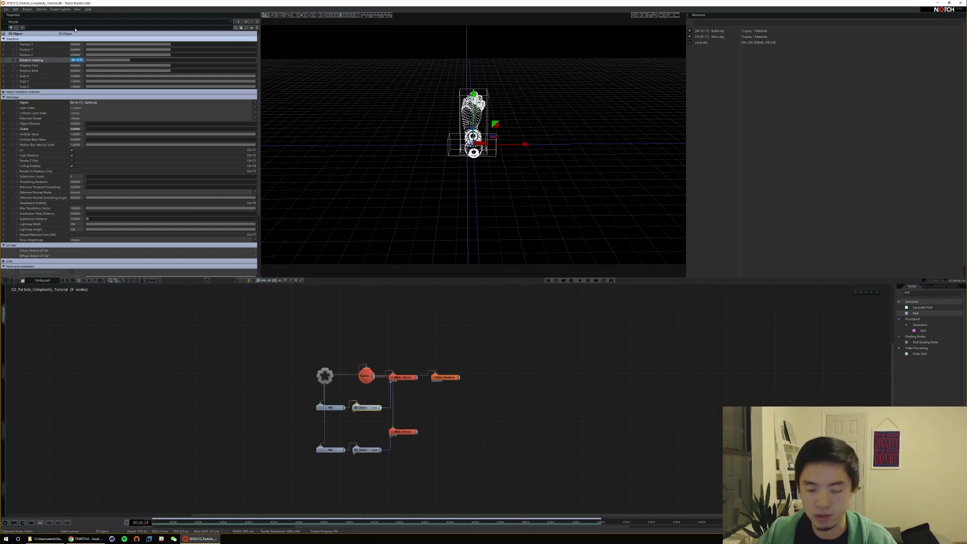
pyautogui.write('-90')
pyautogui.press('Return')
pyautogui.press('space')
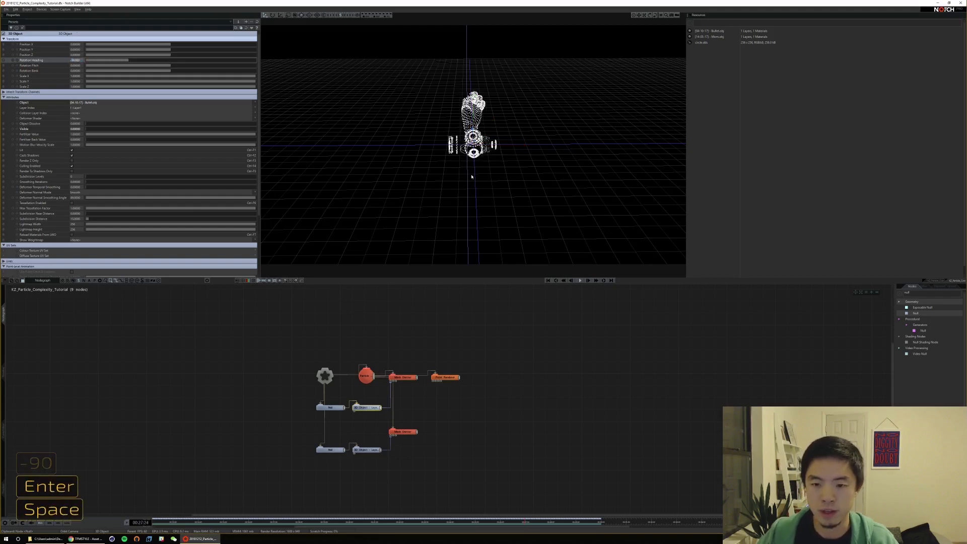
# Move the hand mesh's Null along the positive X axis, clear of the bullet, and view both meshes during playback
pyautogui.keyDown('alt'); pyautogui.moveTo(526, 134); pyautogui.dragTo(358, 316); pyautogui.keyUp('alt')
pyautogui.click(331, 449)
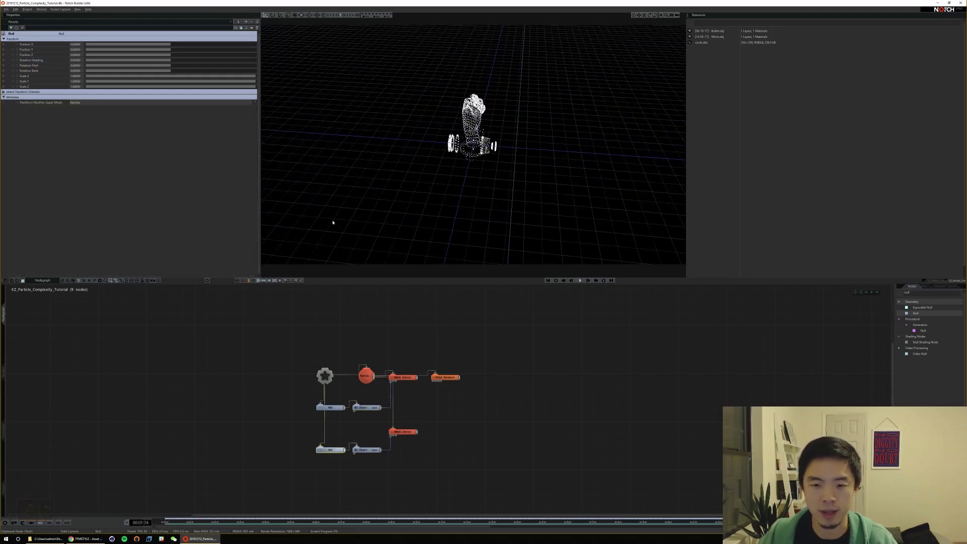
pyautogui.press('space')
pyautogui.moveTo(523, 151); pyautogui.dragTo(584, 151)
pyautogui.press('space')
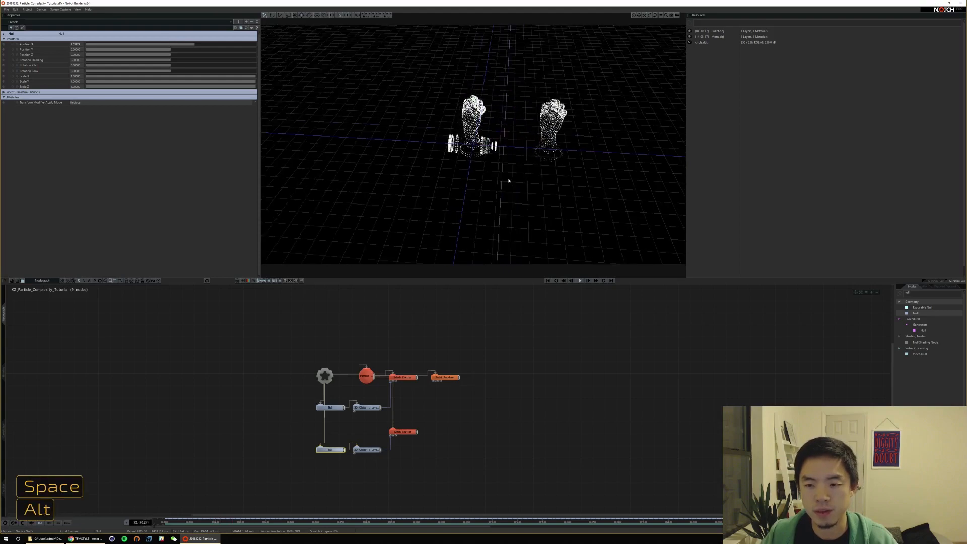
pyautogui.keyDown('alt'); pyautogui.moveTo(508, 181); pyautogui.dragTo(510, 90); pyautogui.keyUp('alt')
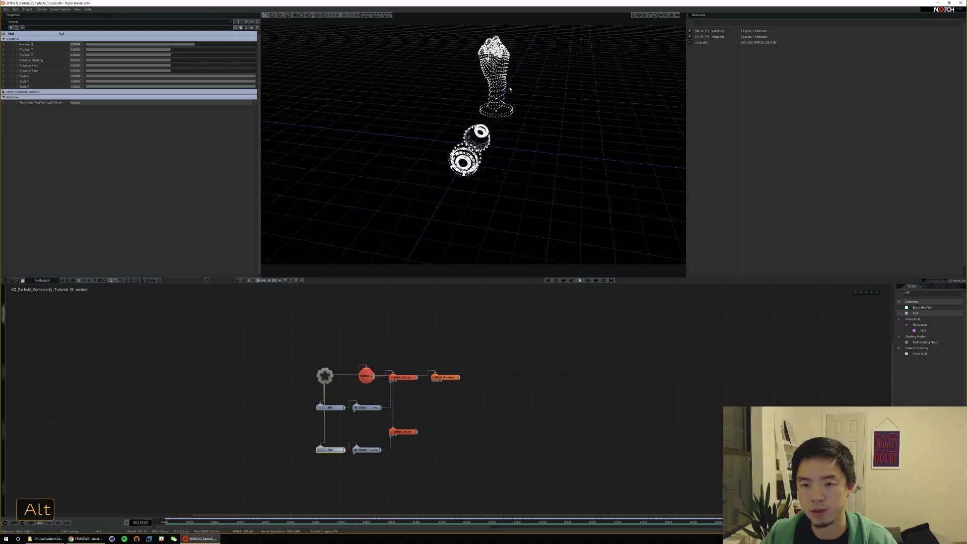
# Try rotating the hand's 3D Object through its Rotation Heading and undo the accidental transform changes
pyautogui.click(367, 449)
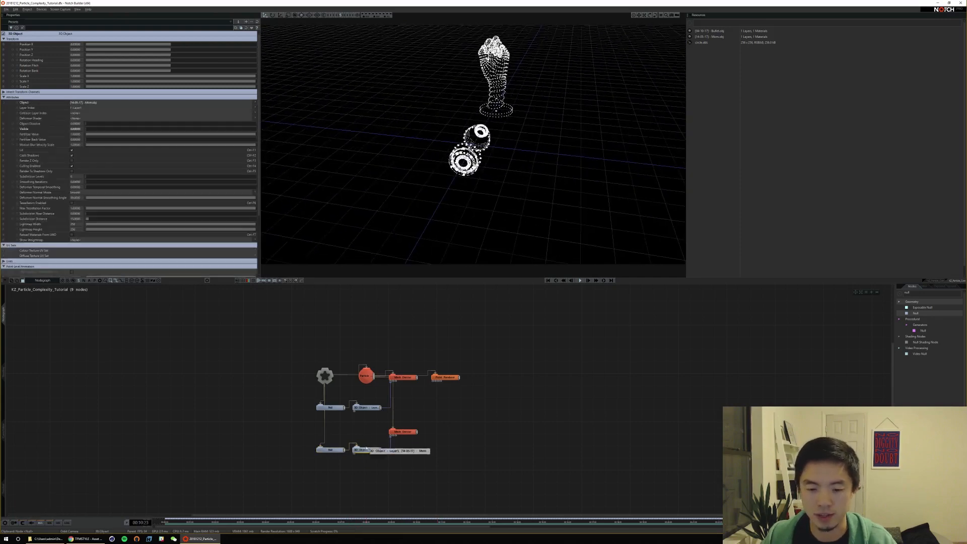
pyautogui.moveTo(170, 62); pyautogui.dragTo(174, 61)
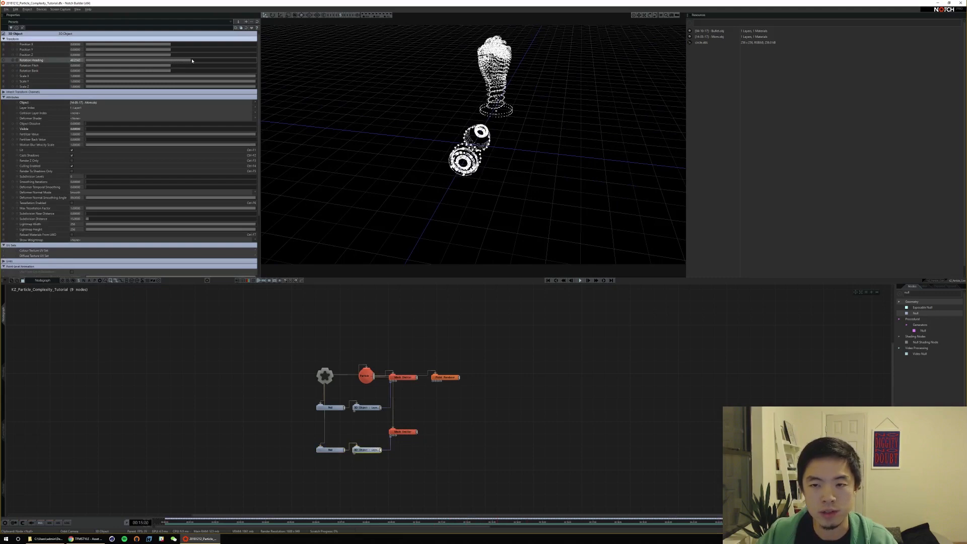
pyautogui.press('Home')
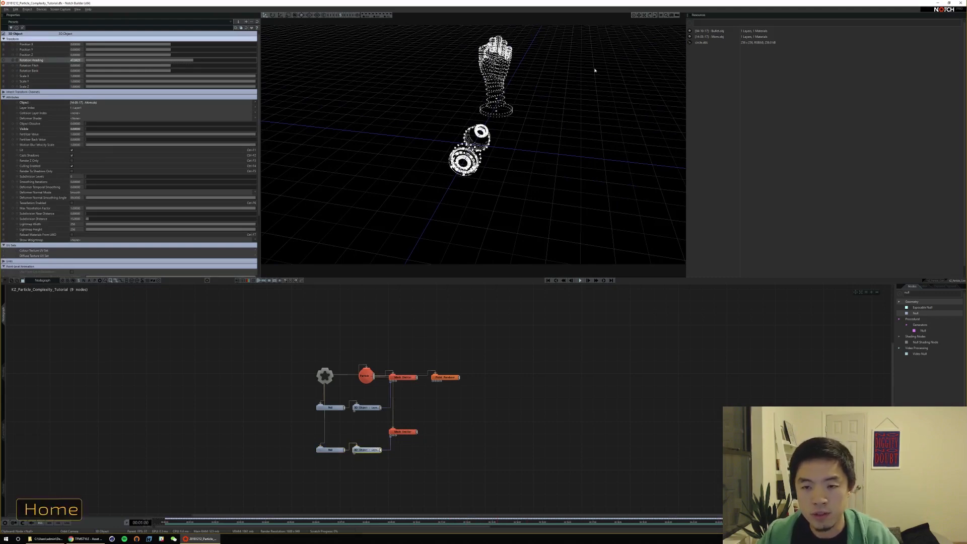
pyautogui.keyDown('alt'); pyautogui.moveTo(594, 71); pyautogui.dragTo(479, 75); pyautogui.keyUp('alt')
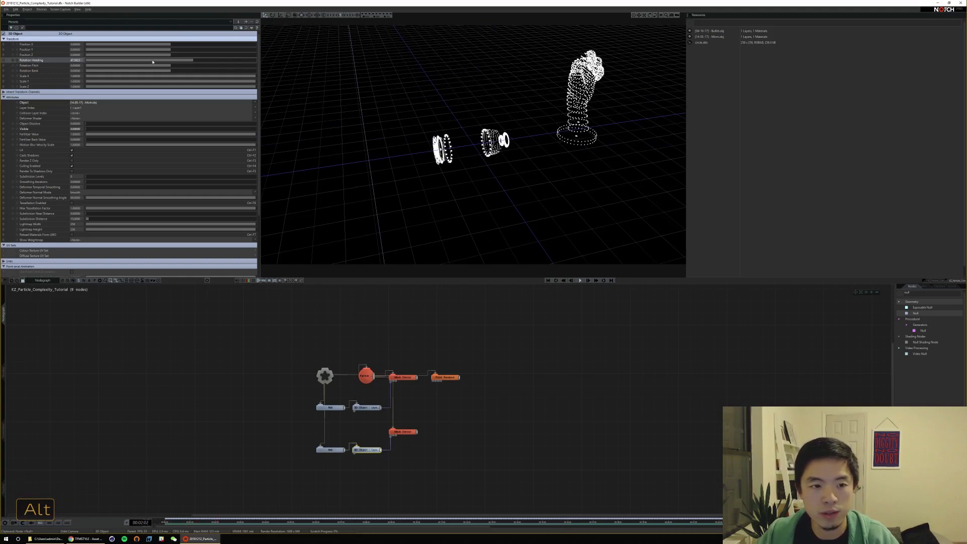
pyautogui.hotkey('ctrl', 'z')
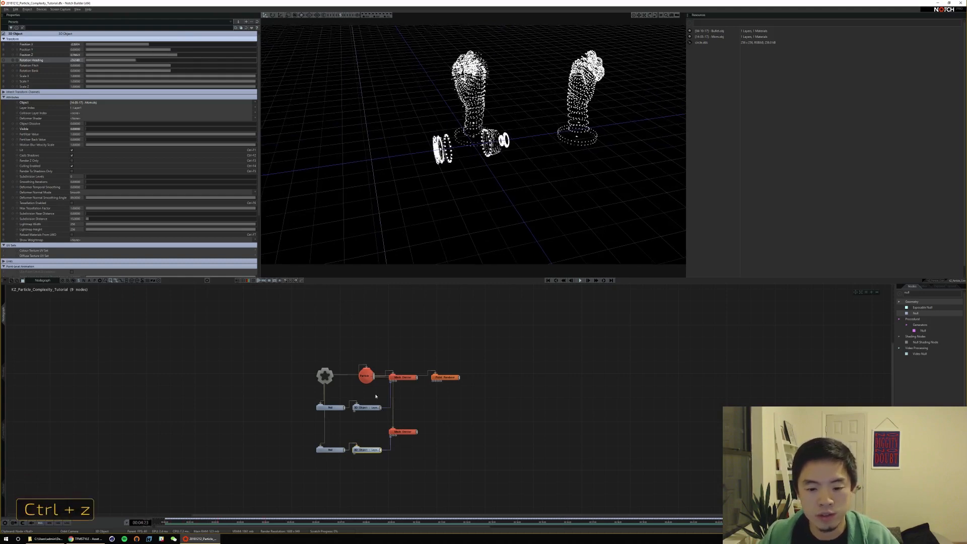
pyautogui.hotkey('ctrl', 'z')
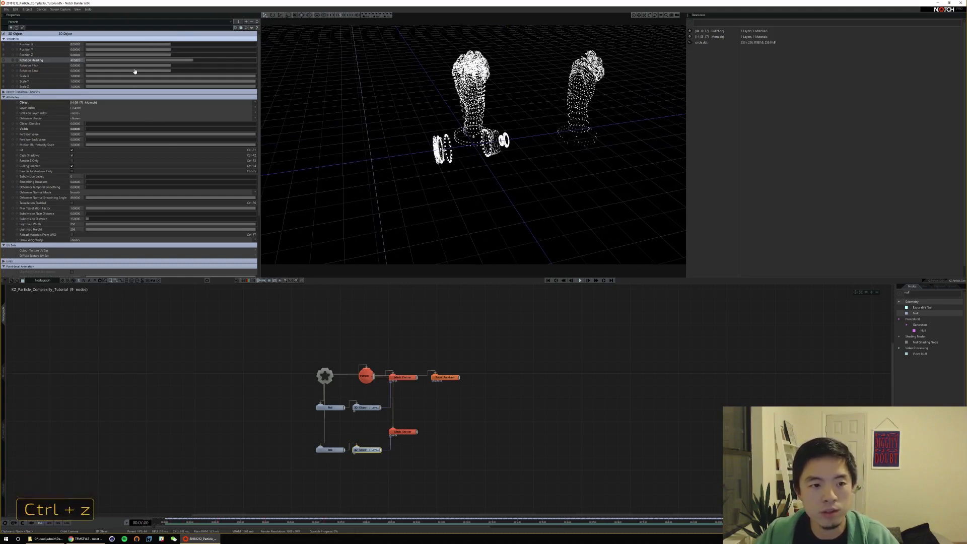
pyautogui.hotkey('ctrl', 'z')
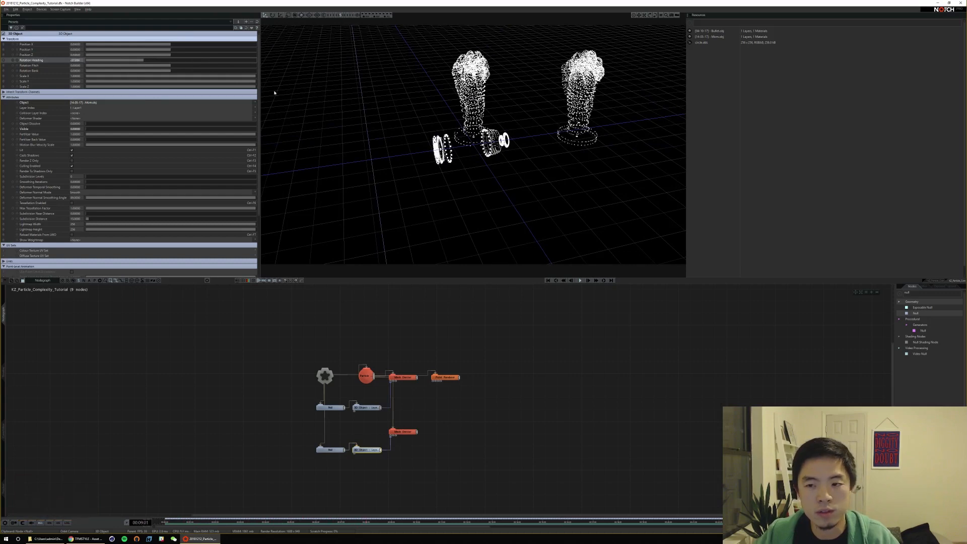
# Set the hand 3D Object's Rotation Heading to about -110 and check its orientation toward the bullet during playback
pyautogui.keyDown('alt'); pyautogui.moveTo(559, 146); pyautogui.dragTo(509, 115); pyautogui.keyUp('alt')
pyautogui.press('Home')
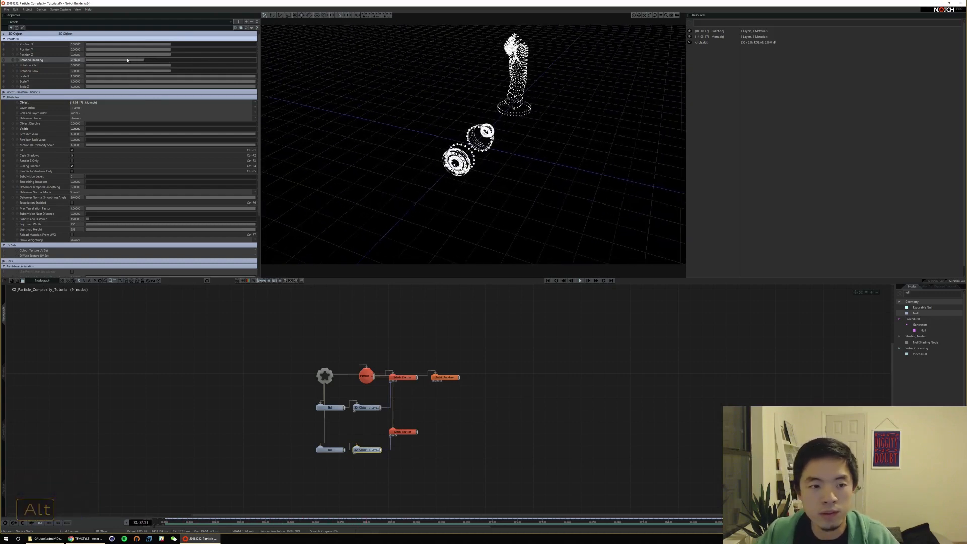
pyautogui.press('Home')
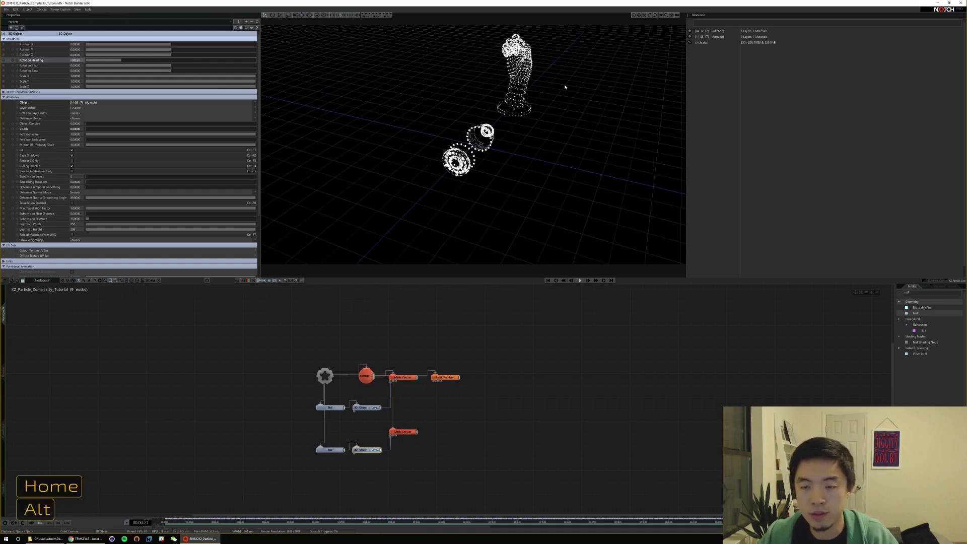
pyautogui.keyDown('alt'); pyautogui.moveTo(563, 86); pyautogui.dragTo(458, 179); pyautogui.keyUp('alt')
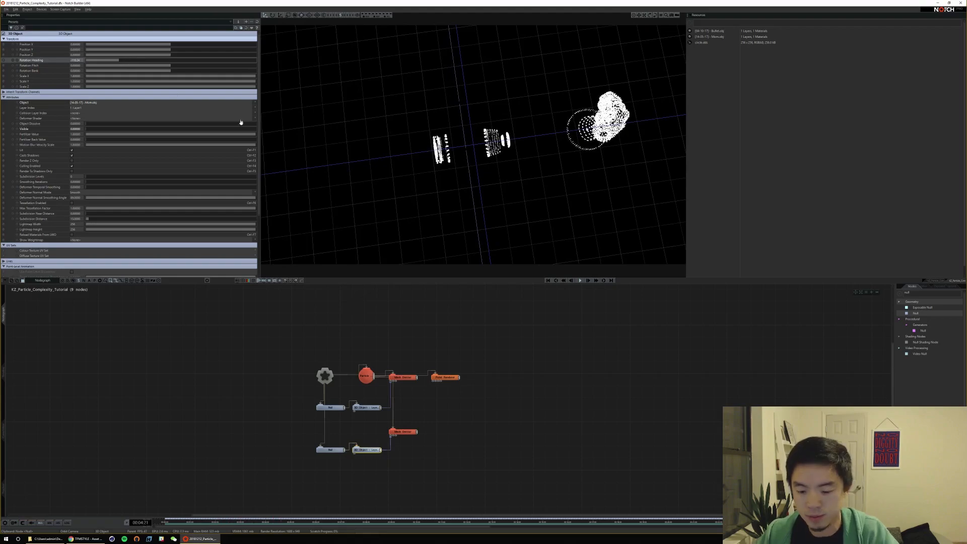
pyautogui.press('Home')
pyautogui.keyDown('alt'); pyautogui.moveTo(584, 166); pyautogui.dragTo(489, 167); pyautogui.keyUp('alt')
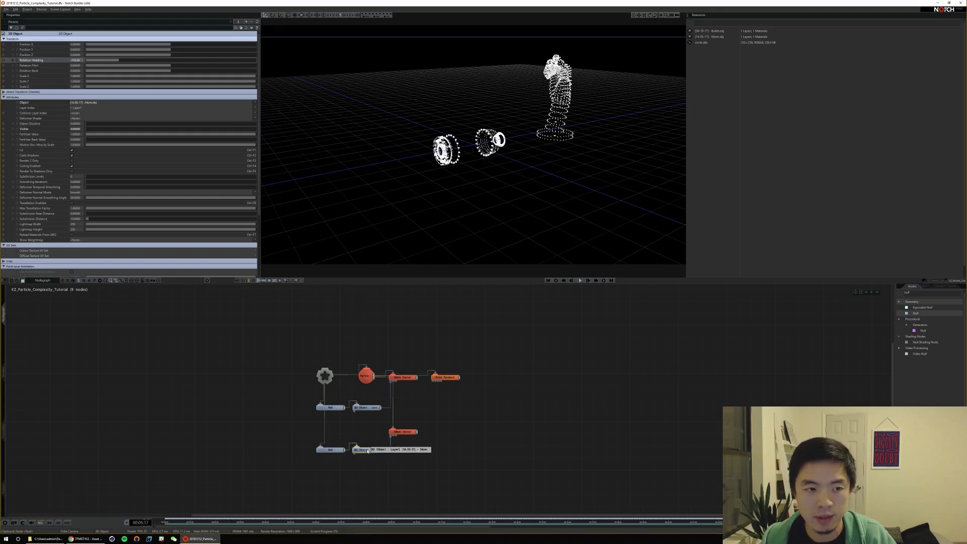
# Compare the transform settings and viewport guides of the bullet's and hand's Nulls and 3D Objects with the timeline paused
pyautogui.click(367, 408)
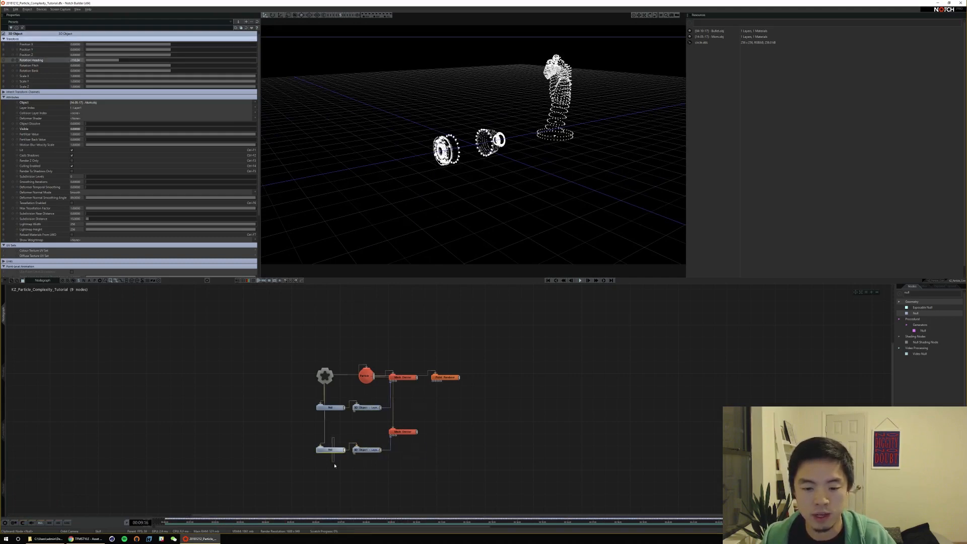
pyautogui.click(331, 449)
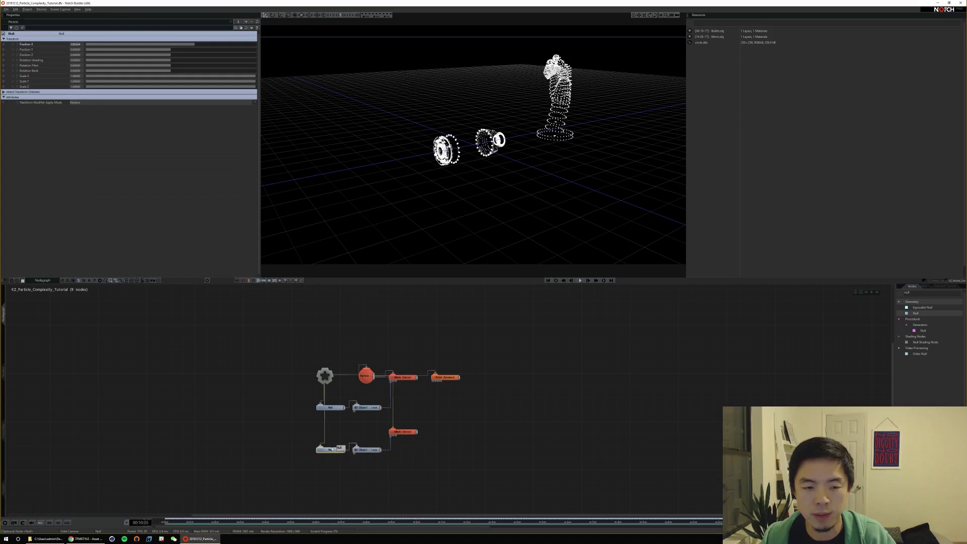
pyautogui.click(367, 449)
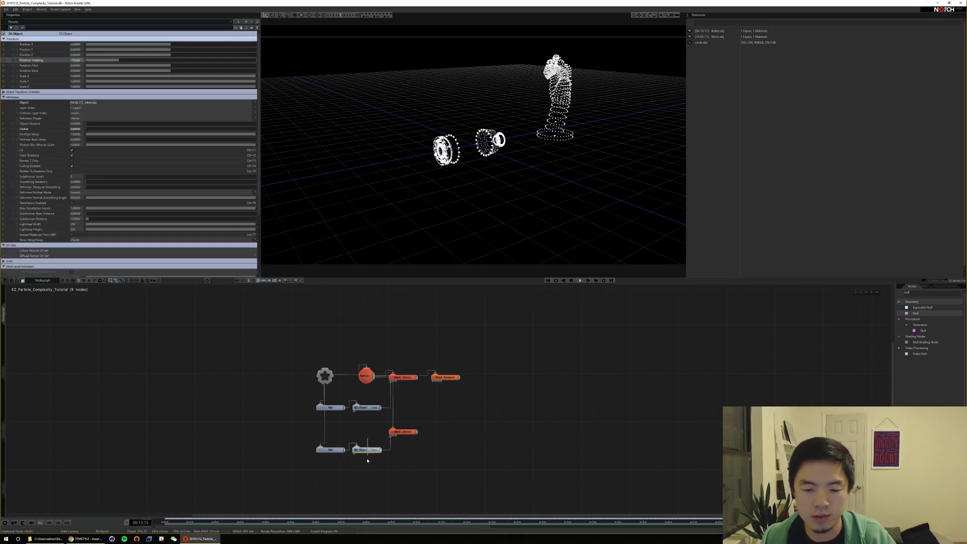
pyautogui.click(367, 407)
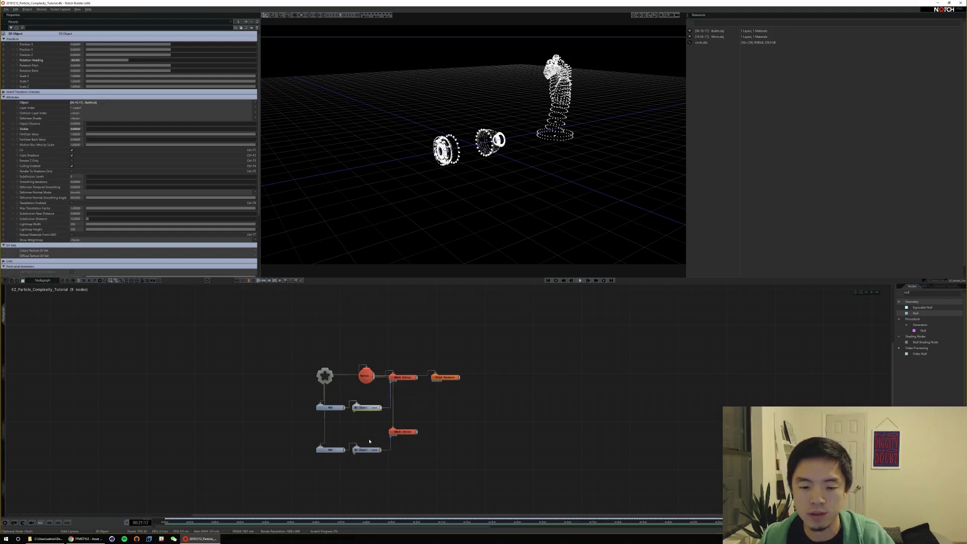
pyautogui.click(326, 448)
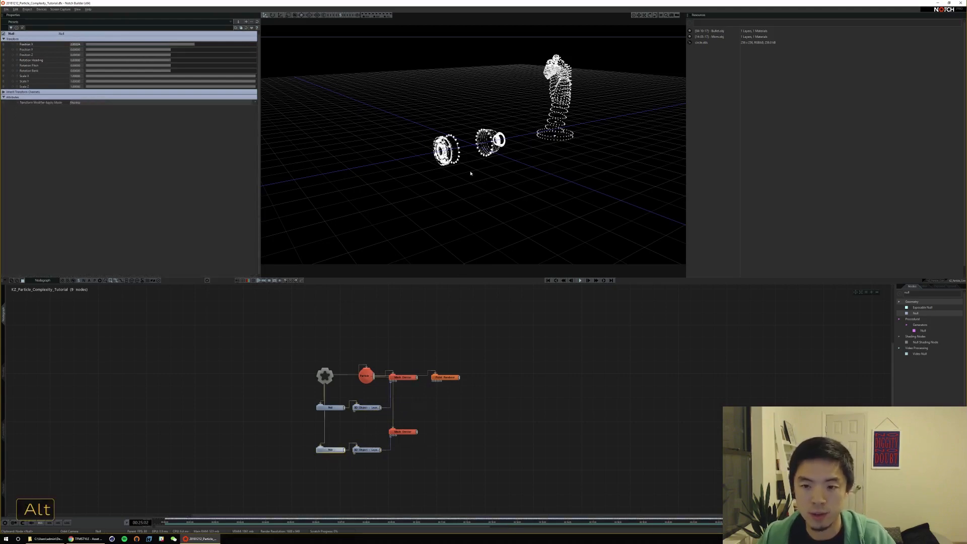
pyautogui.keyDown('alt'); pyautogui.moveTo(471, 173); pyautogui.dragTo(479, 127); pyautogui.keyUp('alt')
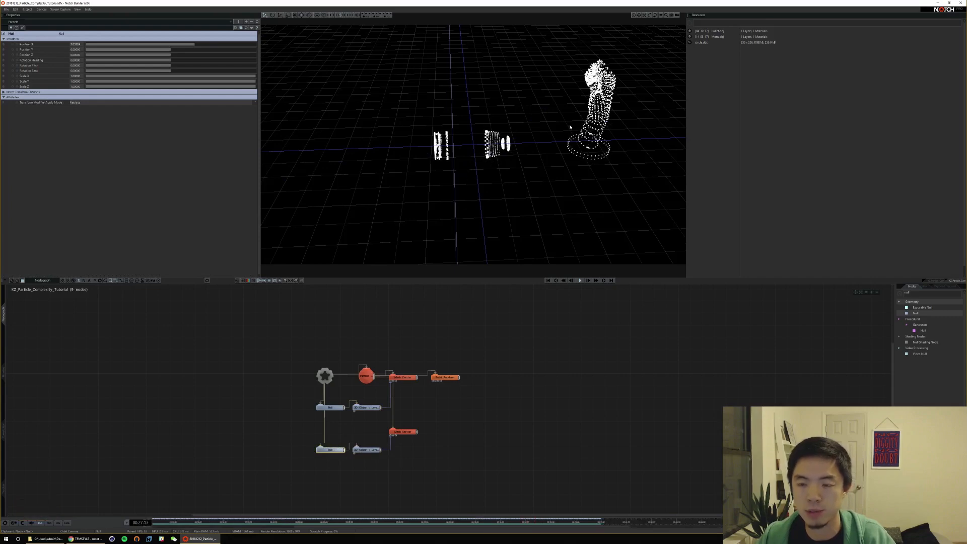
pyautogui.press('space')
pyautogui.keyDown('alt'); pyautogui.moveTo(628, 162); pyautogui.dragTo(622, 237); pyautogui.keyUp('alt')
pyautogui.click(332, 407)
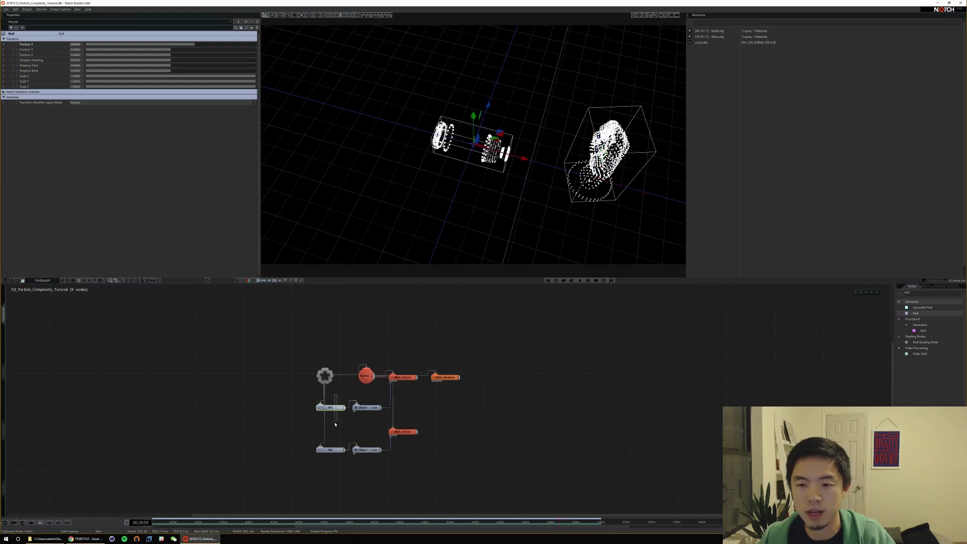
# Move the hand's Null farther out along the positive X axis
pyautogui.click(332, 449)
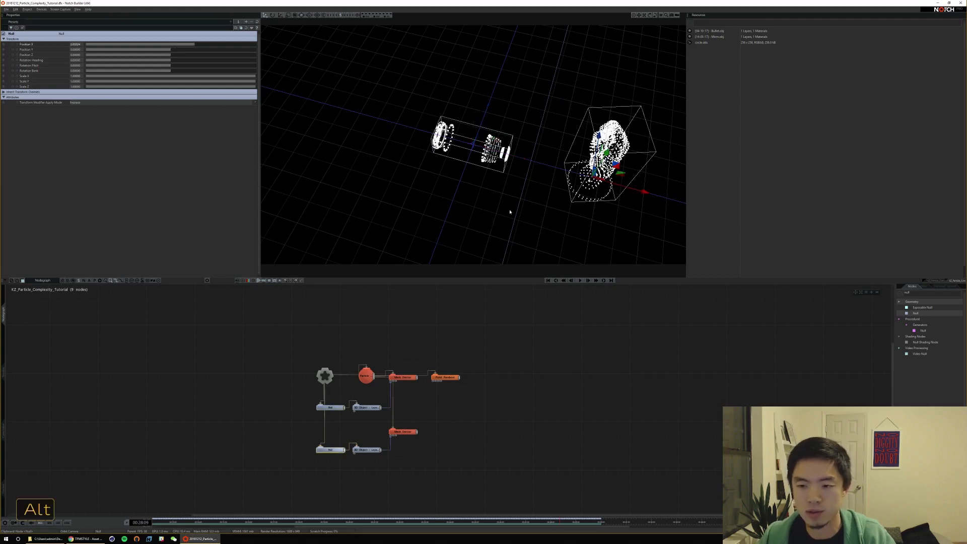
pyautogui.keyDown('ctrl'); pyautogui.keyDown('alt'); pyautogui.moveTo(509, 215); pyautogui.dragTo(673, 203); pyautogui.keyUp('alt'); pyautogui.keyUp('ctrl')
pyautogui.scroll(-1, 531, 197)
pyautogui.scroll(-1, 531, 196)
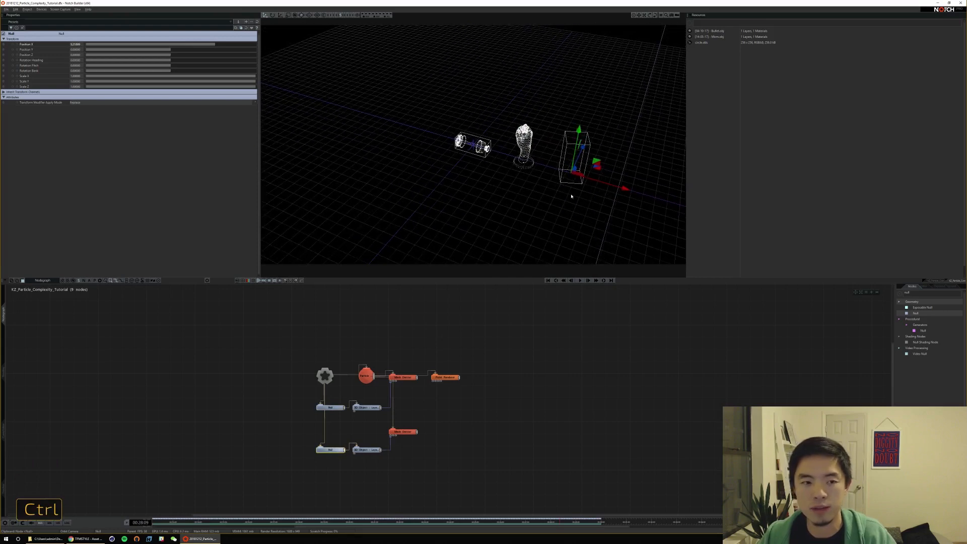
# Set the hand Null's Position X to 20 and replay from the start to view both meshes
pyautogui.doubleClick(76, 45)
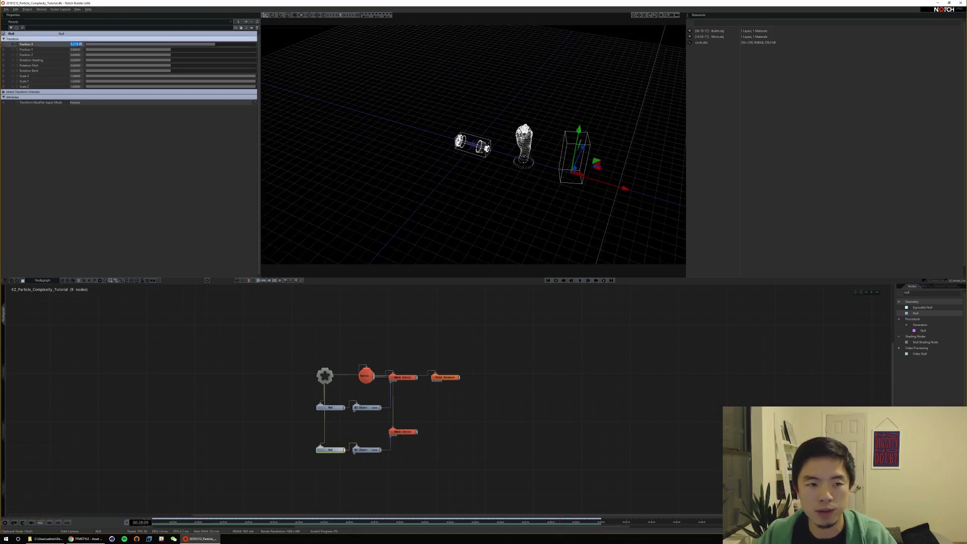
pyautogui.write('20')
pyautogui.press('Return')
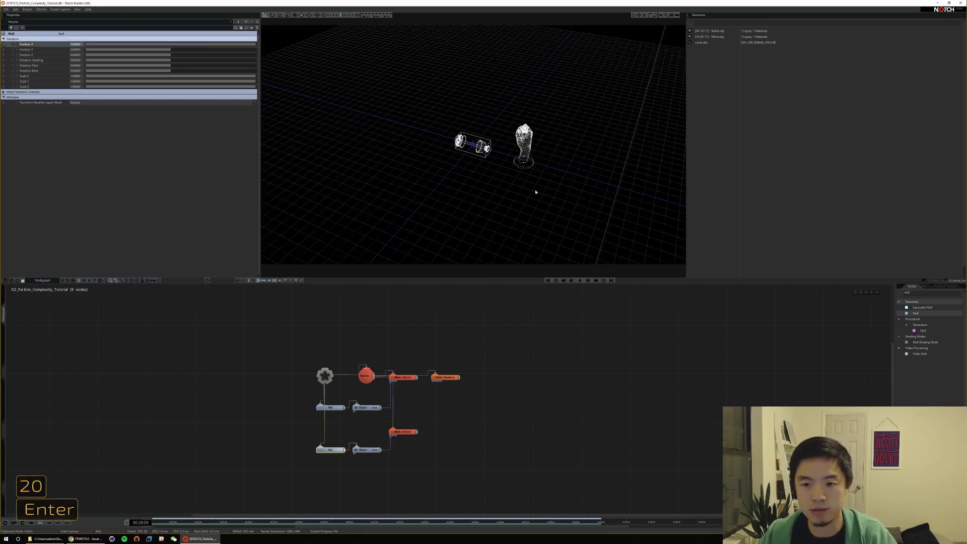
pyautogui.press('Home')
pyautogui.press('space')
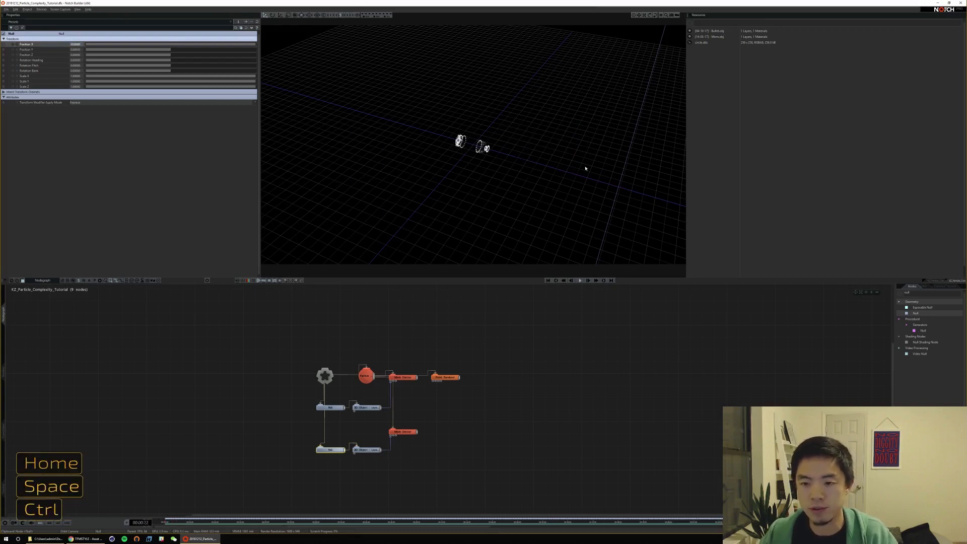
pyautogui.keyDown('ctrl'); pyautogui.moveTo(585, 169); pyautogui.dragTo(502, 161, button='right'); pyautogui.keyUp('ctrl')
pyautogui.keyDown('ctrl'); pyautogui.scroll(-1, 502, 161); pyautogui.keyUp('ctrl')
pyautogui.keyDown('ctrl'); pyautogui.scroll(4, 580, 173); pyautogui.keyUp('ctrl')
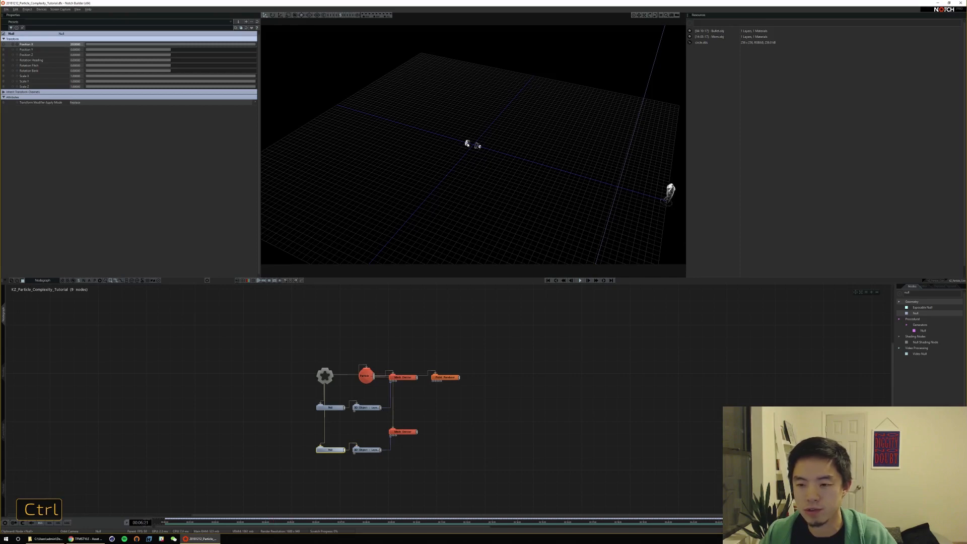
pyautogui.keyDown('ctrl'); pyautogui.moveTo(467, 145); pyautogui.dragTo(516, 177, button='right'); pyautogui.keyUp('ctrl')
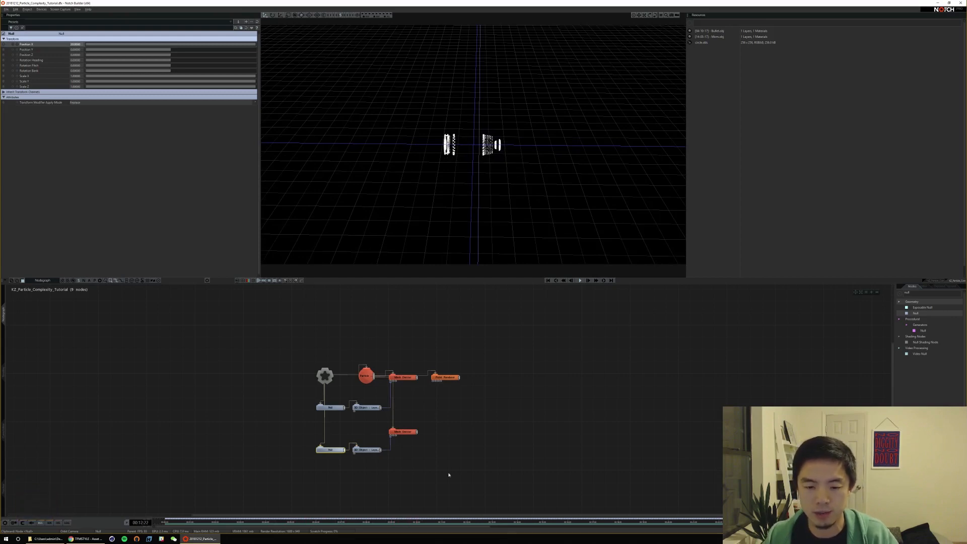
# Move all the nodes except the Root farther right in the nodegraph to free space beside the Nulls
pyautogui.moveTo(486, 459); pyautogui.dragTo(335, 343)
pyautogui.moveTo(381, 378); pyautogui.dragTo(459, 381)
pyautogui.click(471, 414)
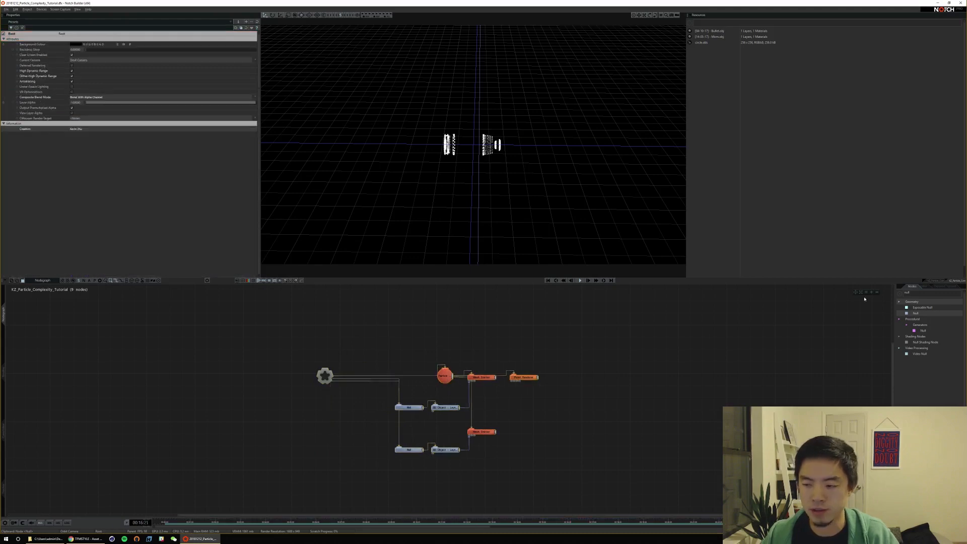
# Find the Envelope Modifier node and add it to the nodegraph to the left of the bullet's Null
pyautogui.write('enveloe')
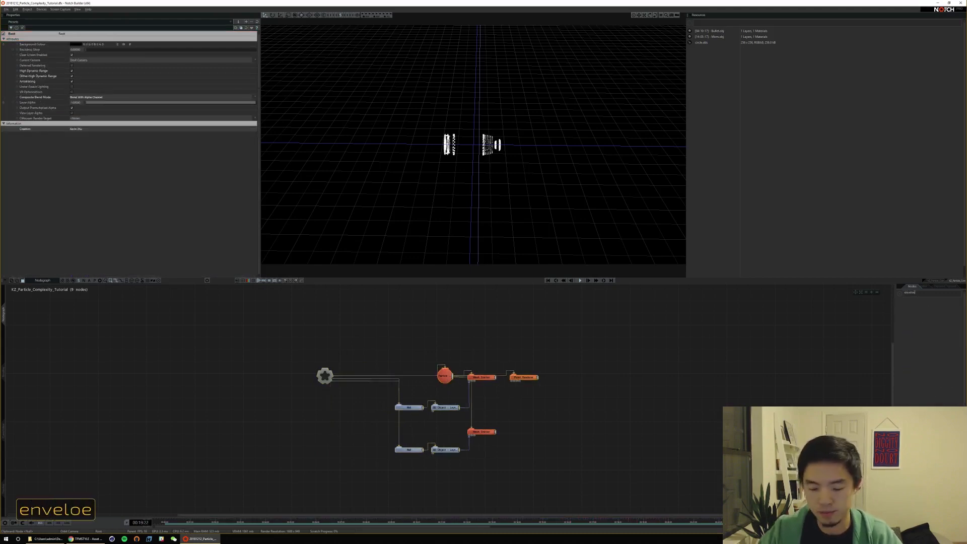
pyautogui.press('BackSpace')
pyautogui.write('pe')
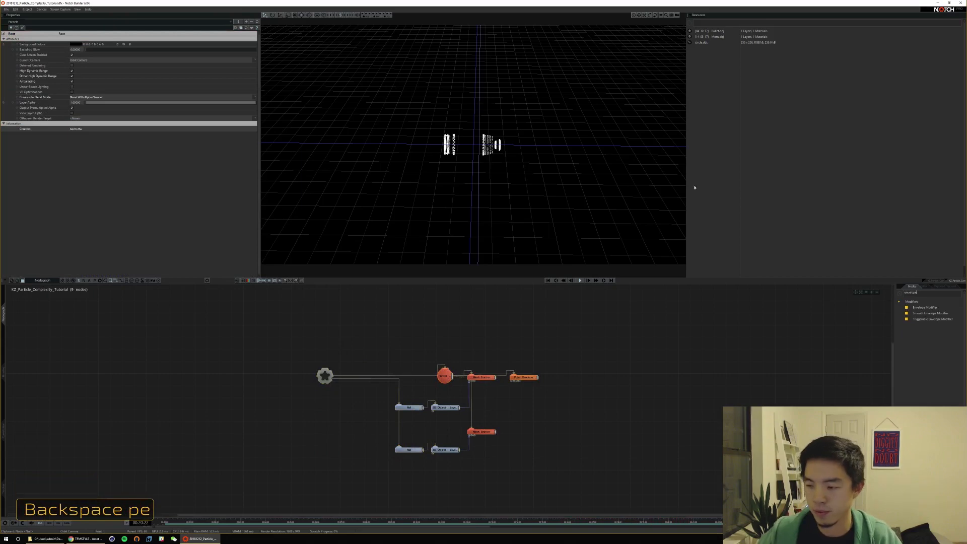
pyautogui.moveTo(300, 400); pyautogui.dragTo(303, 408)
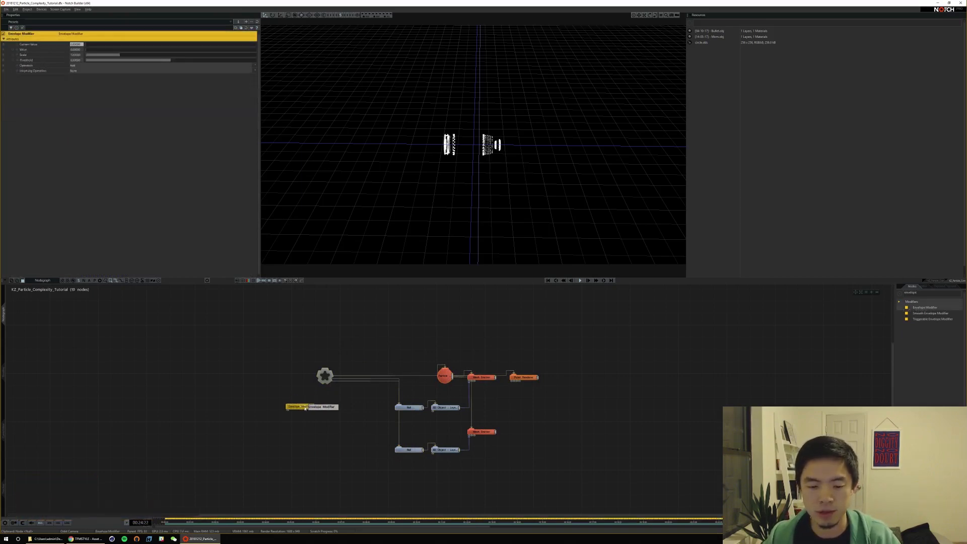
# Rename the Envelope Modifier as "Bullet Movement" in its node settings
pyautogui.press('F5')
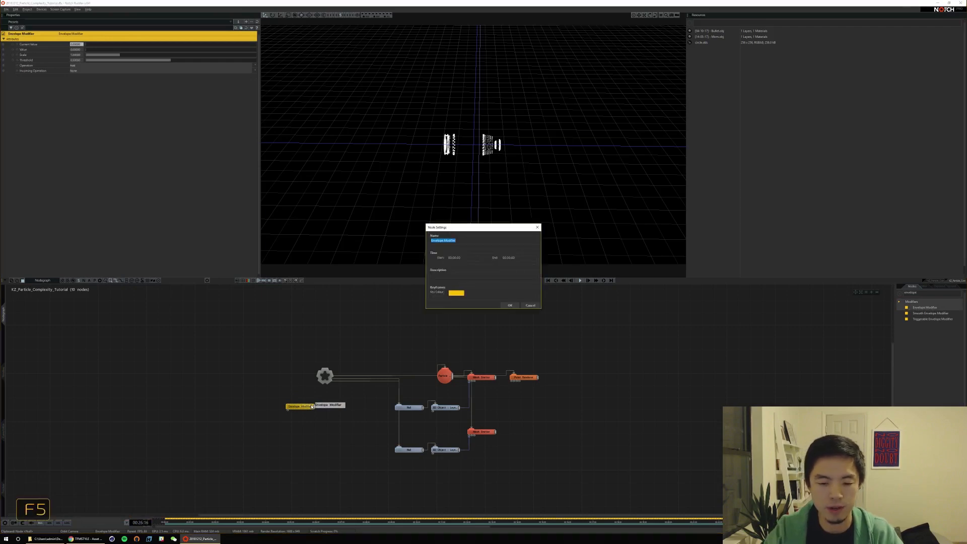
pyautogui.write('Bukl')
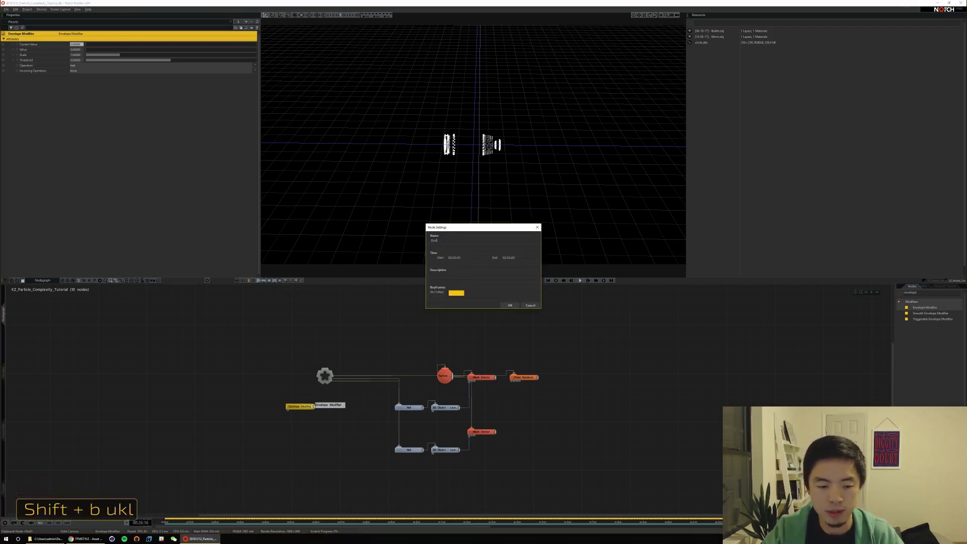
pyautogui.press('BackSpace')
pyautogui.press('BackSpace')
pyautogui.write('llet ')
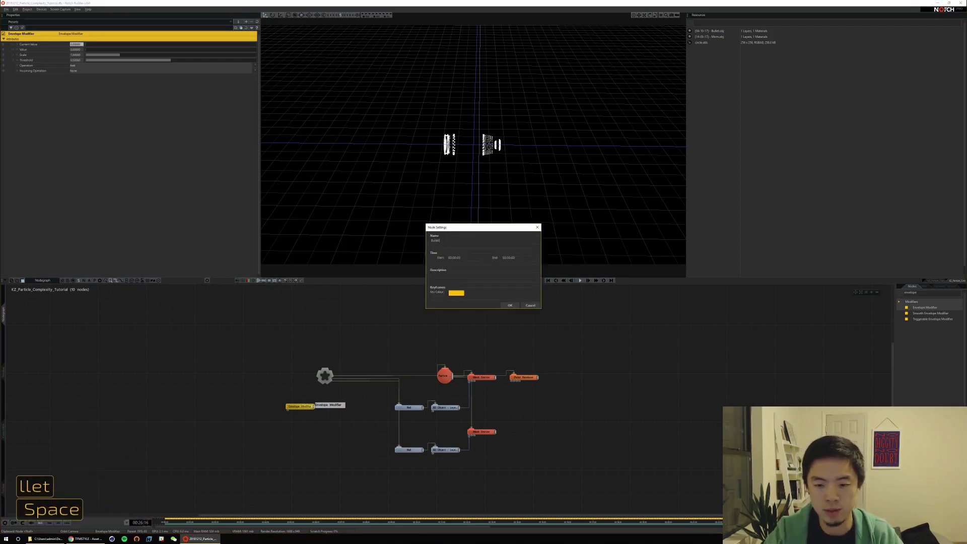
pyautogui.write('Movement')
pyautogui.press('Return')
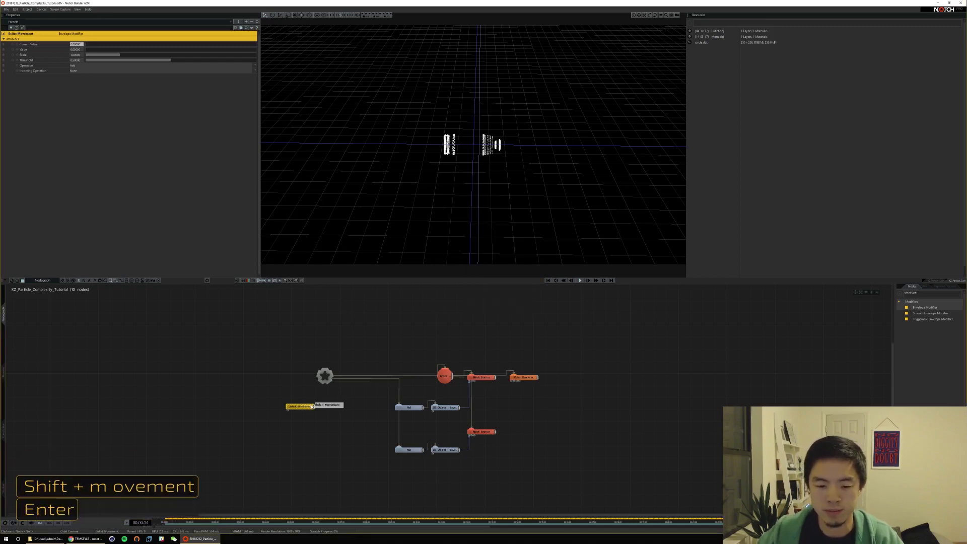
# Connect the Bullet Movement modifier's output to Position X of the bullet's Null
pyautogui.click(351, 406)
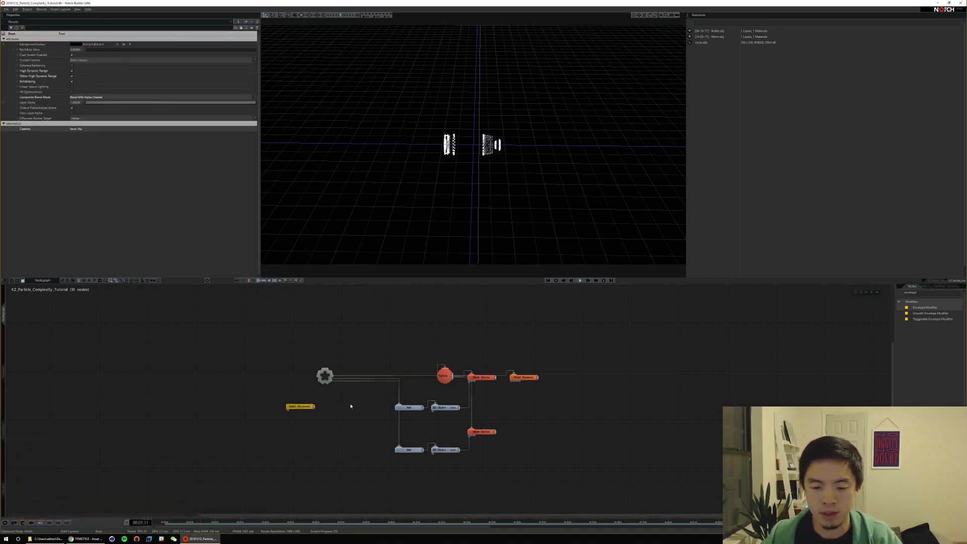
pyautogui.click(407, 408)
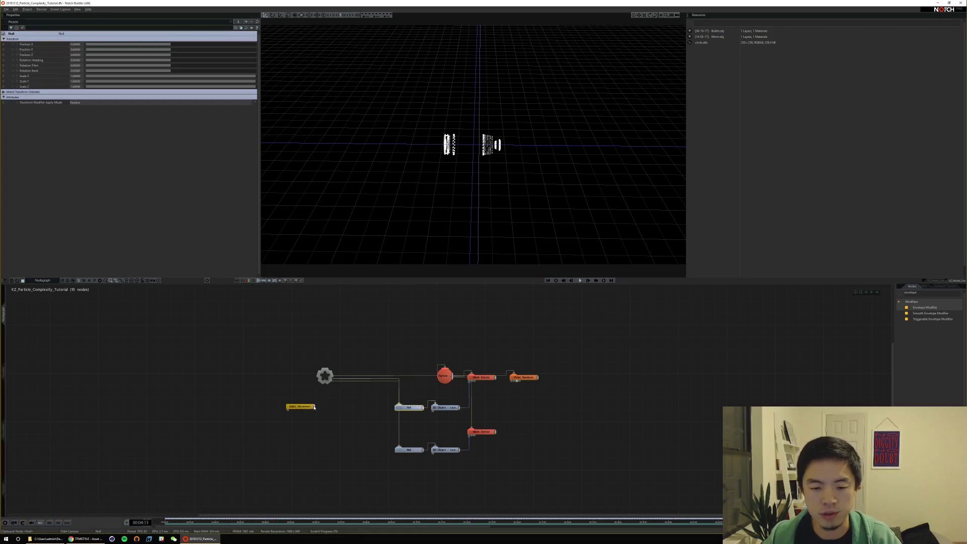
pyautogui.moveTo(314, 406); pyautogui.dragTo(114, 161)
pyautogui.moveTo(19, 49); pyautogui.dragTo(27, 45)
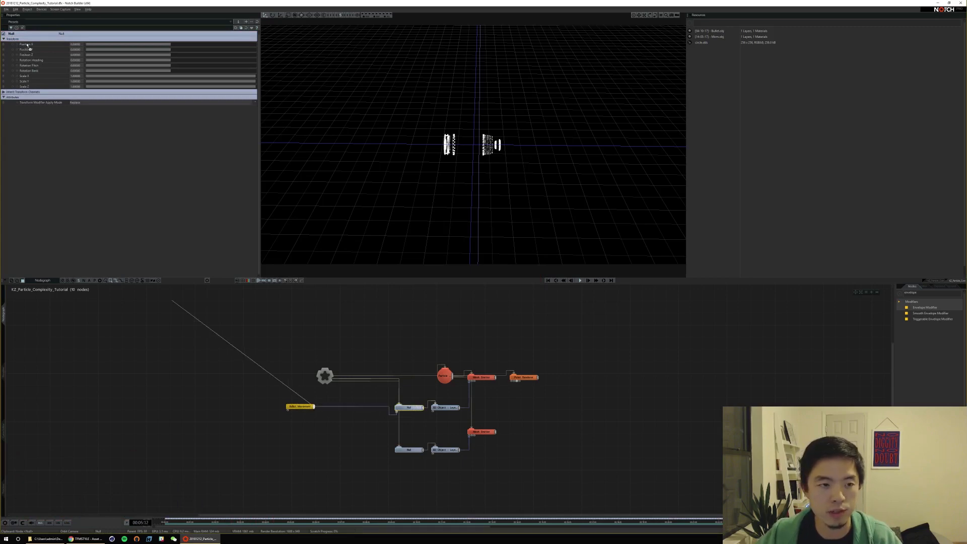
pyautogui.keyDown('ctrl'); pyautogui.moveTo(337, 434); pyautogui.dragTo(380, 417); pyautogui.keyUp('ctrl')
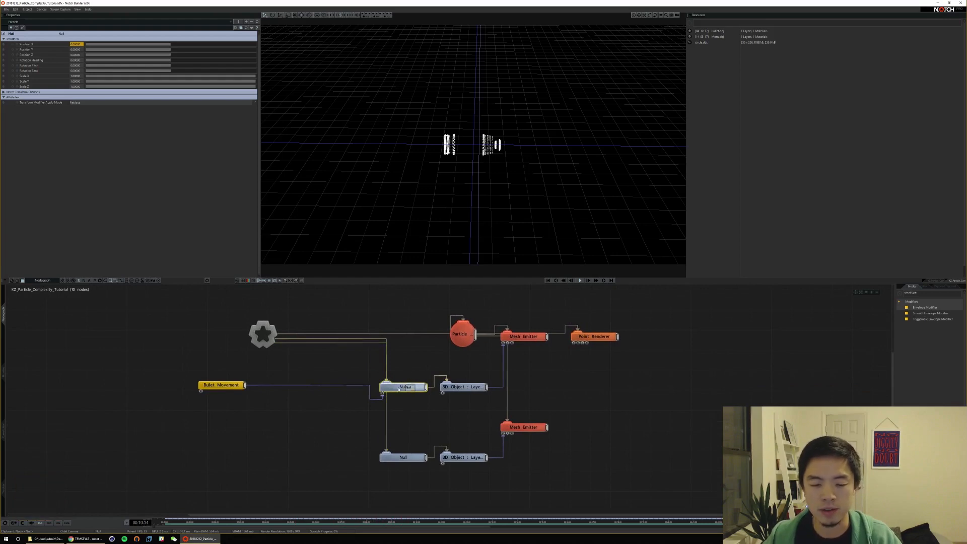
# Set the Bullet Movement modifier's Operation to Multiply
pyautogui.click(226, 386)
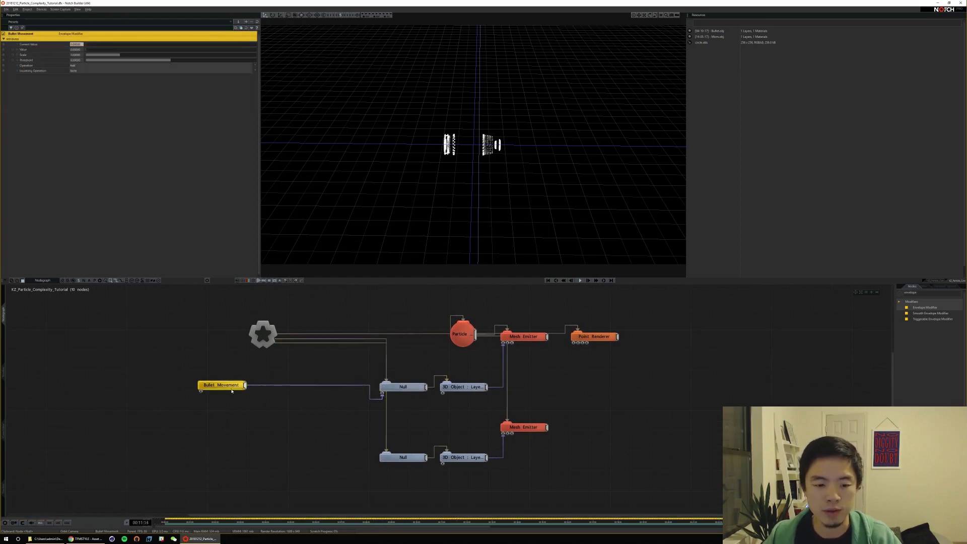
pyautogui.click(77, 67)
pyautogui.click(81, 76)
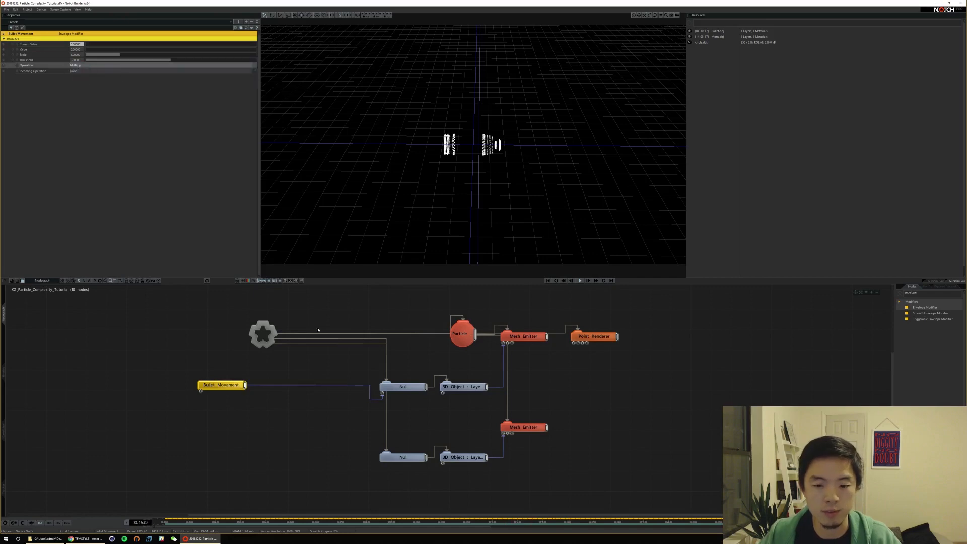
# Inspect the bullet's Null and raise the Bullet Movement modifier's Value to 1
pyautogui.click(401, 389)
pyautogui.moveTo(494, 184)
pyautogui.keyDown('ctrl'); pyautogui.mouseDown(button='right')
pyautogui.moveTo(544, 173)
pyautogui.moveTo(502, 177)
pyautogui.mouseUp(button='right'); pyautogui.keyUp('ctrl')
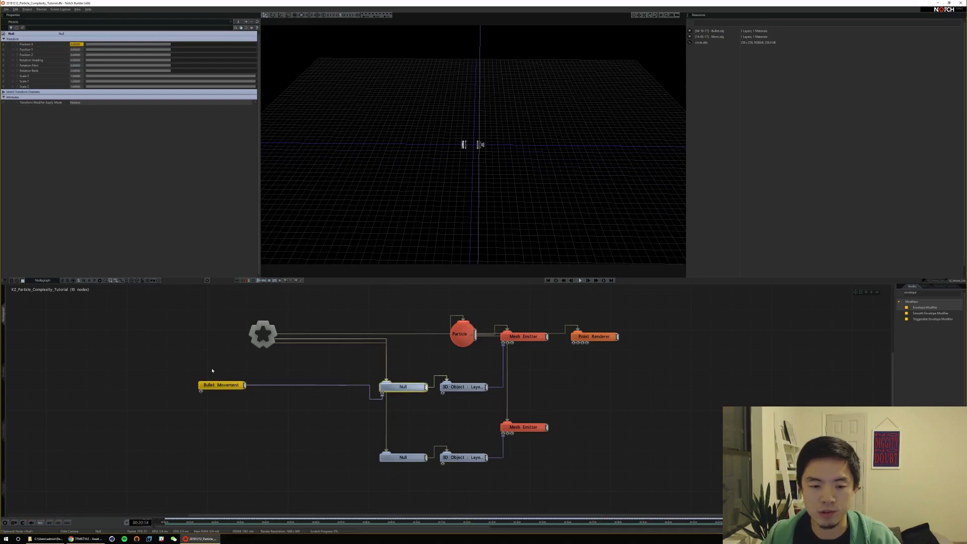
pyautogui.click(214, 385)
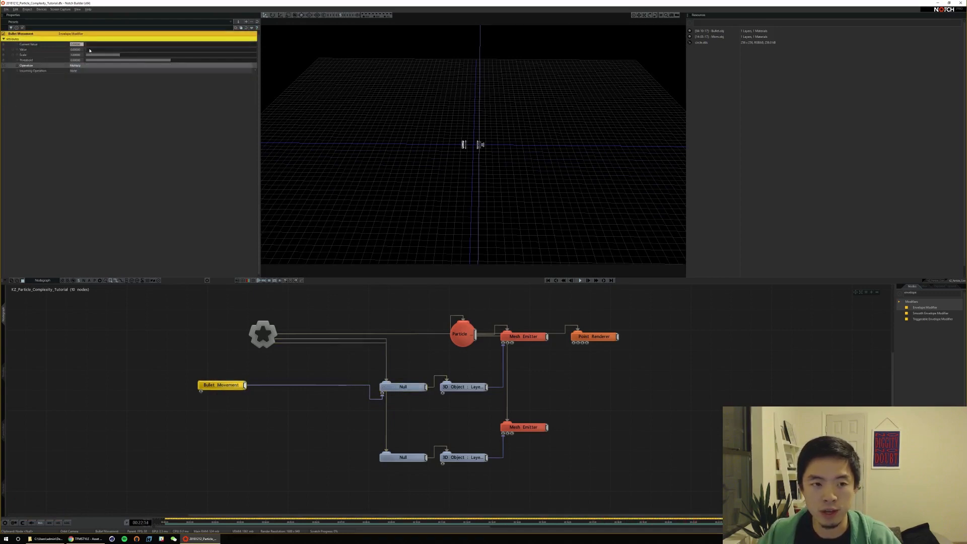
pyautogui.moveTo(89, 50); pyautogui.dragTo(349, 133)
# Set the bullet Null's Position X to 20 as the distance for the modifier to multiply
pyautogui.click(400, 386)
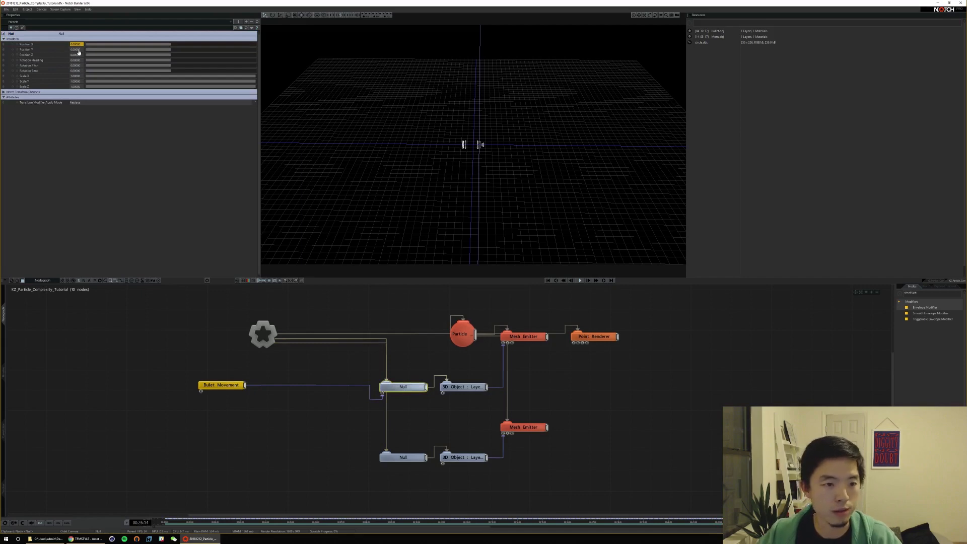
pyautogui.click(77, 44)
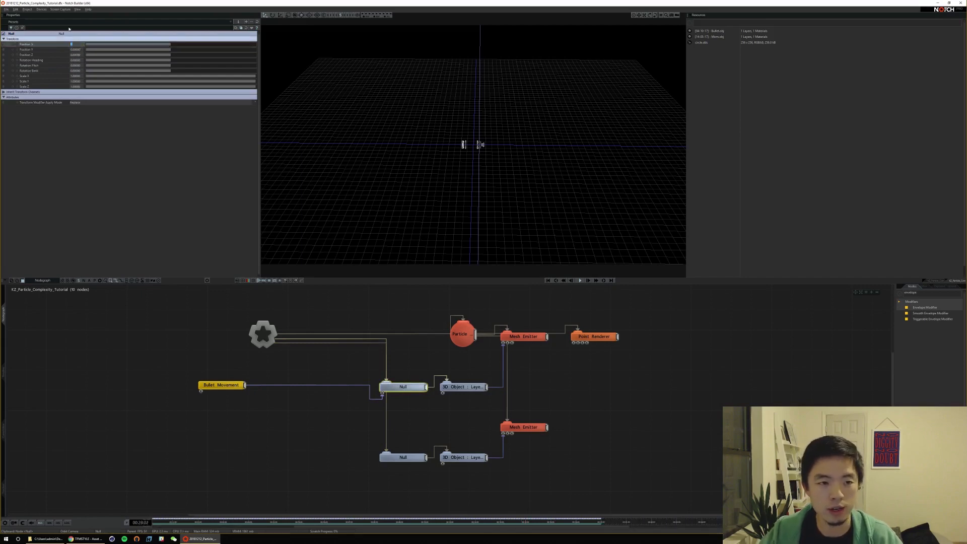
pyautogui.write('20')
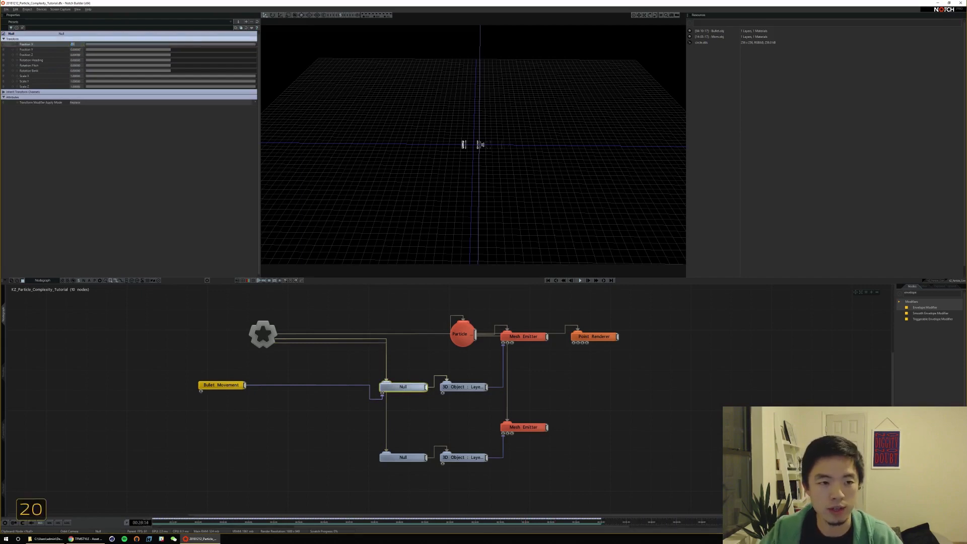
pyautogui.press('Return')
pyautogui.moveTo(559, 160)
pyautogui.keyDown('ctrl'); pyautogui.mouseDown(button='right')
pyautogui.moveTo(516, 153)
pyautogui.moveTo(546, 162)
pyautogui.mouseUp(button='right'); pyautogui.keyUp('ctrl')
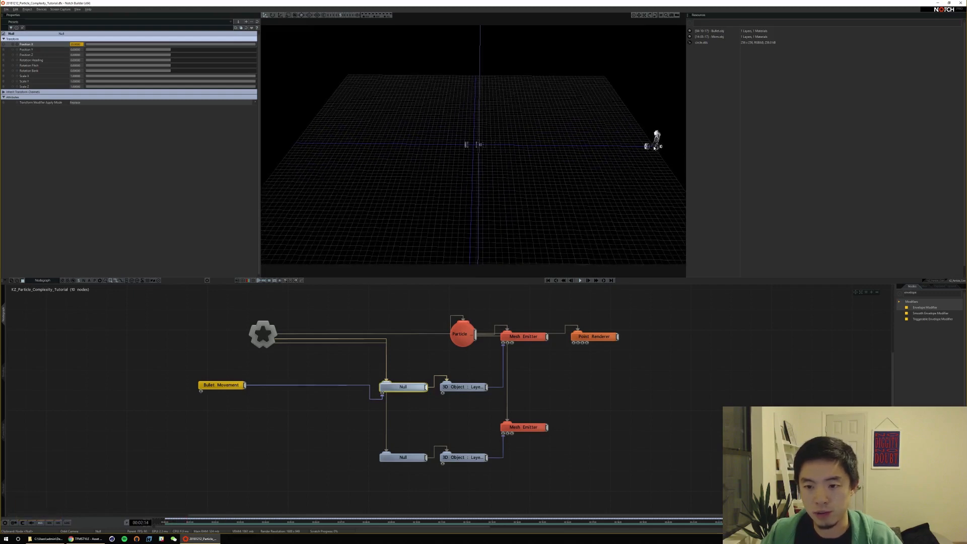
# Sweep the Bullet Movement modifier's Value between 1 and 0 to preview the bullet's travel, ending at 0
pyautogui.click(221, 384)
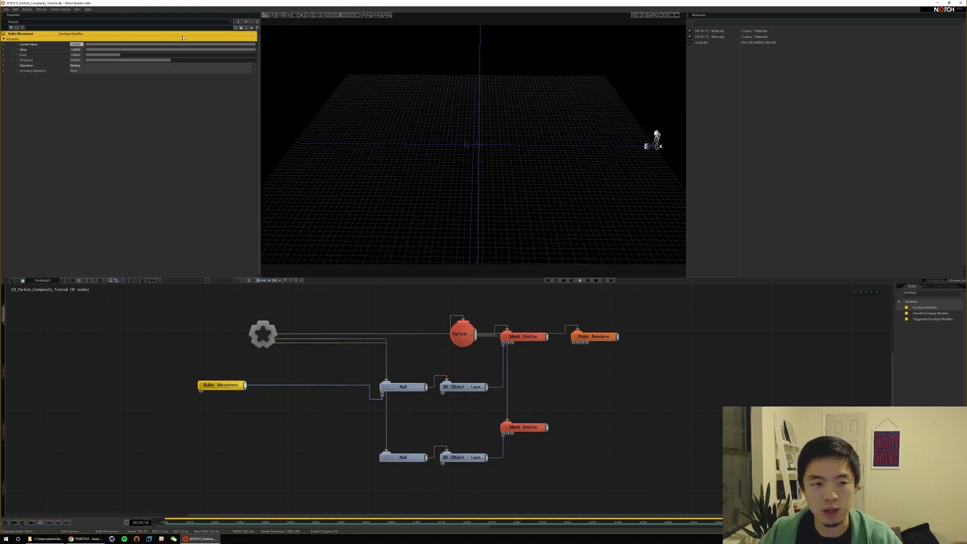
pyautogui.moveTo(209, 51); pyautogui.dragTo(84, 51)
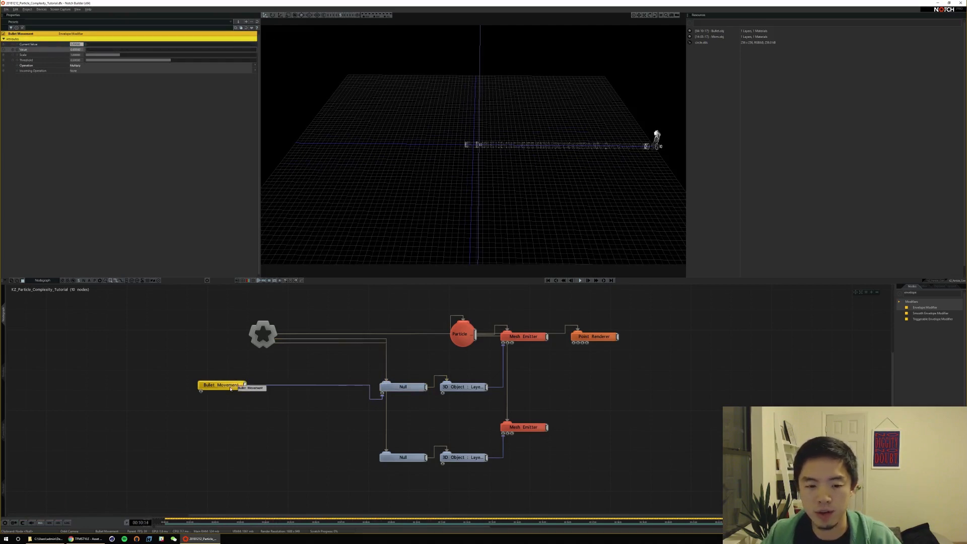
pyautogui.press('ctrl')
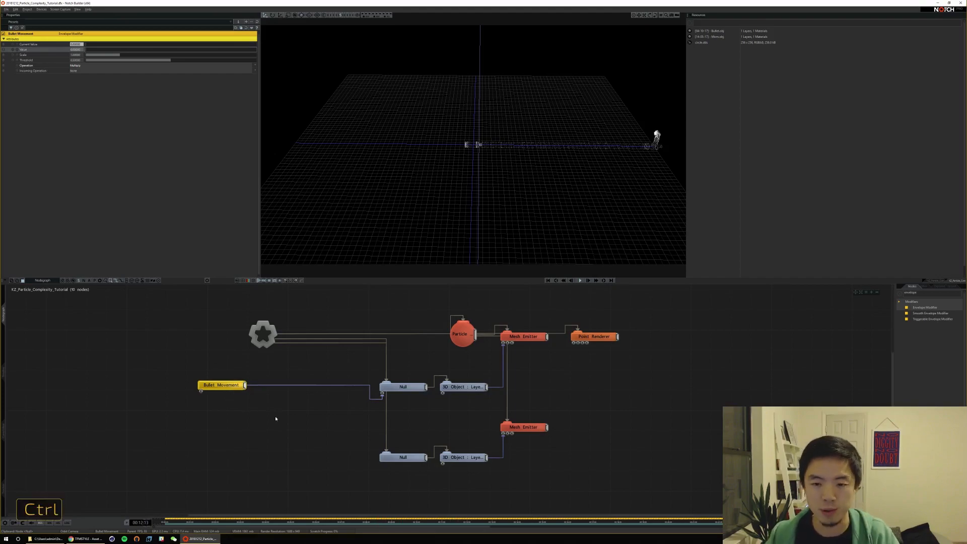
pyautogui.scroll(-1, 310, 417)
pyautogui.scroll(3, 553, 149)
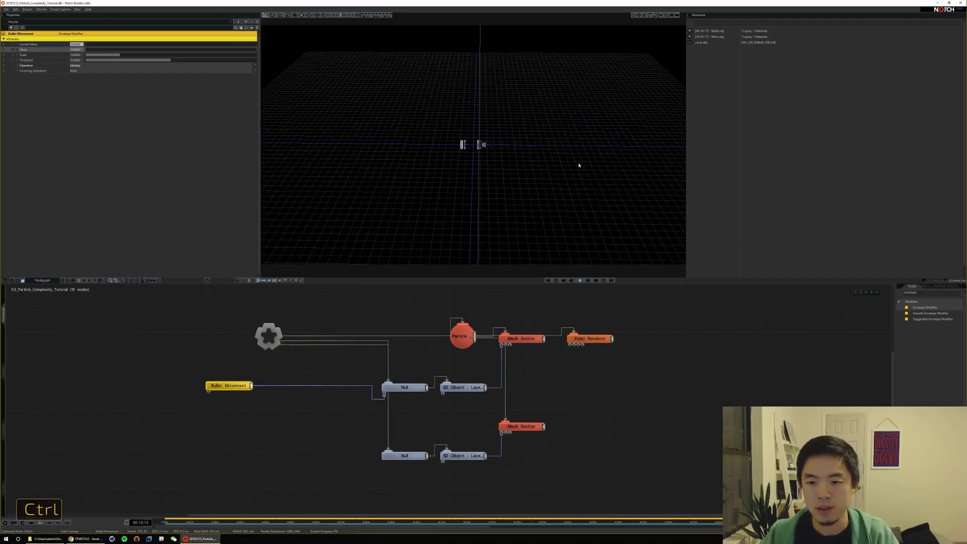
pyautogui.keyDown('alt'); pyautogui.moveTo(579, 164); pyautogui.dragTo(547, 212); pyautogui.keyUp('alt')
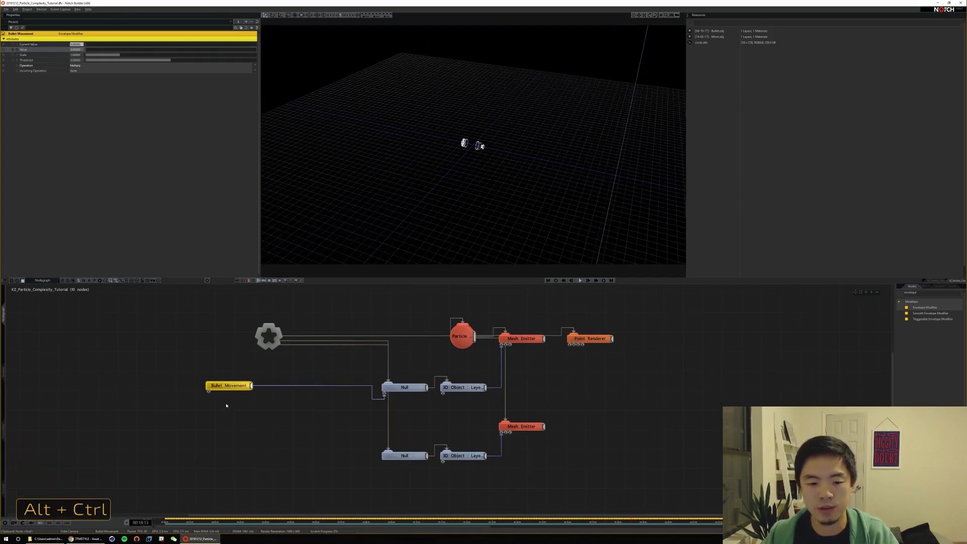
pyautogui.moveTo(88, 51)
pyautogui.mouseDown()
pyautogui.moveTo(215, 57)
pyautogui.moveTo(79, 60)
pyautogui.moveTo(211, 60)
pyautogui.moveTo(93, 55)
pyautogui.mouseUp()
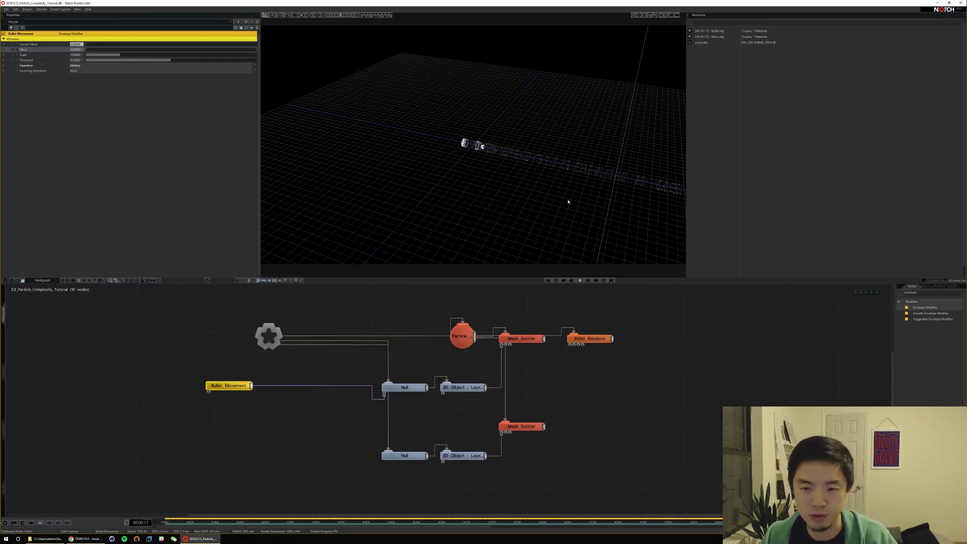
# Move the Bullet Movement node closer to its Null and raise the bullet Mesh Emitter's Parent Transform Weight to about 0.2
pyautogui.moveTo(231, 381); pyautogui.dragTo(260, 380)
pyautogui.keyDown('alt'); pyautogui.moveTo(500, 211); pyautogui.dragTo(635, 154); pyautogui.keyUp('alt')
pyautogui.click(527, 341)
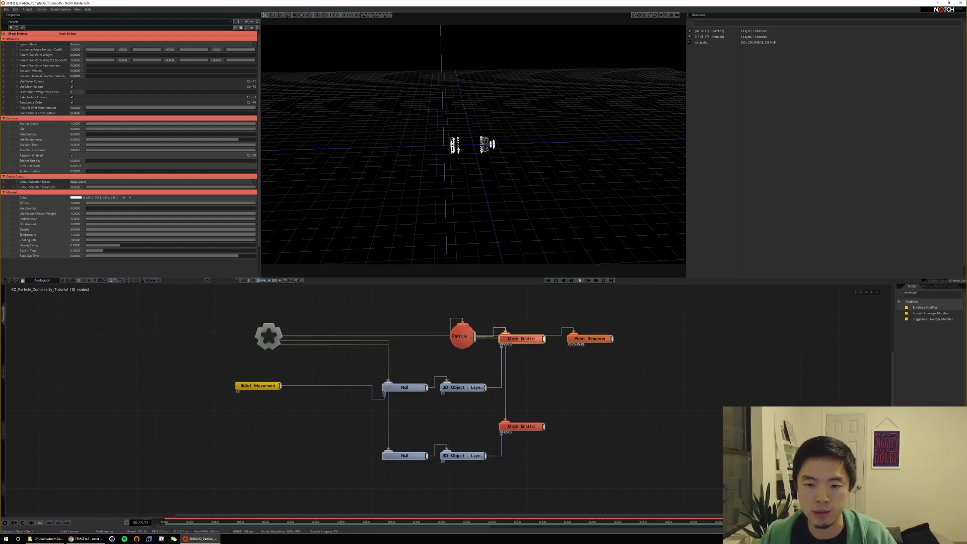
pyautogui.keyDown('ctrl'); pyautogui.moveTo(473, 144); pyautogui.dragTo(556, 142, button='right'); pyautogui.keyUp('ctrl')
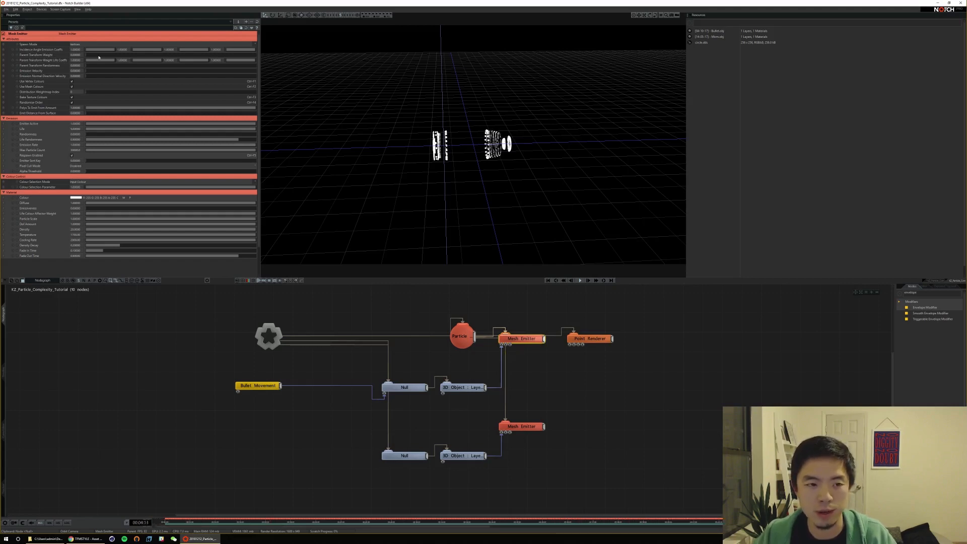
pyautogui.moveTo(99, 56); pyautogui.dragTo(204, 240)
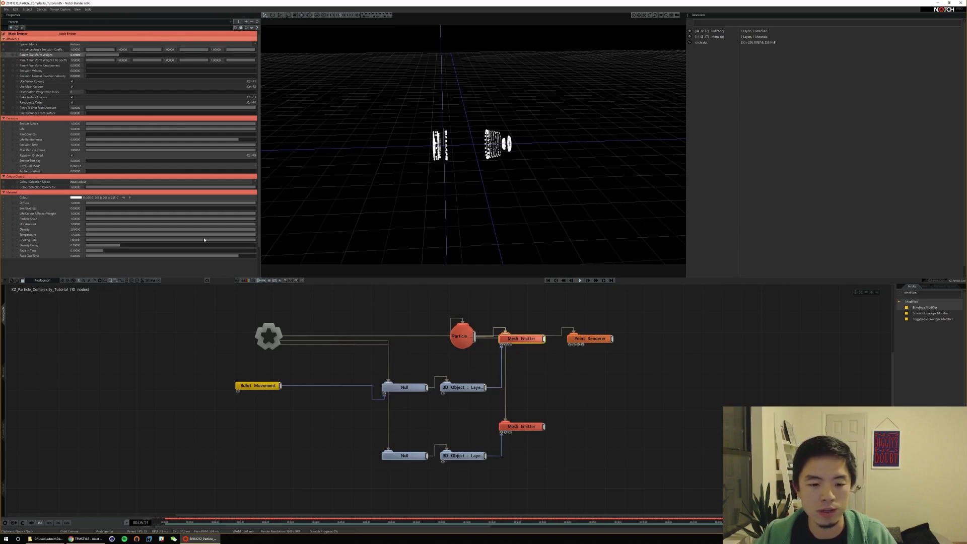
# Sweep the Bullet Movement modifier's Value and return it to 0 to preview how the emitted points follow the bullet
pyautogui.click(252, 383)
pyautogui.moveTo(90, 51)
pyautogui.mouseDown()
pyautogui.moveTo(117, 50)
pyautogui.moveTo(78, 45)
pyautogui.mouseUp()
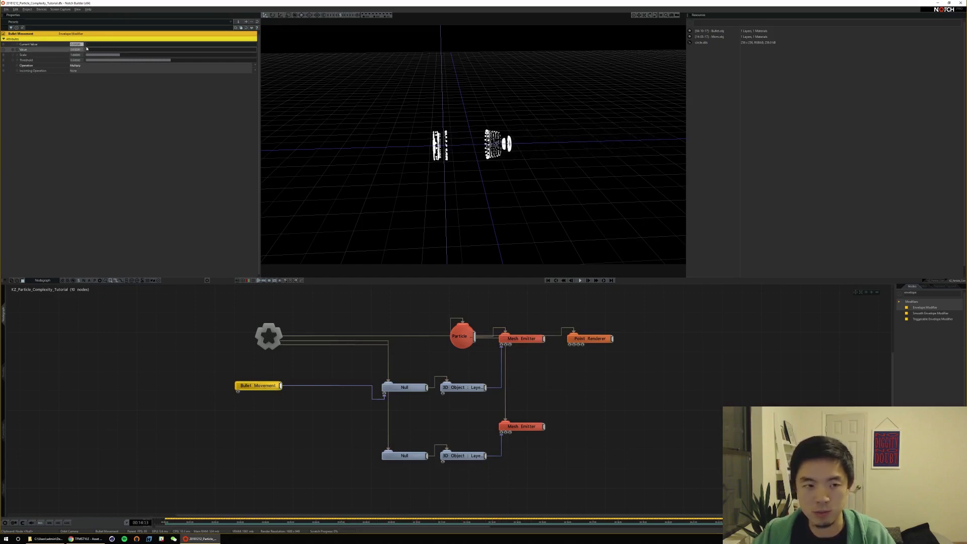
pyautogui.moveTo(88, 50); pyautogui.dragTo(65, 49)
# Raise the bullet Mesh Emitter's Parent Transform Randomness to about 0.53 and test it by sweeping the Bullet Movement modifier's Value
pyautogui.click(524, 338)
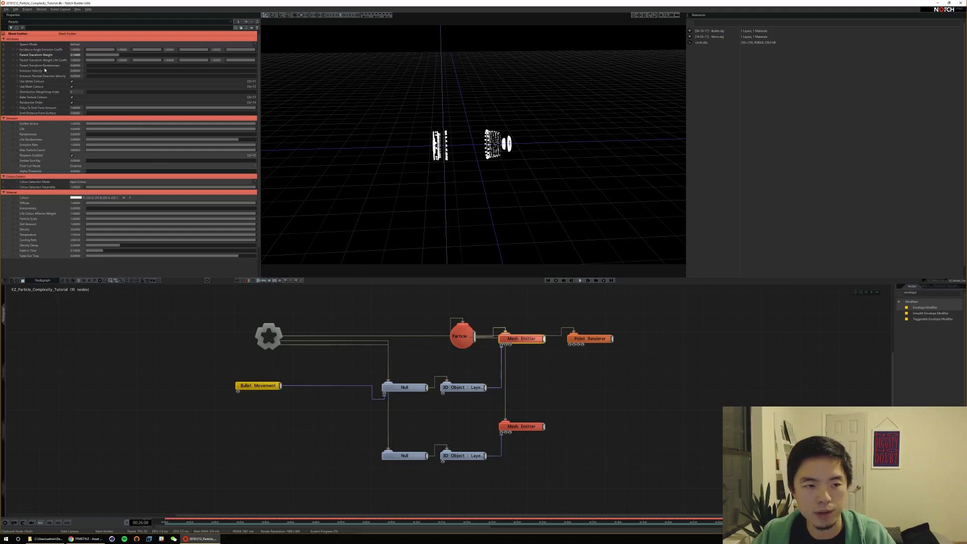
pyautogui.moveTo(87, 66); pyautogui.dragTo(170, 68)
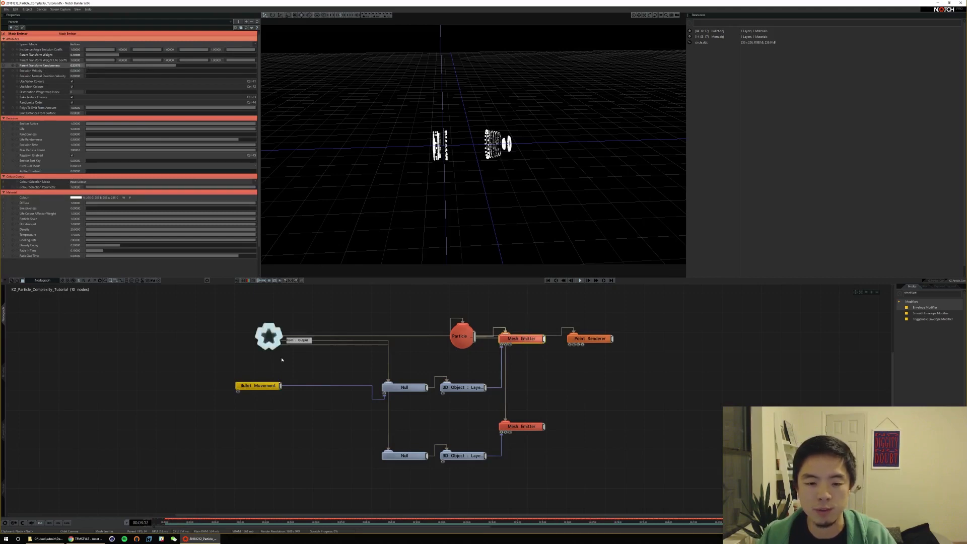
pyautogui.click(259, 386)
pyautogui.moveTo(89, 50)
pyautogui.mouseDown()
pyautogui.moveTo(125, 48)
pyautogui.moveTo(87, 40)
pyautogui.moveTo(131, 45)
pyautogui.moveTo(81, 50)
pyautogui.mouseUp()
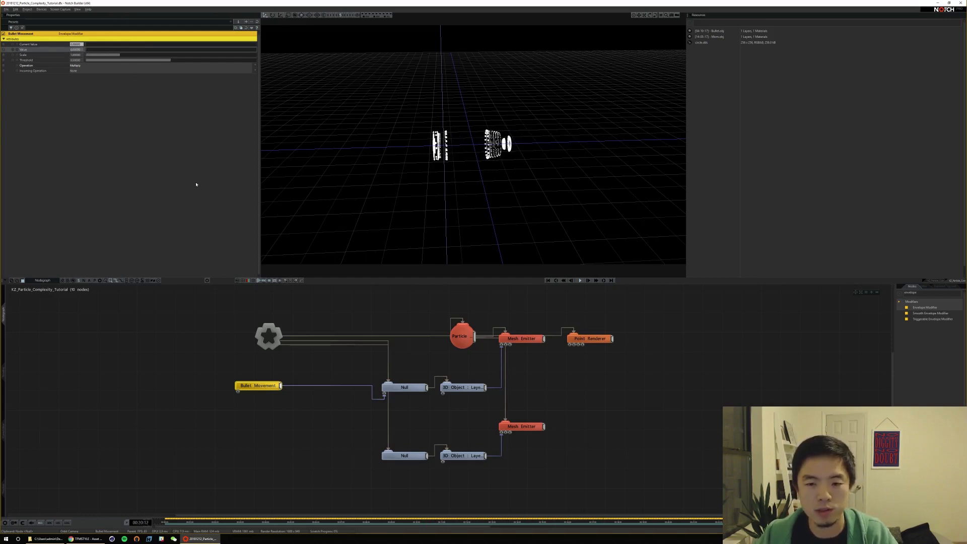
# Stop playback, return to the start of the timeline and keyframe the Bullet Movement modifier's Value at 0
pyautogui.press('space')
pyautogui.press('Home')
pyautogui.press('Home')
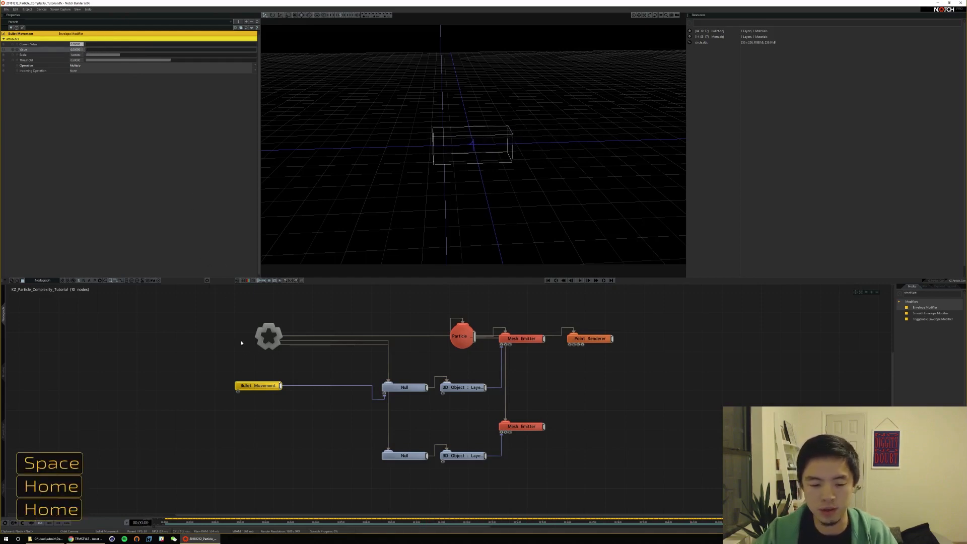
pyautogui.press('Home')
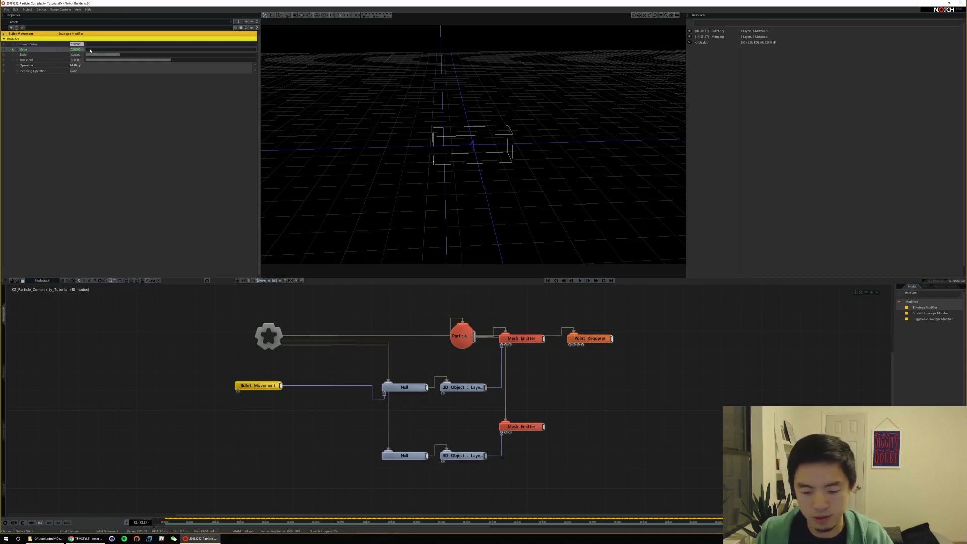
# Move the playhead to 05:00 and keyframe the Bullet Movement modifier's Value at 1
pyautogui.press('shift')
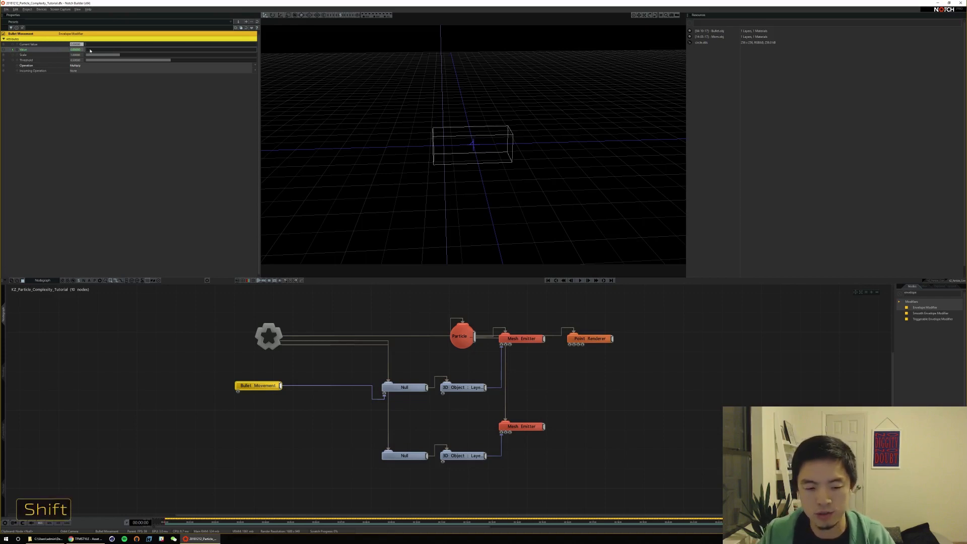
pyautogui.hotkey('shift', 'Right')
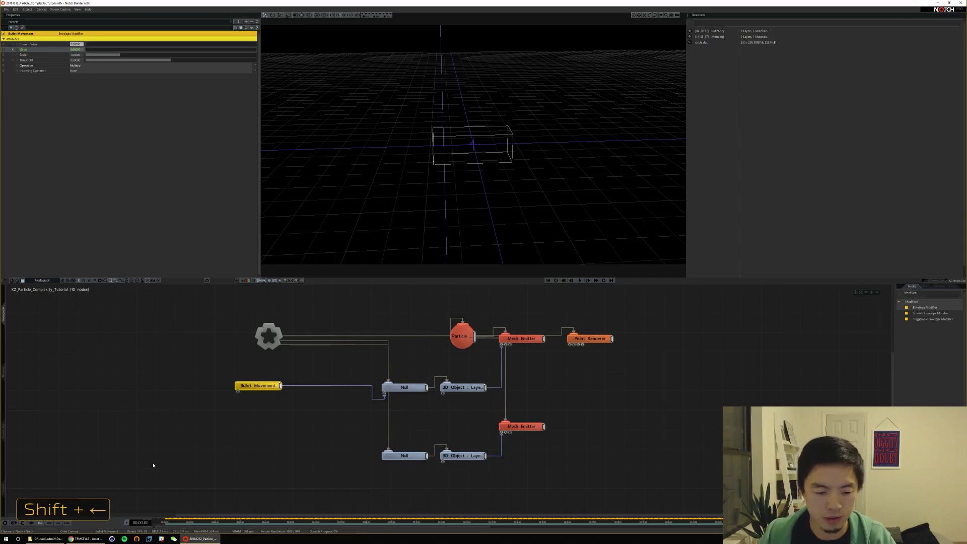
pyautogui.hotkey('shift', 'Right')
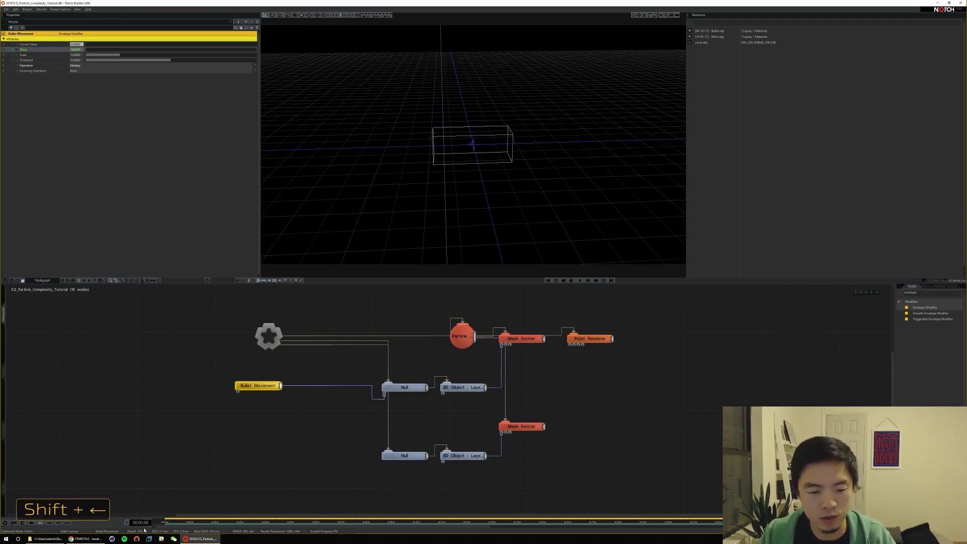
pyautogui.press('Left')
pyautogui.press('Right')
pyautogui.press('Right')
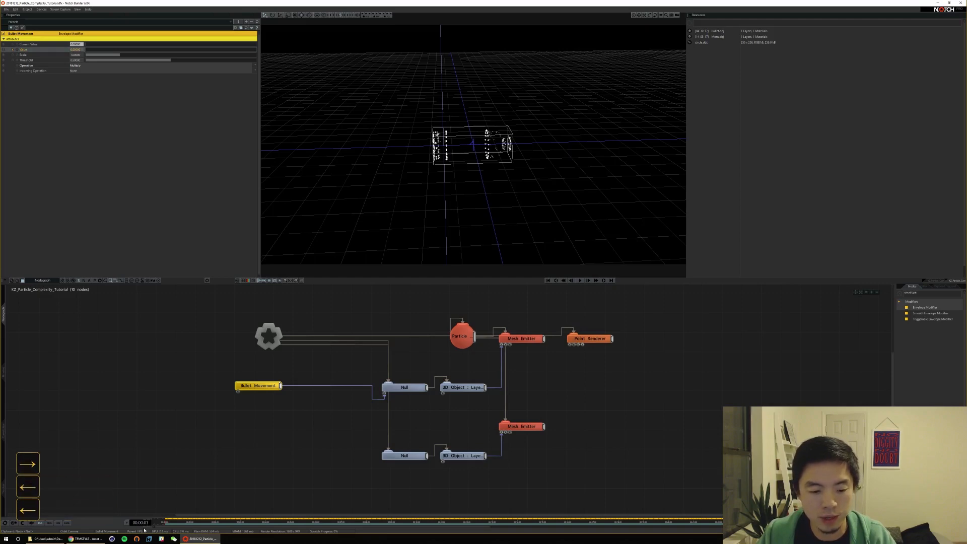
pyautogui.hotkey('shift', 'Right')
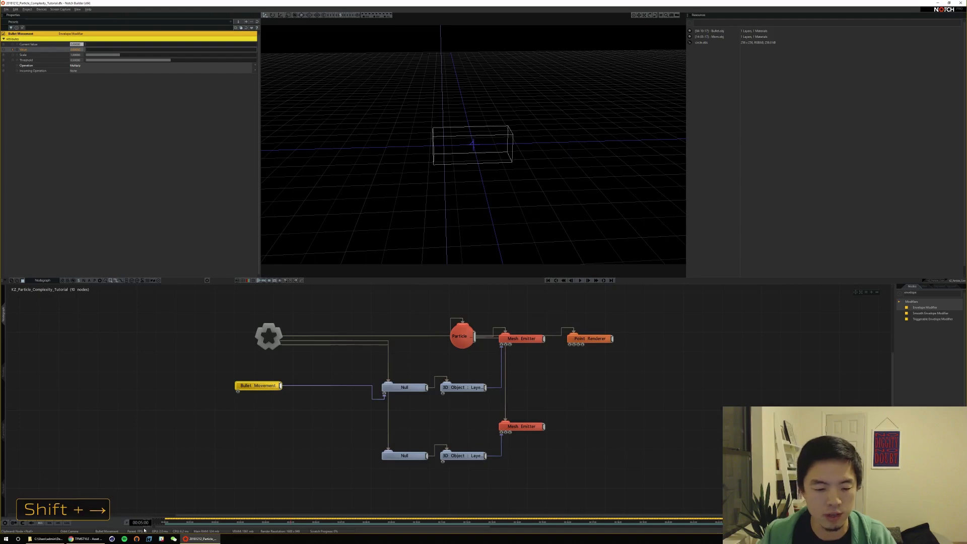
pyautogui.click(75, 50)
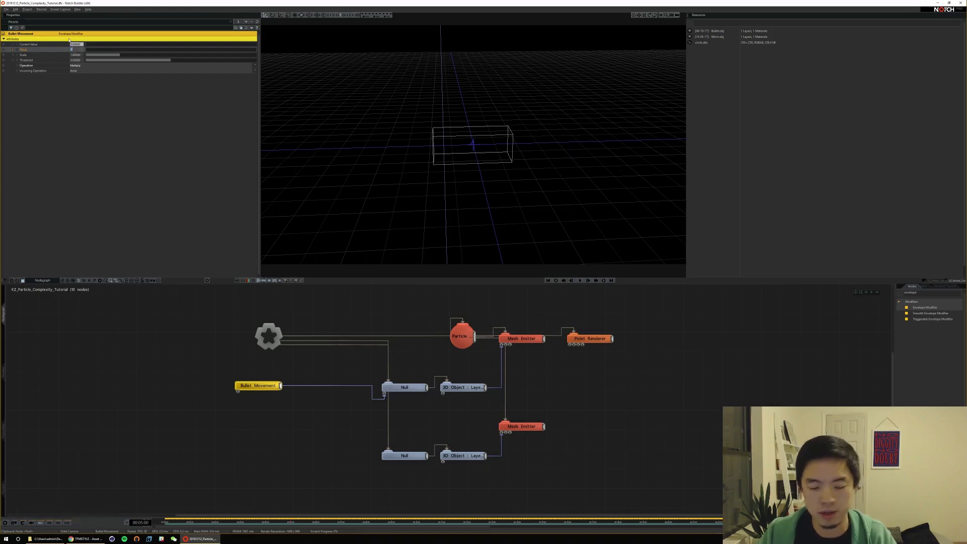
pyautogui.write('1')
pyautogui.press('Return')
pyautogui.press('Return')
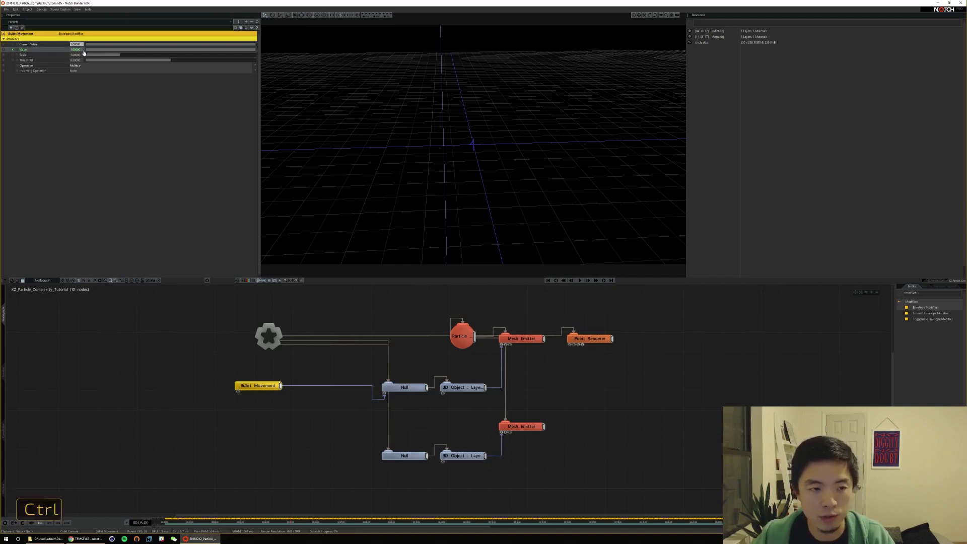
# Undo the 05:00 keyframe and try keyframing an intermediate Value on the Bullet Movement modifier
pyautogui.hotkey('ctrl', 'z')
pyautogui.moveTo(90, 52)
pyautogui.mouseDown()
pyautogui.moveTo(199, 55)
pyautogui.moveTo(82, 55)
pyautogui.mouseUp()
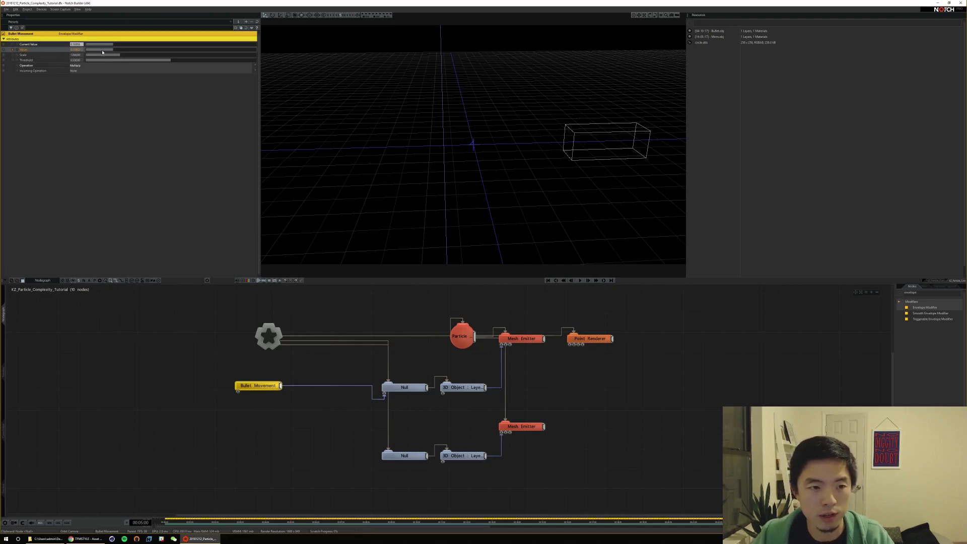
pyautogui.moveTo(103, 52); pyautogui.dragTo(144, 49)
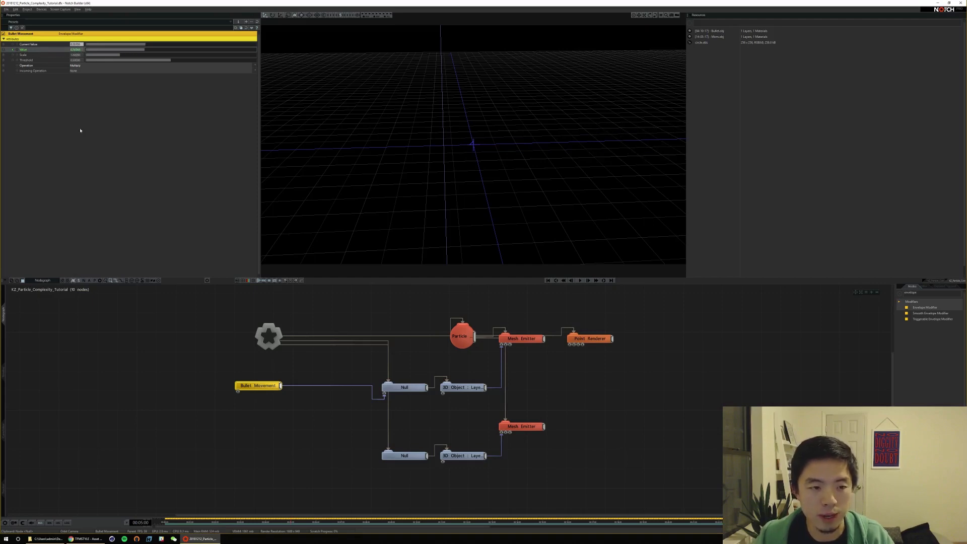
pyautogui.hotkey('ctrl', 'z')
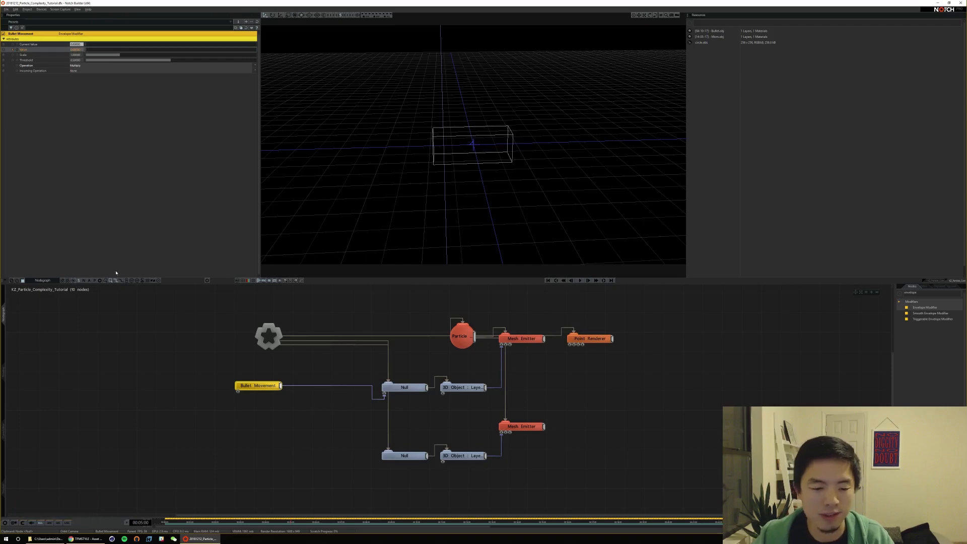
# Set the Bullet Movement modifier's Value to 1 at 05:00 and keyframe it
pyautogui.click(75, 49)
pyautogui.write('1')
pyautogui.press('Return')
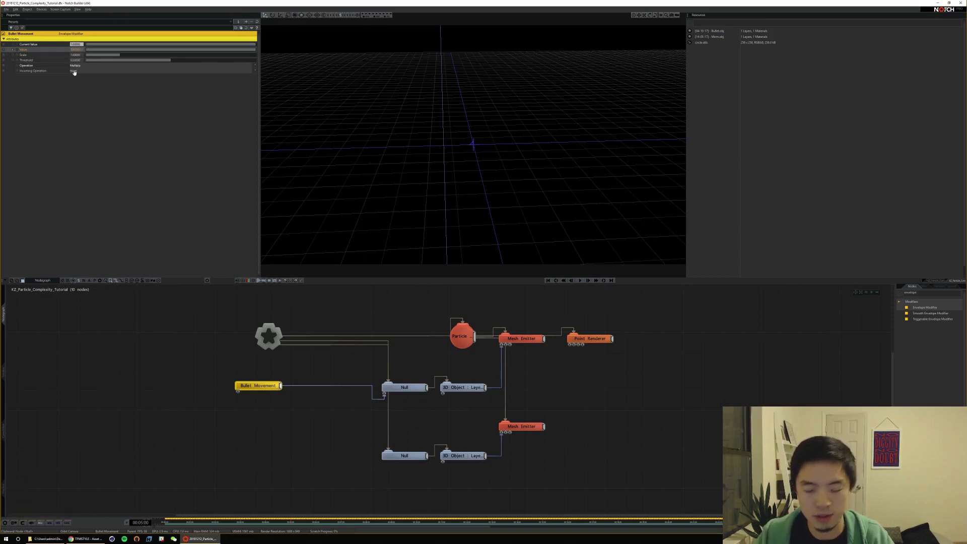
pyautogui.press('Return')
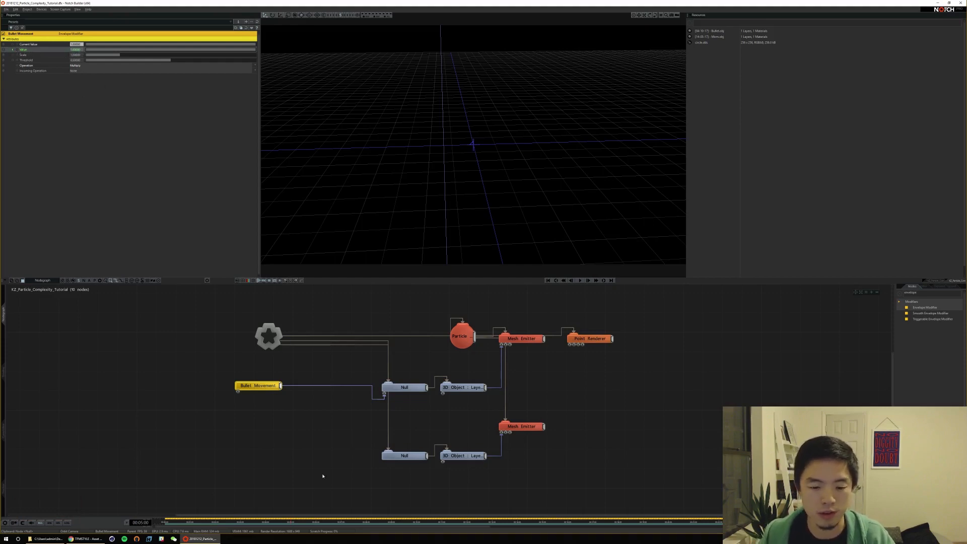
# Open the timeline view and expand the Bullet Movement modifier to show its Value keyframes
pyautogui.press('F2')
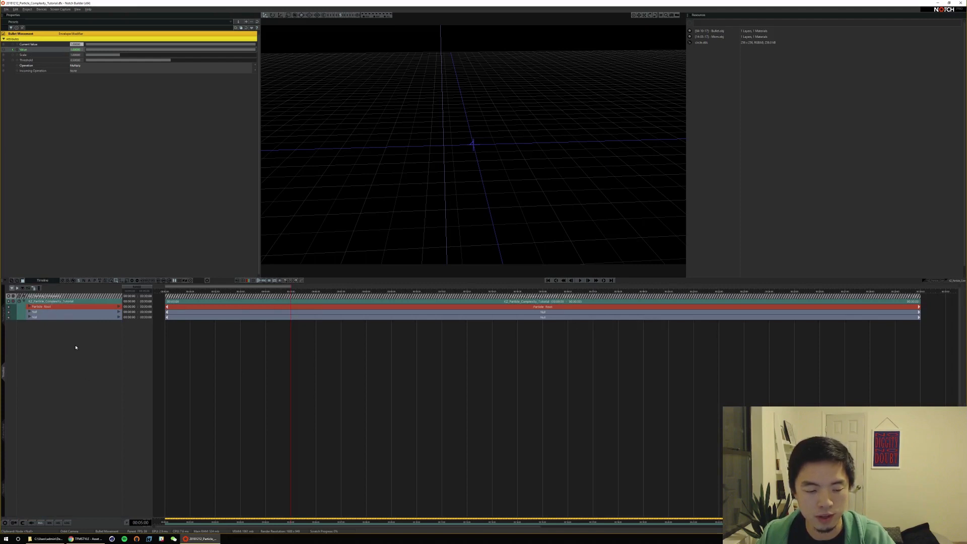
pyautogui.press('F2')
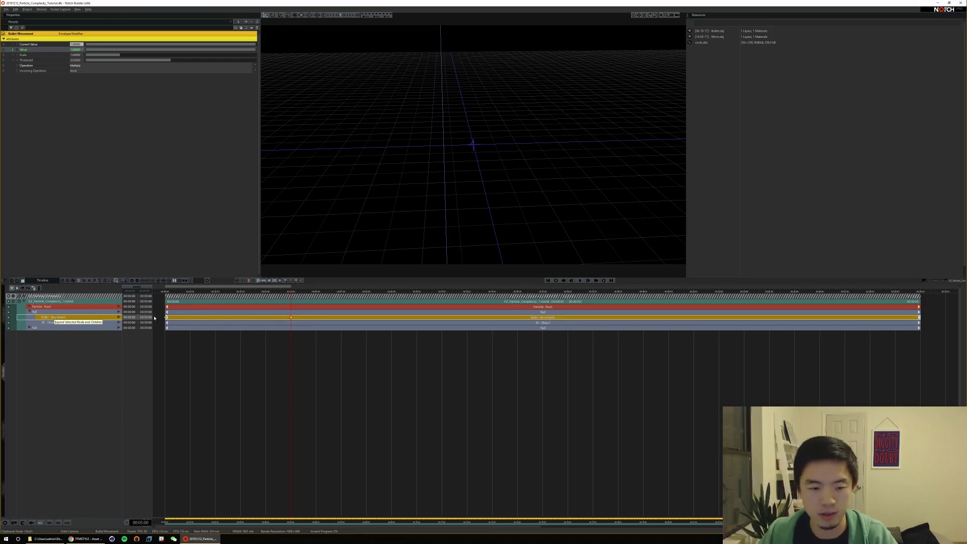
pyautogui.click(118, 317)
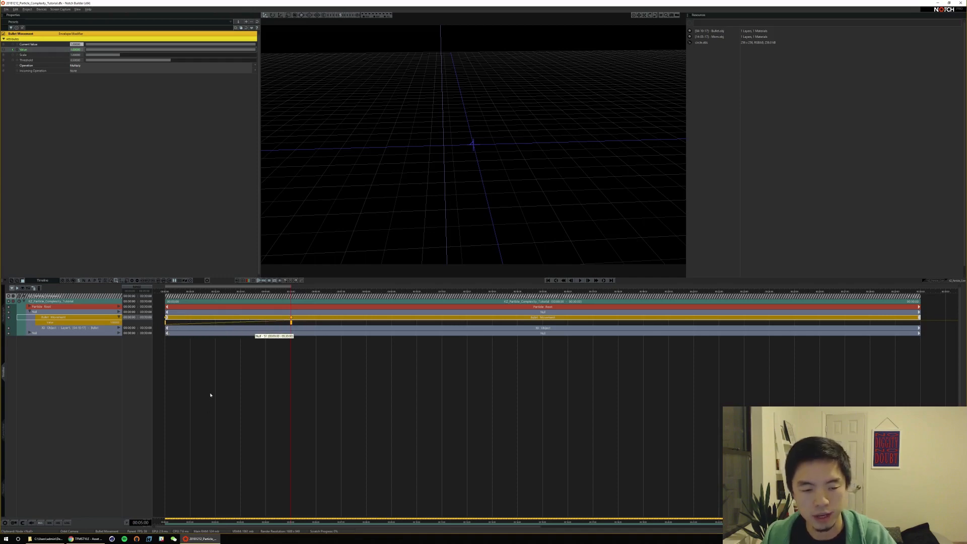
# Open the curve editor, display the Bullet Movement Value curve and fit the whole curve in view
pyautogui.press('F3')
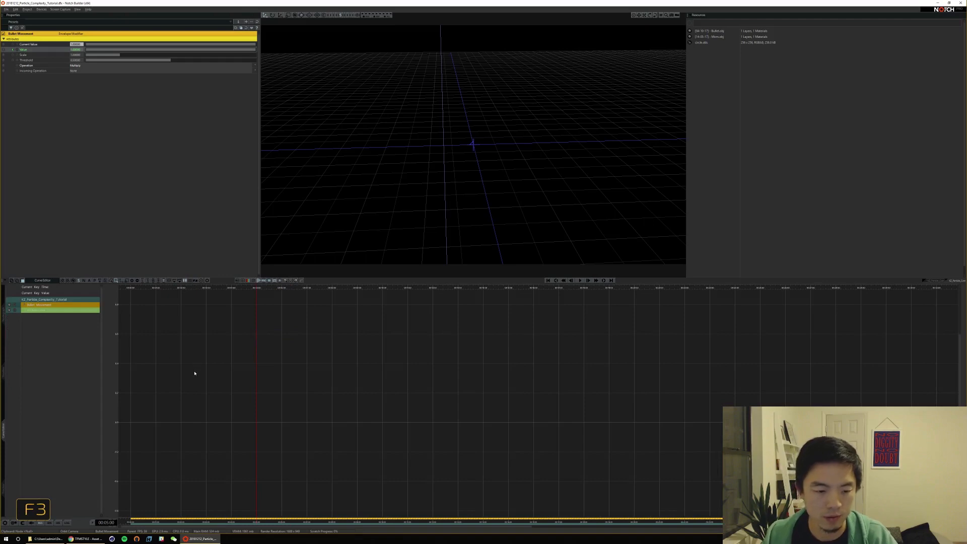
pyautogui.press('F3')
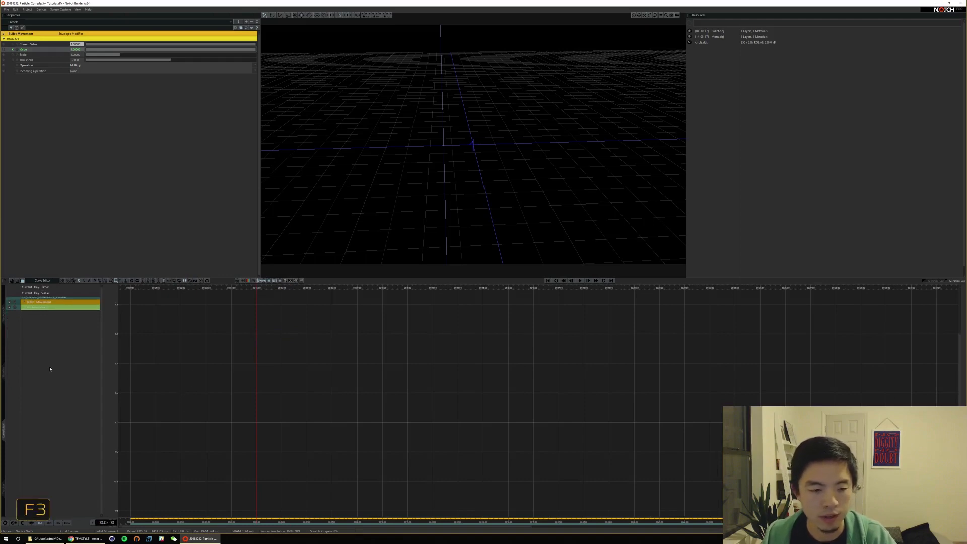
pyautogui.click(15, 309)
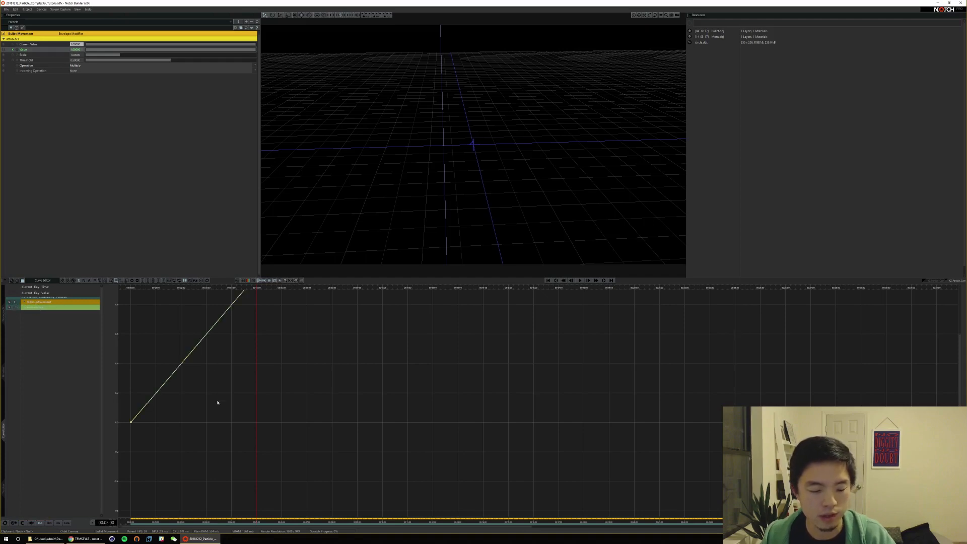
pyautogui.press('a')
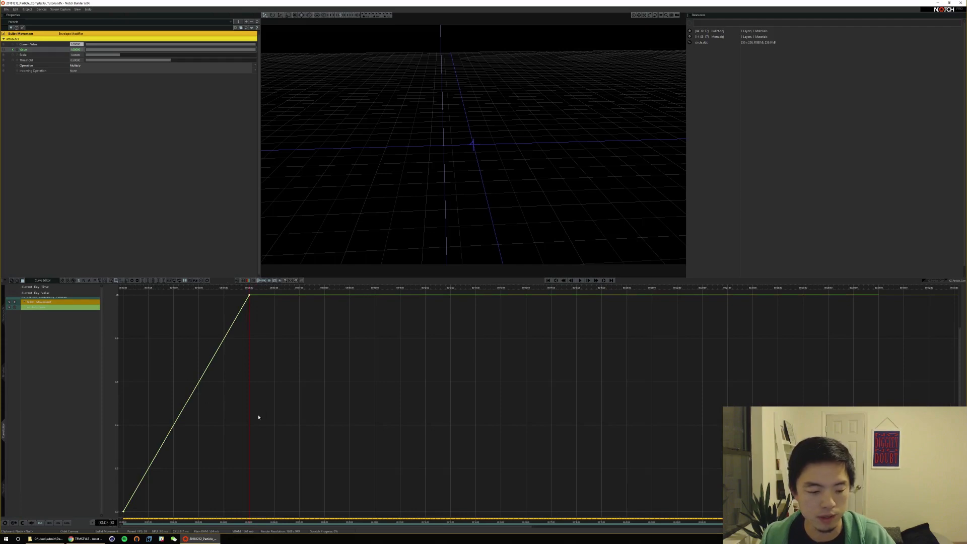
# Return to the node graph, play the bullet's keyframed travel from the start, then stop and rewind
pyautogui.press('F1')
pyautogui.press('Home')
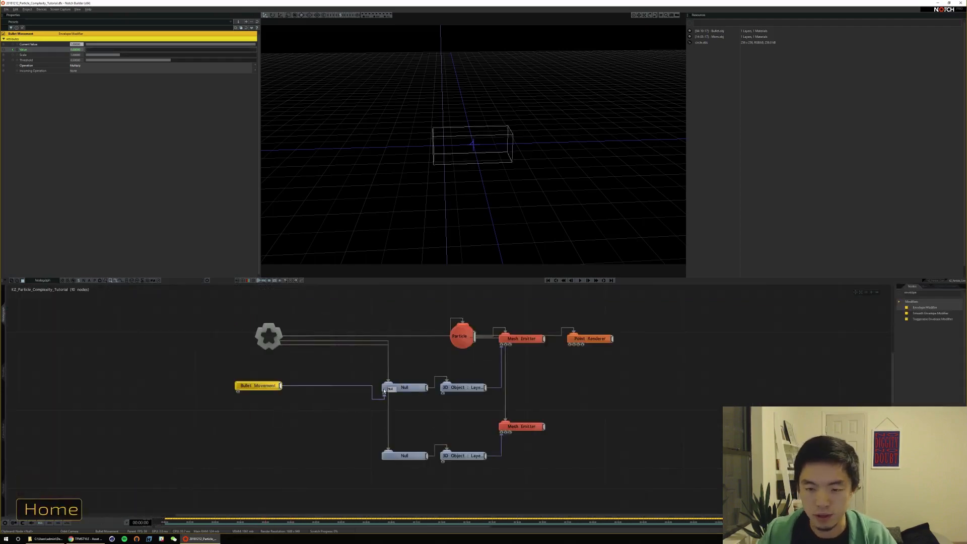
pyautogui.keyDown('alt'); pyautogui.moveTo(511, 205); pyautogui.dragTo(622, 177); pyautogui.keyUp('alt')
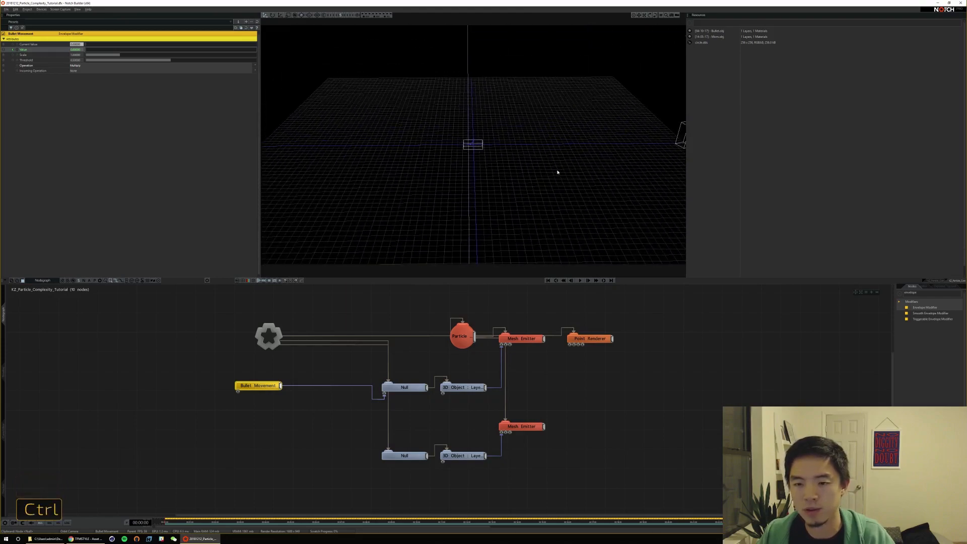
pyautogui.press('space')
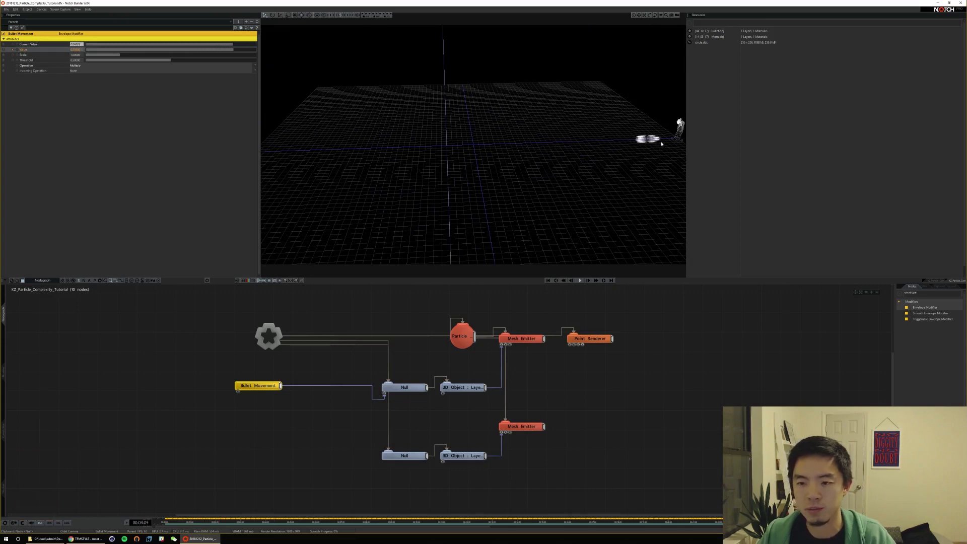
pyautogui.press('space')
pyautogui.press('Home')
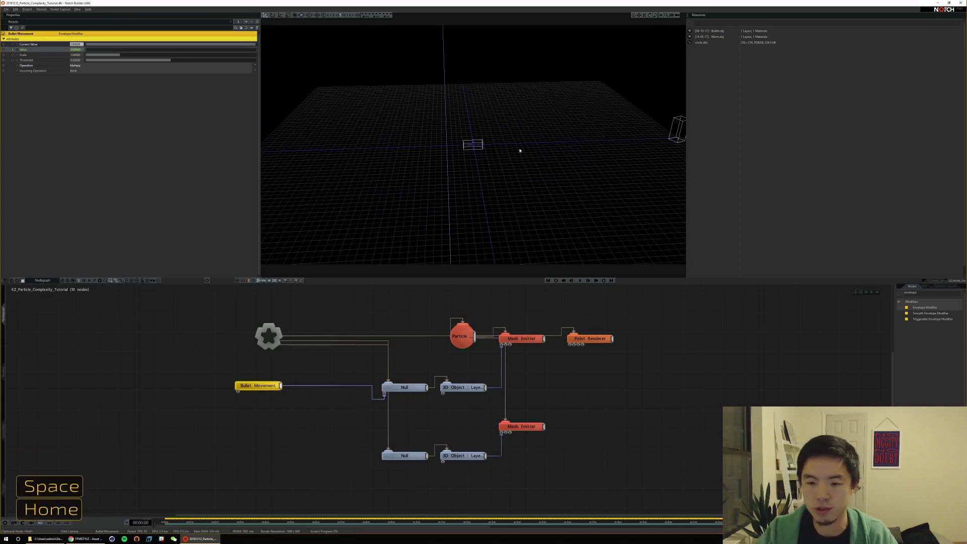
# Replay the bullet's travel several times from the start at different viewing distances to inspect the emitted points, then rewind
pyautogui.press('ctrl')
pyautogui.press('space')
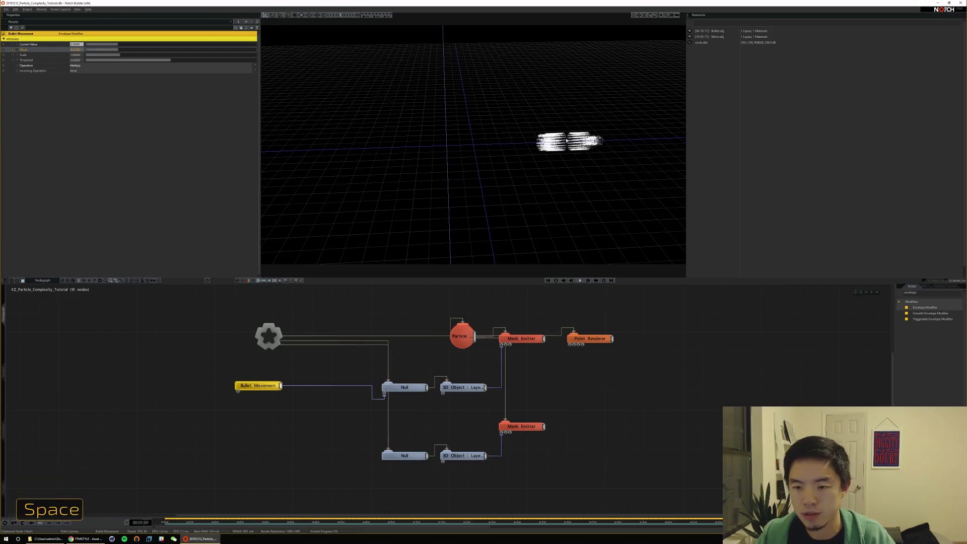
pyautogui.keyDown('ctrl'); pyautogui.moveTo(602, 156); pyautogui.dragTo(541, 156, button='right'); pyautogui.keyUp('ctrl')
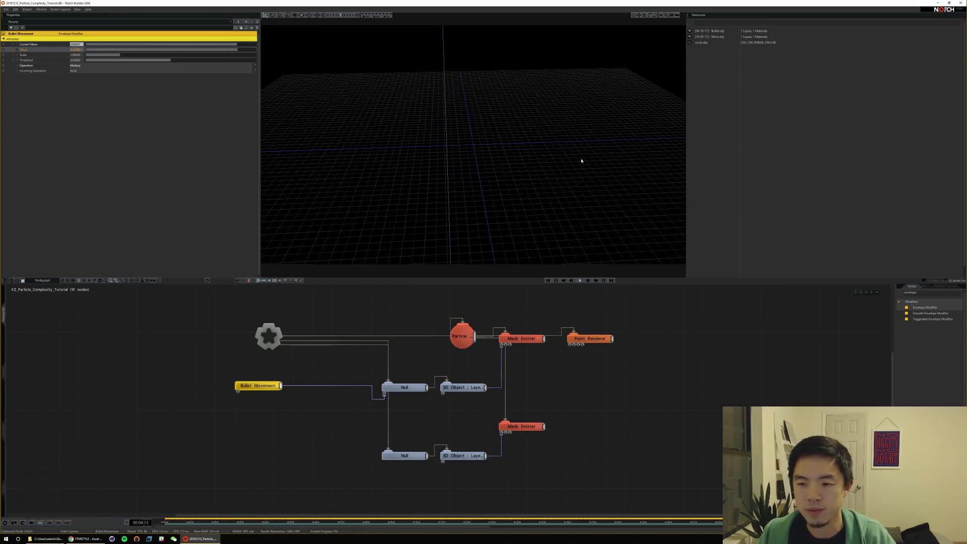
pyautogui.press('space')
pyautogui.press('Home')
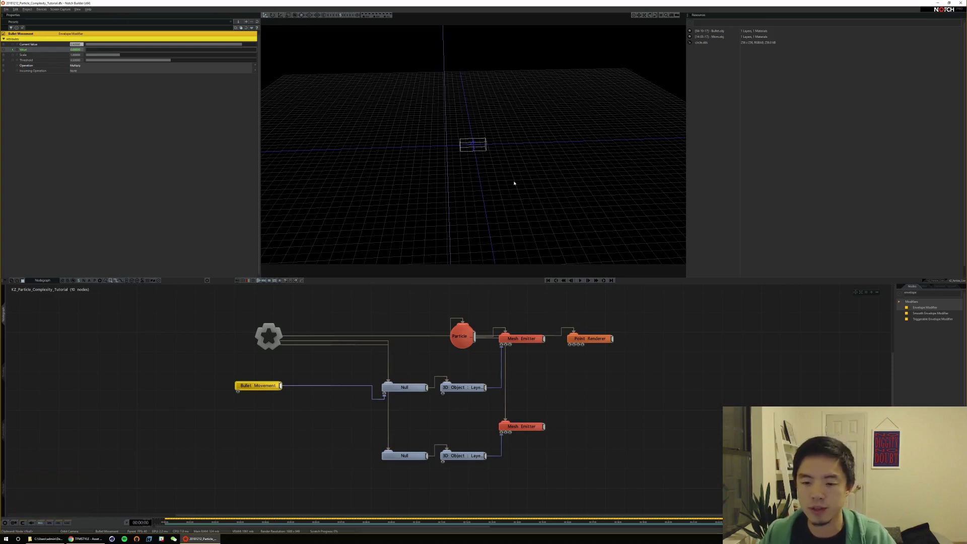
pyautogui.keyDown('ctrl'); pyautogui.moveTo(514, 182); pyautogui.dragTo(604, 136, button='middle'); pyautogui.keyUp('ctrl')
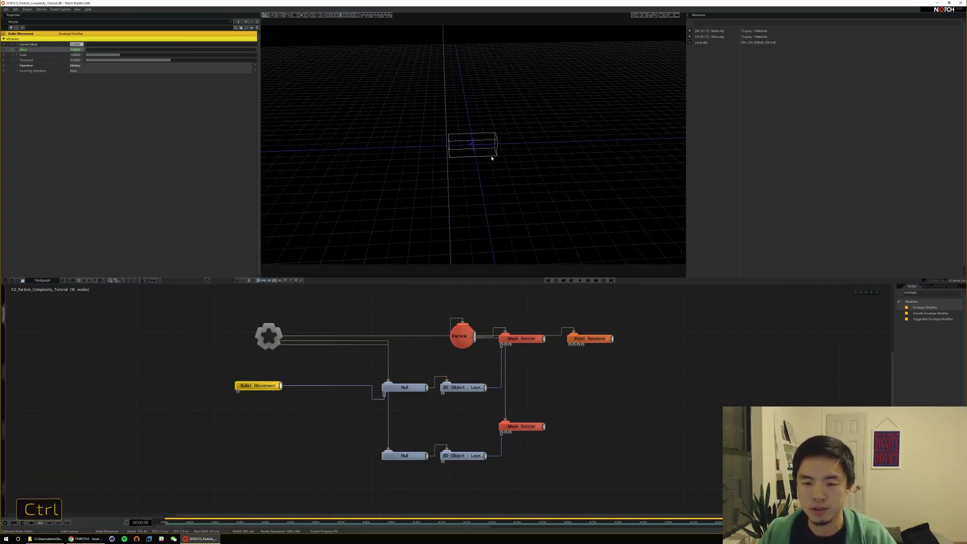
pyautogui.press('space')
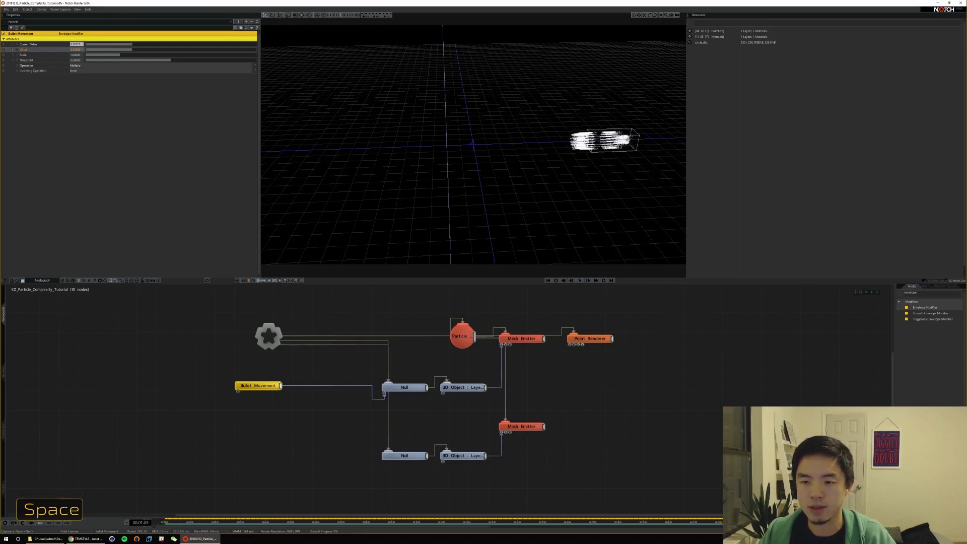
pyautogui.press('Home')
pyautogui.press('space')
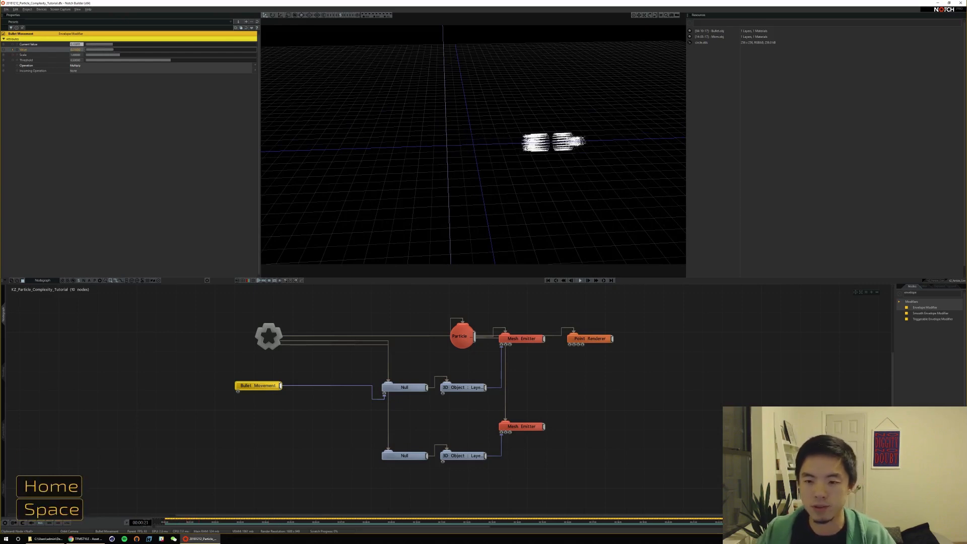
pyautogui.press('space')
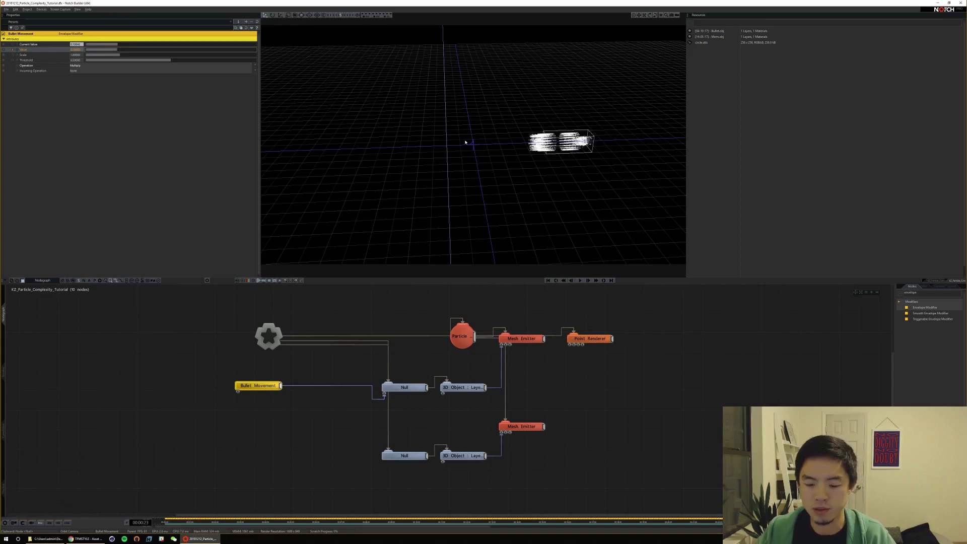
pyautogui.press('Home')
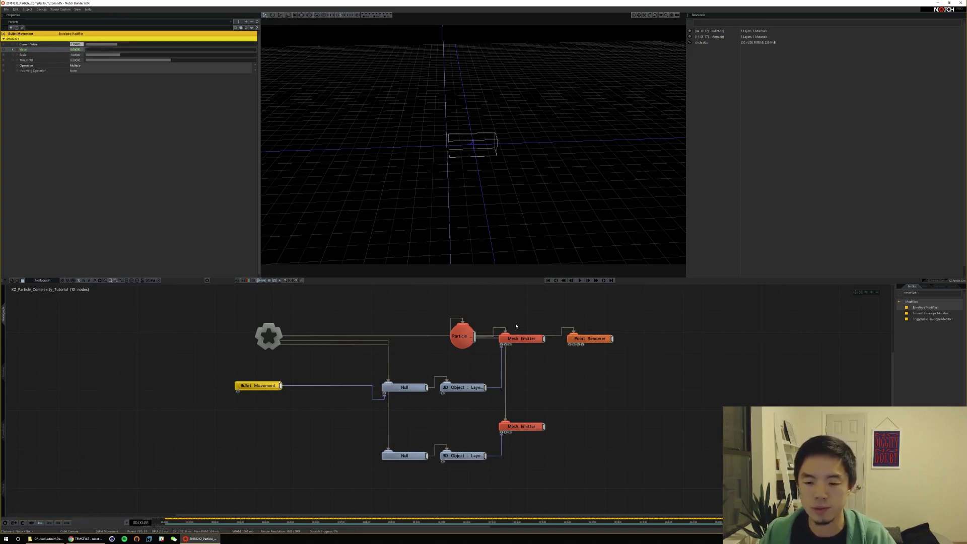
# Raise the bullet Mesh Emitter's Parent Transform Randomness to about 0.94 and preview the particle trail from the start
pyautogui.click(522, 339)
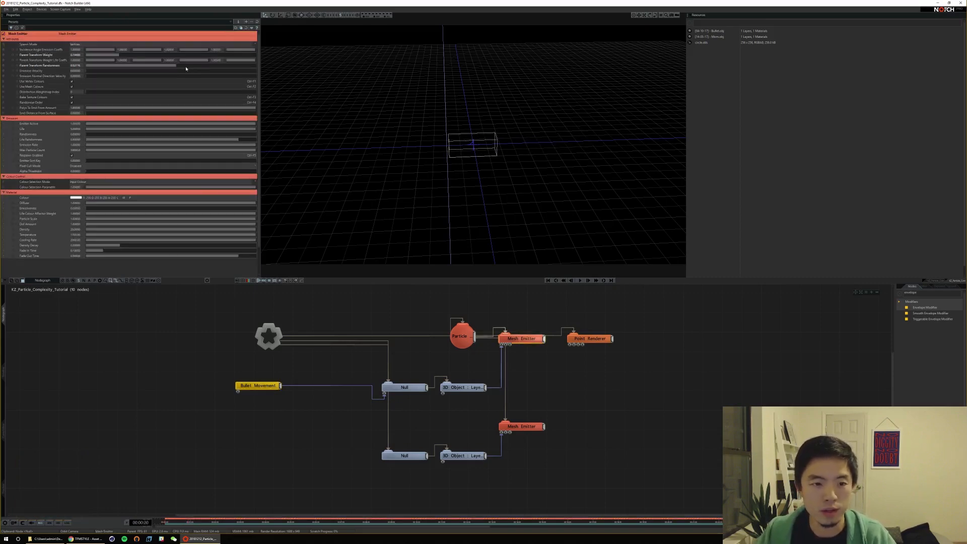
pyautogui.moveTo(186, 68); pyautogui.dragTo(215, 66)
pyautogui.press('Home')
pyautogui.press('space')
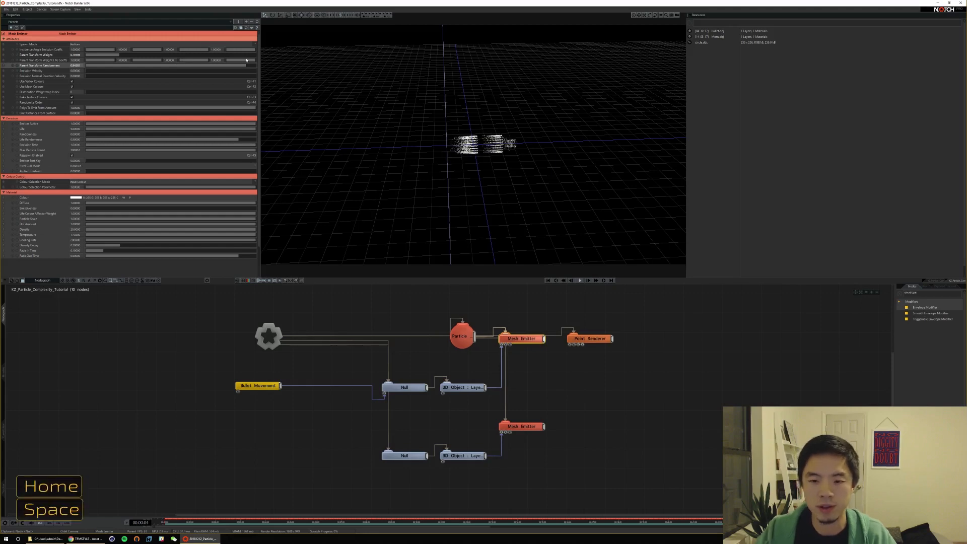
pyautogui.press('space')
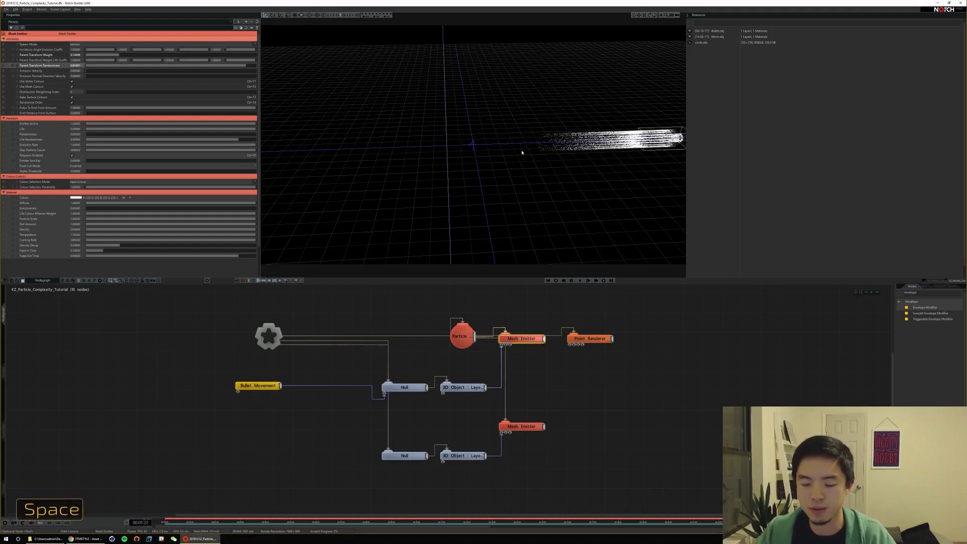
pyautogui.press('Home')
# Set the bullet Mesh Emitter's Parent Transform Randomness to 1 and Parent Transform Weight to about 0.09, then preview the trail
pyautogui.moveTo(248, 66); pyautogui.dragTo(270, 67)
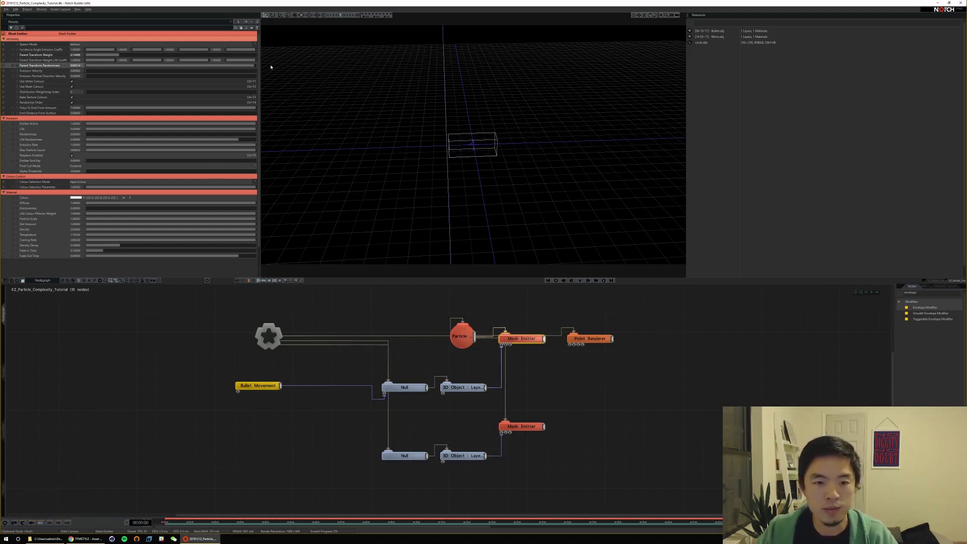
pyautogui.moveTo(117, 56); pyautogui.dragTo(104, 57)
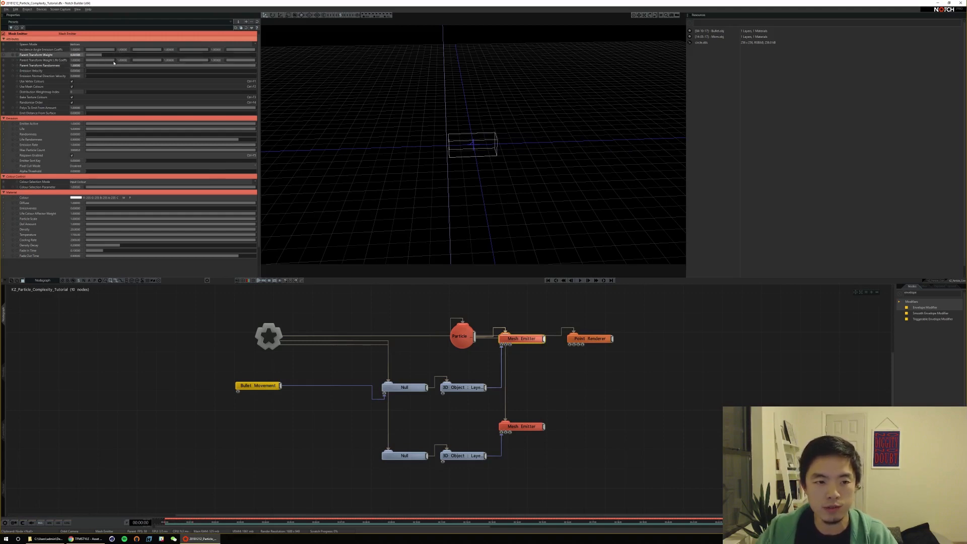
pyautogui.press('Home')
pyautogui.press('space')
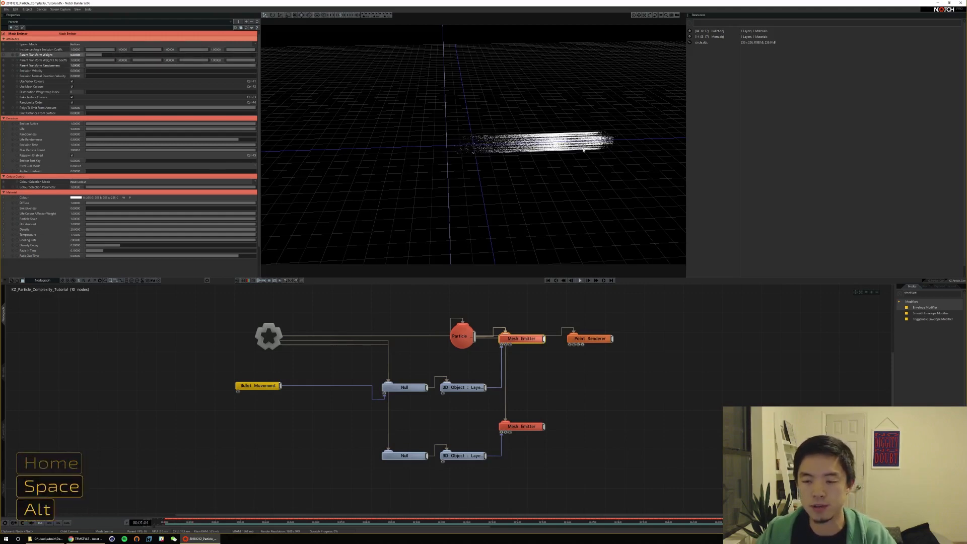
pyautogui.moveTo(499, 151)
pyautogui.keyDown('alt'); pyautogui.mouseDown()
pyautogui.moveTo(548, 150)
pyautogui.moveTo(505, 139)
pyautogui.moveTo(592, 164)
pyautogui.moveTo(589, 146)
pyautogui.mouseUp(); pyautogui.keyUp('alt')
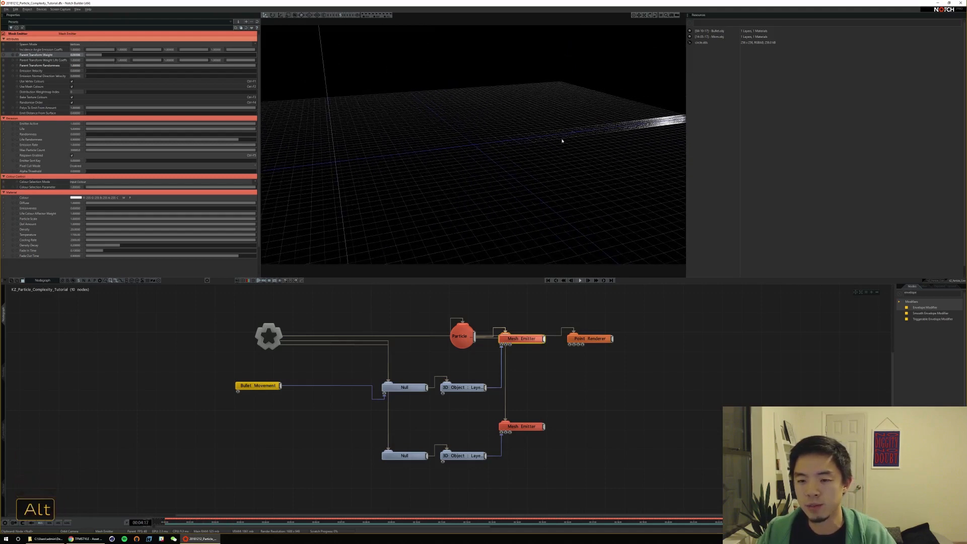
pyautogui.press('space')
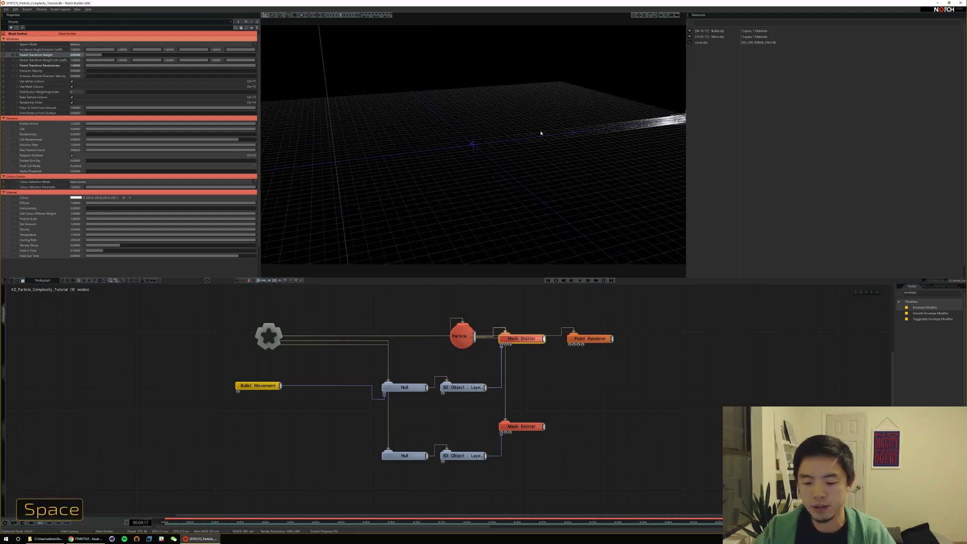
pyautogui.press('Home')
# Replay the animation from another viewing angle to examine the bullet's particle trail, then stop and rewind
pyautogui.keyDown('ctrl'); pyautogui.keyDown('alt'); pyautogui.moveTo(475, 140); pyautogui.dragTo(508, 140); pyautogui.keyUp('alt'); pyautogui.keyUp('ctrl')
pyautogui.press('space')
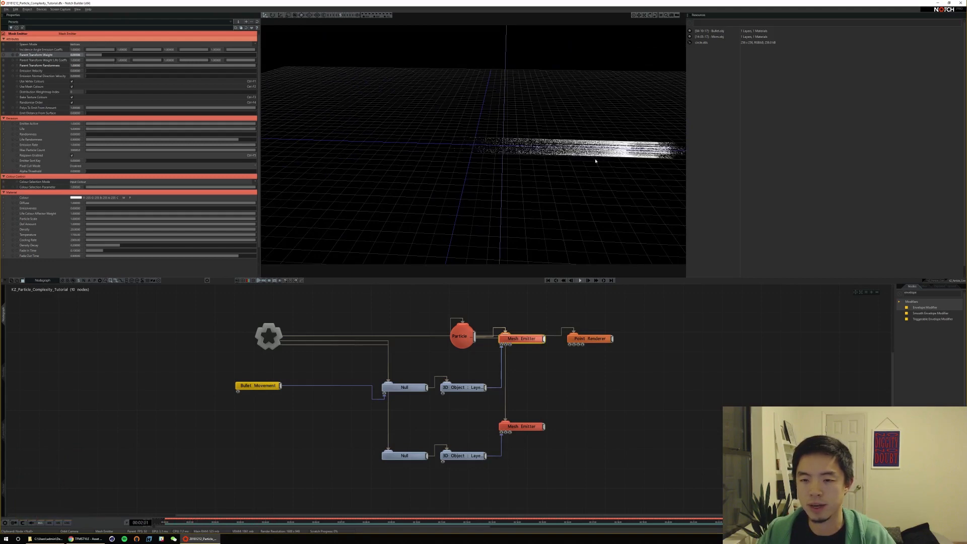
pyautogui.press('space')
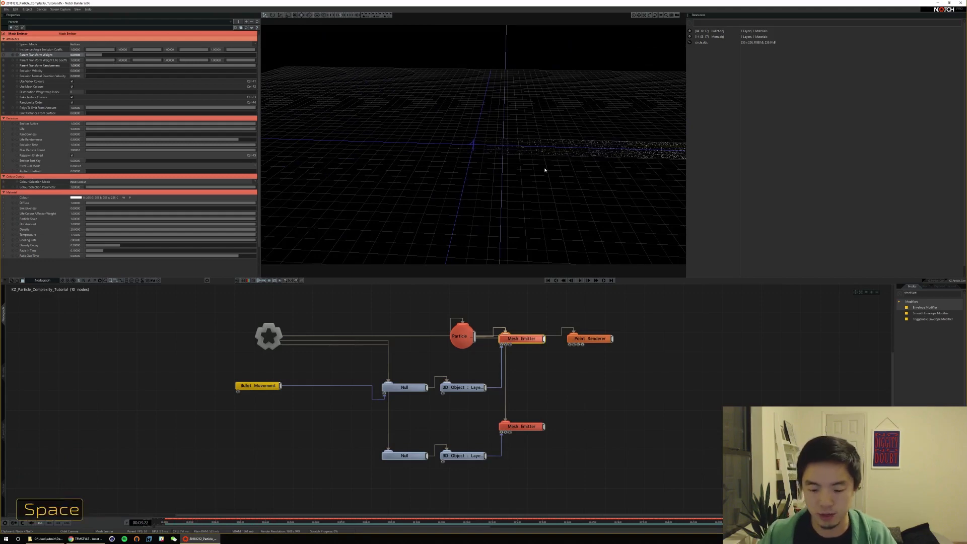
pyautogui.press('Home')
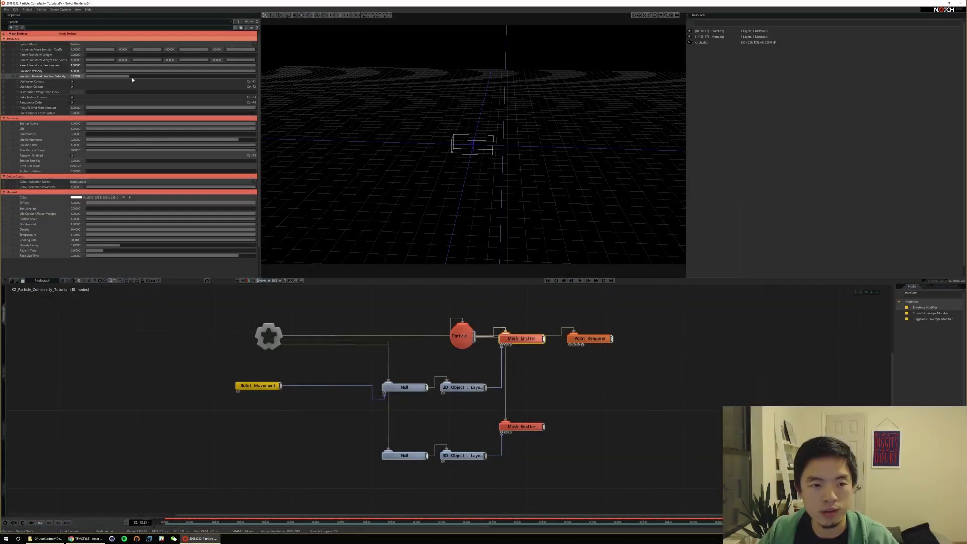
# Raise the bullet Mesh Emitter's Emission Normal Direction Velocity slightly and preview the particle trail
pyautogui.moveTo(133, 79); pyautogui.dragTo(140, 78)
pyautogui.press('space')
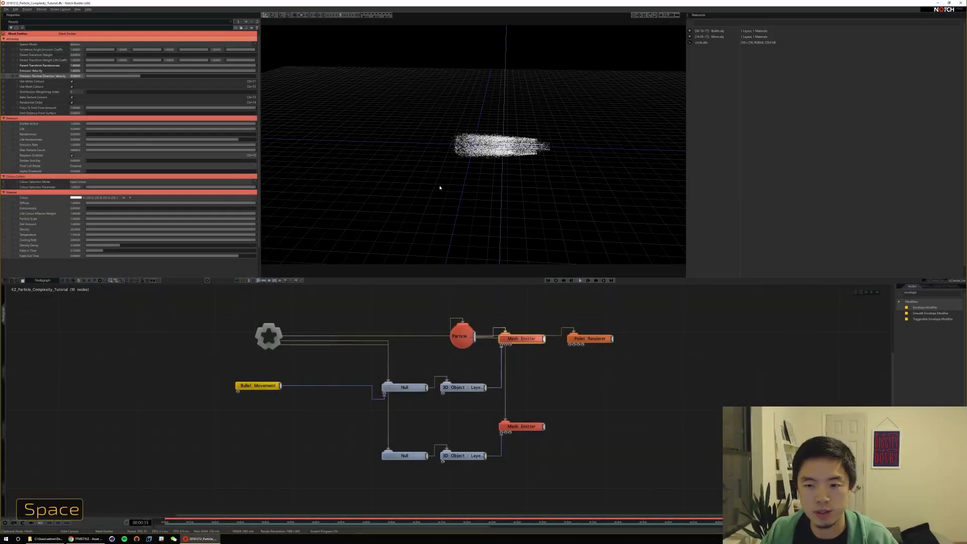
pyautogui.press('space')
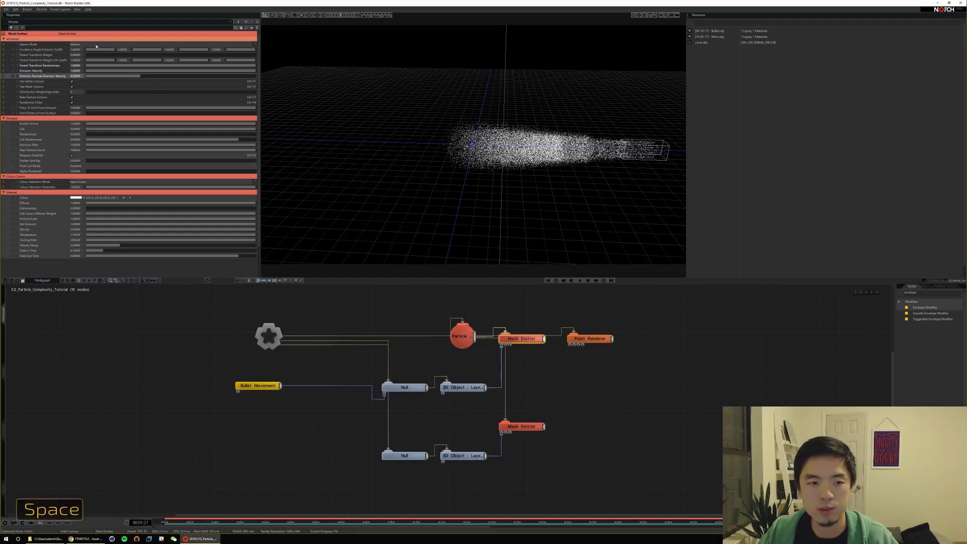
# Set the bullet Mesh Emitter's Emission Velocity to 0, preview the trail from the start and rewind
pyautogui.click(61, 71)
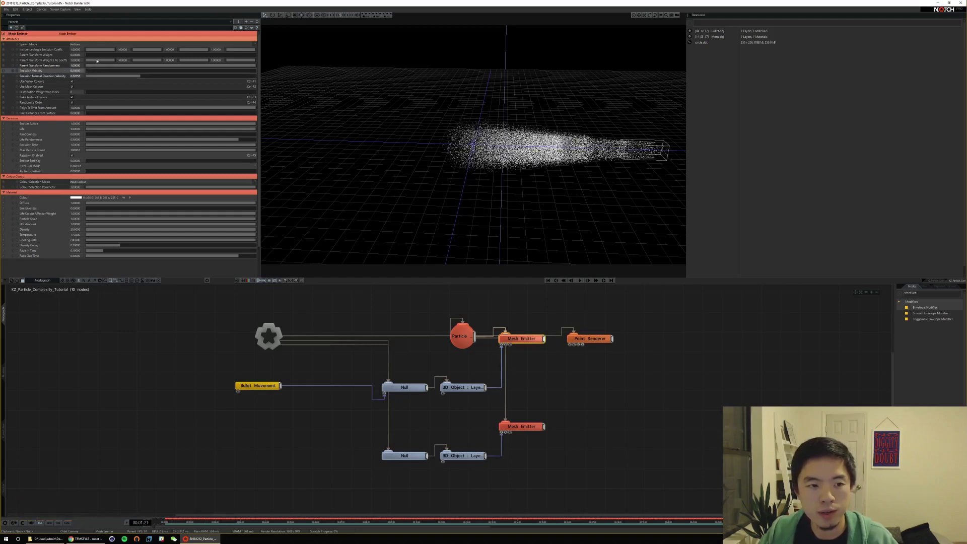
pyautogui.press('Home')
pyautogui.press('space')
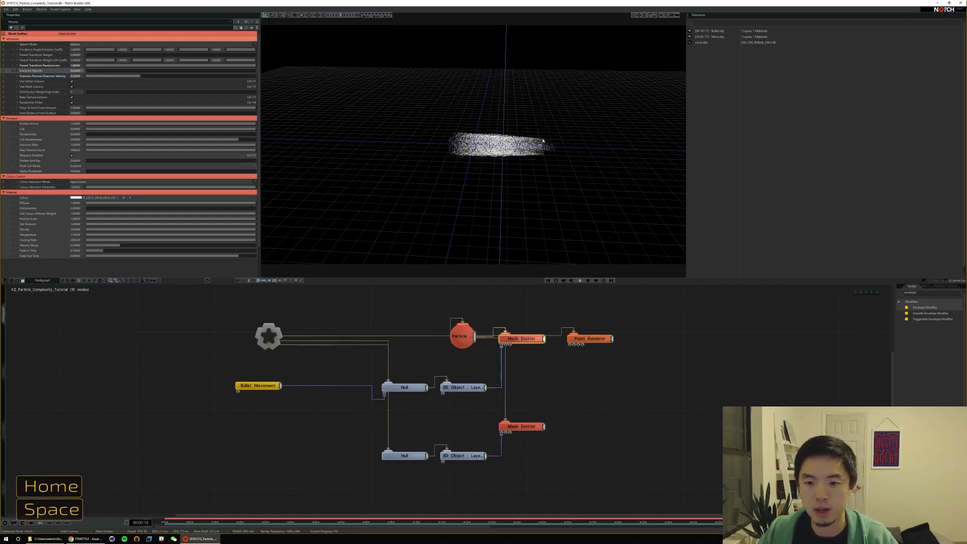
pyautogui.press('space')
pyautogui.press('Home')
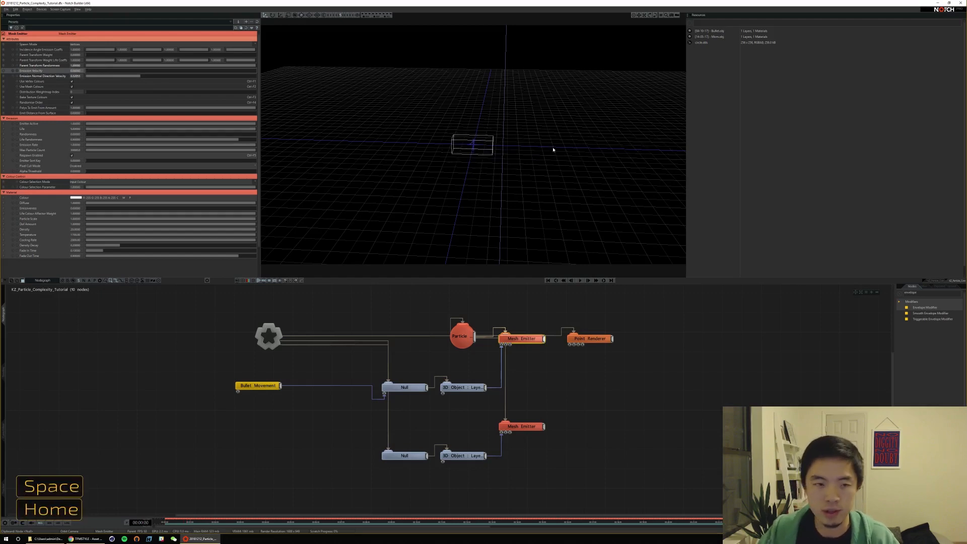
# Adjust the bullet Mesh Emitter's Parent Transform Weight to about 0.09, previewing the trail from the start
pyautogui.moveTo(99, 55); pyautogui.dragTo(108, 54)
pyautogui.press('space')
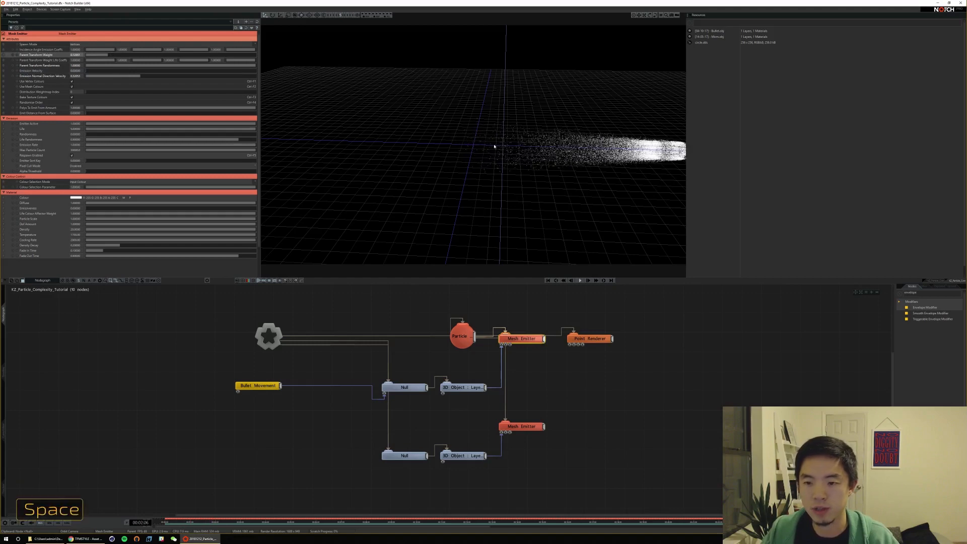
pyautogui.press('Home')
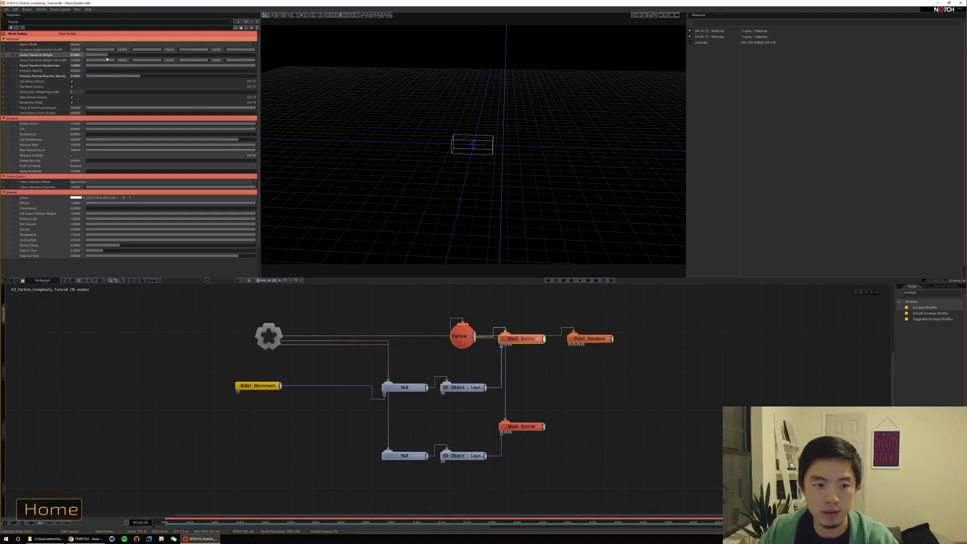
pyautogui.press('space')
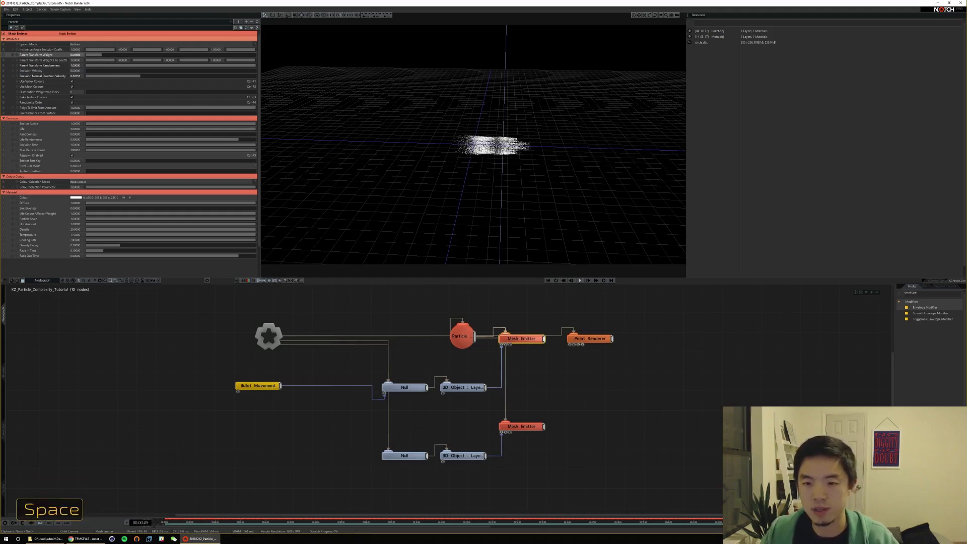
pyautogui.press('space')
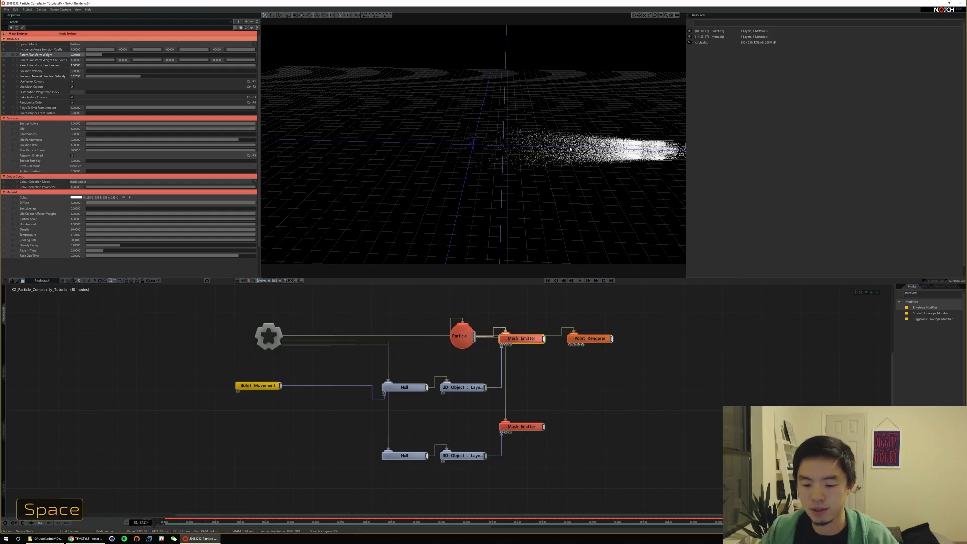
# Replay the bullet's travel several times from the start to examine the particle trail, then rewind
pyautogui.press('Home')
pyautogui.press('space')
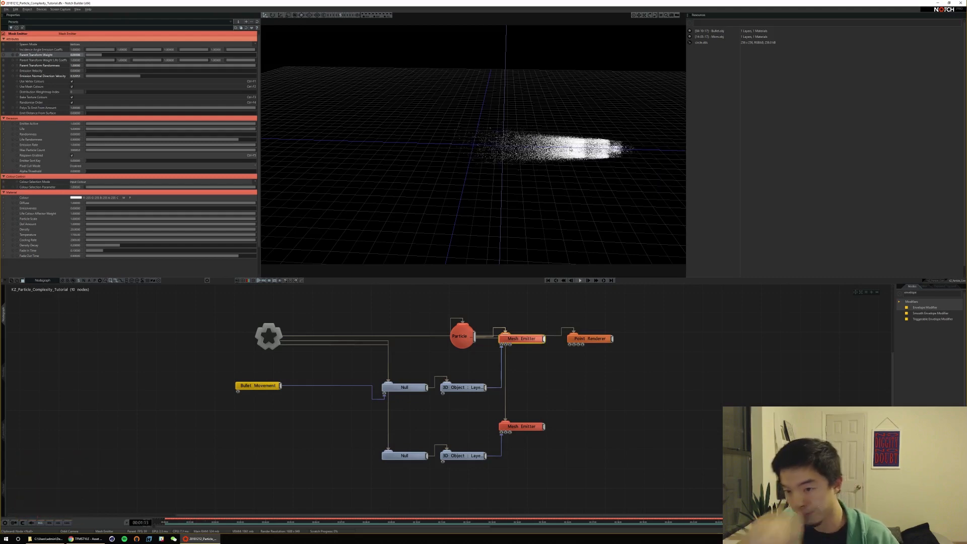
pyautogui.press('space')
pyautogui.press('End')
pyautogui.press('Home')
pyautogui.press('space')
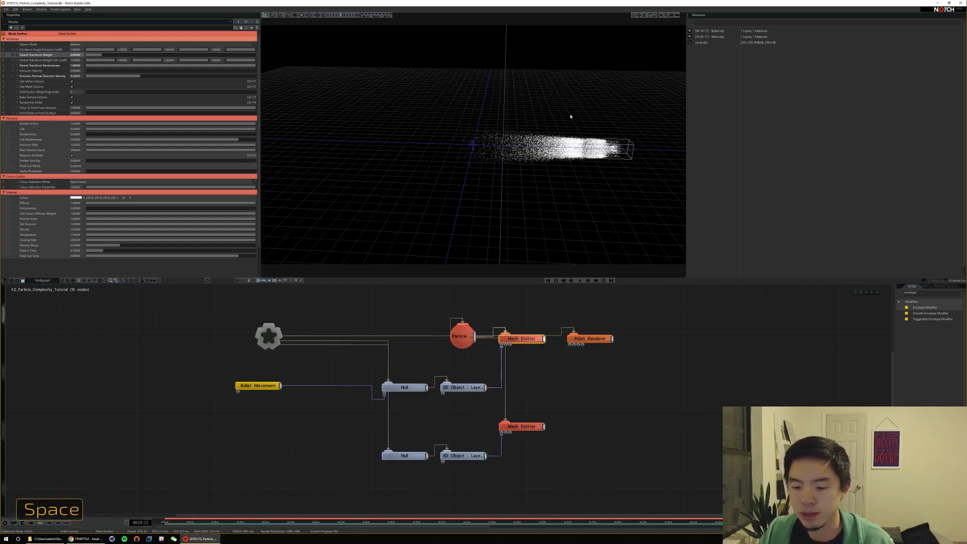
pyautogui.press('space')
pyautogui.press('Home')
pyautogui.press('space')
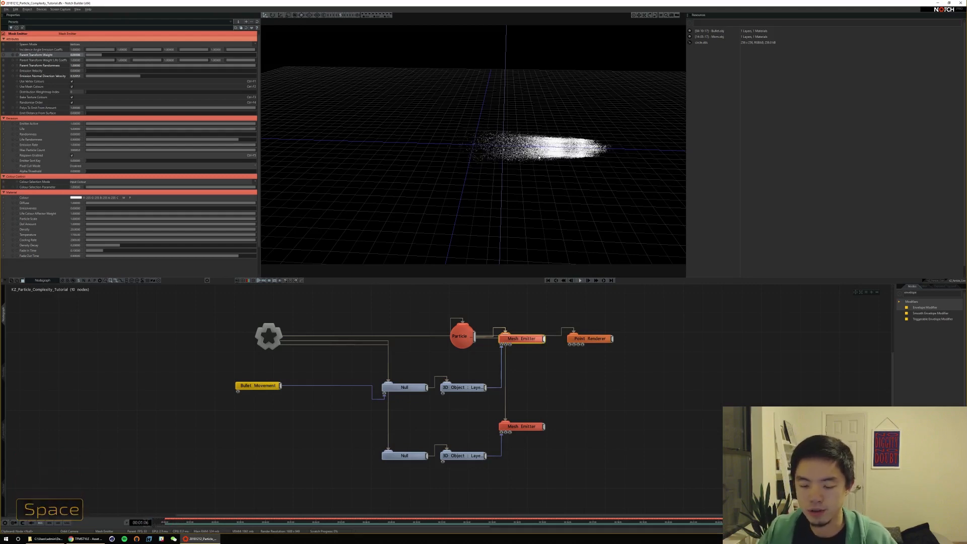
pyautogui.press('space')
pyautogui.press('Home')
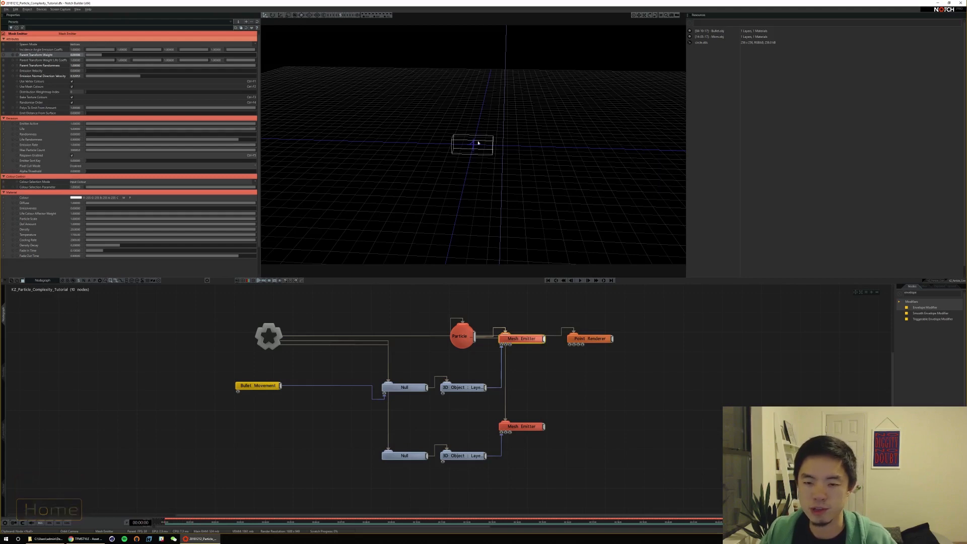
# Select the bullet's 3D Object node and expand its Lines attributes
pyautogui.click(445, 387)
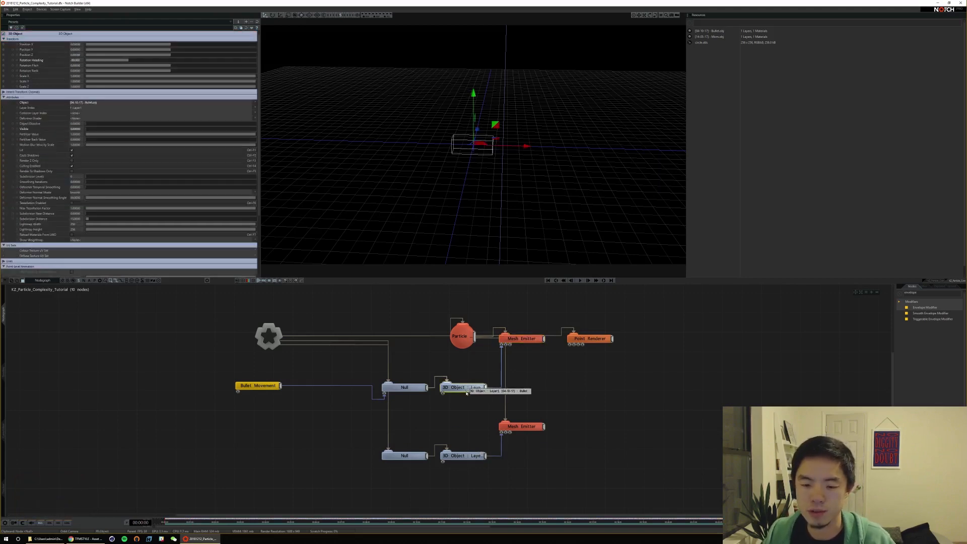
pyautogui.scroll(-3, 44, 202)
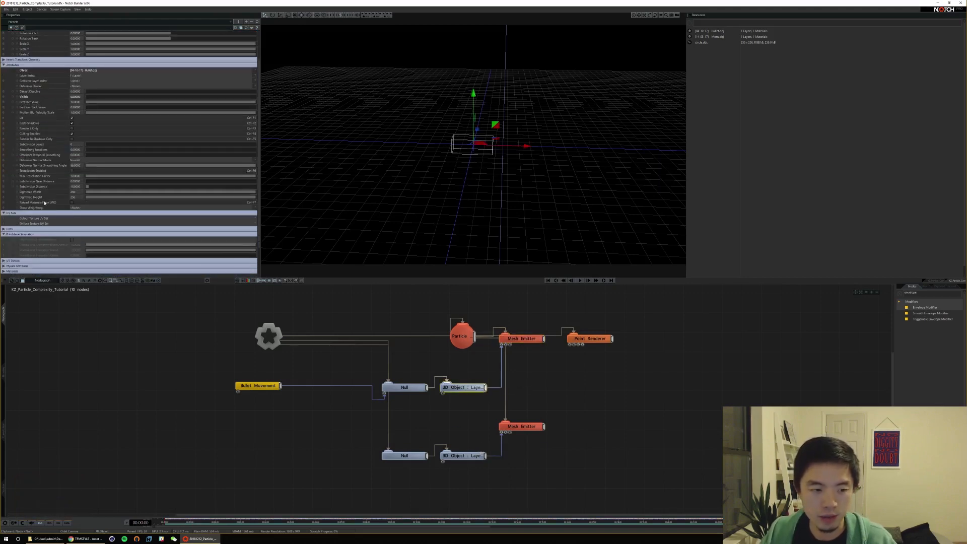
pyautogui.click(7, 229)
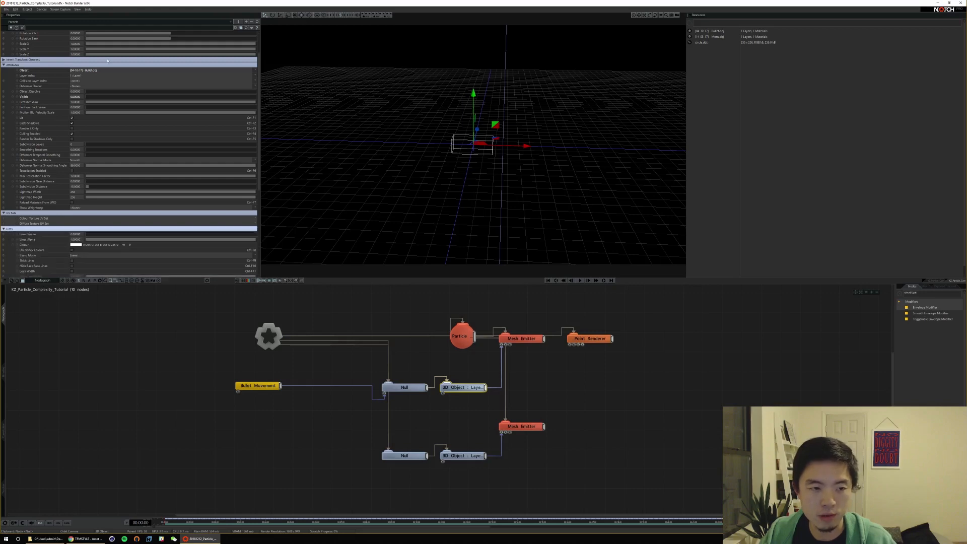
# Try the bullet object's Visible value at 1 during playback, then return it to 0
pyautogui.moveTo(87, 99); pyautogui.dragTo(172, 103)
pyautogui.press('space')
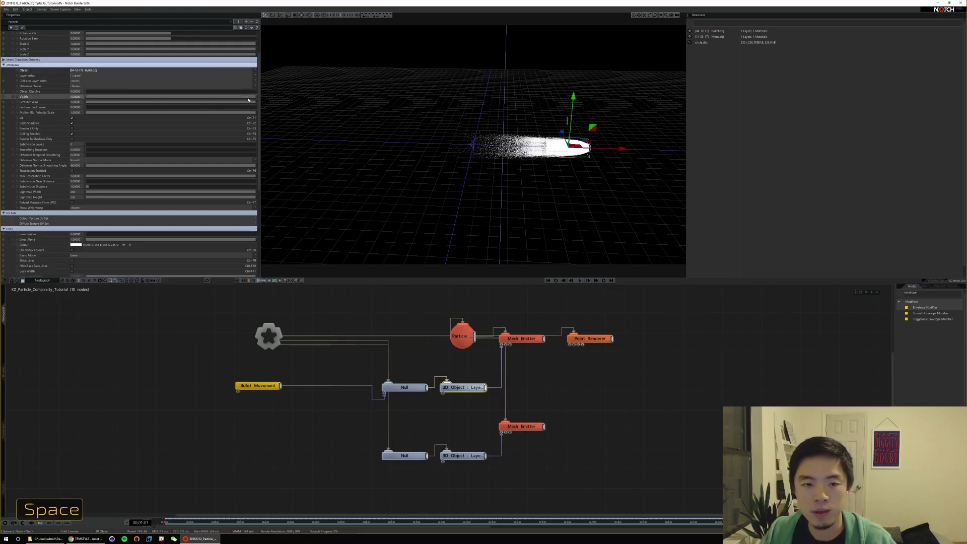
pyautogui.moveTo(95, 97); pyautogui.dragTo(84, 96)
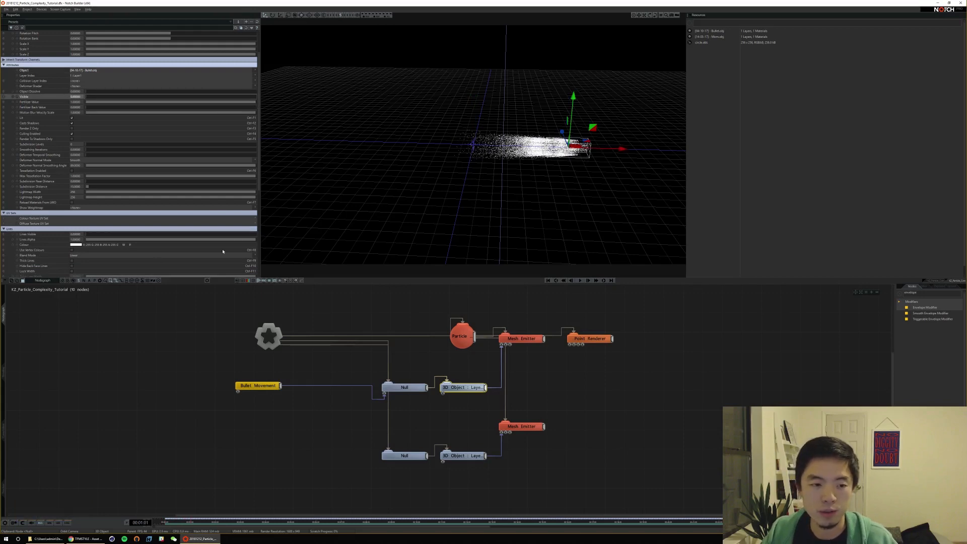
# Set the bullet object's Lines Visible to 1 and preview the wireframe bullet with its trail from near and far
pyautogui.moveTo(88, 236); pyautogui.dragTo(340, 215)
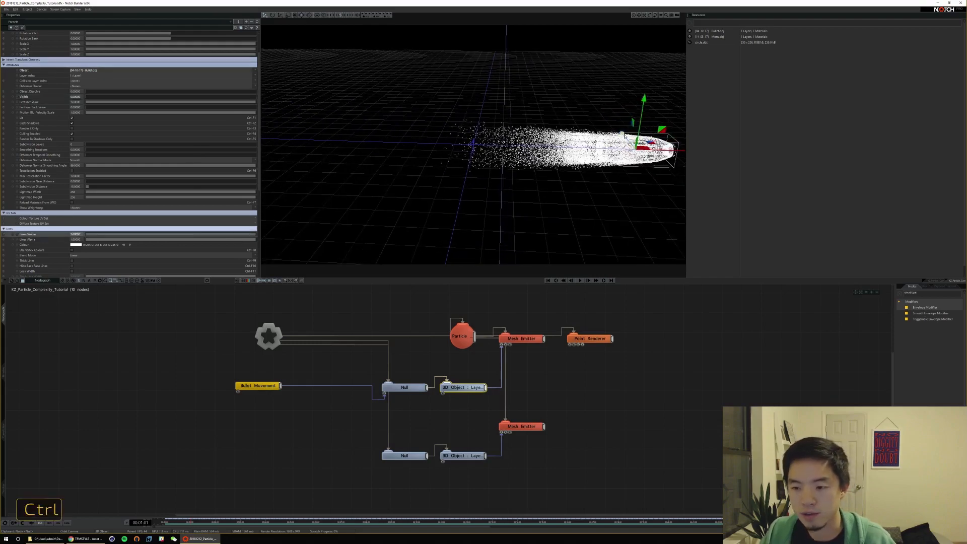
pyautogui.hotkey('ctrl', 'Home')
pyautogui.moveTo(434, 179)
pyautogui.keyDown('ctrl'); pyautogui.mouseDown(button='right')
pyautogui.moveTo(540, 159)
pyautogui.moveTo(428, 196)
pyautogui.mouseUp(button='right'); pyautogui.keyUp('ctrl')
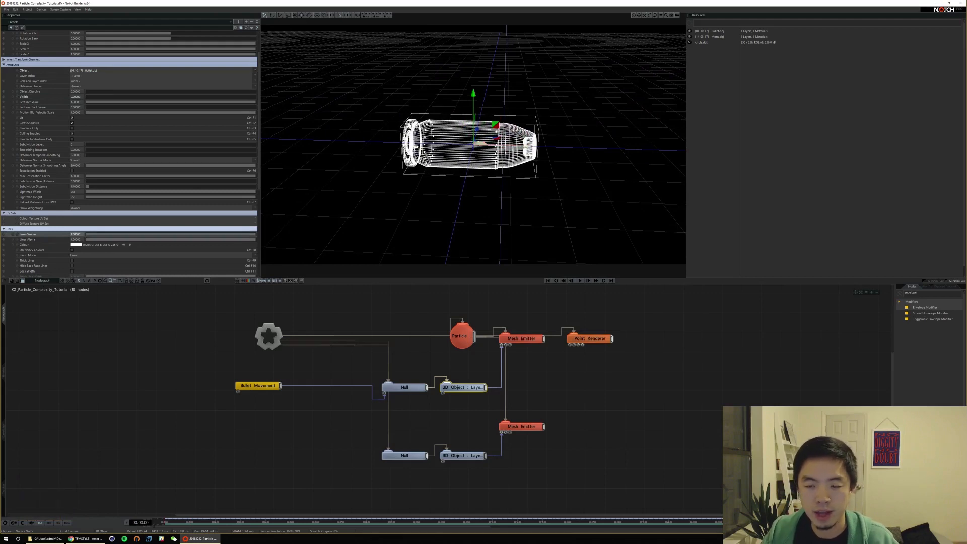
pyautogui.press('space')
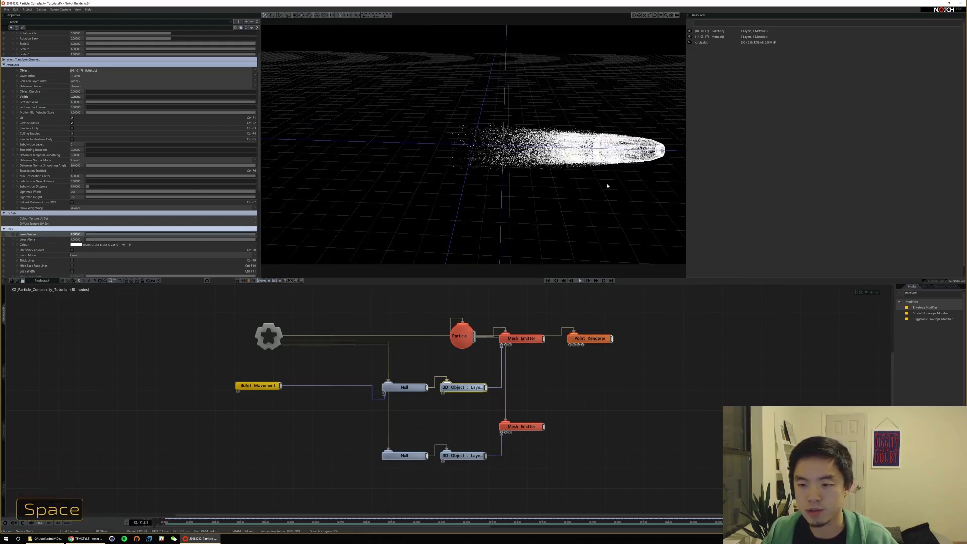
pyautogui.press('space')
pyautogui.keyDown('ctrl'); pyautogui.moveTo(607, 186); pyautogui.dragTo(578, 143, button='right'); pyautogui.keyUp('ctrl')
pyautogui.press('Home')
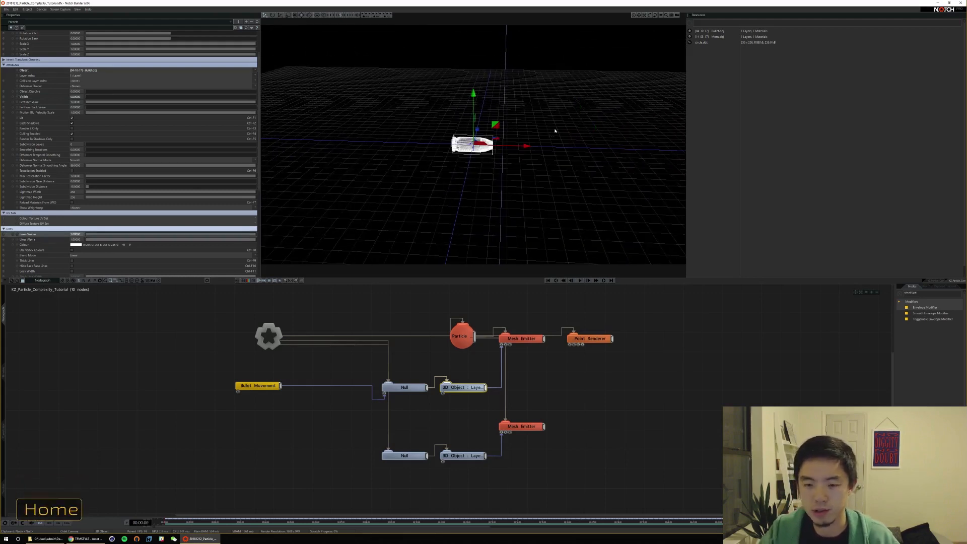
pyautogui.press('space')
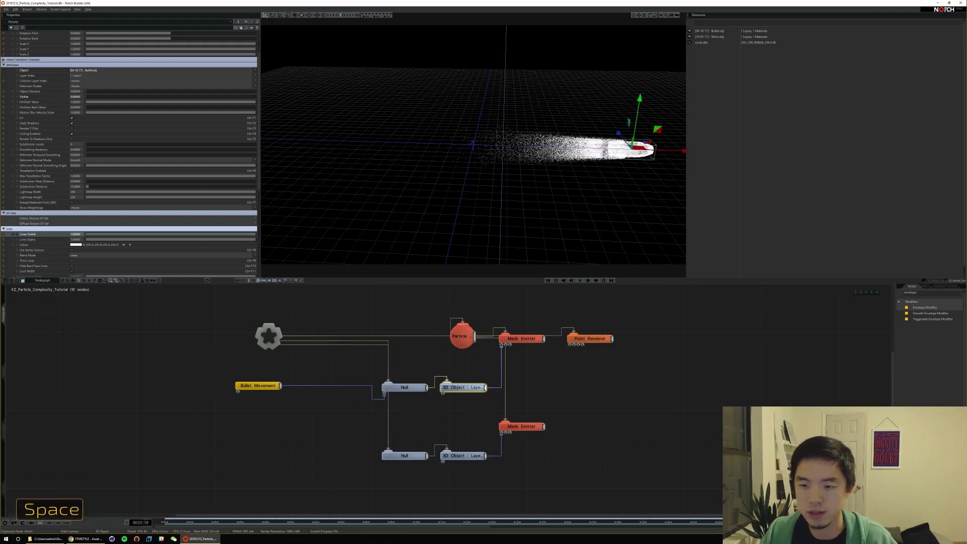
pyautogui.press('Home')
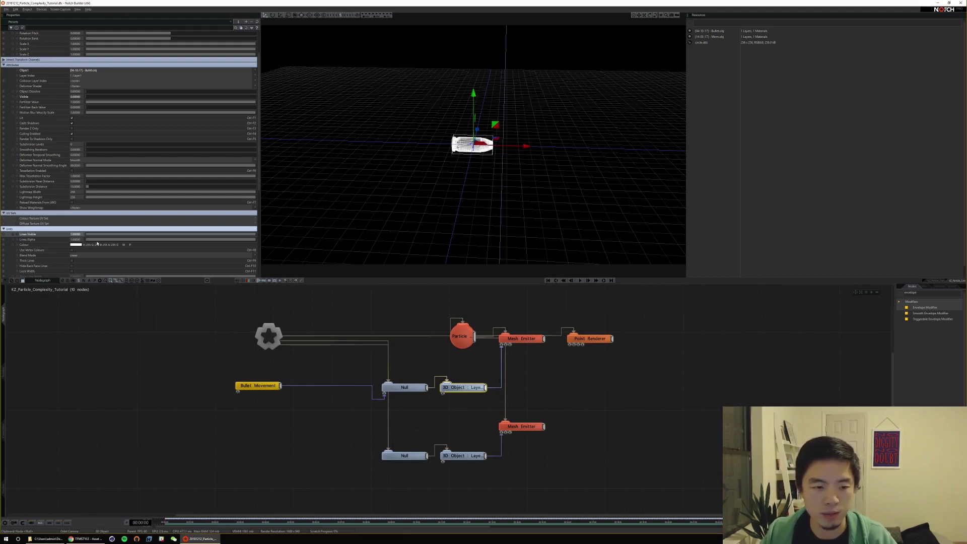
# Change the bullet object's line colour from white to a light orange
pyautogui.click(79, 245)
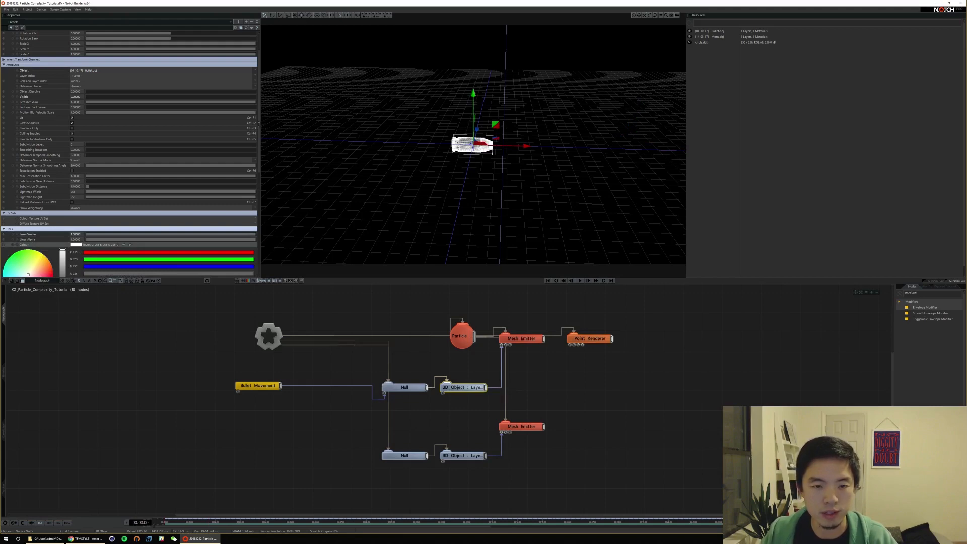
pyautogui.scroll(-3, 46, 211)
pyautogui.moveTo(36, 197); pyautogui.dragTo(39, 196)
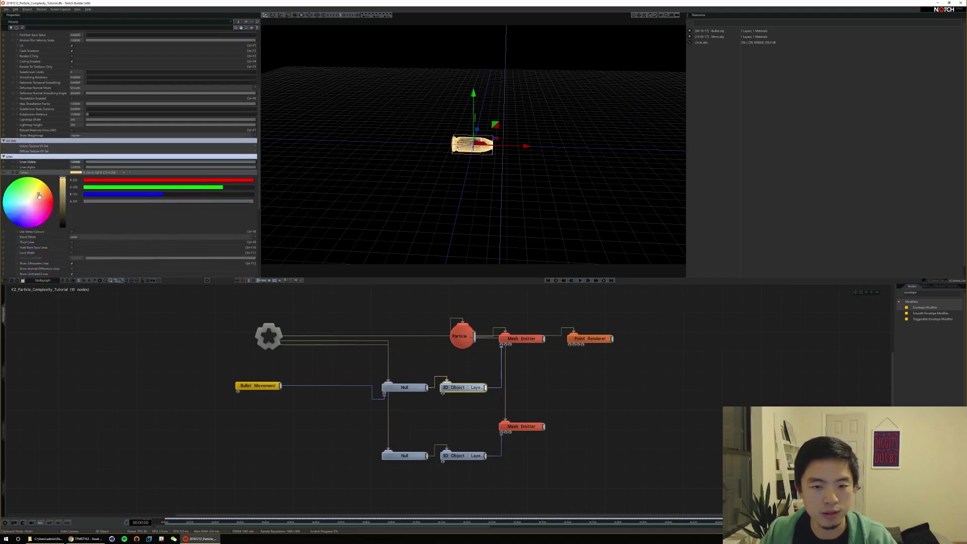
pyautogui.click(75, 174)
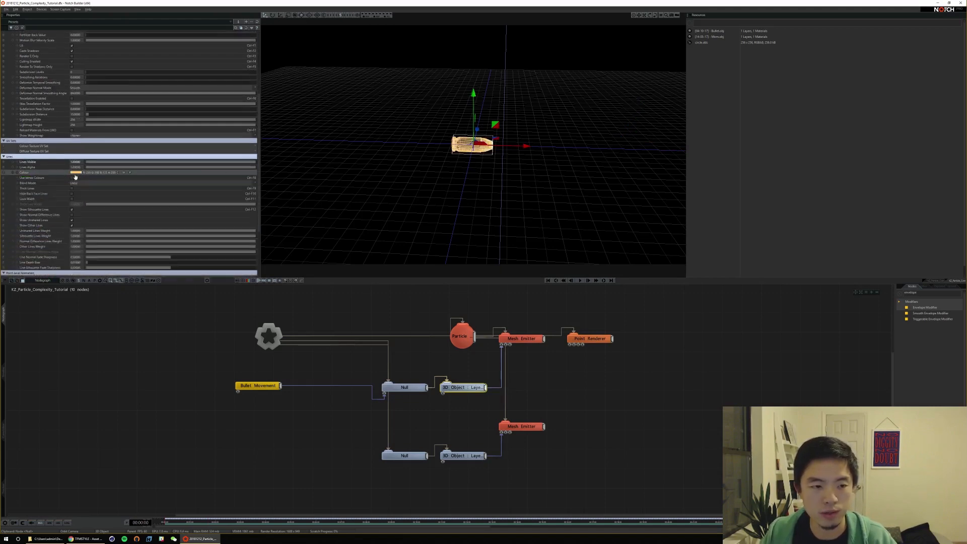
# Lower the bullet object's Lines Alpha to about 0.28 and replay the animation to check the wireframe against the trail
pyautogui.moveTo(168, 169); pyautogui.dragTo(119, 167)
pyautogui.keyDown('ctrl'); pyautogui.moveTo(496, 150); pyautogui.dragTo(550, 150, button='right'); pyautogui.keyUp('ctrl')
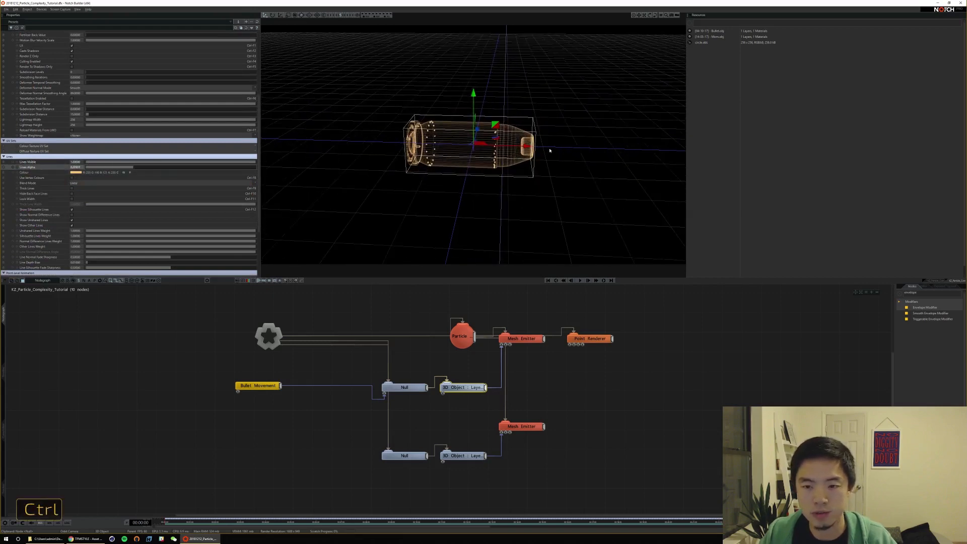
pyautogui.keyDown('ctrl'); pyautogui.moveTo(440, 145); pyautogui.dragTo(521, 161, button='right'); pyautogui.keyUp('ctrl')
pyautogui.hotkey('ctrl', 'space')
pyautogui.press('space')
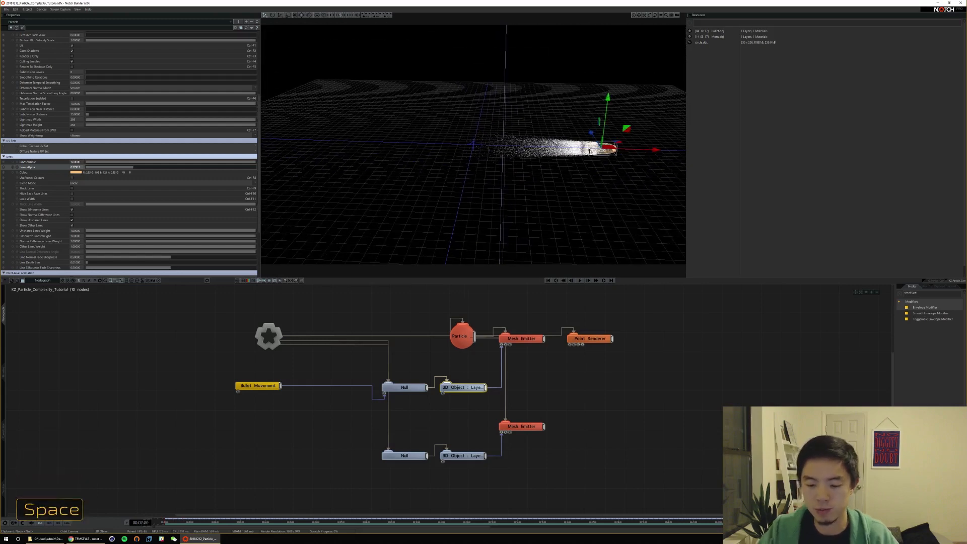
pyautogui.press('Home')
pyautogui.press('space')
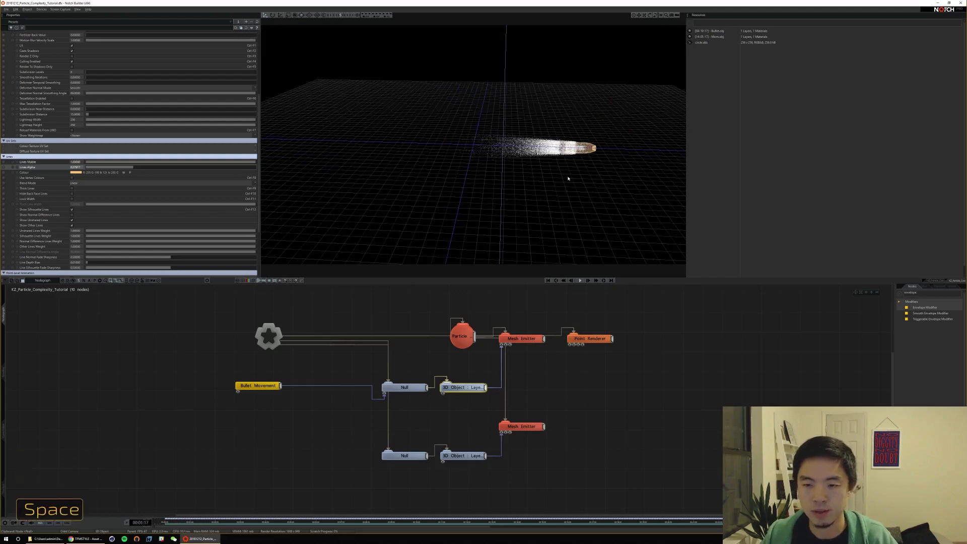
pyautogui.press('space')
pyautogui.press('Home')
# Examine the orange wireframe bullet at its start position from another angle and at several distances
pyautogui.keyDown('ctrl'); pyautogui.moveTo(514, 179); pyautogui.dragTo(511, 157); pyautogui.keyUp('ctrl')
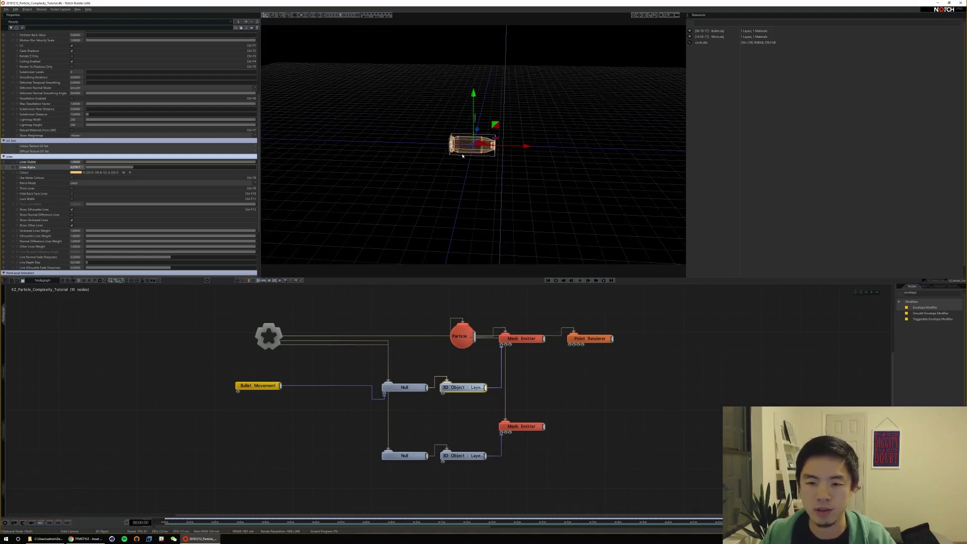
pyautogui.keyDown('ctrl'); pyautogui.moveTo(464, 162); pyautogui.dragTo(438, 184, button='right'); pyautogui.keyUp('ctrl')
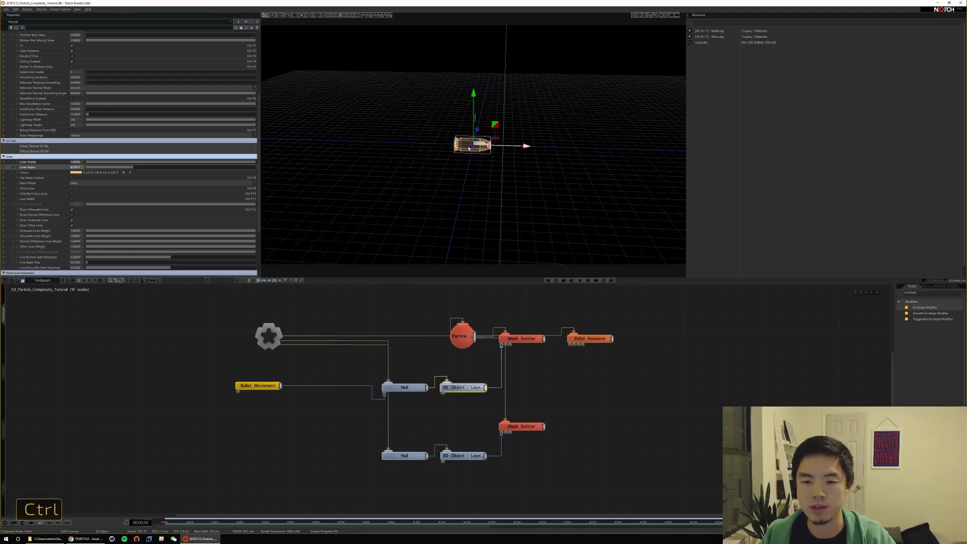
pyautogui.keyDown('alt'); pyautogui.moveTo(504, 178); pyautogui.dragTo(527, 164); pyautogui.keyUp('alt')
pyautogui.keyDown('ctrl'); pyautogui.moveTo(527, 165); pyautogui.dragTo(555, 162, button='right'); pyautogui.keyUp('ctrl')
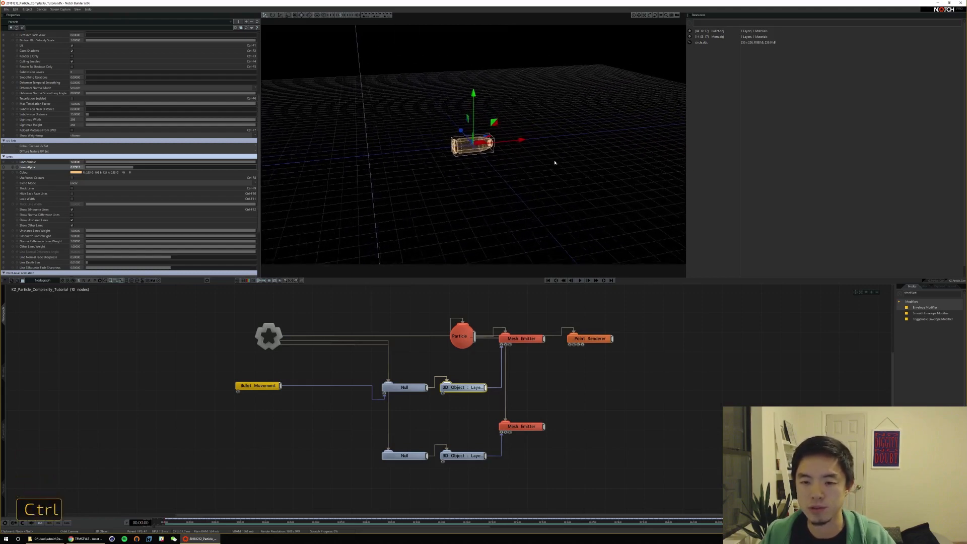
pyautogui.moveTo(466, 151)
pyautogui.keyDown('ctrl'); pyautogui.mouseDown(button='right')
pyautogui.moveTo(522, 163)
pyautogui.moveTo(506, 103)
pyautogui.mouseUp(button='right'); pyautogui.keyUp('ctrl')
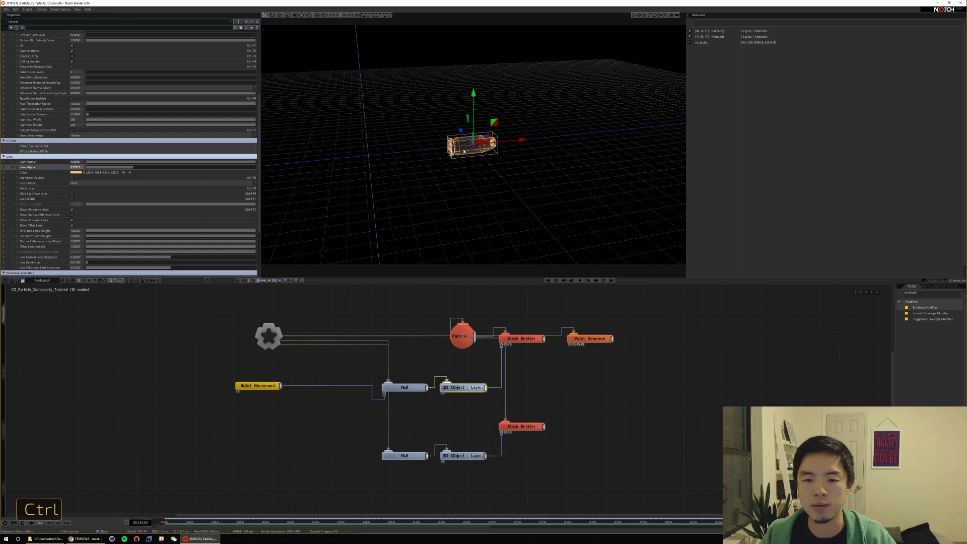
pyautogui.moveTo(496, 184)
pyautogui.keyDown('ctrl'); pyautogui.mouseDown(button='right')
pyautogui.moveTo(505, 171)
pyautogui.moveTo(459, 151)
pyautogui.mouseUp(button='right'); pyautogui.keyUp('ctrl')
pyautogui.keyDown('ctrl'); pyautogui.scroll(-2, 459, 150); pyautogui.keyUp('ctrl')
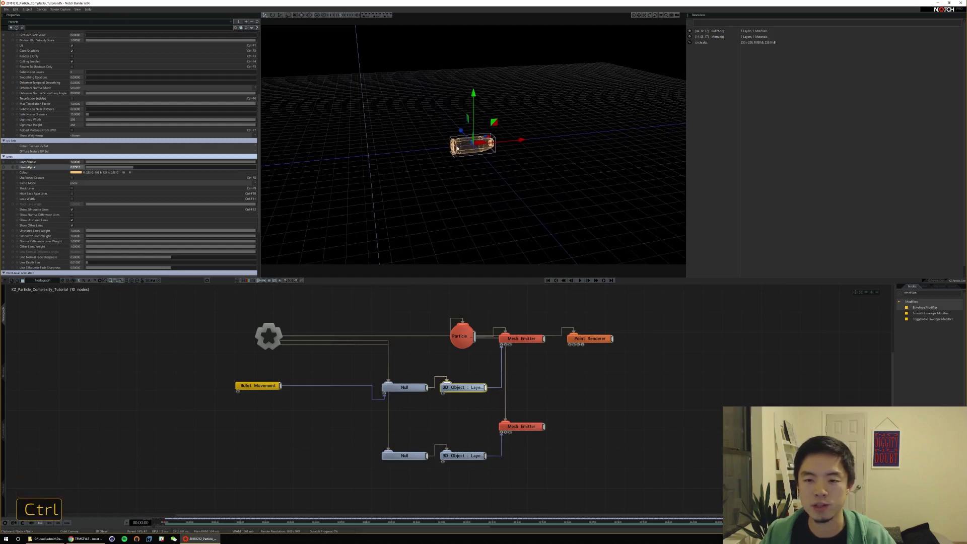
# Replay the animation from the start to check the orange wireframe bullet against its particle trail
pyautogui.press('space')
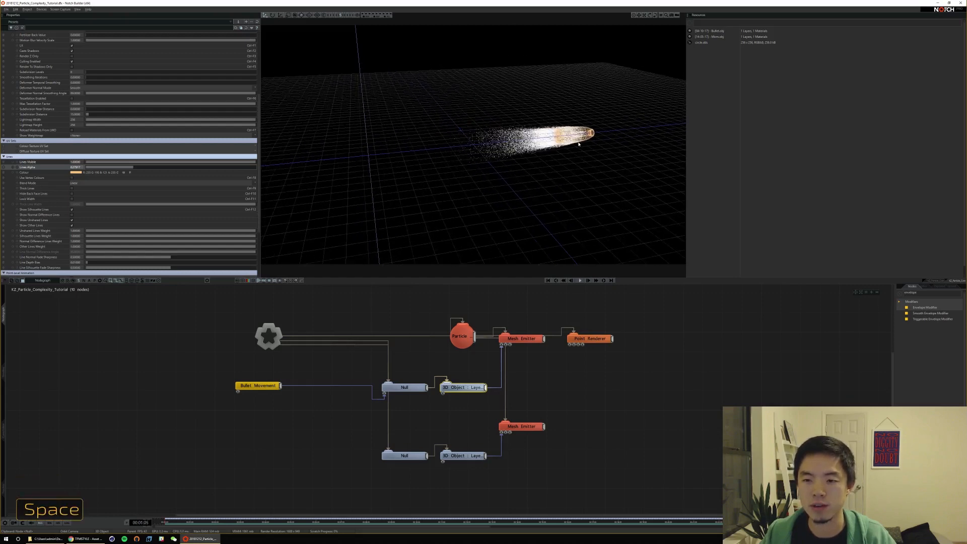
pyautogui.press('Home')
pyautogui.press('space')
pyautogui.press('space')
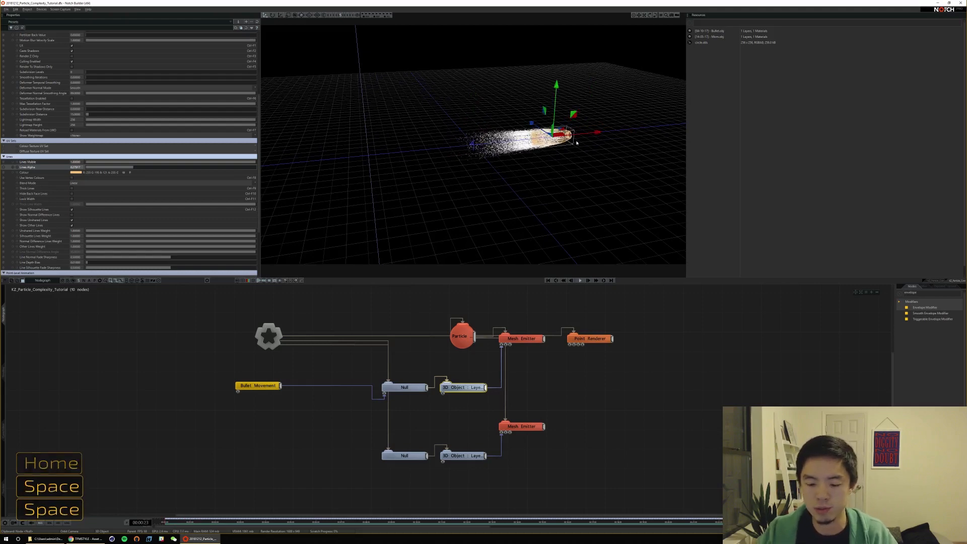
pyautogui.press('Home')
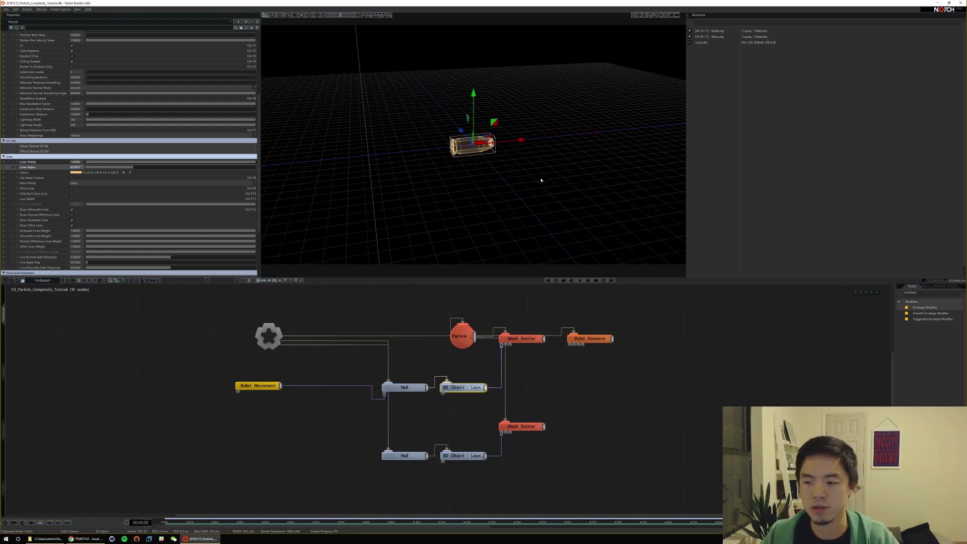
# Add a Continuous Modifier node to the nodegraph and place it just below the bullet's Null and 3D Object nodes
pyautogui.write('contin')
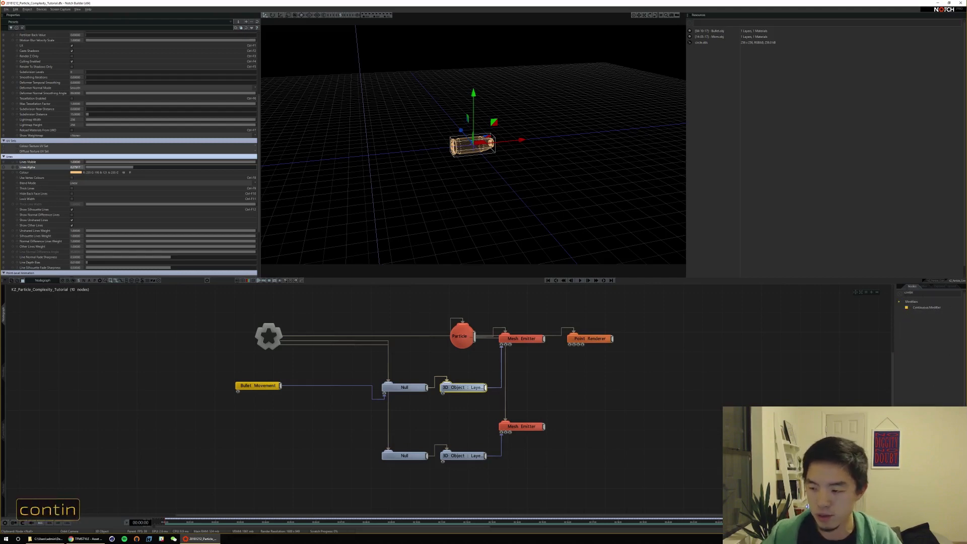
pyautogui.moveTo(926, 308); pyautogui.dragTo(510, 346)
pyautogui.moveTo(330, 413); pyautogui.dragTo(333, 414)
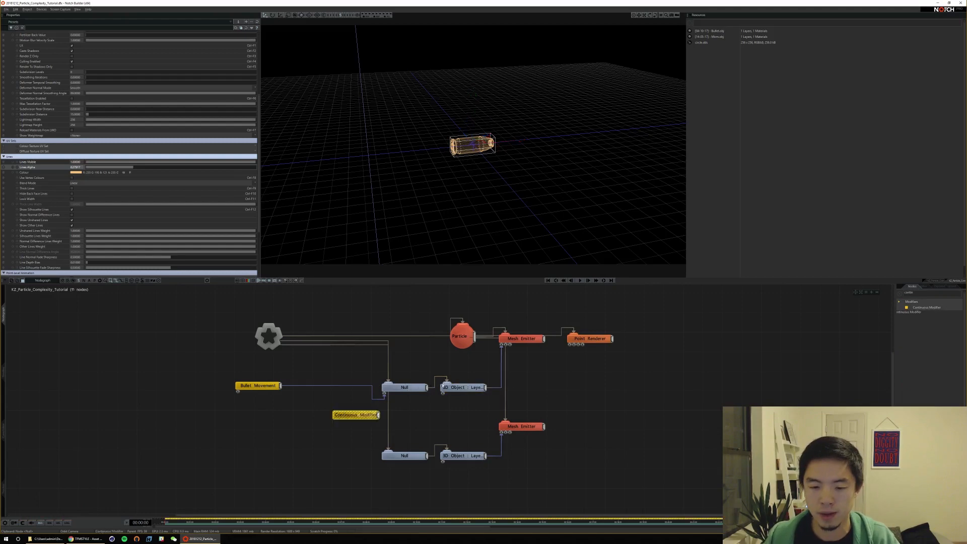
pyautogui.click(463, 388)
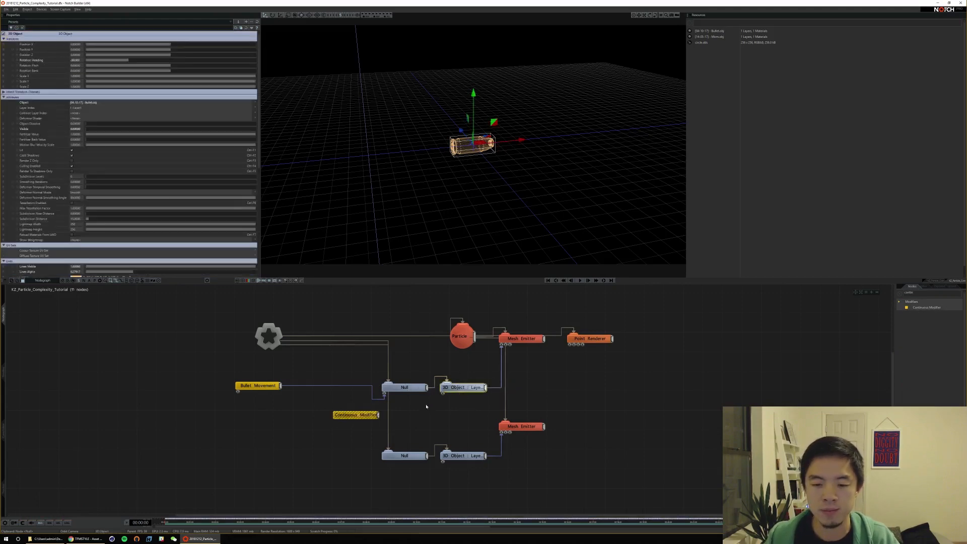
pyautogui.click(416, 389)
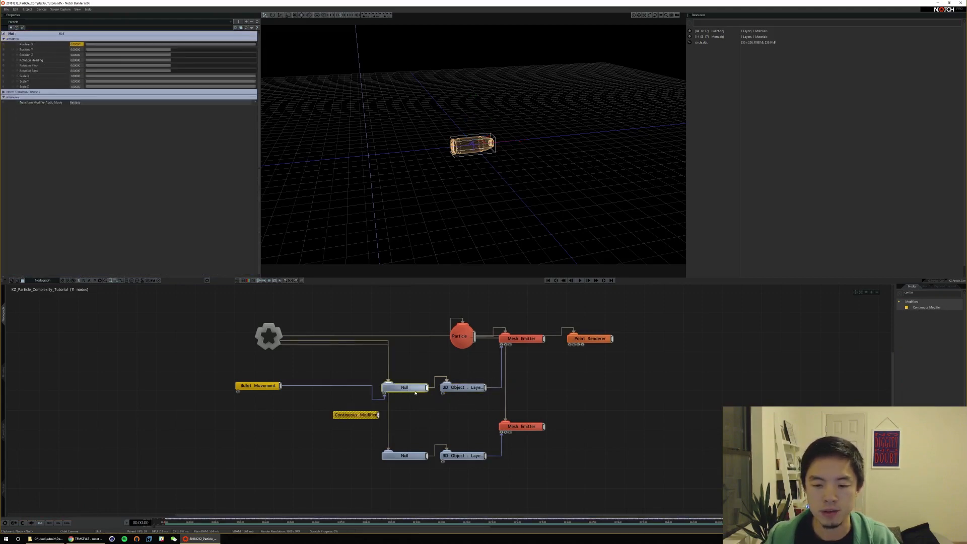
pyautogui.click(462, 386)
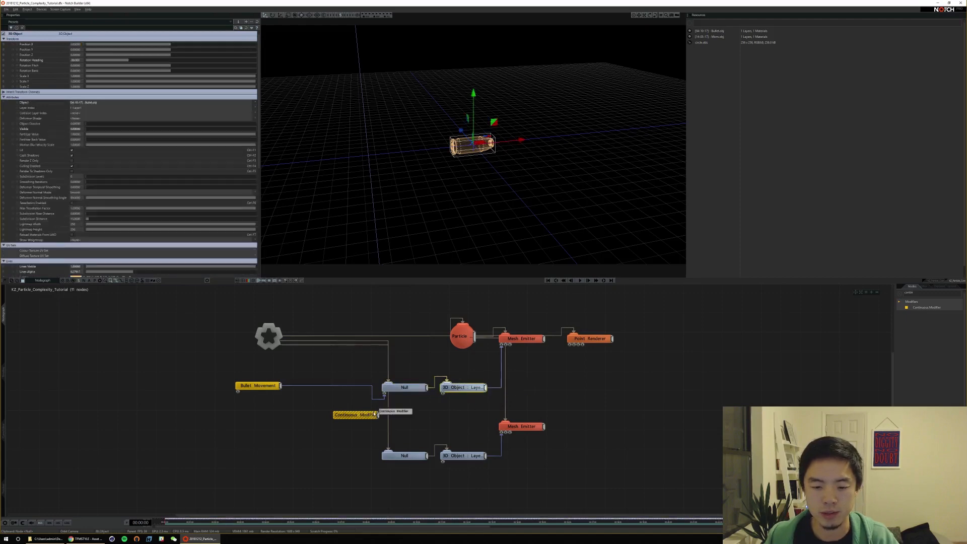
pyautogui.moveTo(375, 414); pyautogui.dragTo(463, 404)
pyautogui.click(463, 387)
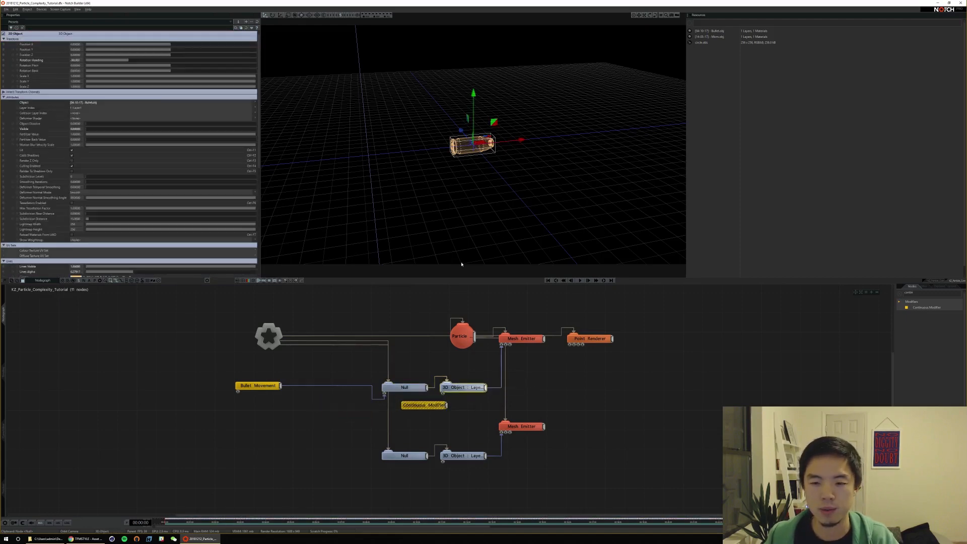
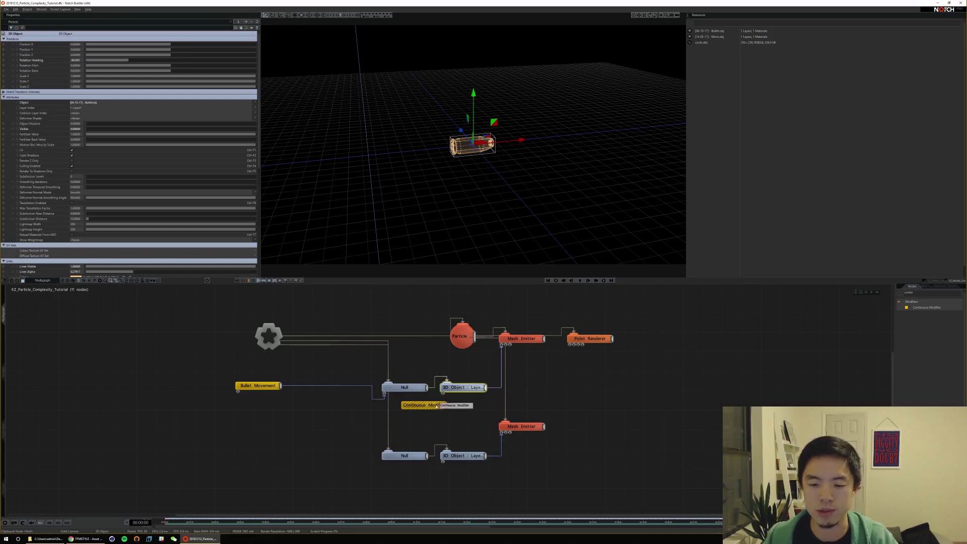
# Connect the Continuous Modifier to the bullet 3D Object's Rotation Bank and preview the bullet's spin
pyautogui.moveTo(435, 405); pyautogui.dragTo(117, 162)
pyautogui.click(451, 387)
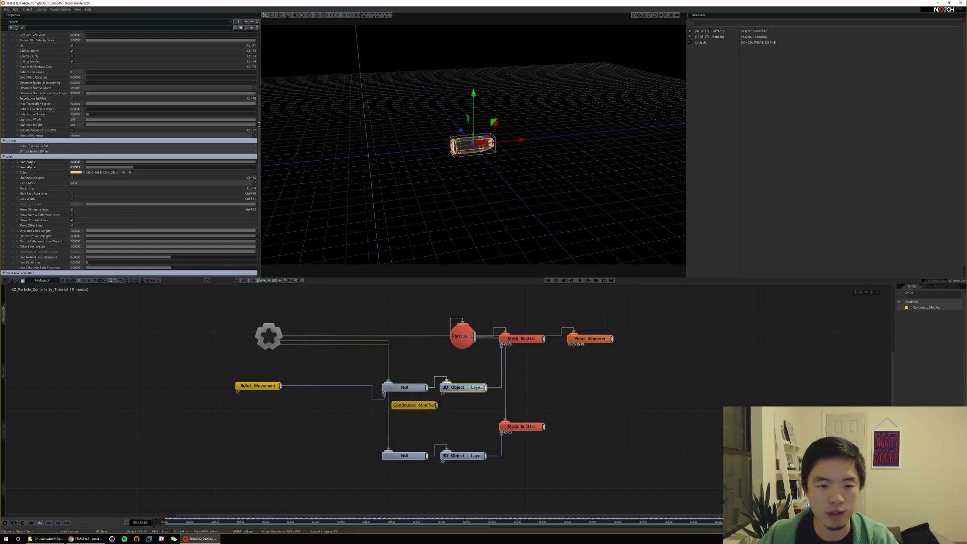
pyautogui.moveTo(259, 125); pyautogui.dragTo(254, 37)
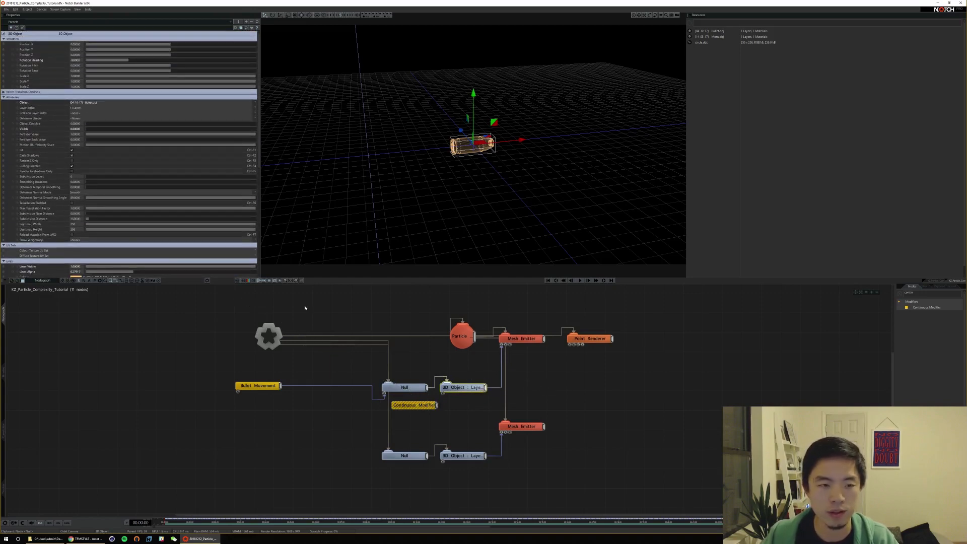
pyautogui.moveTo(169, 71); pyautogui.dragTo(231, 75)
pyautogui.hotkey('ctrl', 'z')
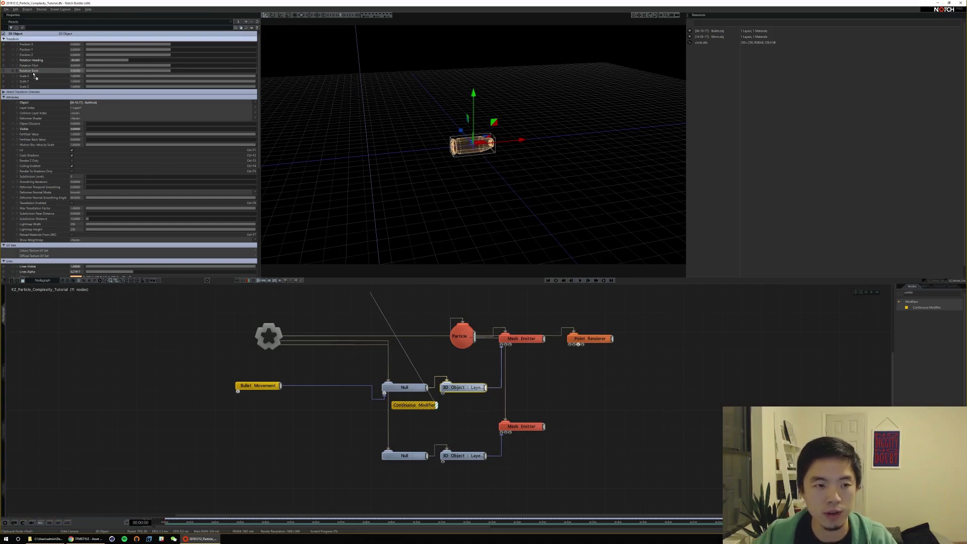
pyautogui.moveTo(33, 73); pyautogui.dragTo(28, 71)
pyautogui.click(410, 405)
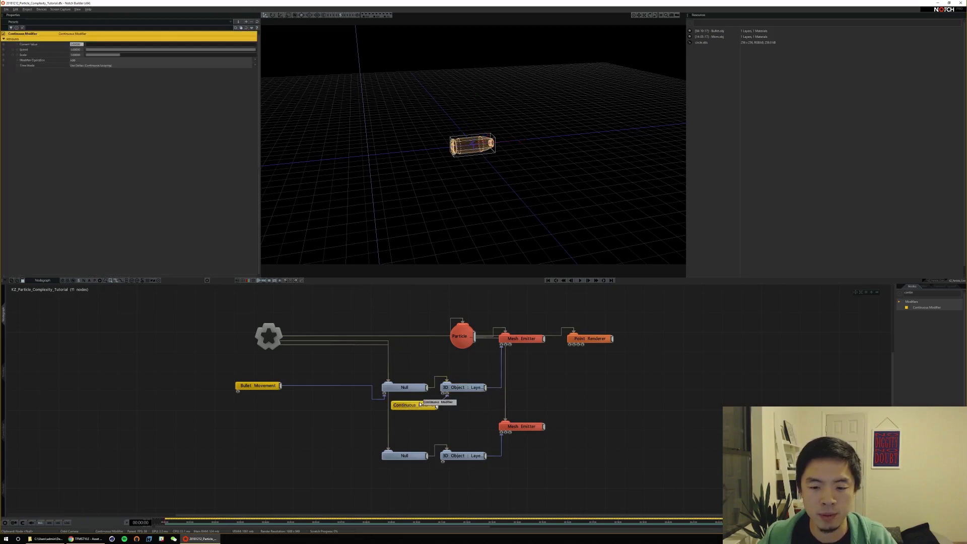
pyautogui.press('space')
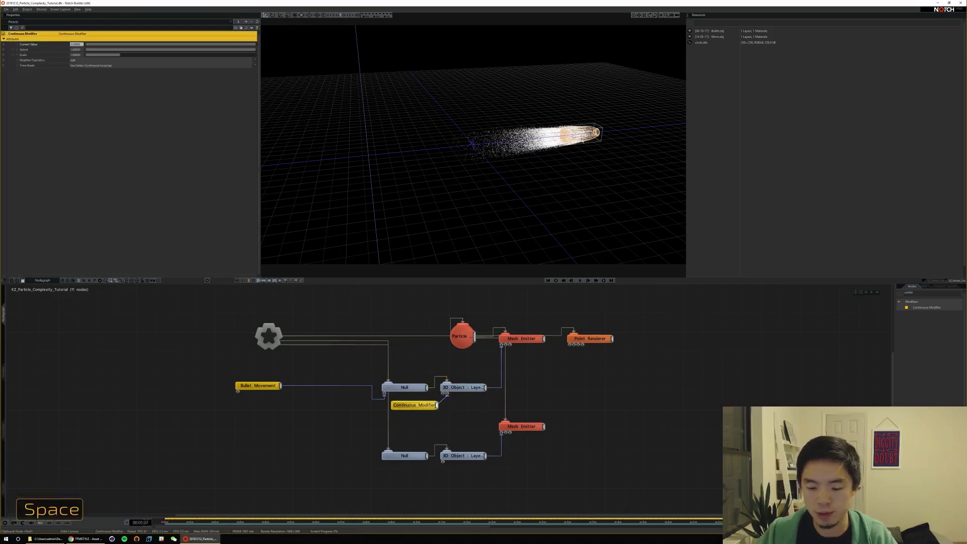
pyautogui.press('Home')
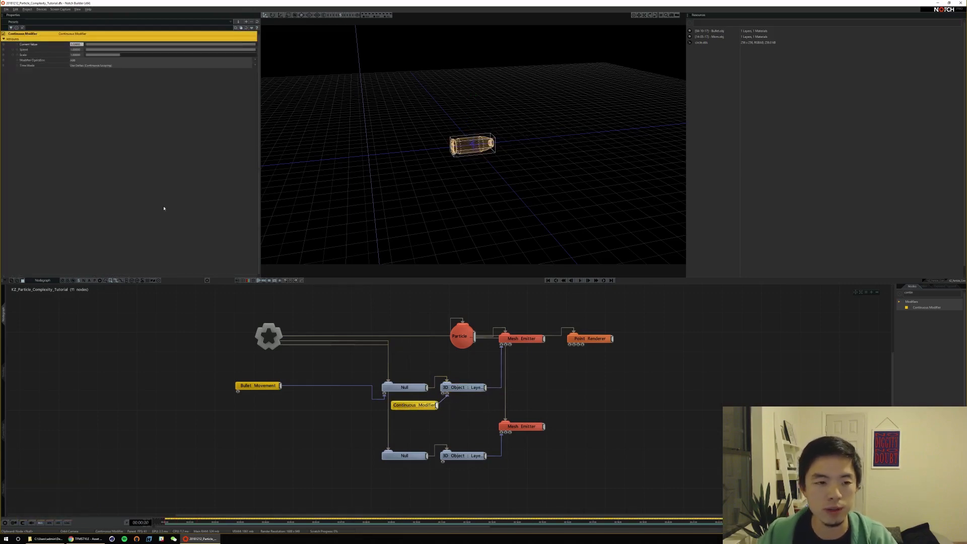
# Set the Continuous Modifier's Speed to 10 and replay the animation from the start
pyautogui.click(77, 50)
pyautogui.write('10')
pyautogui.press('Return')
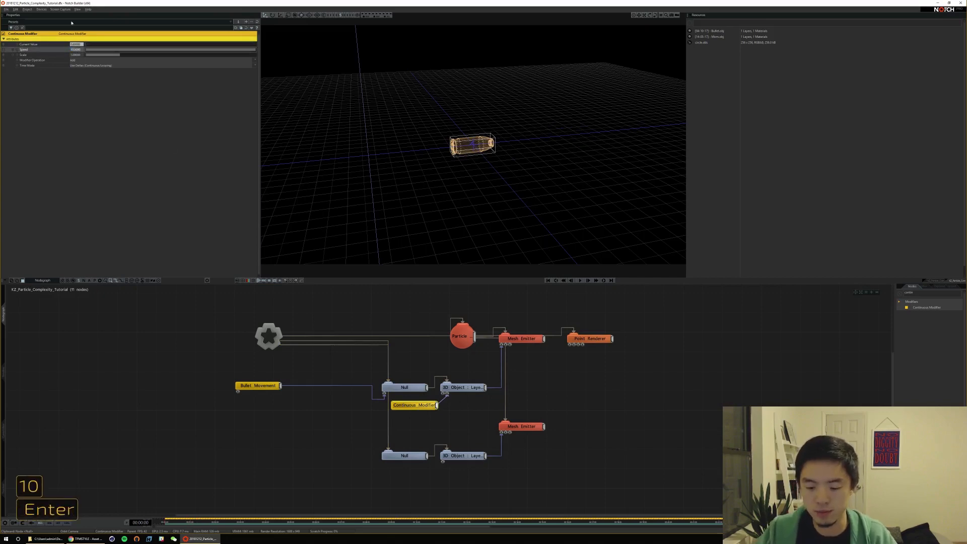
pyautogui.press('Home')
pyautogui.press('space')
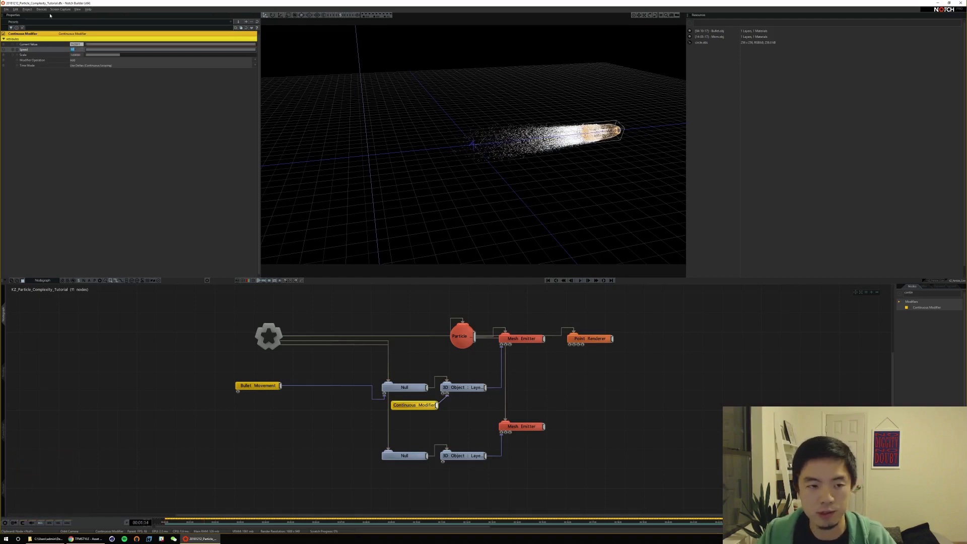
# Set the Continuous Modifier's Speed to 20 and replay the spinning bullet from the side and from nearer its front
pyautogui.write('20')
pyautogui.press('Return')
pyautogui.press('Home')
pyautogui.press('space')
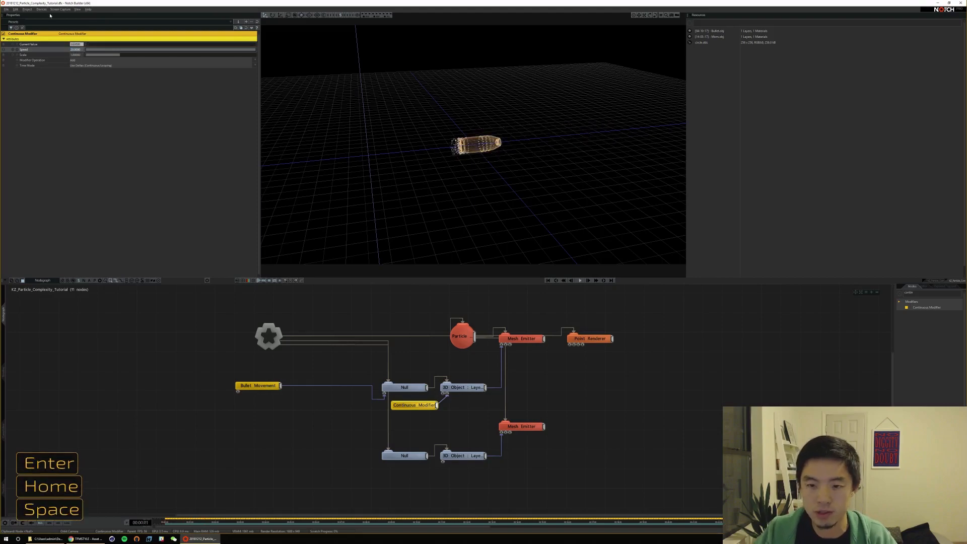
pyautogui.press('space')
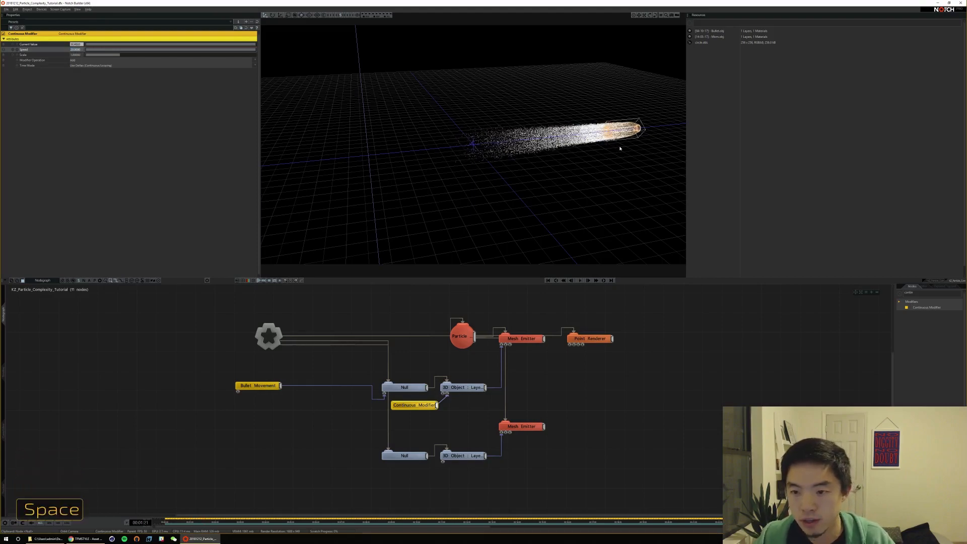
pyautogui.keyDown('alt'); pyautogui.moveTo(619, 148); pyautogui.dragTo(468, 114); pyautogui.keyUp('alt')
pyautogui.press('Home')
pyautogui.press('space')
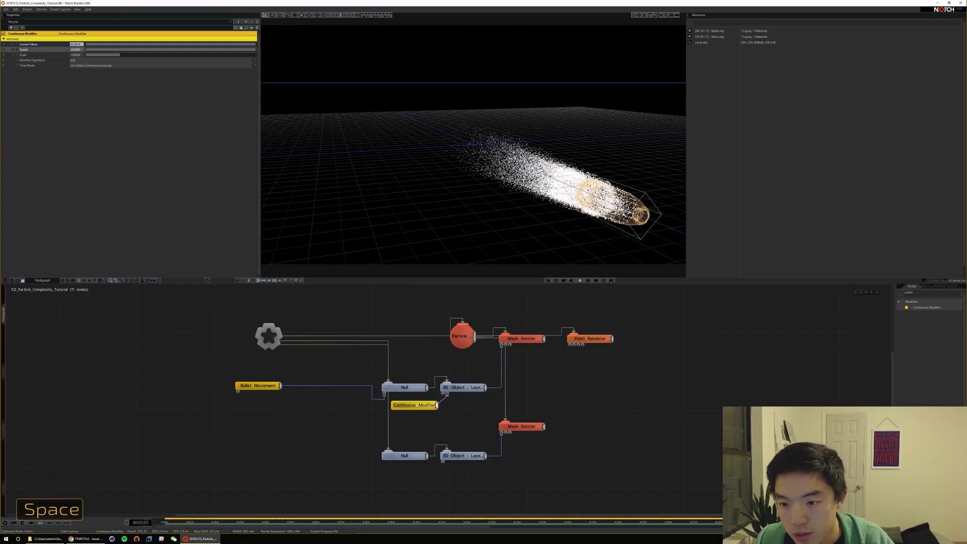
pyautogui.press('Home')
pyautogui.press('space')
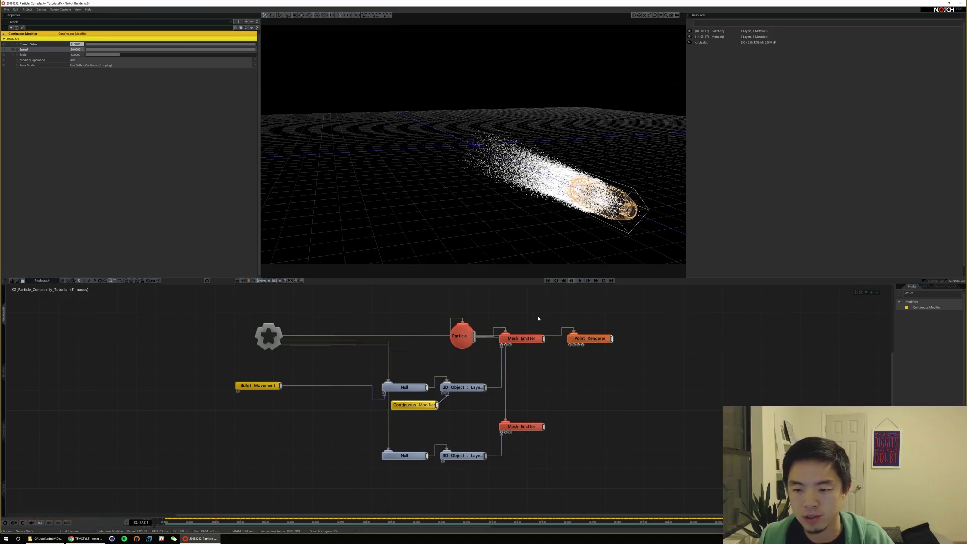
pyautogui.press('Home')
# Raise the bullet Mesh Emitter's Parent Transform Weight to about 0.53 and replay the animation to check the trail
pyautogui.click(524, 338)
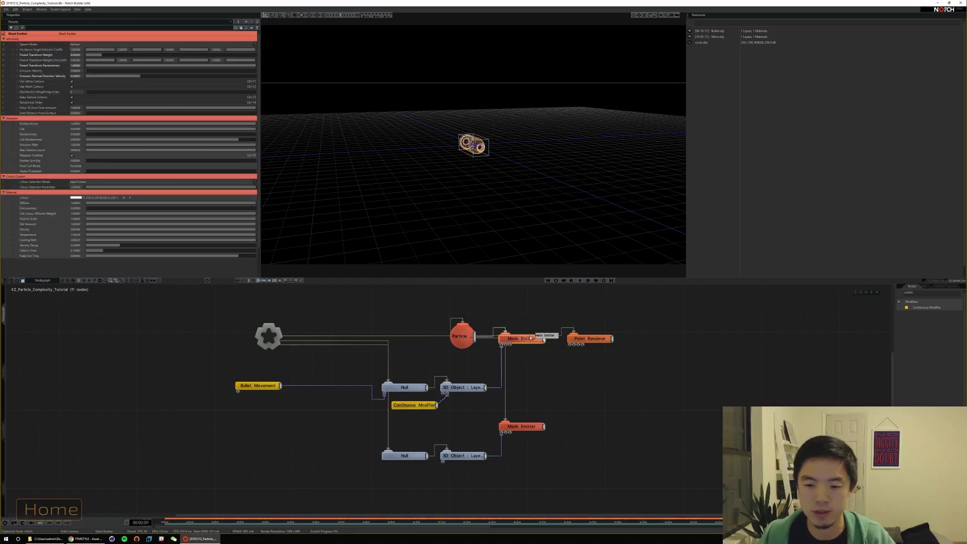
pyautogui.moveTo(104, 57); pyautogui.dragTo(146, 55)
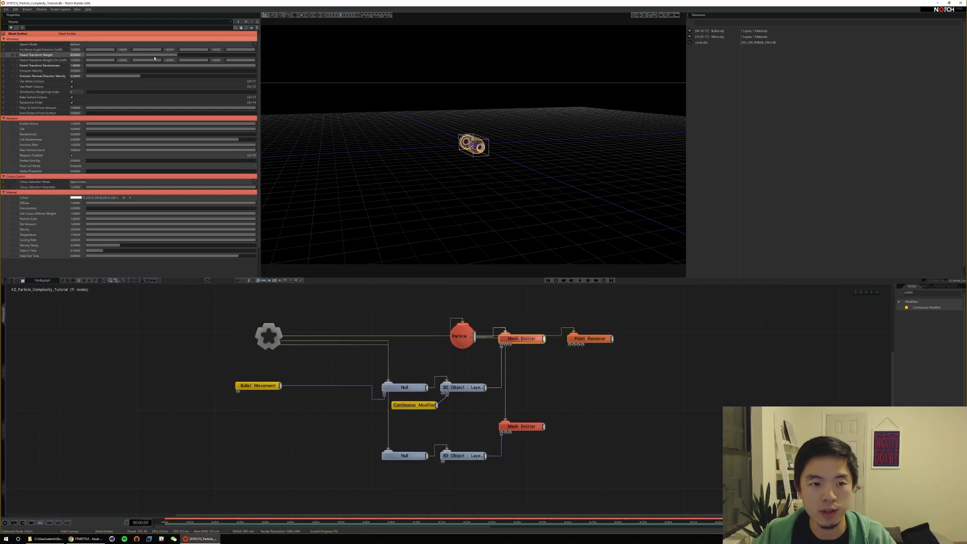
pyautogui.press('space')
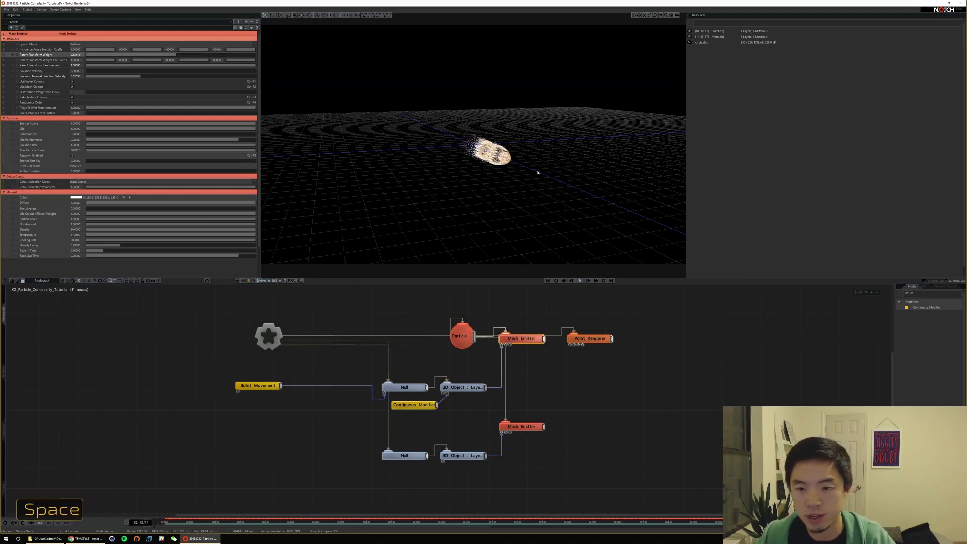
pyautogui.press('space')
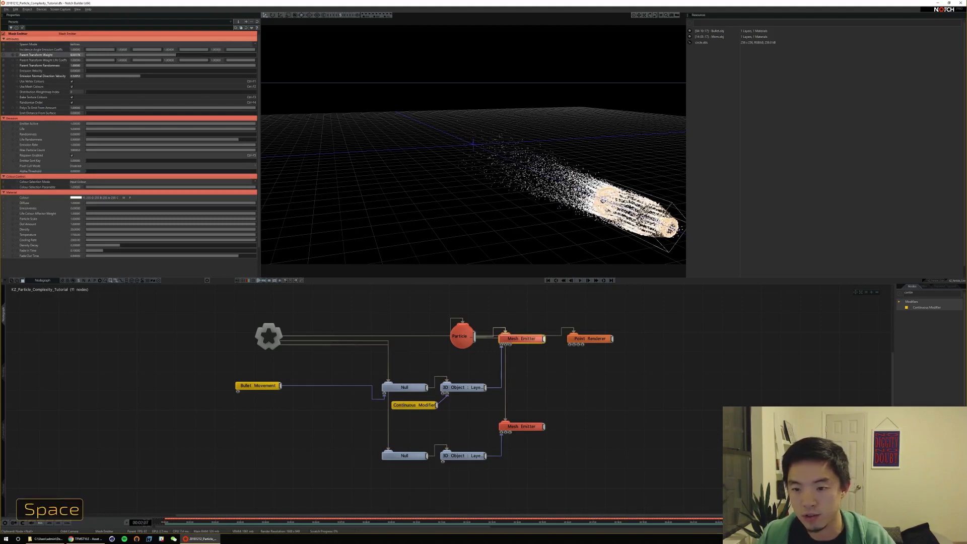
pyautogui.press('Home')
pyautogui.press('space')
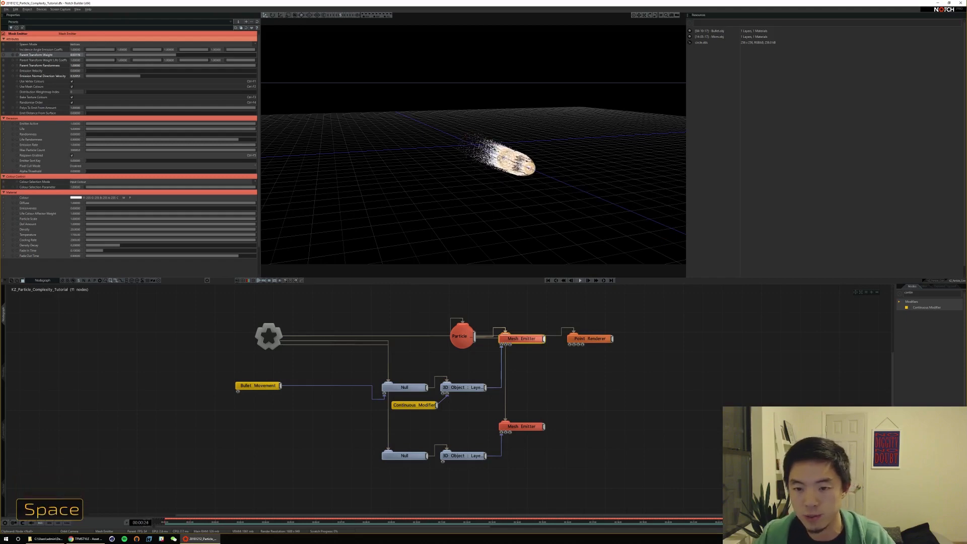
pyautogui.press('space')
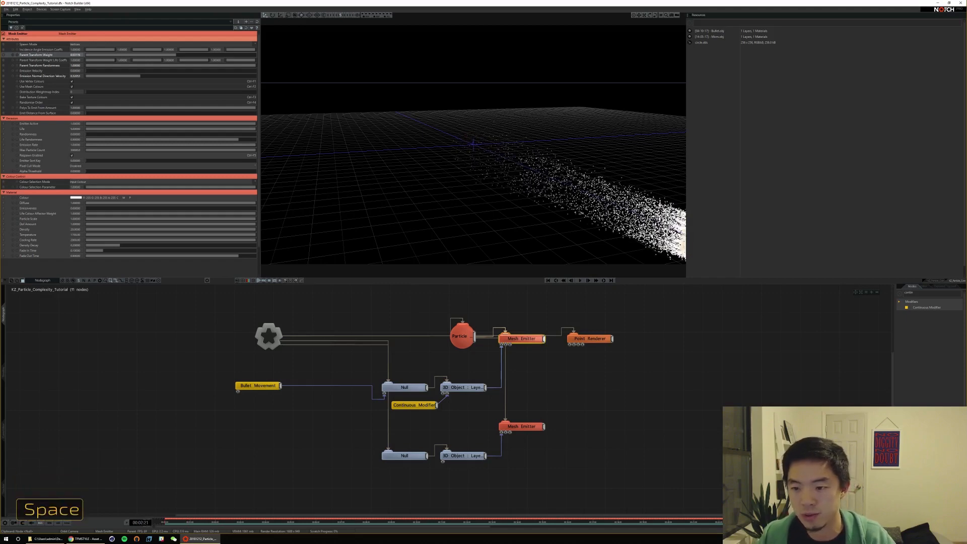
pyautogui.press('Home')
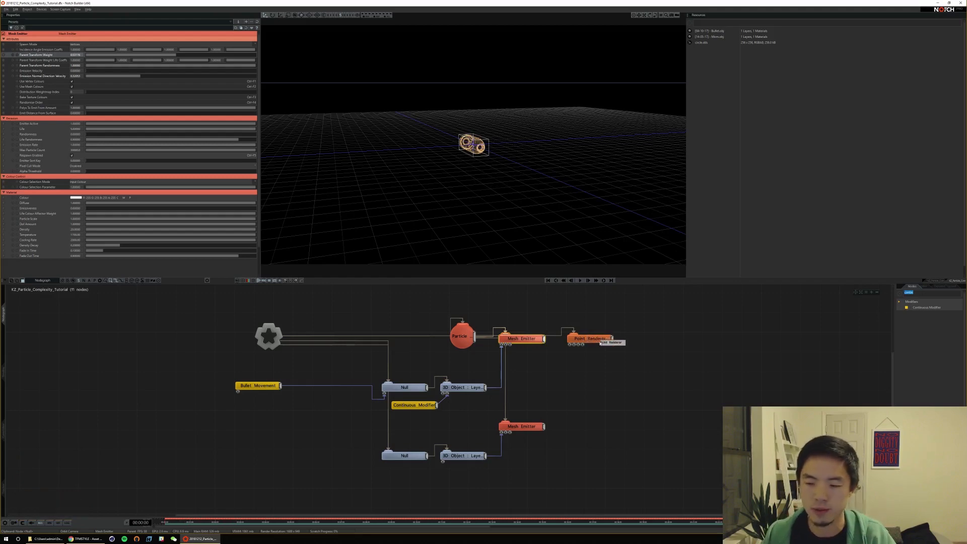
# Add a Trail Renderer node linked below the Point Renderer and preview the bullet's trails from another angle
pyautogui.write('trail remn')
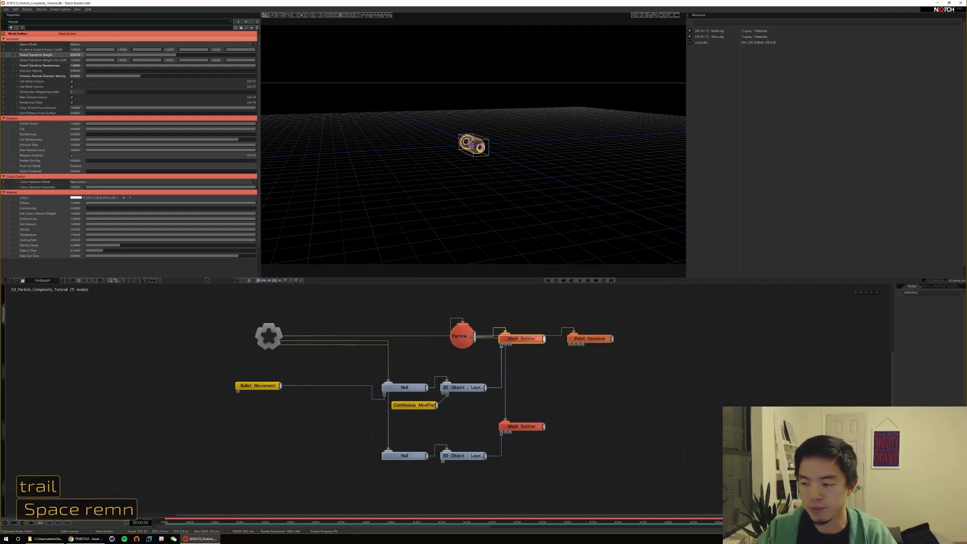
pyautogui.press('BackSpace')
pyautogui.press('BackSpace')
pyautogui.write('ndf')
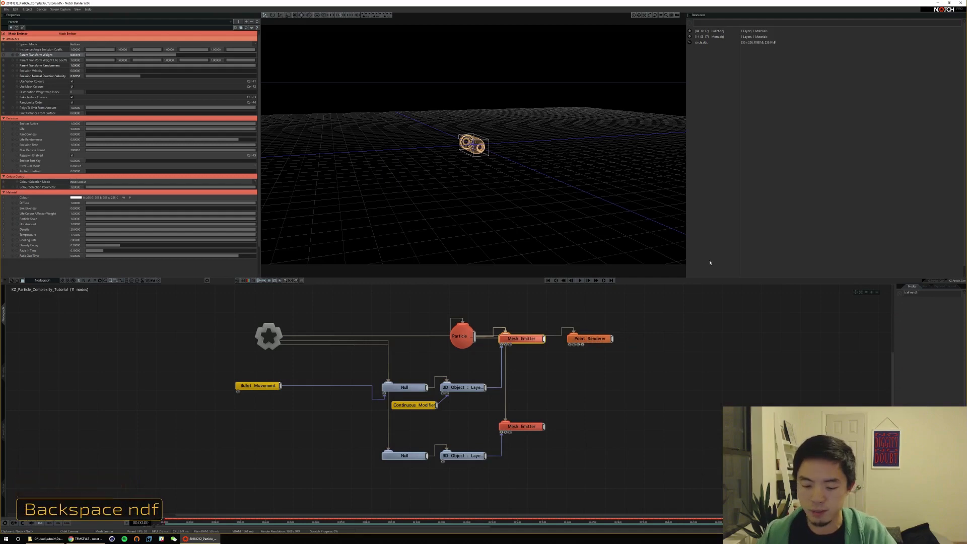
pyautogui.press('BackSpace')
pyautogui.press('Return')
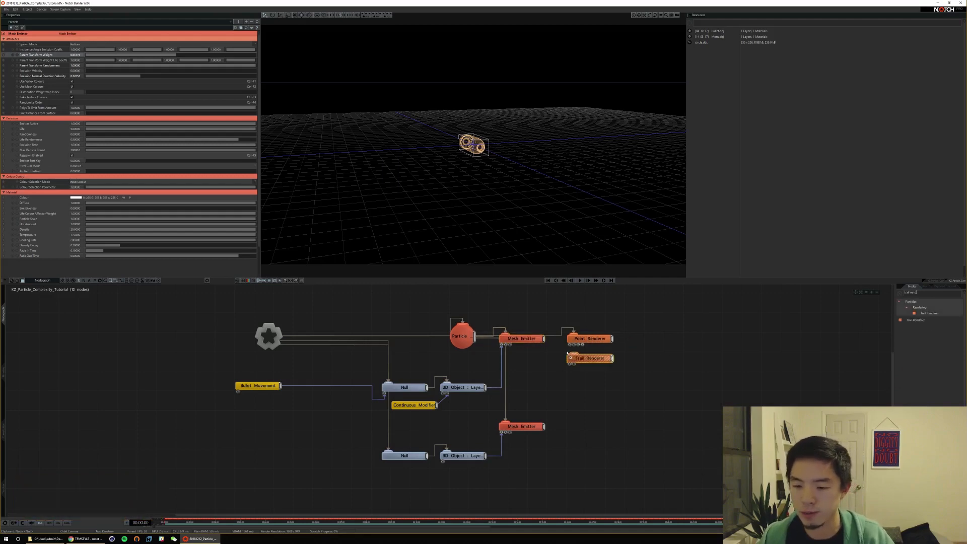
pyautogui.moveTo(584, 358); pyautogui.dragTo(586, 359)
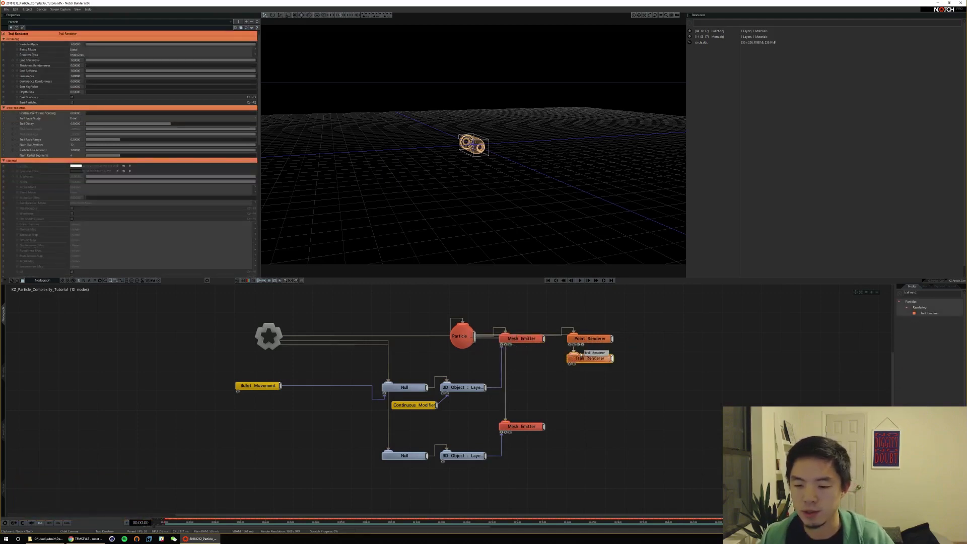
pyautogui.press('space')
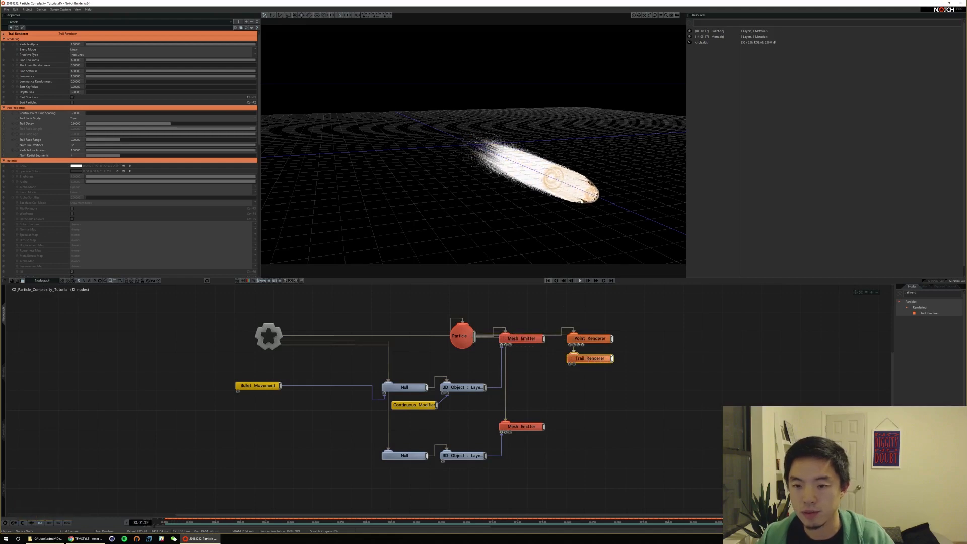
pyautogui.keyDown('alt'); pyautogui.moveTo(521, 181); pyautogui.dragTo(550, 201); pyautogui.keyUp('alt')
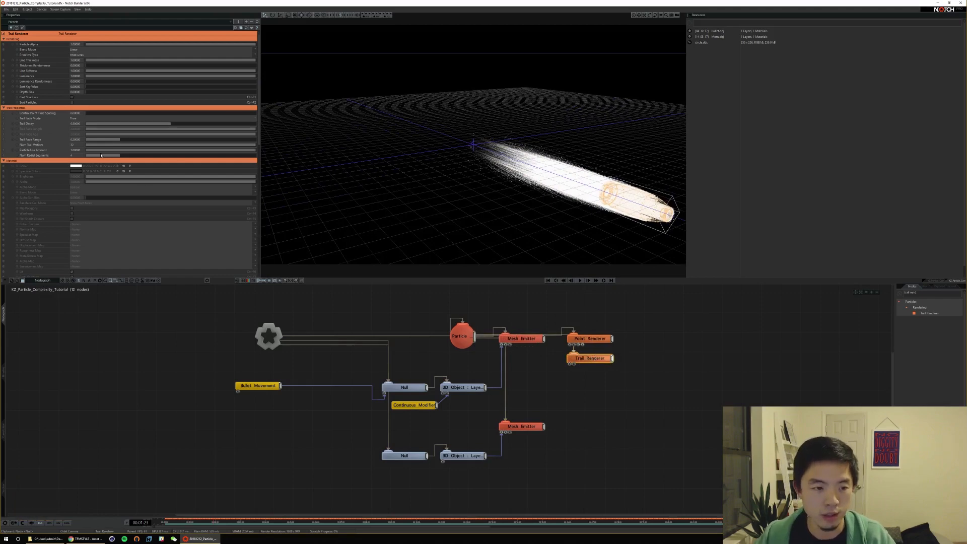
# Lower the Trail Renderer's Particle Use Amount to roughly a quarter and replay the animation from the start
pyautogui.moveTo(172, 153); pyautogui.dragTo(136, 151)
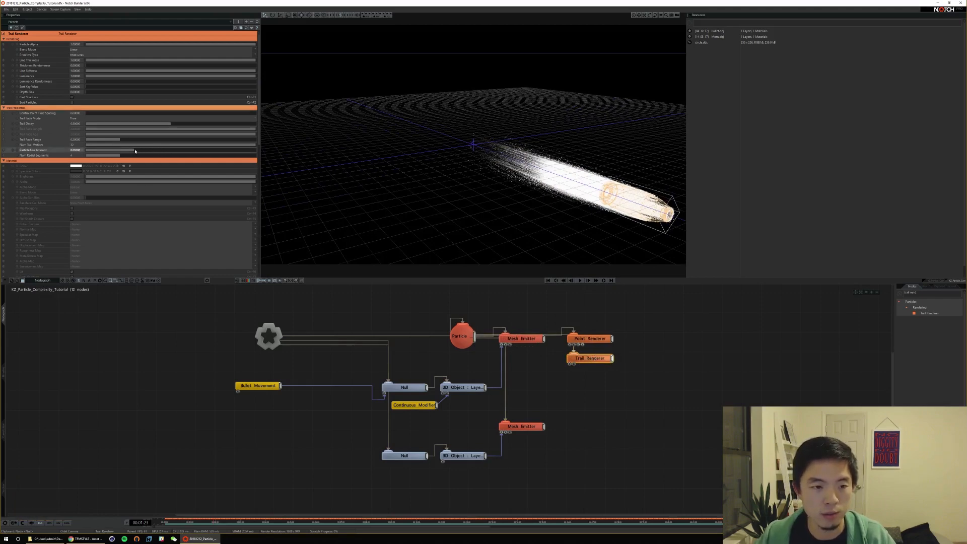
pyautogui.press('Home')
pyautogui.press('space')
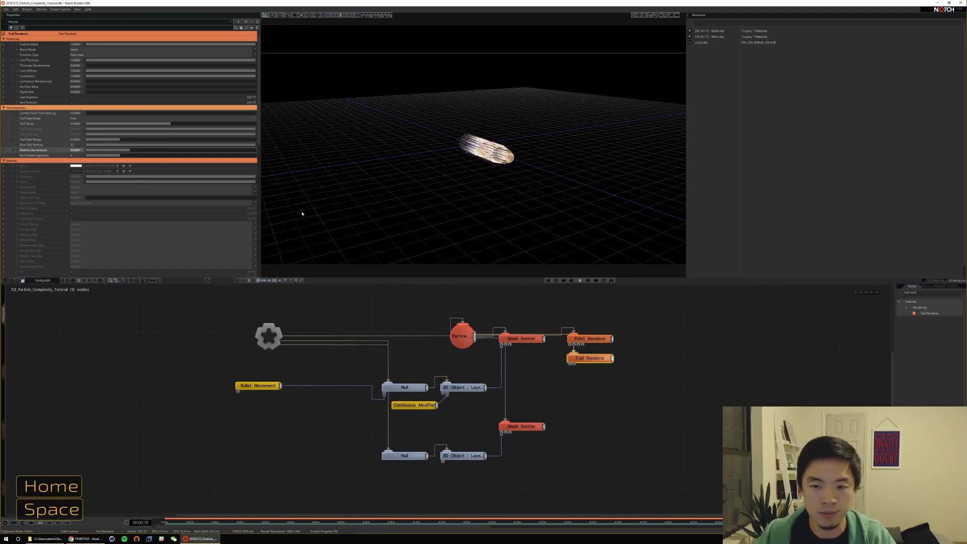
pyautogui.press('space')
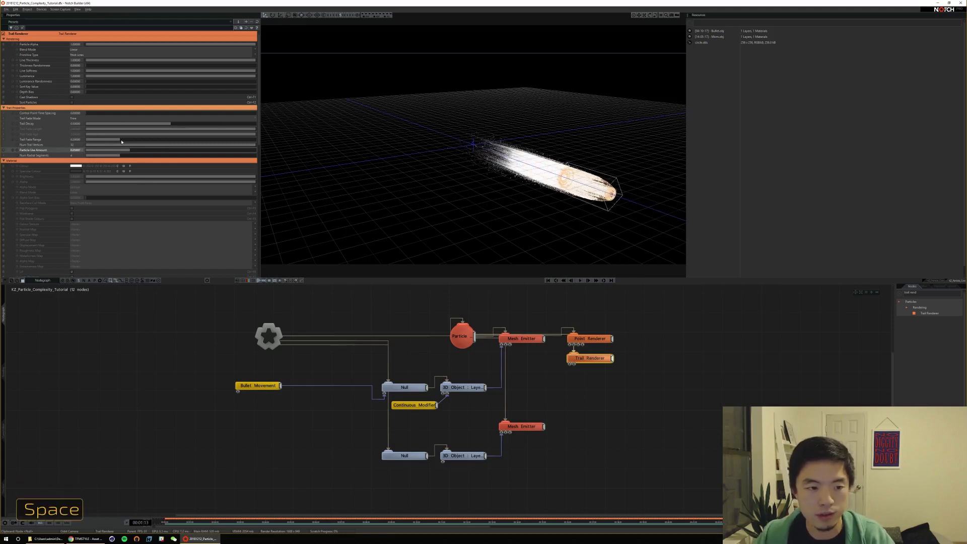
# Switch the Trail Fade Mode to Age, reduce the Trail Fade Age and Trail Fade Range, and replay the animation
pyautogui.click(120, 118)
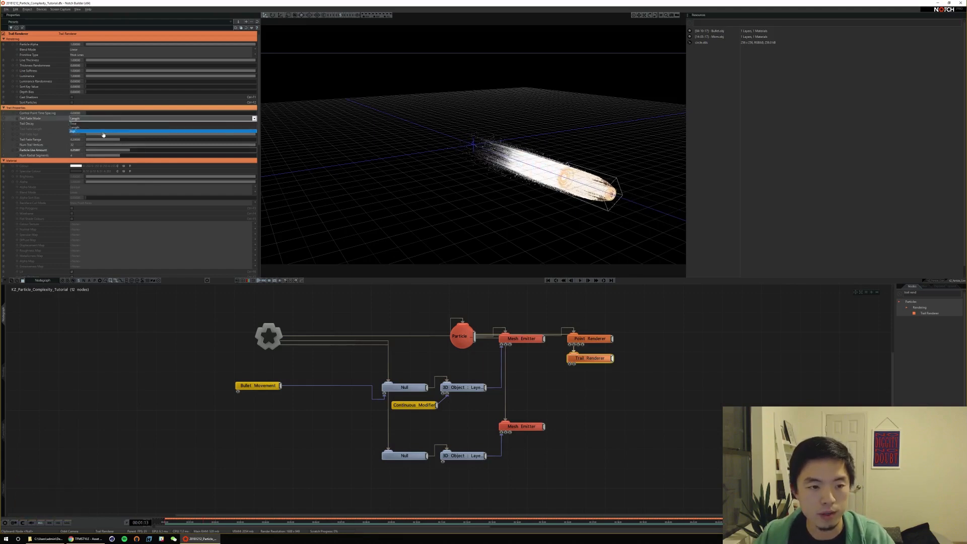
pyautogui.click(107, 134)
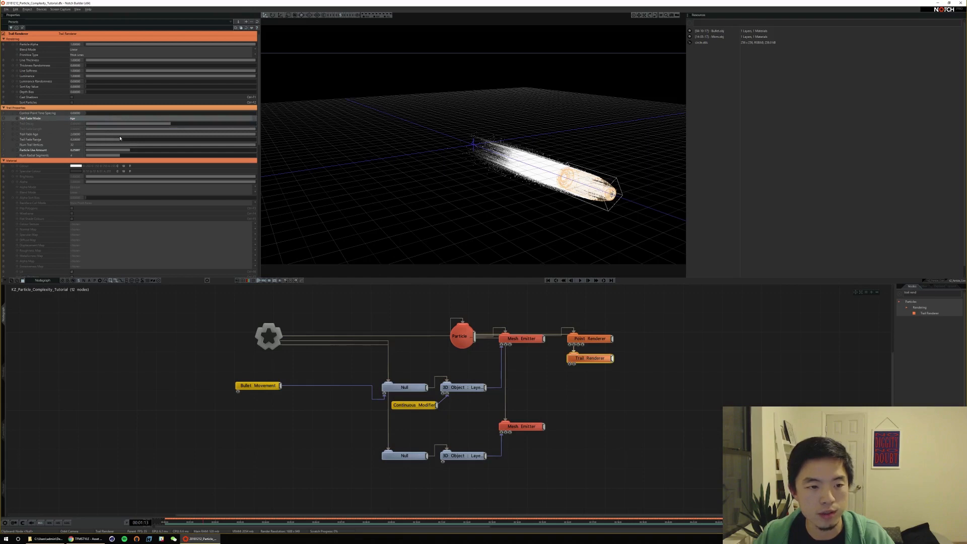
pyautogui.moveTo(144, 137); pyautogui.dragTo(104, 142)
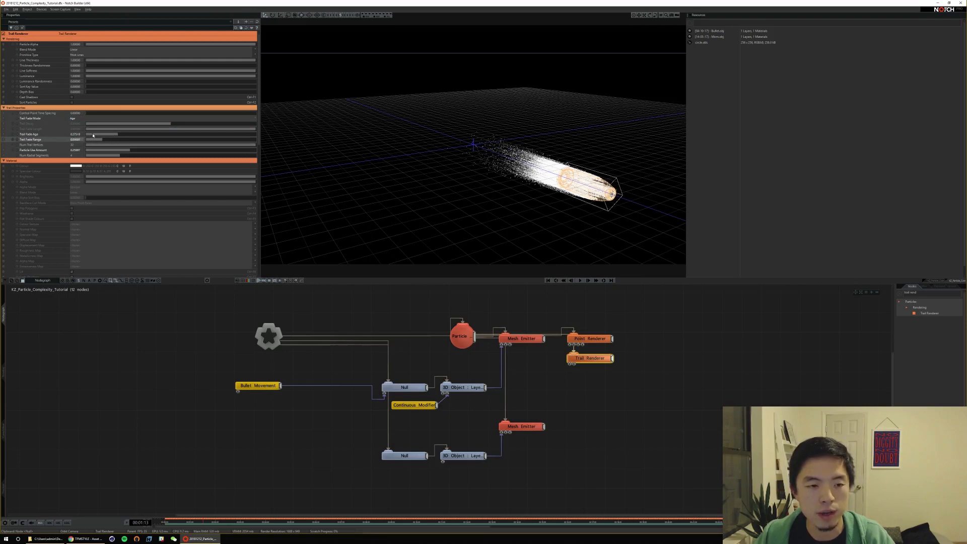
pyautogui.press('Home')
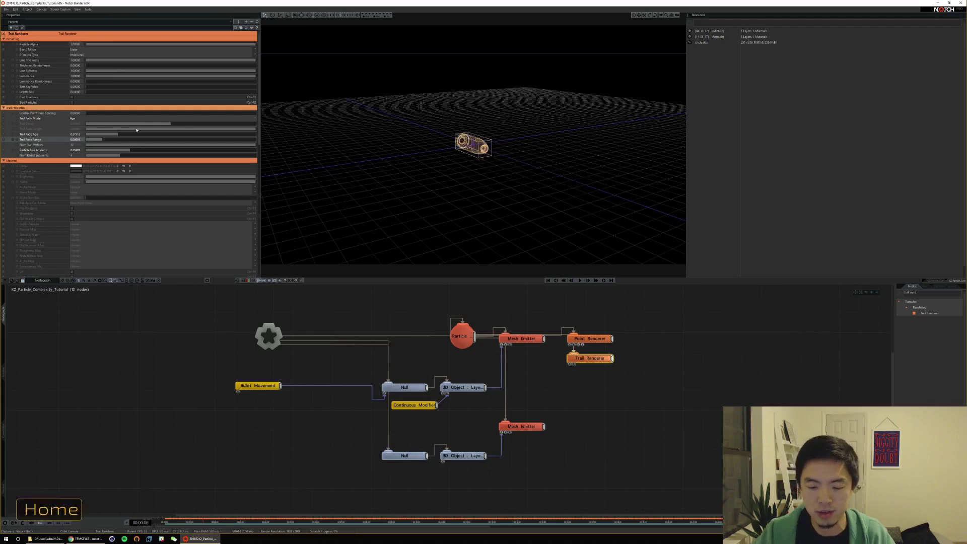
pyautogui.press('space')
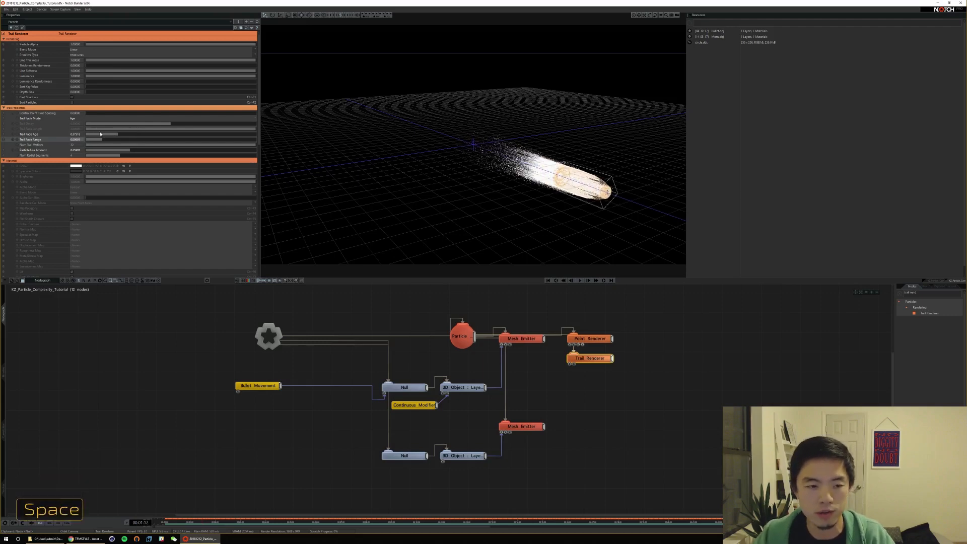
# Shorten the Trail Fade Range and Trail Fade Age further and replay the bullet's trails from a lower viewing angle
pyautogui.click(92, 140)
pyautogui.moveTo(102, 134); pyautogui.dragTo(98, 135)
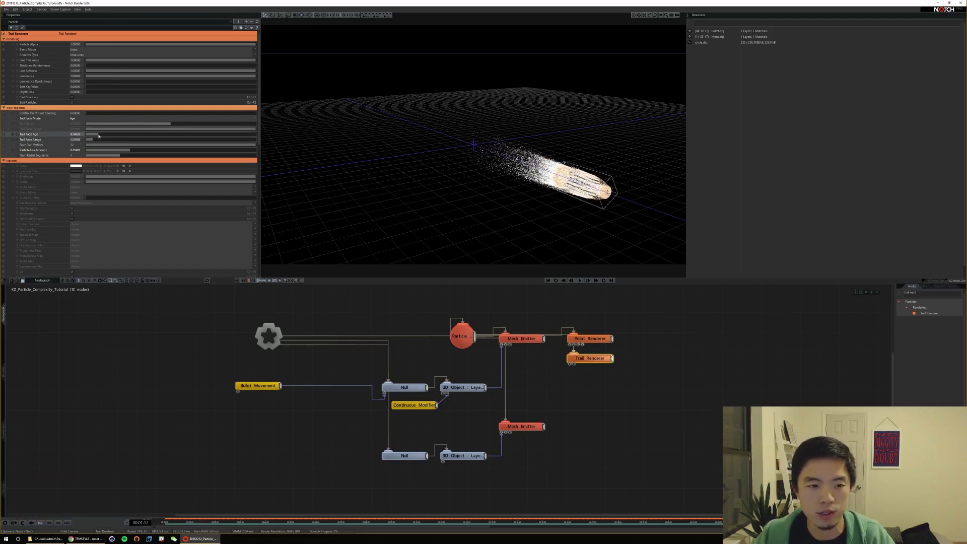
pyautogui.click(97, 134)
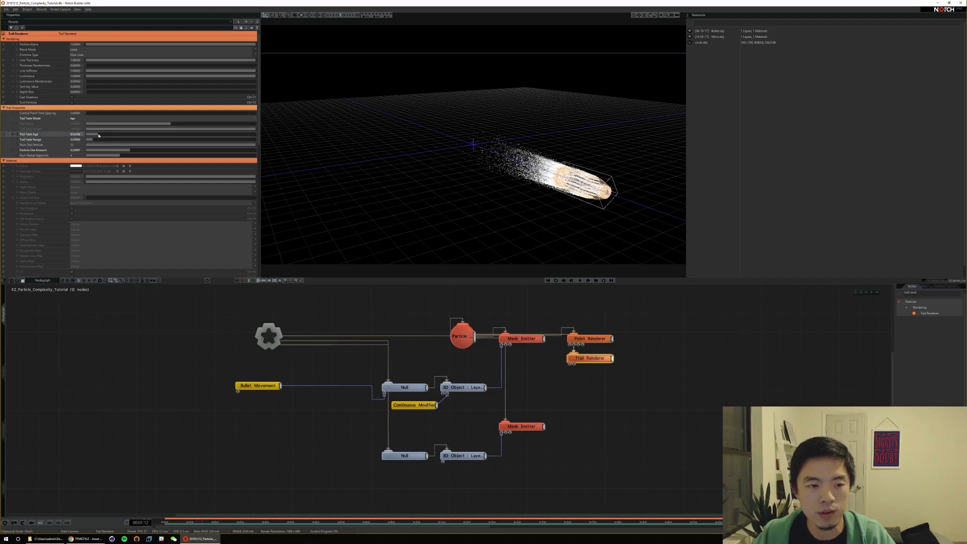
pyautogui.press('Home')
pyautogui.press('space')
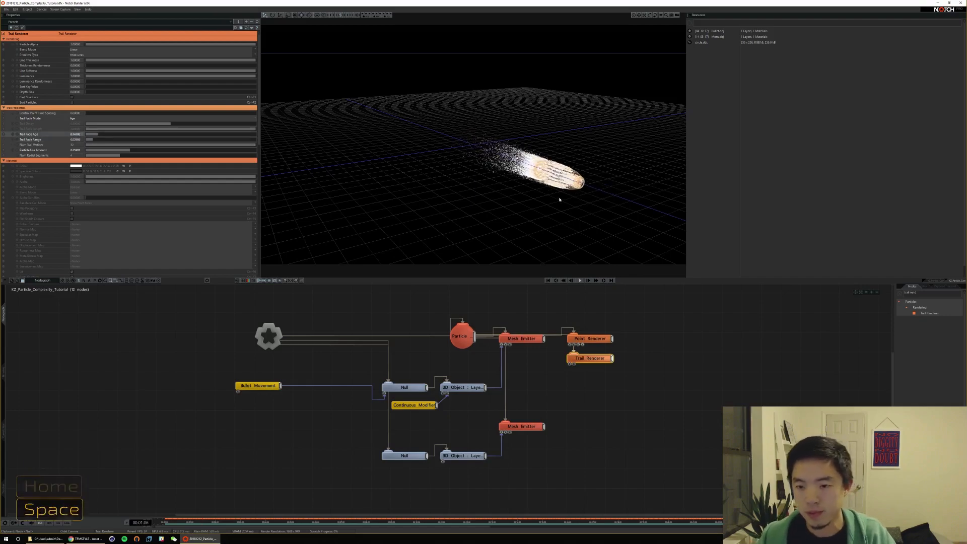
pyautogui.keyDown('alt'); pyautogui.moveTo(559, 194); pyautogui.dragTo(563, 158); pyautogui.keyUp('alt')
pyautogui.press('space')
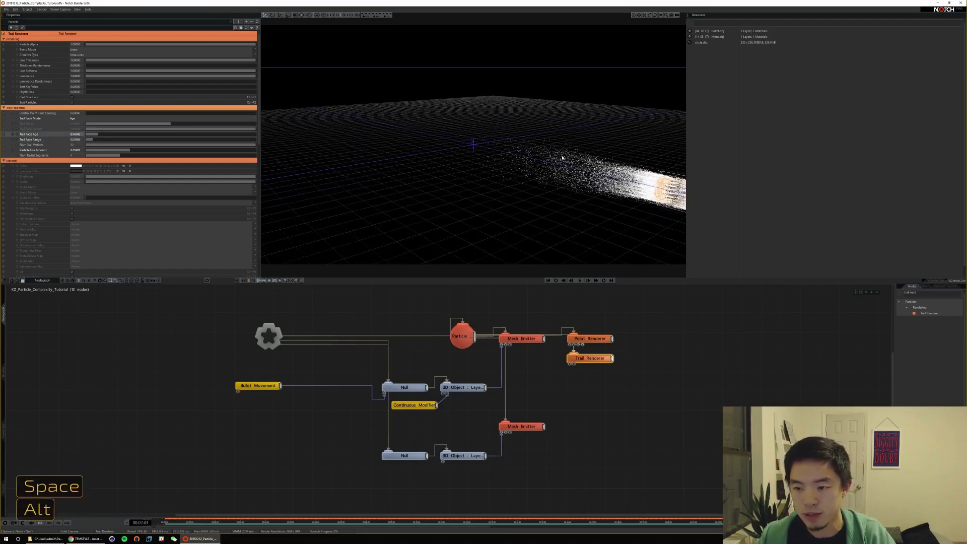
pyautogui.press('Home')
pyautogui.press('space')
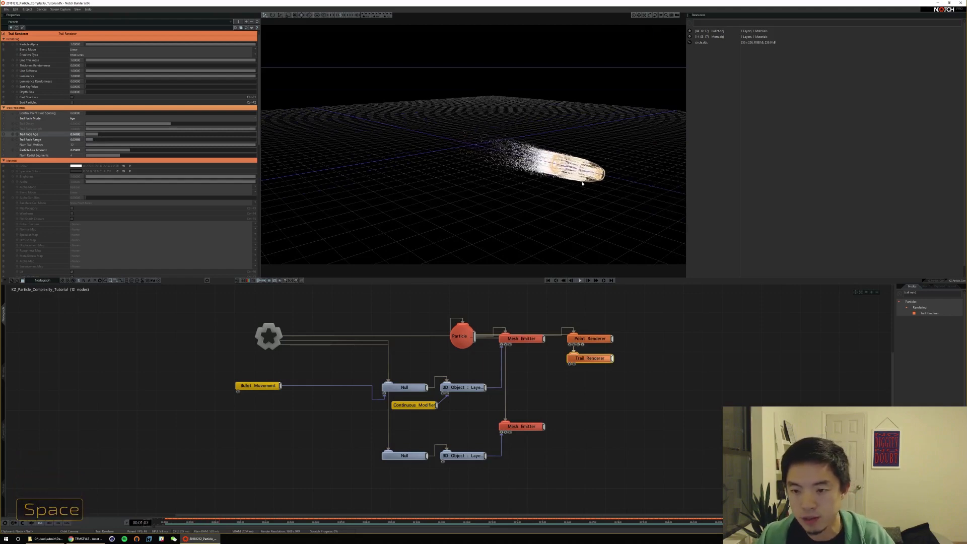
# Set the Continuous Modifier's Speed to 40 and replay the spinning bullet from the side and from above
pyautogui.click(409, 406)
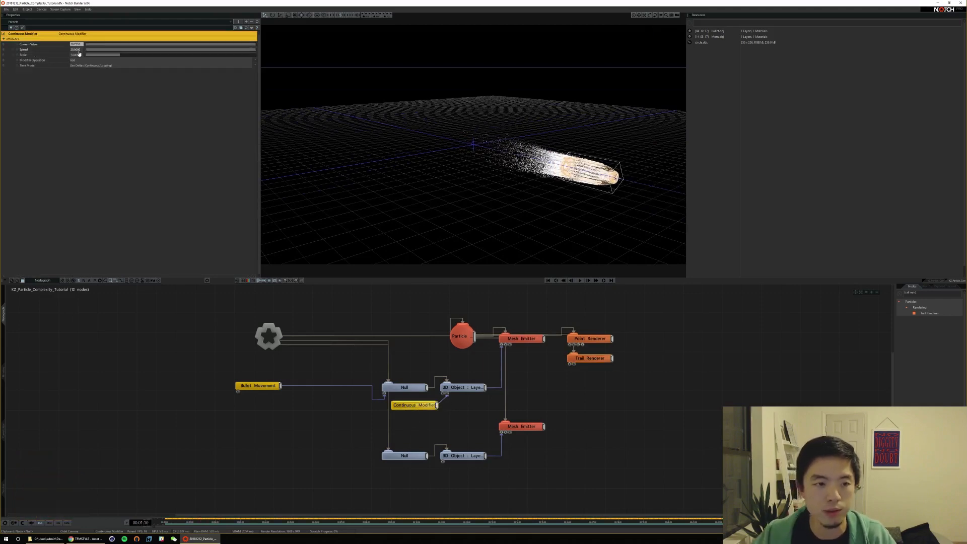
pyautogui.write('40')
pyautogui.press('Return')
pyautogui.press('Home')
pyautogui.press('space')
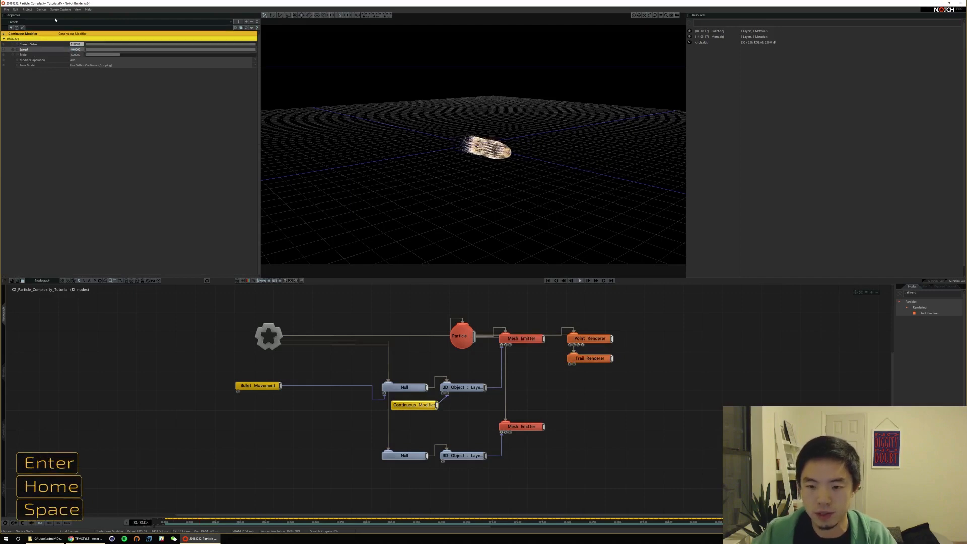
pyautogui.keyDown('alt'); pyautogui.moveTo(555, 180); pyautogui.dragTo(634, 171); pyautogui.keyUp('alt')
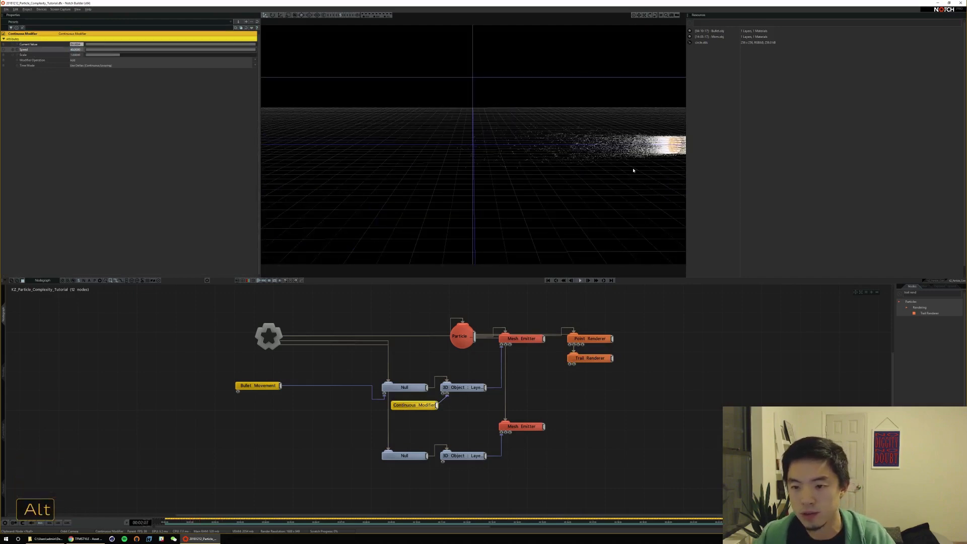
pyautogui.press('space')
pyautogui.press('Home')
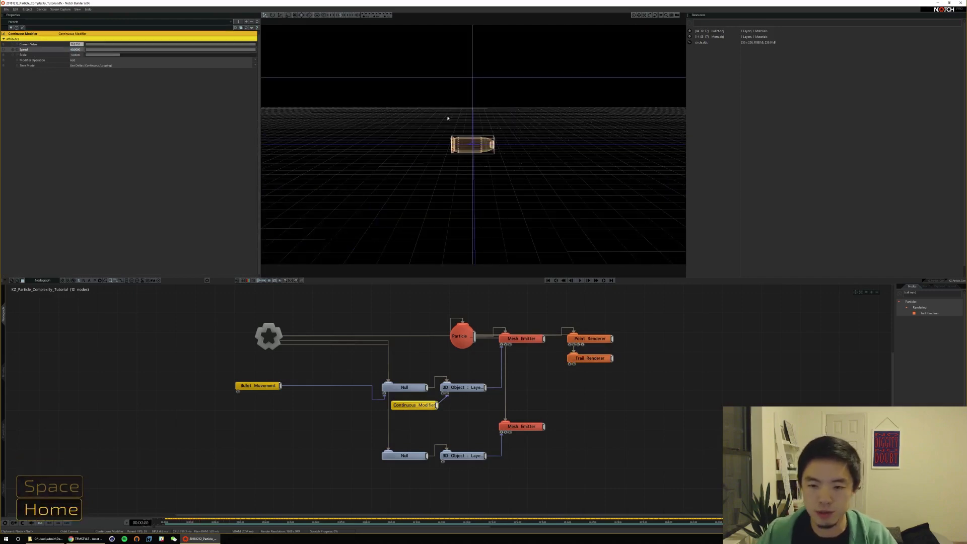
pyautogui.keyDown('alt'); pyautogui.moveTo(527, 153); pyautogui.dragTo(490, 152); pyautogui.keyUp('alt')
pyautogui.press('space')
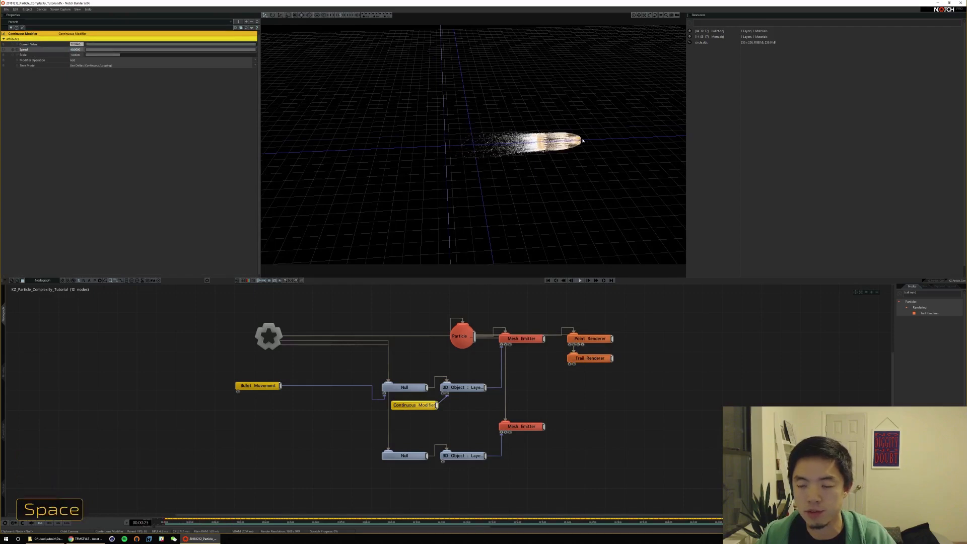
pyautogui.press('Home')
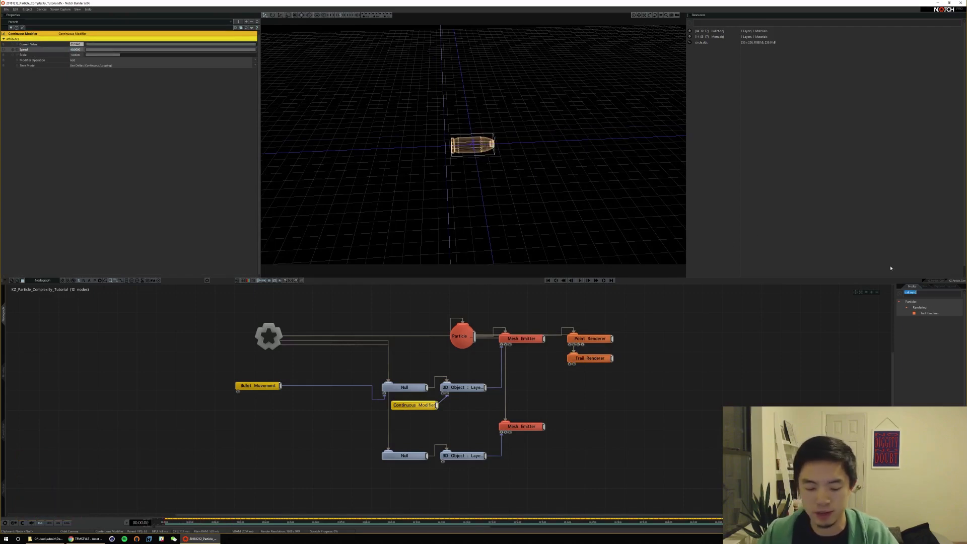
# Add a Camera node and a new Null node, with the Camera linked below the Null
pyautogui.write('camera')
pyautogui.moveTo(924, 310); pyautogui.dragTo(316, 433)
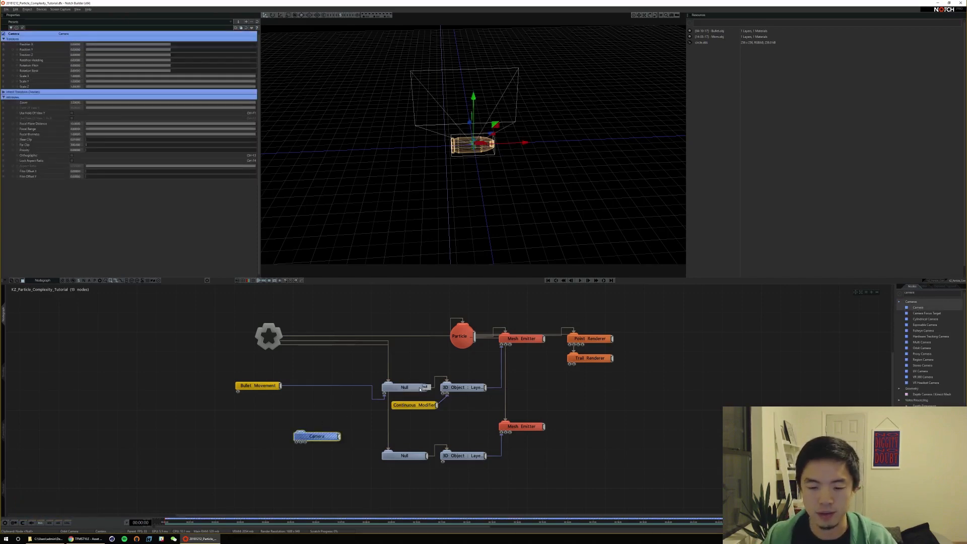
pyautogui.click(418, 389)
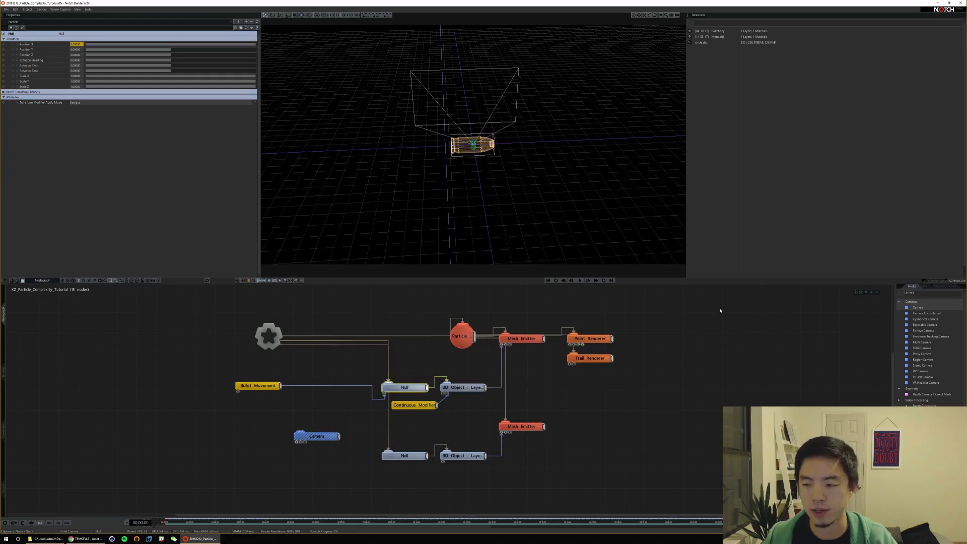
pyautogui.write('null')
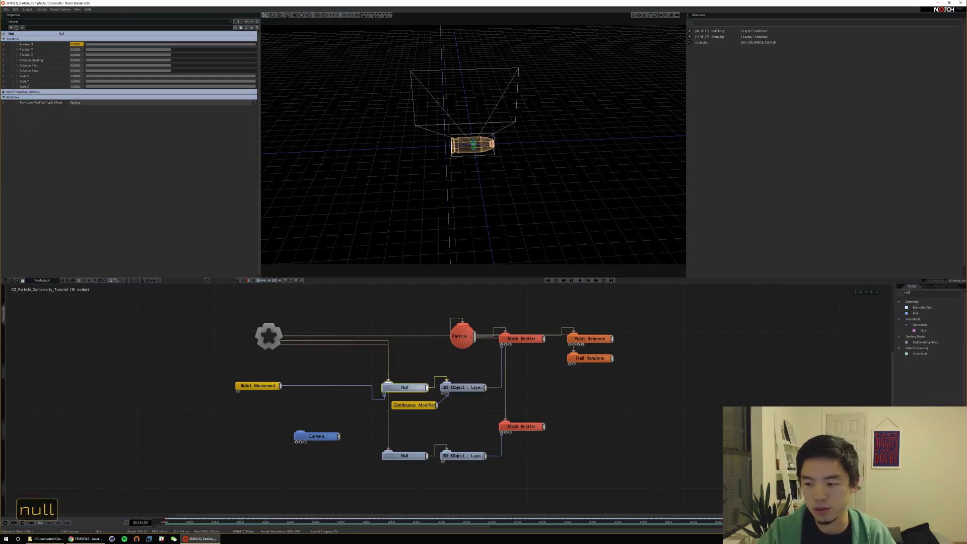
pyautogui.moveTo(916, 315); pyautogui.dragTo(483, 363)
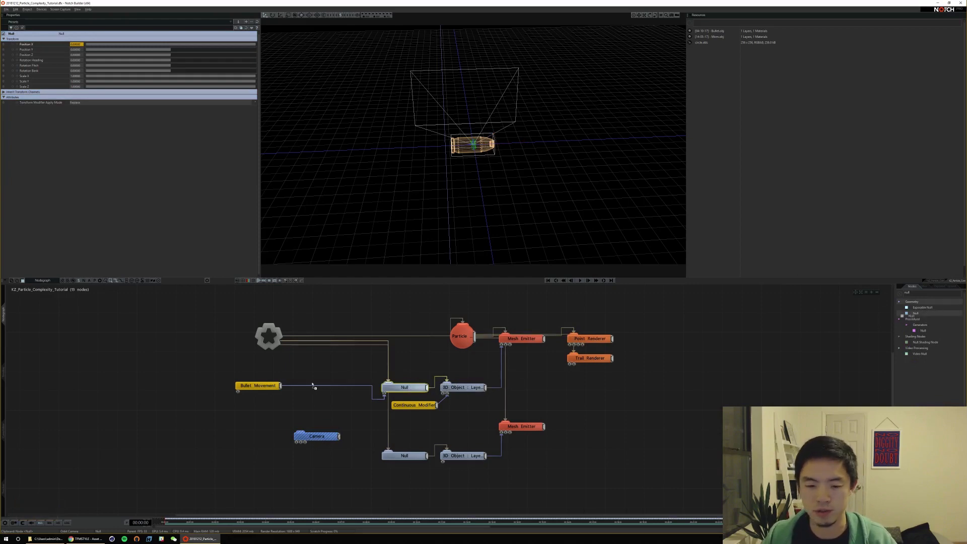
pyautogui.moveTo(314, 386); pyautogui.dragTo(344, 384)
pyautogui.moveTo(334, 427)
pyautogui.mouseDown()
pyautogui.moveTo(301, 432)
pyautogui.moveTo(336, 417)
pyautogui.mouseUp()
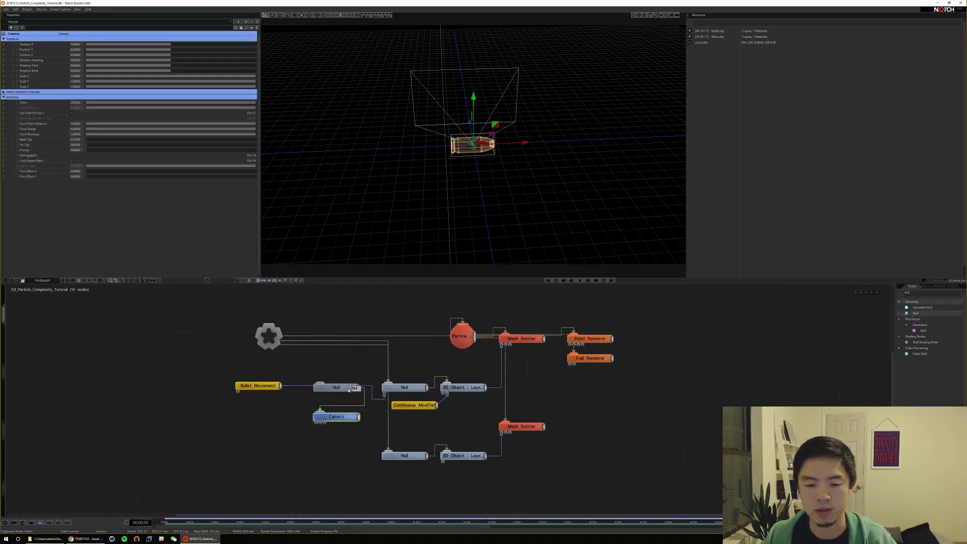
# Move the new Null and Camera beneath the bullet's 3D Object, and shift the hand's Null, 3D Object and Mesh Emitter further down
pyautogui.keyDown('shift'); pyautogui.click(343, 391); pyautogui.keyUp('shift')
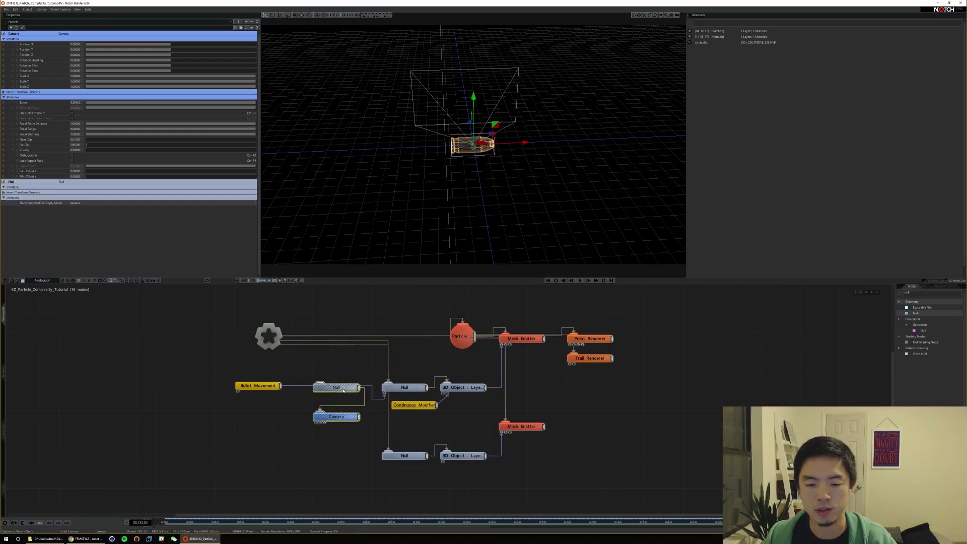
pyautogui.moveTo(343, 391); pyautogui.dragTo(467, 419)
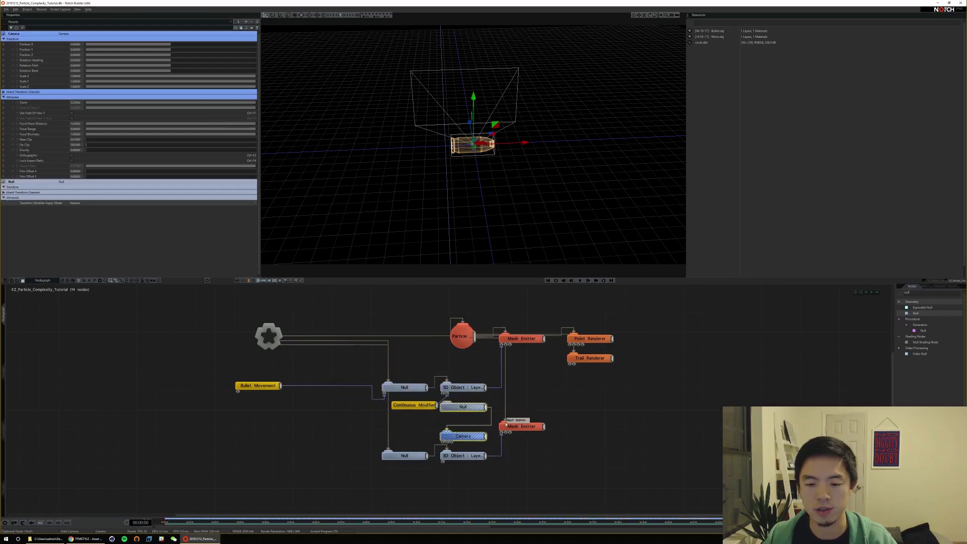
pyautogui.moveTo(516, 479); pyautogui.dragTo(409, 500)
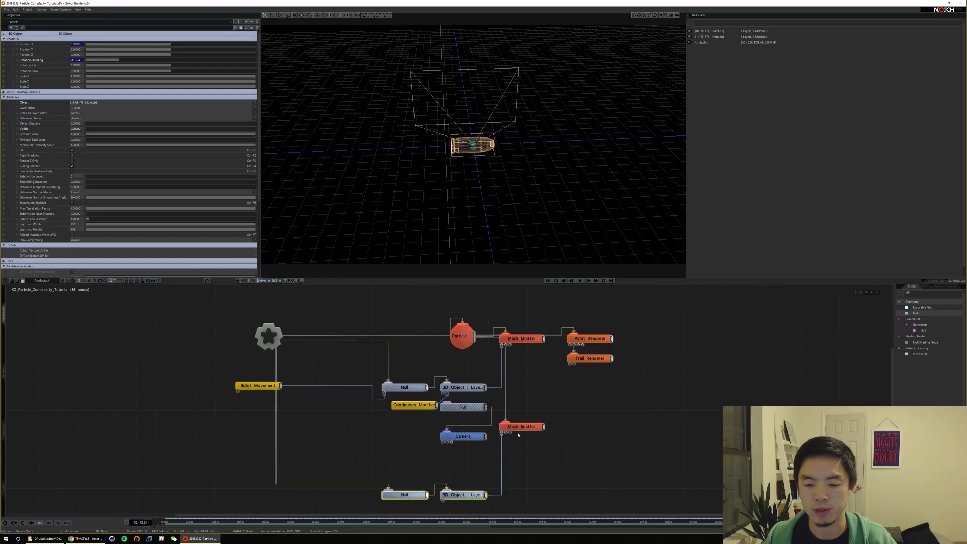
pyautogui.moveTo(519, 427); pyautogui.dragTo(519, 496)
pyautogui.click(533, 462)
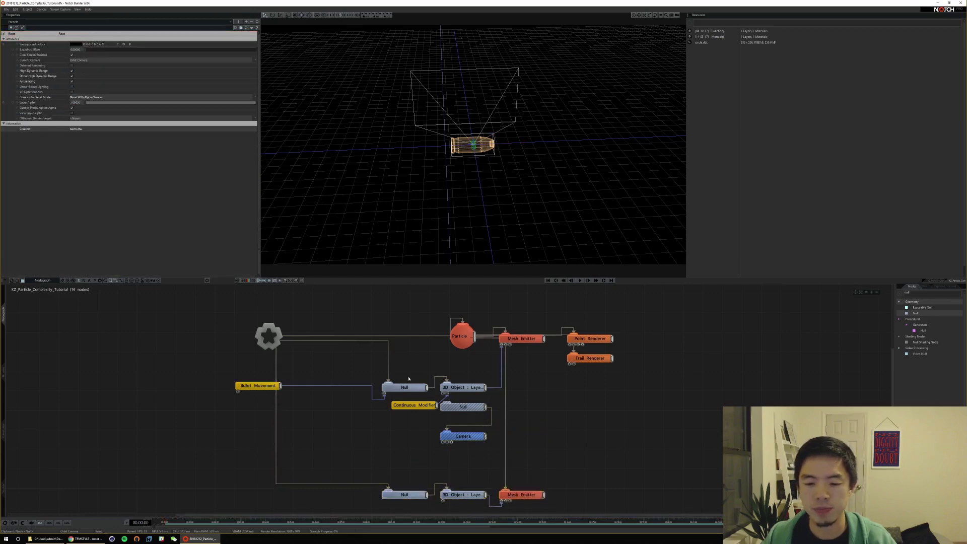
# Link the new Null below the bullet's Null and align it in a row with the Camera beneath the Continuous Modifier
pyautogui.keyDown('ctrl'); pyautogui.click(436, 388); pyautogui.keyUp('ctrl')
pyautogui.moveTo(427, 388); pyautogui.dragTo(446, 386)
pyautogui.moveTo(470, 447); pyautogui.dragTo(426, 424)
pyautogui.click(429, 396)
pyautogui.moveTo(428, 427); pyautogui.dragTo(398, 427)
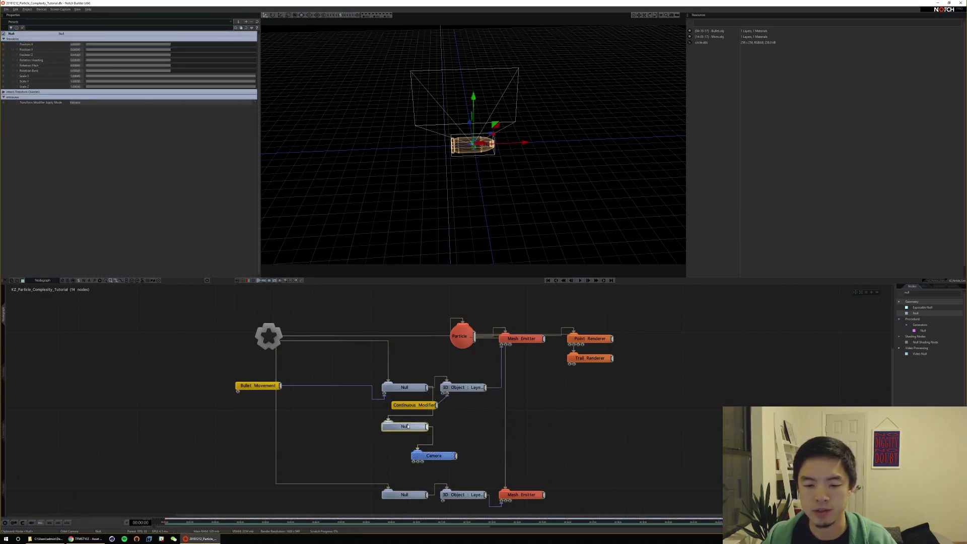
pyautogui.moveTo(439, 455); pyautogui.dragTo(467, 426)
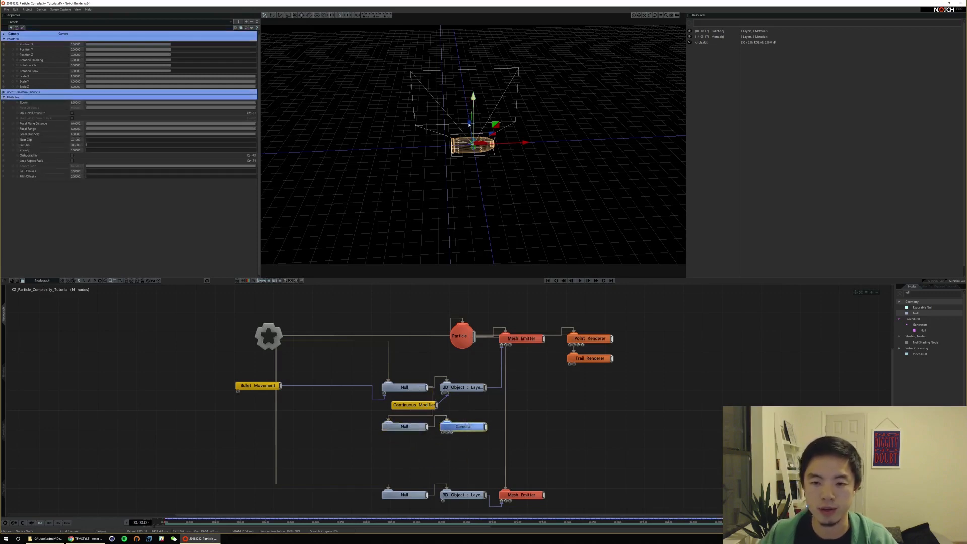
# Pull the Camera back from the bullet along its Z axis and play the animation through the camera view
pyautogui.moveTo(465, 126); pyautogui.dragTo(474, 301)
pyautogui.press('6')
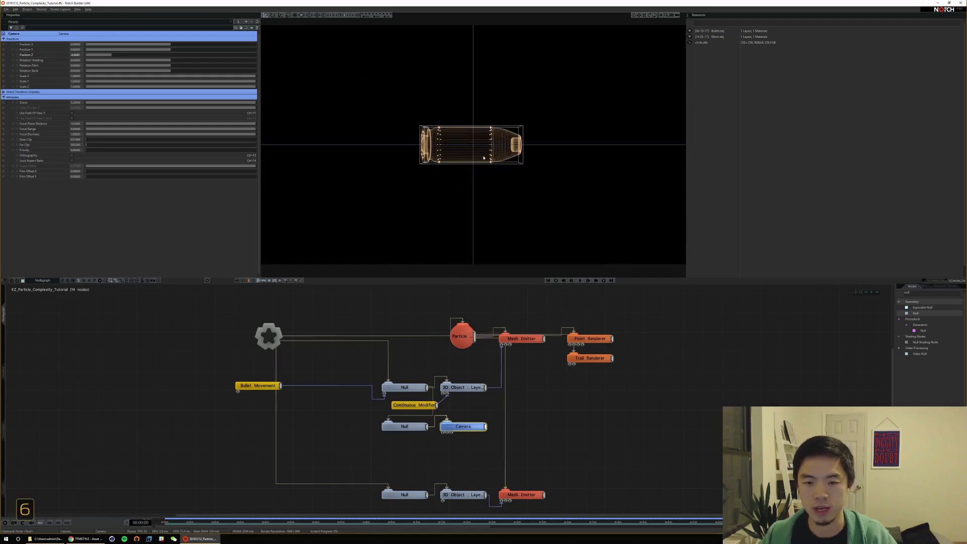
pyautogui.press('space')
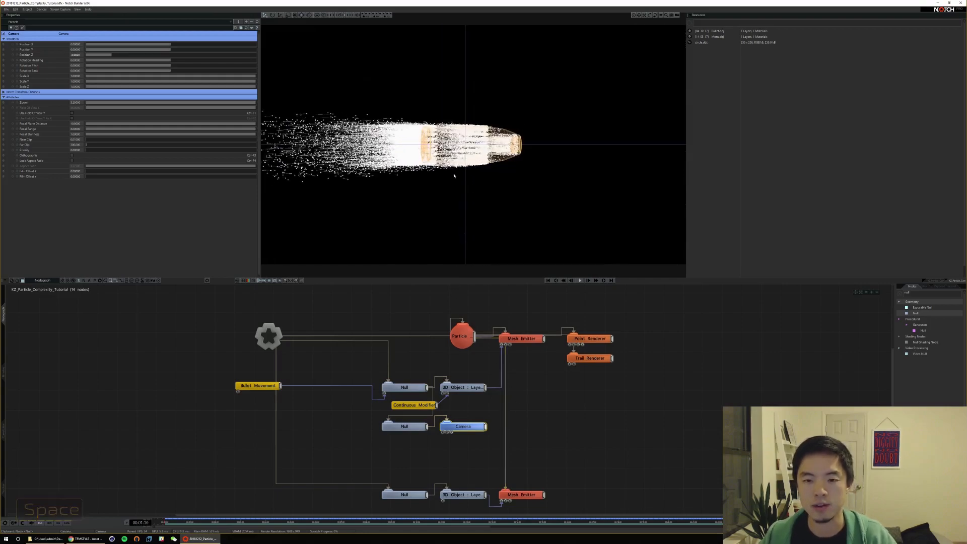
# Return to the free view and replay from the start to check from an oblique angle how the Camera follows the bullet
pyautogui.hotkey('alt', '5')
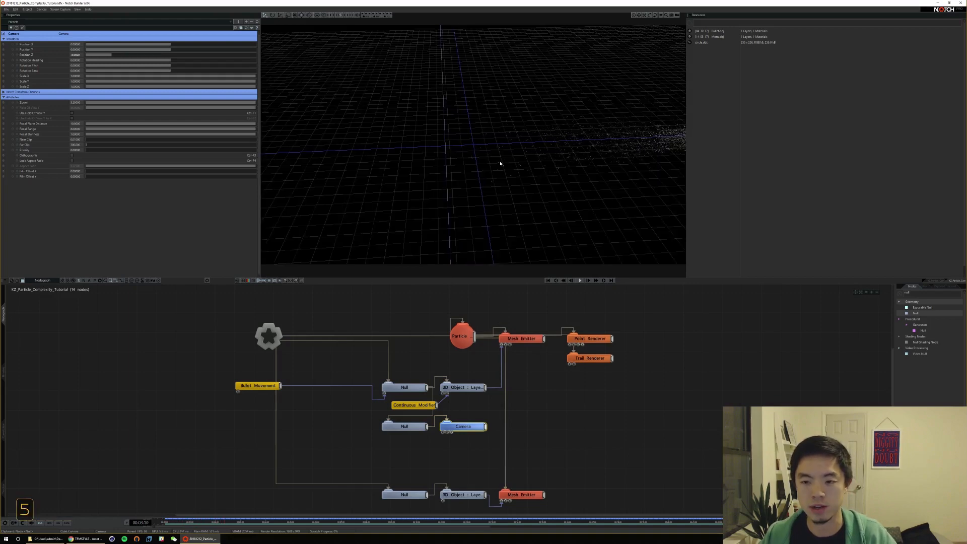
pyautogui.press('space')
pyautogui.press('Home')
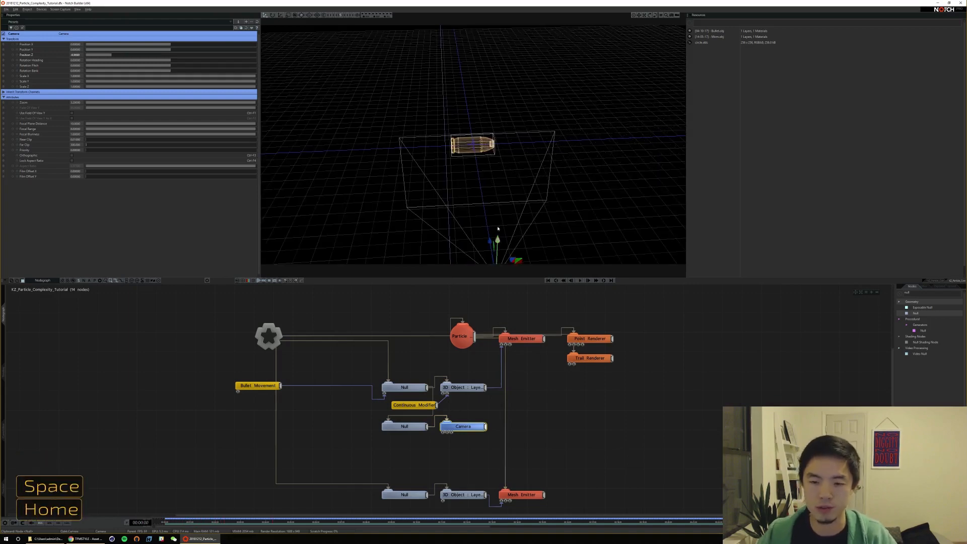
pyautogui.press('space')
pyautogui.press('space')
pyautogui.keyDown('alt'); pyautogui.moveTo(555, 183); pyautogui.dragTo(589, 222); pyautogui.keyUp('alt')
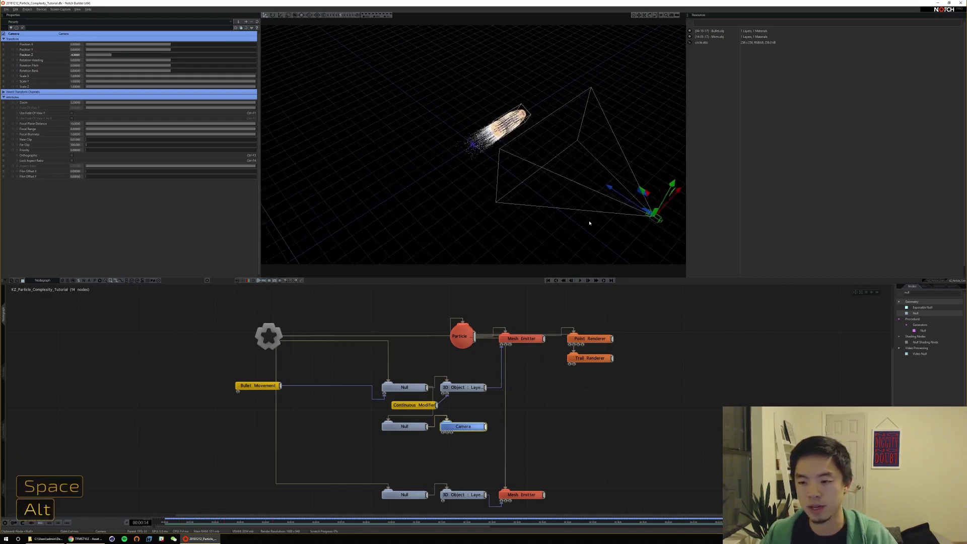
# Finish the free-view playback, return to the camera view and replay the animation from the start to check the bullet's flight
pyautogui.press('space')
pyautogui.press('space')
pyautogui.press('space')
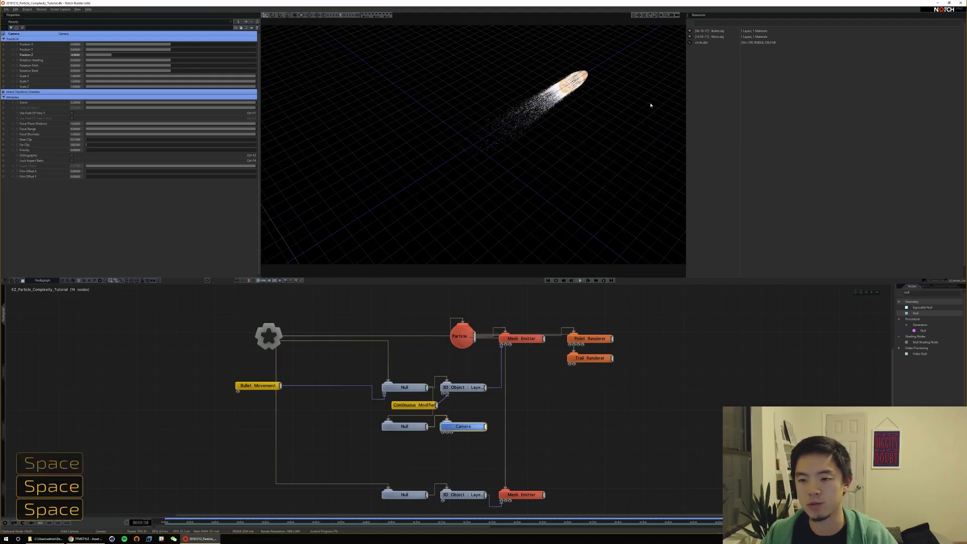
pyautogui.press('space')
pyautogui.press('6')
pyautogui.press('space')
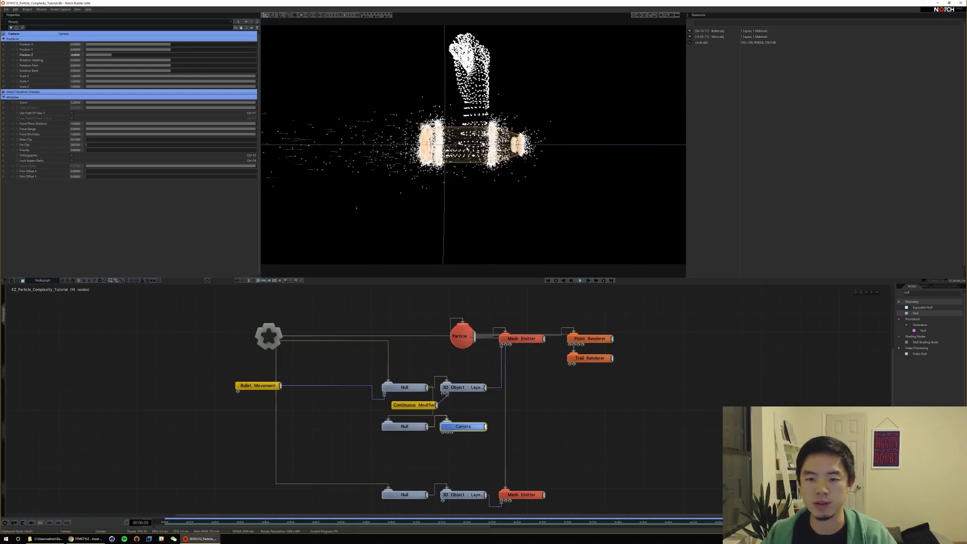
pyautogui.press('Home')
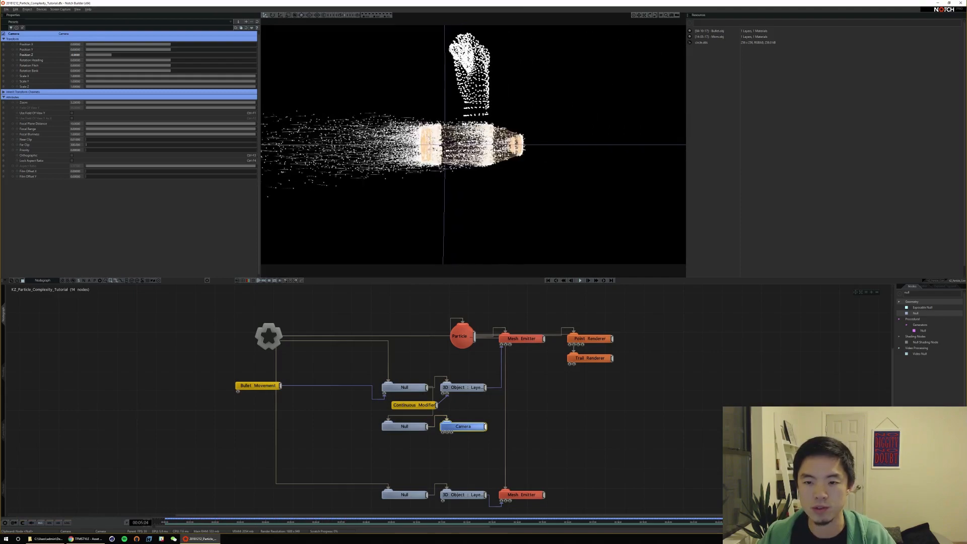
pyautogui.press('space')
pyautogui.press('Home')
pyautogui.press('space')
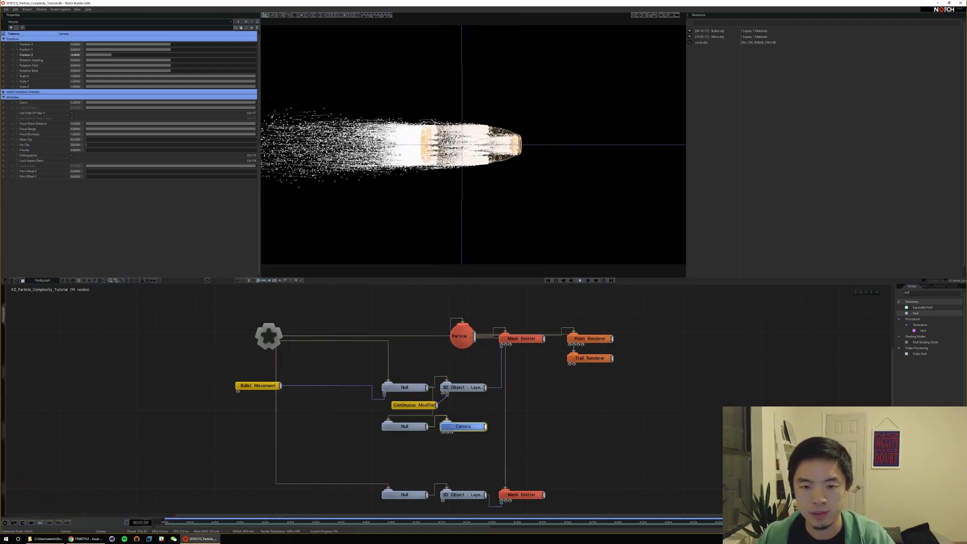
pyautogui.press('space')
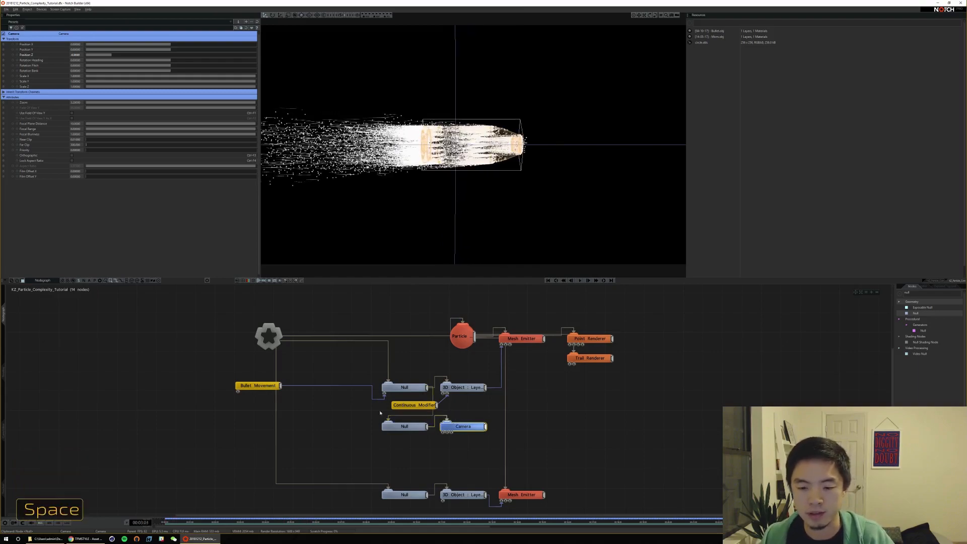
# Set the Continuous Modifier's Speed to 70 and replay the animation from the start
pyautogui.click(409, 405)
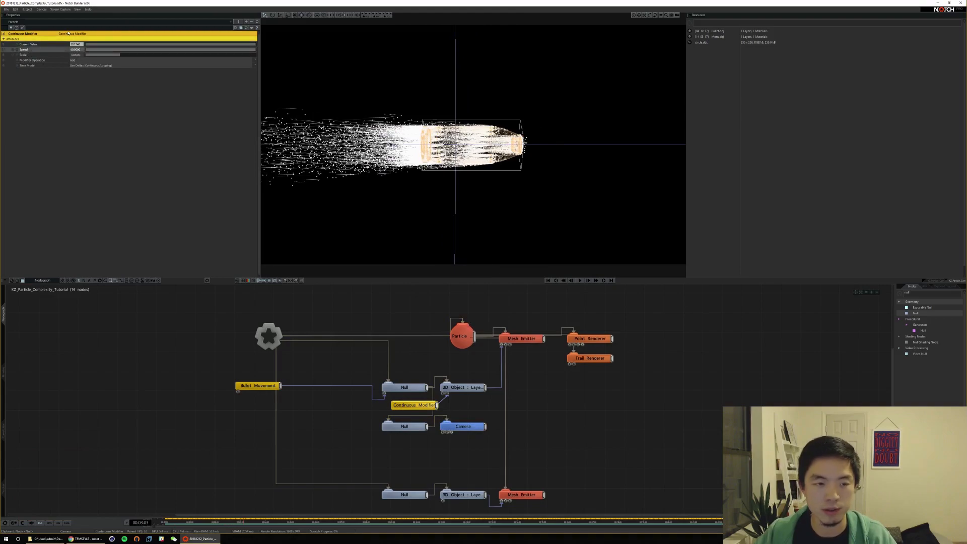
pyautogui.write('70')
pyautogui.press('Return')
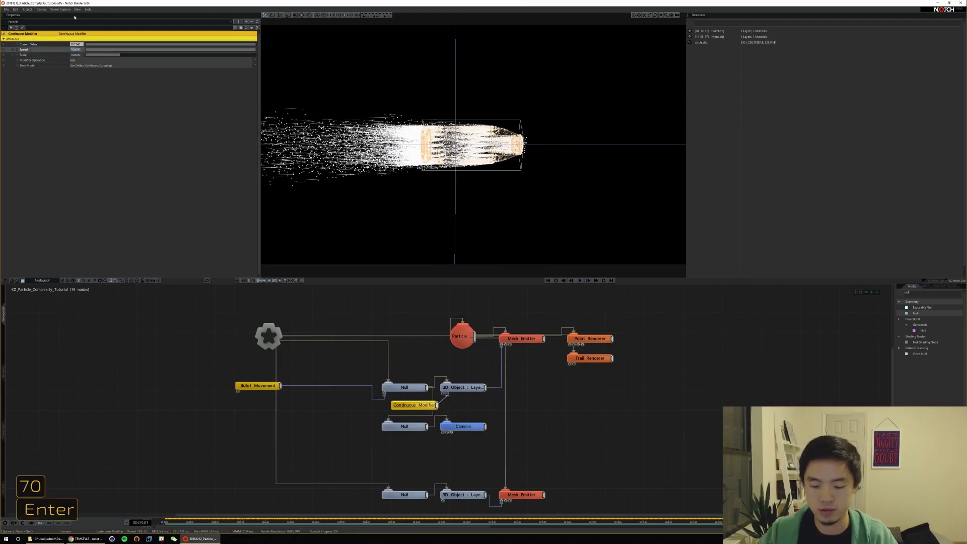
pyautogui.press('Home')
pyautogui.press('space')
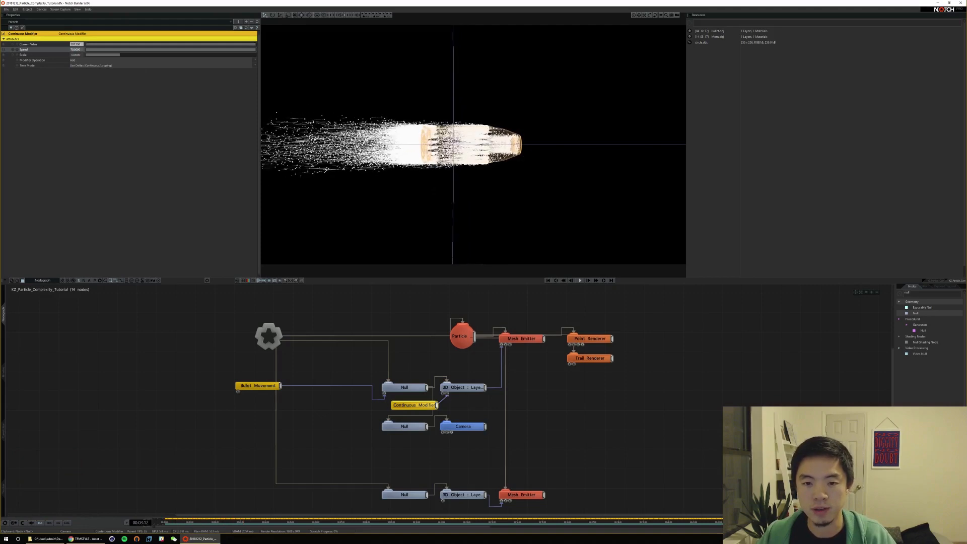
pyautogui.press('space')
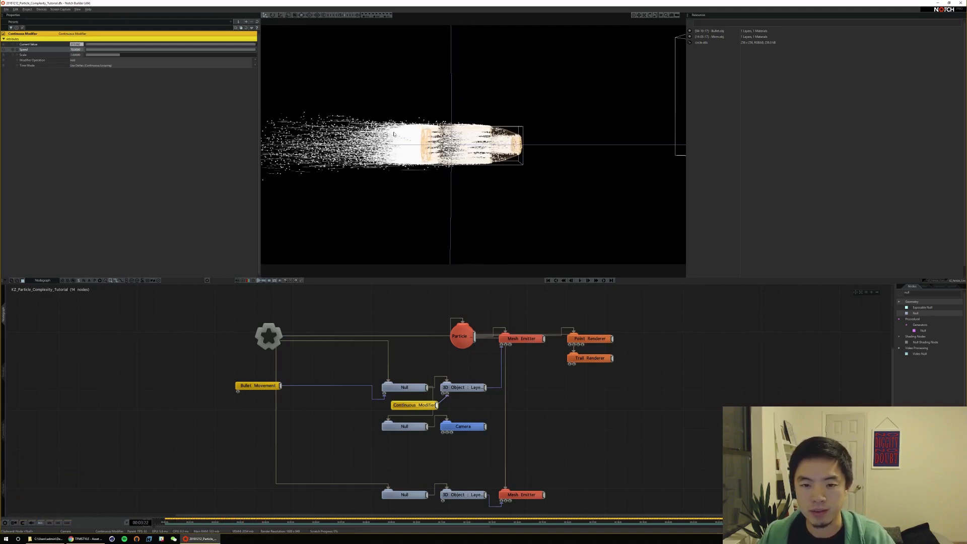
# Lower the Trail Renderer's Particle Alpha and set the Point Renderer's Particle Alpha slightly below full
pyautogui.click(589, 358)
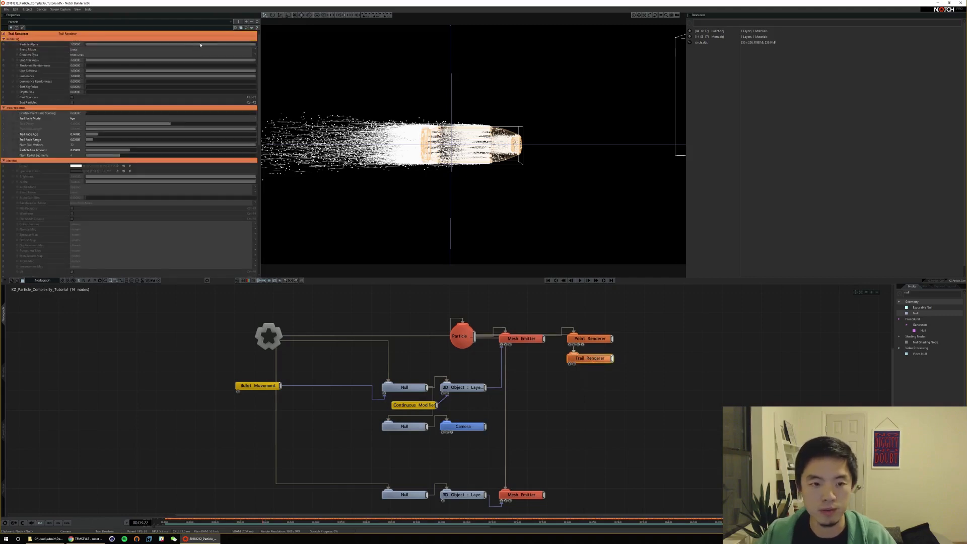
pyautogui.moveTo(202, 45); pyautogui.dragTo(177, 46)
pyautogui.click(594, 338)
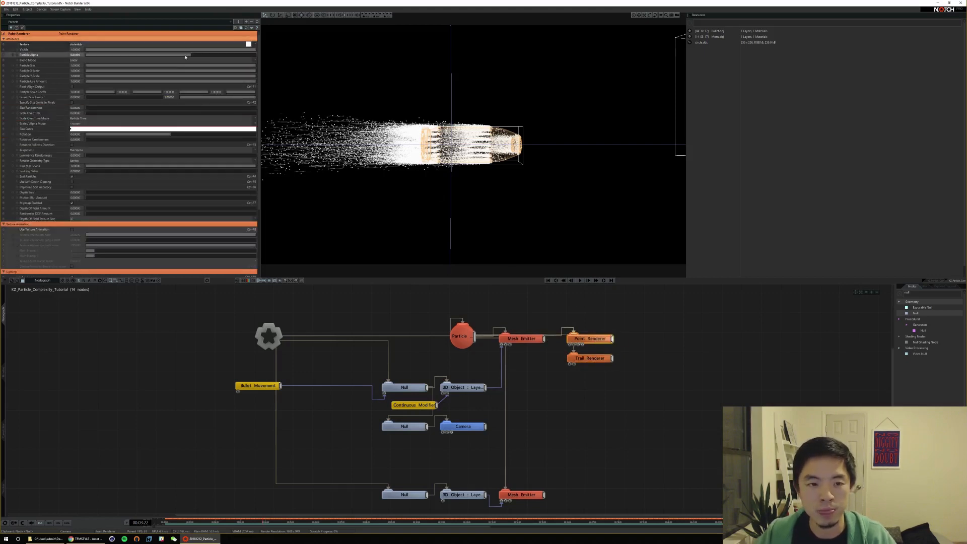
pyautogui.moveTo(193, 56); pyautogui.dragTo(231, 60)
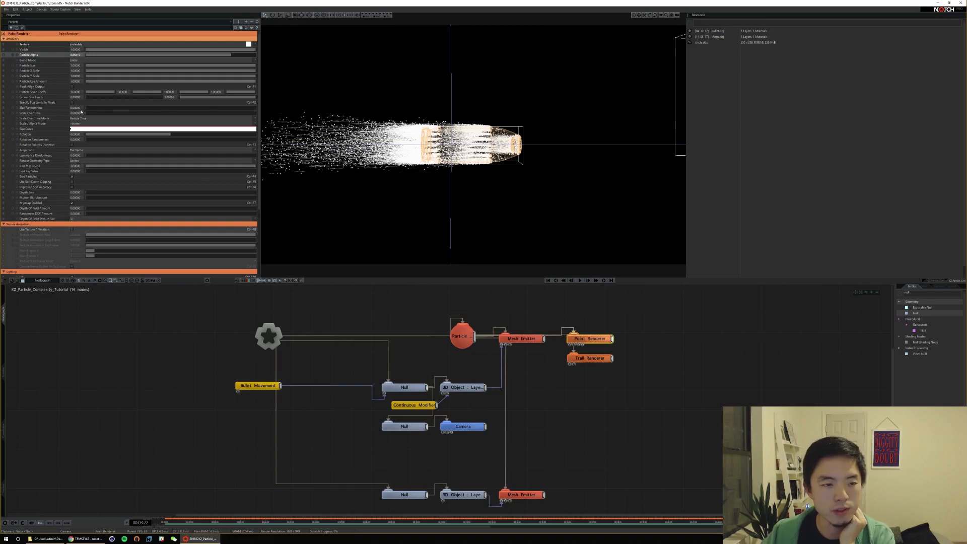
# Raise the Point Renderer's Size Randomness to a high value and replay the animation from the start to check the particles
pyautogui.moveTo(88, 110)
pyautogui.mouseDown()
pyautogui.moveTo(232, 100)
pyautogui.moveTo(230, 109)
pyautogui.moveTo(147, 108)
pyautogui.moveTo(237, 108)
pyautogui.moveTo(72, 105)
pyautogui.mouseUp()
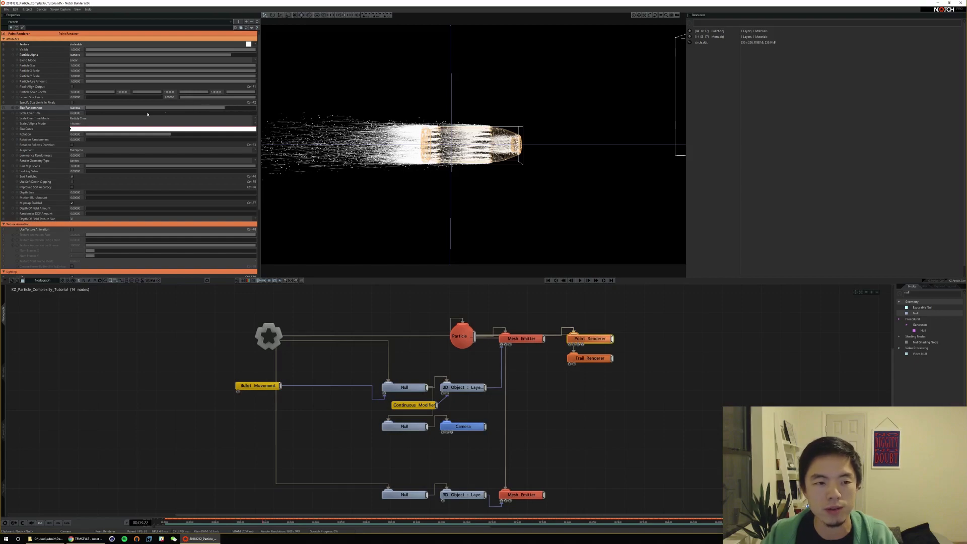
pyautogui.press('space')
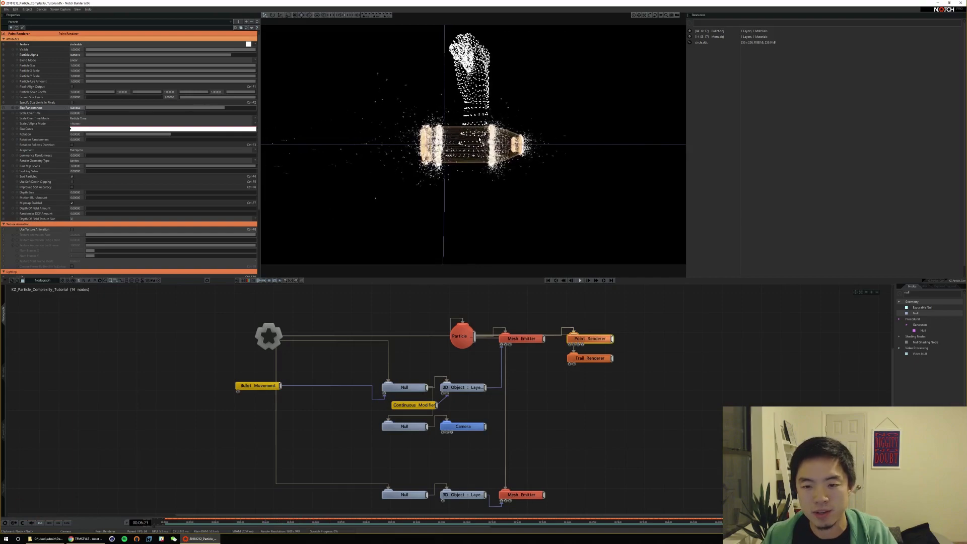
pyautogui.press('space')
pyautogui.press('Home')
pyautogui.press('space')
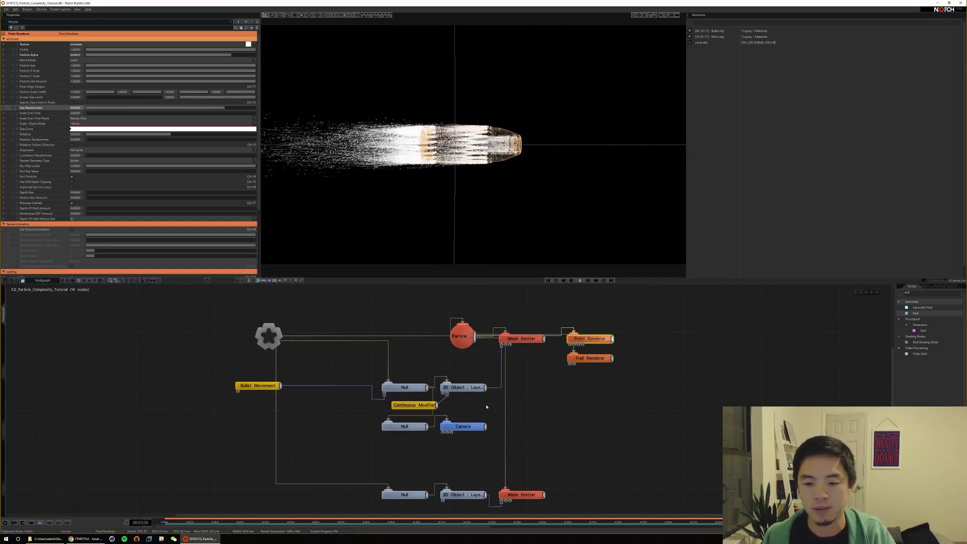
pyautogui.press('space')
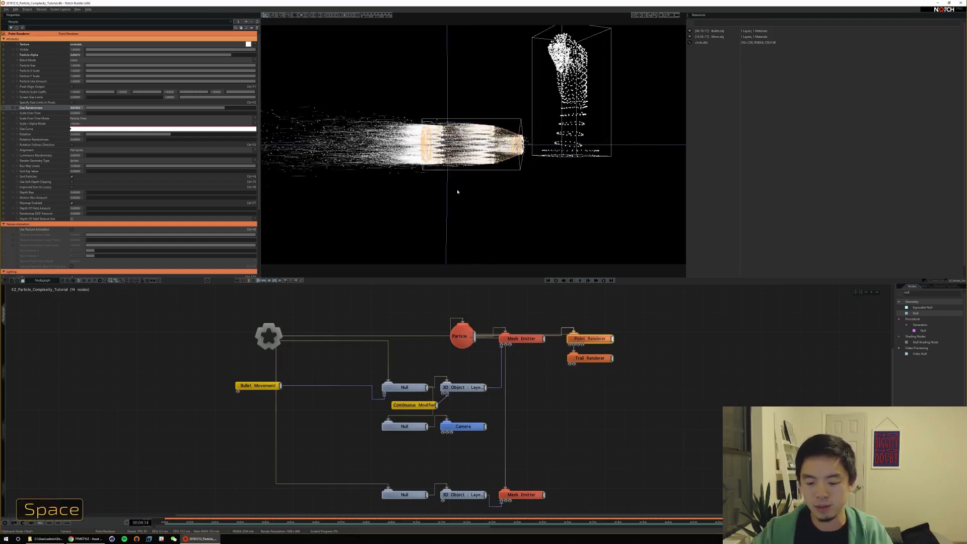
pyautogui.press('Home')
pyautogui.press('space')
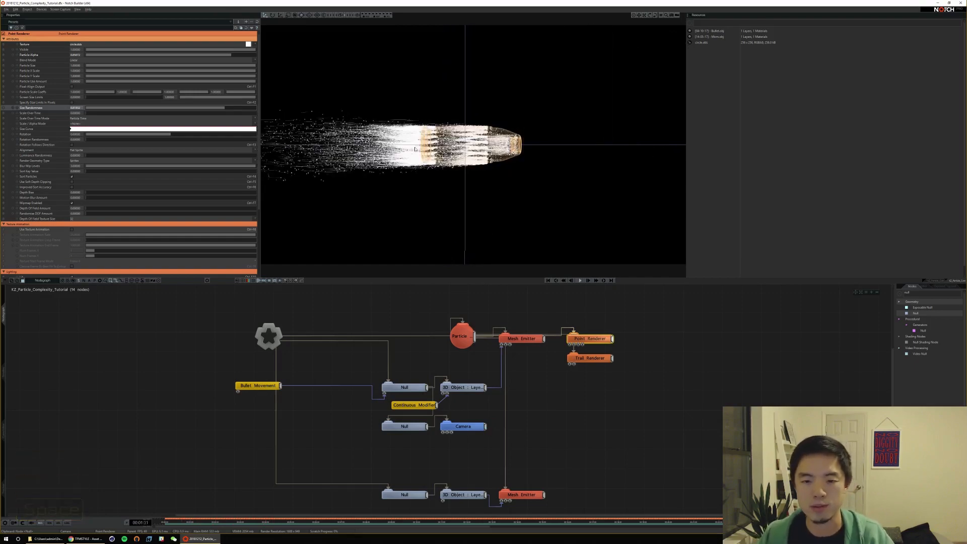
pyautogui.press('space')
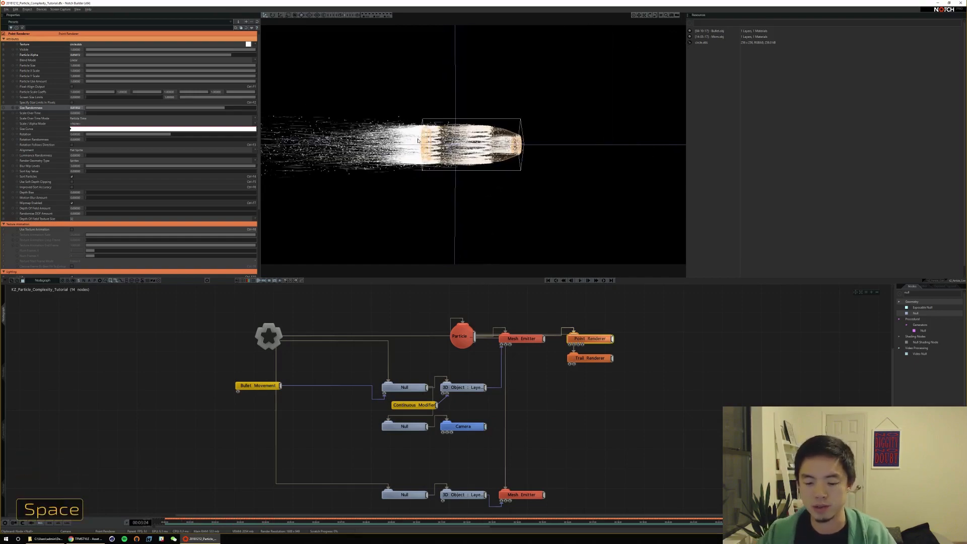
# Change the upper Mesh Emitter's colour to red and play the animation from the start
pyautogui.press('Home')
pyautogui.click(526, 340)
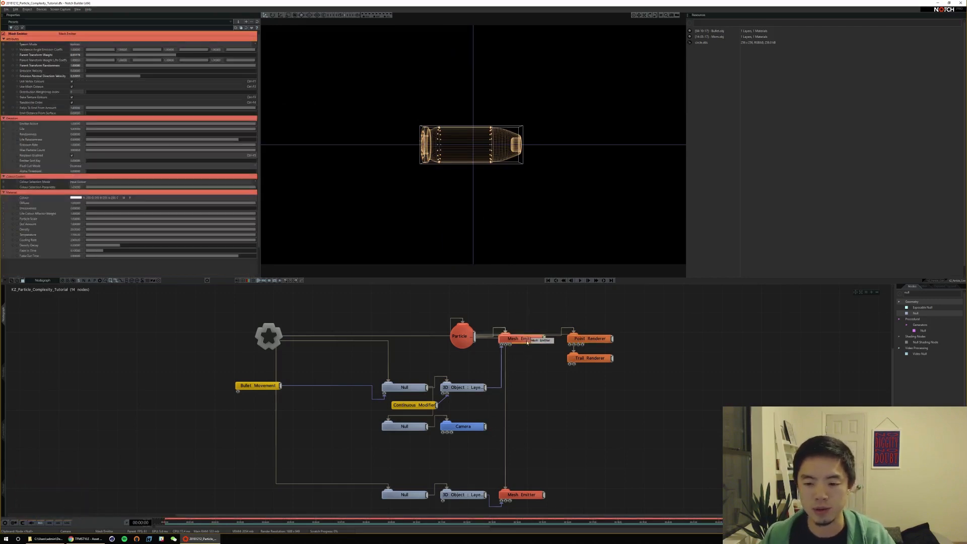
pyautogui.click(77, 199)
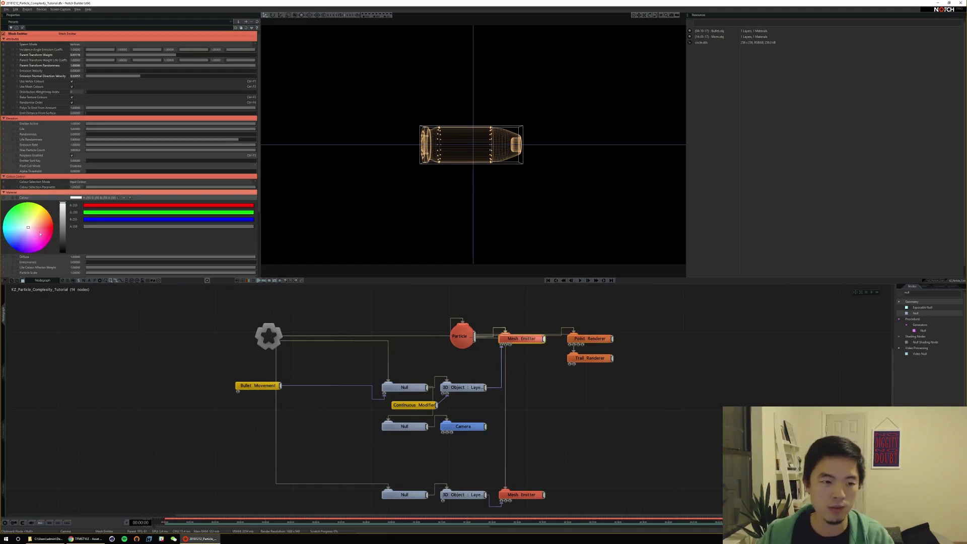
pyautogui.moveTo(40, 235); pyautogui.dragTo(45, 232)
pyautogui.press('space')
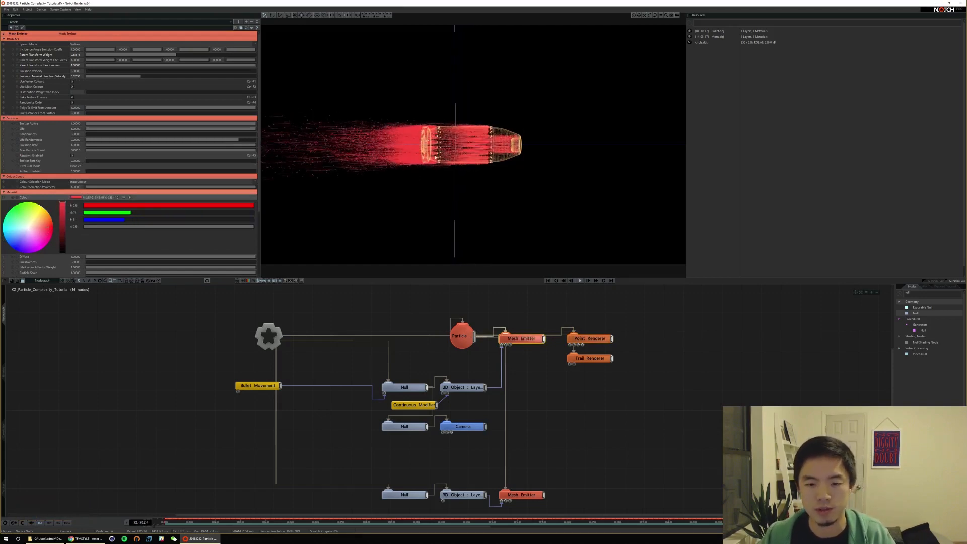
pyautogui.press('space')
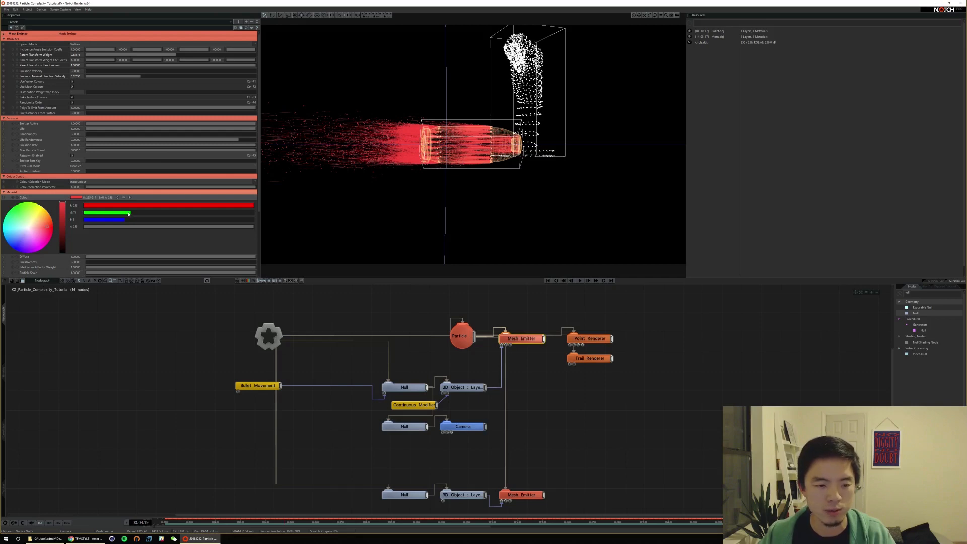
# Restore the upper Mesh Emitter's colour to white and replay the animation from the start
pyautogui.moveTo(129, 213); pyautogui.dragTo(279, 209)
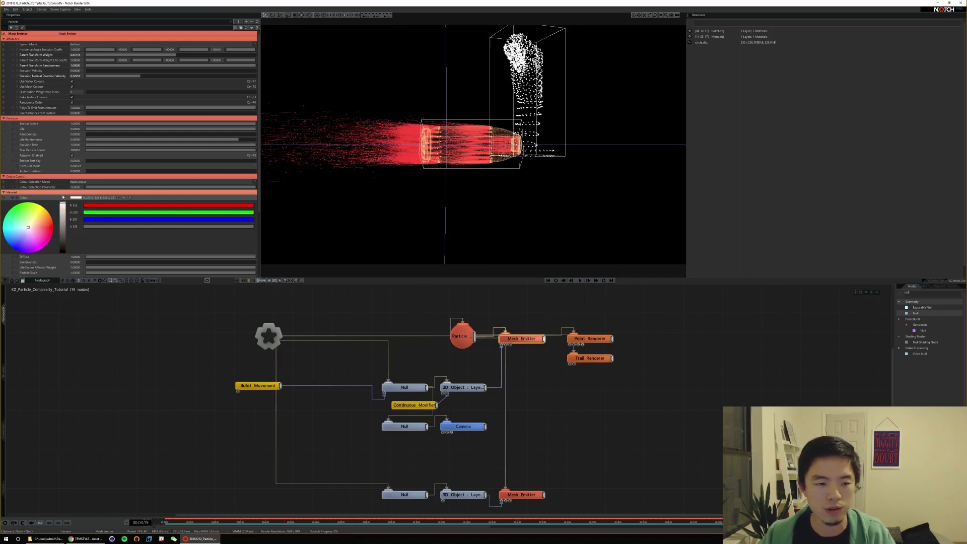
pyautogui.click(74, 201)
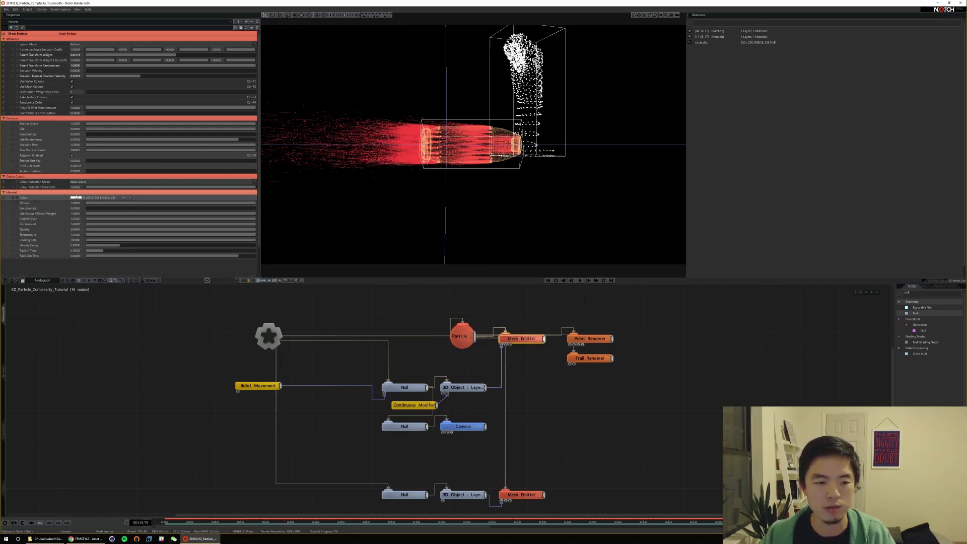
pyautogui.press('Home')
pyautogui.press('space')
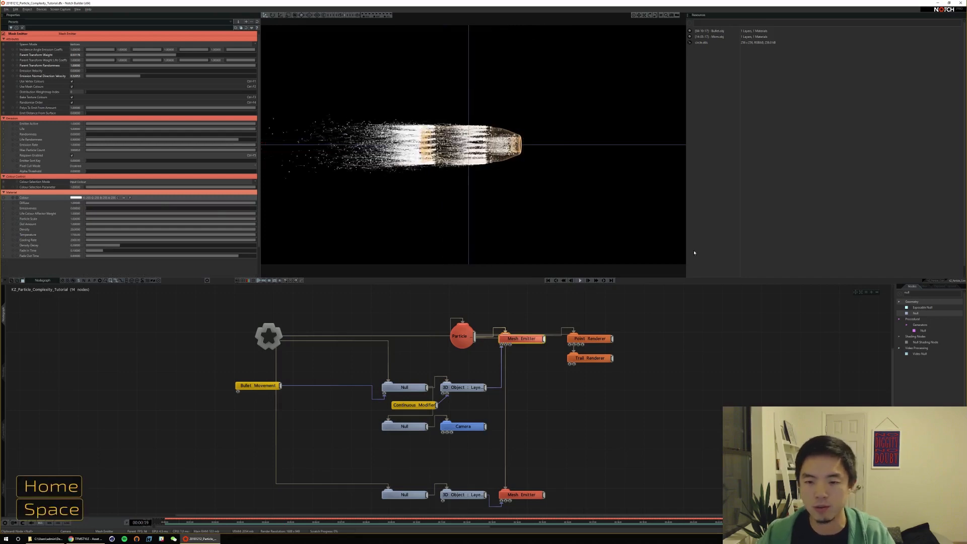
pyautogui.press('space')
# Add a Life Colour Shading node below the upper Mesh Emitter and link it to the Particle Root
pyautogui.write('life')
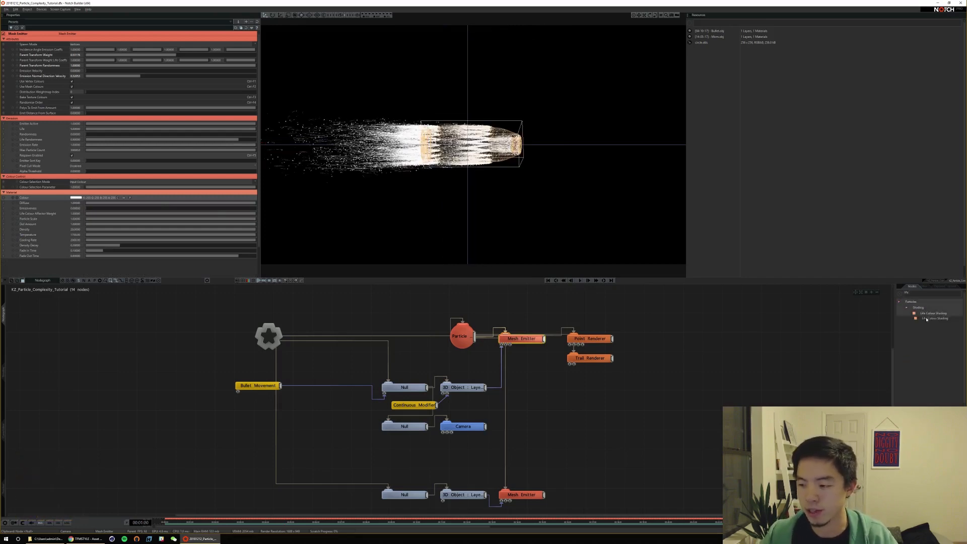
pyautogui.moveTo(933, 313); pyautogui.dragTo(529, 388)
pyautogui.moveTo(474, 336); pyautogui.dragTo(534, 383)
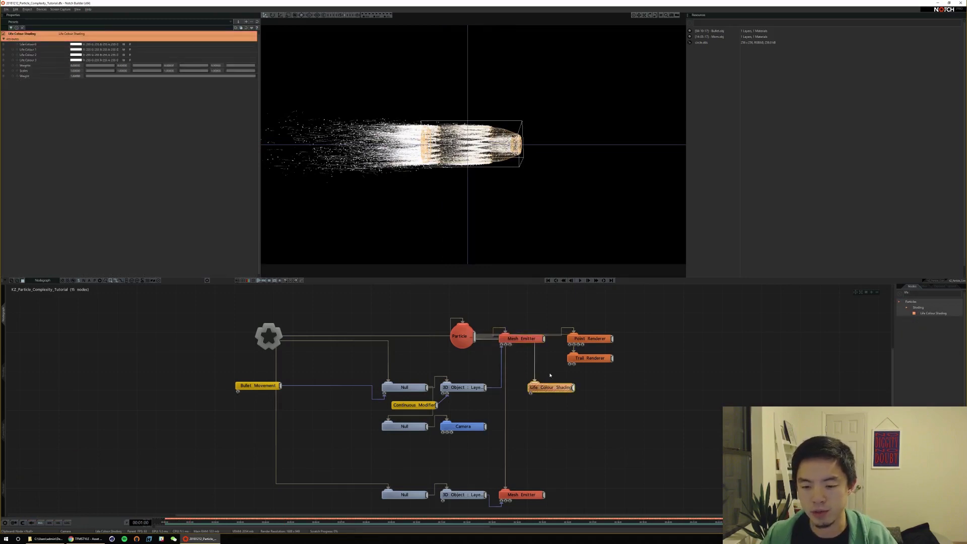
# Set Life Colours 1, 2 and 3 to pale yellow, orange and red, and replay the animation to check the gradient
pyautogui.click(75, 49)
pyautogui.moveTo(29, 82); pyautogui.dragTo(53, 90)
pyautogui.click(76, 50)
pyautogui.click(76, 55)
pyautogui.click(77, 55)
pyautogui.click(76, 60)
pyautogui.press('space')
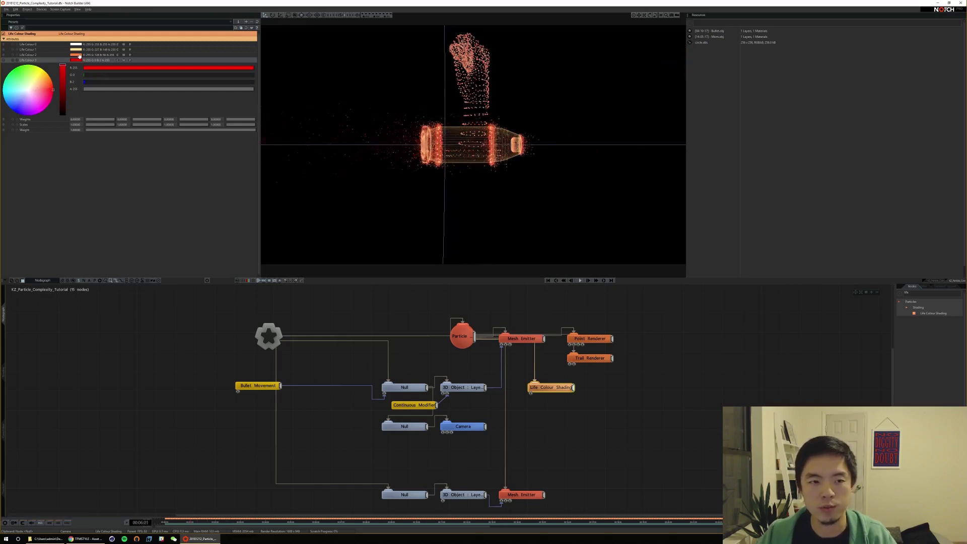
pyautogui.press('Home')
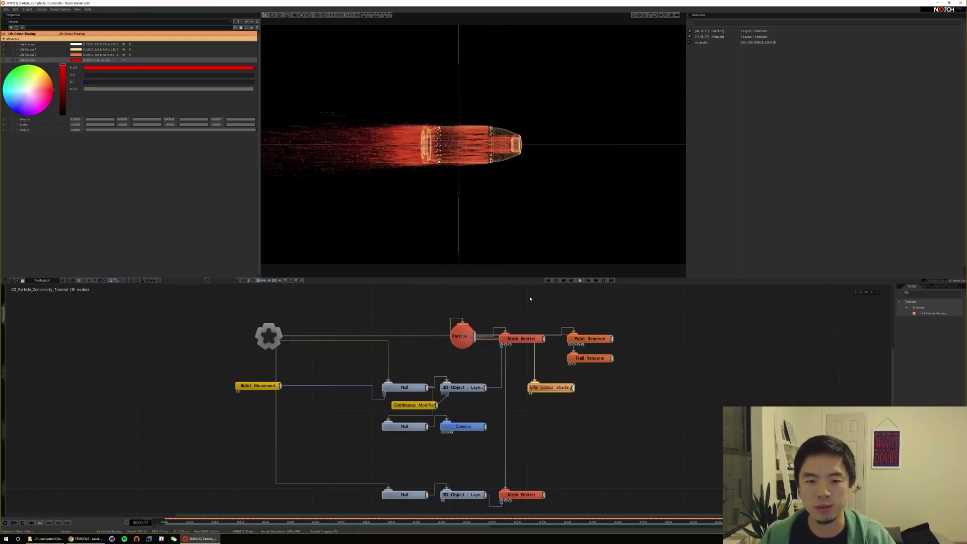
pyautogui.press('space')
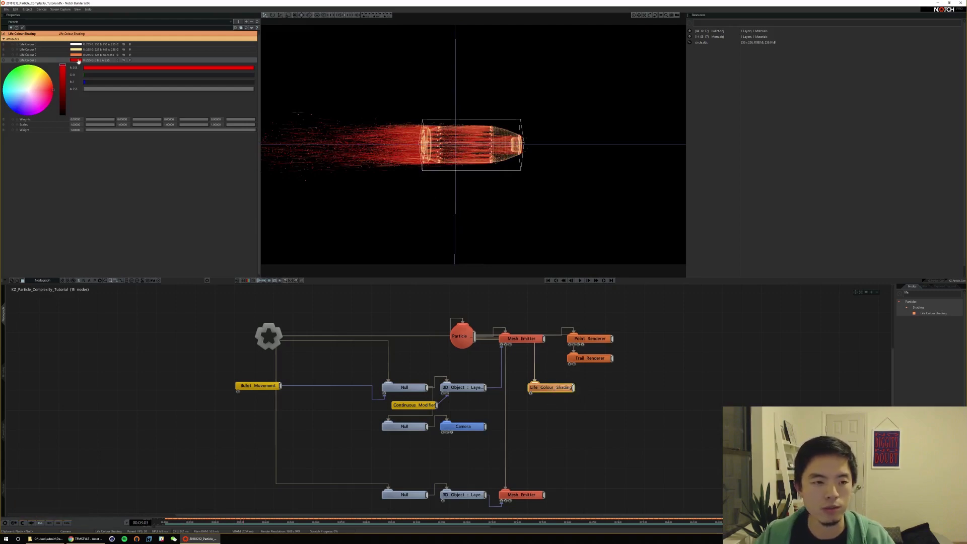
pyautogui.click(79, 61)
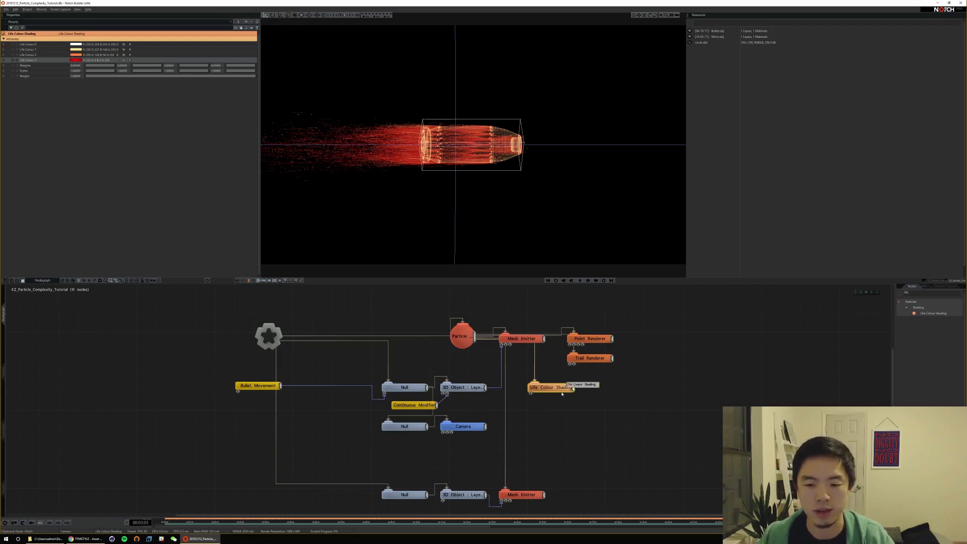
# Replace the Life Colour Shading node with an Attribute Shading node beside the Point Renderer, linked to the Particle Root
pyautogui.press('Delete')
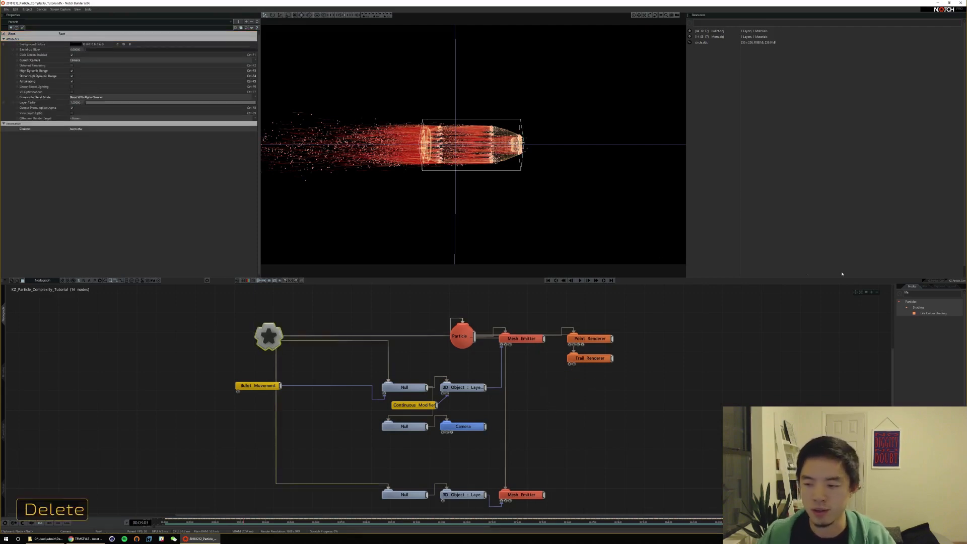
pyautogui.moveTo(914, 293); pyautogui.dragTo(905, 285)
pyautogui.write('attribute')
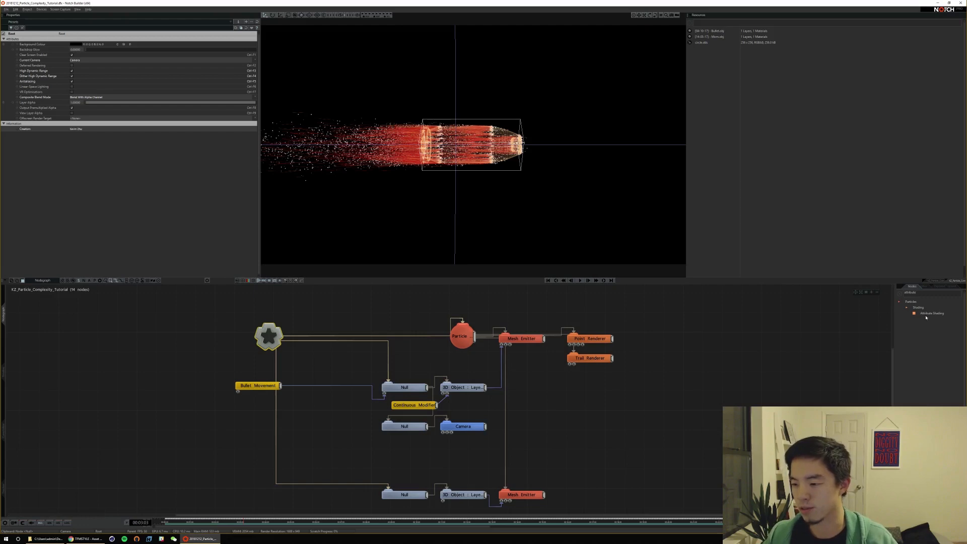
pyautogui.moveTo(926, 318)
pyautogui.mouseDown()
pyautogui.moveTo(647, 334)
pyautogui.moveTo(668, 338)
pyautogui.mouseUp()
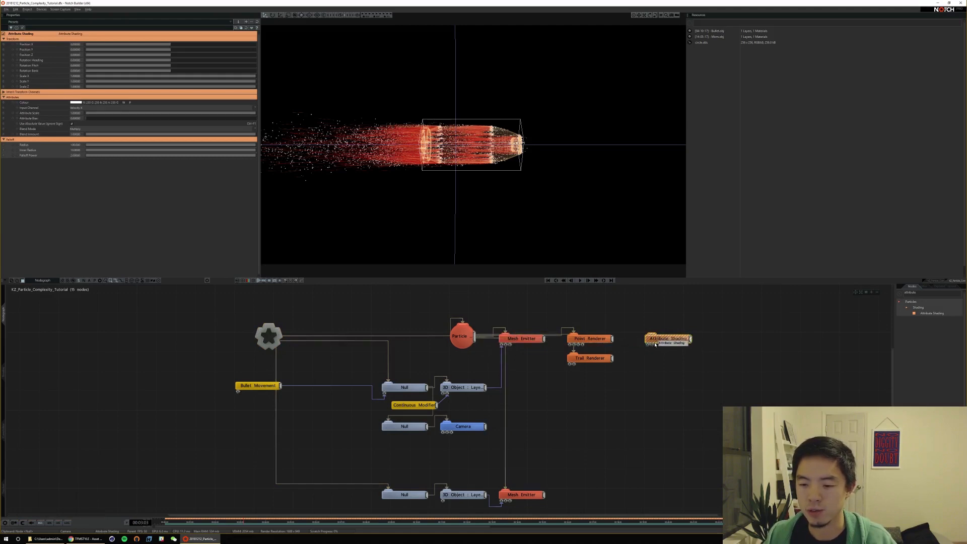
pyautogui.moveTo(475, 336); pyautogui.dragTo(651, 337)
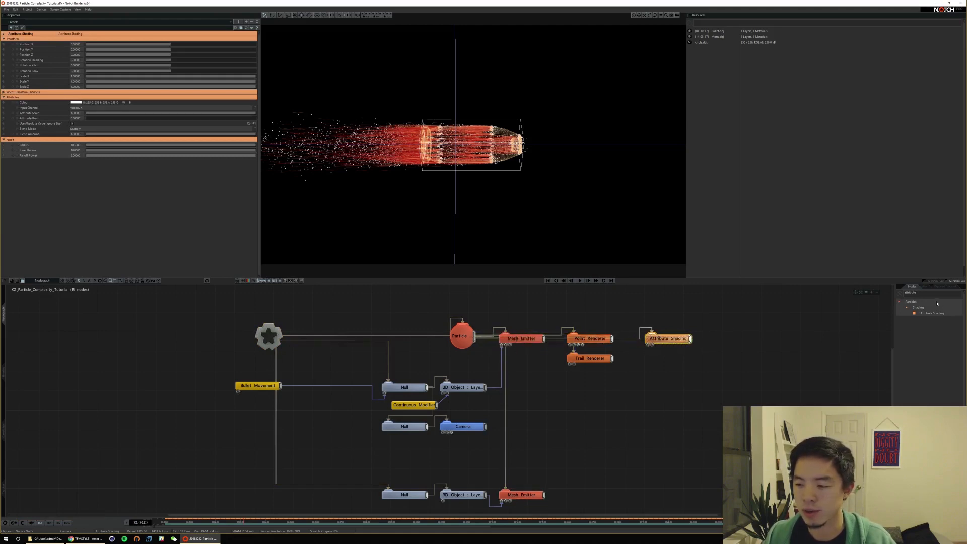
# Add a Colour Ramp node below the Attribute Shading node and set its number of control points to 6
pyautogui.click(911, 292)
pyautogui.write('colour ramp')
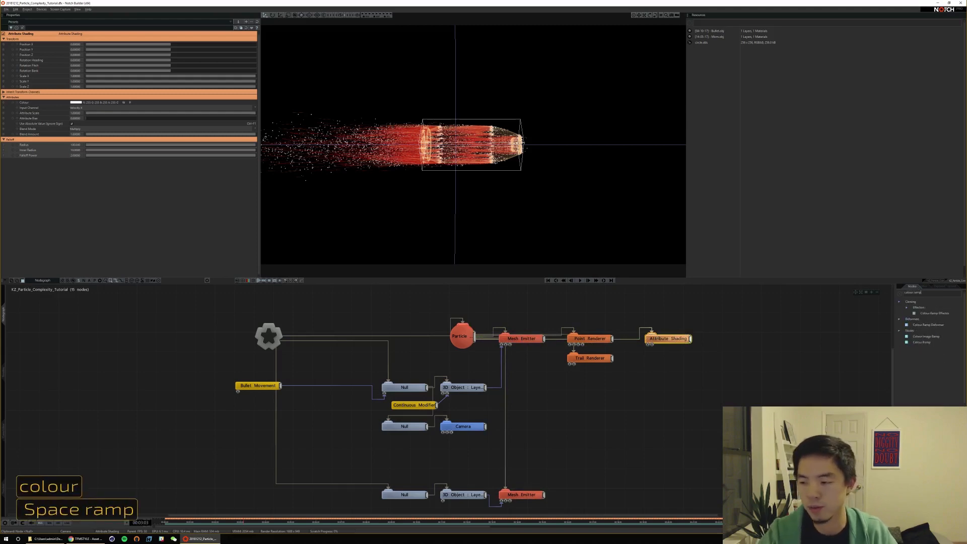
pyautogui.moveTo(922, 342); pyautogui.dragTo(653, 357)
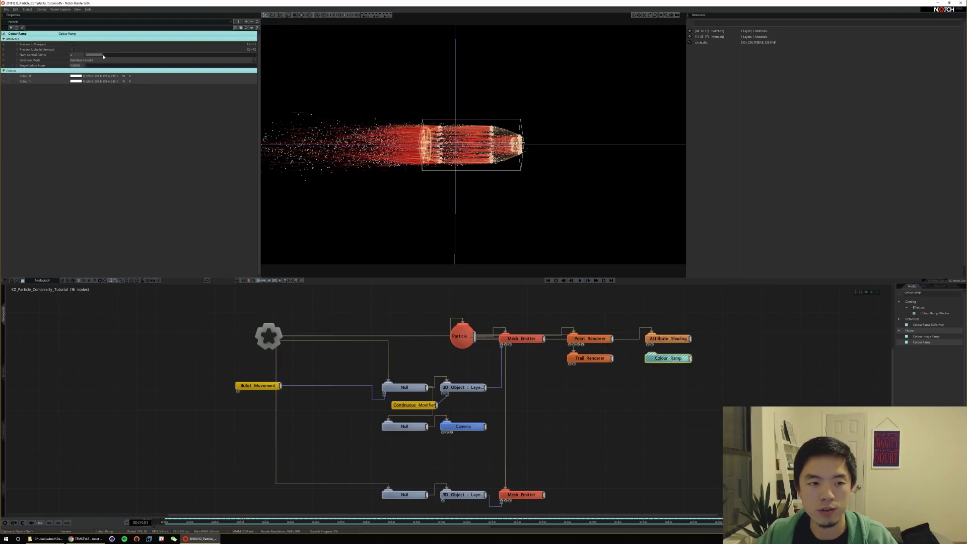
pyautogui.moveTo(103, 57); pyautogui.dragTo(141, 57)
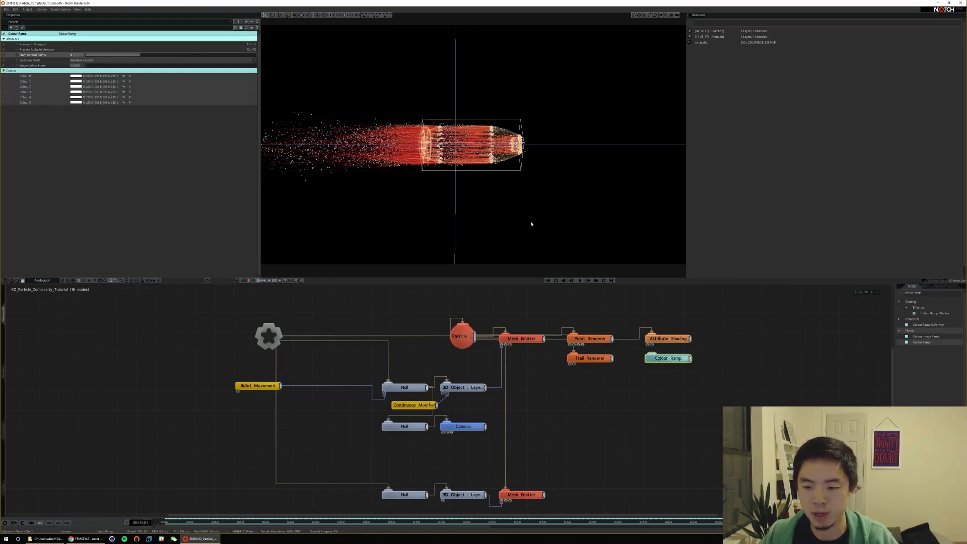
# Set the Attribute Shading node's input channel to Normalised Life, and reselect the Colour Ramp node to show its properties
pyautogui.click(674, 338)
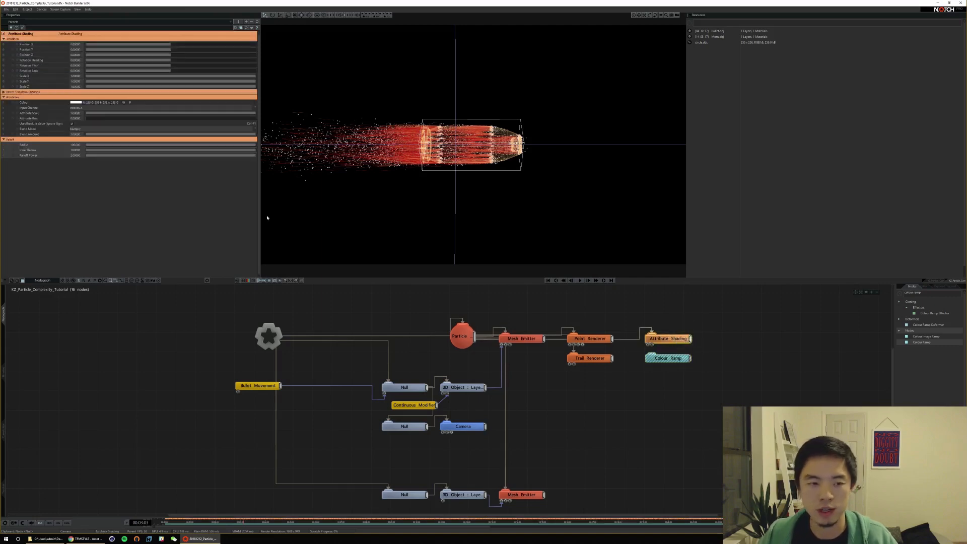
pyautogui.click(85, 108)
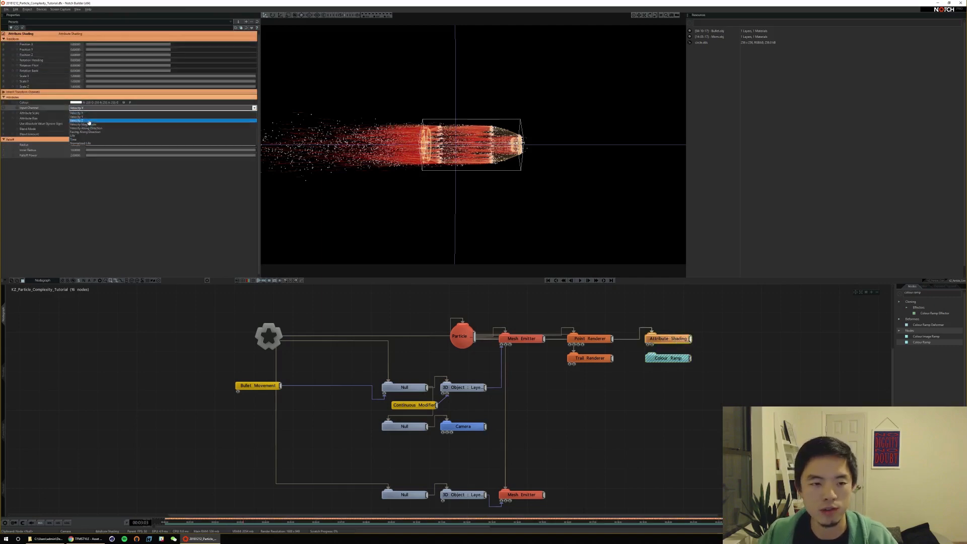
pyautogui.click(90, 144)
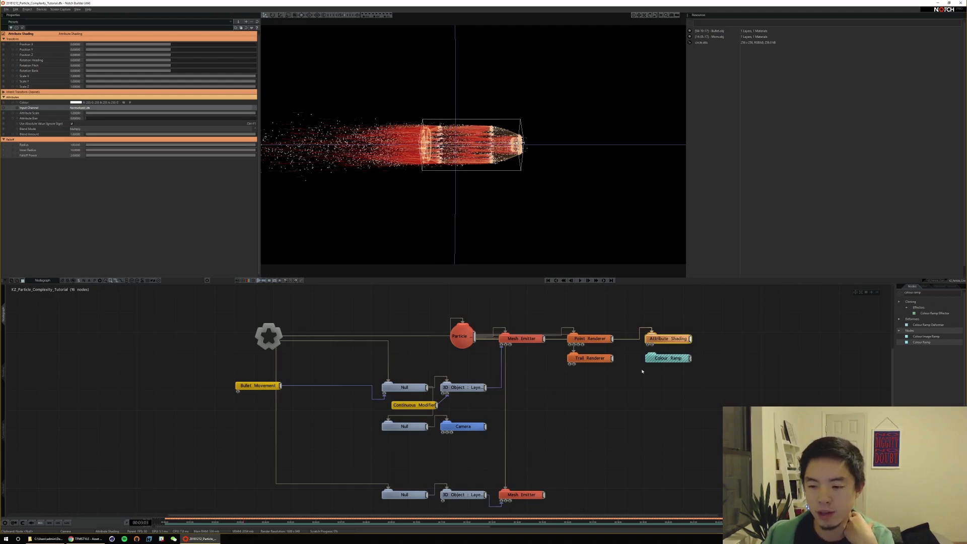
pyautogui.click(670, 358)
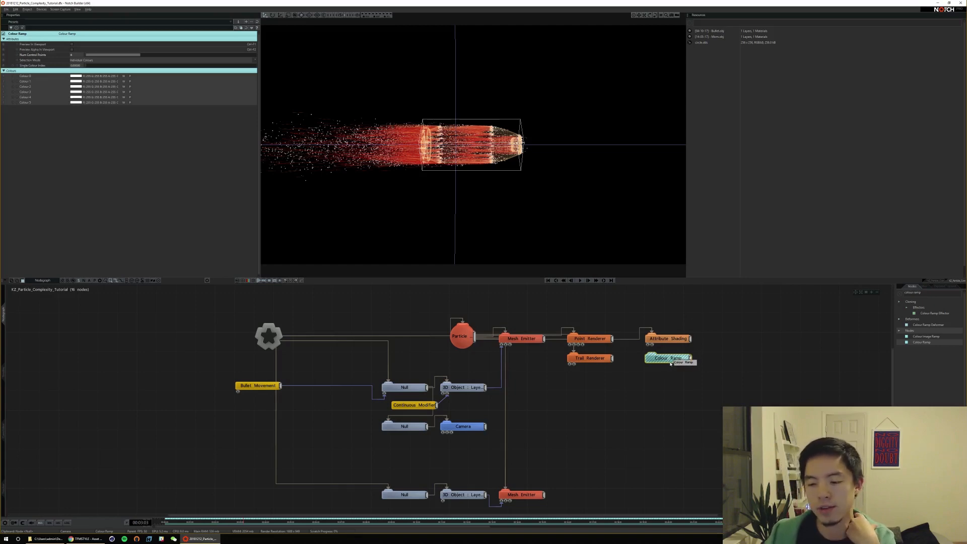
# Set the Attribute Shading node's Input Channel to Normalised Life
pyautogui.click(676, 338)
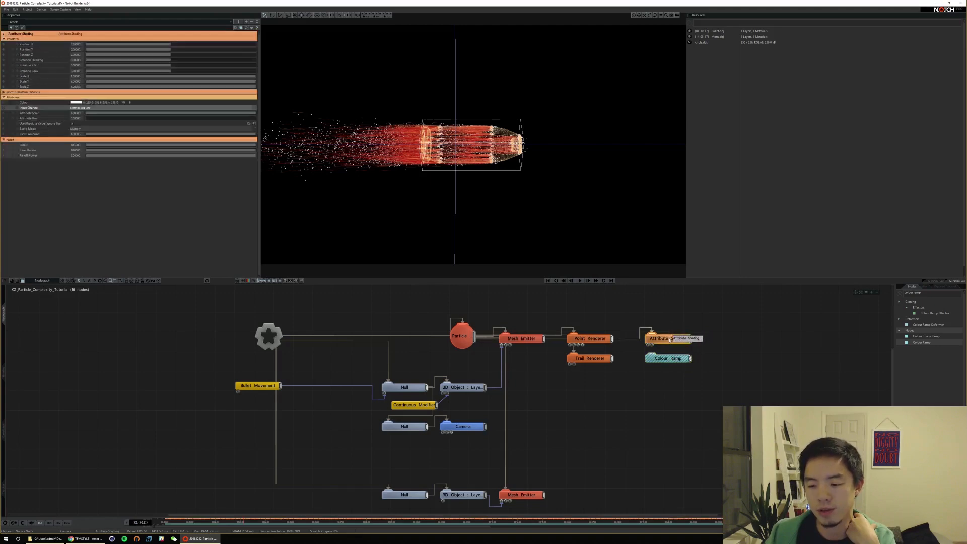
pyautogui.click(81, 108)
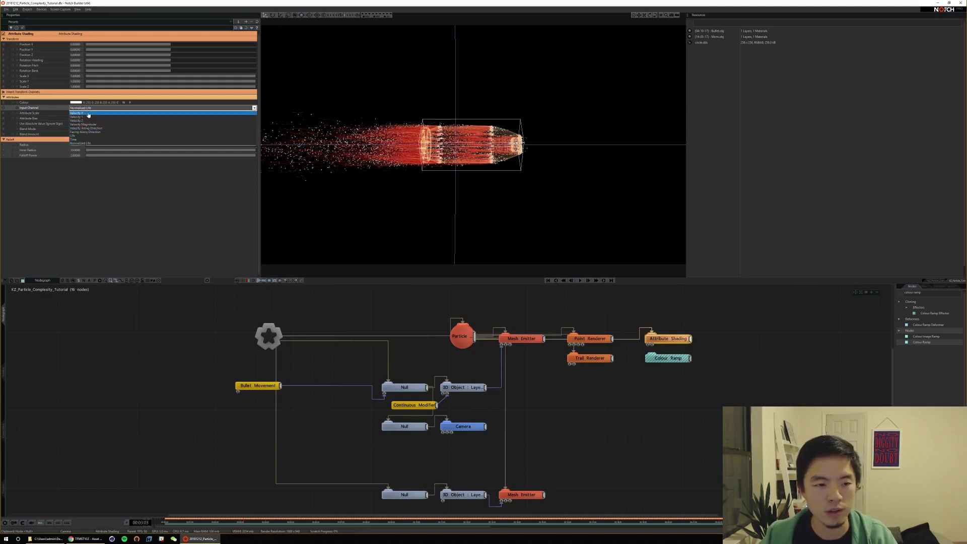
pyautogui.click(87, 144)
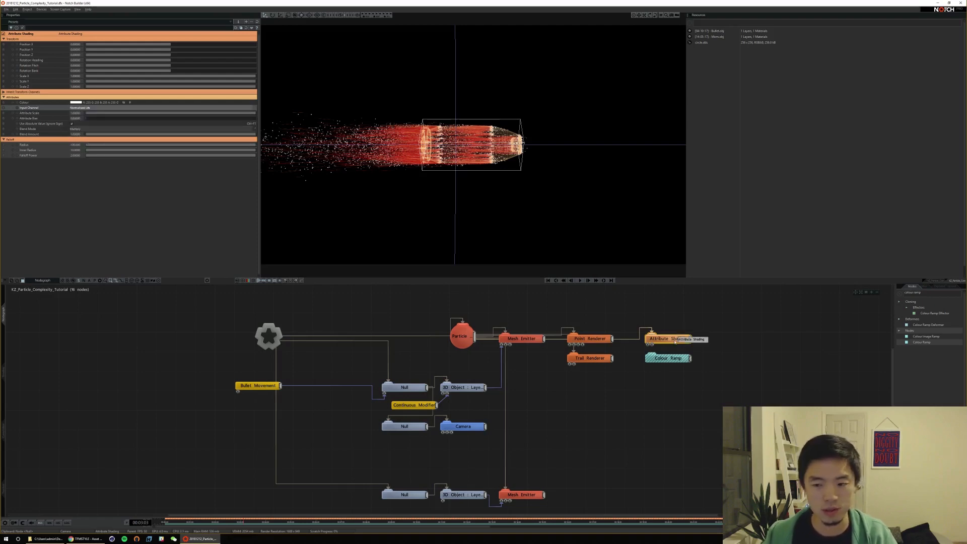
# Connect the Colour Ramp node's output to the Attribute Shading node's input and show the Colour Ramp's properties
pyautogui.moveTo(690, 358); pyautogui.dragTo(648, 345)
pyautogui.click(655, 358)
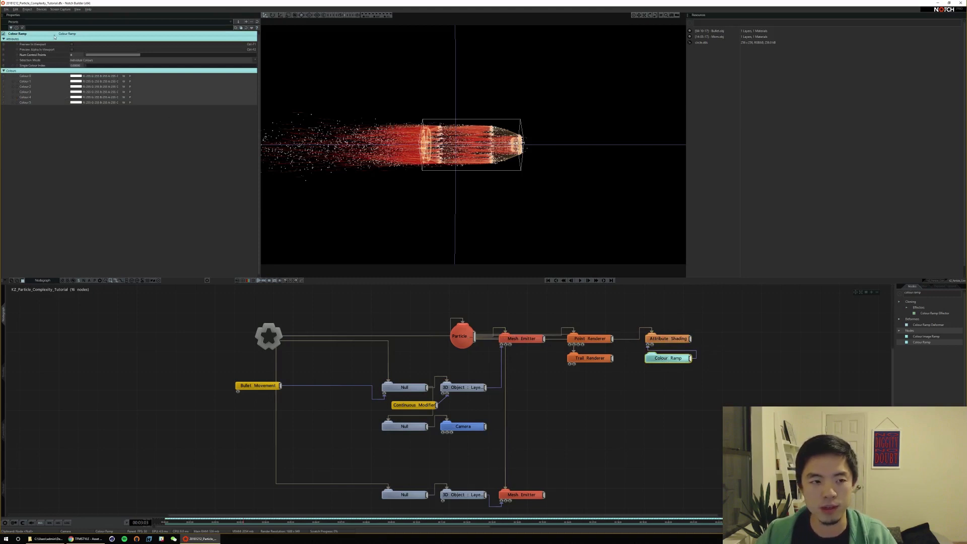
pyautogui.click(223, 22)
pyautogui.click(186, 148)
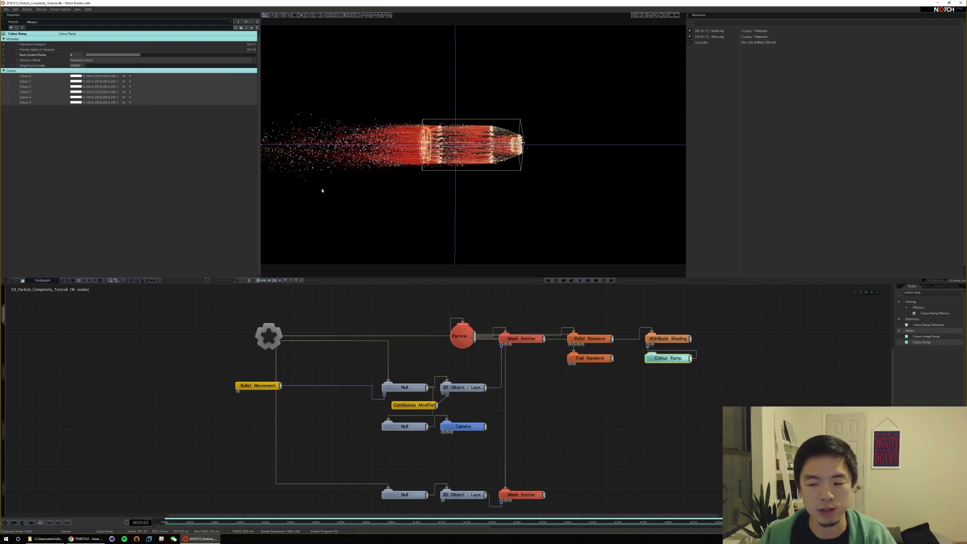
# Set the Colour Ramp's Colour 0 to light orange and Colour 1 to red-orange
pyautogui.click(77, 76)
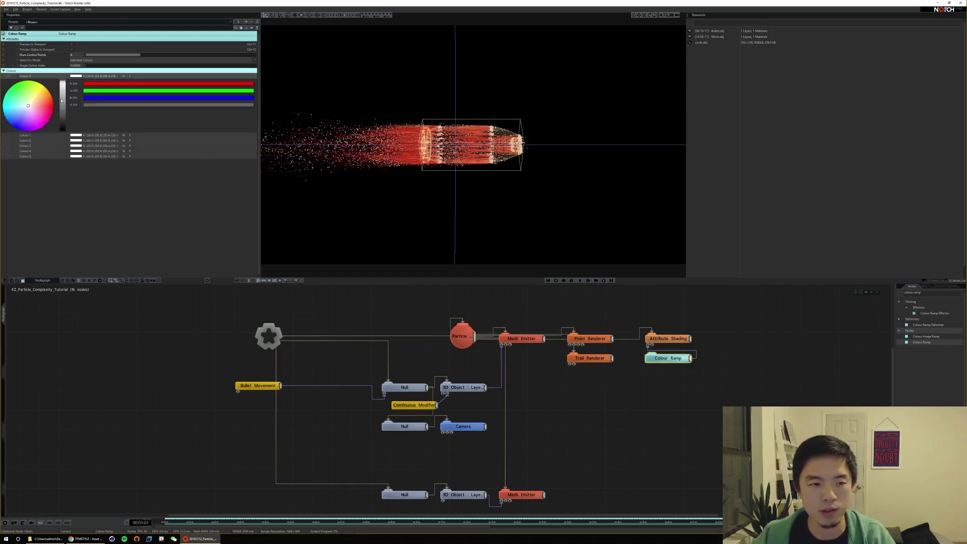
pyautogui.click(31, 104)
pyautogui.click(75, 77)
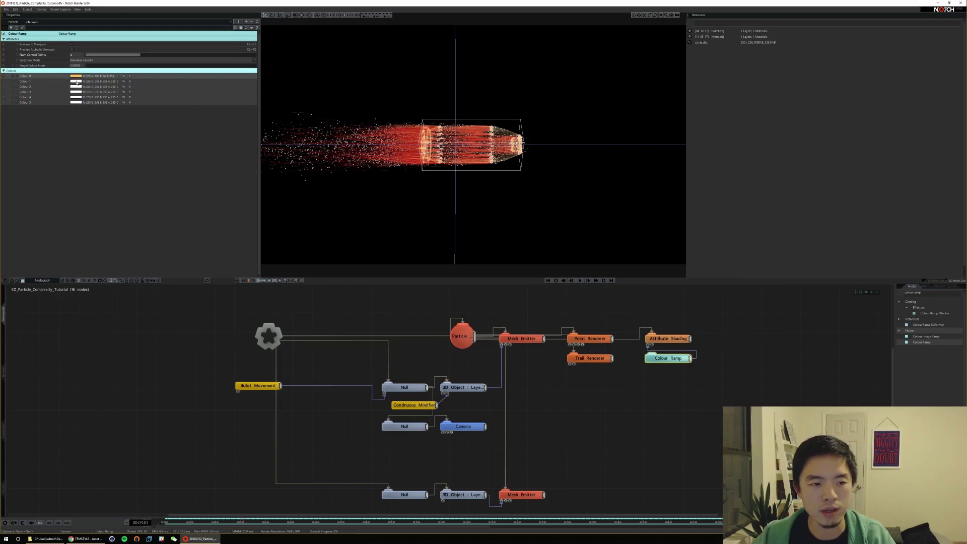
pyautogui.click(76, 82)
pyautogui.click(40, 109)
pyautogui.click(74, 82)
# Set the Colour Ramp's Colour 2 to pink and Colour 3 to magenta-pink
pyautogui.click(76, 87)
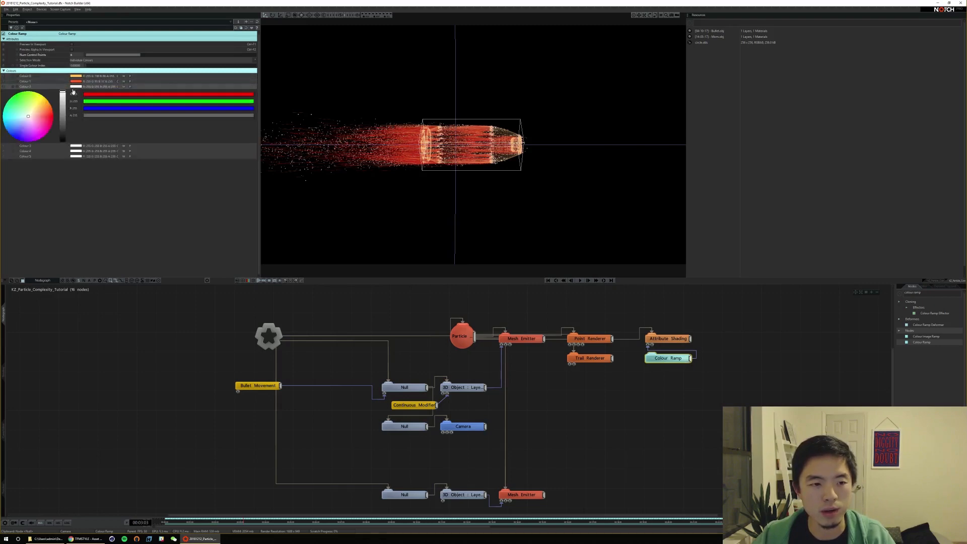
pyautogui.click(39, 124)
pyautogui.click(76, 87)
pyautogui.click(76, 92)
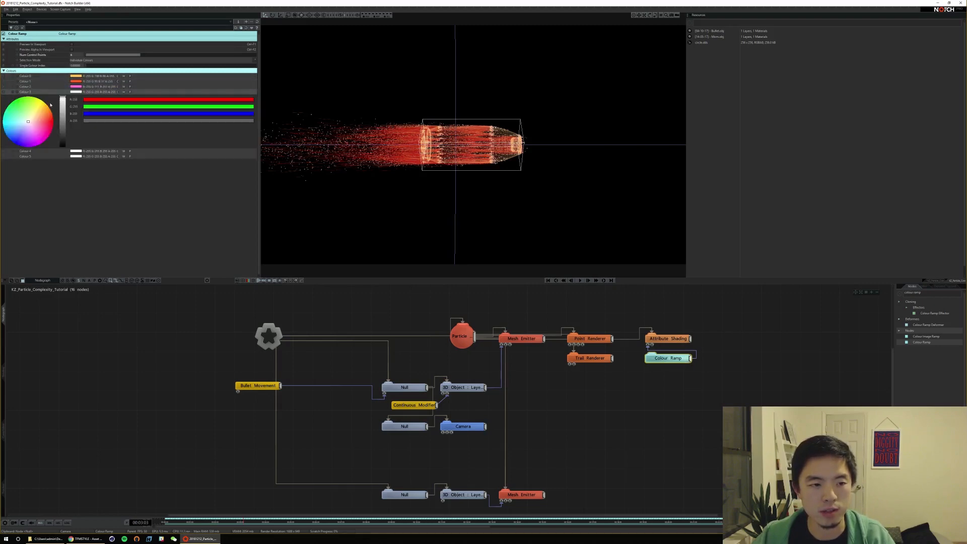
pyautogui.moveTo(50, 105); pyautogui.dragTo(42, 132)
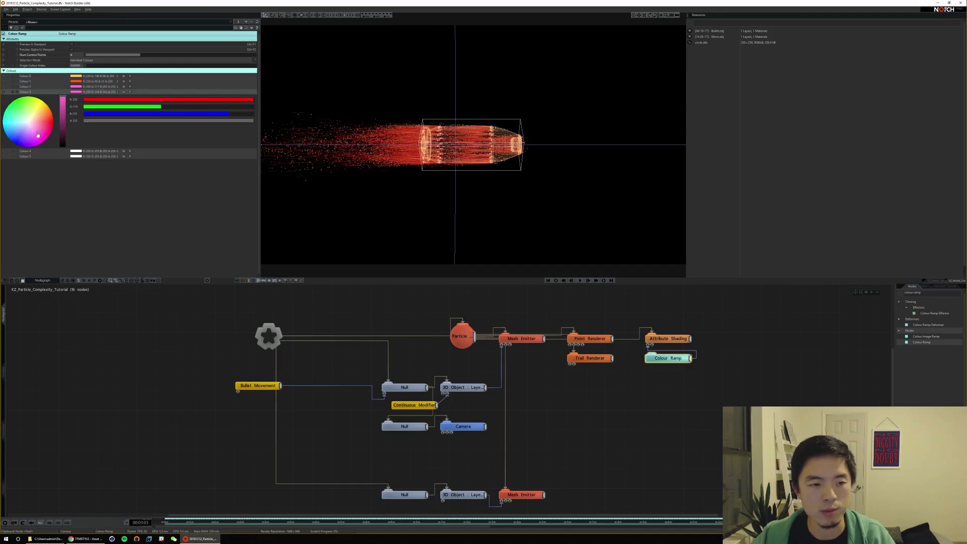
pyautogui.click(78, 92)
pyautogui.click(77, 87)
pyautogui.click(39, 120)
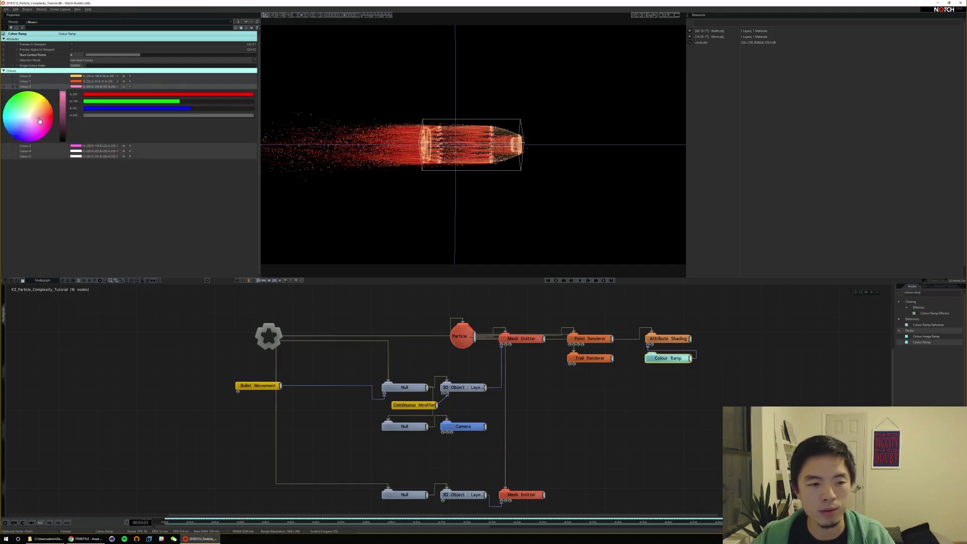
pyautogui.click(75, 87)
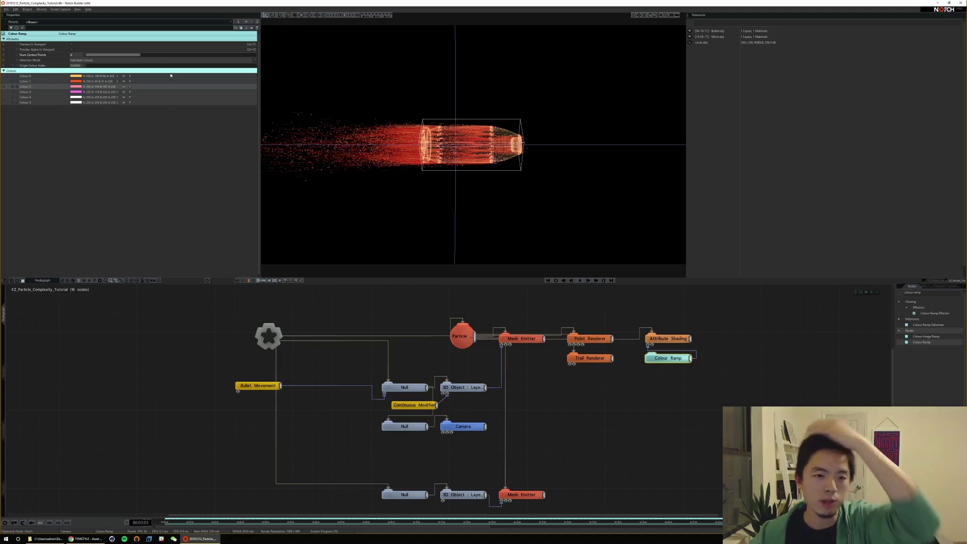
# Apply the Bright 5C Fire preset to the Colour Ramp node
pyautogui.click(246, 23)
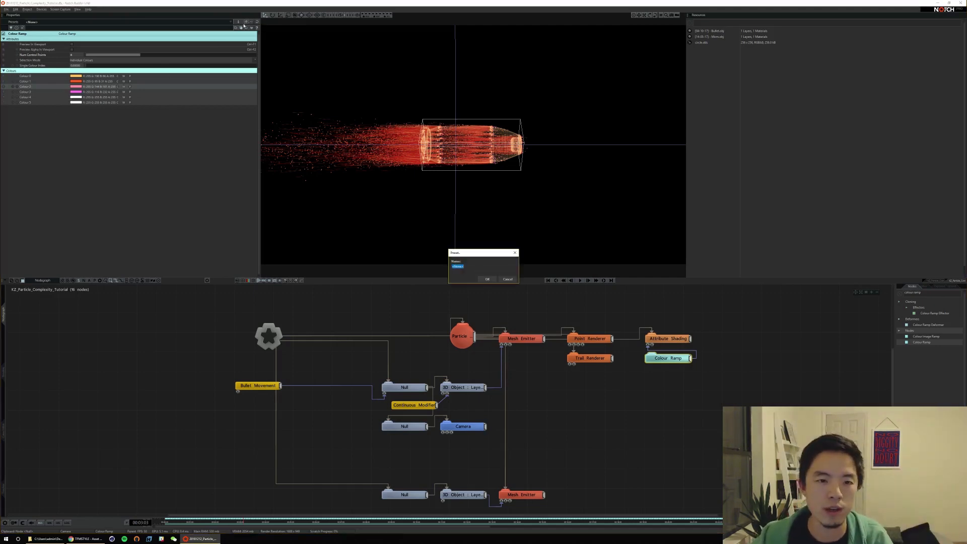
pyautogui.click(507, 280)
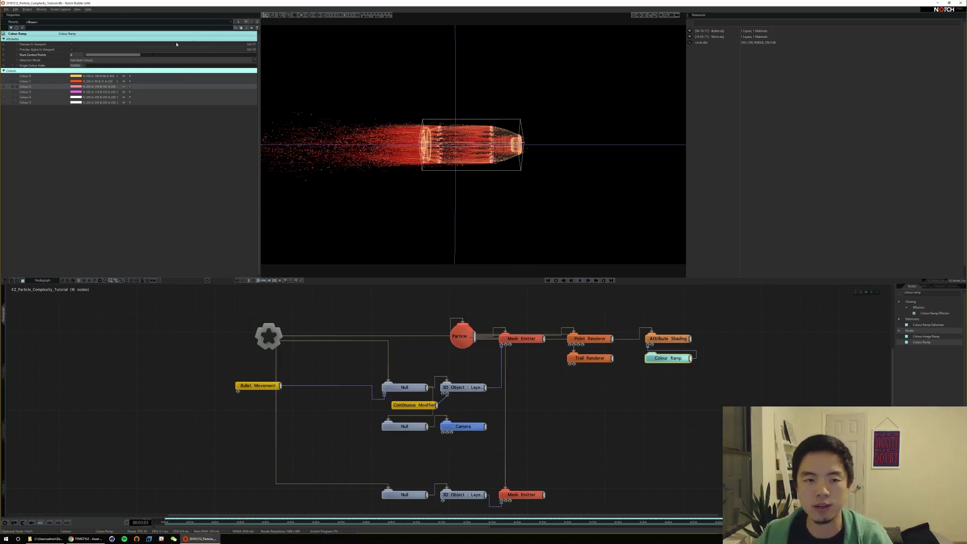
pyautogui.click(216, 22)
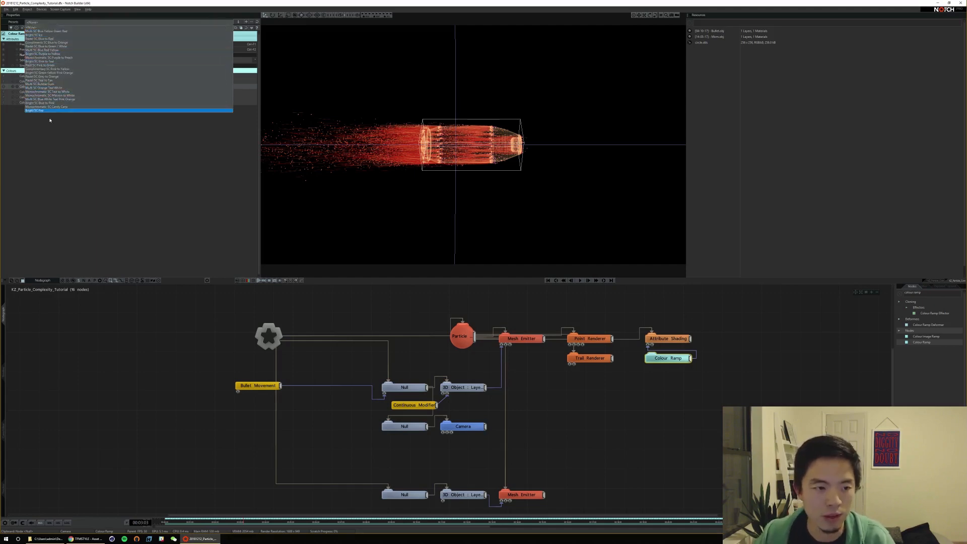
pyautogui.click(47, 110)
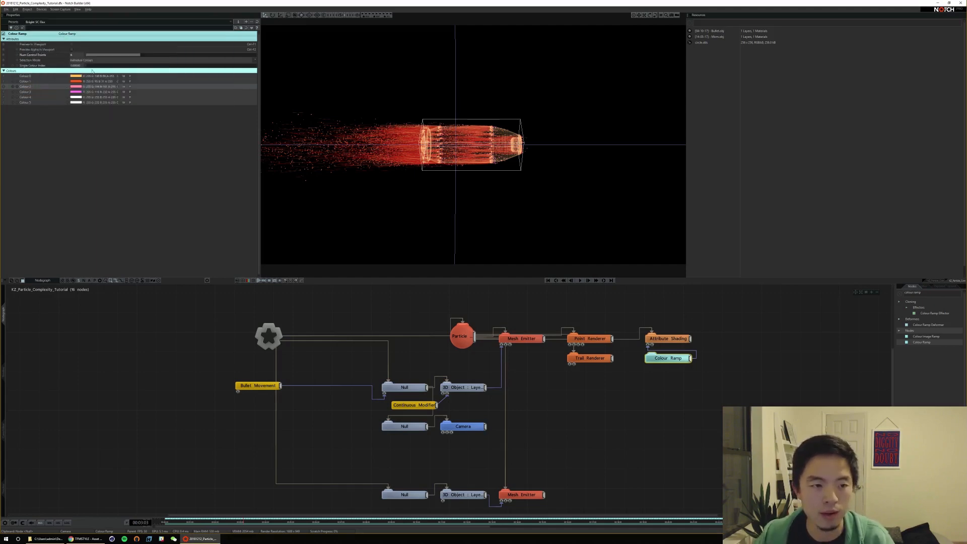
pyautogui.click(239, 22)
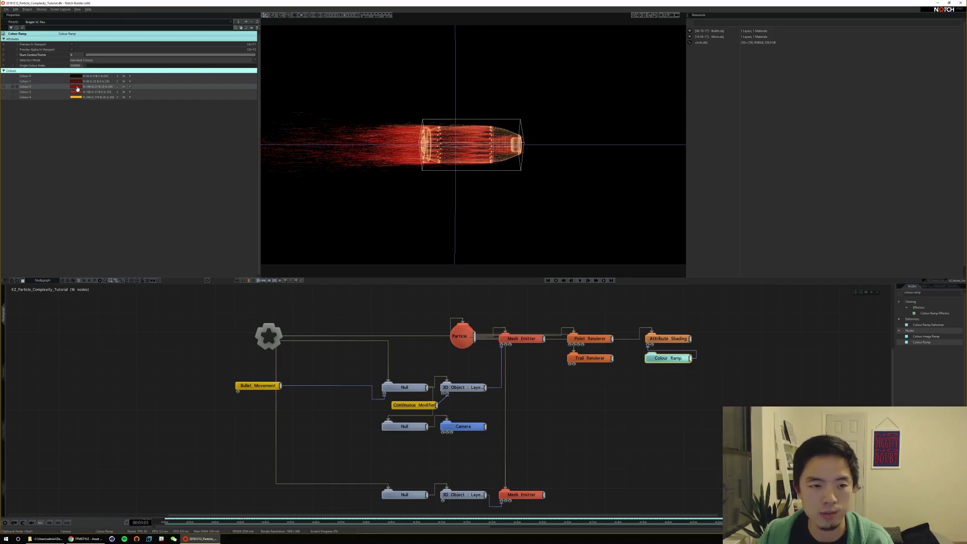
# Replay the animation from the start and review the linked Attribute Shading and Colour Ramp nodes
pyautogui.press('space')
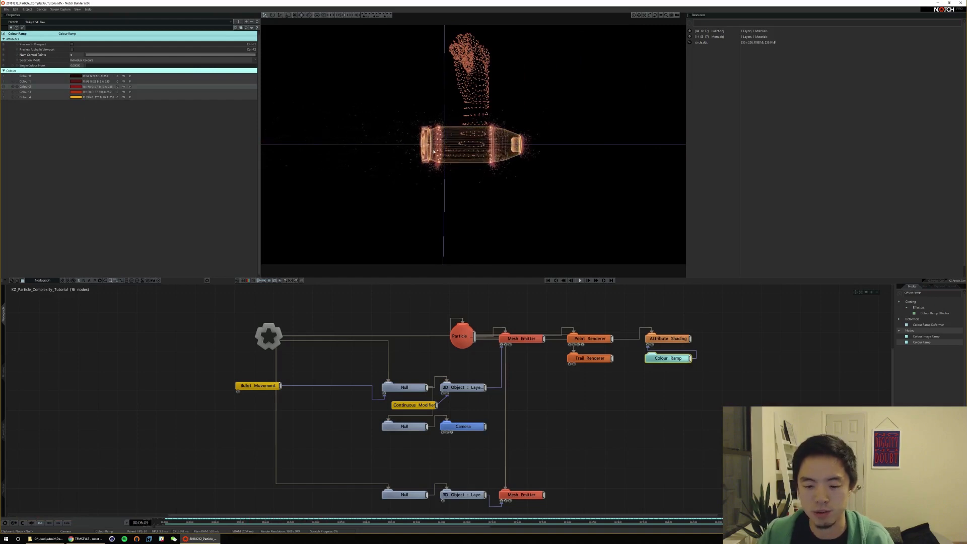
pyautogui.press('Home')
pyautogui.press('space')
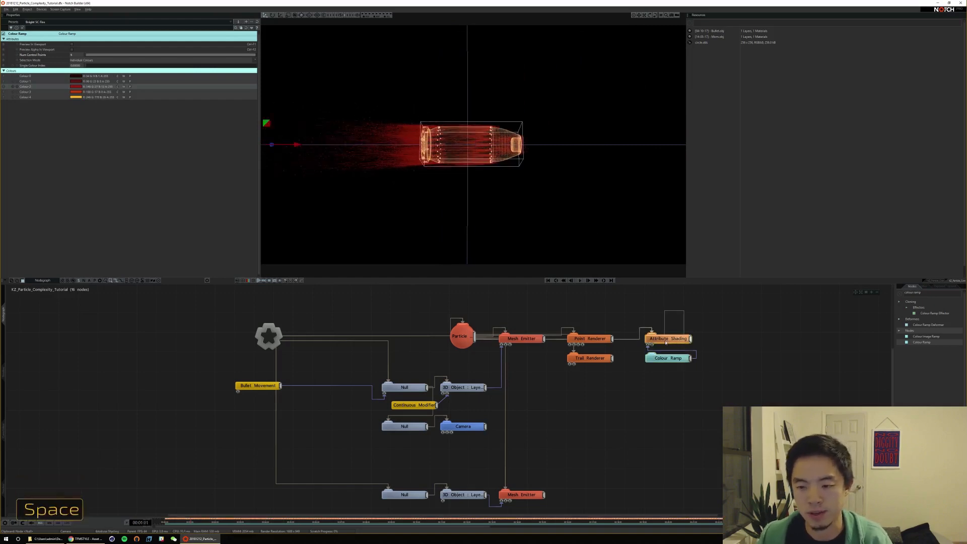
pyautogui.click(666, 343)
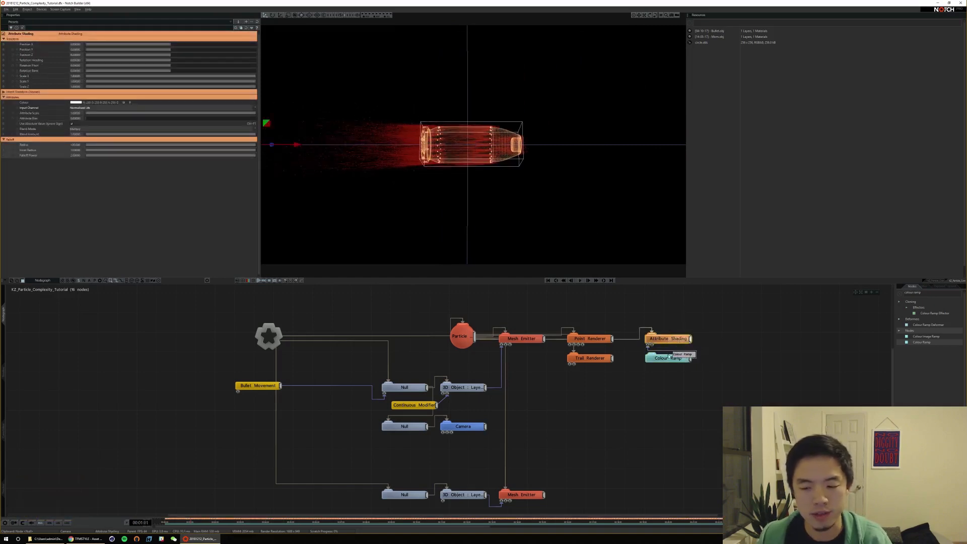
pyautogui.moveTo(667, 359); pyautogui.dragTo(648, 346)
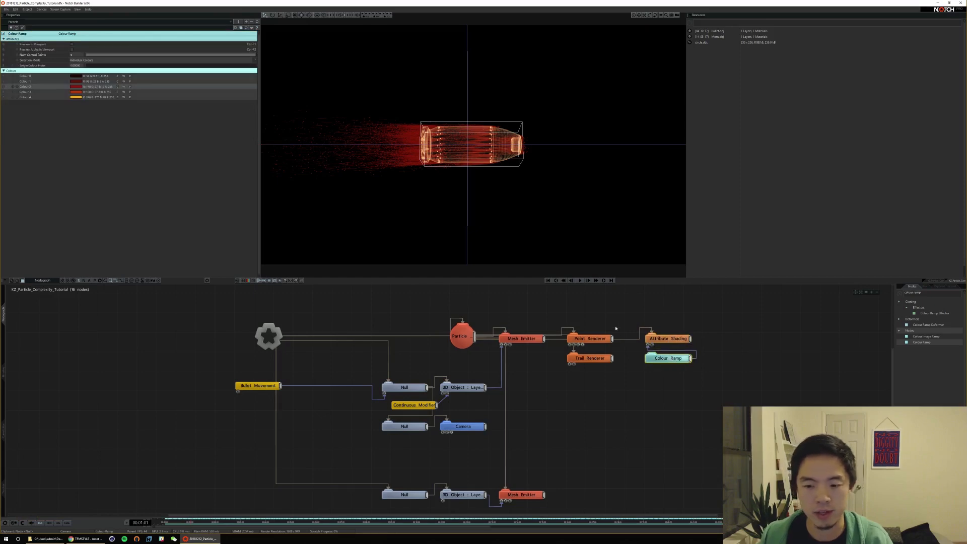
pyautogui.click(662, 338)
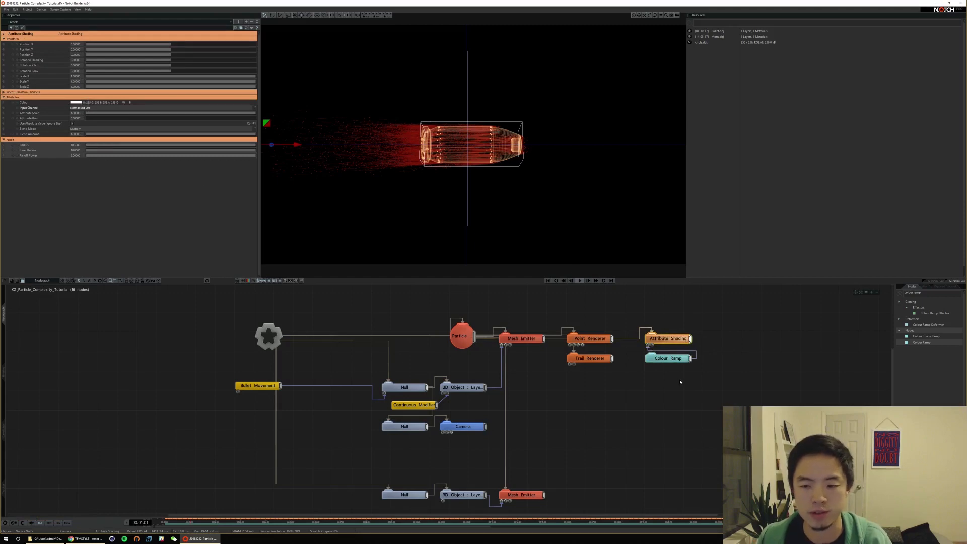
pyautogui.click(675, 359)
# Set the Attribute Shading falloff Radius to 1000 and Inner Radius to 100
pyautogui.click(680, 341)
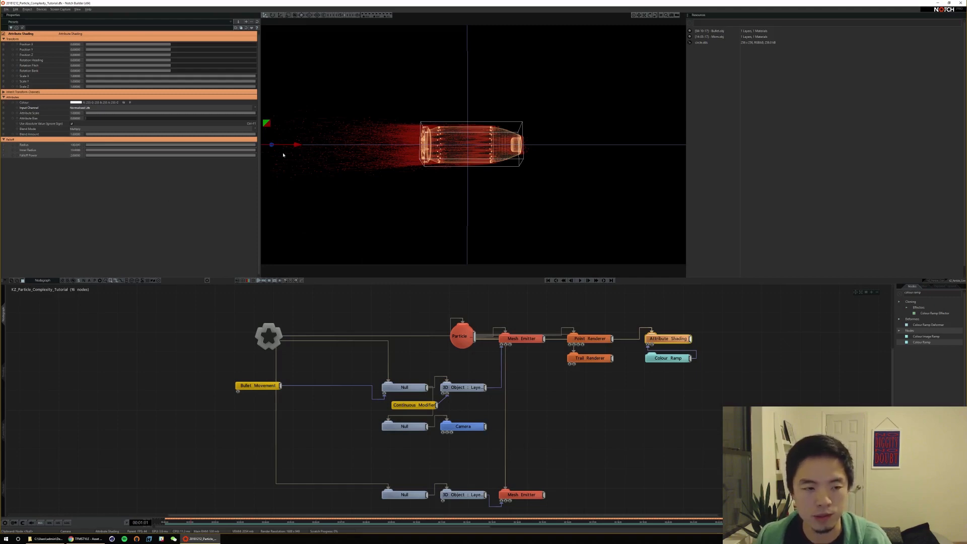
pyautogui.doubleClick(73, 145)
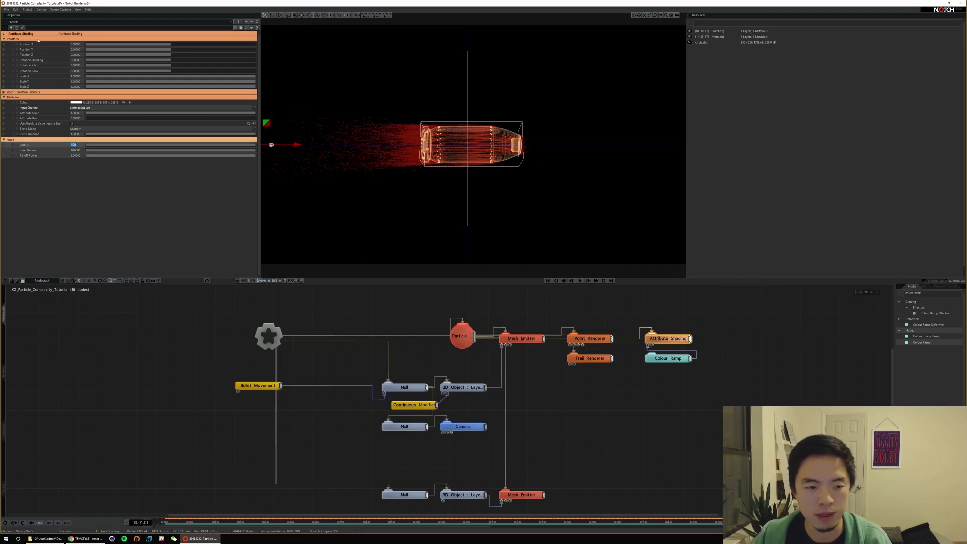
pyautogui.write('1000')
pyautogui.press('Tab')
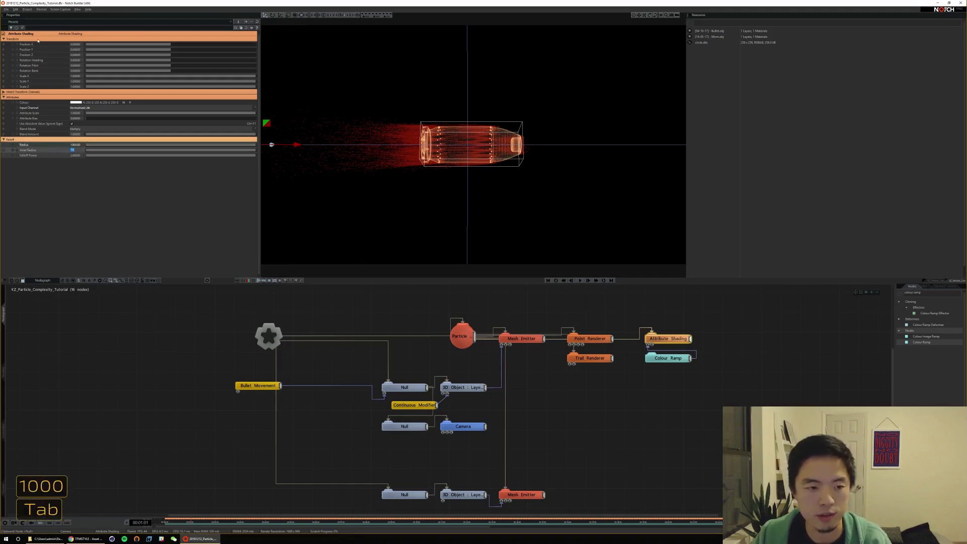
pyautogui.write('100')
pyautogui.press('Return')
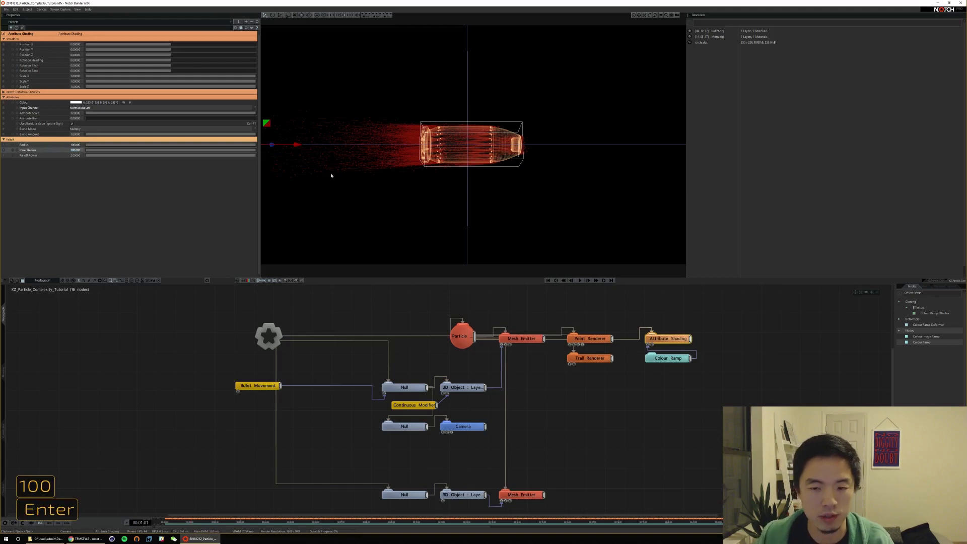
# Play the animation, rewind it and replay its beginning to check the particle colouring with Colour Ramp selected
pyautogui.press('space')
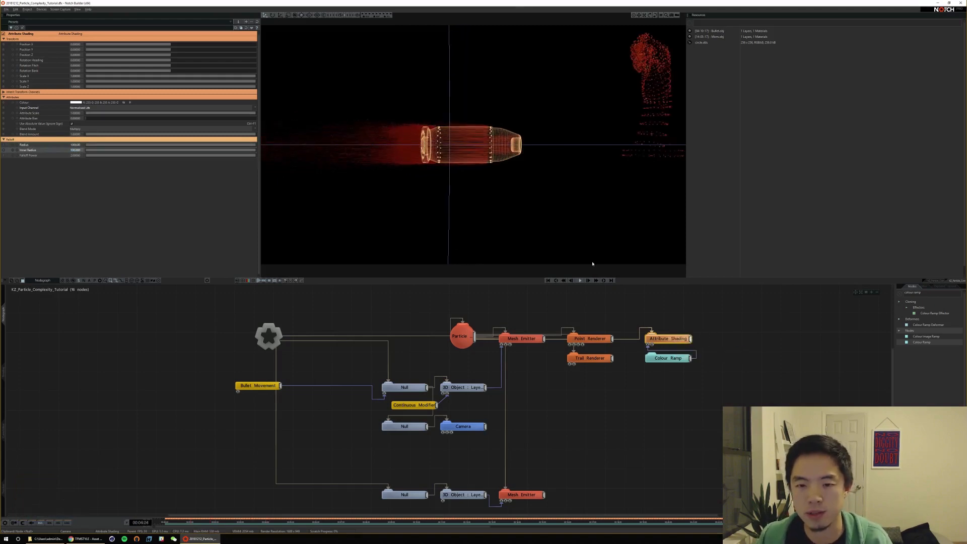
pyautogui.press('space')
pyautogui.press('Home')
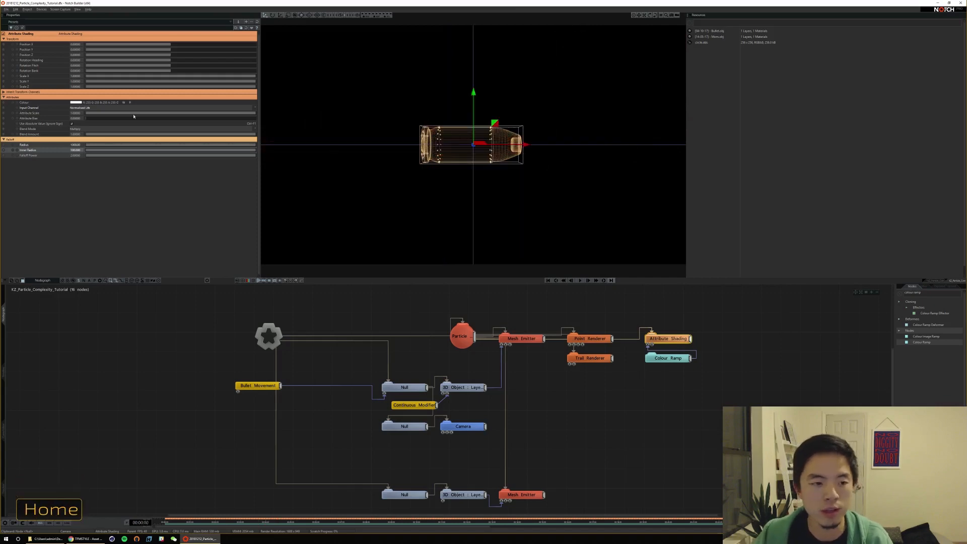
pyautogui.click(666, 359)
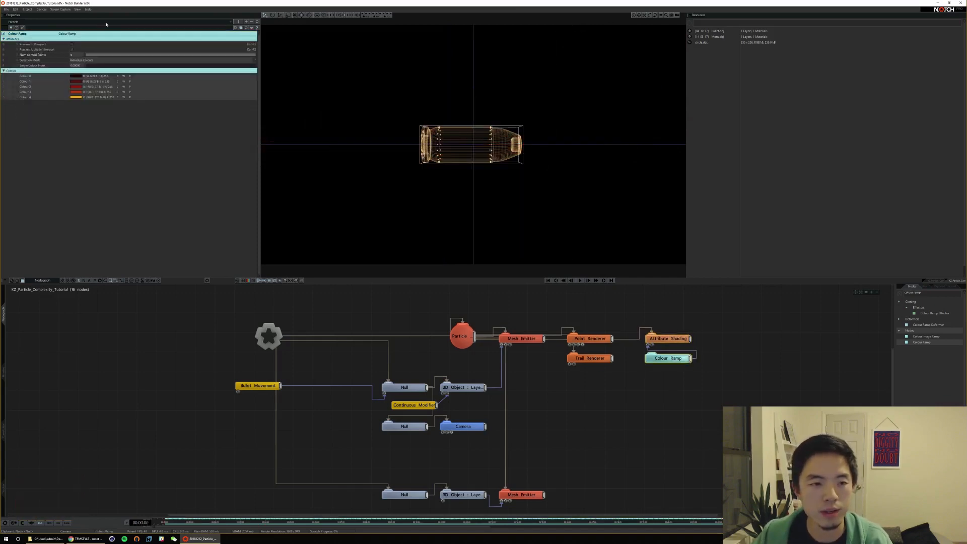
pyautogui.press('space')
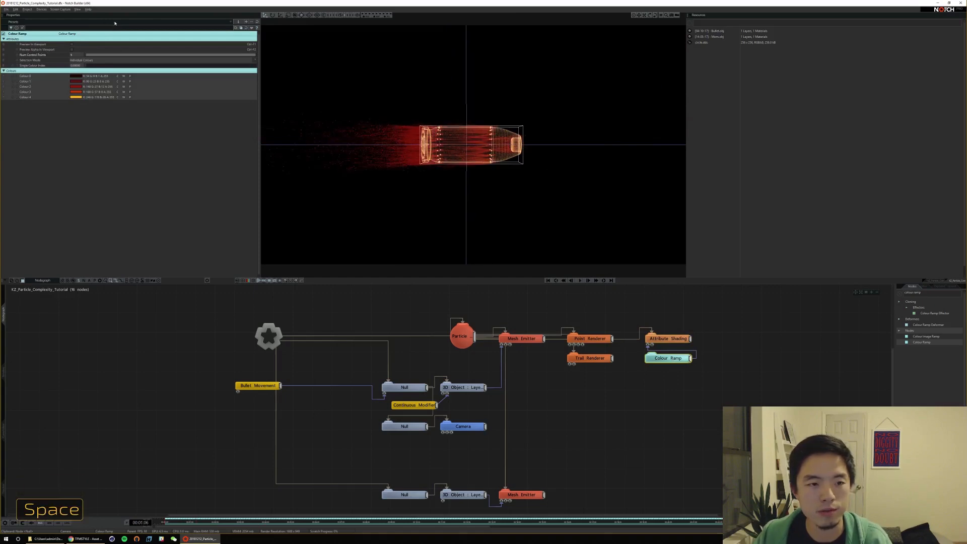
# Brighten the Colour Ramp's Colour 0 and Colour 1 from dark tones to vivid reds
pyautogui.click(114, 23)
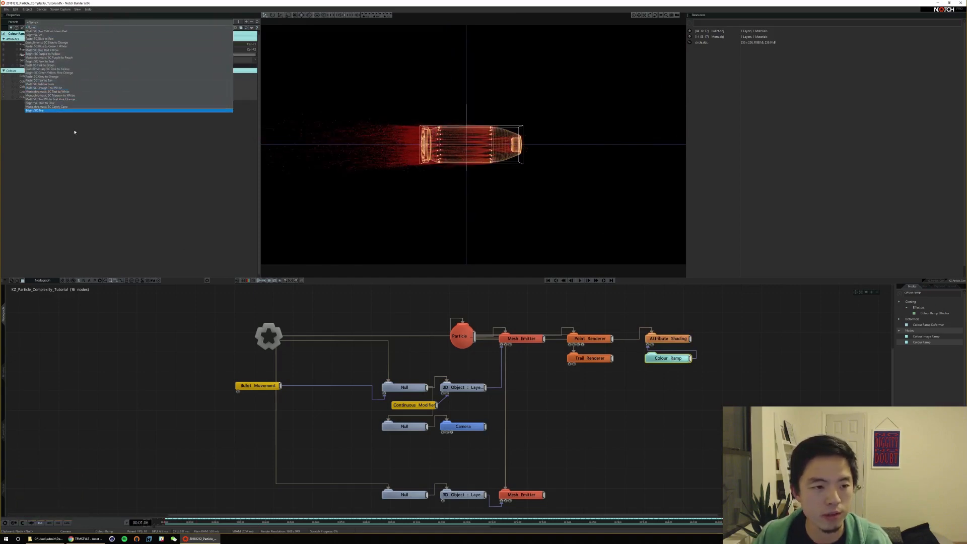
pyautogui.click(74, 132)
pyautogui.click(76, 77)
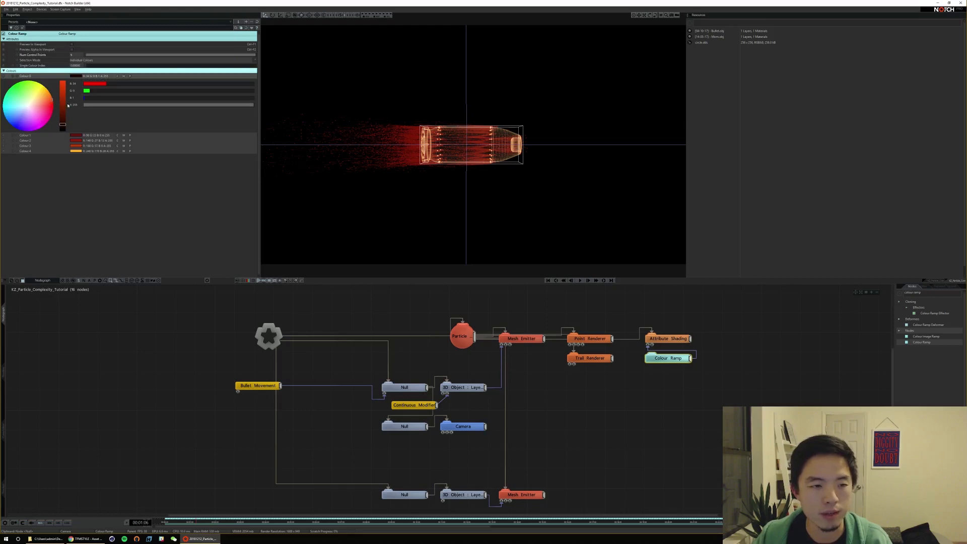
pyautogui.moveTo(64, 121); pyautogui.dragTo(64, 97)
pyautogui.click(76, 76)
pyautogui.click(77, 82)
pyautogui.click(79, 84)
pyautogui.click(78, 83)
pyautogui.click(76, 81)
# Brighten the Colour Ramp's Colour 2 to a vivid orange and Colour 3 to a lighter orange
pyautogui.click(76, 86)
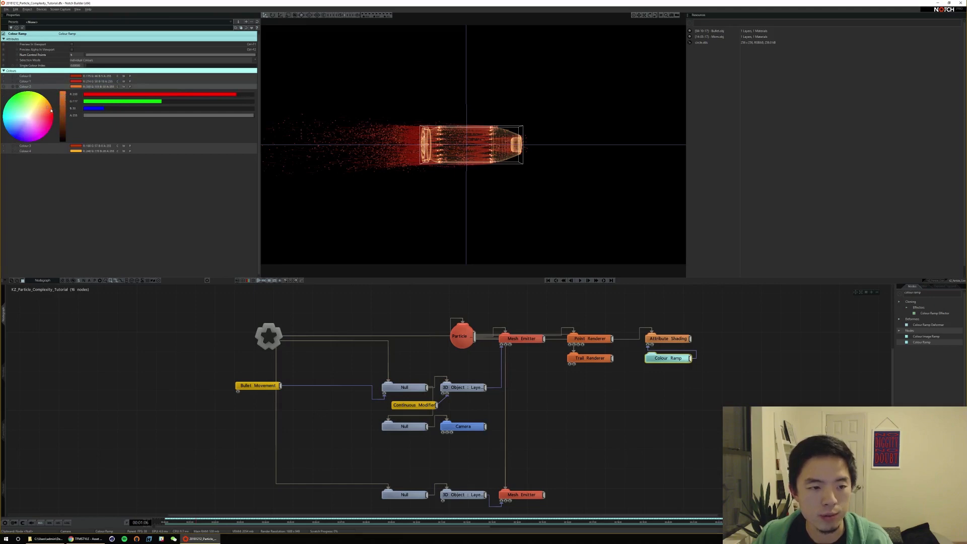
pyautogui.click(71, 86)
pyautogui.click(76, 91)
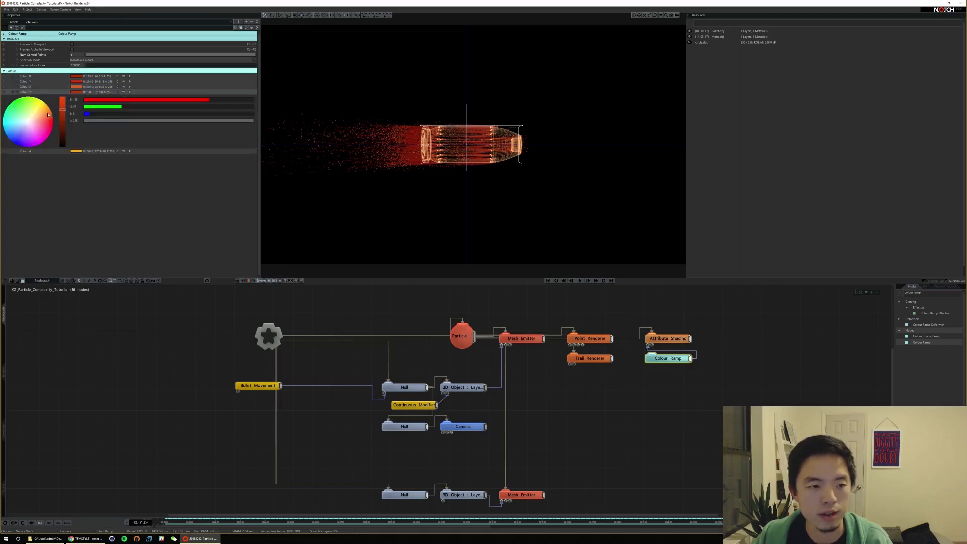
pyautogui.moveTo(50, 115); pyautogui.dragTo(45, 113)
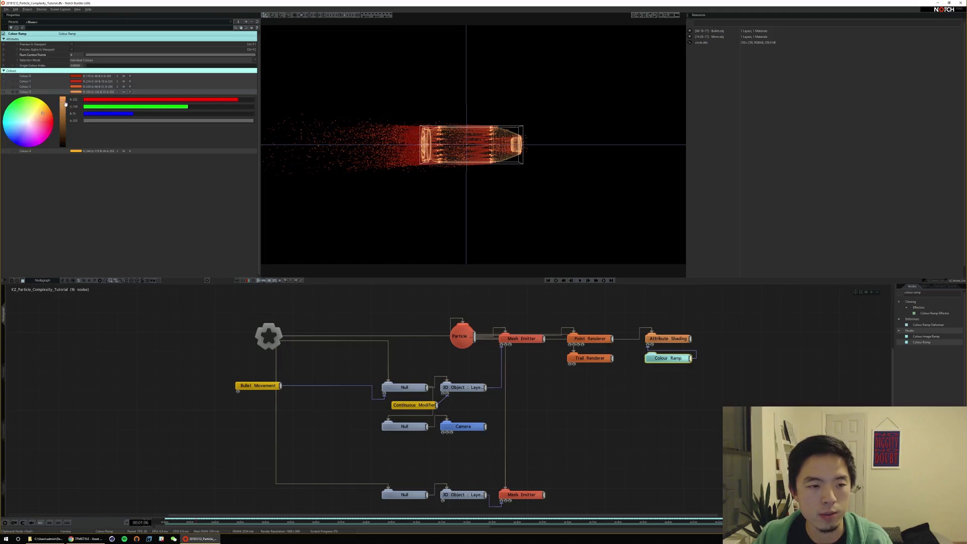
pyautogui.click(75, 92)
# Lighten the Colour Ramp's Colour 4 to a pale cream yellow and refine Colour 3 to a paler orange
pyautogui.click(77, 96)
pyautogui.click(36, 120)
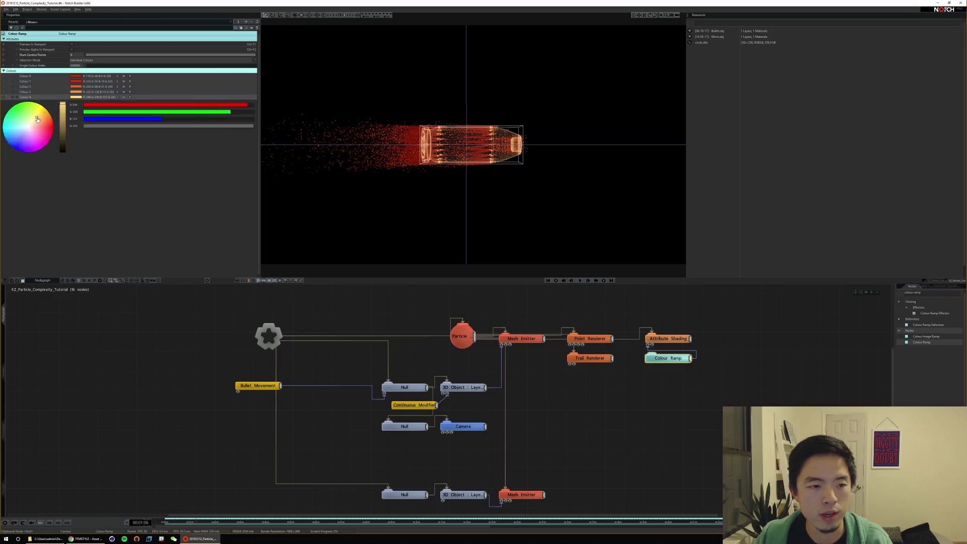
pyautogui.click(78, 97)
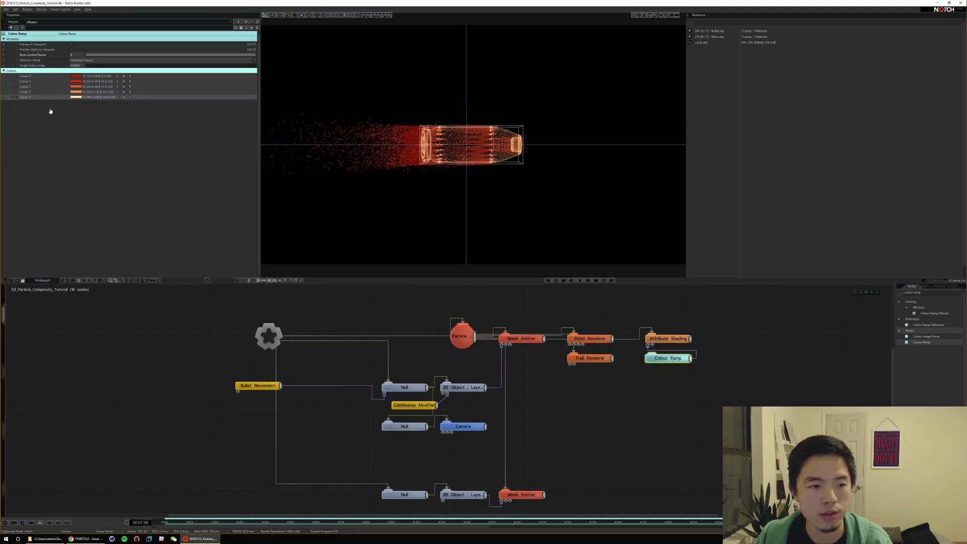
pyautogui.click(74, 93)
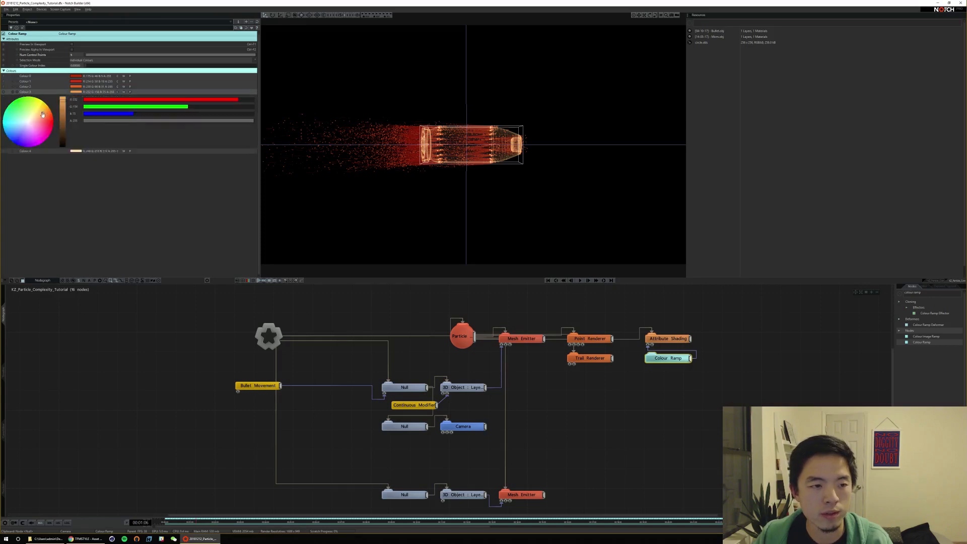
pyautogui.click(76, 86)
pyautogui.click(76, 87)
pyautogui.click(76, 92)
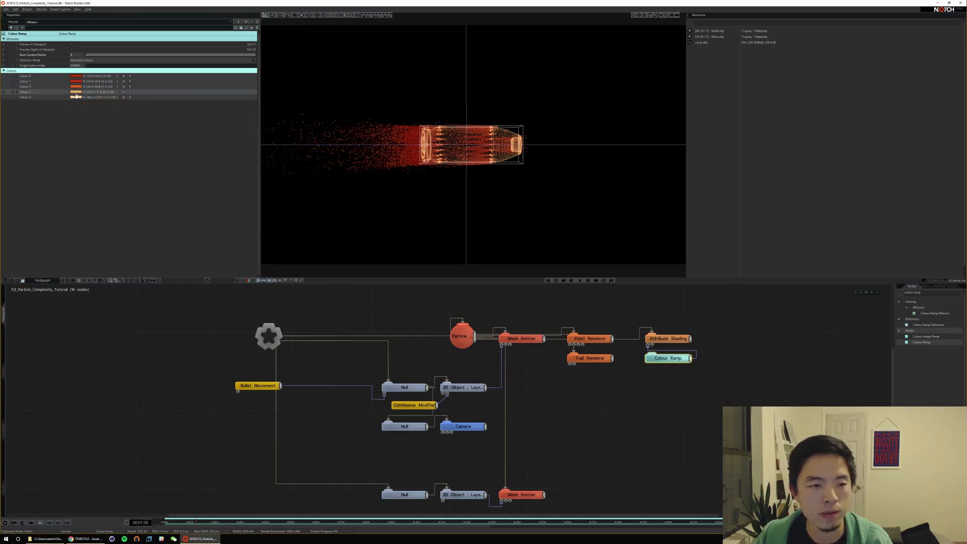
# Play the animation, undo the viewport camera move and replay from the start to check the new ramp colours
pyautogui.press('space')
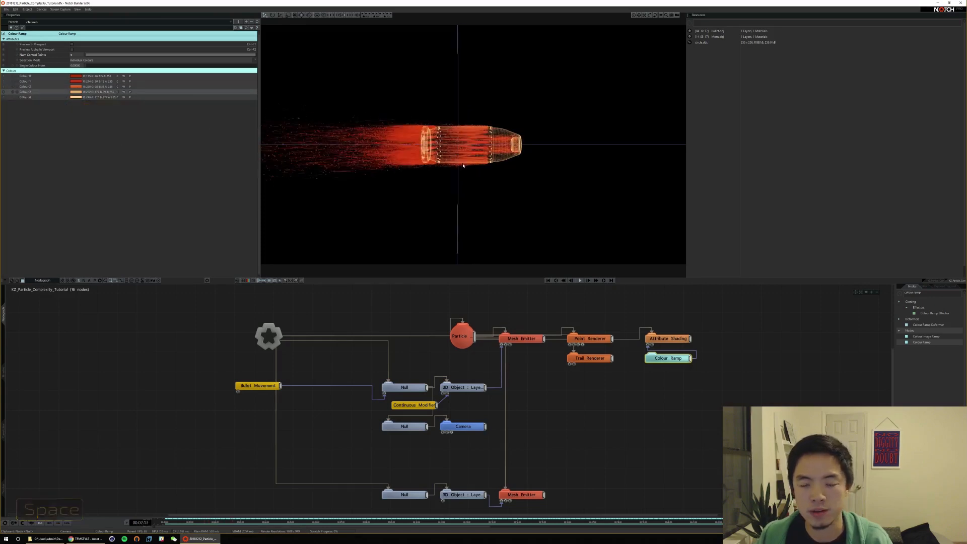
pyautogui.keyDown('alt'); pyautogui.moveTo(453, 151); pyautogui.dragTo(488, 173); pyautogui.keyUp('alt')
pyautogui.hotkey('ctrl', 'z')
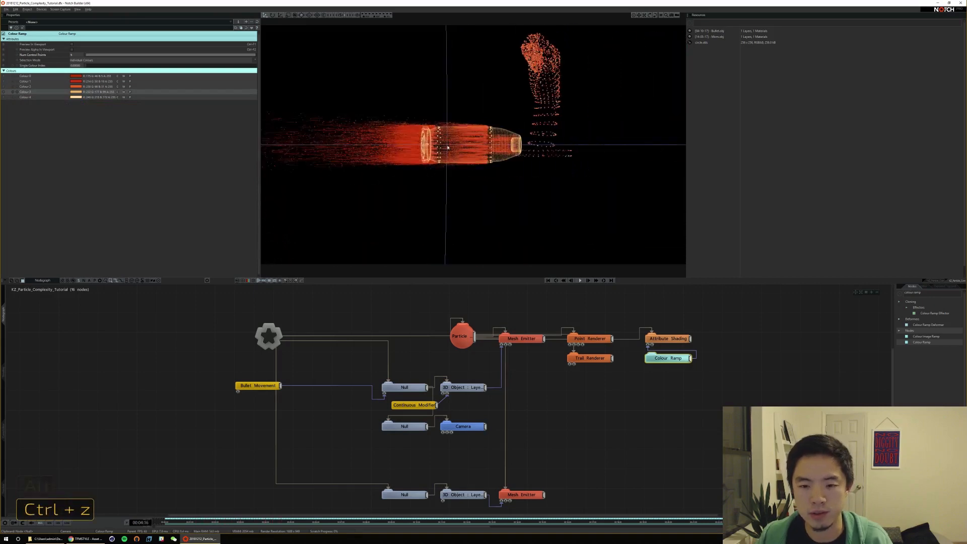
pyautogui.press('space')
pyautogui.press('Home')
pyautogui.press('space')
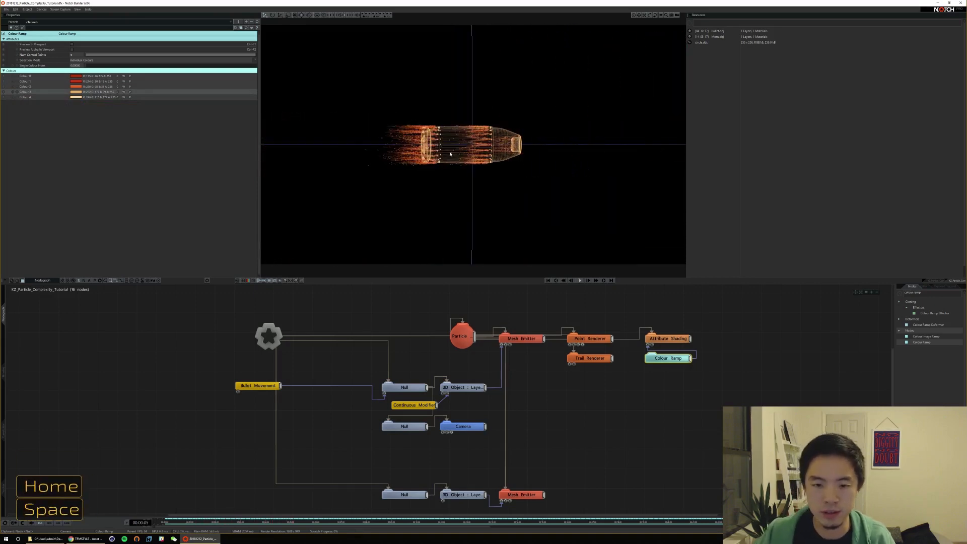
# Set the Attribute Shading node's Attribute Scale to 1.5 and replay the animation from the start
pyautogui.click(668, 339)
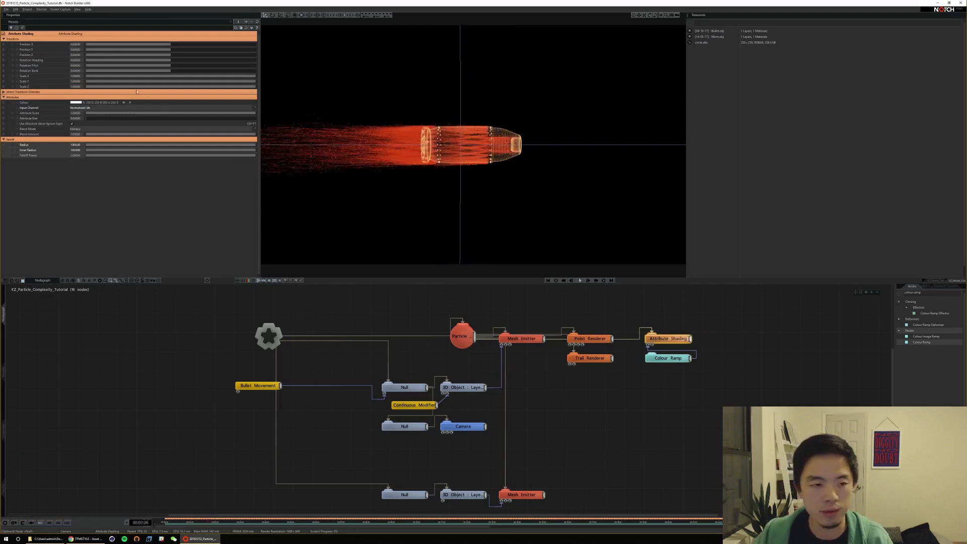
pyautogui.moveTo(181, 115); pyautogui.dragTo(132, 116)
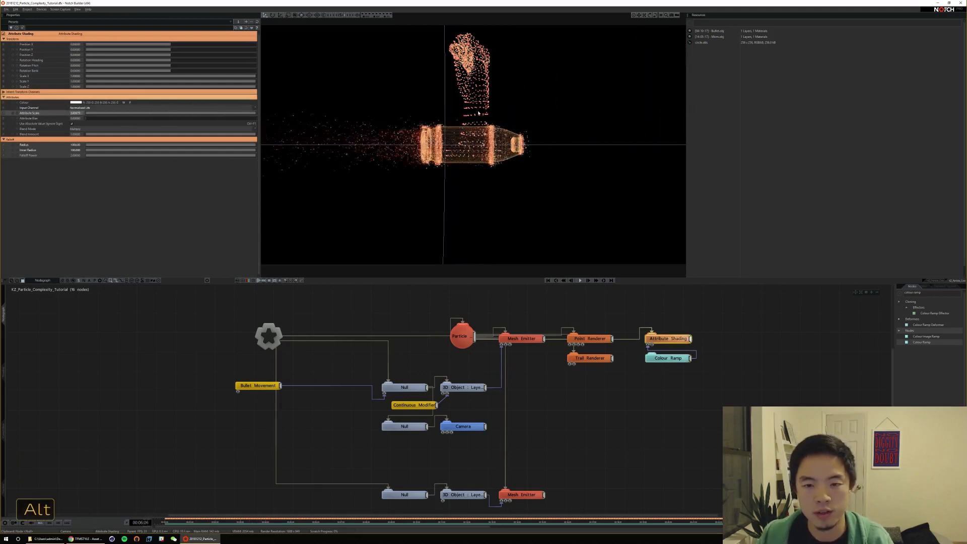
pyautogui.hotkey('alt', 'Home')
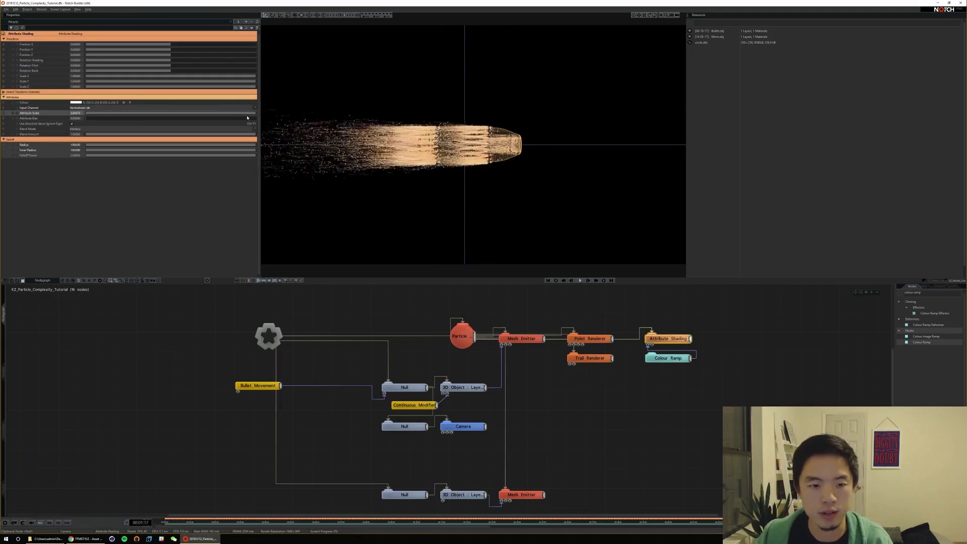
pyautogui.moveTo(249, 116); pyautogui.dragTo(201, 113)
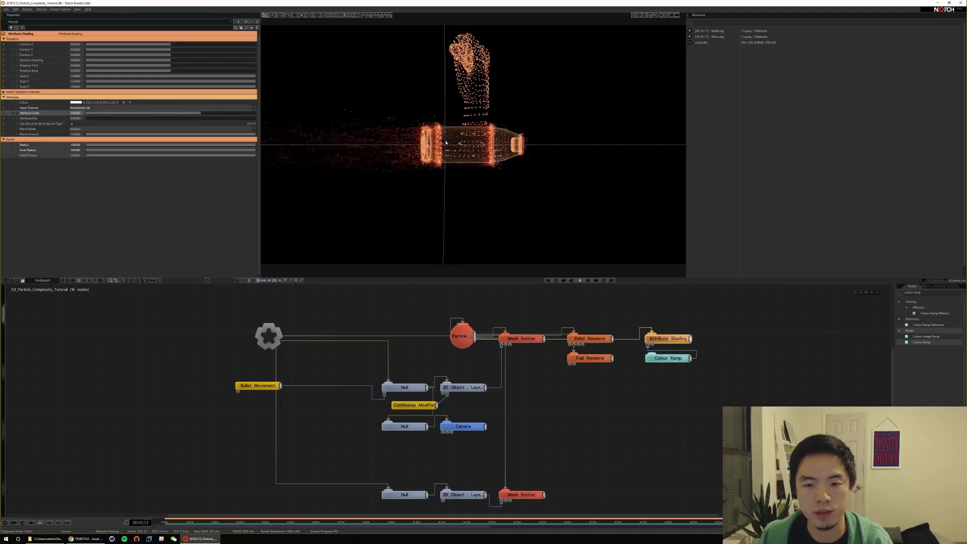
pyautogui.press('space')
pyautogui.write('1.5')
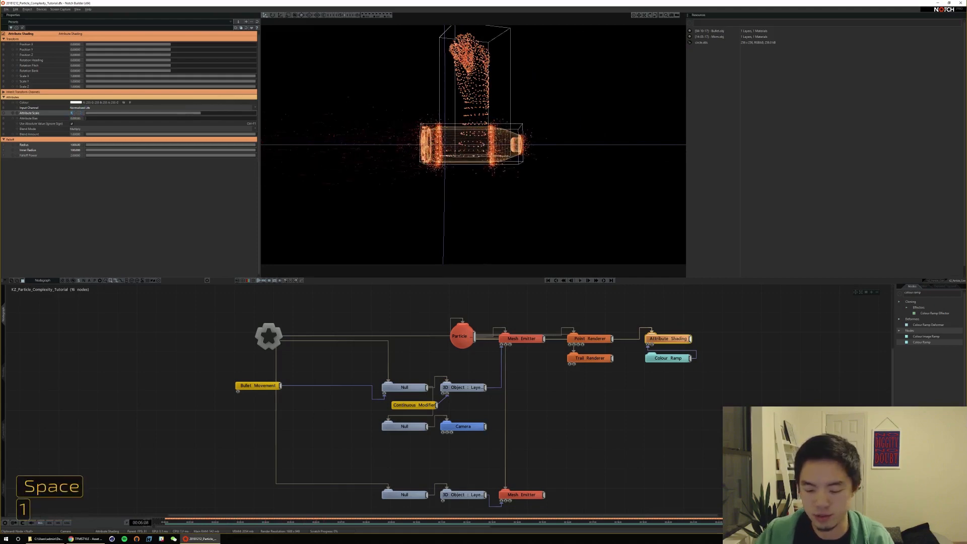
pyautogui.press('Return')
pyautogui.press('Home')
pyautogui.press('space')
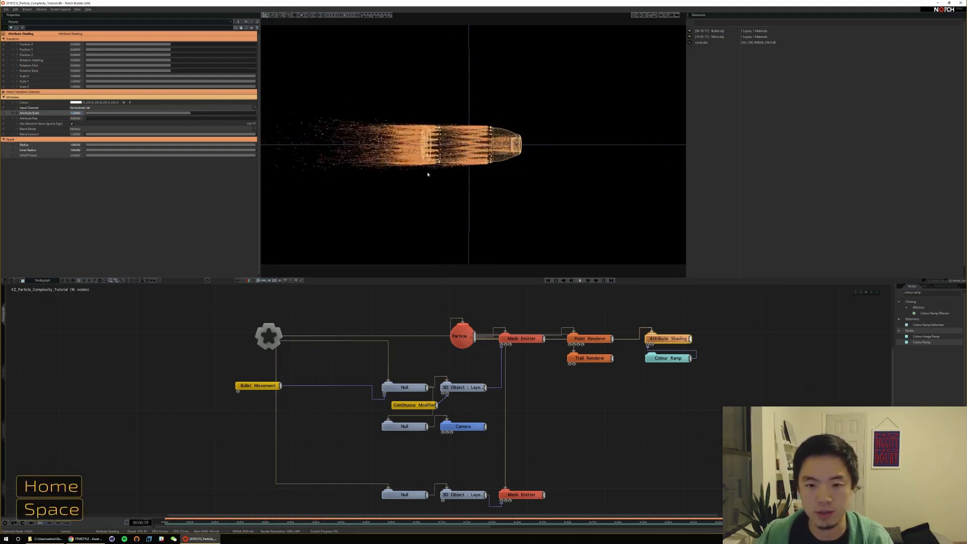
# Set the Life of the Mesh Emitter feeding the Point Renderer to 1.5 and check the trail during playback
pyautogui.click(531, 339)
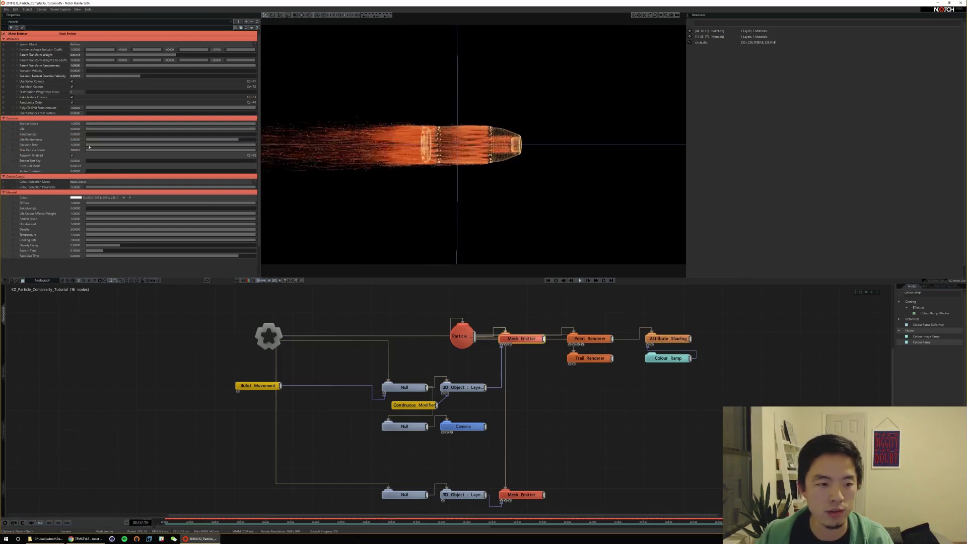
pyautogui.moveTo(88, 130); pyautogui.dragTo(173, 129)
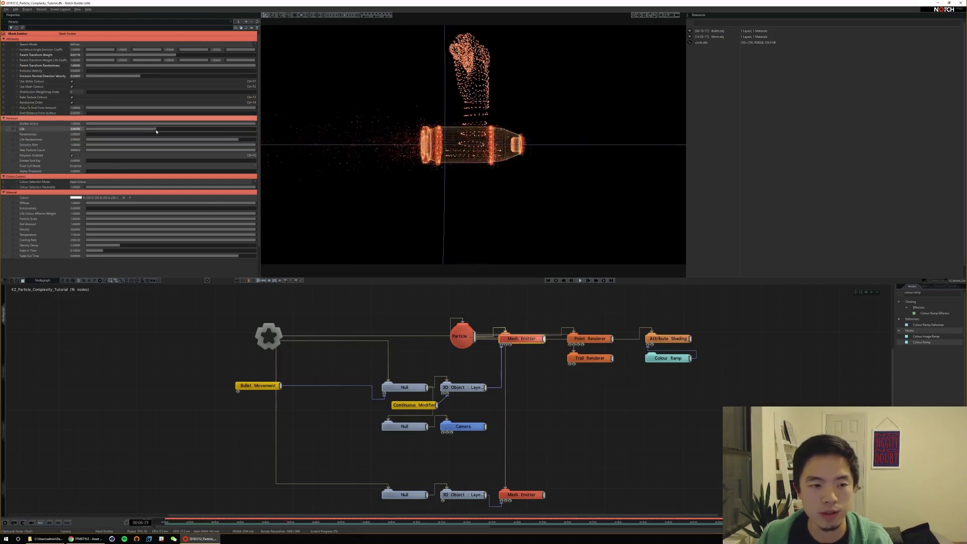
pyautogui.press('Home')
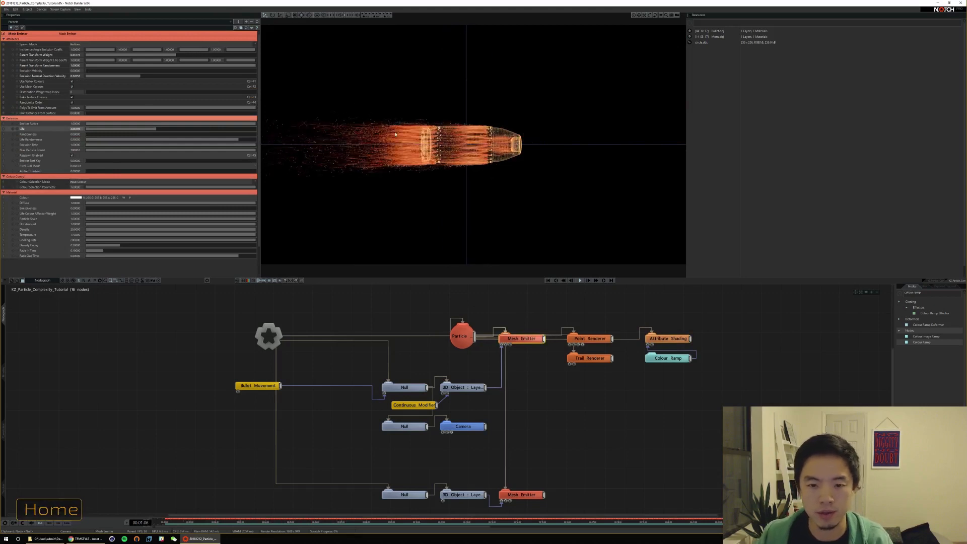
pyautogui.press('space')
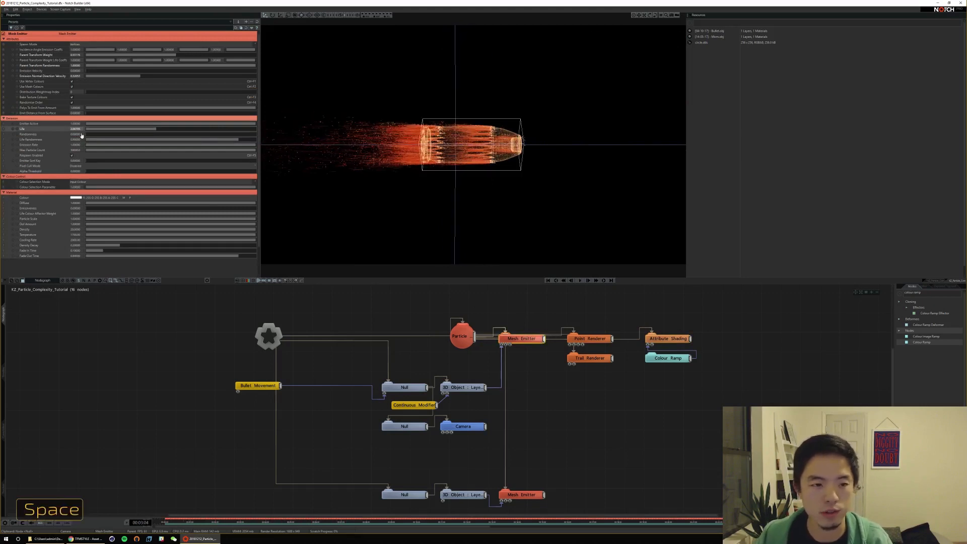
pyautogui.write('1.5')
pyautogui.press('Return')
pyautogui.press('space')
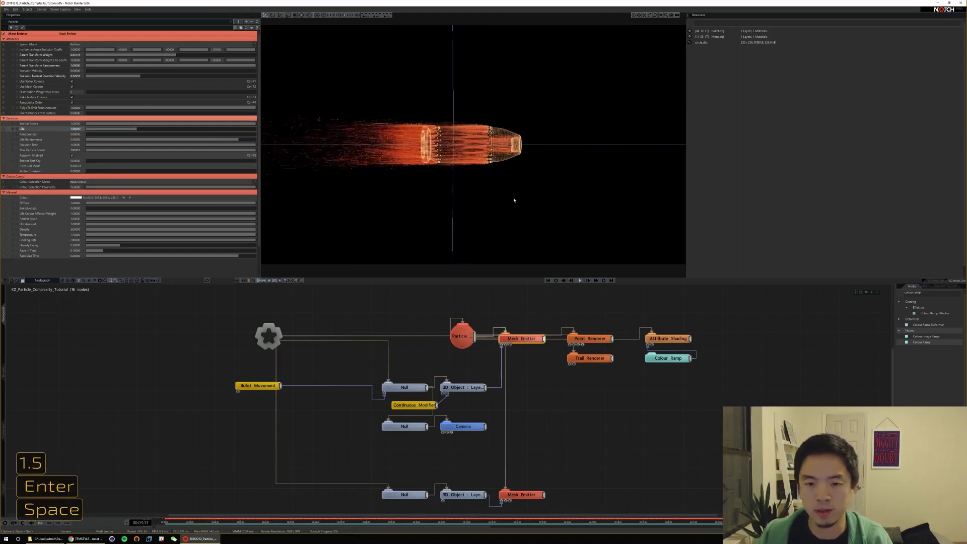
pyautogui.press('space')
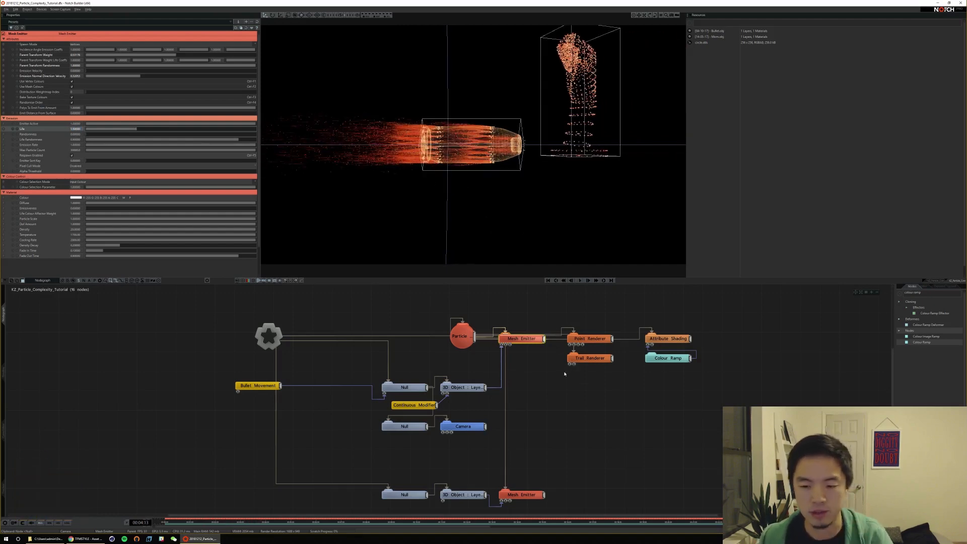
# Reduce the Trail Renderer's Particle Use Amount to a small fraction and replay the animation from the start to check the trails
pyautogui.click(581, 357)
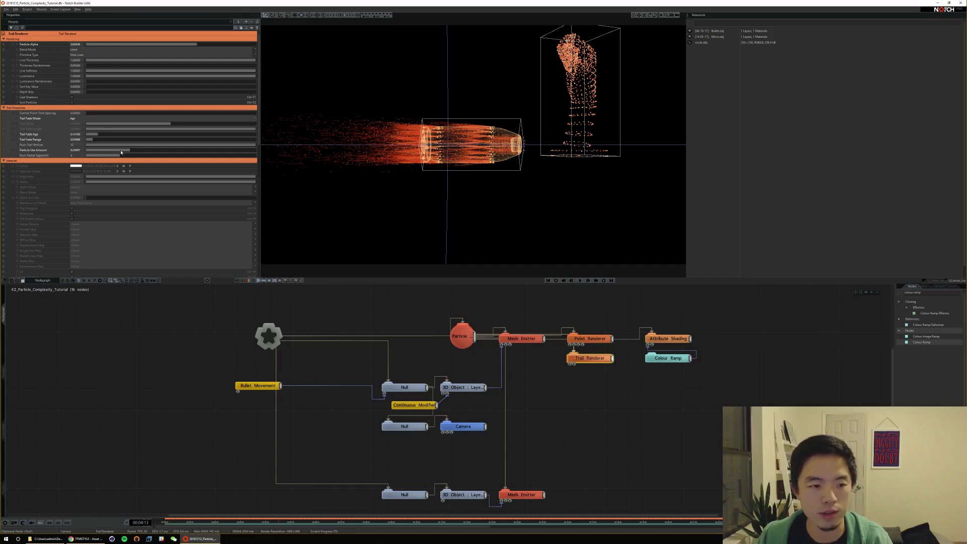
pyautogui.moveTo(122, 151); pyautogui.dragTo(111, 151)
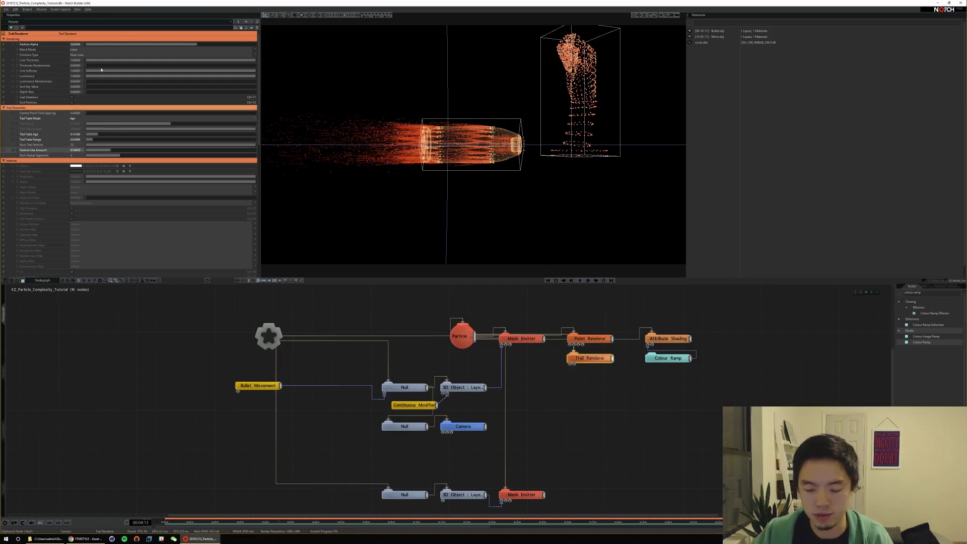
pyautogui.press('Home')
pyautogui.press('space')
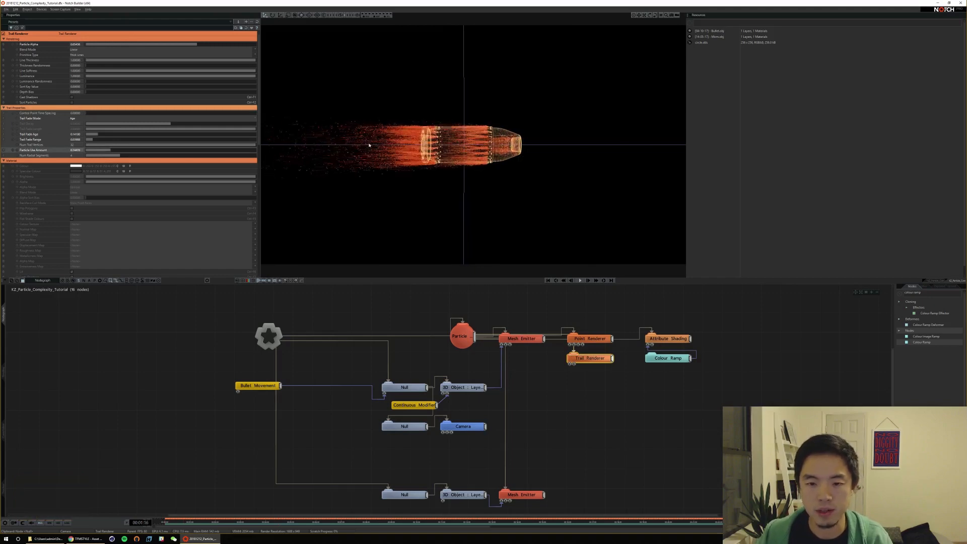
pyautogui.press('space')
pyautogui.press('space')
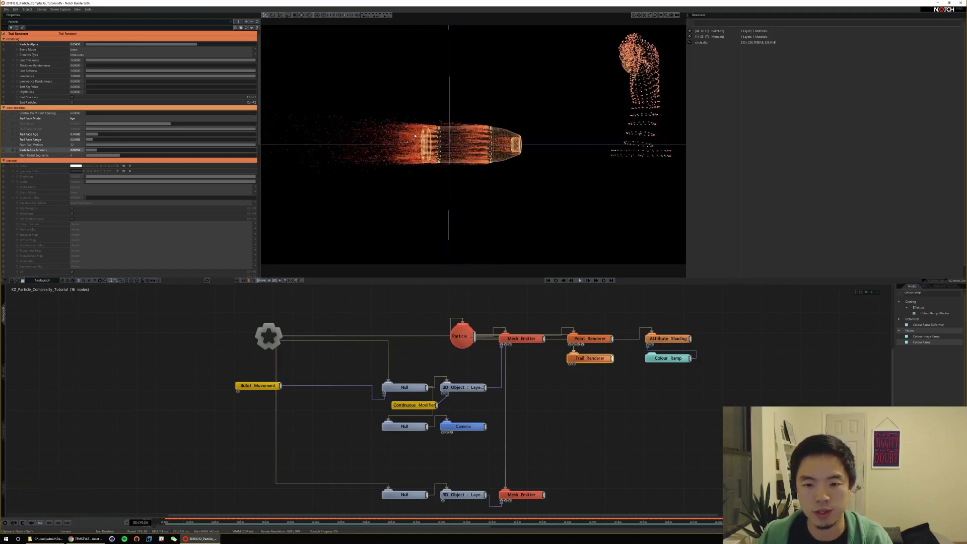
pyautogui.press('space')
pyautogui.press('Home')
pyautogui.press('space')
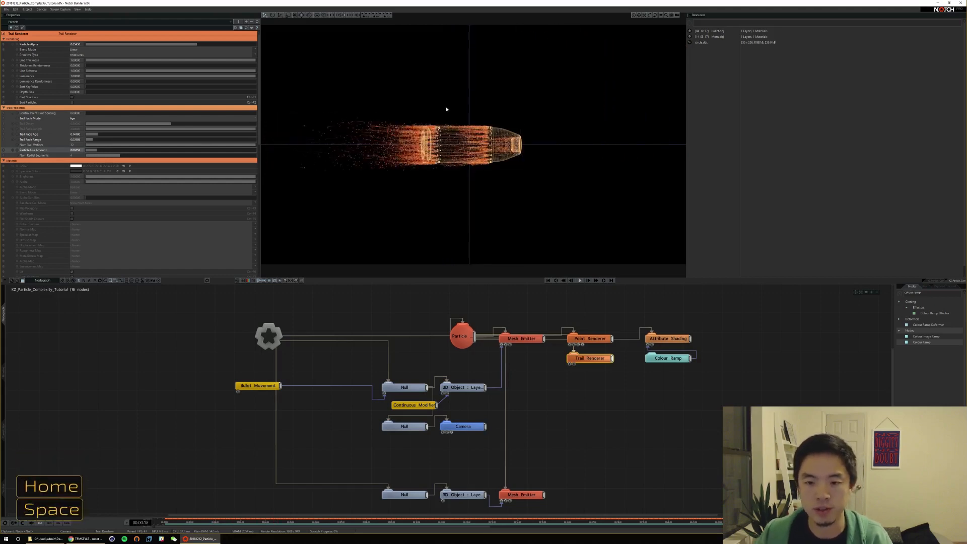
pyautogui.press('space')
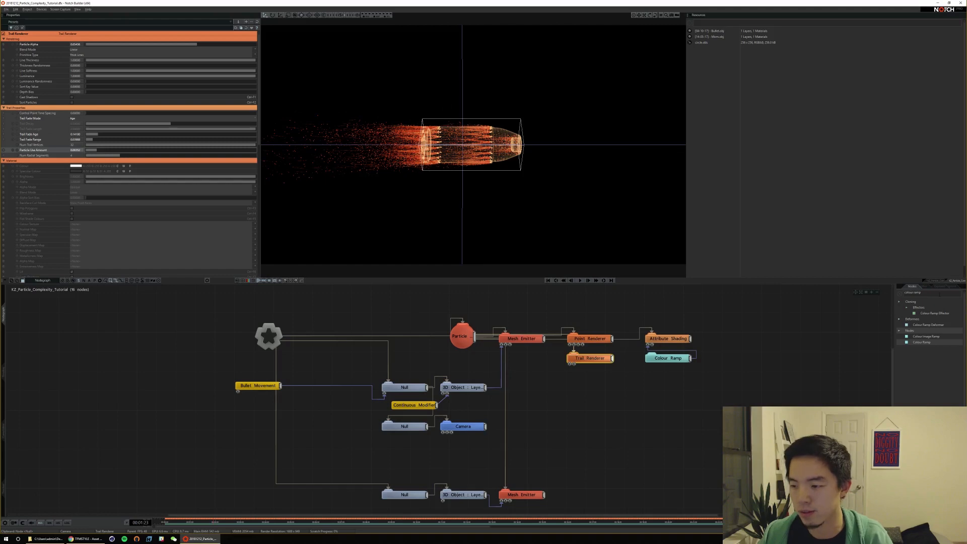
# Add a Glow post effect node and connect it to the scene's root node
pyautogui.write('glow')
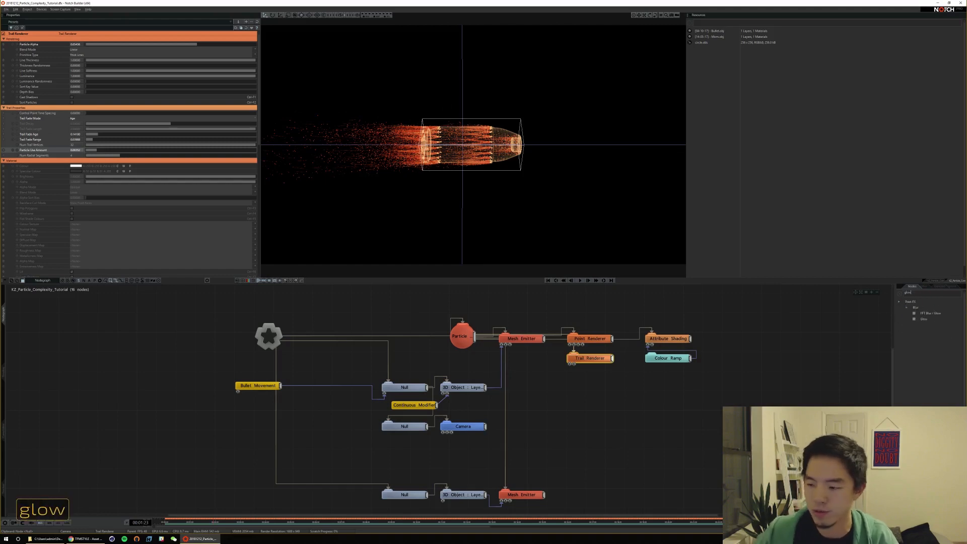
pyautogui.moveTo(914, 319); pyautogui.dragTo(827, 318)
pyautogui.moveTo(234, 327); pyautogui.dragTo(171, 332)
pyautogui.hotkey('ctrl', 'r')
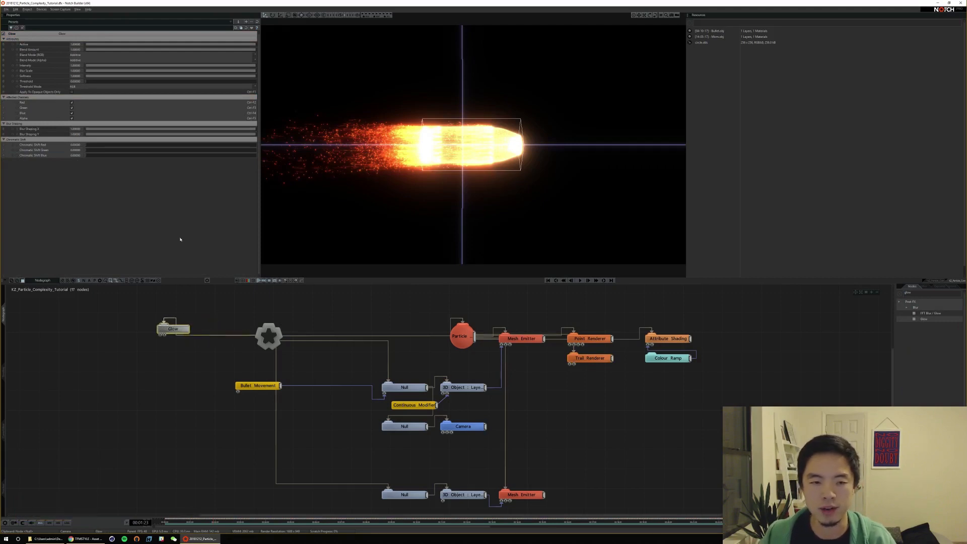
# Set the Glow's Threshold Mode to Luminance and raise its Threshold to a bit over a third of its range
pyautogui.click(88, 87)
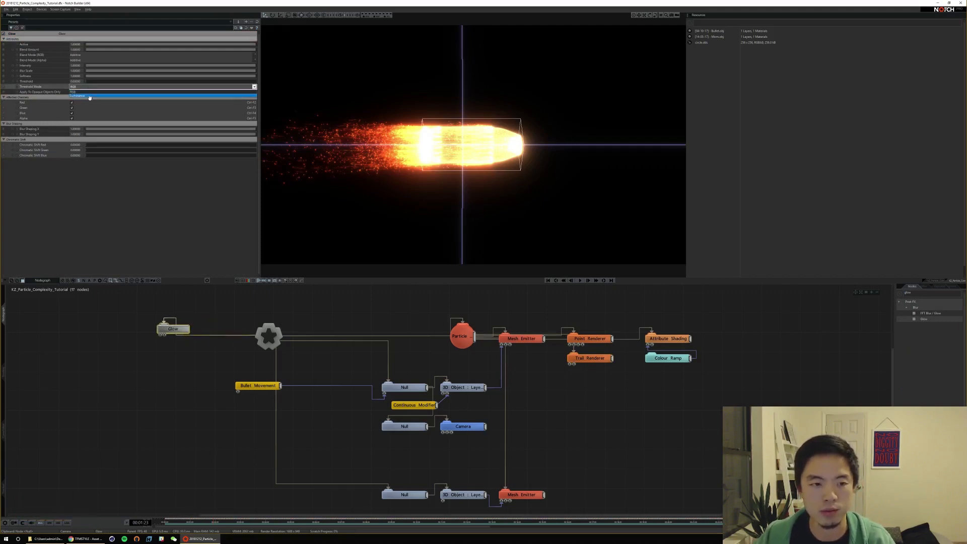
pyautogui.click(88, 96)
pyautogui.moveTo(90, 81); pyautogui.dragTo(154, 85)
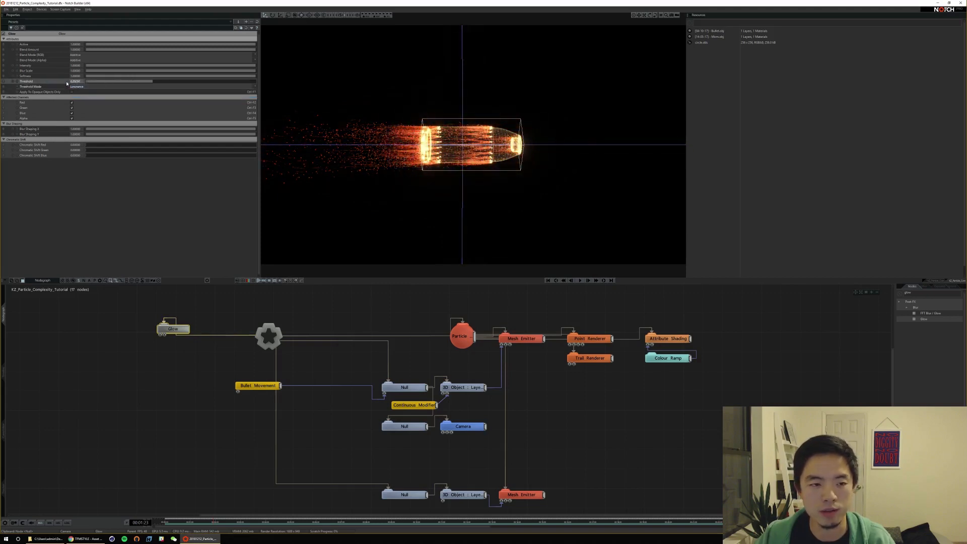
pyautogui.moveTo(85, 86); pyautogui.dragTo(137, 89)
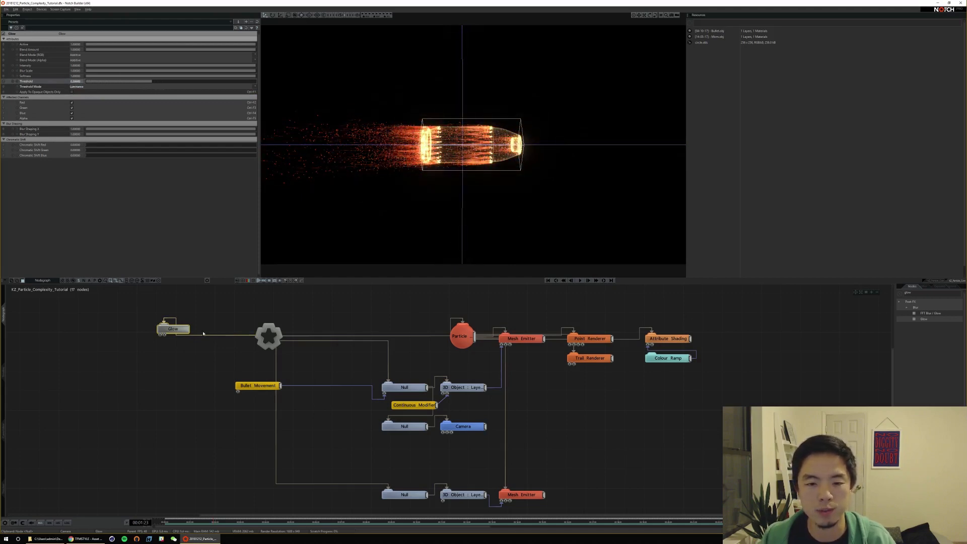
# Toggle the Glow node off and on to compare the image, and play the animation with the glow applied
pyautogui.hotkey('ctrl', '1')
pyautogui.hotkey('ctrl', '1')
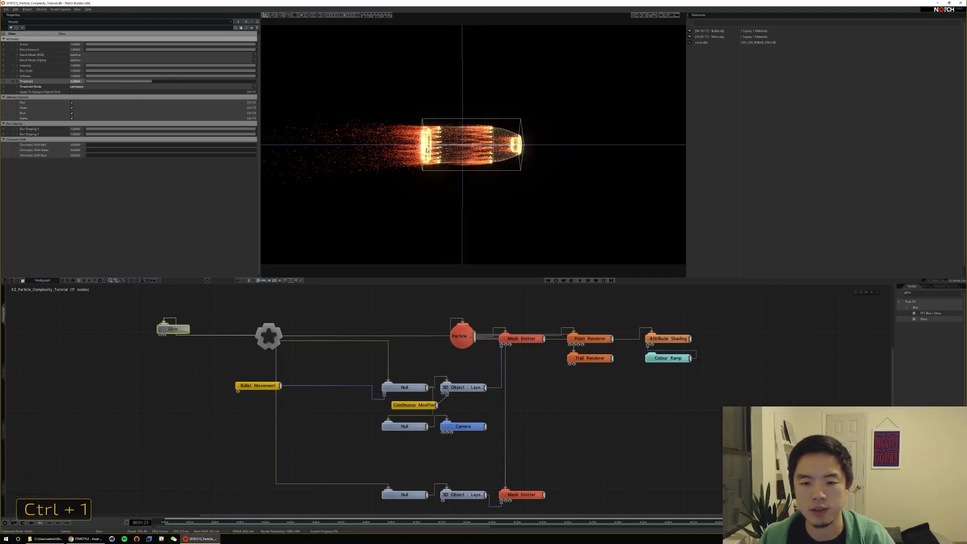
pyautogui.click(402, 320)
pyautogui.press('space')
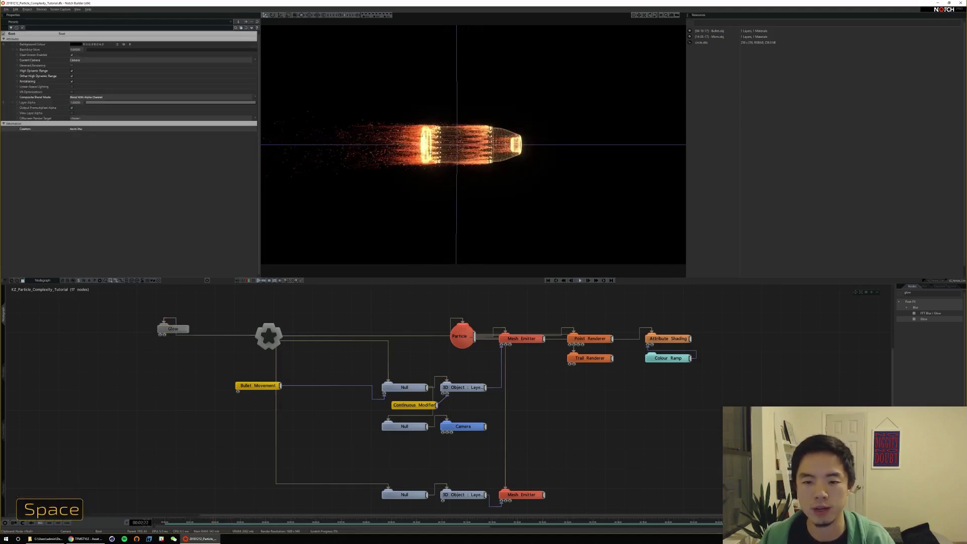
# Review the Glow node's settings and replay the animation from the start to examine the glowing bullet trail
pyautogui.click(173, 329)
pyautogui.press('space')
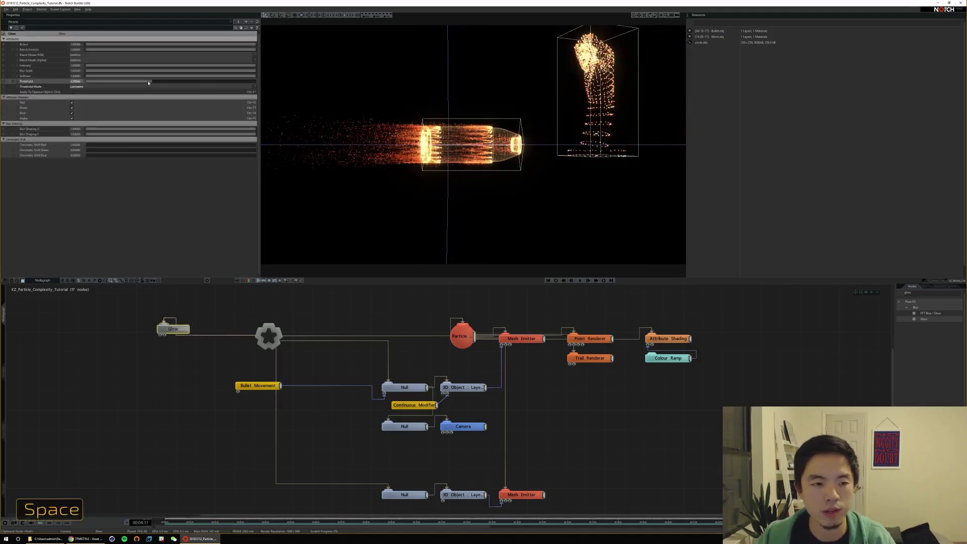
pyautogui.click(351, 305)
pyautogui.press('space')
pyautogui.press('space')
pyautogui.press('Home')
pyautogui.press('space')
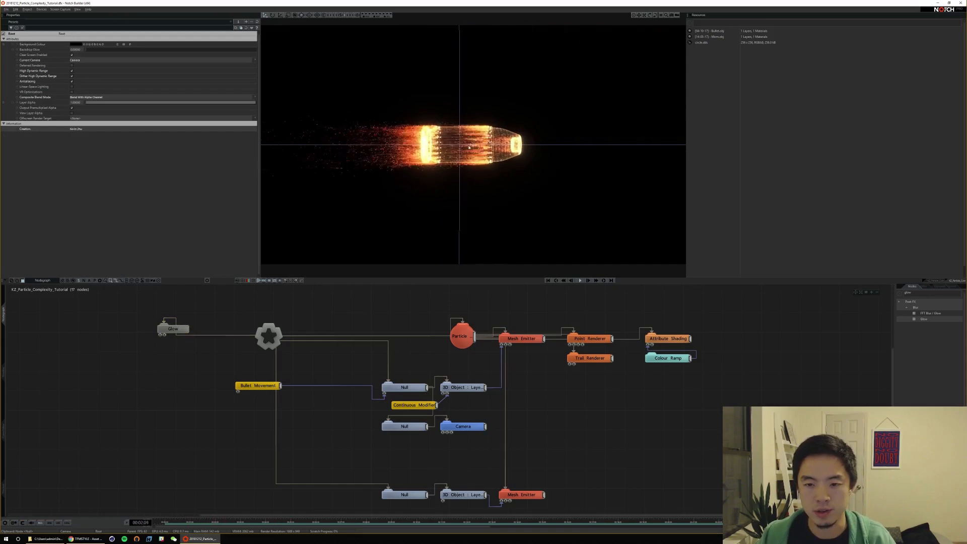
pyautogui.press('space')
# Lower the bullet Mesh Emitter's Parent Transform Weight to about a quarter of its range and replay the animation from the start
pyautogui.click(522, 338)
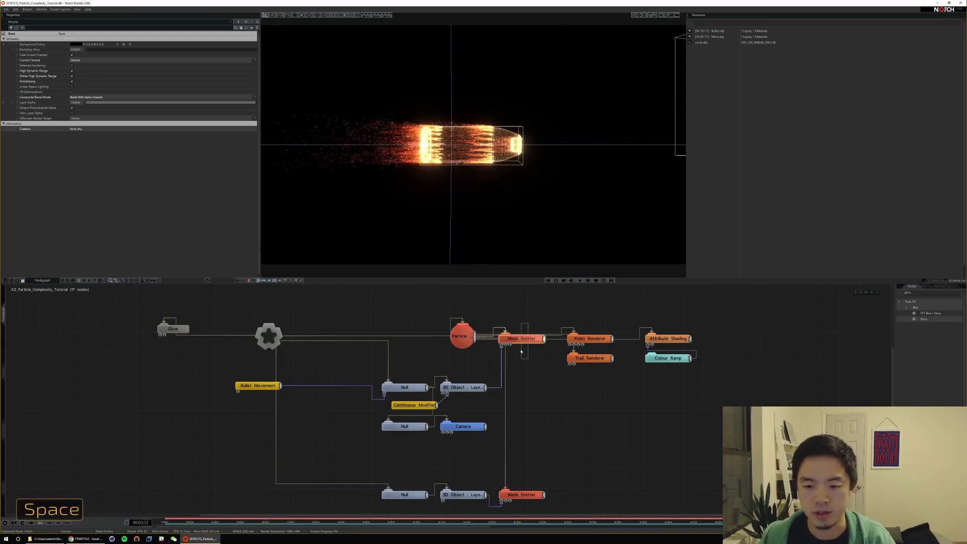
pyautogui.moveTo(145, 56); pyautogui.dragTo(129, 56)
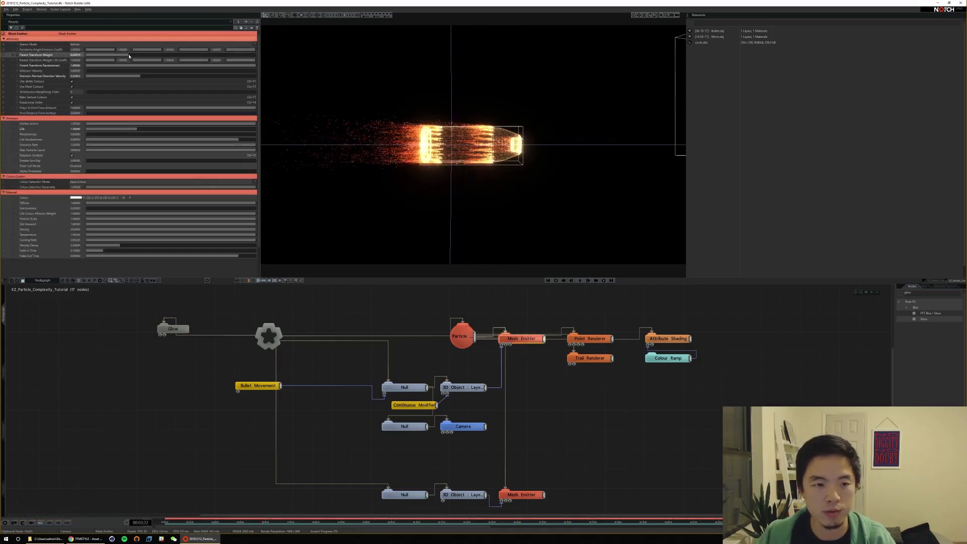
pyautogui.press('Home')
pyautogui.press('space')
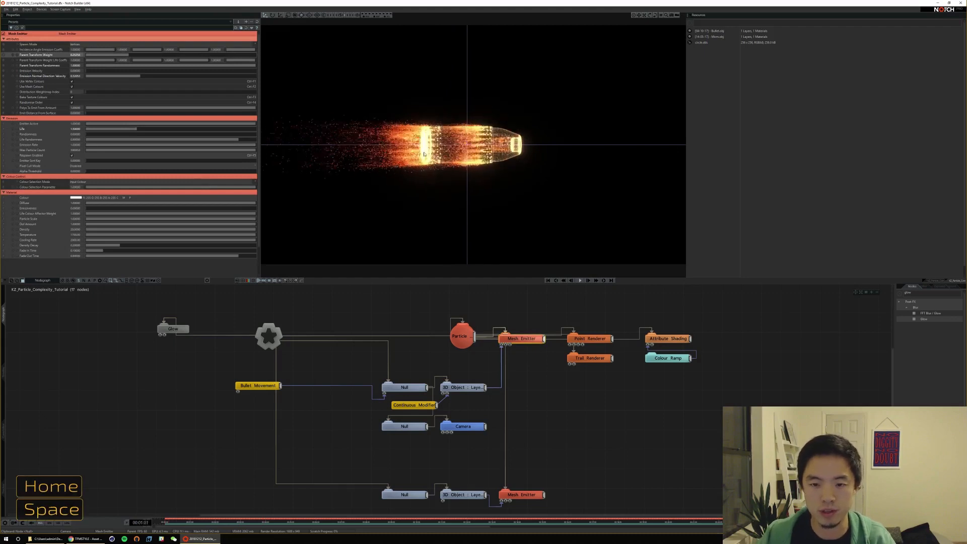
pyautogui.press('space')
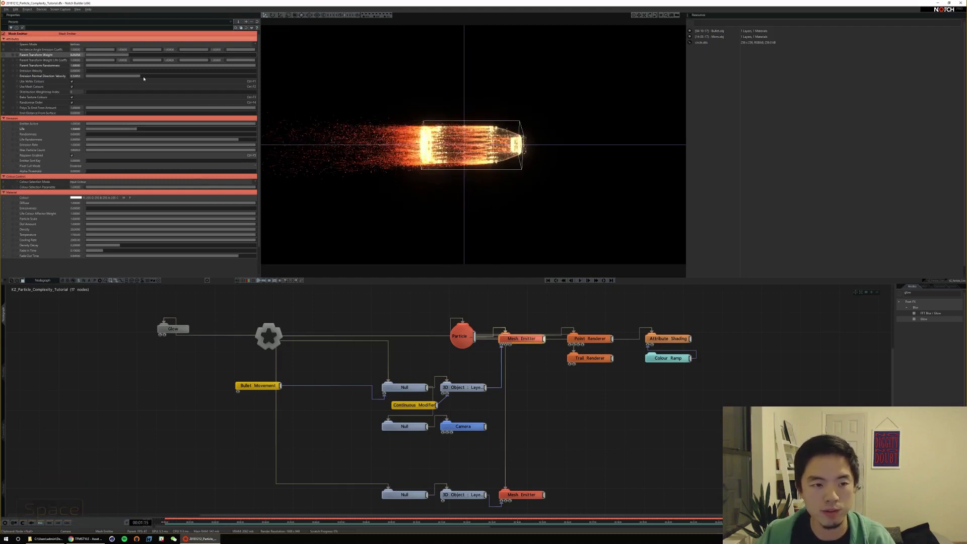
# Raise the Mesh Emitter's Emission Normal Direction Velocity to slightly over half its range and replay the animation from the start
pyautogui.moveTo(142, 75); pyautogui.dragTo(174, 76)
pyautogui.press('Home')
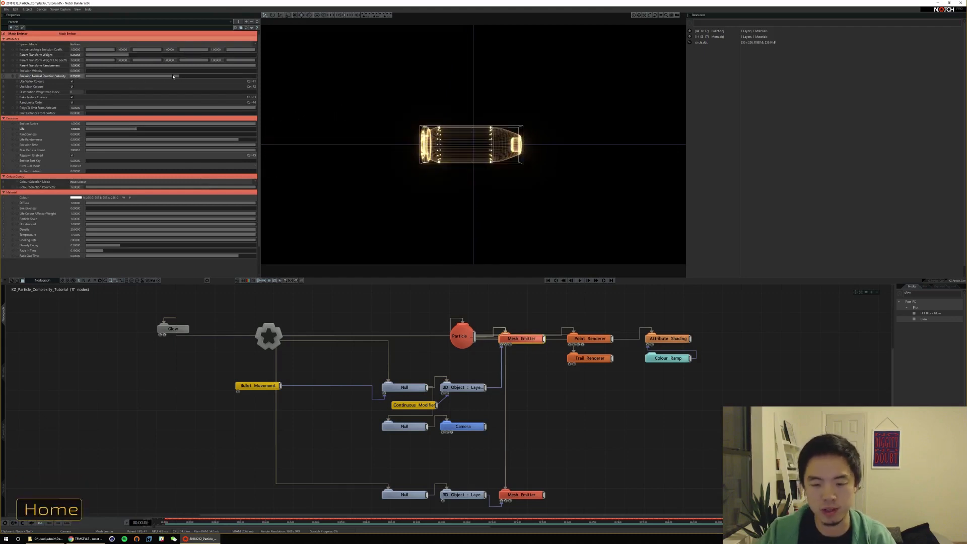
pyautogui.press('space')
pyautogui.press('space')
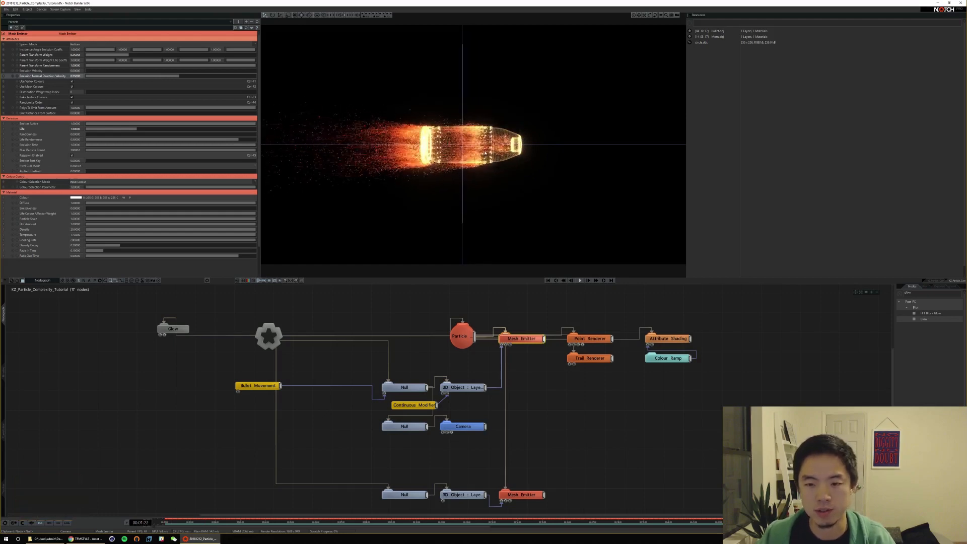
# Examine the bullet's particle trail during playback from the free viewport camera at different angles
pyautogui.press('space')
pyautogui.press('5')
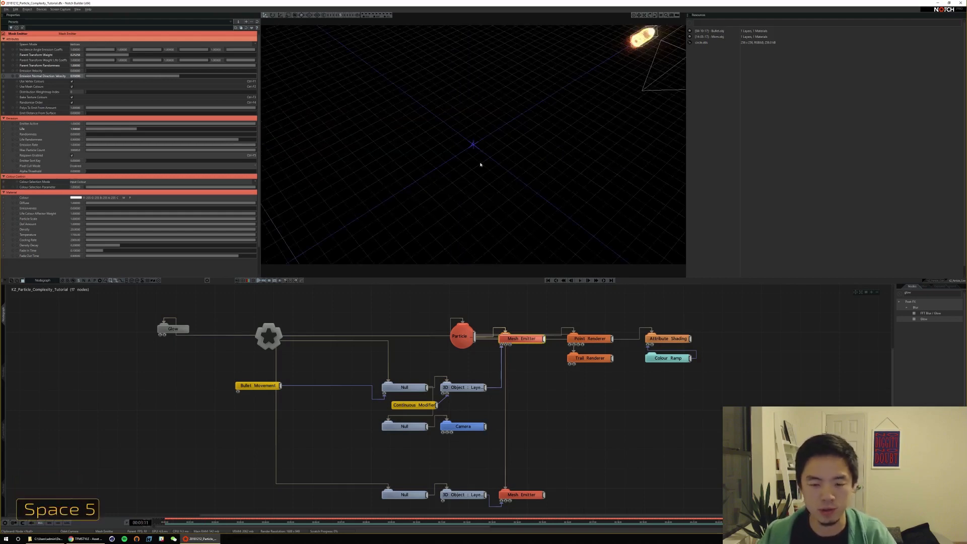
pyautogui.keyDown('alt'); pyautogui.moveTo(538, 115); pyautogui.dragTo(501, 117); pyautogui.keyUp('alt')
pyautogui.press('Home')
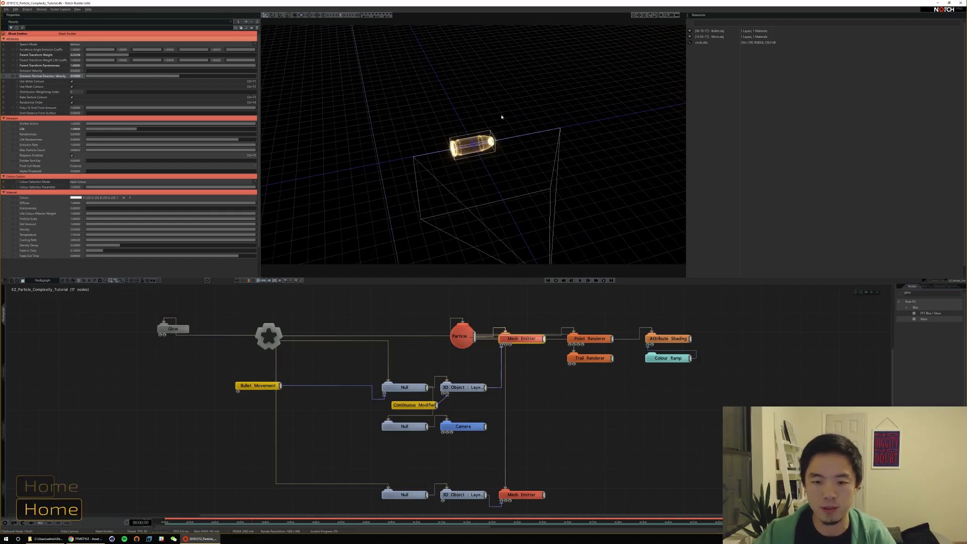
pyautogui.press('space')
pyautogui.keyDown('alt'); pyautogui.moveTo(574, 162); pyautogui.dragTo(552, 142); pyautogui.keyUp('alt')
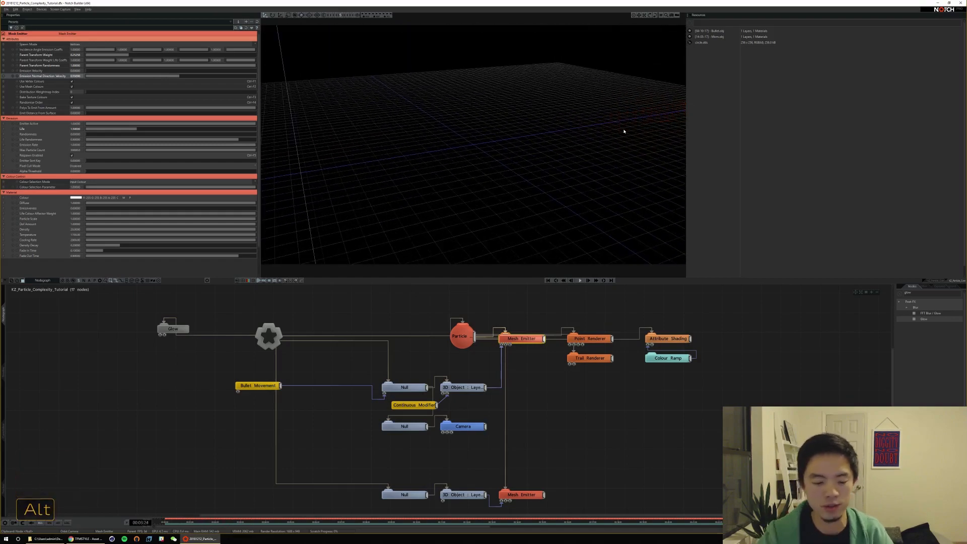
# Return to the scene camera view, hide the viewport grid, and replay the animation from the start
pyautogui.press('6')
pyautogui.hotkey('alt', 'g')
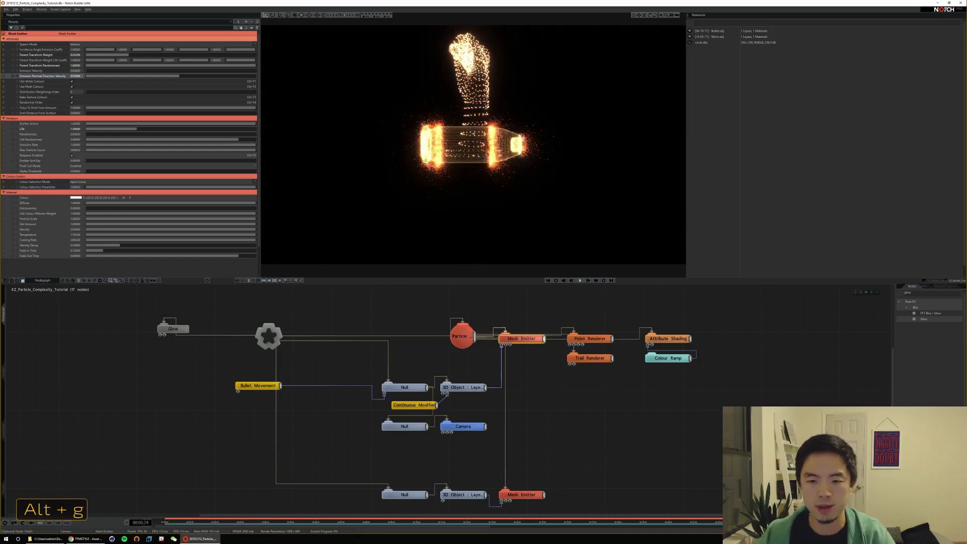
pyautogui.press('space')
pyautogui.press('Home')
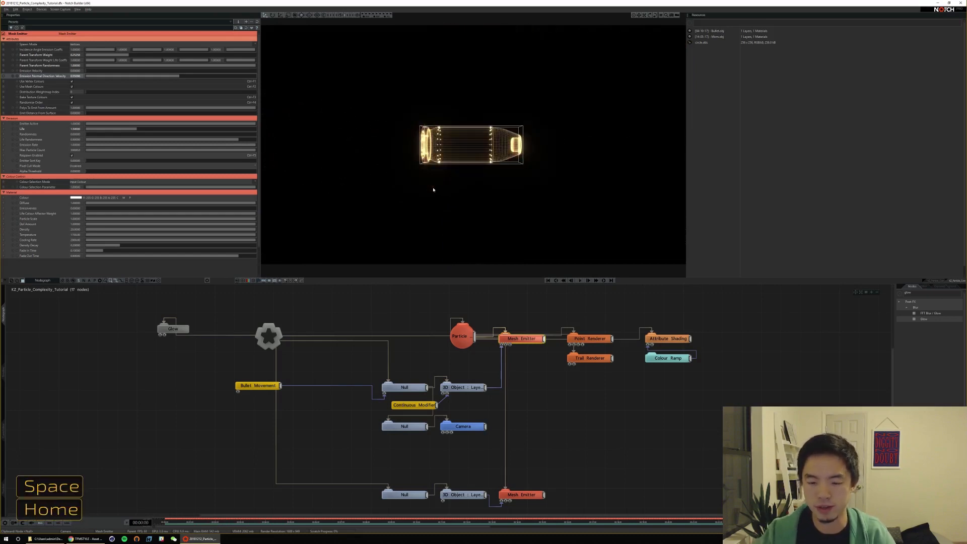
pyautogui.press('space')
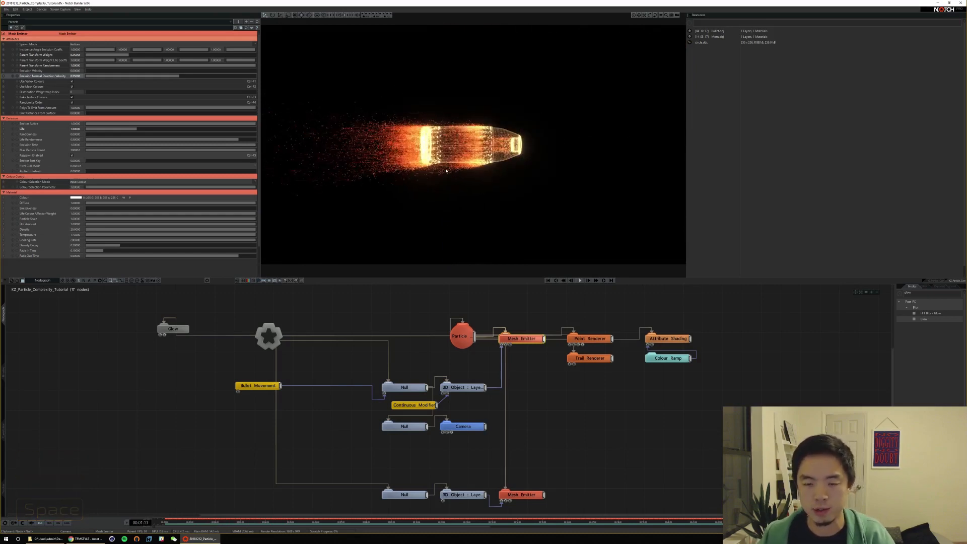
pyautogui.press('space')
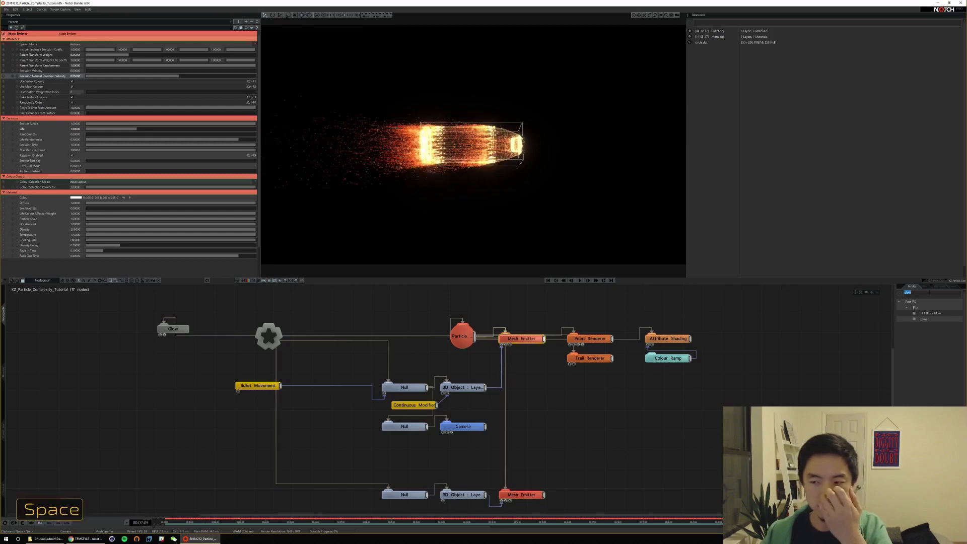
# Add a Line Connection Renderer below the Trail Renderer, connect it to the Particle Root, and play the animation
pyautogui.write('line')
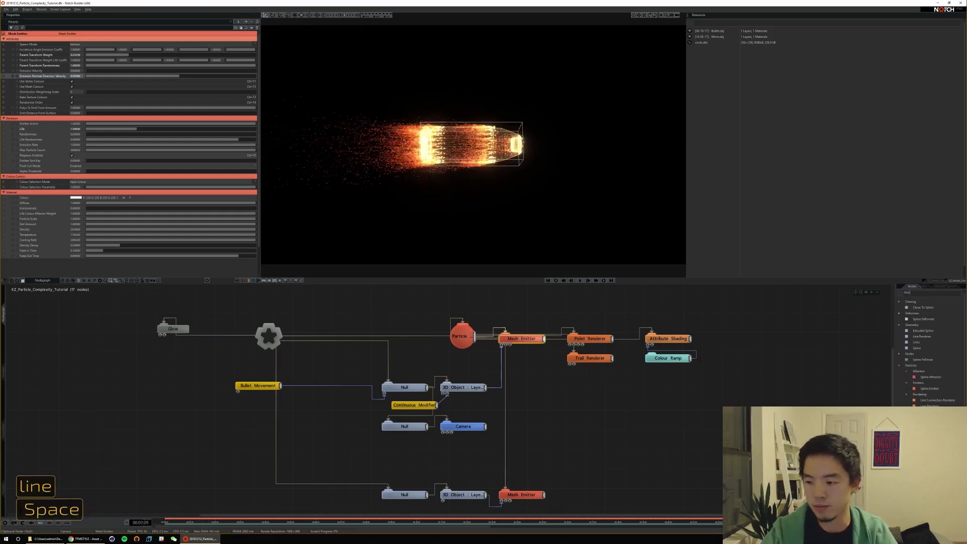
pyautogui.moveTo(935, 400); pyautogui.dragTo(569, 368)
pyautogui.moveTo(474, 336); pyautogui.dragTo(573, 373)
pyautogui.click(574, 388)
pyautogui.press('space')
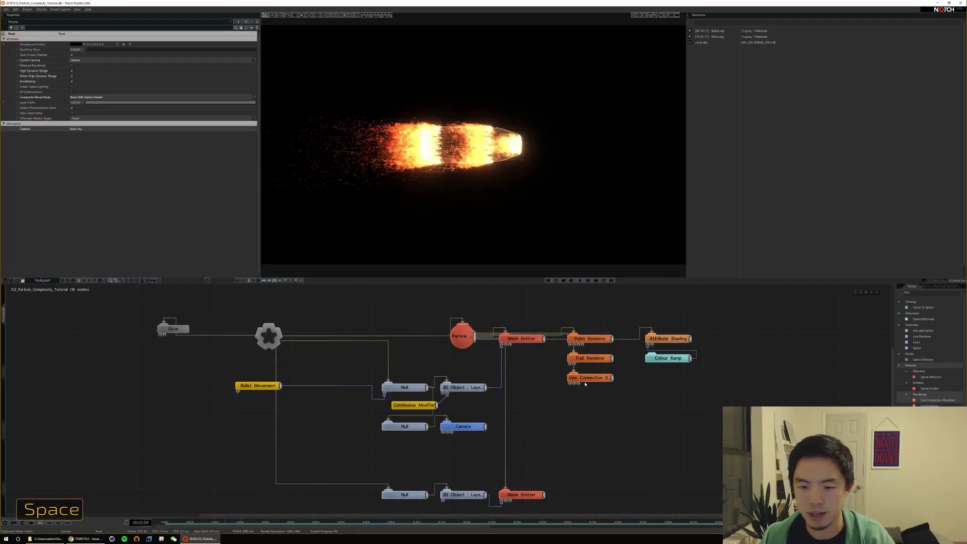
pyautogui.press('space')
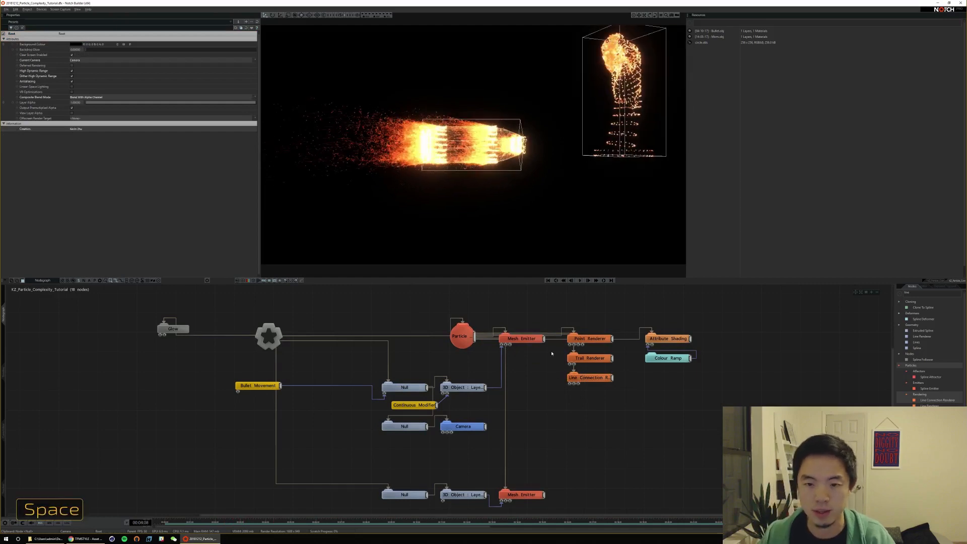
# Reduce the Line Connection Renderer's Max Lines Per Particle to under a fifth of its range and replay the animation
pyautogui.click(590, 379)
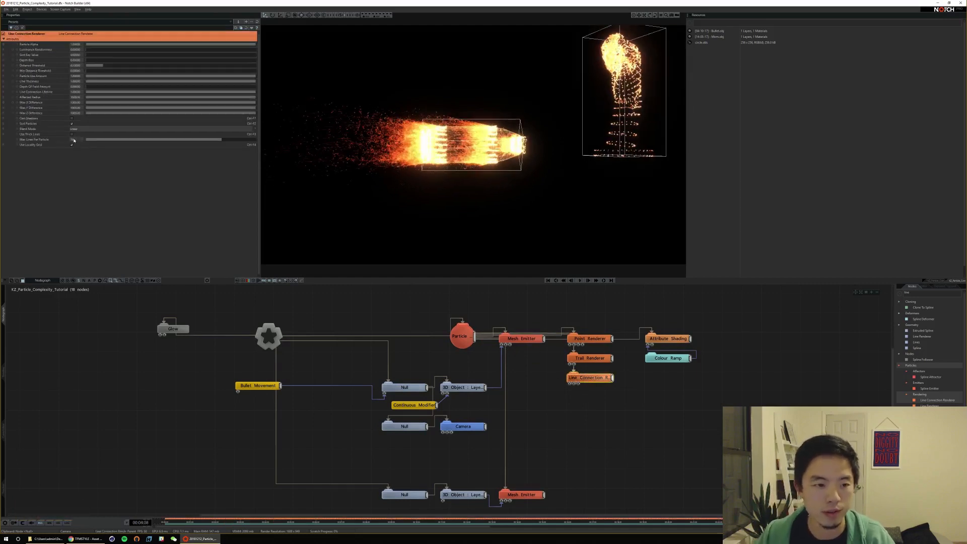
pyautogui.moveTo(116, 141); pyautogui.dragTo(112, 140)
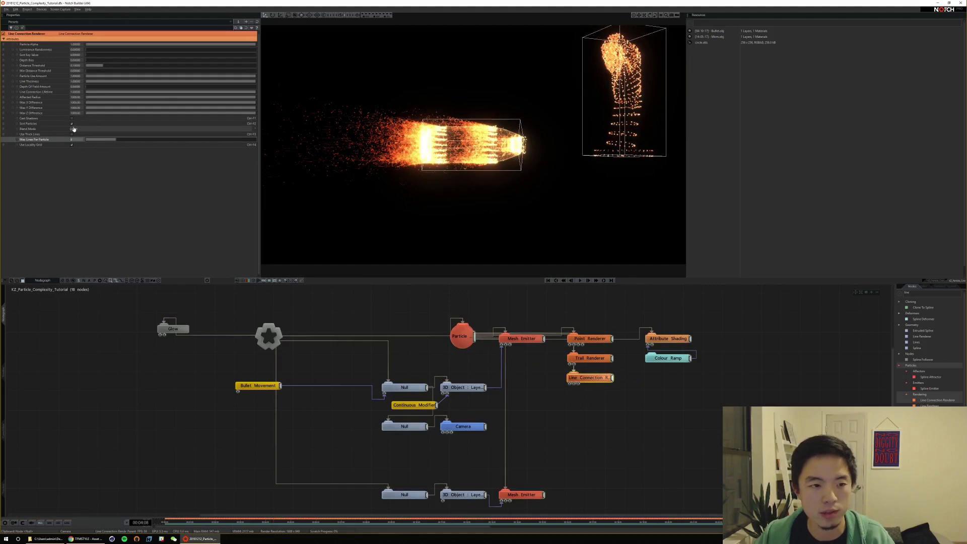
pyautogui.press('Home')
pyautogui.press('space')
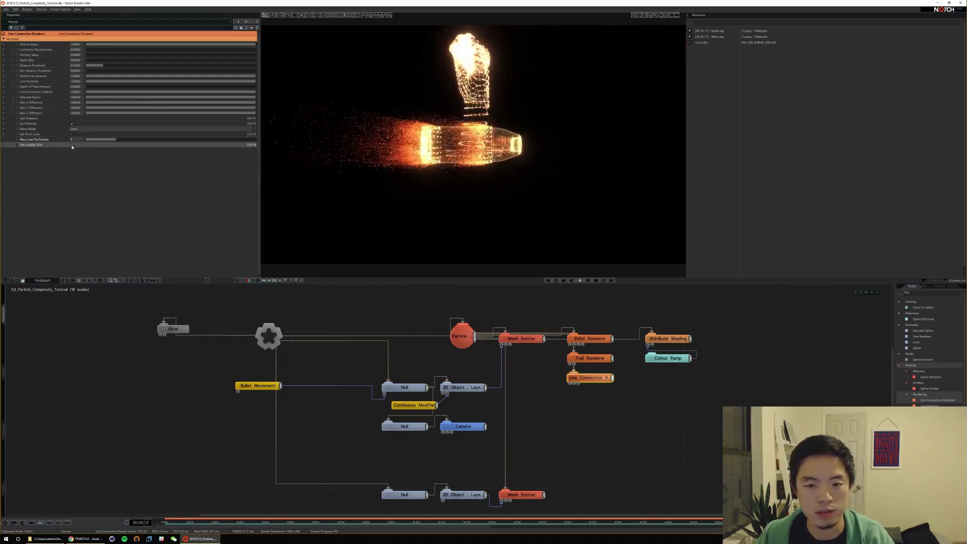
pyautogui.press('space')
# Turn off Use Locality Grid on the Line Connection Renderer and replay the animation from the start
pyautogui.press('Home')
pyautogui.press('space')
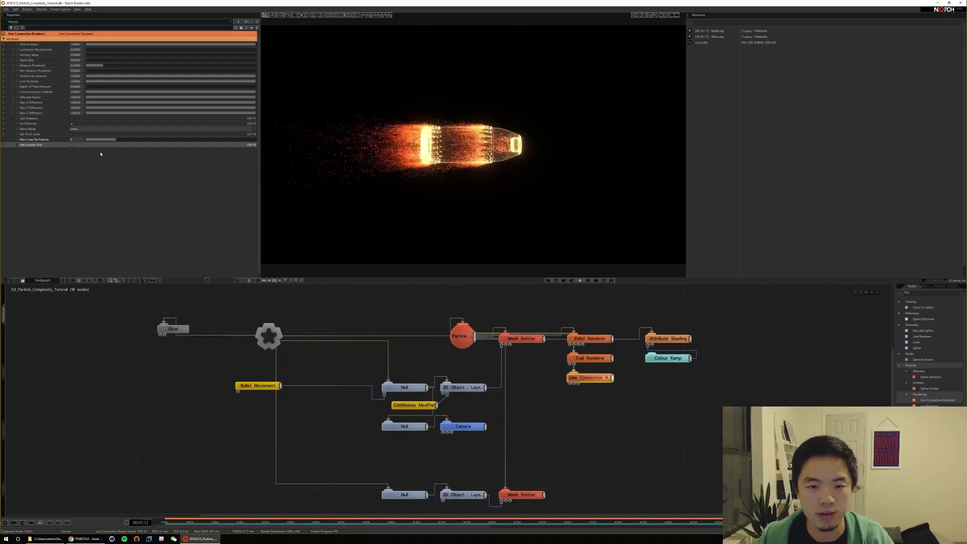
pyautogui.press('space')
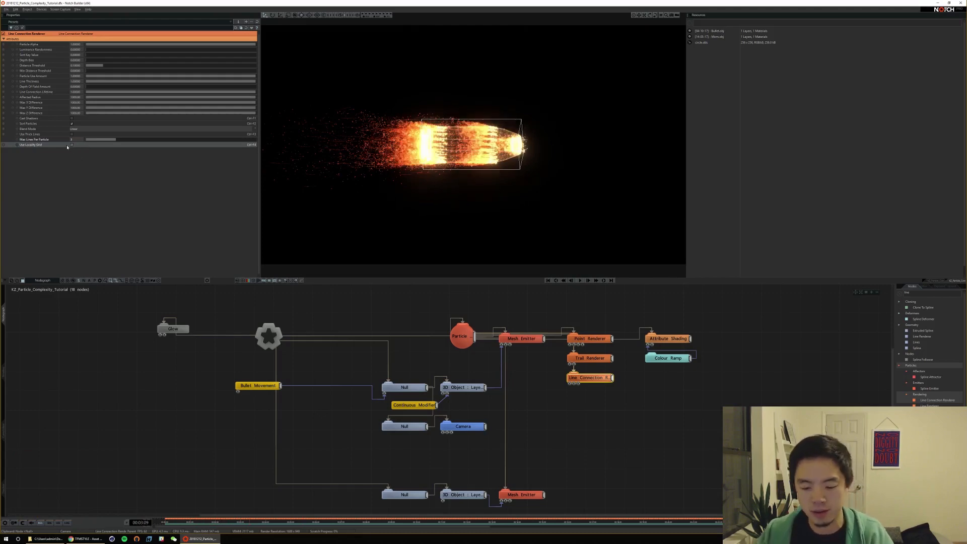
pyautogui.press('Home')
pyautogui.press('space')
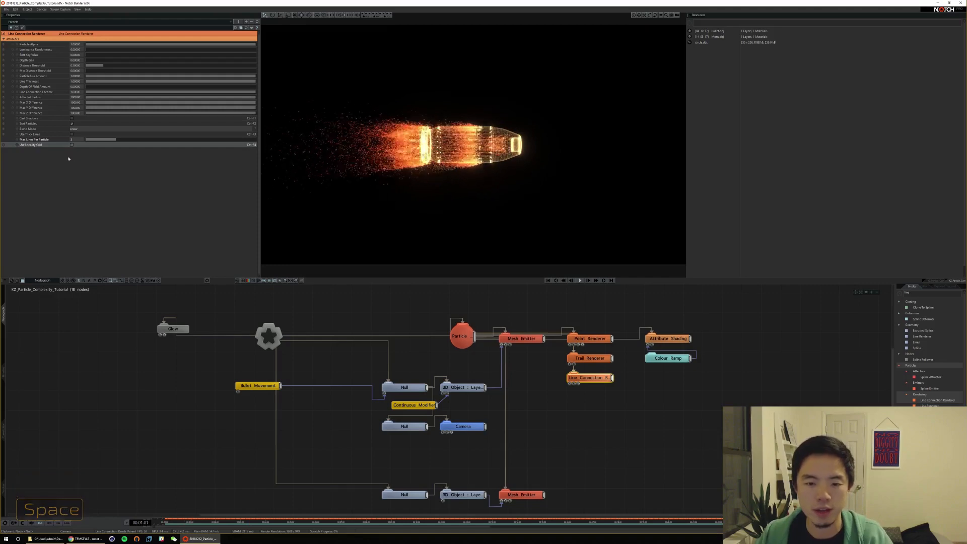
pyautogui.press('space')
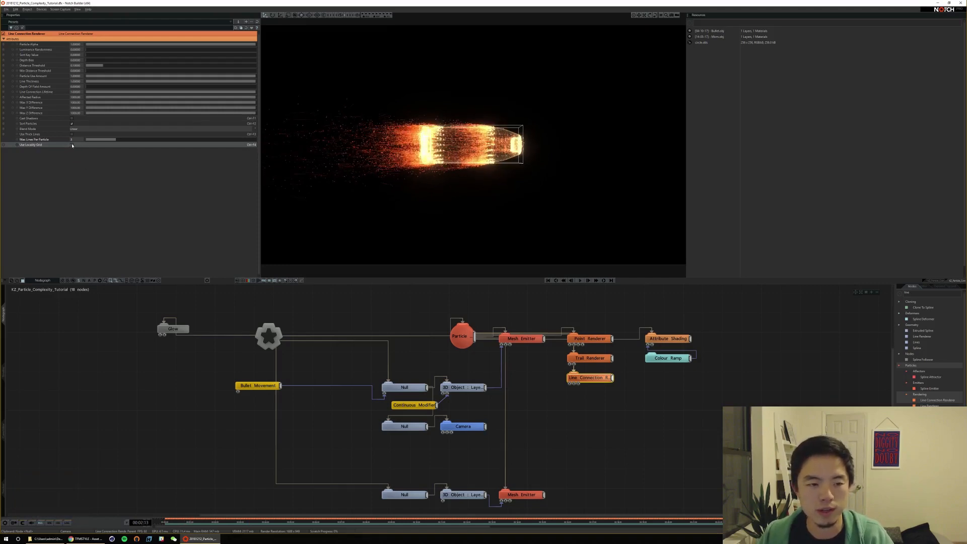
# Replay the animation several times, pausing along the way, to examine the connection lines between the particles
pyautogui.press('space')
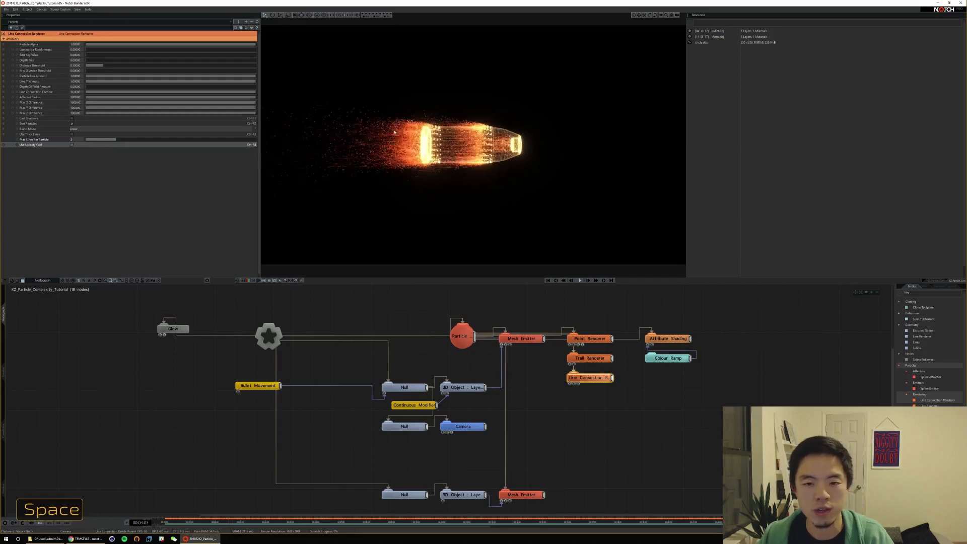
pyautogui.press('space')
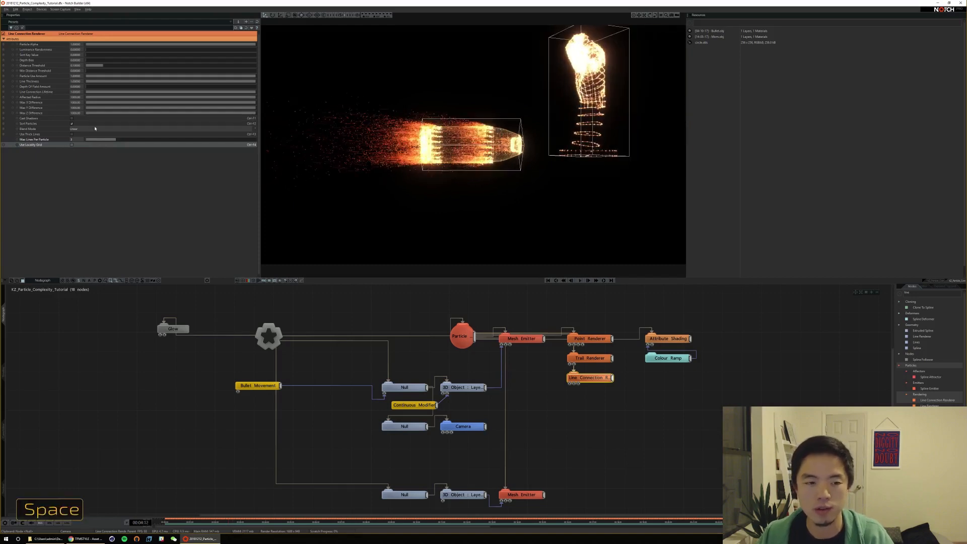
pyautogui.press('Home')
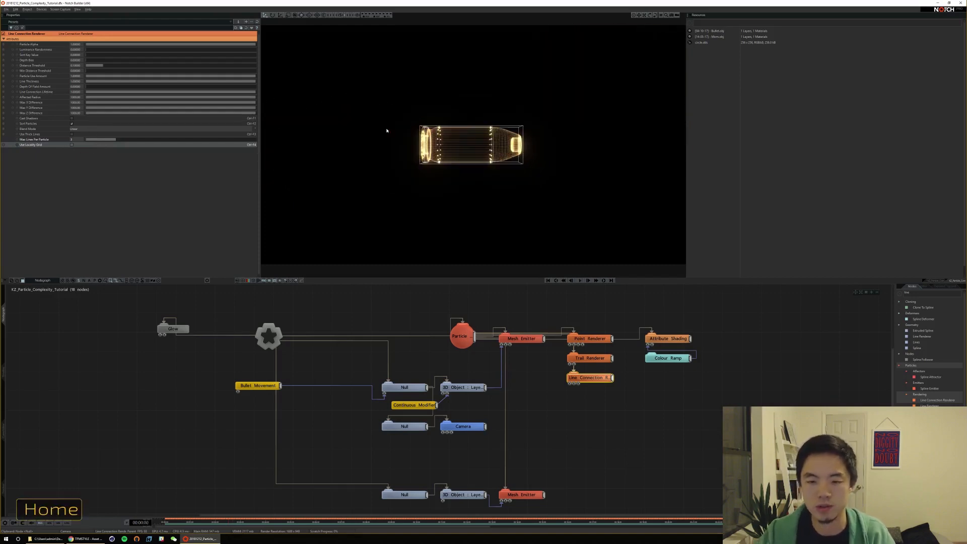
pyautogui.press('space')
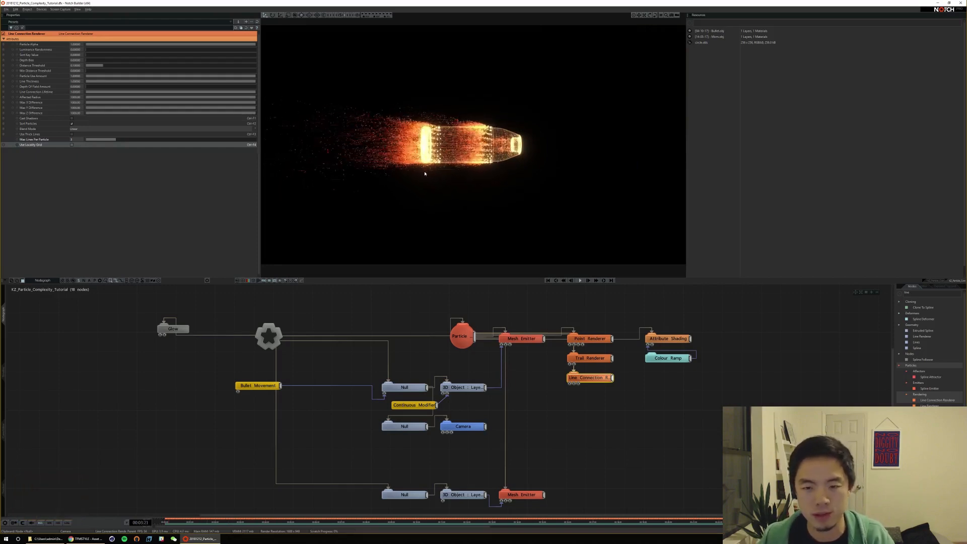
pyautogui.press('space')
pyautogui.press('Home')
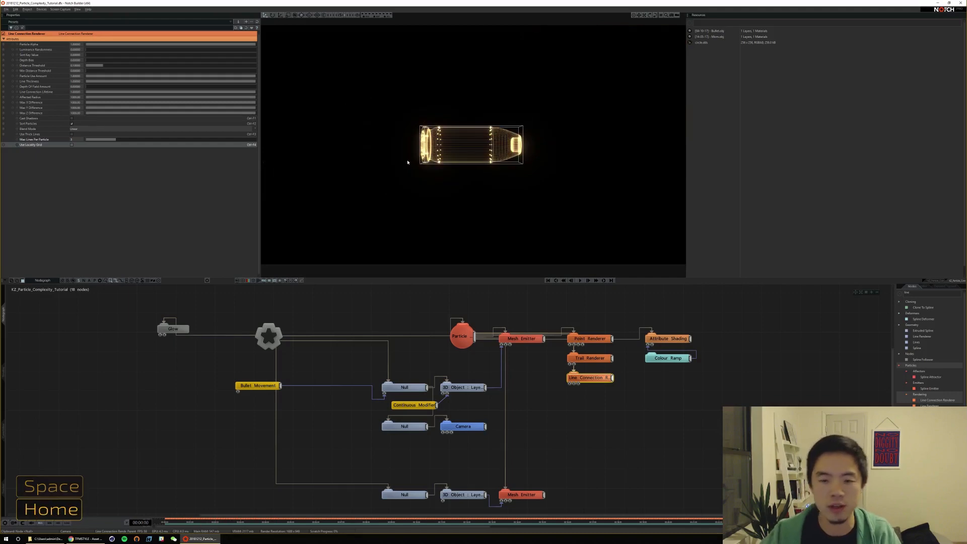
pyautogui.press('space')
pyautogui.press('space')
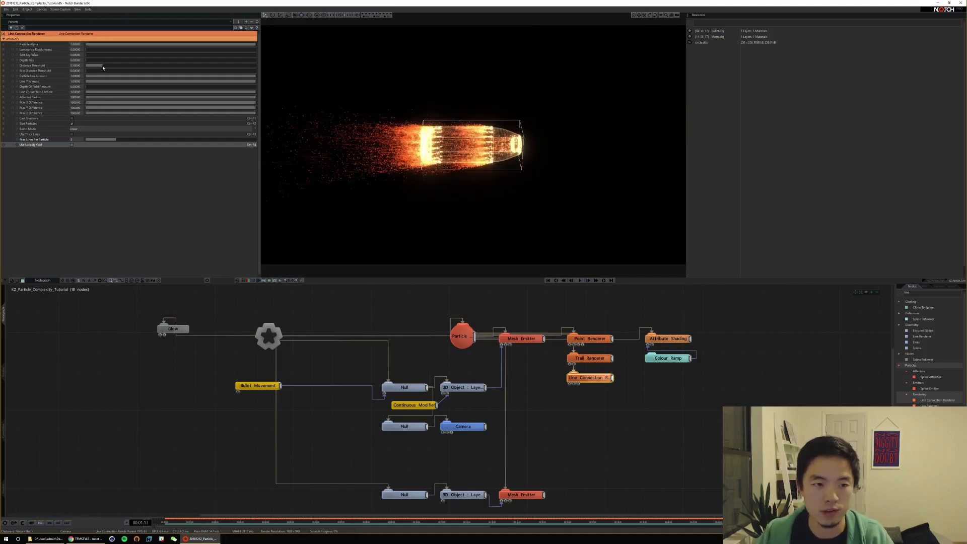
# Raise the Line Connection Renderer's Distance Threshold to nearly a quarter of its range and replay the animation from the start
pyautogui.moveTo(102, 67); pyautogui.dragTo(121, 67)
pyautogui.press('Home')
pyautogui.press('space')
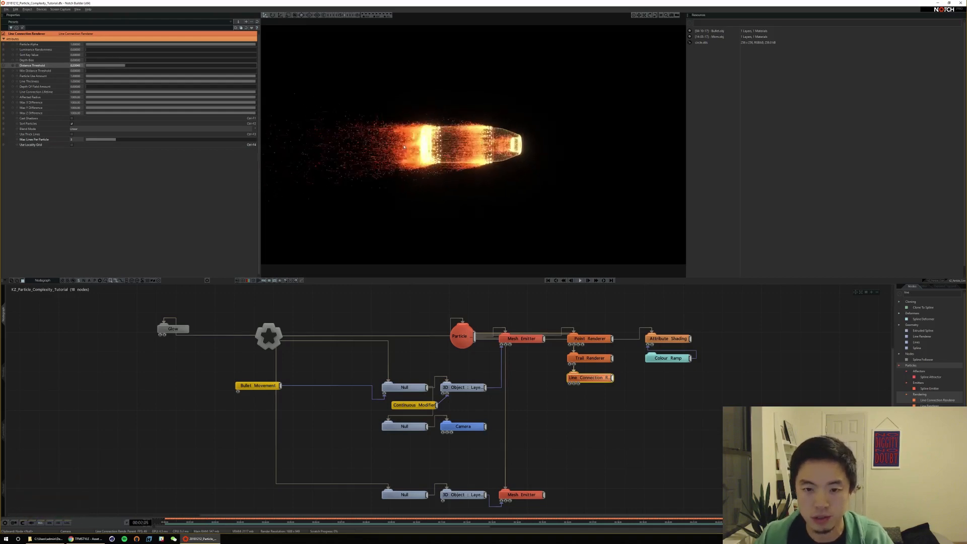
pyautogui.press('space')
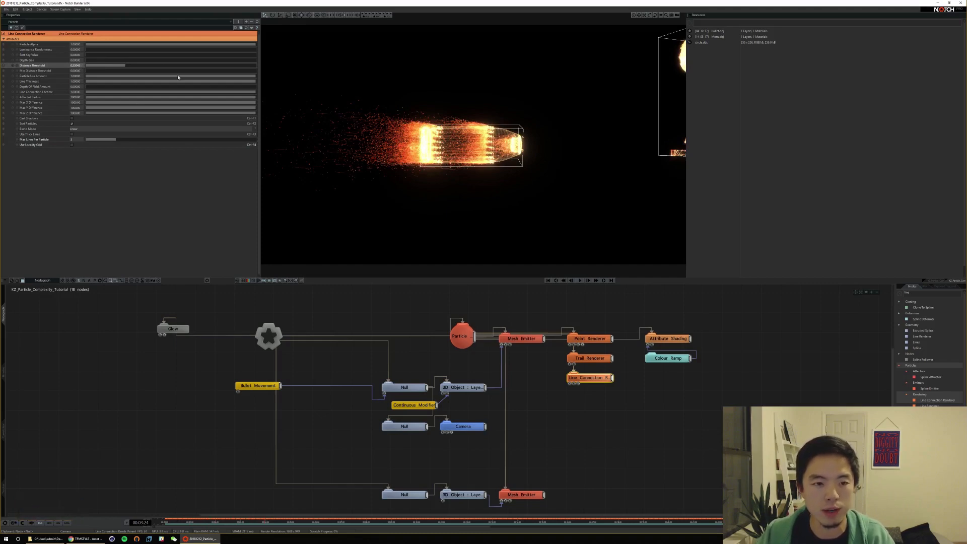
# Lower the Line Connection Renderer's Particle Use Amount to a bit over a third of its range and replay the animation
pyautogui.moveTo(178, 77)
pyautogui.mouseDown()
pyautogui.moveTo(136, 76)
pyautogui.moveTo(173, 75)
pyautogui.mouseUp()
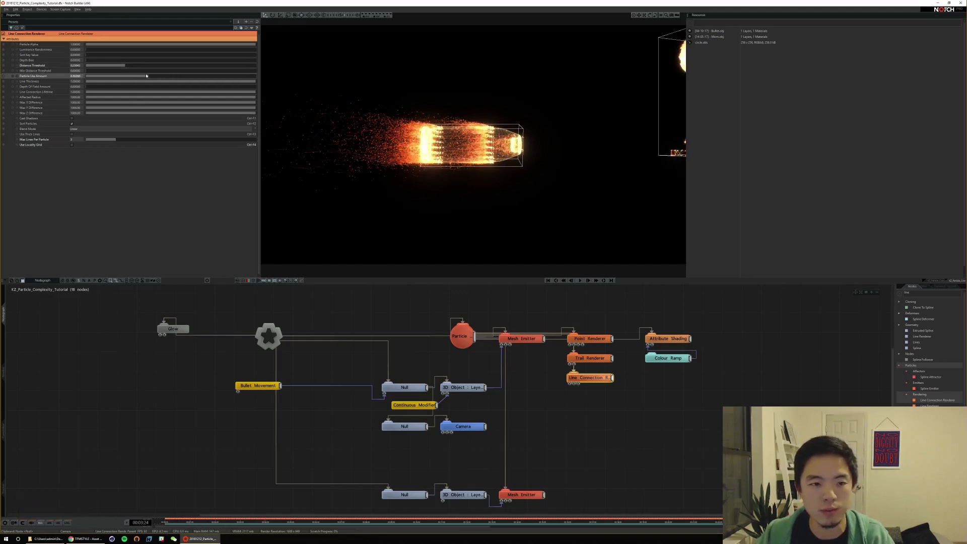
pyautogui.press('Home')
pyautogui.press('space')
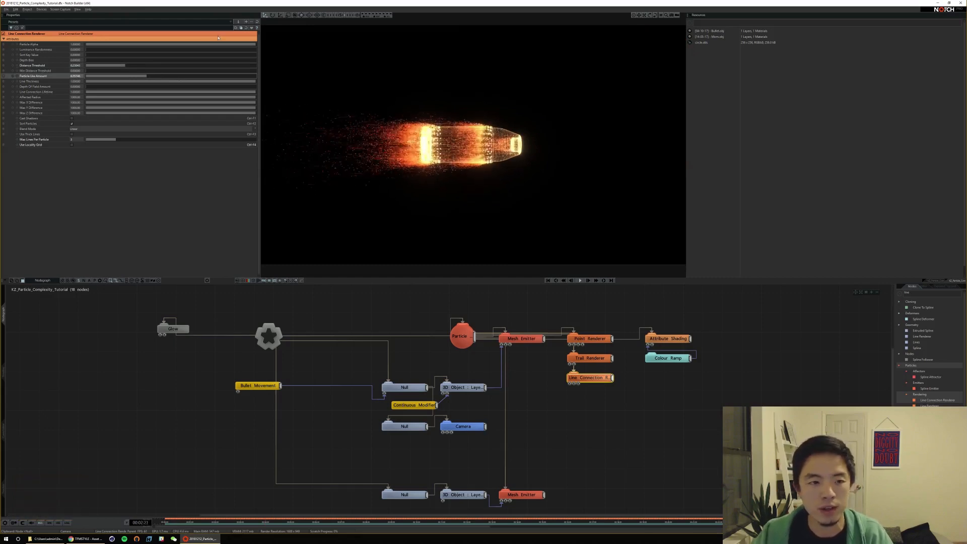
# Lower the Line Connection Renderer's Particle Alpha to about two thirds of its range and replay the animation from the start
pyautogui.moveTo(222, 47); pyautogui.dragTo(197, 44)
pyautogui.press('space')
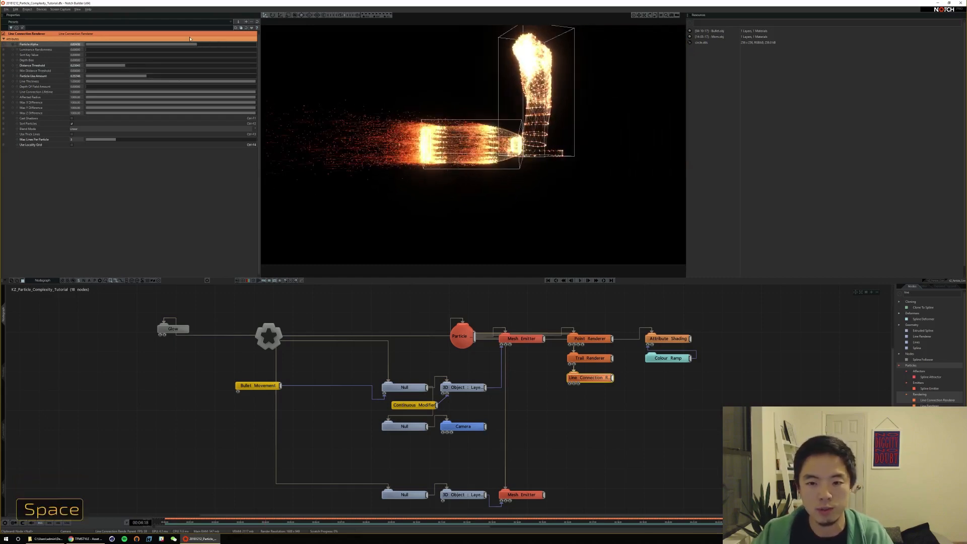
pyautogui.press('Home')
pyautogui.press('space')
pyautogui.press('space')
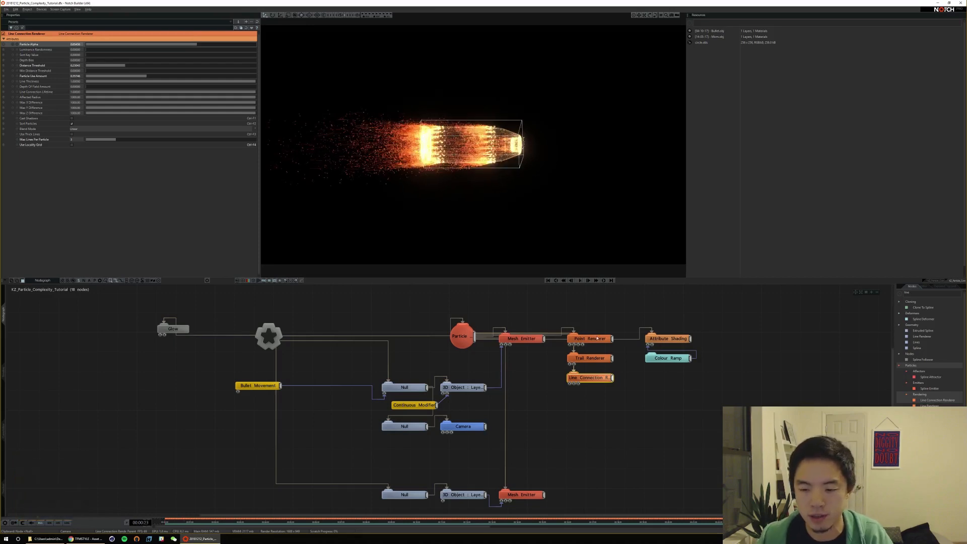
# Lower Particle Alpha to about half on the Trail Renderer and slightly over half on the Point Renderer, previewing the result from the start
pyautogui.click(589, 358)
pyautogui.moveTo(182, 46); pyautogui.dragTo(171, 47)
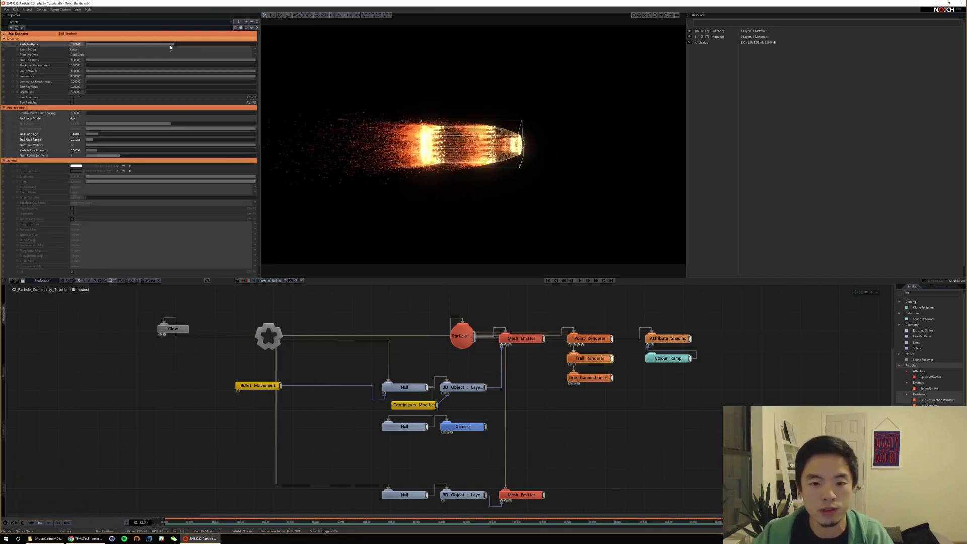
pyautogui.click(594, 339)
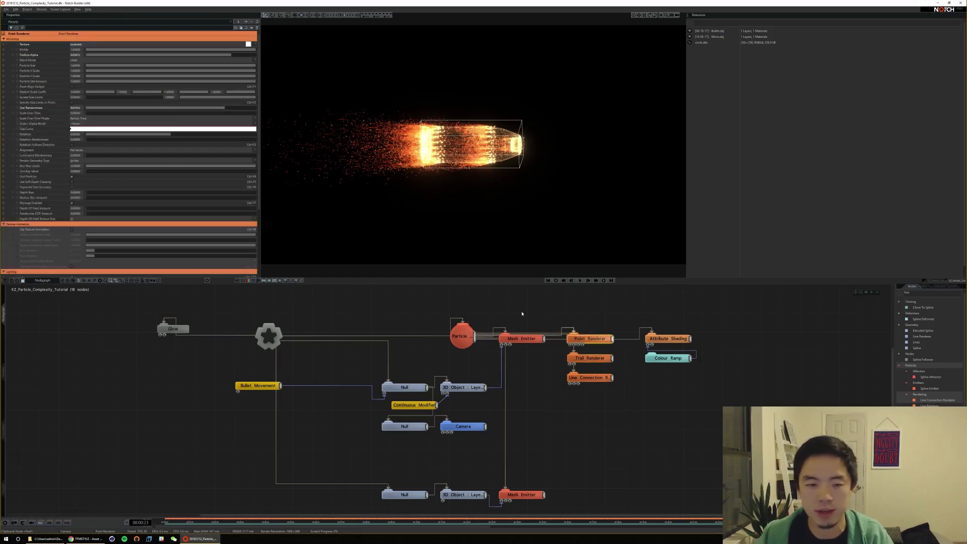
pyautogui.moveTo(187, 56); pyautogui.dragTo(183, 56)
pyautogui.press('Home')
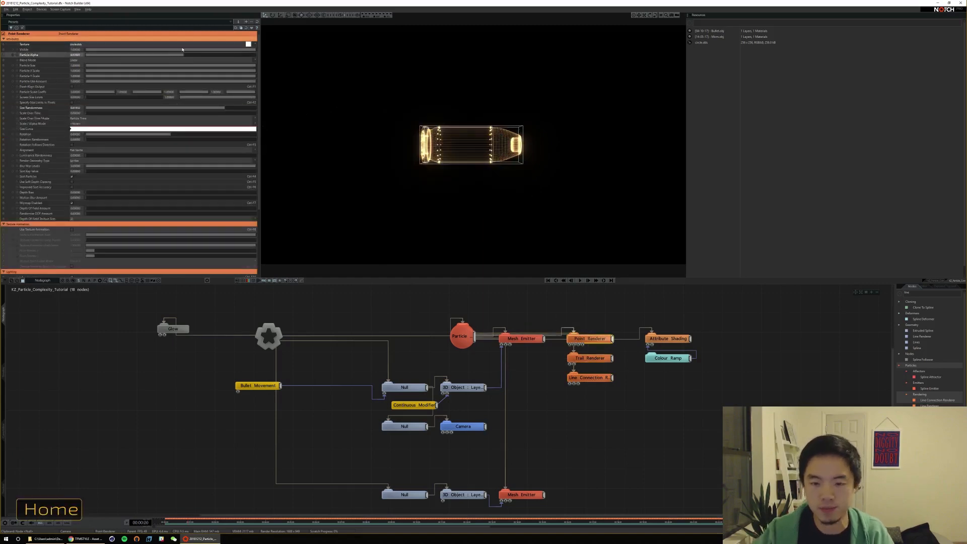
pyautogui.press('space')
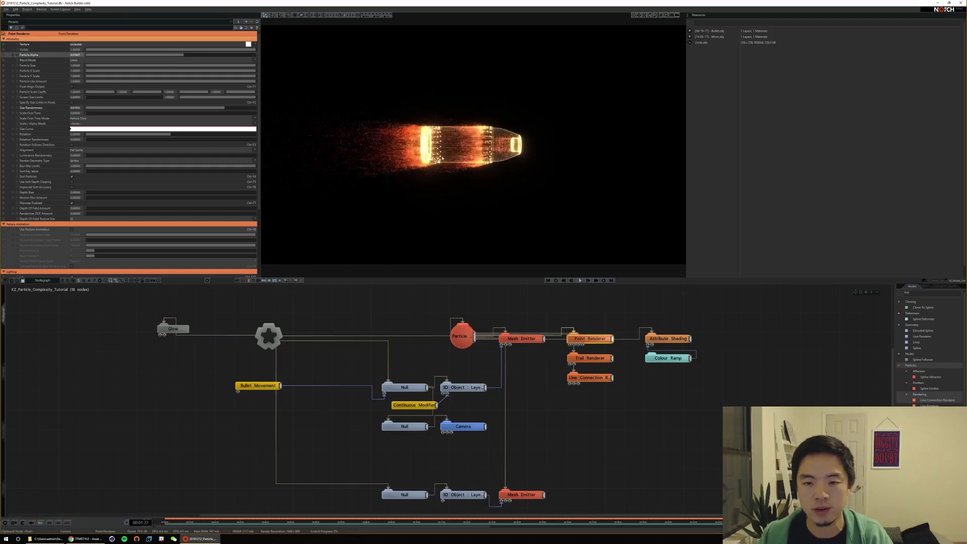
# Replay the animation from the start several times to examine the balance of points, trails and connection lines
pyautogui.press('space')
pyautogui.press('Home')
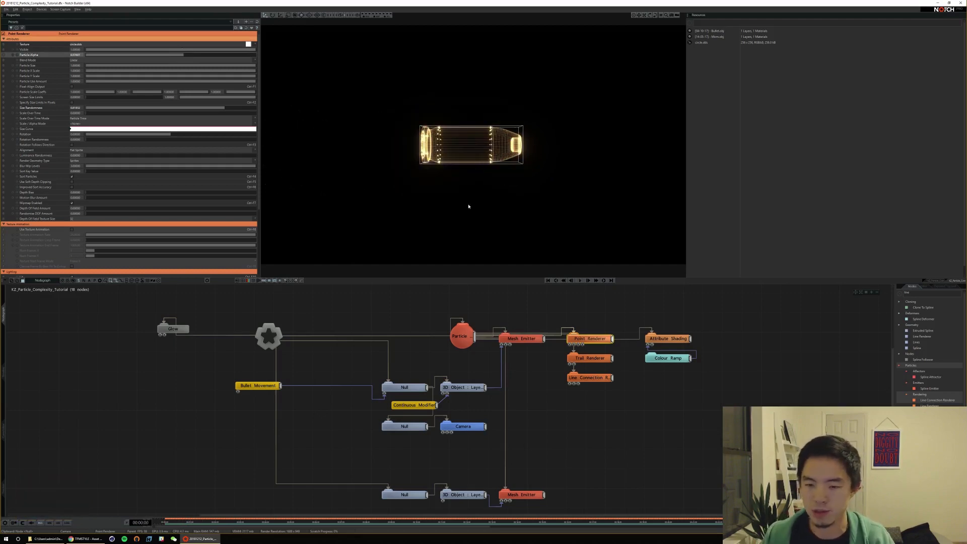
pyautogui.press('space')
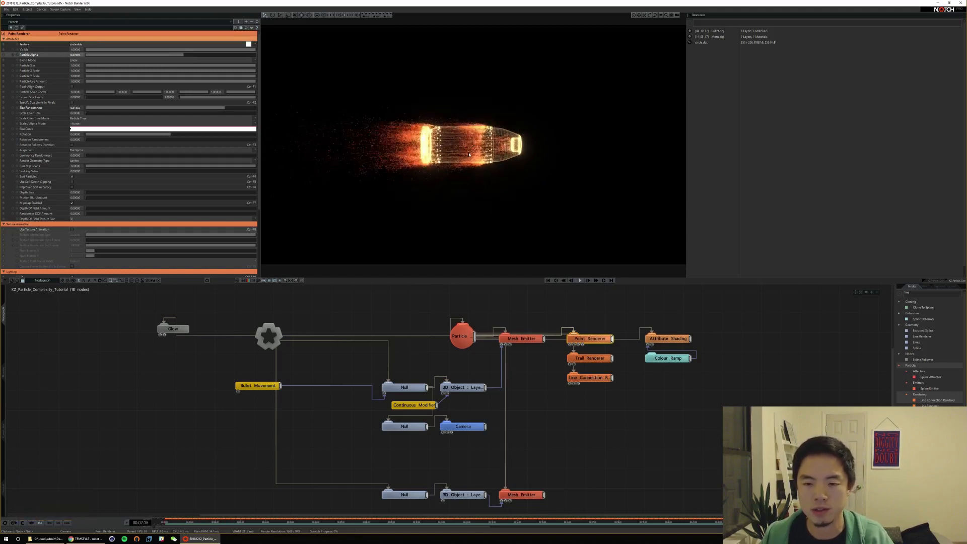
pyautogui.press('space')
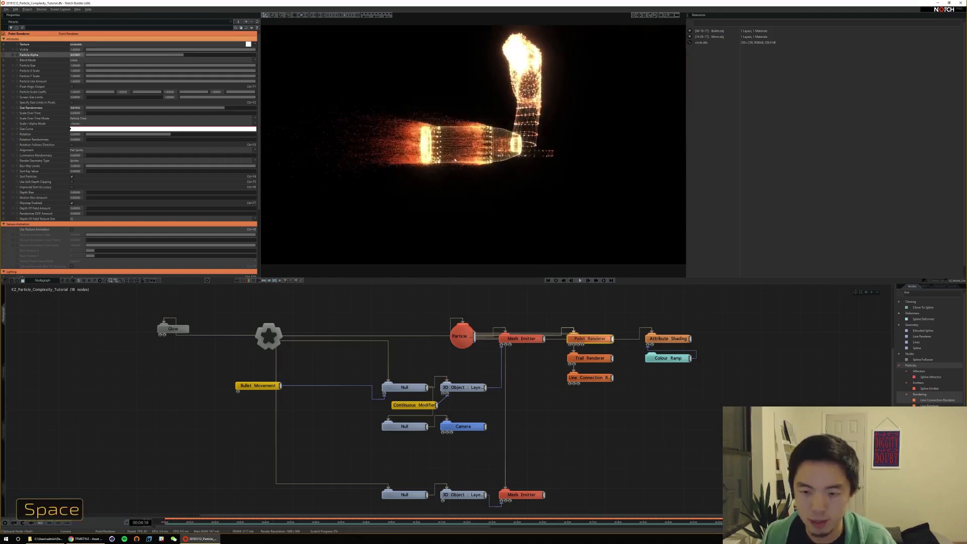
pyautogui.press('Home')
pyautogui.press('space')
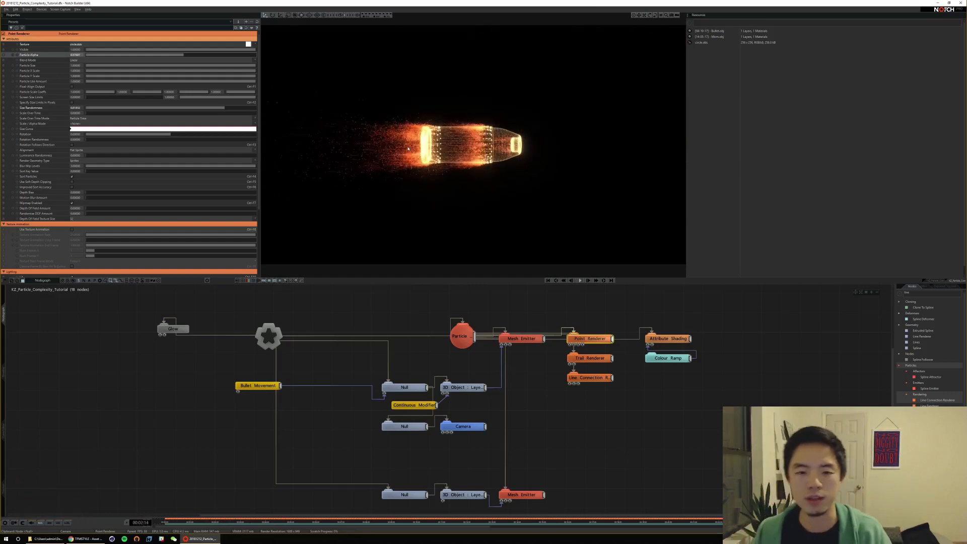
pyautogui.press('space')
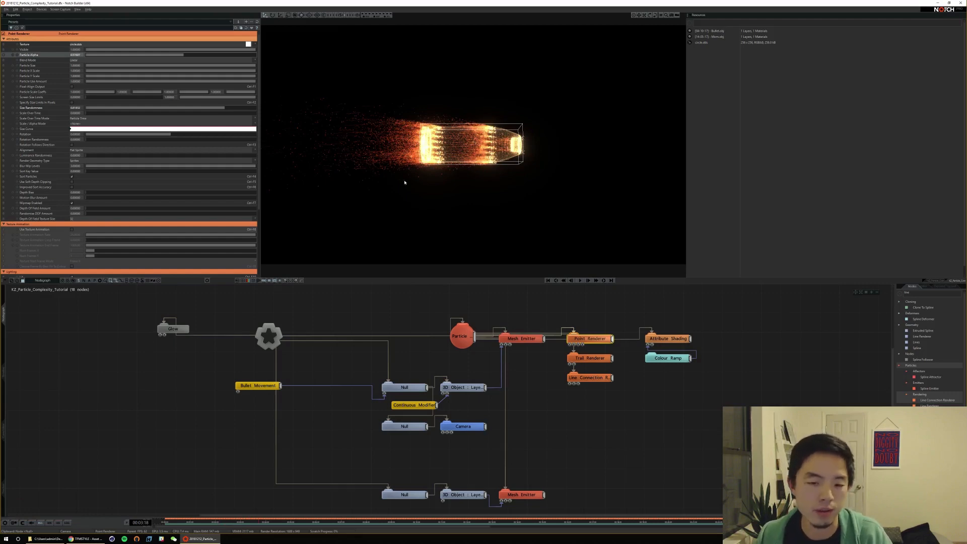
# Add a Trail Emitter node from the particle emitters to the node graph, between the two Mesh Emitters
pyautogui.keyDown('alt'); pyautogui.moveTo(549, 418); pyautogui.dragTo(484, 393, button='middle'); pyautogui.keyUp('alt')
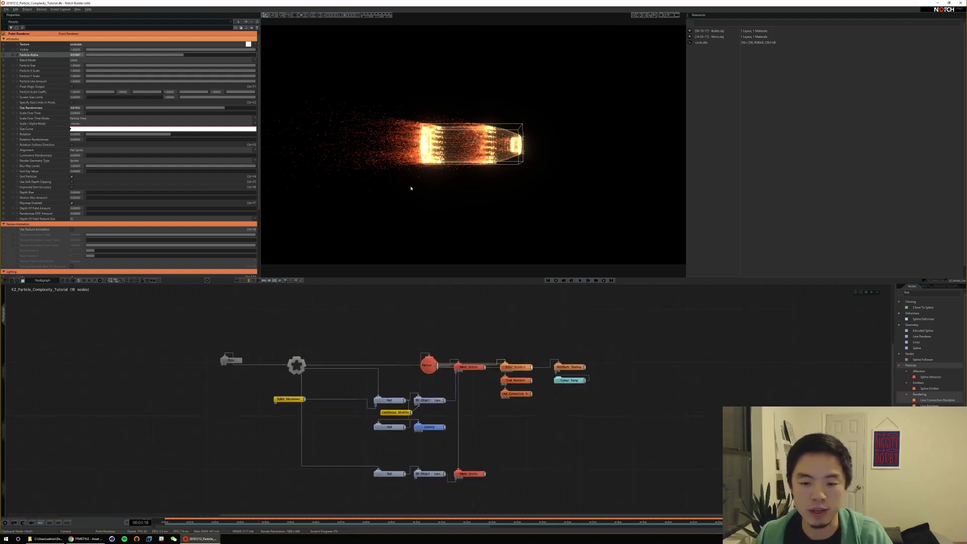
pyautogui.click(900, 294)
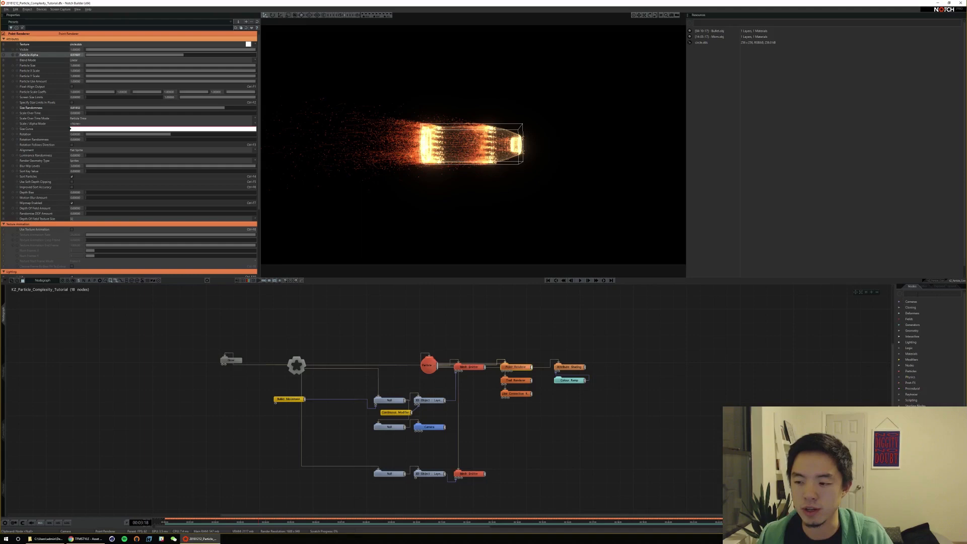
pyautogui.click(900, 371)
pyautogui.click(907, 400)
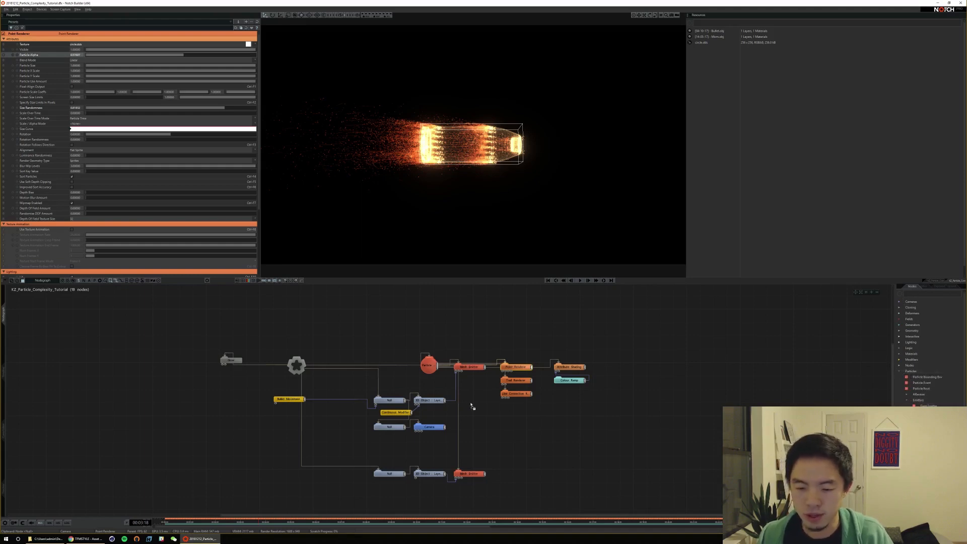
pyautogui.moveTo(473, 406); pyautogui.dragTo(474, 413)
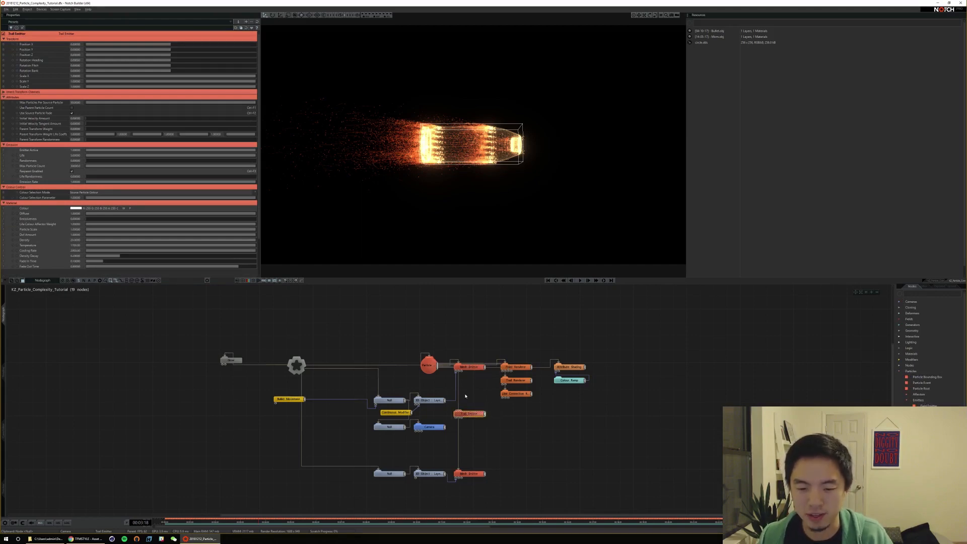
# Attach the Trail Emitter just beneath the upper Mesh Emitter and shift the three particle renderers slightly away to make room
pyautogui.click(468, 367)
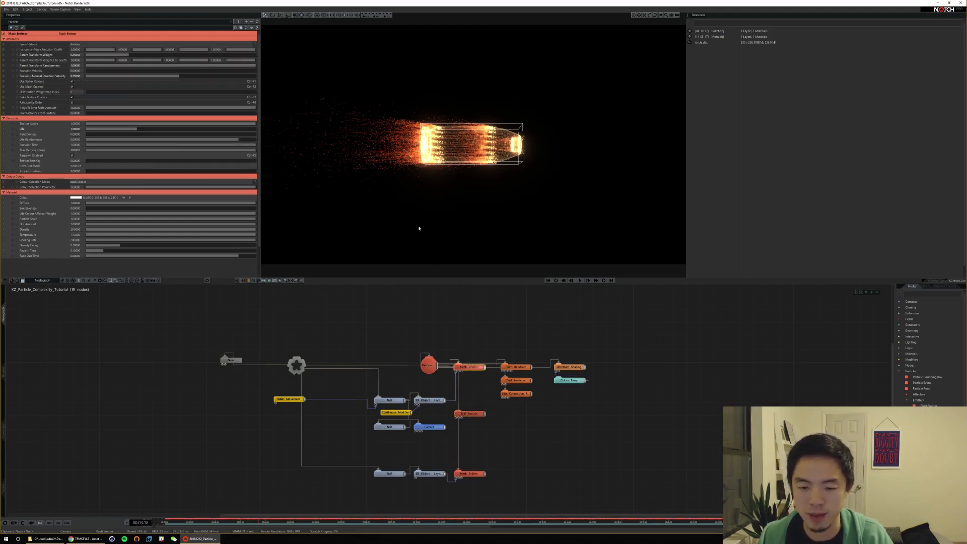
pyautogui.click(469, 413)
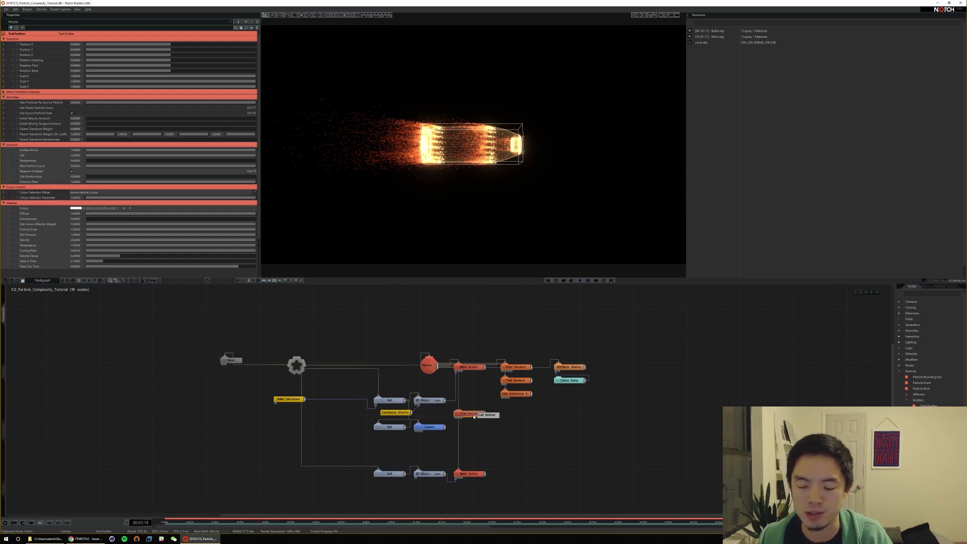
pyautogui.moveTo(473, 416); pyautogui.dragTo(487, 411)
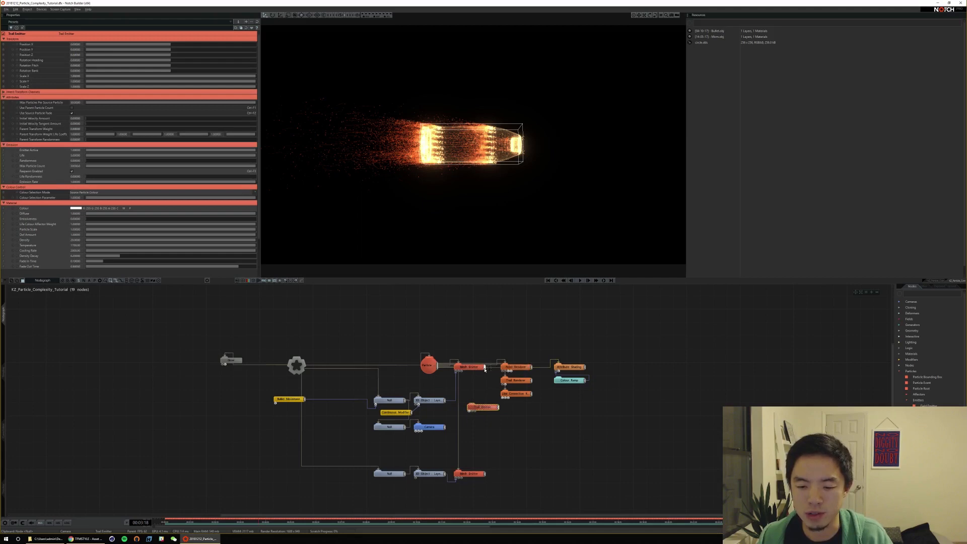
pyautogui.moveTo(487, 392)
pyautogui.mouseDown()
pyautogui.moveTo(485, 409)
pyautogui.moveTo(484, 389)
pyautogui.moveTo(521, 370)
pyautogui.moveTo(491, 385)
pyautogui.mouseUp()
pyautogui.click(502, 393)
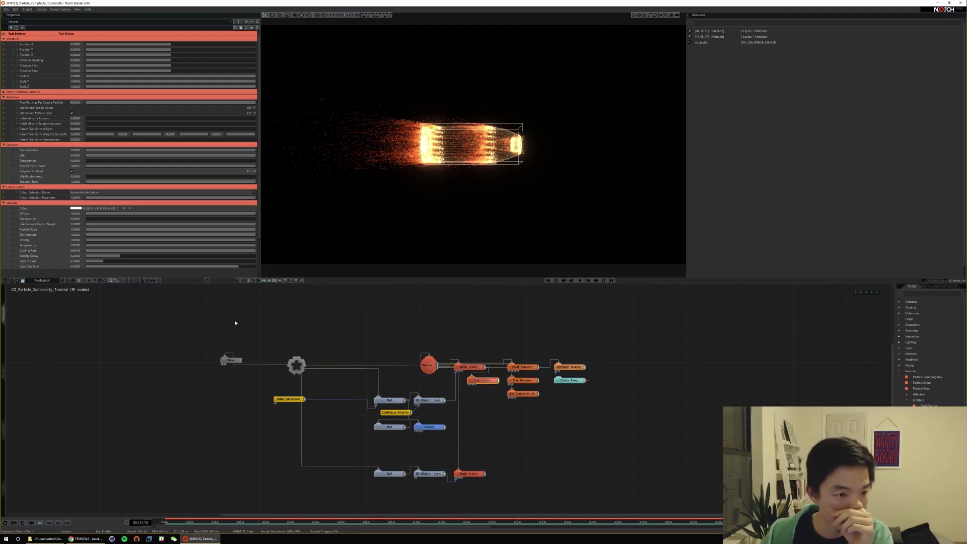
# Set the Trail Emitter's Life Randomness to 0.9 and its Life to 2
pyautogui.doubleClick(75, 177)
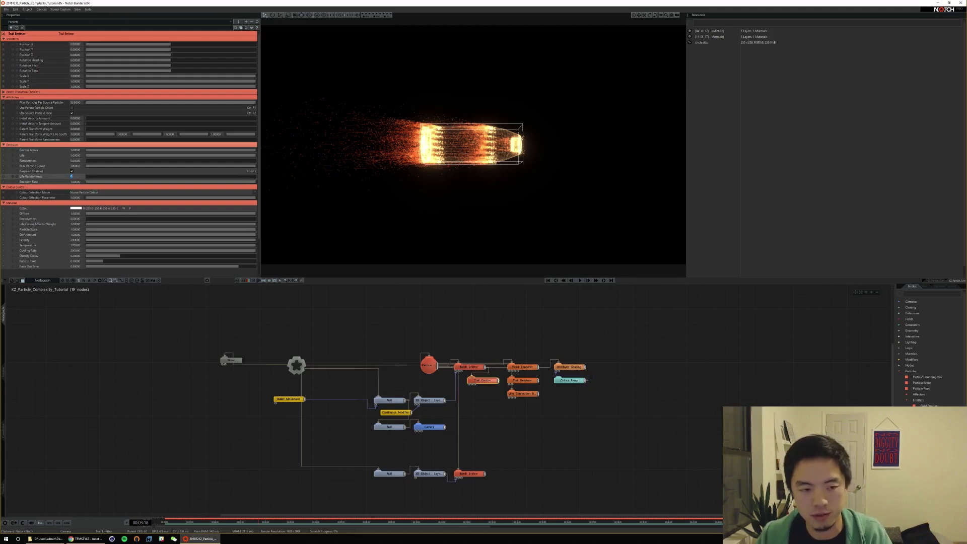
pyautogui.write('.9')
pyautogui.press('Return')
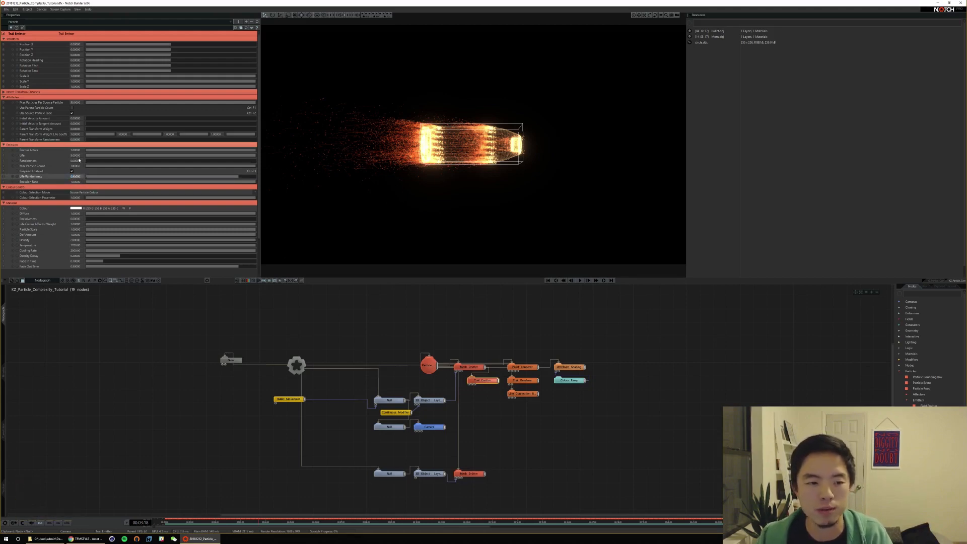
pyautogui.doubleClick(75, 155)
pyautogui.write('2')
pyautogui.press('Return')
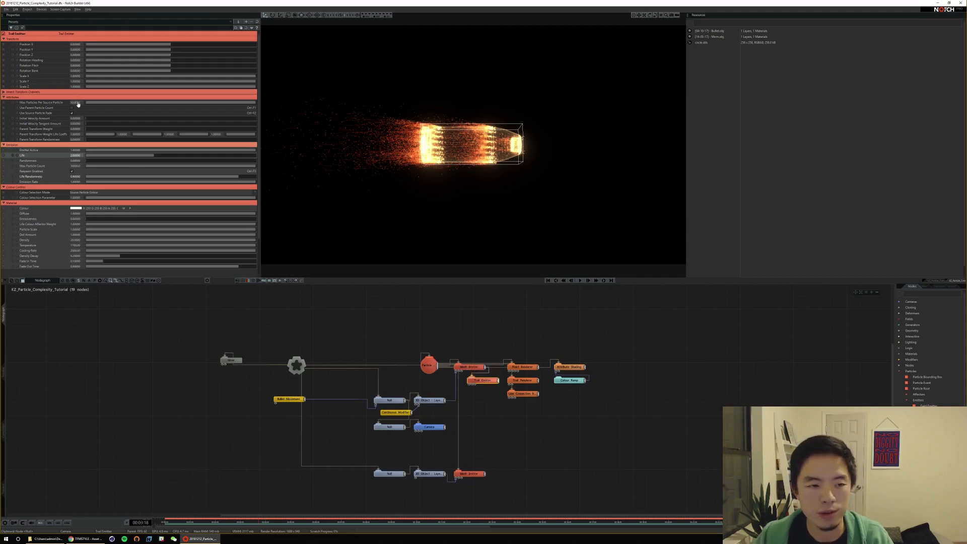
# Set the Trail Emitter's Max Particles Per Source Particle to 4
pyautogui.doubleClick(78, 103)
pyautogui.write('4')
pyautogui.press('Return')
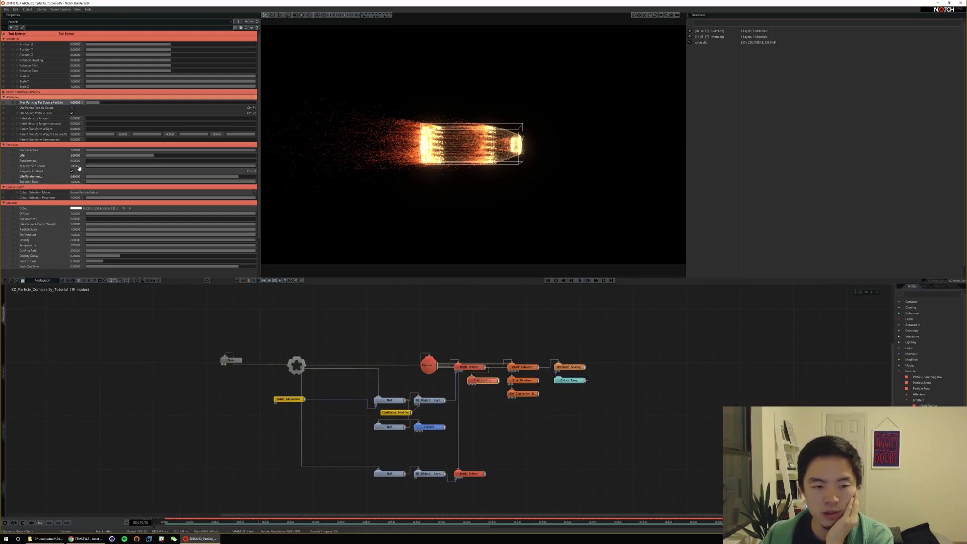
# Turn on Show Metrics for the Particle Root and play the animation to display the emitters' particle counts
pyautogui.click(428, 364)
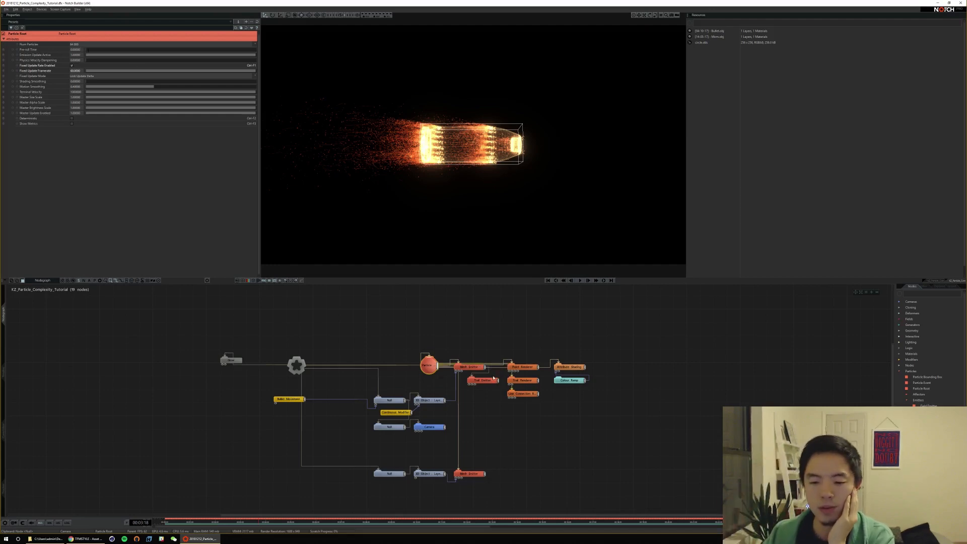
pyautogui.click(573, 357)
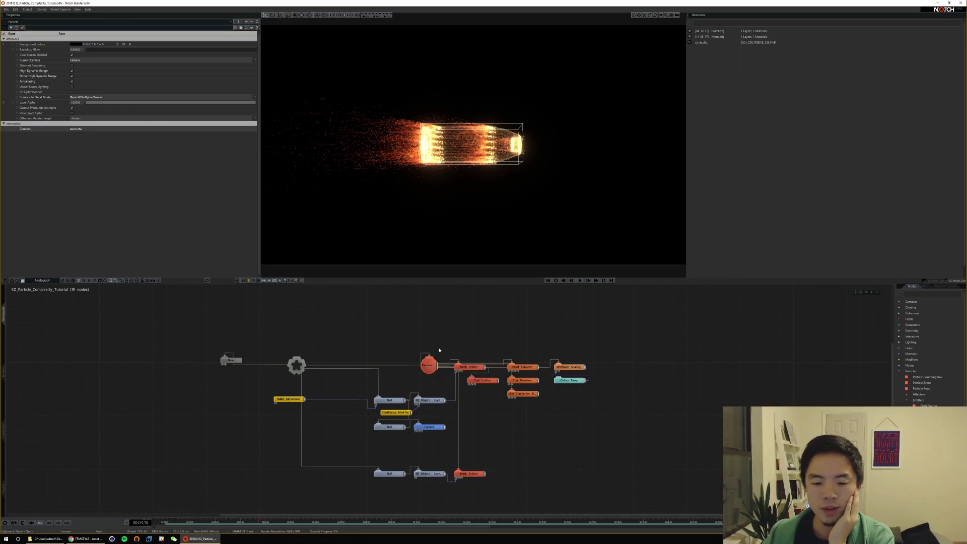
pyautogui.click(429, 364)
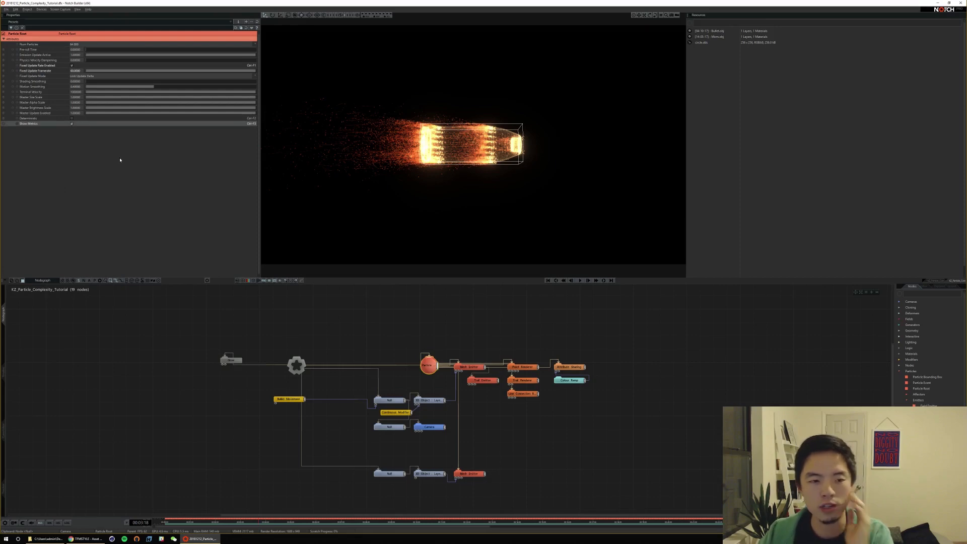
pyautogui.press('space')
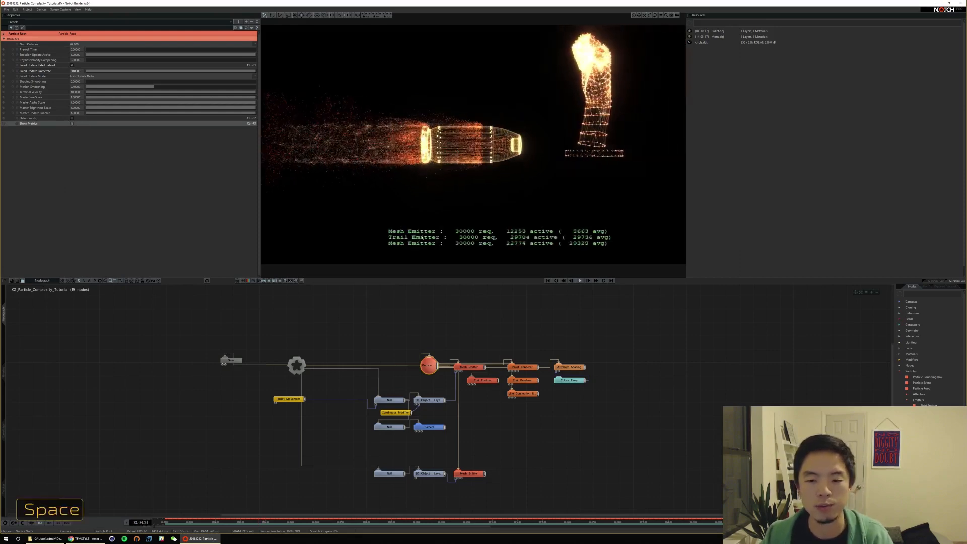
pyautogui.press('space')
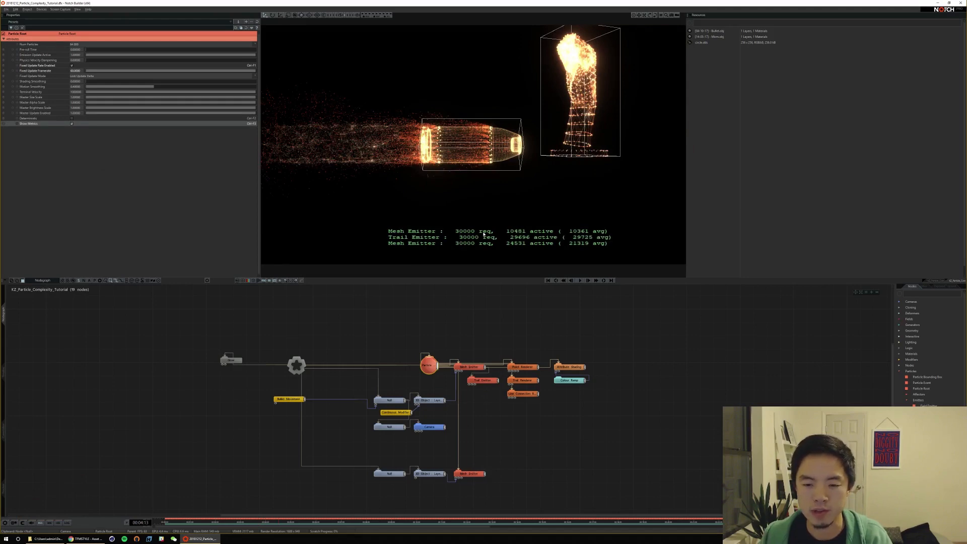
# Select the upper Mesh Emitter and replay the animation from the start to compare requested and active particle counts per emitter
pyautogui.click(469, 367)
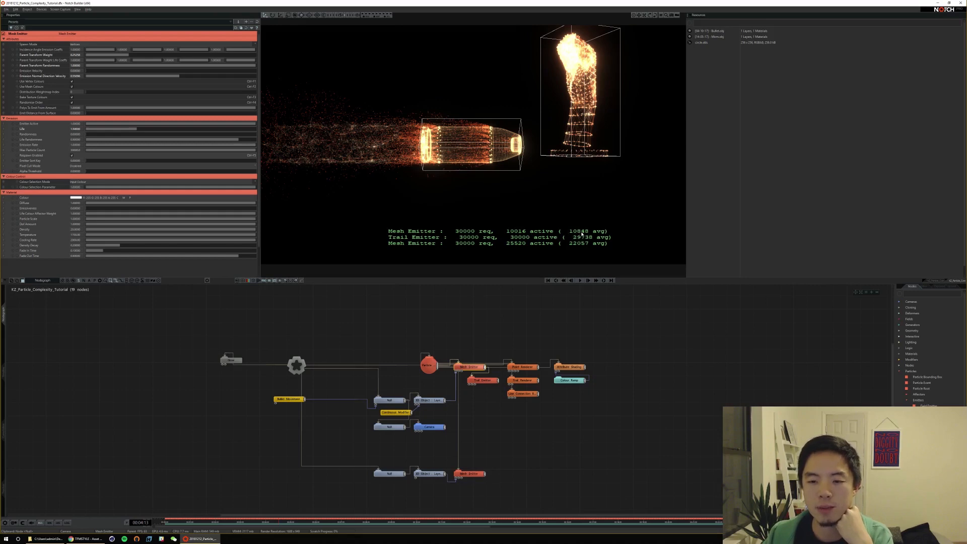
pyautogui.press('Home')
pyautogui.press('space')
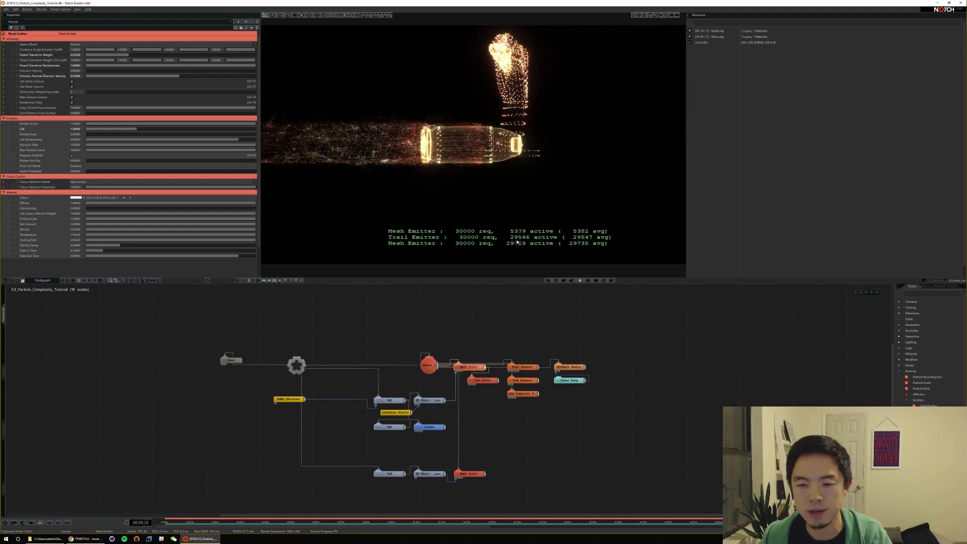
pyautogui.press('space')
pyautogui.press('Home')
pyautogui.press('space')
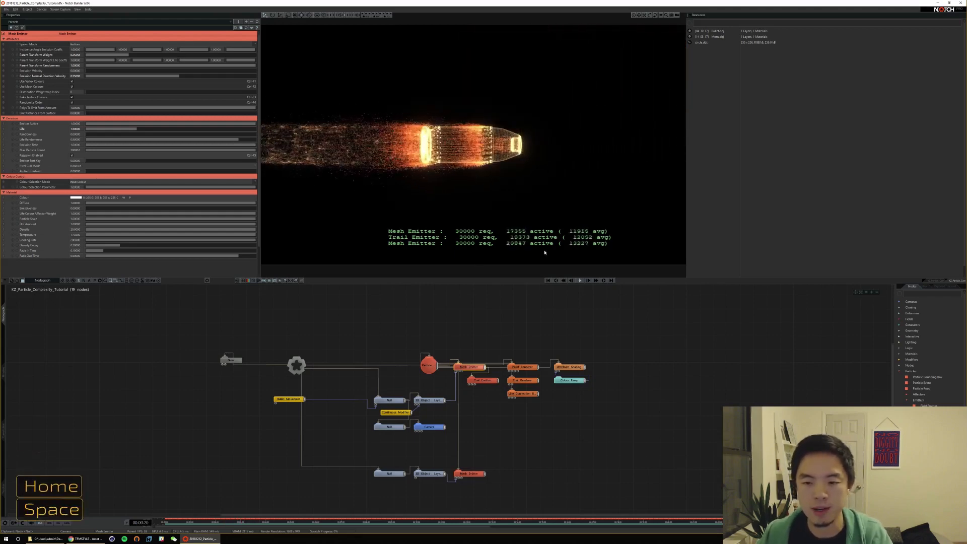
pyautogui.press('space')
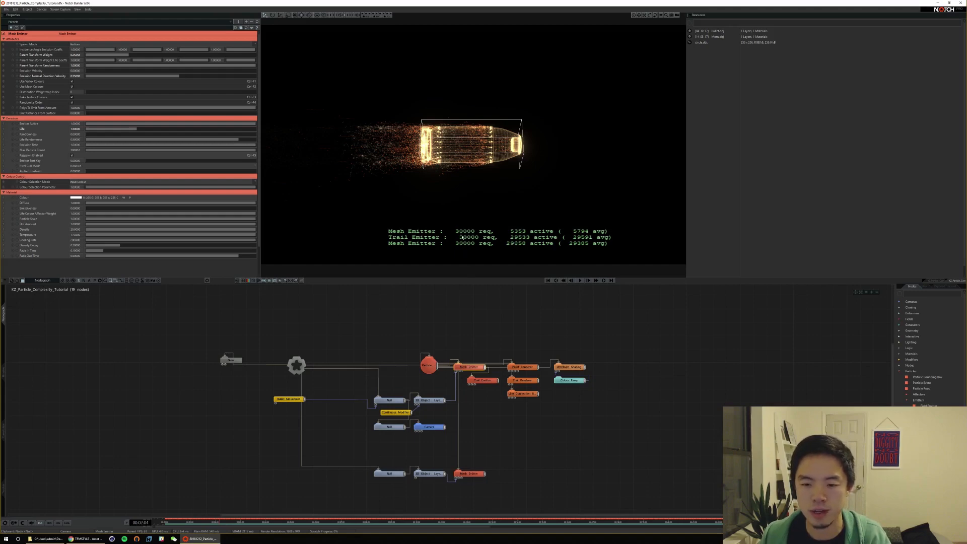
# Raise the Particle Root's Max Particles limit by two size options
pyautogui.click(428, 365)
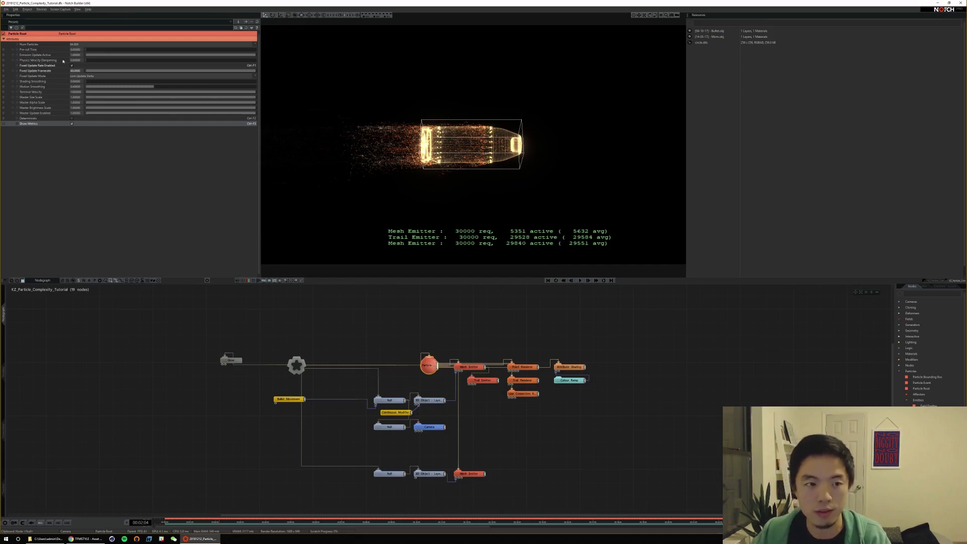
pyautogui.click(75, 44)
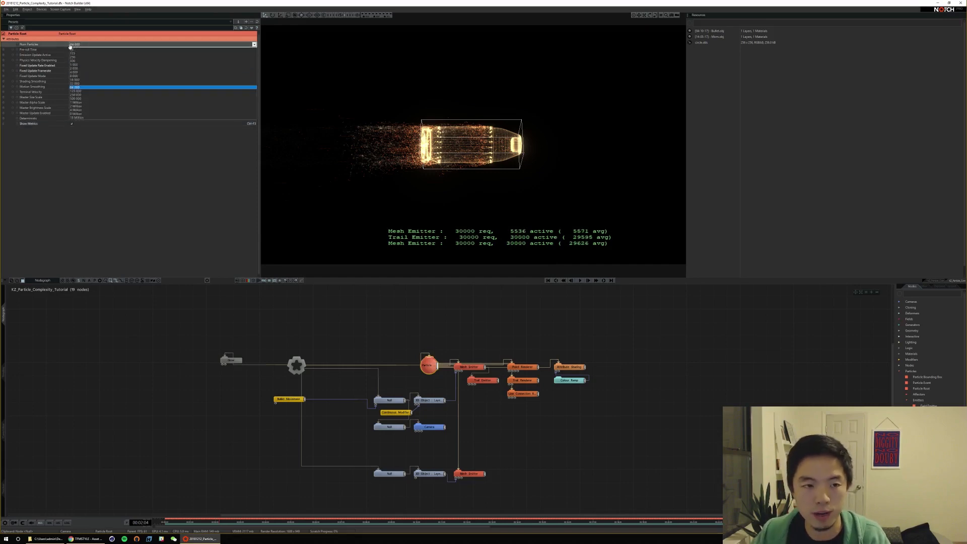
pyautogui.click(76, 94)
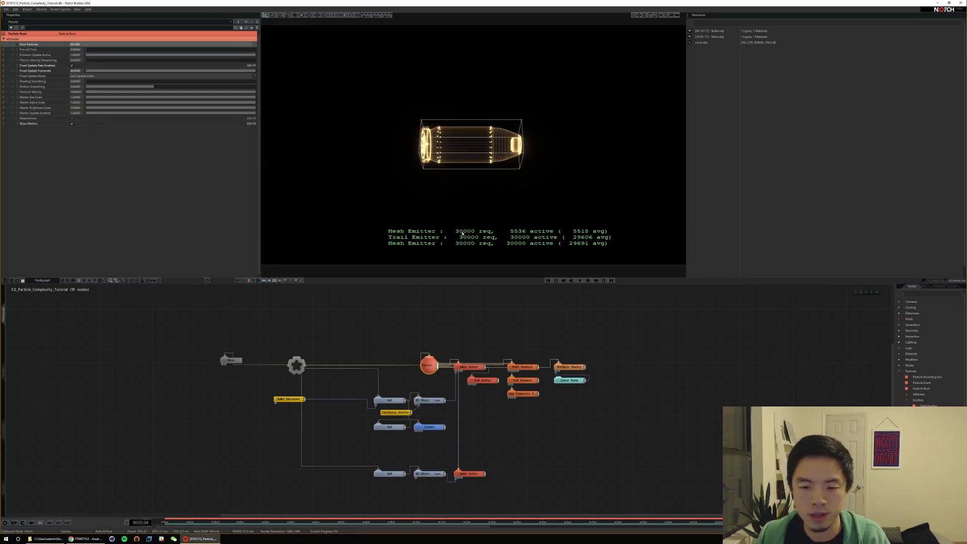
# Replay the animation from the start to check each emitter's active particles under the raised limit
pyautogui.press('Home')
pyautogui.press('space')
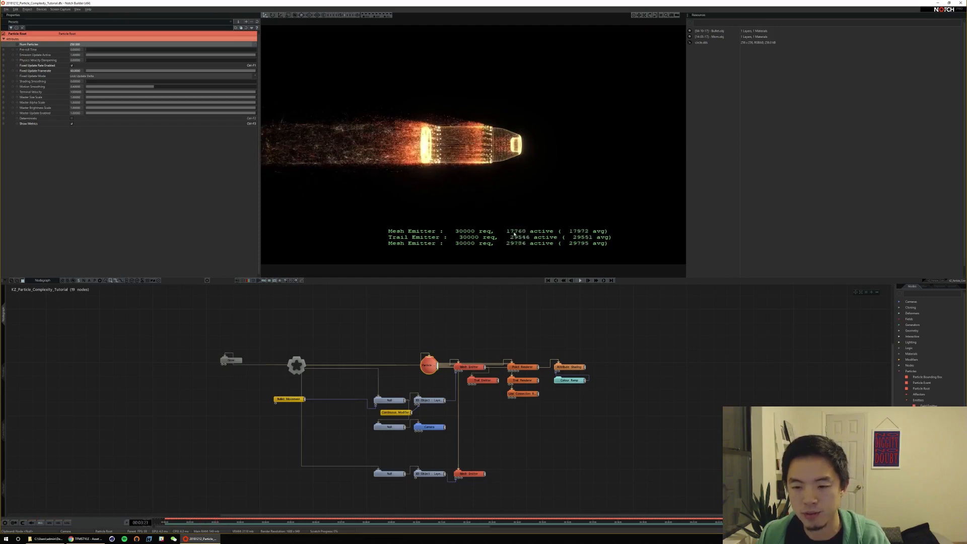
pyautogui.press('space')
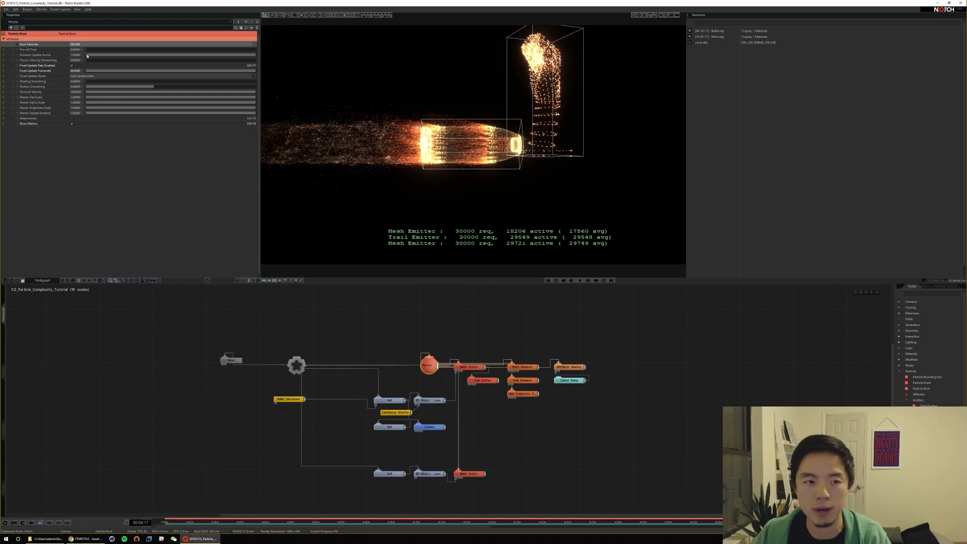
pyautogui.press('Home')
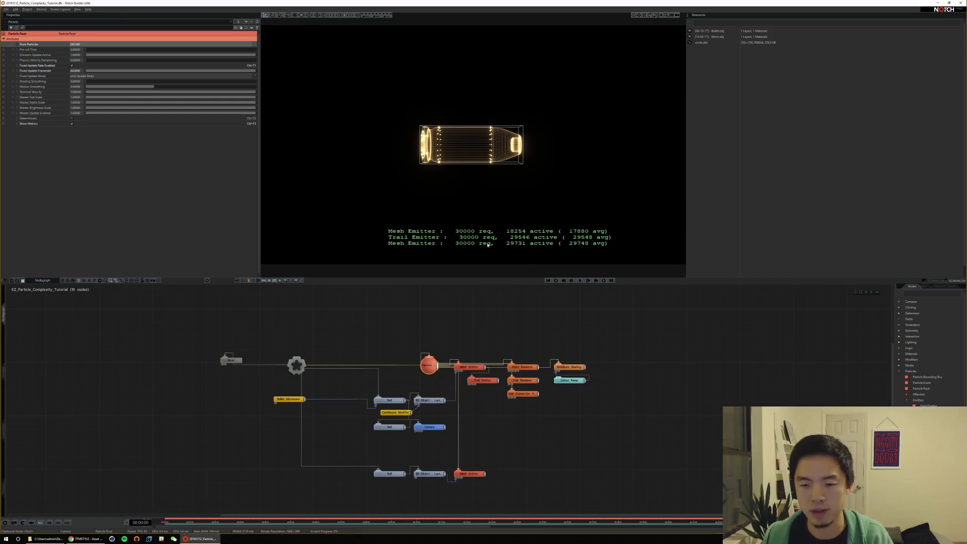
pyautogui.press('space')
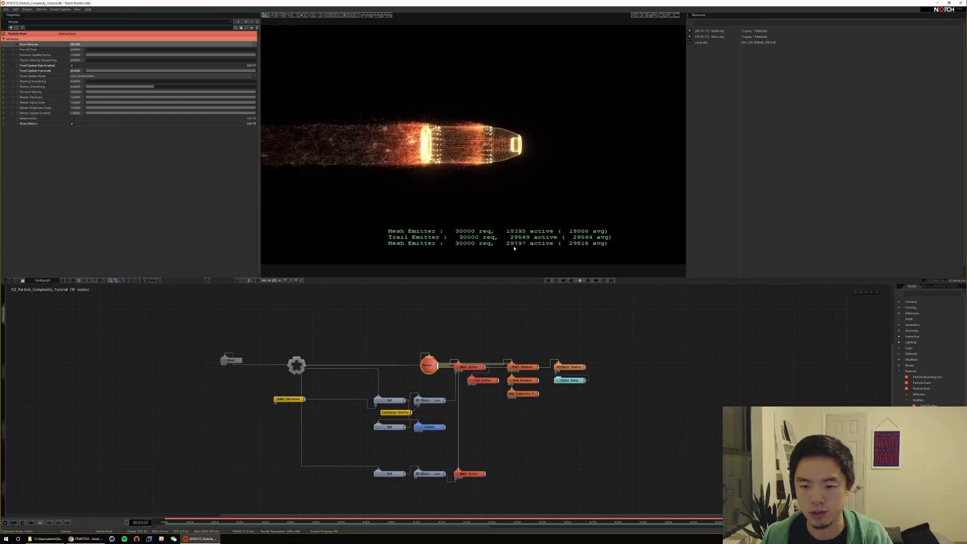
pyautogui.press('space')
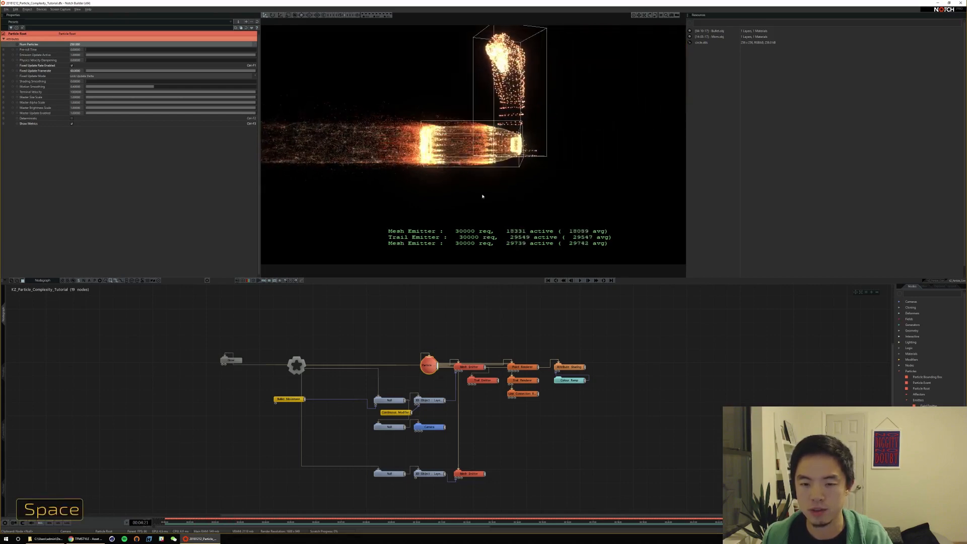
# Set the Trail Emitter's Max Particles Per Source Particle to 2 and replay the animation to check the trails
pyautogui.click(482, 380)
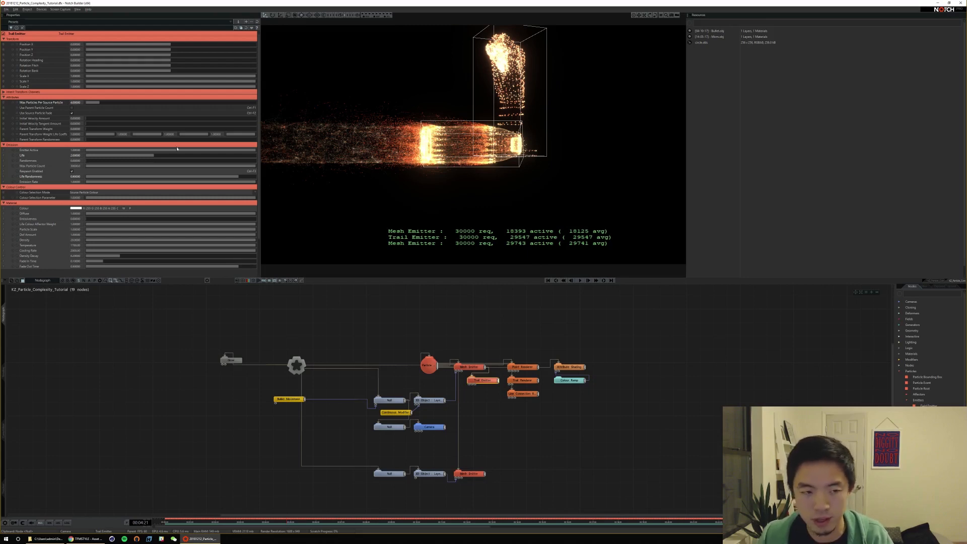
pyautogui.doubleClick(76, 103)
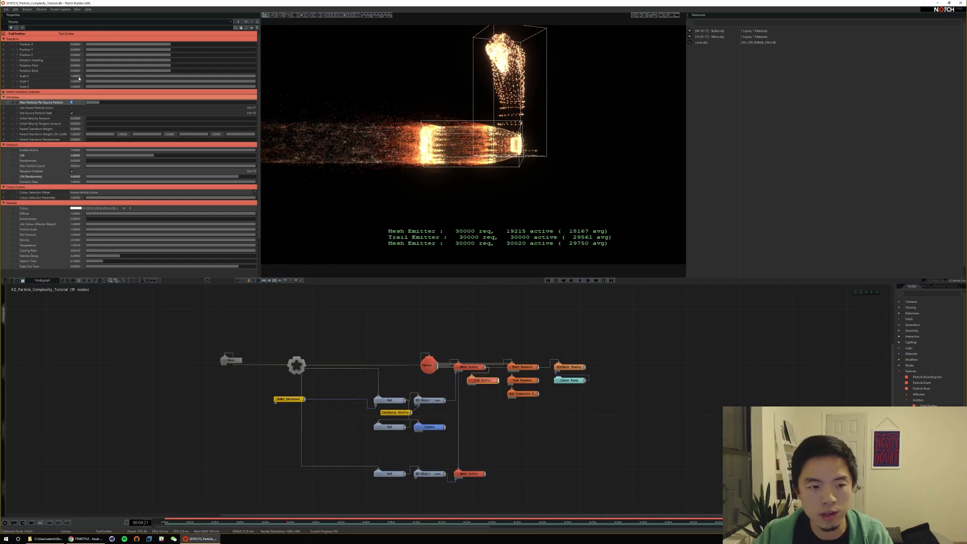
pyautogui.write('2')
pyautogui.press('Return')
pyautogui.press('space')
pyautogui.press('space')
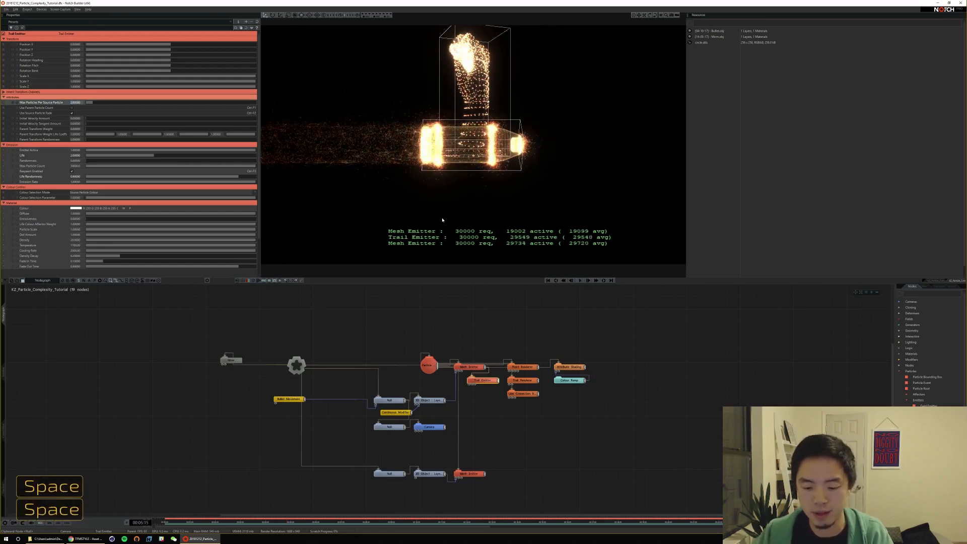
pyautogui.press('Home')
pyautogui.press('space')
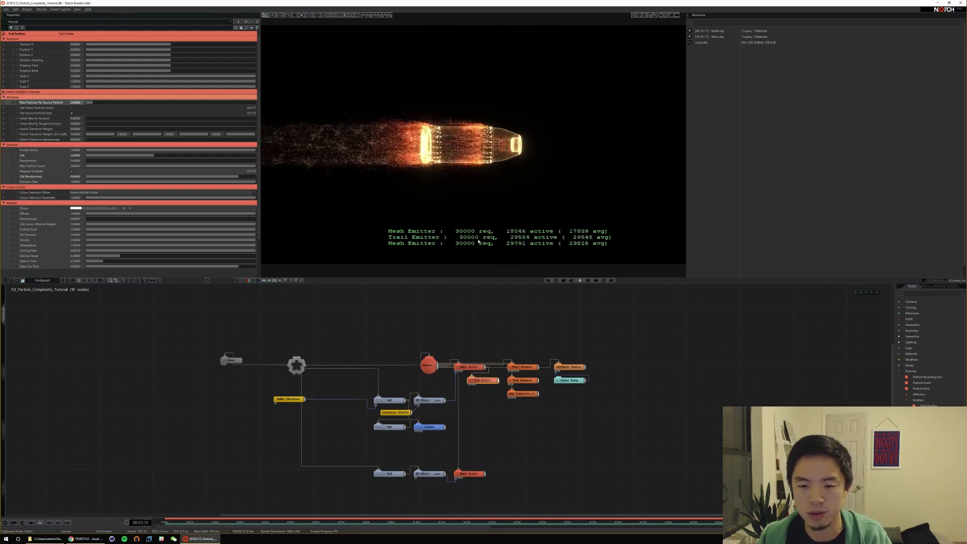
pyautogui.press('space')
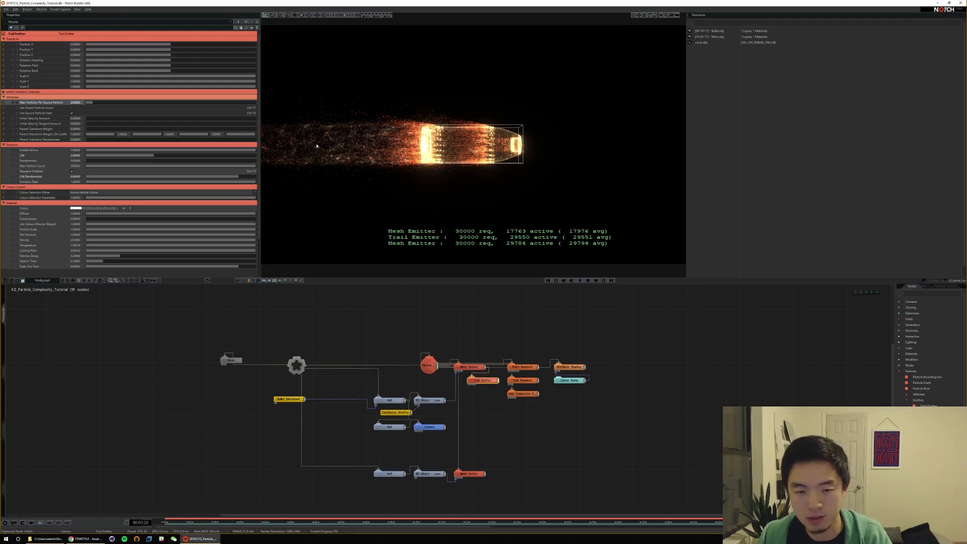
pyautogui.press('Home')
pyautogui.press('space')
pyautogui.press('space')
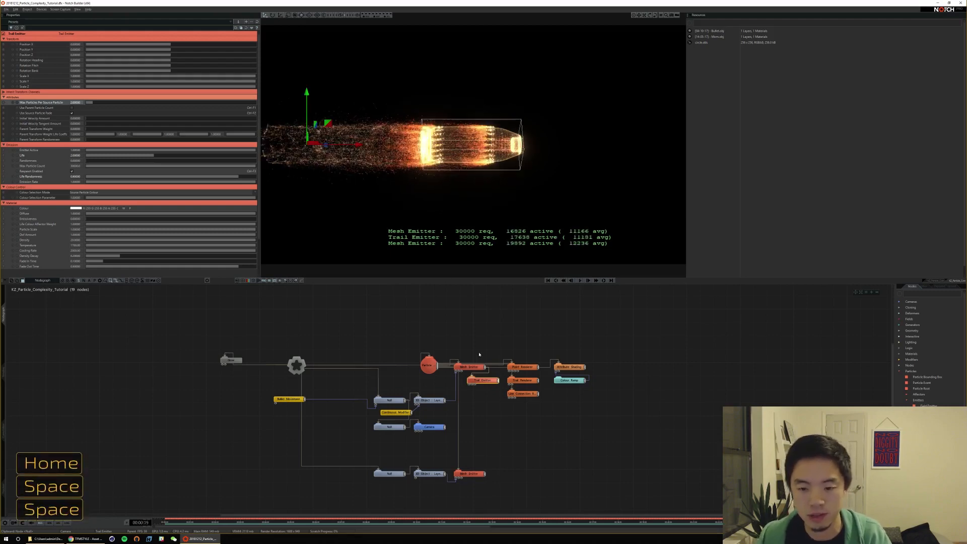
# Disable the Trail Emitter, replay the animation without it, and enable it again to compare the looks
pyautogui.hotkey('ctrl', '1')
pyautogui.press('space')
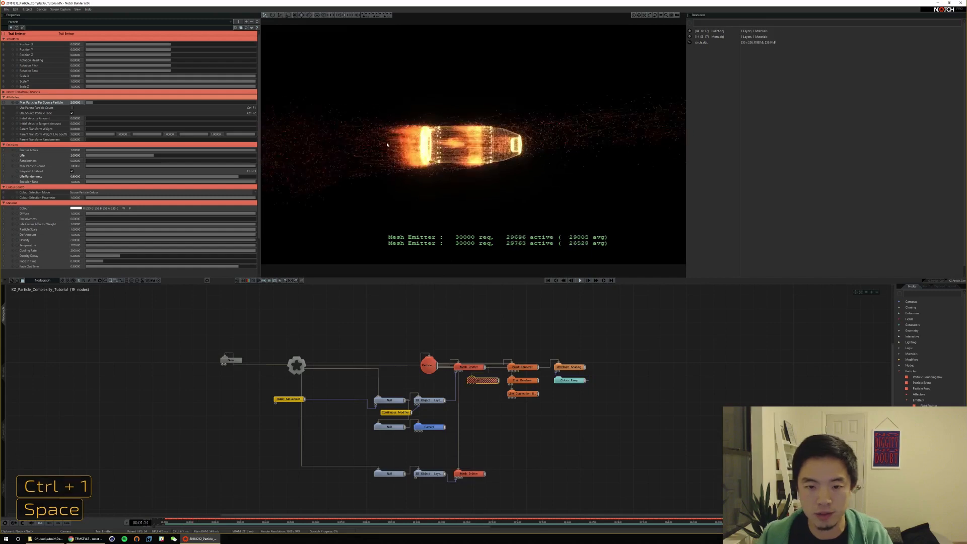
pyautogui.press('Home')
pyautogui.press('space')
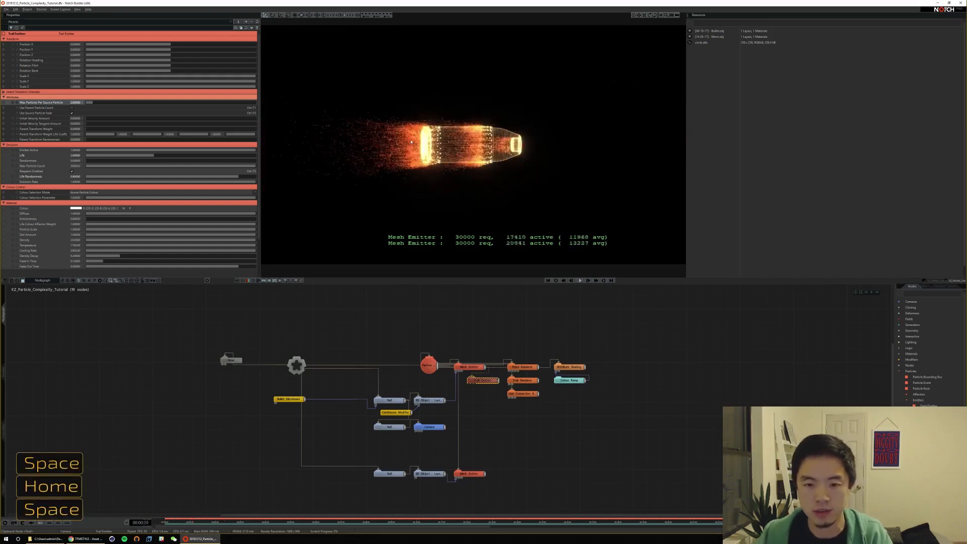
pyautogui.press('space')
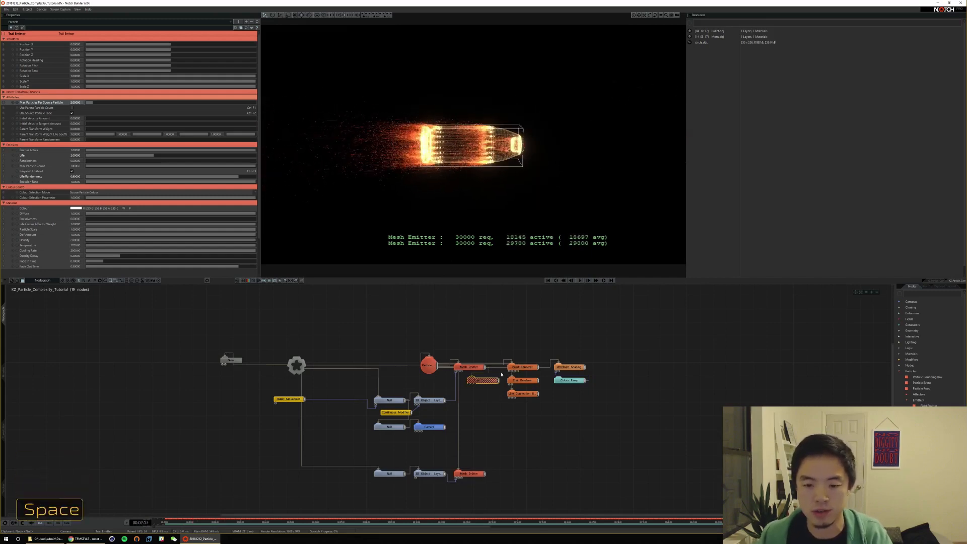
pyautogui.hotkey('ctrl', '1')
pyautogui.press('Home')
pyautogui.press('space')
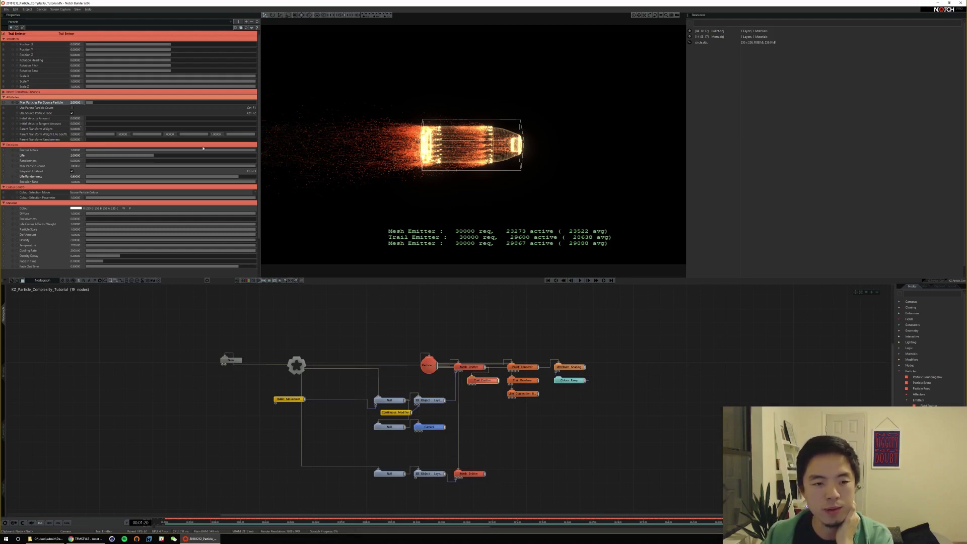
# Raise the Trail Emitter's Initial Velocity Tangent Amount to 1 and replay the animation from the start
pyautogui.click(88, 120)
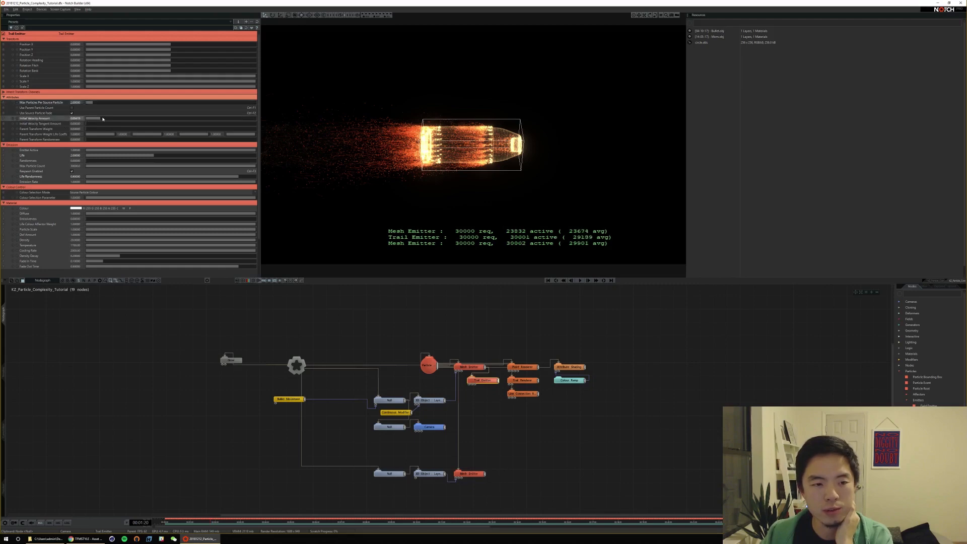
pyautogui.moveTo(88, 124); pyautogui.dragTo(105, 125)
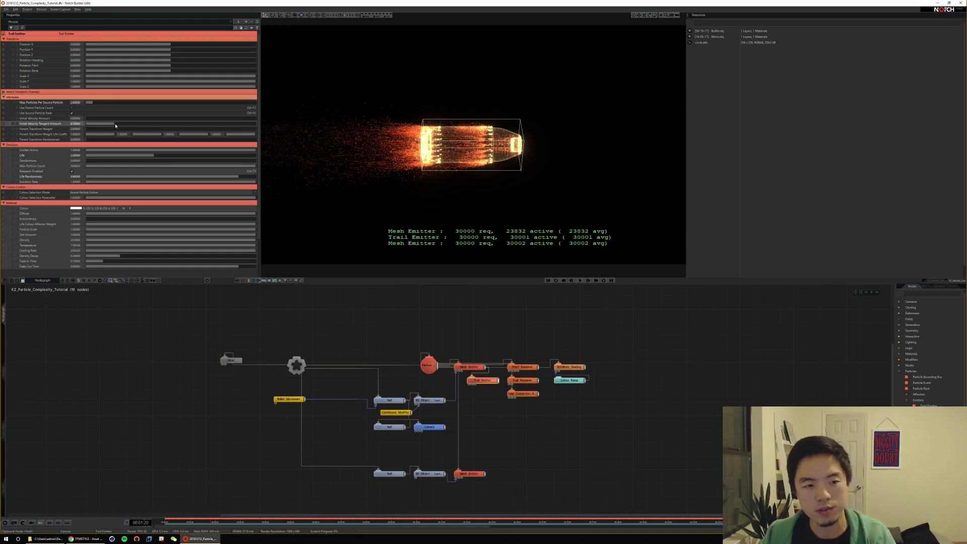
pyautogui.press('space')
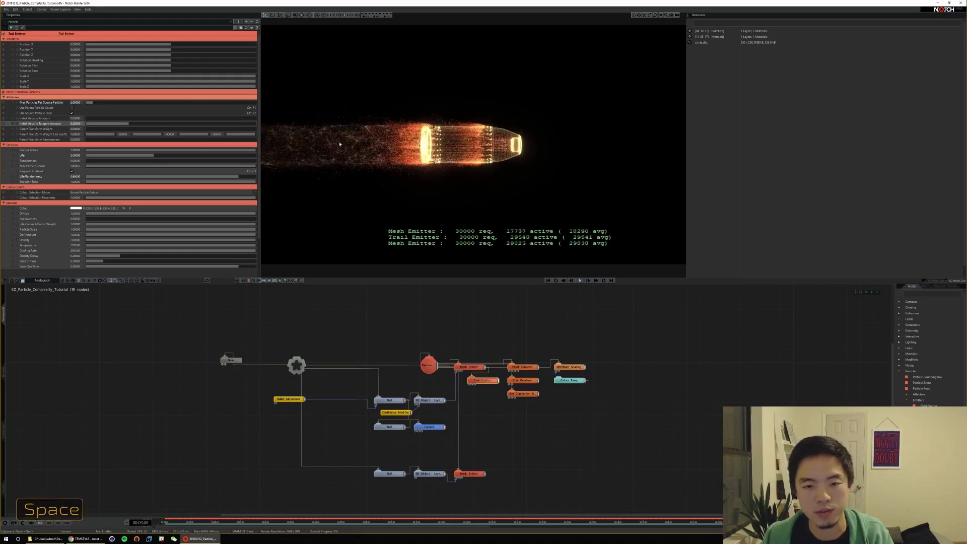
pyautogui.press('space')
pyautogui.moveTo(131, 124); pyautogui.dragTo(261, 126)
pyautogui.press('space')
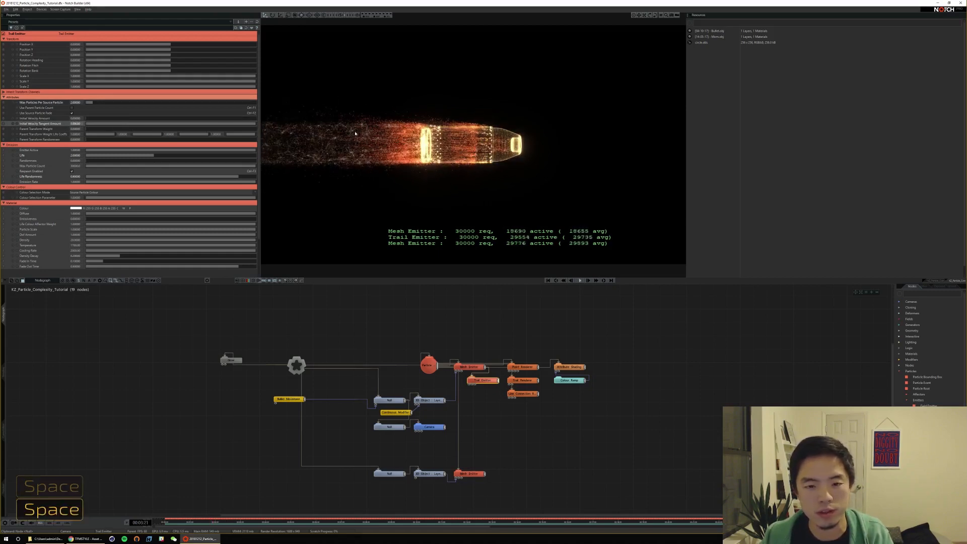
pyautogui.press('space')
pyautogui.press('Home')
pyautogui.press('space')
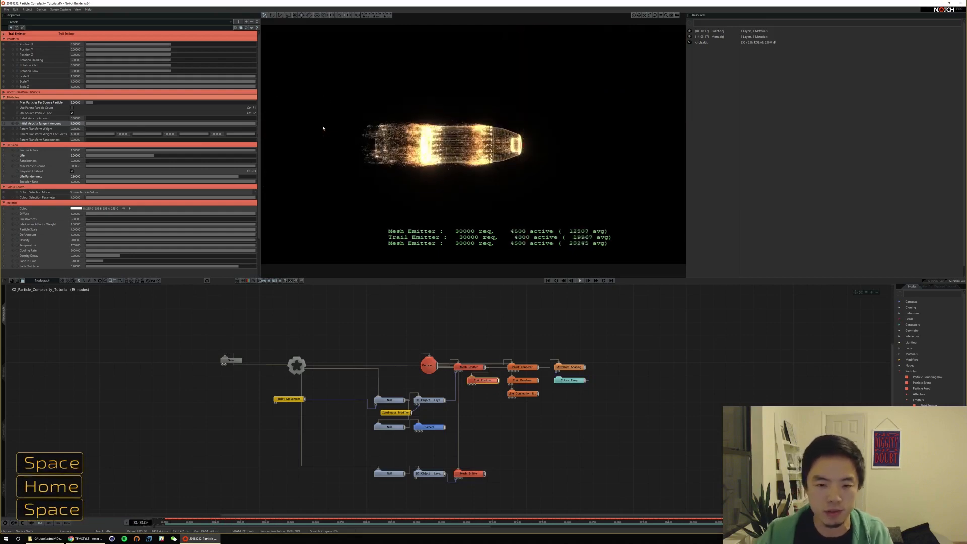
# Raise the Trail Emitter's Initial Velocity Amount to 1 and replay the animation from the start
pyautogui.press('space')
pyautogui.moveTo(87, 118); pyautogui.dragTo(257, 118)
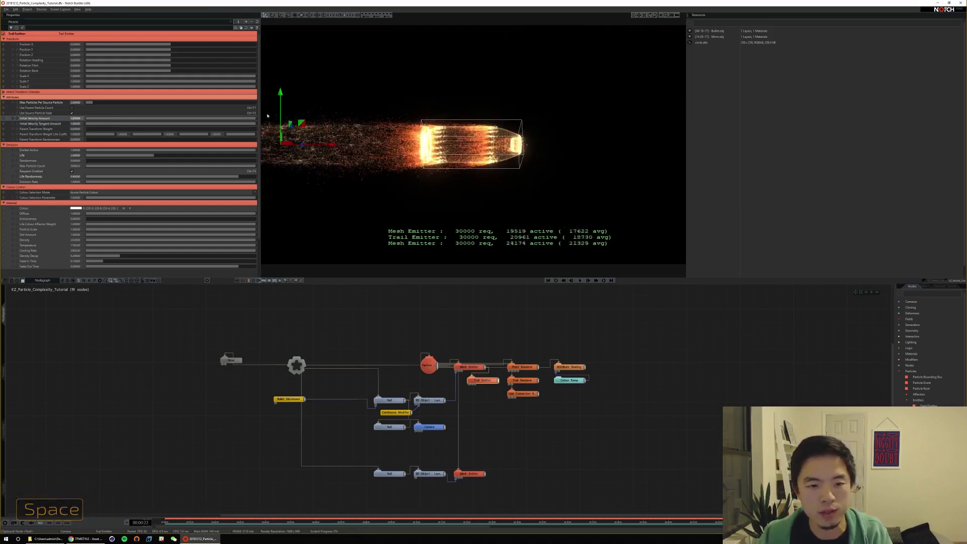
pyautogui.scroll(-1, 83, 111)
pyautogui.press('space')
pyautogui.press('space')
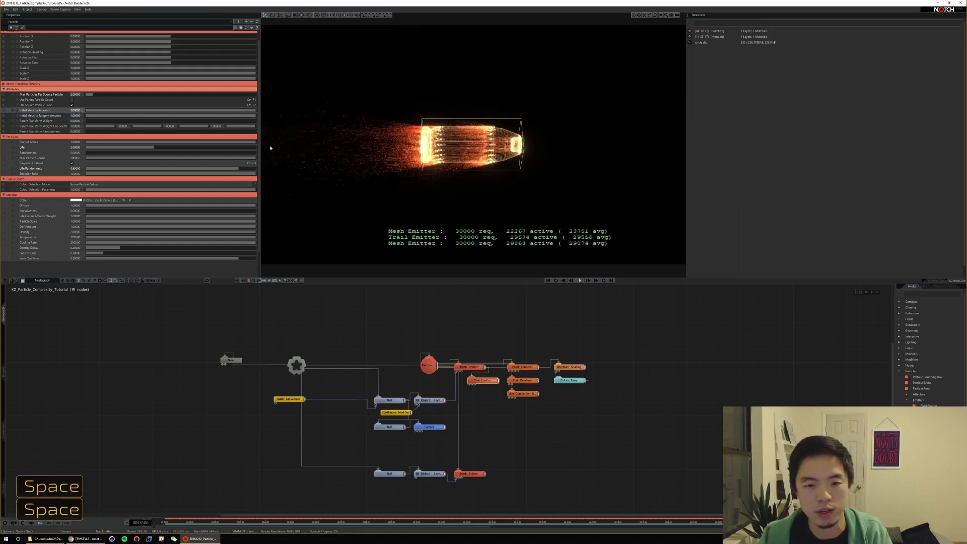
pyautogui.press('Home')
pyautogui.press('space')
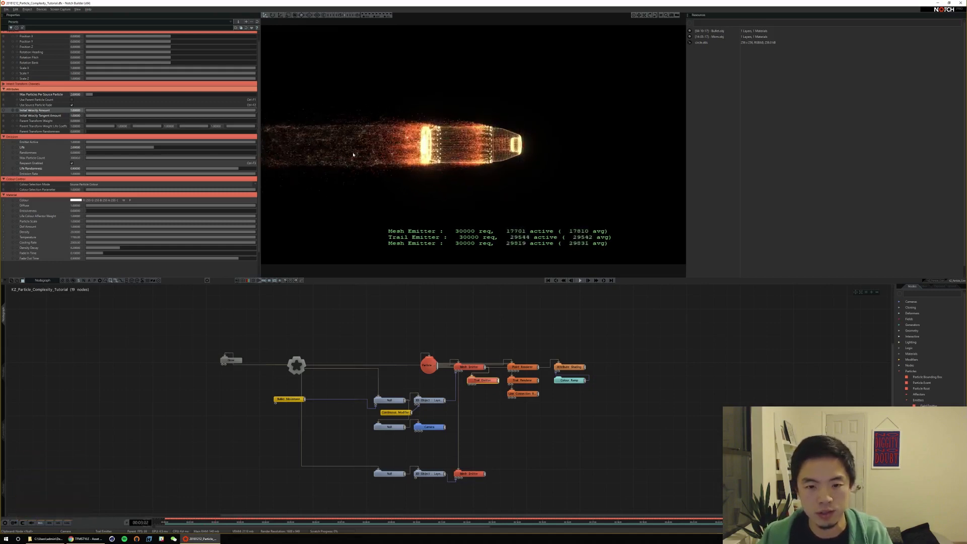
pyautogui.press('space')
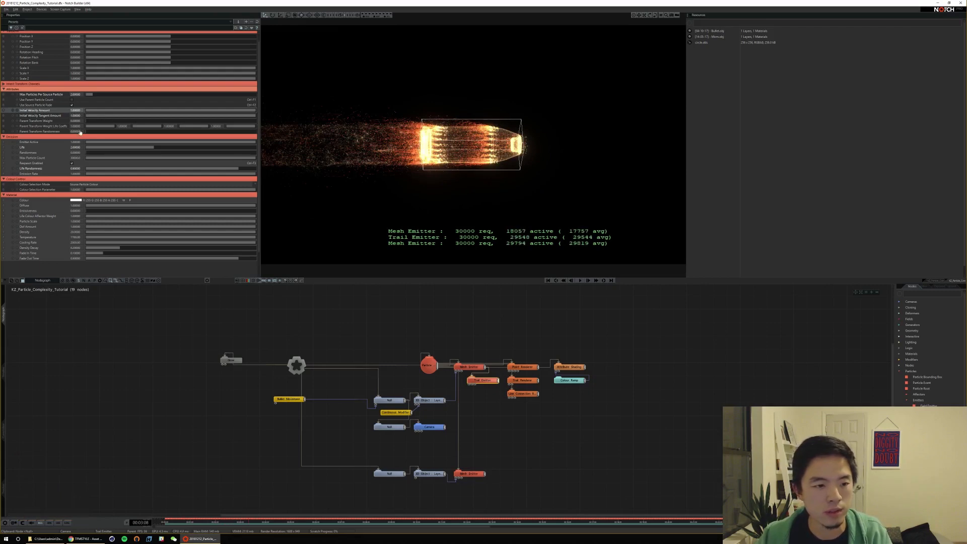
# Raise the Trail Emitter's Parent Transform Weight to about 0.4, playing the animation to judge the trails
pyautogui.moveTo(88, 122); pyautogui.dragTo(108, 122)
pyautogui.press('space')
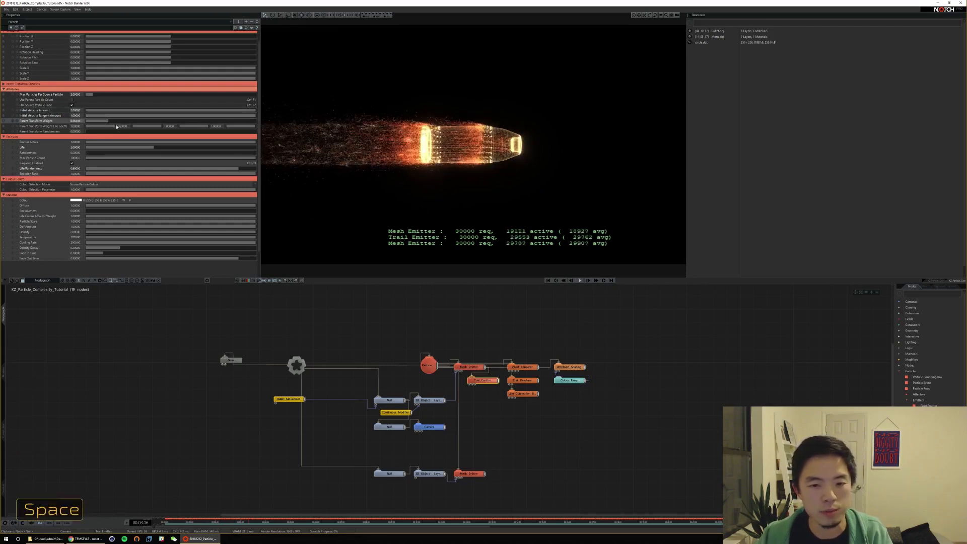
pyautogui.press('space')
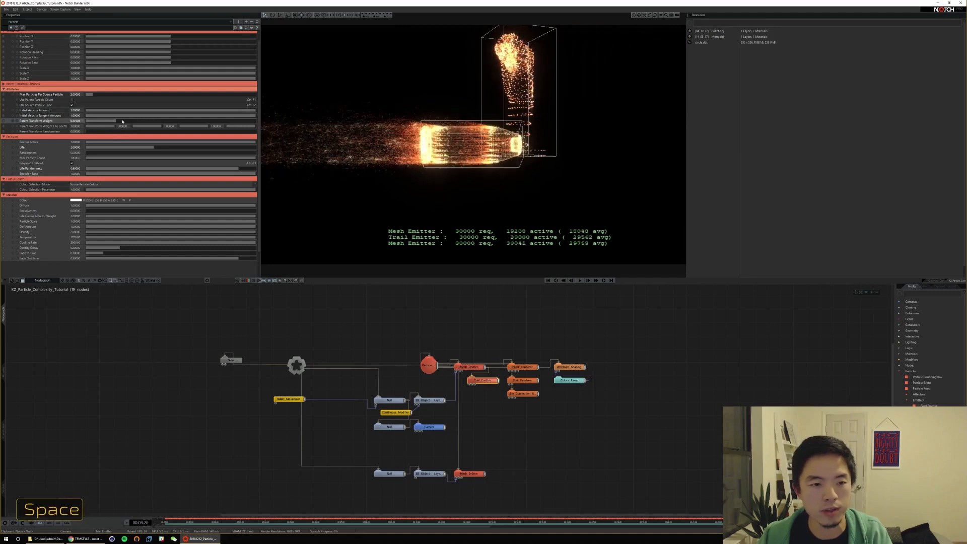
pyautogui.moveTo(123, 121); pyautogui.dragTo(144, 122)
pyautogui.press('Home')
pyautogui.press('space')
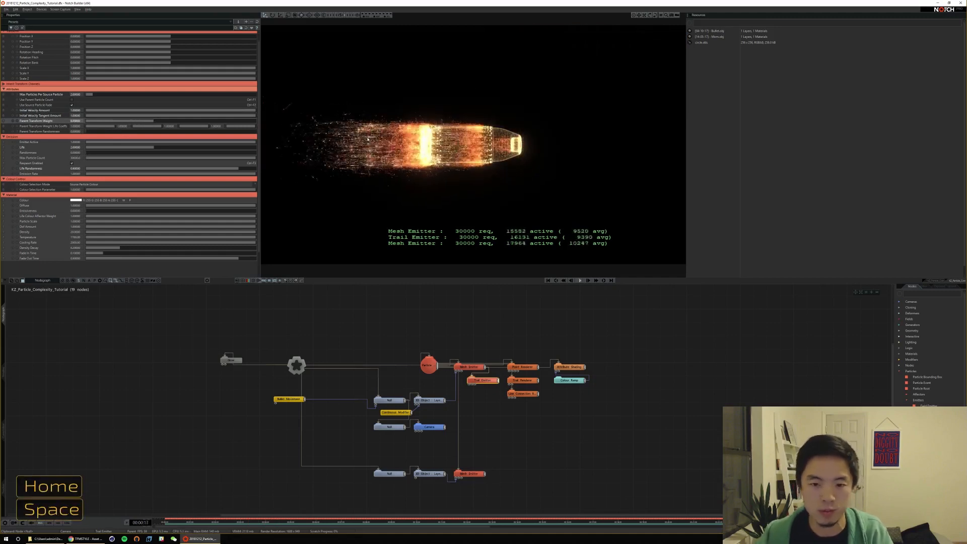
pyautogui.press('Home')
pyautogui.press('space')
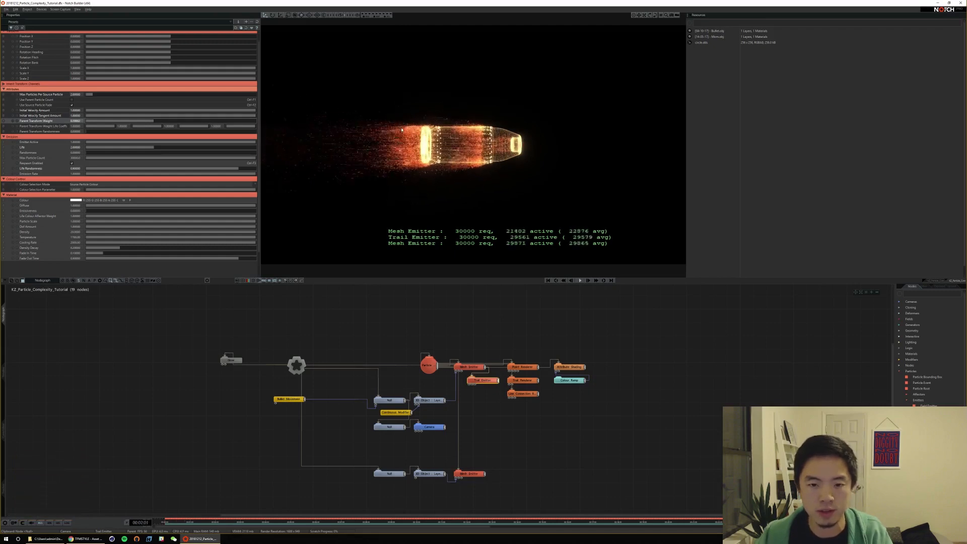
pyautogui.press('space')
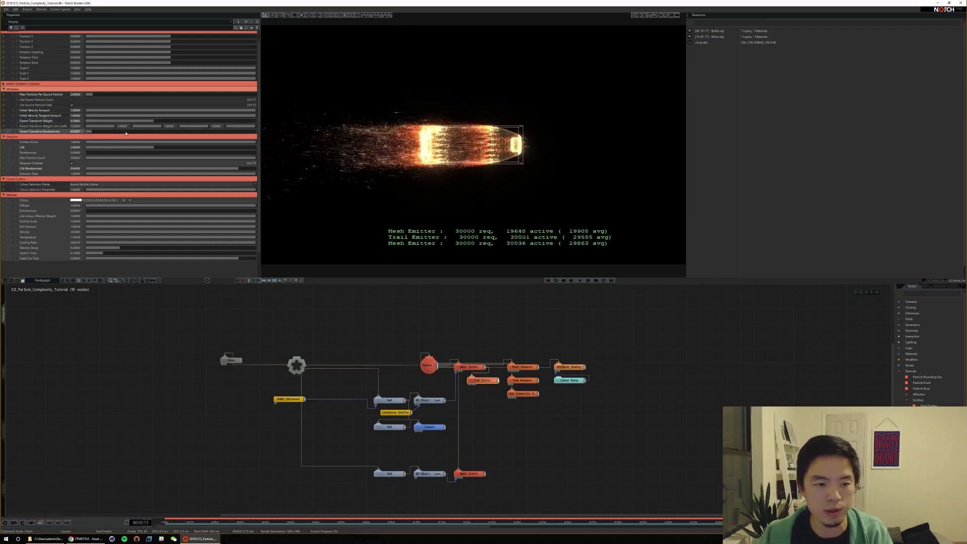
# Set the Trail Emitter's Parent Transform Randomness to 1 and replay the animation from the start
pyautogui.moveTo(98, 131); pyautogui.dragTo(252, 130)
pyautogui.press('Home')
pyautogui.press('space')
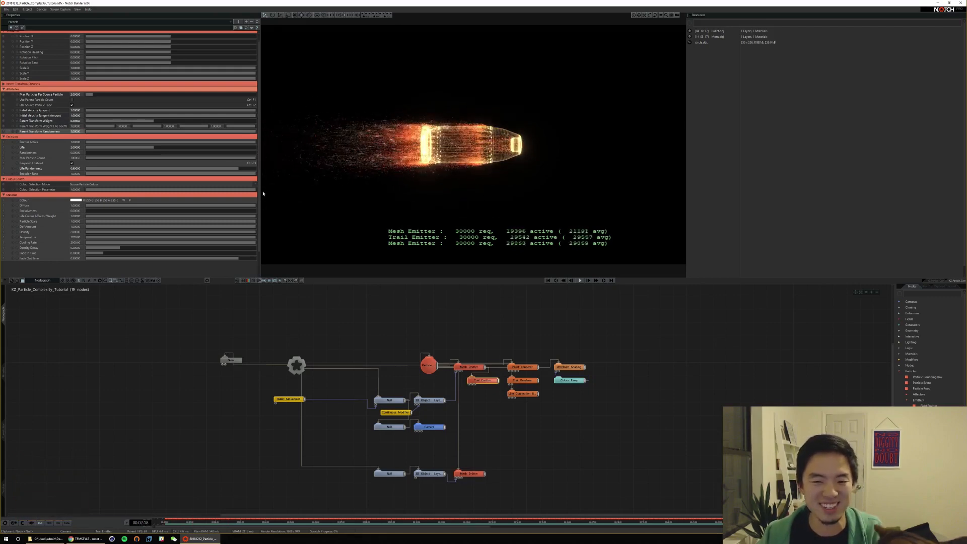
pyautogui.press('space')
# Deselect all nodes, replay the animation to review the bullet's trails, and reselect the Trail Emitter
pyautogui.click(608, 375)
pyautogui.press('ctrl+super+alt+r')
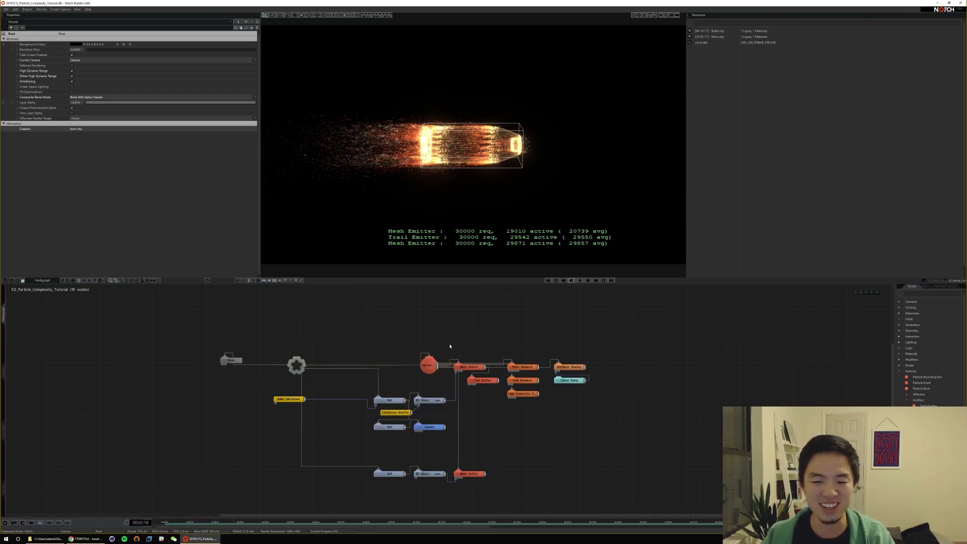
pyautogui.press('space')
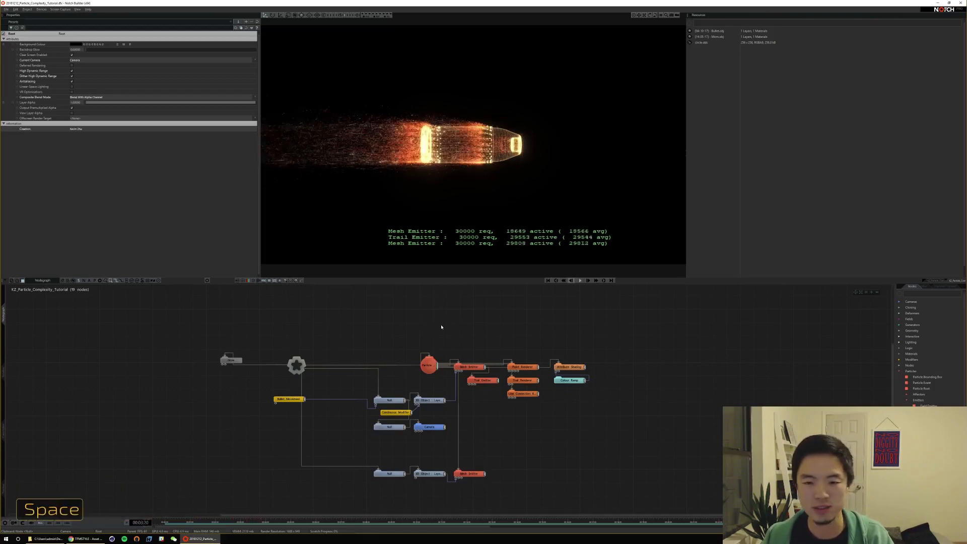
pyautogui.press('space')
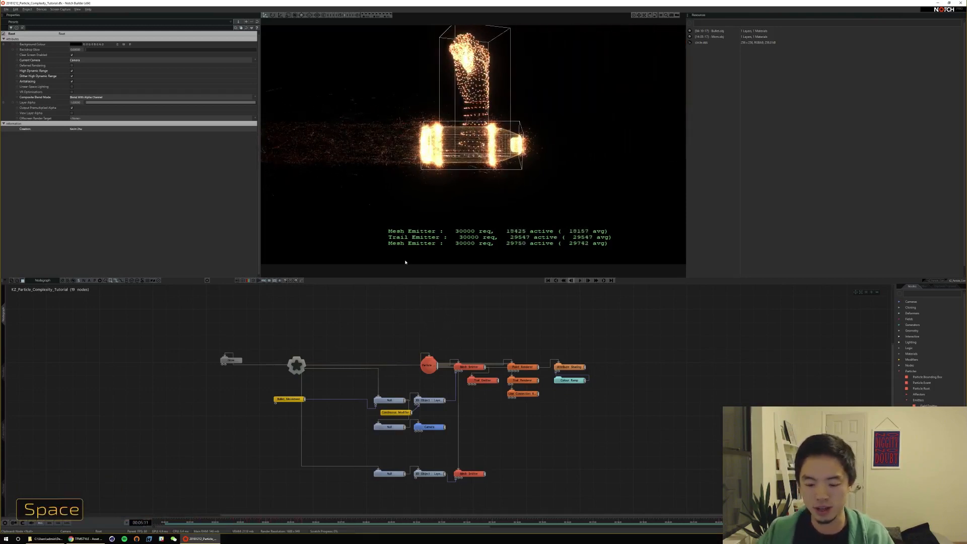
pyautogui.press('Home')
pyautogui.press('space')
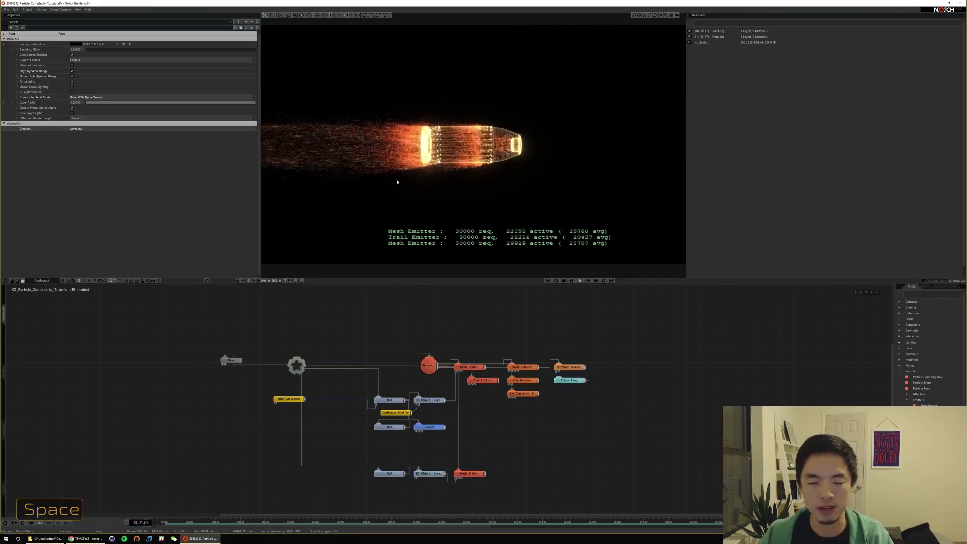
pyautogui.click(482, 381)
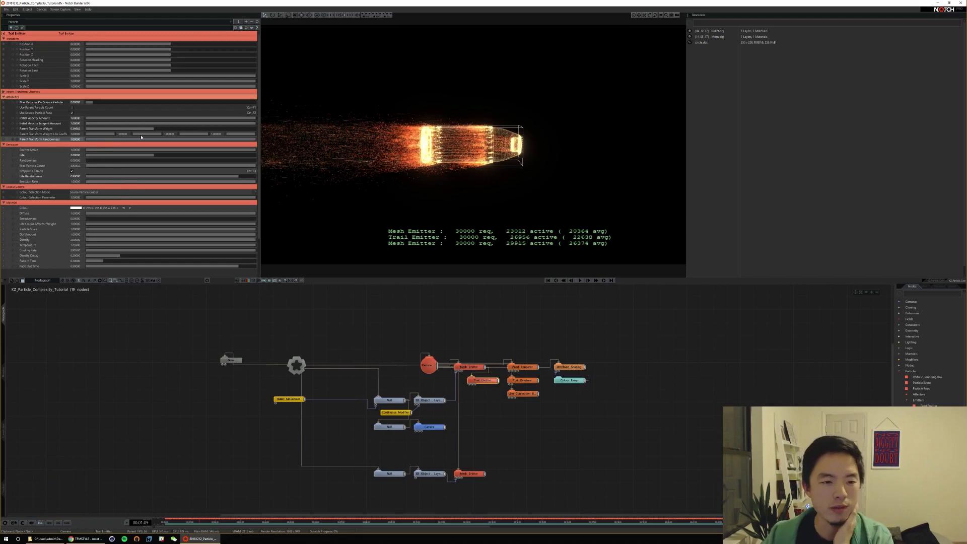
# Raise the Trail Emitter's Parent Transform Weight to 1 and replay the animation from the start
pyautogui.moveTo(154, 130); pyautogui.dragTo(274, 127)
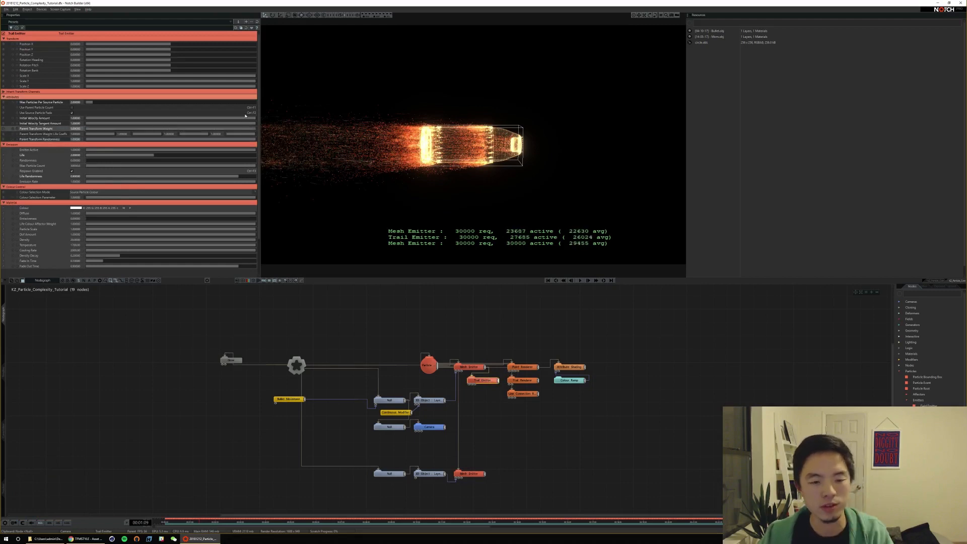
pyautogui.press('Home')
pyautogui.press('space')
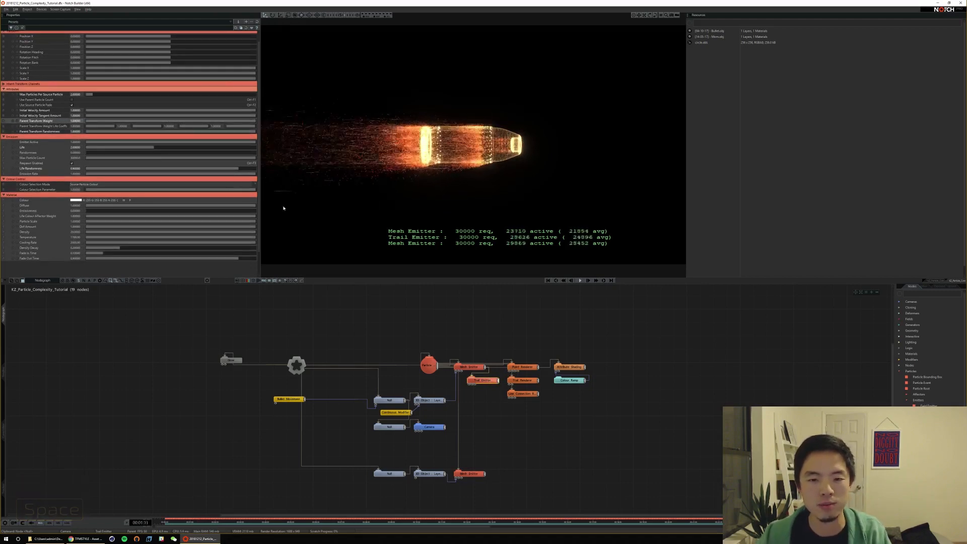
pyautogui.press('space')
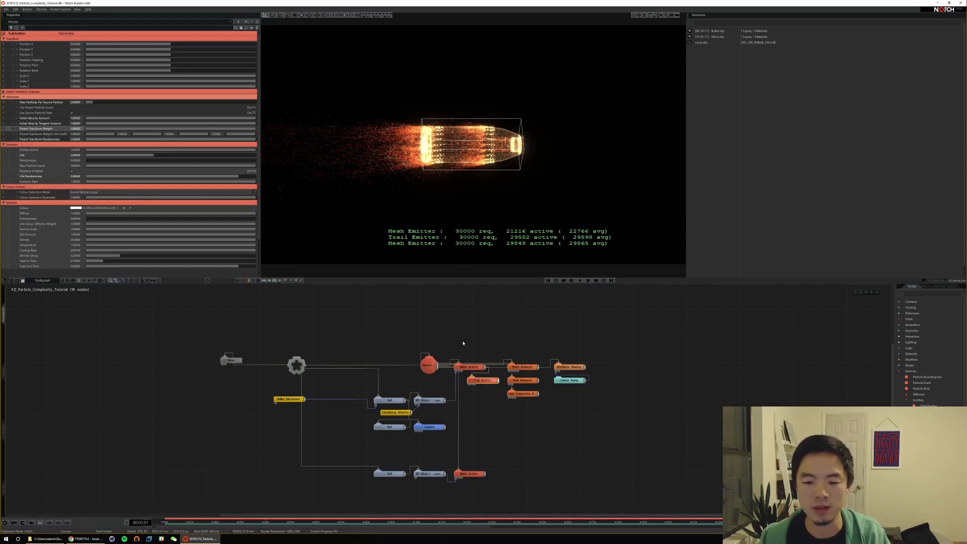
# Select the Colour Ramp node and replay the animation from the start to review the trail colours
pyautogui.click(577, 380)
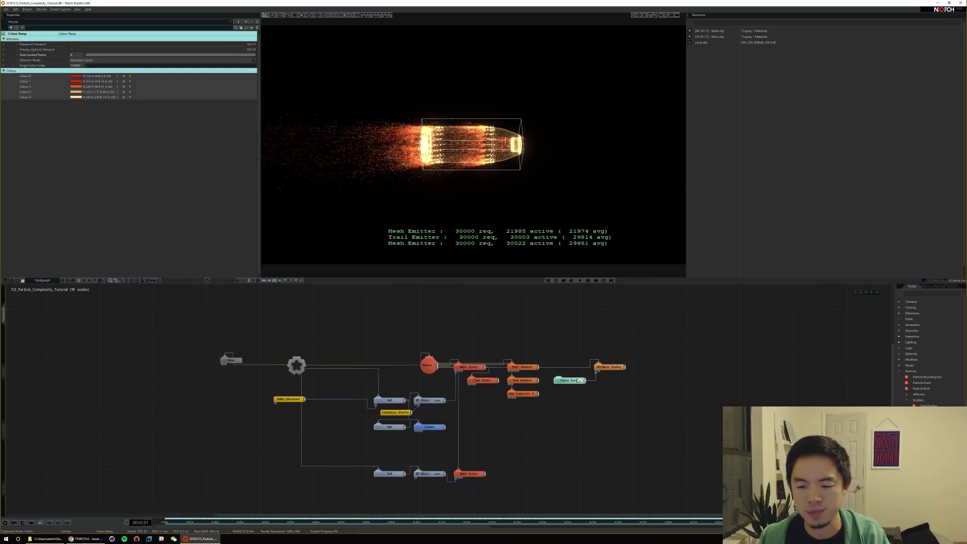
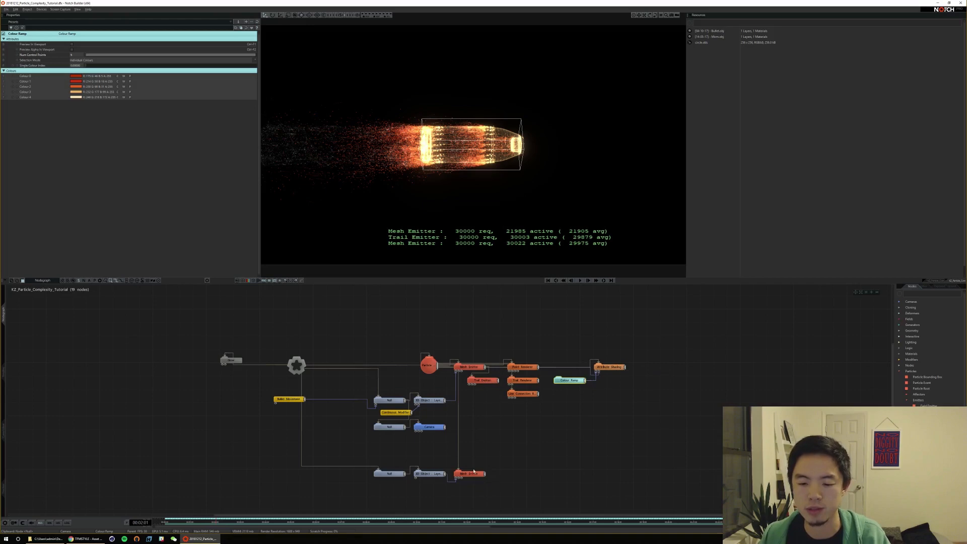
pyautogui.press('Home')
pyautogui.press('space')
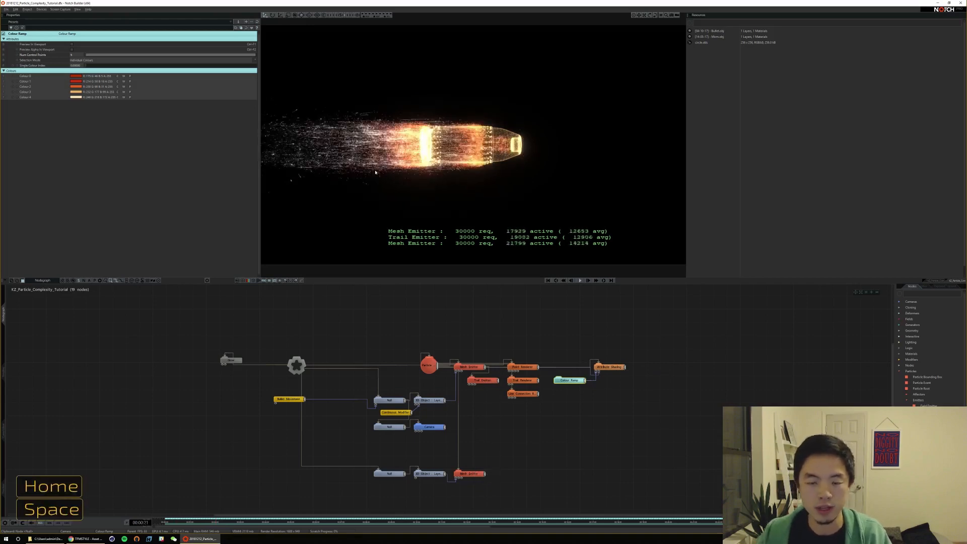
pyautogui.press('space')
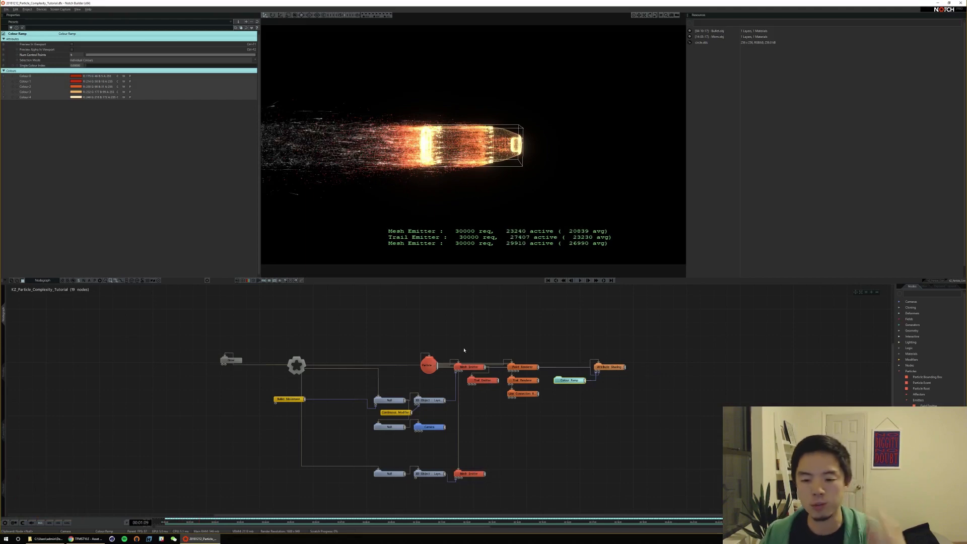
# Select the Trail Emitter and replay the animation from the start to examine its trails
pyautogui.click(481, 380)
pyautogui.press('Home')
pyautogui.press('space')
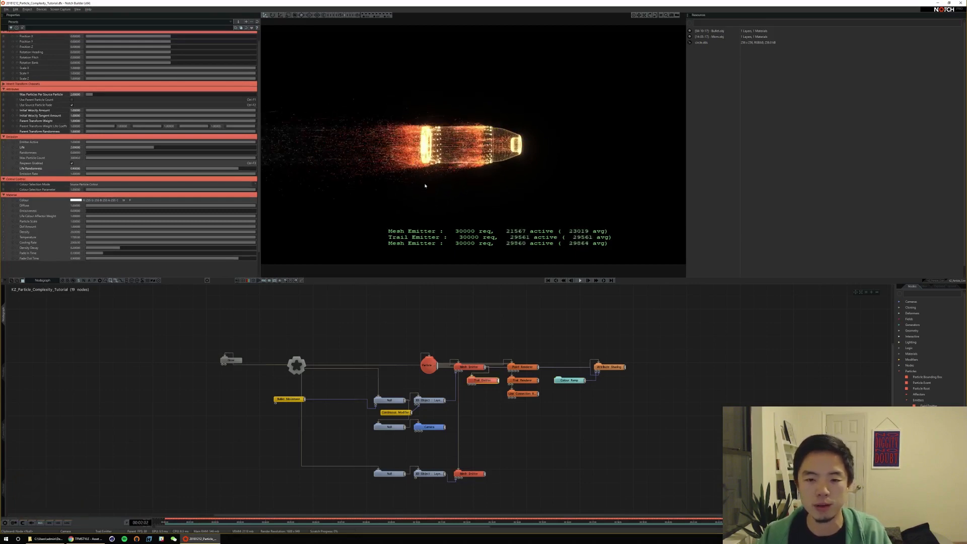
pyautogui.press('space')
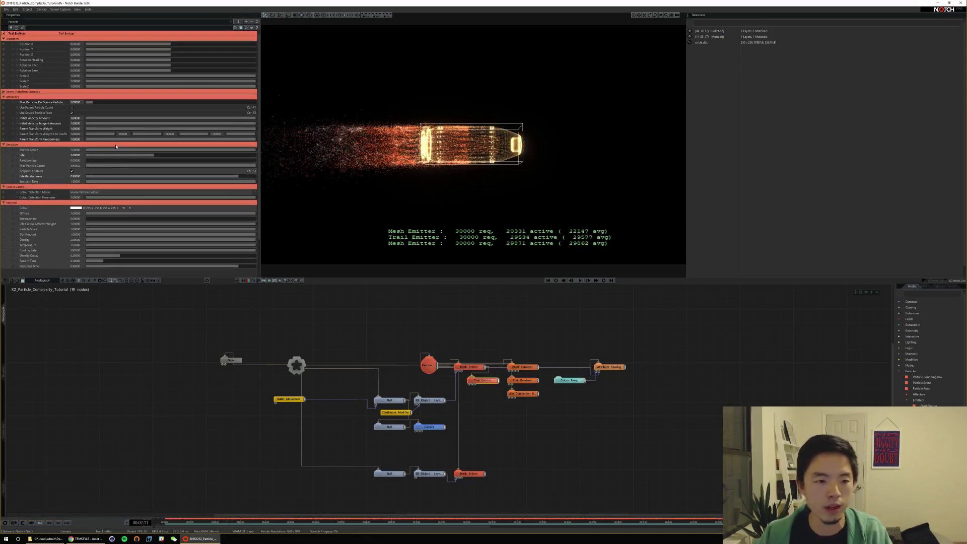
# Set the Trail Emitter's Parent Transform Weight to 0 and replay the animation from the start
pyautogui.moveTo(129, 129); pyautogui.dragTo(84, 129)
pyautogui.press('Home')
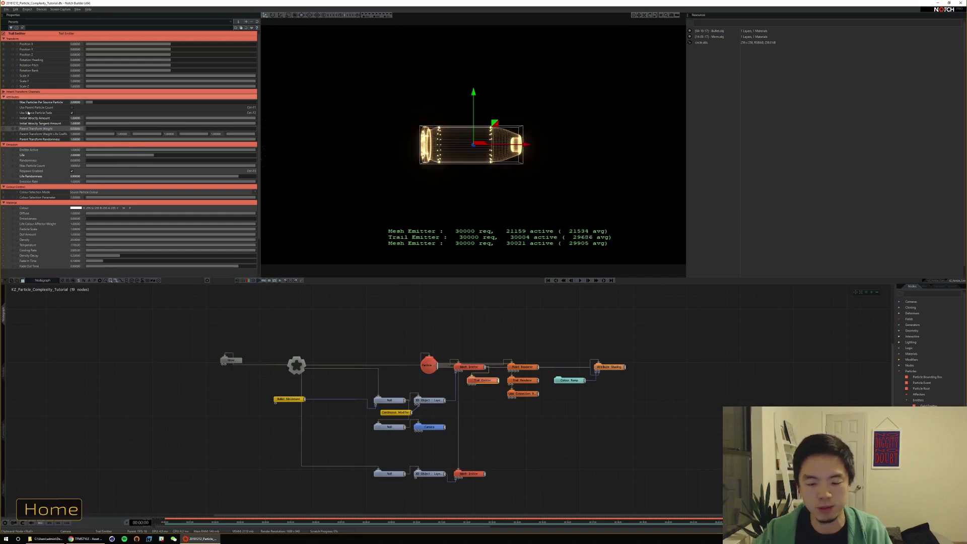
pyautogui.press('space')
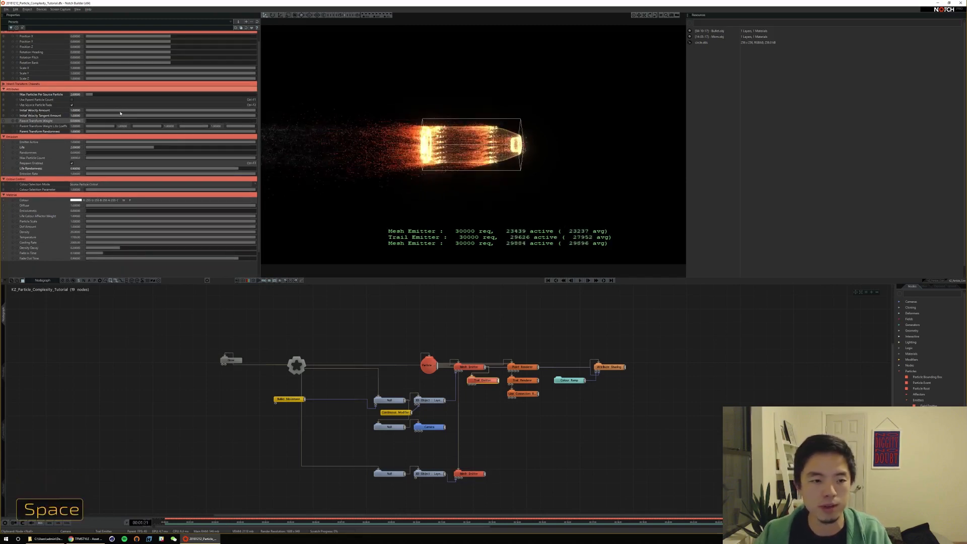
# Set the Trail Emitter's Initial Velocity Amount to 0 and Initial Velocity Tangent Amount to 10, and replay the animation
pyautogui.moveTo(91, 111); pyautogui.dragTo(71, 108)
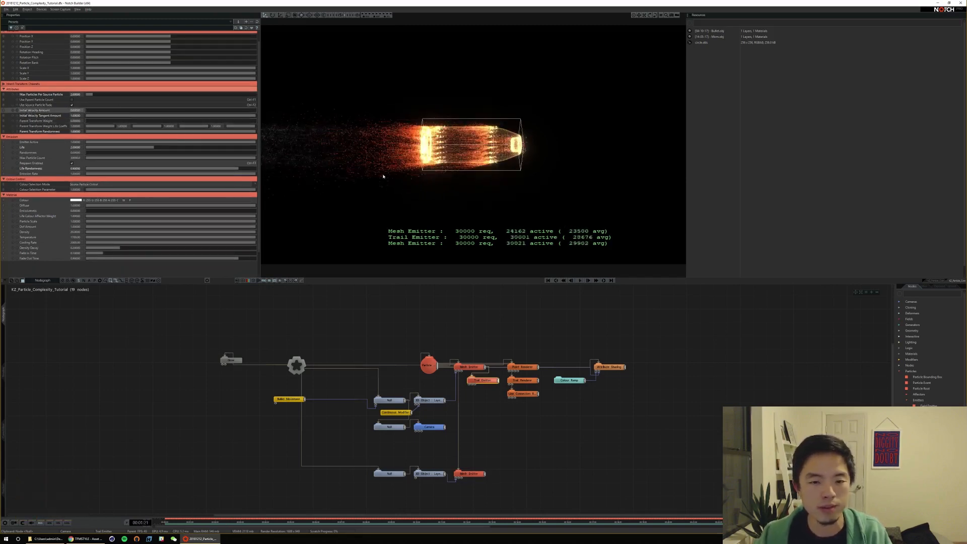
pyautogui.click(78, 116)
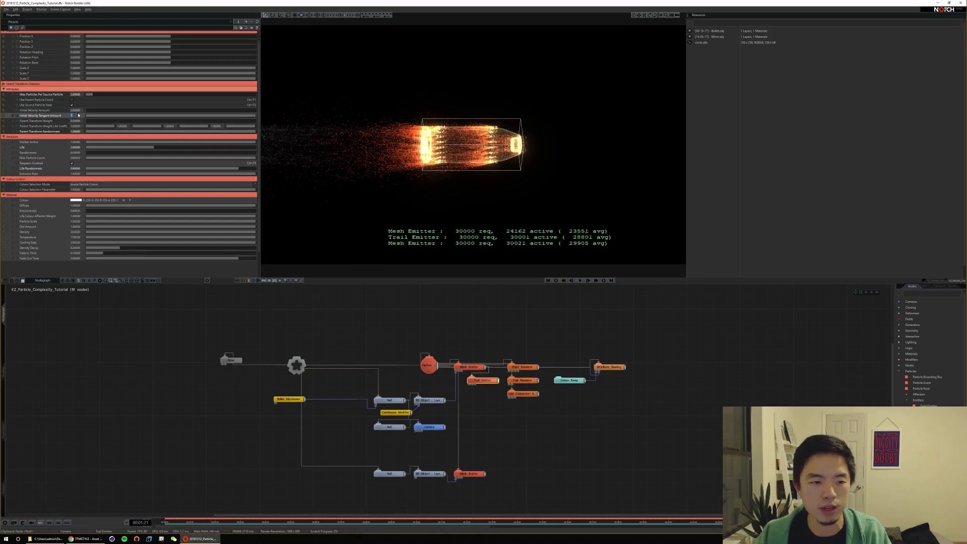
pyautogui.write('10')
pyautogui.press('Return')
pyautogui.press('Home')
pyautogui.press('space')
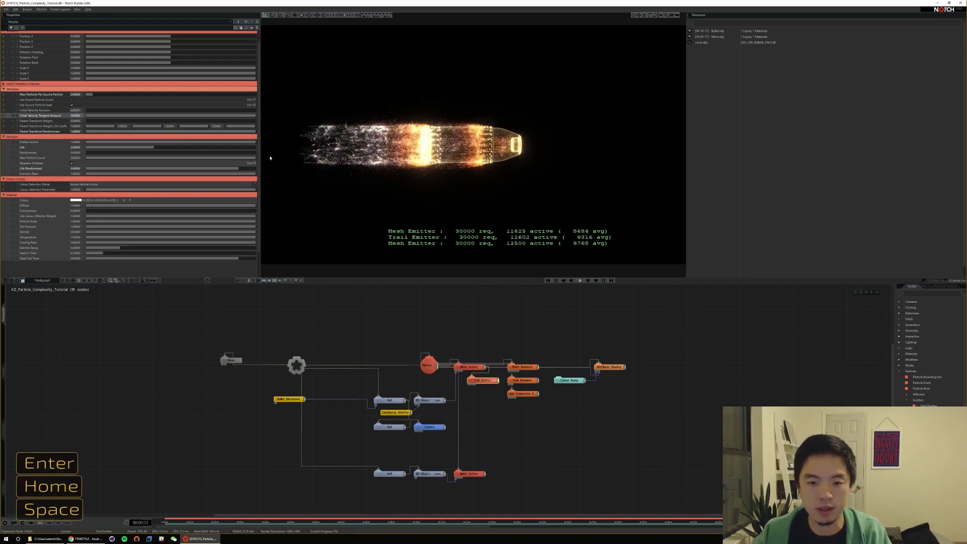
# Set the Trail Emitter's Initial Velocity Amount to 10 and replay the animation from the start
pyautogui.click(76, 110)
pyautogui.write('10')
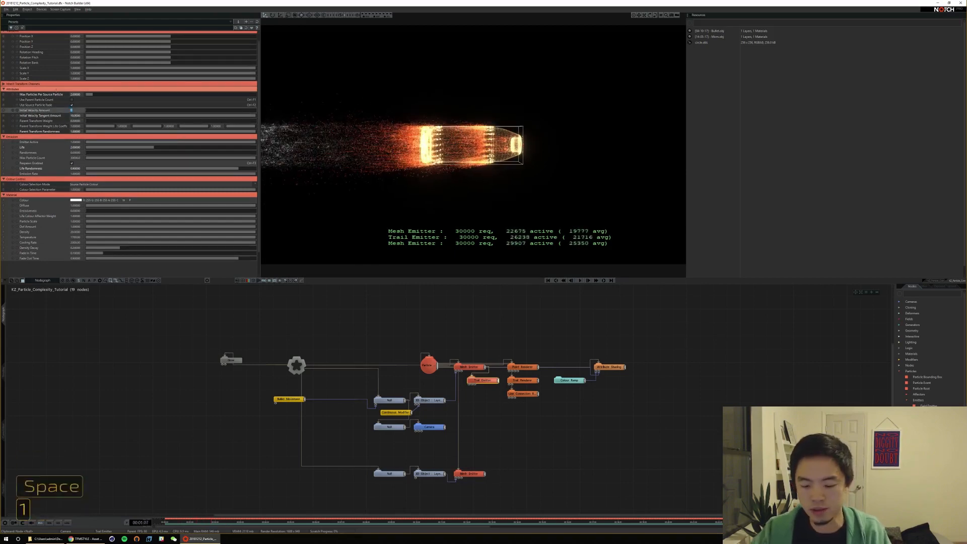
pyautogui.press('Return')
pyautogui.press('Home')
pyautogui.press('space')
pyautogui.press('space')
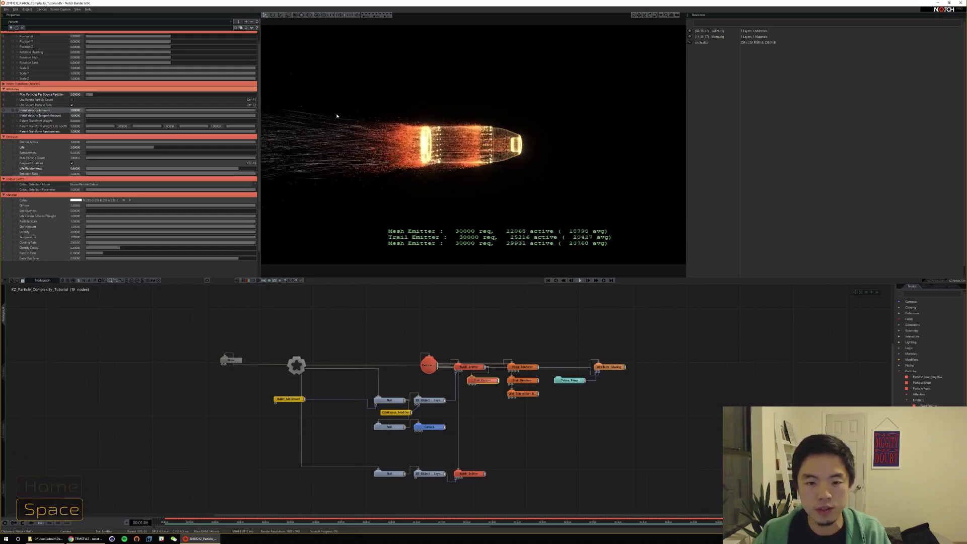
pyautogui.press('space')
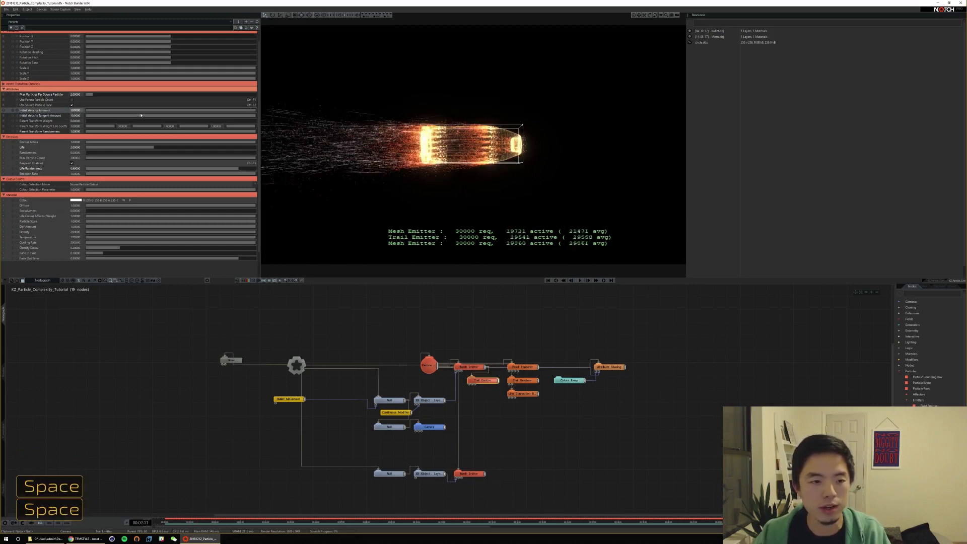
# Lower the Trail Emitter's Initial Velocity Tangent Amount to 0 and replay the animation from the start
pyautogui.moveTo(110, 116); pyautogui.dragTo(84, 112)
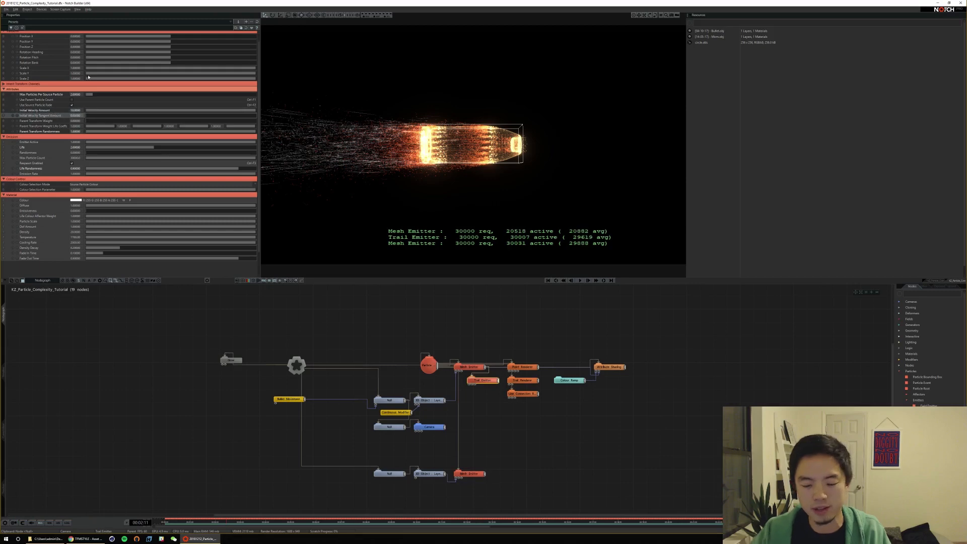
pyautogui.press('Home')
pyautogui.press('space')
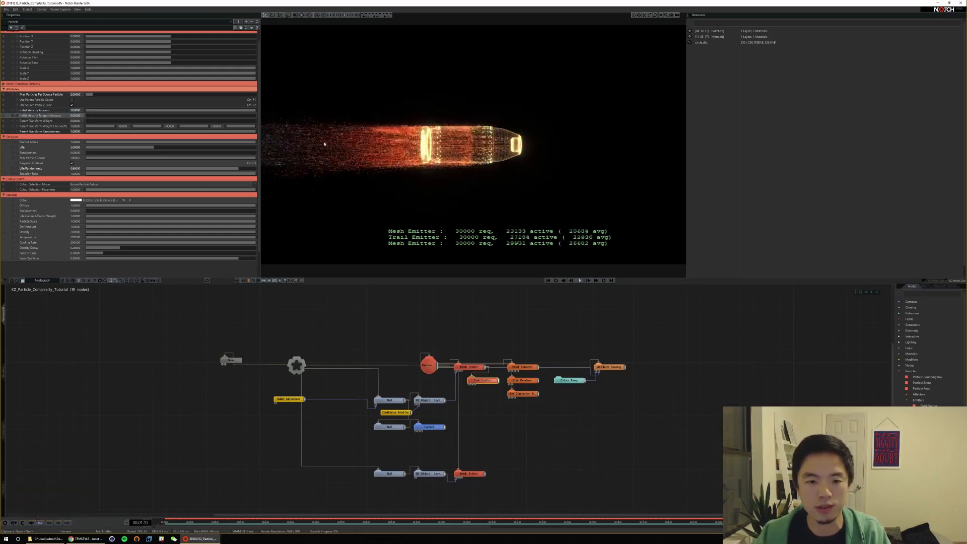
pyautogui.press('space')
# Set the Trail Emitter's Initial Velocity Amount to 0 and Parent Transform Weight to about 0.43, replaying the animation to judge the trails
pyautogui.moveTo(94, 123); pyautogui.dragTo(153, 124)
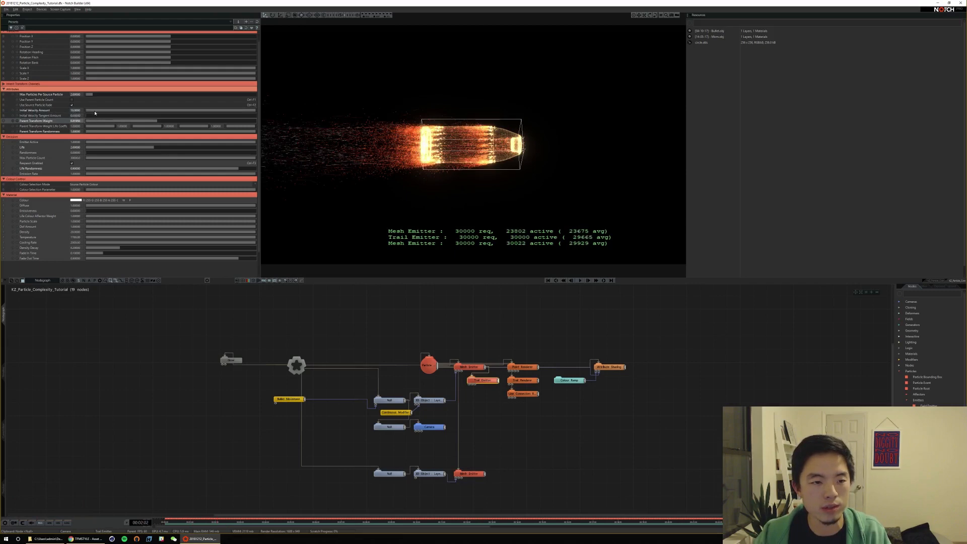
pyautogui.moveTo(95, 113); pyautogui.dragTo(73, 115)
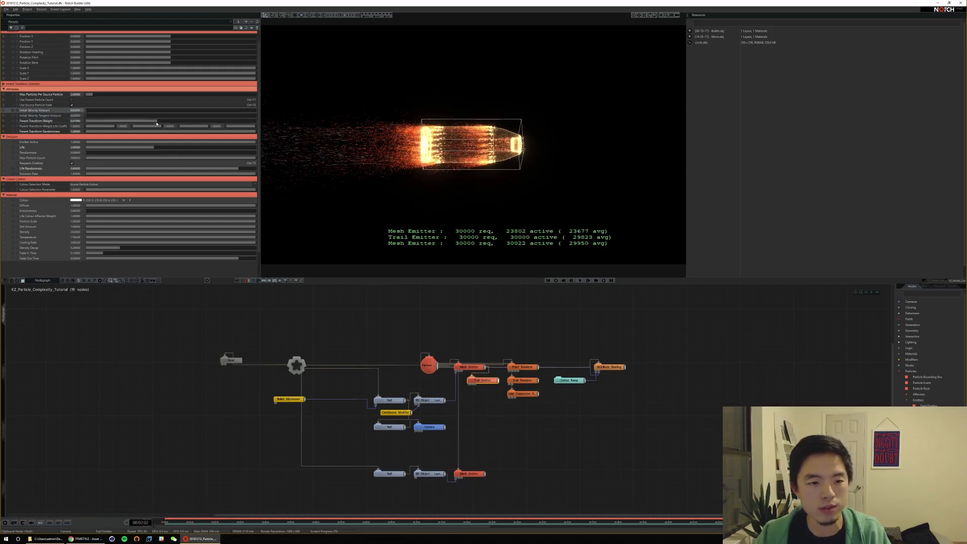
pyautogui.moveTo(156, 123); pyautogui.dragTo(128, 121)
pyautogui.press('Home')
pyautogui.press('space')
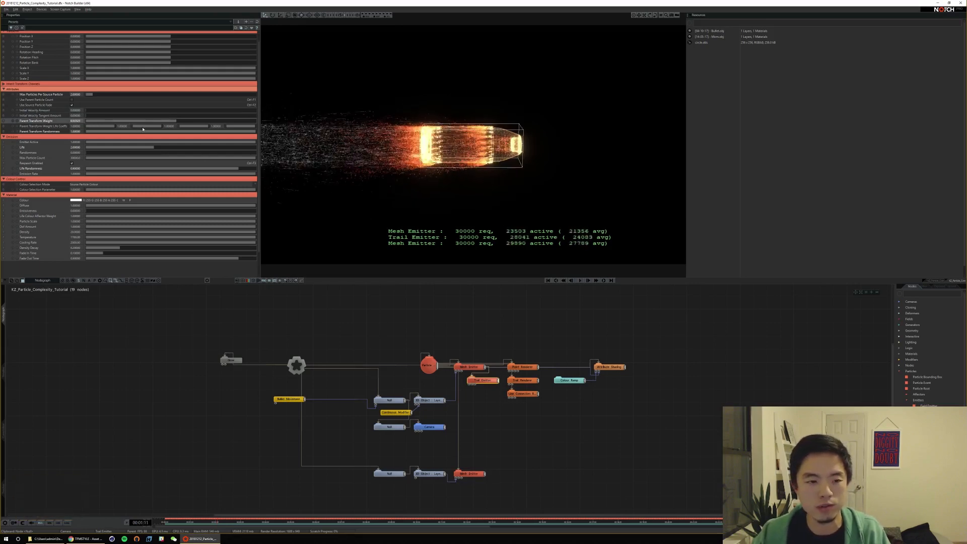
pyautogui.press('Home')
pyautogui.press('space')
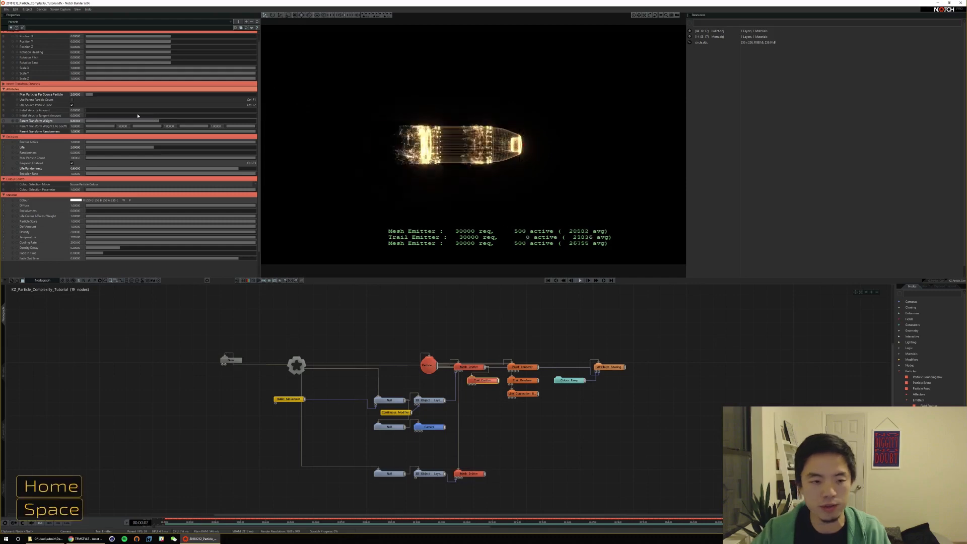
# Lower the Trail Emitter's Parent Transform Randomness to about 0.48, replay the animation, and return to the start
pyautogui.click(163, 131)
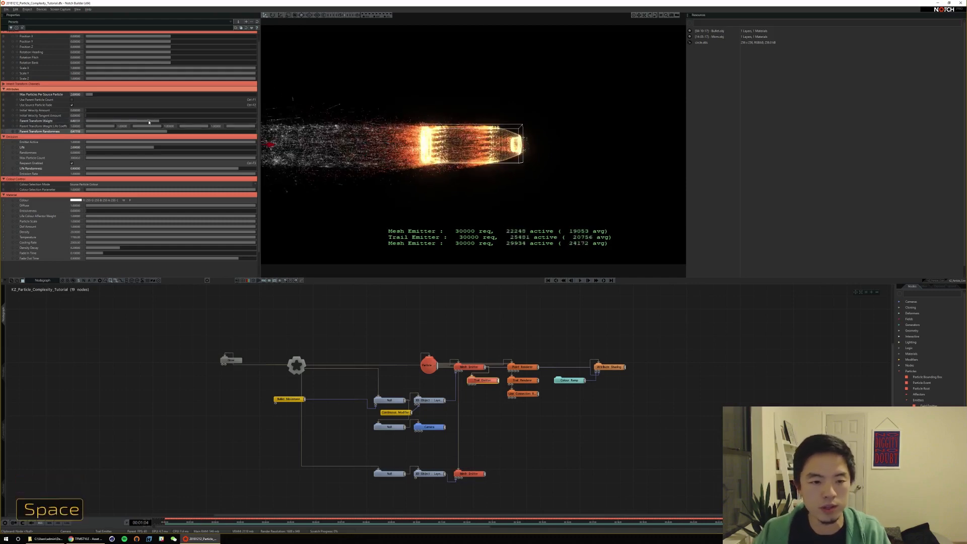
pyautogui.press('Home')
pyautogui.press('space')
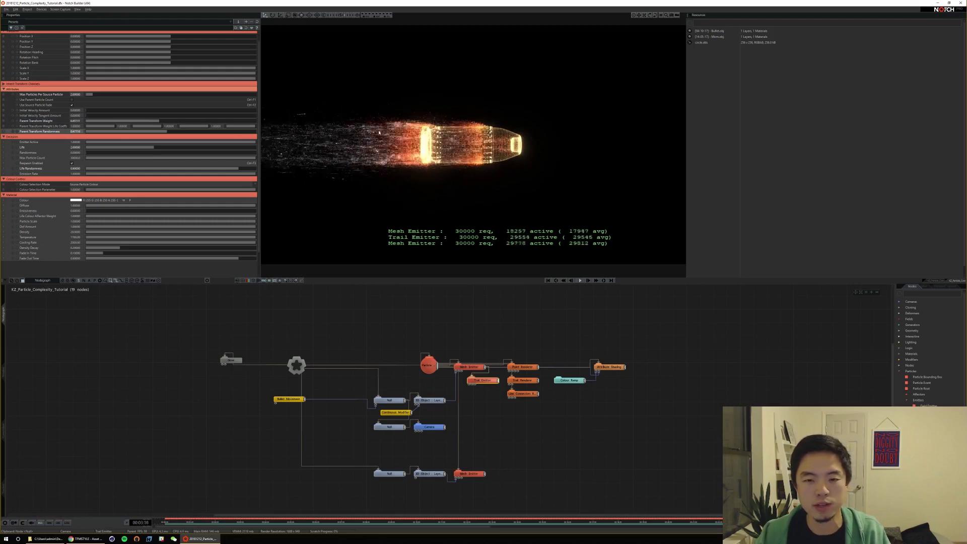
pyautogui.press('space')
pyautogui.press('Home')
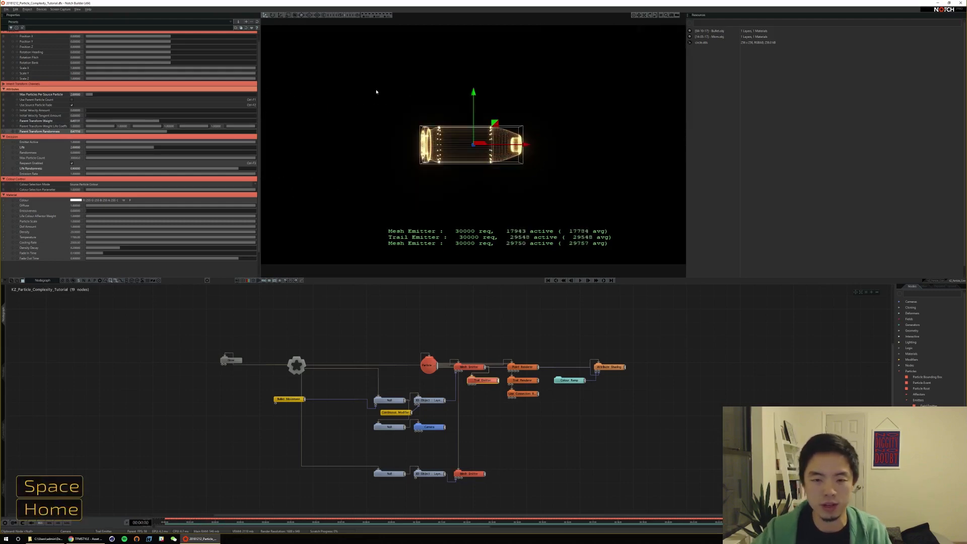
# Raise the upper Mesh Emitter's Emission Normal Direction Velocity to about 0.79 and replay the animation from the start
pyautogui.click(470, 368)
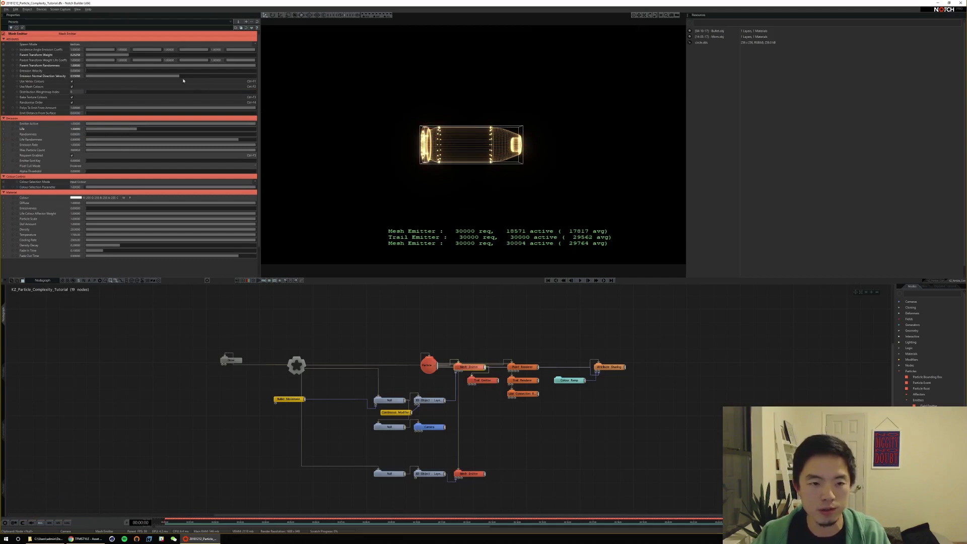
pyautogui.press('Home')
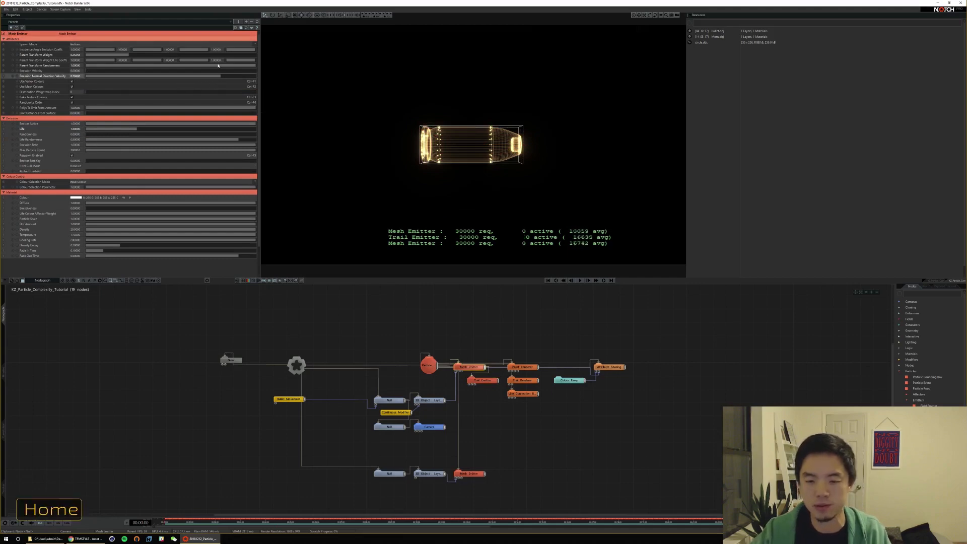
pyautogui.press('space')
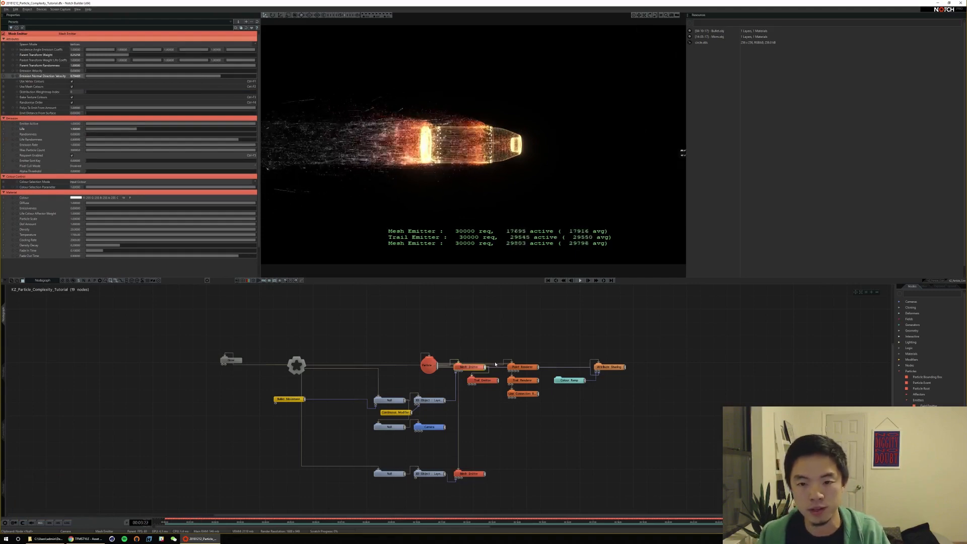
pyautogui.press('space')
pyautogui.press('Home')
pyautogui.press('space')
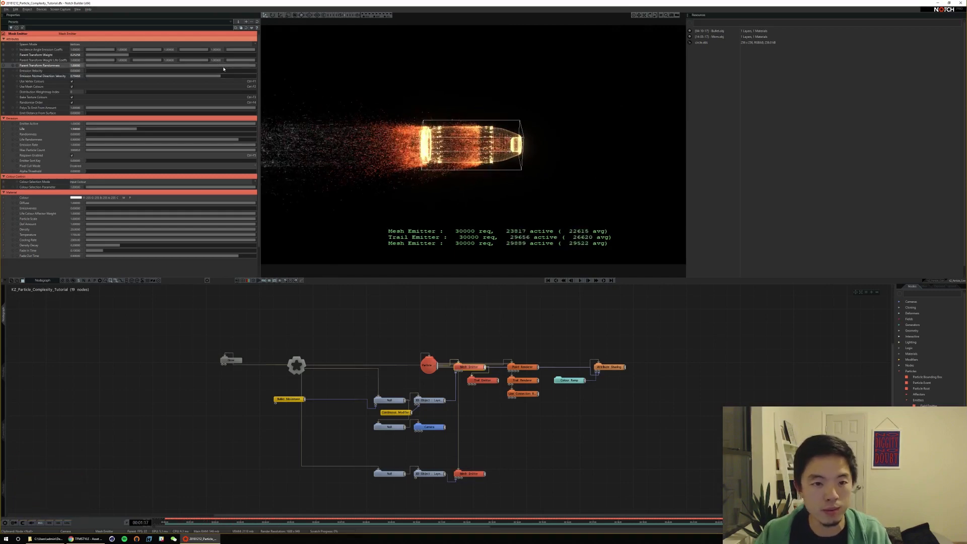
# Lower the upper Mesh Emitter's Parent Transform Randomness to about 0.78, replay the animation, and return to the start
pyautogui.press('Home')
pyautogui.press('space')
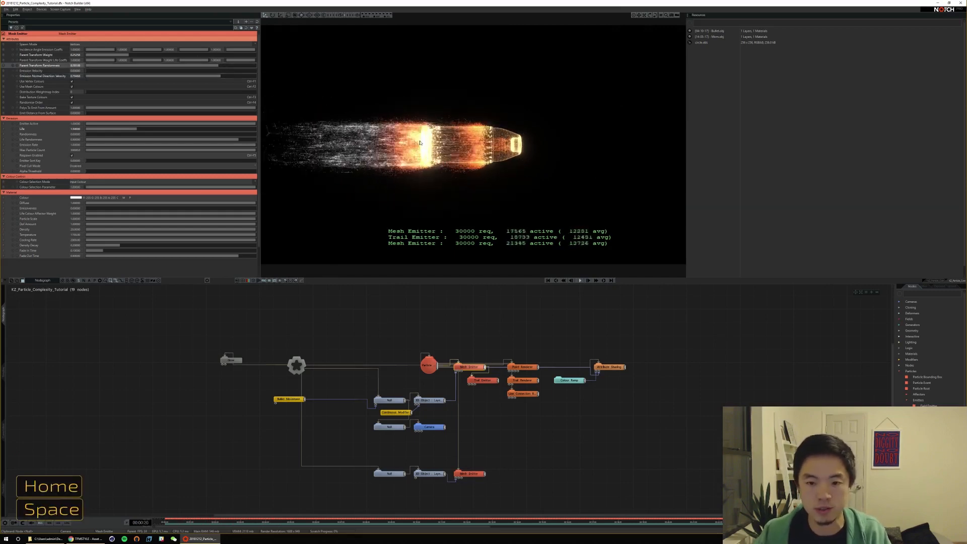
pyautogui.press('space')
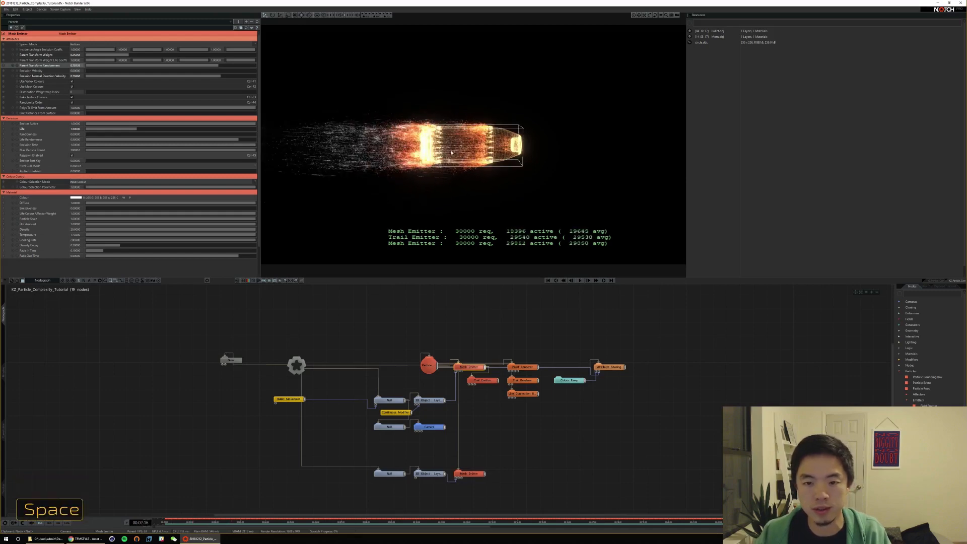
pyautogui.press('Home')
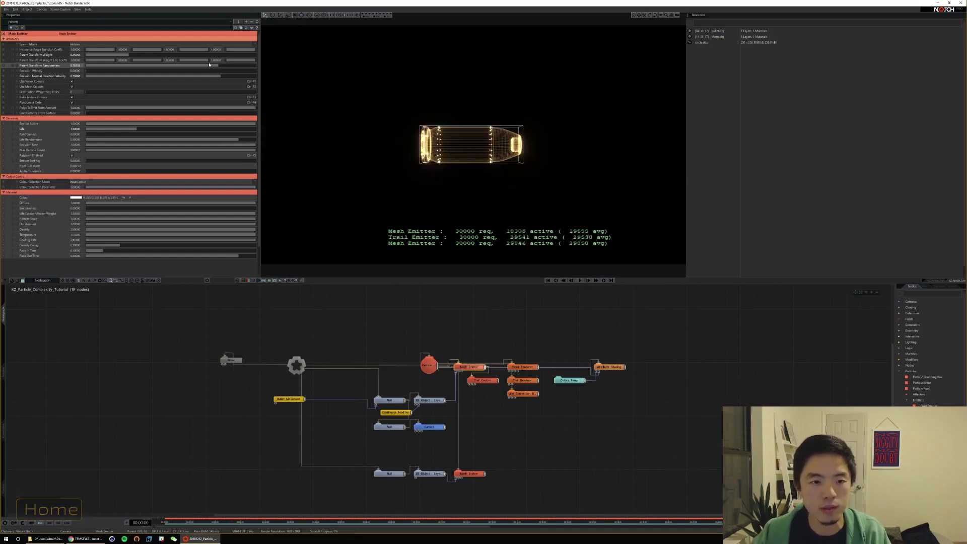
# Increase the Trail Renderer's Trail Fade Age and Range, set Particle Alpha to about 0.6 and Particle Use Amount to about 0.14, and play the animation
pyautogui.click(523, 380)
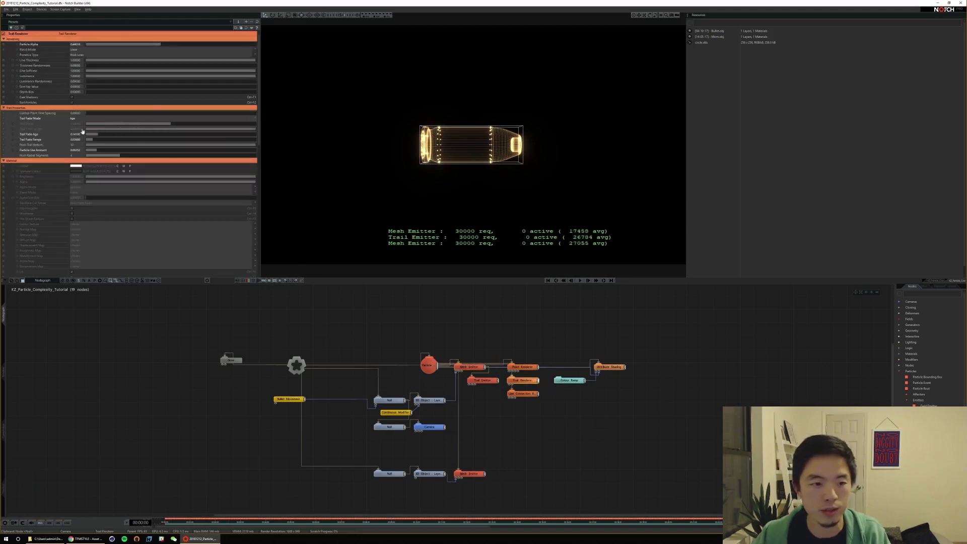
pyautogui.moveTo(100, 135); pyautogui.dragTo(119, 108)
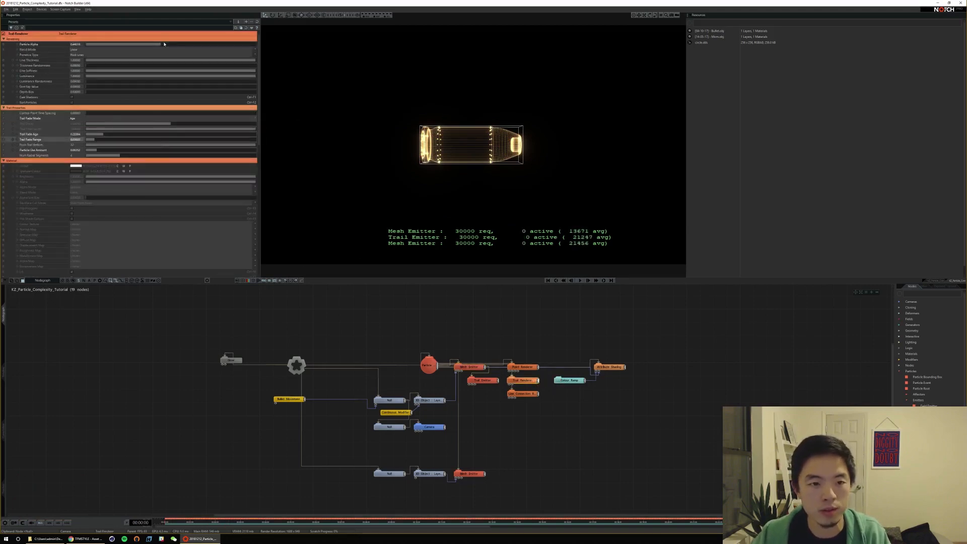
pyautogui.moveTo(164, 44); pyautogui.dragTo(177, 47)
pyautogui.click(108, 151)
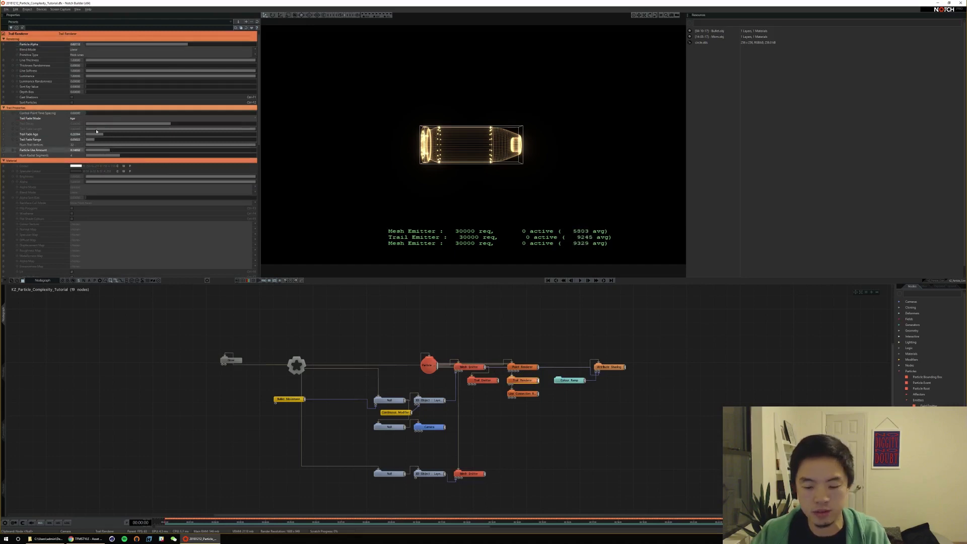
pyautogui.press('Home')
pyautogui.press('space')
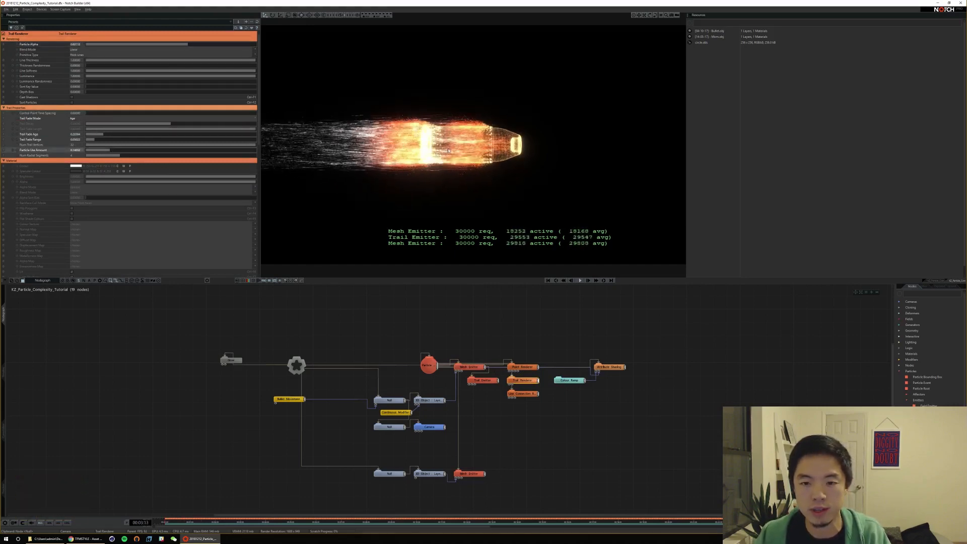
# Replay the animation from the start several times to examine the bullet's trails and how the particles pass over the other mesh
pyautogui.press('space')
pyautogui.press('Home')
pyautogui.press('space')
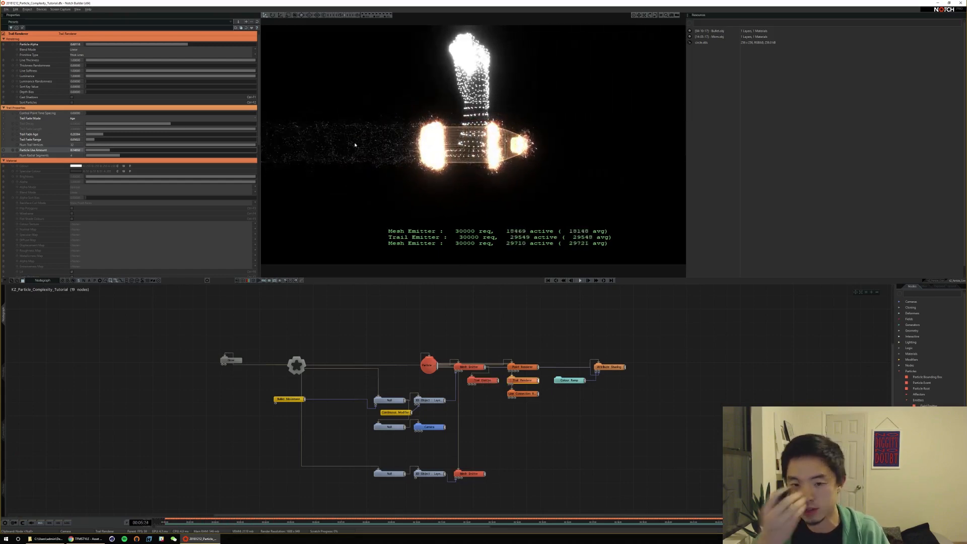
pyautogui.press('space')
pyautogui.press('Home')
pyautogui.press('space')
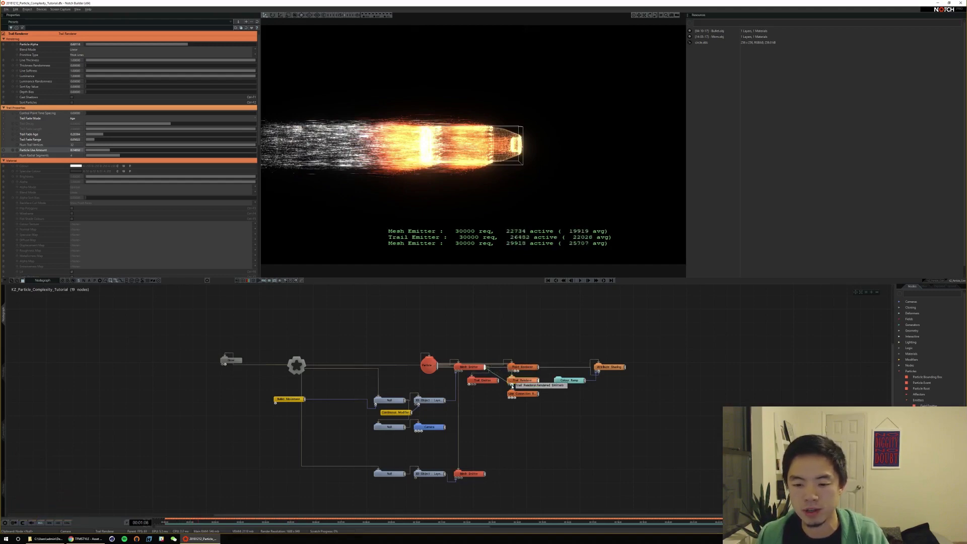
pyautogui.moveTo(512, 386); pyautogui.dragTo(512, 385)
pyautogui.press('Home')
pyautogui.press('space')
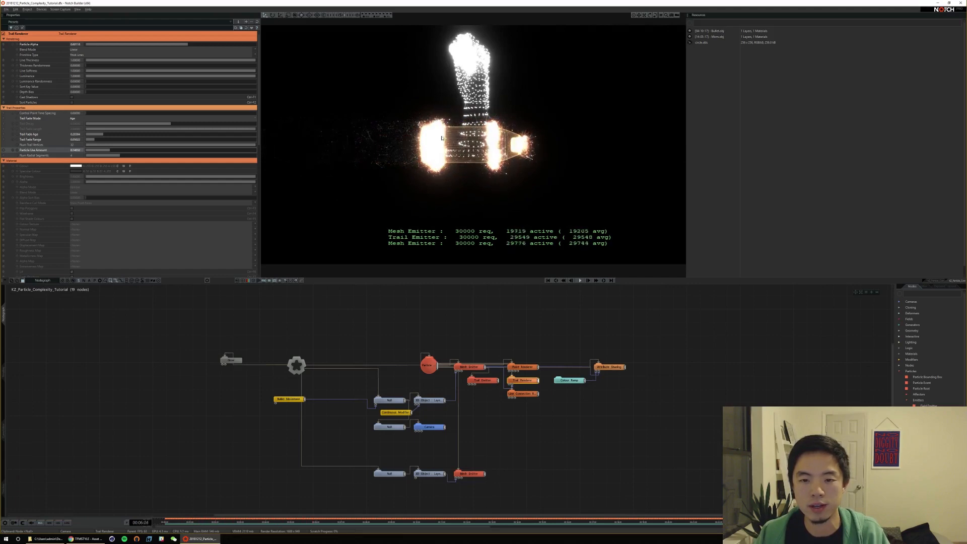
pyautogui.press('space')
pyautogui.press('Home')
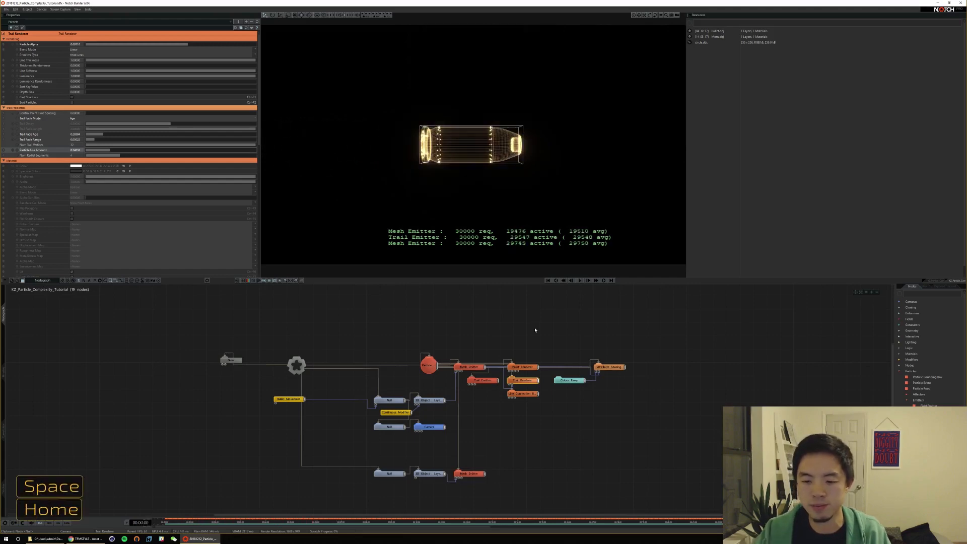
# Move the Trail Emitter lower in the node graph and duplicate the Attribute Shading node together with its Colour Ramp
pyautogui.moveTo(483, 380); pyautogui.dragTo(484, 421)
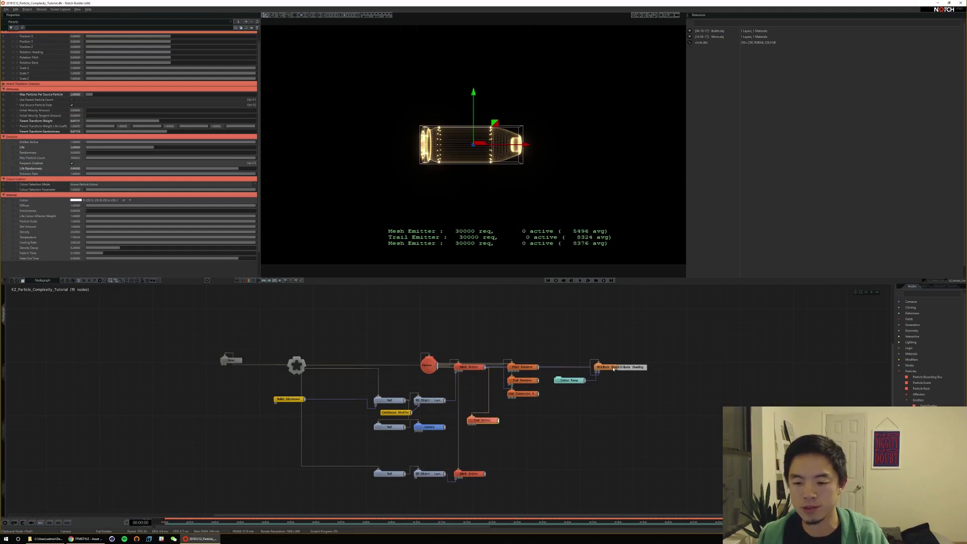
pyautogui.moveTo(635, 404); pyautogui.dragTo(549, 359)
pyautogui.hotkey('ctrl', 'd')
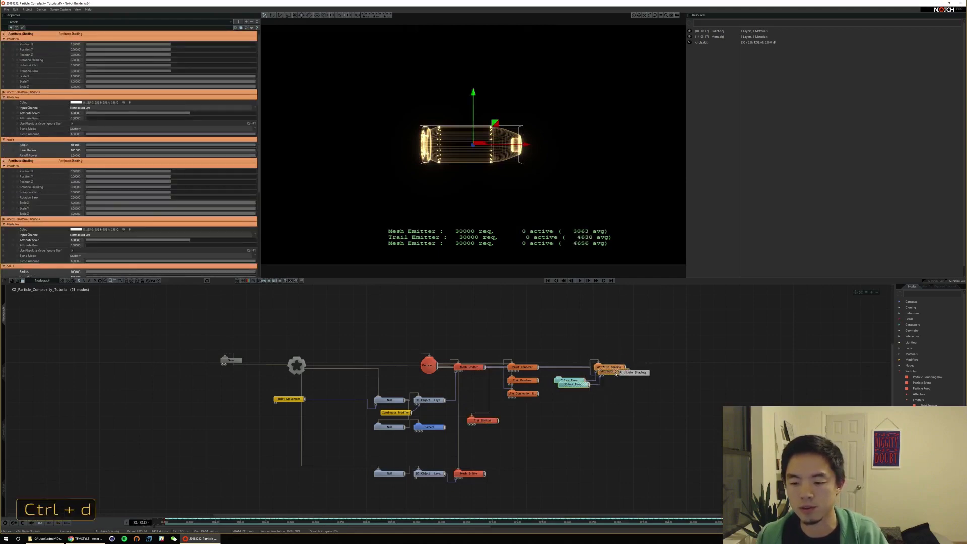
# Position the duplicated Attribute Shading and Colour Ramp level with the Trail Emitter and connect the Trail Emitter to the duplicated shading node
pyautogui.moveTo(609, 373); pyautogui.dragTo(608, 421)
pyautogui.click(589, 403)
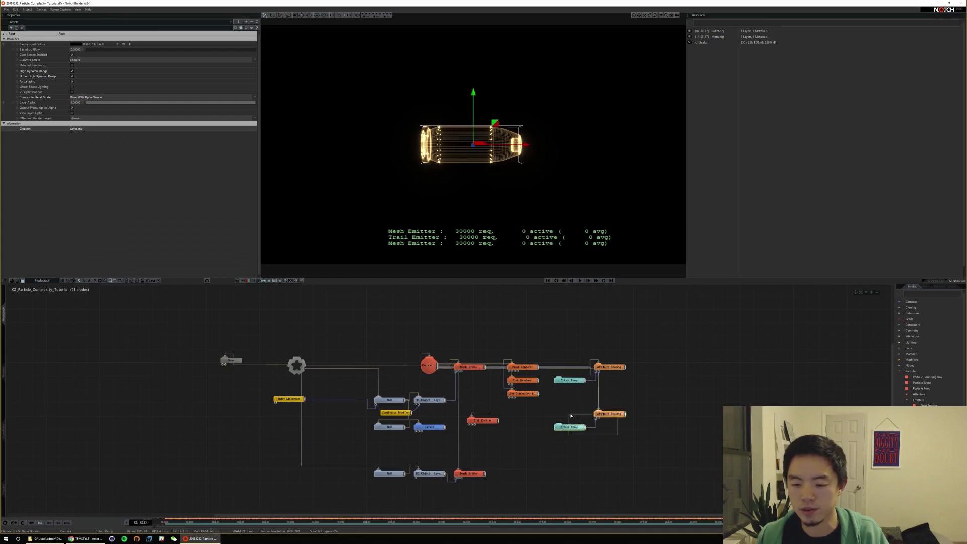
pyautogui.moveTo(601, 416); pyautogui.dragTo(599, 426)
pyautogui.click(549, 425)
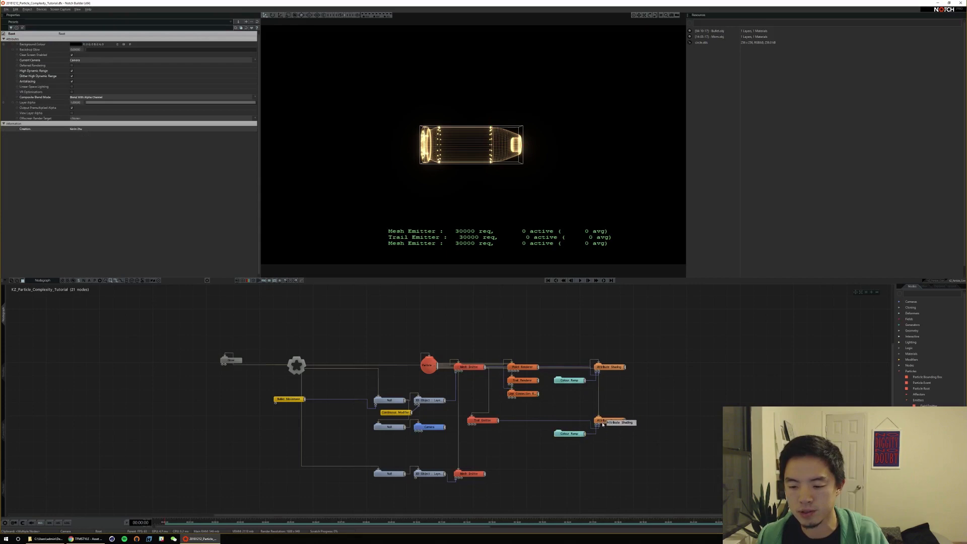
# Try the Pink to Yellow preset on the duplicated Colour Ramp, replace it with the Bright 5C Purple to Yellow preset, and play the animation
pyautogui.click(571, 434)
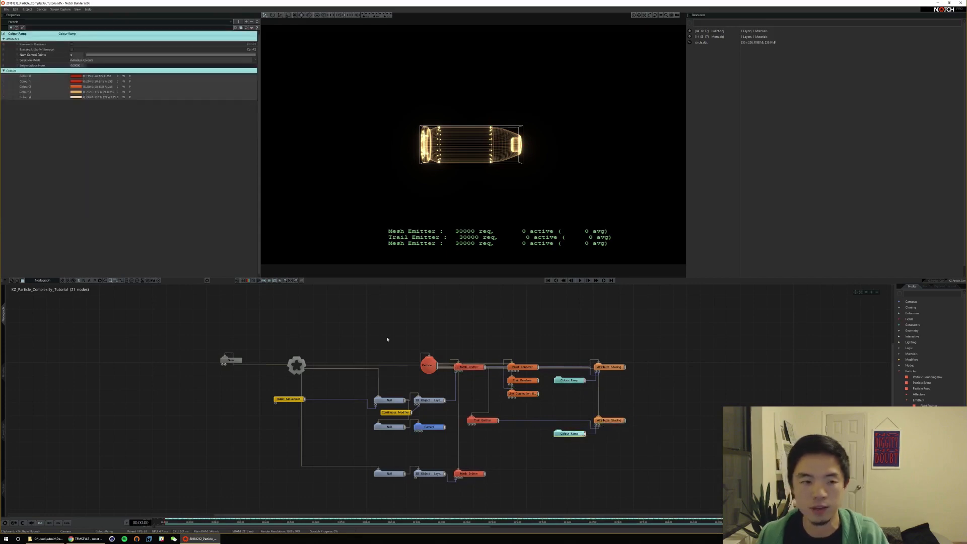
pyautogui.click(230, 22)
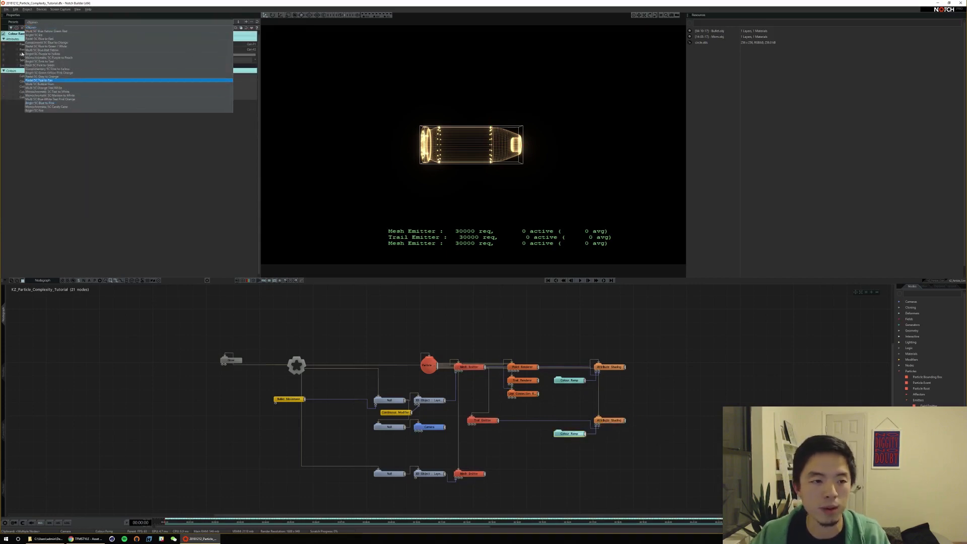
pyautogui.click(60, 69)
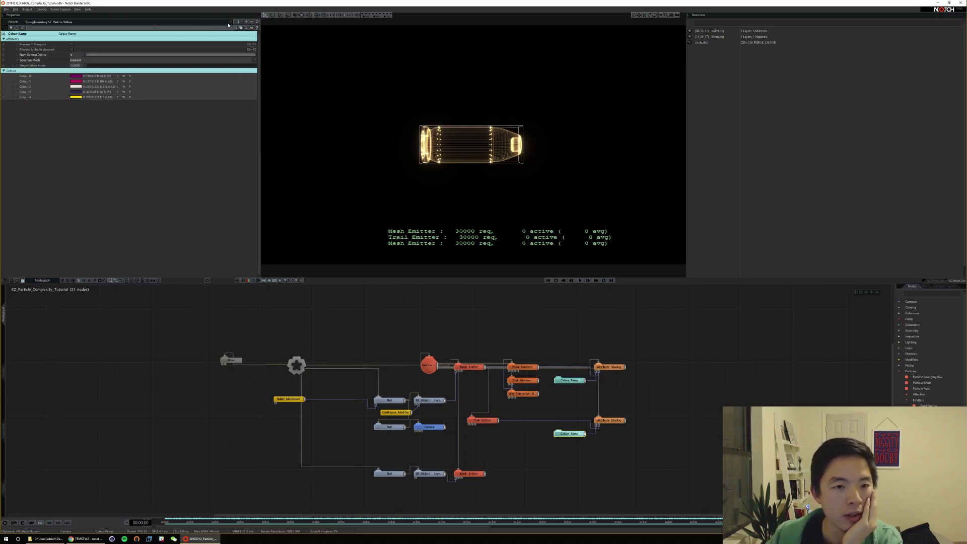
pyautogui.click(201, 23)
pyautogui.click(69, 56)
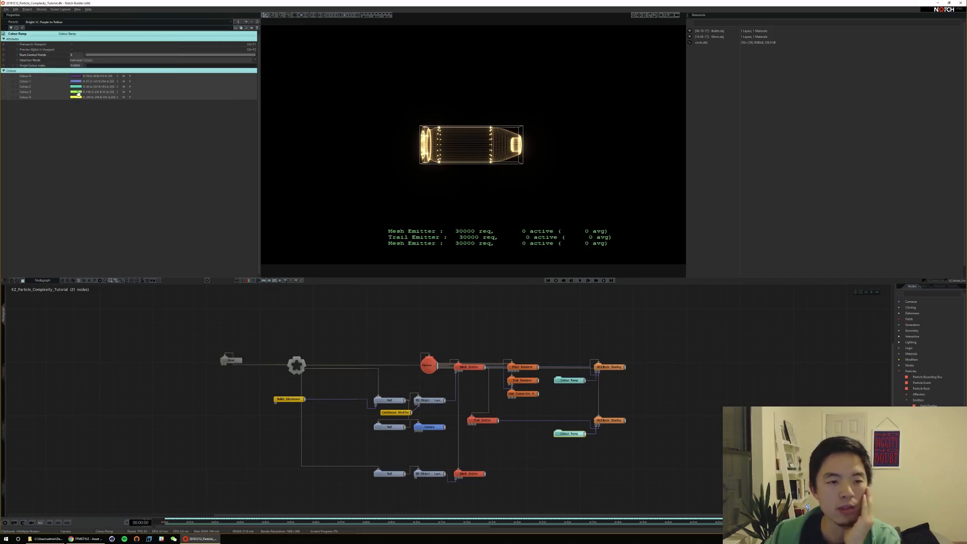
pyautogui.press('space')
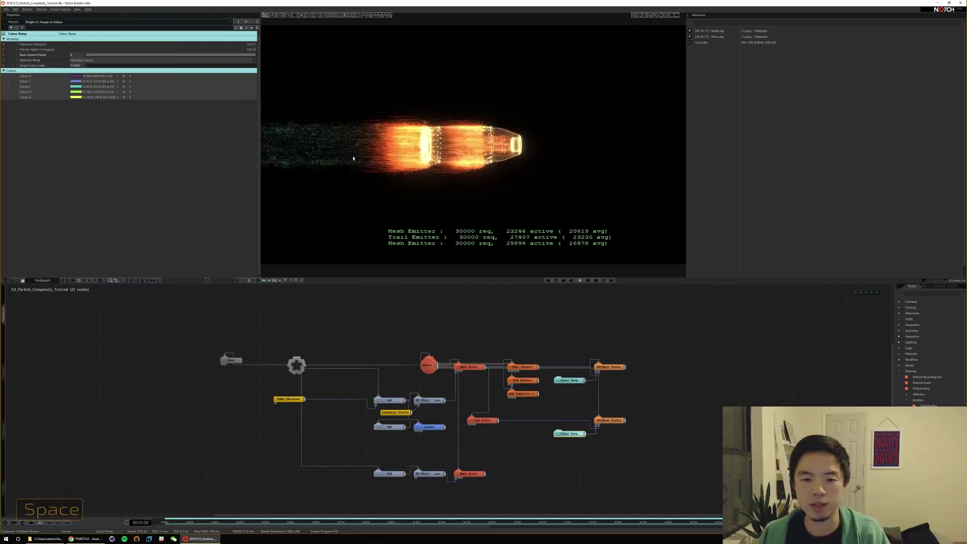
pyautogui.press('space')
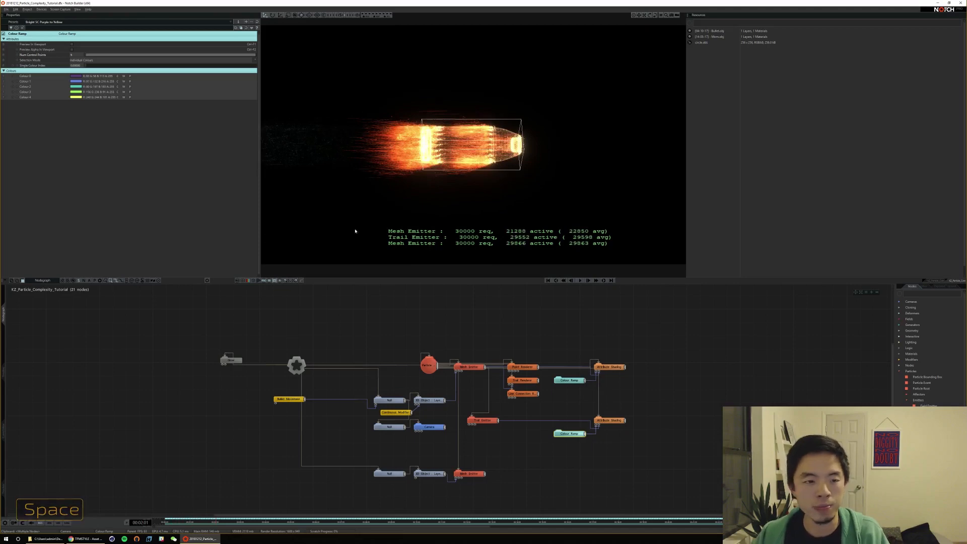
# Lower the duplicated Attribute Shading's Attribute Scale to about 0.53 while playing the animation, and replay it from the start
pyautogui.click(612, 423)
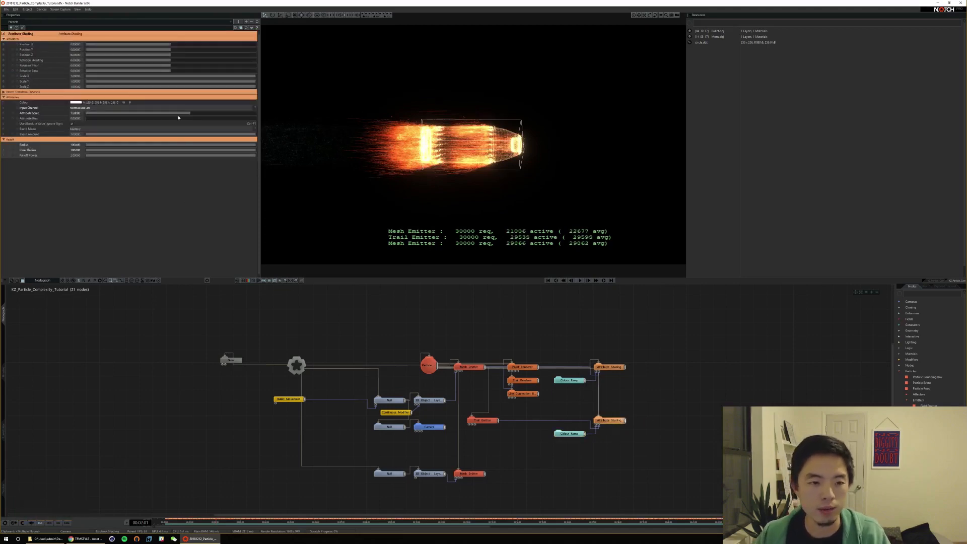
pyautogui.press('space')
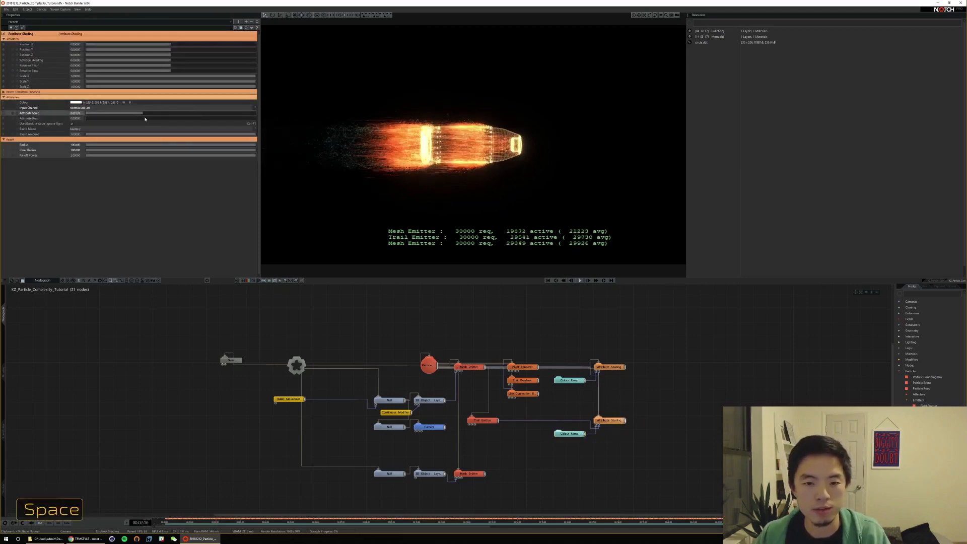
pyautogui.press('space')
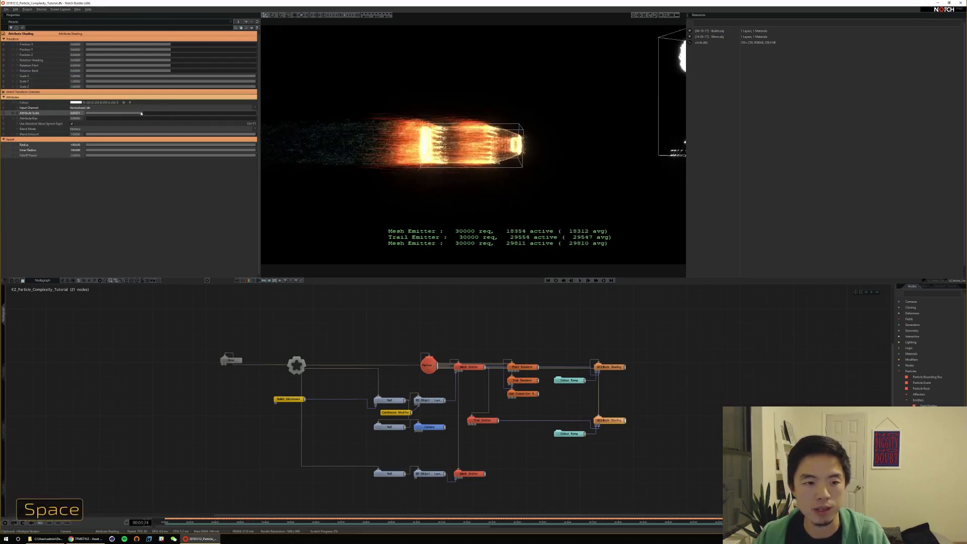
pyautogui.click(133, 113)
pyautogui.press('space')
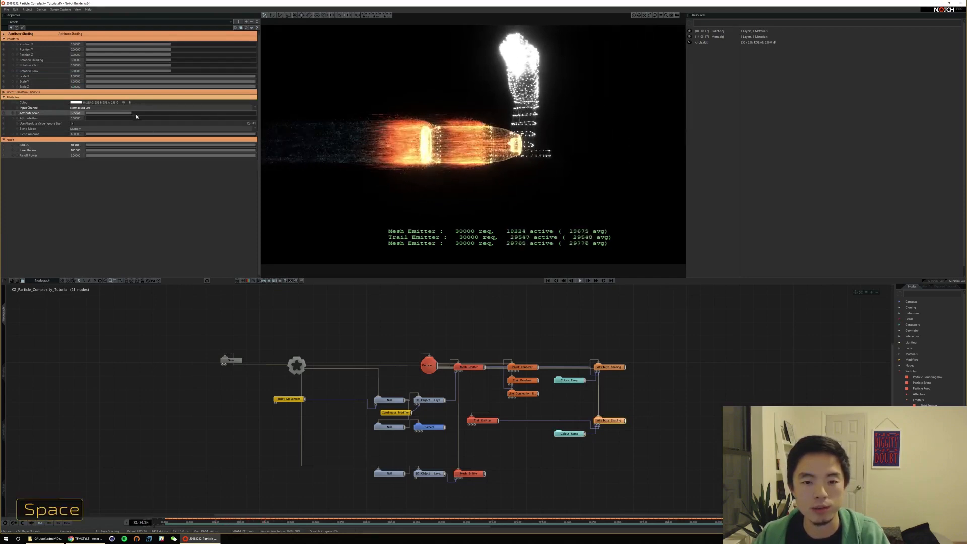
pyautogui.press('Home')
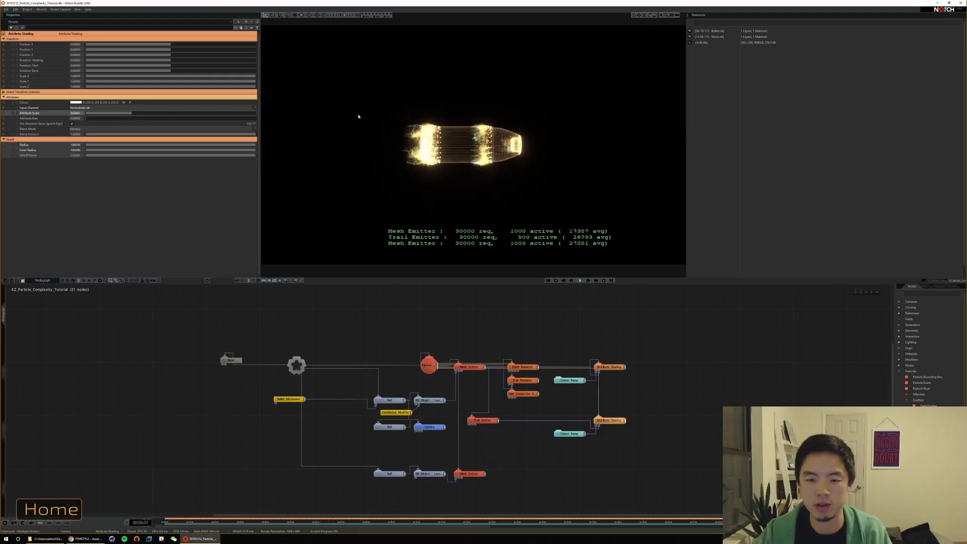
pyautogui.press('space')
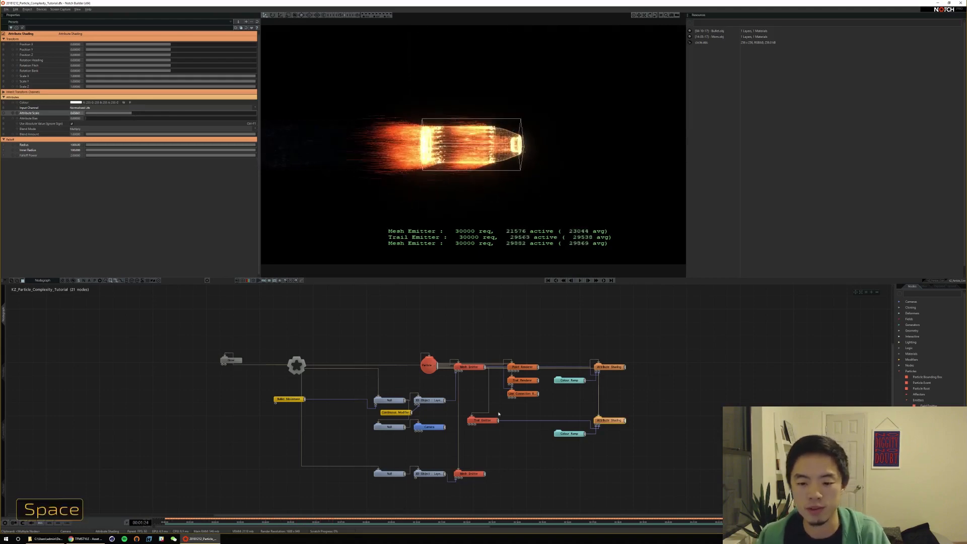
# Set the Trail Emitter's Max Particles Per Source Particle to 1 and Emission Rate to about 0.47, and replay the animation
pyautogui.click(483, 421)
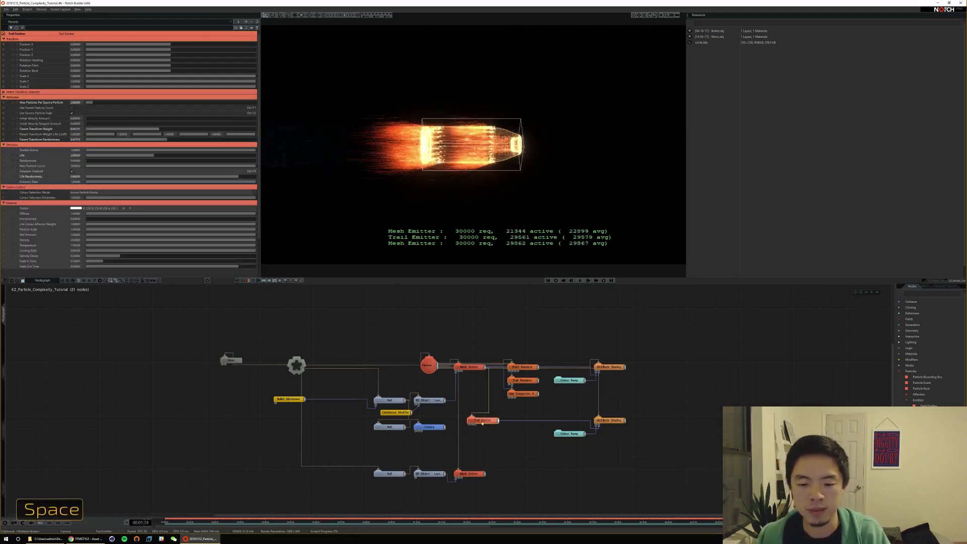
pyautogui.doubleClick(76, 103)
pyautogui.press('Return')
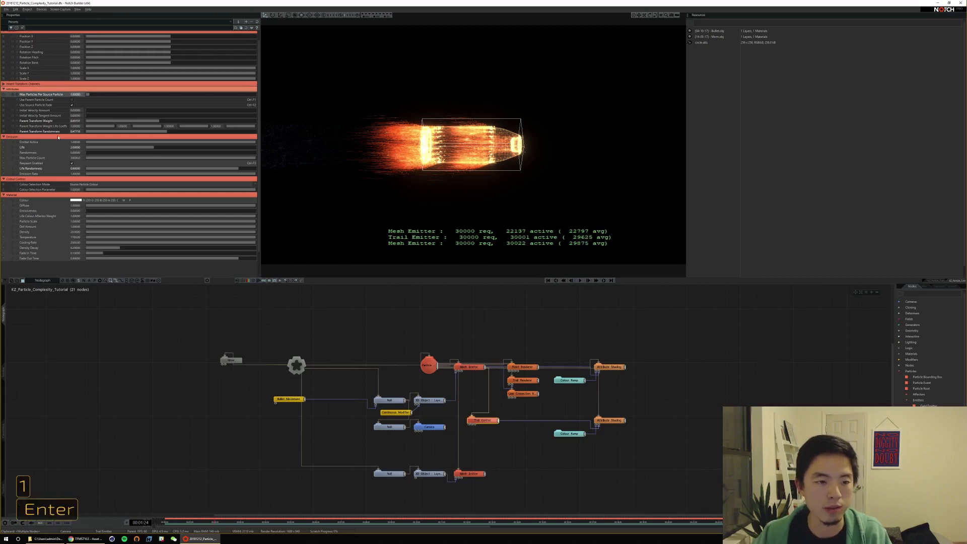
pyautogui.doubleClick(88, 174)
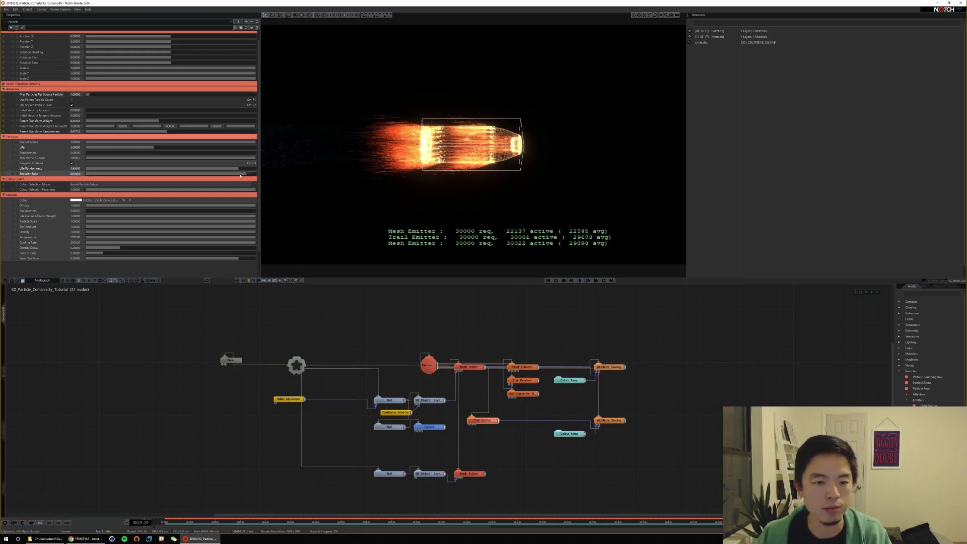
pyautogui.press('Home')
pyautogui.press('space')
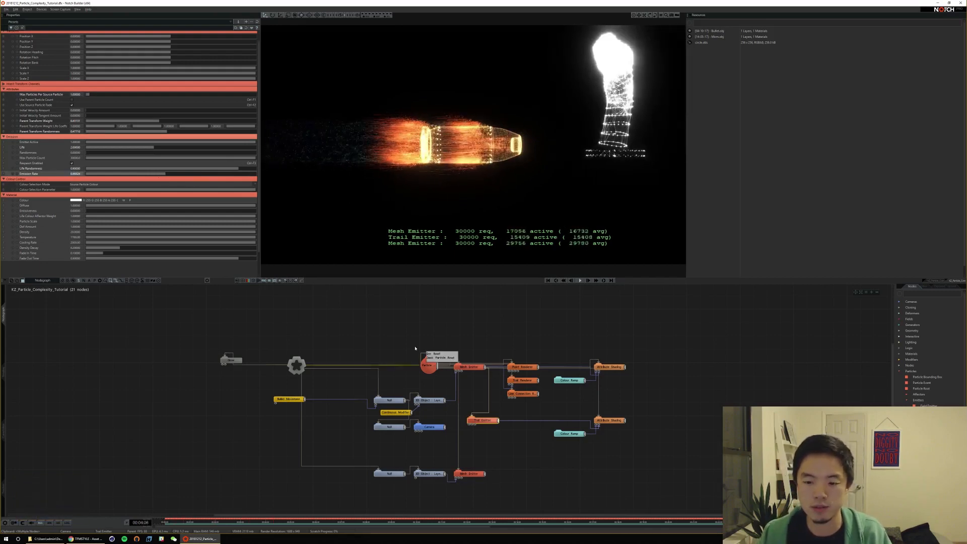
pyautogui.press('space')
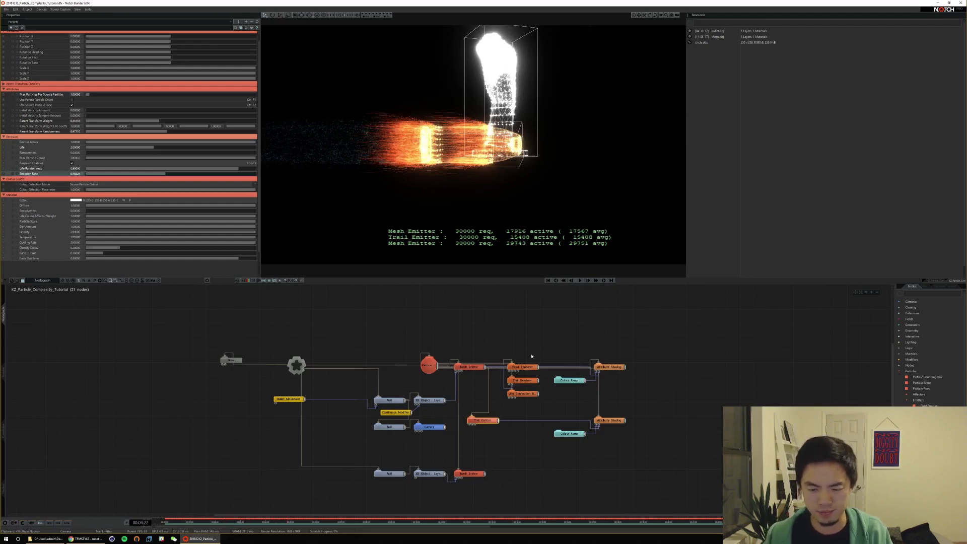
# Set Particle Alpha to 1 on the Point Renderer and to about 0.84 on the Line Connection Renderer
pyautogui.click(514, 366)
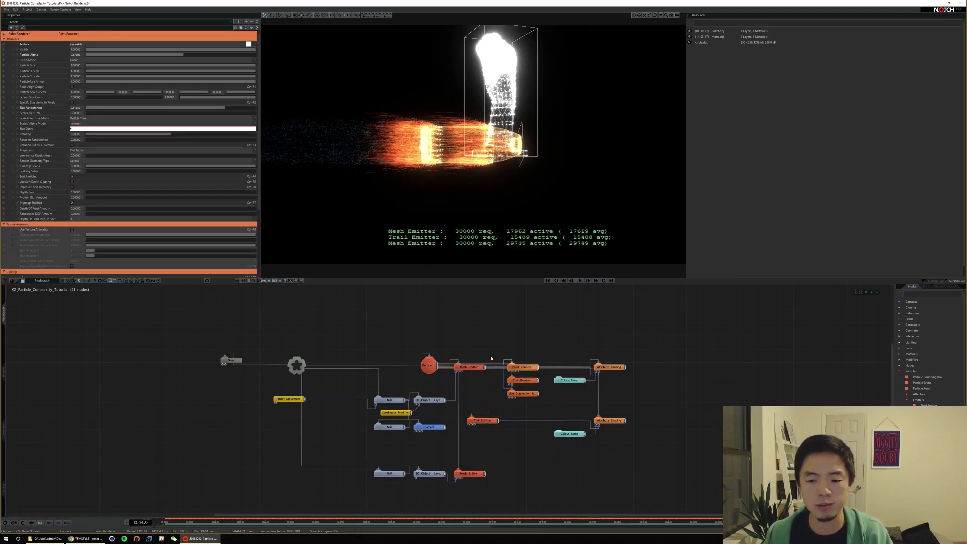
pyautogui.moveTo(197, 57); pyautogui.dragTo(256, 55)
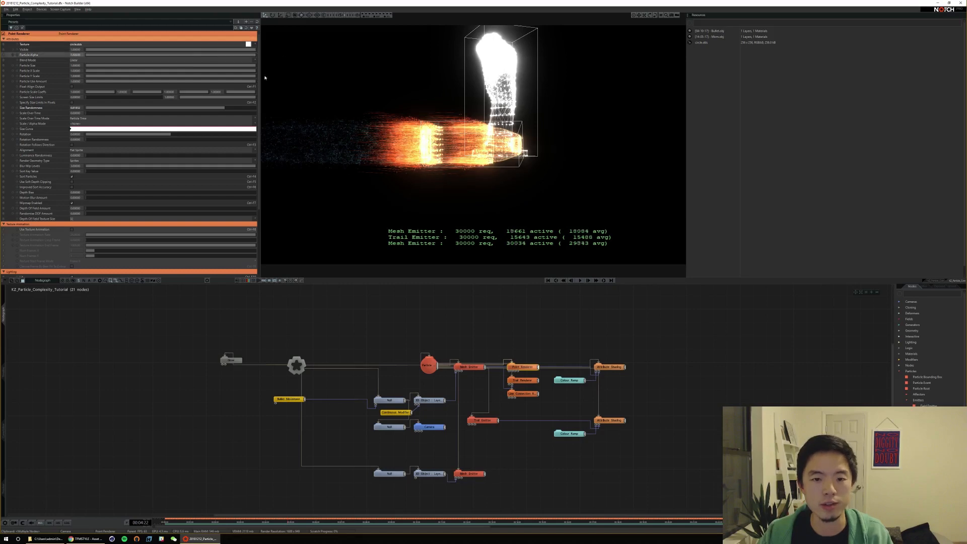
pyautogui.click(521, 395)
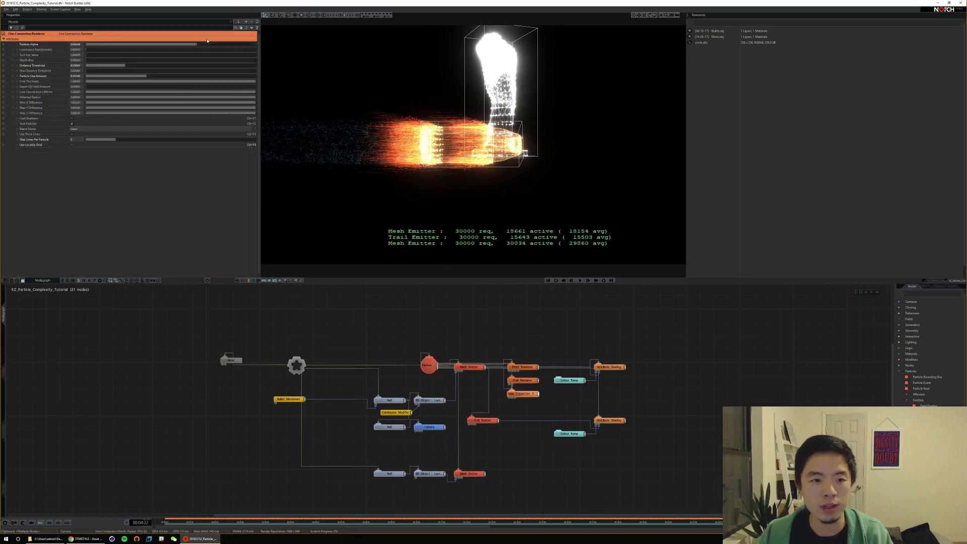
pyautogui.moveTo(215, 46); pyautogui.dragTo(227, 45)
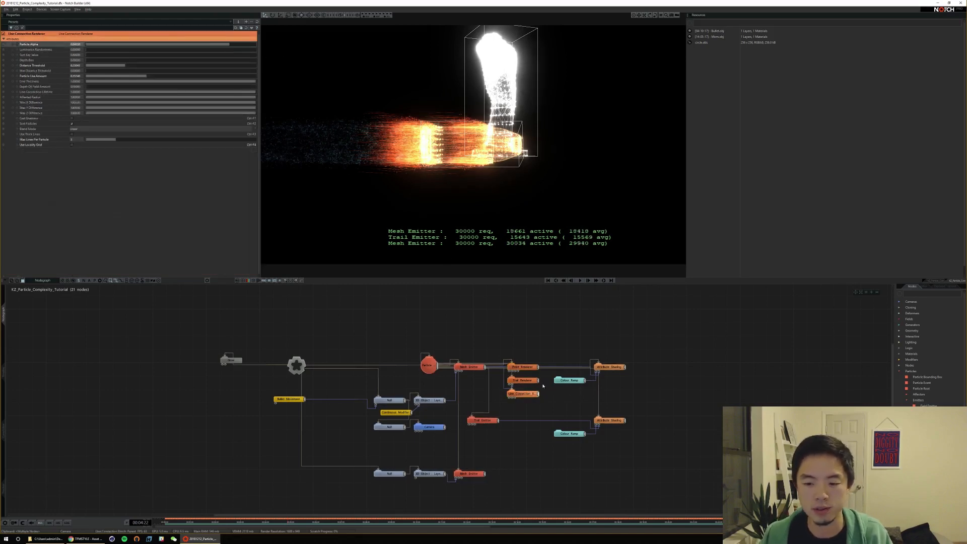
# Lower the Trail Renderer's Particle Use Amount to about 0.10
pyautogui.click(522, 380)
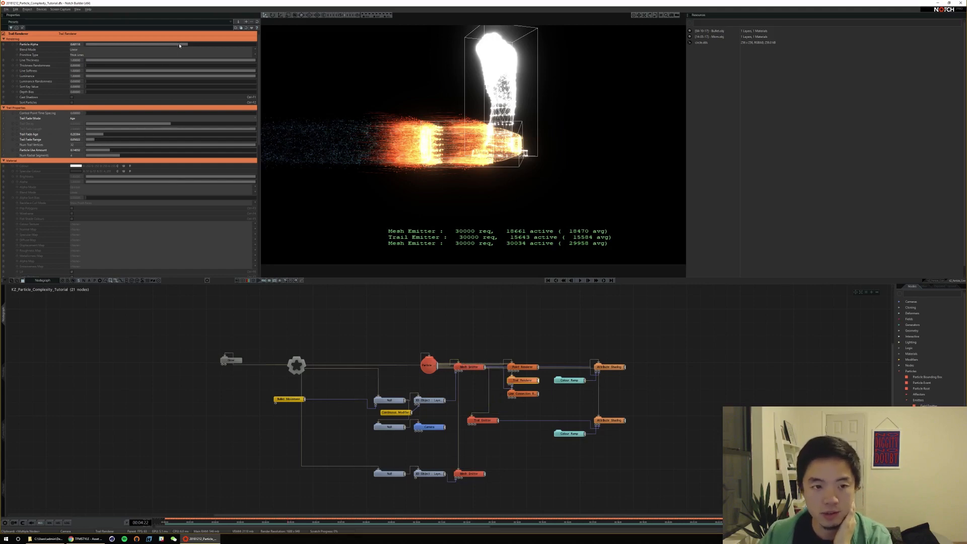
pyautogui.moveTo(109, 152); pyautogui.dragTo(101, 151)
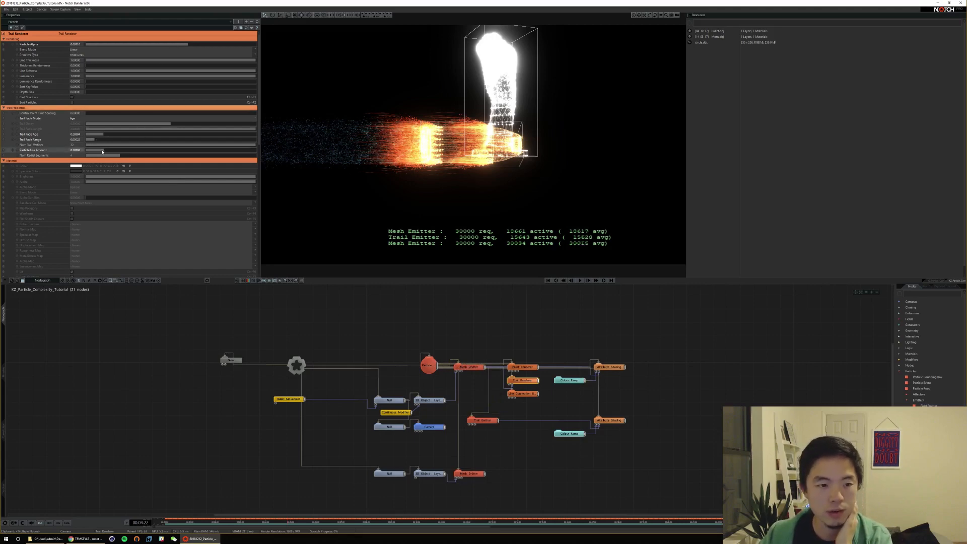
# Replay the animation from the start twice to check the bullet's particle trails
pyautogui.press('Home')
pyautogui.press('space')
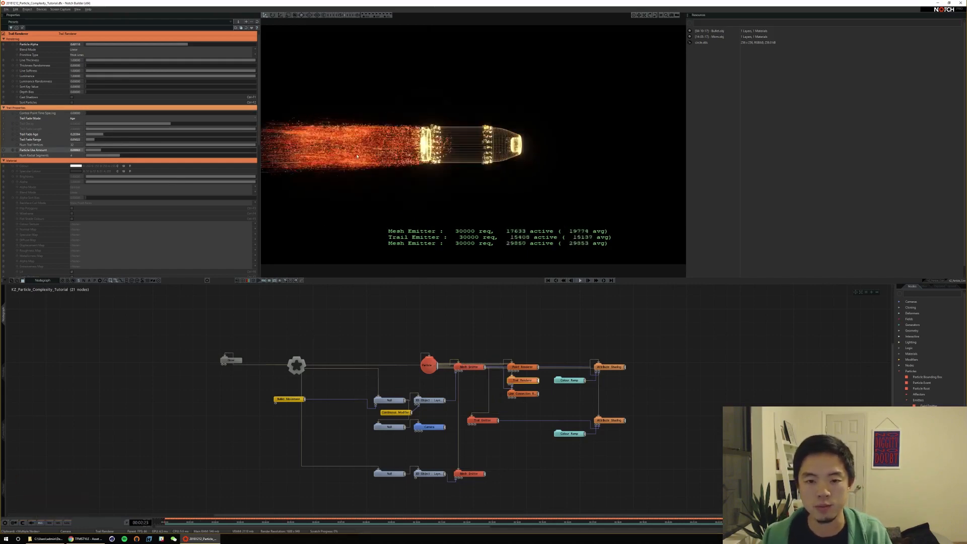
pyautogui.press('space')
pyautogui.press('Home')
pyautogui.press('space')
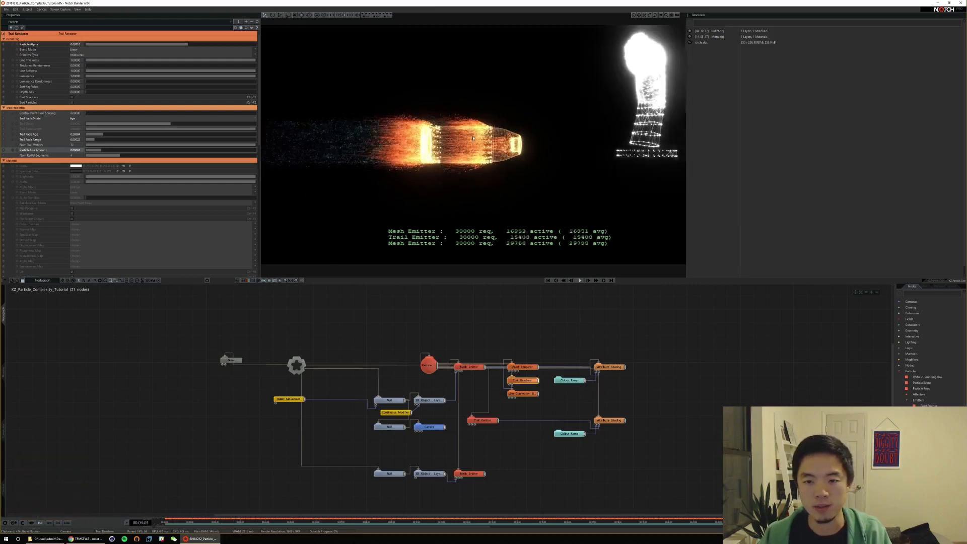
pyautogui.press('space')
# Set the Continuous Modifier's Speed to 120 and replay the animation from the start
pyautogui.click(387, 412)
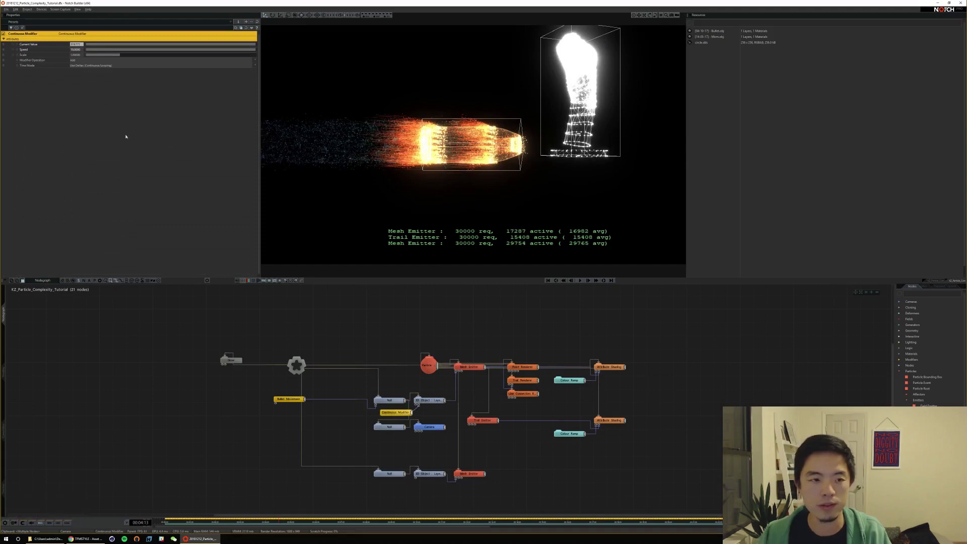
pyautogui.doubleClick(76, 50)
pyautogui.write('120')
pyautogui.press('Return')
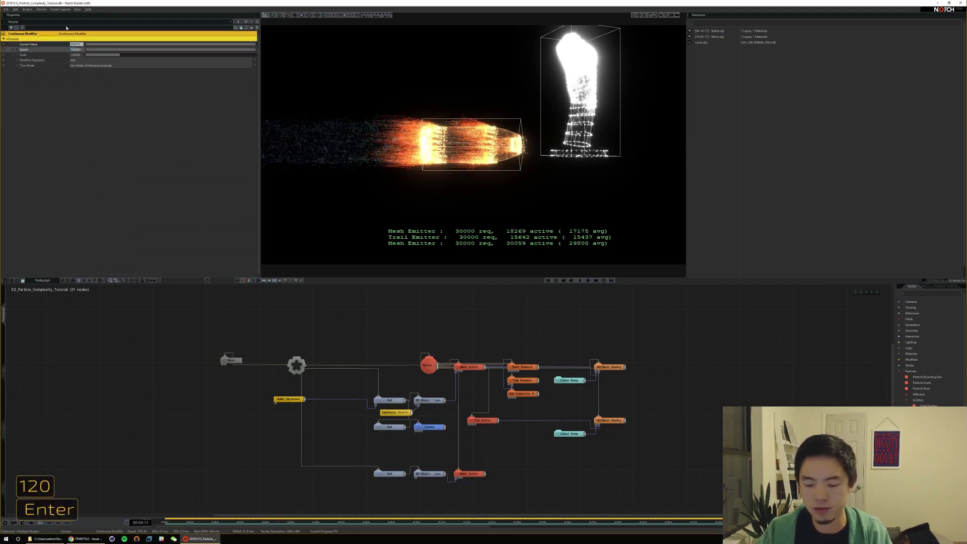
pyautogui.press('Home')
pyautogui.press('space')
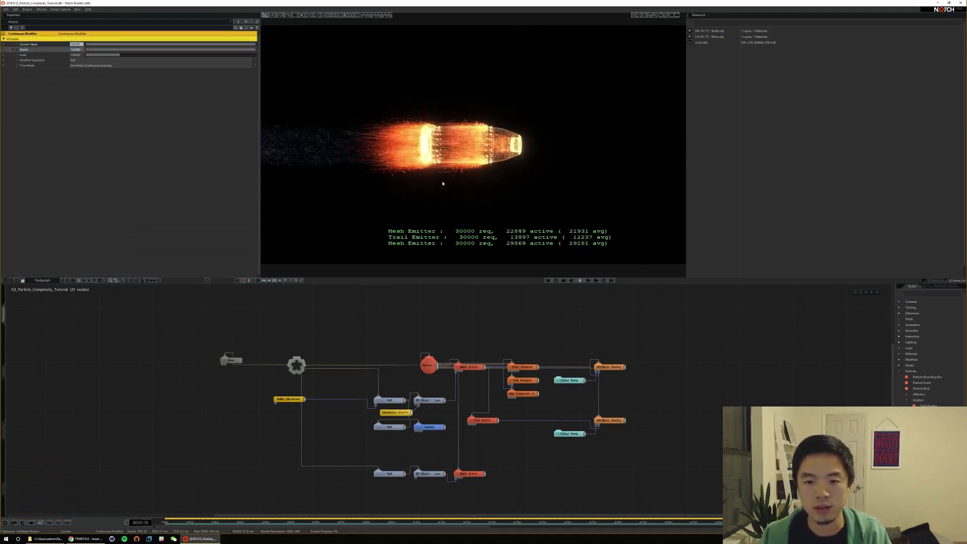
pyautogui.press('space')
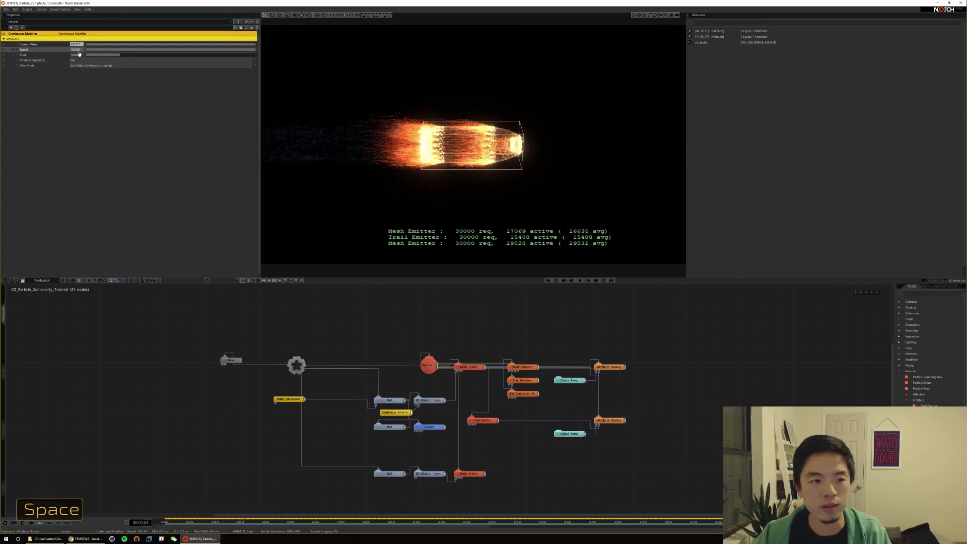
pyautogui.hotkey('ctrl', 'a')
pyautogui.write('150')
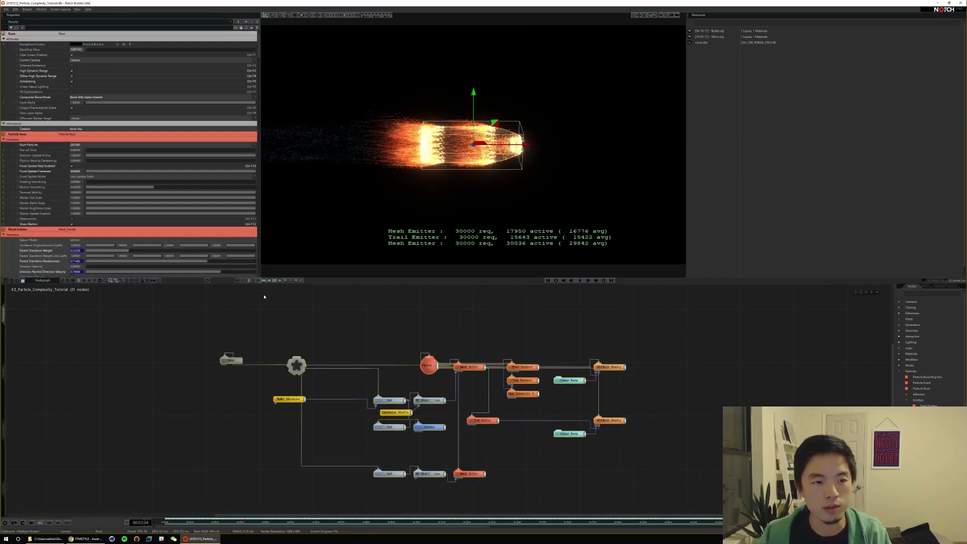
pyautogui.hotkey('ctrl', 'a')
pyautogui.press('BackSpace')
pyautogui.press('BackSpace')
pyautogui.press('BackSpace')
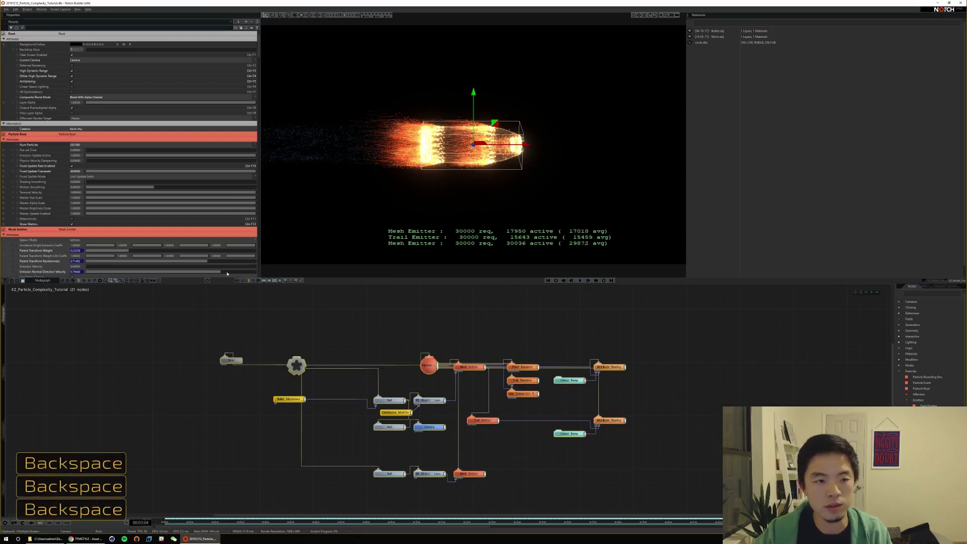
pyautogui.hotkey('ctrl', 'z')
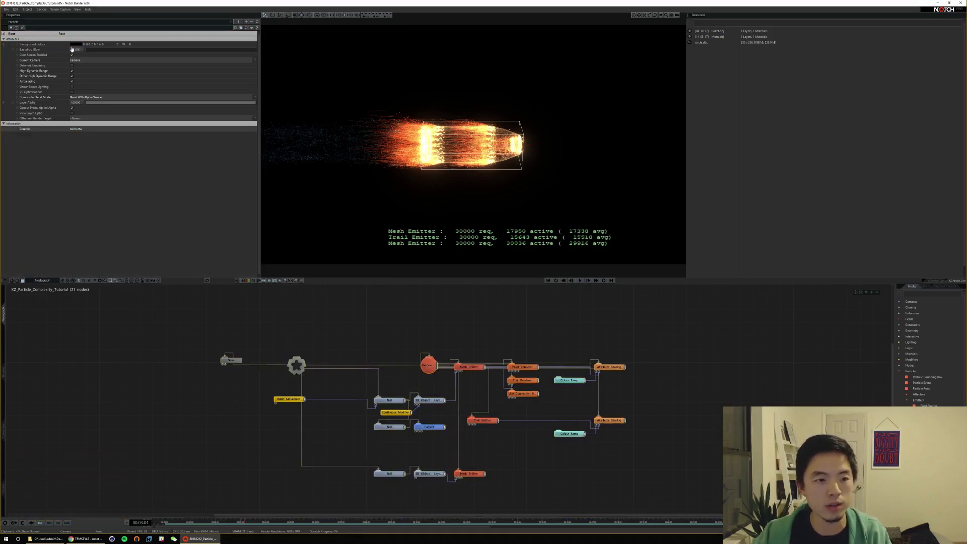
pyautogui.moveTo(494, 403); pyautogui.dragTo(491, 412)
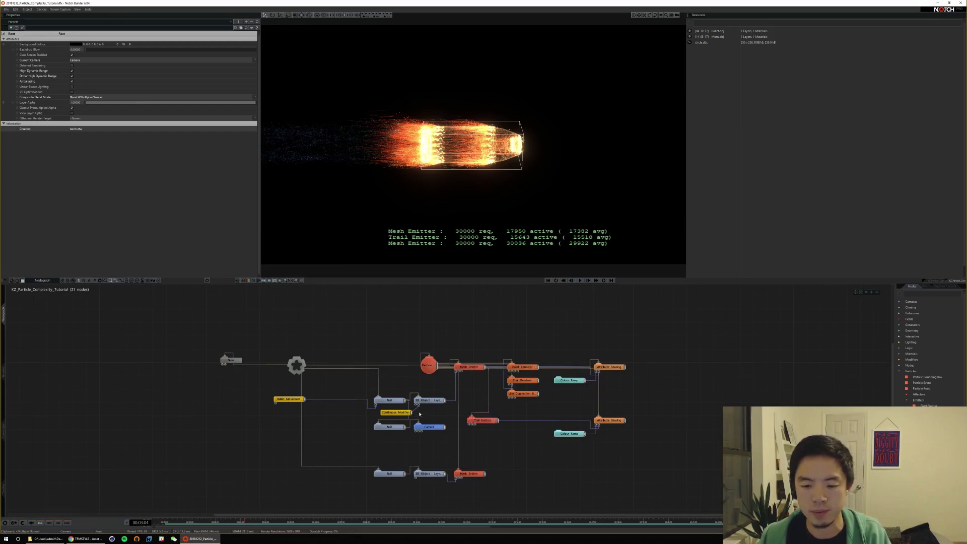
# Set the Continuous Modifier's Speed to 150 and replay the animation from the start
pyautogui.click(399, 412)
pyautogui.click(76, 49)
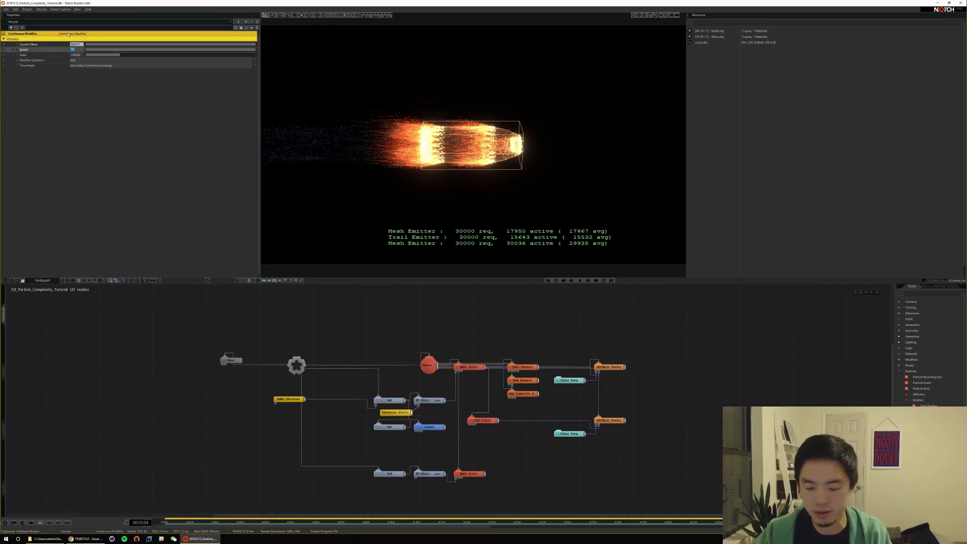
pyautogui.write('150')
pyautogui.press('Return')
pyautogui.press('Home')
pyautogui.press('space')
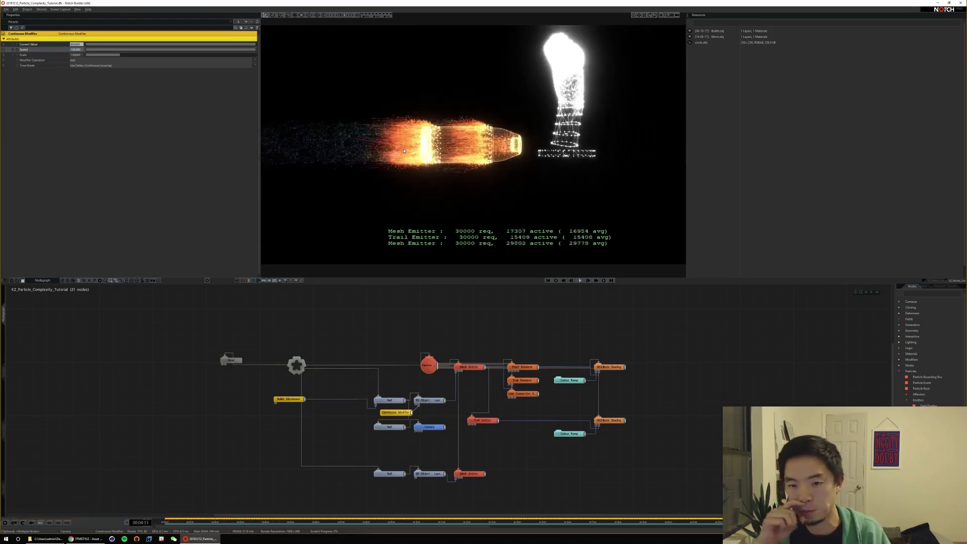
pyautogui.press('space')
pyautogui.press('Home')
# Raise the bullet Mesh Emitter's Parent Transform Randomness to 1 and replay the animation
pyautogui.click(469, 366)
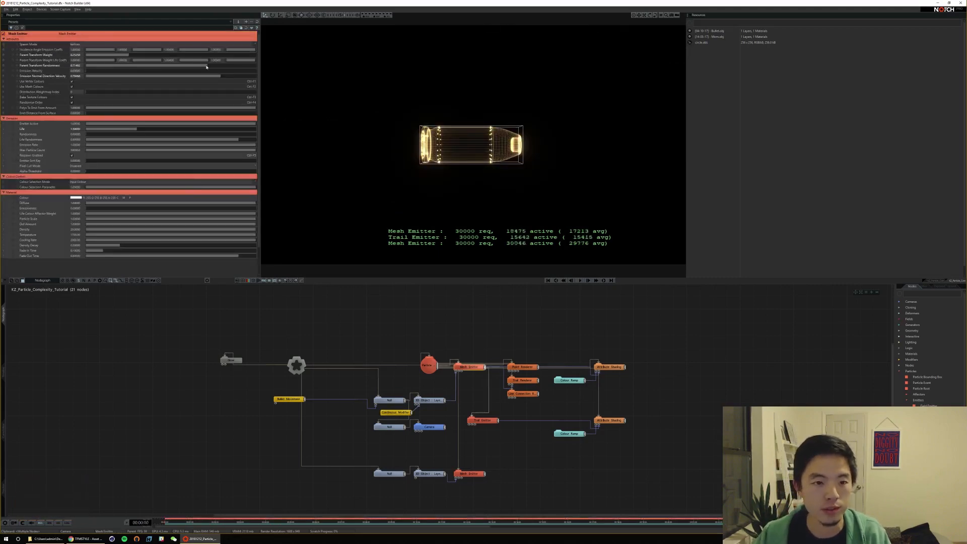
pyautogui.moveTo(206, 67); pyautogui.dragTo(252, 66)
pyautogui.press('Home')
pyautogui.press('space')
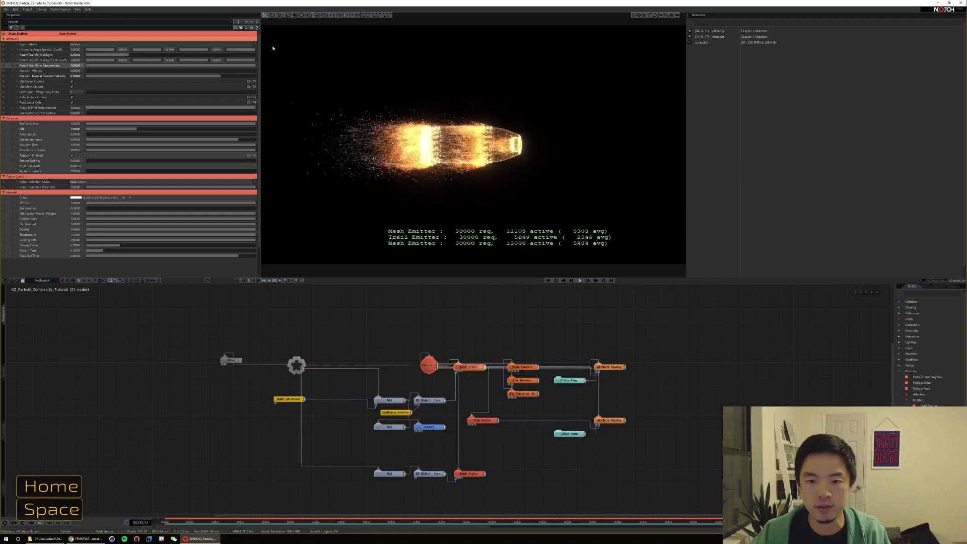
pyautogui.press('space')
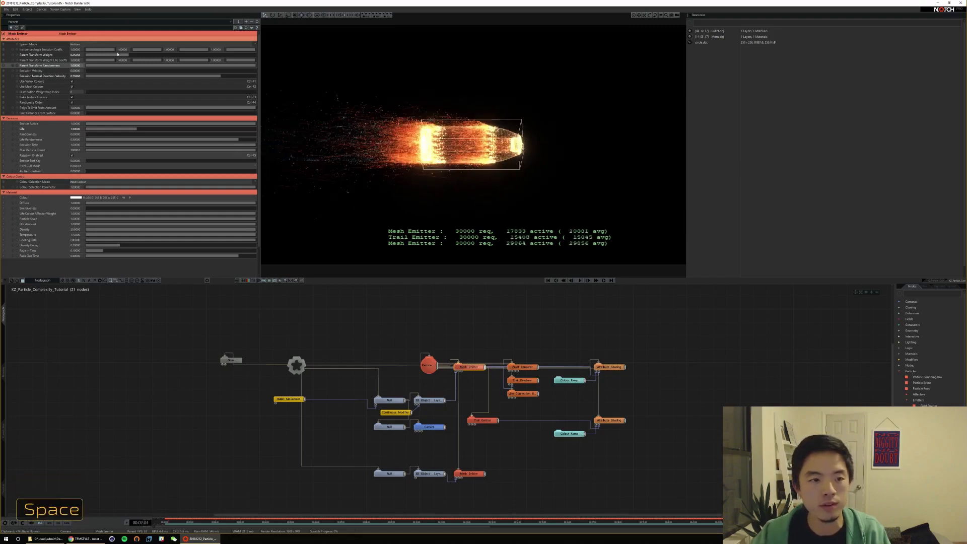
# Lower the bullet Mesh Emitter's Parent Transform Weight to about 0.18 and replay the animation
pyautogui.click(116, 55)
pyautogui.press('Home')
pyautogui.press('space')
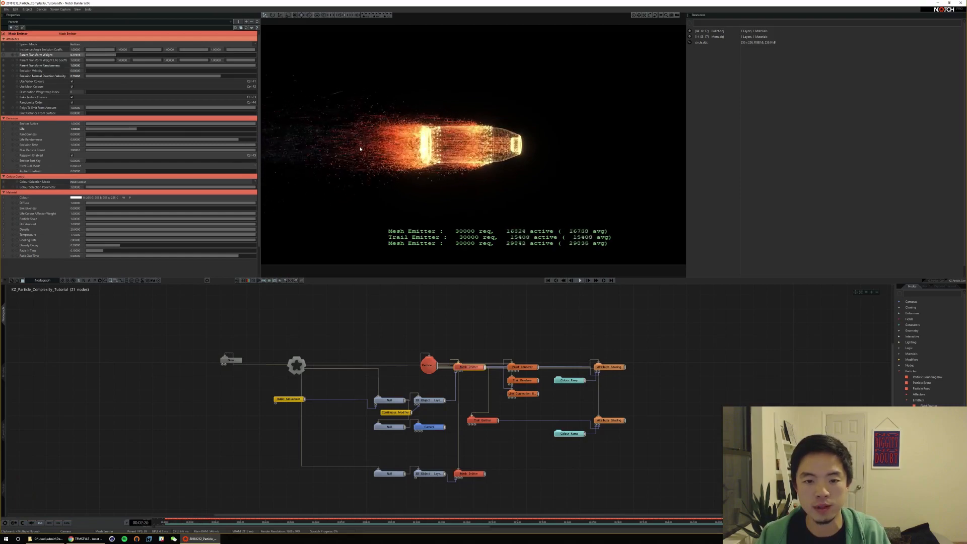
pyautogui.press('space')
# Raise the Trail Emitter's Emission Rate to 1 and replay the animation from the start
pyautogui.click(482, 420)
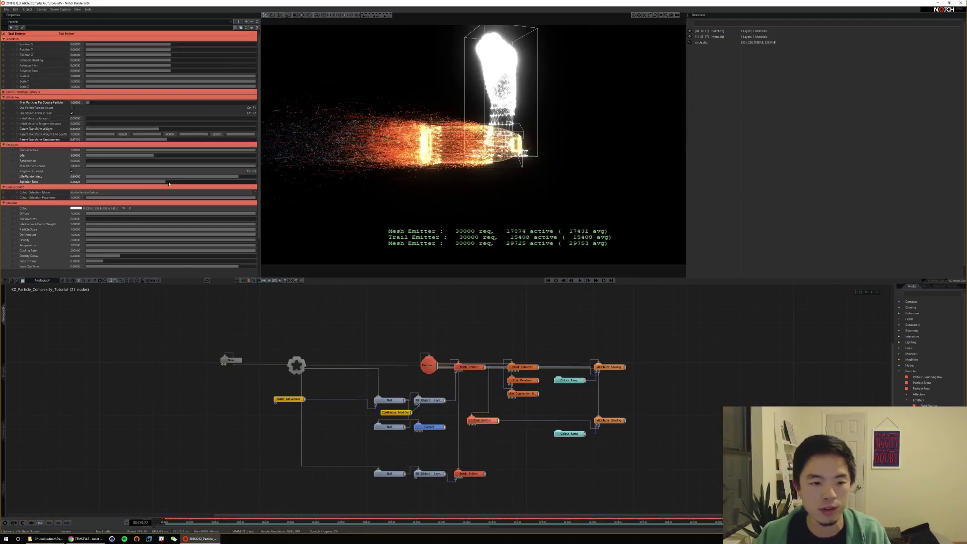
pyautogui.moveTo(168, 184); pyautogui.dragTo(290, 180)
pyautogui.press('Home')
pyautogui.press('space')
pyautogui.scroll(-1, 254, 226)
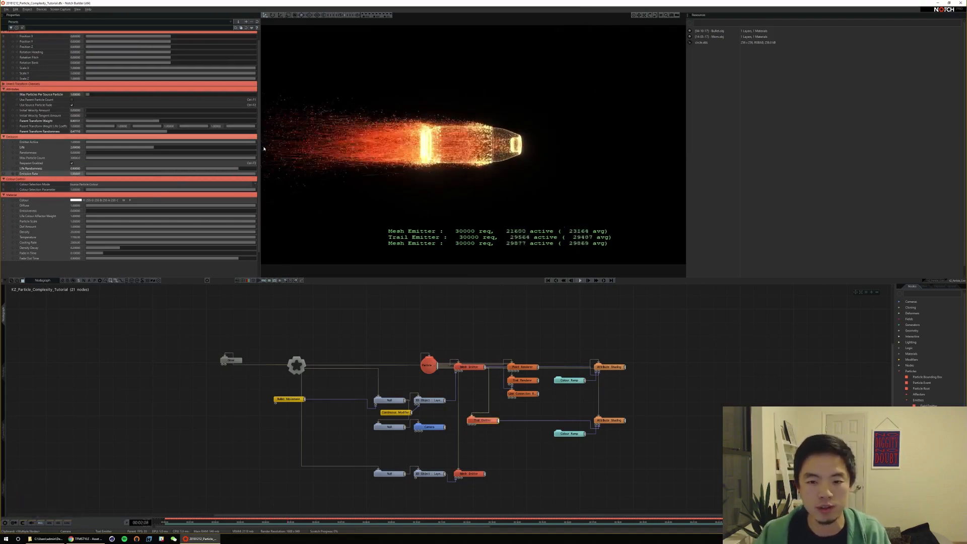
pyautogui.press('space')
pyautogui.press('Home')
pyautogui.press('space')
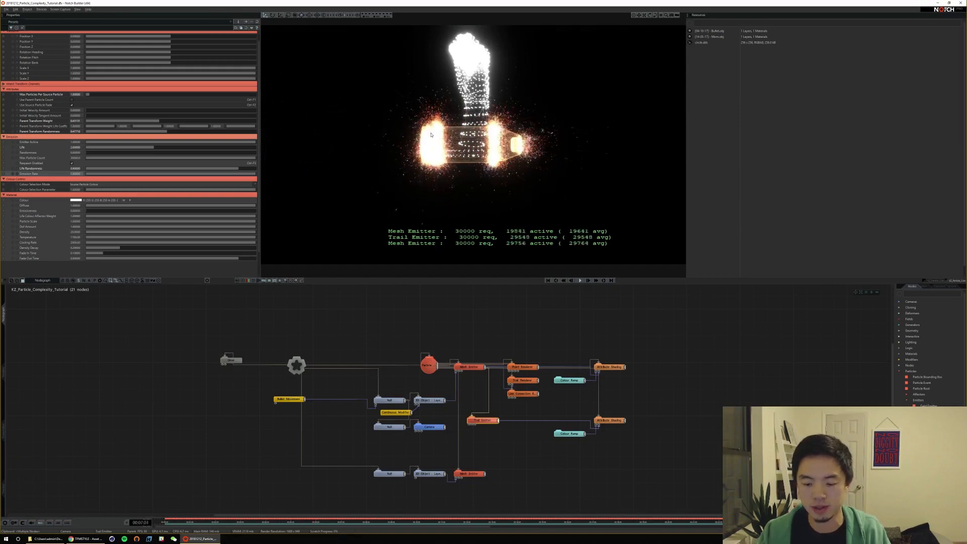
pyautogui.press('Home')
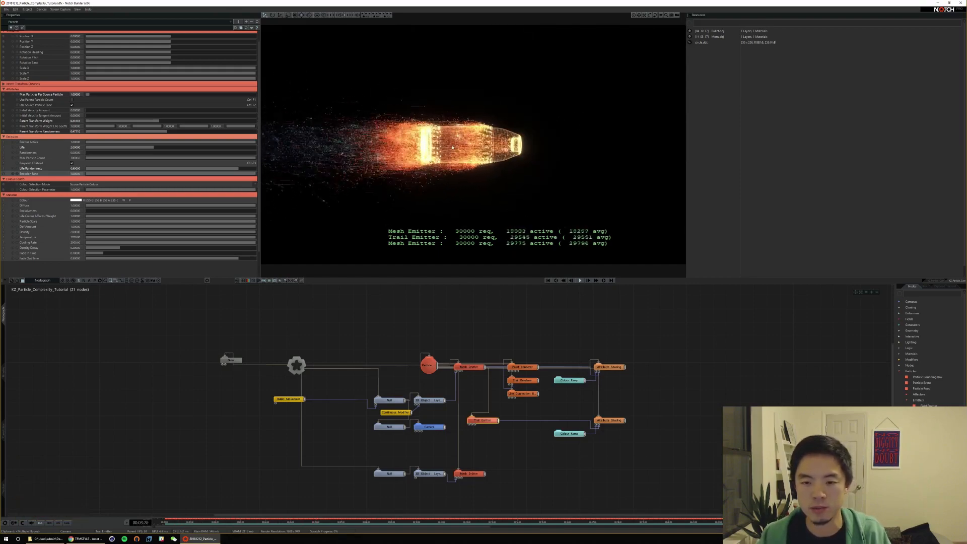
pyautogui.press('space')
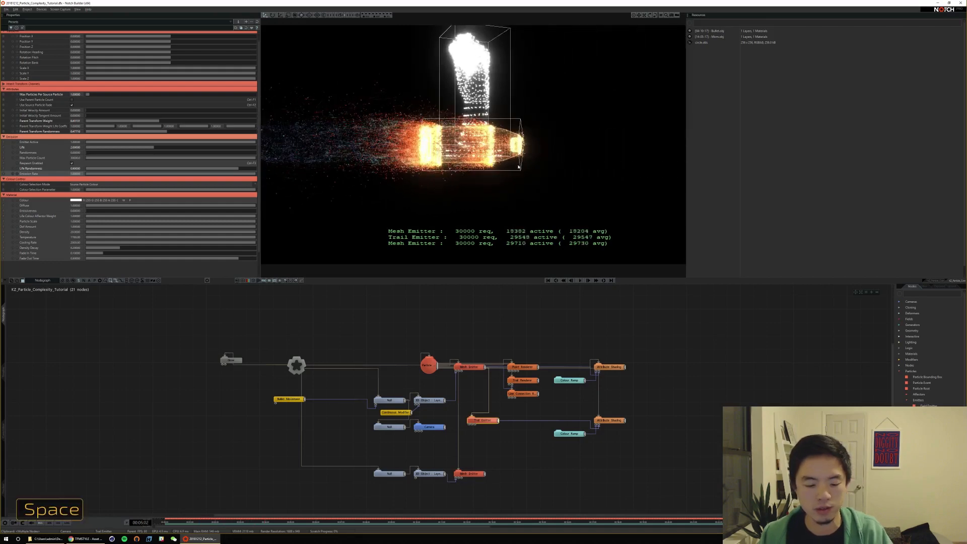
# Switch to the edit camera and move the arm's 3D Object down in Y, playing the animation to refresh its particles
pyautogui.press('5')
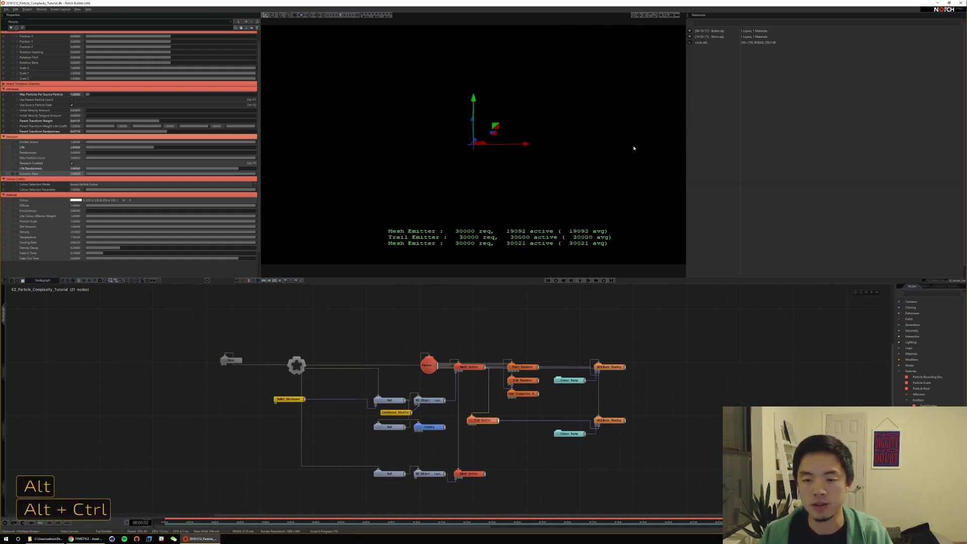
pyautogui.keyDown('ctrl'); pyautogui.keyDown('alt'); pyautogui.moveTo(633, 148); pyautogui.dragTo(580, 159); pyautogui.keyUp('alt'); pyautogui.keyUp('ctrl')
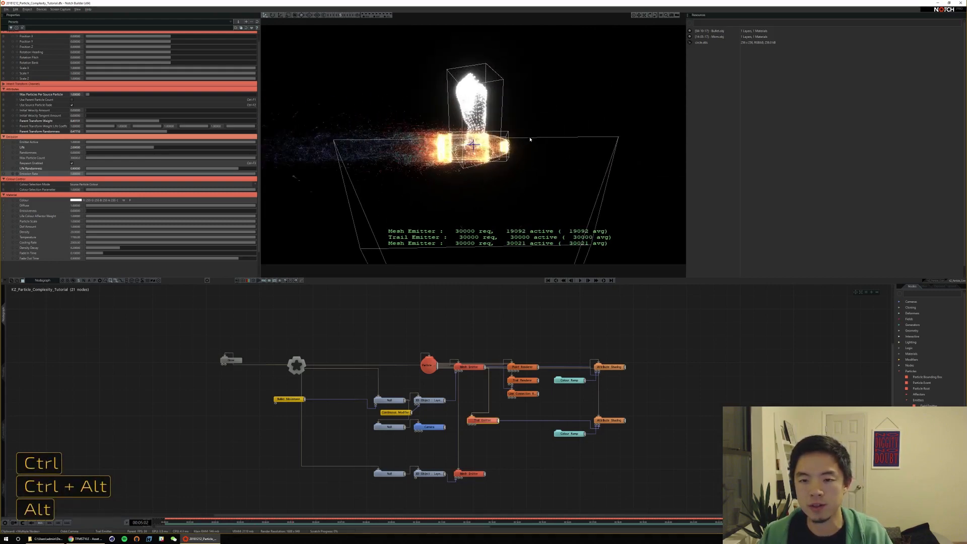
pyautogui.keyDown('alt'); pyautogui.moveTo(485, 171); pyautogui.dragTo(488, 149); pyautogui.keyUp('alt')
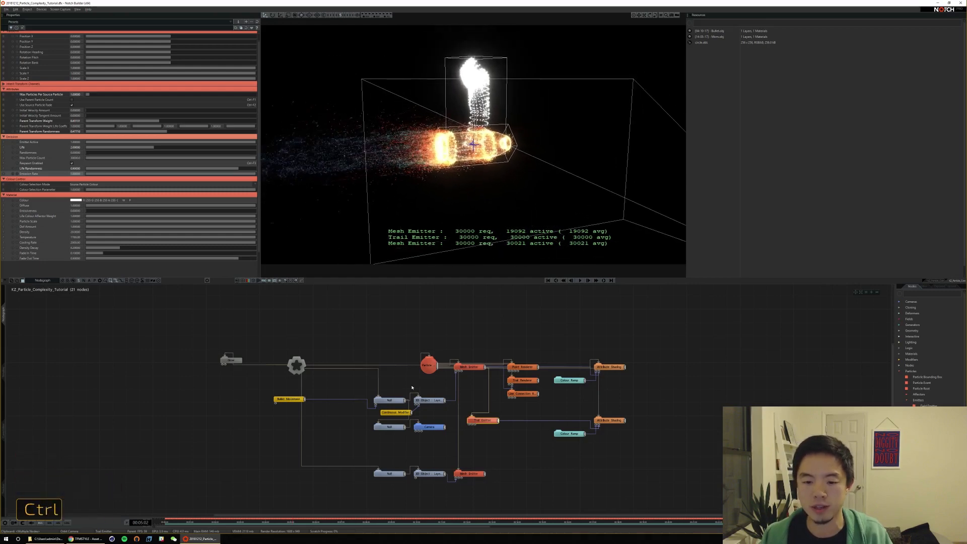
pyautogui.click(428, 475)
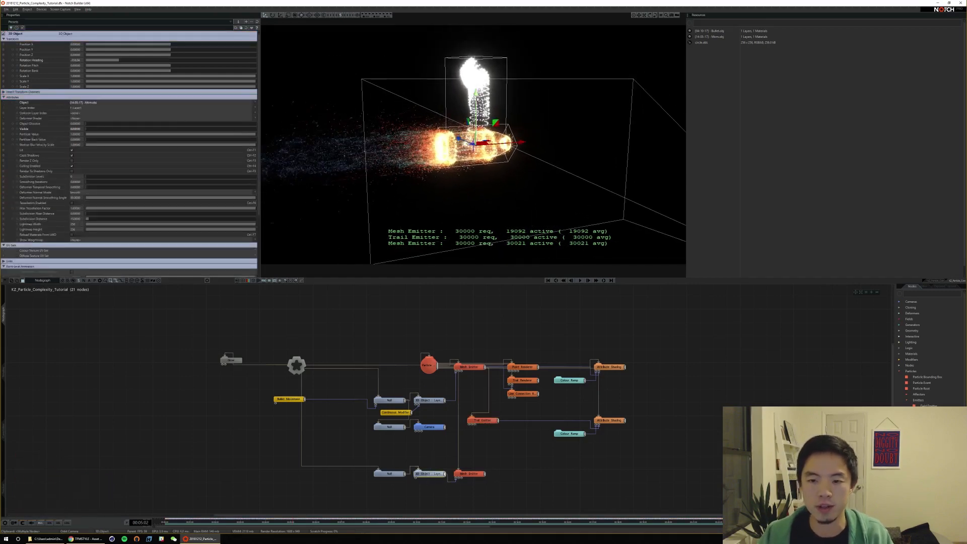
pyautogui.moveTo(478, 94); pyautogui.dragTo(481, 154)
pyautogui.press('space')
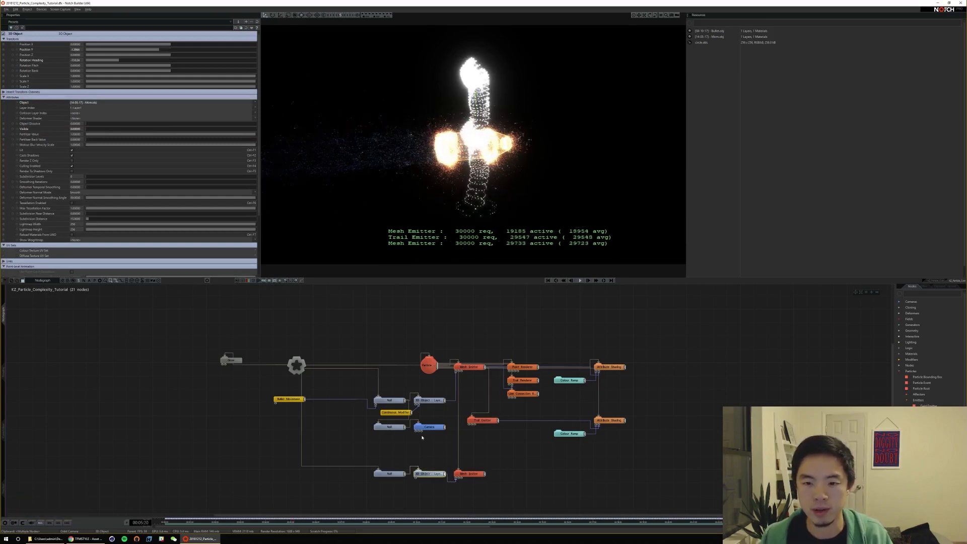
pyautogui.press('space')
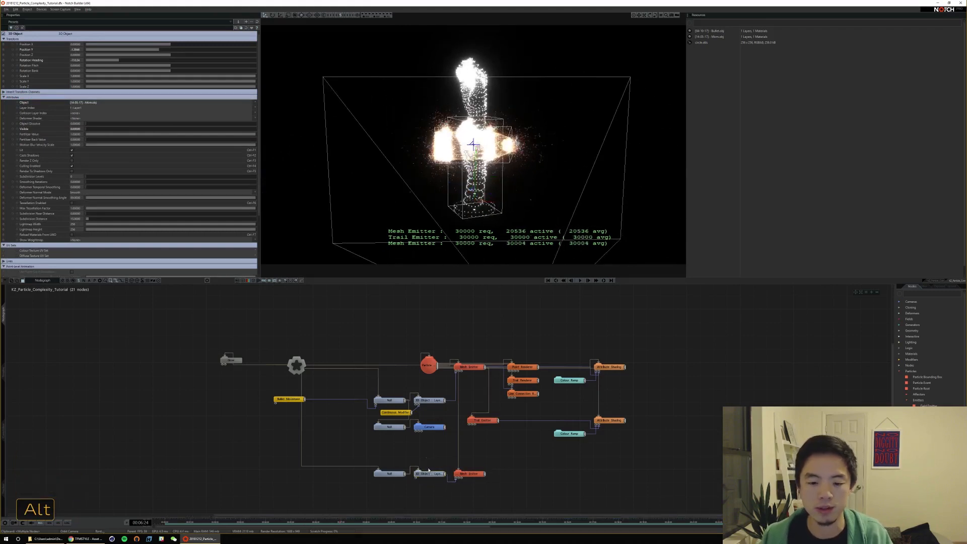
# Set the arm 3D Object's Scale X, Y and Z to 2 and resume playback
pyautogui.doubleClick(76, 76)
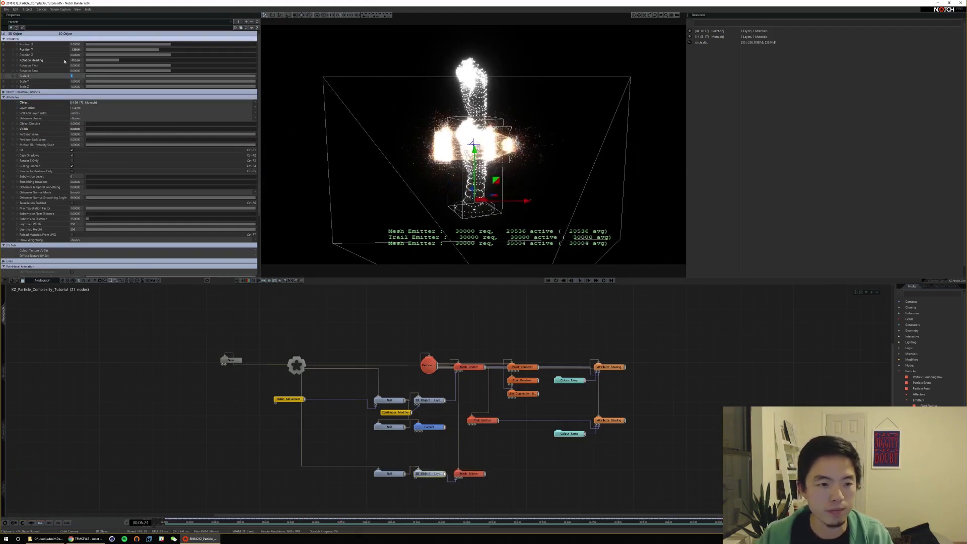
pyautogui.write('2')
pyautogui.press('Tab')
pyautogui.write('2')
pyautogui.press('Tab')
pyautogui.write('2')
pyautogui.press('Return')
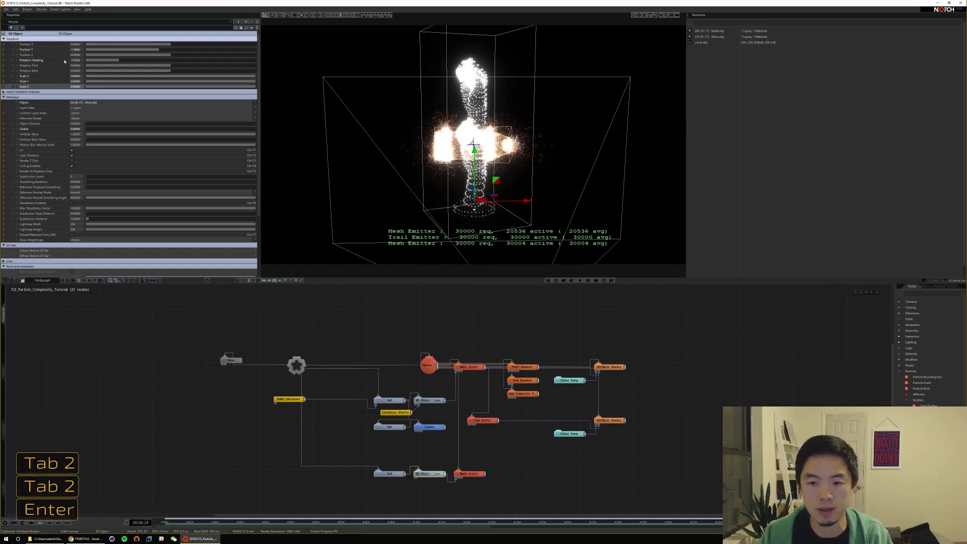
pyautogui.press('space')
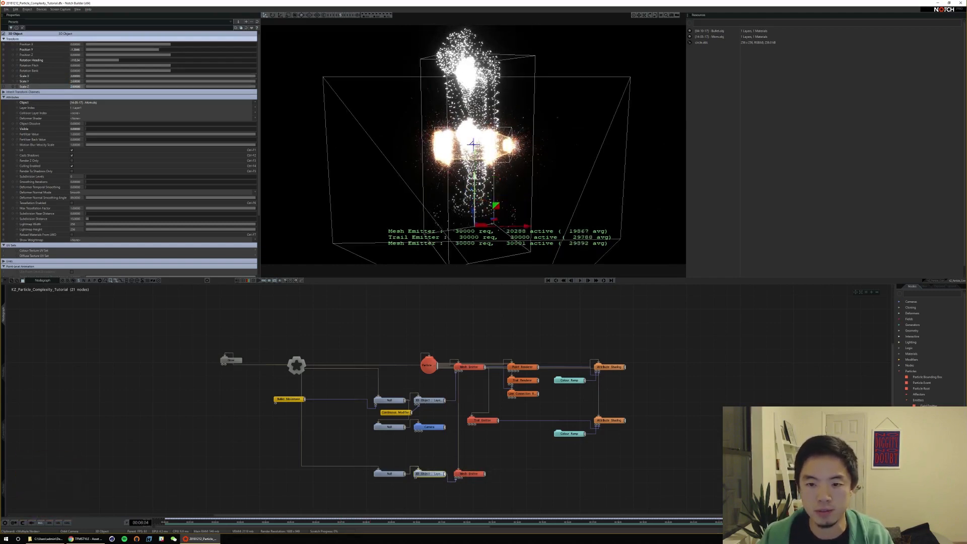
# Reposition the enlarged arm vertically so that its hand surrounds the bullet, replaying the animation to check the placement
pyautogui.moveTo(479, 213); pyautogui.dragTo(534, 175)
pyautogui.press('space')
pyautogui.press('Home')
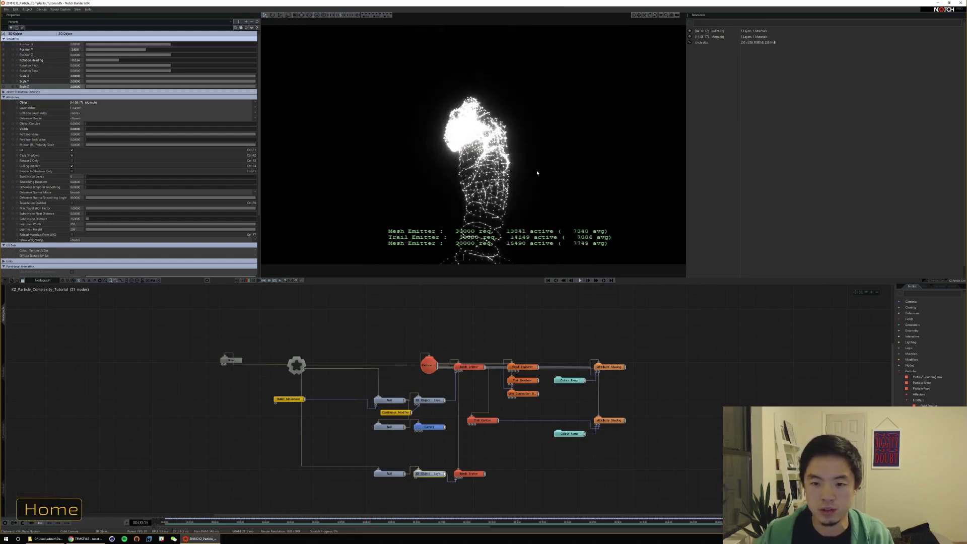
pyautogui.moveTo(572, 147)
pyautogui.keyDown('alt'); pyautogui.mouseDown()
pyautogui.moveTo(526, 156)
pyautogui.moveTo(483, 146)
pyautogui.moveTo(562, 158)
pyautogui.mouseUp(); pyautogui.keyUp('alt')
pyautogui.hotkey('alt', 'space')
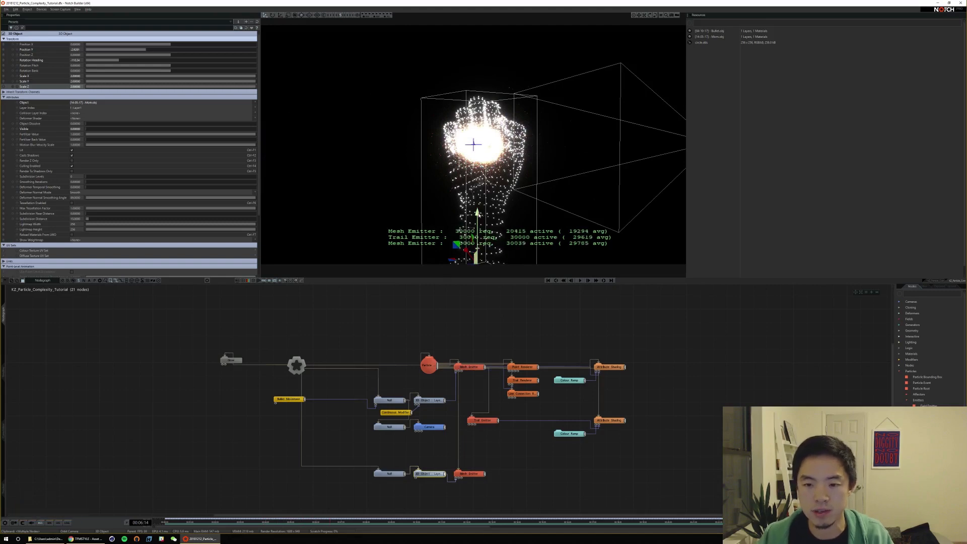
pyautogui.moveTo(479, 214); pyautogui.dragTo(478, 205)
pyautogui.keyDown('alt'); pyautogui.moveTo(531, 160); pyautogui.dragTo(492, 161); pyautogui.keyUp('alt')
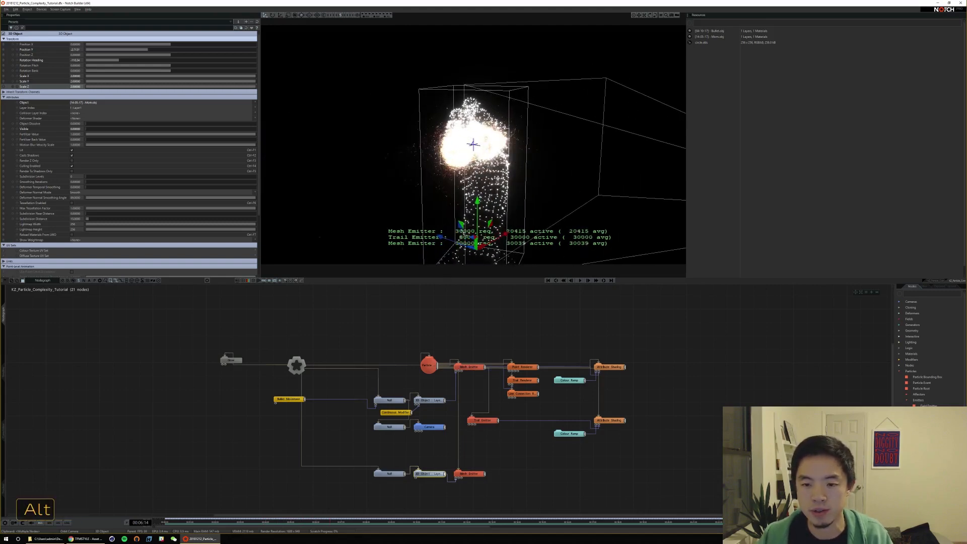
pyautogui.keyDown('ctrl'); pyautogui.keyDown('alt'); pyautogui.moveTo(502, 208); pyautogui.dragTo(542, 179); pyautogui.keyUp('alt'); pyautogui.keyUp('ctrl')
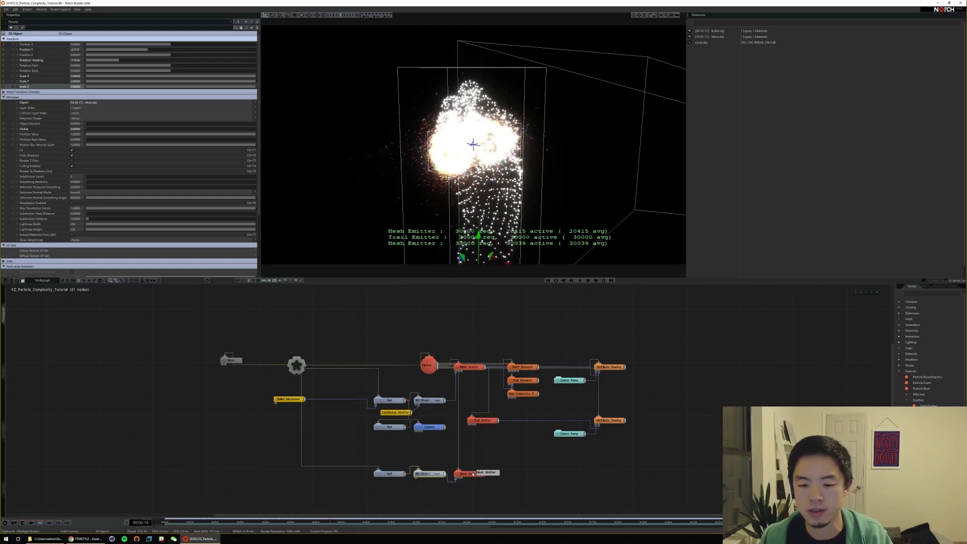
# Duplicate the Point Renderer and Line Connection Renderer and place the copies beside the arm's Mesh Emitter
pyautogui.click(532, 366)
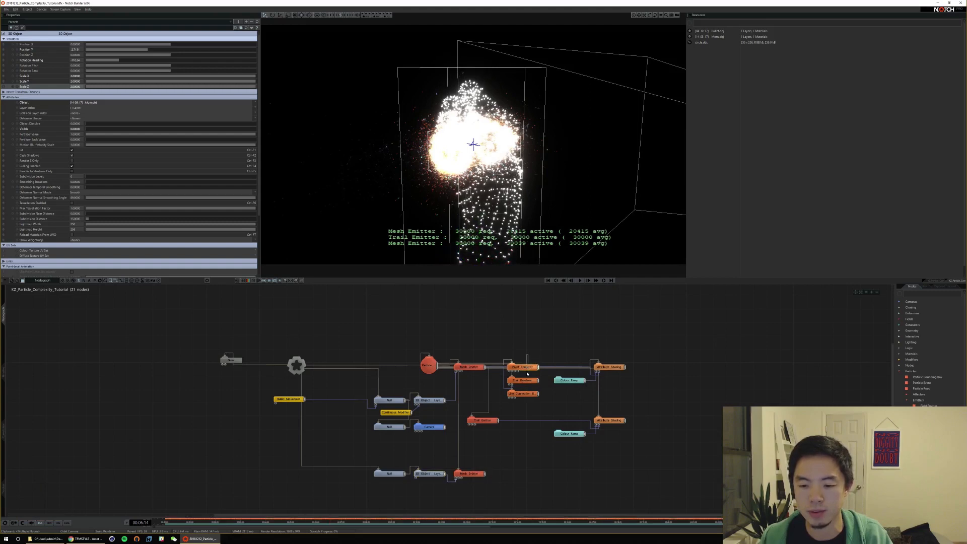
pyautogui.hotkey('ctrl', 'd')
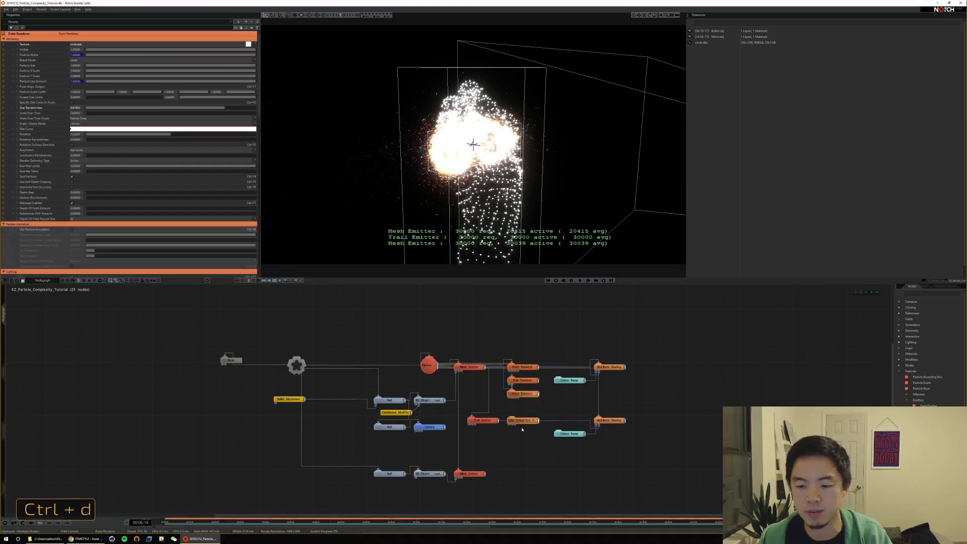
pyautogui.click(525, 498)
pyautogui.click(526, 494)
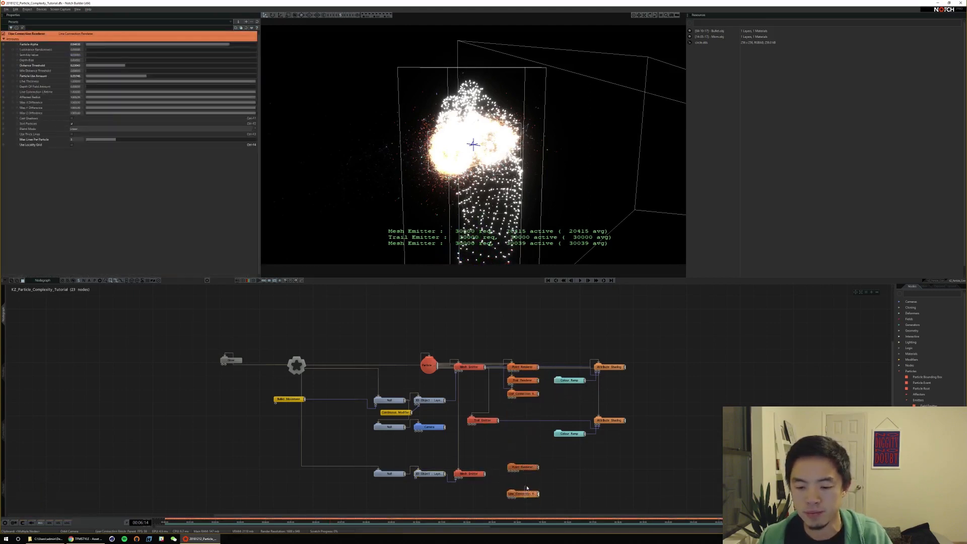
pyautogui.moveTo(524, 467); pyautogui.dragTo(524, 473)
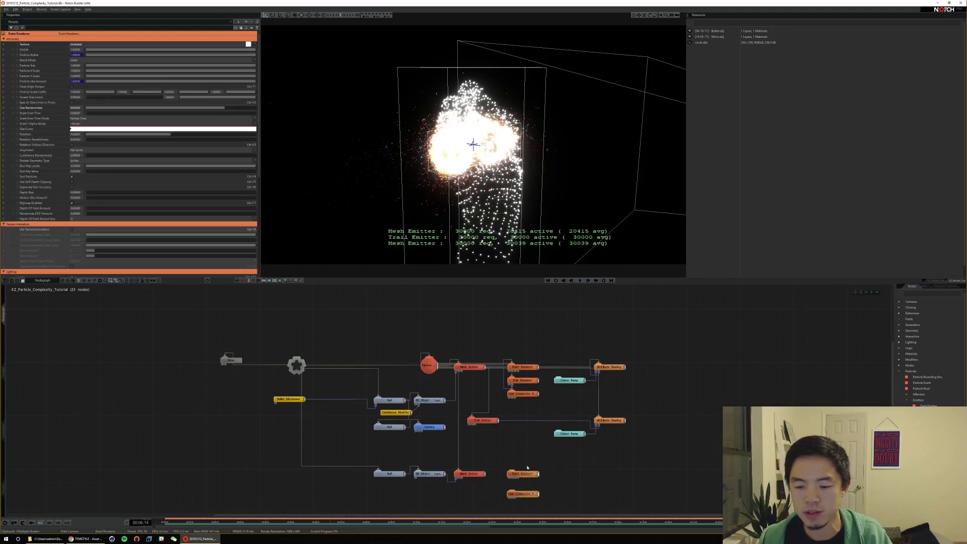
pyautogui.click(549, 443)
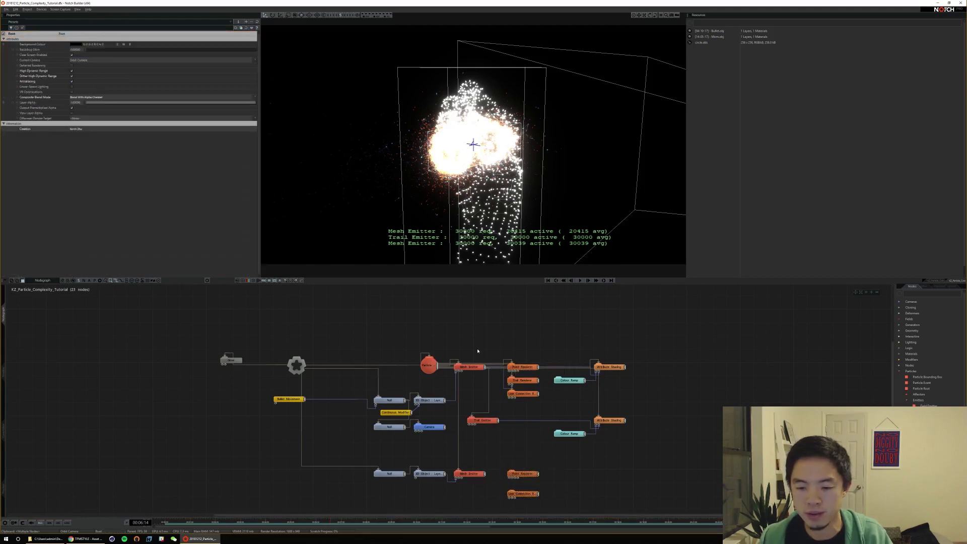
# Link the bullet's Mesh Emitter and the Trail Emitter to the original renderers' Rendered Emitters inputs
pyautogui.moveTo(477, 351); pyautogui.dragTo(486, 438)
pyautogui.moveTo(484, 367); pyautogui.dragTo(512, 395)
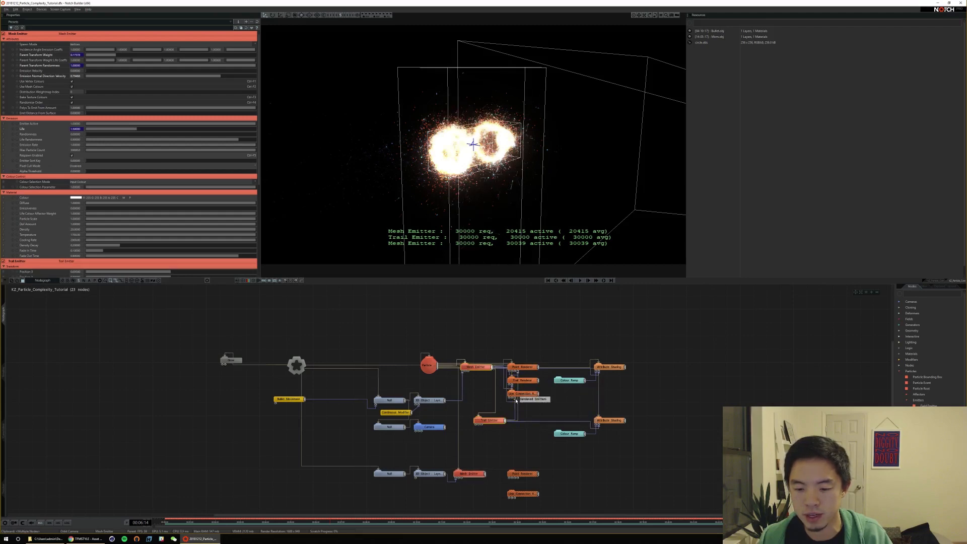
pyautogui.click(499, 456)
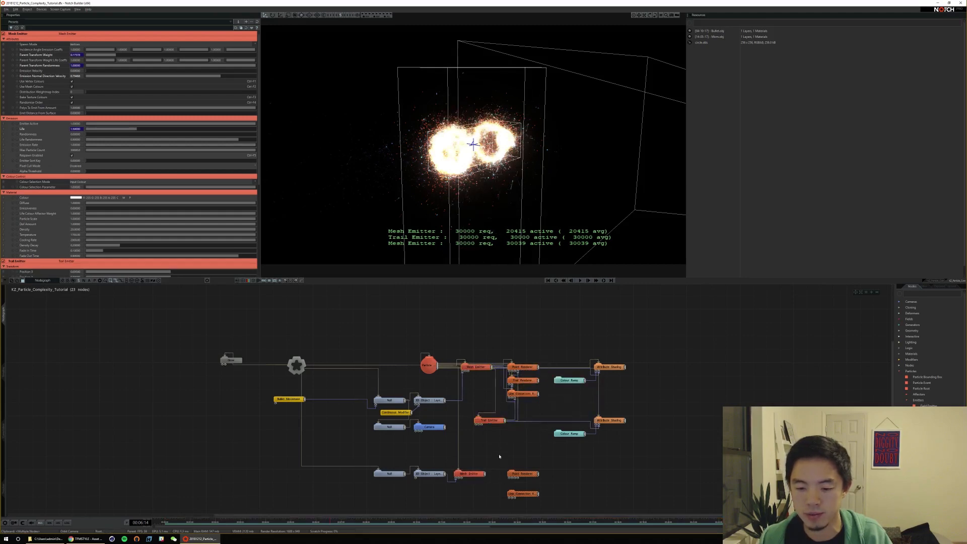
# Attach the copied renderers to the particle system with the arm's Mesh Emitter as rendered emitter, and review the node connections
pyautogui.keyDown('alt'); pyautogui.moveTo(548, 450); pyautogui.dragTo(481, 429); pyautogui.keyUp('alt')
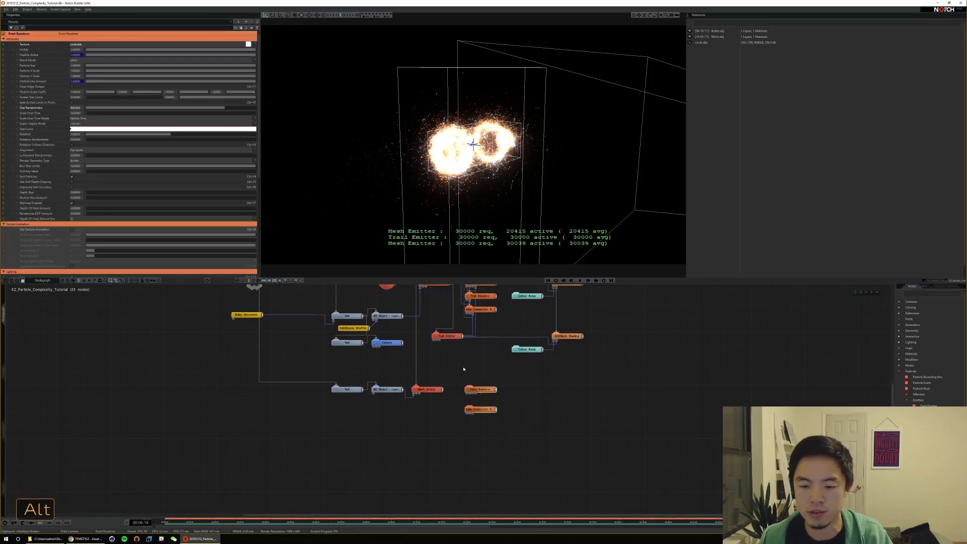
pyautogui.keyDown('alt'); pyautogui.moveTo(464, 370); pyautogui.dragTo(477, 448); pyautogui.keyUp('alt')
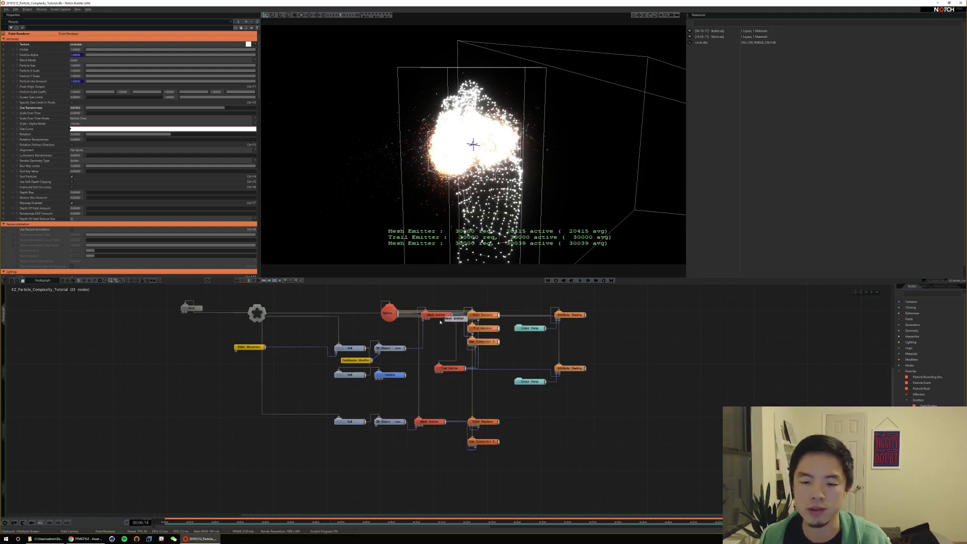
pyautogui.click(496, 311)
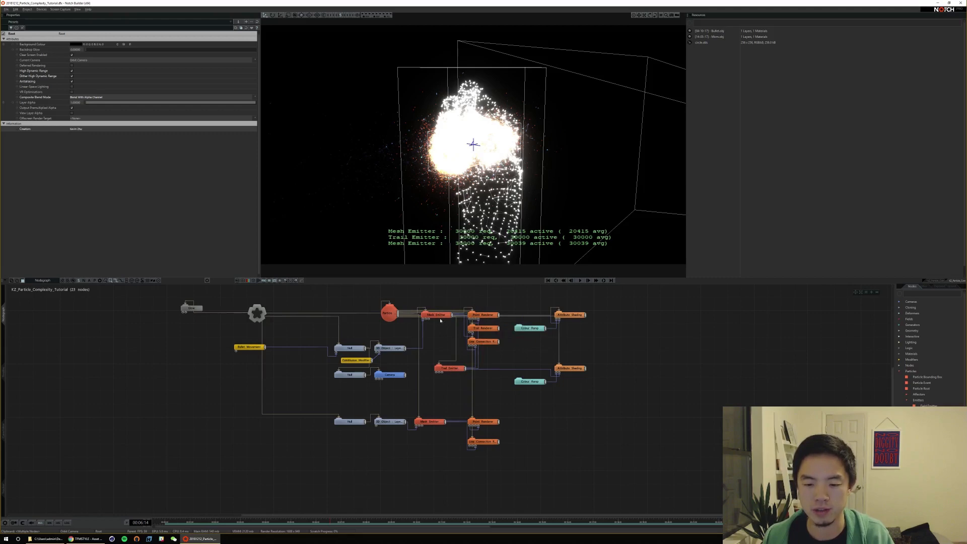
pyautogui.click(481, 328)
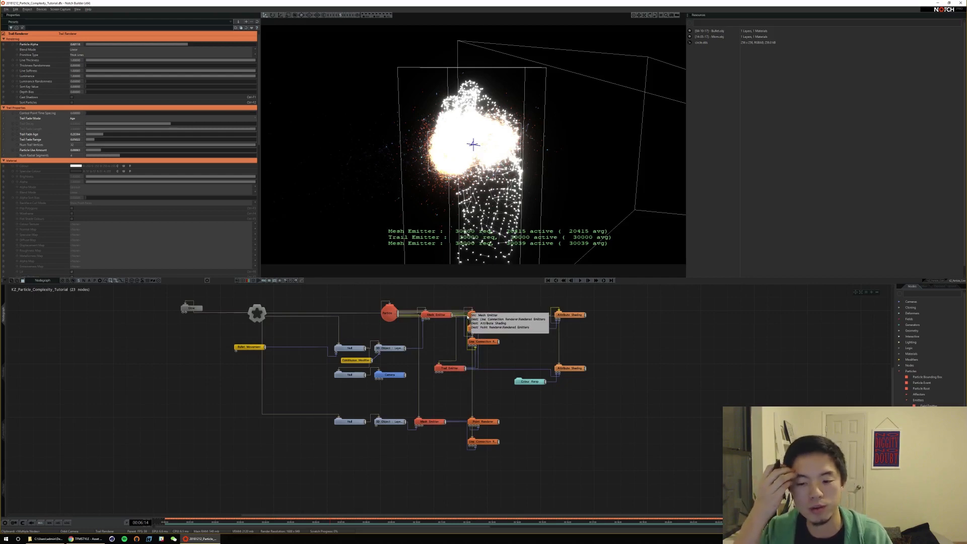
pyautogui.click(459, 368)
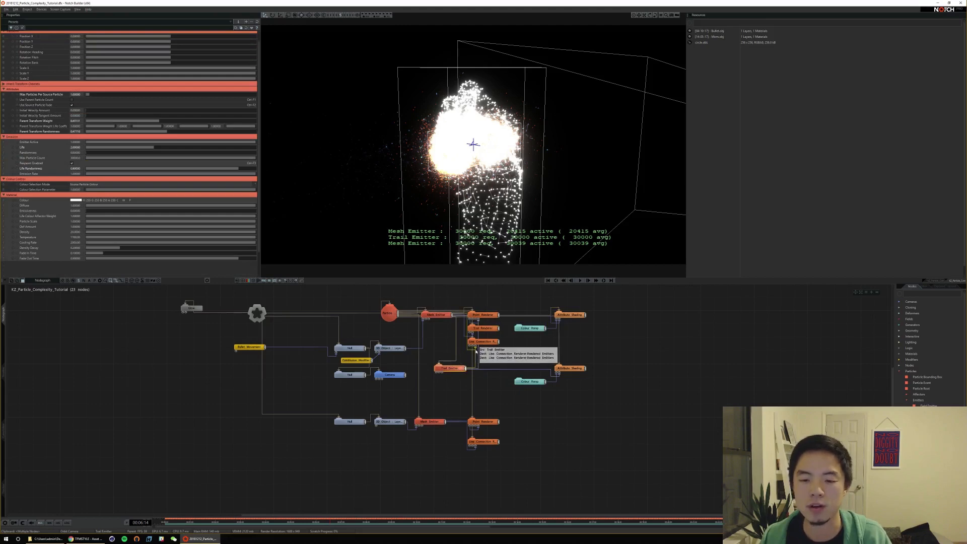
pyautogui.moveTo(477, 331)
pyautogui.mouseDown()
pyautogui.moveTo(489, 332)
pyautogui.moveTo(477, 331)
pyautogui.mouseUp()
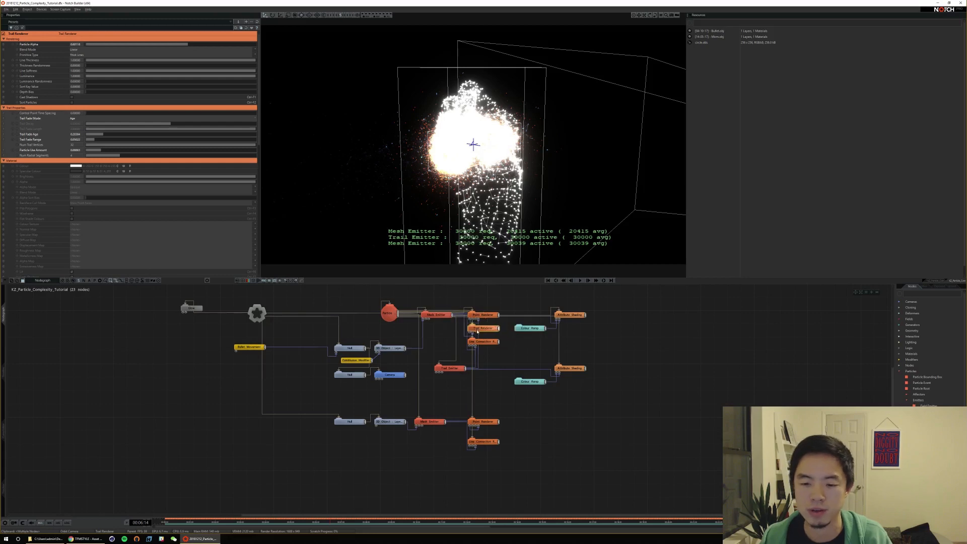
# Tidy the arm's nodes by tucking the Line Connection Renderer under the Point Renderer and aligning the Mesh Emitter with the bullet's
pyautogui.moveTo(490, 442); pyautogui.dragTo(487, 437)
pyautogui.keyDown('ctrl'); pyautogui.keyDown('alt'); pyautogui.moveTo(487, 437); pyautogui.dragTo(496, 478); pyautogui.keyUp('alt'); pyautogui.keyUp('ctrl')
pyautogui.keyDown('alt'); pyautogui.moveTo(493, 404); pyautogui.dragTo(489, 426); pyautogui.keyUp('alt')
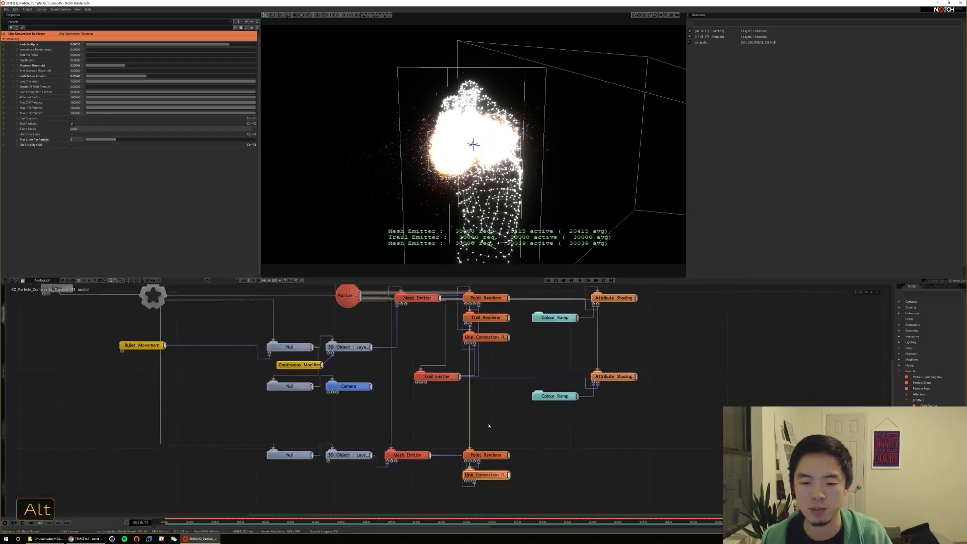
pyautogui.moveTo(429, 453); pyautogui.dragTo(440, 454)
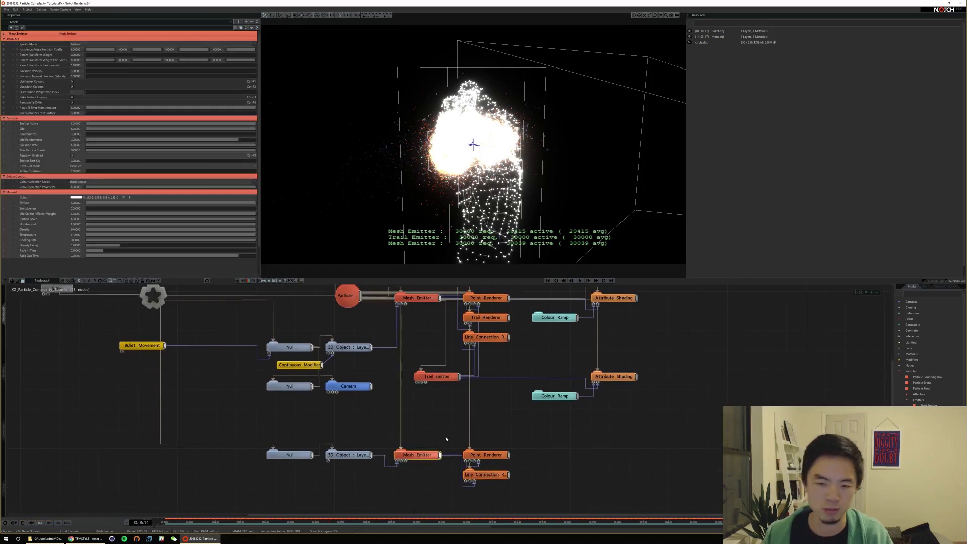
# Play the animation with the arm's Line Connection Renderer selected and inspect the arm's connection lines from another angle
pyautogui.press('space')
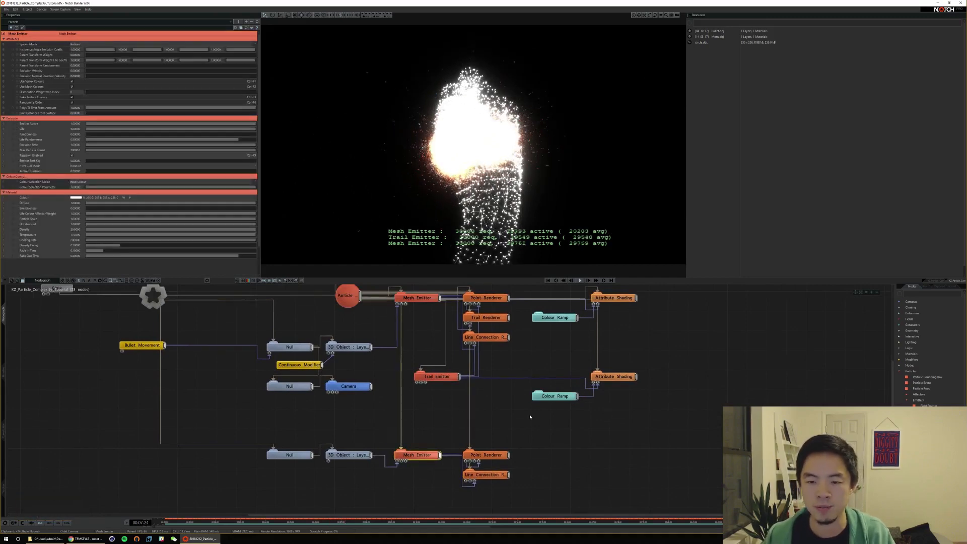
pyautogui.click(484, 474)
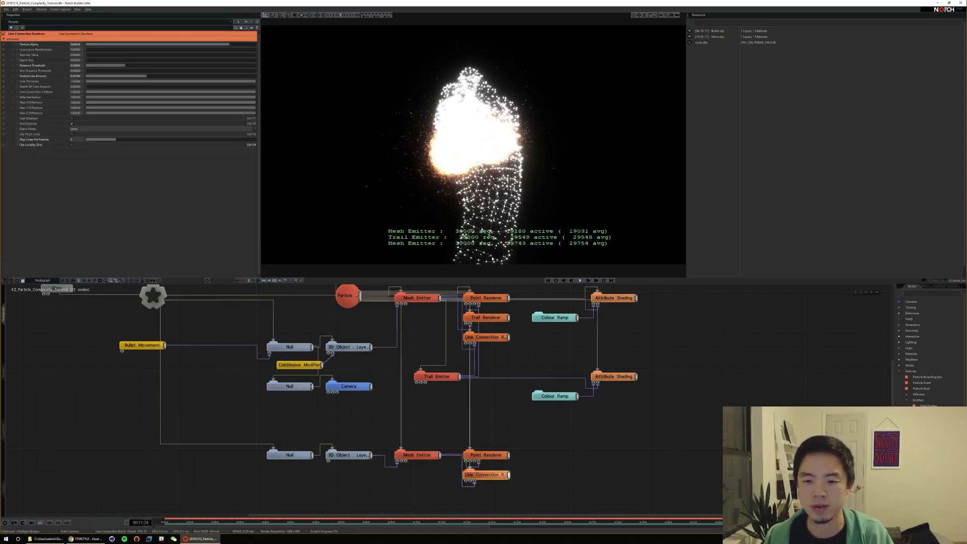
pyautogui.keyDown('alt'); pyautogui.moveTo(576, 164); pyautogui.dragTo(498, 187); pyautogui.keyUp('alt')
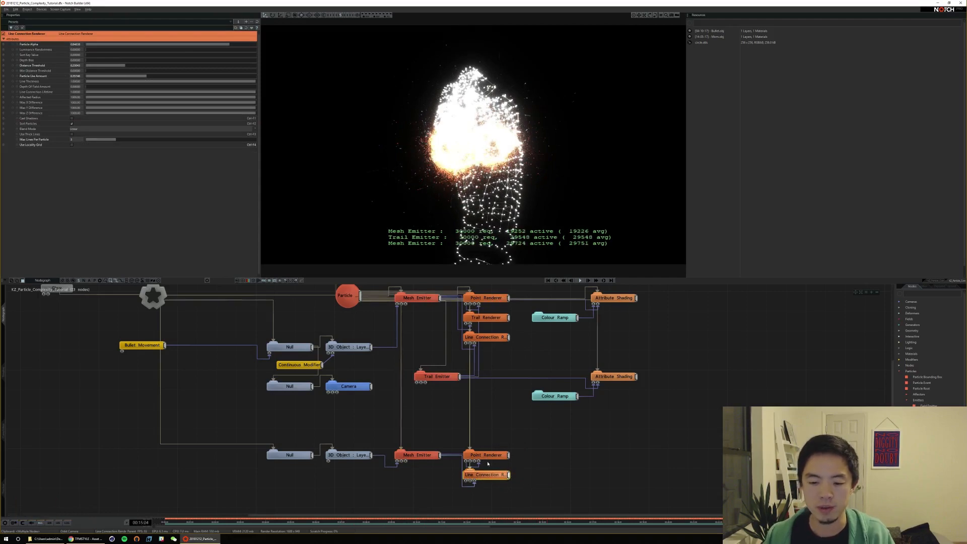
pyautogui.press('space')
# Duplicate the trail's Attribute Shading and Colour Ramp for the arm, and connect the shading to the Particle Root and the arm's Mesh Emitter
pyautogui.moveTo(559, 427); pyautogui.dragTo(620, 375)
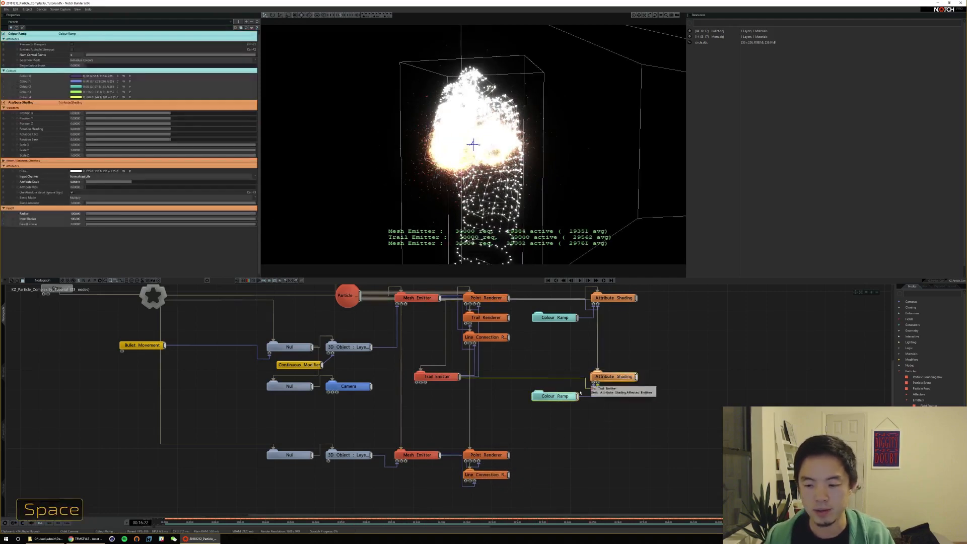
pyautogui.hotkey('ctrl', 'd')
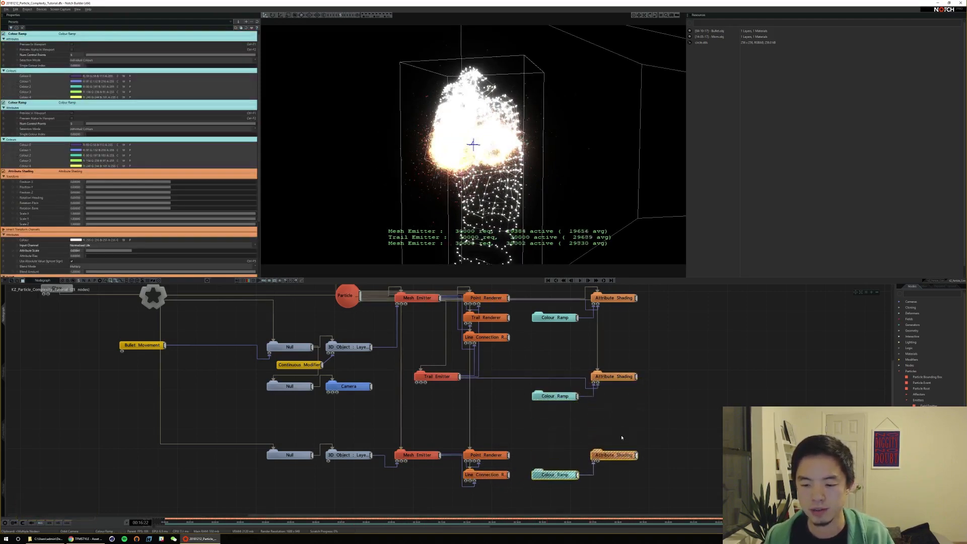
pyautogui.click(621, 437)
pyautogui.moveTo(361, 297)
pyautogui.mouseDown()
pyautogui.moveTo(517, 368)
pyautogui.moveTo(601, 453)
pyautogui.mouseUp()
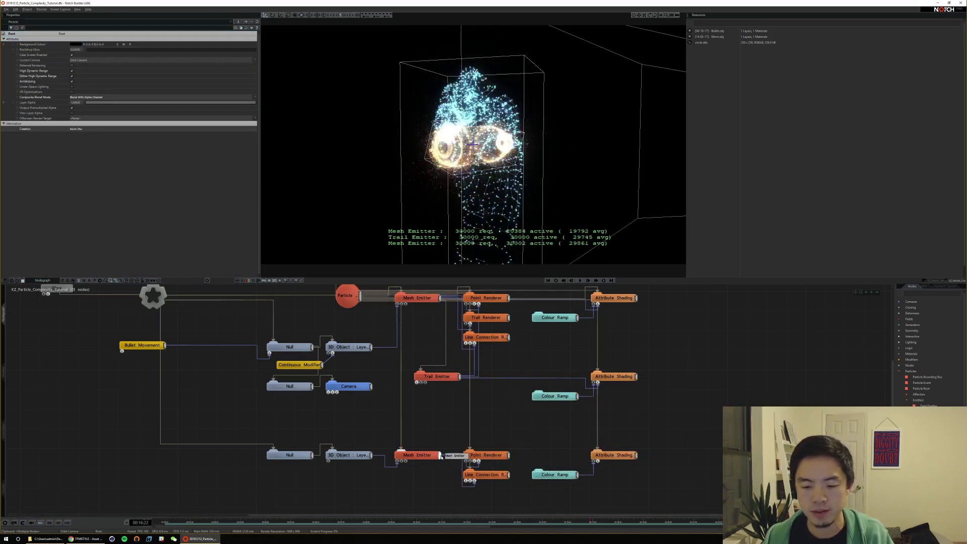
pyautogui.moveTo(441, 456); pyautogui.dragTo(605, 458)
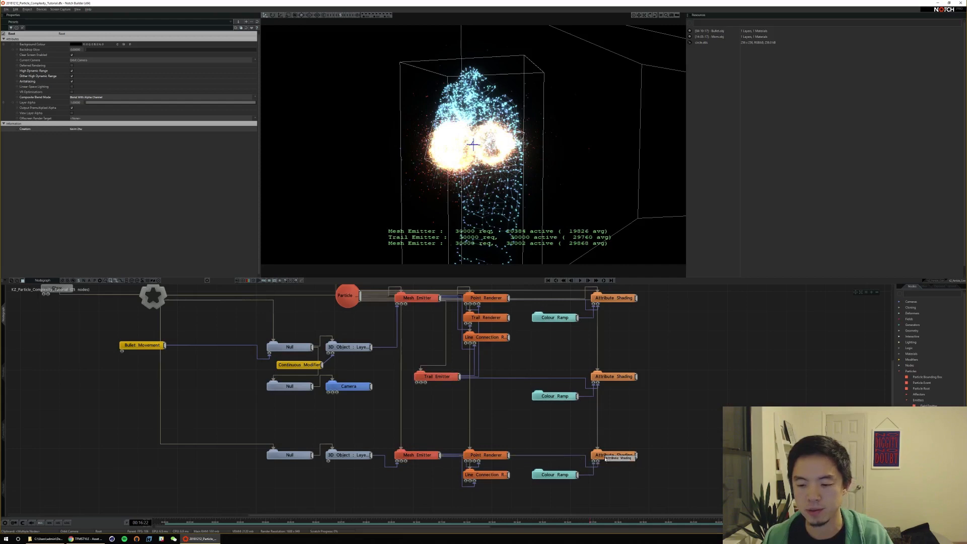
# Apply the Bright 5C Ice preset to the arm's Colour Ramp
pyautogui.click(569, 474)
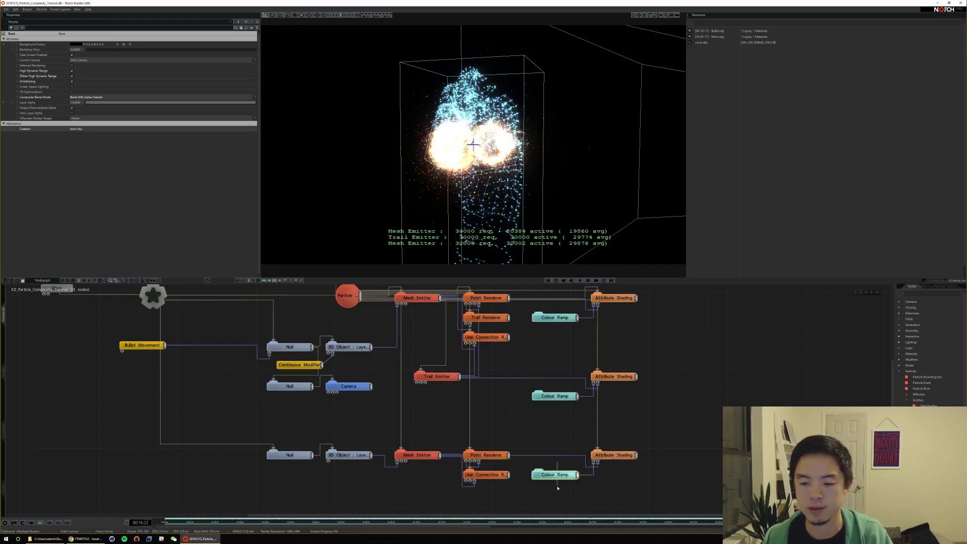
pyautogui.click(131, 22)
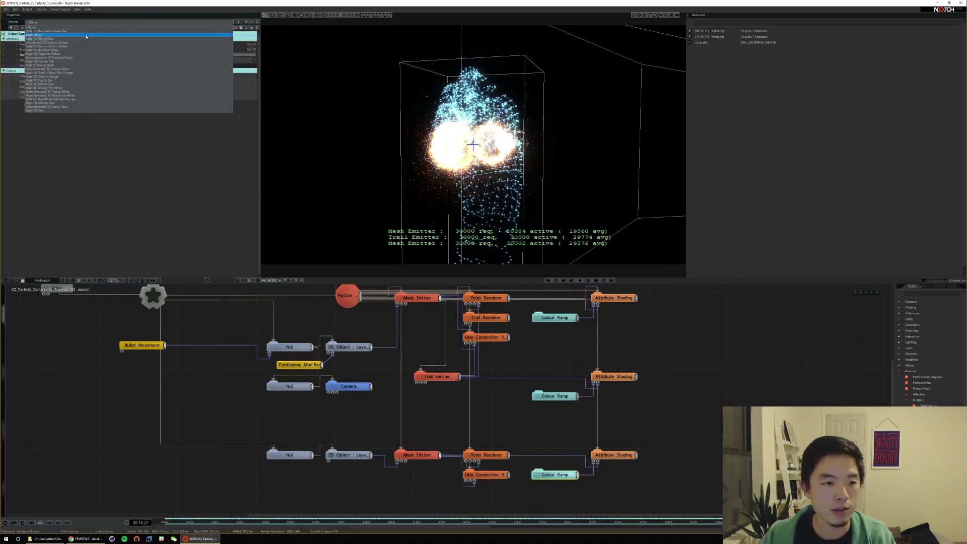
pyautogui.click(87, 35)
pyautogui.click(239, 23)
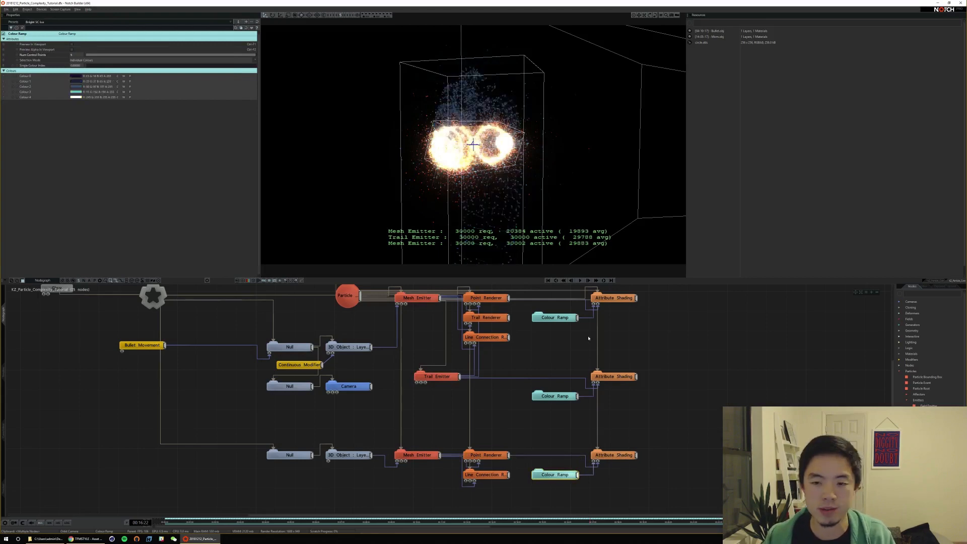
# Brighten Colour 0 and Colour 1 of the arm's Colour Ramp to a vivid blue
pyautogui.click(75, 76)
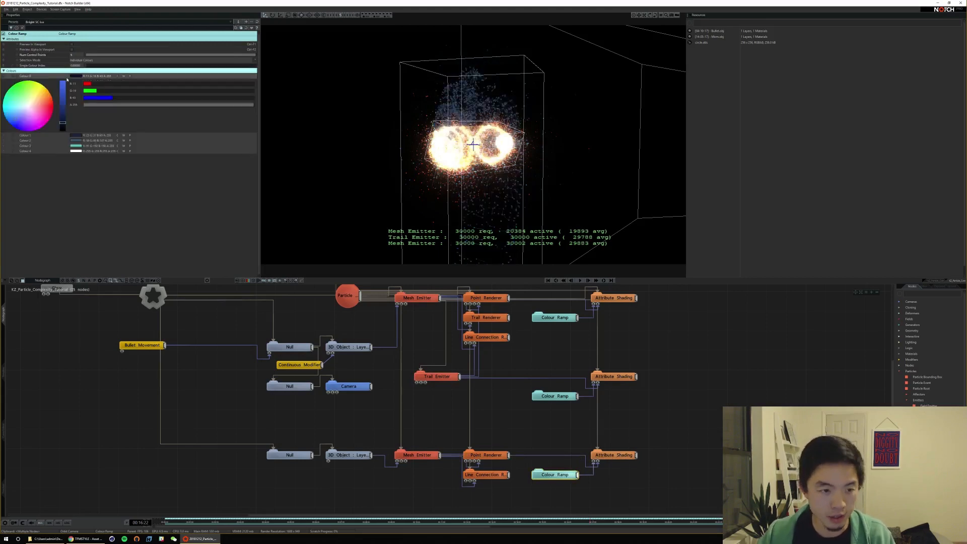
pyautogui.click(75, 80)
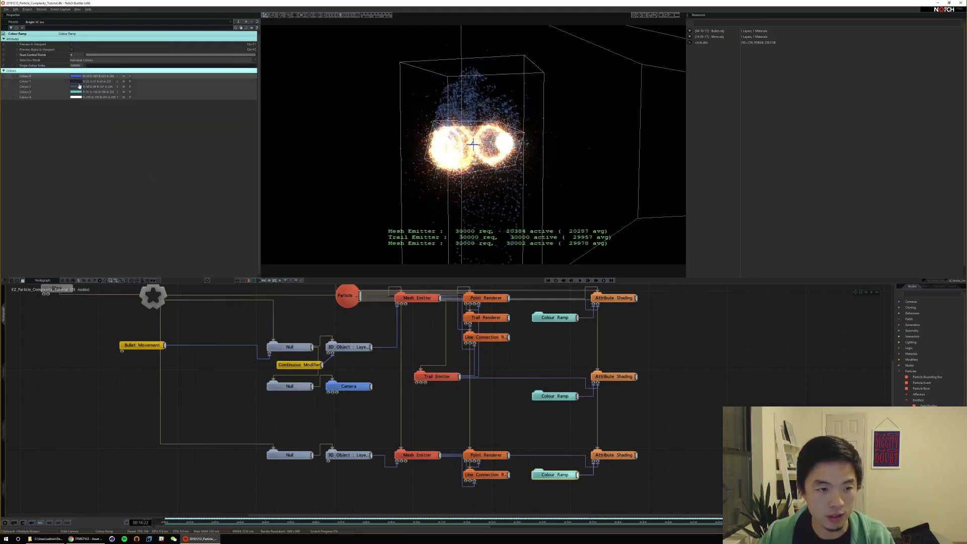
pyautogui.click(75, 81)
pyautogui.moveTo(63, 122); pyautogui.dragTo(64, 92)
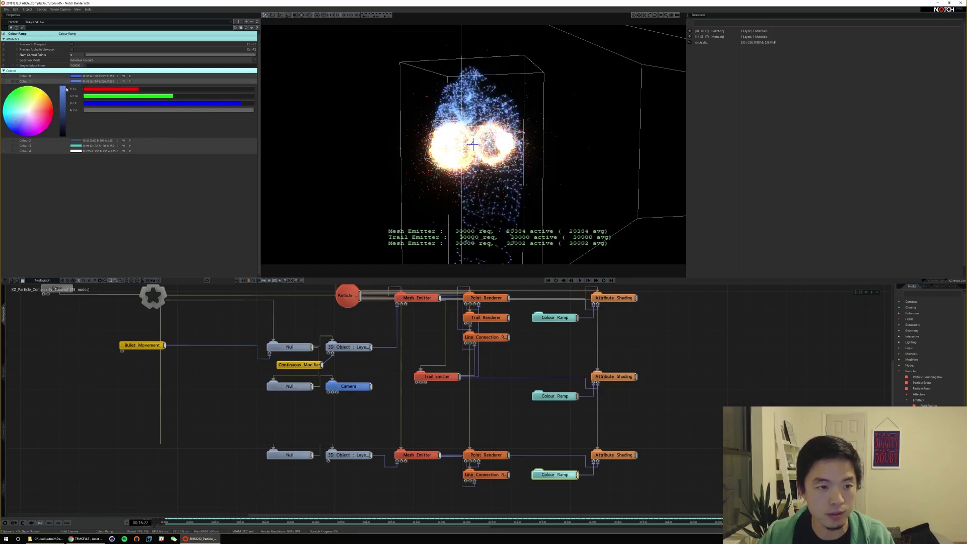
pyautogui.click(76, 82)
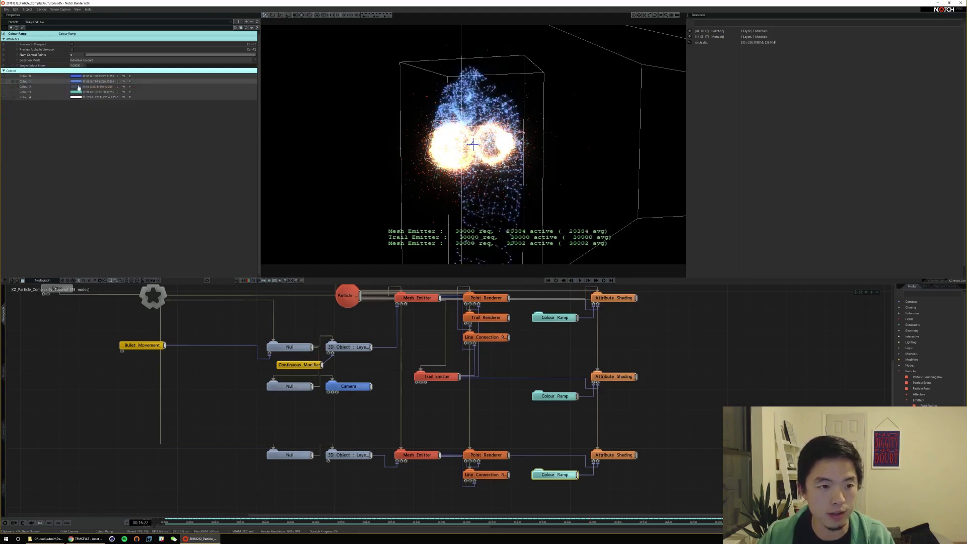
# Brighten Colour 2 of the arm's Colour Ramp and adjust Colour 3 to a softer teal
pyautogui.click(77, 87)
pyautogui.moveTo(64, 113); pyautogui.dragTo(63, 96)
pyautogui.click(76, 87)
pyautogui.click(79, 92)
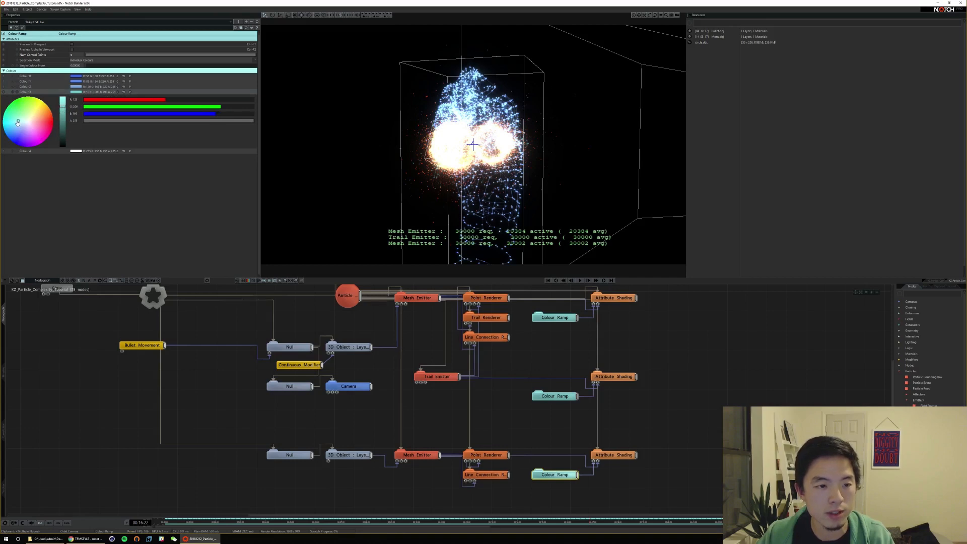
pyautogui.click(76, 92)
# Shift Colour 2 towards a light cyan-blue and play the animation to check the arm's colours from another angle
pyautogui.click(76, 87)
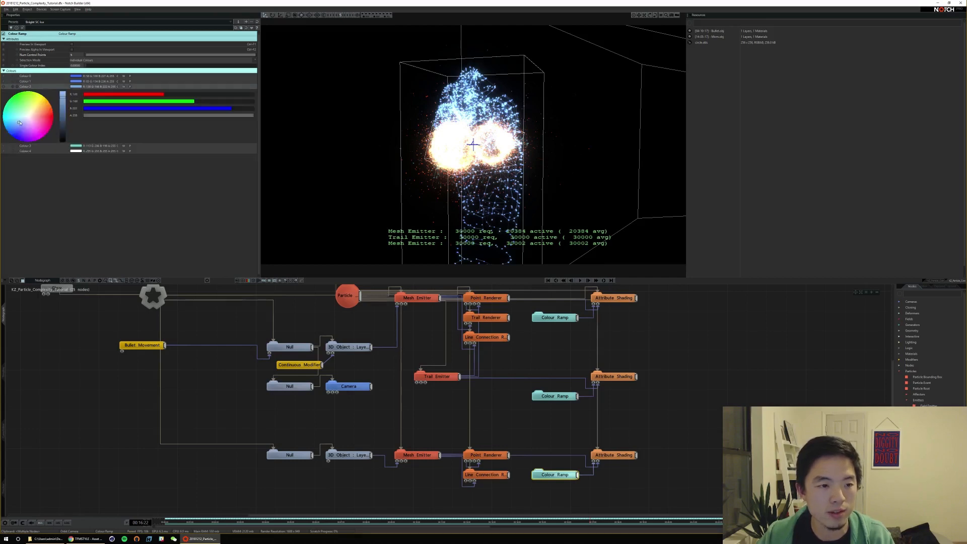
pyautogui.moveTo(20, 123); pyautogui.dragTo(22, 121)
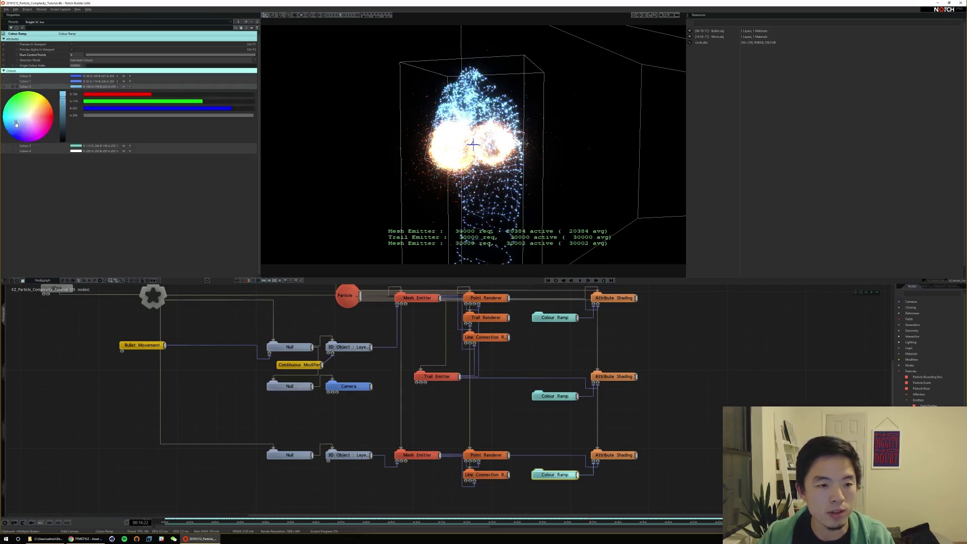
pyautogui.click(76, 87)
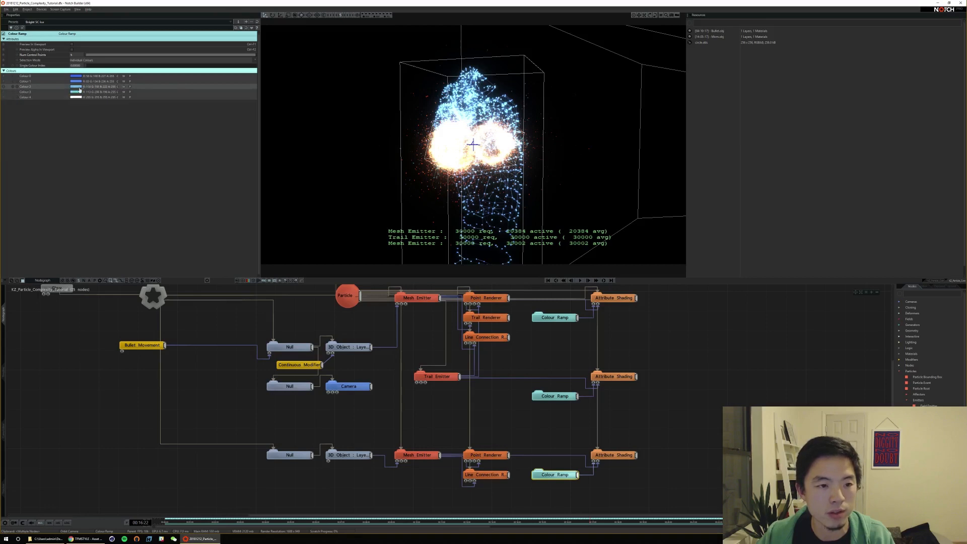
pyautogui.press('space')
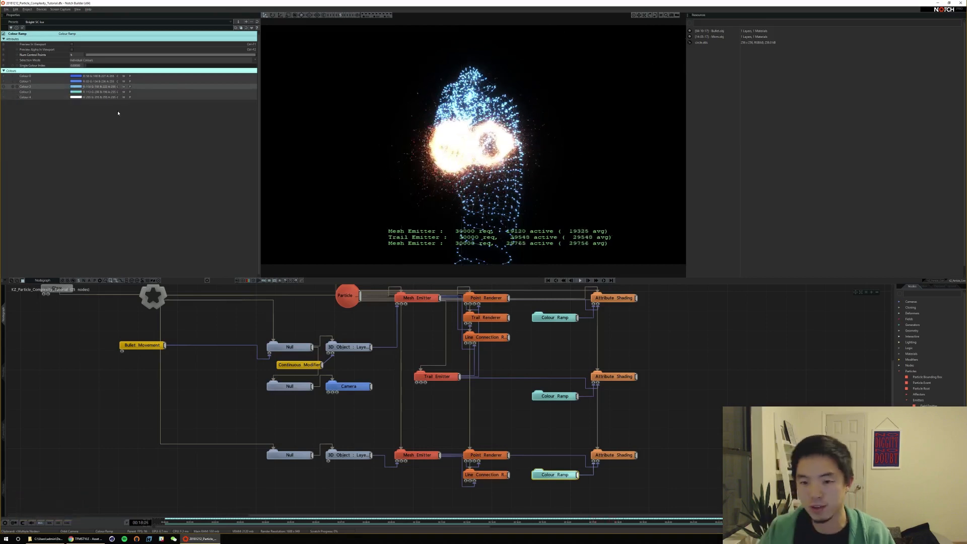
pyautogui.keyDown('alt'); pyautogui.moveTo(496, 151); pyautogui.dragTo(415, 199); pyautogui.keyUp('alt')
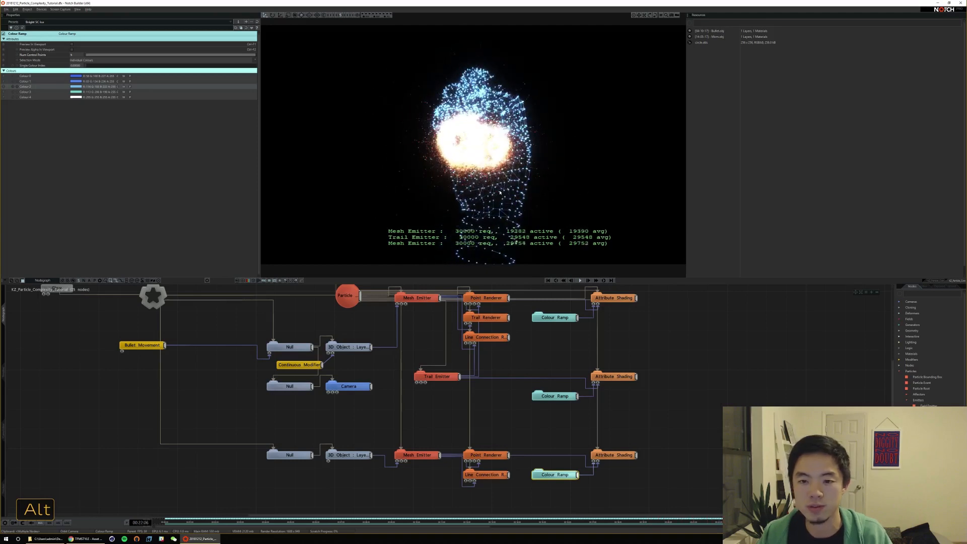
# Set the Attribute Scale of the arm's Attribute Shading to 1 and replay the animation from the start
pyautogui.click(617, 457)
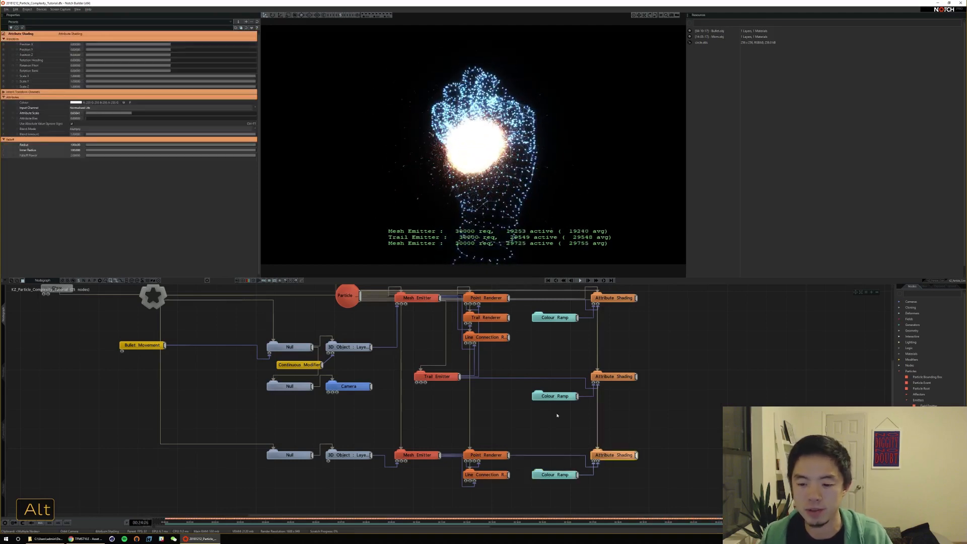
pyautogui.moveTo(132, 115); pyautogui.dragTo(156, 113)
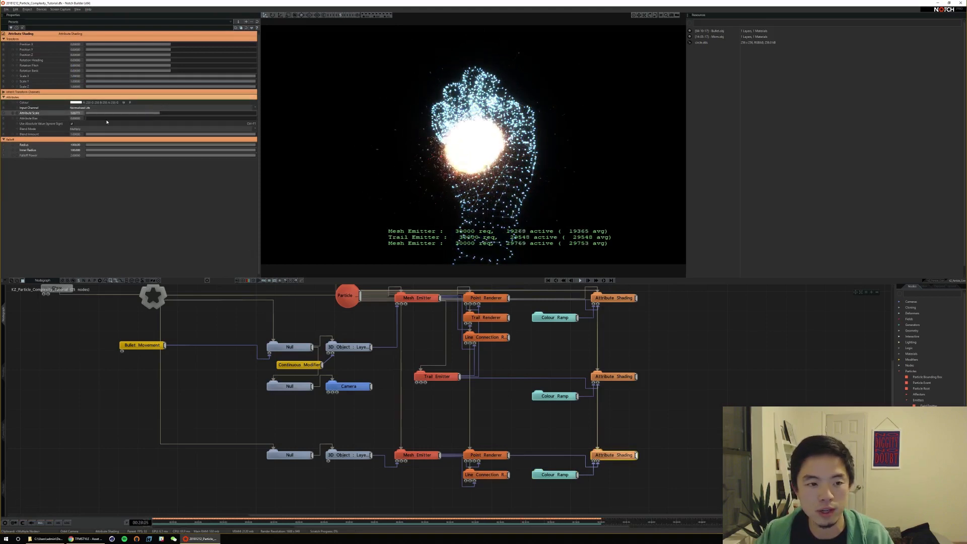
pyautogui.write('1')
pyautogui.press('Return')
pyautogui.press('Home')
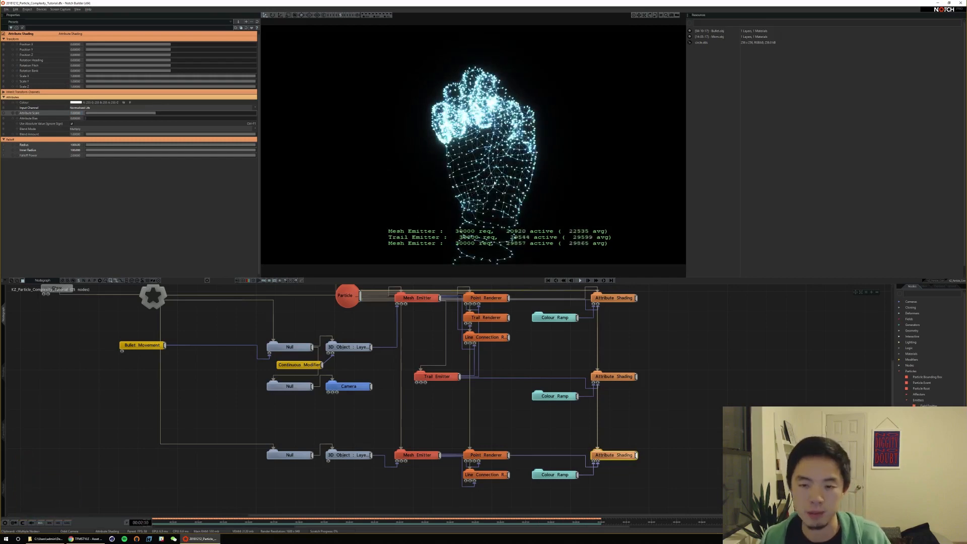
pyautogui.press('space')
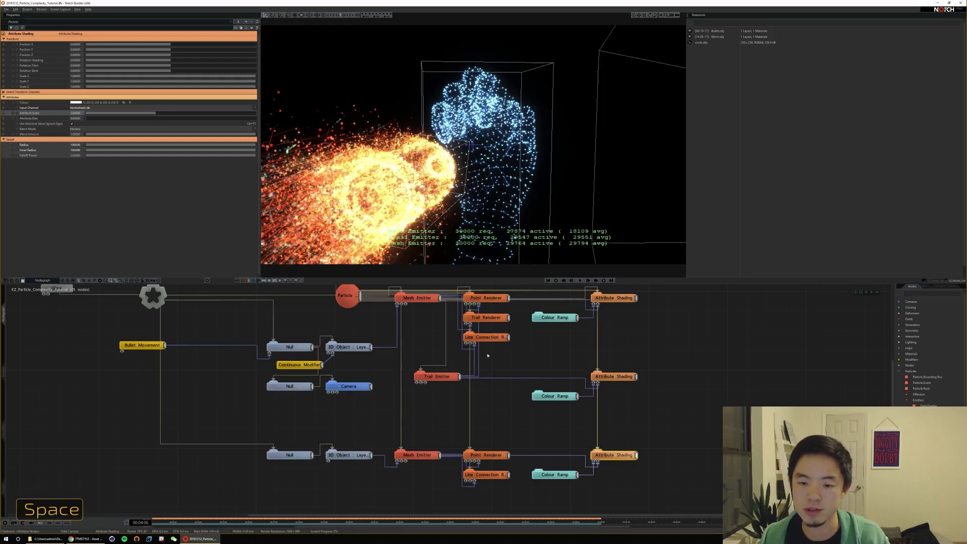
# Try the Polygons spawn mode on the arm's Mesh Emitter and replay the animation
pyautogui.click(417, 455)
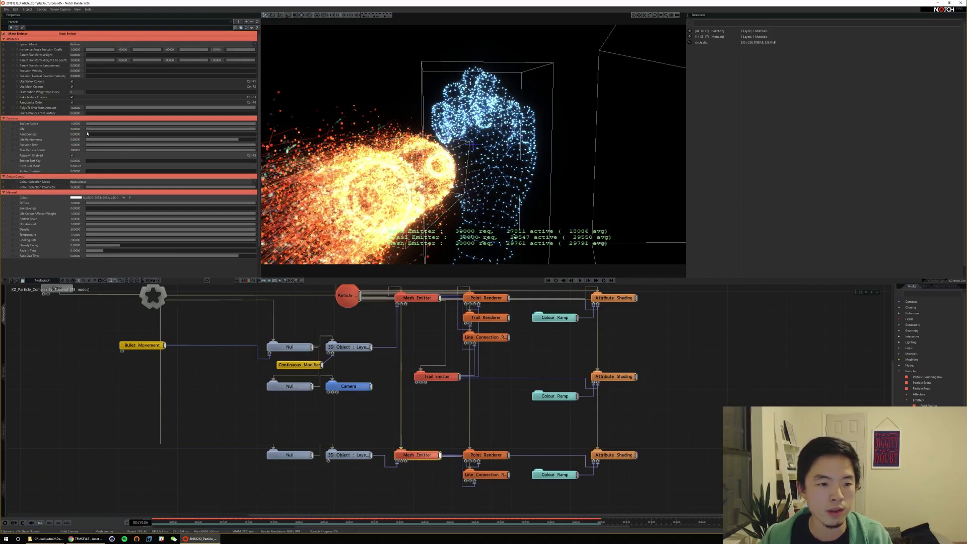
pyautogui.click(76, 44)
pyautogui.click(72, 39)
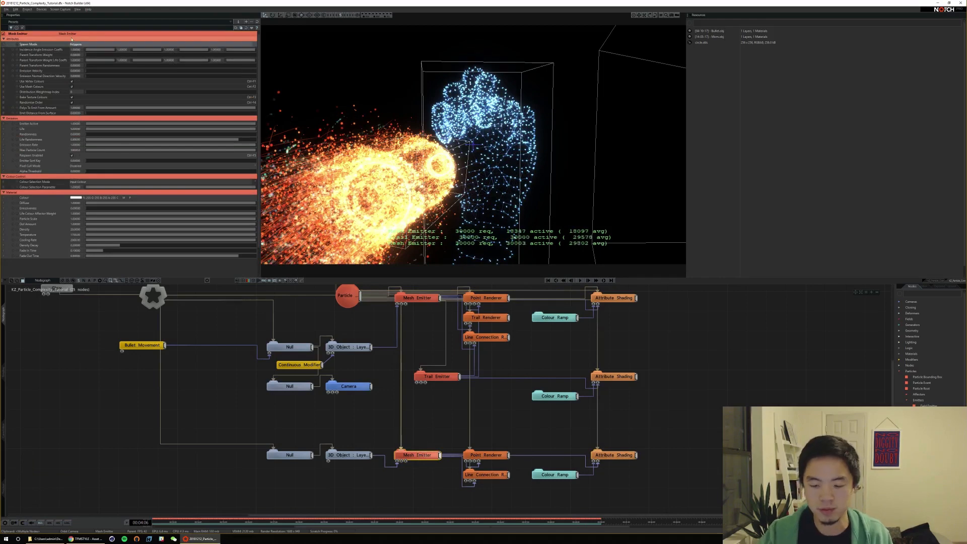
pyautogui.press('Home')
pyautogui.press('space')
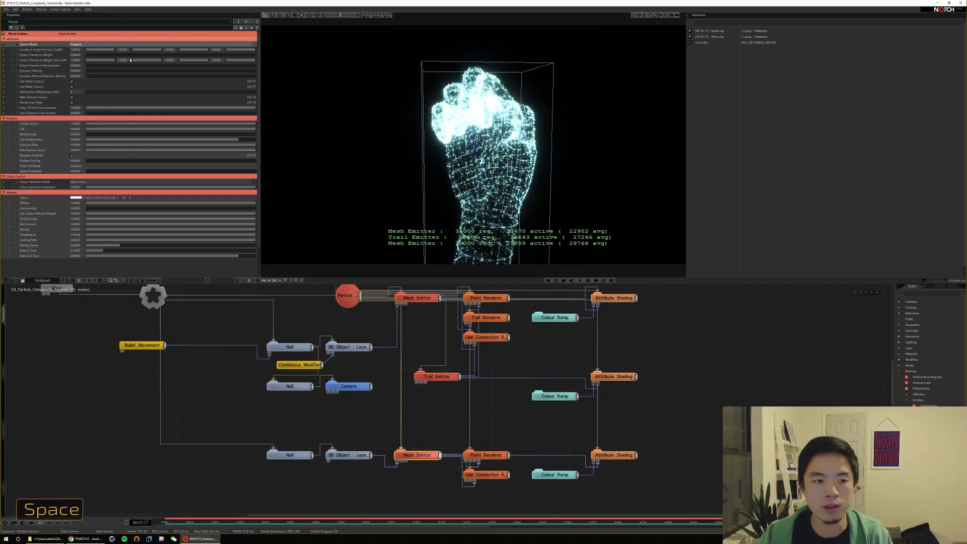
# Try the Edges spawn mode on the arm's Mesh Emitter and replay the animation
pyautogui.click(103, 39)
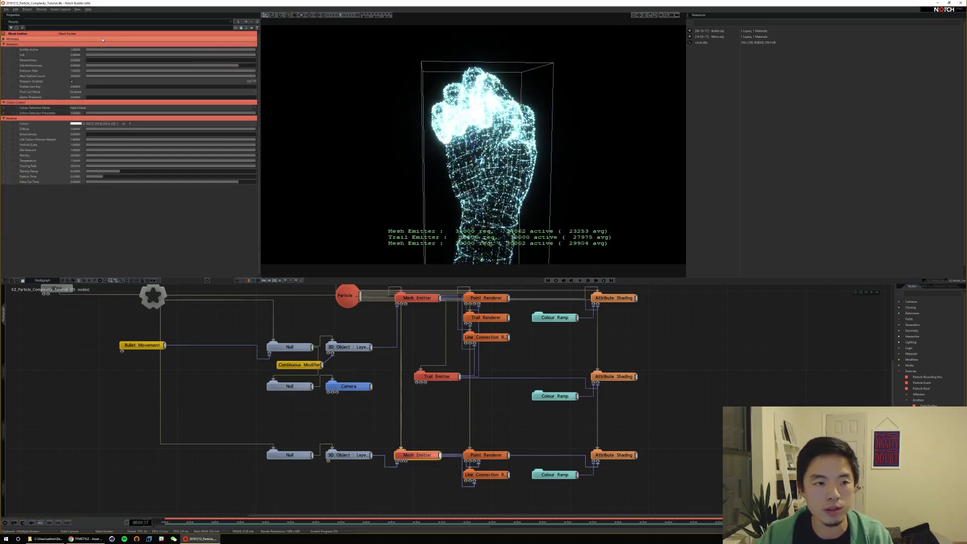
pyautogui.click(102, 39)
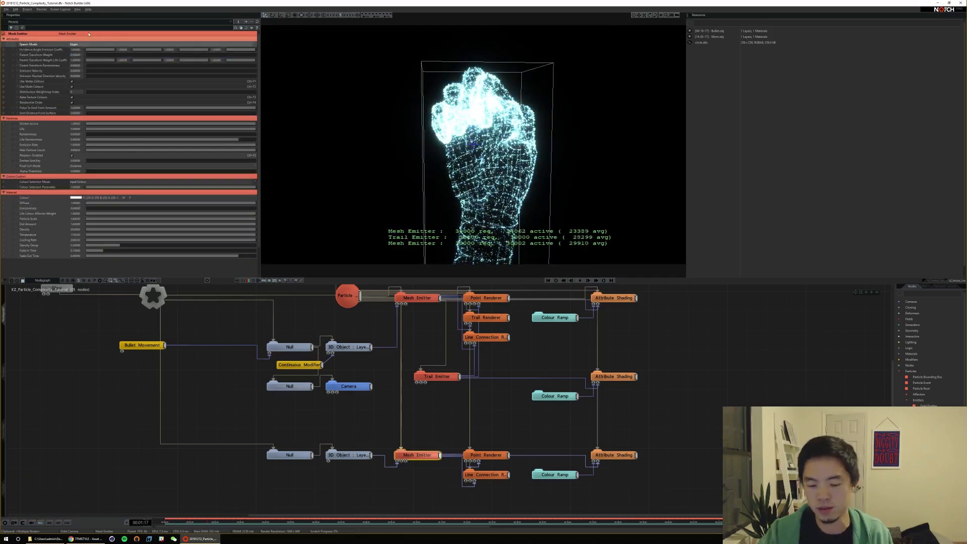
pyautogui.press('Home')
pyautogui.press('space')
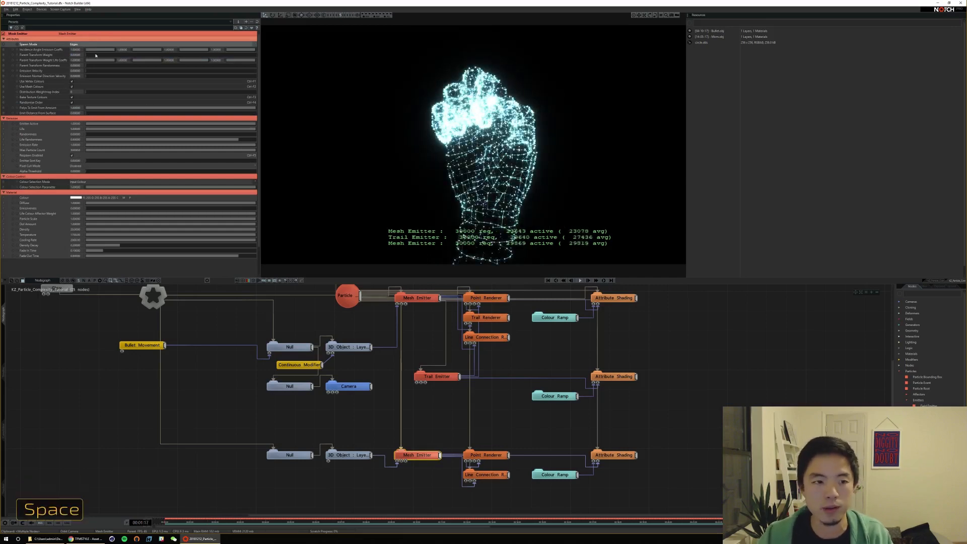
# Set the spawn mode of the arm's Mesh Emitter back to Vertices and replay the animation
pyautogui.click(93, 44)
pyautogui.click(93, 50)
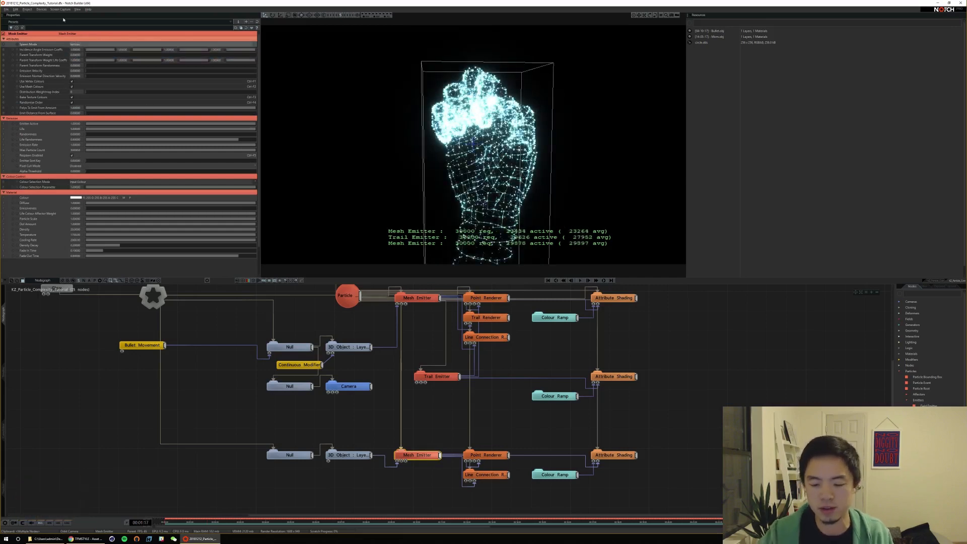
pyautogui.press('Home')
pyautogui.press('space')
# Replay the animation several times from different angles to examine how the bullet passes the particle arm
pyautogui.keyDown('alt'); pyautogui.moveTo(466, 118); pyautogui.dragTo(442, 161); pyautogui.keyUp('alt')
pyautogui.press('space')
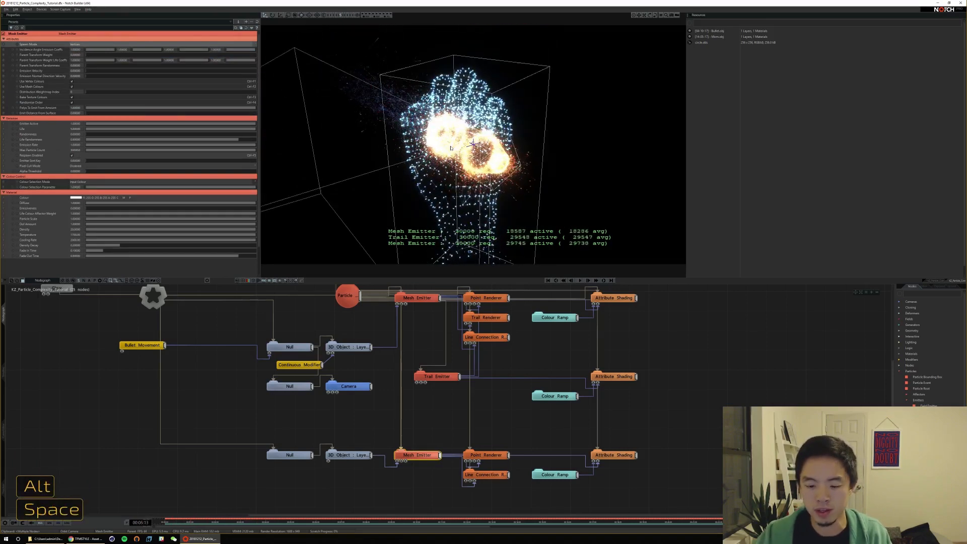
pyautogui.press('Home')
pyautogui.press('space')
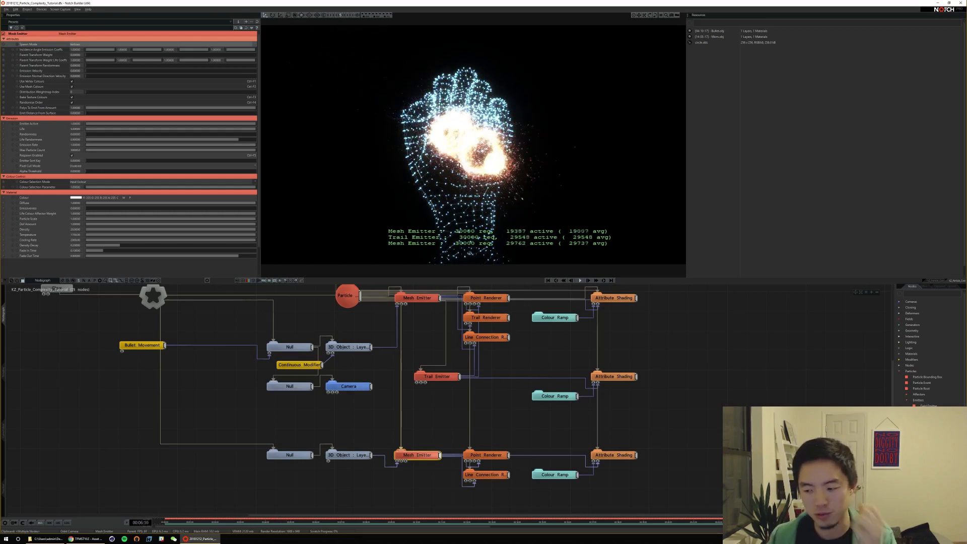
pyautogui.press('alt')
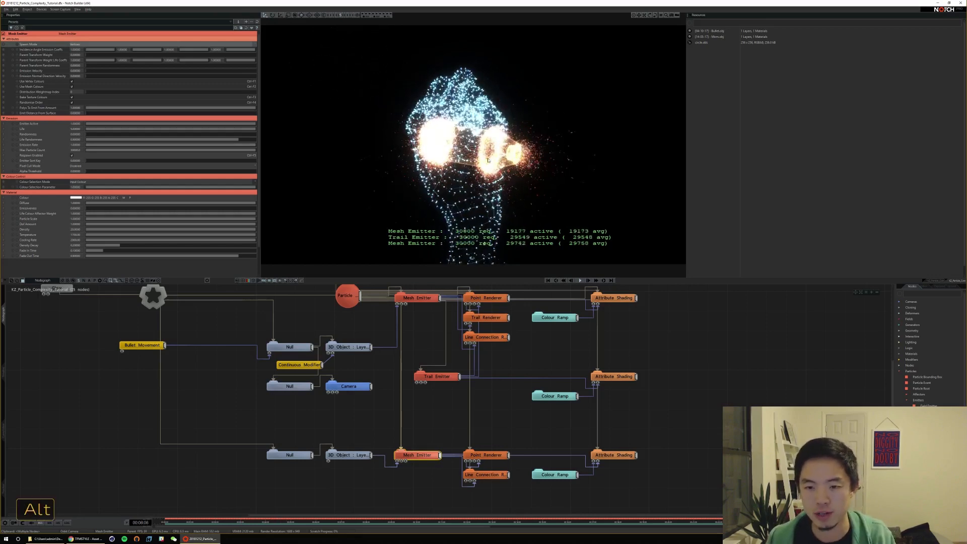
pyautogui.press('space')
pyautogui.press('Home')
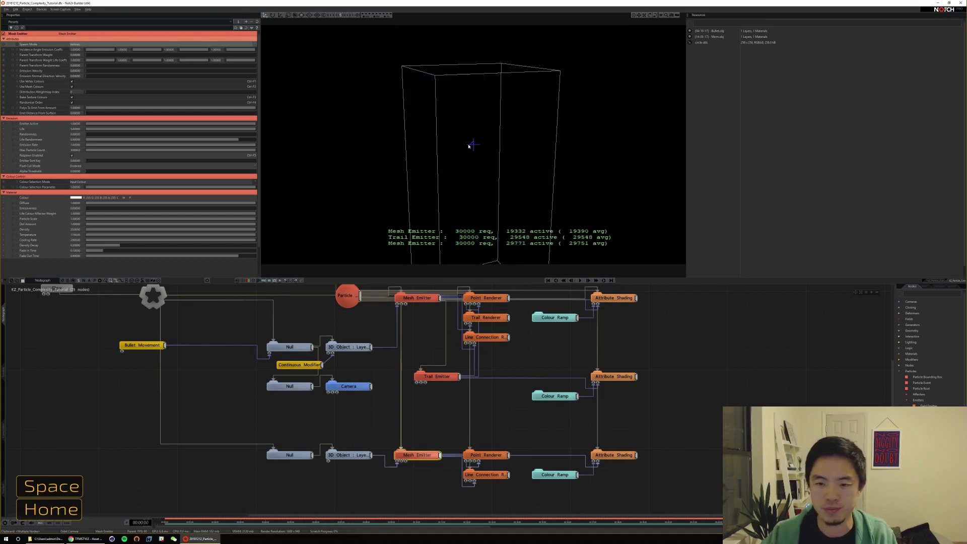
pyautogui.press('alt')
pyautogui.press('space')
pyautogui.press('alt')
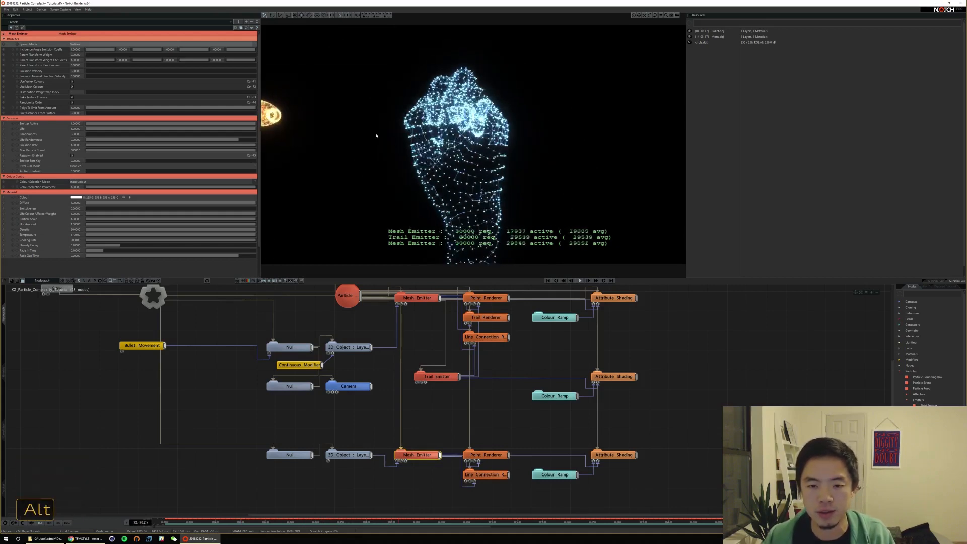
pyautogui.press('space')
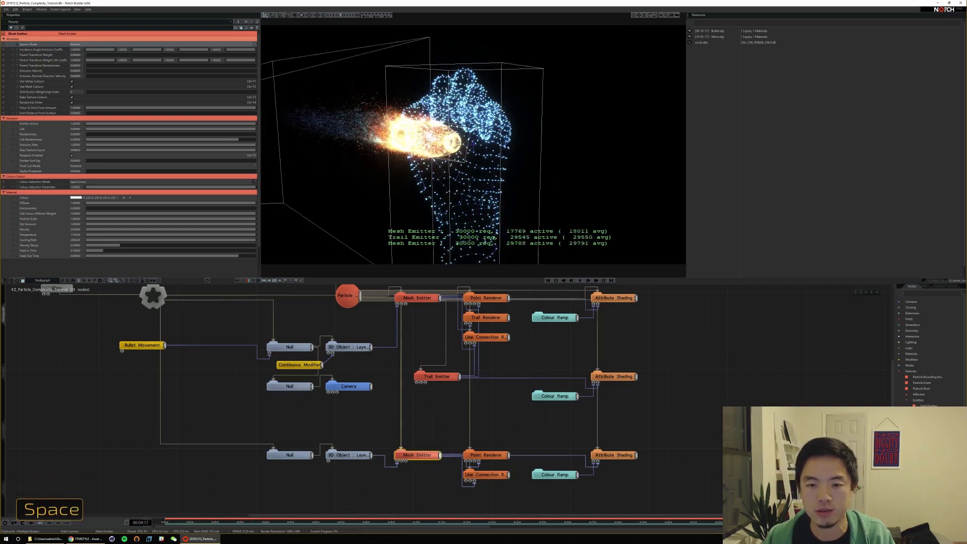
pyautogui.keyDown('alt'); pyautogui.moveTo(462, 137); pyautogui.dragTo(519, 163); pyautogui.keyUp('alt')
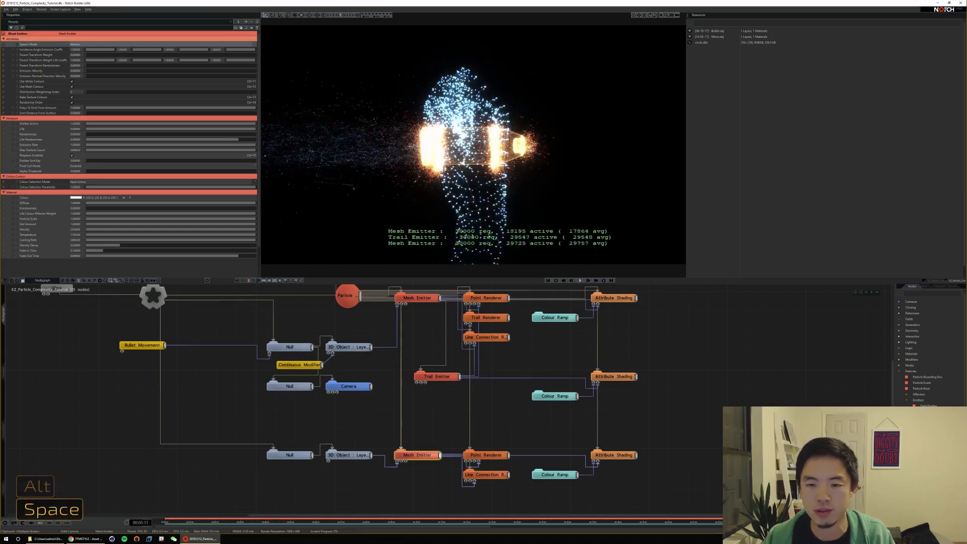
pyautogui.keyDown('alt'); pyautogui.moveTo(480, 150); pyautogui.dragTo(509, 151); pyautogui.keyUp('alt')
pyautogui.press('space')
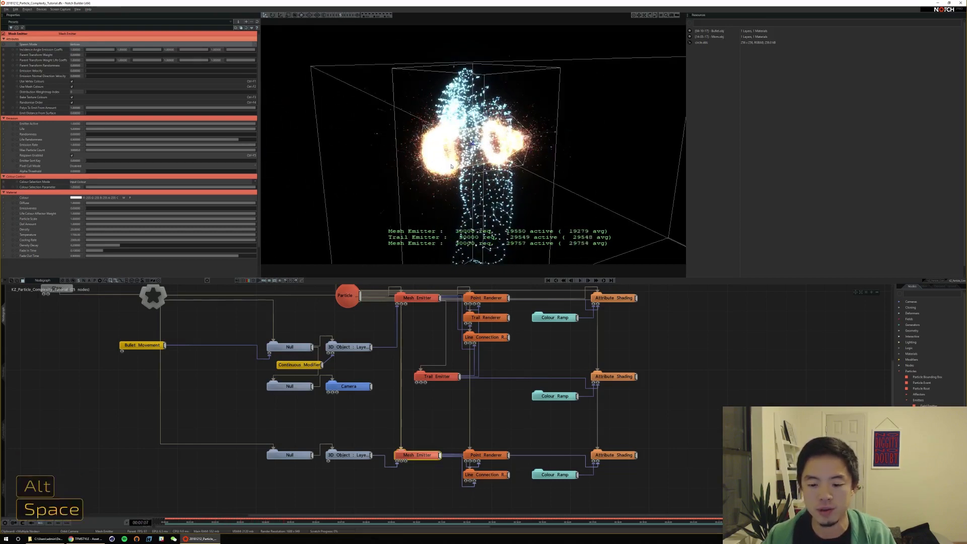
pyautogui.press('Home')
pyautogui.press('space')
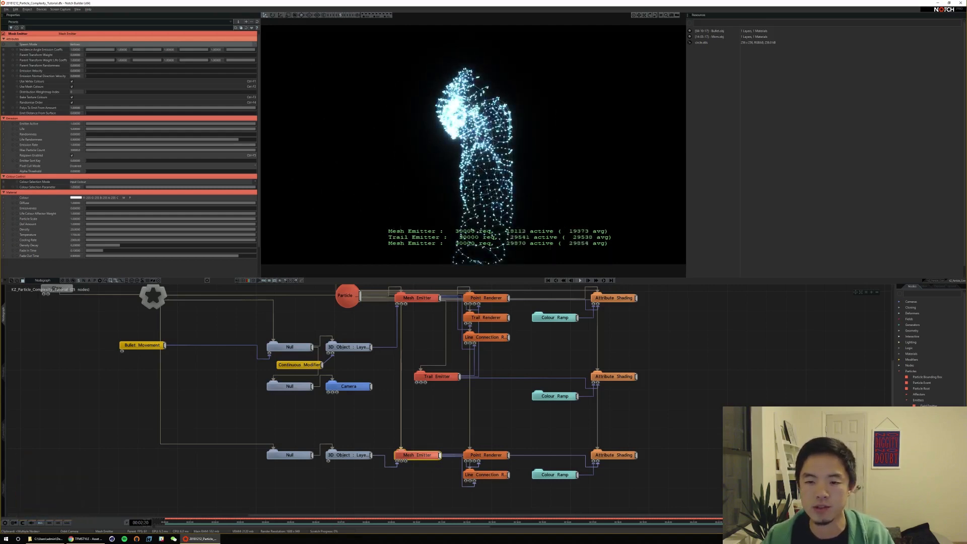
pyautogui.press('alt')
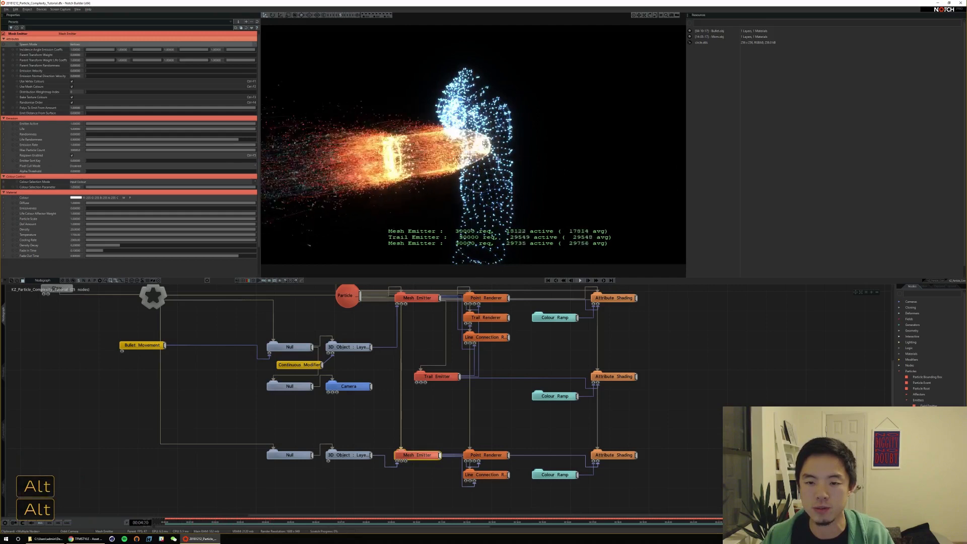
pyautogui.press('space')
pyautogui.keyDown('alt'); pyautogui.moveTo(471, 135); pyautogui.dragTo(478, 146); pyautogui.keyUp('alt')
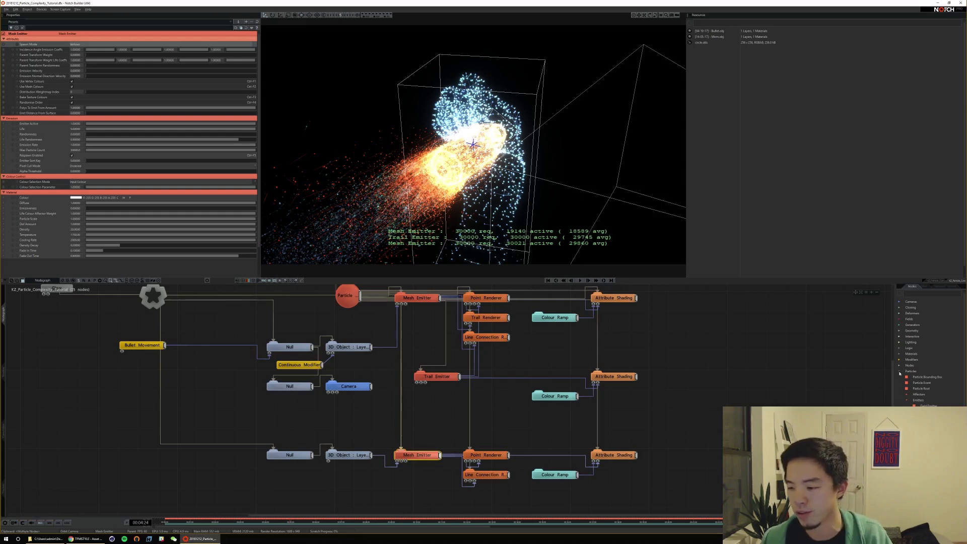
# Add a Force Affector node to the arm's node row, between its Point Renderer and Attribute Shading
pyautogui.click(907, 397)
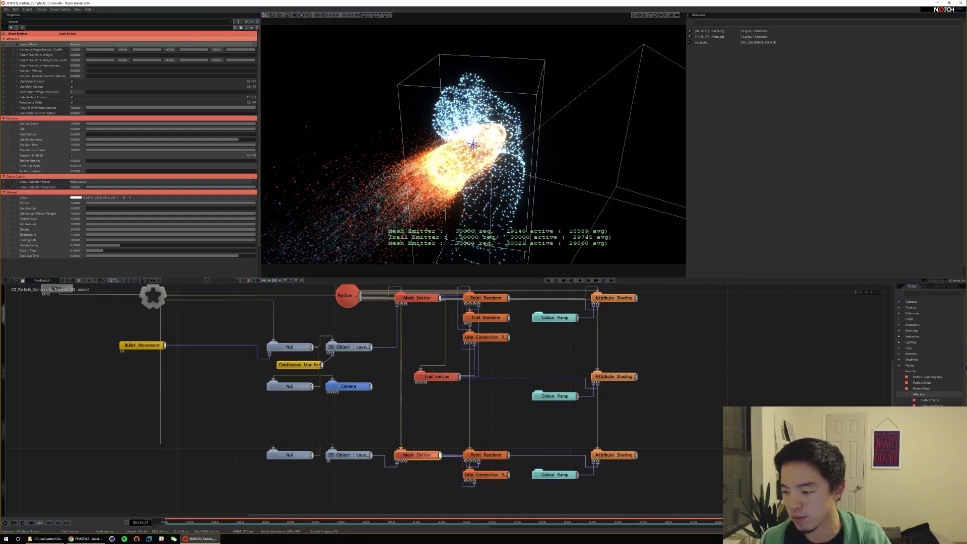
pyautogui.scroll(-2, 925, 373)
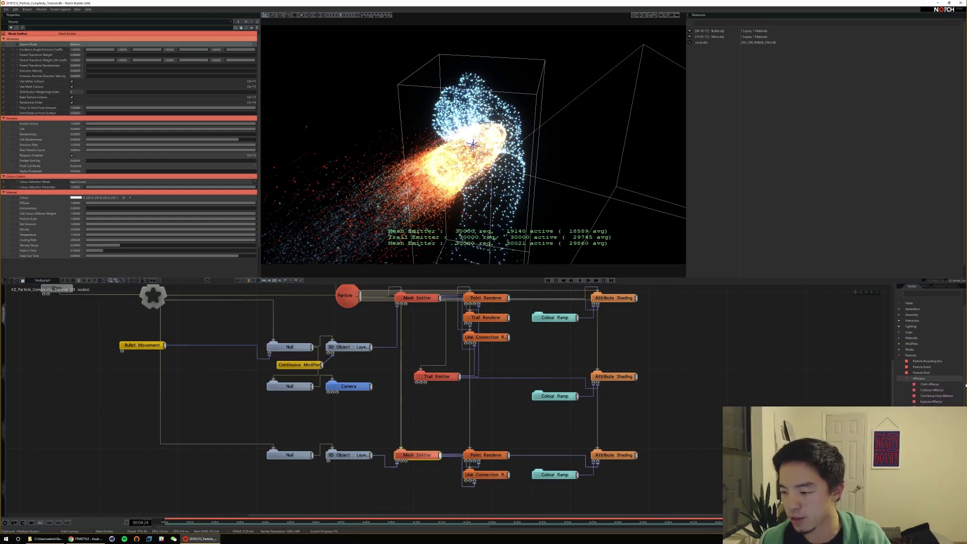
pyautogui.scroll(-2, 924, 373)
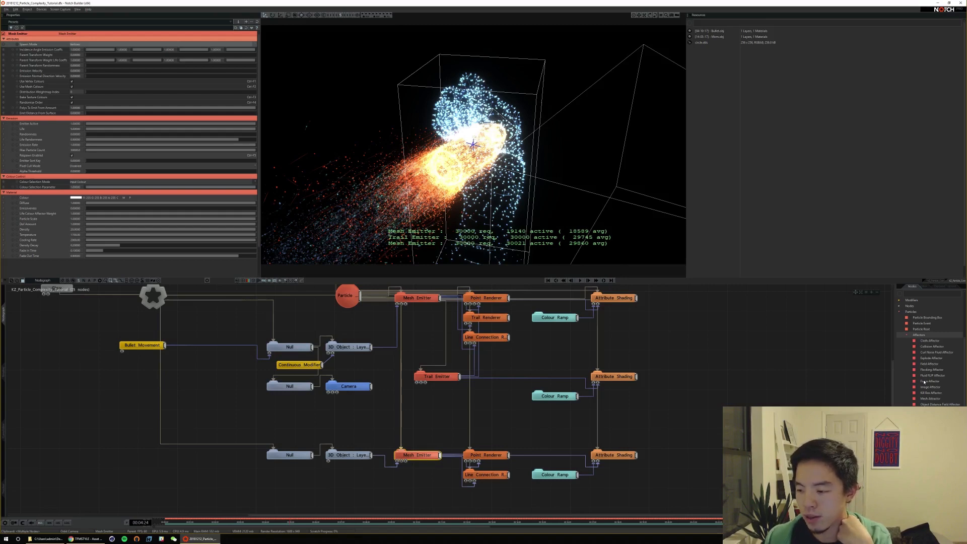
pyautogui.moveTo(924, 381); pyautogui.dragTo(912, 383)
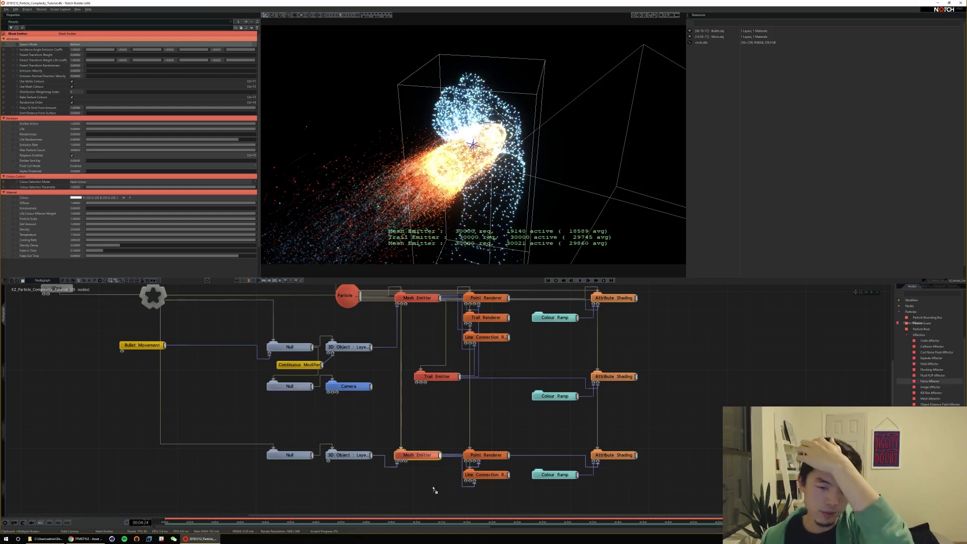
pyautogui.moveTo(434, 490); pyautogui.dragTo(584, 459)
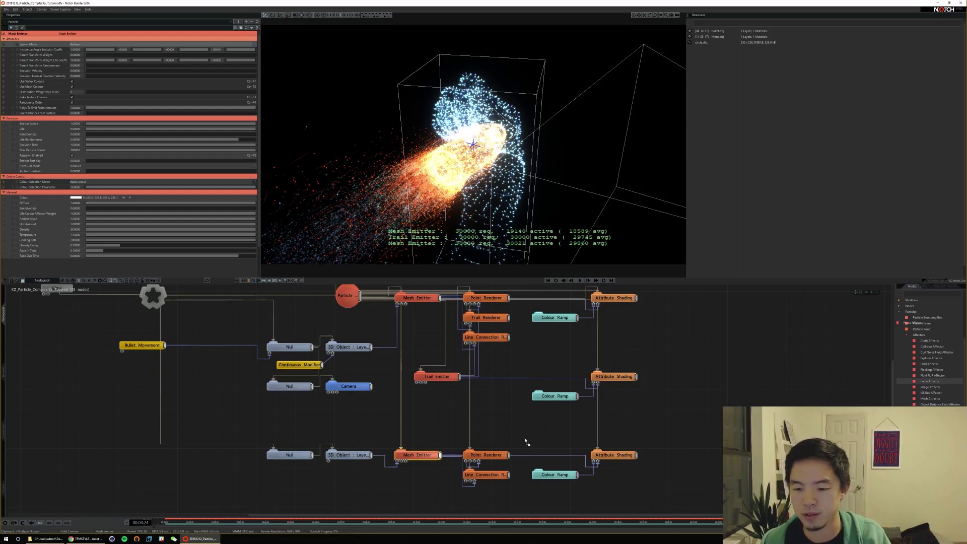
pyautogui.moveTo(526, 441)
pyautogui.mouseDown()
pyautogui.moveTo(567, 440)
pyautogui.moveTo(587, 456)
pyautogui.moveTo(543, 414)
pyautogui.moveTo(519, 352)
pyautogui.moveTo(486, 352)
pyautogui.moveTo(571, 363)
pyautogui.mouseUp()
pyautogui.moveTo(502, 428); pyautogui.dragTo(532, 385)
# Connect the Force Affector to the Particle Root and the arm's Mesh Emitter, and play the animation to check its effect
pyautogui.keyDown('alt'); pyautogui.moveTo(499, 320); pyautogui.dragTo(477, 387); pyautogui.keyUp('alt')
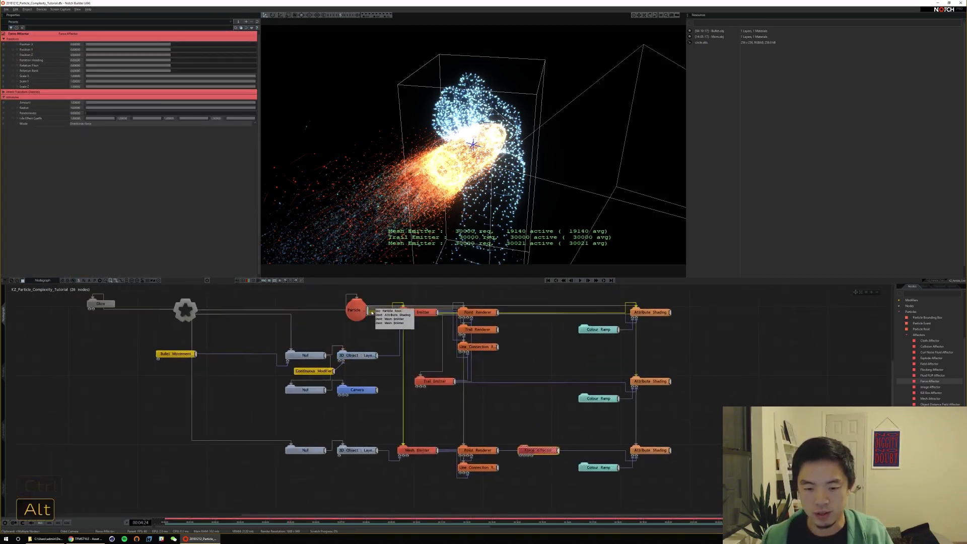
pyautogui.moveTo(372, 313); pyautogui.dragTo(529, 448)
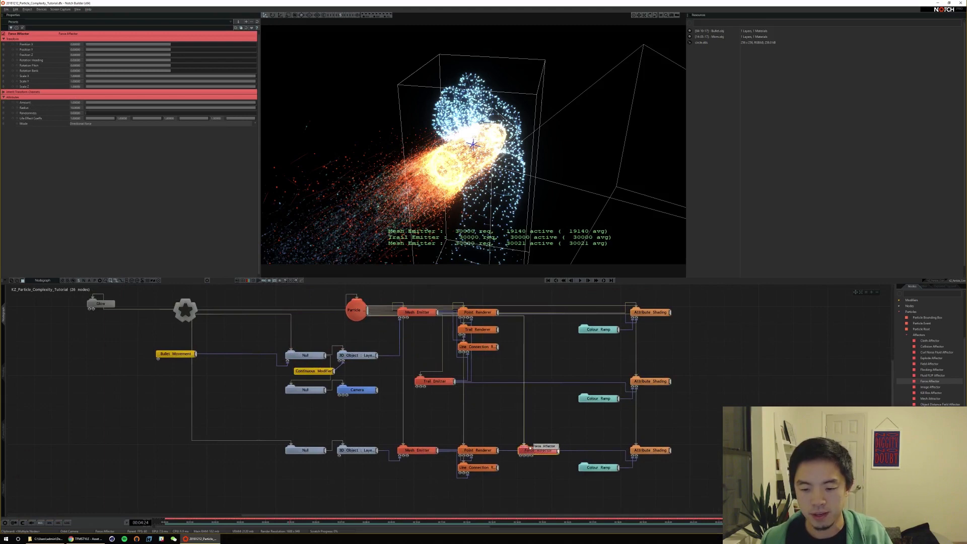
pyautogui.moveTo(437, 451); pyautogui.dragTo(525, 448)
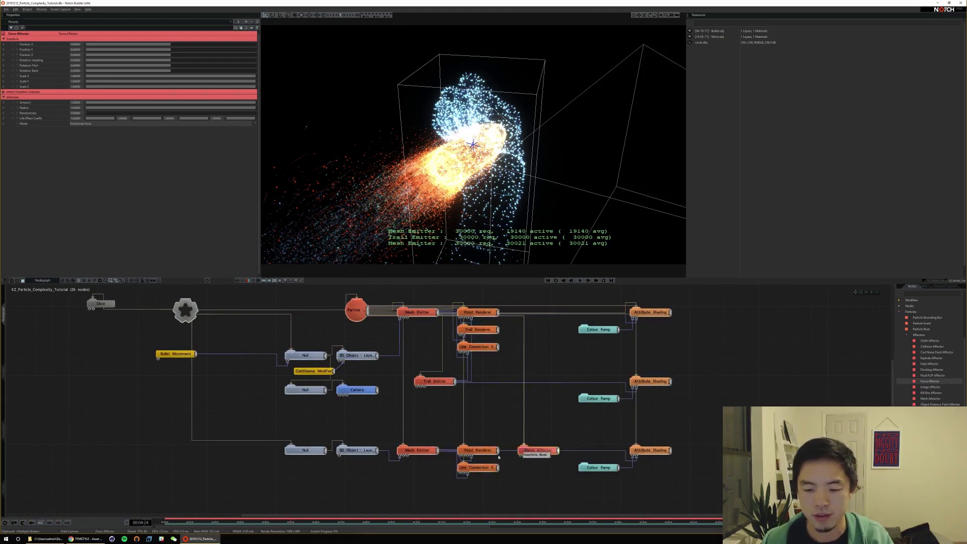
pyautogui.moveTo(437, 450); pyautogui.dragTo(526, 457)
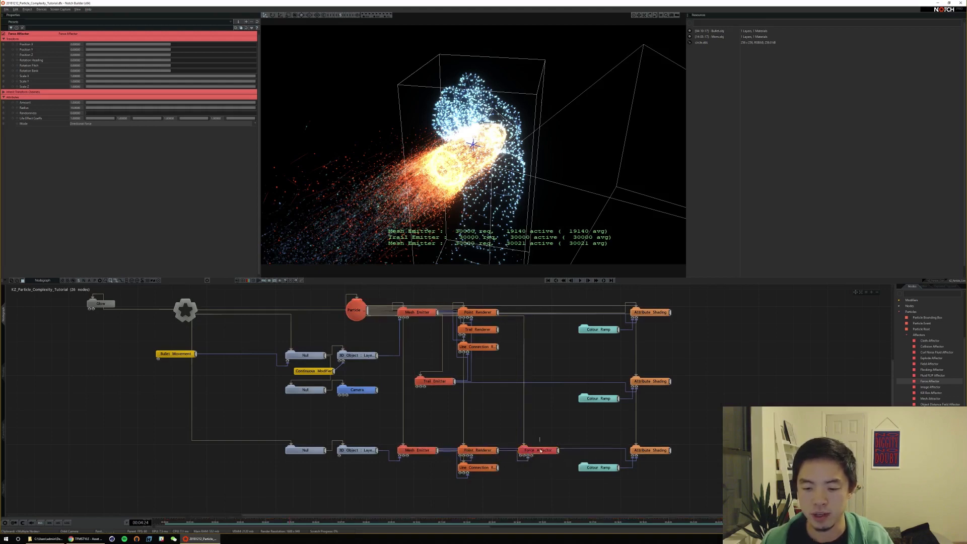
pyautogui.press('space')
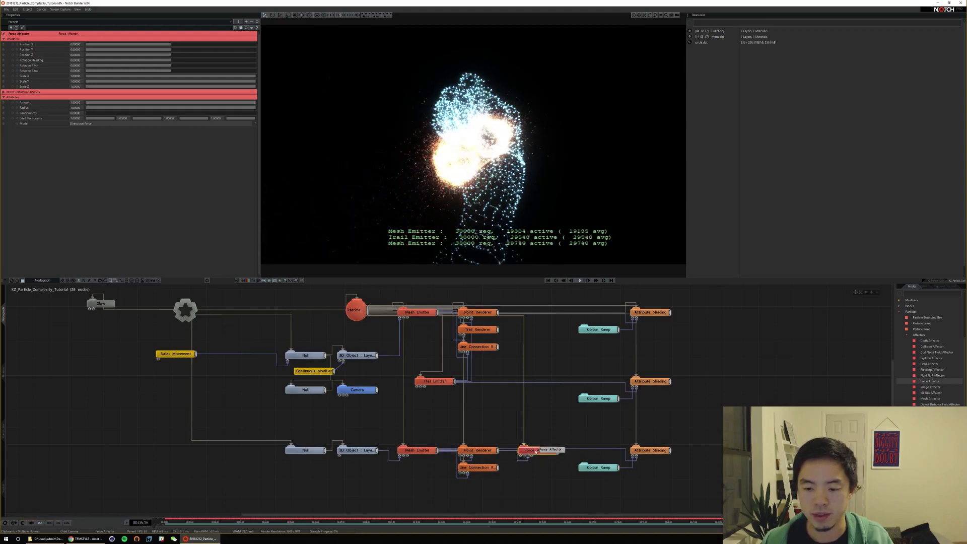
pyautogui.keyDown('alt'); pyautogui.moveTo(557, 166); pyautogui.dragTo(481, 166); pyautogui.keyUp('alt')
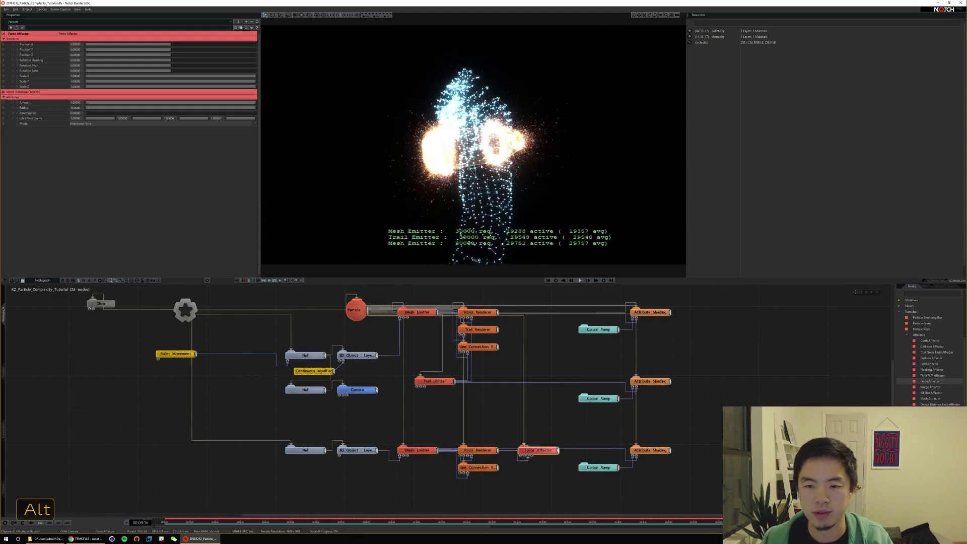
pyautogui.press('space')
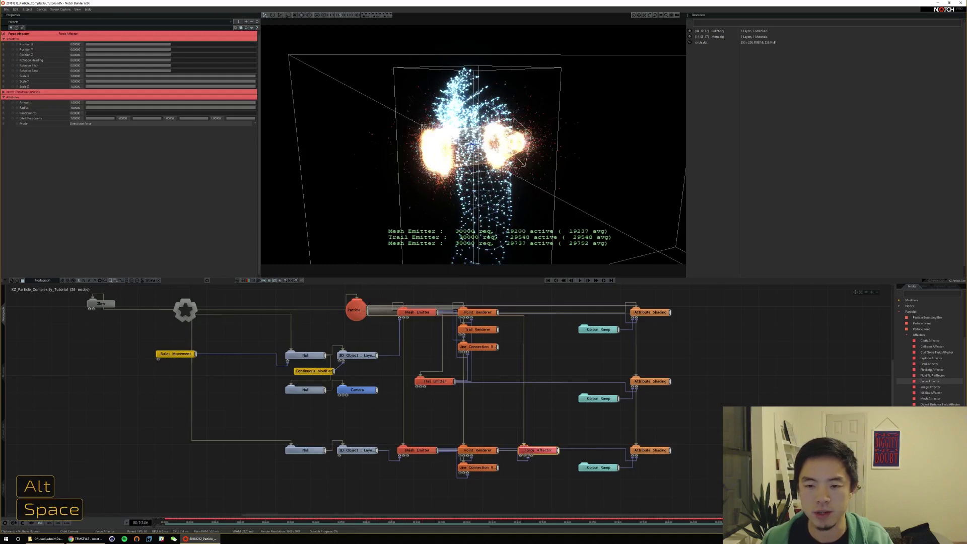
# Compare where the Force Affector, the arm's 3D Object and its Null sit in the scene
pyautogui.keyDown('ctrl'); pyautogui.moveTo(557, 184); pyautogui.dragTo(418, 176); pyautogui.keyUp('ctrl')
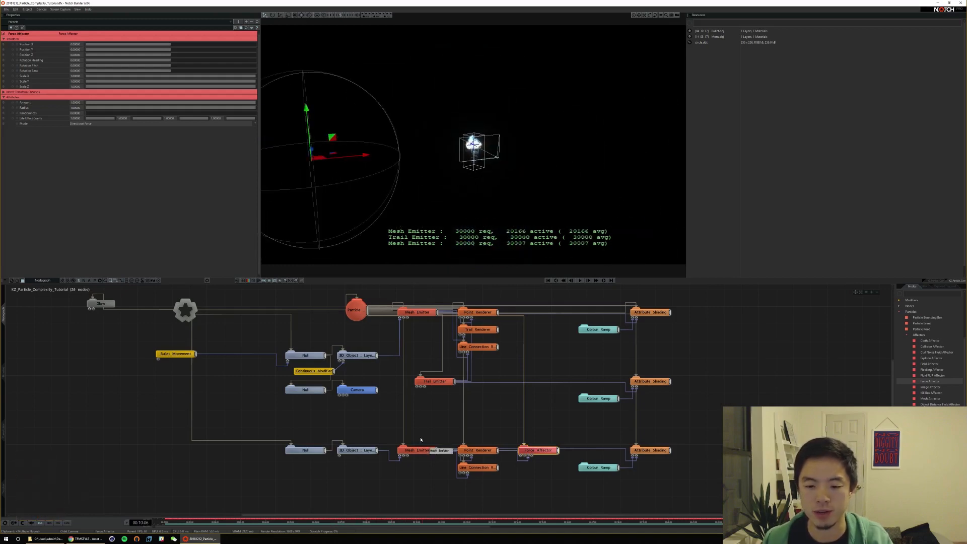
pyautogui.click(361, 453)
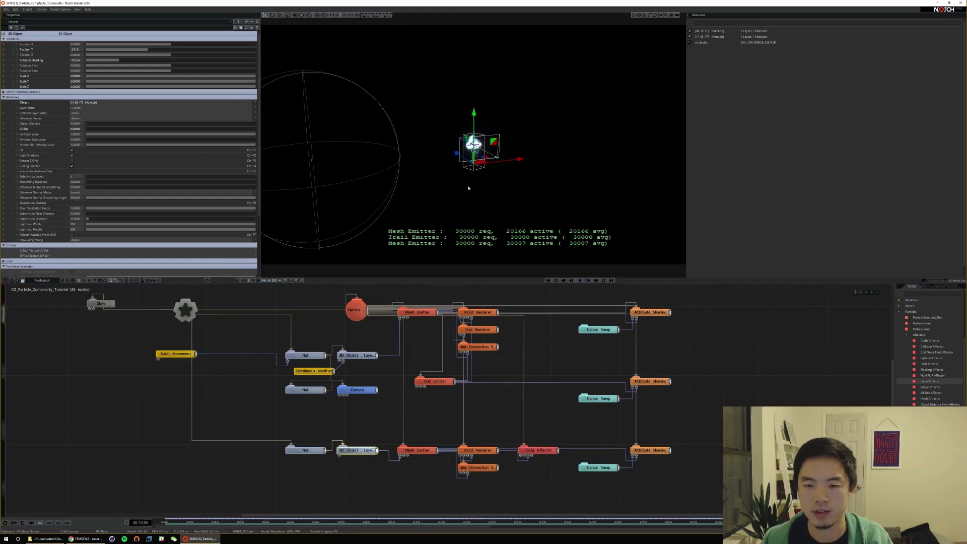
pyautogui.keyDown('ctrl'); pyautogui.moveTo(468, 187); pyautogui.dragTo(583, 162); pyautogui.keyUp('ctrl')
pyautogui.keyDown('ctrl'); pyautogui.moveTo(493, 162); pyautogui.dragTo(560, 180); pyautogui.keyUp('ctrl')
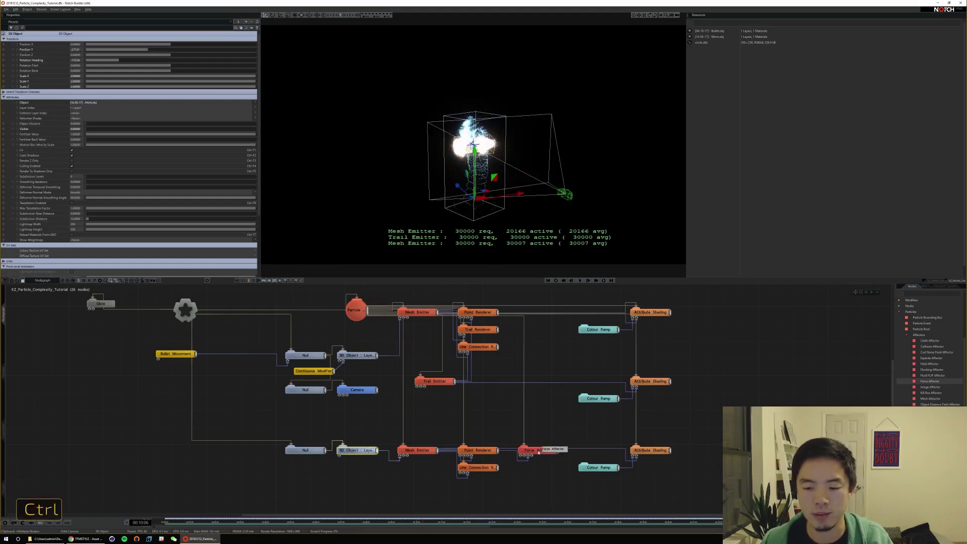
pyautogui.click(538, 451)
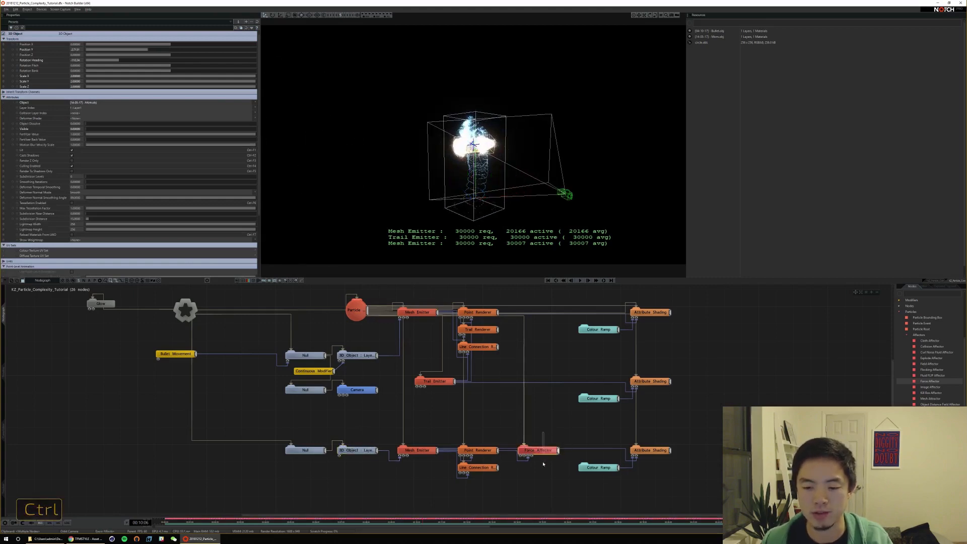
pyautogui.click(304, 450)
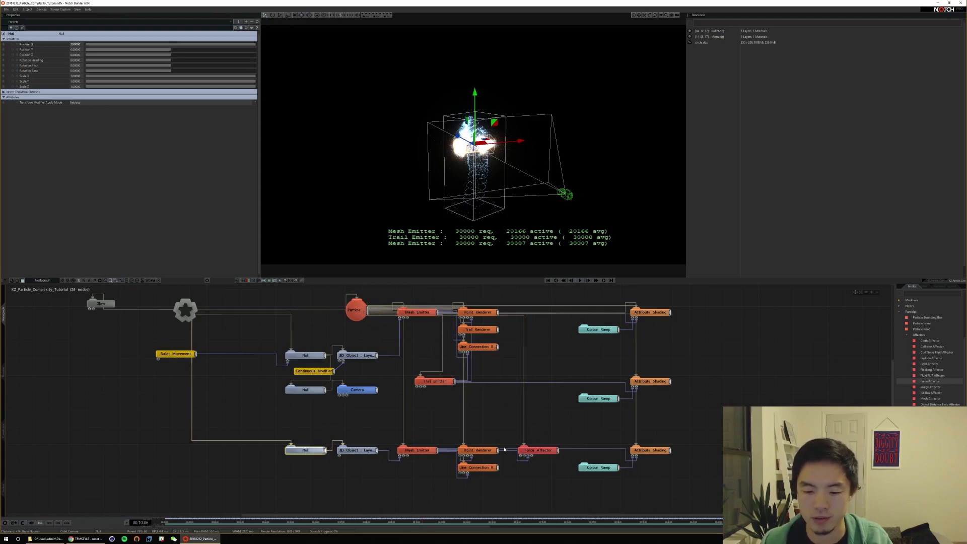
pyautogui.click(521, 427)
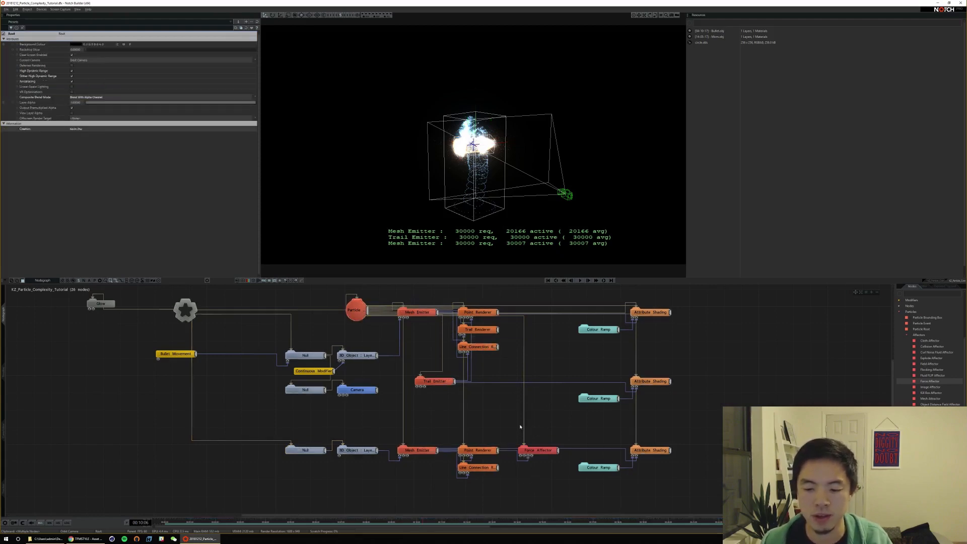
# Try offsetting the Force Affector along X, and undo the position change
pyautogui.keyDown('ctrl'); pyautogui.moveTo(520, 427); pyautogui.dragTo(536, 393); pyautogui.keyUp('ctrl')
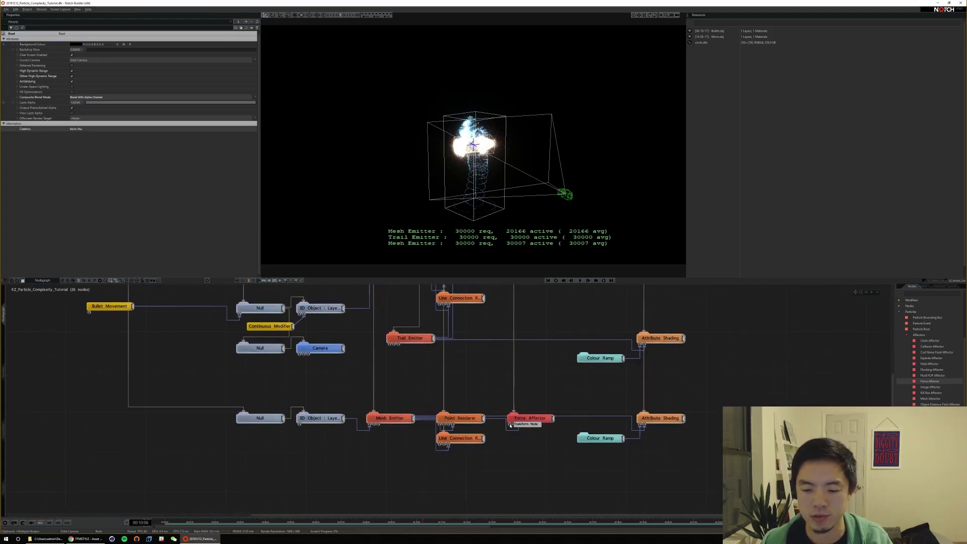
pyautogui.click(527, 419)
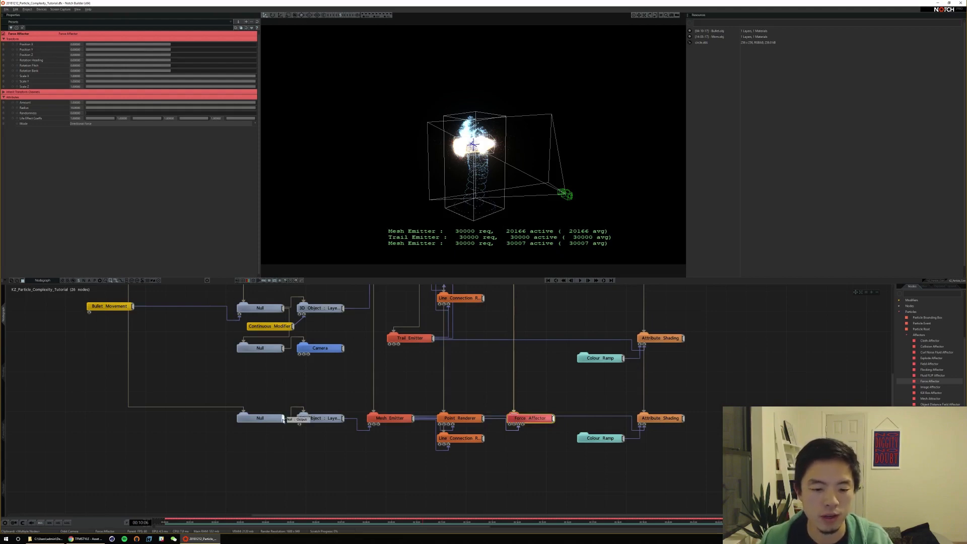
pyautogui.moveTo(283, 418); pyautogui.dragTo(202, 258)
pyautogui.moveTo(33, 49); pyautogui.dragTo(29, 45)
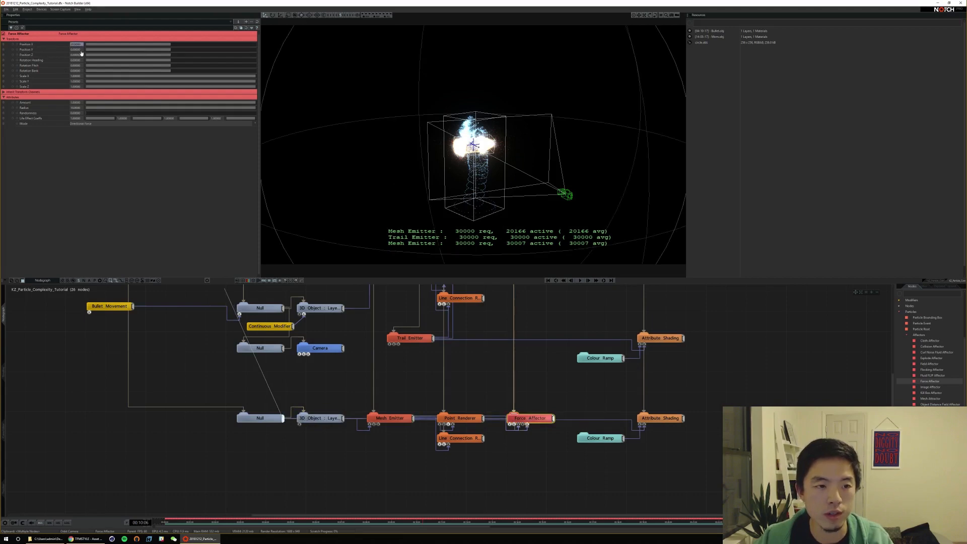
pyautogui.moveTo(516, 185)
pyautogui.keyDown('alt'); pyautogui.mouseDown()
pyautogui.moveTo(411, 182)
pyautogui.moveTo(526, 174)
pyautogui.mouseUp(); pyautogui.keyUp('alt')
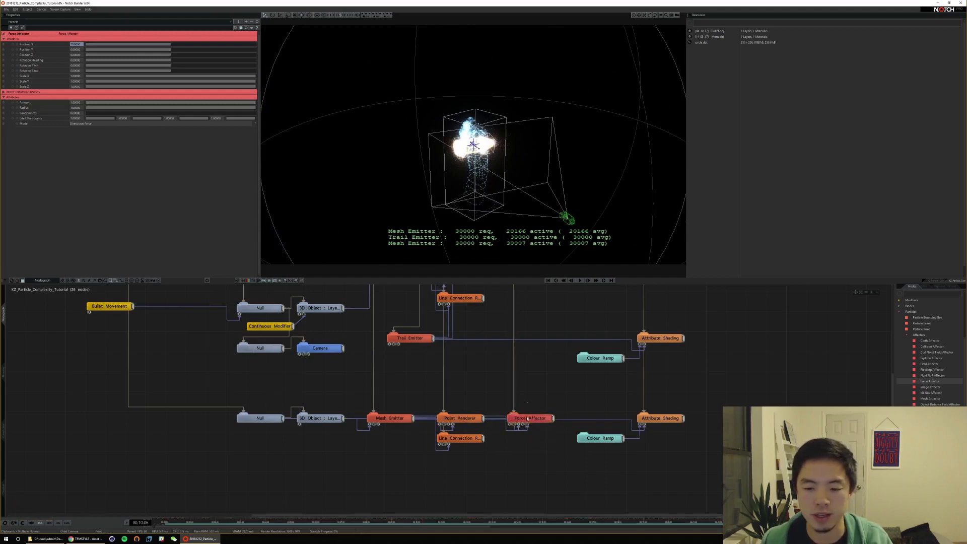
pyautogui.moveTo(173, 48); pyautogui.dragTo(186, 50)
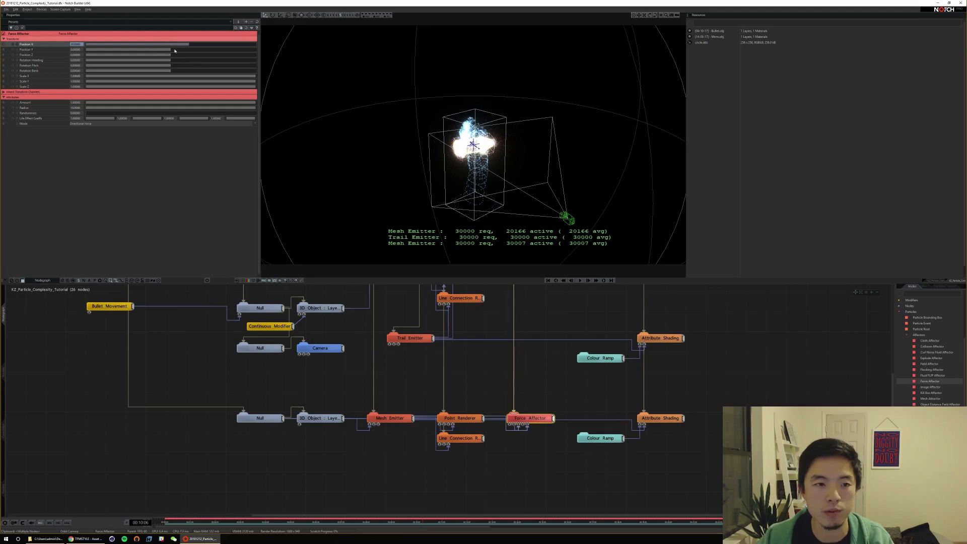
pyautogui.hotkey('ctrl', 'z')
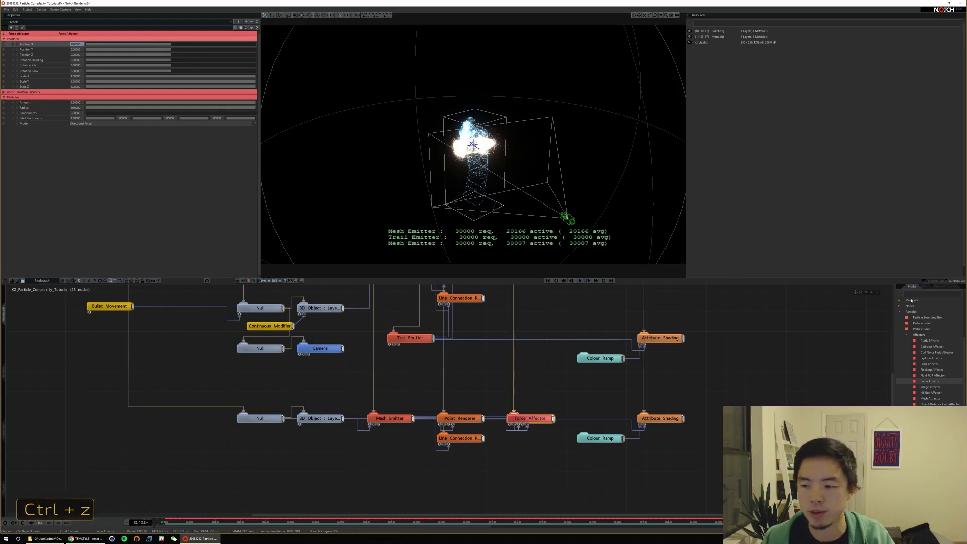
# Find the Null node in the node library and add it below the lower 3D Object node
pyautogui.click(902, 296)
pyautogui.write('null')
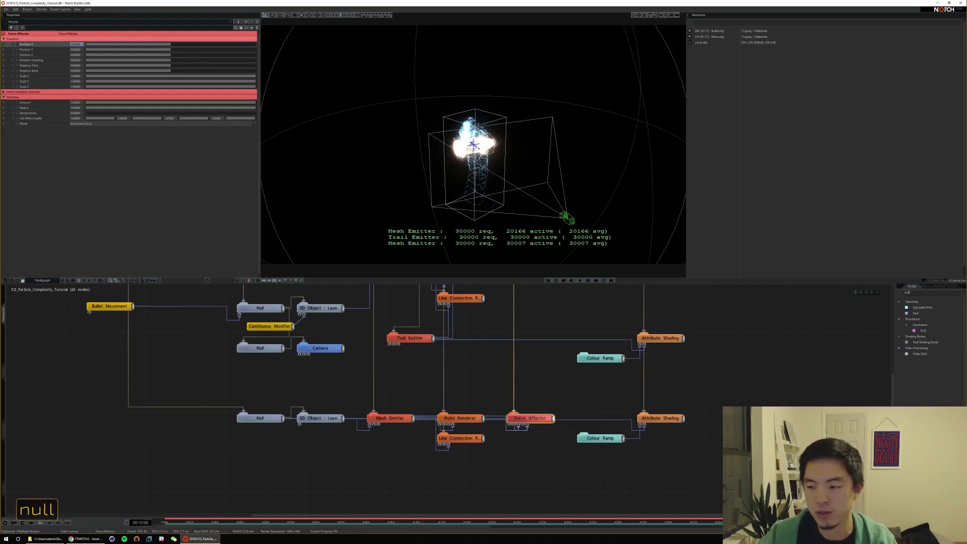
pyautogui.moveTo(915, 315); pyautogui.dragTo(734, 356)
pyautogui.moveTo(312, 455); pyautogui.dragTo(313, 456)
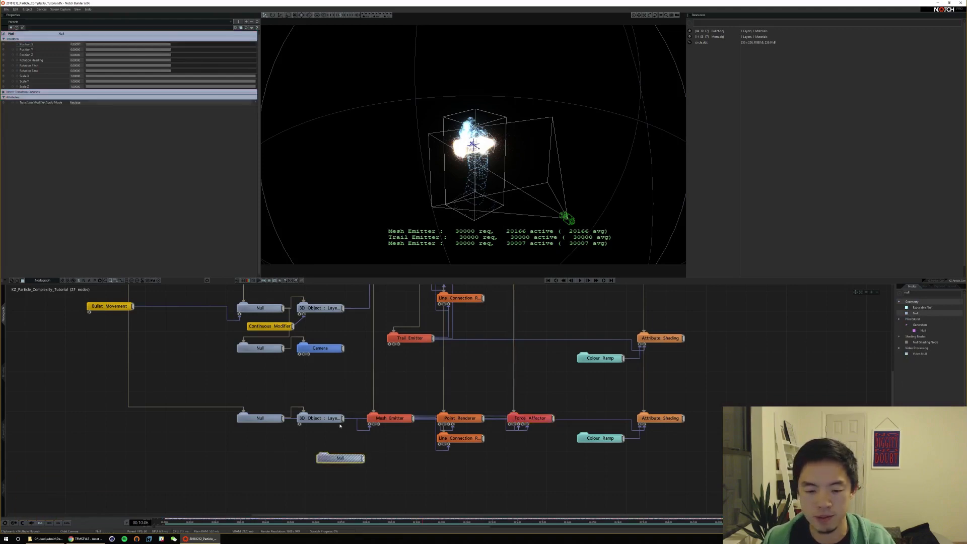
# Wire the new Null between the lower 3D Object and the Force Affector, and nudge it slightly along negative X
pyautogui.hotkey('ctrl', 'shift')
pyautogui.hotkey('ctrl', 'shift')
pyautogui.hotkey('ctrl', 'shift')
pyautogui.moveTo(283, 421); pyautogui.dragTo(528, 426)
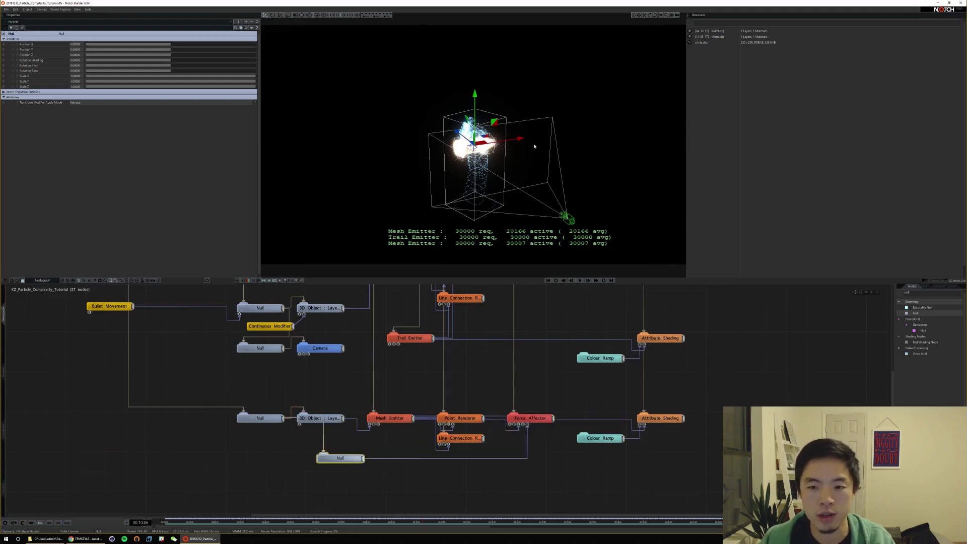
pyautogui.moveTo(520, 139); pyautogui.dragTo(513, 142)
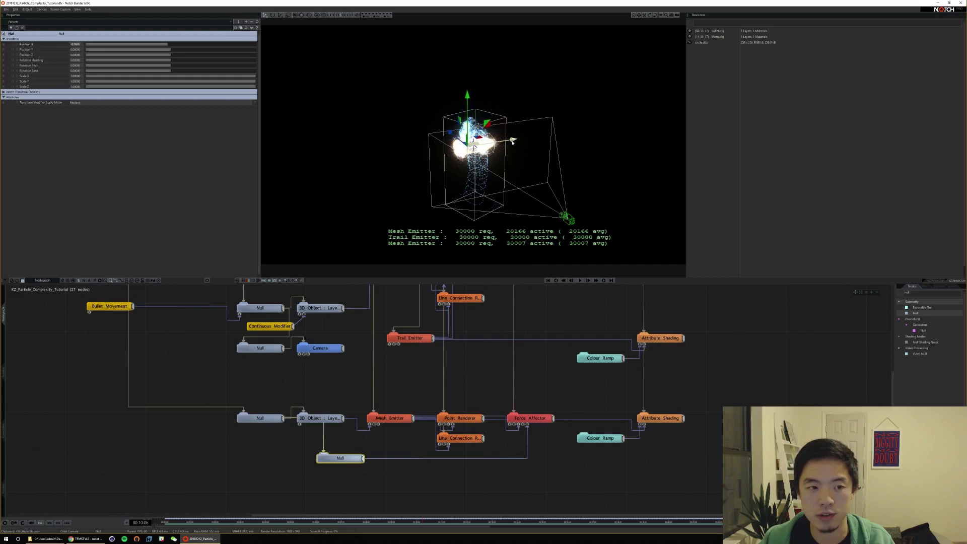
# Inspect the fist and bullet particles during playback and reset the Force Affector's Position Z to 0
pyautogui.click(530, 418)
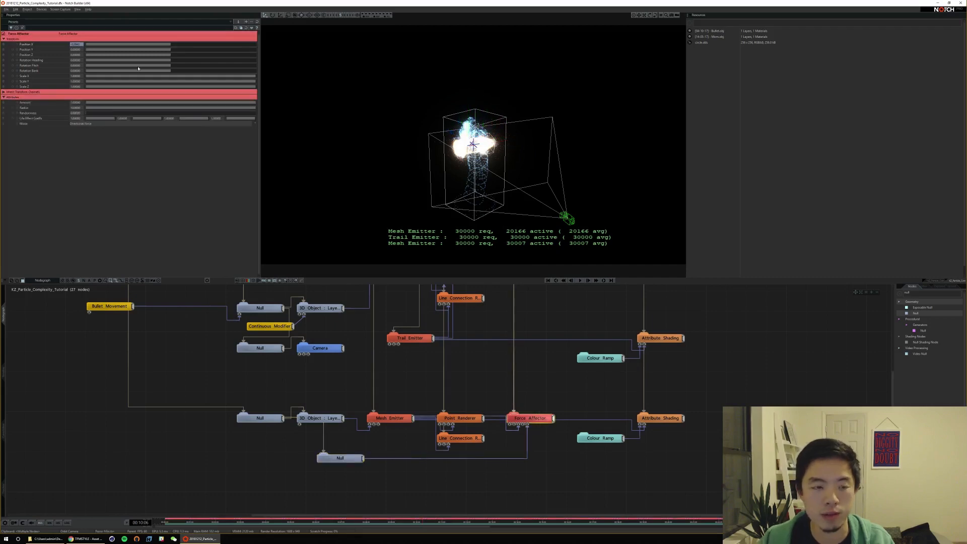
pyautogui.keyDown('alt'); pyautogui.moveTo(490, 143); pyautogui.dragTo(559, 158); pyautogui.keyUp('alt')
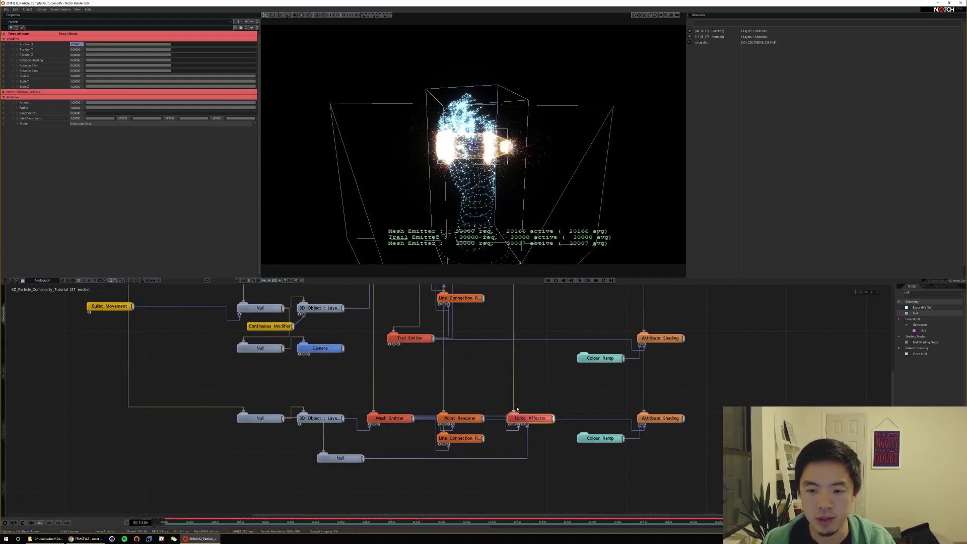
pyautogui.keyDown('alt'); pyautogui.moveTo(468, 189); pyautogui.dragTo(527, 174); pyautogui.keyUp('alt')
pyautogui.press('space')
pyautogui.press('space')
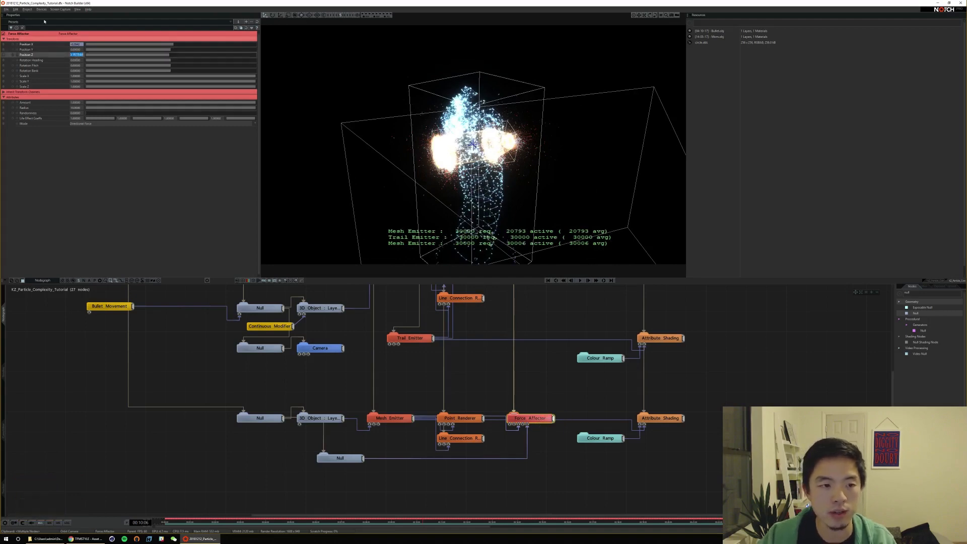
pyautogui.write('0')
pyautogui.press('Return')
# Set the Force Affector's mode to Repel and play the animation briefly to check the effect
pyautogui.click(80, 124)
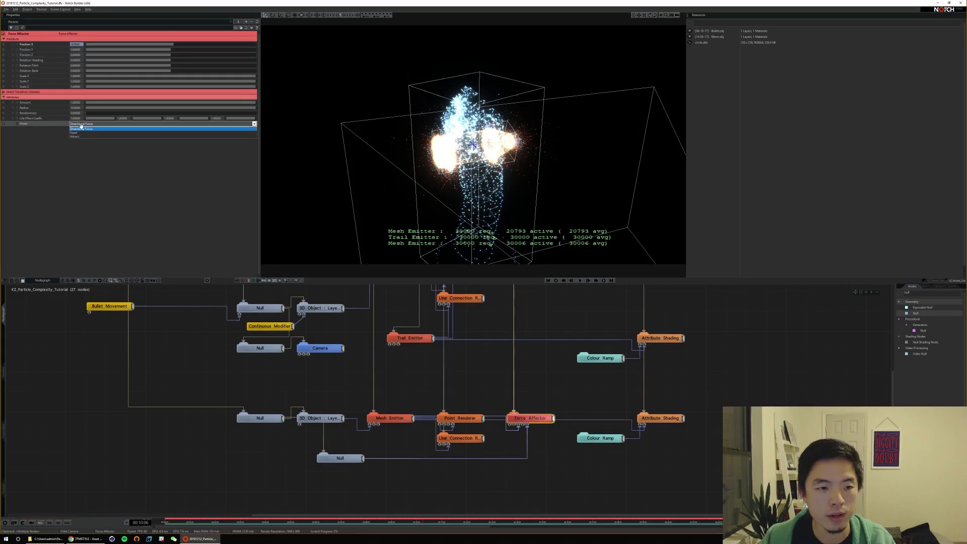
pyautogui.click(76, 132)
pyautogui.press('space')
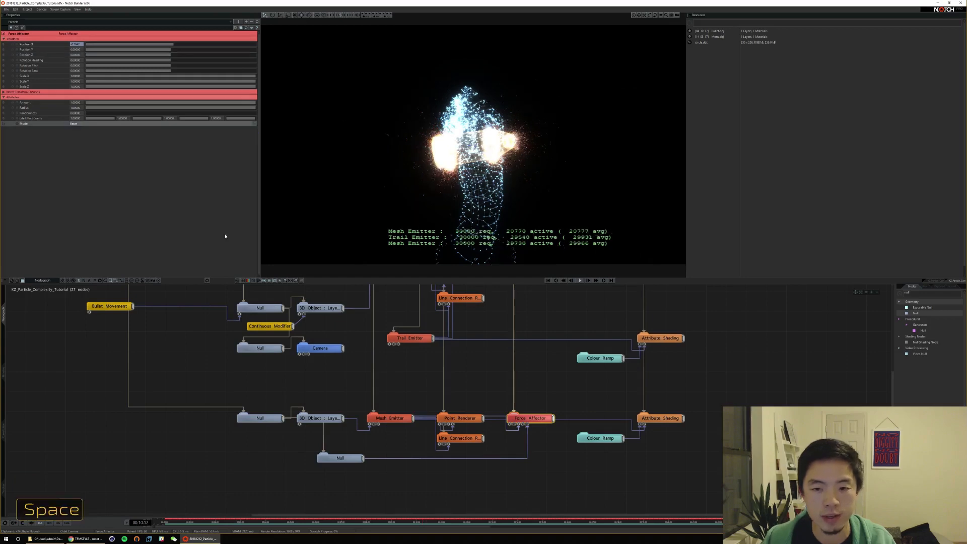
pyautogui.press('space')
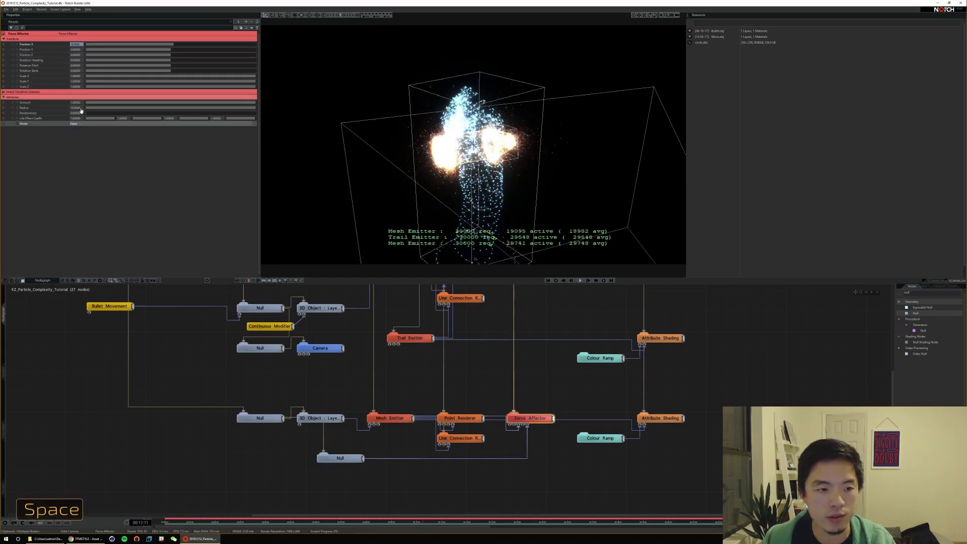
# Set the Force Affector's radius to 100 and preview the particle motion
pyautogui.doubleClick(77, 108)
pyautogui.write('100')
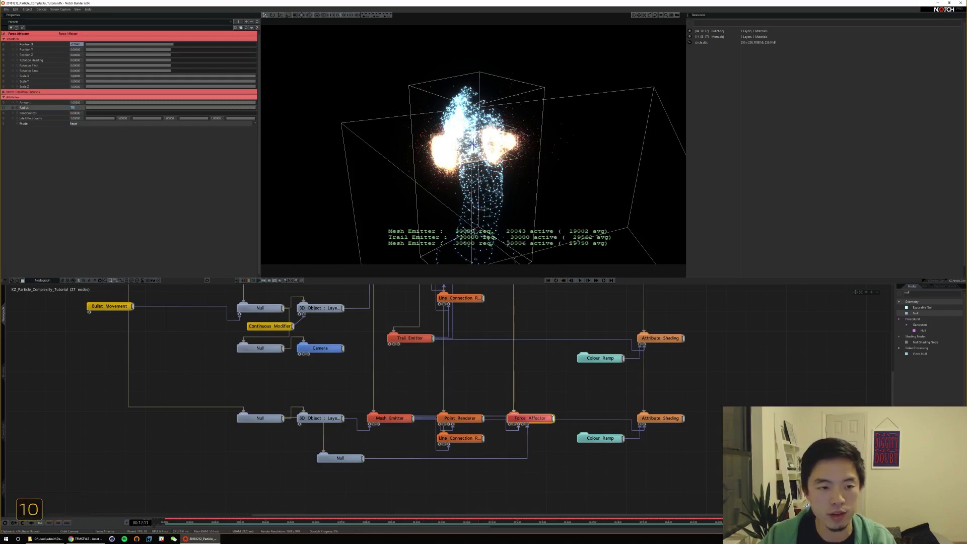
pyautogui.press('Return')
pyautogui.press('space')
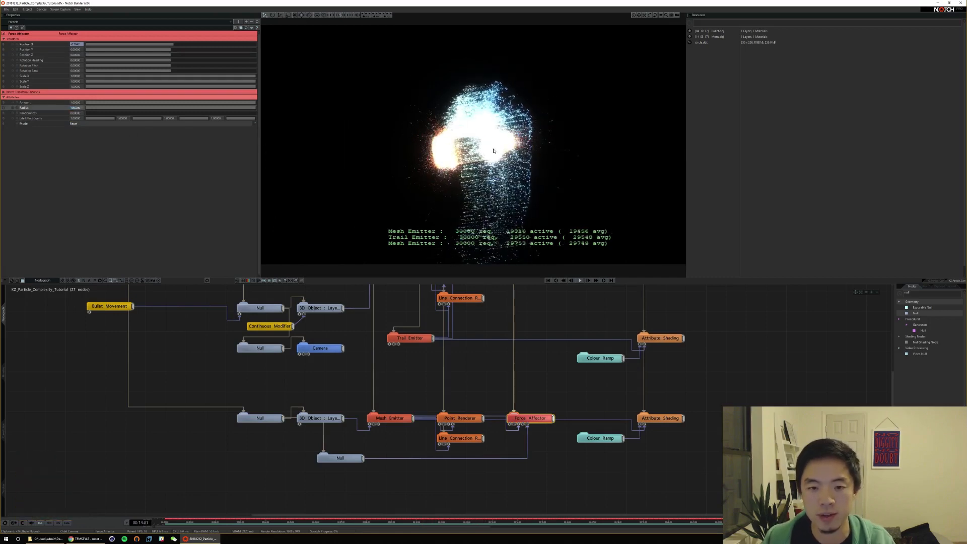
pyautogui.press('space')
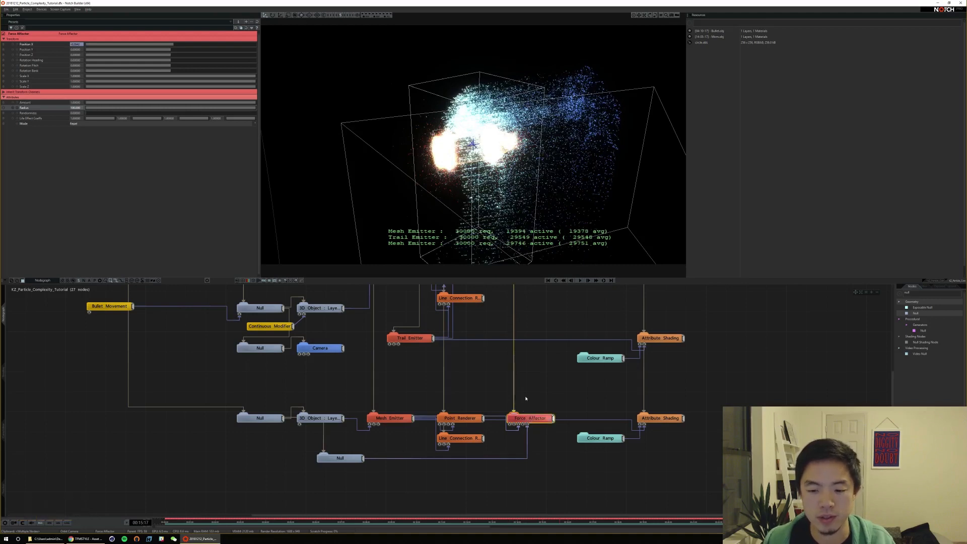
# Disconnect the new Null from the Force Affector's current input
pyautogui.click(340, 458)
pyautogui.press('ctrl+super+alt+r')
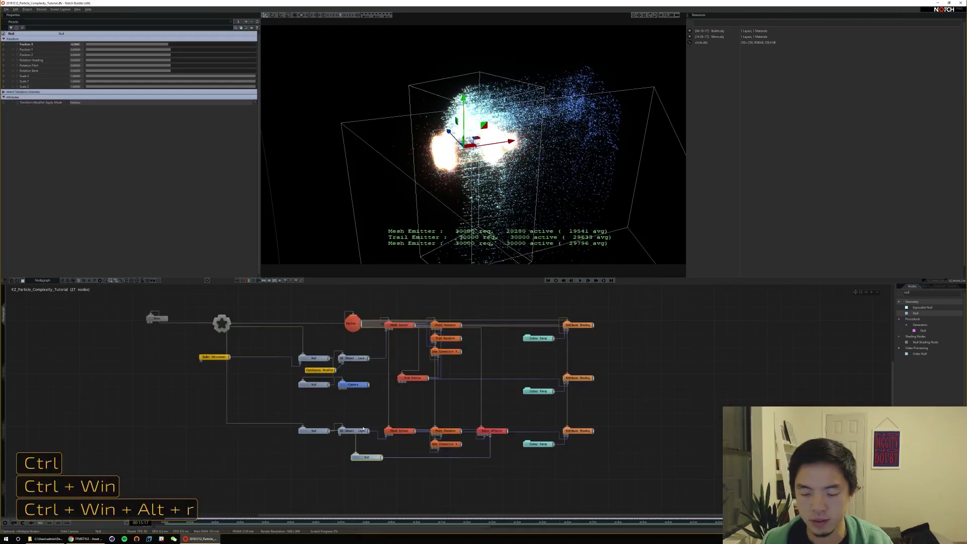
pyautogui.click(491, 430)
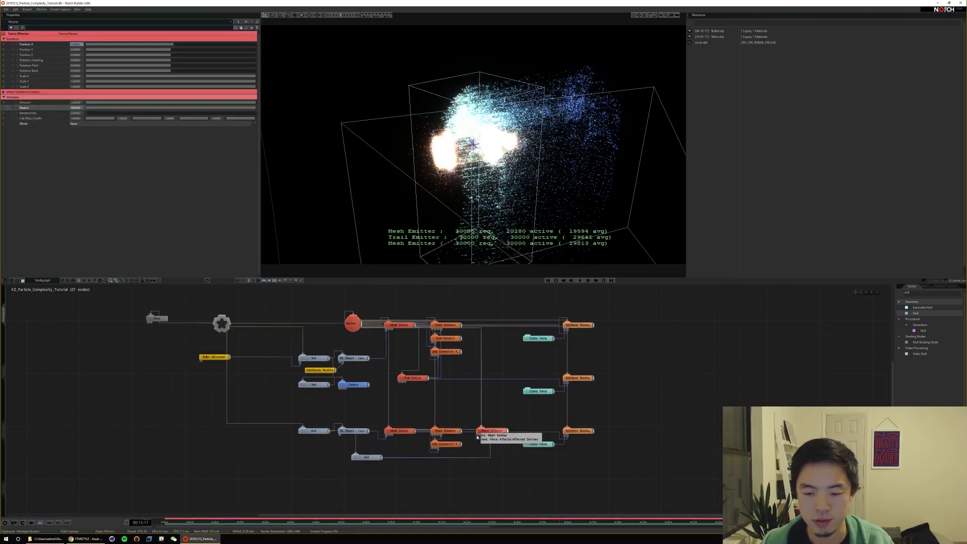
pyautogui.keyDown('ctrl'); pyautogui.keyDown('shift'); pyautogui.click(491, 445); pyautogui.keyUp('shift'); pyautogui.keyUp('ctrl')
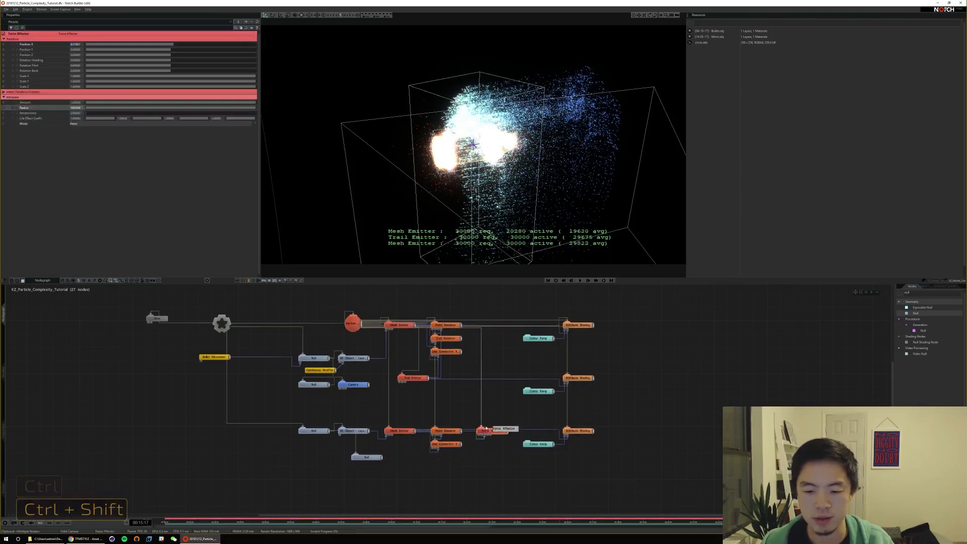
# Set the Force Affector's Position X to 0
pyautogui.click(73, 44)
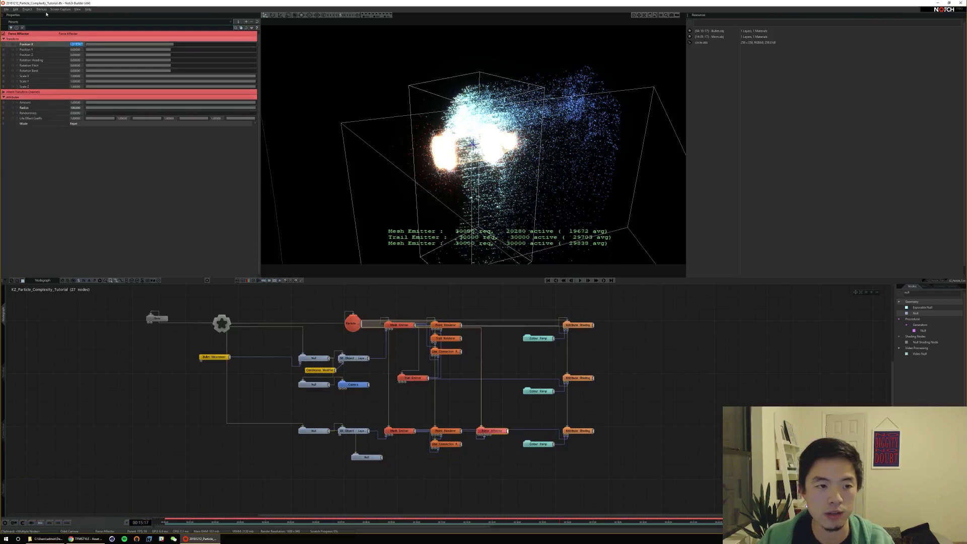
pyautogui.write('0')
pyautogui.press('Return')
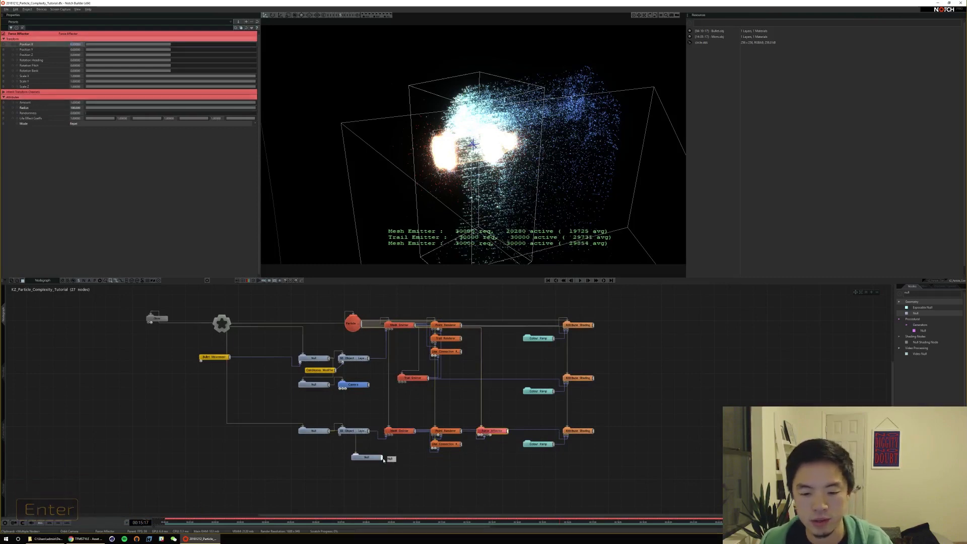
# Connect the new Null to the Force Affector's Transform Node input and preview the repelled particles
pyautogui.moveTo(482, 447); pyautogui.dragTo(485, 433)
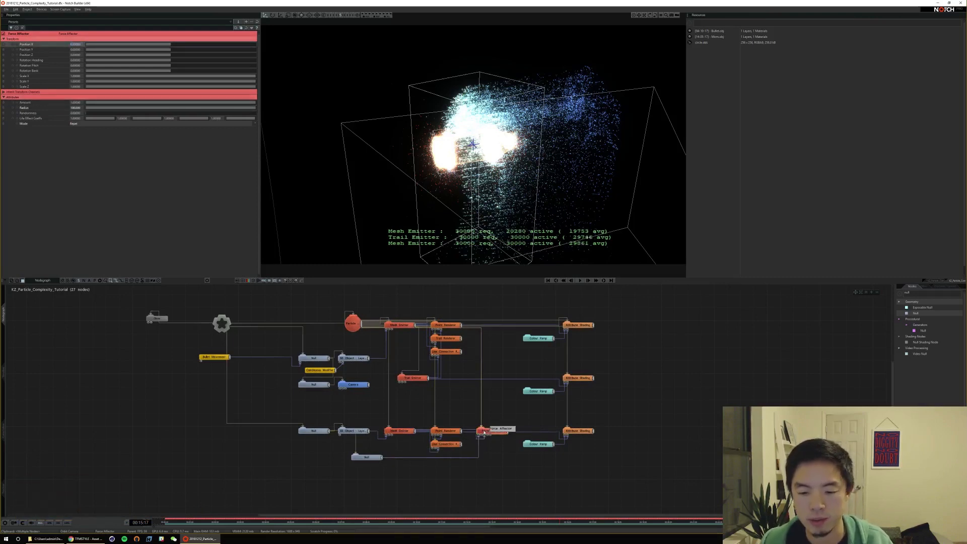
pyautogui.press('space')
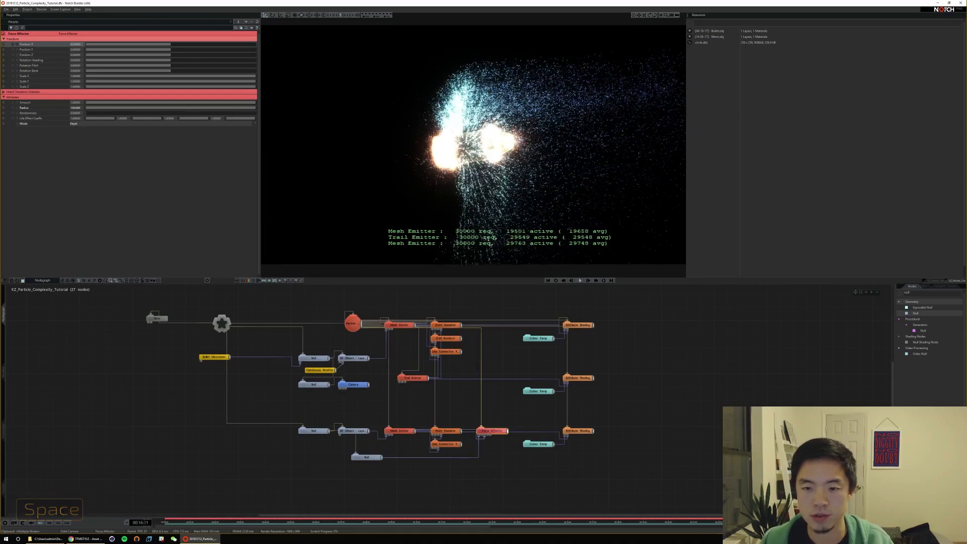
pyautogui.keyDown('alt'); pyautogui.moveTo(491, 151); pyautogui.dragTo(542, 156); pyautogui.keyUp('alt')
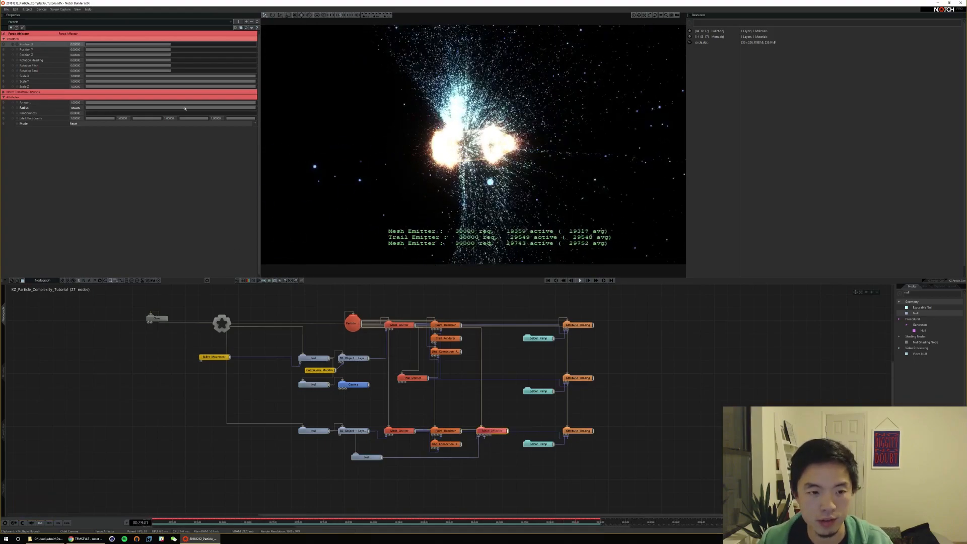
# Reduce the Force Affector's radius to 0 and replay the animation from the start, viewing the fist from the front
pyautogui.moveTo(197, 109); pyautogui.dragTo(104, 107)
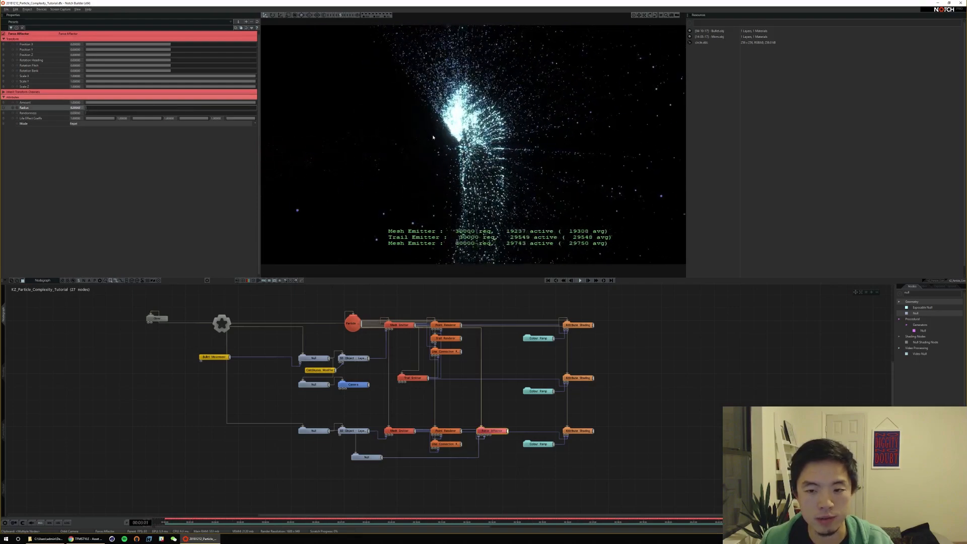
pyautogui.press('Home')
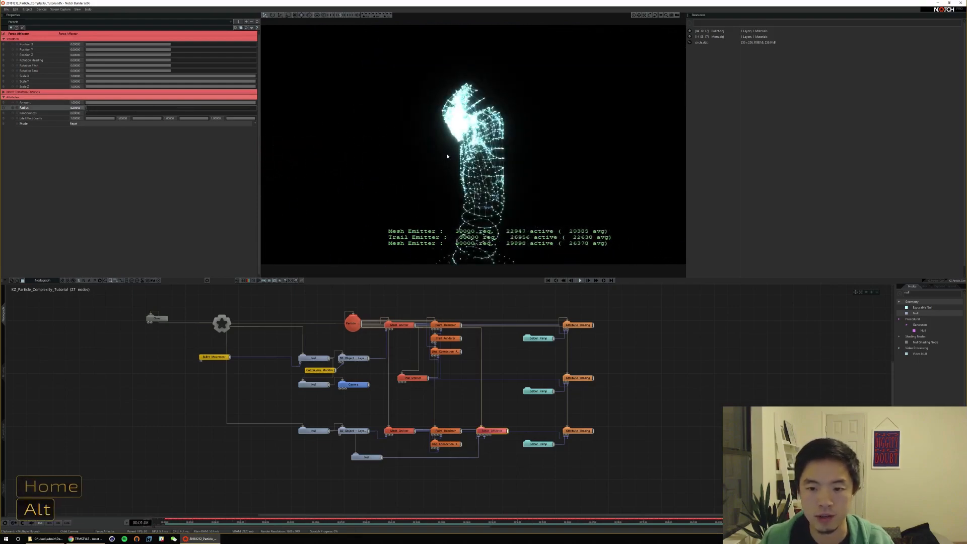
pyautogui.keyDown('alt'); pyautogui.moveTo(447, 156); pyautogui.dragTo(493, 150); pyautogui.keyUp('alt')
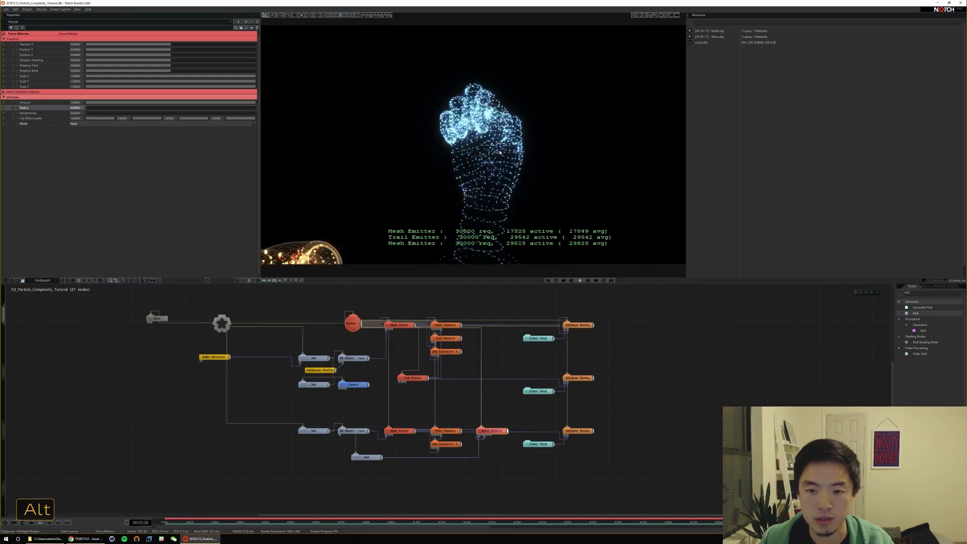
pyautogui.hotkey('alt', 'space')
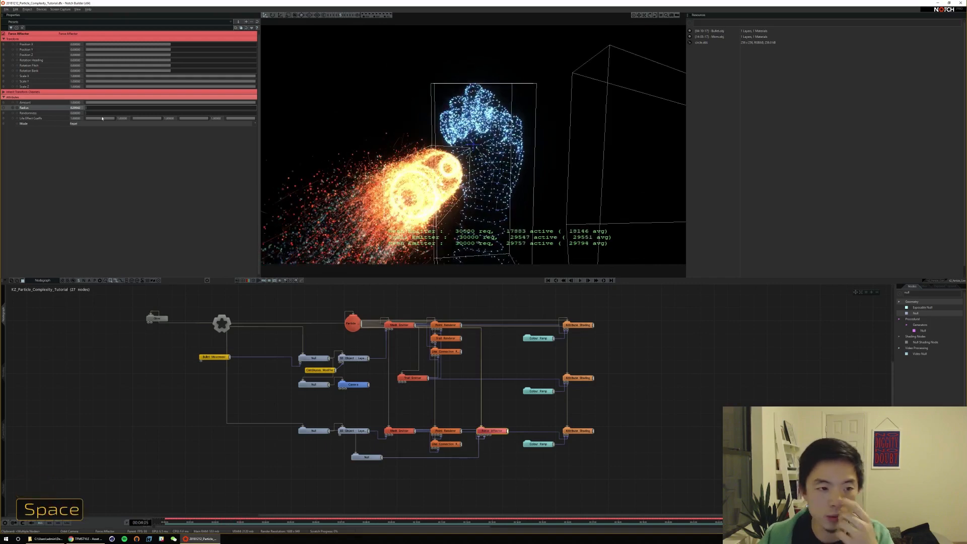
# Set the Force Affector's radius to 0.5 and play the bullet impact to check it
pyautogui.doubleClick(75, 108)
pyautogui.write('.5')
pyautogui.press('Return')
pyautogui.press('space')
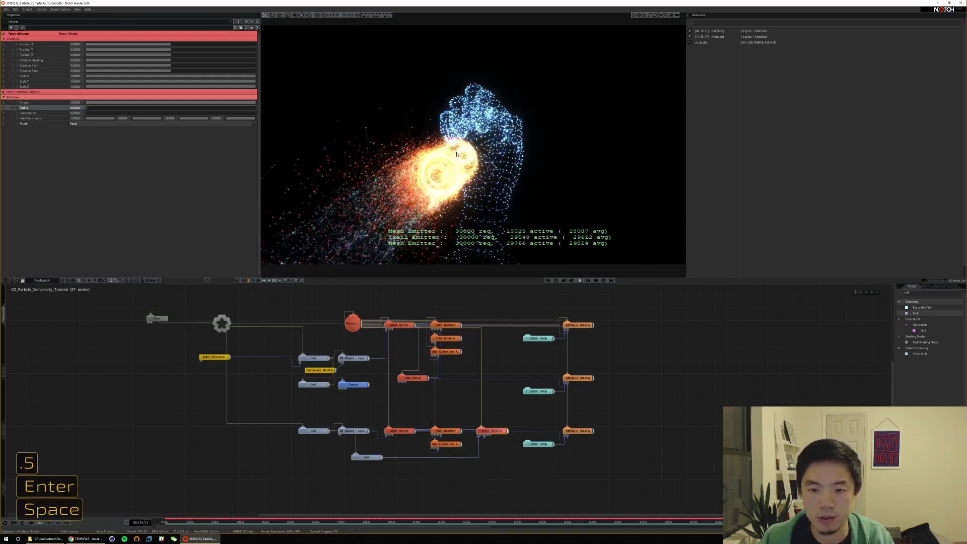
pyautogui.press('space')
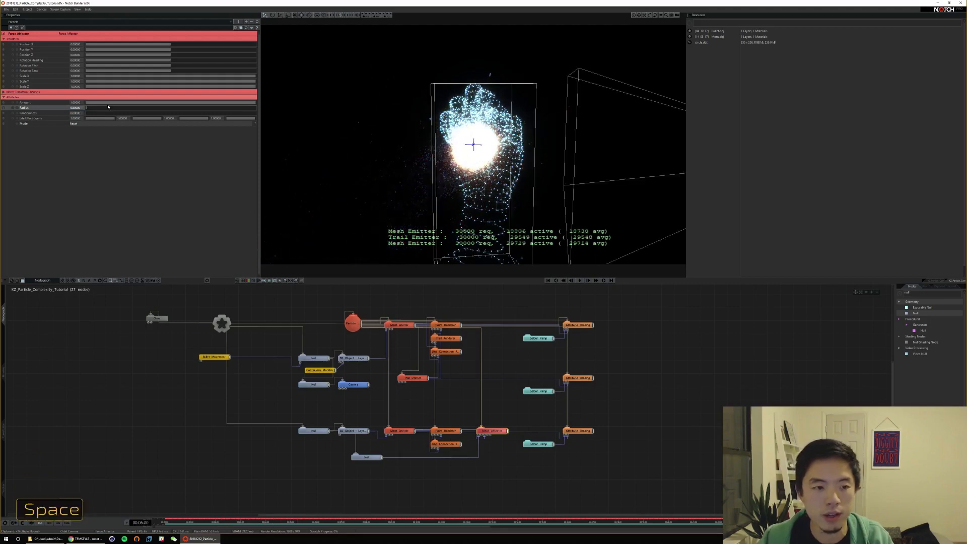
# Increase the Force Affector's radius to just under a fifth of its slider range and preview the particles
pyautogui.moveTo(89, 107); pyautogui.dragTo(115, 107)
pyautogui.press('space')
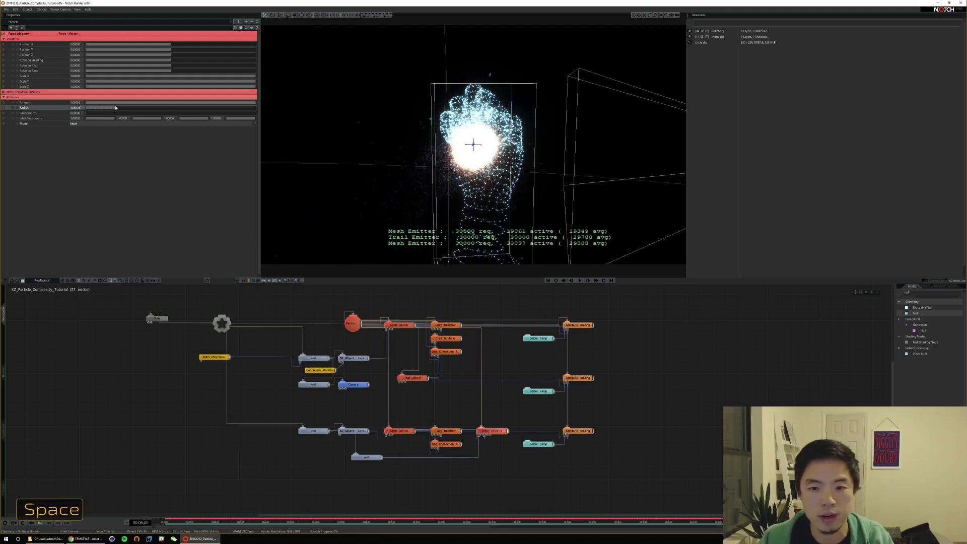
pyautogui.press('space')
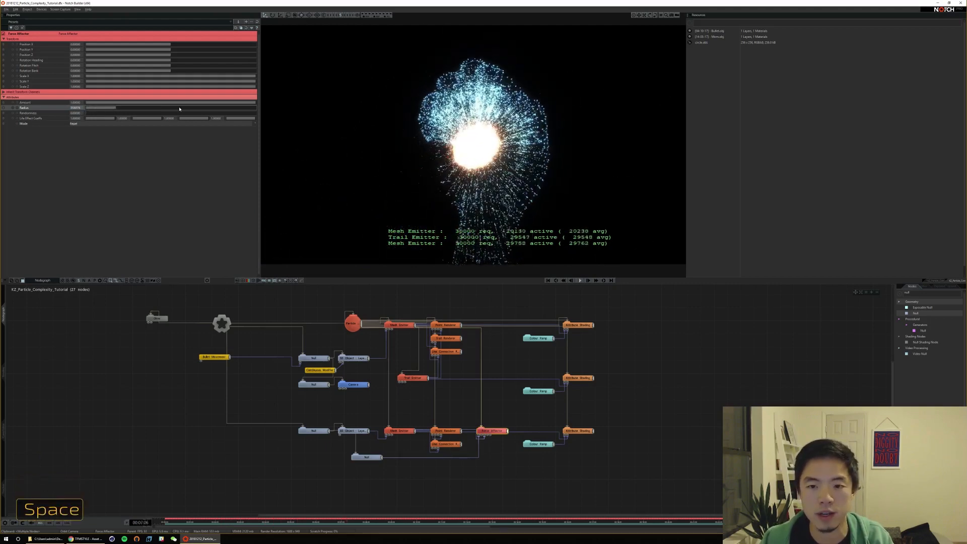
# Undo the Force Affector's radius increase and add an Envelope Modifier node to the node graph
pyautogui.press('space')
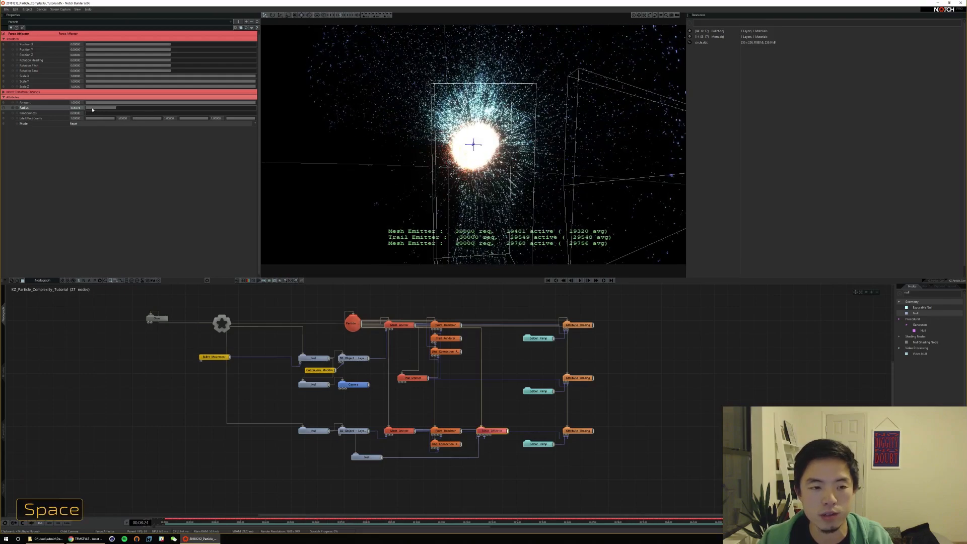
pyautogui.hotkey('ctrl', 'z')
pyautogui.write('envelope')
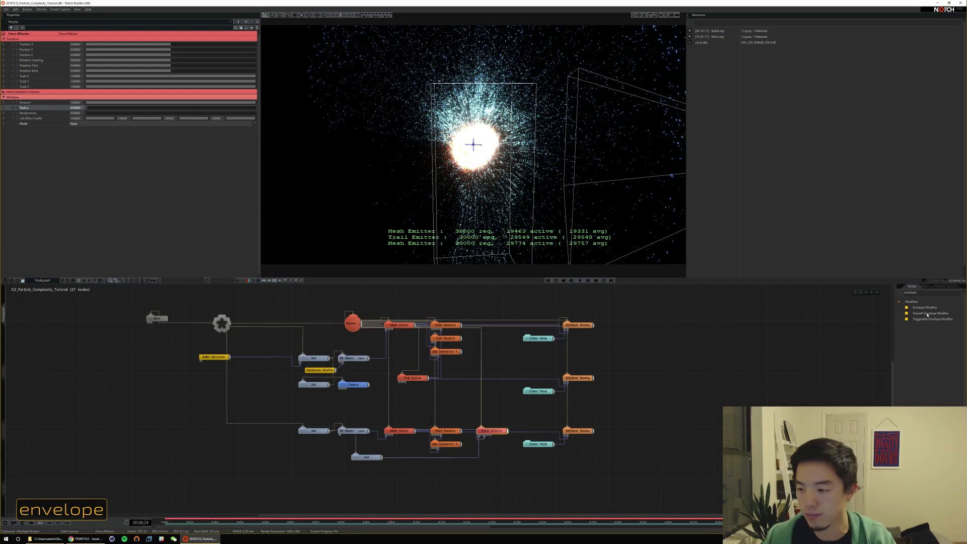
pyautogui.moveTo(925, 308); pyautogui.dragTo(235, 374)
# Connect the Envelope Modifier to the Force Affector's Radius and set the modifier's operation to Multiply
pyautogui.click(491, 430)
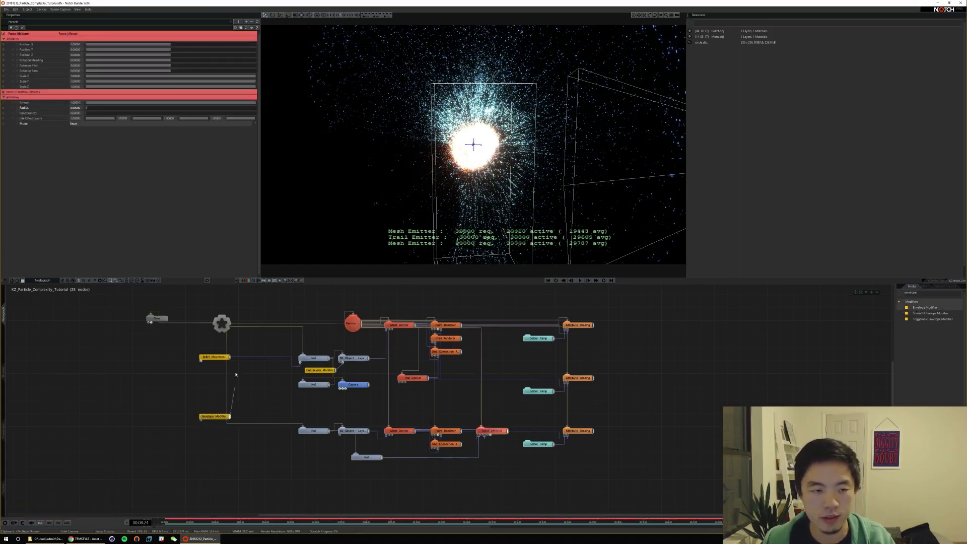
pyautogui.moveTo(26, 107); pyautogui.dragTo(71, 108)
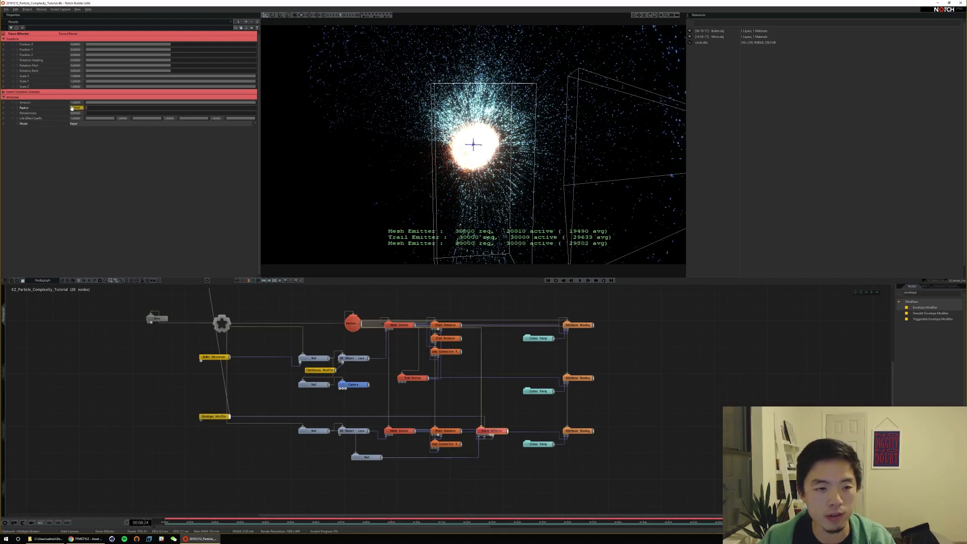
pyautogui.click(214, 417)
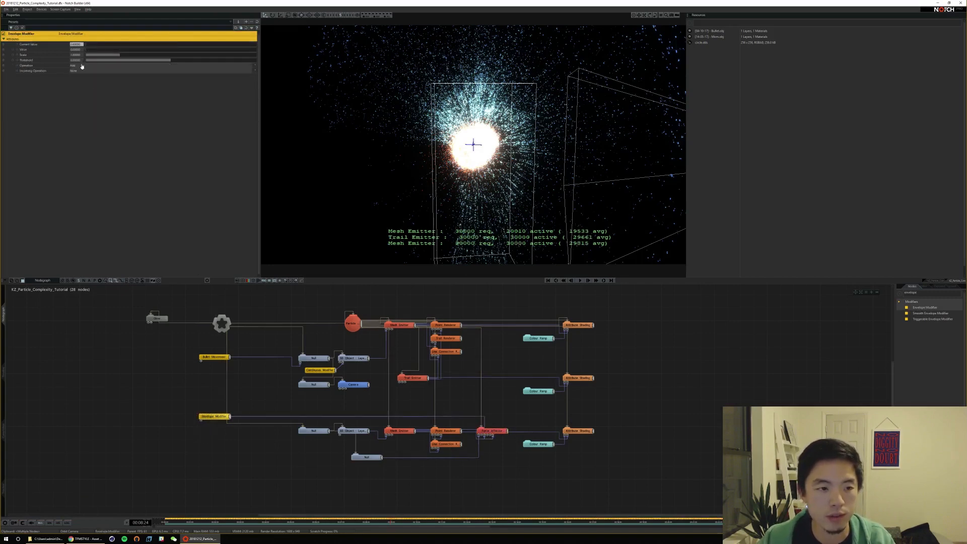
pyautogui.click(82, 66)
pyautogui.click(83, 71)
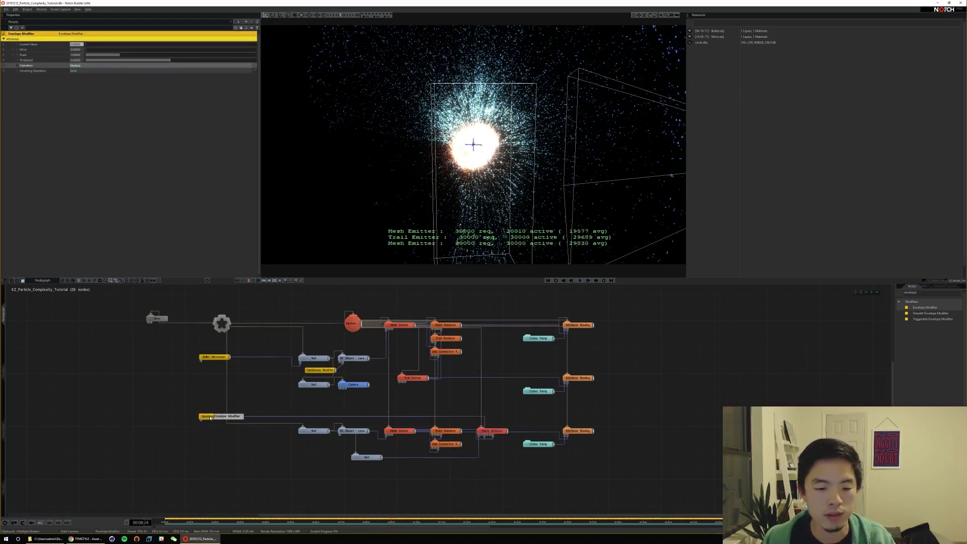
# Raise the Envelope Modifier's value to 1 during playback and set the Force Affector's radius to 0.5
pyautogui.press('space')
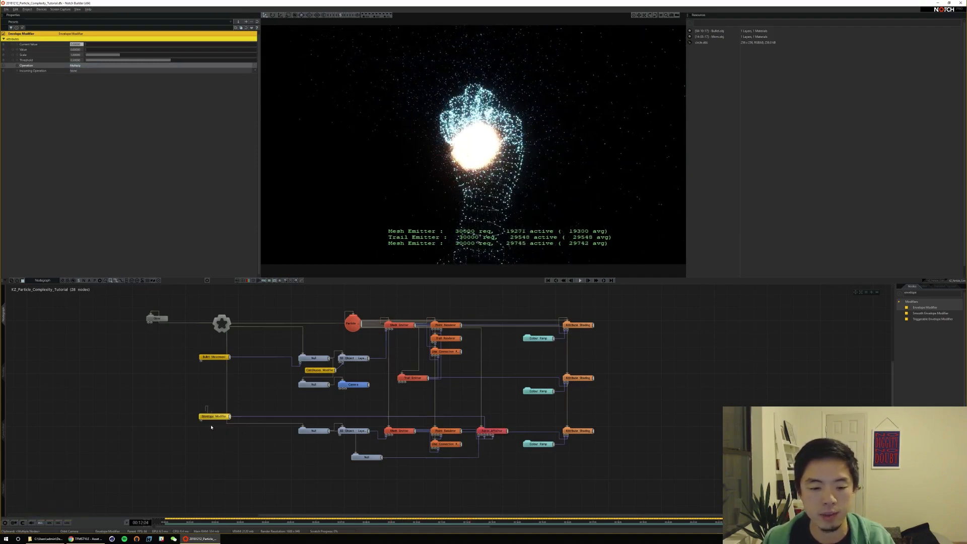
pyautogui.moveTo(89, 51); pyautogui.dragTo(102, 50)
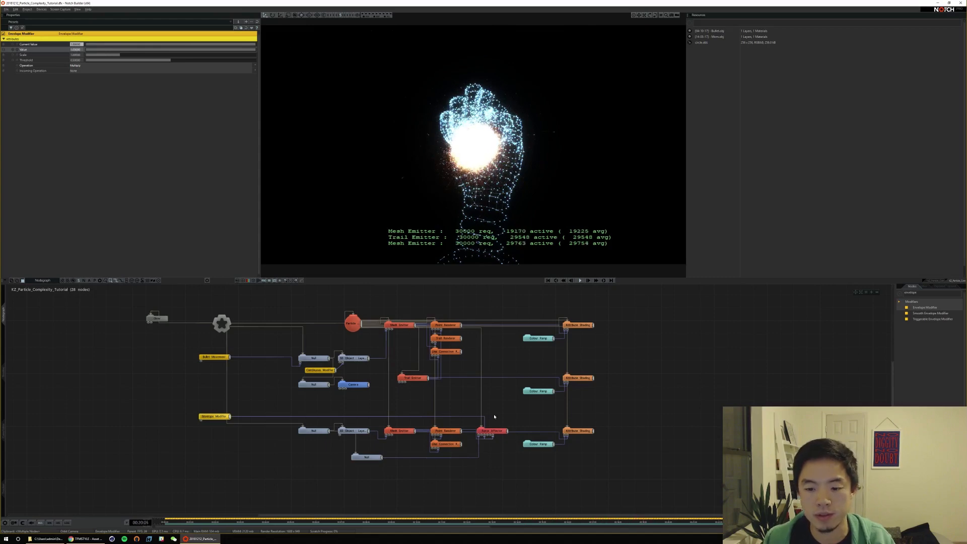
pyautogui.click(493, 431)
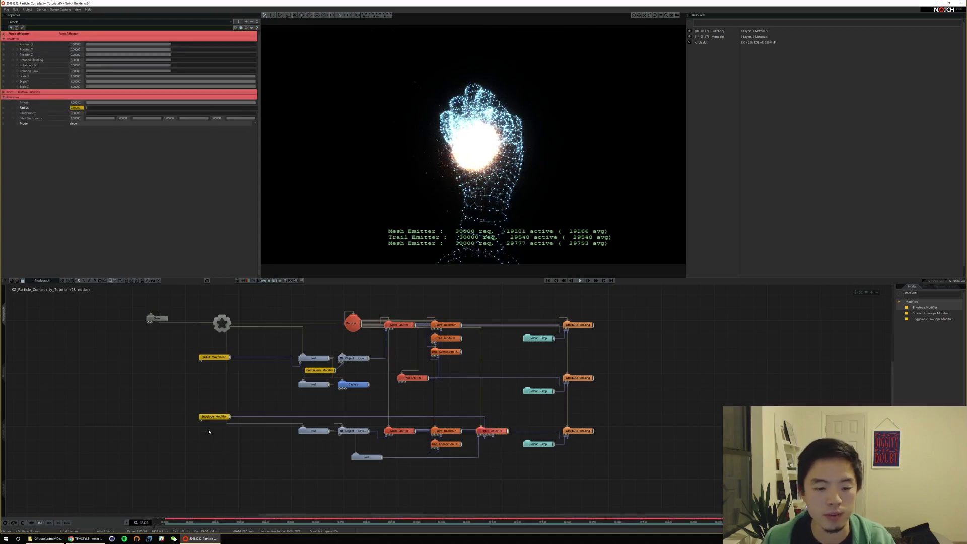
pyautogui.click(213, 417)
pyautogui.click(493, 431)
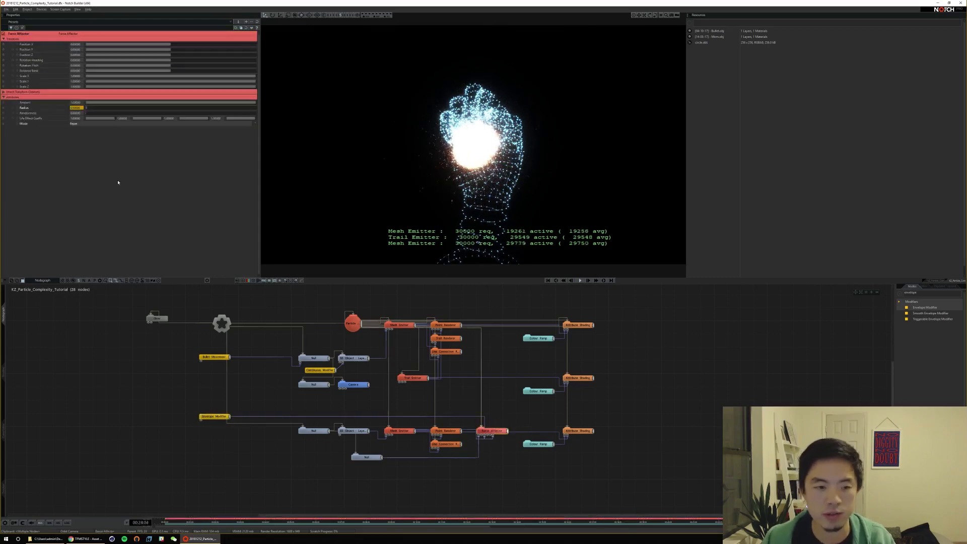
pyautogui.write('0.5')
pyautogui.press('Return')
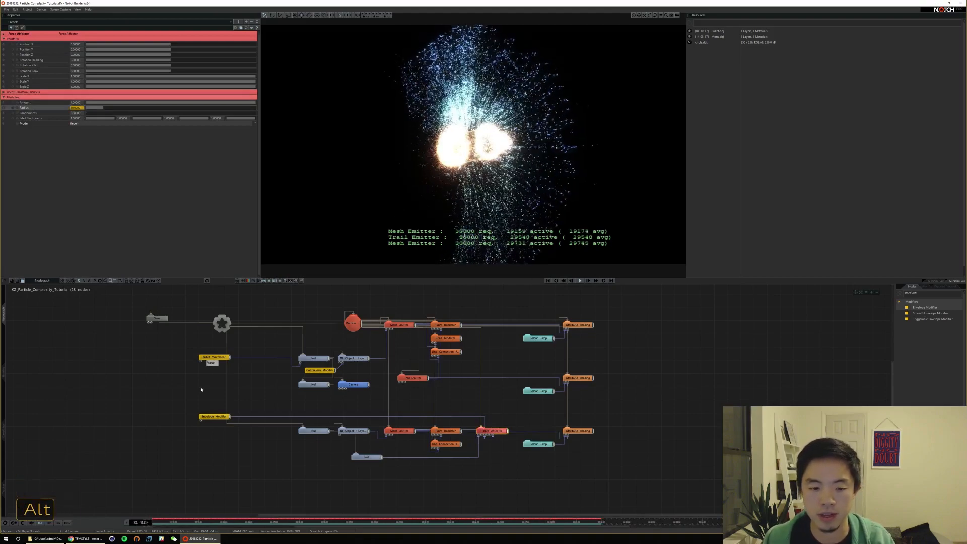
# Vary the Envelope Modifier's value between 0 and 1 during playback to test the particle repulsion
pyautogui.click(214, 416)
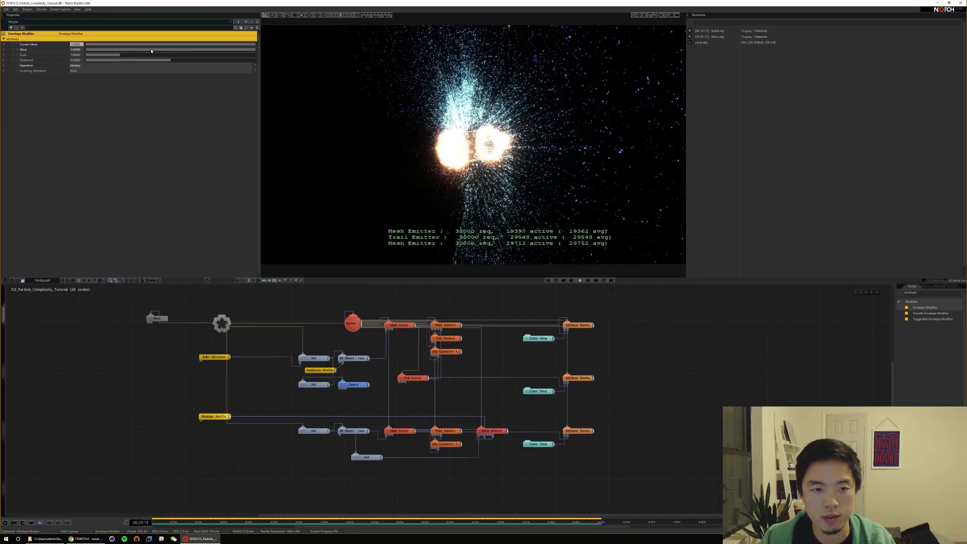
pyautogui.moveTo(146, 51); pyautogui.dragTo(86, 50)
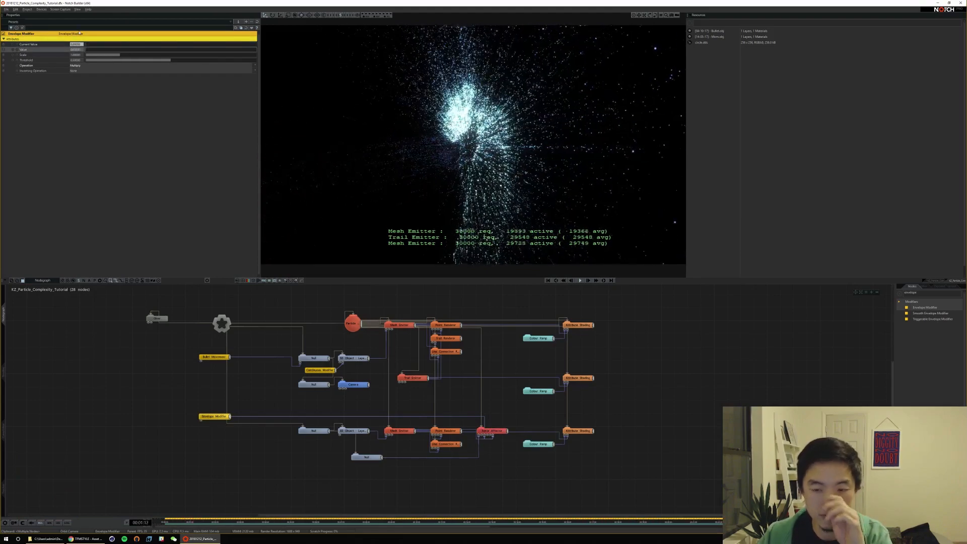
pyautogui.press('Home')
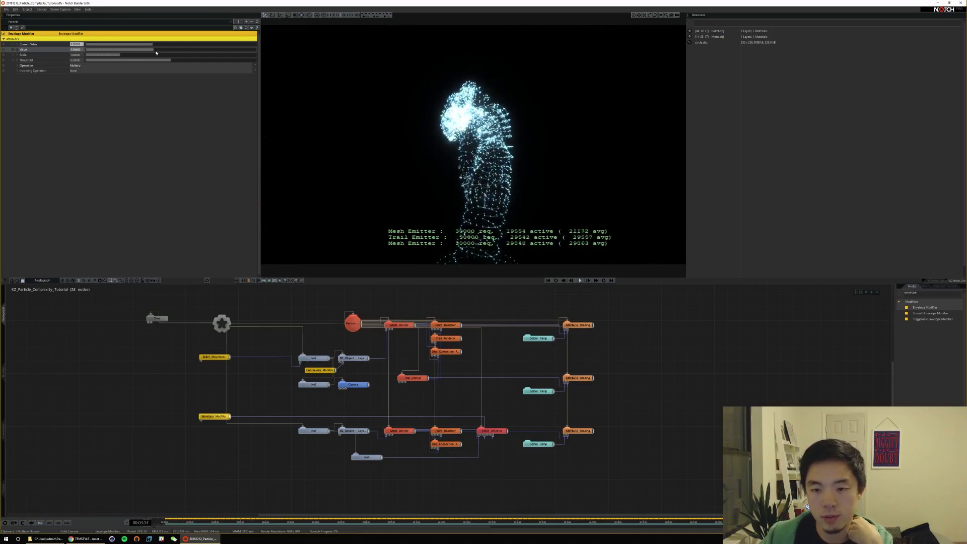
pyautogui.moveTo(156, 52); pyautogui.dragTo(256, 50)
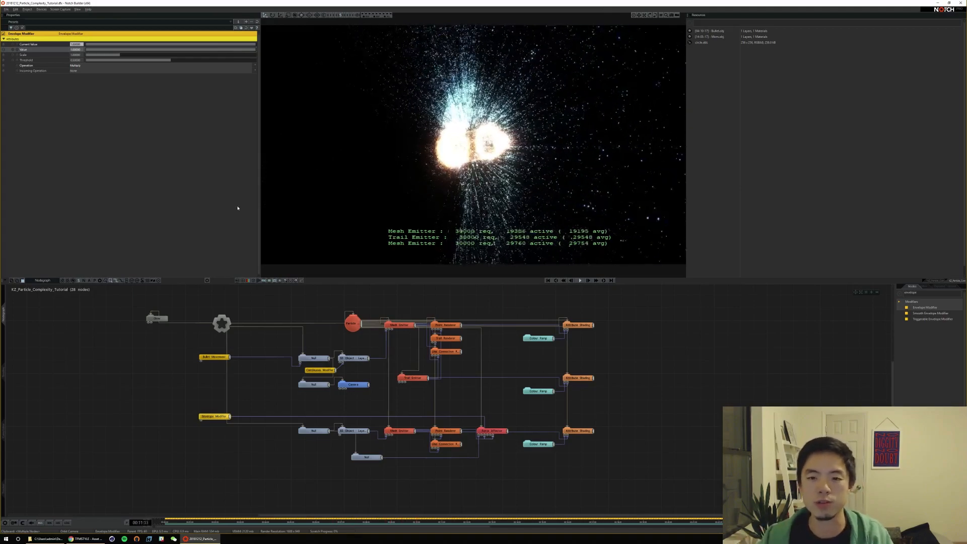
# Reset the Envelope Modifier's value to 0 and replay the animation from the start until the bullet nears the fist
pyautogui.press('space')
pyautogui.press('Home')
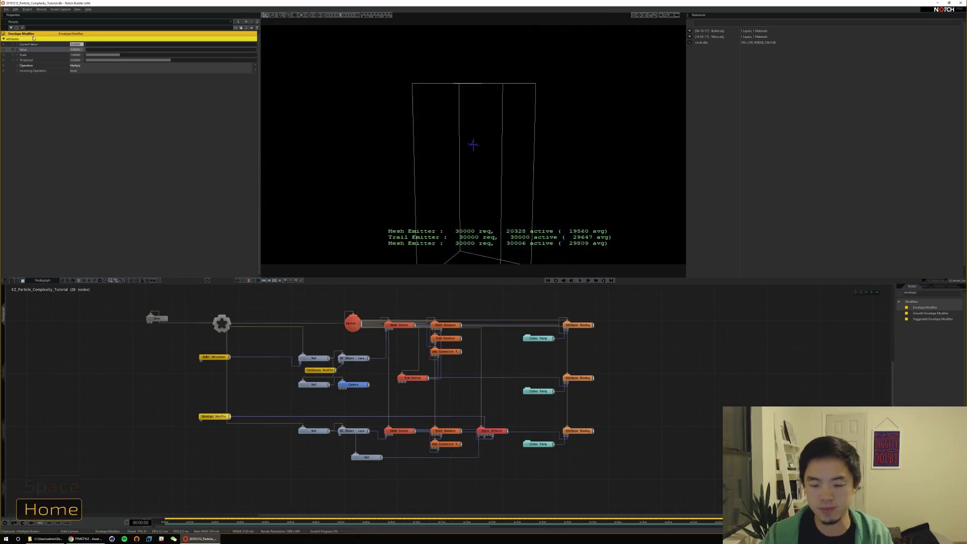
pyautogui.press('space')
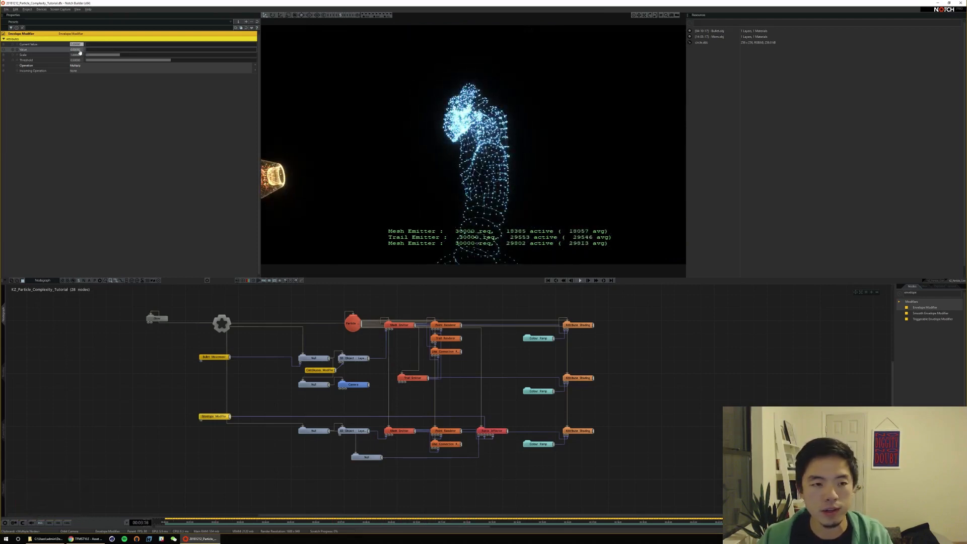
pyautogui.press('space')
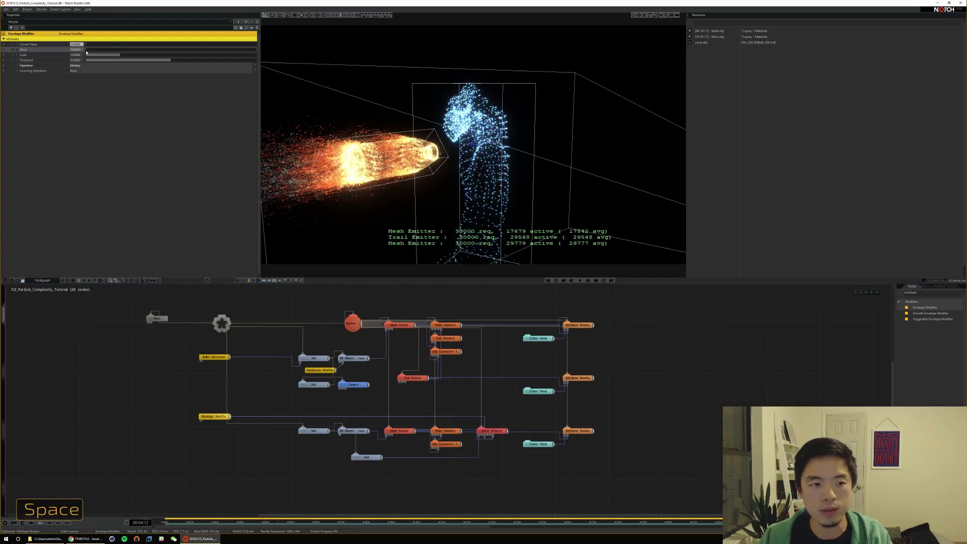
# Set the Force Affector's amount to 100 and replay the animation from the start
pyautogui.click(492, 431)
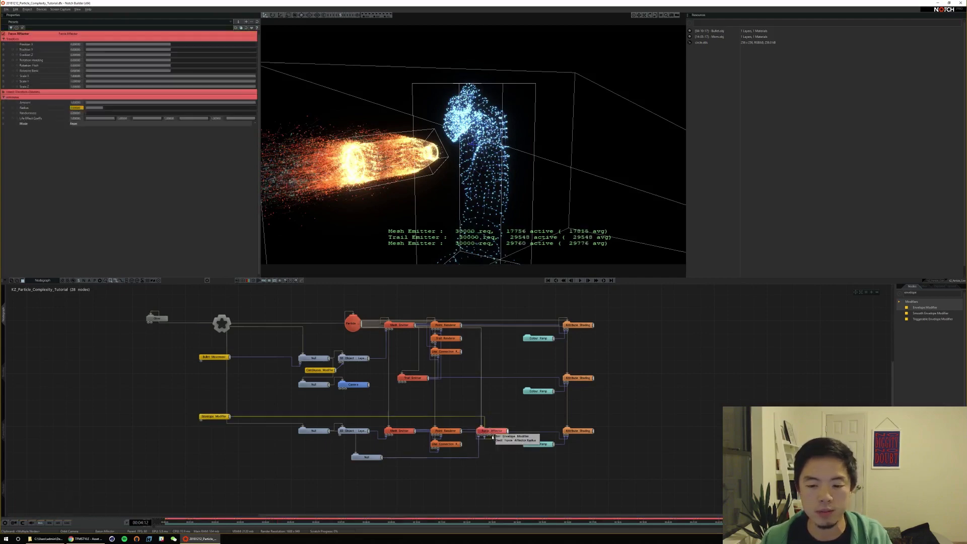
pyautogui.doubleClick(74, 103)
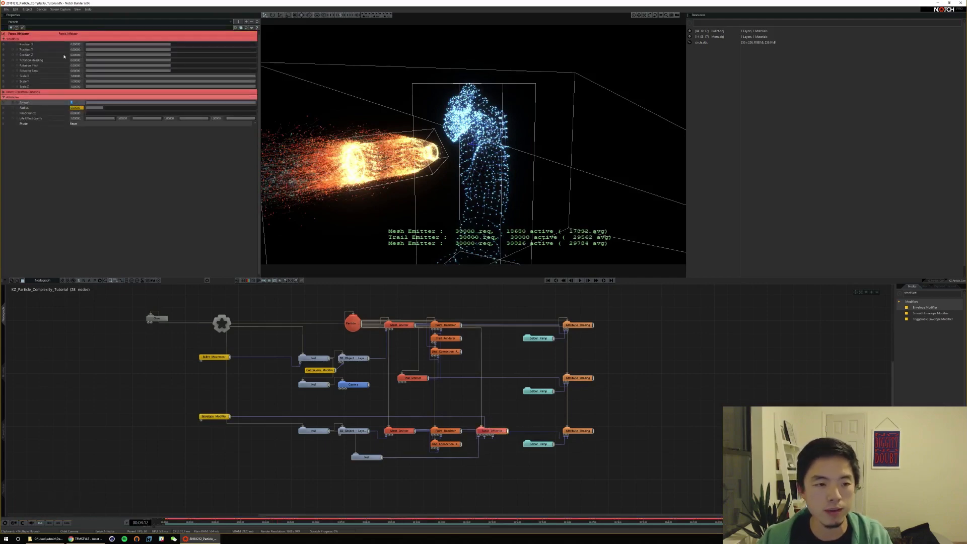
pyautogui.write('100')
pyautogui.press('Return')
pyautogui.press('Home')
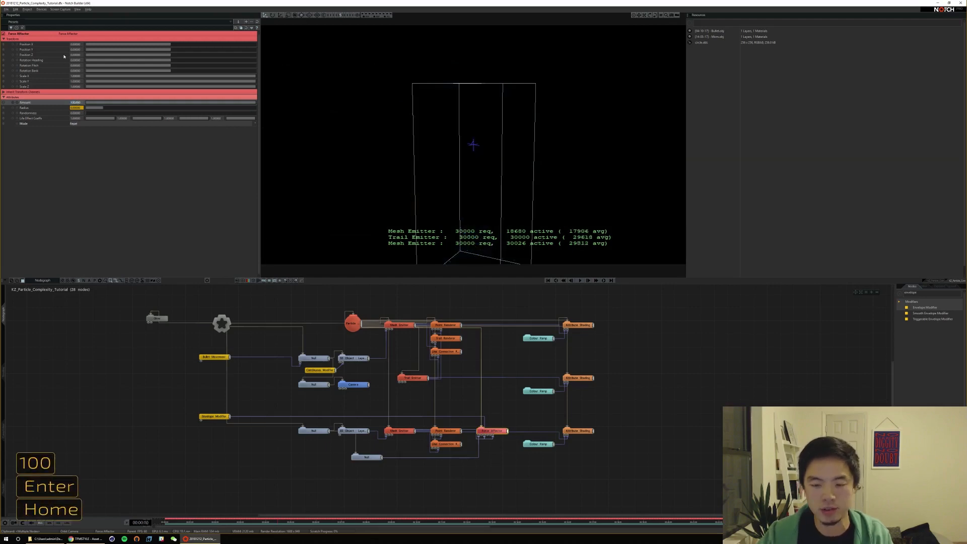
pyautogui.press('space')
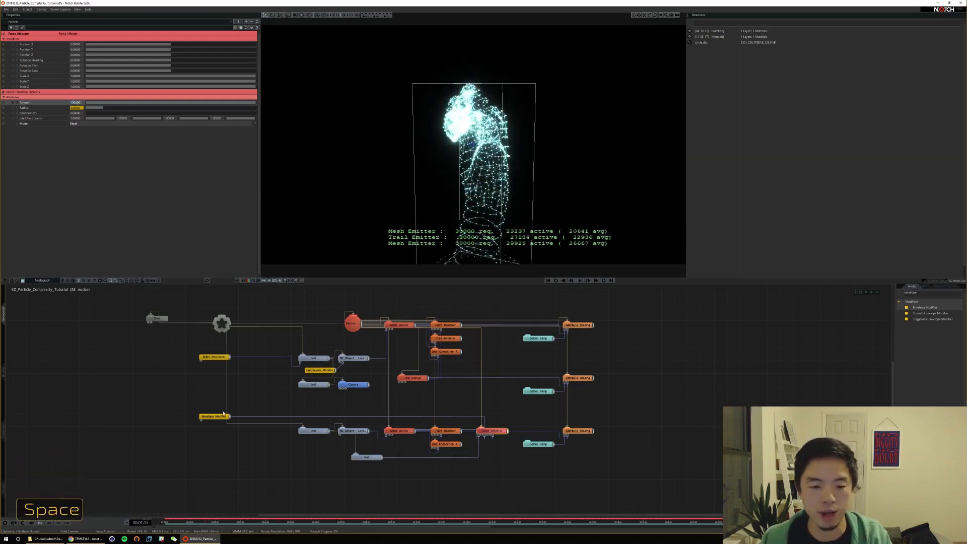
# Connect the Envelope Modifier to the Force Affector's Amount as well, and select the modifier
pyautogui.click(227, 417)
pyautogui.click(492, 431)
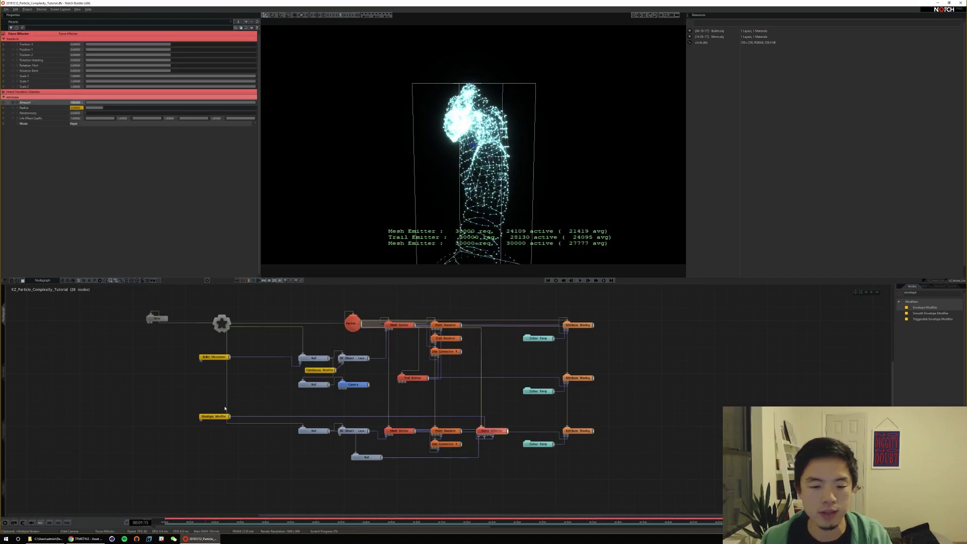
pyautogui.moveTo(230, 416); pyautogui.dragTo(132, 237)
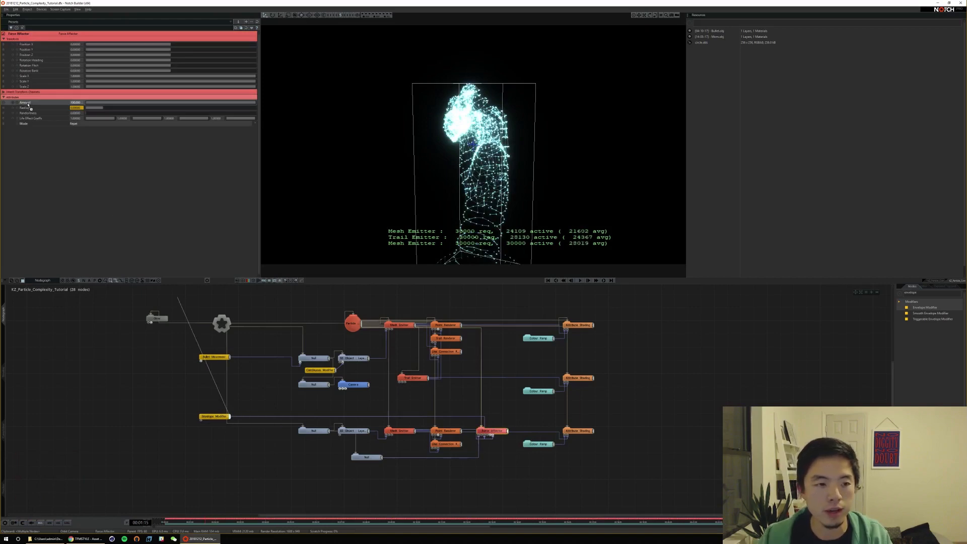
pyautogui.moveTo(28, 104); pyautogui.dragTo(67, 105)
pyautogui.click(216, 418)
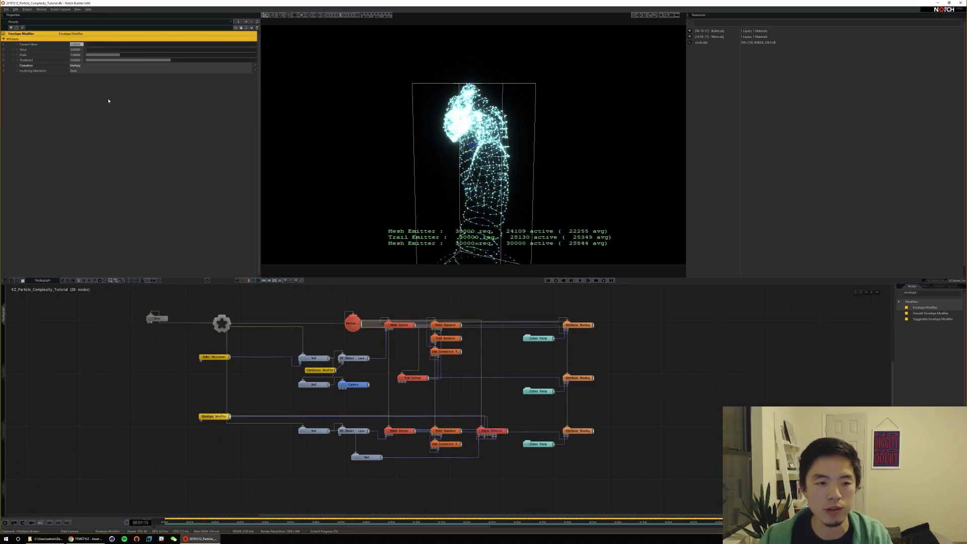
# Test small Envelope Modifier values during playback, replay from the start, and return the value to 0
pyautogui.press('space')
pyautogui.moveTo(88, 50)
pyautogui.mouseDown()
pyautogui.moveTo(186, 45)
pyautogui.moveTo(76, 50)
pyautogui.mouseUp()
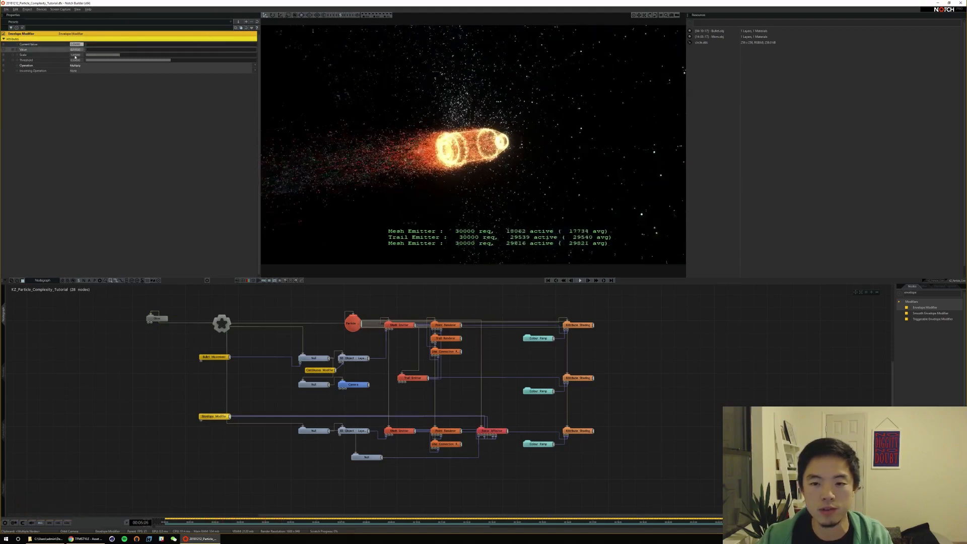
pyautogui.press('Home')
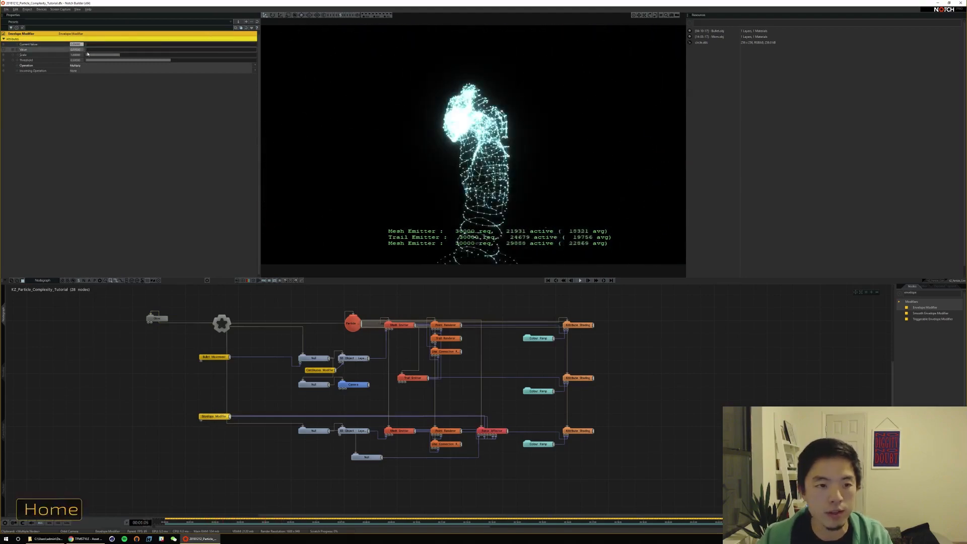
pyautogui.moveTo(86, 49)
pyautogui.mouseDown()
pyautogui.moveTo(234, 47)
pyautogui.moveTo(75, 50)
pyautogui.mouseUp()
pyautogui.press('space')
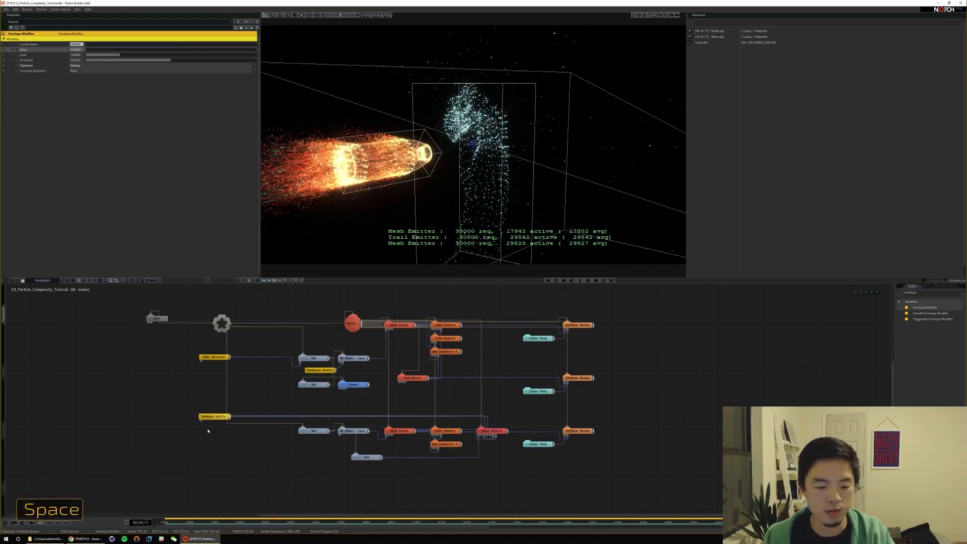
# Rename the Envelope Modifier "Hand Explode" and move it down in line with the fist's node row
pyautogui.press('F5')
pyautogui.write('Hand Ex')
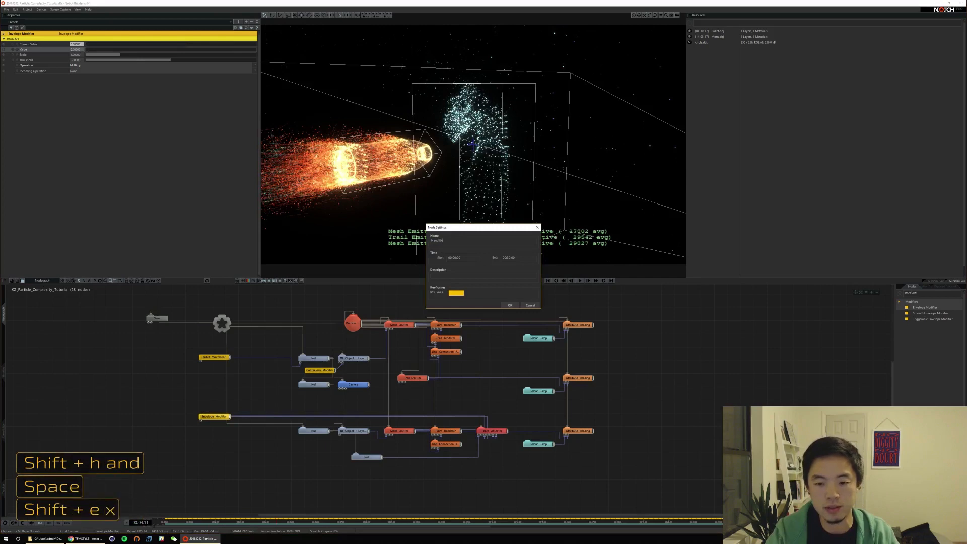
pyautogui.write('plode')
pyautogui.press('Return')
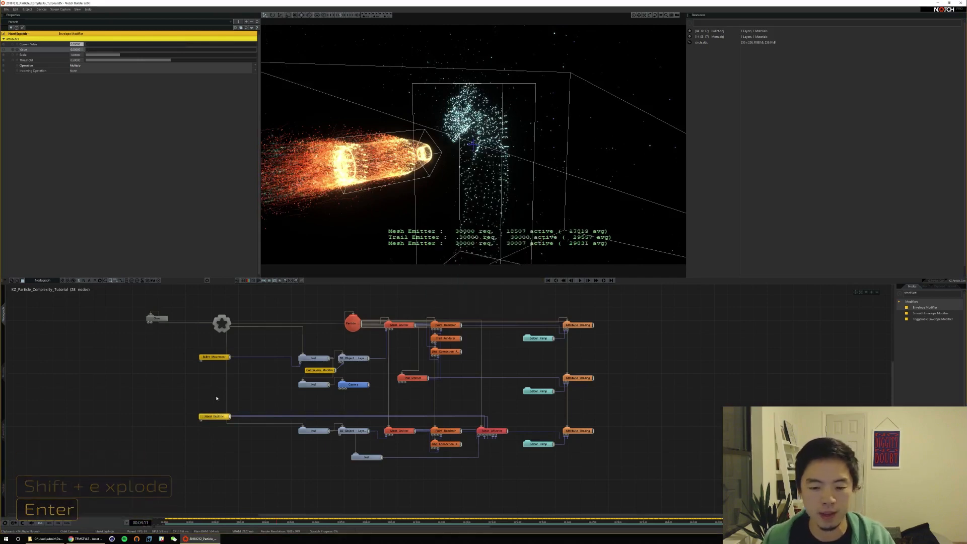
pyautogui.moveTo(219, 419); pyautogui.dragTo(219, 432)
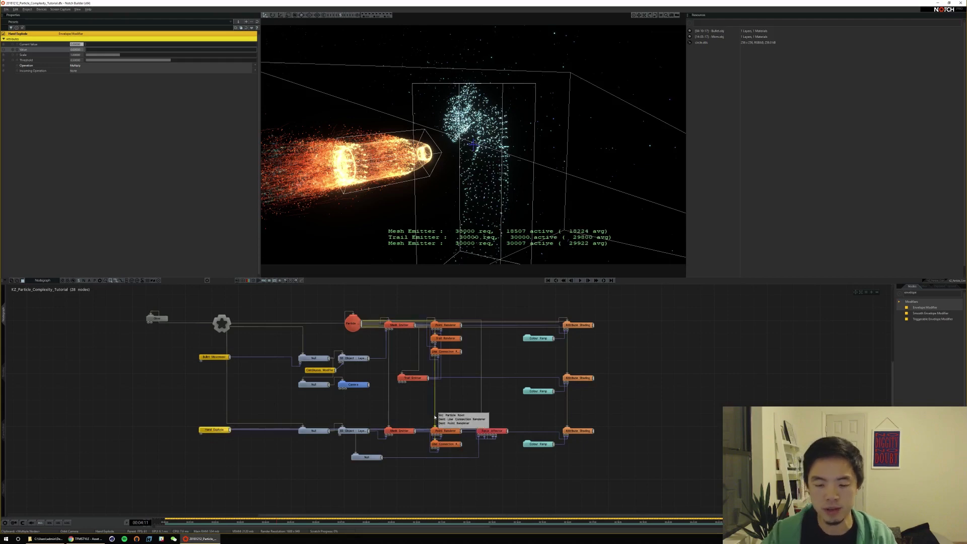
# Replay the animation from the start in a wider view, stop at the bullet impact, and open the Curve Editor
pyautogui.press('Home')
pyautogui.press('space')
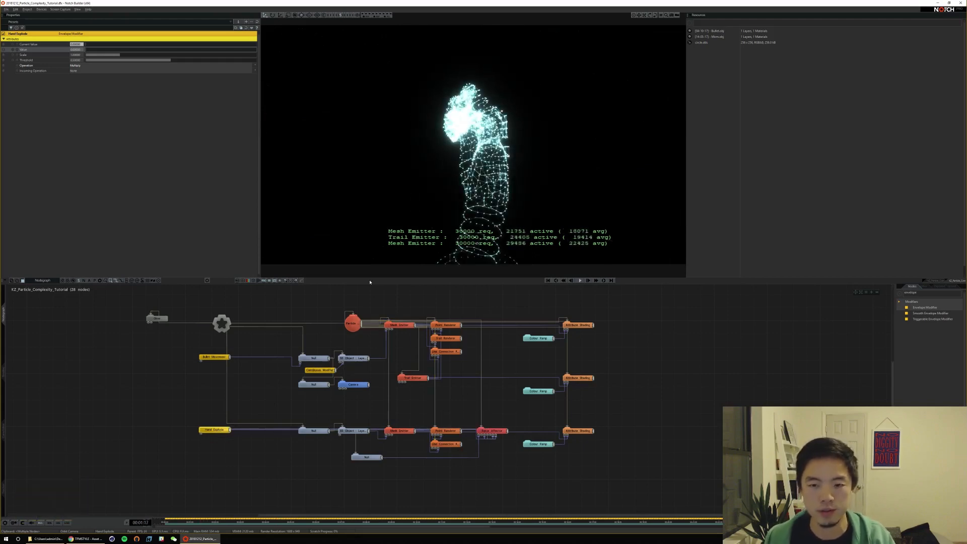
pyautogui.moveTo(379, 156)
pyautogui.keyDown('alt'); pyautogui.mouseDown(button='middle')
pyautogui.moveTo(377, 146)
pyautogui.moveTo(376, 168)
pyautogui.mouseUp(button='middle'); pyautogui.keyUp('alt')
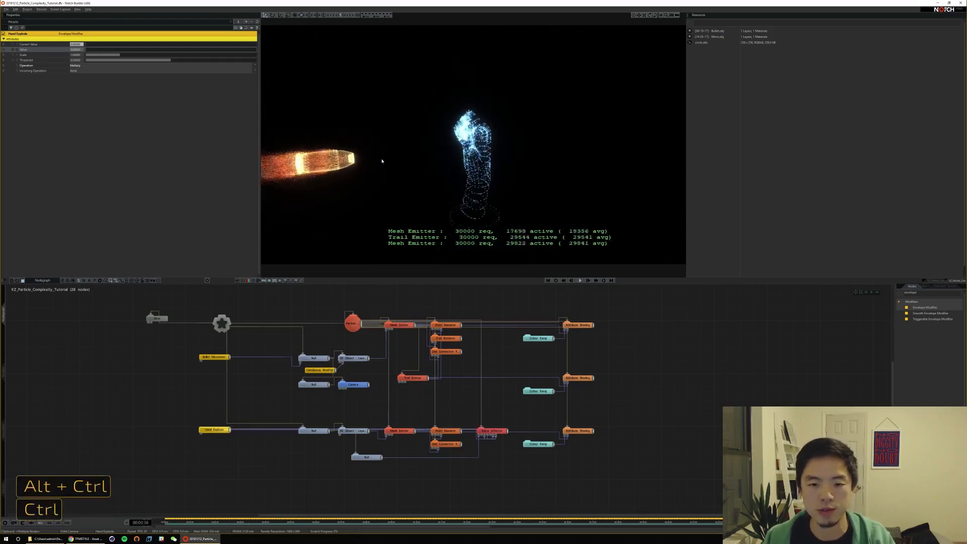
pyautogui.press('space')
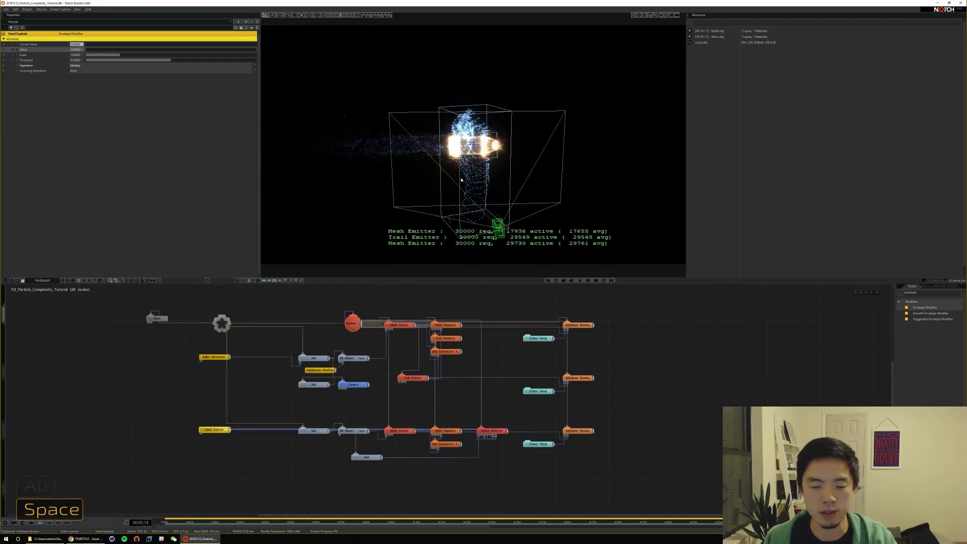
pyautogui.press('F3')
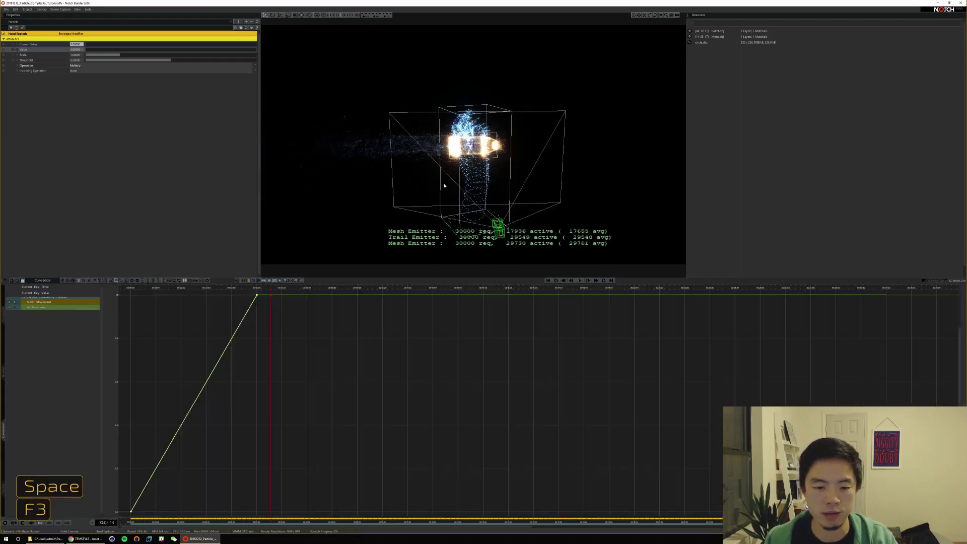
# Keyframe the Hand Explode modifier's Value at its current level at 00:04:14, just before impact, and at 1 at 00:06:05
pyautogui.click(254, 288)
pyautogui.moveTo(255, 287)
pyautogui.mouseDown()
pyautogui.moveTo(225, 284)
pyautogui.moveTo(246, 289)
pyautogui.mouseUp()
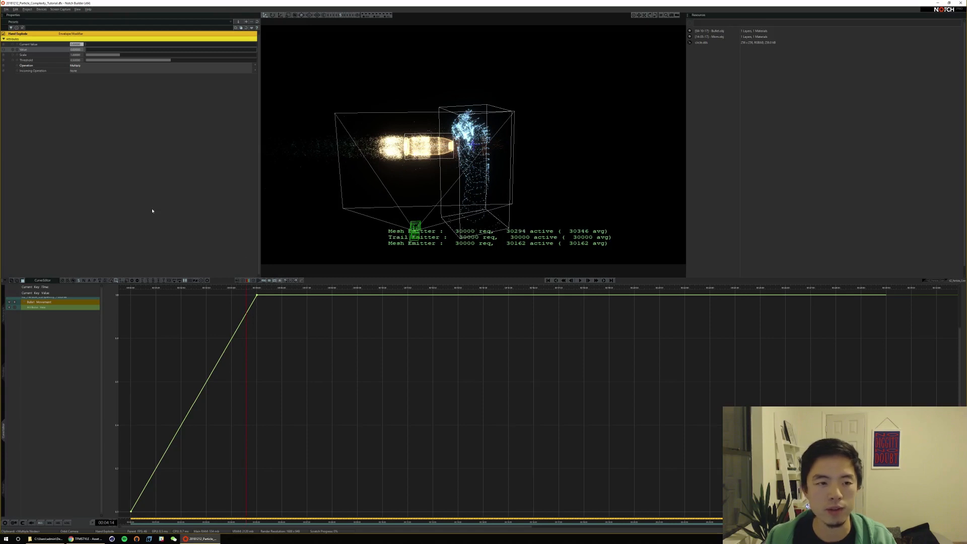
pyautogui.click(13, 50)
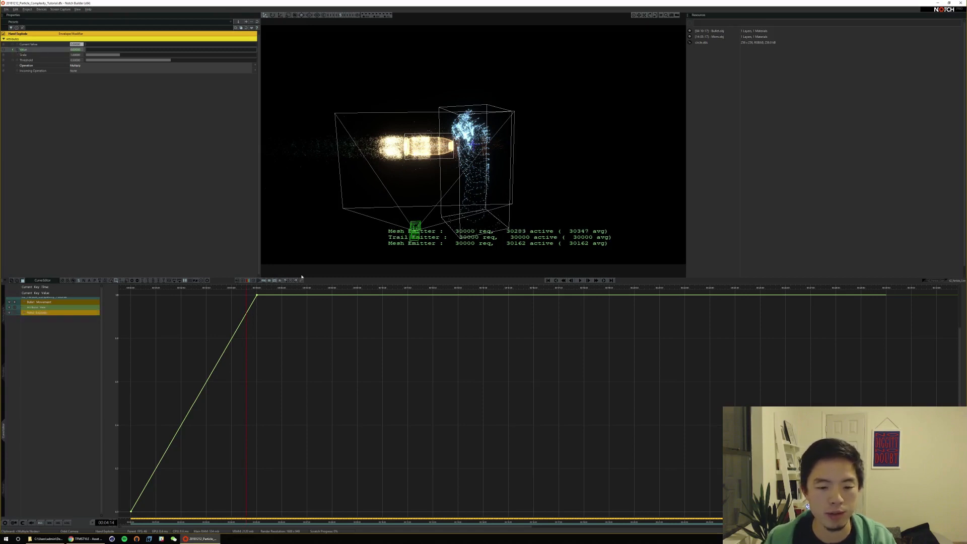
pyautogui.click(286, 290)
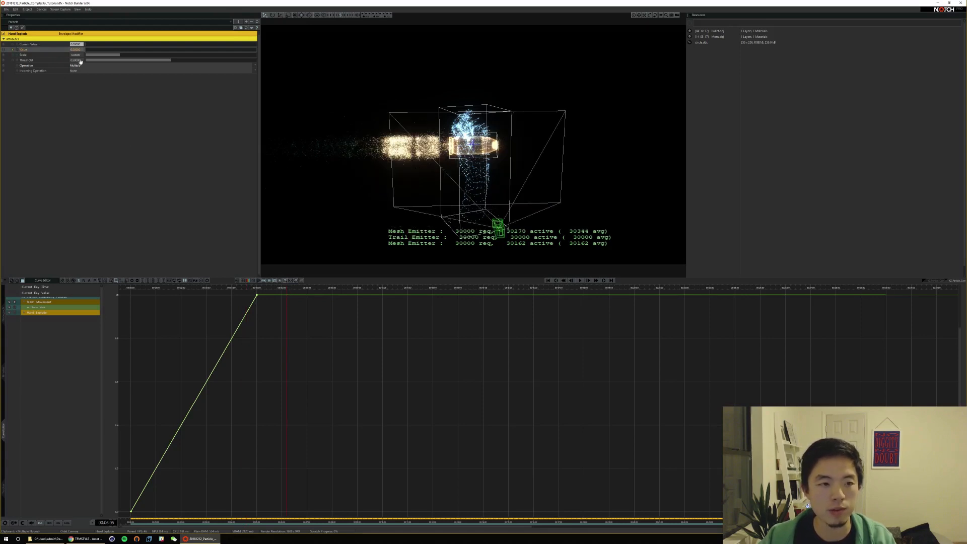
pyautogui.write('1')
pyautogui.press('Return')
pyautogui.press('Return')
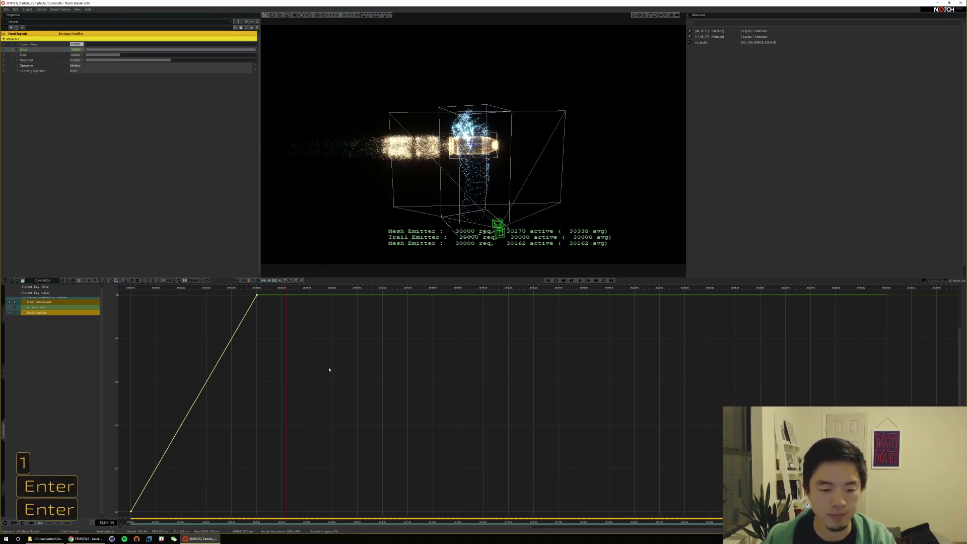
# Show the Hand Explode curve with the Bullet Movement curve in the Curve Editor and frame both ramps
pyautogui.click(16, 303)
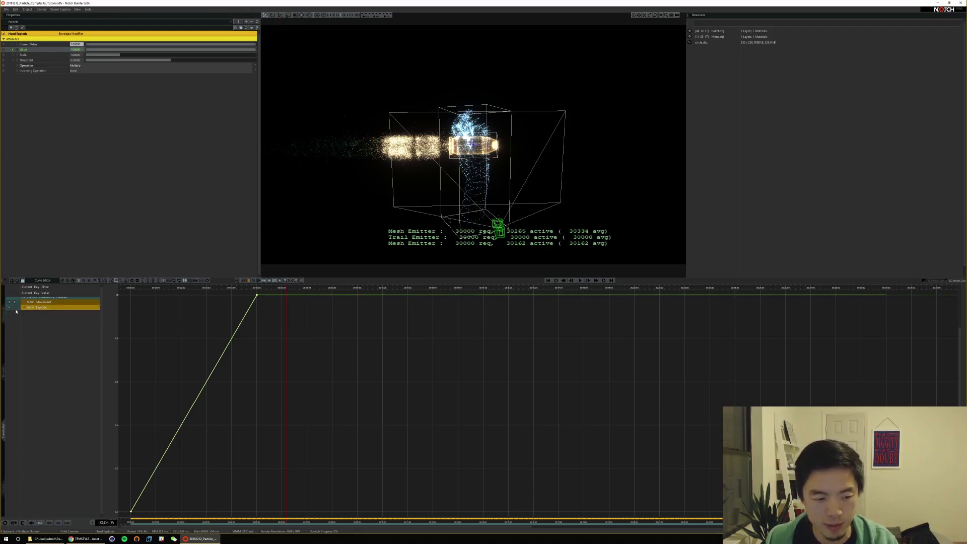
pyautogui.click(15, 308)
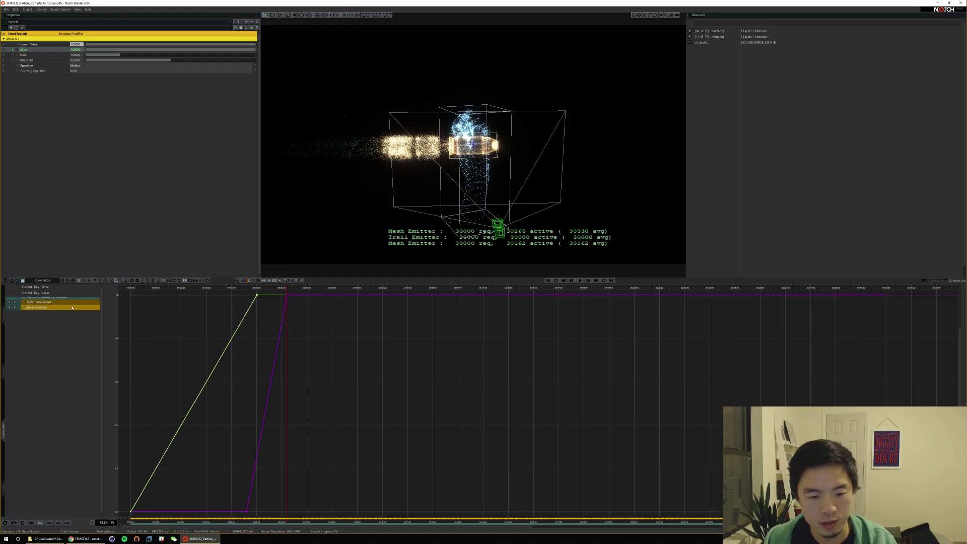
pyautogui.keyDown('ctrl'); pyautogui.keyDown('alt'); pyautogui.moveTo(320, 406); pyautogui.dragTo(226, 351, button='middle'); pyautogui.keyUp('alt'); pyautogui.keyUp('ctrl')
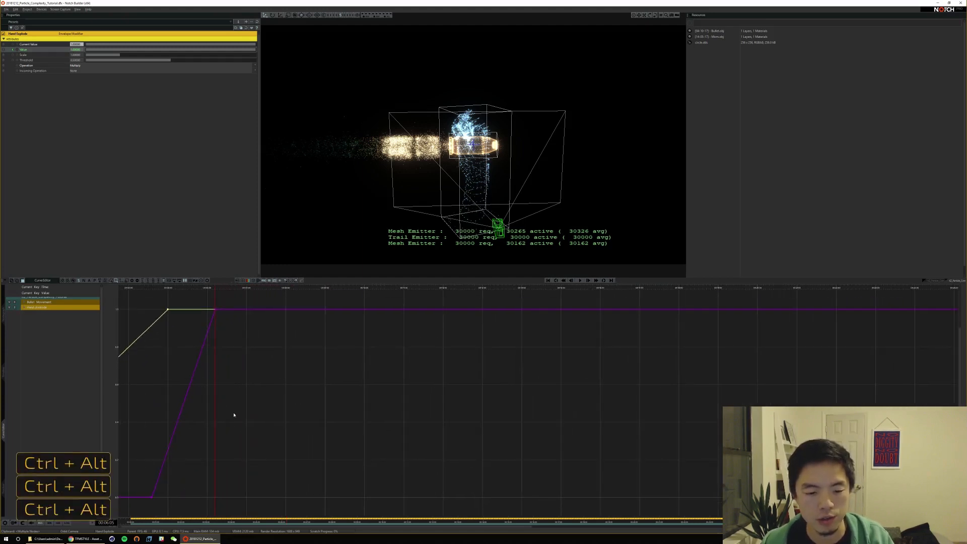
pyautogui.keyDown('alt'); pyautogui.moveTo(234, 414); pyautogui.dragTo(454, 391, button='middle'); pyautogui.keyUp('alt')
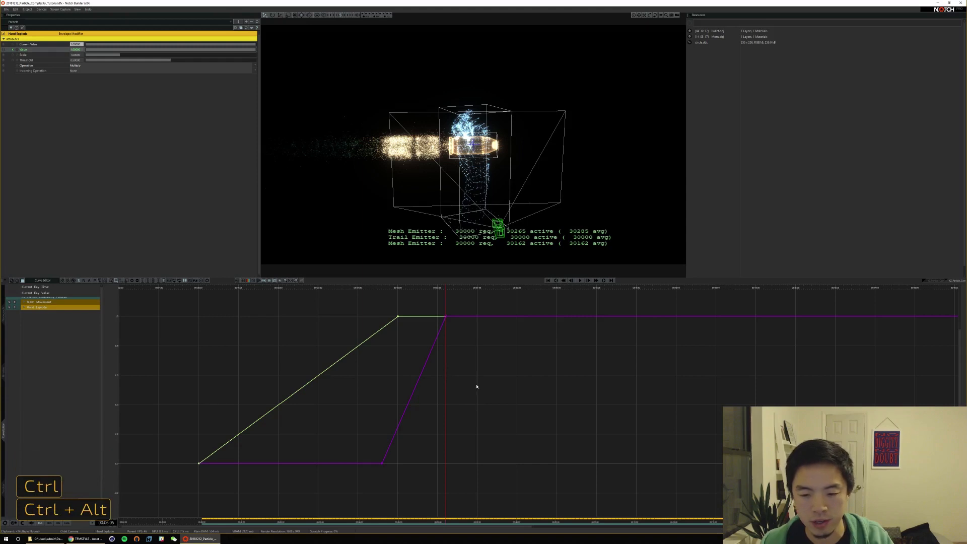
pyautogui.keyDown('ctrl'); pyautogui.keyDown('alt'); pyautogui.moveTo(477, 388); pyautogui.dragTo(639, 375, button='middle'); pyautogui.keyUp('alt'); pyautogui.keyUp('ctrl')
pyautogui.keyDown('ctrl'); pyautogui.moveTo(455, 381); pyautogui.dragTo(557, 373, button='middle'); pyautogui.keyUp('ctrl')
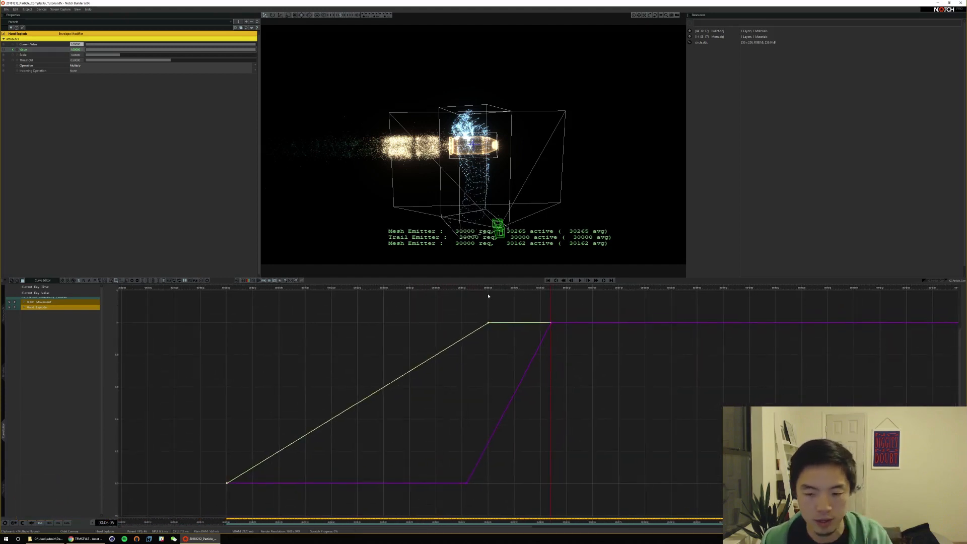
# Scrub past the impact, replay the animation from the start, and stop once the fist has exploded
pyautogui.moveTo(488, 288); pyautogui.dragTo(565, 287)
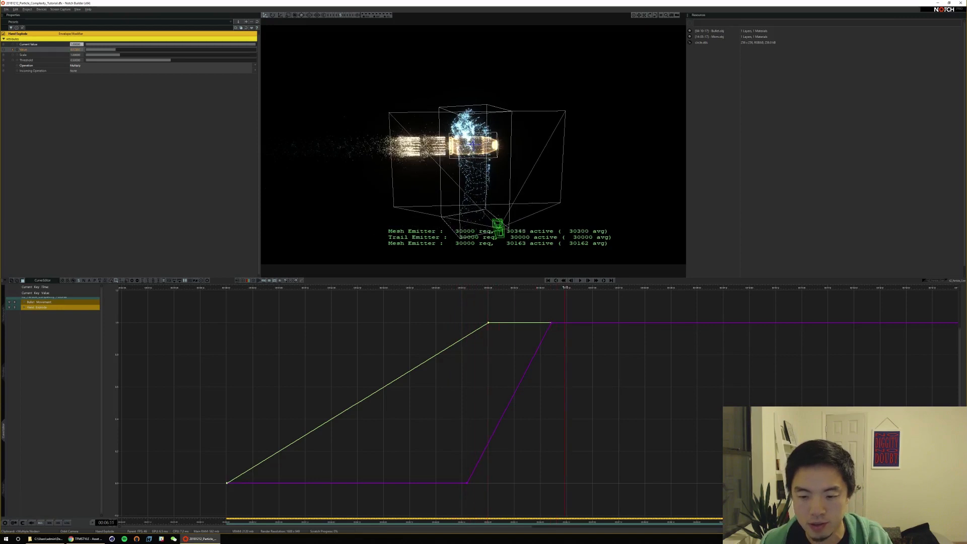
pyautogui.press('Home')
pyautogui.press('space')
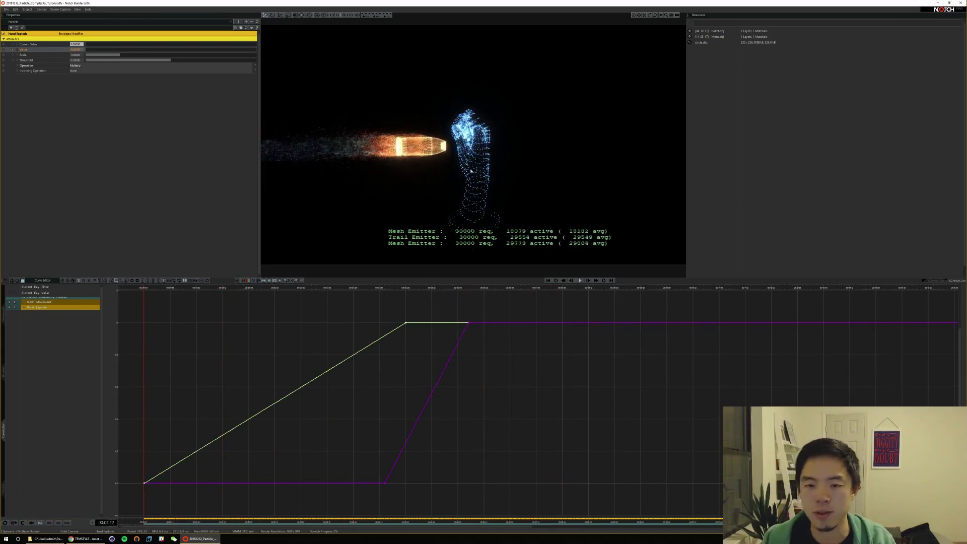
pyautogui.press('space')
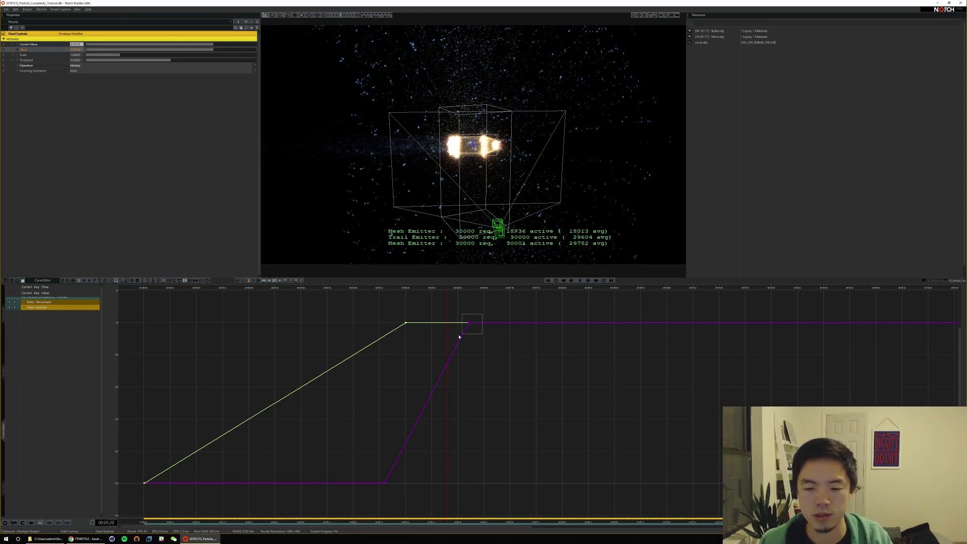
# Move the Hand Explode curve's end key earlier, closer to the impact, and replay the animation from the start
pyautogui.moveTo(459, 337); pyautogui.dragTo(459, 337)
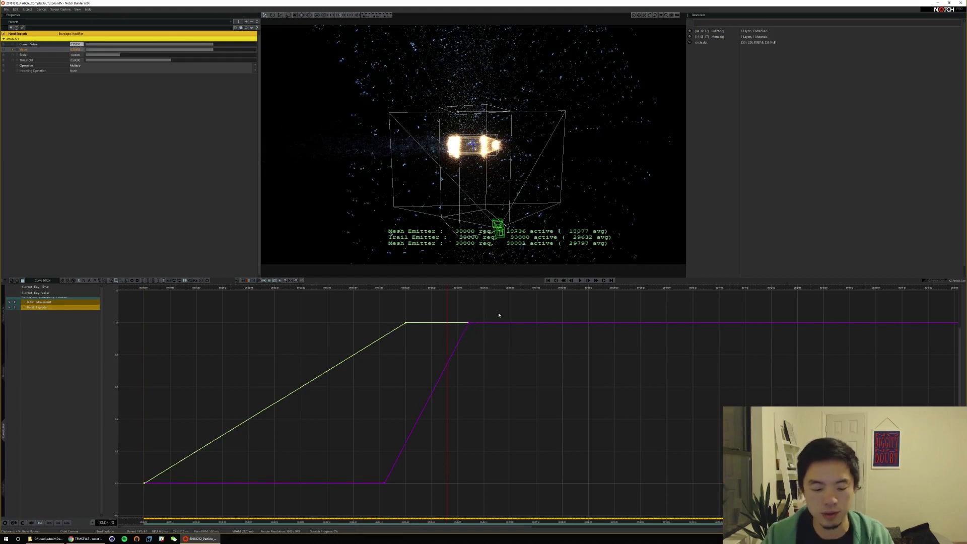
pyautogui.hotkey('alt', 'Left')
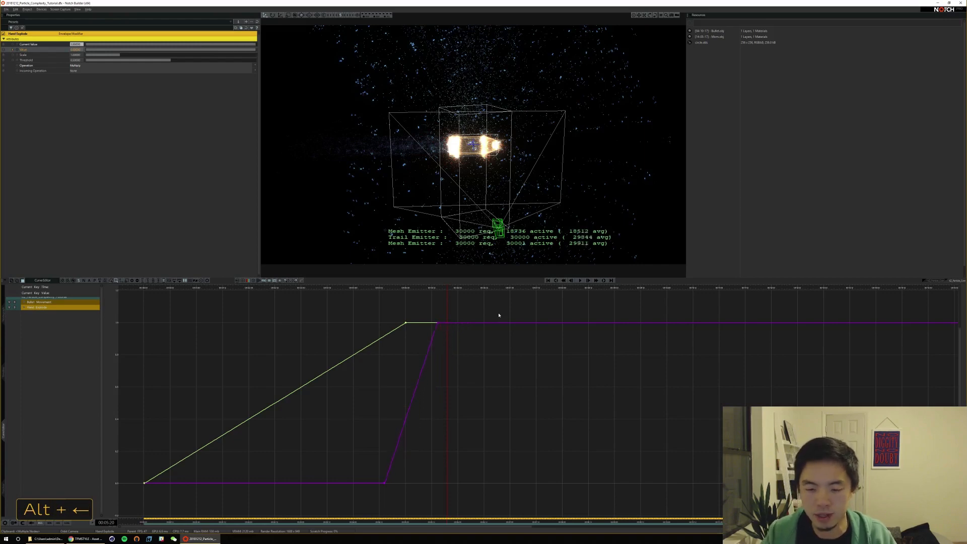
pyautogui.press('Home')
pyautogui.press('space')
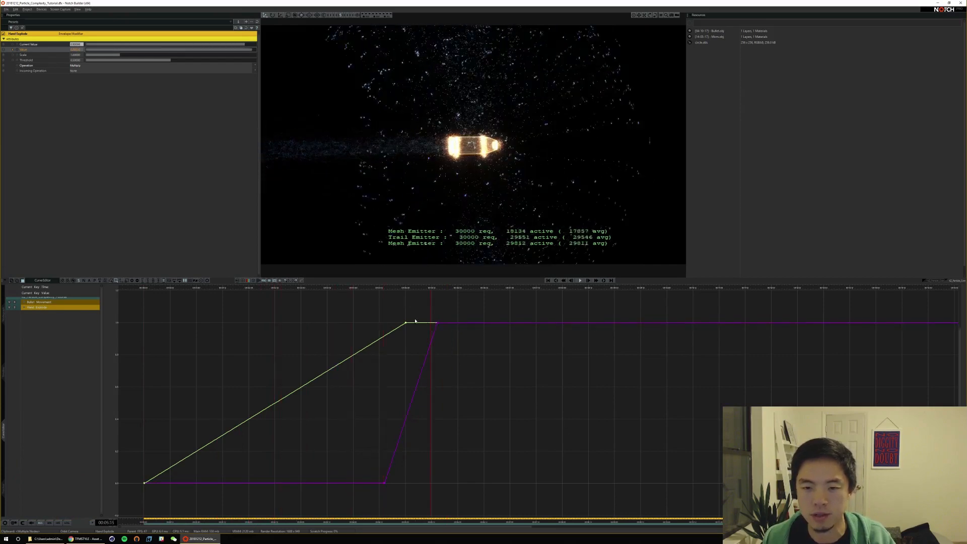
pyautogui.press('space')
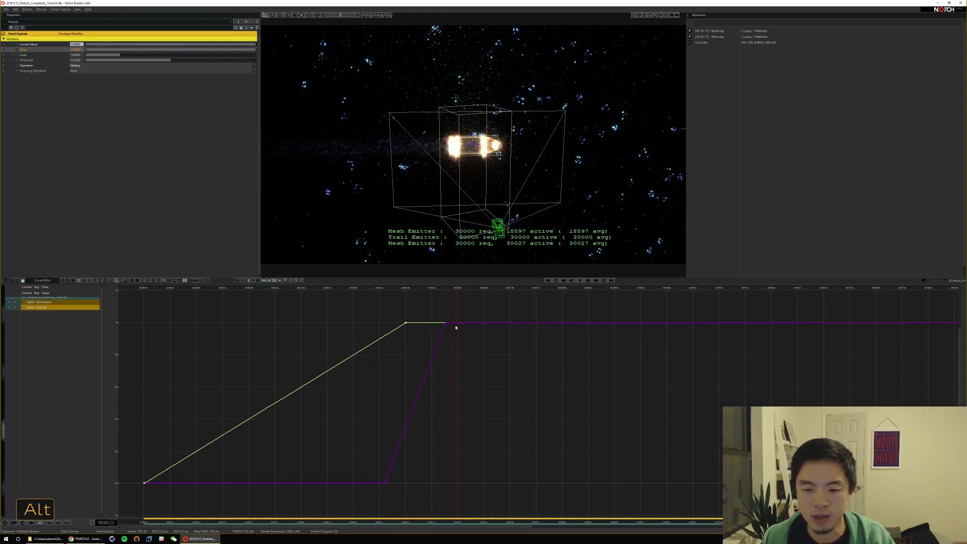
# Steepen the Hand Explode ramp by moving its end key to just after the Bullet Movement end key and its start key slightly earlier
pyautogui.moveTo(437, 325); pyautogui.dragTo(437, 314)
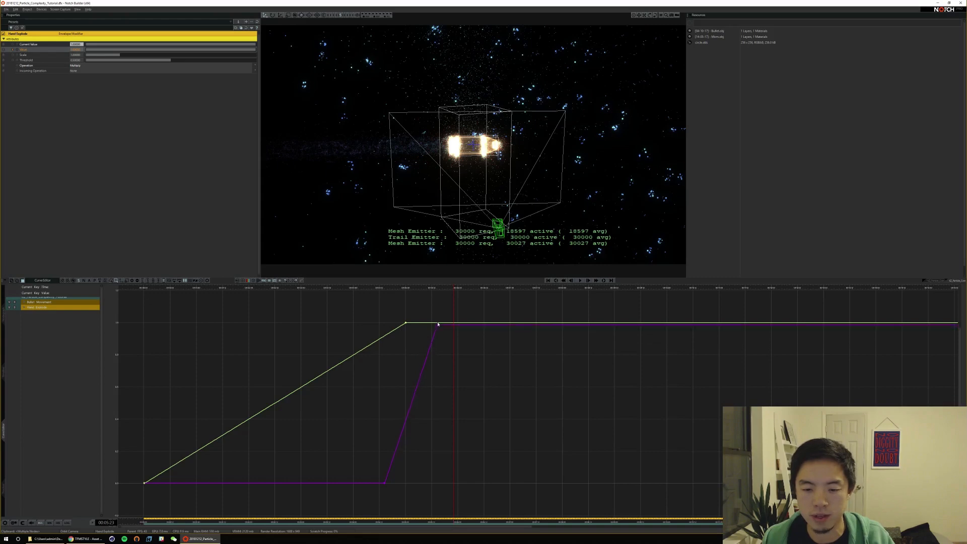
pyautogui.hotkey('ctrl', 'z')
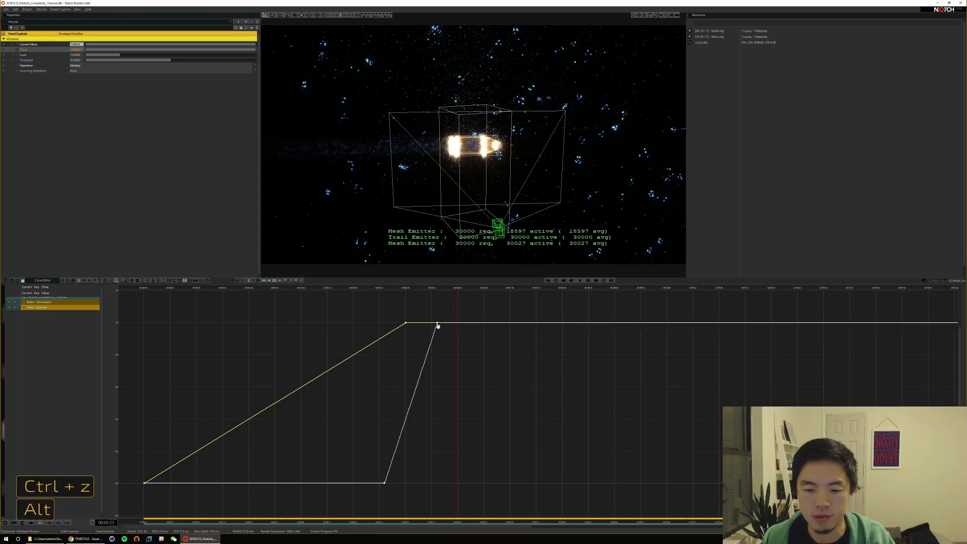
pyautogui.moveTo(439, 324)
pyautogui.keyDown('alt'); pyautogui.mouseDown()
pyautogui.moveTo(429, 326)
pyautogui.moveTo(451, 326)
pyautogui.mouseUp(); pyautogui.keyUp('alt')
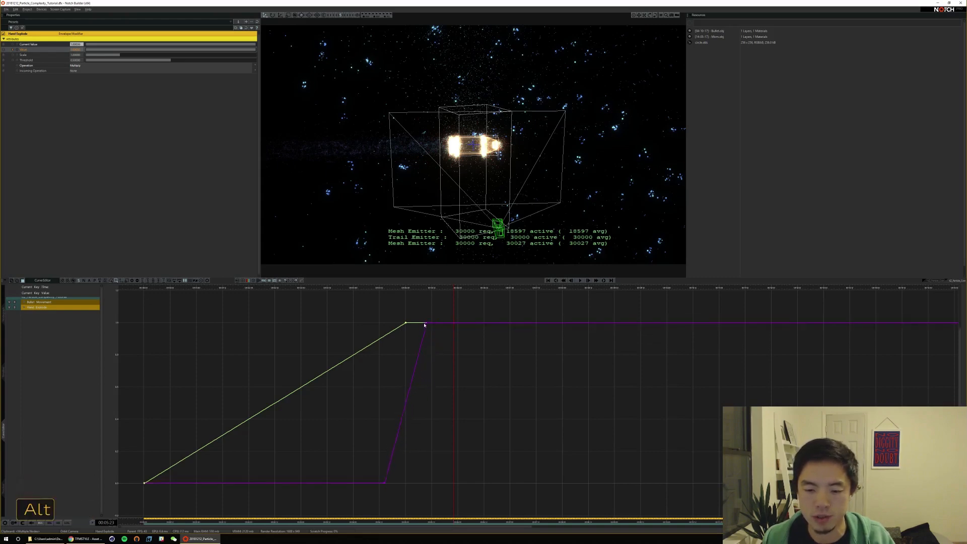
pyautogui.moveTo(401, 465); pyautogui.dragTo(373, 491)
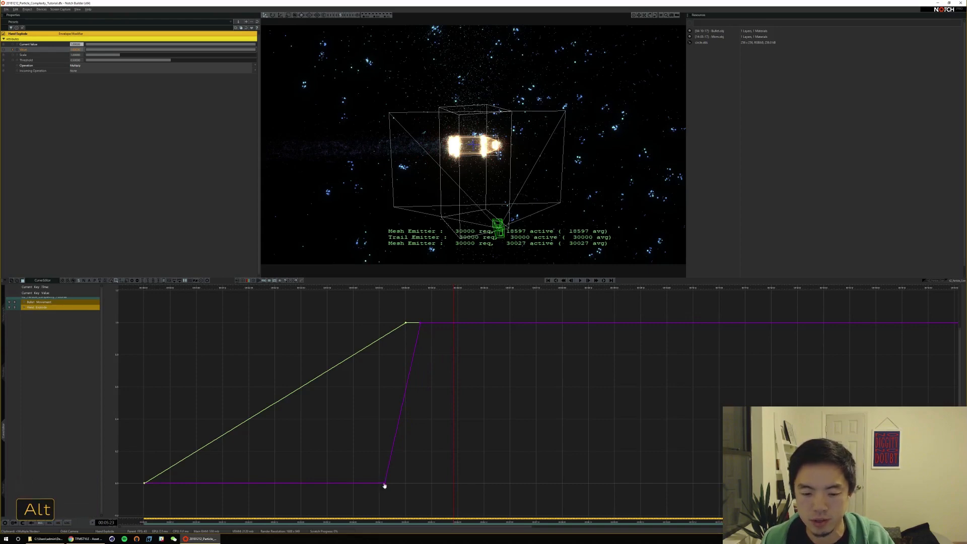
# Replay the explosion several times from shortly before the bullet impact to check its timing
pyautogui.press('space')
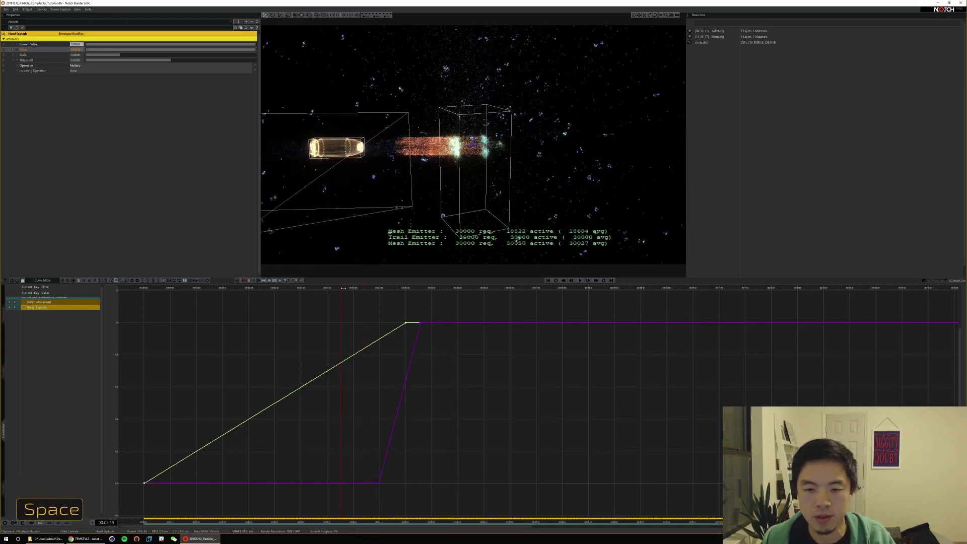
pyautogui.press('space')
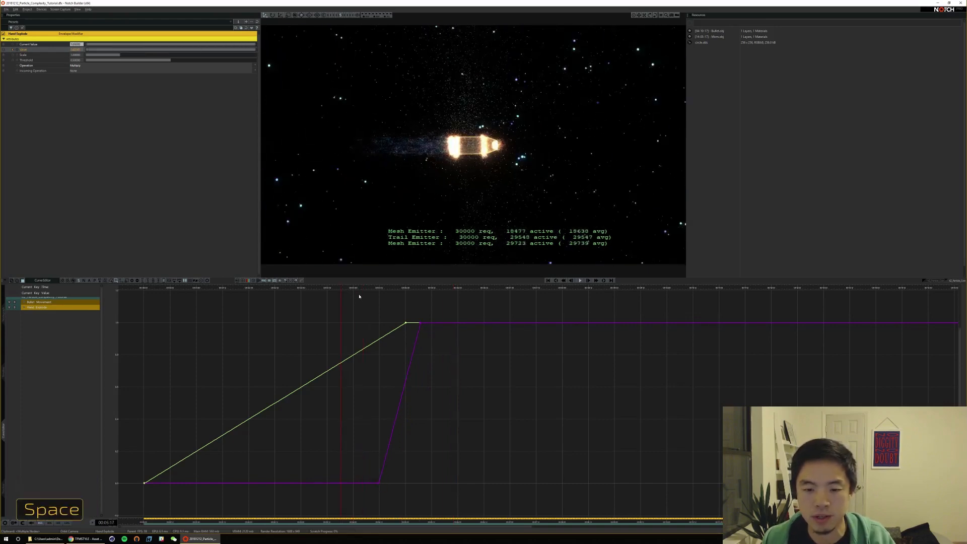
pyautogui.press('space')
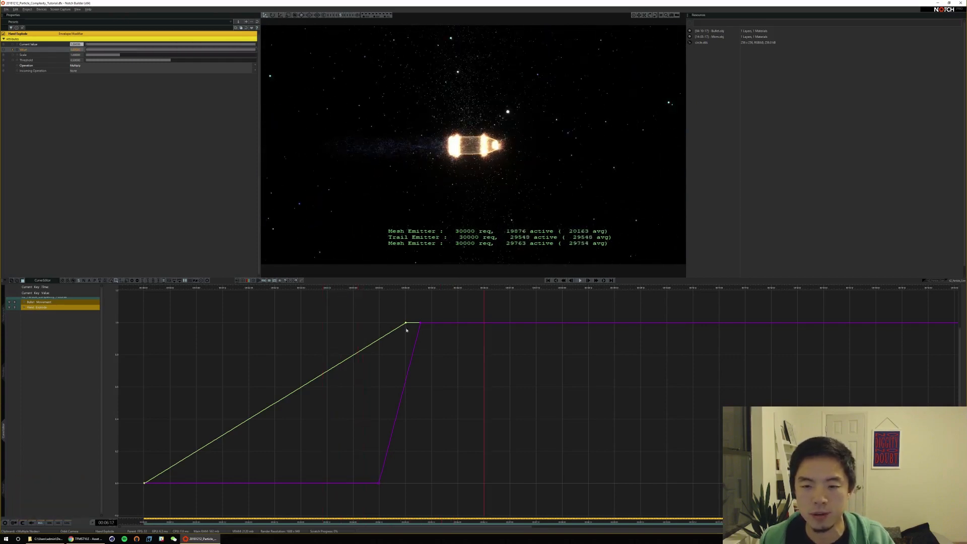
pyautogui.press('space')
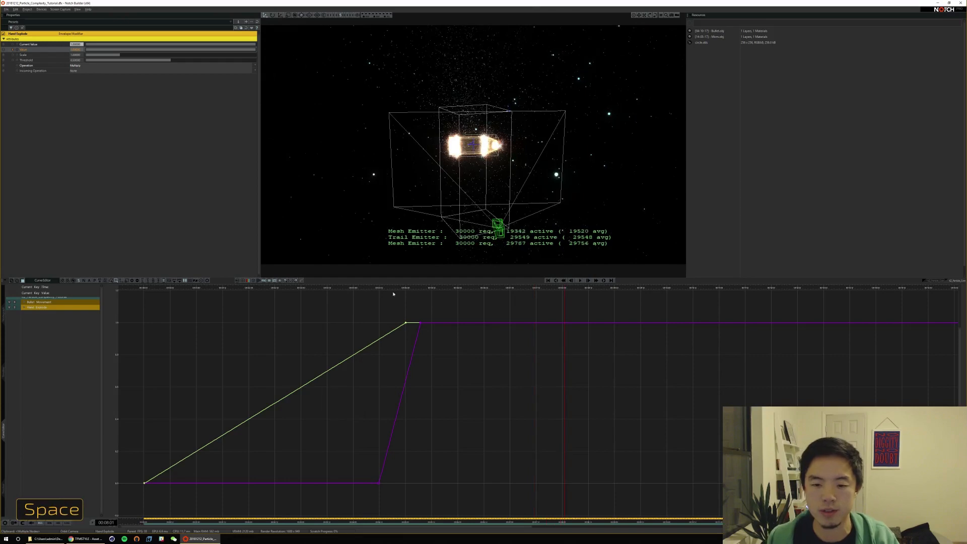
pyautogui.press('space')
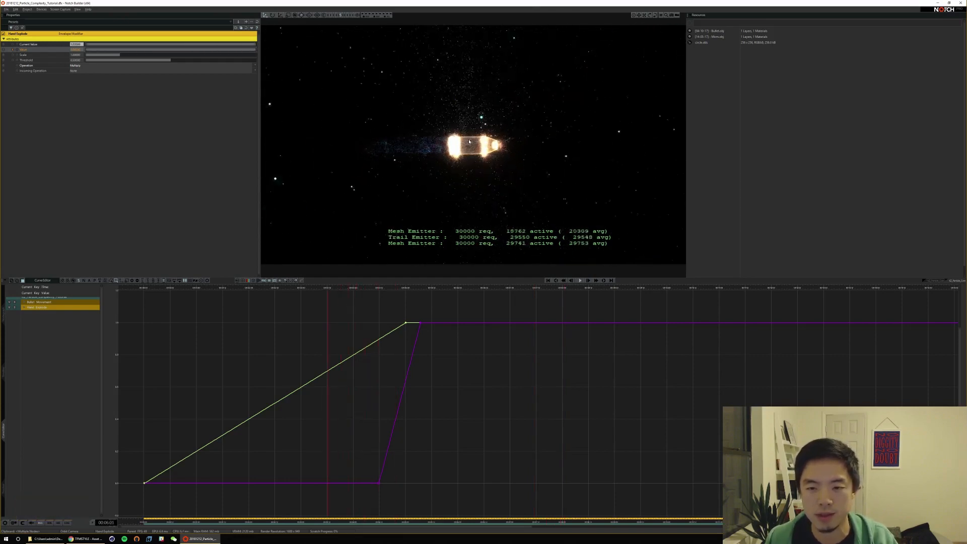
pyautogui.press('space')
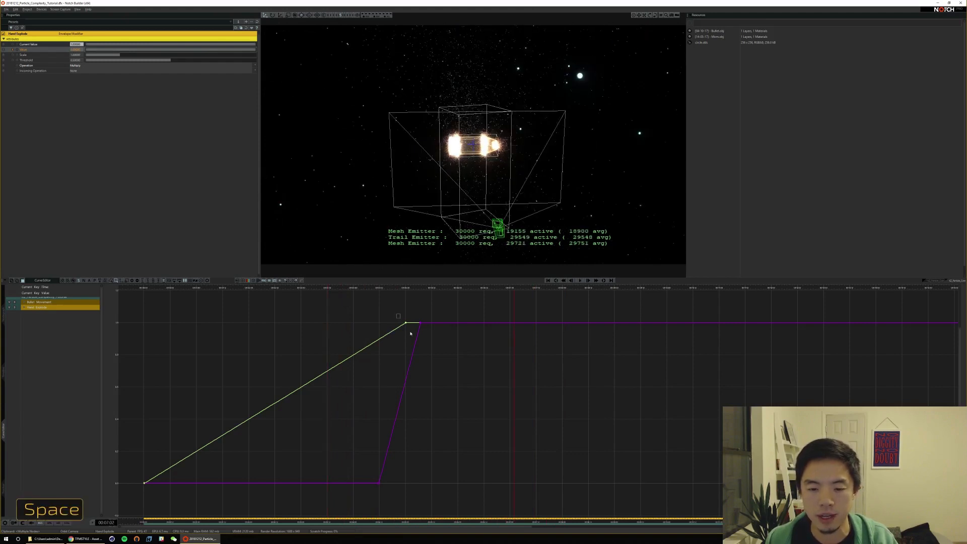
# Raise the Bullet Movement curve's end key to about 1.1, shift it slightly later, and replay the impact
pyautogui.click(406, 324)
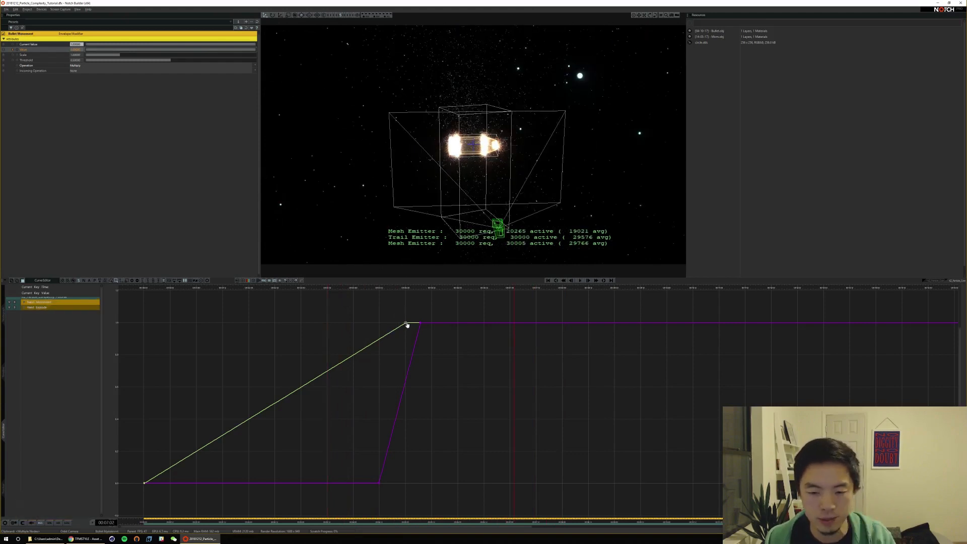
pyautogui.moveTo(406, 323); pyautogui.dragTo(408, 309)
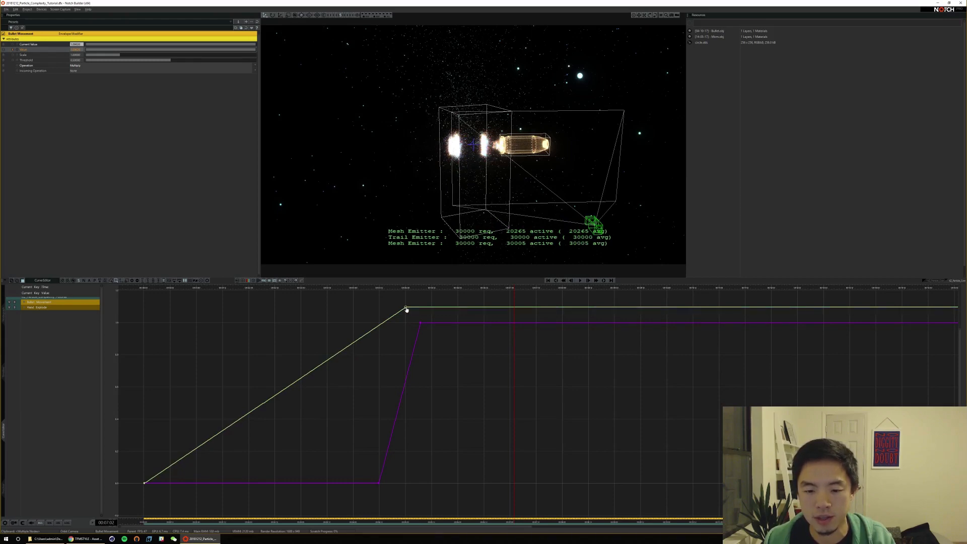
pyautogui.keyDown('alt'); pyautogui.moveTo(406, 309); pyautogui.dragTo(349, 289); pyautogui.keyUp('alt')
pyautogui.press('space')
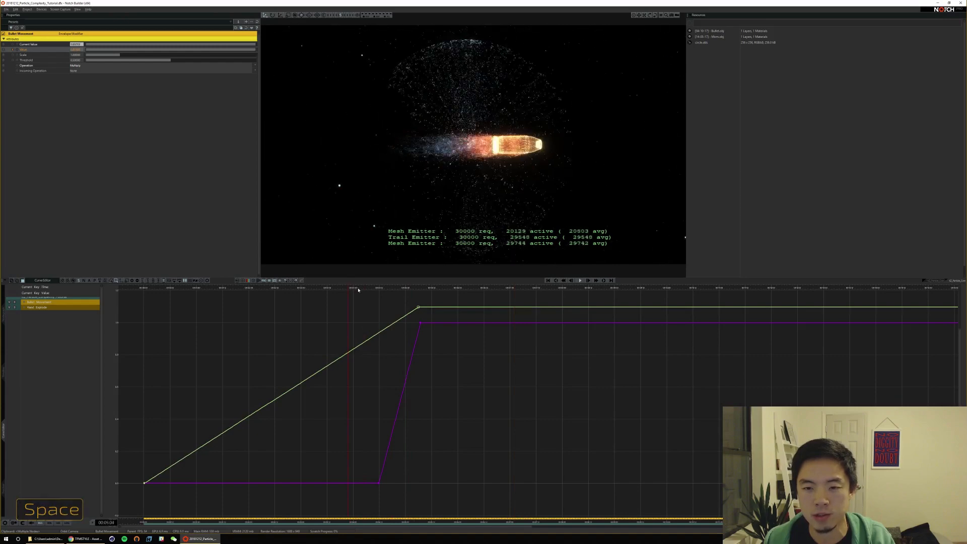
pyautogui.press('space')
# Move the Bullet Movement end key a little further up and later, past the Hand Explode ramp, and replay the impact twice
pyautogui.keyDown('alt'); pyautogui.moveTo(419, 307); pyautogui.dragTo(366, 287); pyautogui.keyUp('alt')
pyautogui.press('space')
pyautogui.press('space')
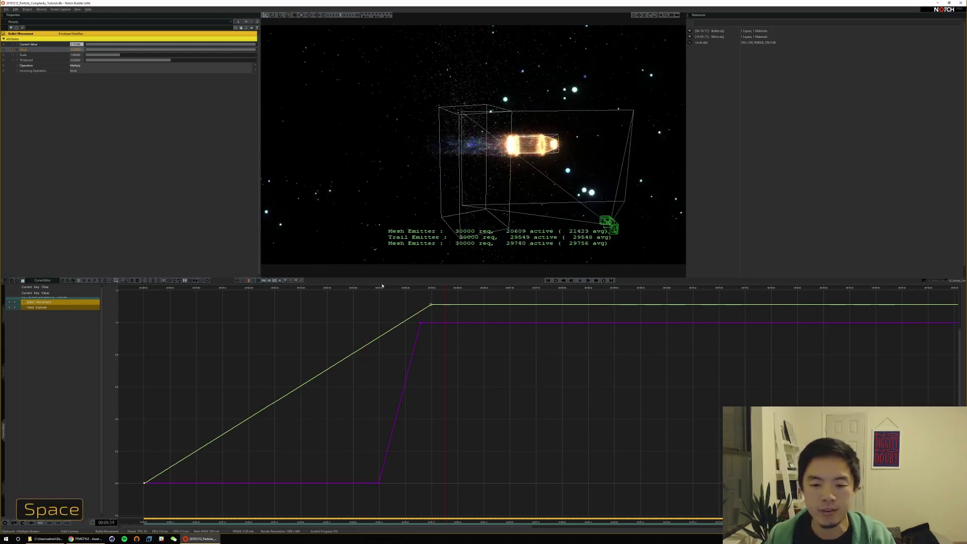
pyautogui.click(317, 289)
pyautogui.press('space')
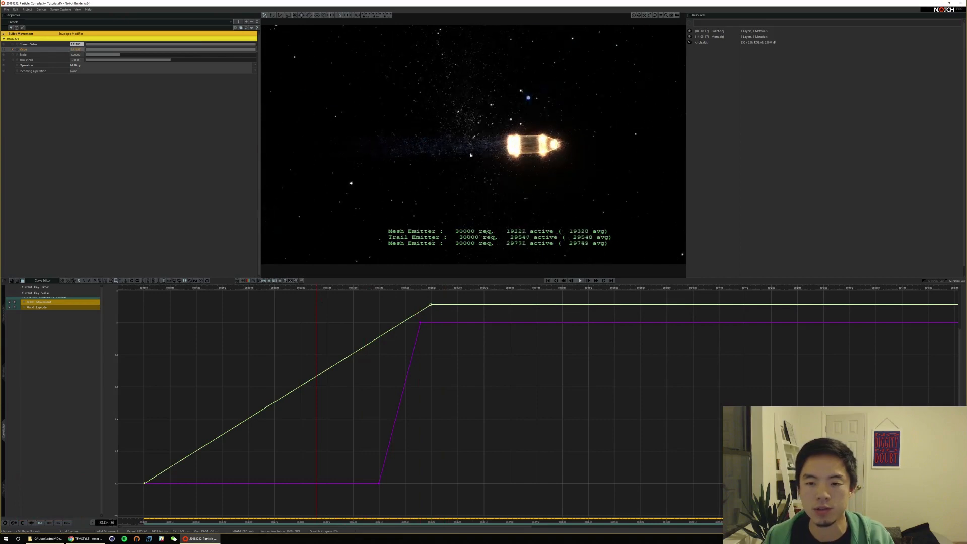
pyautogui.press('space')
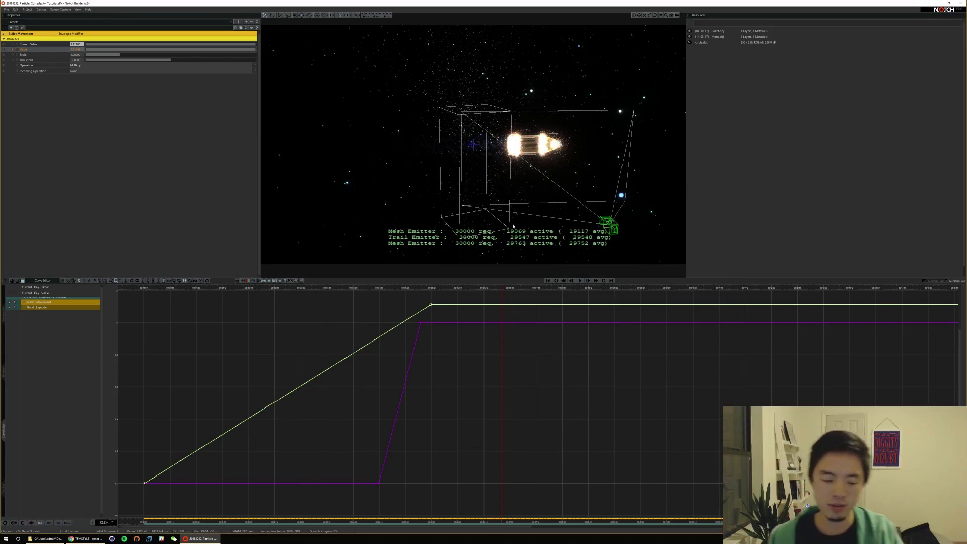
# Return to the node graph and add a new Envelope Modifier directly below the Bullet Movement modifier
pyautogui.press('F1')
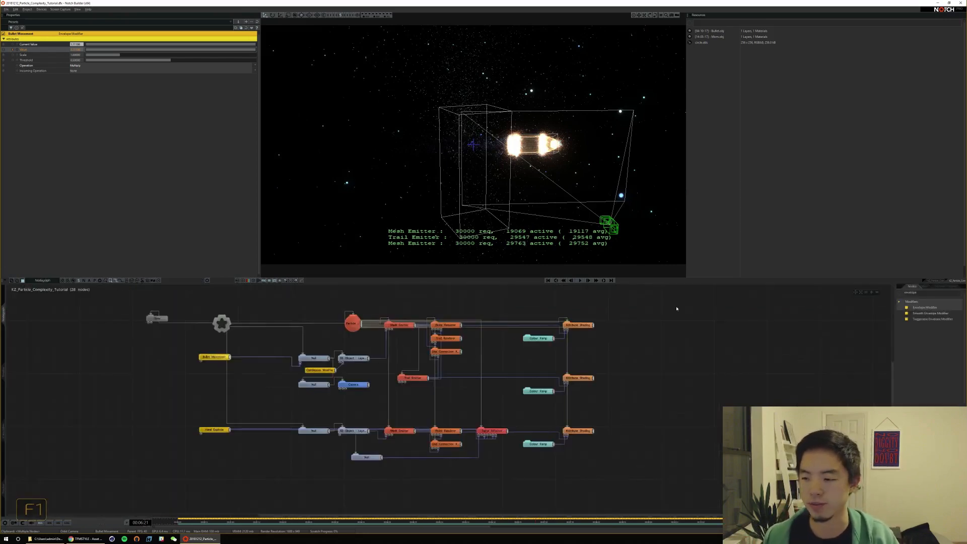
pyautogui.moveTo(201, 373); pyautogui.dragTo(202, 374)
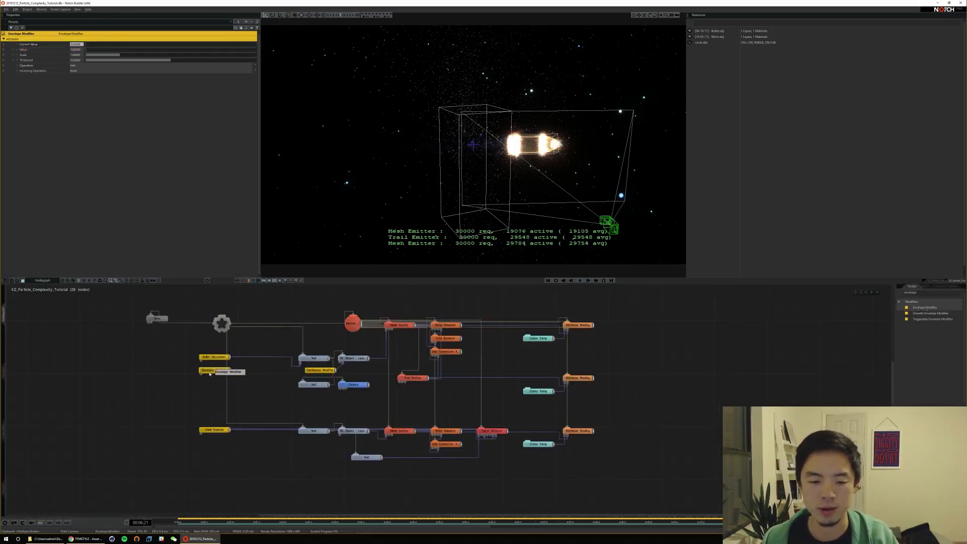
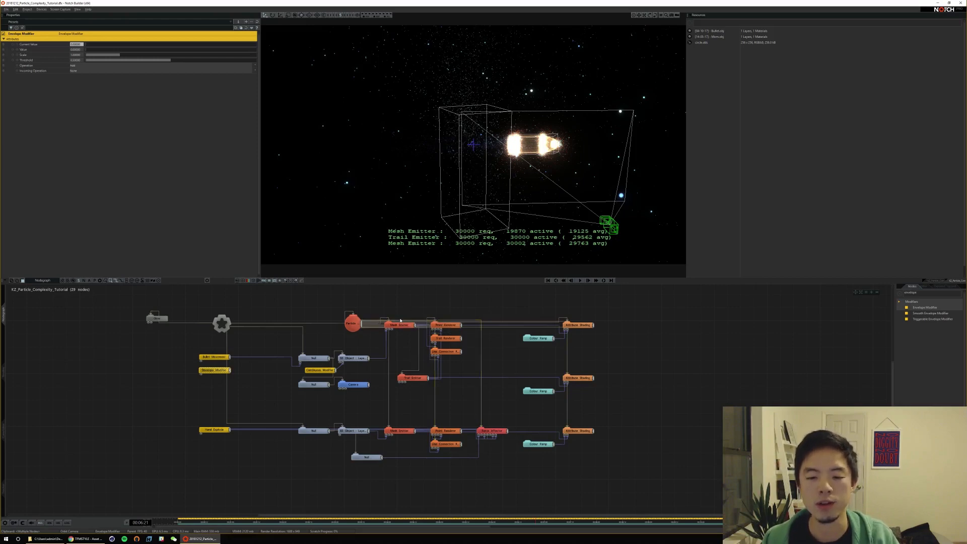
# Connect the new Envelope Modifier to the bullet Mesh Emitter's Emission Rate and set the modifier's operation to Multiply
pyautogui.click(401, 324)
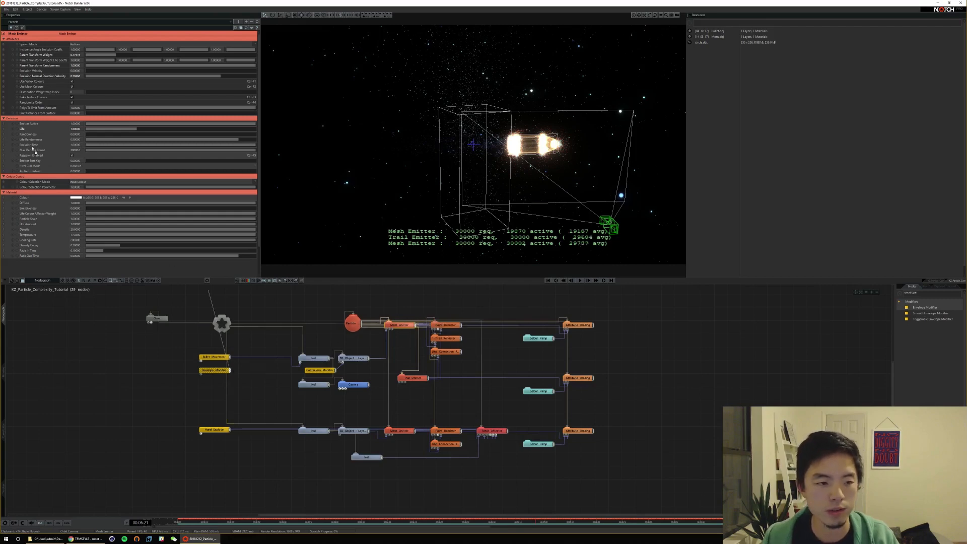
pyautogui.click(218, 371)
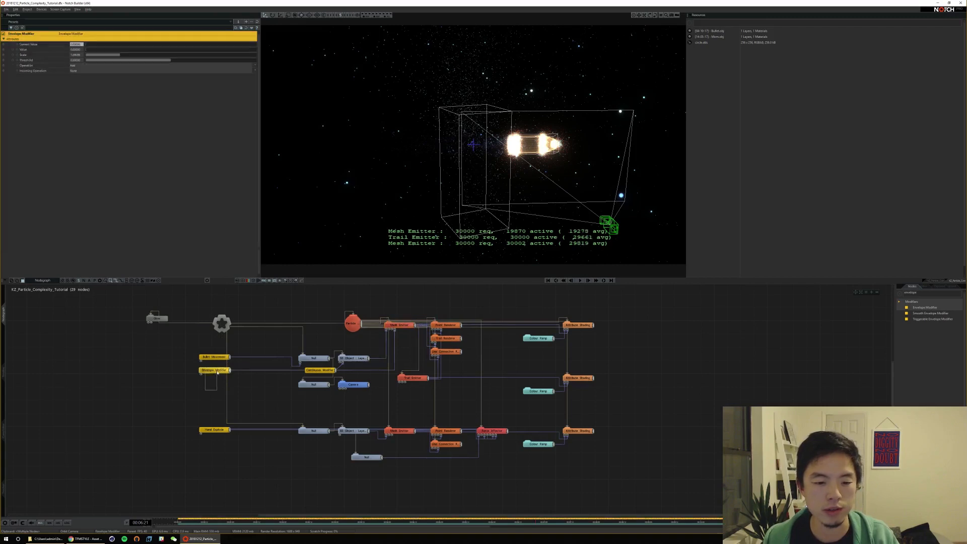
pyautogui.click(81, 66)
pyautogui.click(86, 80)
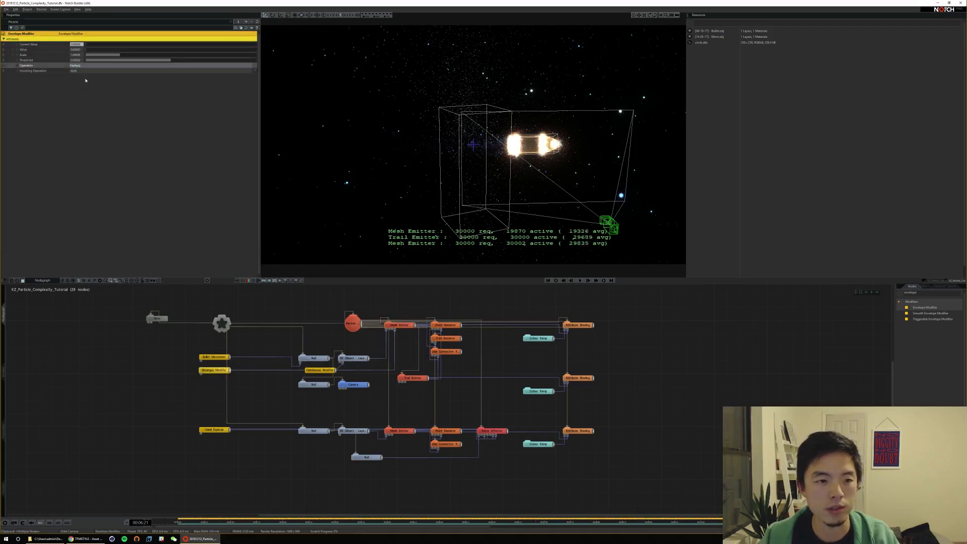
# Rename the new Envelope Modifier as Bullet Visibility
pyautogui.press('F5')
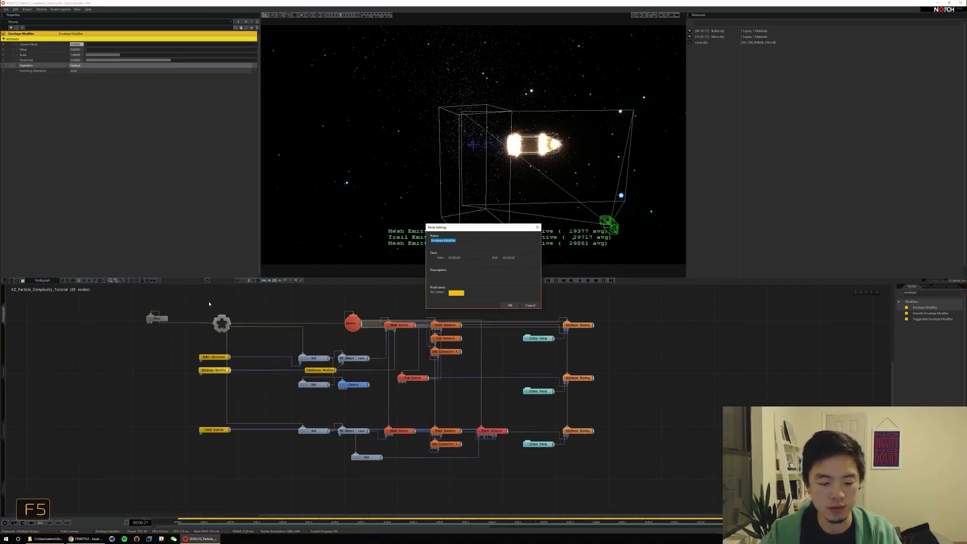
pyautogui.write('Bullet Visibility')
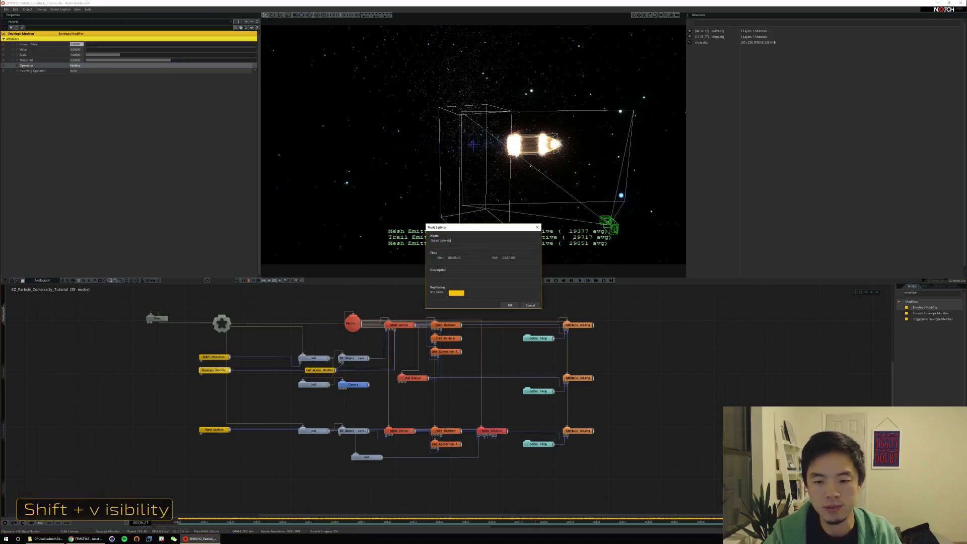
pyautogui.press('Return')
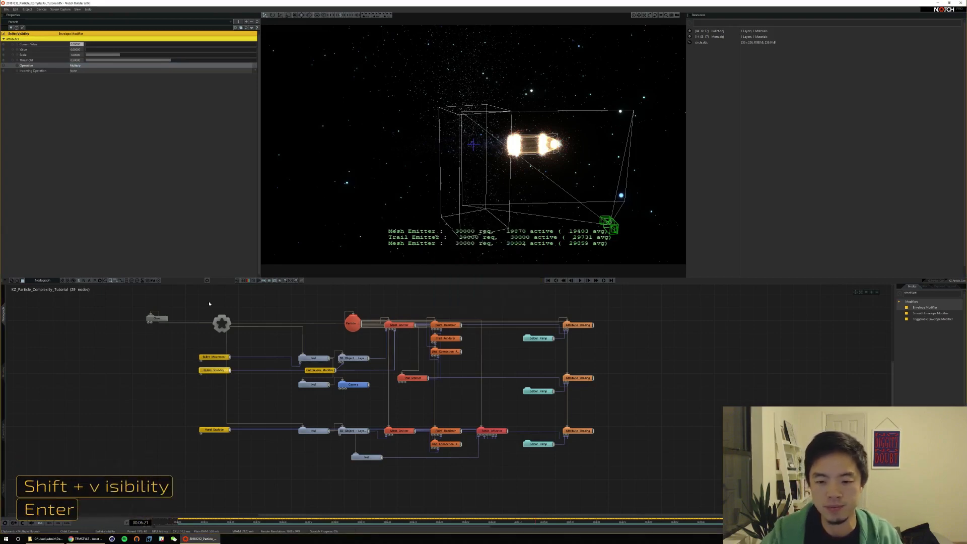
# In the curve editor, keyframe the Bullet Visibility value at 1 at 00:04:16, just after the Hand Explode ramp begins
pyautogui.press('F3')
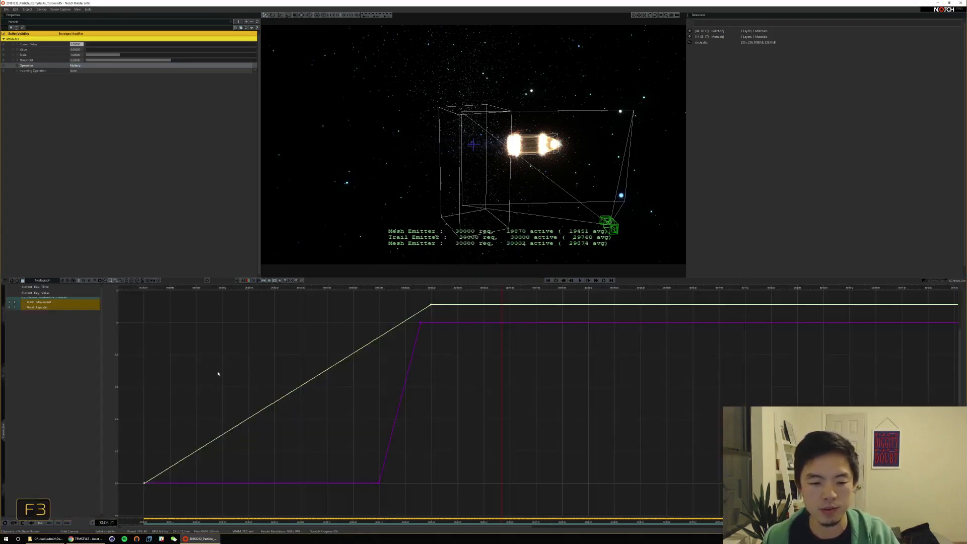
pyautogui.moveTo(415, 291); pyautogui.dragTo(386, 288)
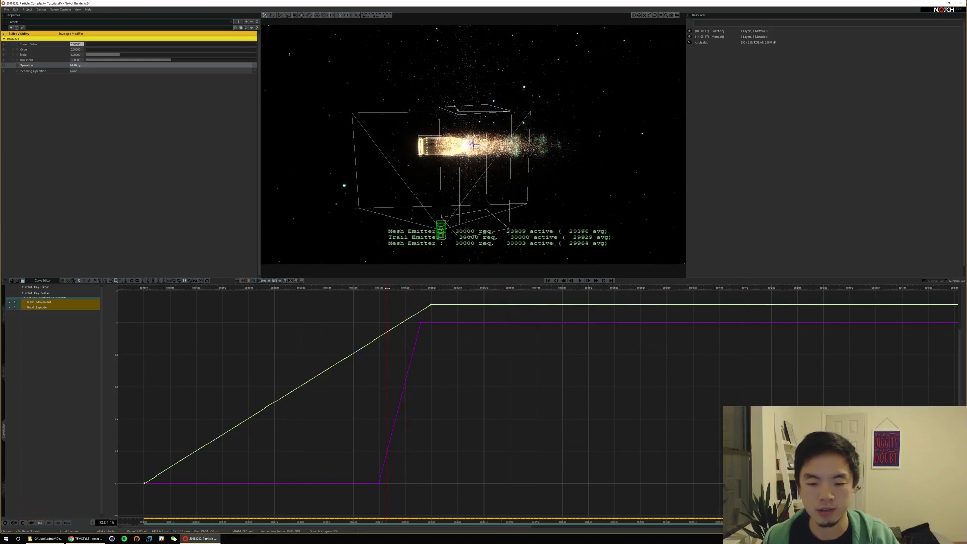
pyautogui.moveTo(107, 51); pyautogui.dragTo(246, 54)
pyautogui.click(5, 52)
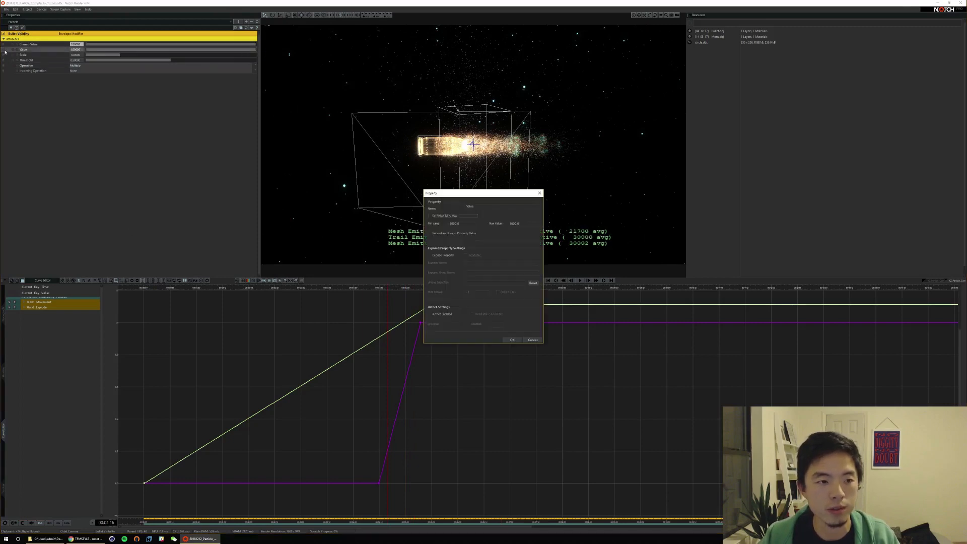
pyautogui.click(532, 340)
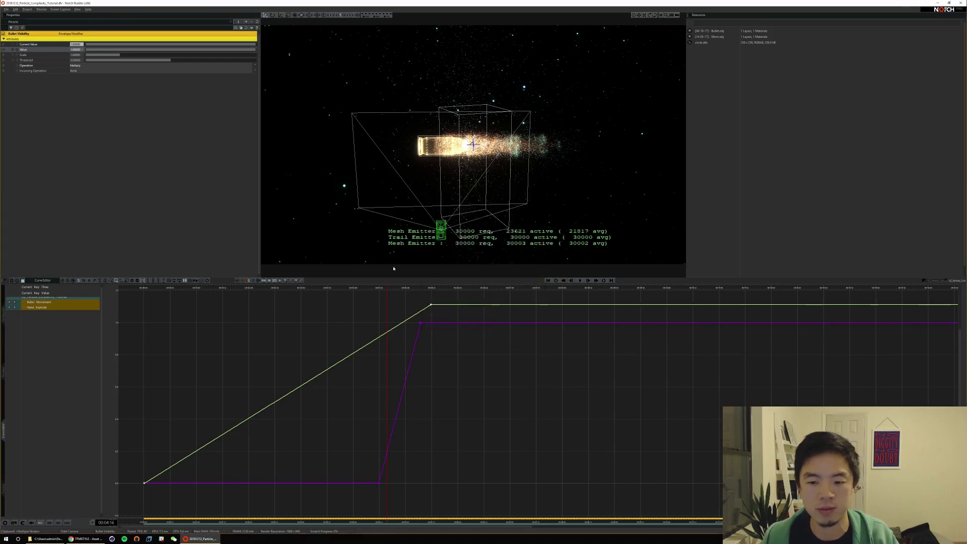
pyautogui.click(13, 50)
# Keyframe the Bullet Visibility value at 0 at 00:05:06, where the Hand Explode ramp ends, and replay the impact
pyautogui.click(421, 288)
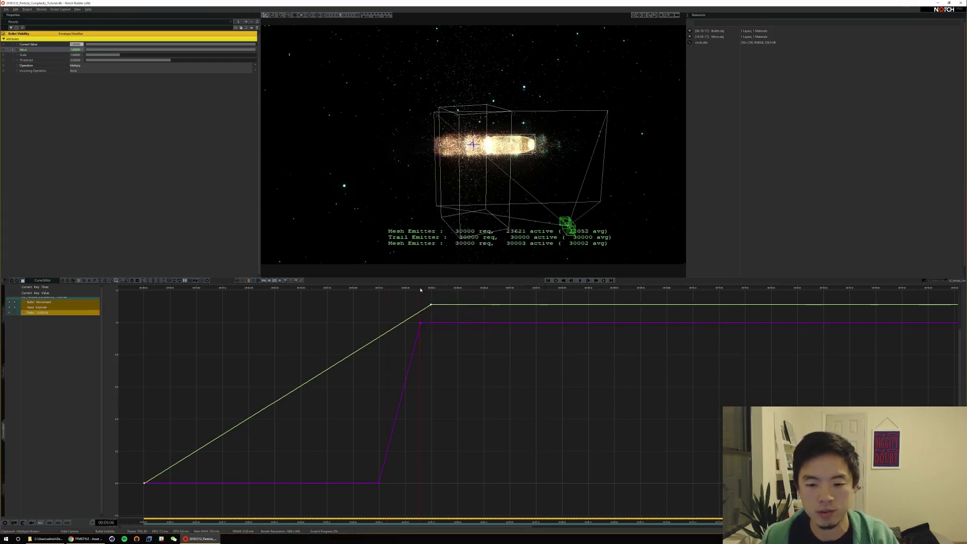
pyautogui.write('0')
pyautogui.press('Return')
pyautogui.press('Return')
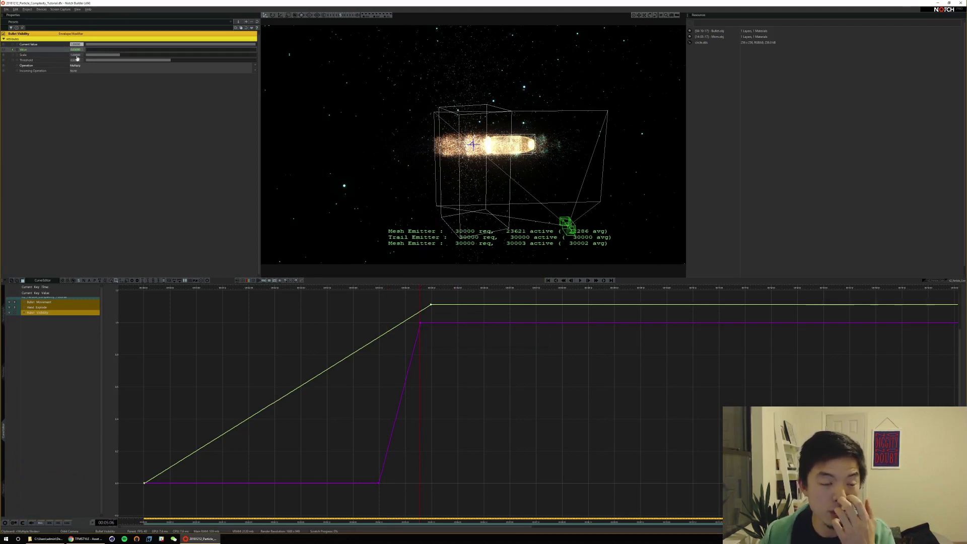
pyautogui.click(15, 314)
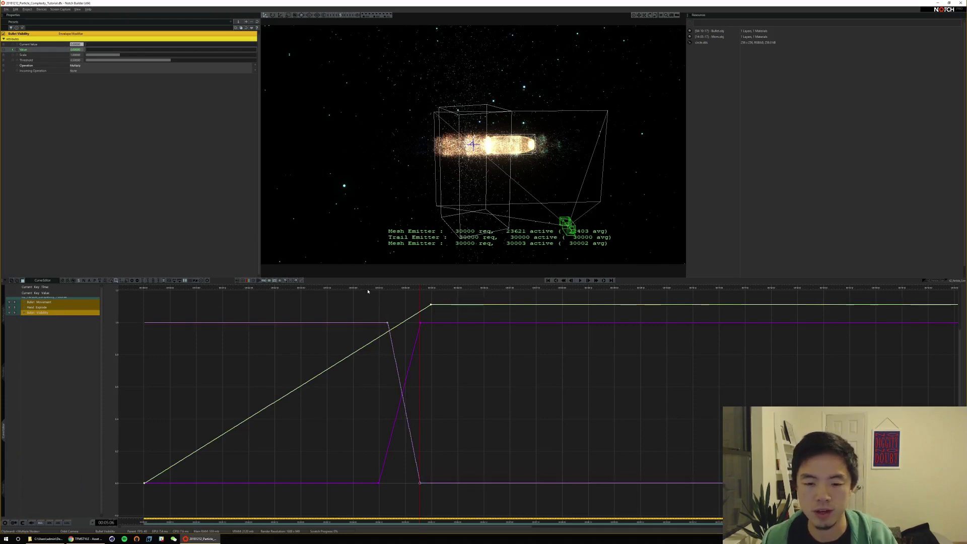
pyautogui.press('space')
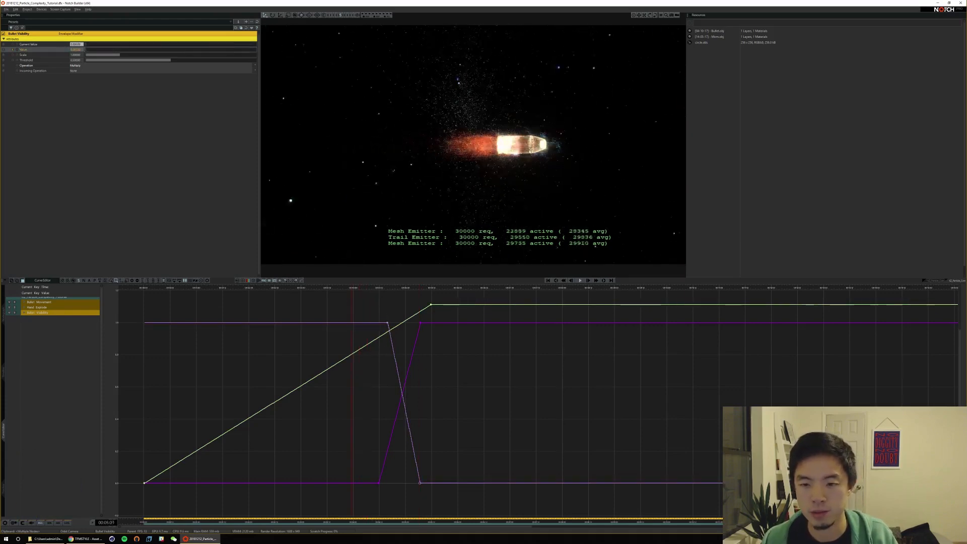
pyautogui.press('space')
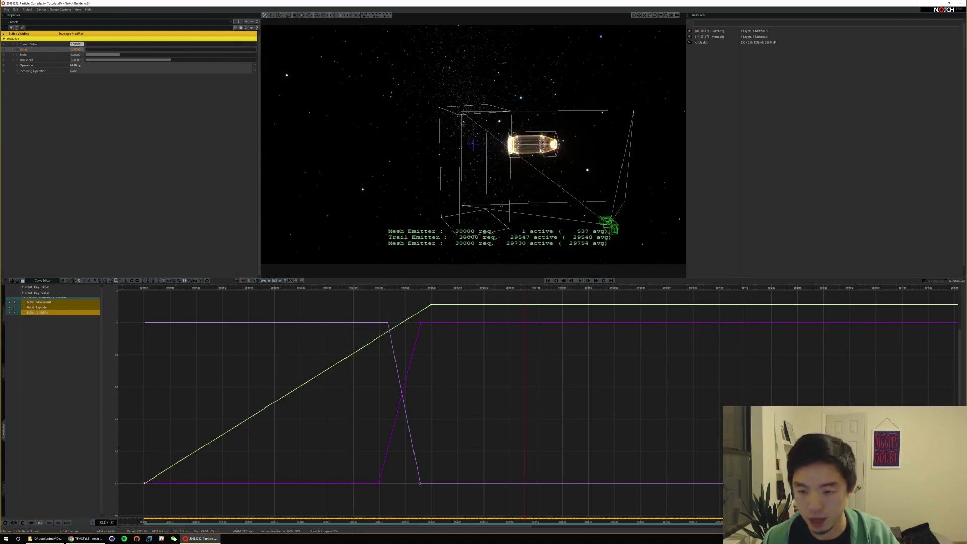
# Connect Bullet Visibility to the Lines Alpha of the bullet's 3D Object in the node graph, and replay the impact with the curves shown
pyautogui.press('F1')
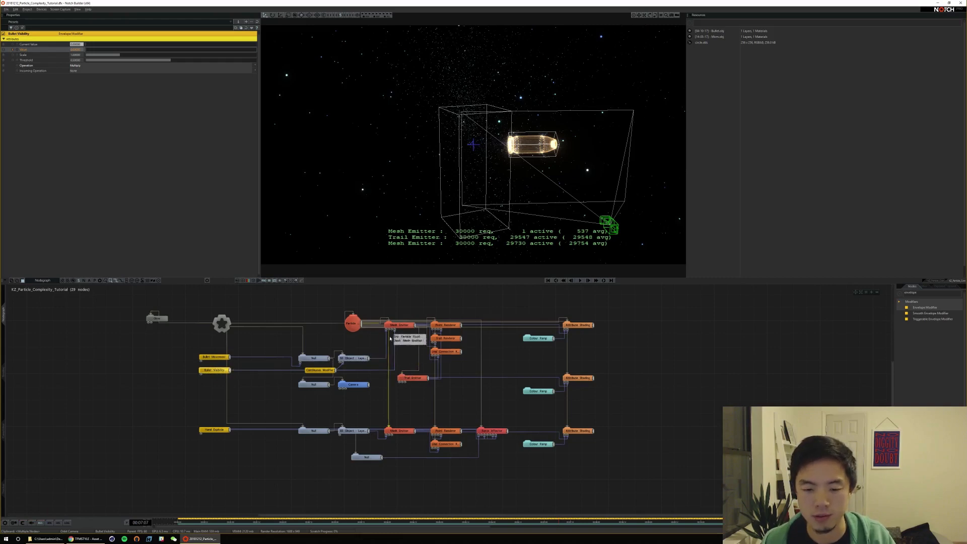
pyautogui.click(351, 358)
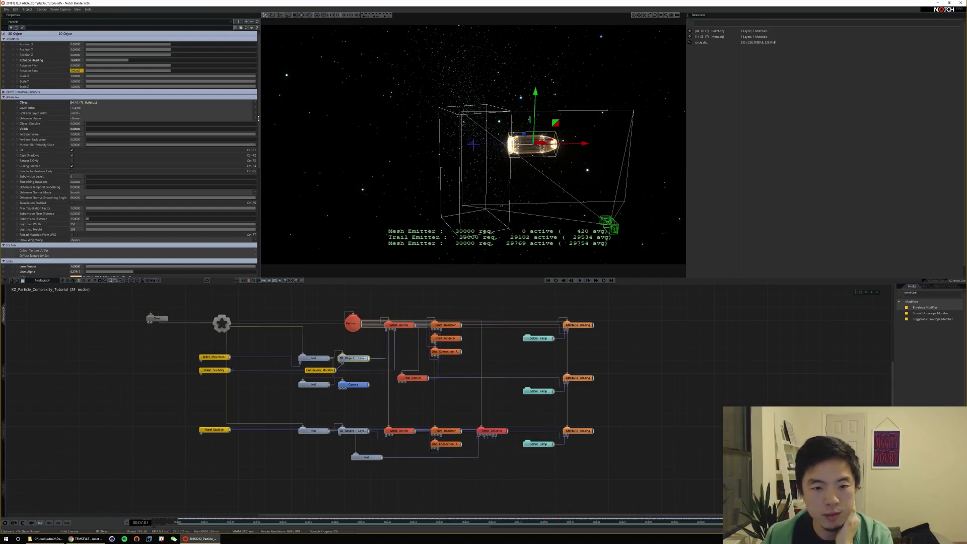
pyautogui.scroll(-3, 258, 118)
pyautogui.moveTo(230, 371); pyautogui.dragTo(63, 111)
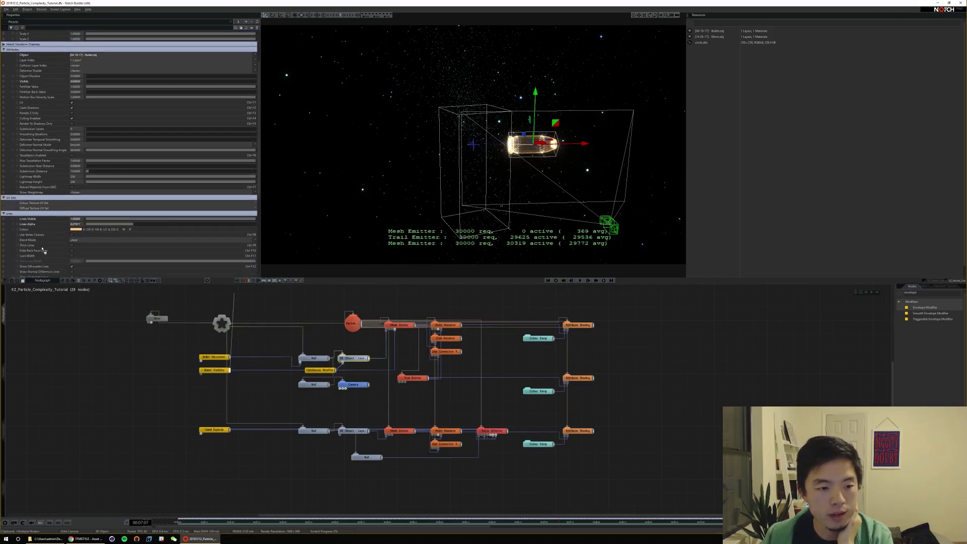
pyautogui.moveTo(33, 226); pyautogui.dragTo(32, 223)
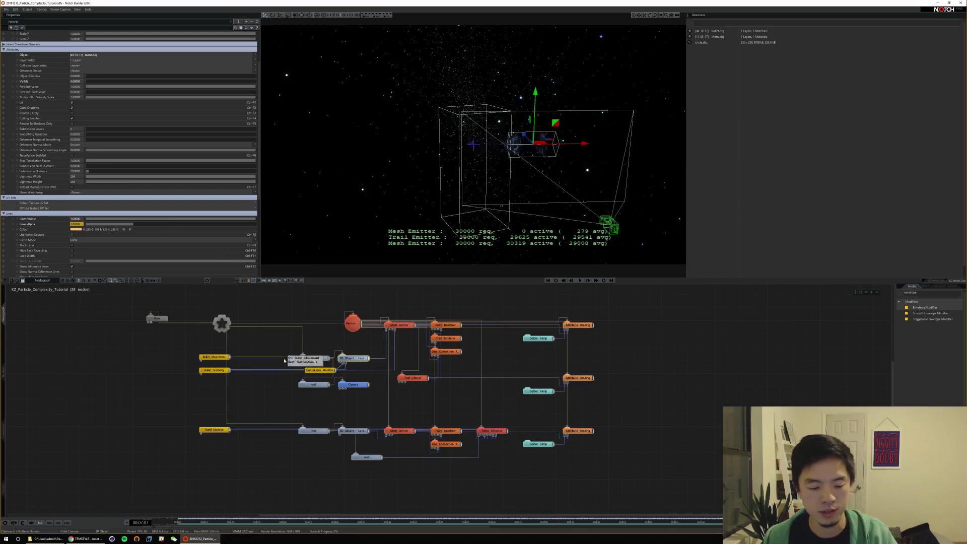
pyautogui.press('F3')
pyautogui.press('space')
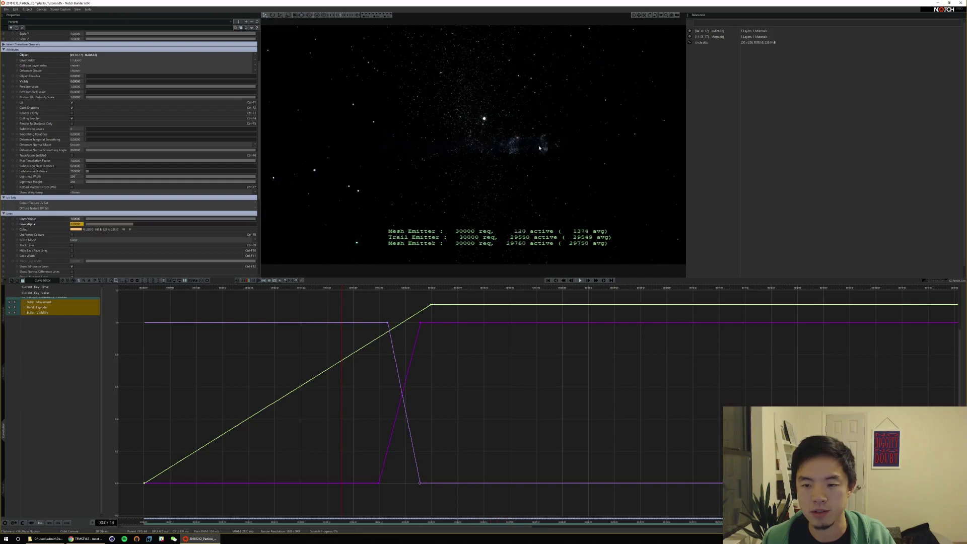
pyautogui.press('space')
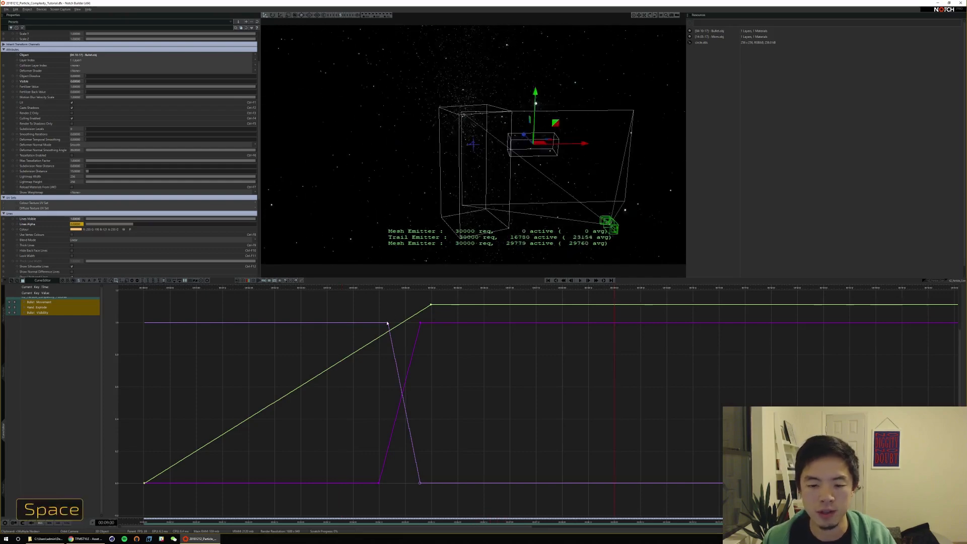
# Steepen the Bullet Visibility drop by moving its upper key to about 4.8 s and its zero key to about 5 s
pyautogui.click(388, 323)
pyautogui.keyDown('alt'); pyautogui.moveTo(387, 324); pyautogui.dragTo(385, 325); pyautogui.keyUp('alt')
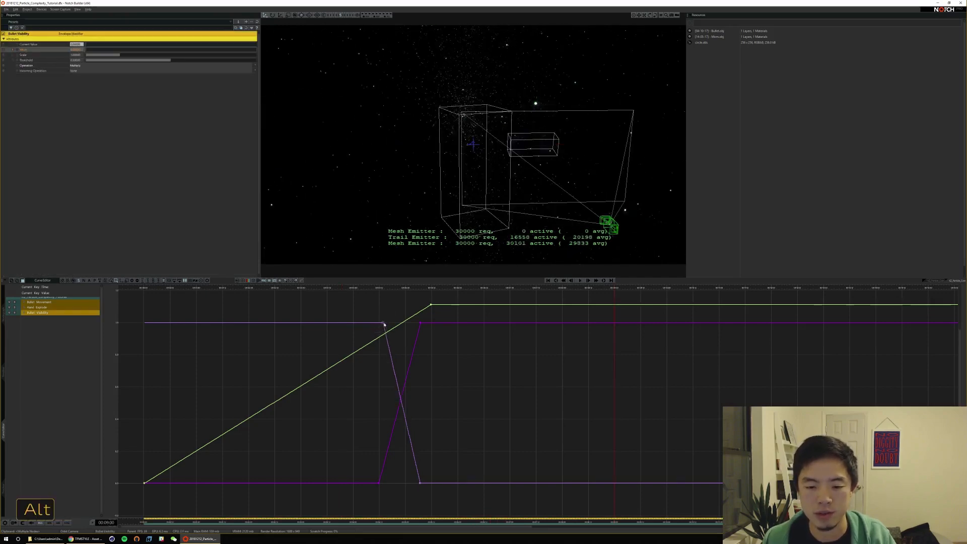
pyautogui.keyDown('alt'); pyautogui.moveTo(420, 483); pyautogui.dragTo(407, 485); pyautogui.keyUp('alt')
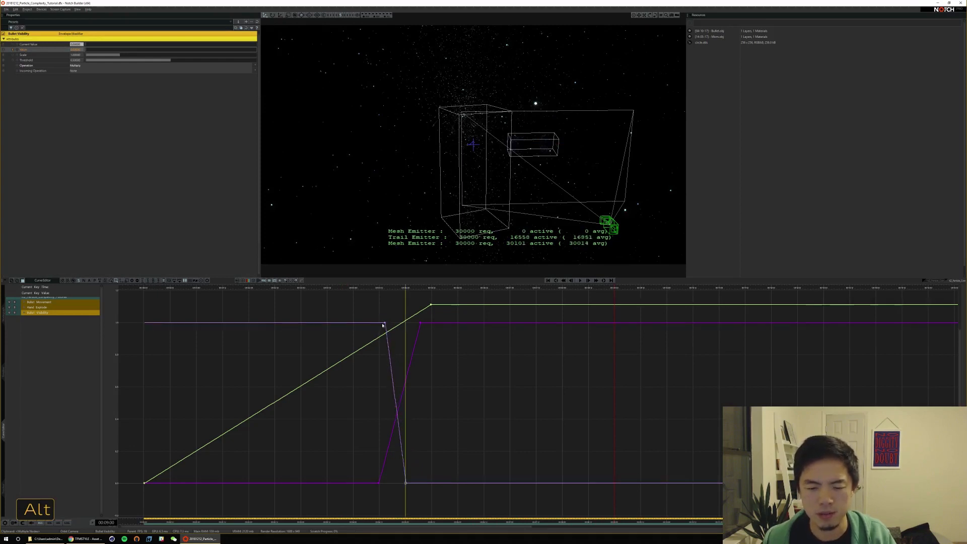
pyautogui.keyDown('alt'); pyautogui.moveTo(385, 324); pyautogui.dragTo(396, 323); pyautogui.keyUp('alt')
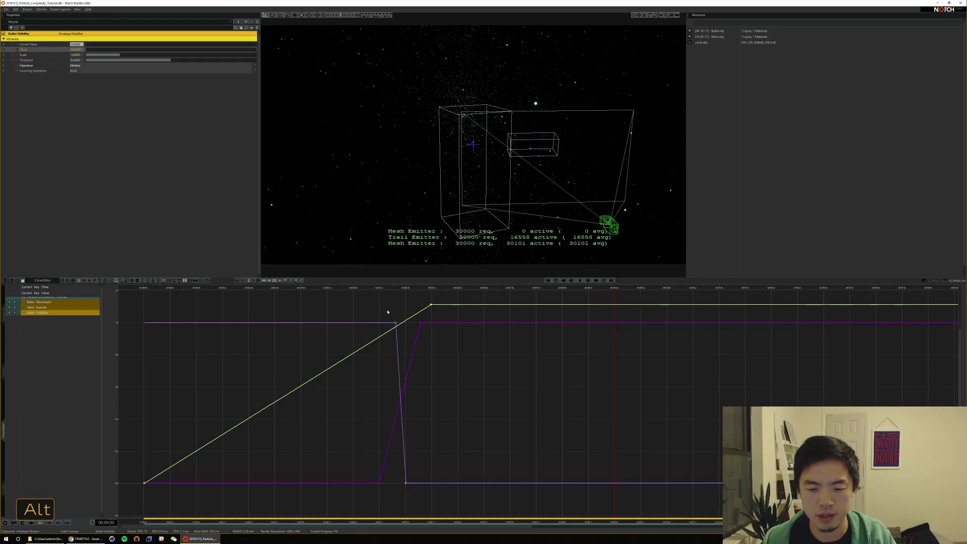
# Replay the impact several times from shortly before the drop to check when the bullet disappears
pyautogui.press('space')
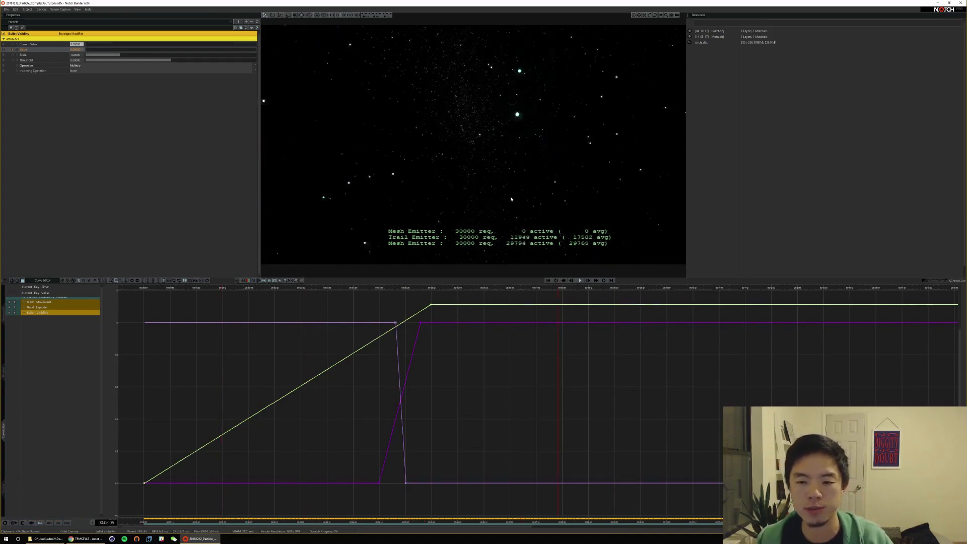
pyautogui.press('space')
pyautogui.press('space')
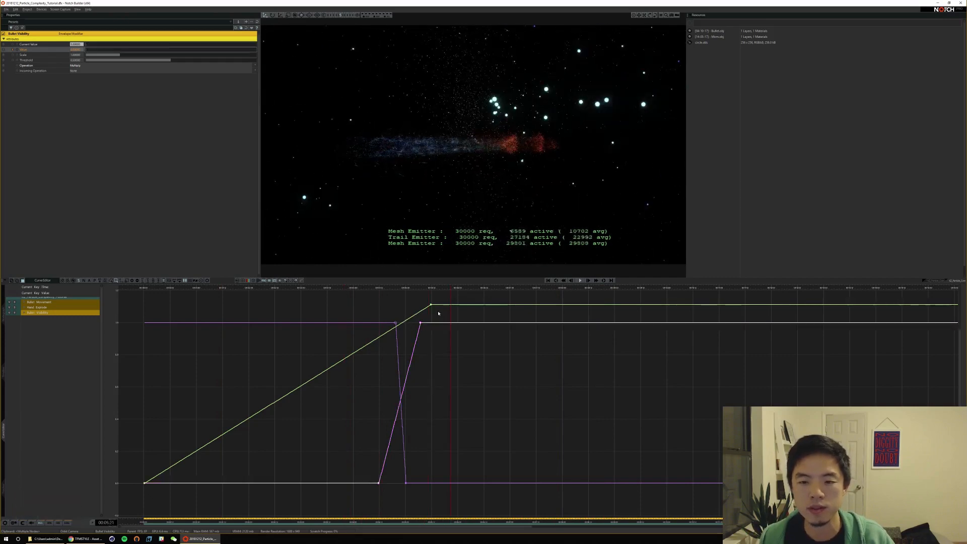
pyautogui.press('space')
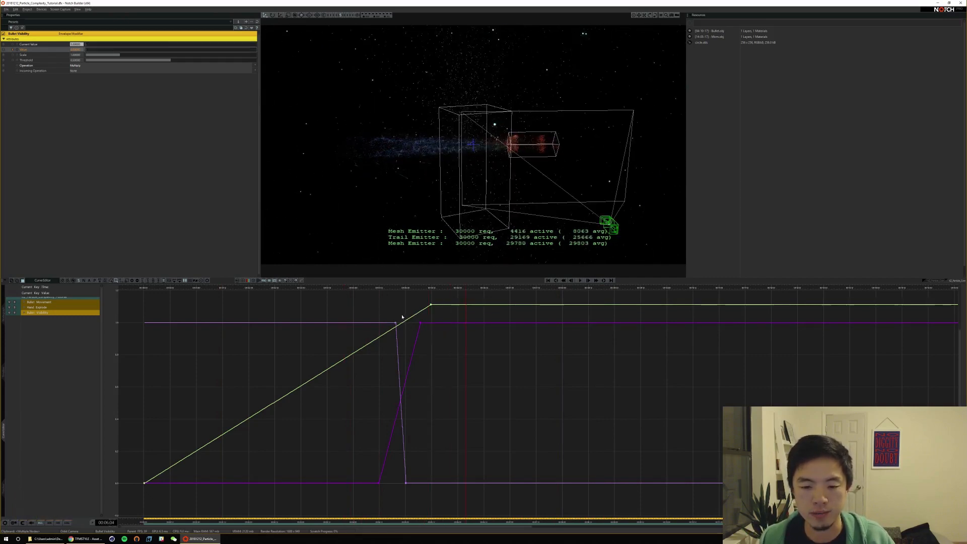
pyautogui.click(348, 291)
pyautogui.press('space')
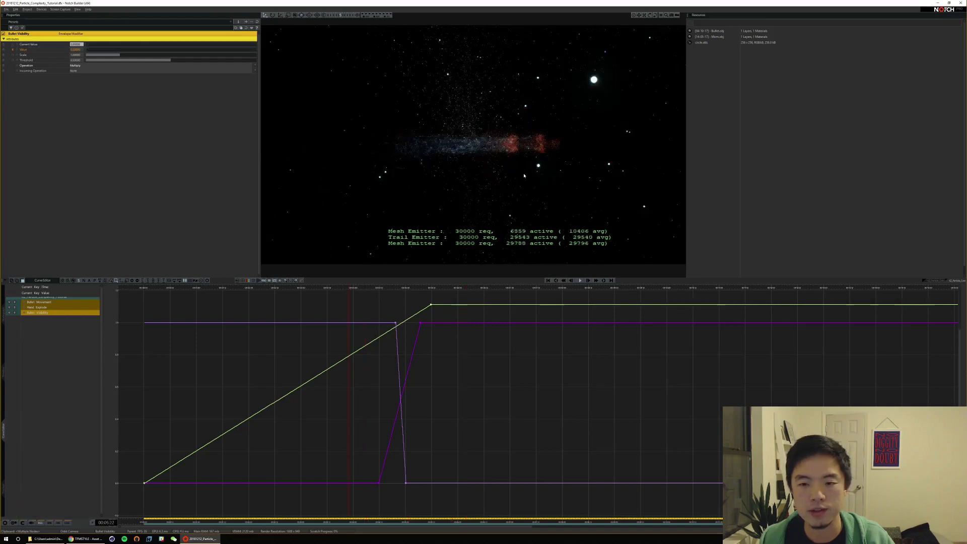
pyautogui.press('space')
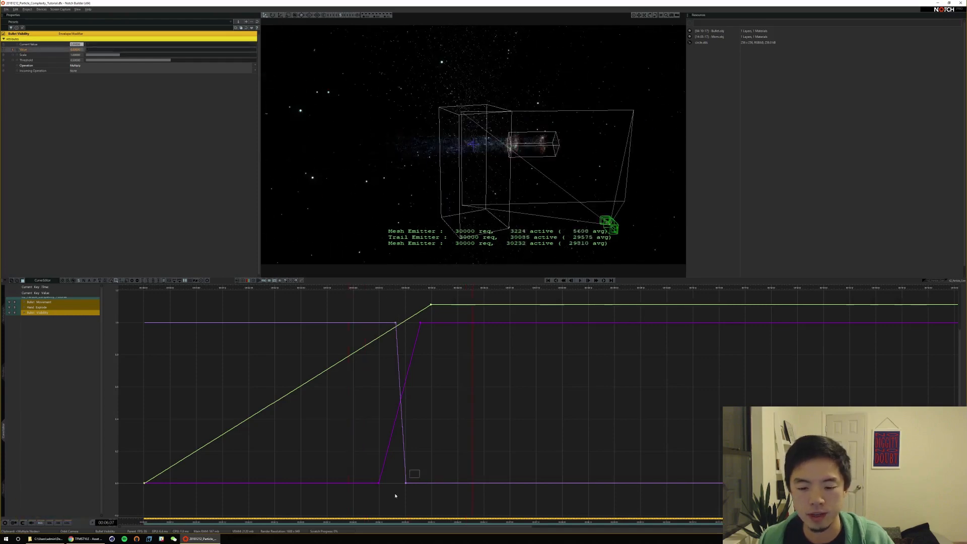
# Move Bullet Visibility's zero key to about 5.3 s and Bullet Movement's end key to about 1.2 at 6 s, replaying the impact
pyautogui.keyDown('alt'); pyautogui.moveTo(406, 484); pyautogui.dragTo(423, 484); pyautogui.keyUp('alt')
pyautogui.keyDown('alt'); pyautogui.moveTo(446, 356); pyautogui.dragTo(445, 393, button='middle'); pyautogui.keyUp('alt')
pyautogui.keyDown('alt'); pyautogui.moveTo(431, 342); pyautogui.dragTo(466, 328); pyautogui.keyUp('alt')
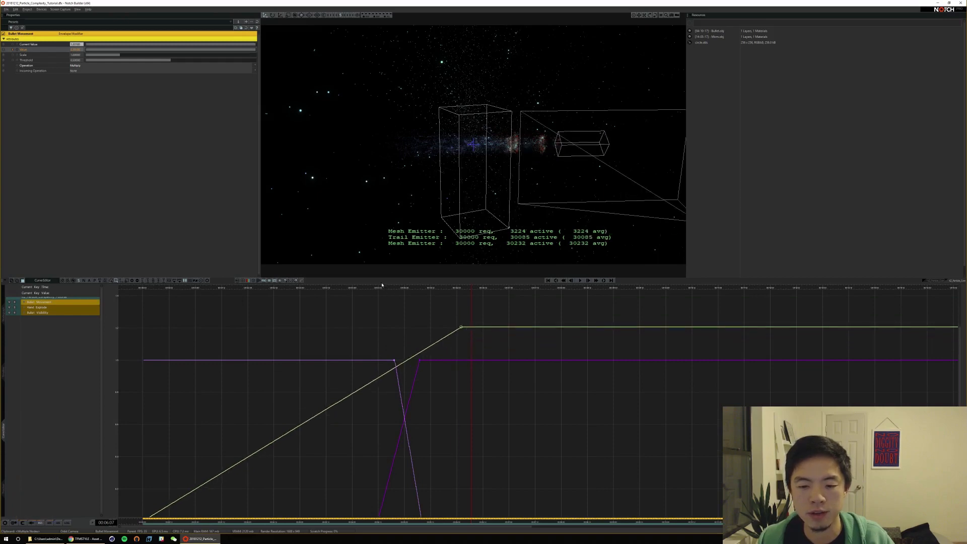
pyautogui.press('space')
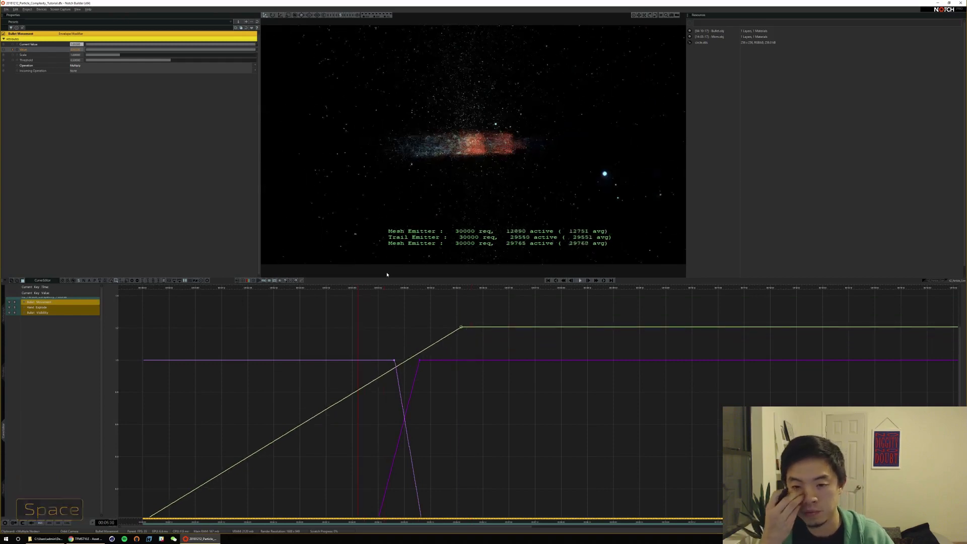
pyautogui.press('space')
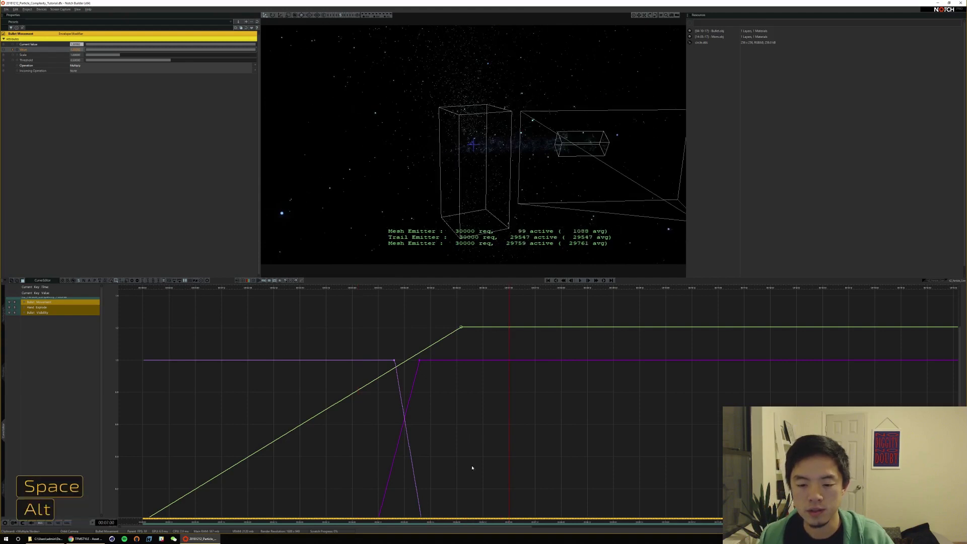
# Move Bullet Visibility's zero key slightly later and Bullet Movement's end key to about 1.35 at 6.5 s, replaying the animation from the start
pyautogui.keyDown('alt'); pyautogui.moveTo(473, 467); pyautogui.dragTo(445, 403, button='middle'); pyautogui.keyUp('alt')
pyautogui.click(395, 459)
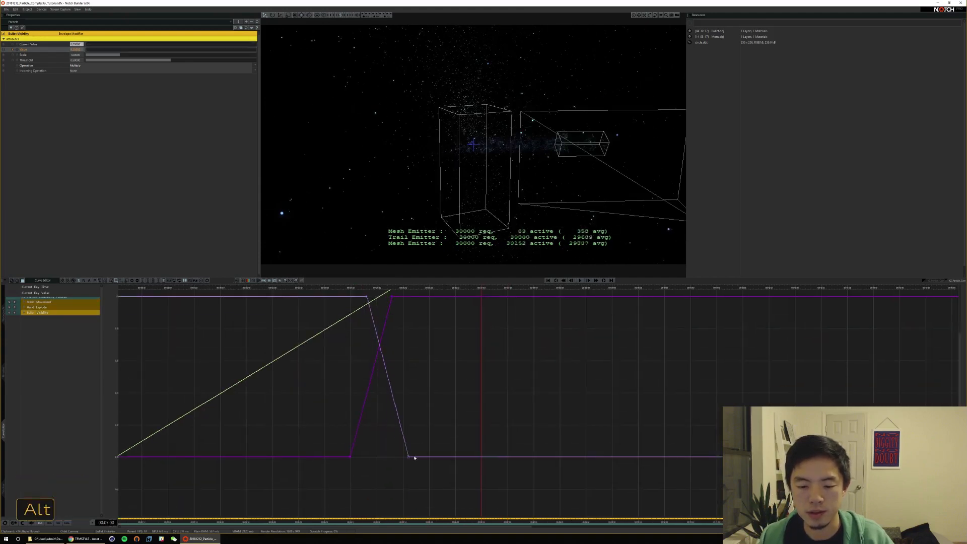
pyautogui.keyDown('alt'); pyautogui.moveTo(423, 367); pyautogui.dragTo(421, 425, button='middle'); pyautogui.keyUp('alt')
pyautogui.moveTo(424, 349); pyautogui.dragTo(457, 345)
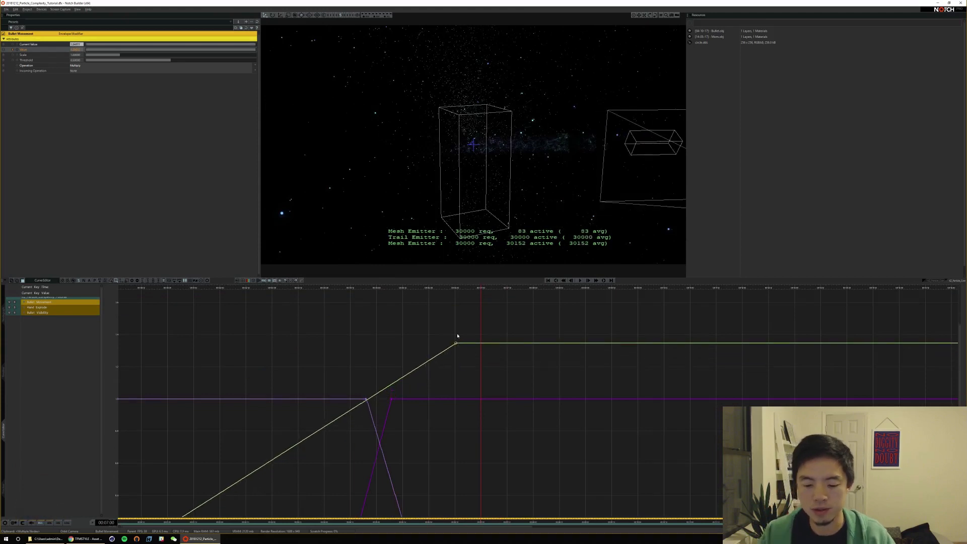
pyautogui.press('Home')
pyautogui.press('space')
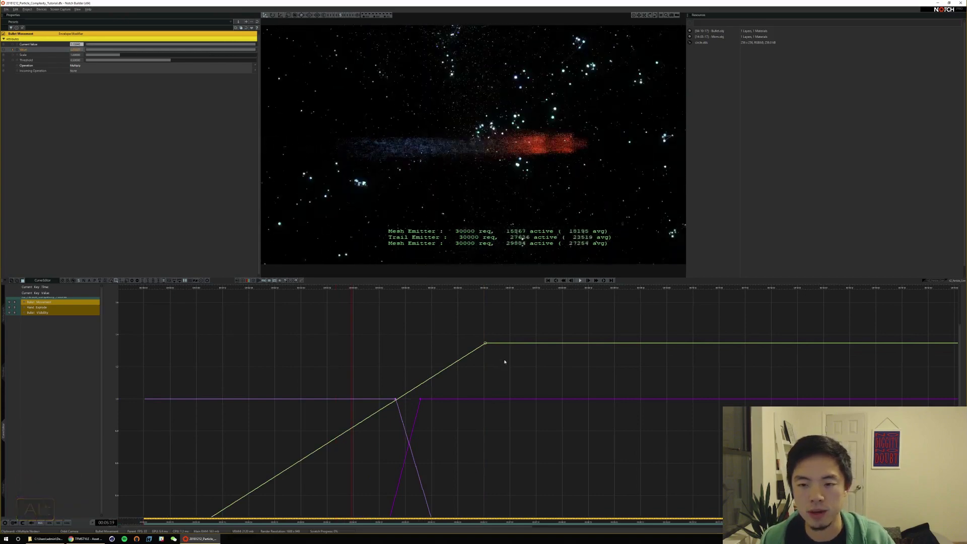
# Stop playback and convert all keys of the three envelope curves to Bezier interpolation
pyautogui.press('space')
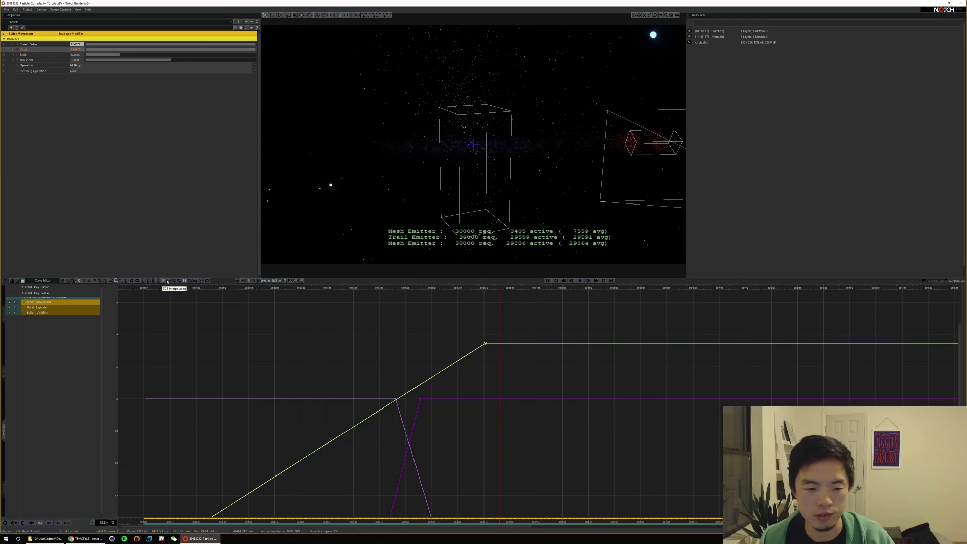
pyautogui.keyDown('alt'); pyautogui.moveTo(465, 470); pyautogui.dragTo(372, 401, button='middle'); pyautogui.keyUp('alt')
pyautogui.keyDown('alt'); pyautogui.moveTo(261, 307); pyautogui.dragTo(161, 317, button='middle'); pyautogui.keyUp('alt')
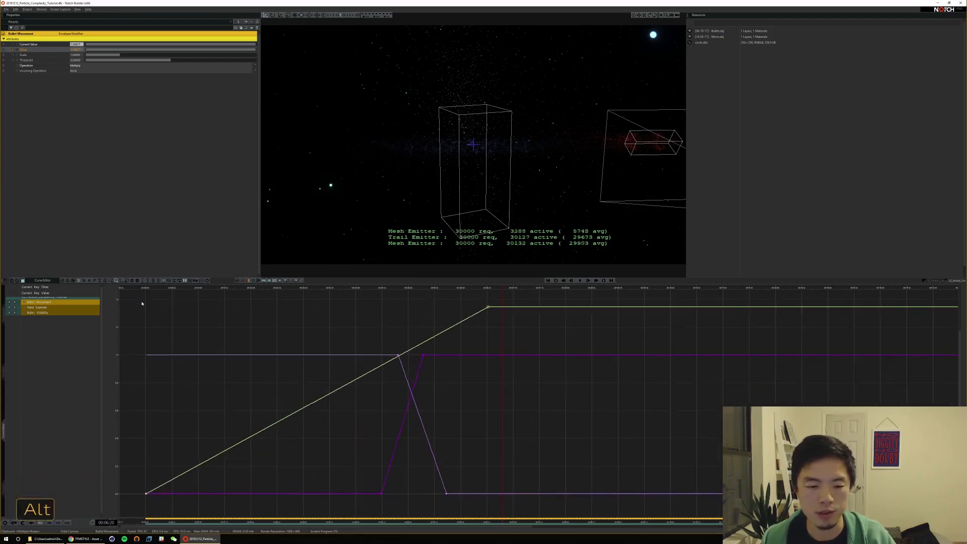
pyautogui.moveTo(136, 298); pyautogui.dragTo(541, 505)
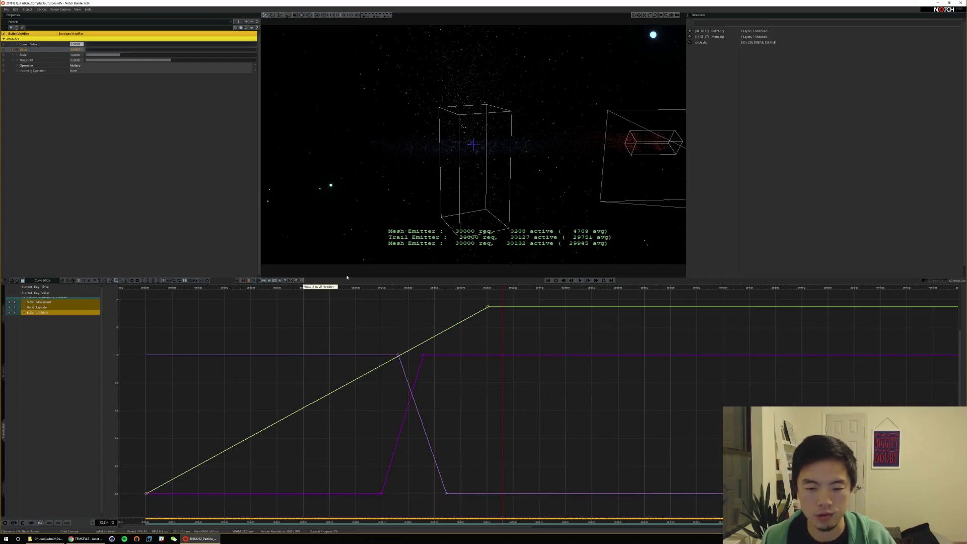
pyautogui.click(158, 280)
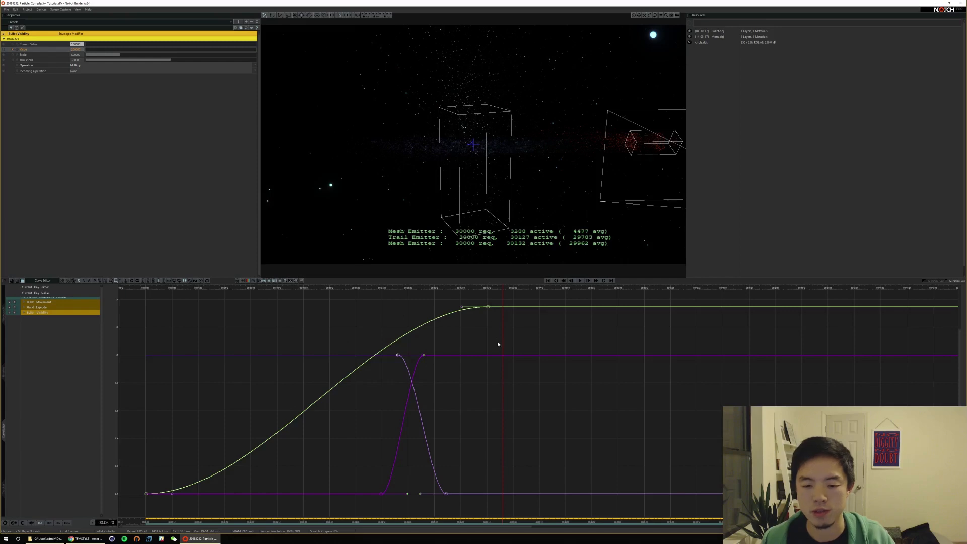
# Deselect the keys and replay the impact several times to examine the bullet's eased motion and fade
pyautogui.click(451, 343)
pyautogui.press('space')
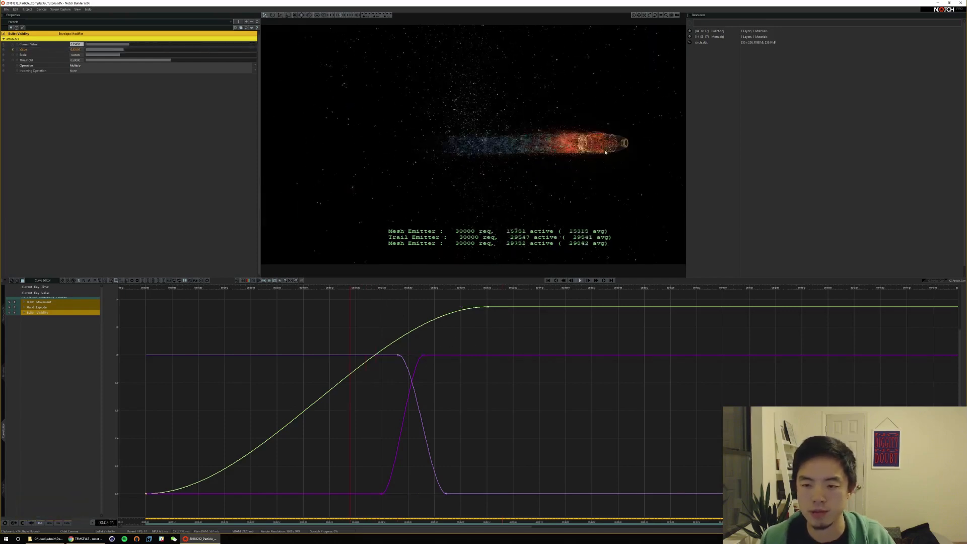
pyautogui.press('space')
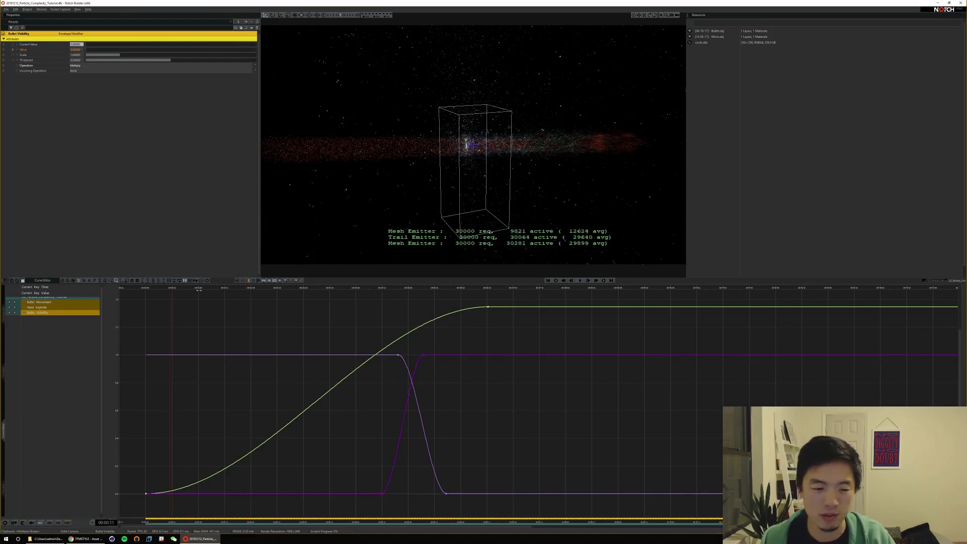
pyautogui.press('space')
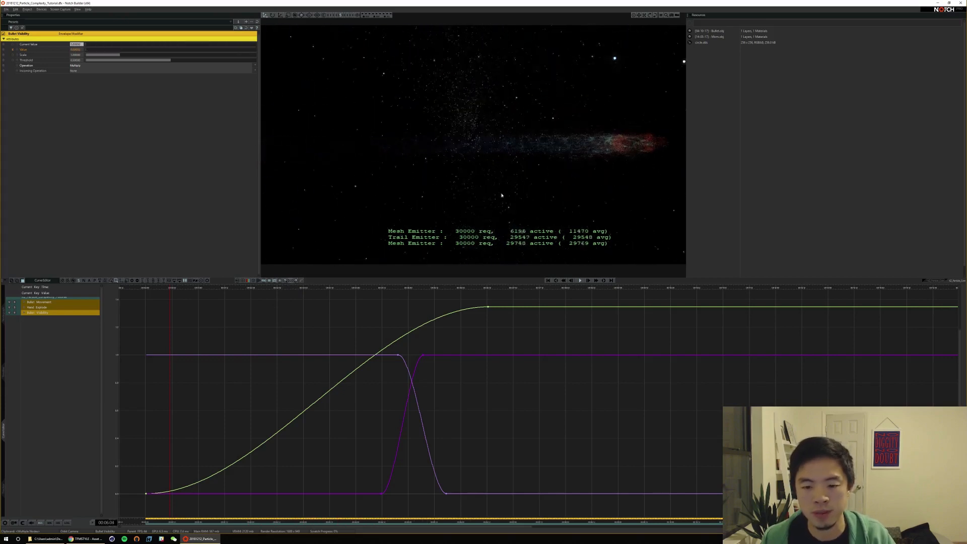
pyautogui.press('space')
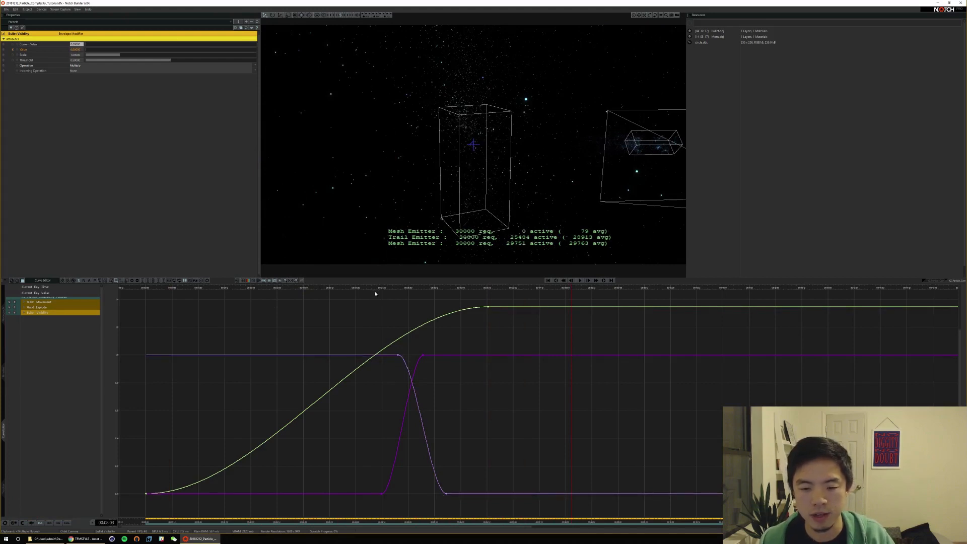
pyautogui.press('space')
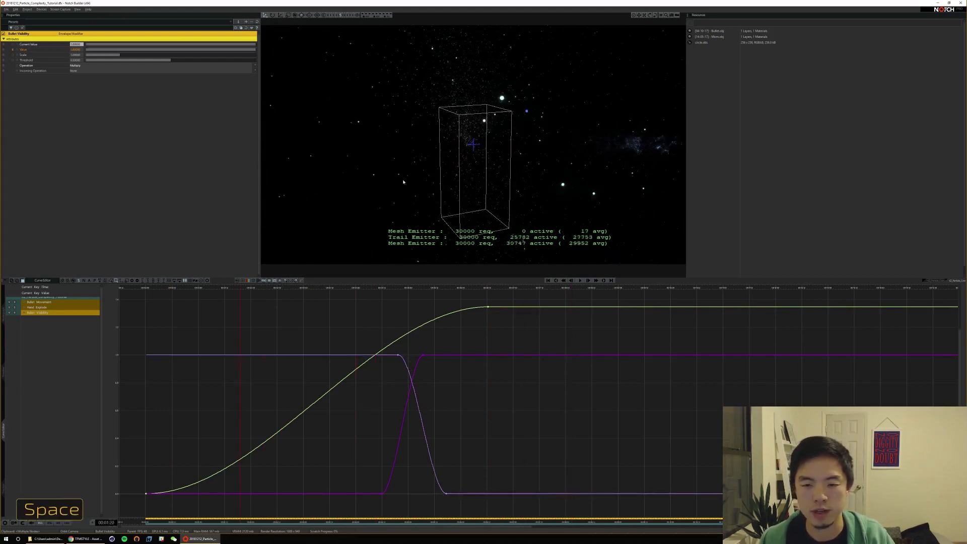
pyautogui.press('space')
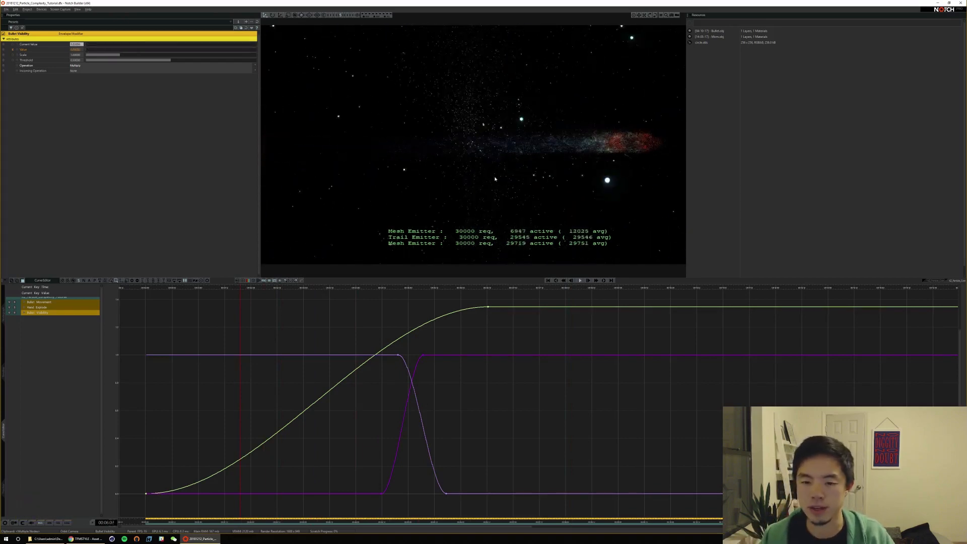
pyautogui.press('space')
pyautogui.moveTo(400, 287); pyautogui.dragTo(378, 287)
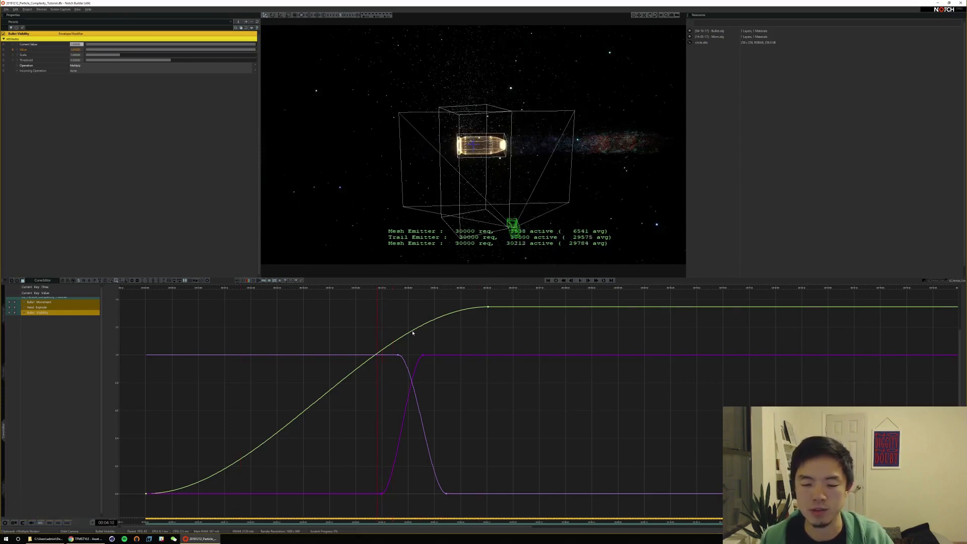
# Set the curve editor's default key interpolation to Bezier
pyautogui.rightClick(462, 387)
pyautogui.moveTo(482, 411)
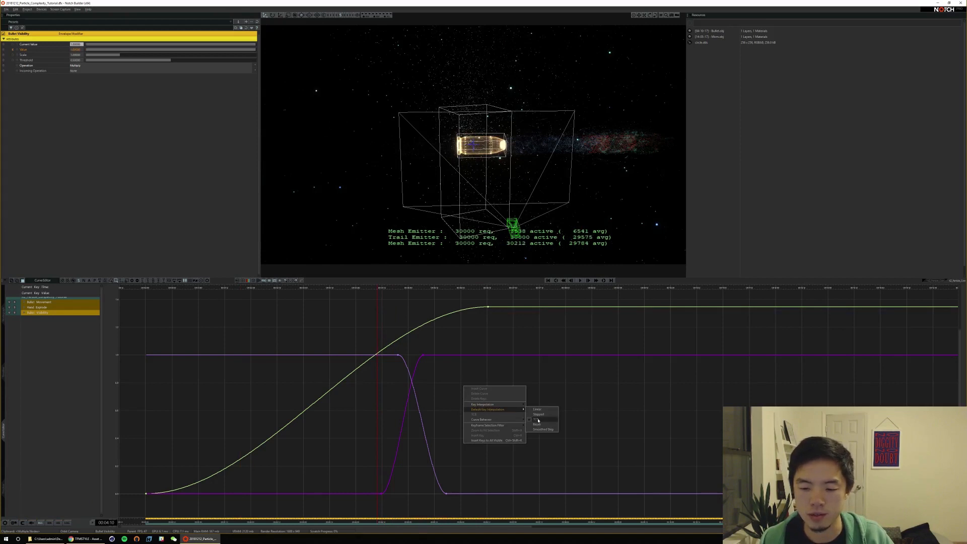
pyautogui.click(541, 426)
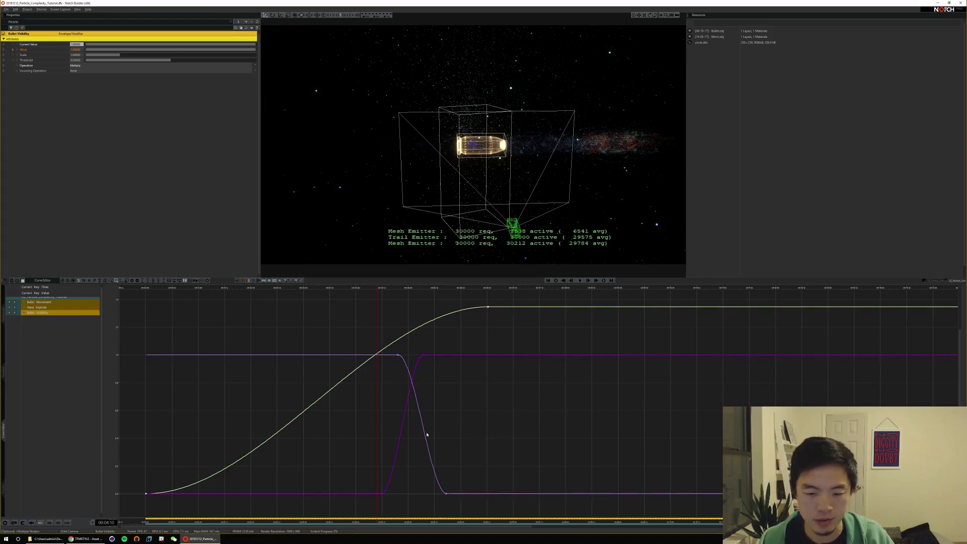
# Expand the Bullet Visibility, Hand Explode and Bullet Movement entries to list their animated values, and select Hand Explode
pyautogui.click(25, 313)
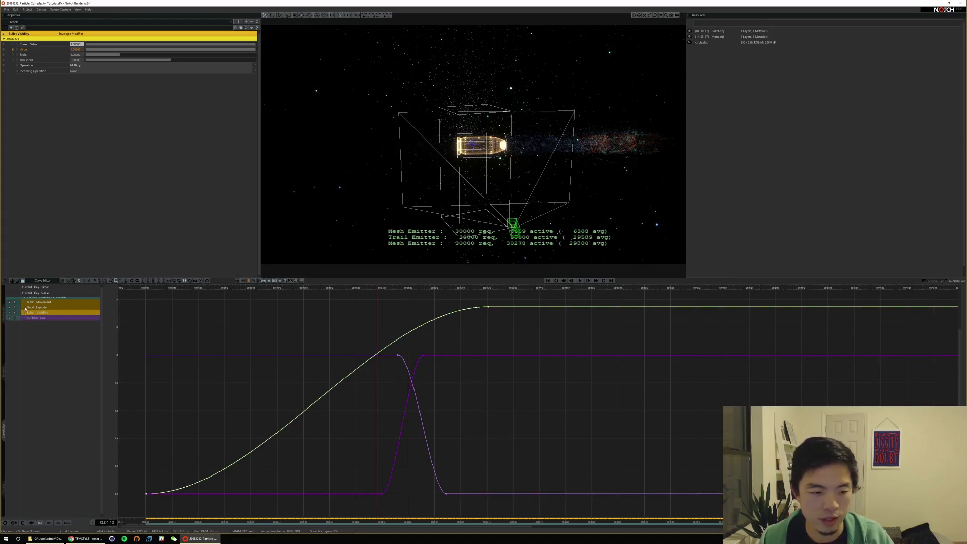
pyautogui.click(24, 307)
pyautogui.click(25, 302)
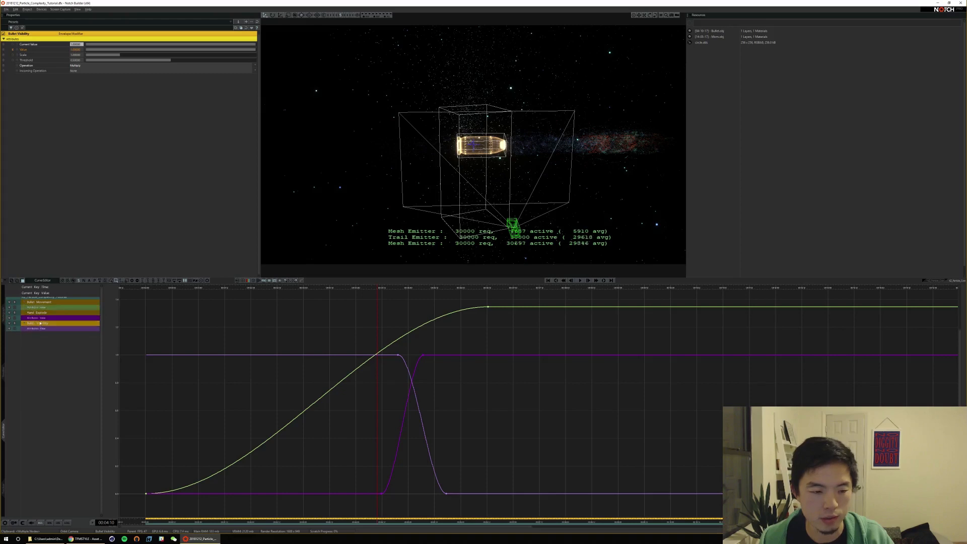
pyautogui.click(39, 313)
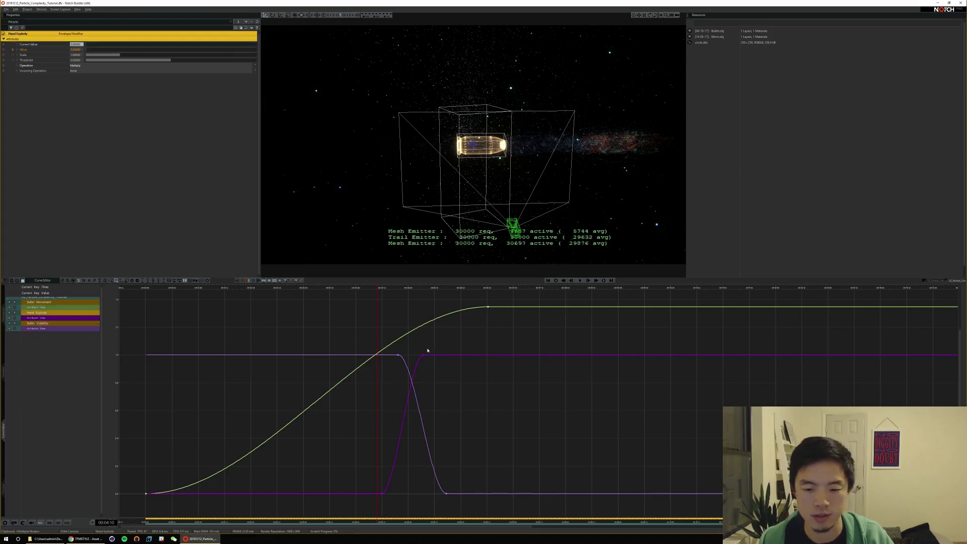
# Move Hand Explode's upper key earlier to about 5 s and replay the impact
pyautogui.moveTo(430, 365); pyautogui.dragTo(411, 356)
pyautogui.press('space')
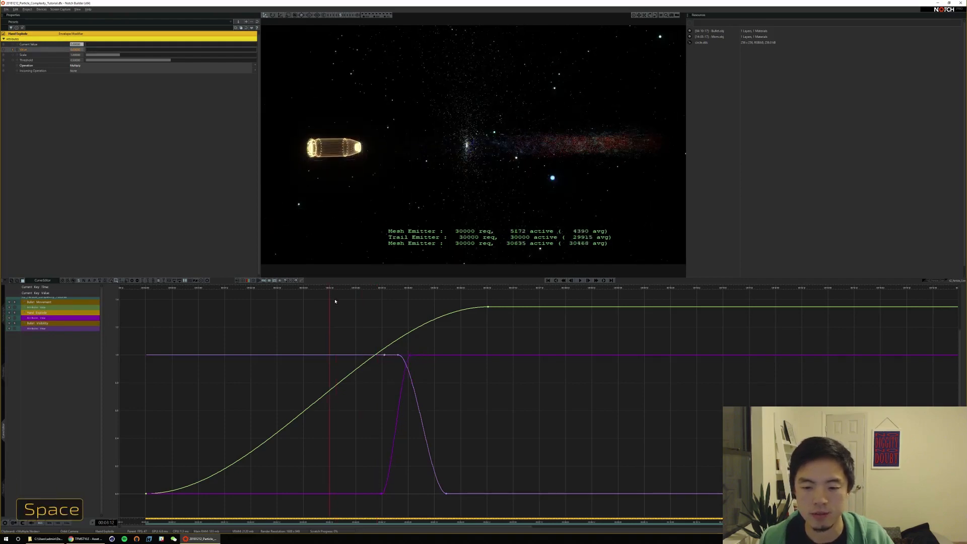
pyautogui.press('space')
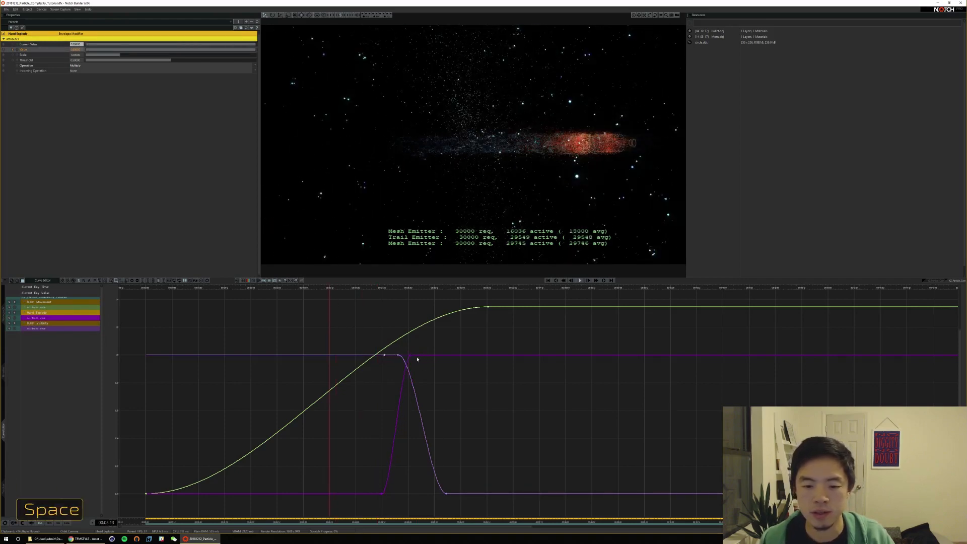
# Move Hand Explode's upper key to about 5.5 s and its zero key to about 5 s, replaying the impact
pyautogui.keyDown('alt'); pyautogui.moveTo(411, 357); pyautogui.dragTo(422, 356); pyautogui.keyUp('alt')
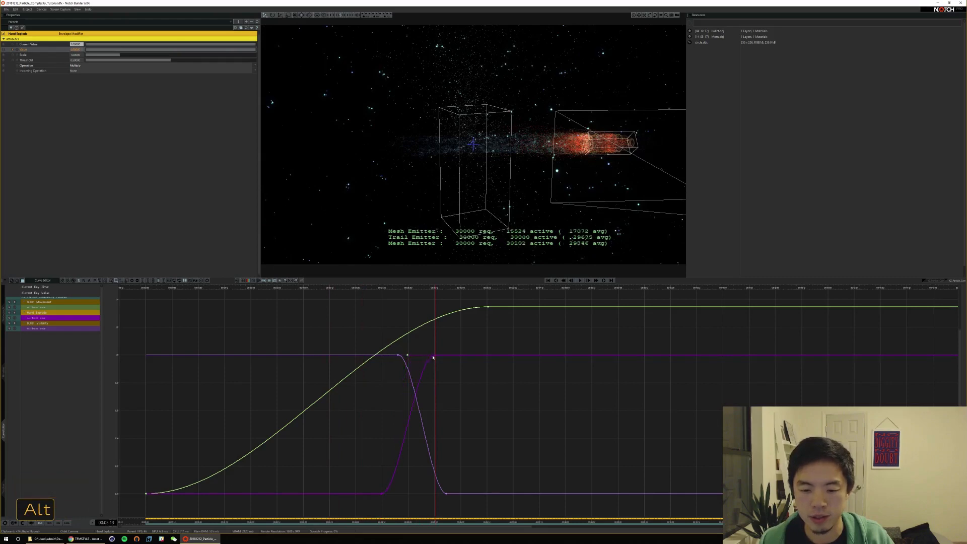
pyautogui.keyDown('alt'); pyautogui.moveTo(392, 495); pyautogui.dragTo(408, 494); pyautogui.keyUp('alt')
pyautogui.press('space')
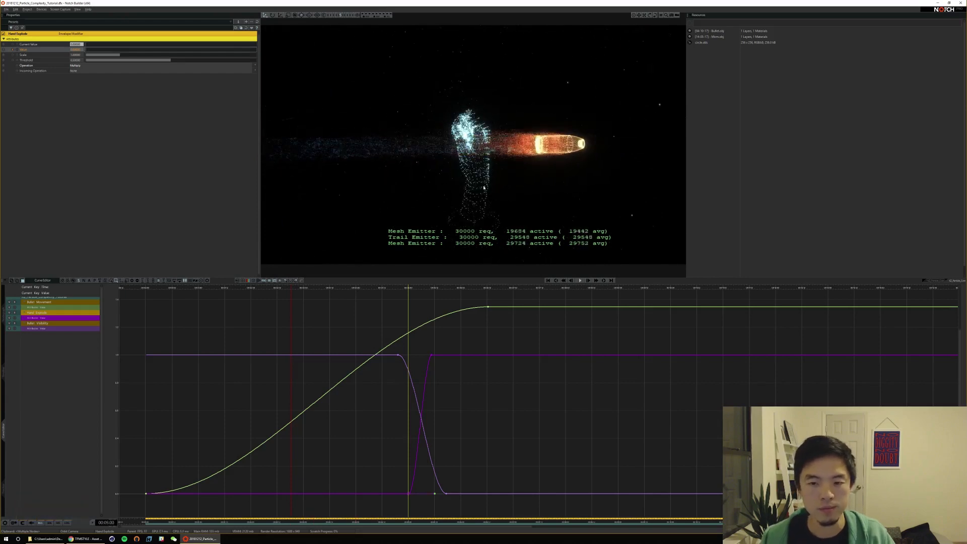
pyautogui.press('space')
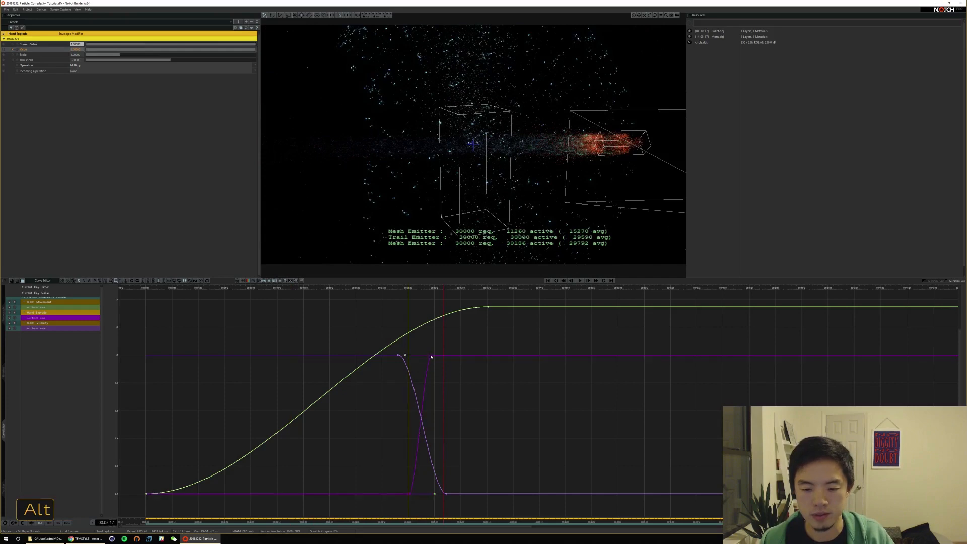
# Shift Hand Explode's zero key to about 4.8 s and its upper key to about 5.2 s, replaying the impact
pyautogui.press('space')
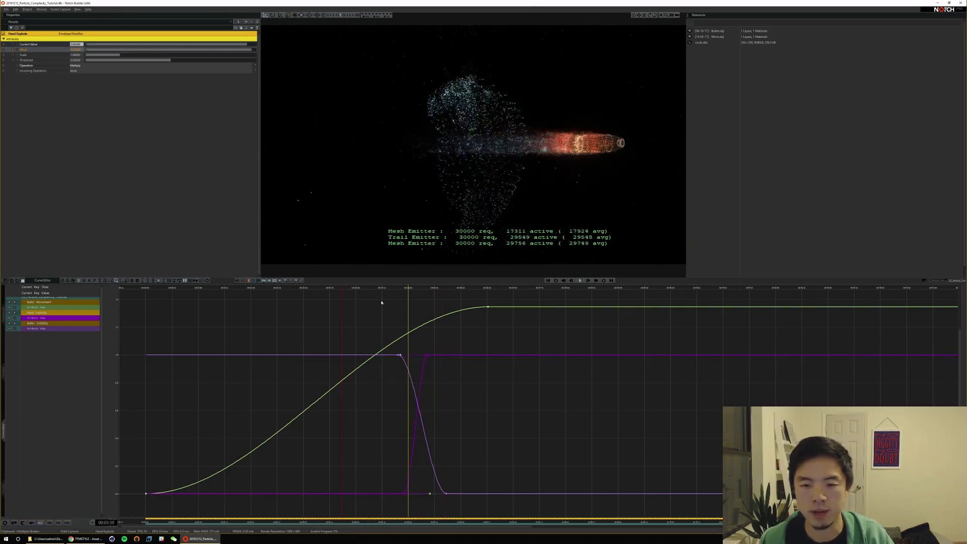
pyautogui.press('space')
pyautogui.keyDown('alt'); pyautogui.moveTo(423, 358); pyautogui.dragTo(417, 358); pyautogui.keyUp('alt')
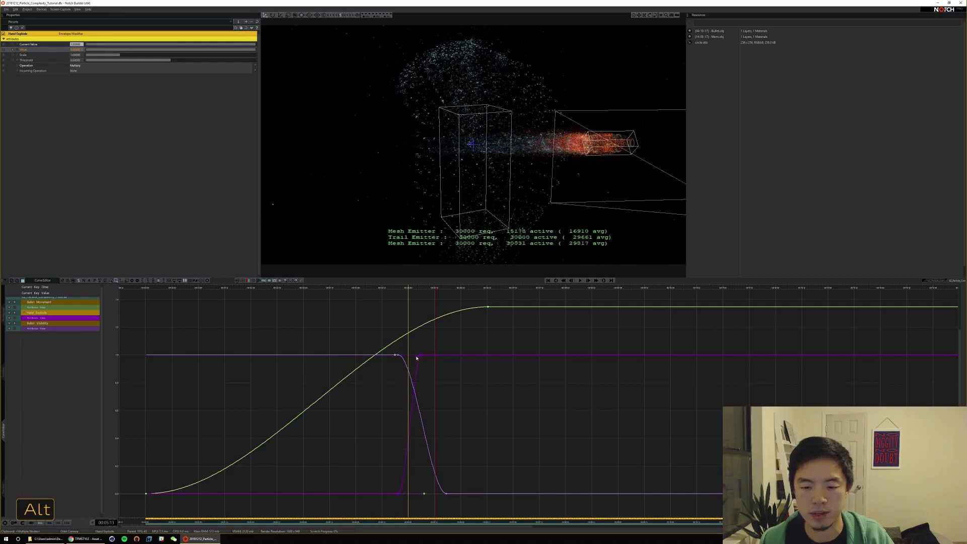
pyautogui.click(322, 288)
pyautogui.press('space')
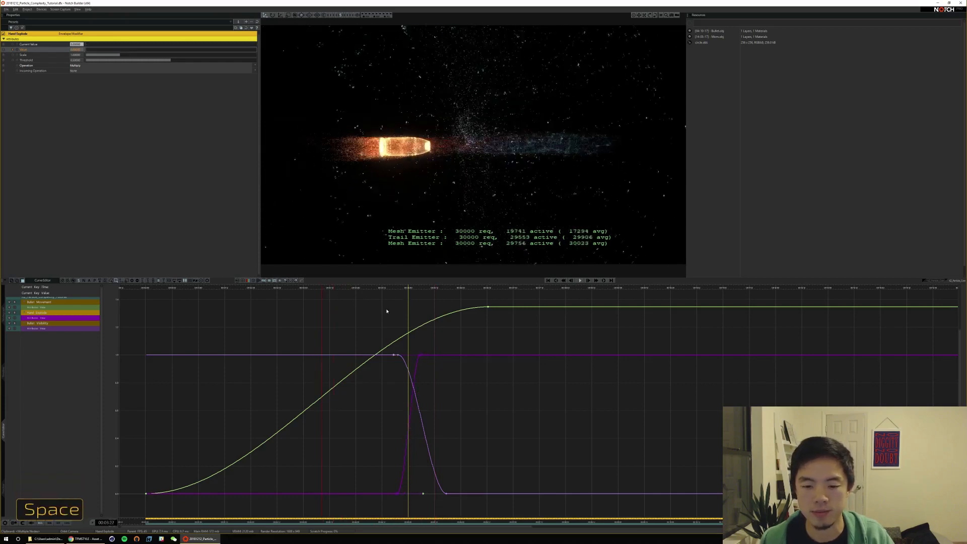
pyautogui.press('space')
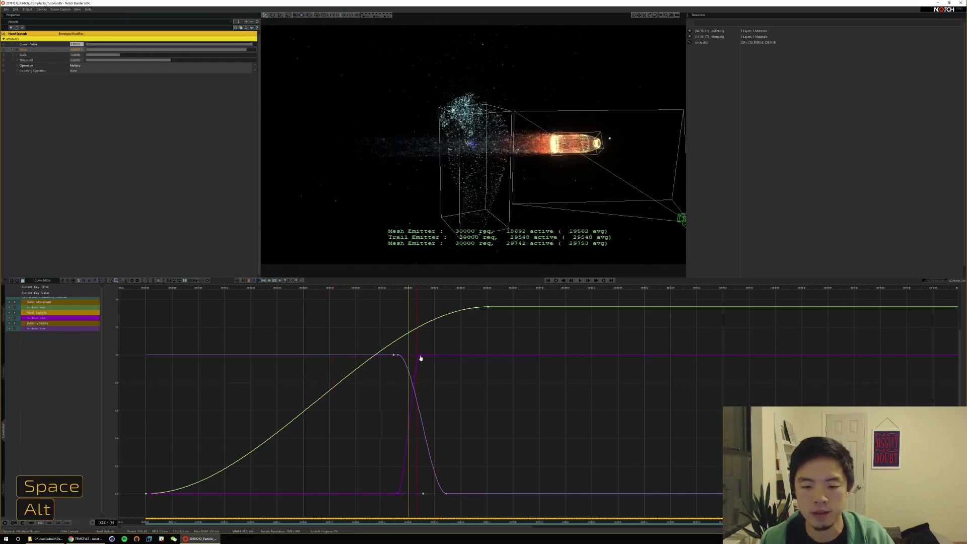
# Shift Hand Explode's zero key to about 4.6 s and its upper key to about 5 s, replaying the impact
pyautogui.keyDown('alt'); pyautogui.moveTo(418, 356); pyautogui.dragTo(409, 357); pyautogui.keyUp('alt')
pyautogui.click(302, 288)
pyautogui.press('space')
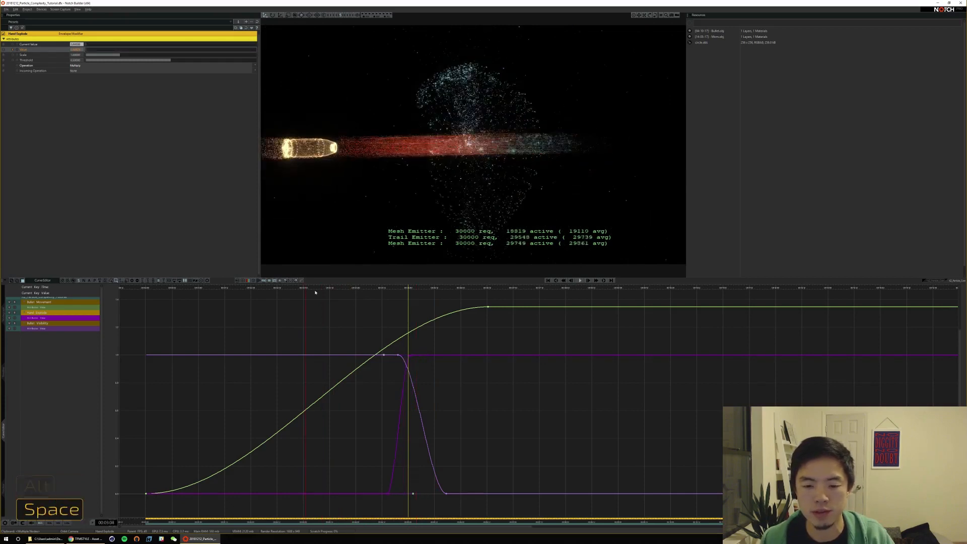
pyautogui.press('space')
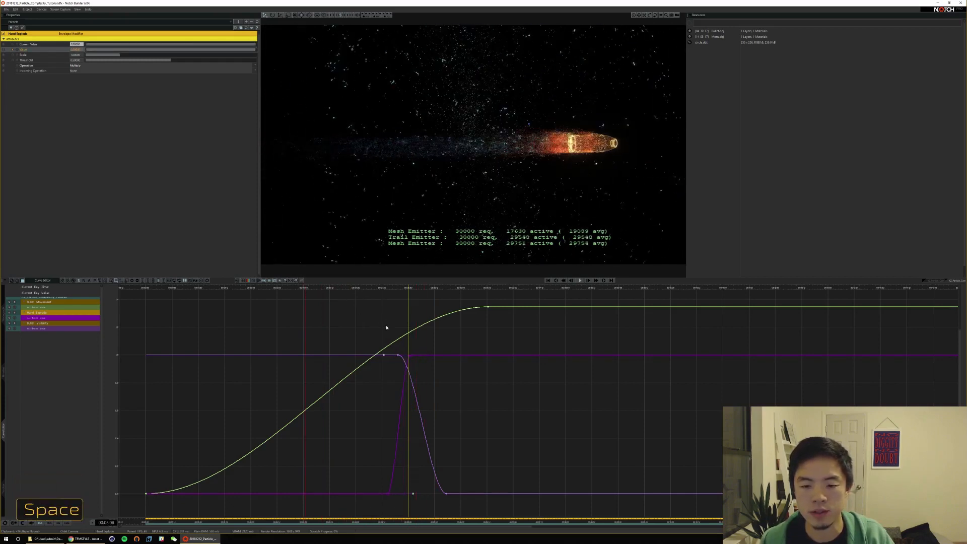
# Move Hand Explode's zero key to about 4.3 s and its upper key to about 4.8 s, replaying the impact
pyautogui.keyDown('alt'); pyautogui.moveTo(387, 494); pyautogui.dragTo(369, 478); pyautogui.keyUp('alt')
pyautogui.press('space')
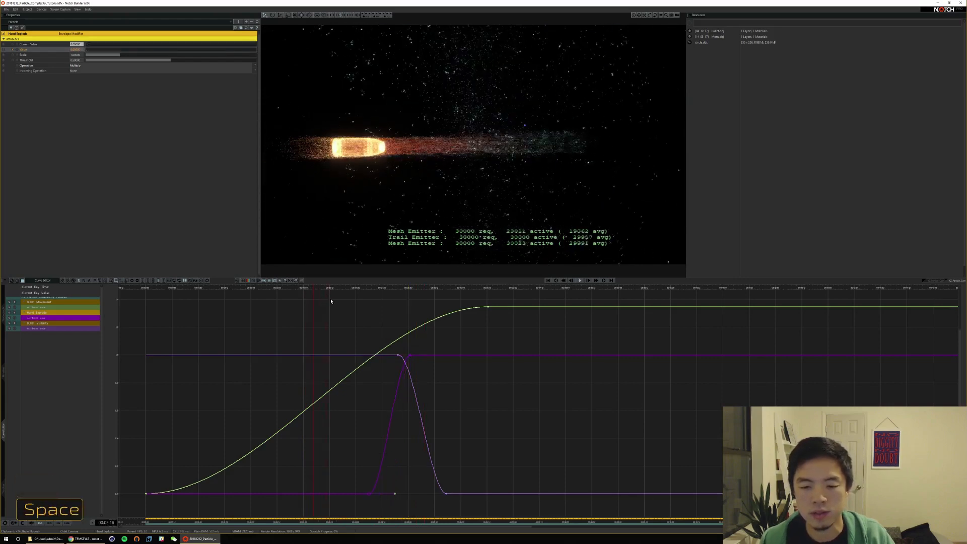
pyautogui.press('space')
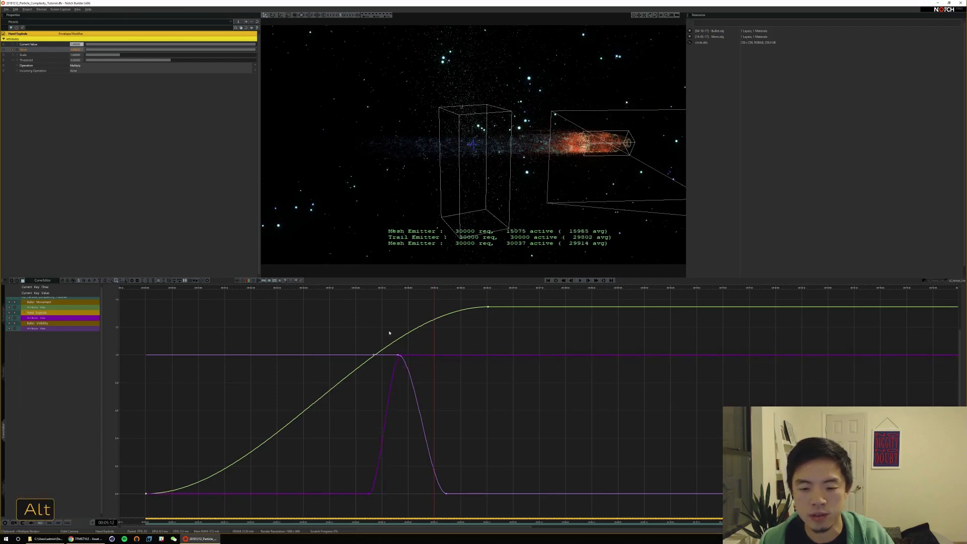
pyautogui.moveTo(344, 291); pyautogui.dragTo(300, 291)
pyautogui.press('space')
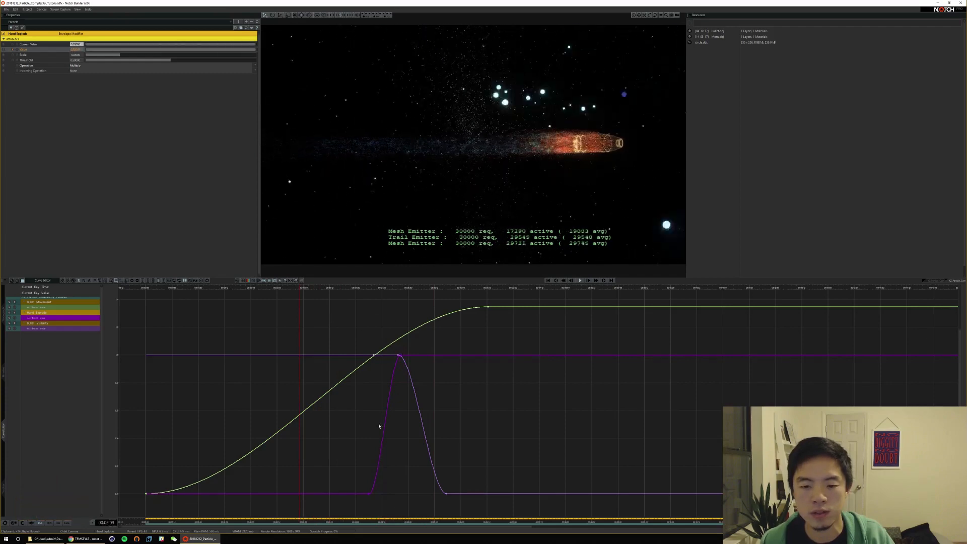
pyautogui.press('space')
# Move Hand Explode's zero key to about 4.1 s and raise its tangent for a steeper start, replaying the impact
pyautogui.keyDown('alt'); pyautogui.moveTo(372, 494); pyautogui.dragTo(387, 467); pyautogui.keyUp('alt')
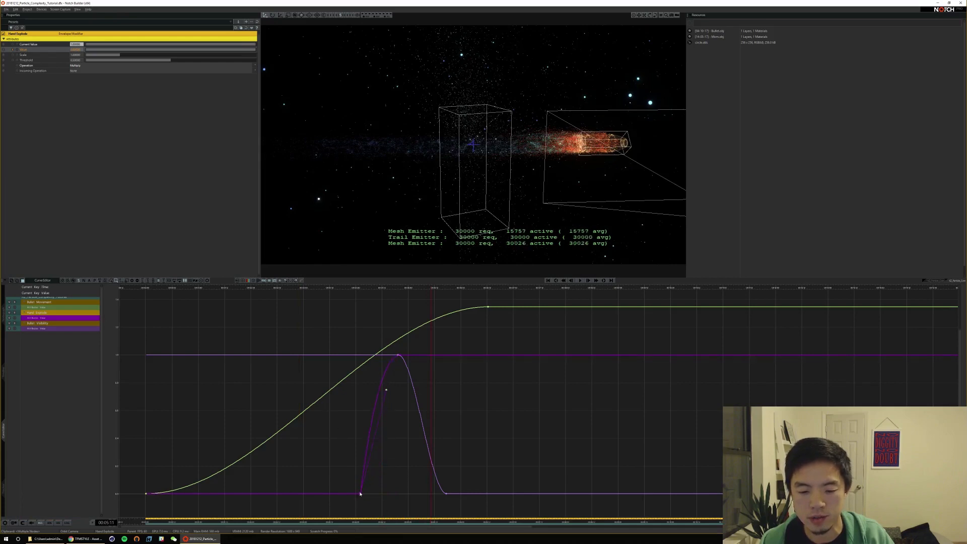
pyautogui.click(301, 288)
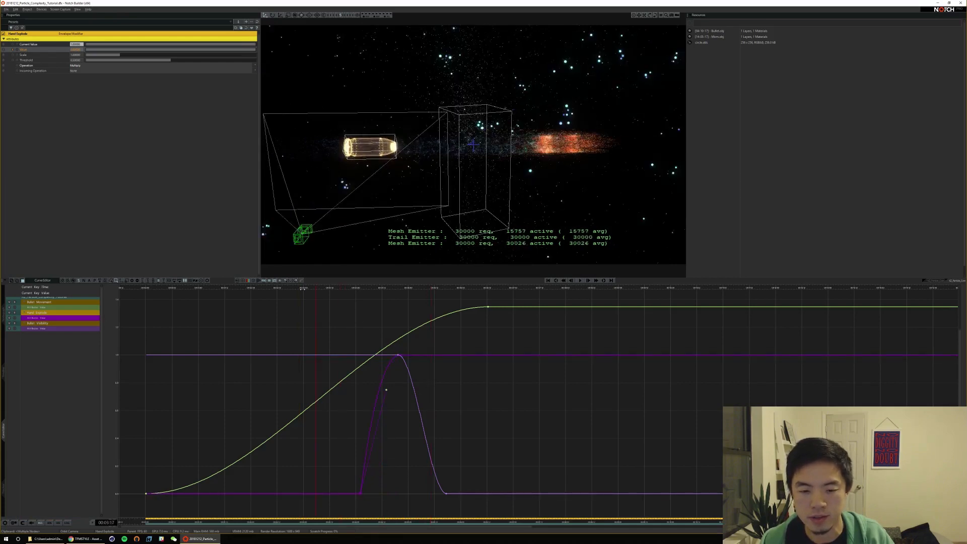
pyautogui.press('space')
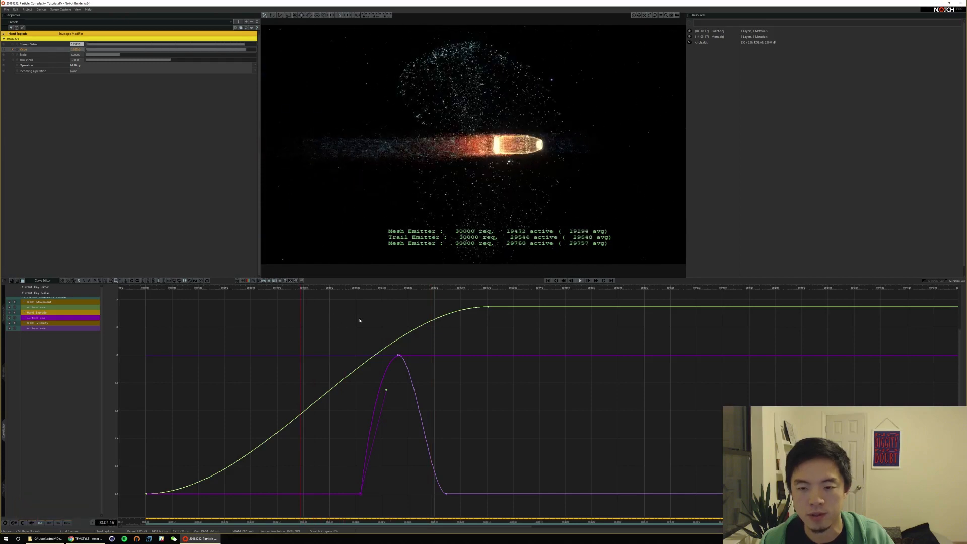
pyautogui.press('space')
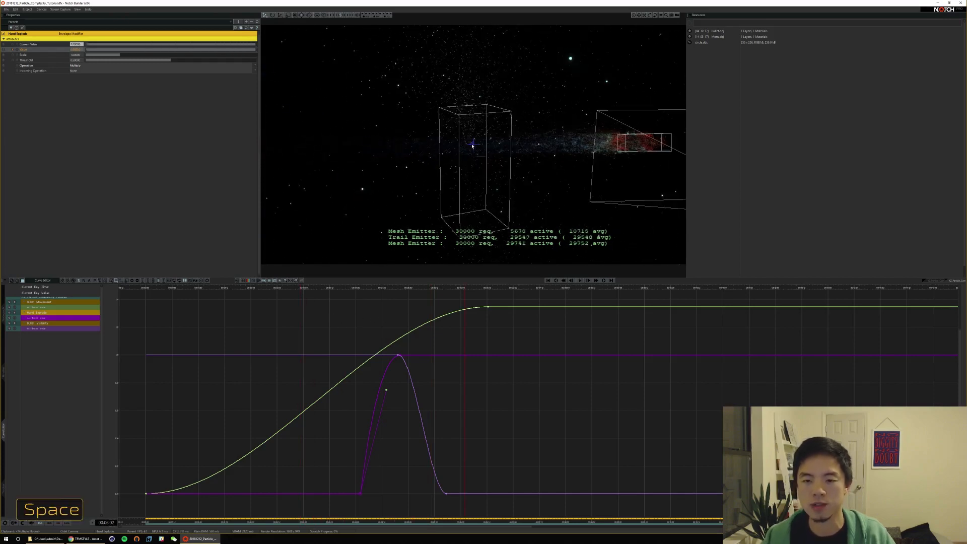
# Add an Envelope Modifier below Hand Explode in the nodegraph, rename it Hand Visibility and set its operation to Multiply
pyautogui.press('F2')
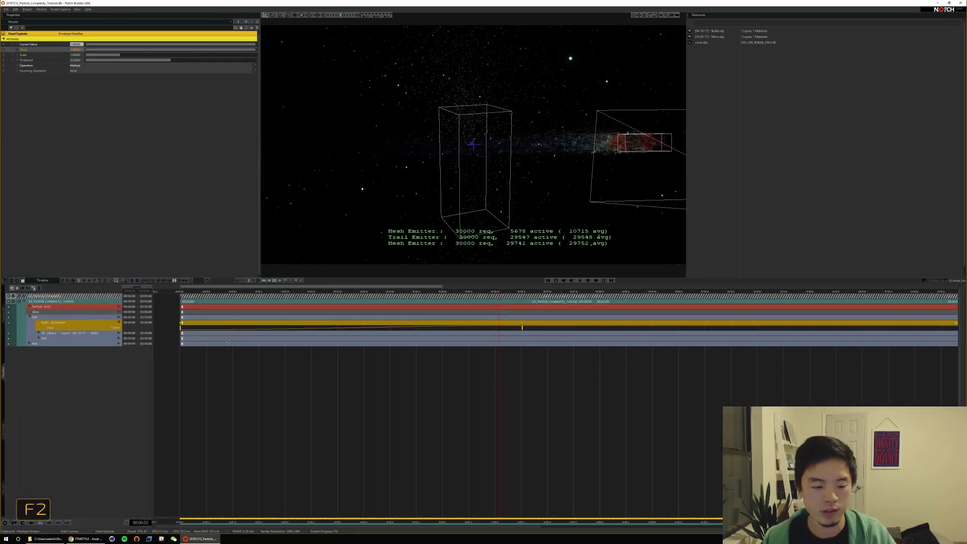
pyautogui.press('F1')
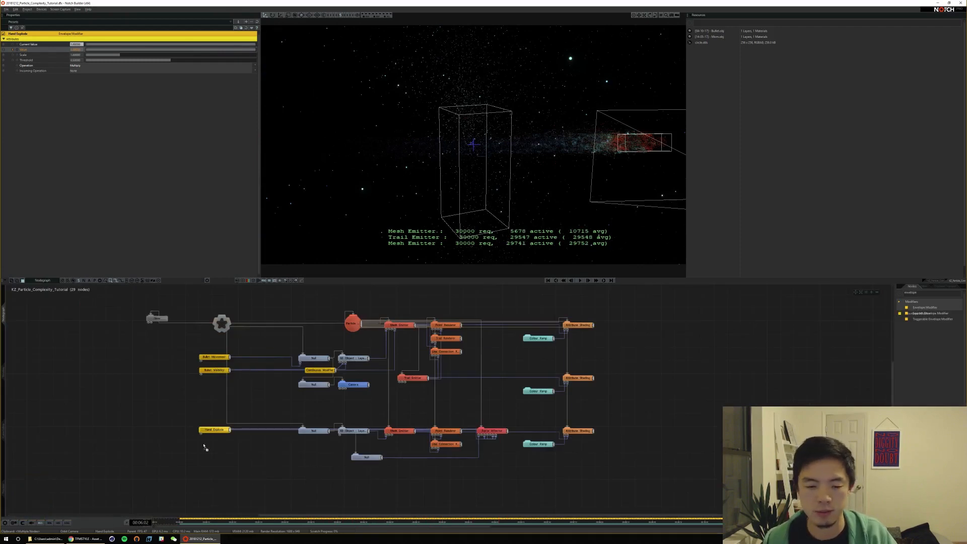
pyautogui.moveTo(204, 447); pyautogui.dragTo(204, 445)
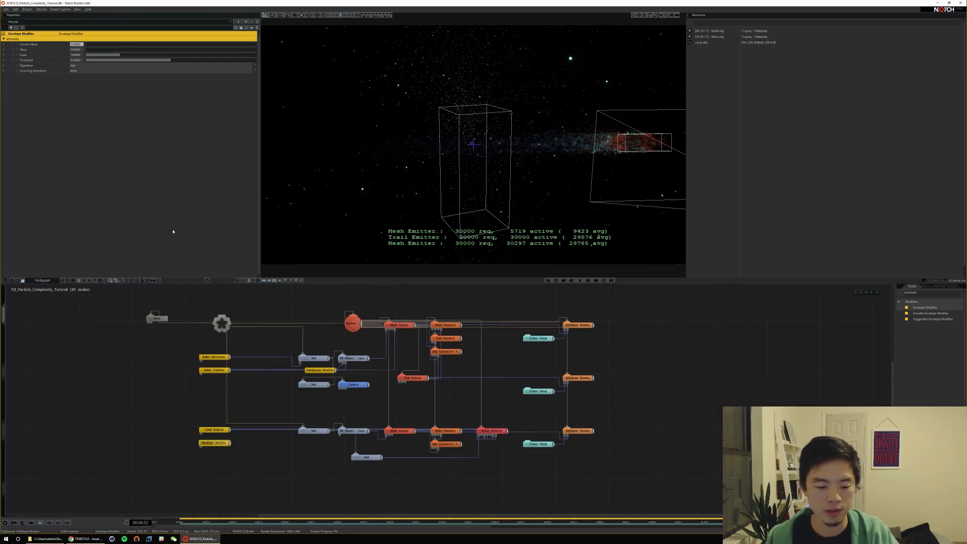
pyautogui.press('6')
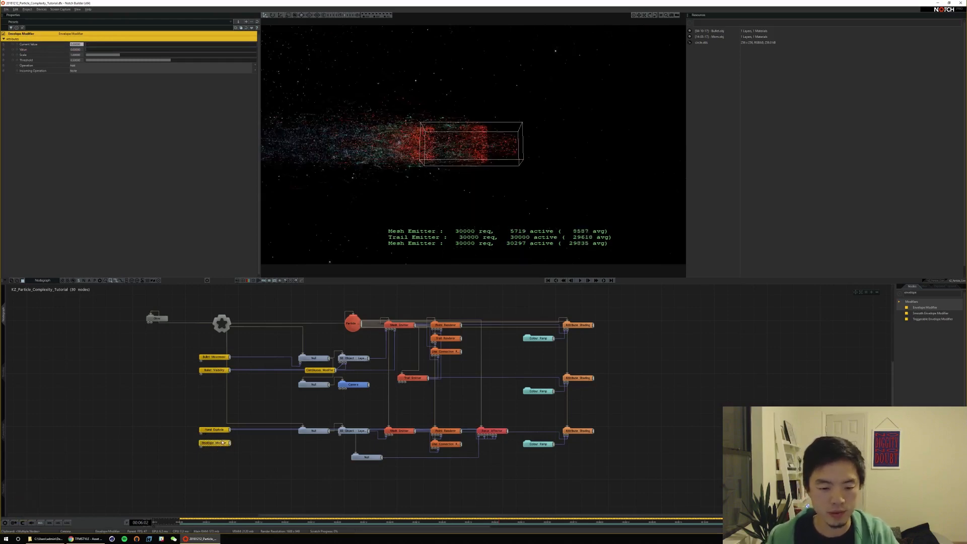
pyautogui.press('F5')
pyautogui.write('Hand Vis')
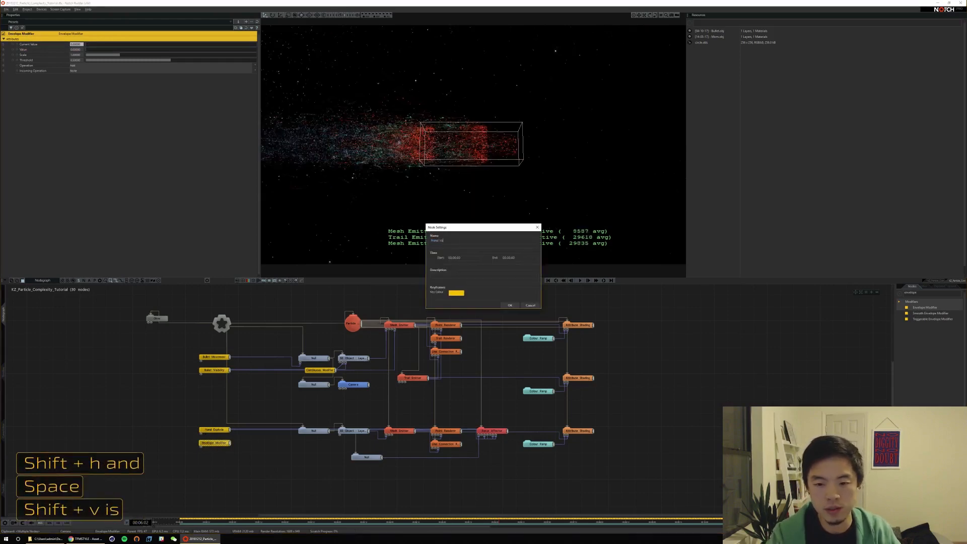
pyautogui.write('ibility')
pyautogui.press('Return')
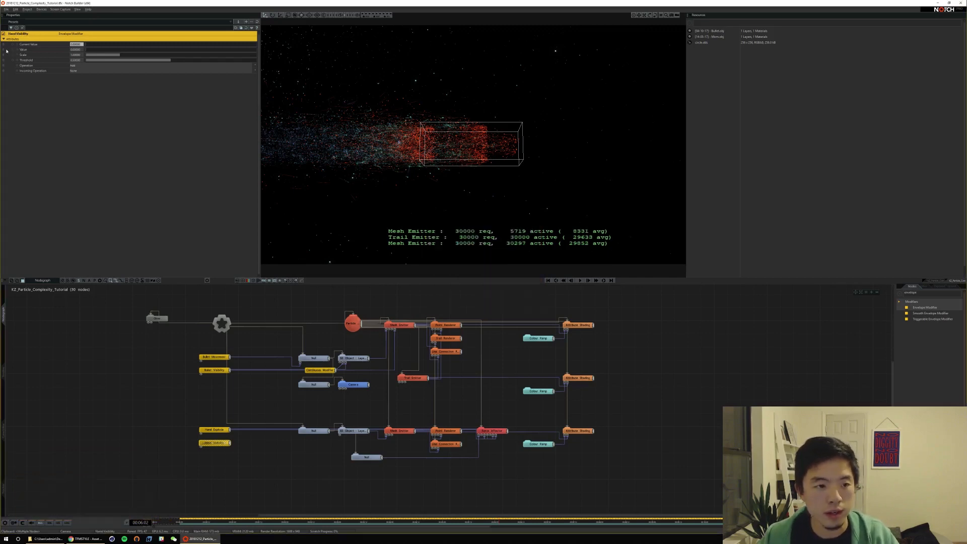
pyautogui.click(76, 65)
pyautogui.click(83, 73)
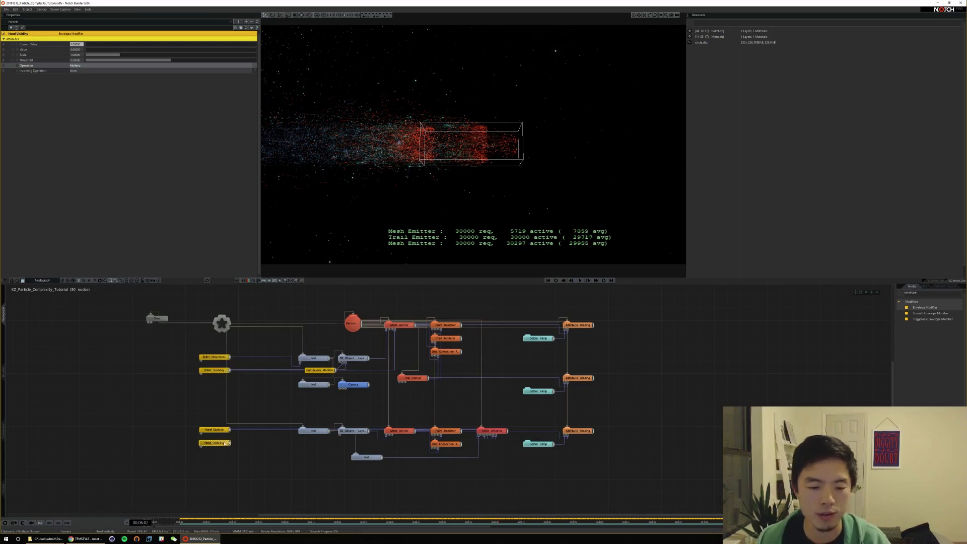
# Connect Hand Visibility to the Emission Rate of the hand's Mesh Emitter
pyautogui.click(212, 468)
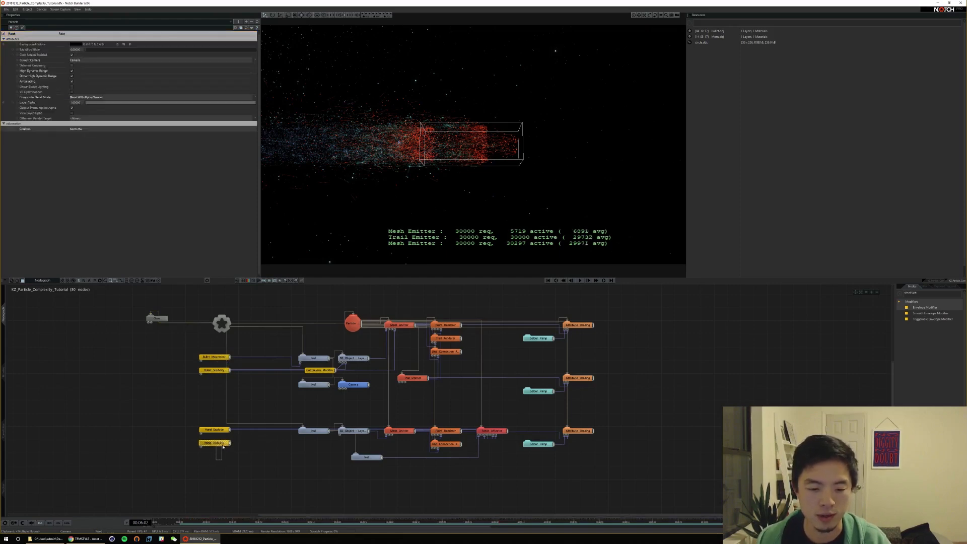
pyautogui.click(222, 444)
pyautogui.moveTo(229, 443); pyautogui.dragTo(232, 447)
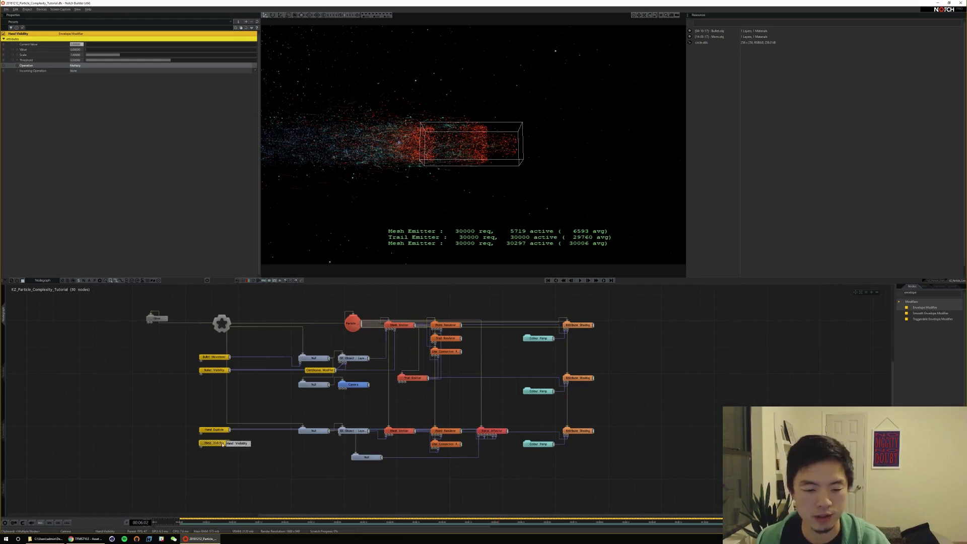
pyautogui.click(400, 431)
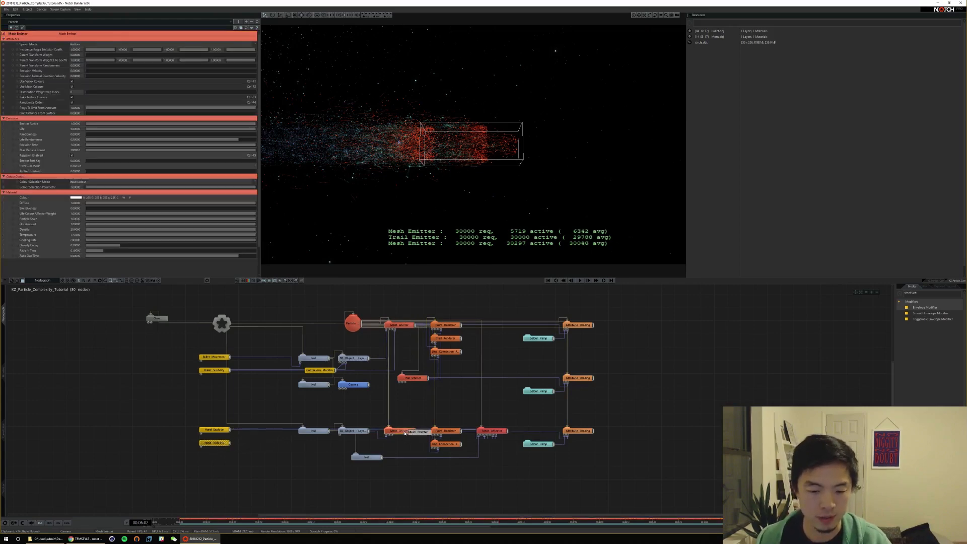
pyautogui.moveTo(230, 443); pyautogui.dragTo(178, 273)
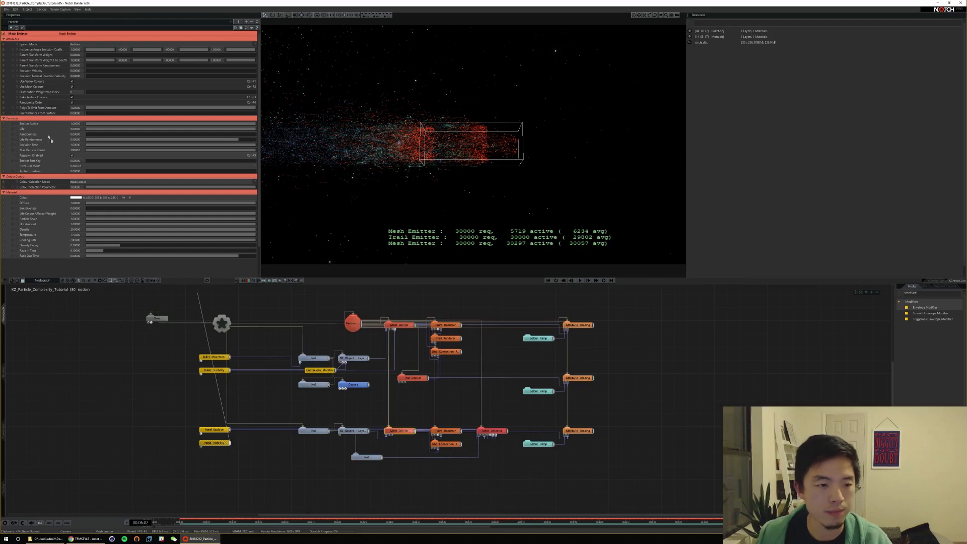
pyautogui.moveTo(35, 147); pyautogui.dragTo(37, 145)
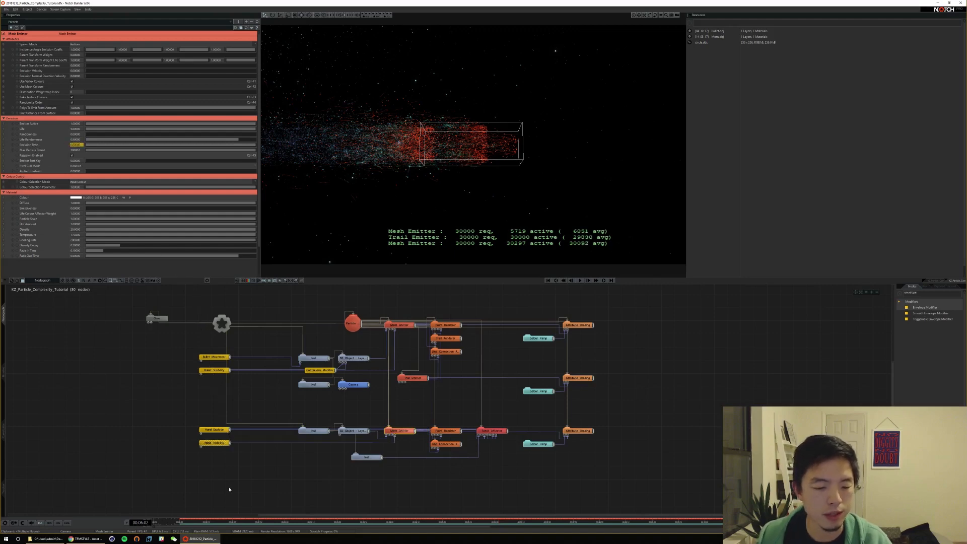
# Set Hand Visibility's value to 1 and keyframe it at about 4.1 s
pyautogui.click(215, 443)
pyautogui.moveTo(92, 51); pyautogui.dragTo(267, 52)
pyautogui.press('F3')
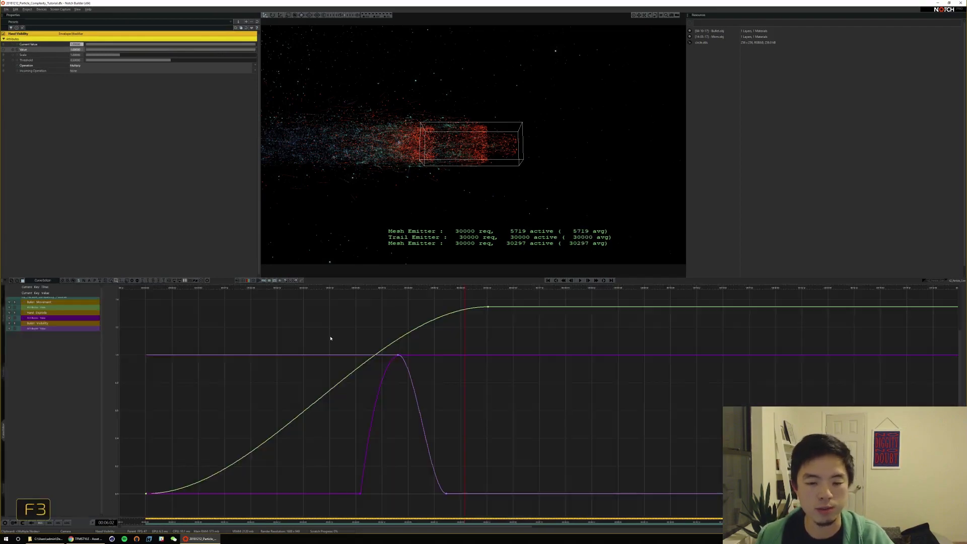
pyautogui.moveTo(388, 289); pyautogui.dragTo(359, 291)
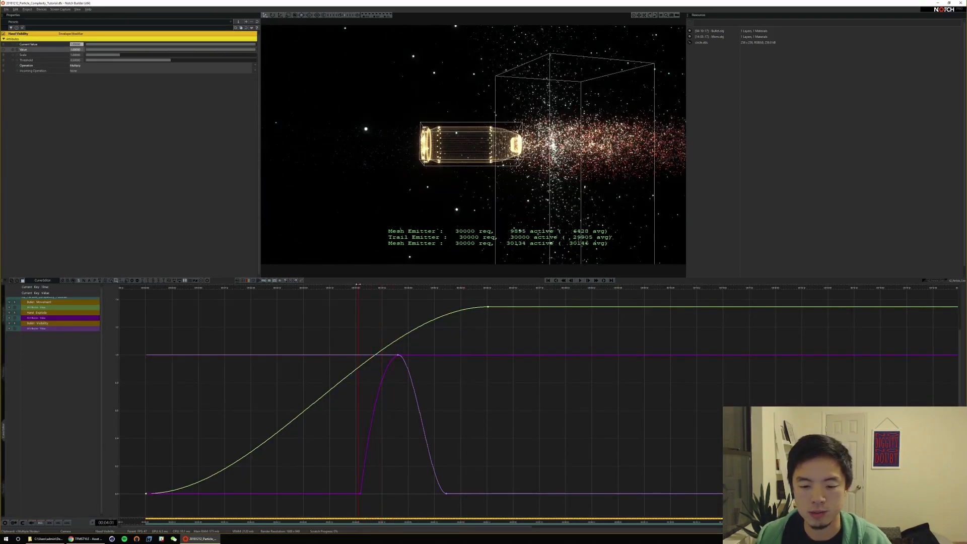
pyautogui.click(14, 50)
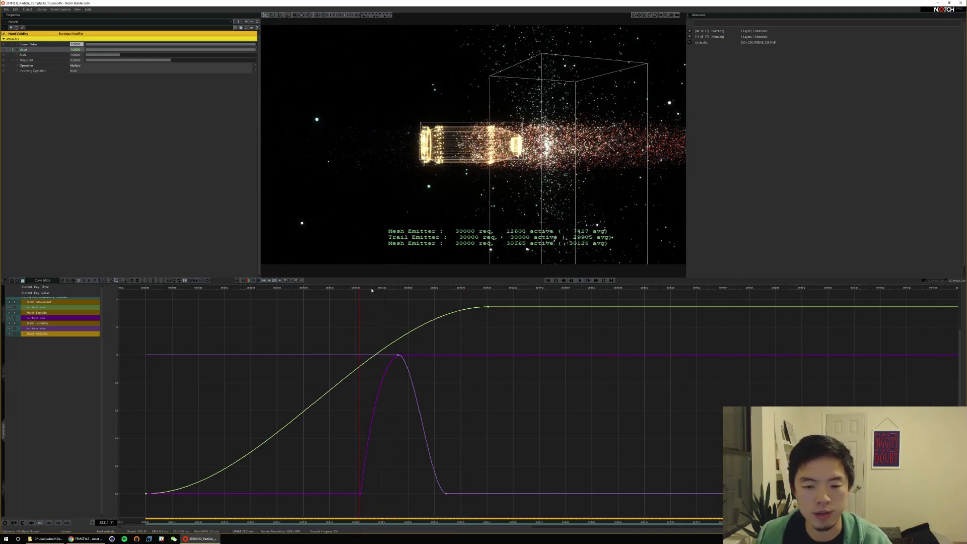
# Keyframe Hand Visibility's value at 0 at about 4.7 s and display its curve in the curve editor
pyautogui.moveTo(371, 291); pyautogui.dragTo(391, 290)
pyautogui.click(80, 51)
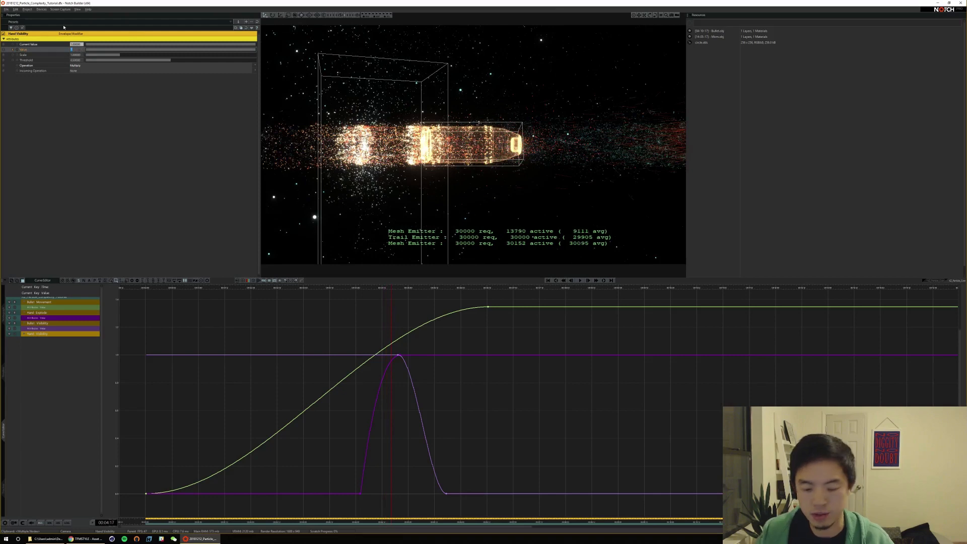
pyautogui.write('0')
pyautogui.press('Return')
pyautogui.press('Return')
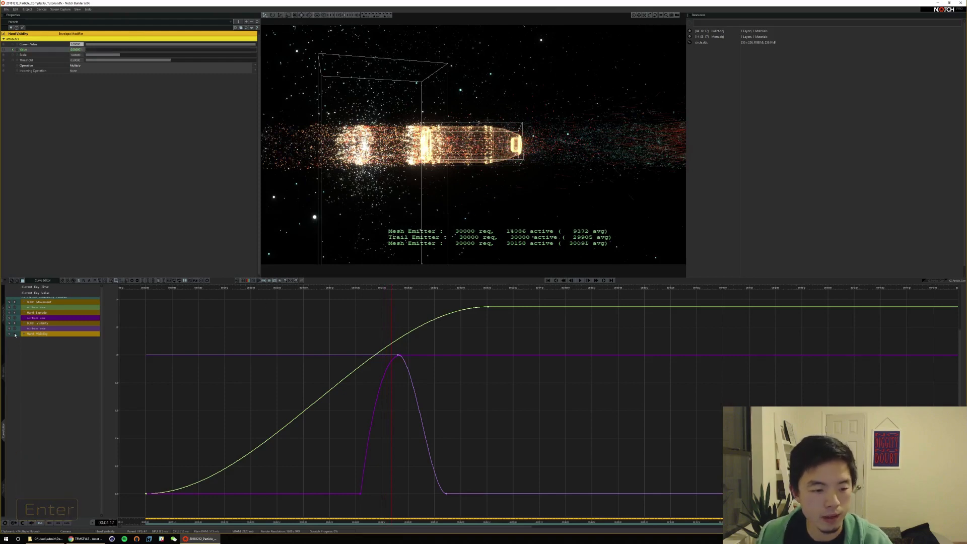
pyautogui.click(15, 334)
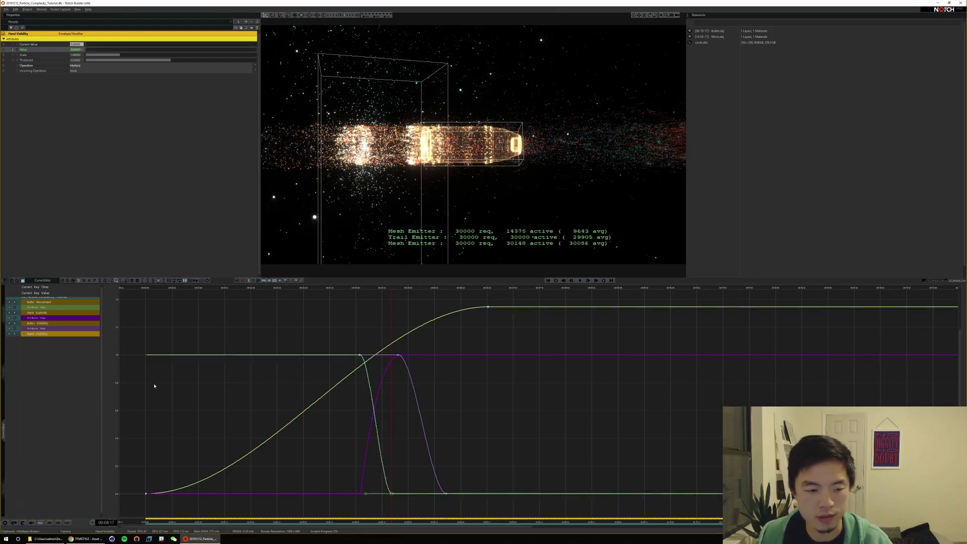
pyautogui.click(22, 334)
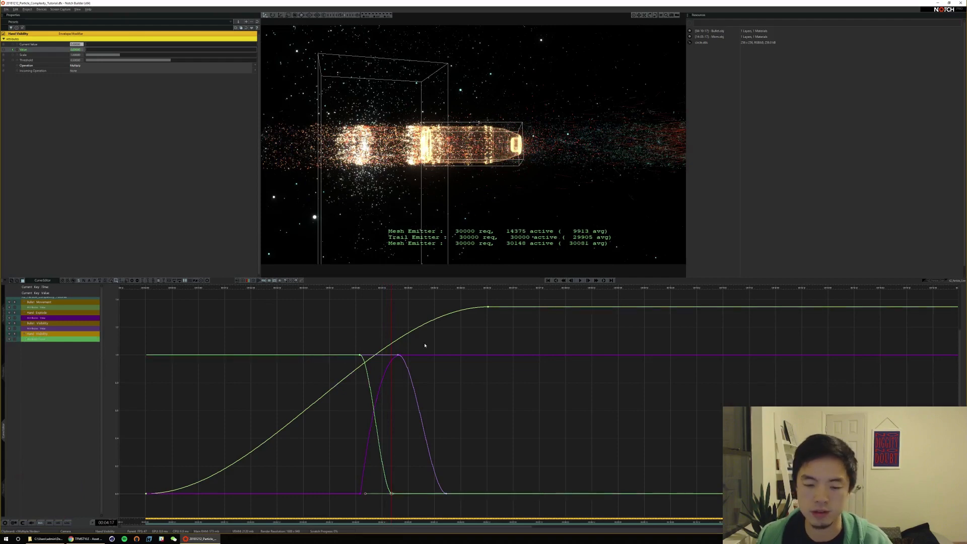
# Move Hand Visibility's upper key to about 4.3 s and replay the impact
pyautogui.press('alt')
pyautogui.keyDown('ctrl'); pyautogui.keyDown('alt'); pyautogui.moveTo(480, 435); pyautogui.dragTo(594, 449, button='middle'); pyautogui.keyUp('alt'); pyautogui.keyUp('ctrl')
pyautogui.moveTo(475, 418); pyautogui.dragTo(535, 411, button='middle')
pyautogui.moveTo(426, 360)
pyautogui.mouseDown()
pyautogui.moveTo(403, 383)
pyautogui.moveTo(424, 368)
pyautogui.mouseUp()
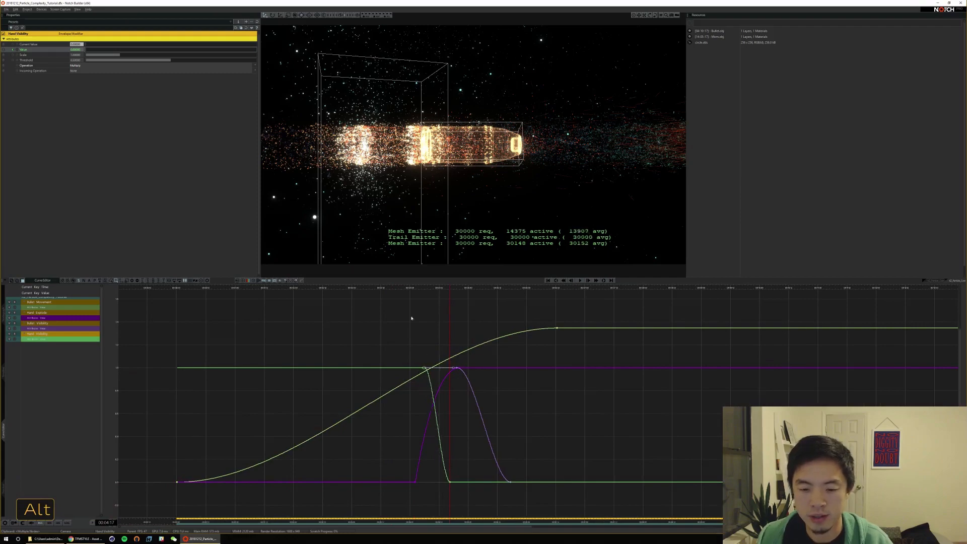
pyautogui.click(392, 293)
pyautogui.click(354, 288)
pyautogui.press('space')
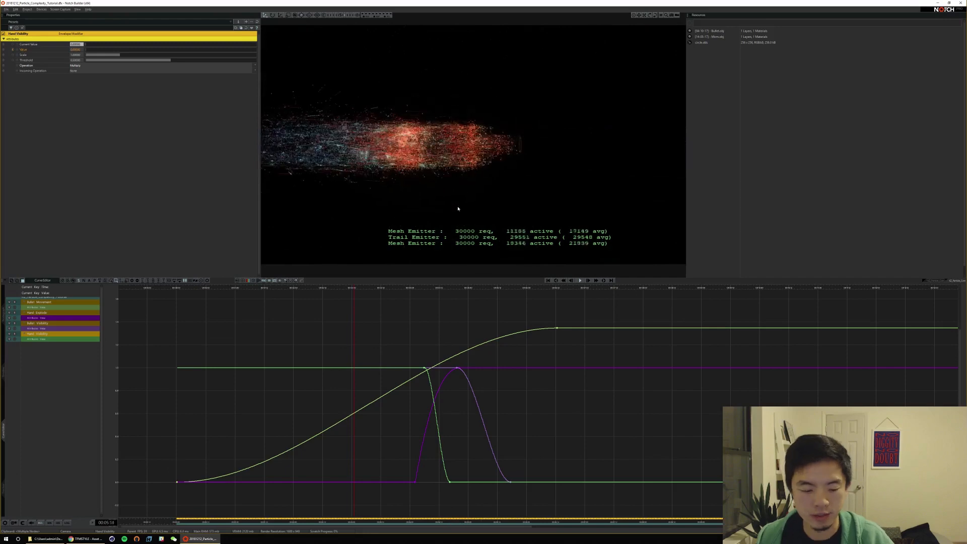
# Switch to the edit camera and replay the impact several times to check how the hand and bullet fade
pyautogui.press('5')
pyautogui.press('space')
pyautogui.click(380, 290)
pyautogui.press('space')
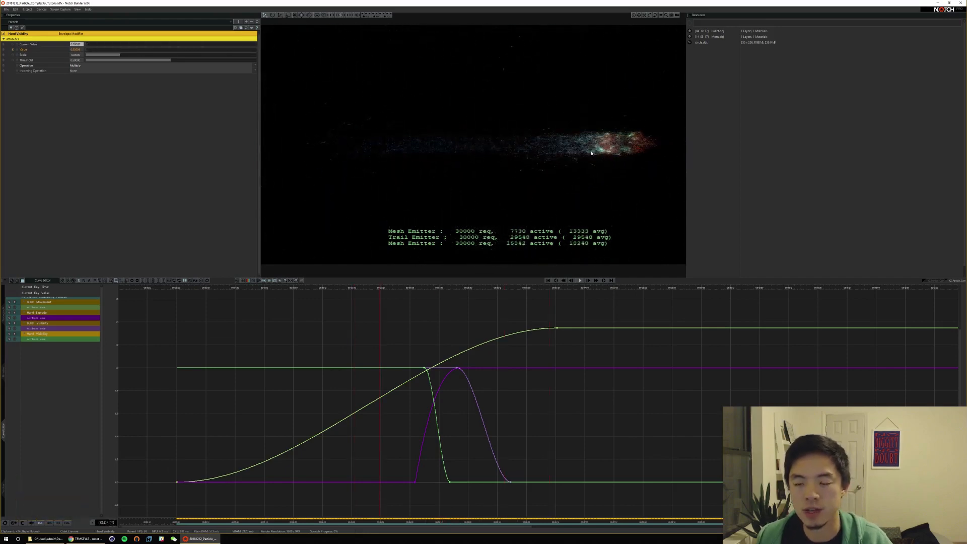
pyautogui.press('space')
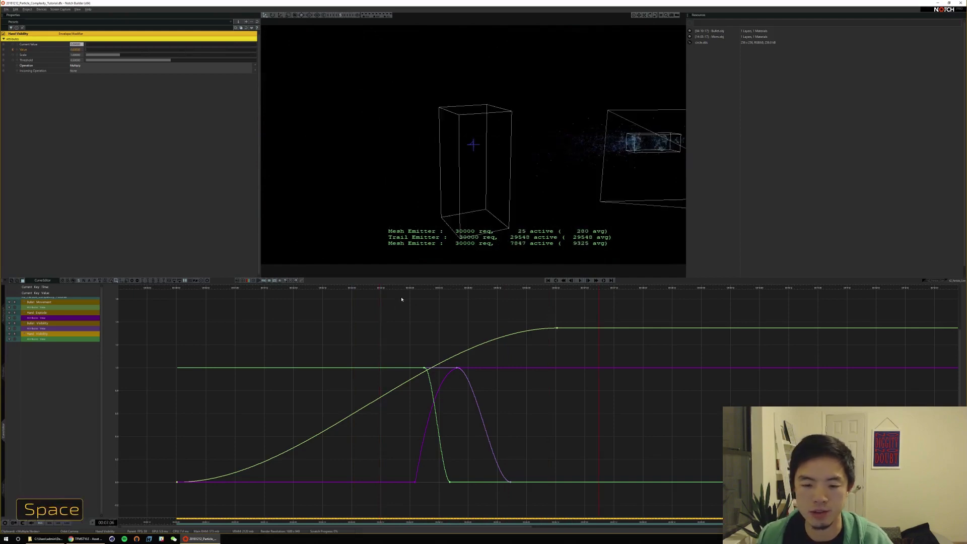
pyautogui.click(390, 289)
pyautogui.press('space')
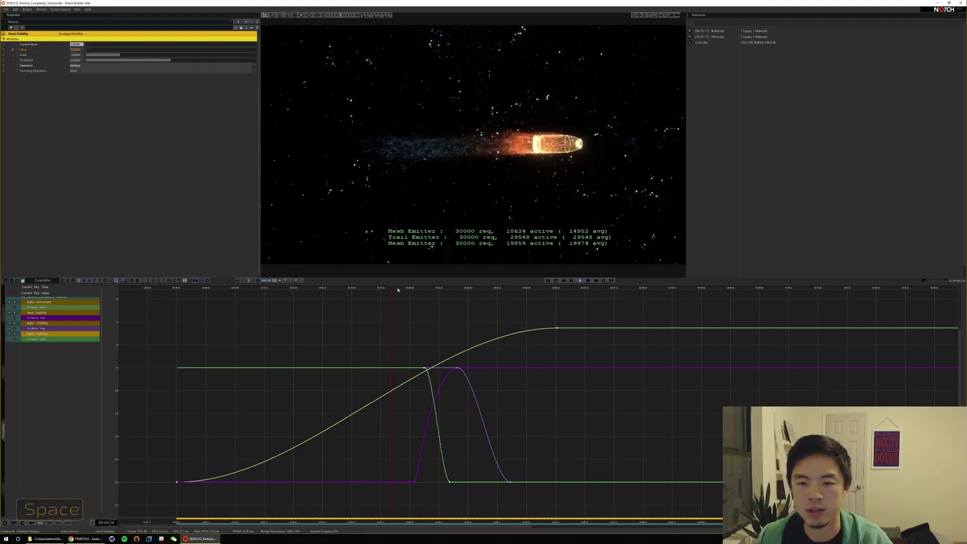
pyautogui.press('space')
pyautogui.click(379, 288)
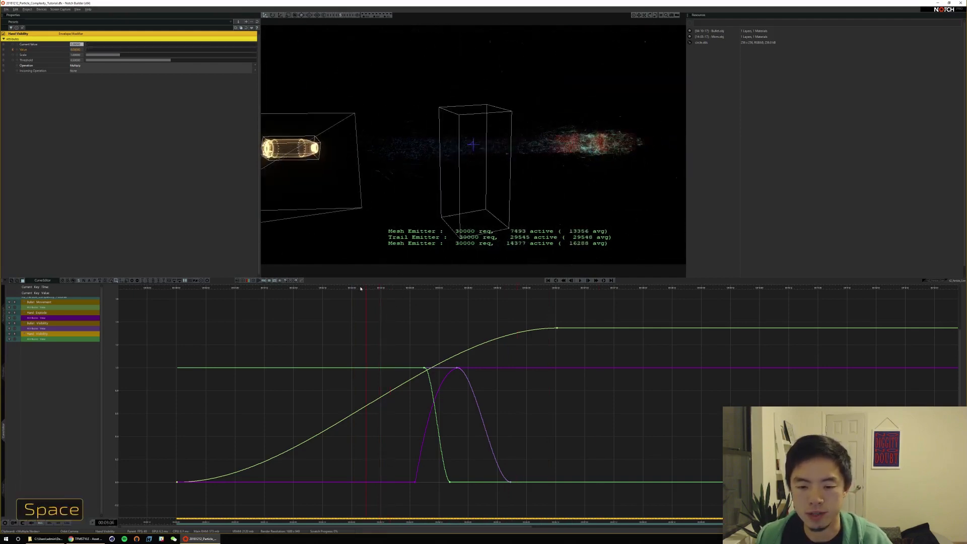
pyautogui.press('space')
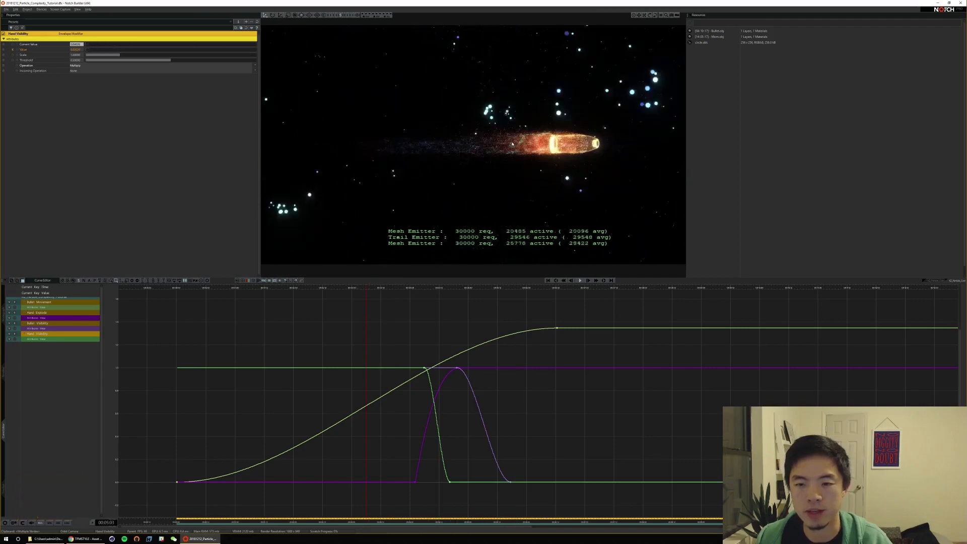
pyautogui.press('space')
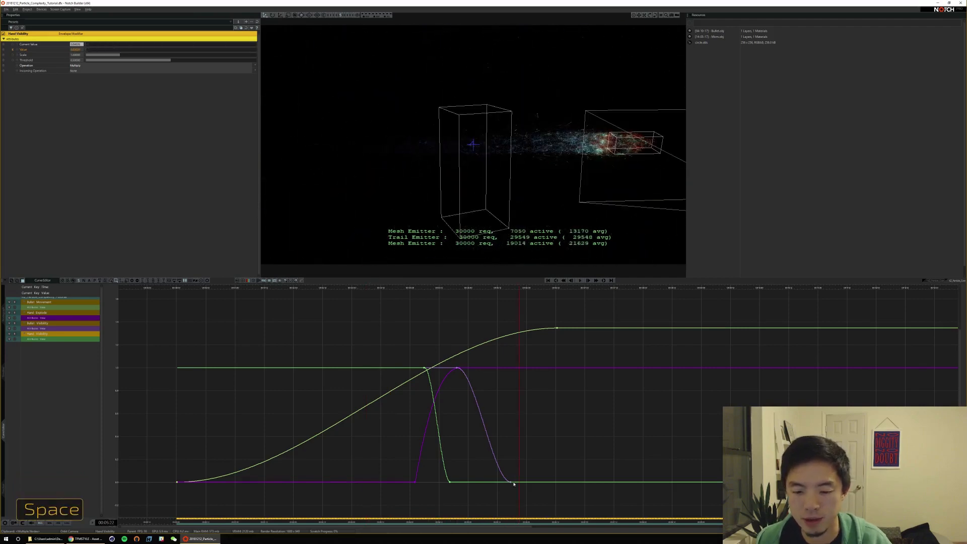
# Move Bullet Visibility's zero key to about 5.5 s and its upper key to about 4.5 s, replaying the impact
pyautogui.click(500, 469)
pyautogui.moveTo(501, 470)
pyautogui.mouseDown()
pyautogui.moveTo(508, 482)
pyautogui.moveTo(499, 482)
pyautogui.mouseUp()
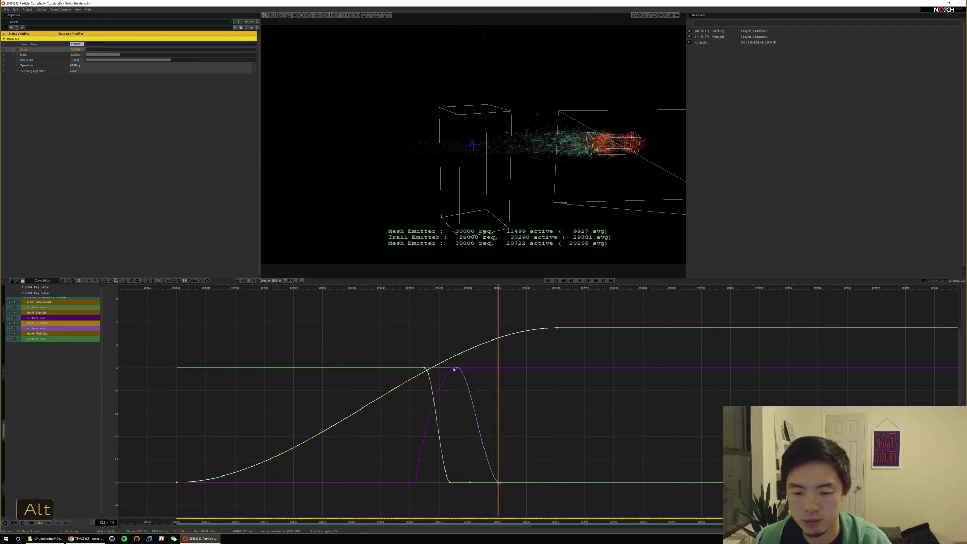
pyautogui.keyDown('alt'); pyautogui.moveTo(456, 370); pyautogui.dragTo(436, 371); pyautogui.keyUp('alt')
pyautogui.press('space')
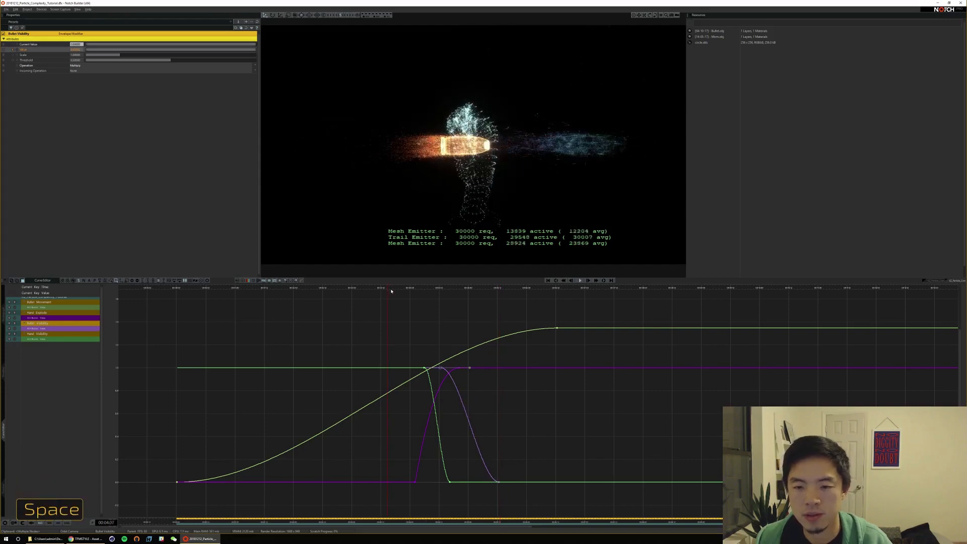
pyautogui.press('space')
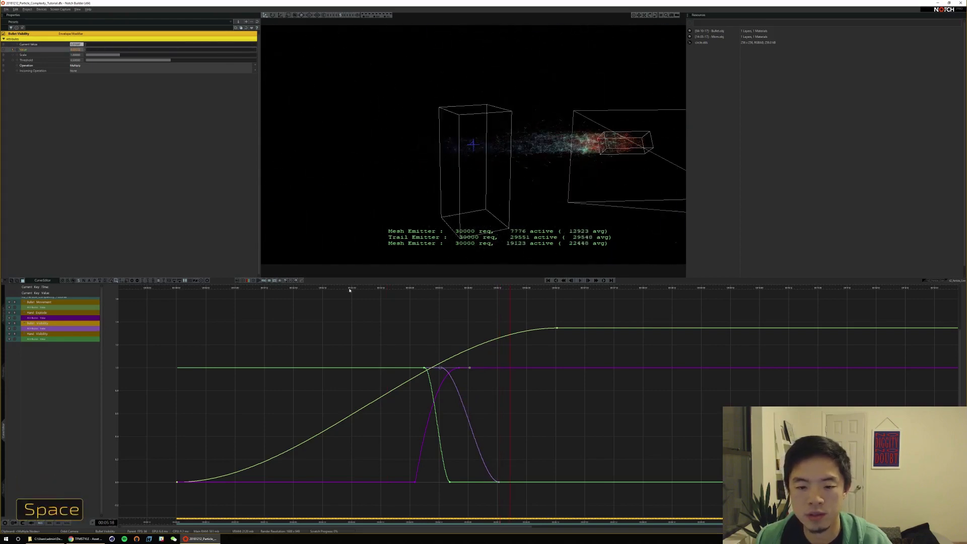
pyautogui.press('space')
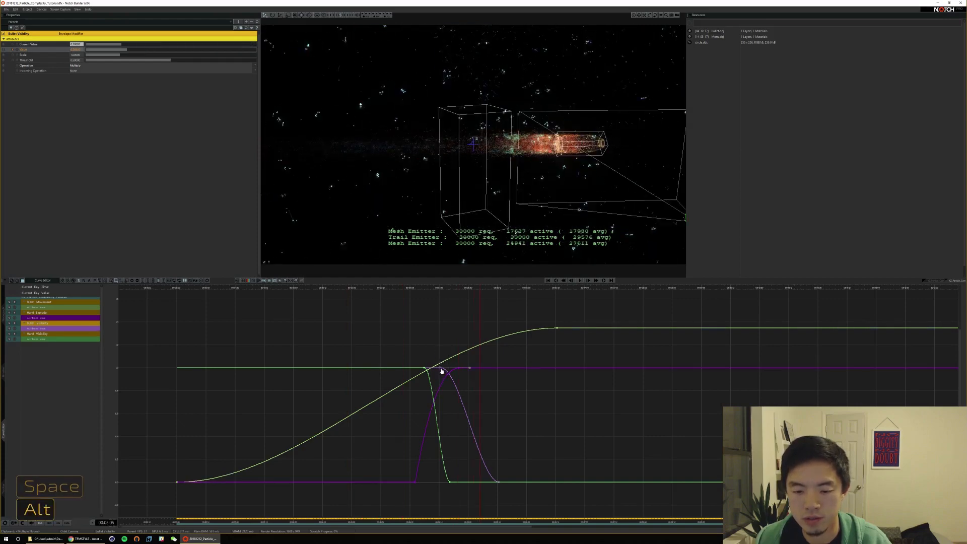
# Move Bullet Visibility's upper key to about 4.3 s and its zero key to about 5 s, replaying the impact
pyautogui.keyDown('alt'); pyautogui.moveTo(442, 370); pyautogui.dragTo(432, 368); pyautogui.keyUp('alt')
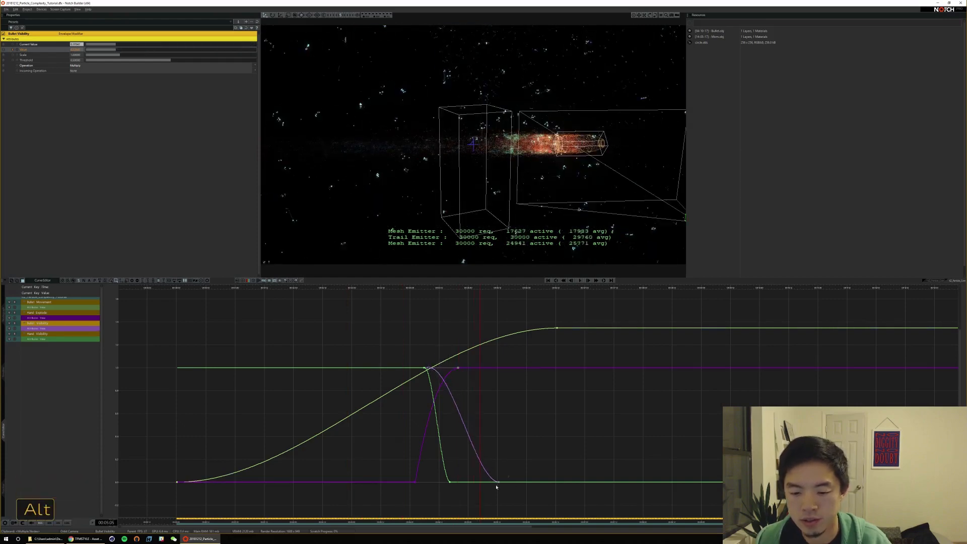
pyautogui.moveTo(509, 468); pyautogui.dragTo(468, 482)
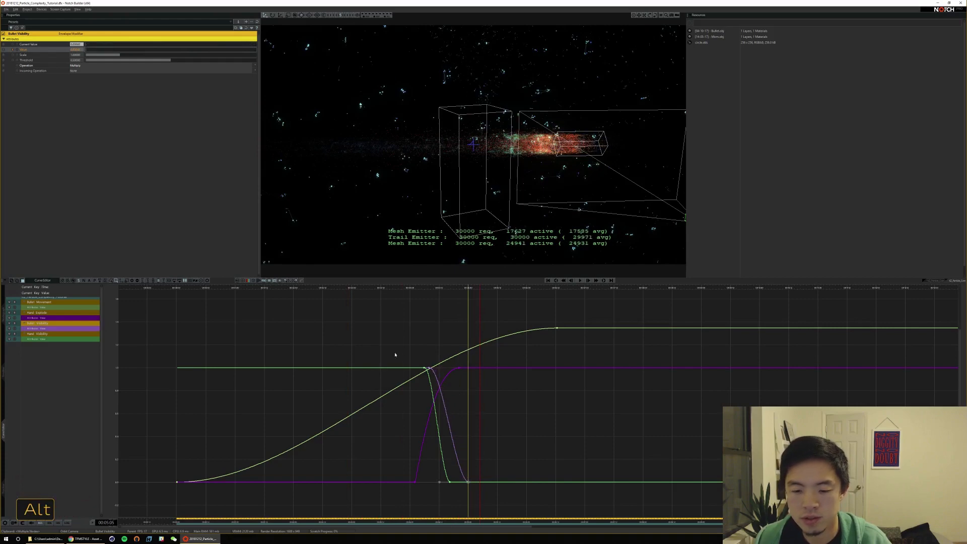
pyautogui.click(343, 291)
pyautogui.press('space')
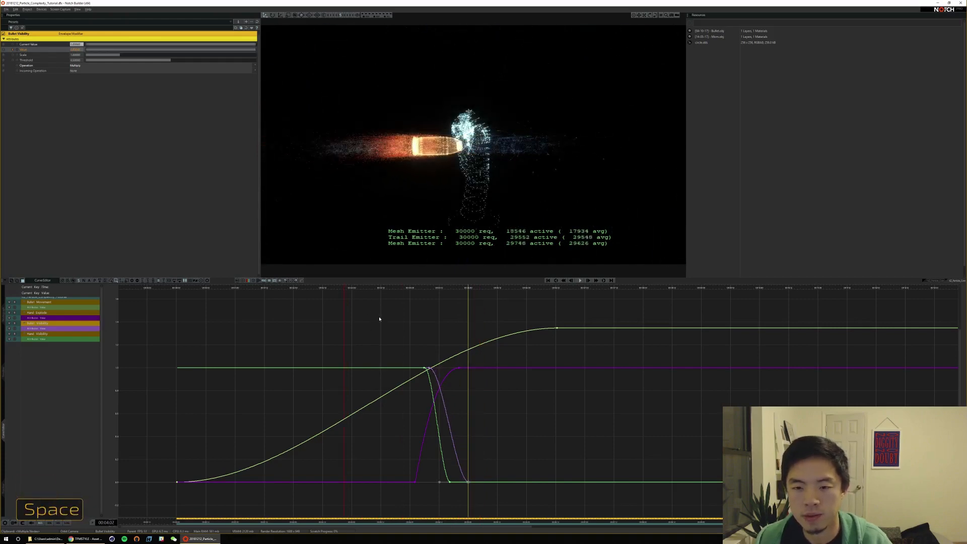
pyautogui.press('space')
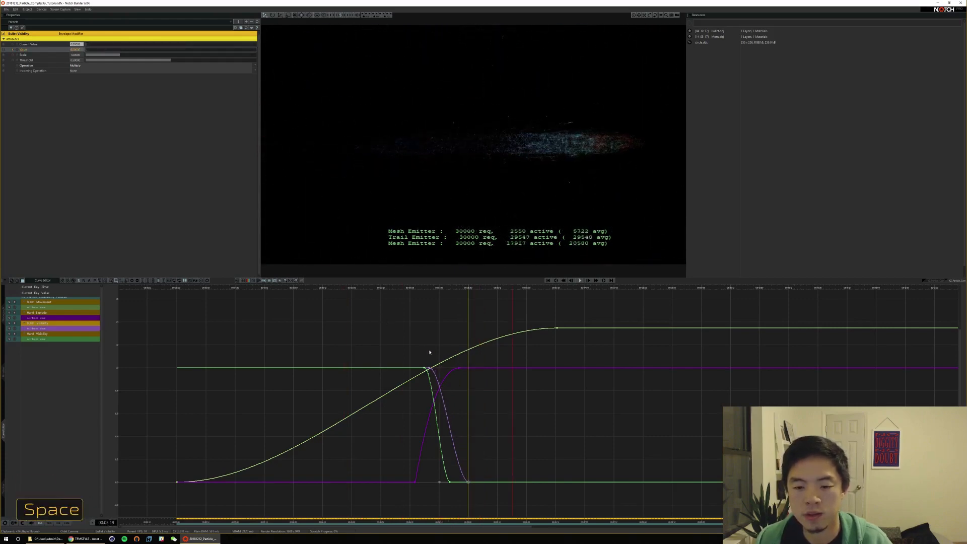
# Move Bullet Visibility's upper key to about 4.1 s and replay the impact
pyautogui.moveTo(429, 372); pyautogui.dragTo(414, 368)
pyautogui.press('space')
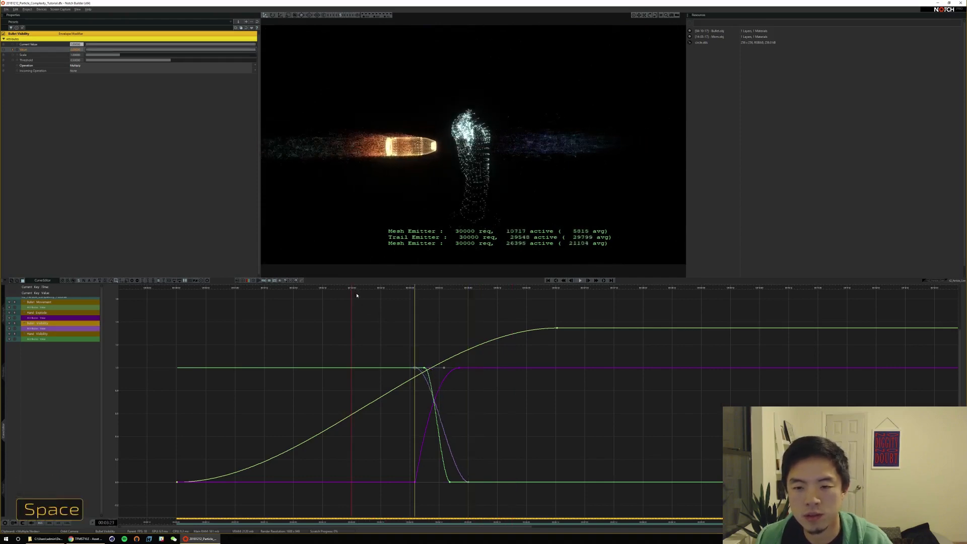
pyautogui.press('space')
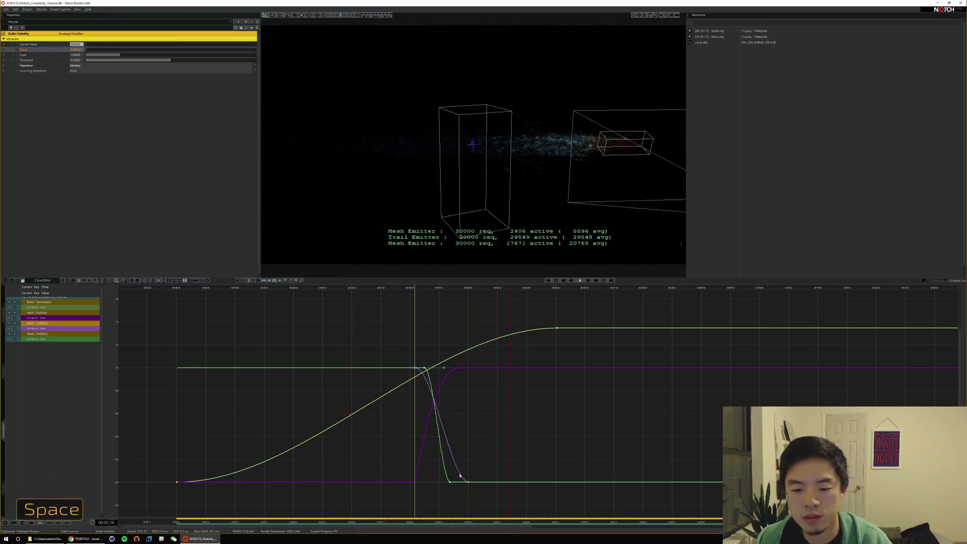
# Move Hand Visibility's zero key to about 4.9 s and replay the impact
pyautogui.moveTo(459, 496)
pyautogui.mouseDown()
pyautogui.moveTo(446, 477)
pyautogui.moveTo(459, 483)
pyautogui.mouseUp()
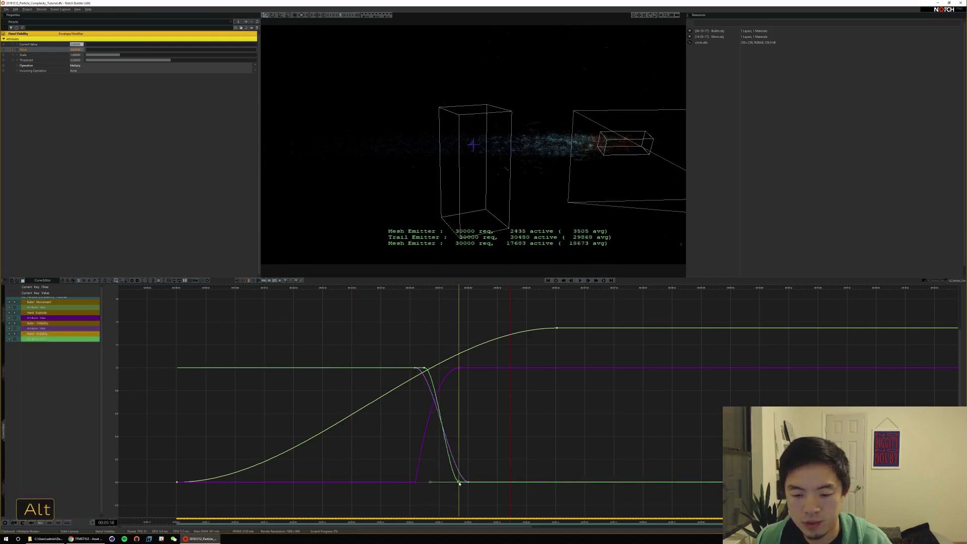
pyautogui.click(377, 288)
pyautogui.press('space')
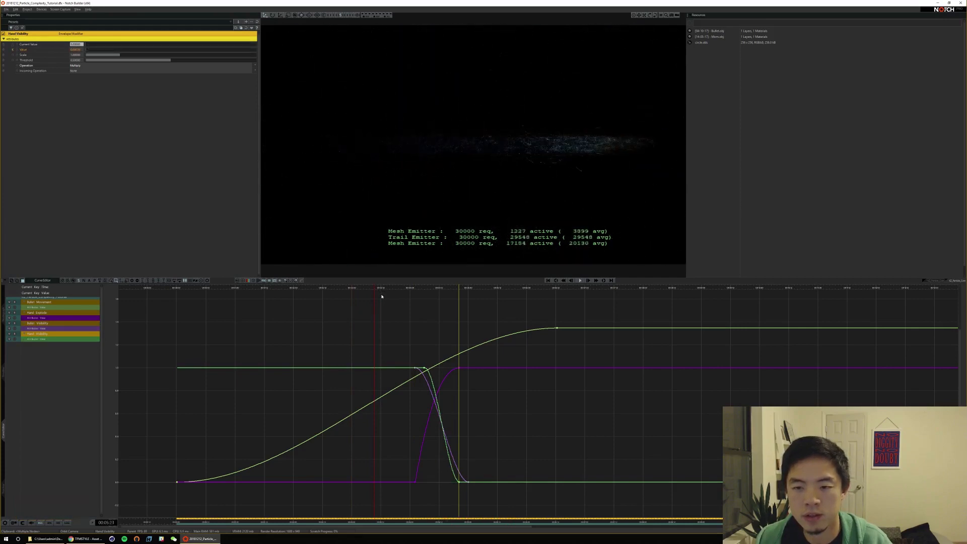
pyautogui.press('space')
pyautogui.press('space')
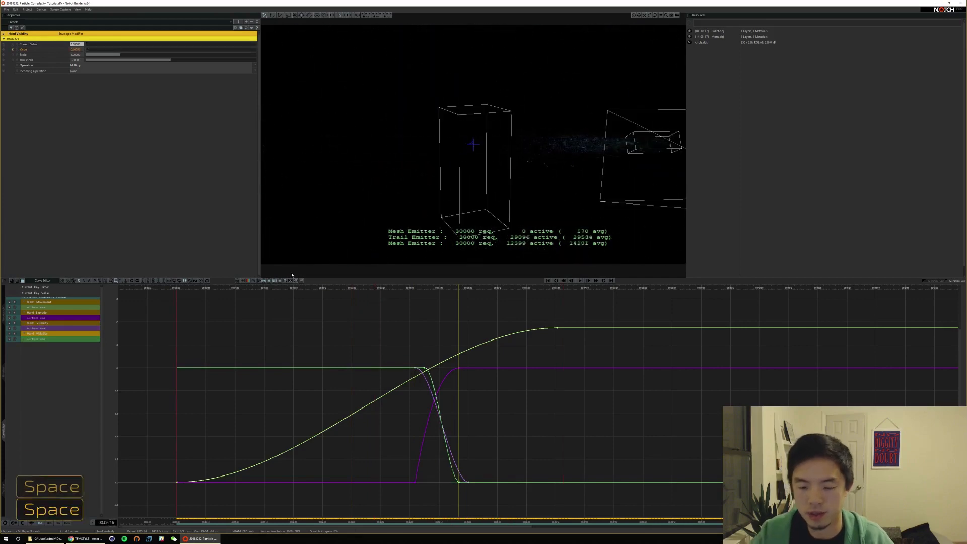
pyautogui.press('Home')
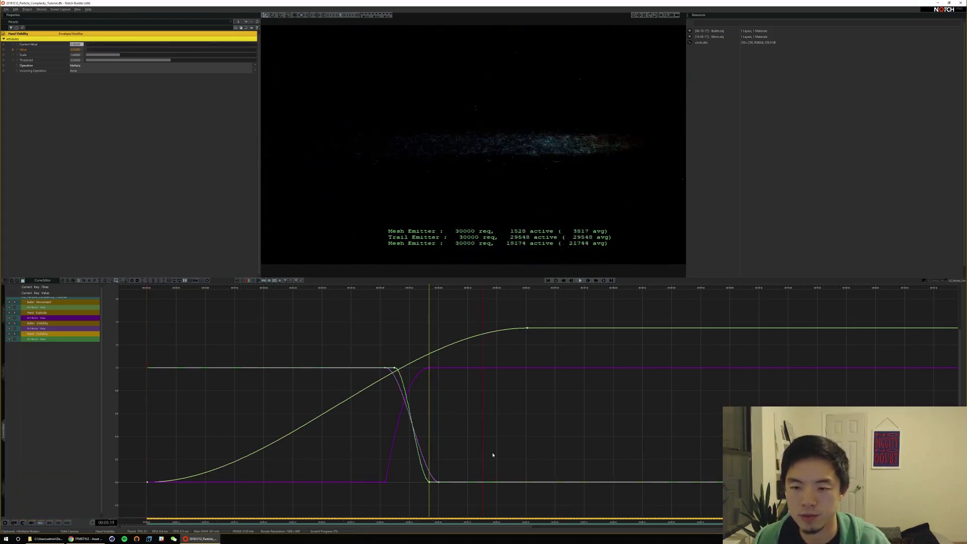
# Switch to the scene camera and replay the animation from the start several times to check the explosion and fades
pyautogui.press('space')
pyautogui.press('6')
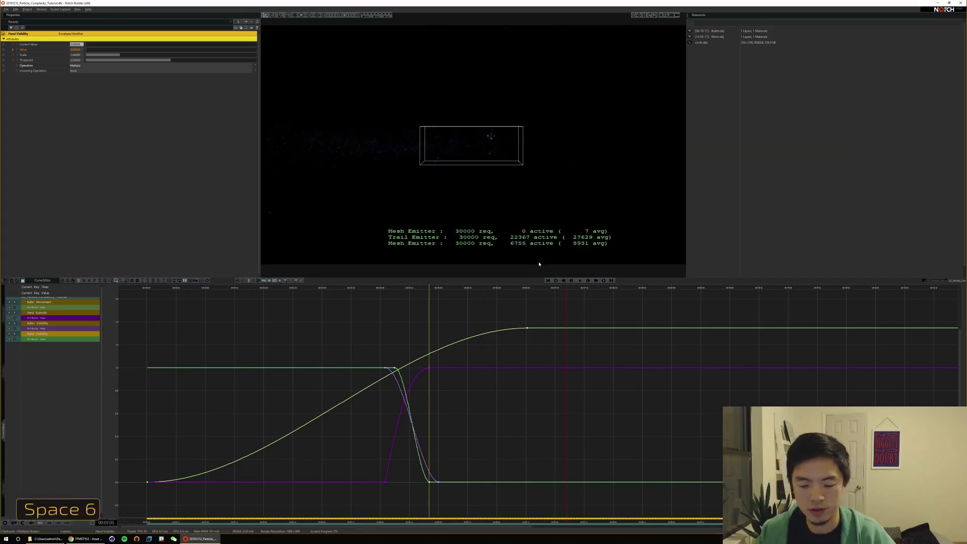
pyautogui.press('Home')
pyautogui.press('space')
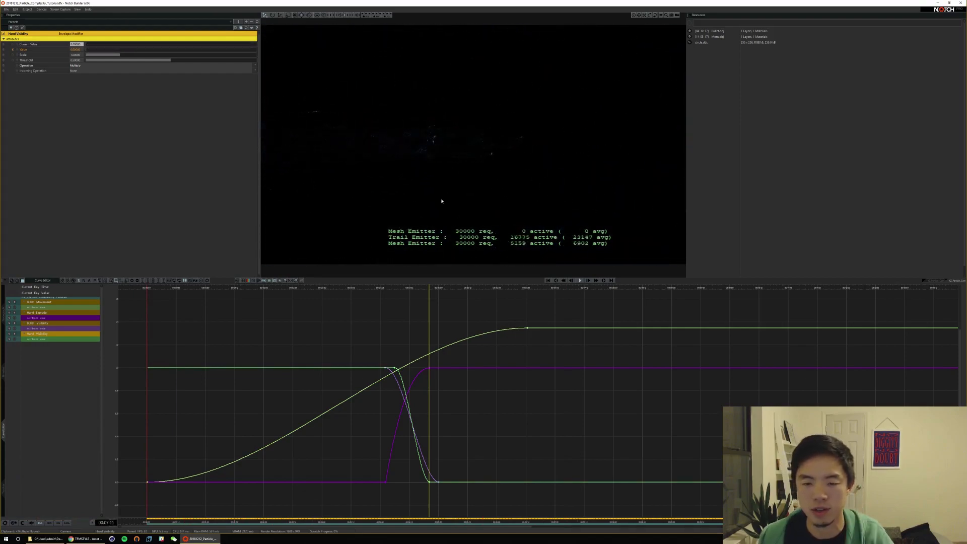
pyautogui.press('space')
pyautogui.press('Home')
pyautogui.press('space')
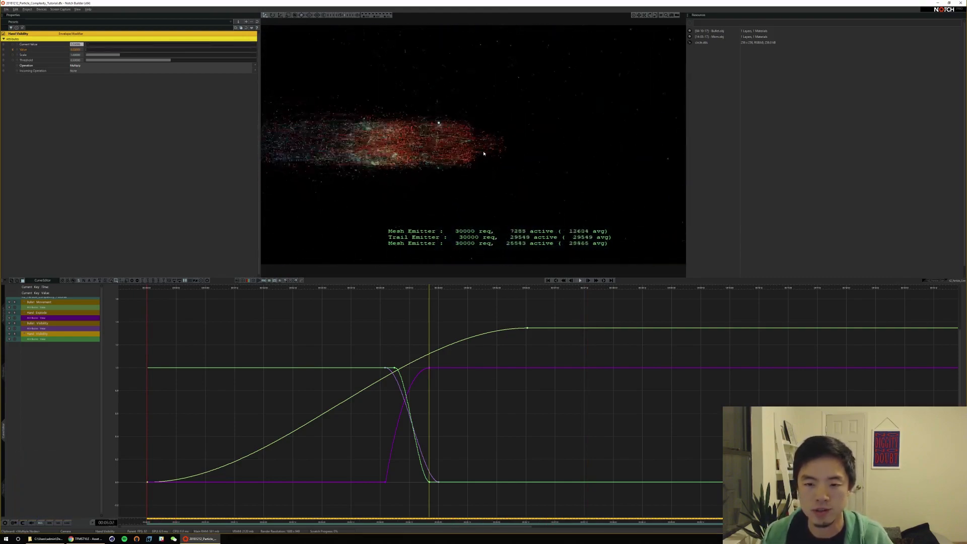
pyautogui.press('space')
pyautogui.press('Home')
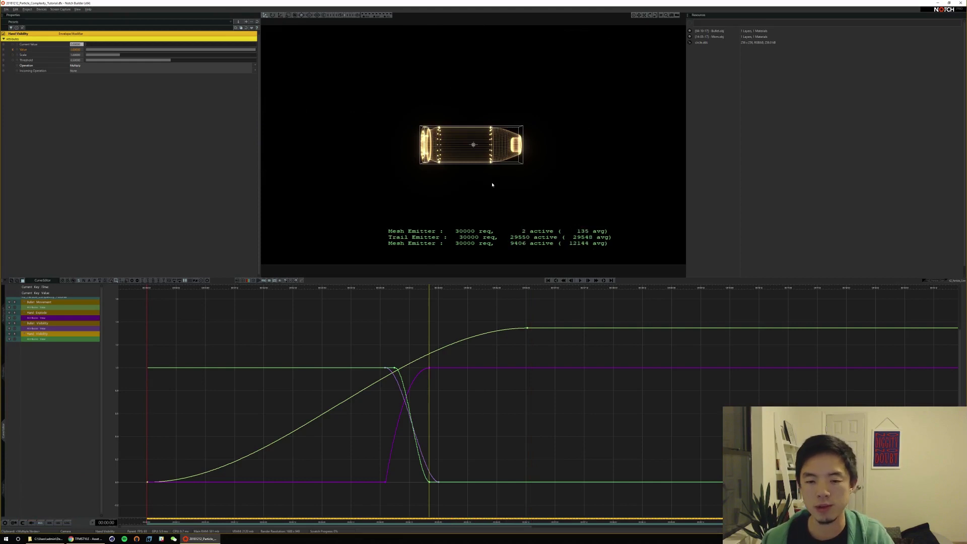
# Return to the node graph and replay the whole animation from the start
pyautogui.press('F1')
pyautogui.keyDown('alt'); pyautogui.moveTo(466, 357); pyautogui.dragTo(516, 341); pyautogui.keyUp('alt')
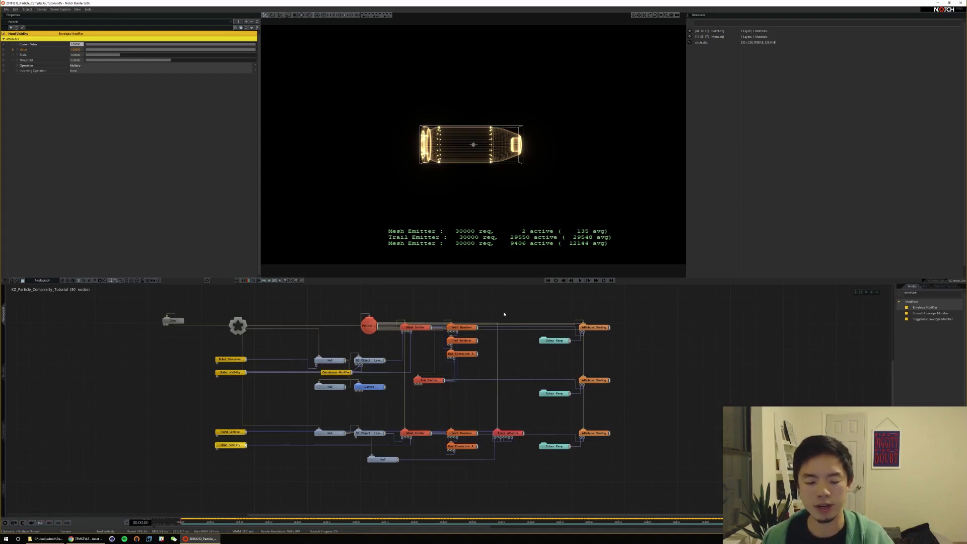
pyautogui.press('space')
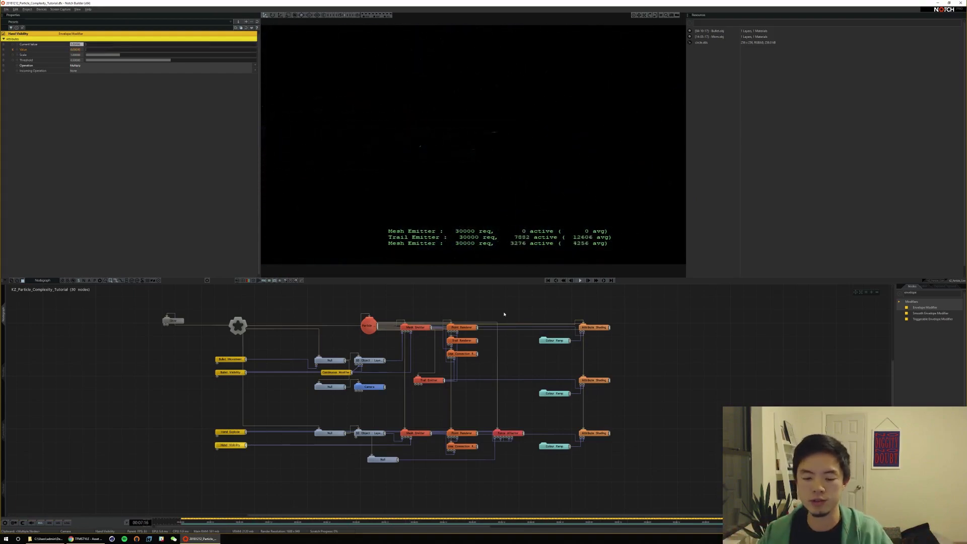
pyautogui.press('space')
pyautogui.press('Home')
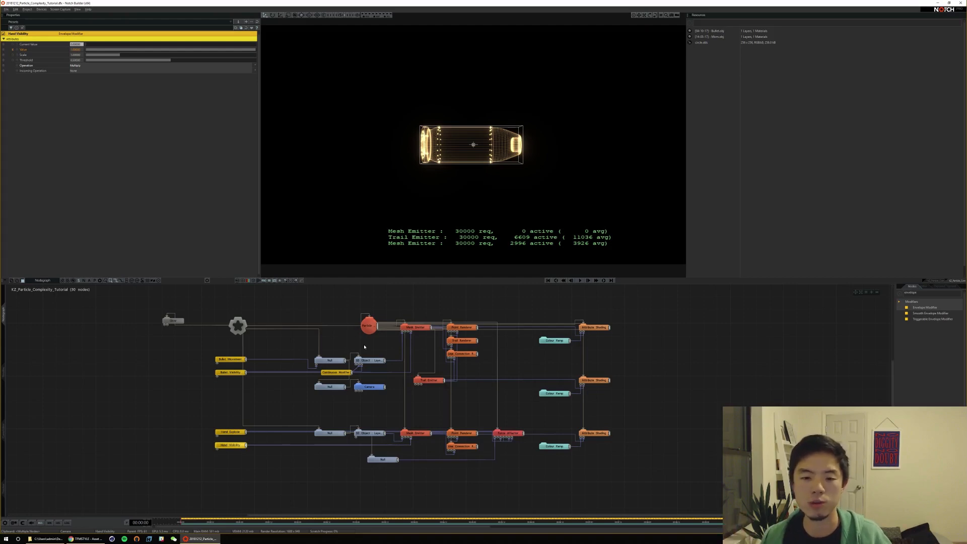
pyautogui.click(384, 338)
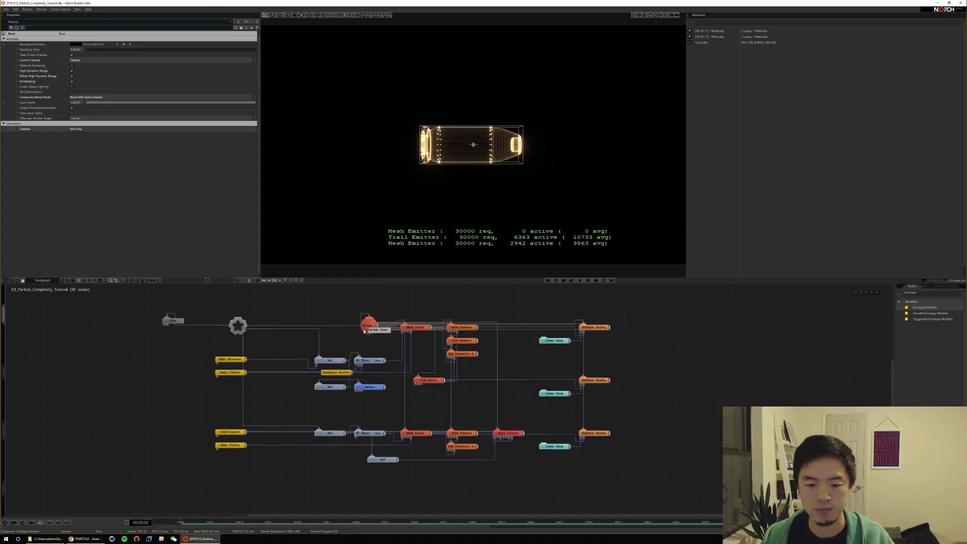
pyautogui.press('F2')
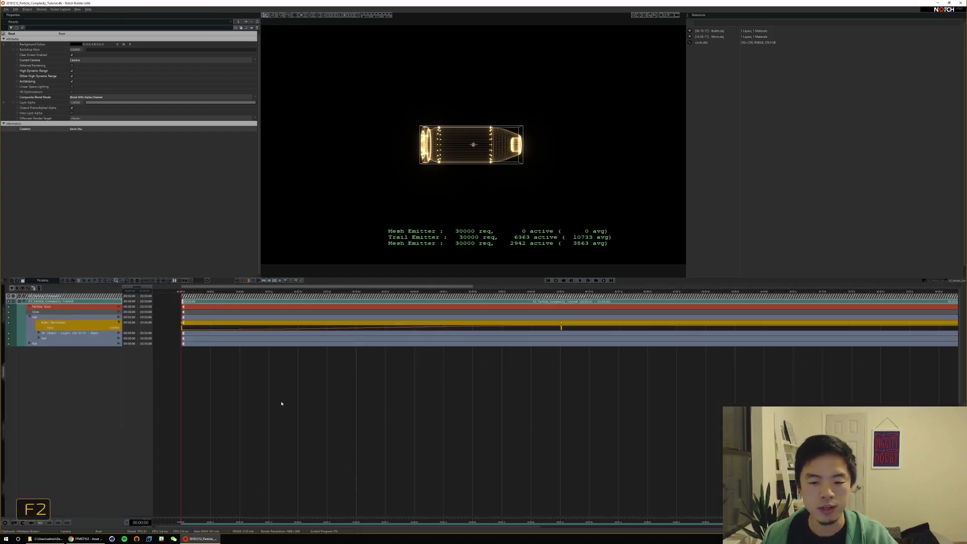
pyautogui.press('F3')
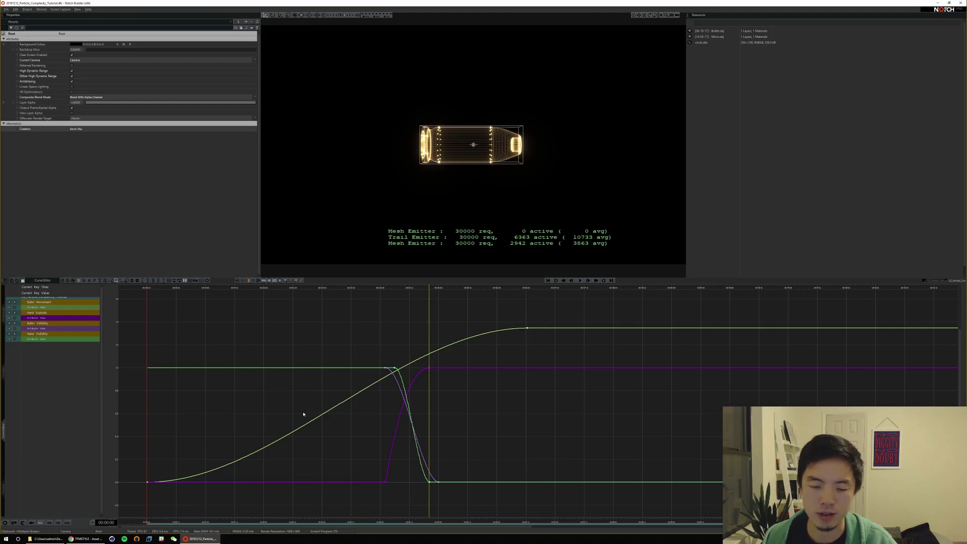
pyautogui.press('F1')
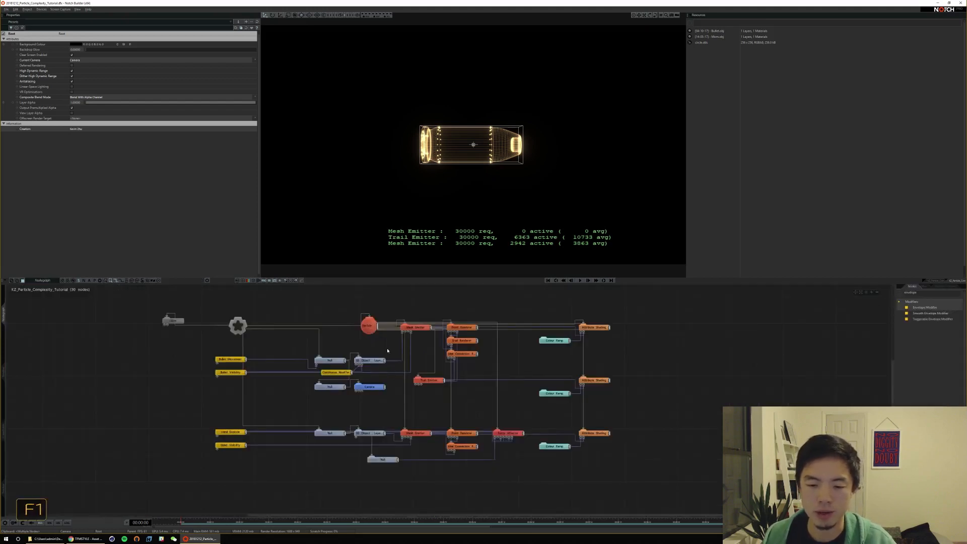
# Play the animation while trying a much lower Fixed Update Framerate on the Particle Root
pyautogui.click(370, 327)
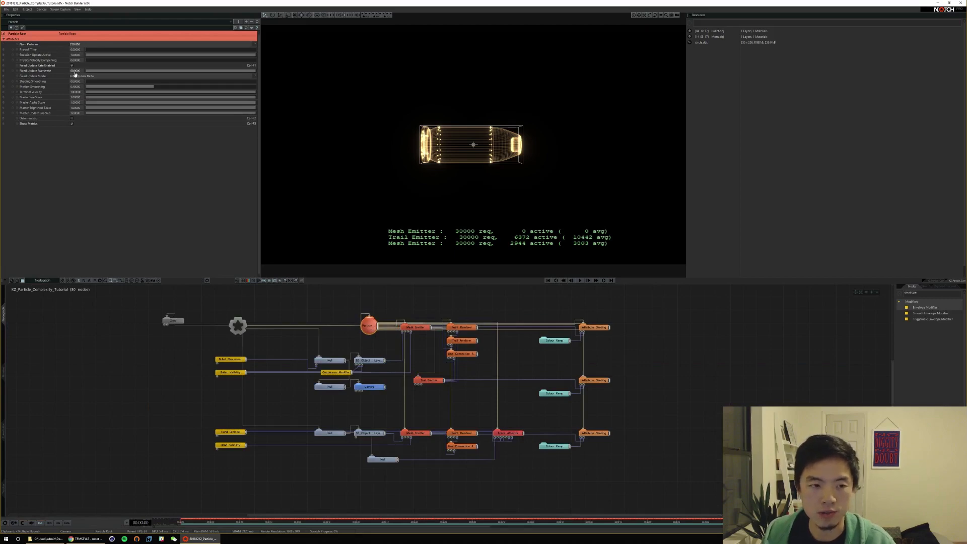
pyautogui.press('Home')
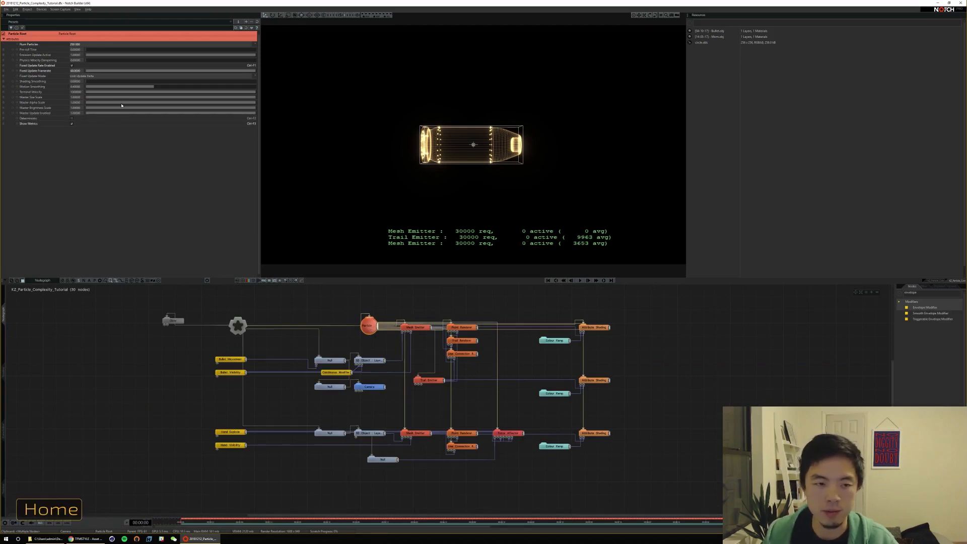
pyautogui.press('space')
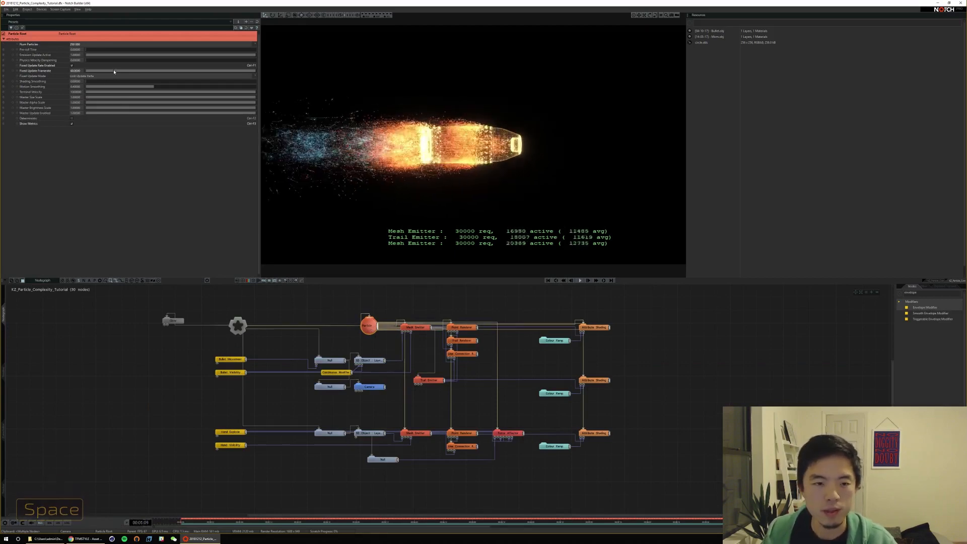
pyautogui.moveTo(119, 71); pyautogui.dragTo(113, 71)
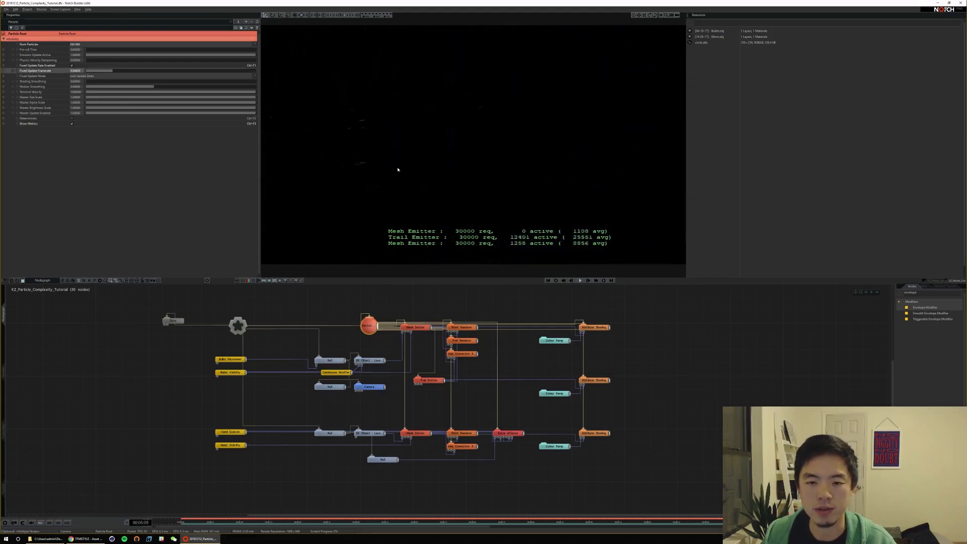
pyautogui.press('space')
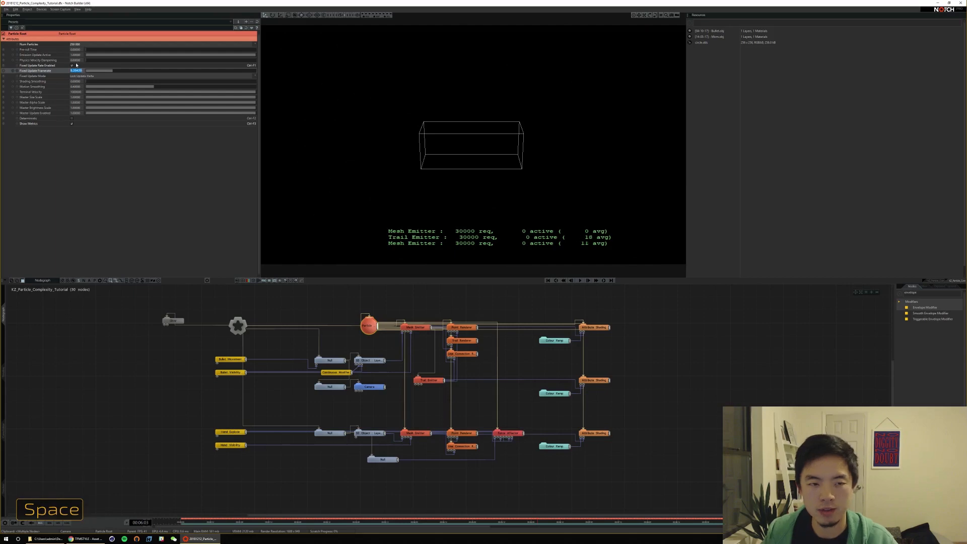
# Set the Particle Root's Fixed Update Framerate to 180 and replay the animation from the start
pyautogui.write('180')
pyautogui.press('Return')
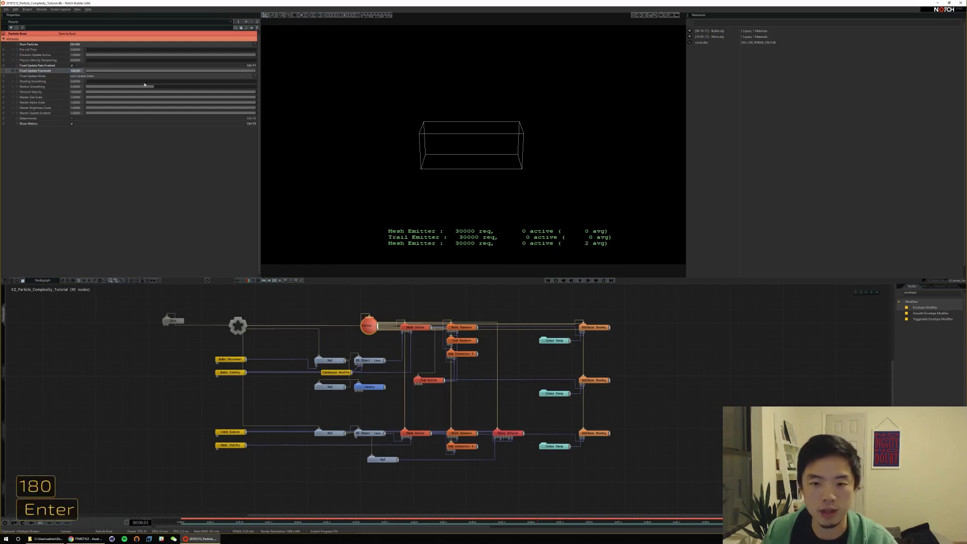
pyautogui.press('space')
pyautogui.press('space')
pyautogui.press('Home')
pyautogui.press('space')
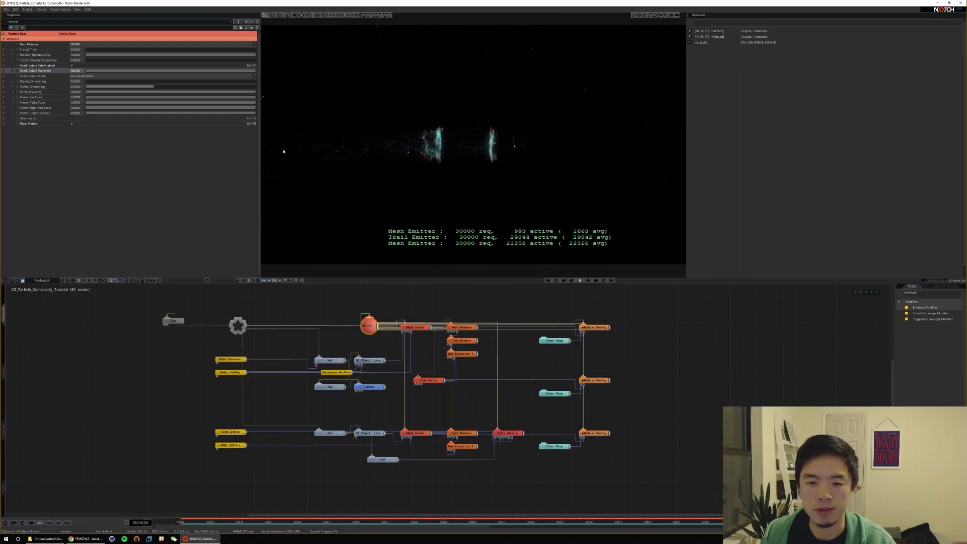
pyautogui.press('space')
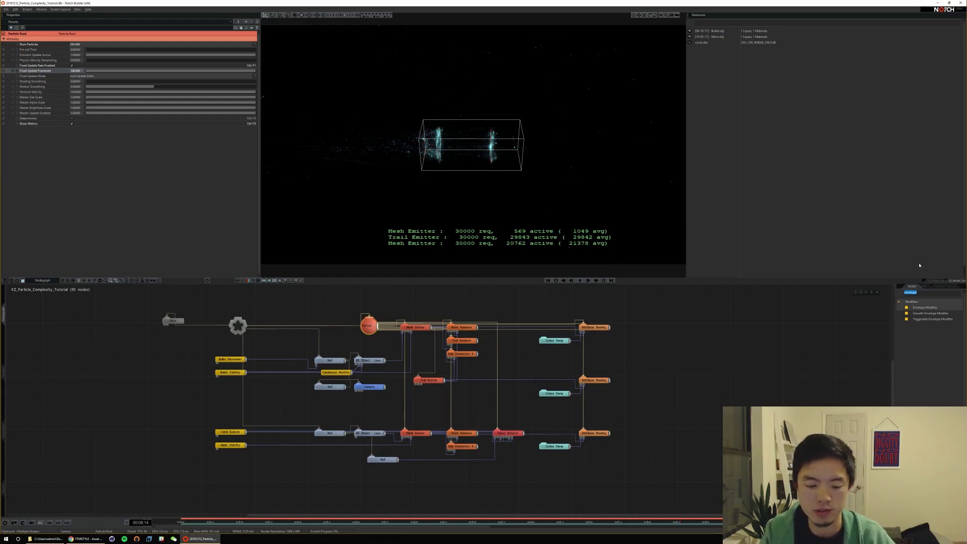
# Add an Envelope Modifier above the Bullet Movement node and set its Operation to Multiply
pyautogui.write('envelope')
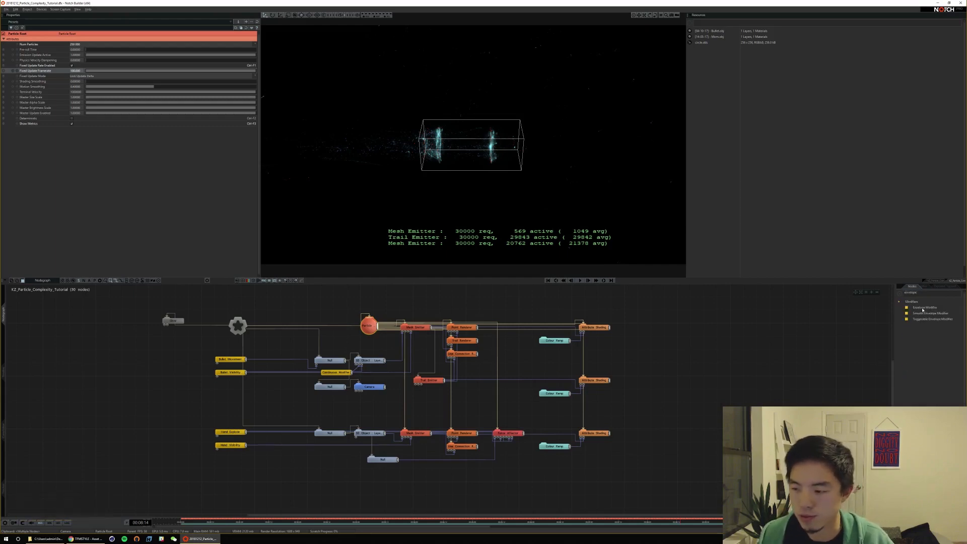
pyautogui.moveTo(924, 307); pyautogui.dragTo(333, 356)
pyautogui.moveTo(222, 346); pyautogui.dragTo(223, 344)
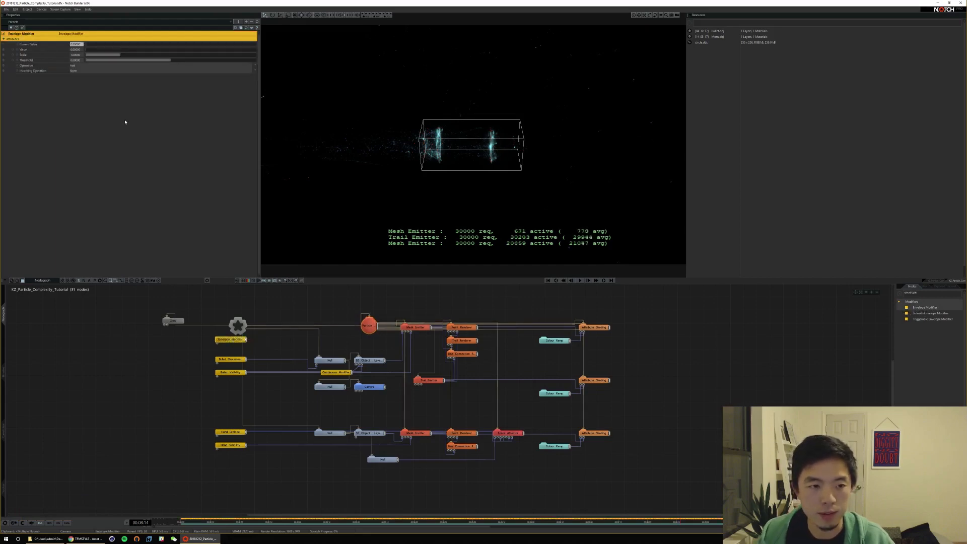
pyautogui.click(75, 66)
pyautogui.click(83, 71)
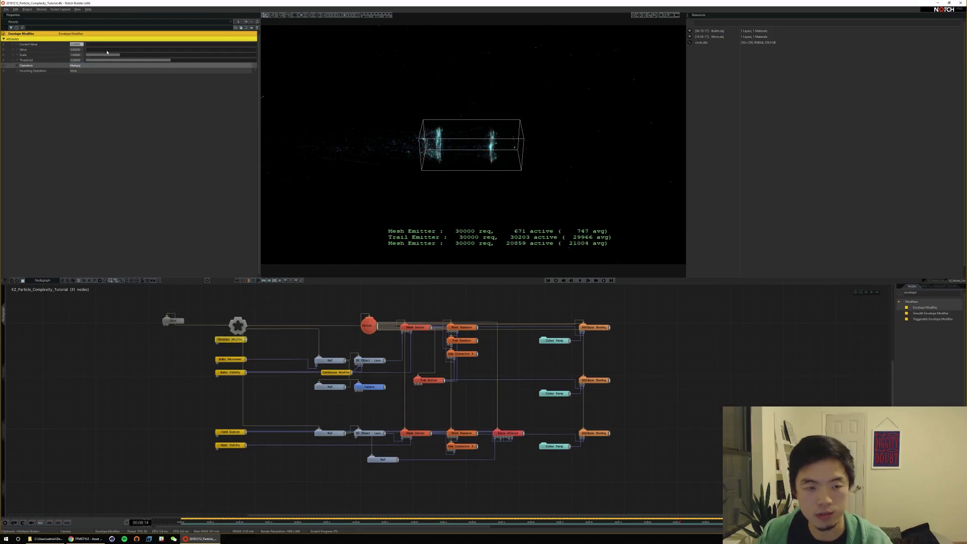
# Add a Range Remap modifier beside the new Envelope Modifier and connect the envelope to its Value input
pyautogui.click(368, 327)
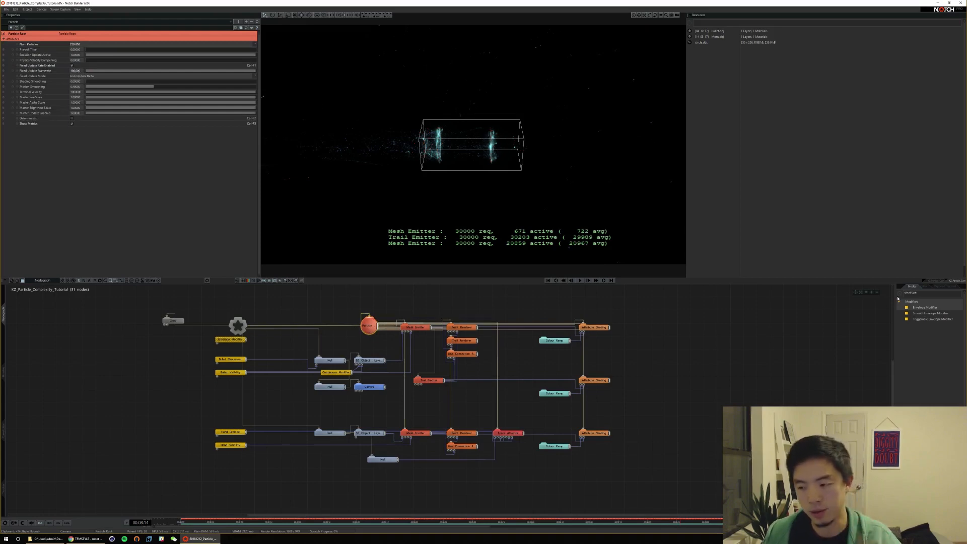
pyautogui.write('range')
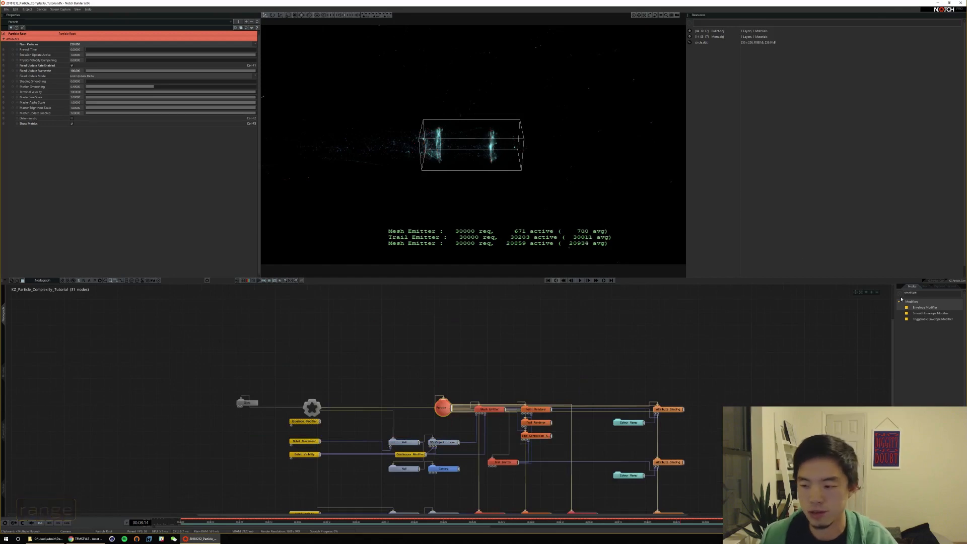
pyautogui.write('range')
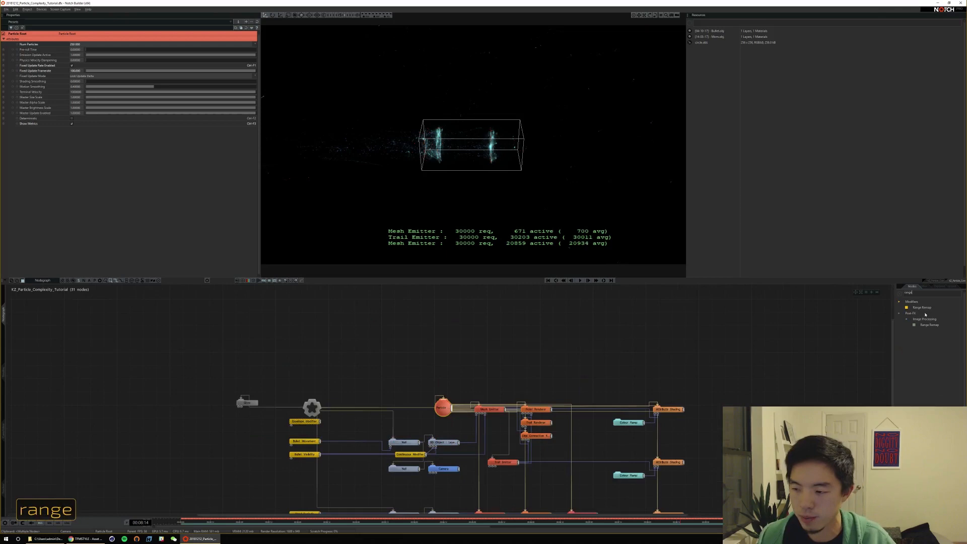
pyautogui.moveTo(922, 307); pyautogui.dragTo(410, 397)
pyautogui.moveTo(330, 422); pyautogui.dragTo(331, 422)
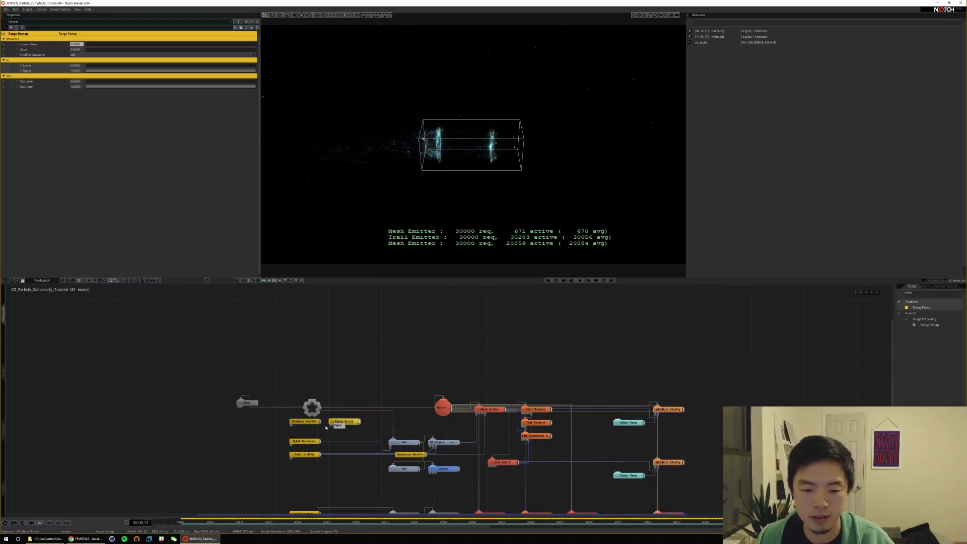
pyautogui.moveTo(320, 422); pyautogui.dragTo(331, 426)
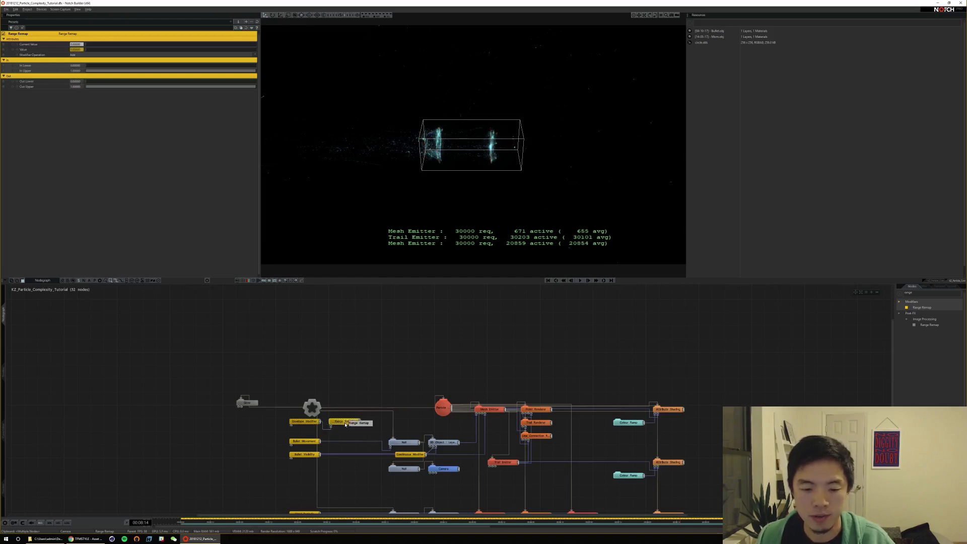
# Set the Envelope Modifier's Value to 1 and reselect the Range Remap node
pyautogui.click(79, 50)
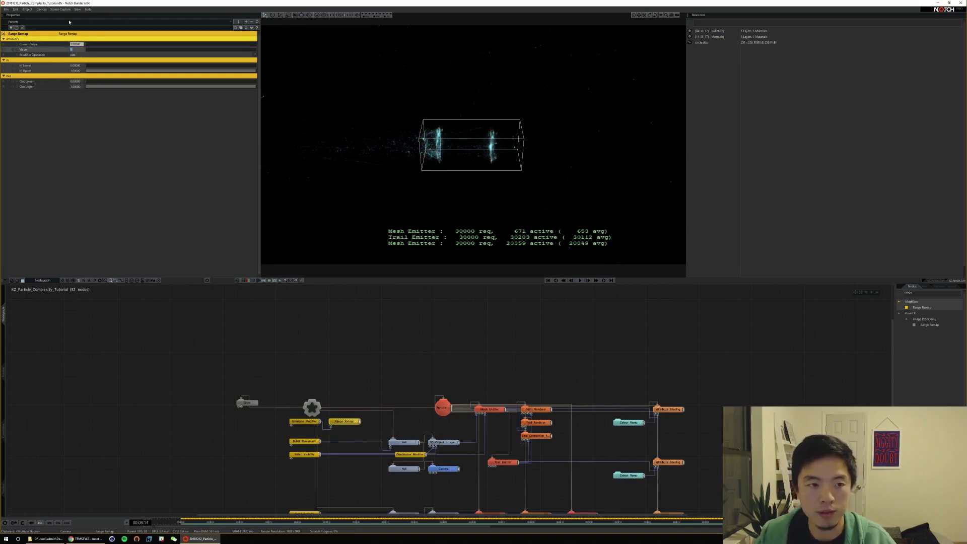
pyautogui.write('1')
pyautogui.press('Return')
pyautogui.rightClick(232, 352)
pyautogui.click(304, 421)
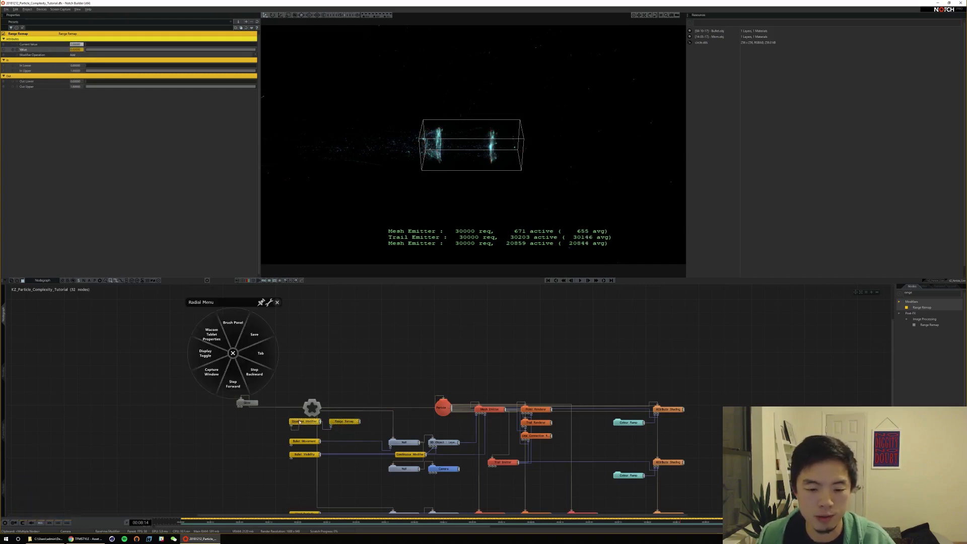
pyautogui.moveTo(90, 51); pyautogui.dragTo(276, 52)
pyautogui.click(344, 421)
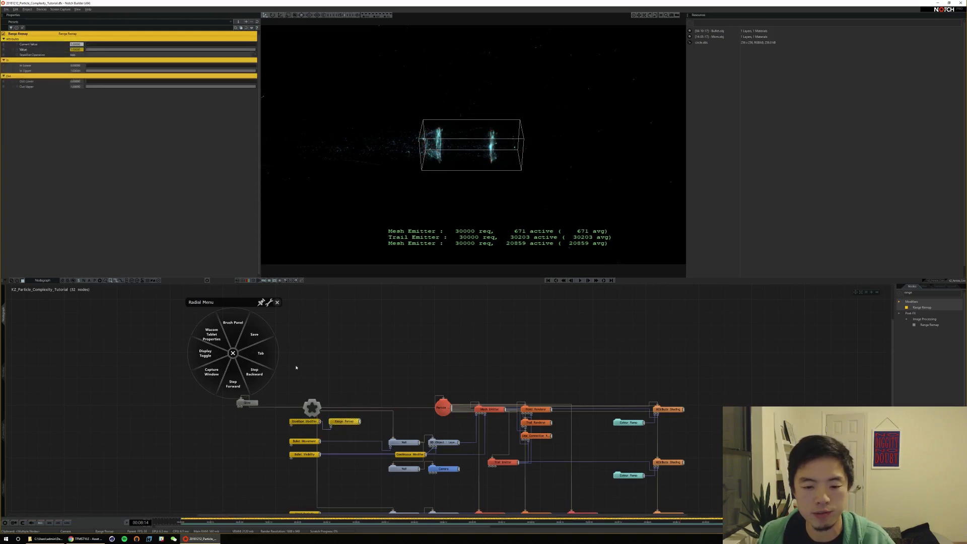
pyautogui.click(277, 302)
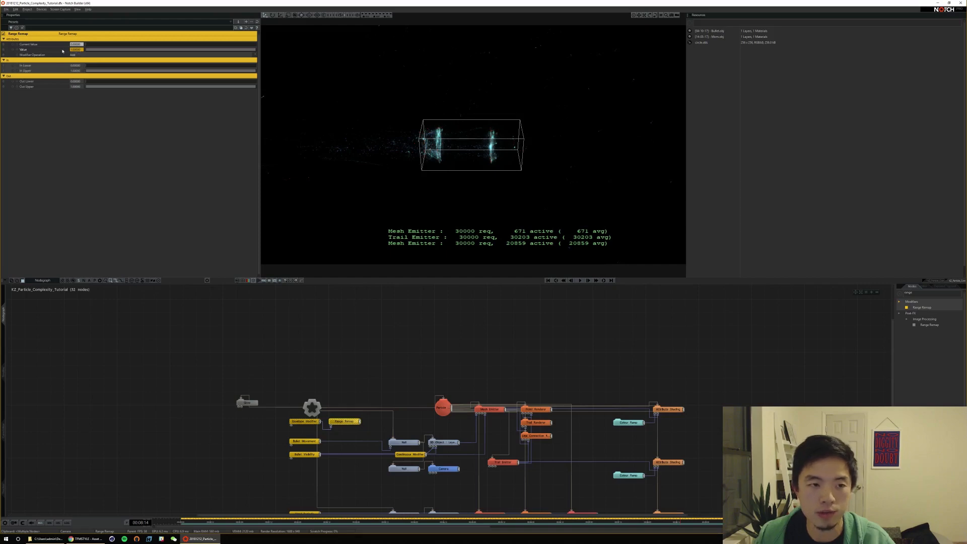
# Set the Range Remap's Modifier Operation to Multiply
pyautogui.click(442, 407)
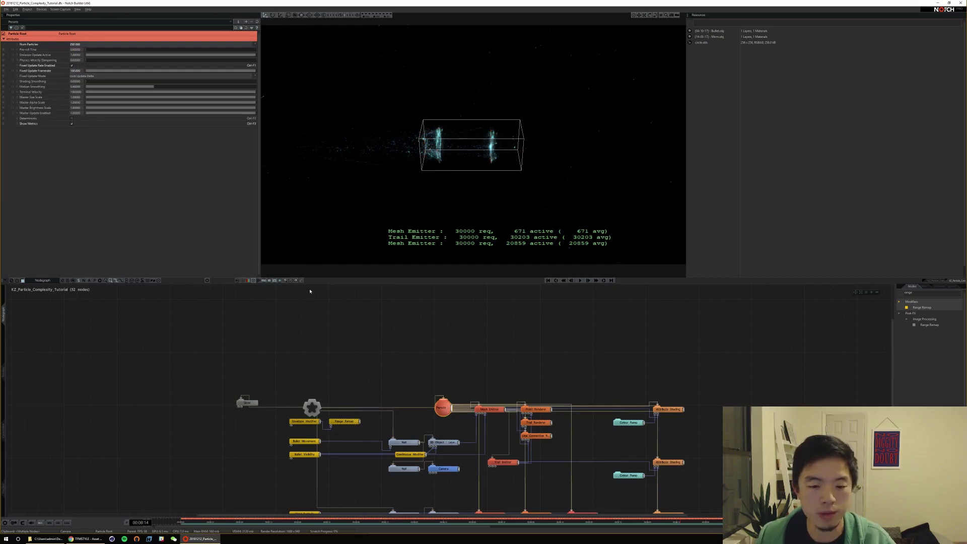
pyautogui.click(351, 421)
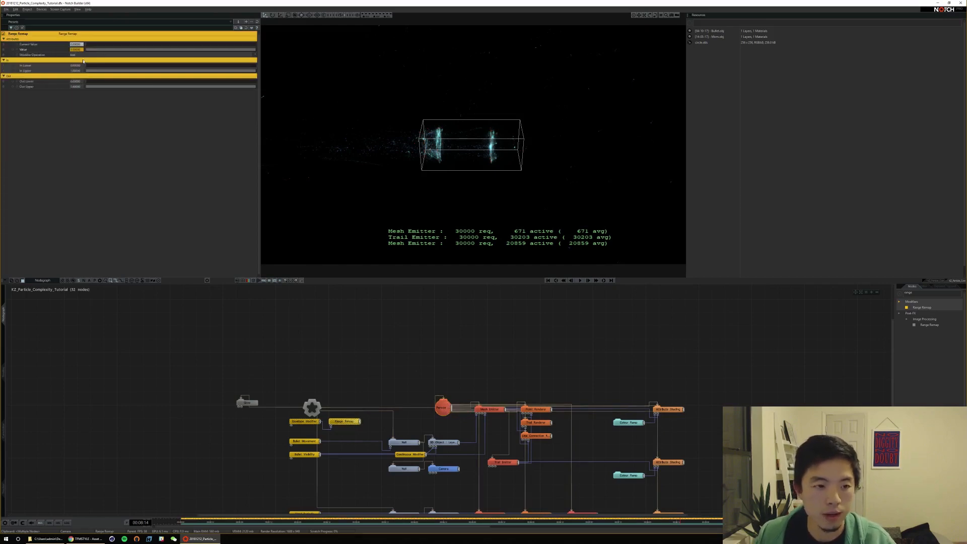
pyautogui.click(78, 55)
pyautogui.click(81, 65)
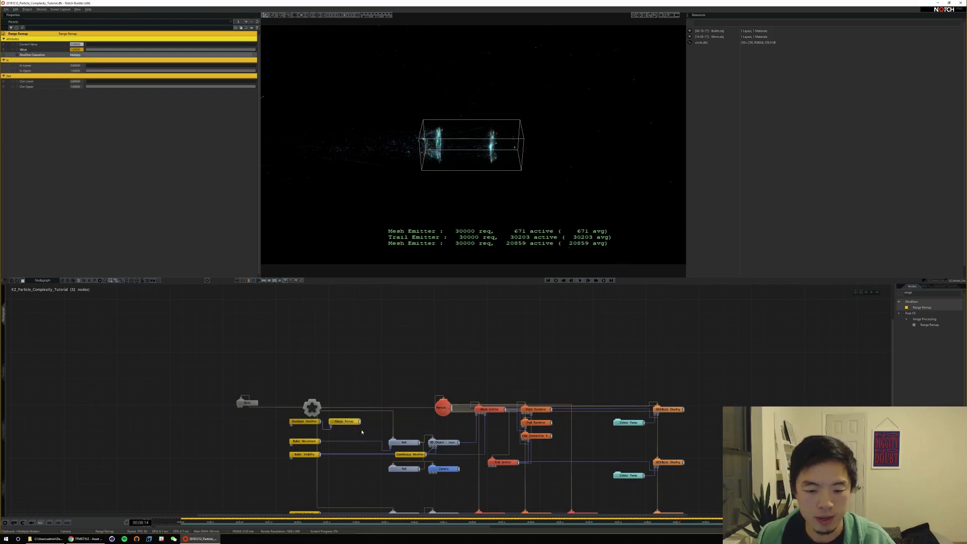
# Connect the Range Remap output to the Particle Root's fixed update rate input and check both nodes' attributes
pyautogui.click(443, 407)
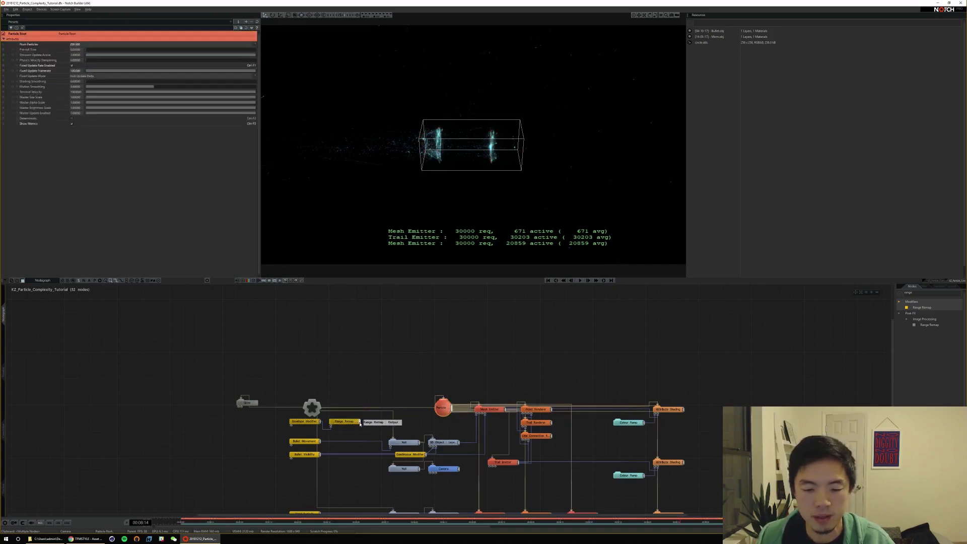
pyautogui.moveTo(360, 422); pyautogui.dragTo(196, 187)
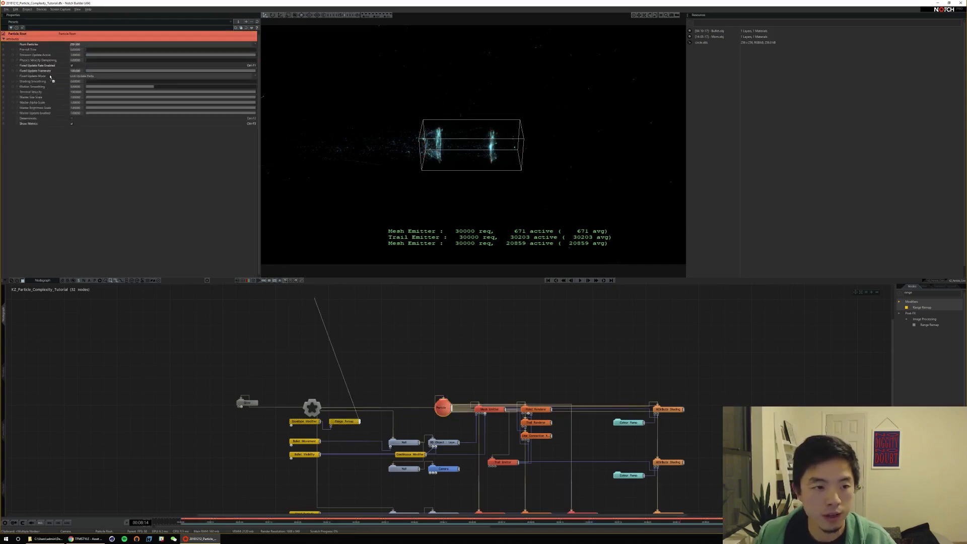
pyautogui.moveTo(50, 76); pyautogui.dragTo(44, 70)
pyautogui.doubleClick(438, 407)
pyautogui.keyDown('alt'); pyautogui.moveTo(377, 413); pyautogui.dragTo(412, 346, button='middle'); pyautogui.keyUp('alt')
pyautogui.keyDown('alt'); pyautogui.moveTo(325, 316); pyautogui.dragTo(349, 367, button='middle'); pyautogui.keyUp('alt')
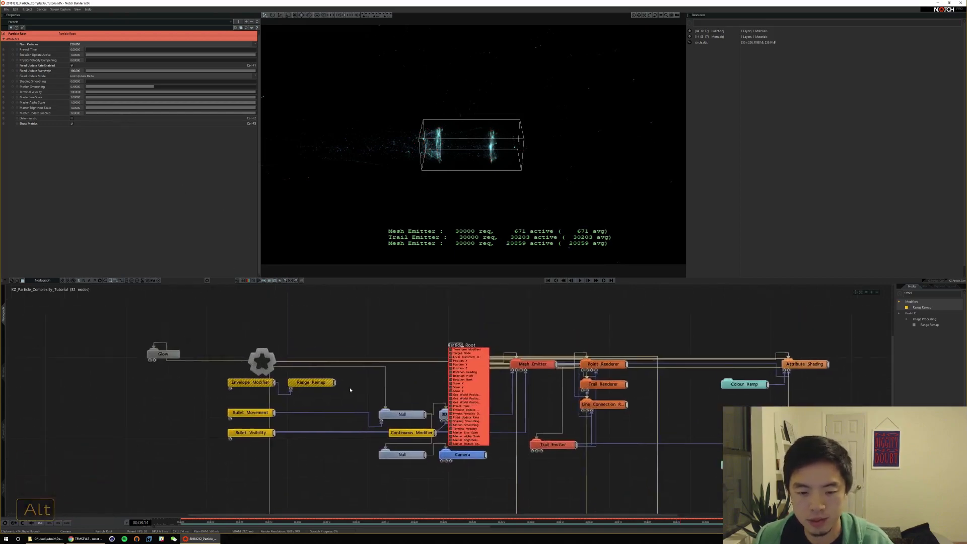
pyautogui.moveTo(334, 383); pyautogui.dragTo(452, 418)
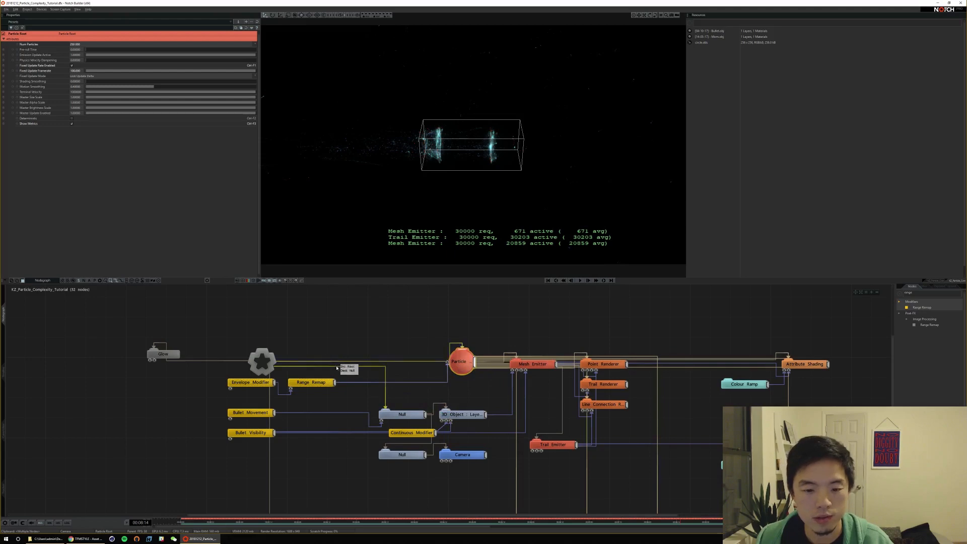
pyautogui.click(312, 381)
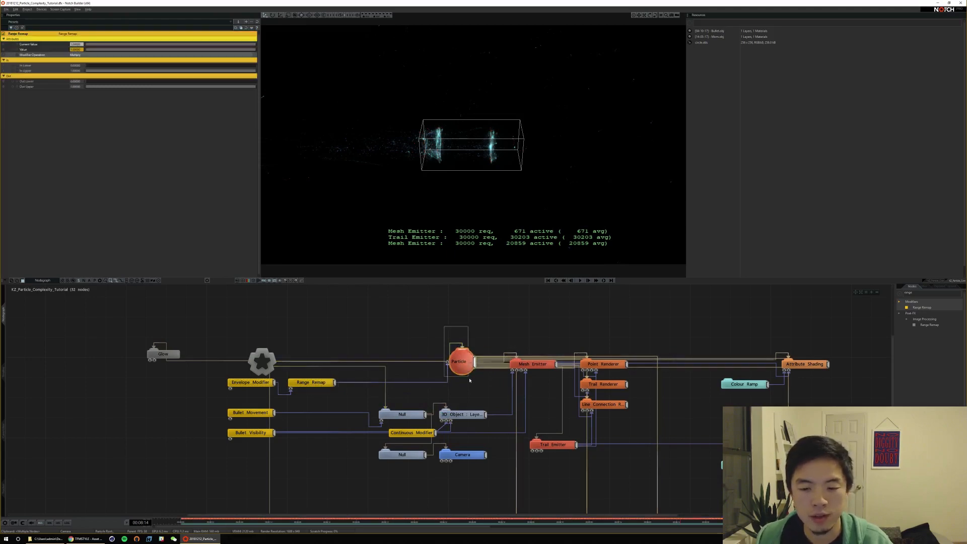
pyautogui.click(461, 359)
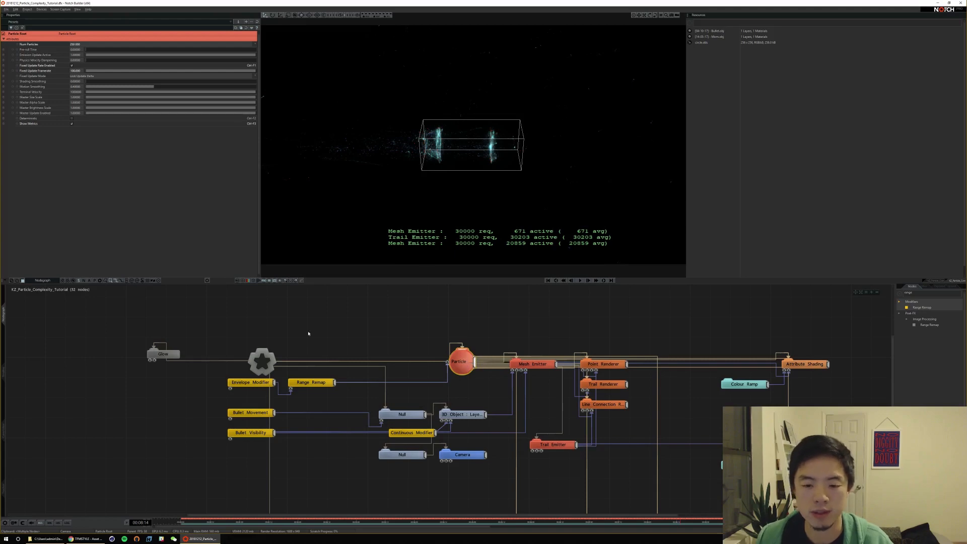
# Rename the Envelope Modifier as Slow Mo Control
pyautogui.click(246, 383)
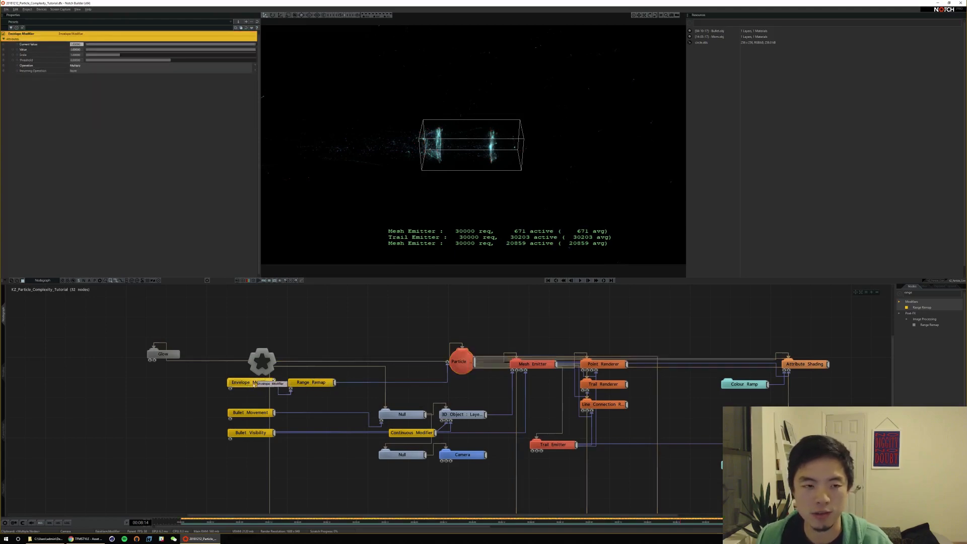
pyautogui.press('F5')
pyautogui.write('Slow M')
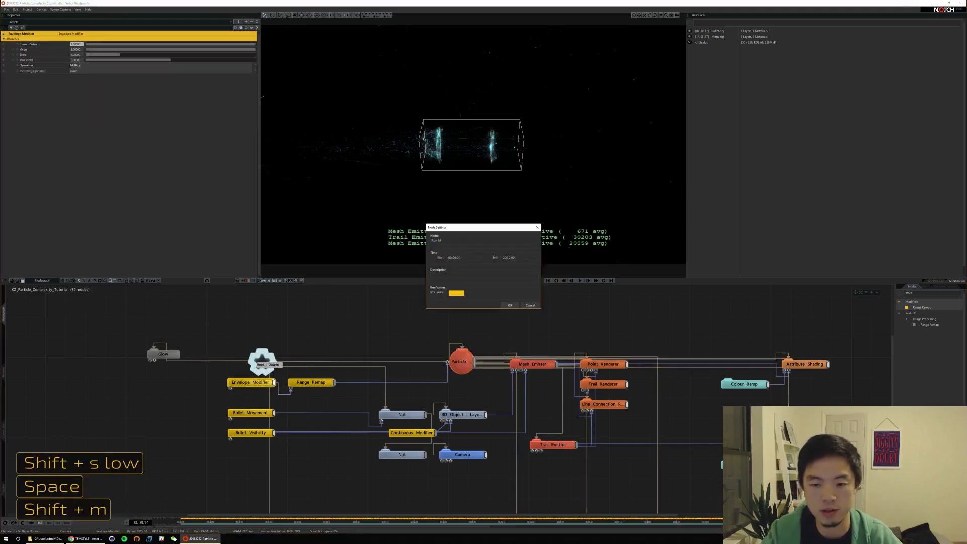
pyautogui.write('o Control')
pyautogui.press('Return')
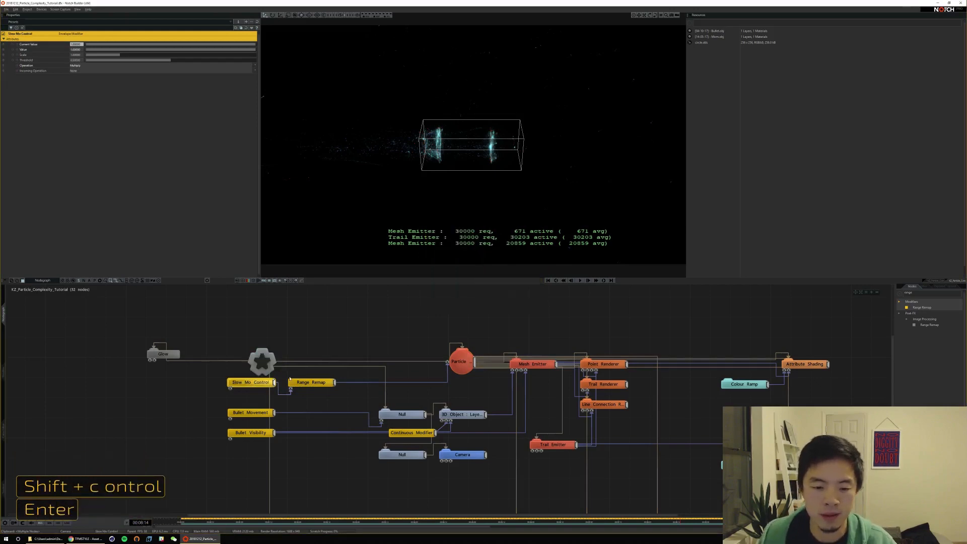
# Set the Range Remap's Out Lower value to 0.1
pyautogui.click(316, 374)
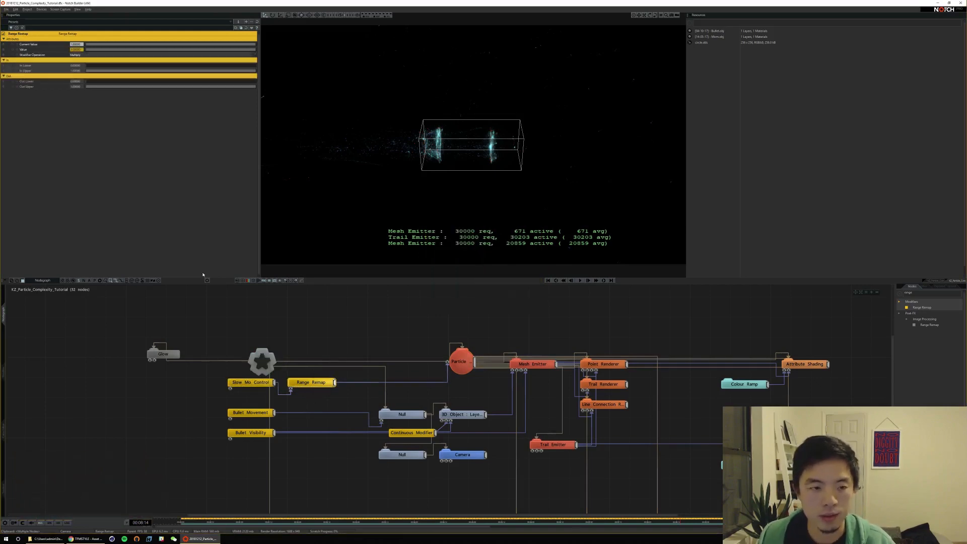
pyautogui.doubleClick(77, 82)
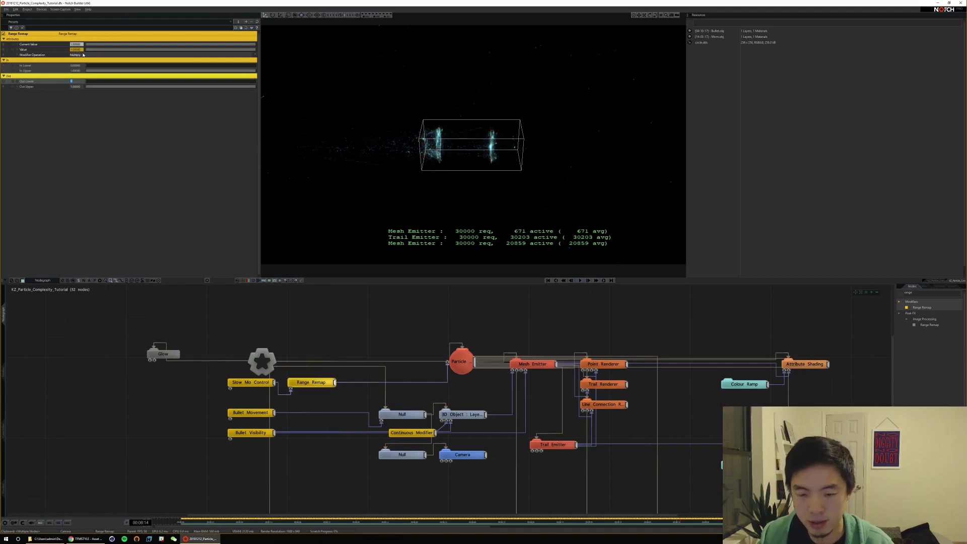
pyautogui.write('.1')
pyautogui.press('Return')
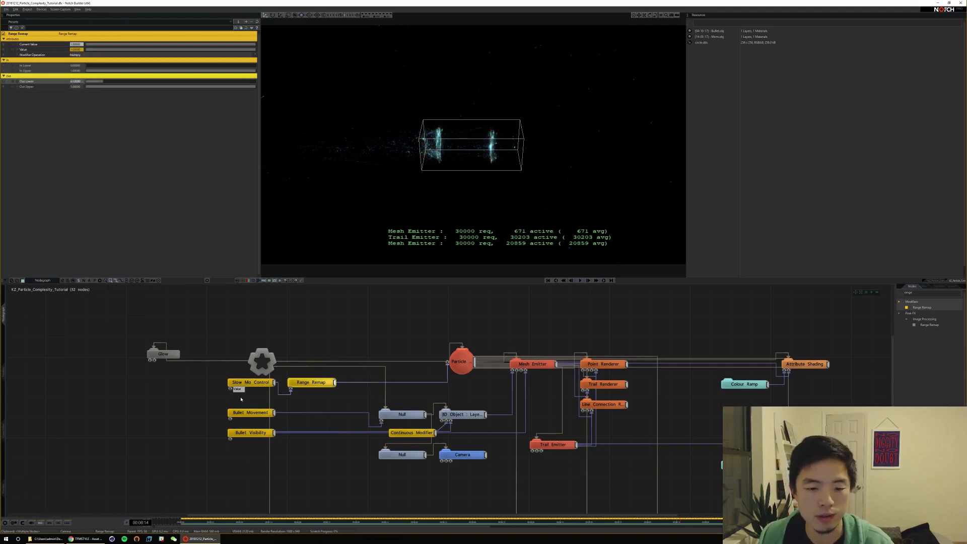
# Play the animation with the Slow Mo Control's Value at 0, return it to 1, and replay from the start to compare
pyautogui.click(237, 383)
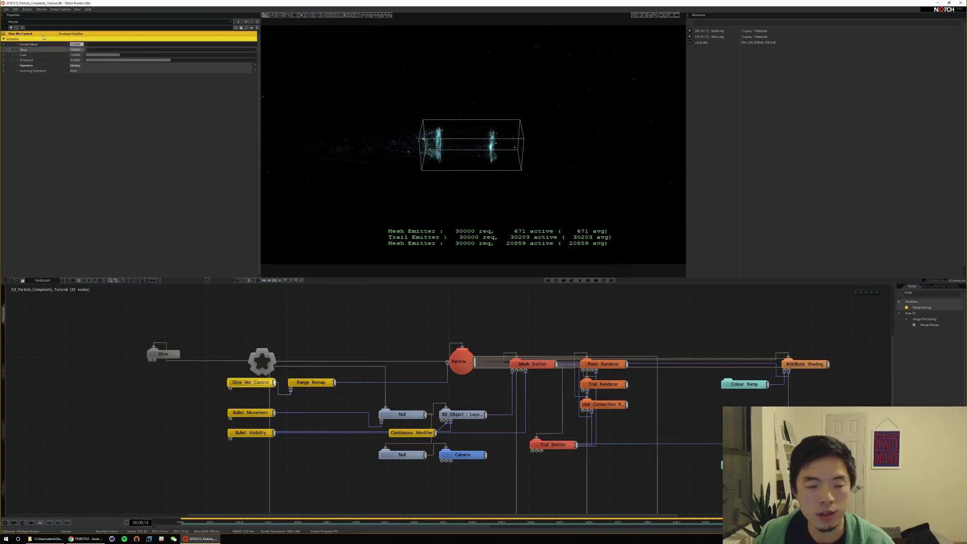
pyautogui.press('Home')
pyautogui.press('space')
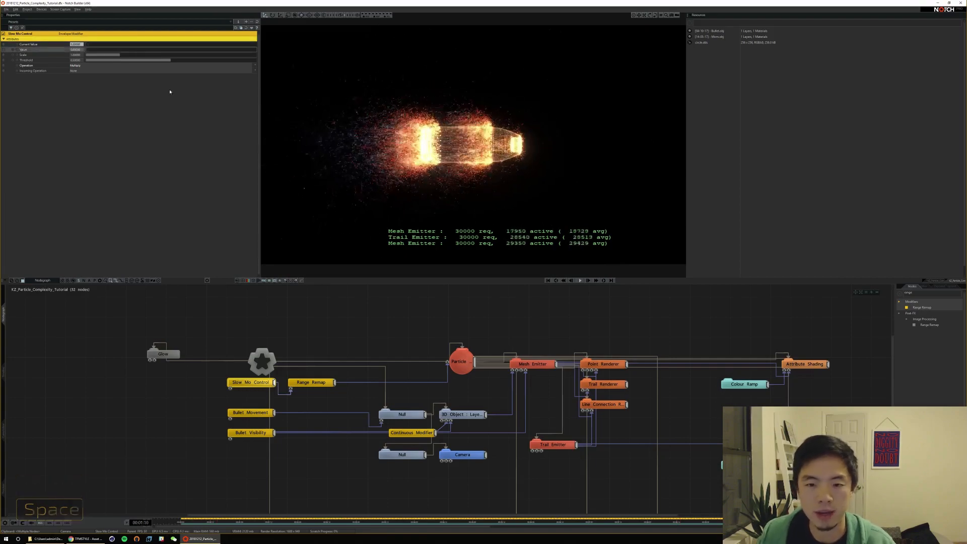
pyautogui.moveTo(89, 52); pyautogui.dragTo(259, 50)
pyautogui.press('space')
pyautogui.press('Home')
pyautogui.press('space')
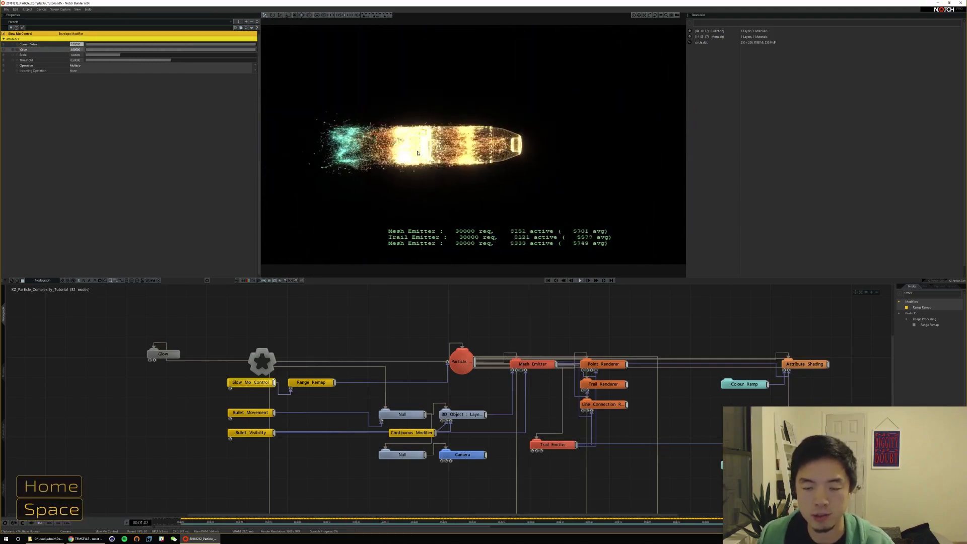
pyautogui.press('space')
# Try a Fixed Update Framerate of 300 on the Particle Root and replay the animation from the start
pyautogui.click(463, 356)
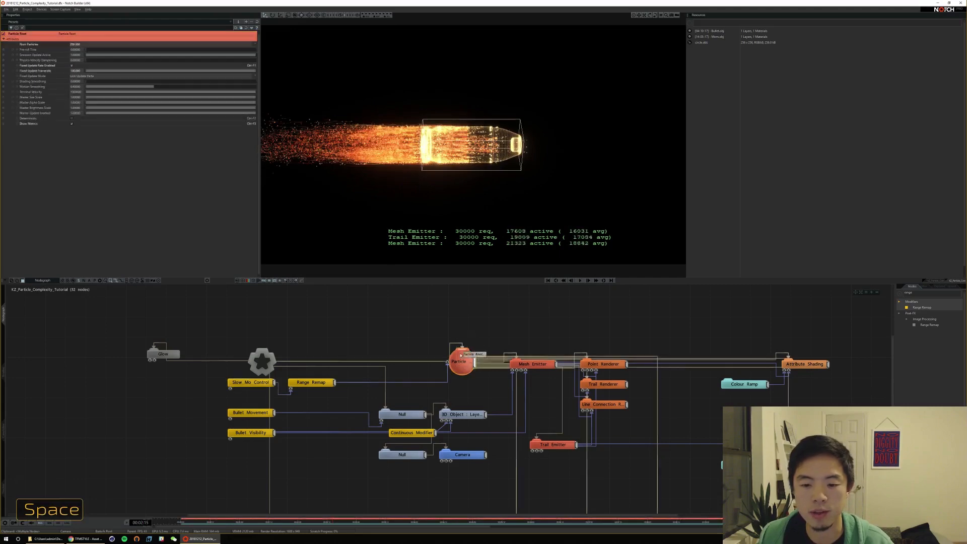
pyautogui.click(73, 71)
pyautogui.write('300')
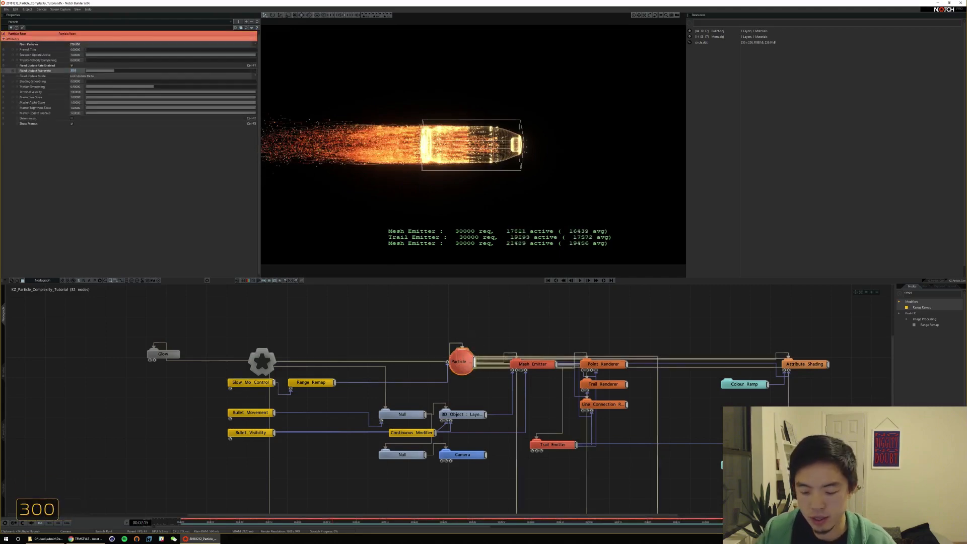
pyautogui.press('Return')
pyautogui.press('Home')
pyautogui.press('space')
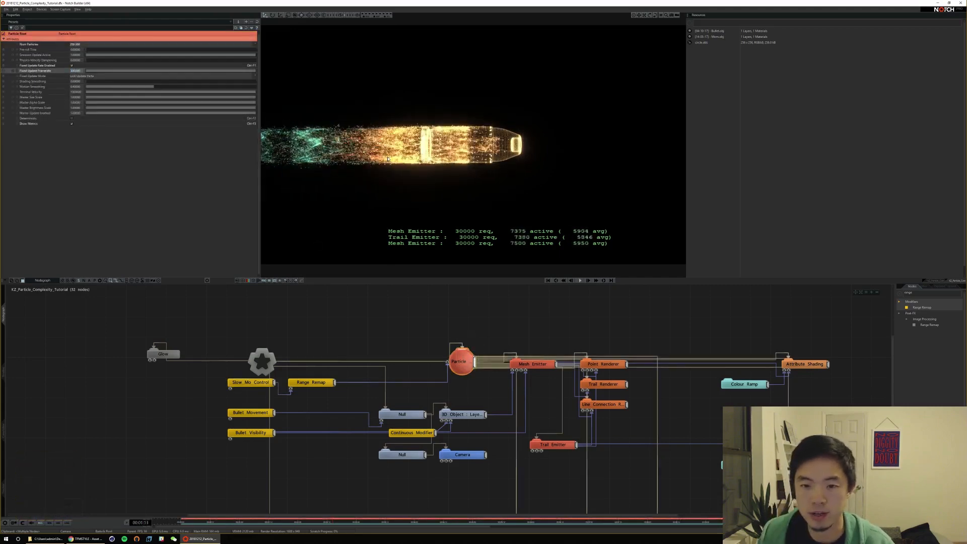
pyautogui.press('space')
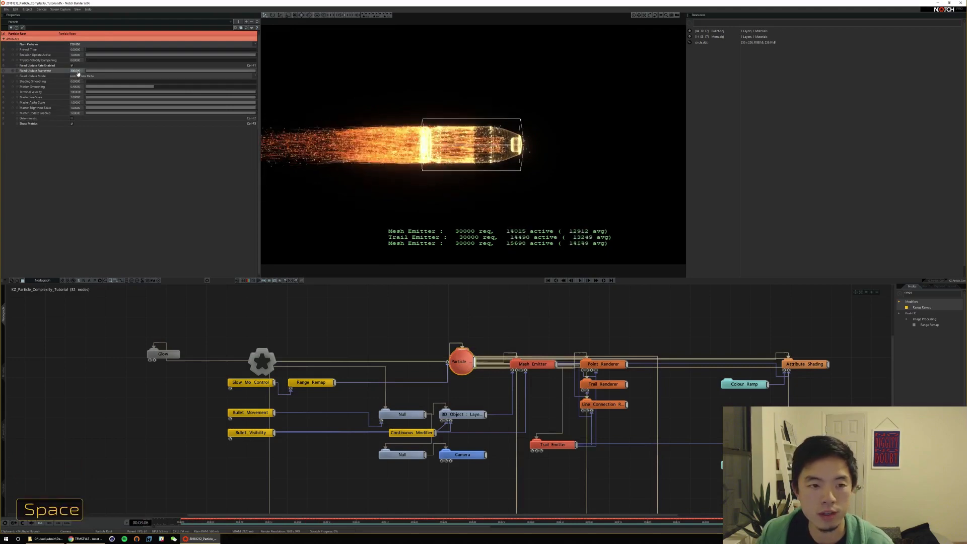
# Set the Particle Root's Fixed Update Framerate to 180 and return the timeline to the start
pyautogui.click(74, 71)
pyautogui.write('180')
pyautogui.press('Return')
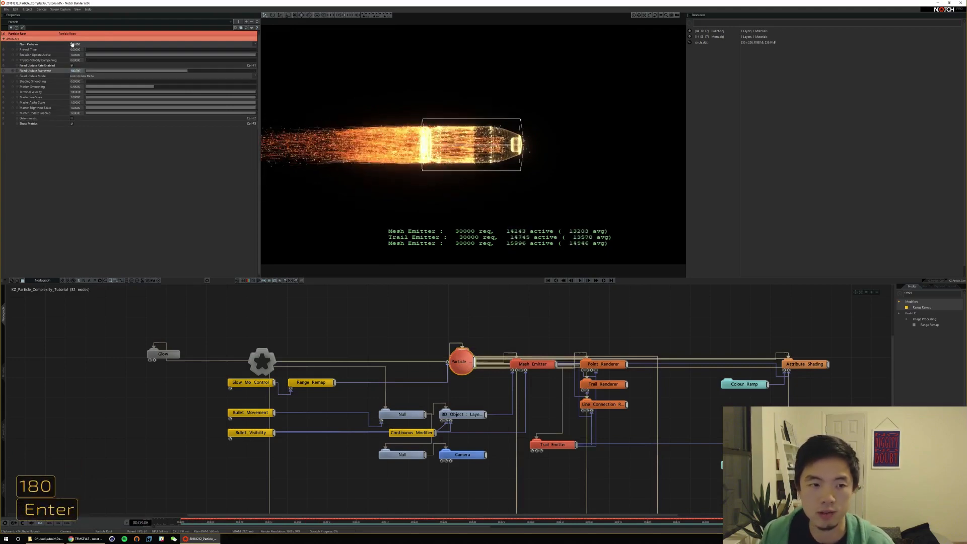
pyautogui.press('Home')
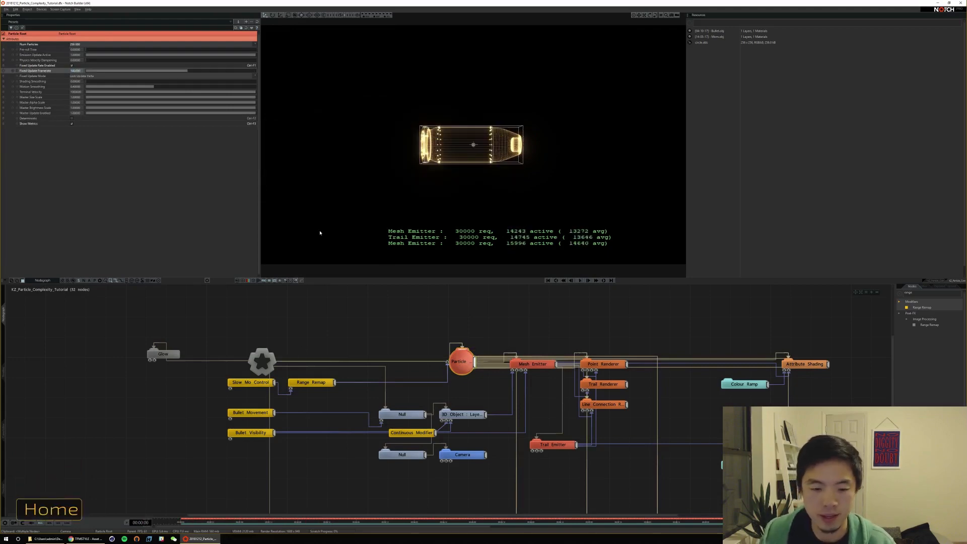
pyautogui.moveTo(230, 396); pyautogui.dragTo(309, 390)
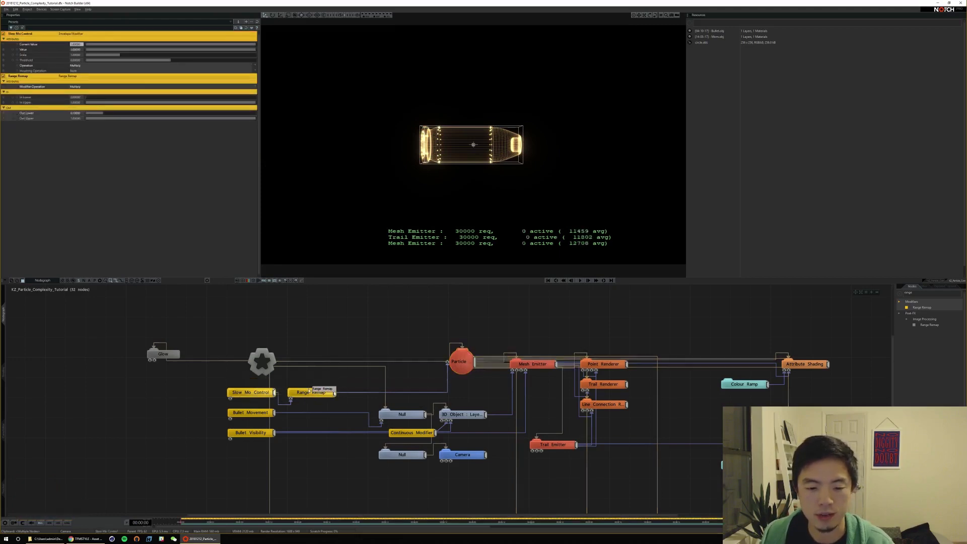
pyautogui.hotkey('ctrl', 'z')
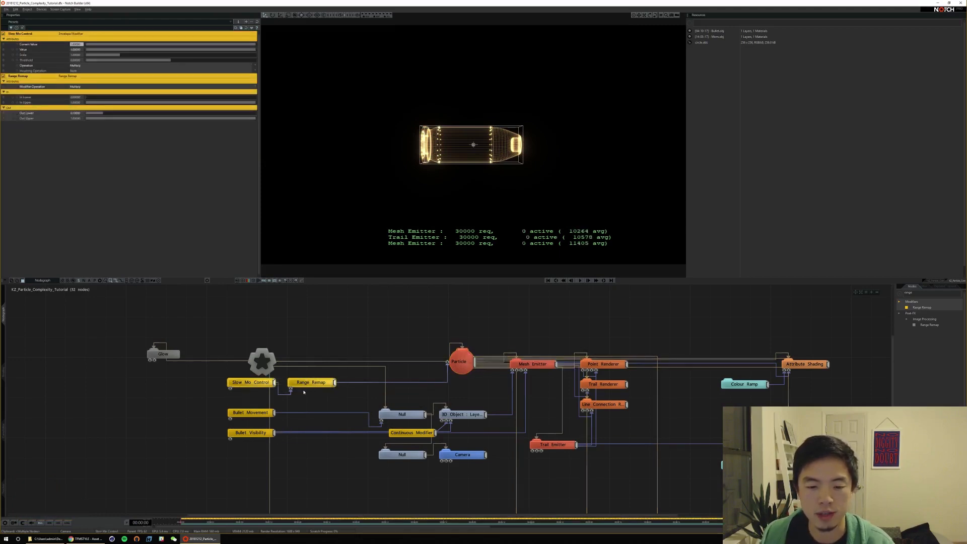
pyautogui.click(304, 392)
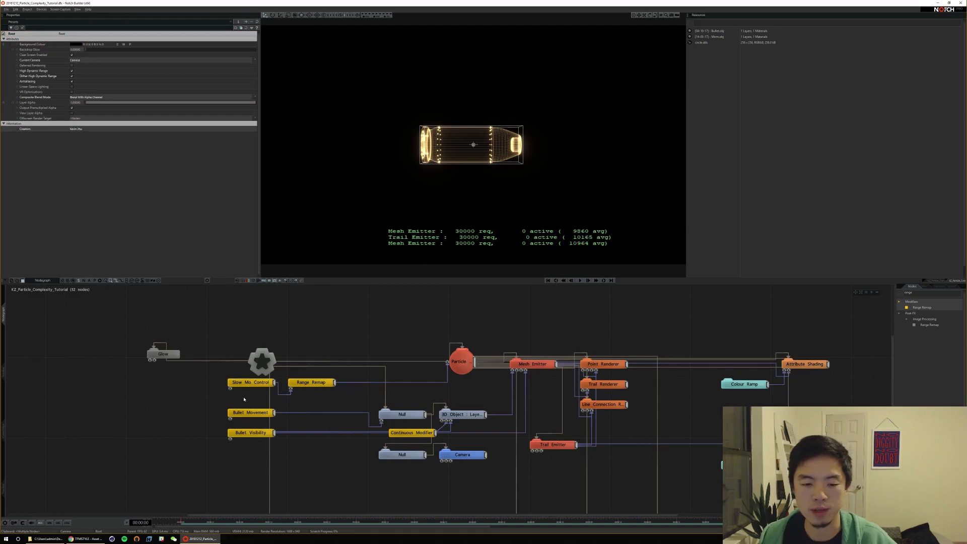
# Select the Slow Mo Control node and switch from the node graph to the curve editor
pyautogui.click(252, 383)
pyautogui.press('F3')
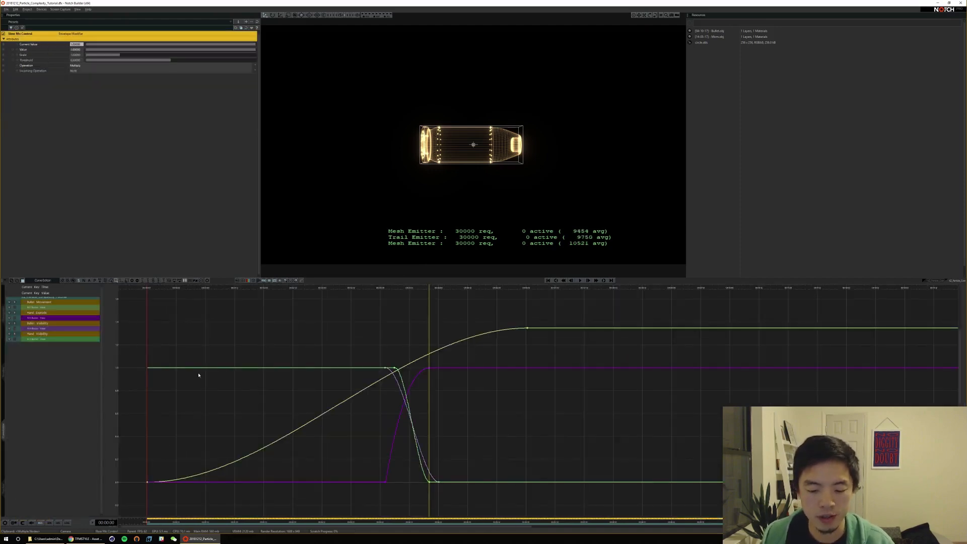
# Replay the animation from the start in a free camera view framing both the bullet and the fist, with the grid shown
pyautogui.press('5')
pyautogui.press('space')
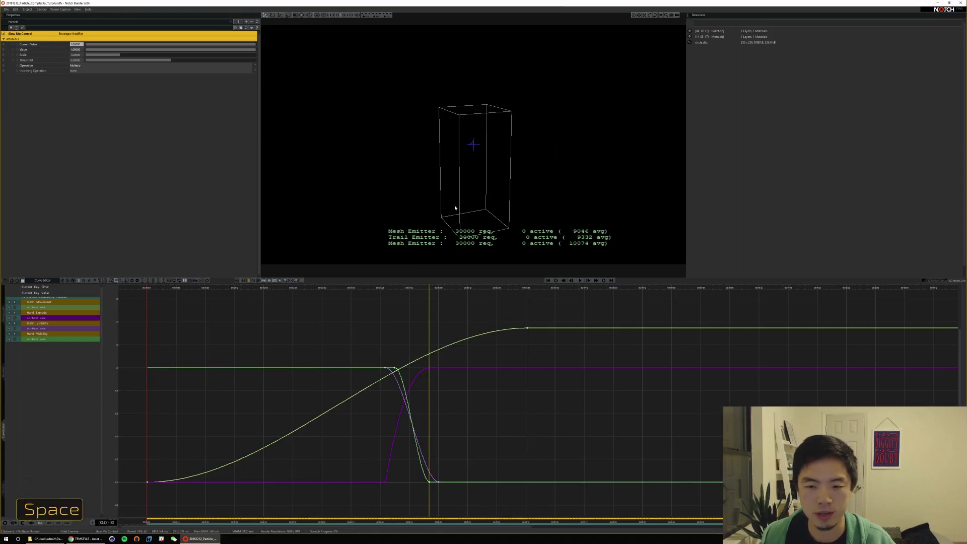
pyautogui.press('space')
pyautogui.keyDown('ctrl'); pyautogui.keyDown('alt'); pyautogui.moveTo(524, 188); pyautogui.dragTo(505, 166); pyautogui.keyUp('alt'); pyautogui.keyUp('ctrl')
pyautogui.hotkey('alt', 'g')
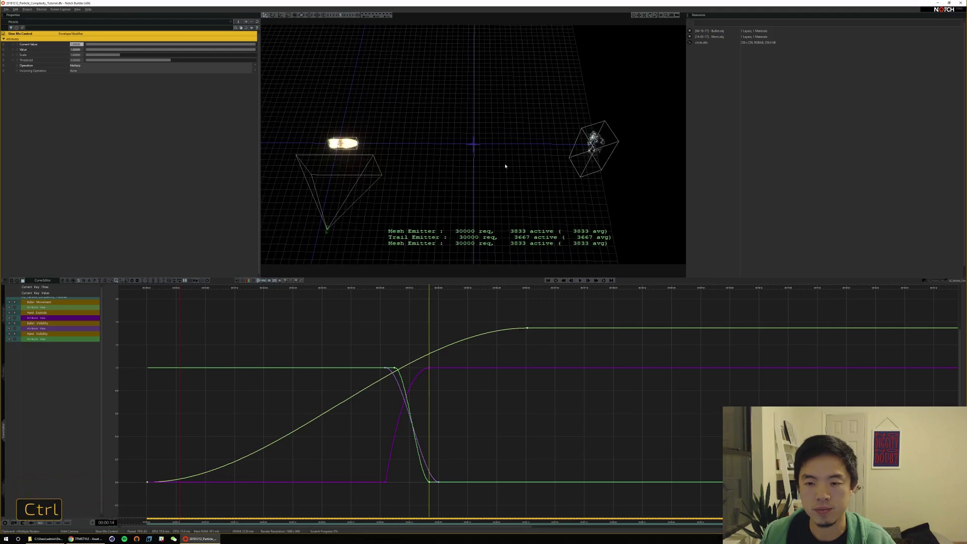
pyautogui.press('Home')
pyautogui.press('space')
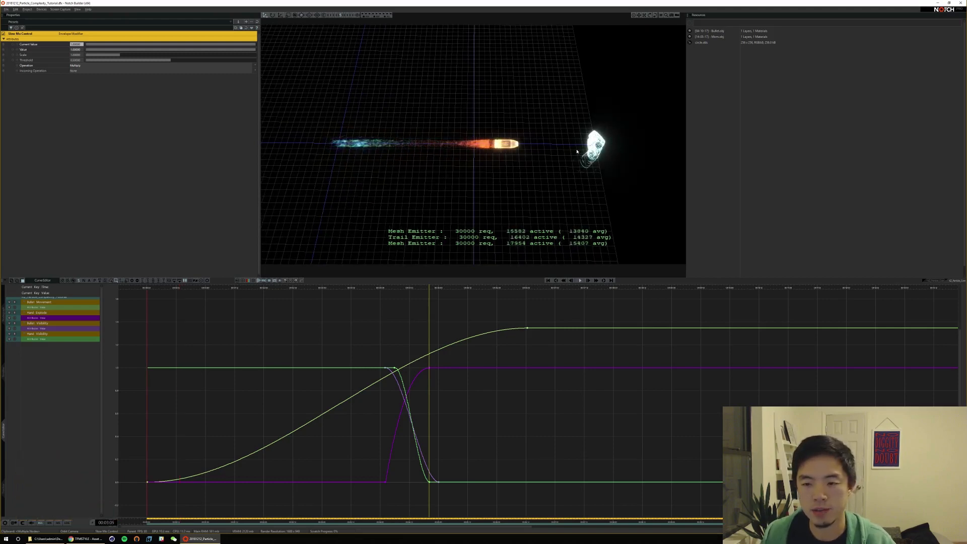
# Replay the animation from the start and pause it after the fist explodes
pyautogui.press('space')
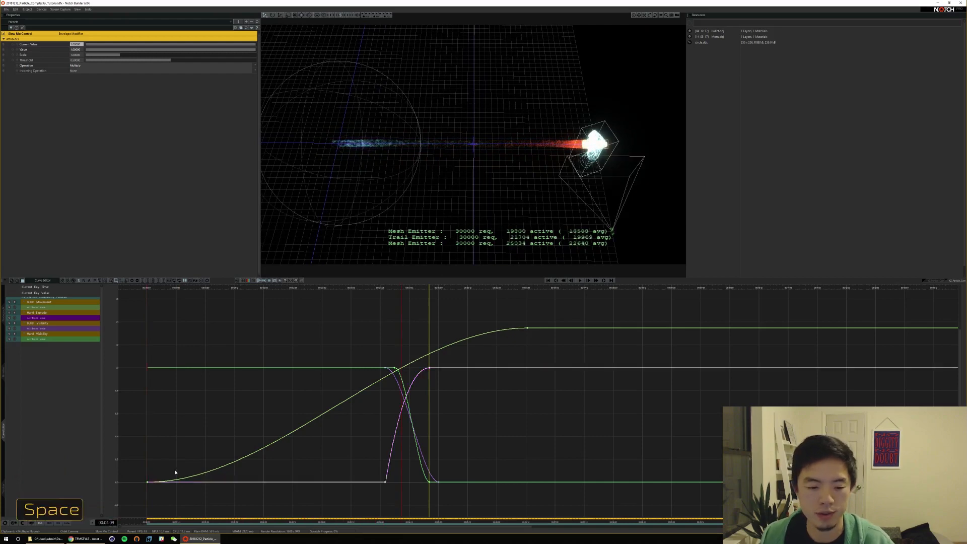
pyautogui.press('Home')
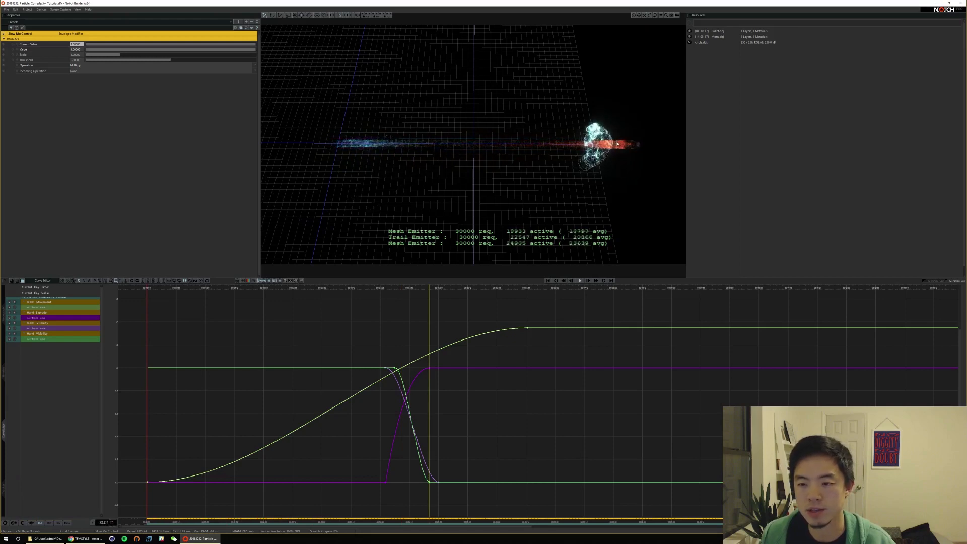
pyautogui.press('space')
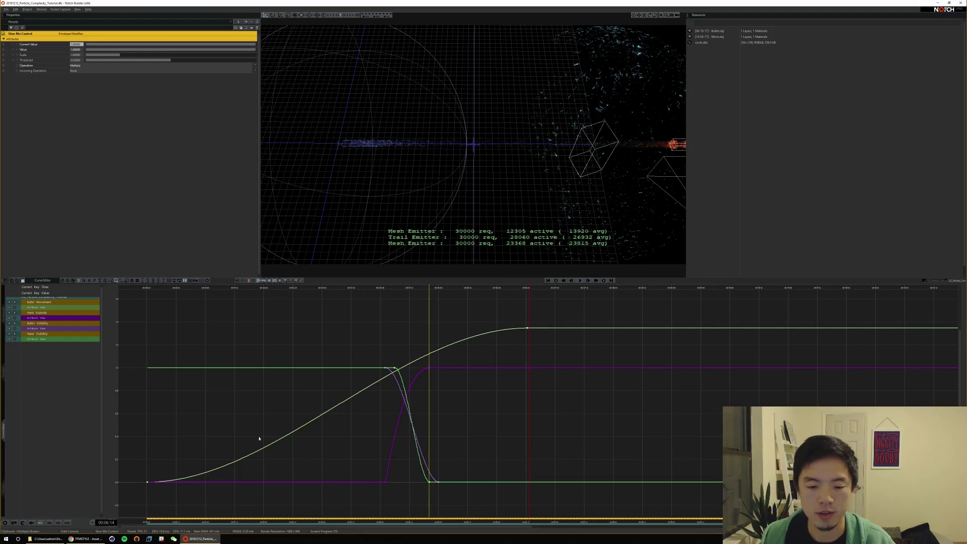
# Hide every curve except Bullet Movement, and add two keys along its rise at about 2 s and 4.7 s
pyautogui.click(15, 313)
pyautogui.click(15, 324)
pyautogui.click(15, 334)
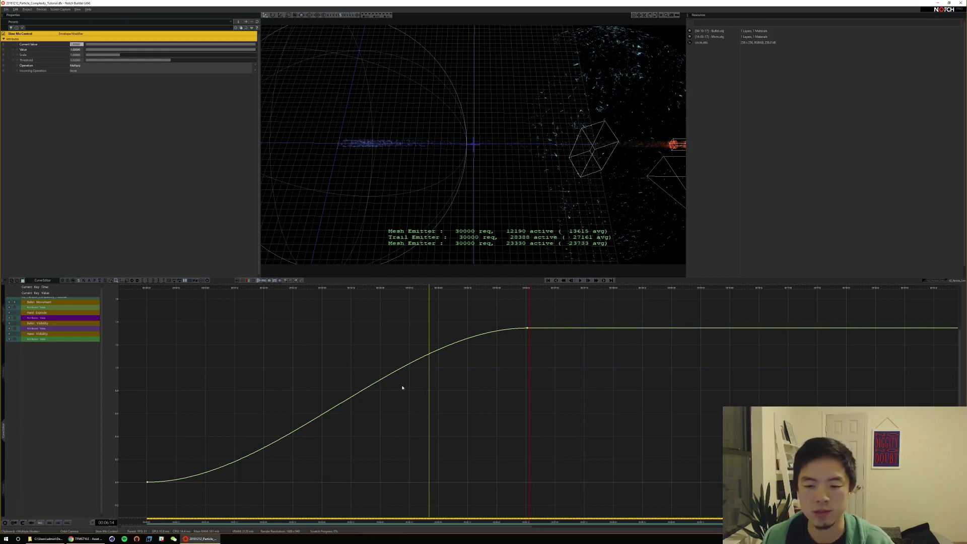
pyautogui.doubleClick(262, 448)
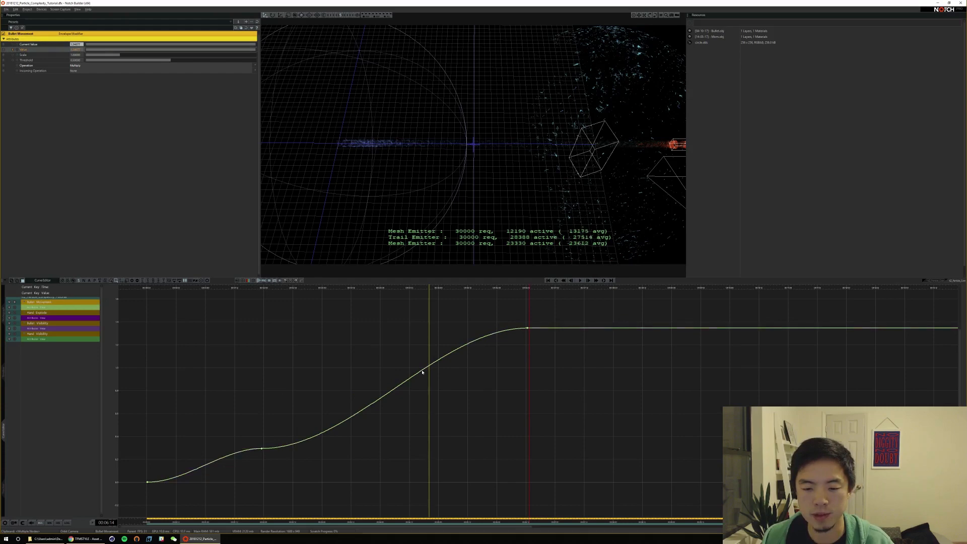
pyautogui.doubleClick(423, 371)
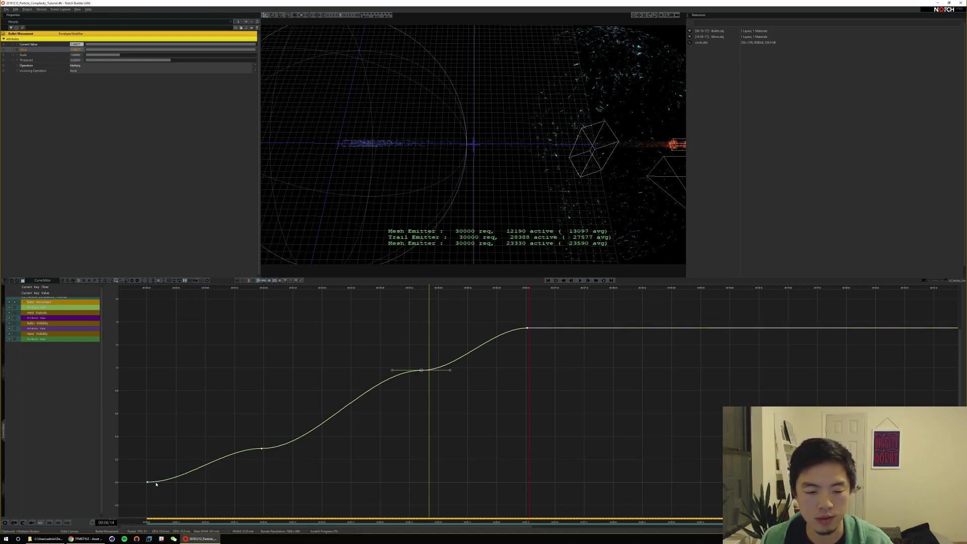
# Steepen the first Bullet Movement key's outgoing tangent, raise the second key slightly, and tilt its tangents to follow the curve
pyautogui.press('Home')
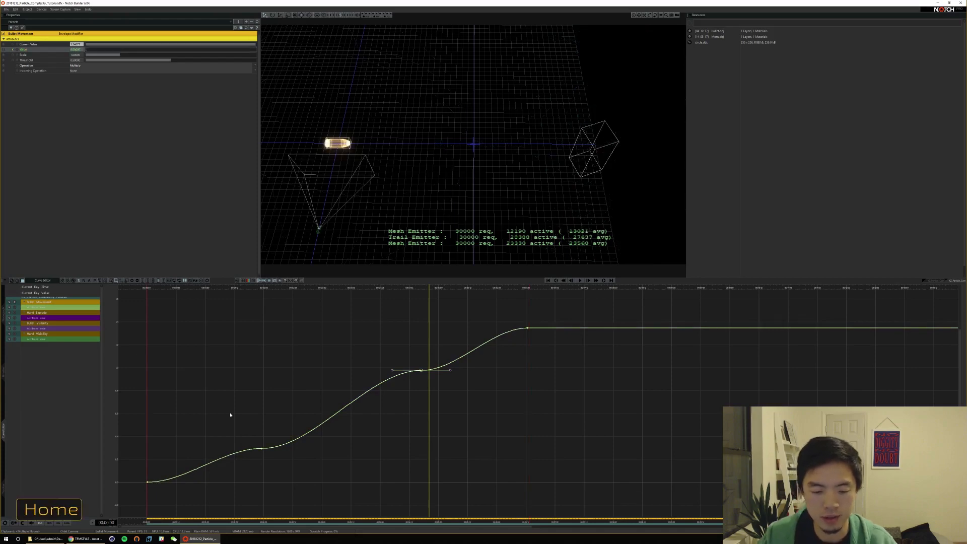
pyautogui.click(127, 499)
pyautogui.moveTo(166, 464)
pyautogui.mouseDown()
pyautogui.moveTo(127, 498)
pyautogui.moveTo(151, 448)
pyautogui.moveTo(138, 431)
pyautogui.moveTo(154, 451)
pyautogui.mouseUp()
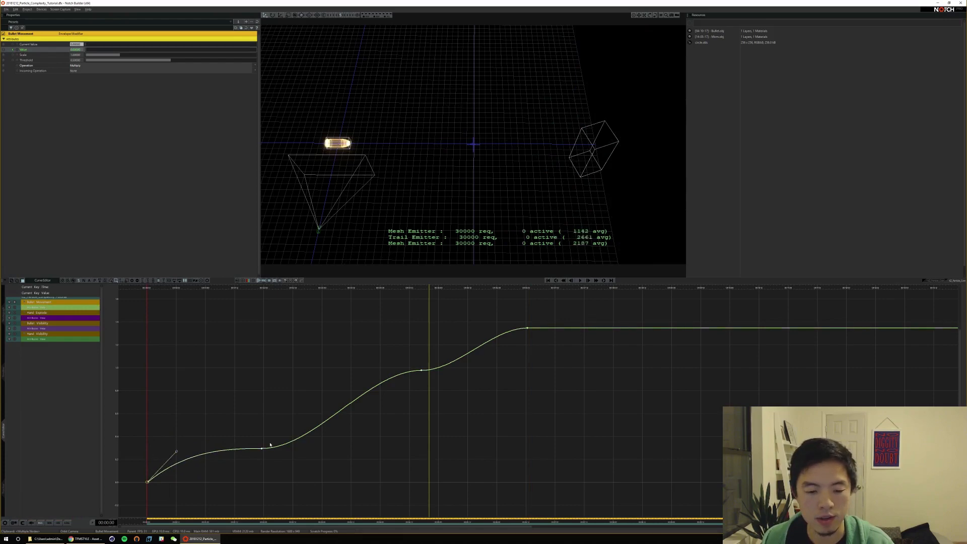
pyautogui.moveTo(270, 445); pyautogui.dragTo(233, 442)
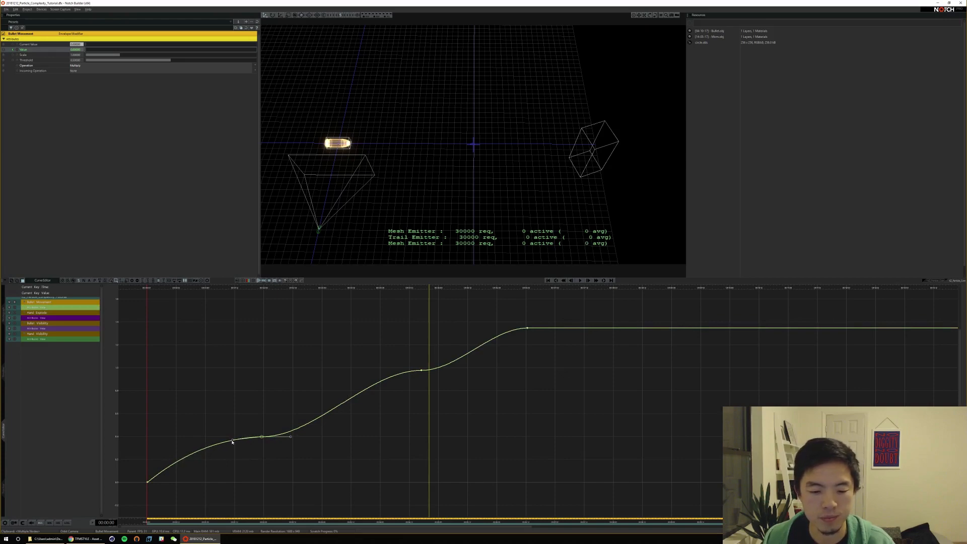
pyautogui.moveTo(291, 437); pyautogui.dragTo(291, 432)
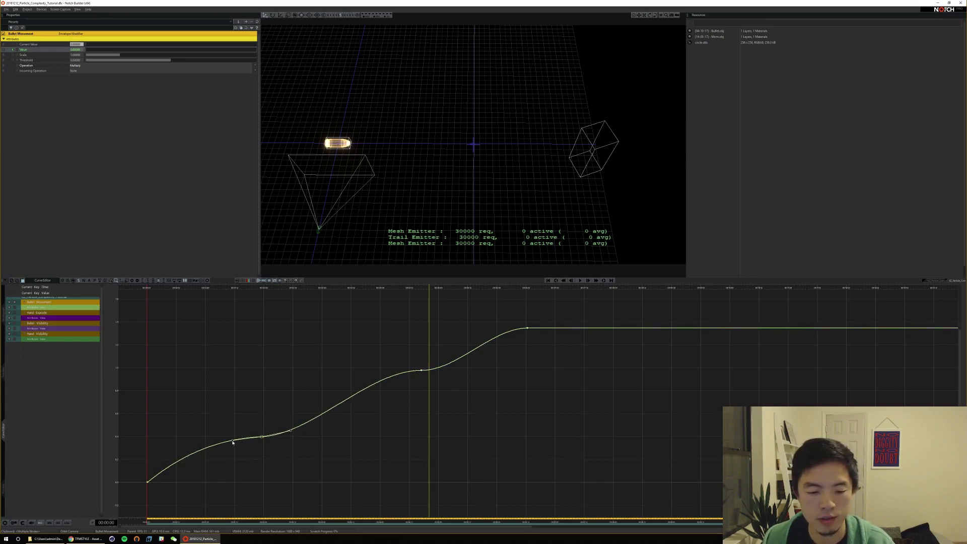
pyautogui.moveTo(233, 442); pyautogui.dragTo(233, 446)
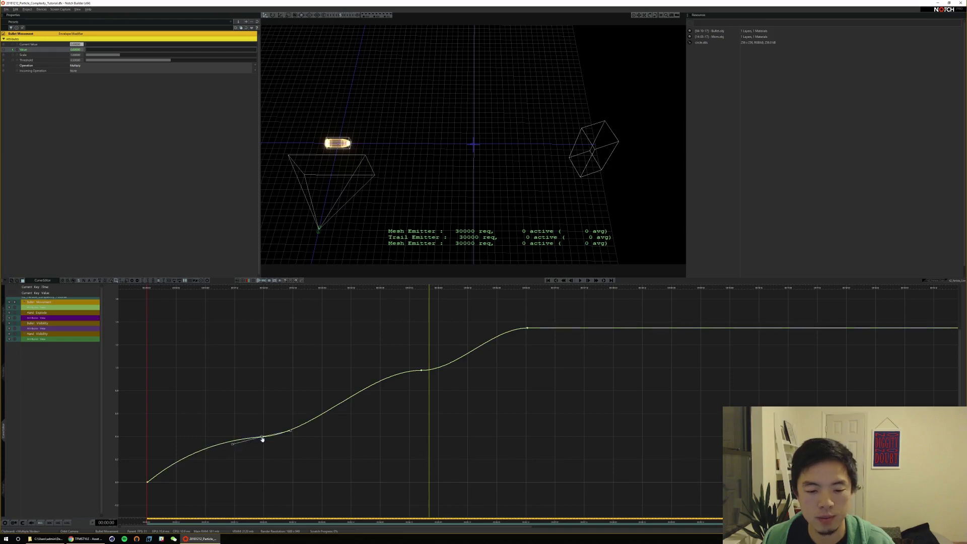
pyautogui.moveTo(166, 458); pyautogui.dragTo(137, 503)
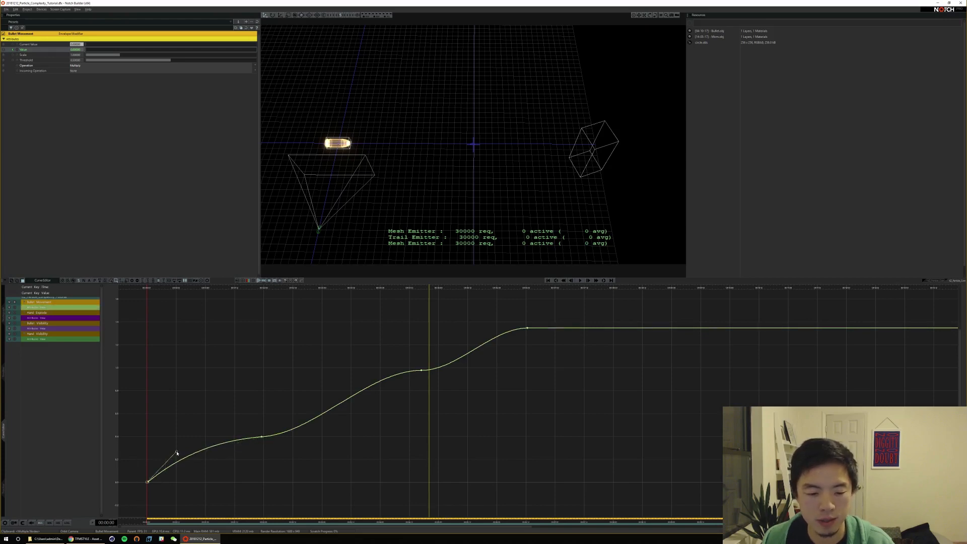
pyautogui.moveTo(177, 453); pyautogui.dragTo(177, 455)
# Replay the animation from the start to check the bullet's faster launch, pausing at about 2 s
pyautogui.press('Home')
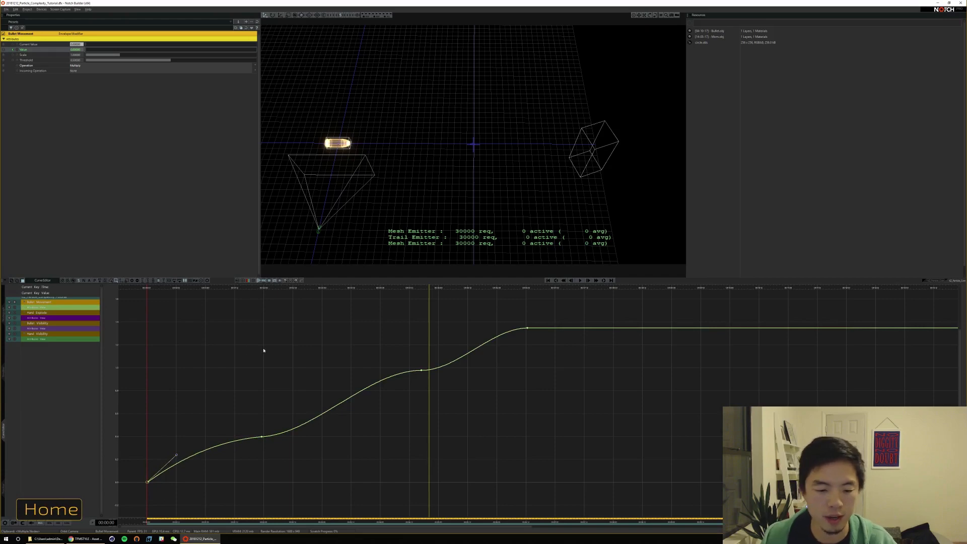
pyautogui.press('space')
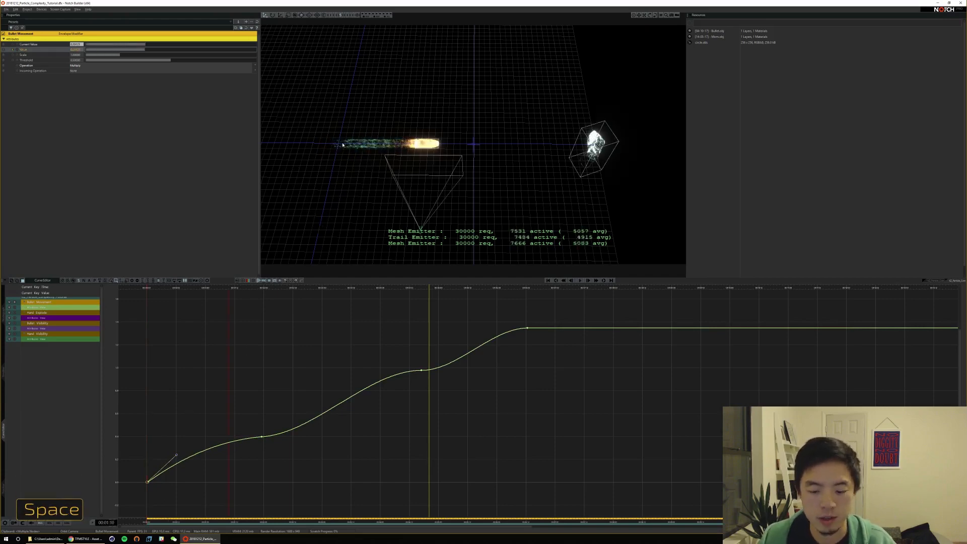
pyautogui.press('Home')
pyautogui.press('space')
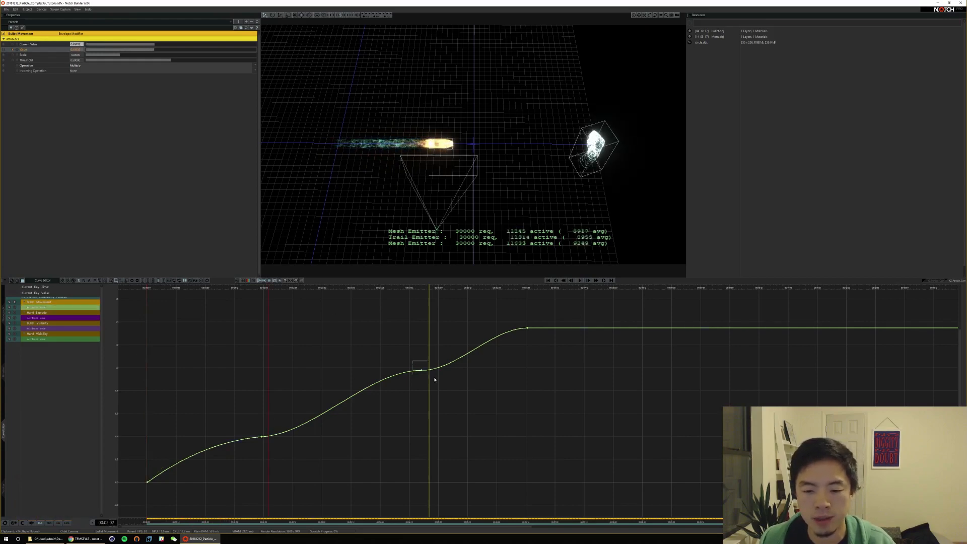
# Lower the third Bullet Movement key to flatten the curve's middle section, tilt its tangents upward, and replay from the start
pyautogui.moveTo(421, 370); pyautogui.dragTo(394, 391)
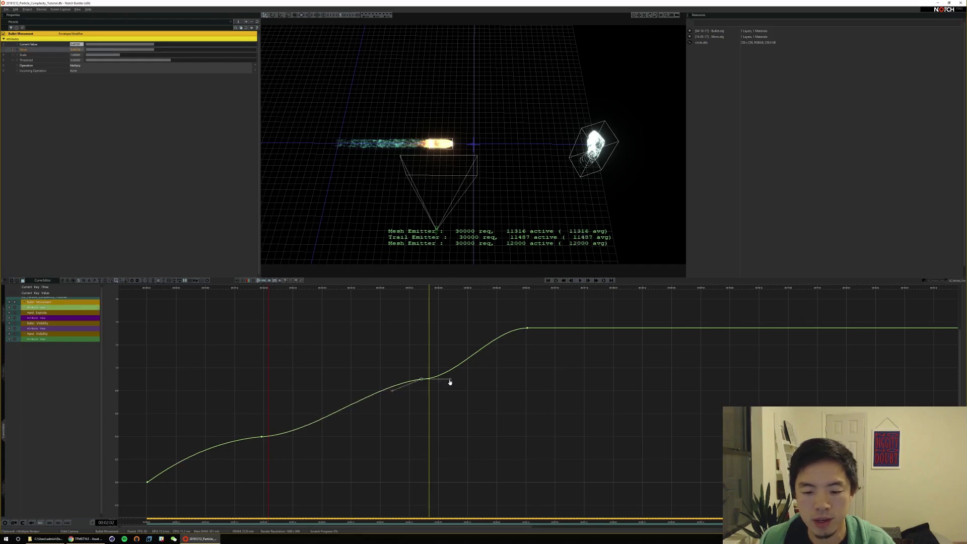
pyautogui.moveTo(448, 380); pyautogui.dragTo(405, 405)
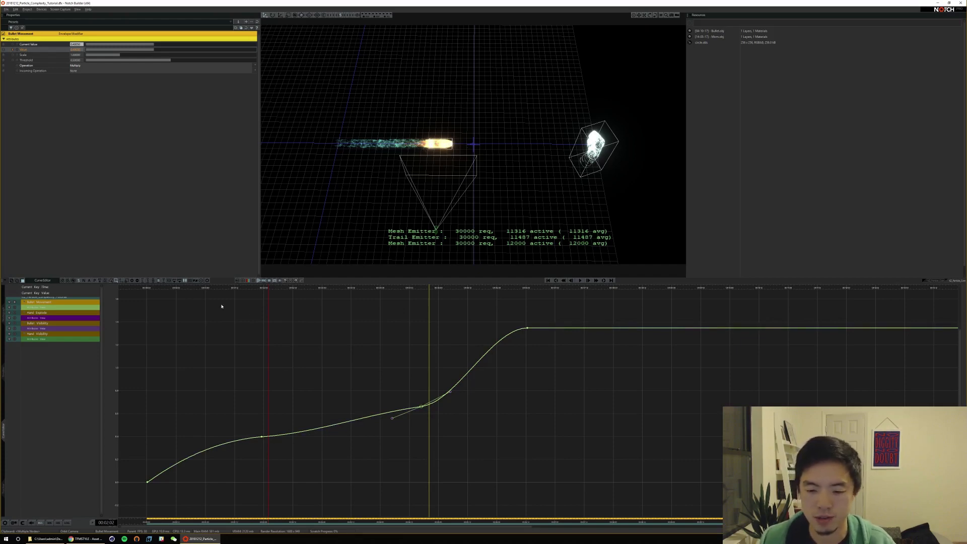
pyautogui.press('Home')
pyautogui.press('space')
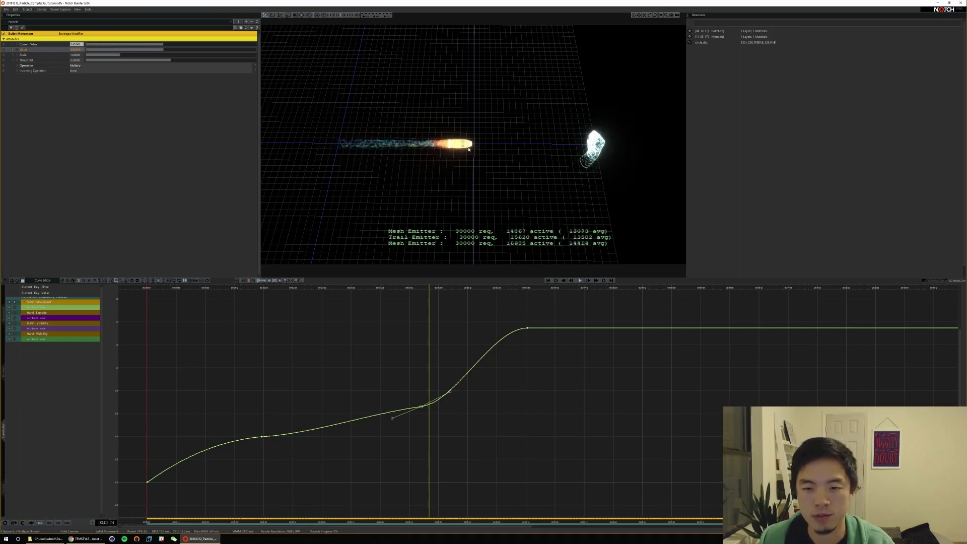
pyautogui.press('space')
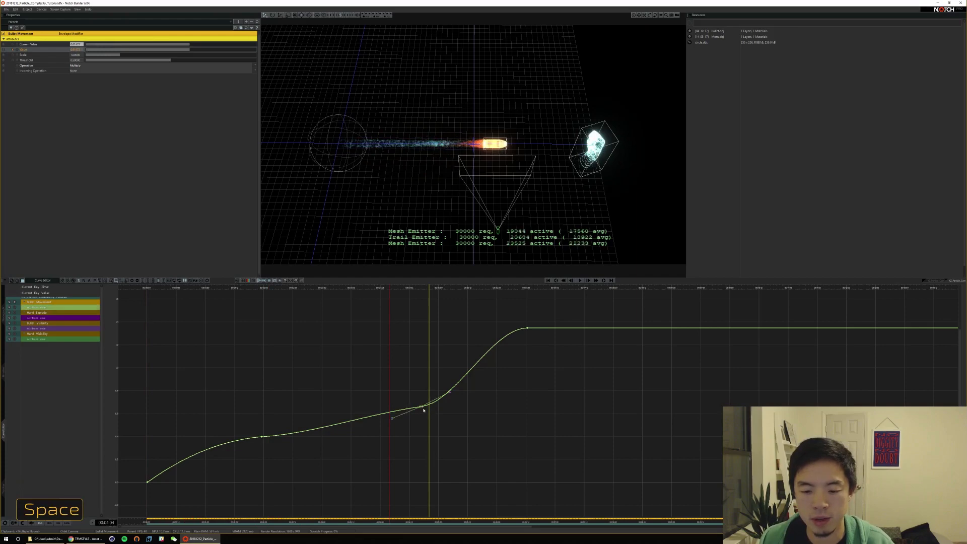
# Lower the third Bullet Movement key a little further and replay the animation past the impact
pyautogui.click(422, 407)
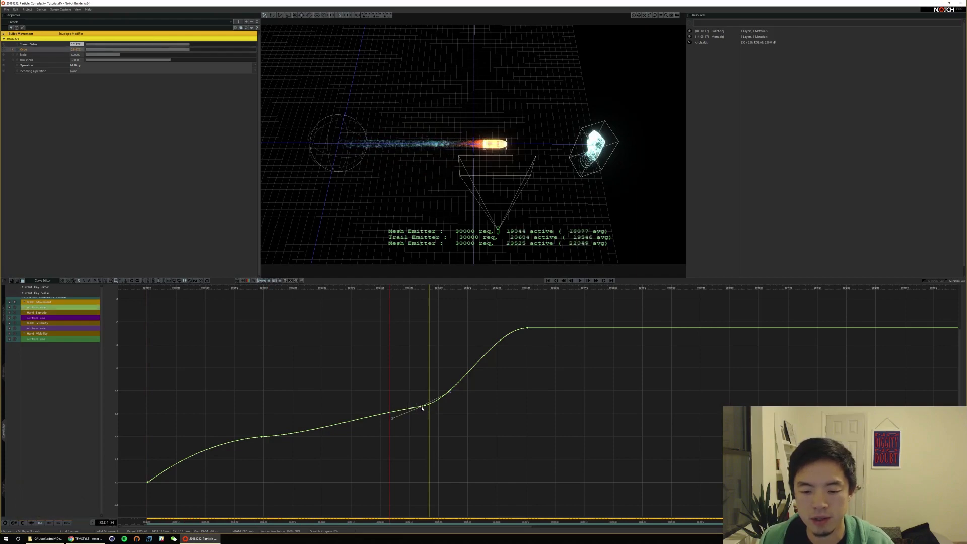
pyautogui.moveTo(423, 410); pyautogui.dragTo(423, 420)
pyautogui.click(226, 287)
pyautogui.press('space')
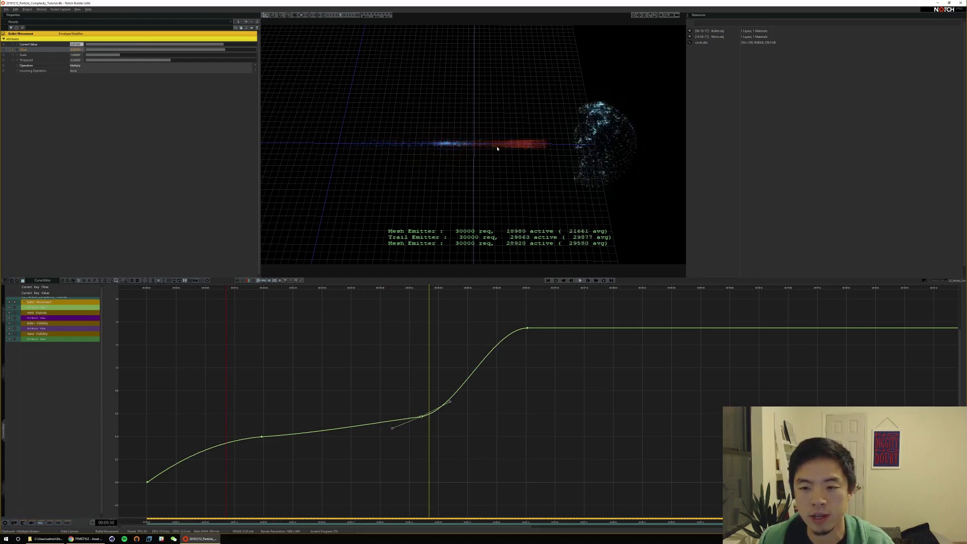
pyautogui.press('space')
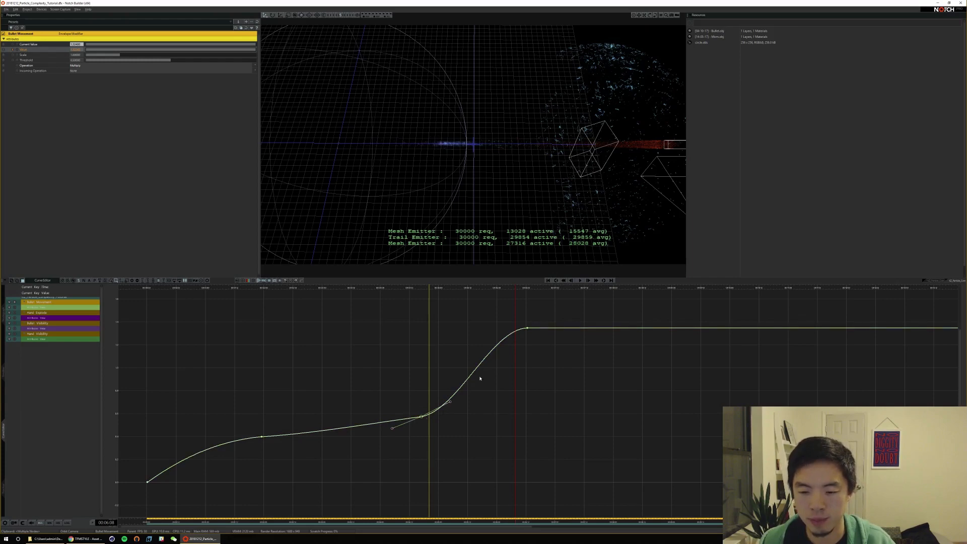
# Pull the last Bullet Movement key's incoming tangent down so the curve ends steeply, and replay from the start
pyautogui.click(527, 328)
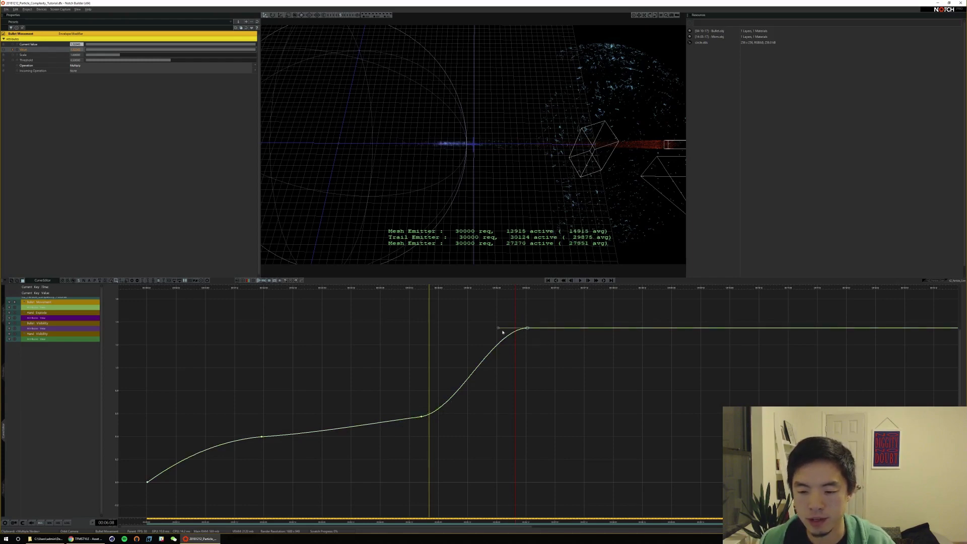
pyautogui.moveTo(498, 330); pyautogui.dragTo(540, 388)
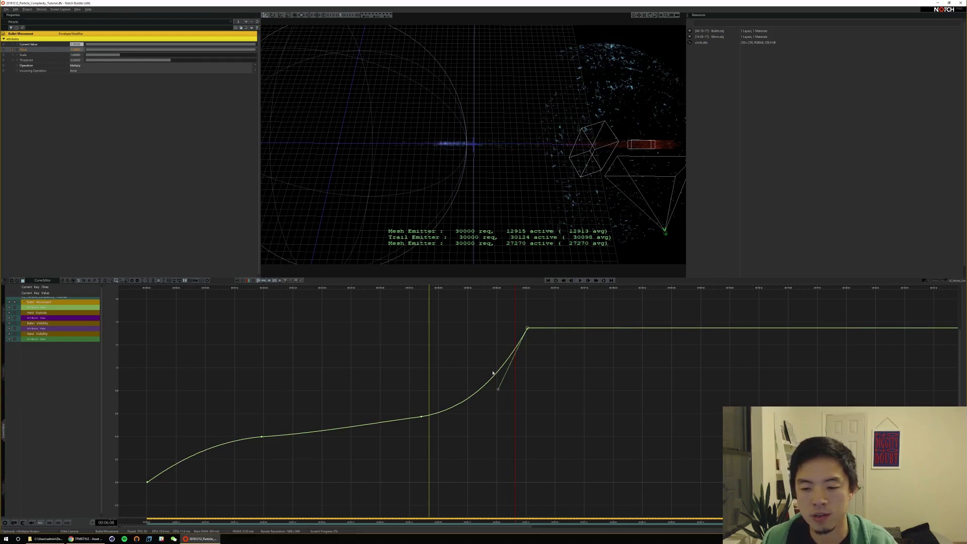
pyautogui.press('Home')
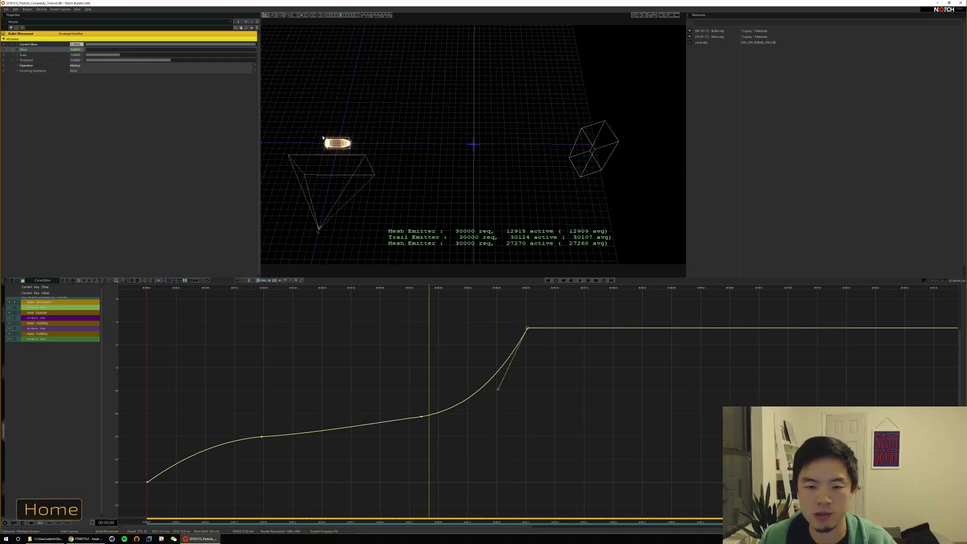
pyautogui.press('space')
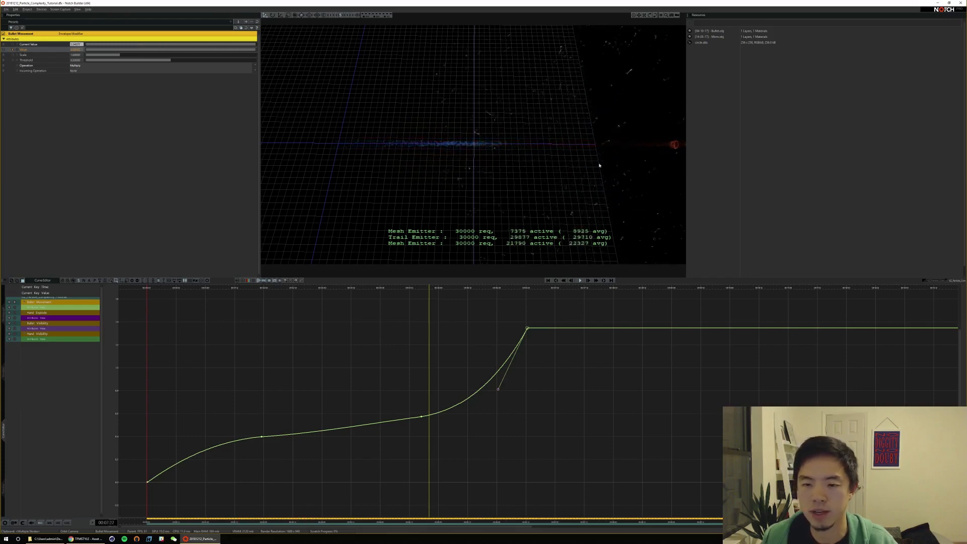
pyautogui.press('space')
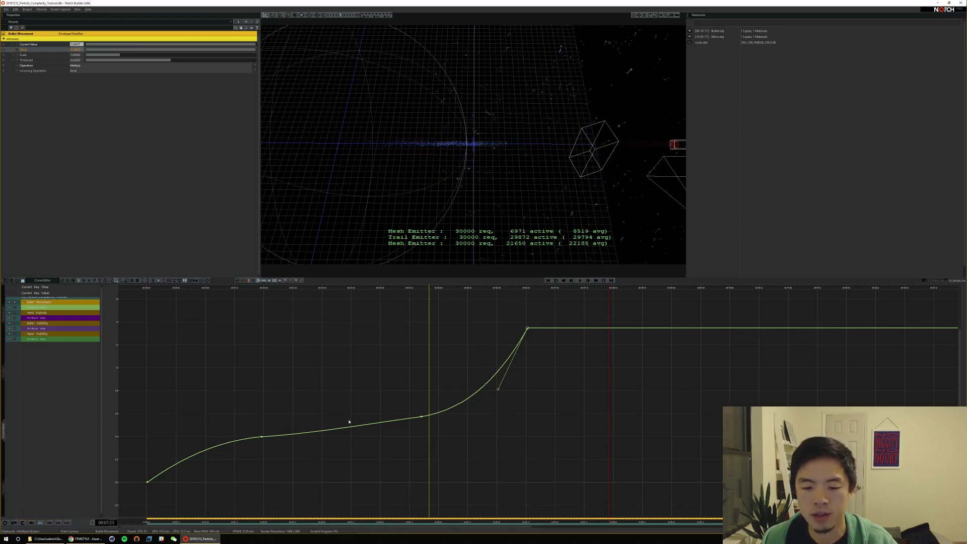
# Nudge the third Bullet Movement key slightly lower and replay the animation until the fist explodes
pyautogui.click(421, 417)
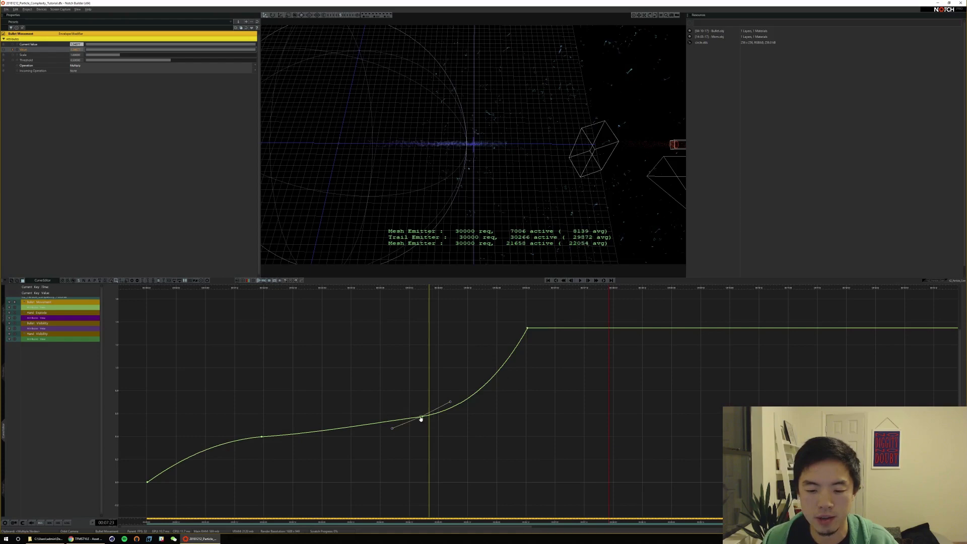
pyautogui.press('Home')
pyautogui.press('space')
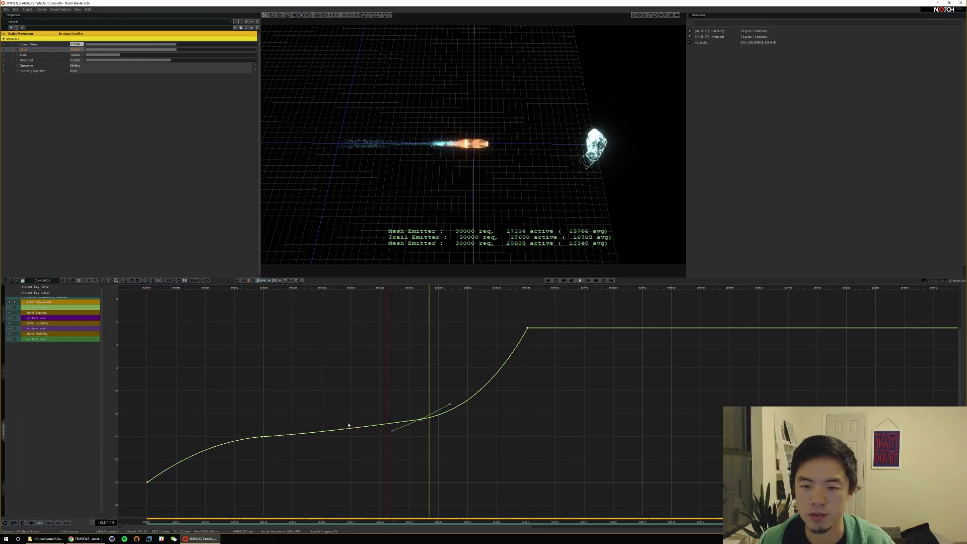
pyautogui.press('space')
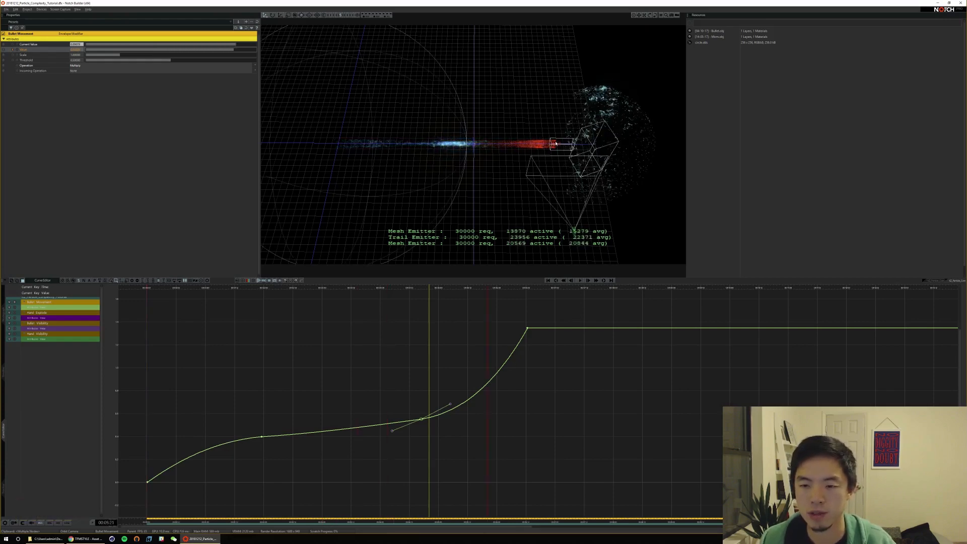
# Raise the two middle Bullet Movement keys together so the slow section sits closer to the fist, and check the keys' tangents
pyautogui.moveTo(225, 384); pyautogui.dragTo(465, 464)
pyautogui.moveTo(421, 420); pyautogui.dragTo(406, 377)
pyautogui.moveTo(184, 489); pyautogui.dragTo(176, 418)
pyautogui.moveTo(282, 417); pyautogui.dragTo(254, 384)
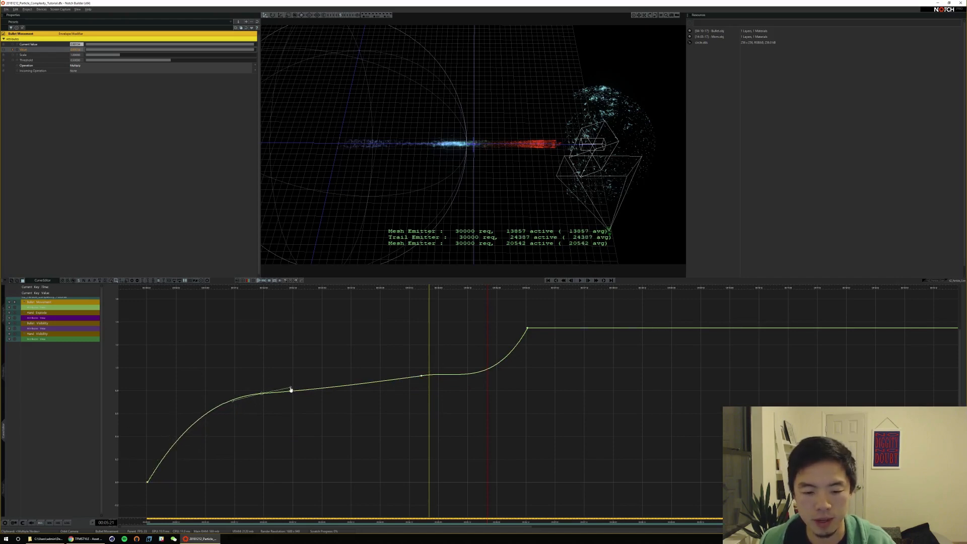
pyautogui.moveTo(405, 371); pyautogui.dragTo(449, 387)
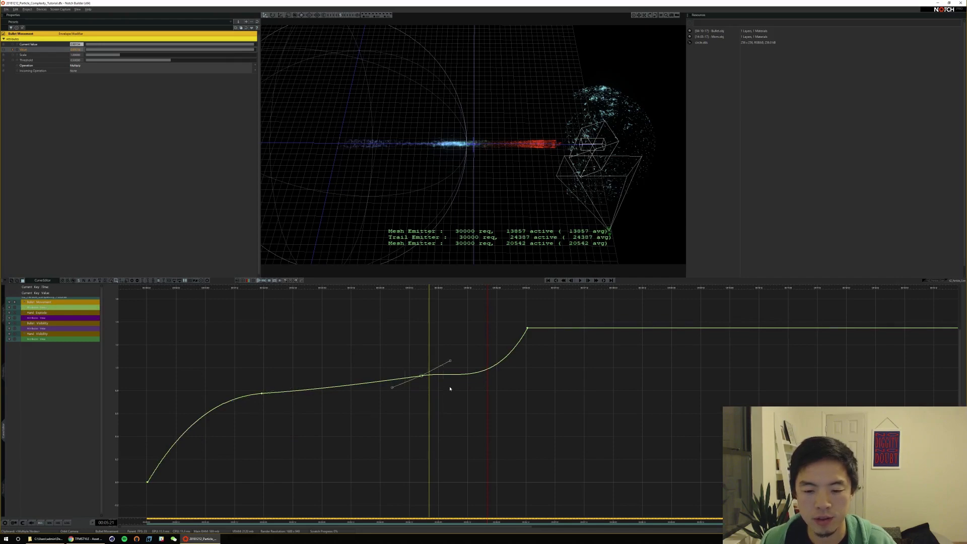
# Raise the last Bullet Movement key's incoming tangent for a smoother final acceleration, and replay from the start
pyautogui.moveTo(536, 338); pyautogui.dragTo(514, 310)
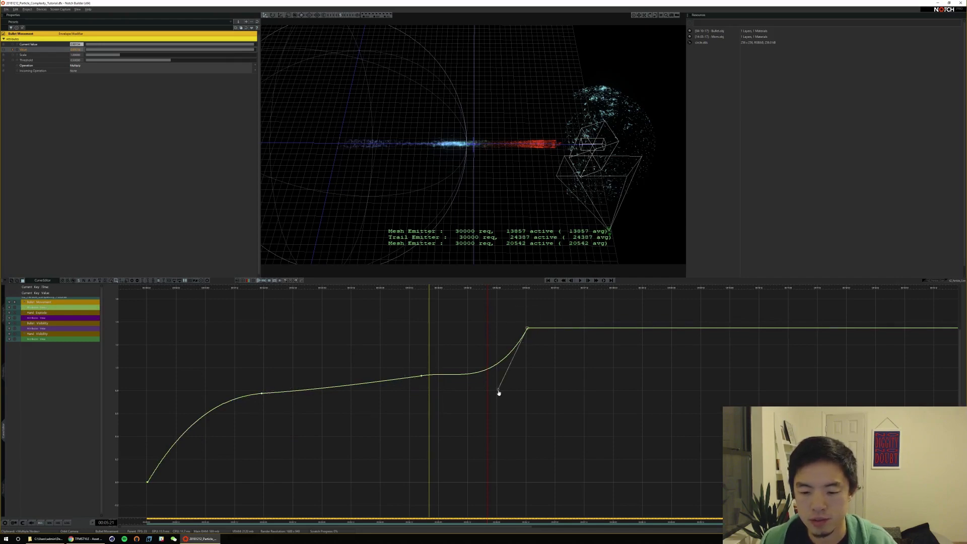
pyautogui.moveTo(499, 393); pyautogui.dragTo(498, 358)
pyautogui.press('Home')
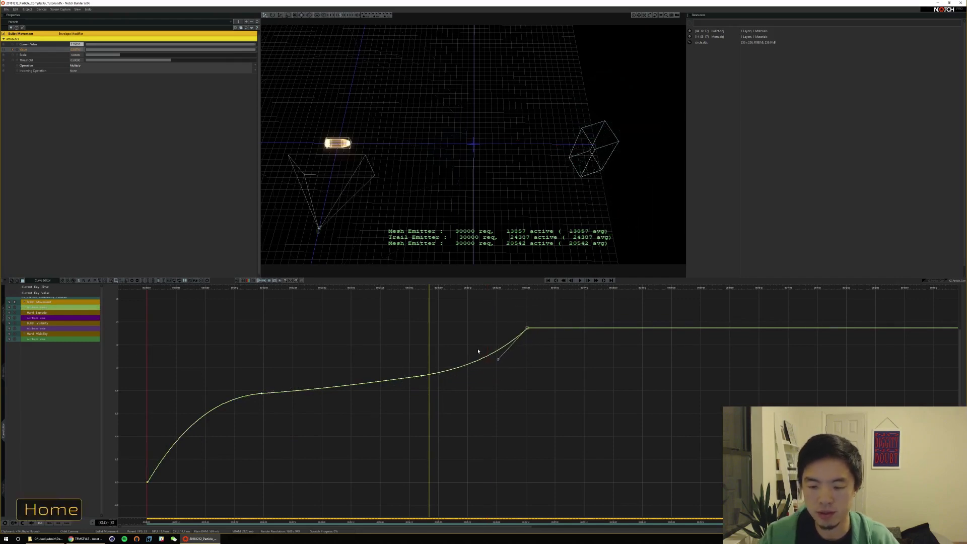
pyautogui.press('space')
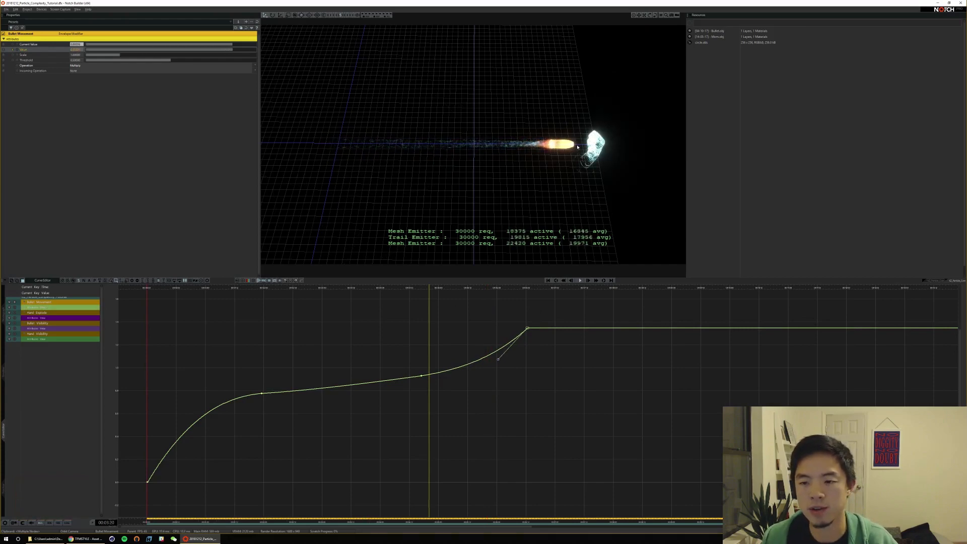
# Lower the two middle Bullet Movement keys together slightly and replay the animation from the start until the fist explodes
pyautogui.press('space')
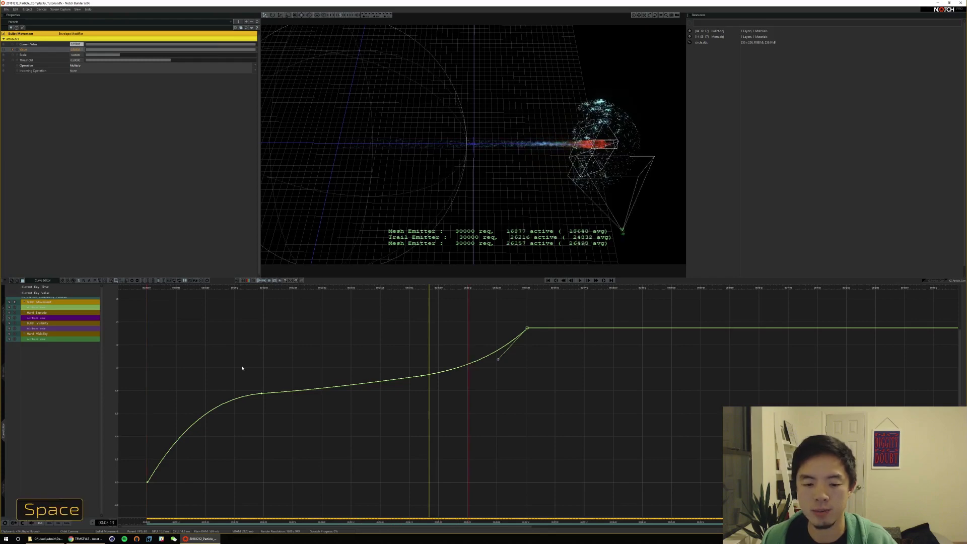
pyautogui.moveTo(242, 367); pyautogui.dragTo(484, 434)
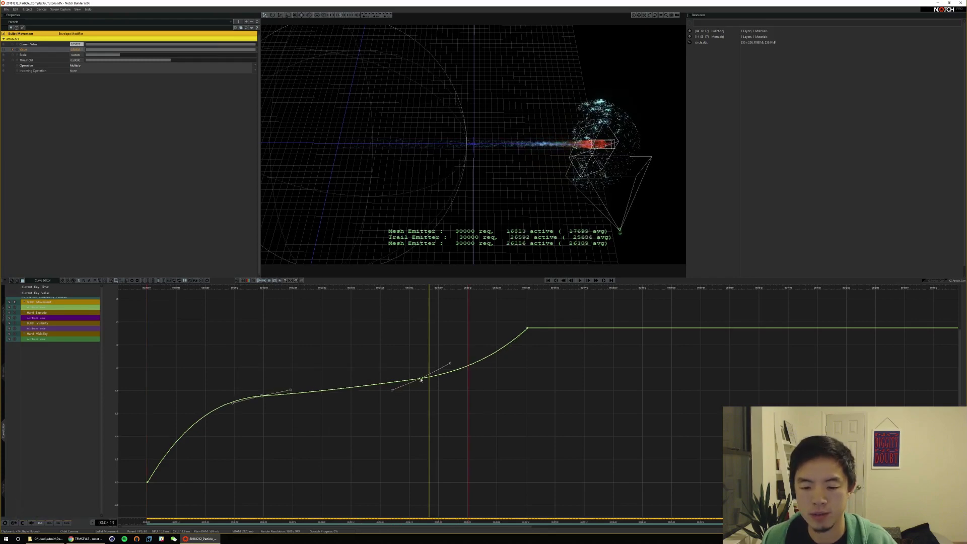
pyautogui.moveTo(421, 378); pyautogui.dragTo(421, 382)
pyautogui.press('Home')
pyautogui.press('space')
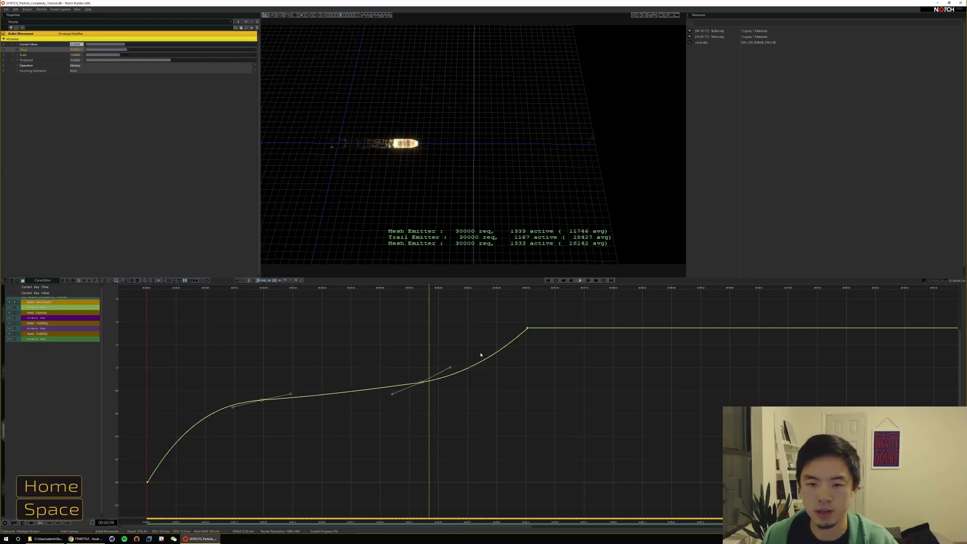
pyautogui.press('space')
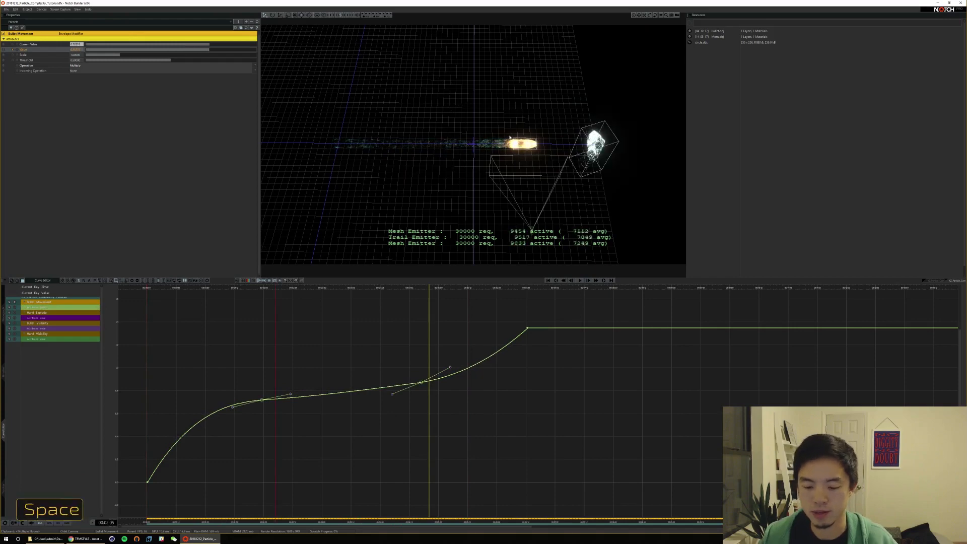
pyautogui.press('Home')
pyautogui.press('space')
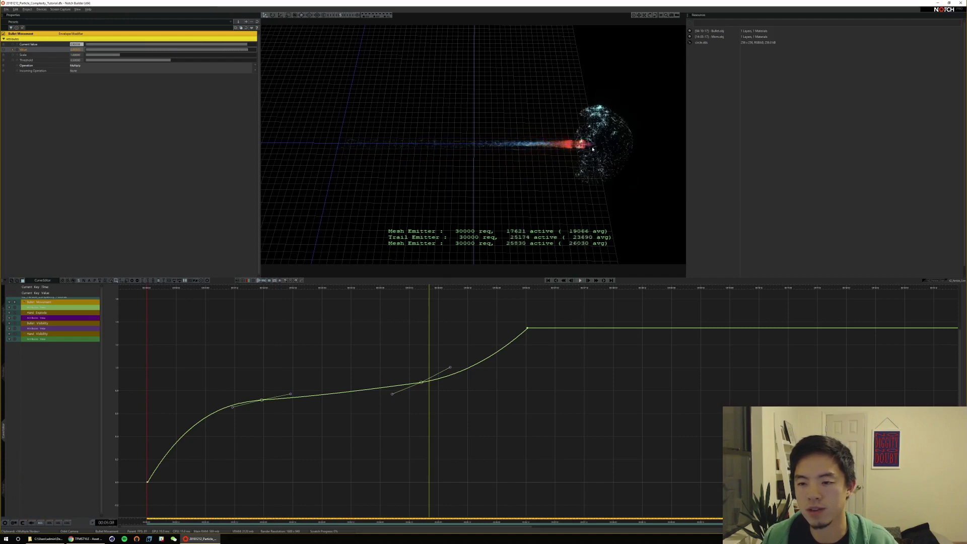
pyautogui.press('space')
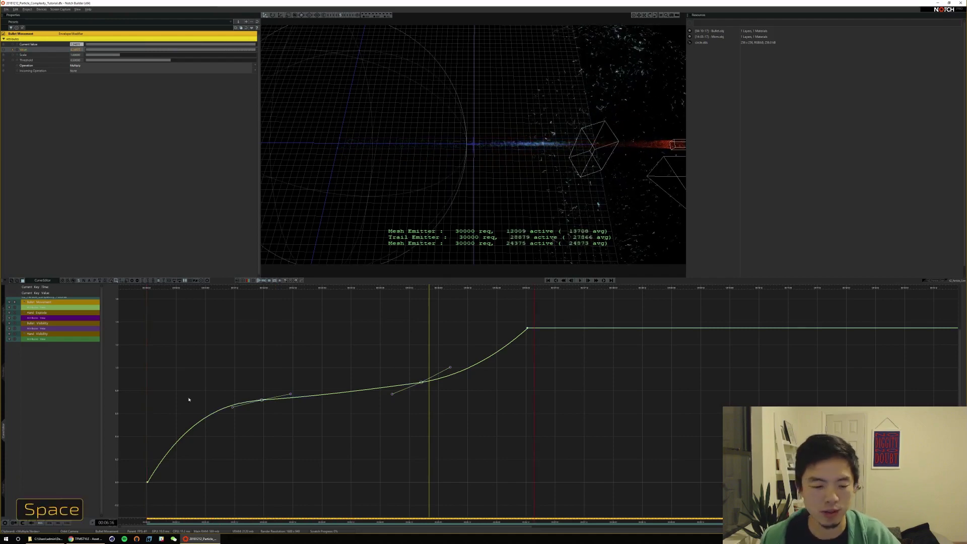
# Save the project and key Slow Mo Control's Value at 0 on the first frame of the timeline
pyautogui.press('F1')
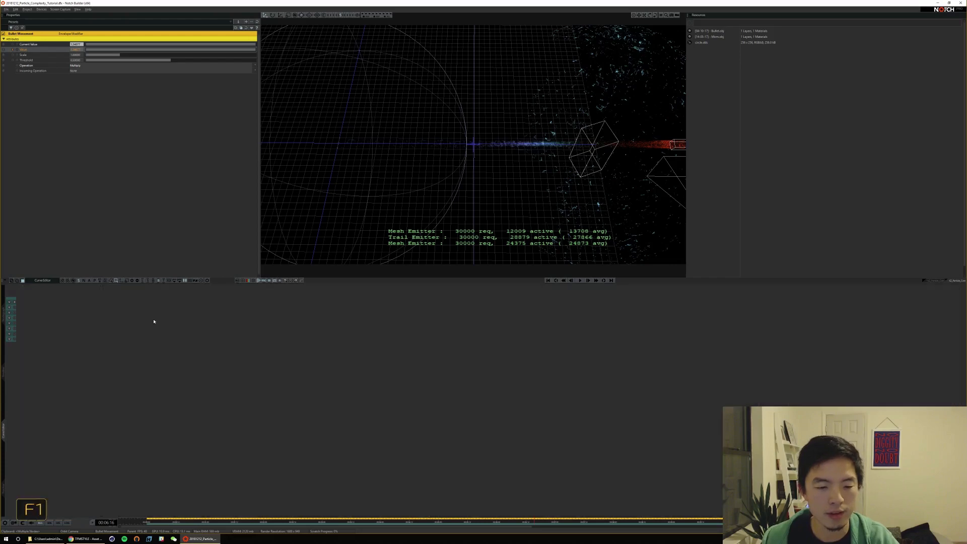
pyautogui.click(253, 386)
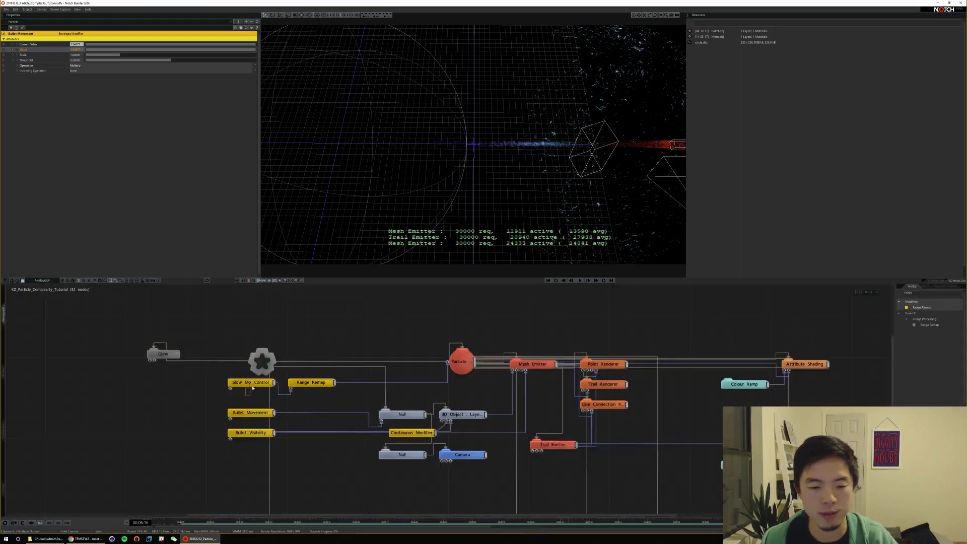
pyautogui.hotkey('ctrl', 's')
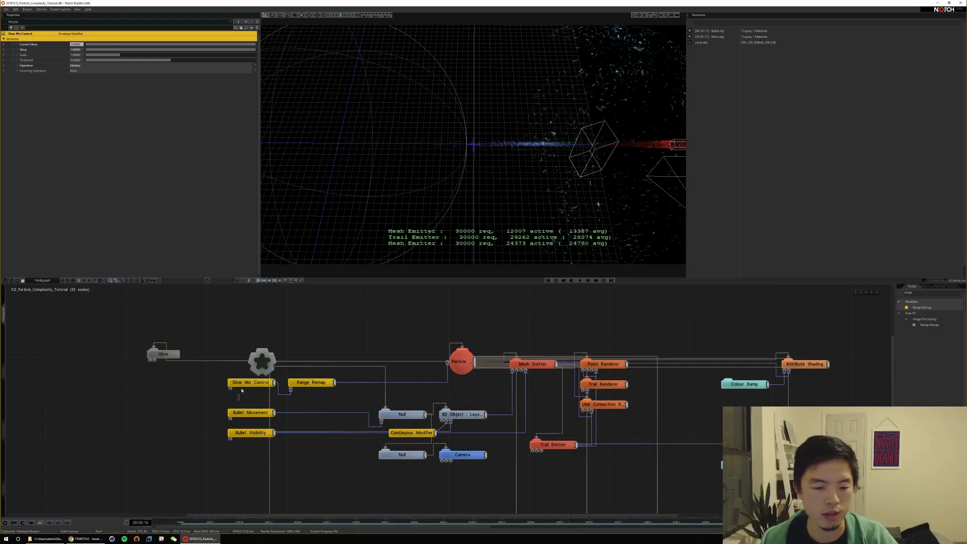
pyautogui.press('F3')
pyautogui.press('Home')
pyautogui.press('Home')
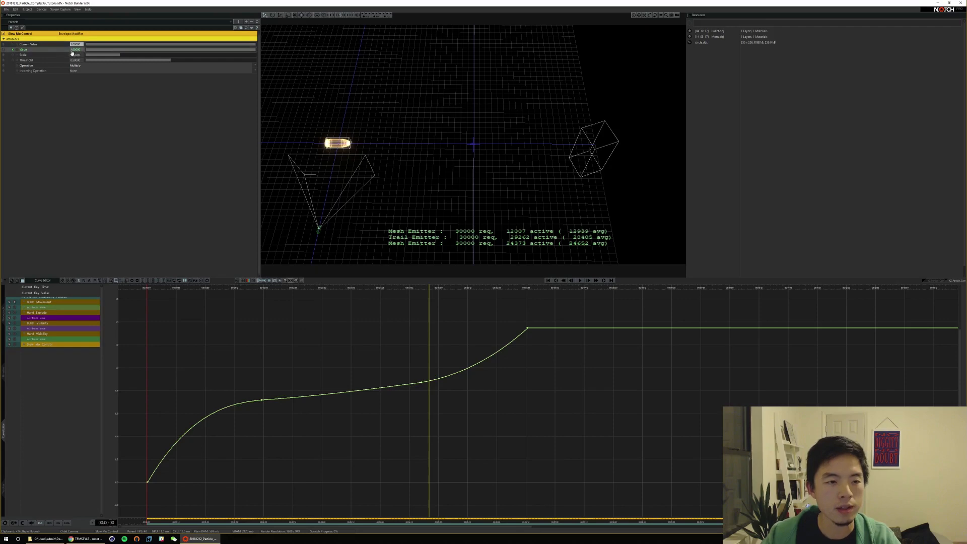
pyautogui.write('0')
pyautogui.press('Return')
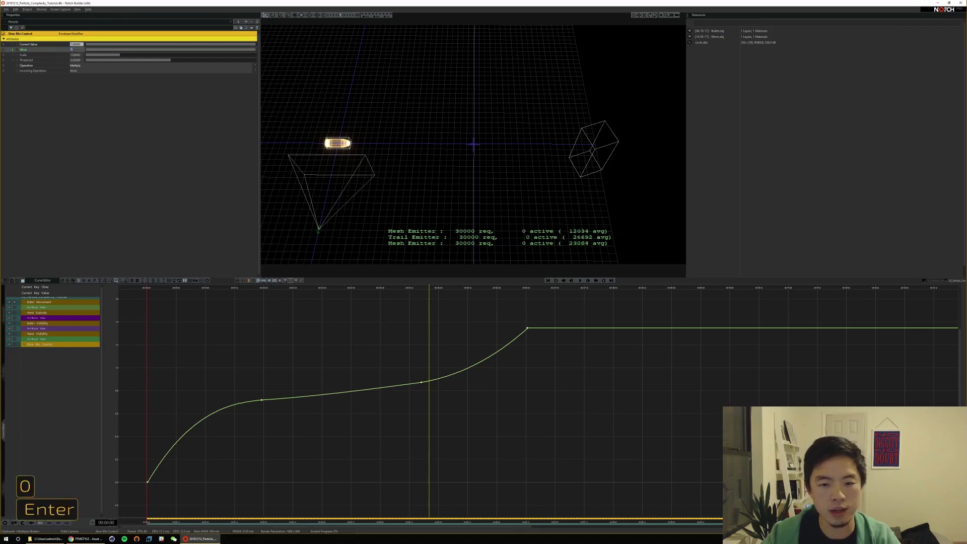
pyautogui.press('Return')
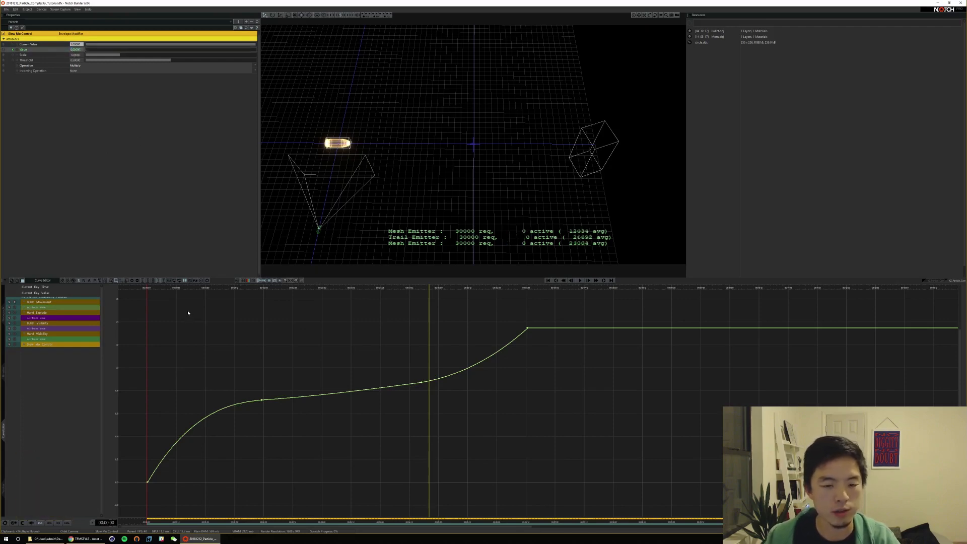
# Replay the opening, show the Slow Mo Control curve, and key its Value at 1 at the second Bullet Movement key's time
pyautogui.press('space')
pyautogui.press('space')
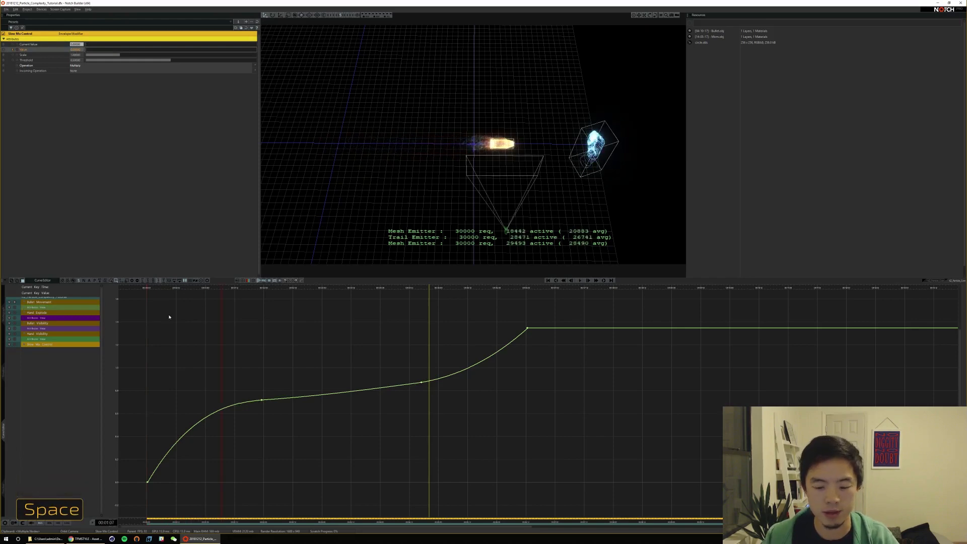
pyautogui.press('Home')
pyautogui.press('space')
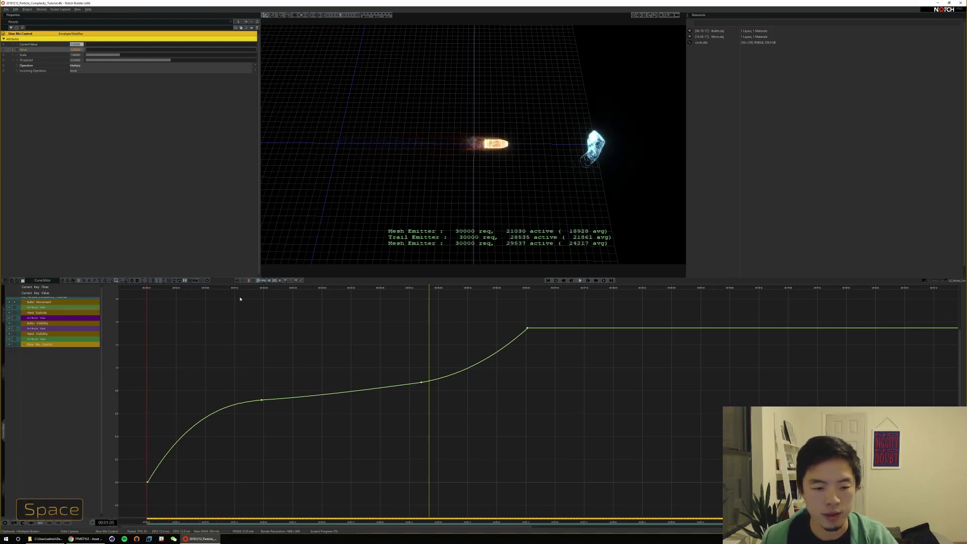
pyautogui.press('space')
pyautogui.click(16, 345)
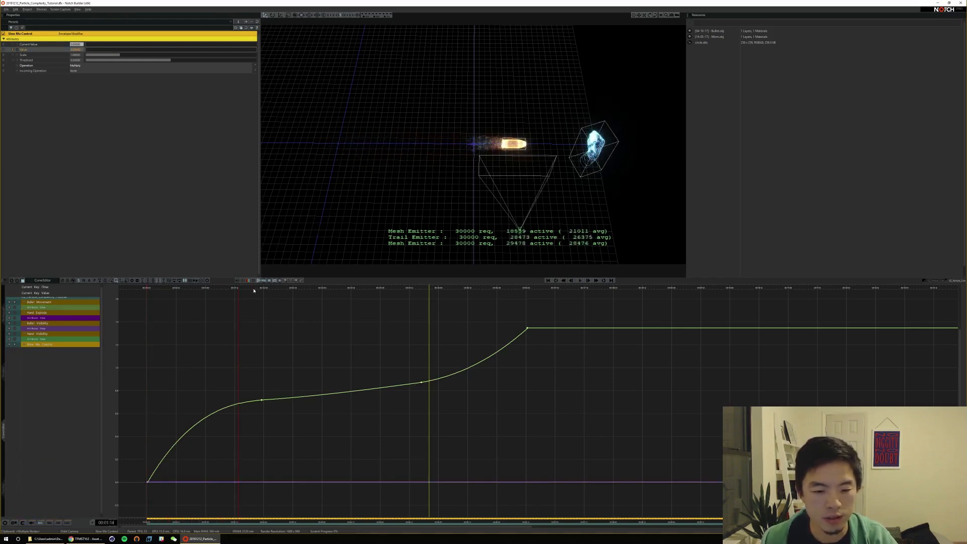
pyautogui.moveTo(253, 288); pyautogui.dragTo(261, 287)
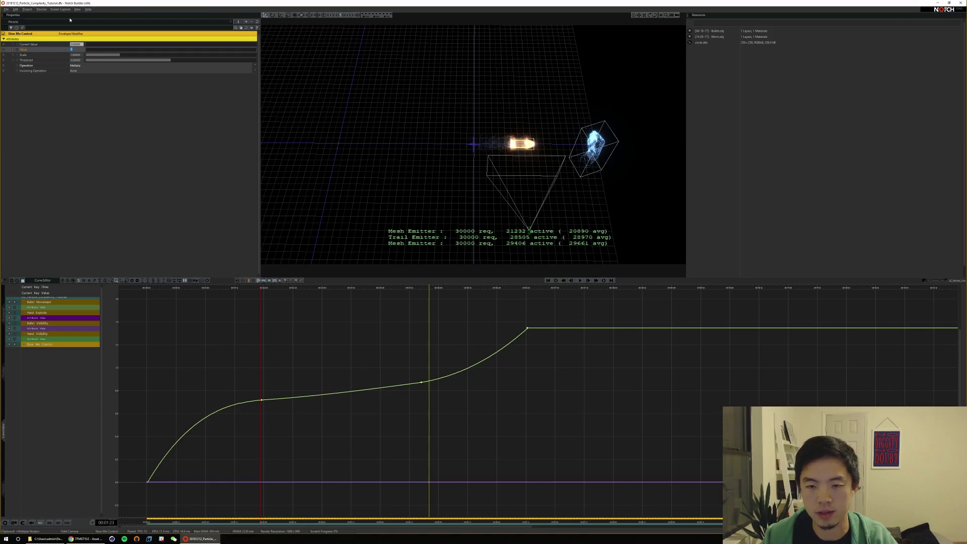
pyautogui.write('1')
pyautogui.press('Return')
pyautogui.press('Return')
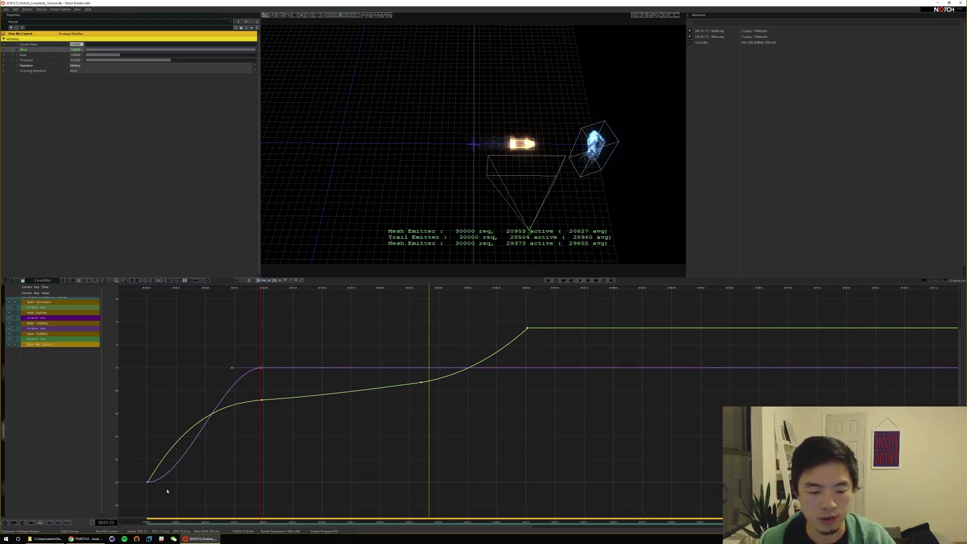
# Add Slow Mo Control keys holding 1 until the third Bullet Movement key and dropping to about 0.1 before the last one
pyautogui.click(147, 481)
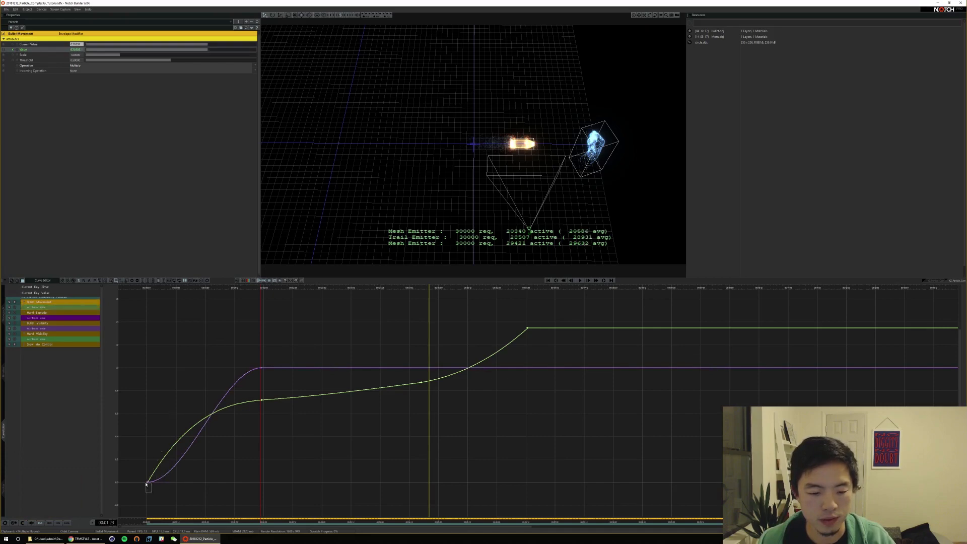
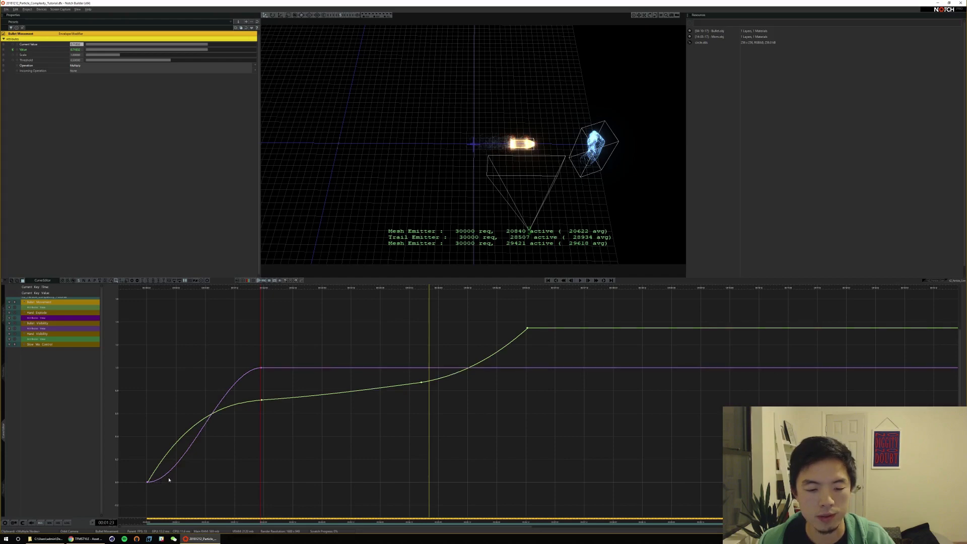
pyautogui.click(247, 361)
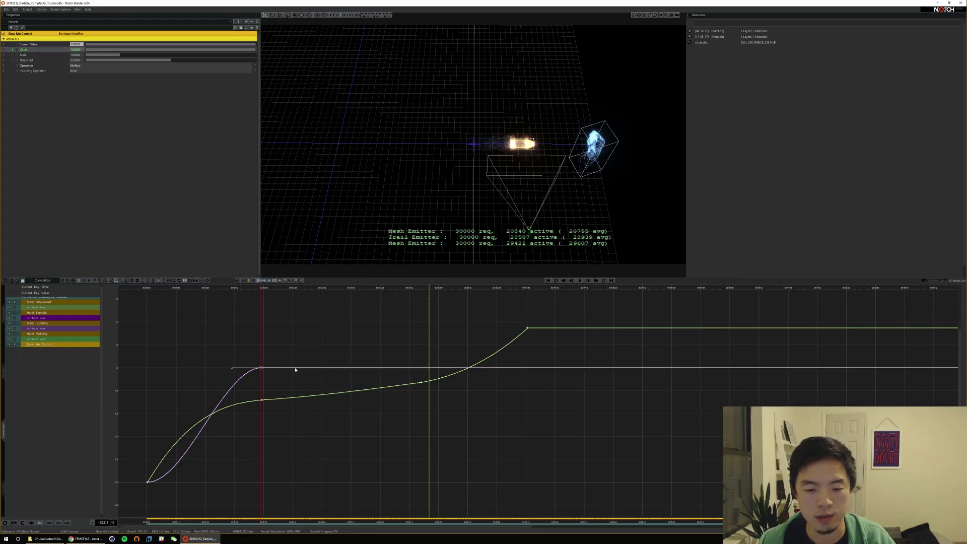
pyautogui.click(421, 368)
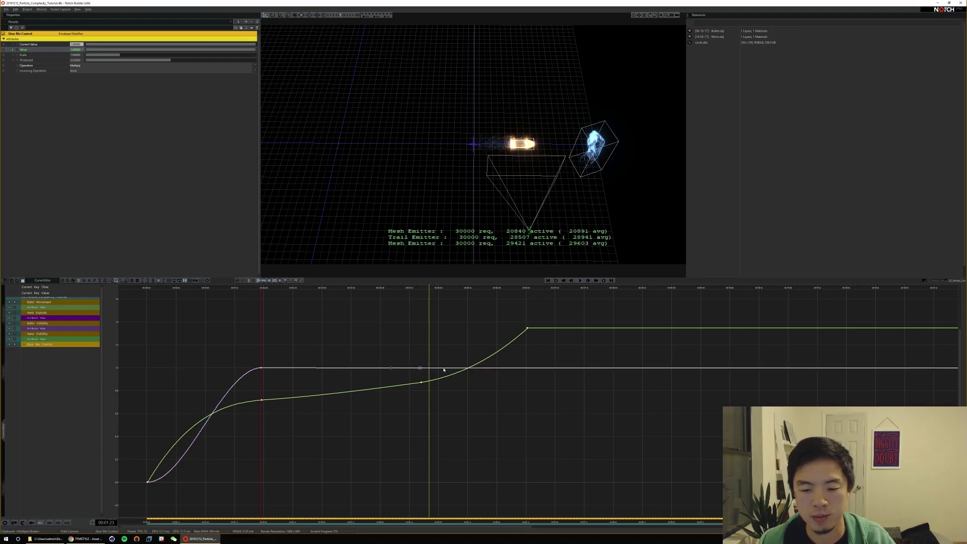
pyautogui.moveTo(436, 371); pyautogui.dragTo(485, 471)
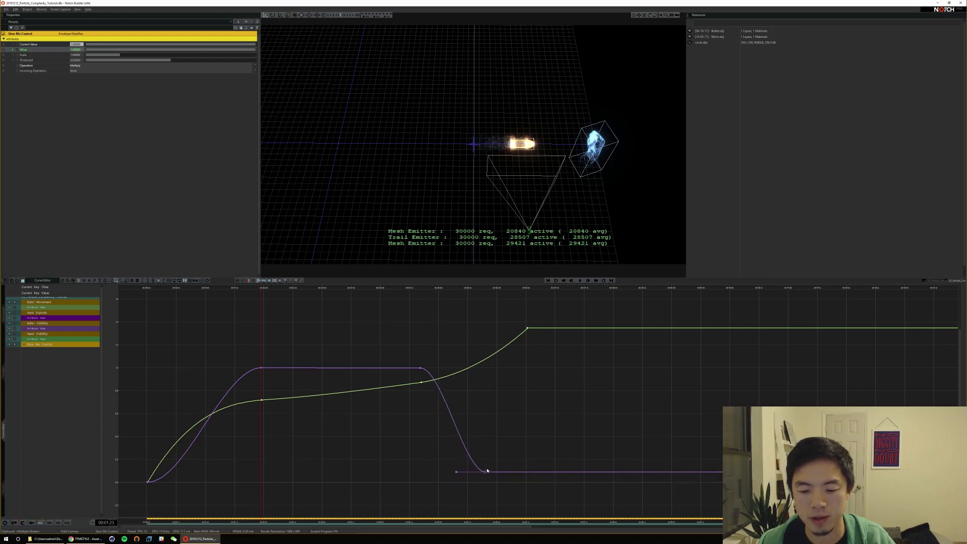
# Replay the whole animation in the editor view, and again through the scene camera
pyautogui.press('Home')
pyautogui.press('space')
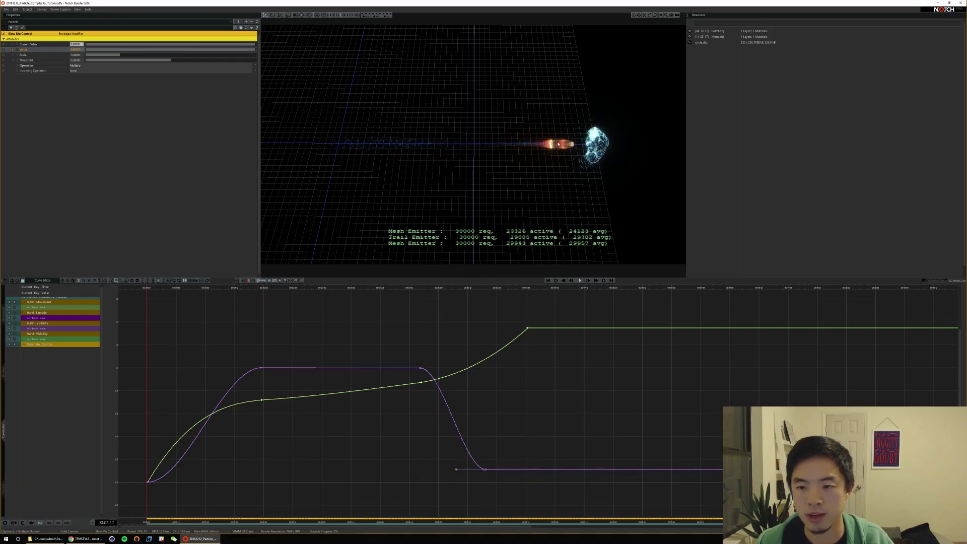
pyautogui.press('space')
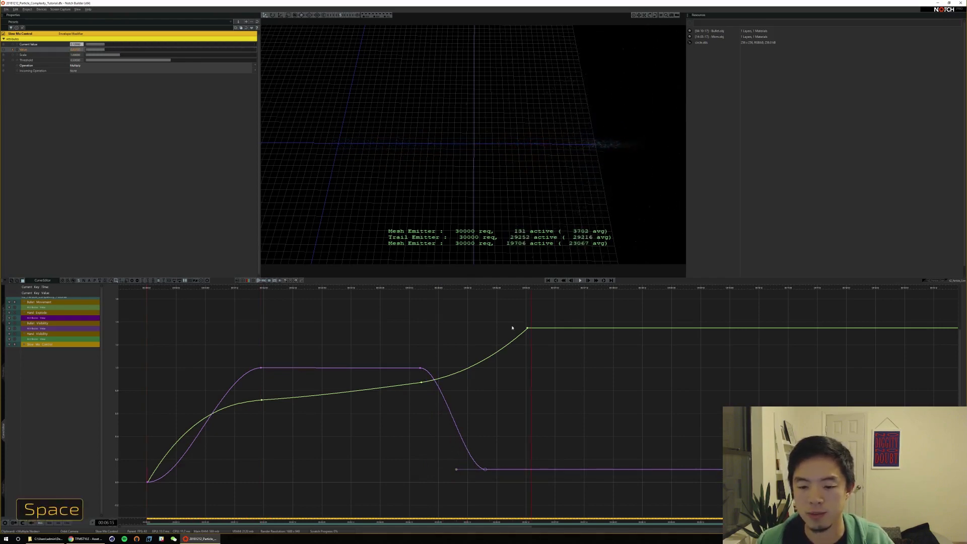
pyautogui.press('Home')
pyautogui.press('6')
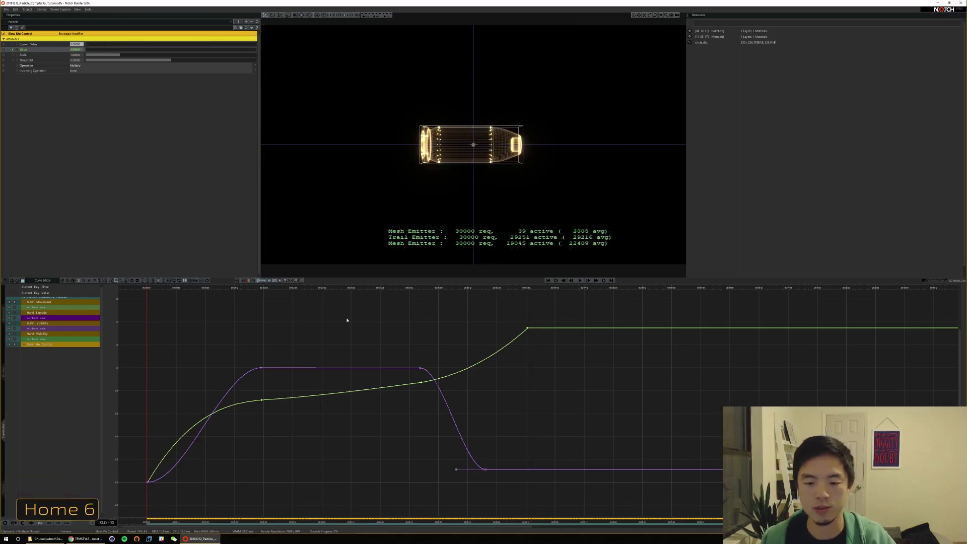
pyautogui.press('space')
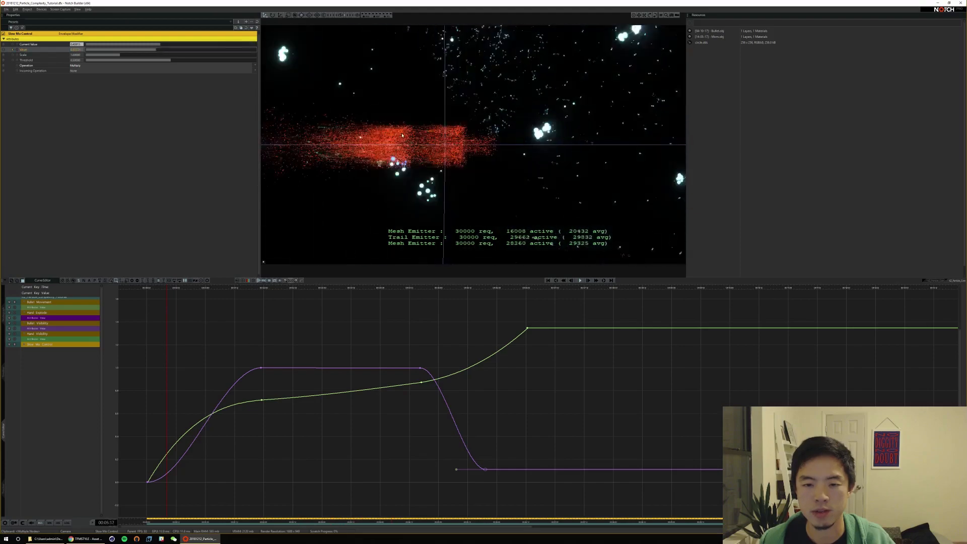
pyautogui.press('space')
pyautogui.press('Home')
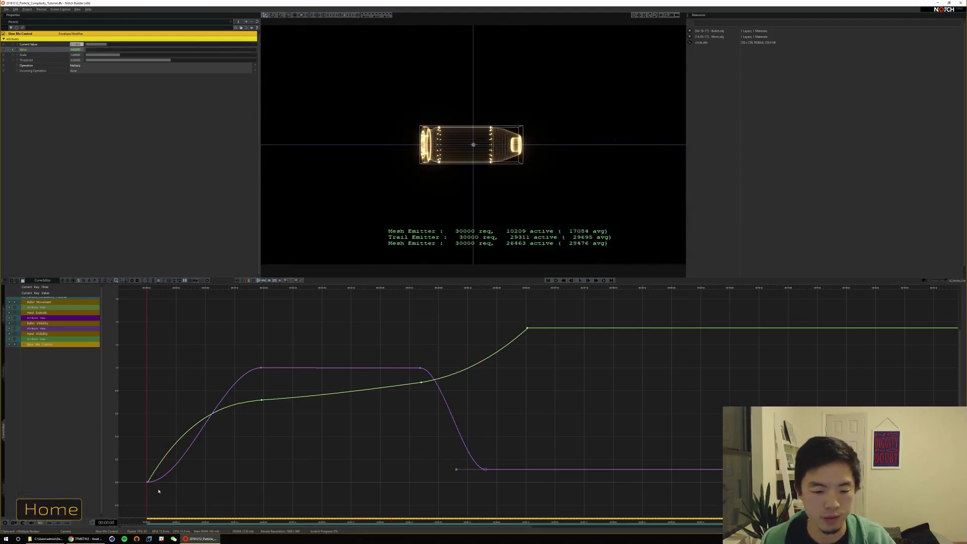
# Step through the Bullet Movement keys from the first to the third, and return to the second
pyautogui.click(149, 482)
pyautogui.click(147, 485)
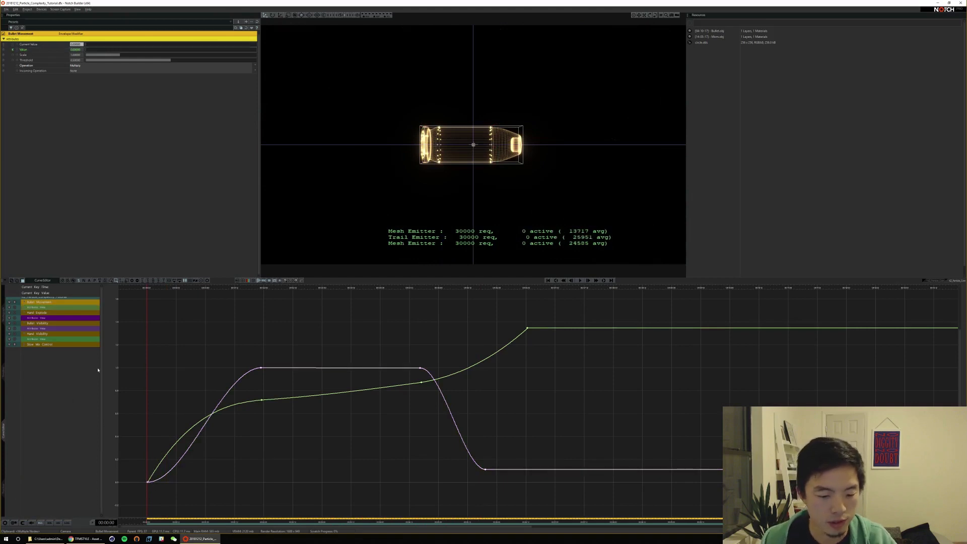
pyautogui.hotkey('ctrl', 'Right')
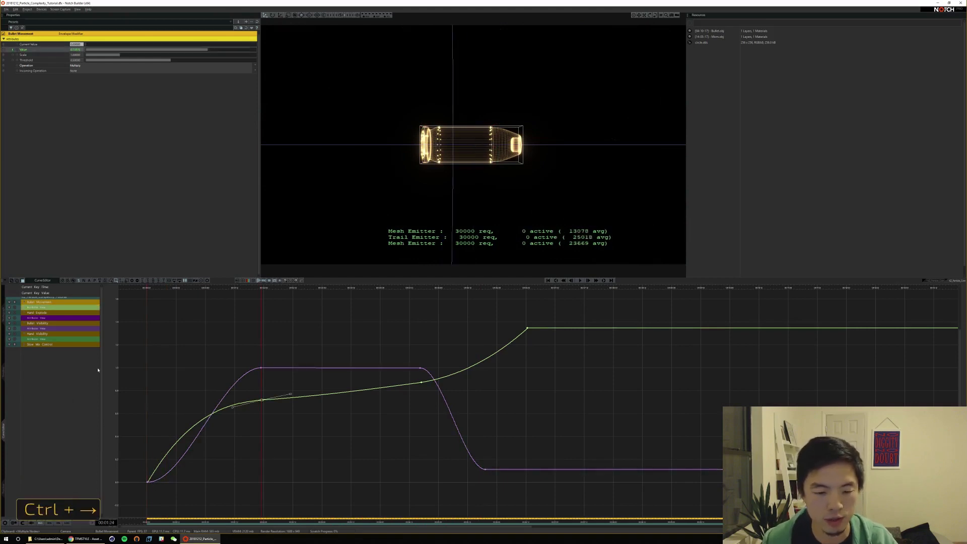
pyautogui.hotkey('ctrl', 'Right')
pyautogui.hotkey('ctrl', 'Right')
pyautogui.hotkey('ctrl', 'Left')
pyautogui.hotkey('ctrl', 'Right')
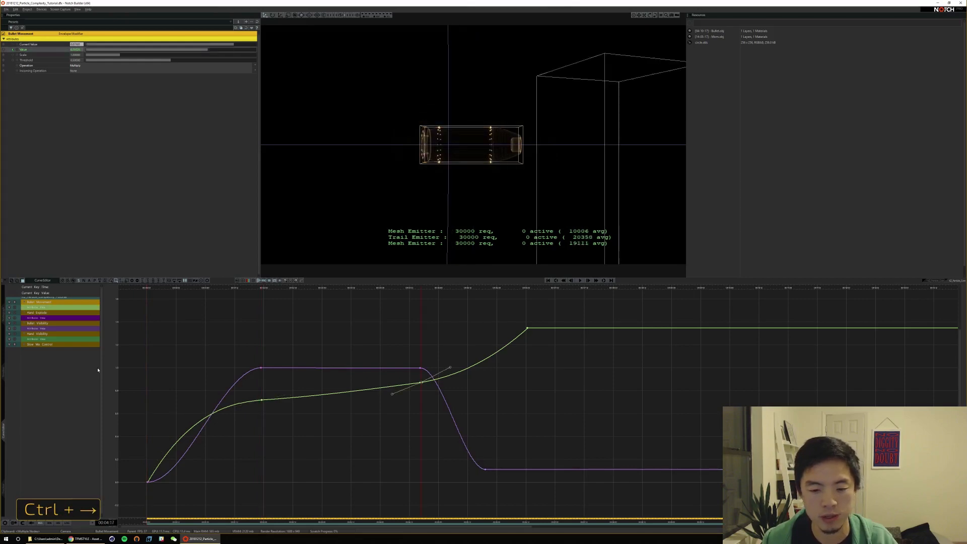
pyautogui.hotkey('ctrl', 'Left')
# Shift Slow Mo Control's first key about one second later so the ramp starts closer to the slow section, and replay
pyautogui.click(38, 345)
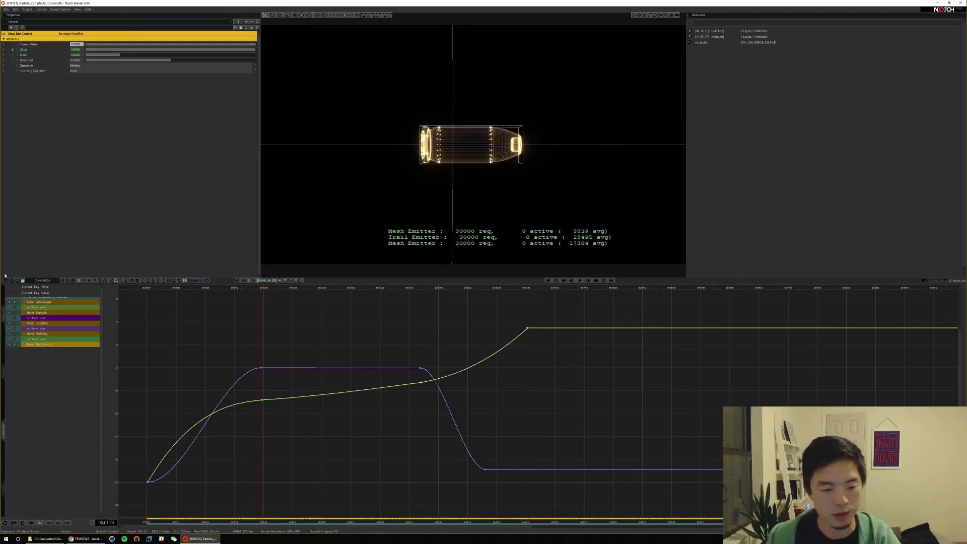
pyautogui.hotkey('ctrl', 'Left')
pyautogui.hotkey('ctrl', 'Left')
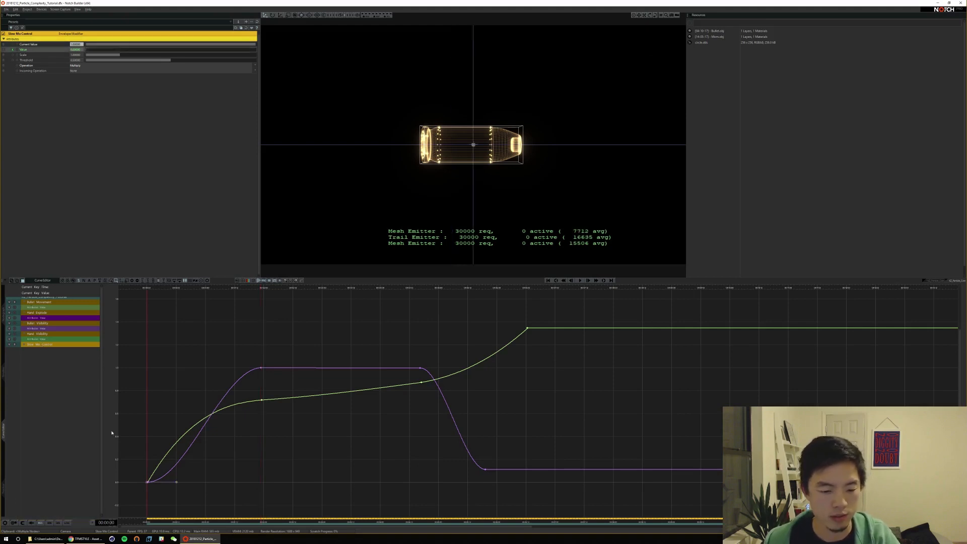
pyautogui.hotkey('alt', 'Right')
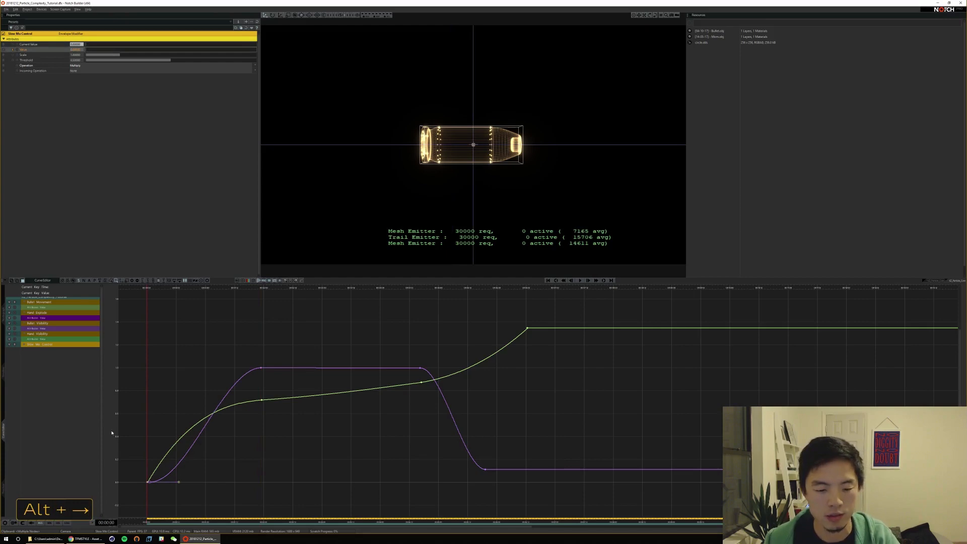
pyautogui.hotkey('alt', 'Right')
pyautogui.hotkey('alt', 'Right')
pyautogui.hotkey('alt', 'Right')
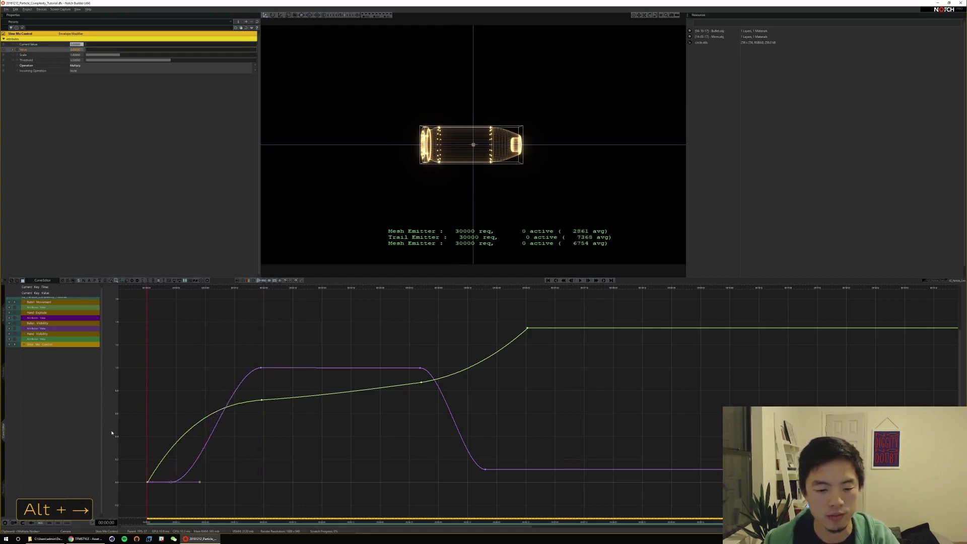
pyautogui.hotkey('alt', 'shift', 'Right')
pyautogui.hotkey('alt', 'Right')
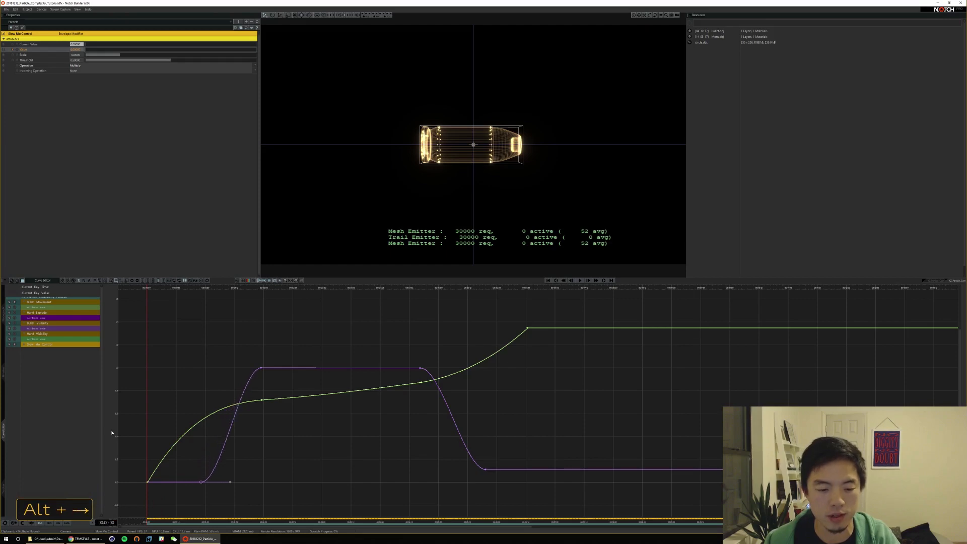
pyautogui.press('space')
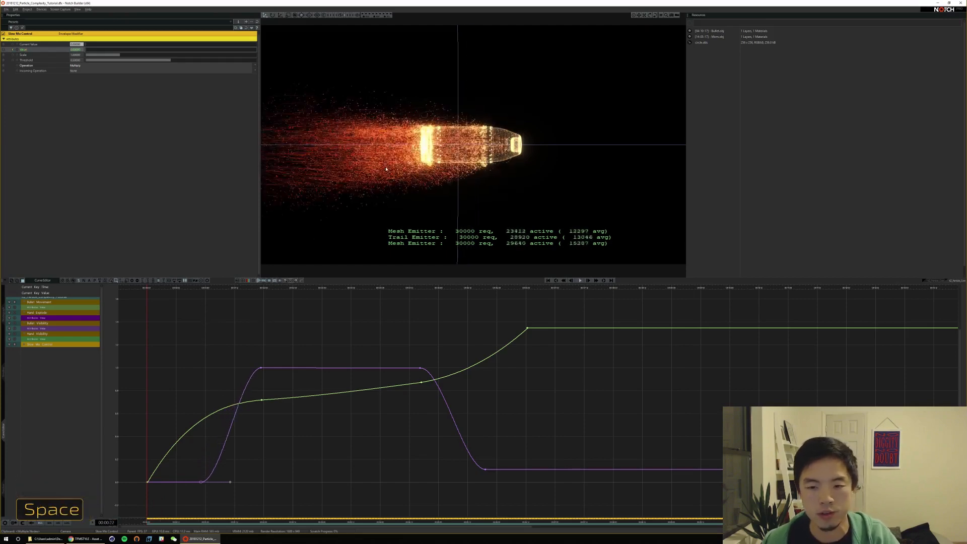
pyautogui.press('space')
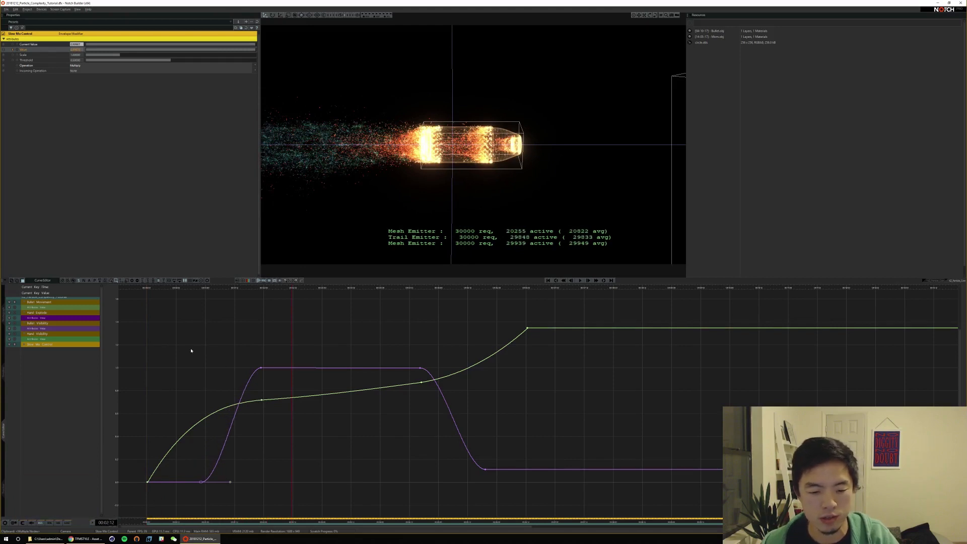
# Shift both rising-ramp keyframes of the Slow Mo Control curve later, to about 1.3 s and 2.1 s, and play from the start
pyautogui.moveTo(191, 350); pyautogui.dragTo(263, 496)
pyautogui.hotkey('alt', 'Right')
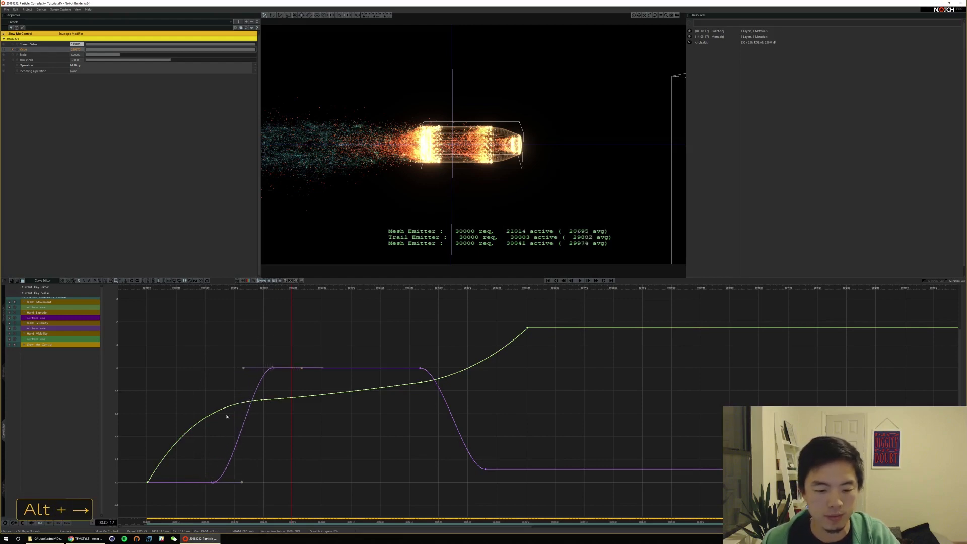
pyautogui.moveTo(196, 460)
pyautogui.mouseDown()
pyautogui.moveTo(227, 492)
pyautogui.moveTo(222, 473)
pyautogui.moveTo(203, 469)
pyautogui.mouseUp()
pyautogui.hotkey('alt', 'Right')
pyautogui.hotkey('alt', 'Right')
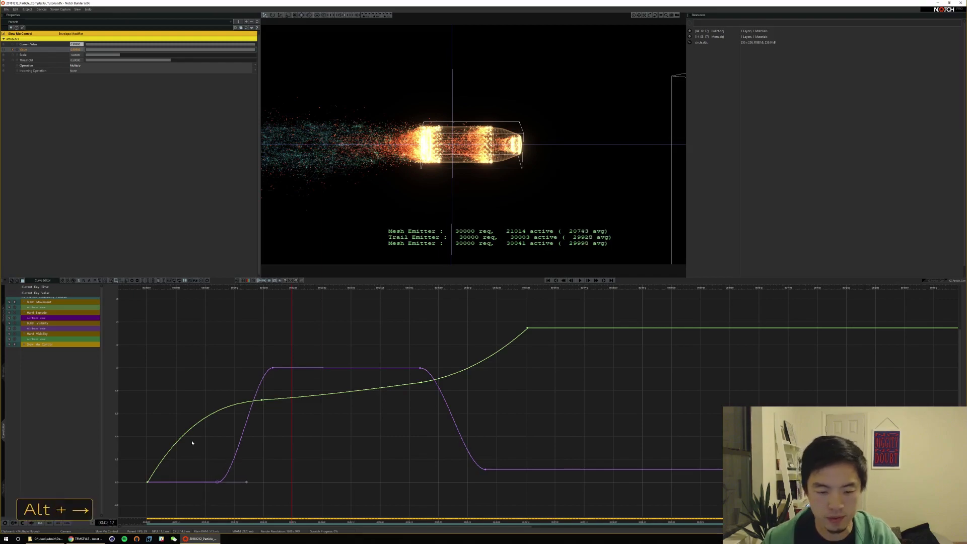
pyautogui.press('Home')
pyautogui.press('space')
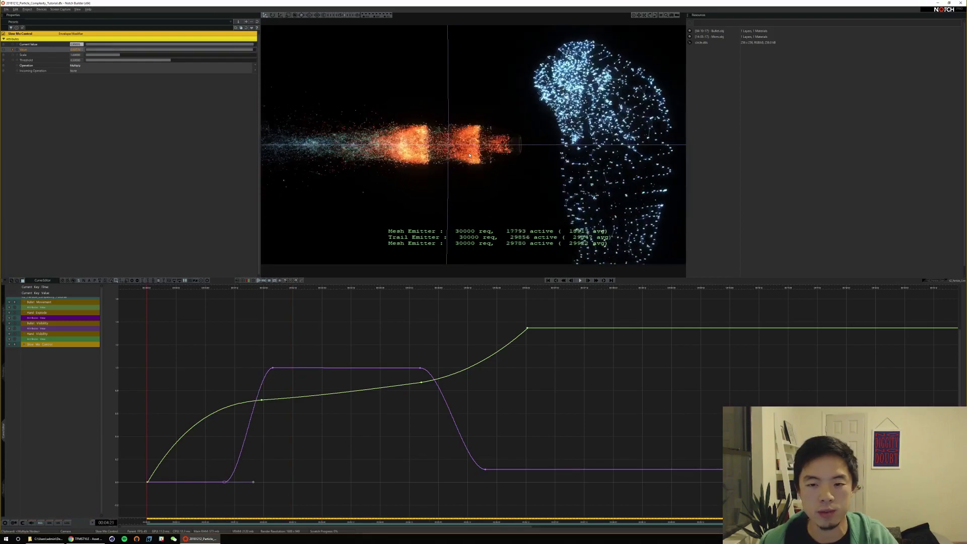
pyautogui.press('space')
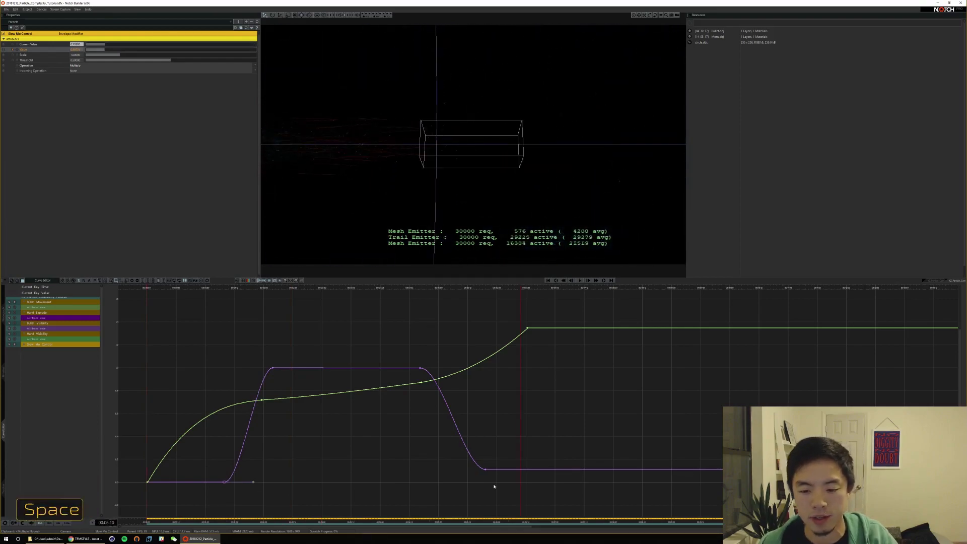
# Move the falling ramp's end keyframe earlier to about 5.4 s and raise the curve's initial low keyframes to about 0.1
pyautogui.hotkey('alt', 'Left')
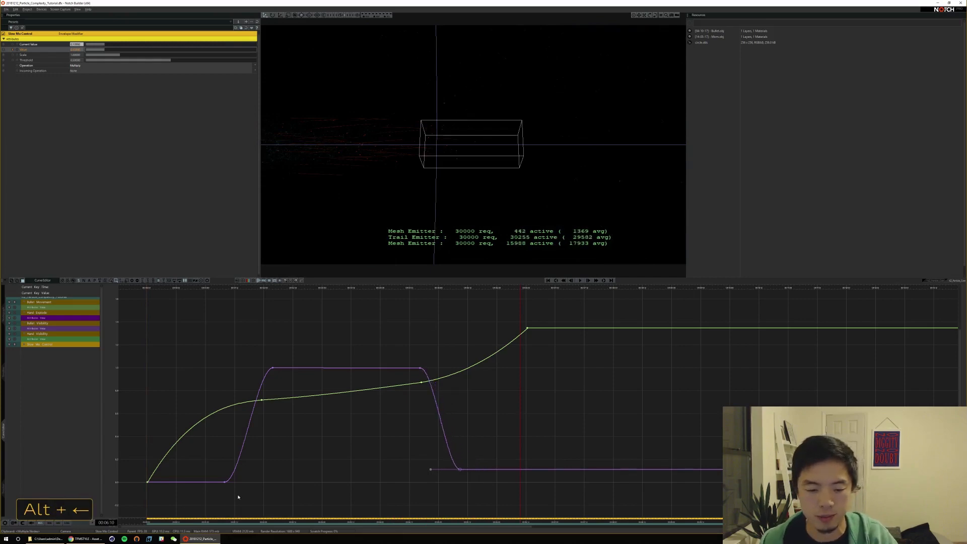
pyautogui.moveTo(235, 487); pyautogui.dragTo(214, 459)
pyautogui.hotkey('shift', 'Up')
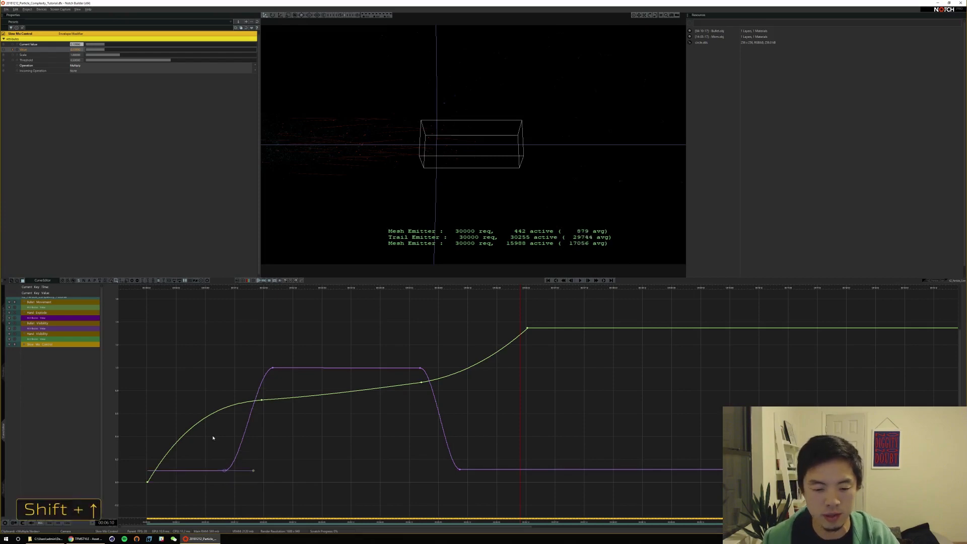
# Move the keyframe ending the slow-motion plateau earlier to about 4.5 s and play the animation from the start
pyautogui.moveTo(426, 350); pyautogui.dragTo(416, 367)
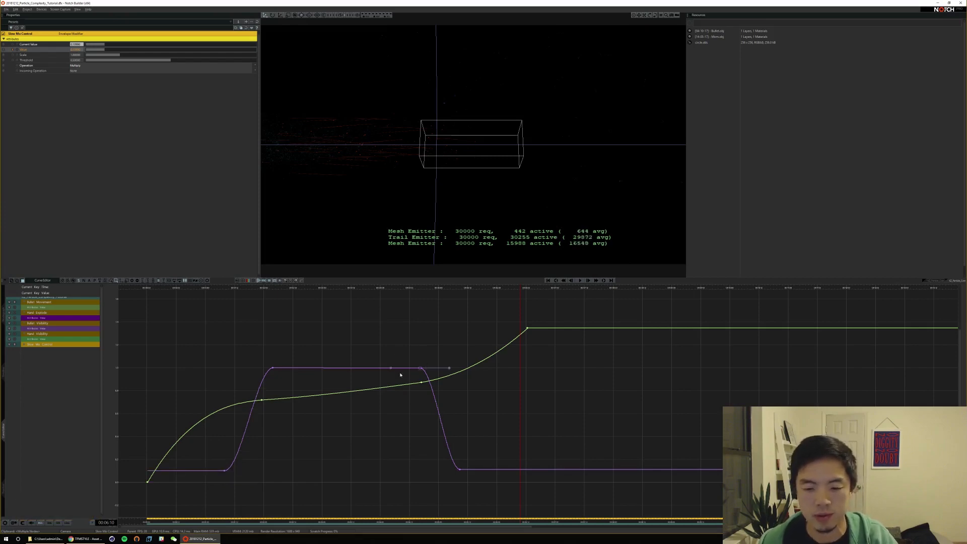
pyautogui.hotkey('alt', 'Left')
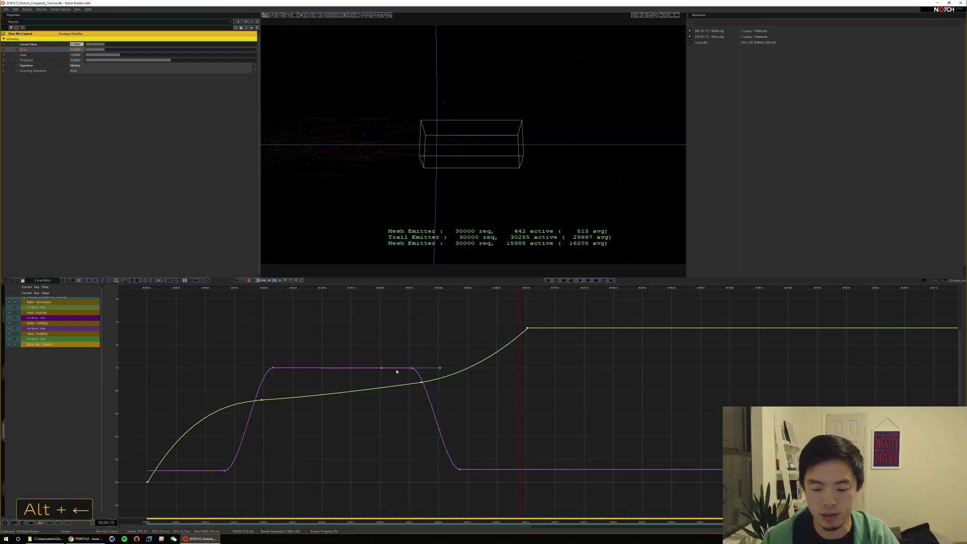
pyautogui.press('Home')
pyautogui.press('space')
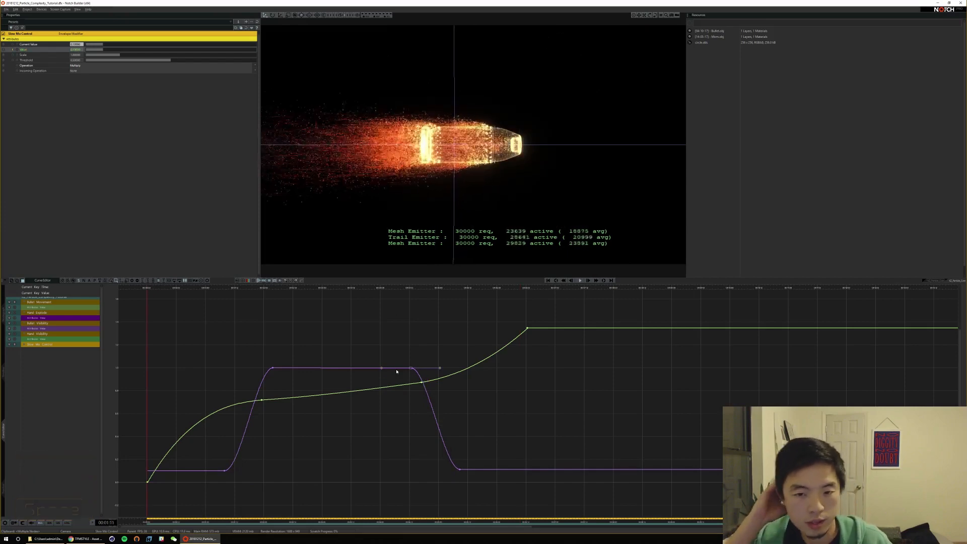
pyautogui.press('space')
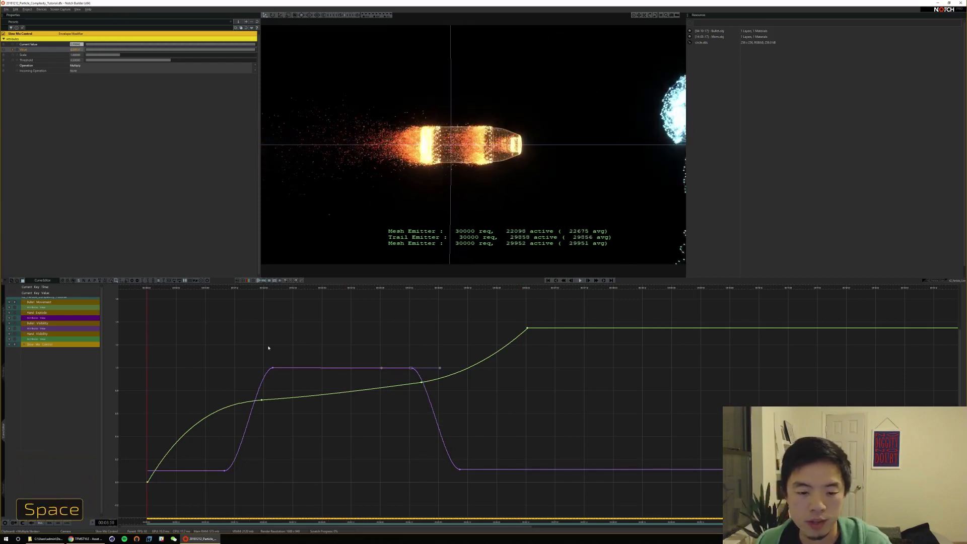
# Move the keyframe starting the slow-motion plateau earlier to about 2.0 s and preview the animation from the start
pyautogui.click(273, 368)
pyautogui.hotkey('alt', 'Left')
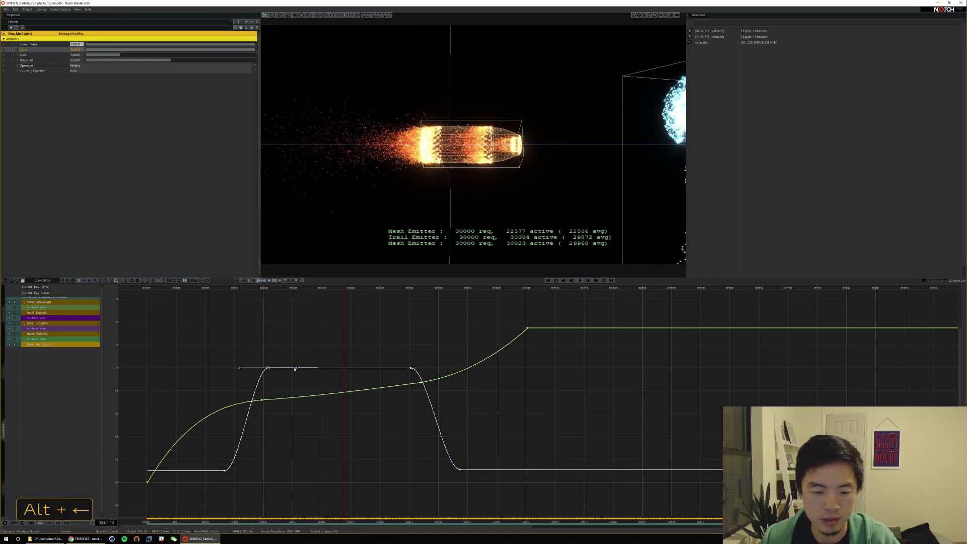
pyautogui.press('Home')
pyautogui.press('space')
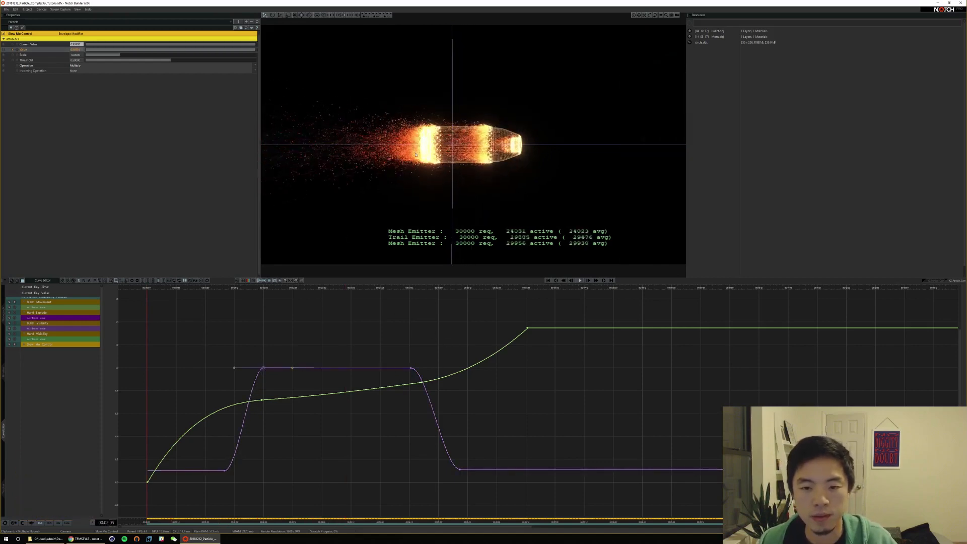
pyautogui.press('space')
# Steepen the rising ramp by moving its top keyframe to about 1.9 s and its bottom keyframe to about 1.6 s, then preview the animation
pyautogui.hotkey('alt', 'Left')
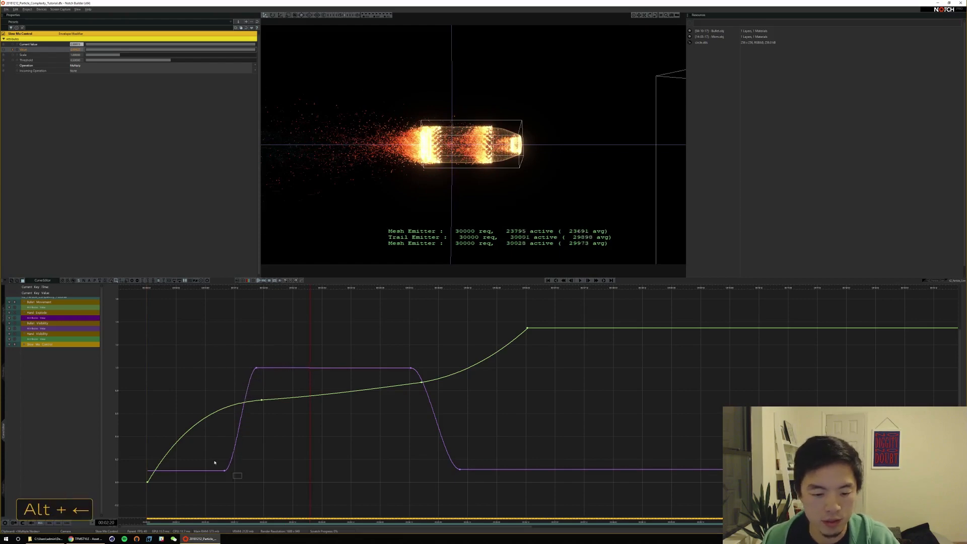
pyautogui.hotkey('alt', 'Right')
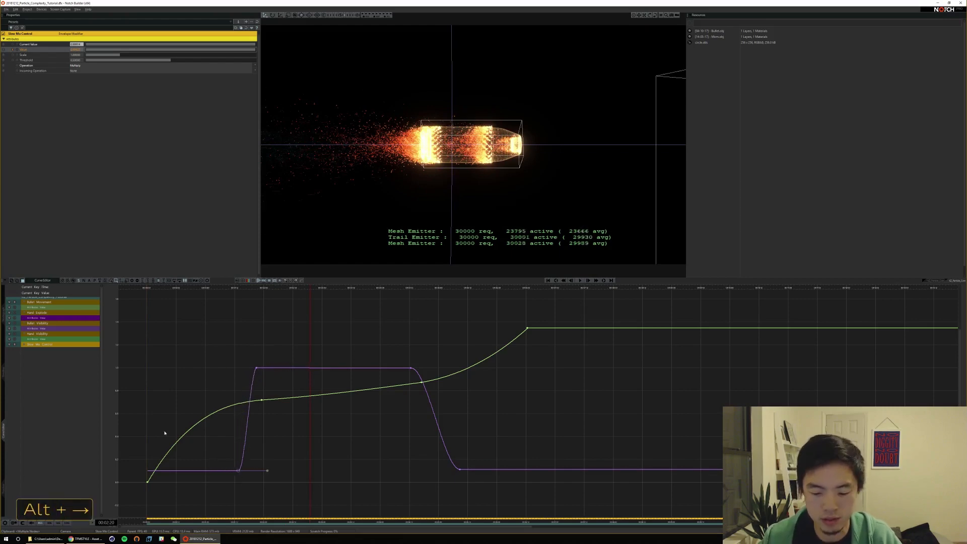
pyautogui.press('Home')
pyautogui.press('space')
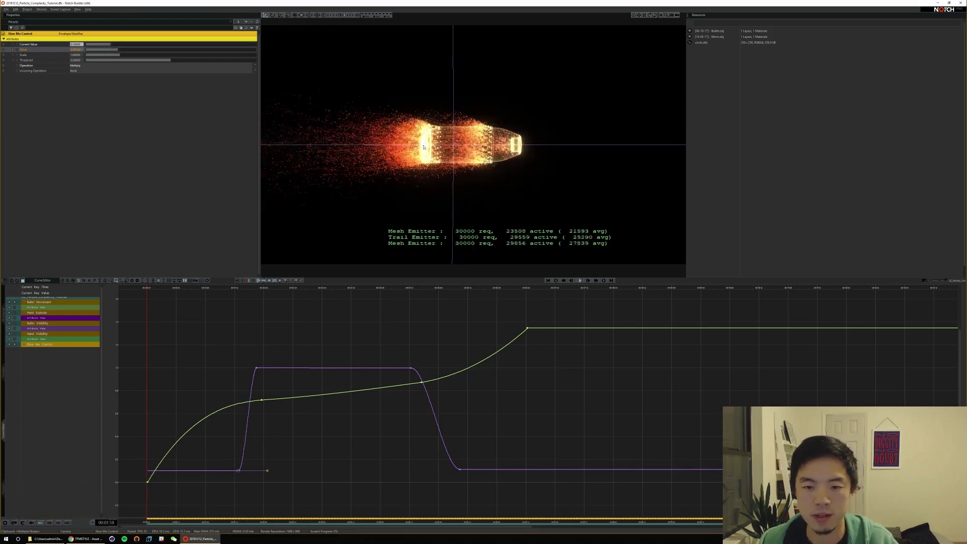
pyautogui.press('space')
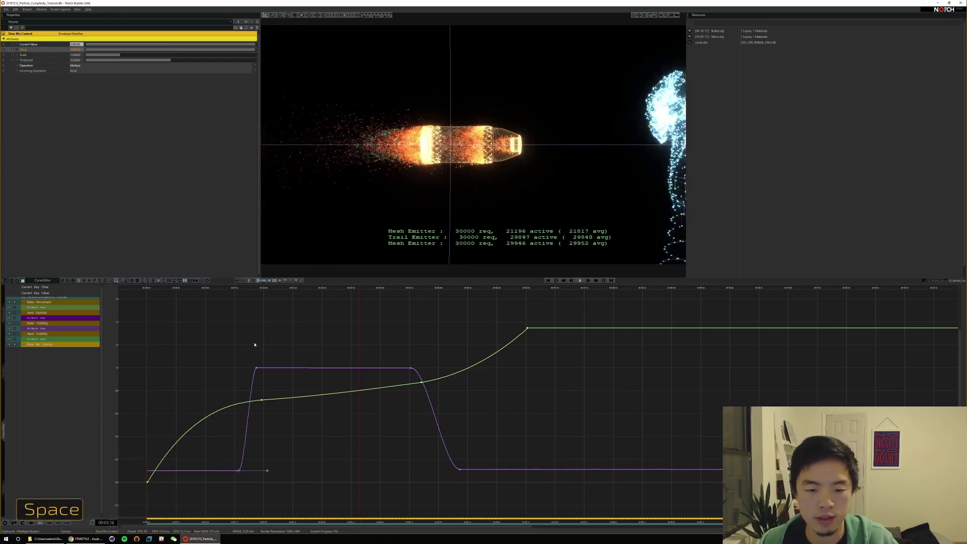
# Move the rising ramp's top keyframe slightly earlier to about 1.7 s and replay the animation from the start
pyautogui.moveTo(220, 346); pyautogui.dragTo(261, 484)
pyautogui.moveTo(263, 384); pyautogui.dragTo(258, 369)
pyautogui.press('alt')
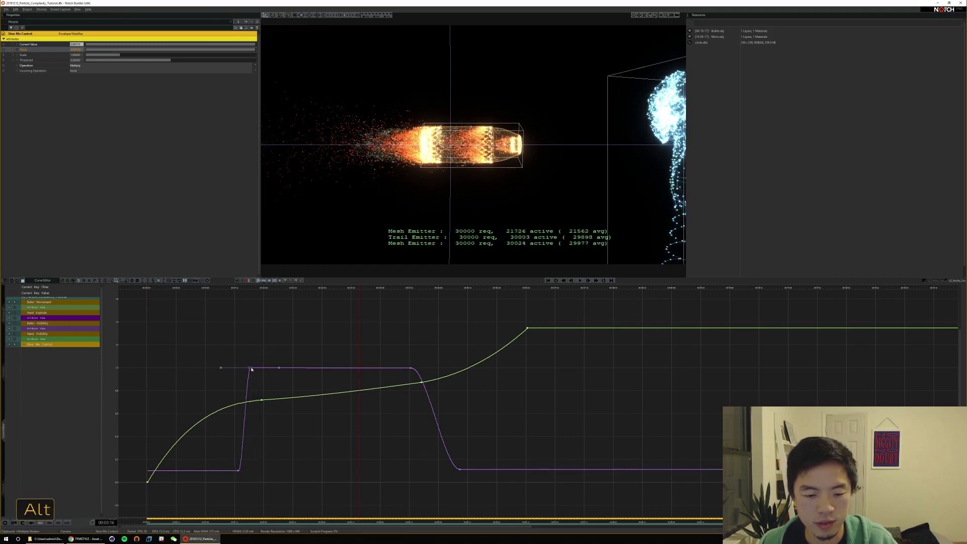
pyautogui.press('Home')
pyautogui.press('space')
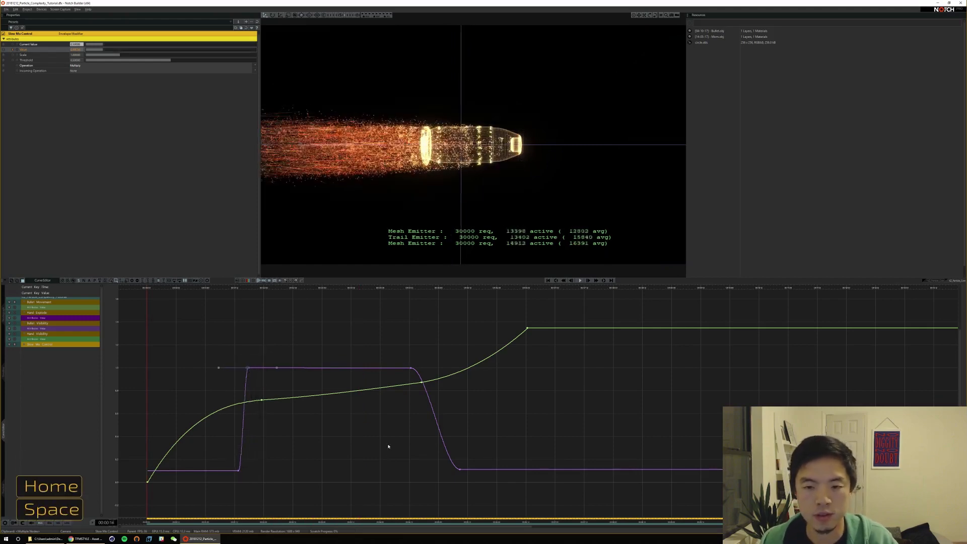
pyautogui.press('space')
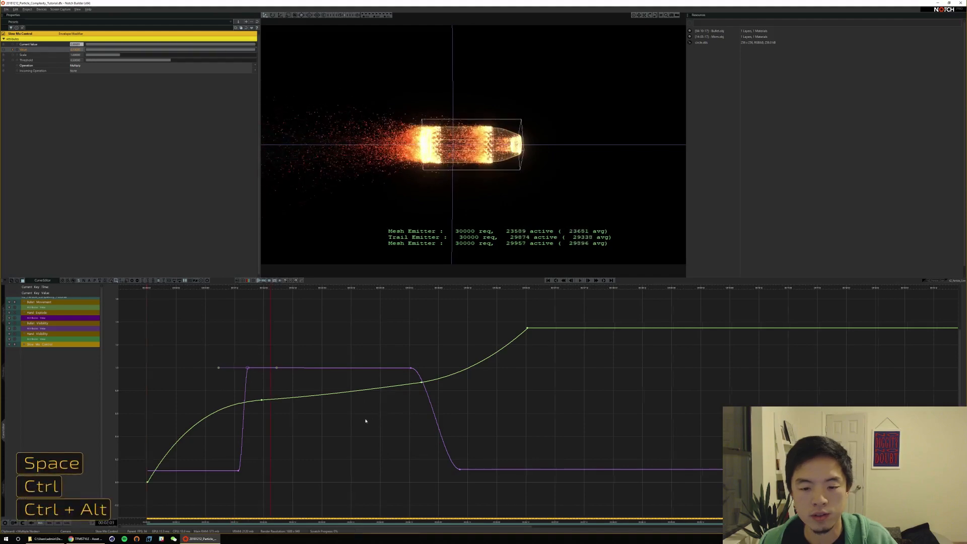
# Move the rising ramp's top keyframe slightly later to about 1.8 s and replay the animation from the start
pyautogui.keyDown('ctrl'); pyautogui.keyDown('alt'); pyautogui.moveTo(365, 421); pyautogui.dragTo(591, 408, button='middle'); pyautogui.keyUp('alt'); pyautogui.keyUp('ctrl')
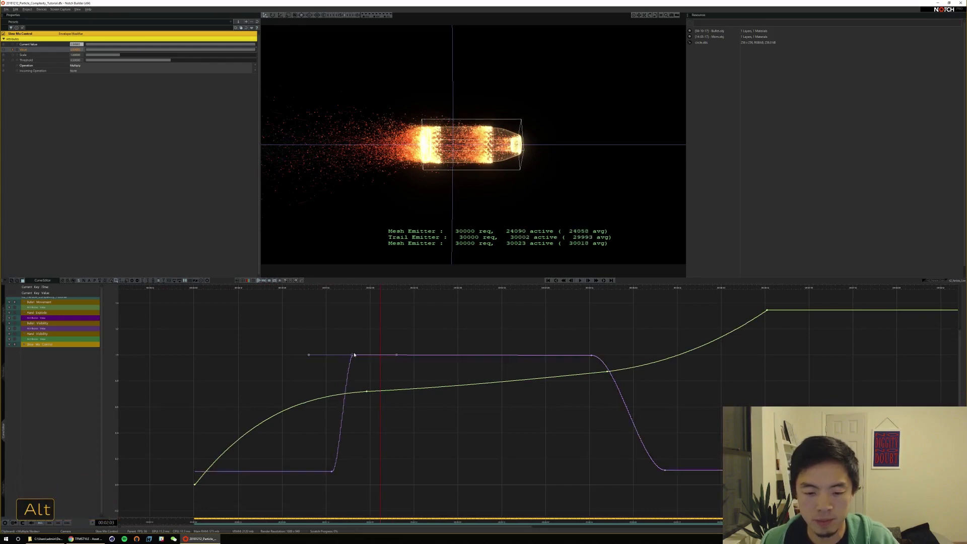
pyautogui.press('Home')
pyautogui.press('space')
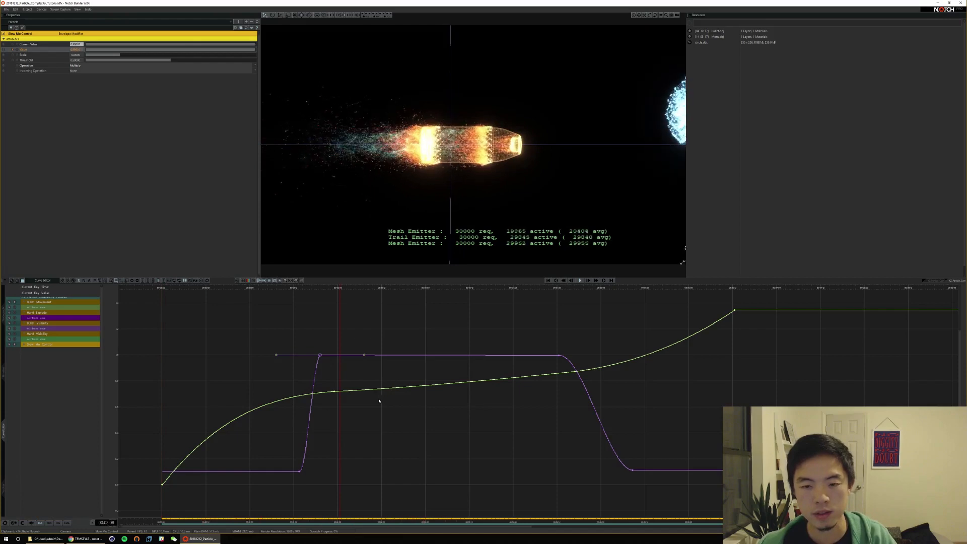
pyautogui.press('space')
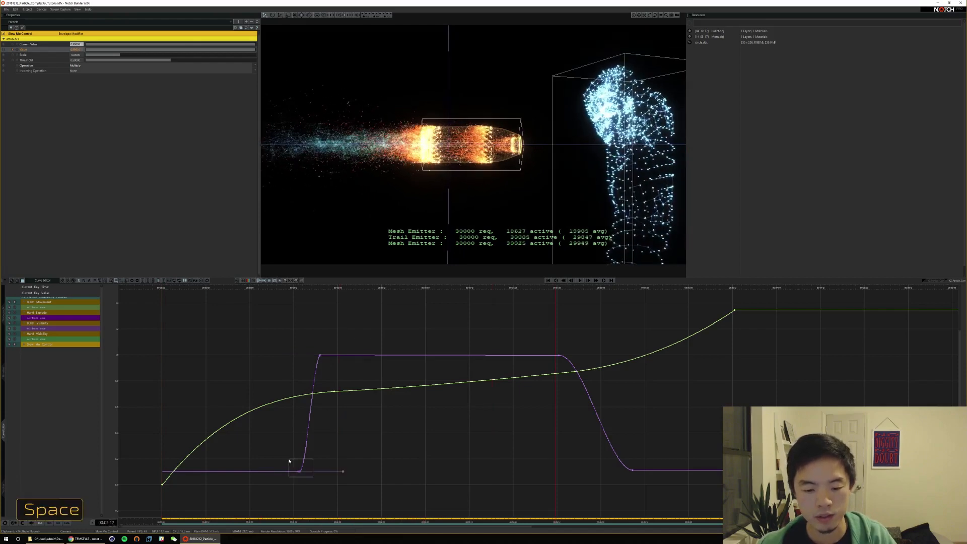
# Move the rising ramp's bottom keyframe earlier to about 0.8 s for a gentler slope and replay the animation
pyautogui.keyDown('alt'); pyautogui.moveTo(289, 460); pyautogui.dragTo(229, 458); pyautogui.keyUp('alt')
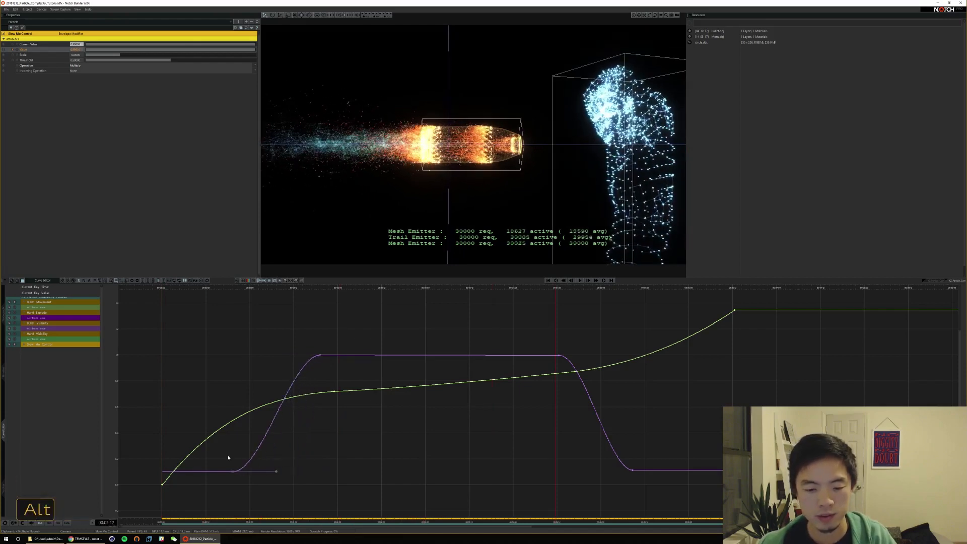
pyautogui.press('Home')
pyautogui.press('space')
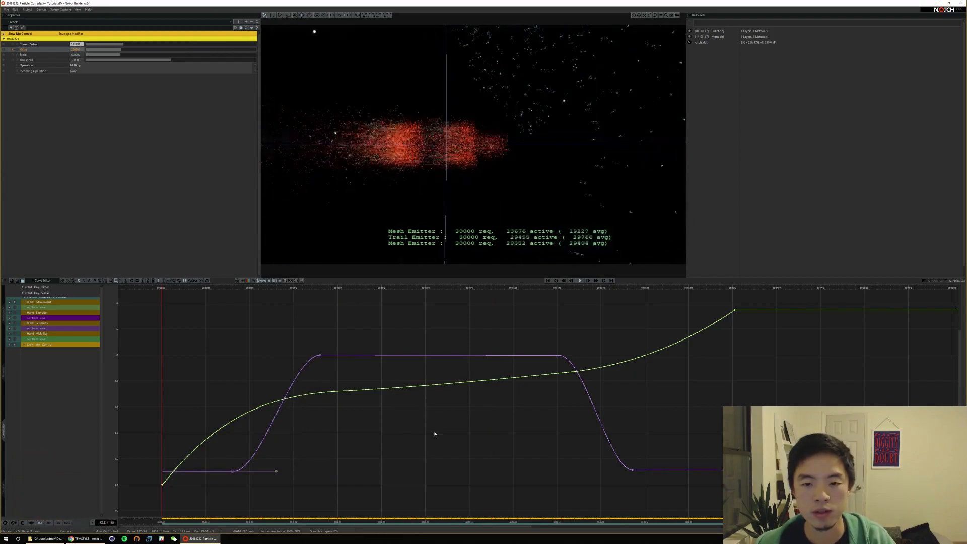
pyautogui.press('space')
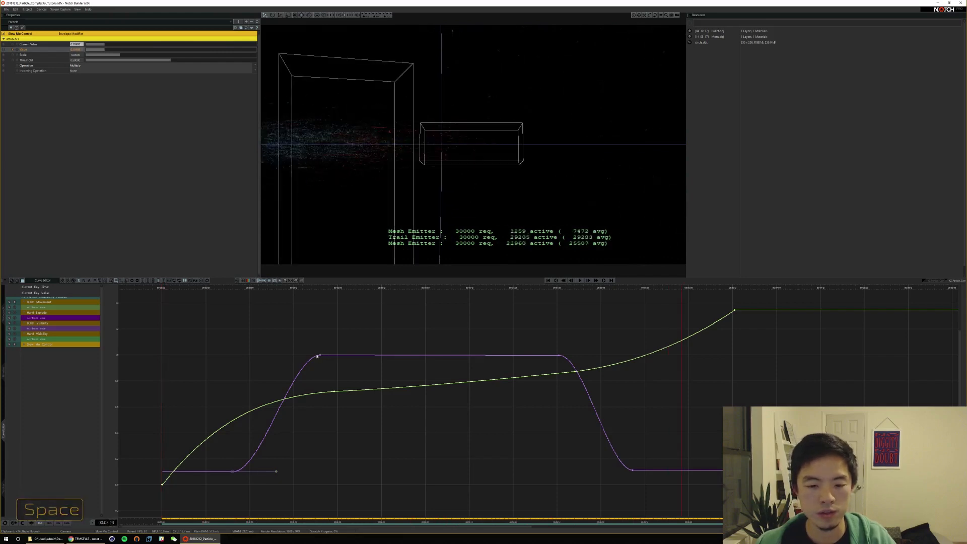
# Move the rising ramp's bottom keyframe later to about 1.2 s and place the playhead partway up the ramp
pyautogui.click(233, 473)
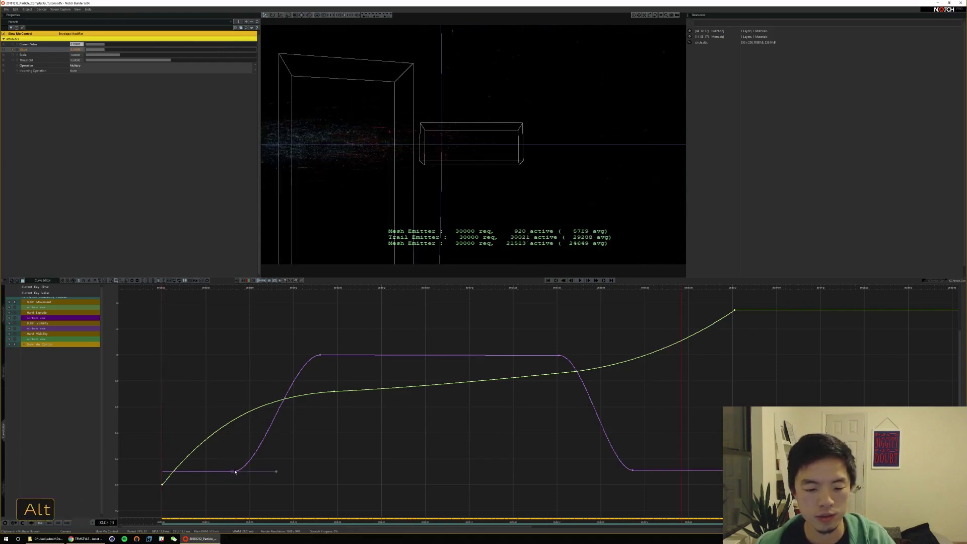
pyautogui.keyDown('alt'); pyautogui.moveTo(234, 474); pyautogui.dragTo(253, 472, button='middle'); pyautogui.keyUp('alt')
pyautogui.moveTo(251, 470); pyautogui.dragTo(320, 398)
pyautogui.moveTo(341, 350); pyautogui.dragTo(594, 361)
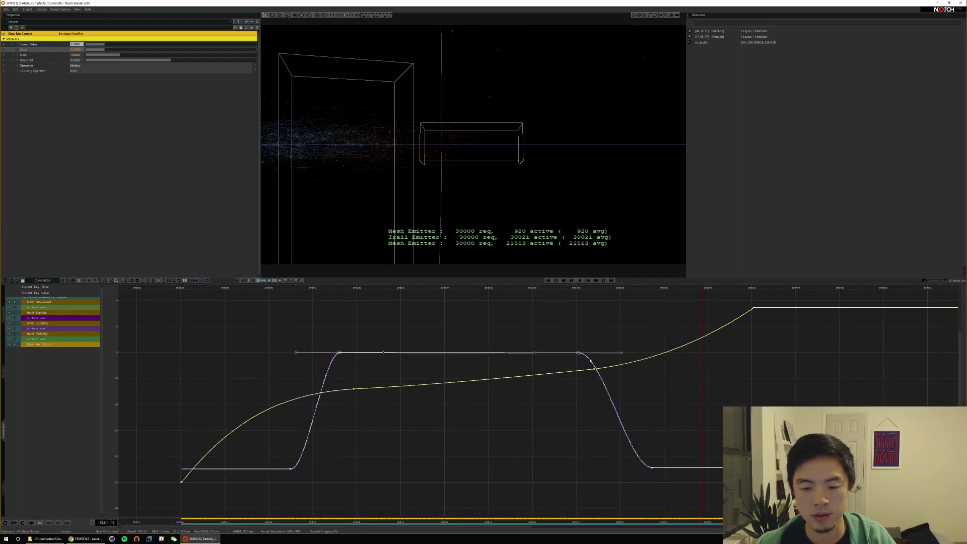
pyautogui.click(311, 289)
# Set the Particle Root node's Fixed Update Framerate to 240
pyautogui.press('F2')
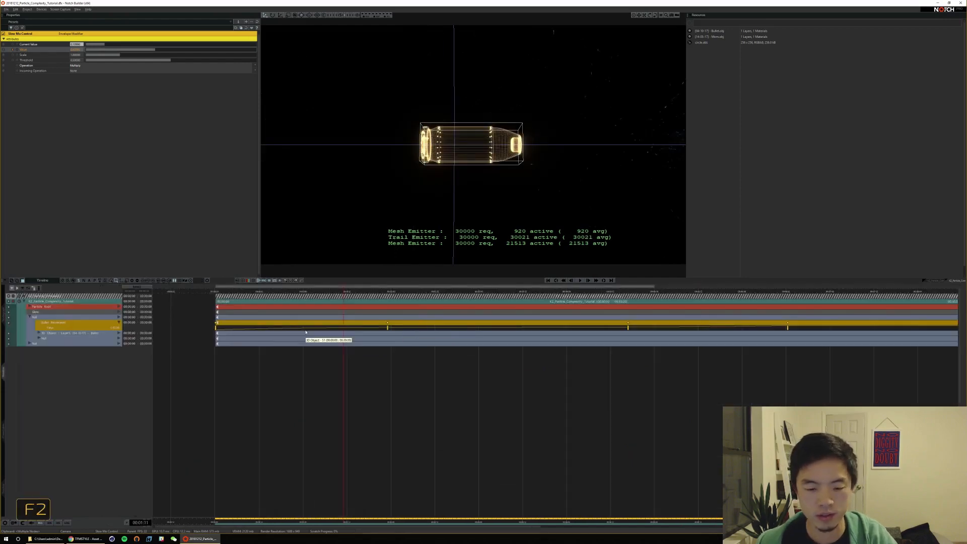
pyautogui.press('F1')
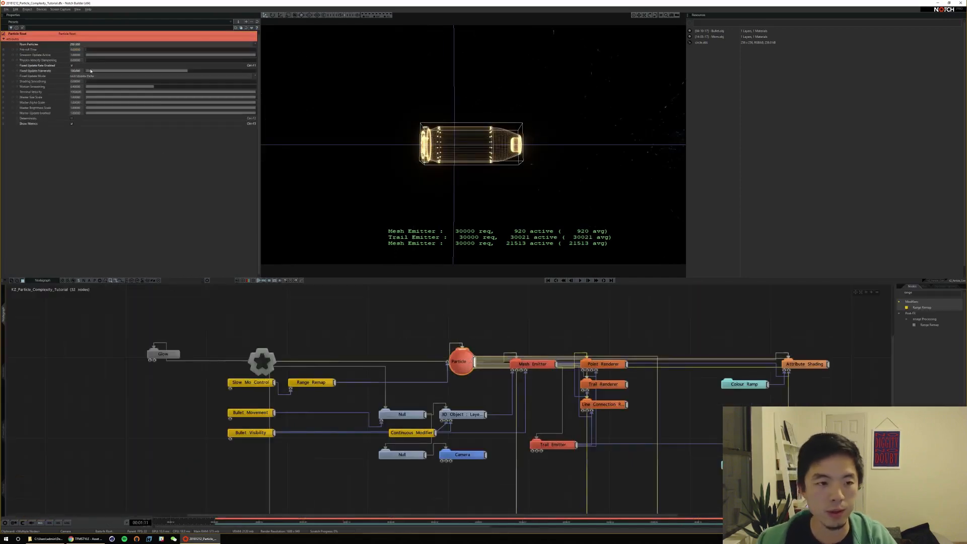
pyautogui.doubleClick(76, 70)
pyautogui.write('240')
pyautogui.press('Return')
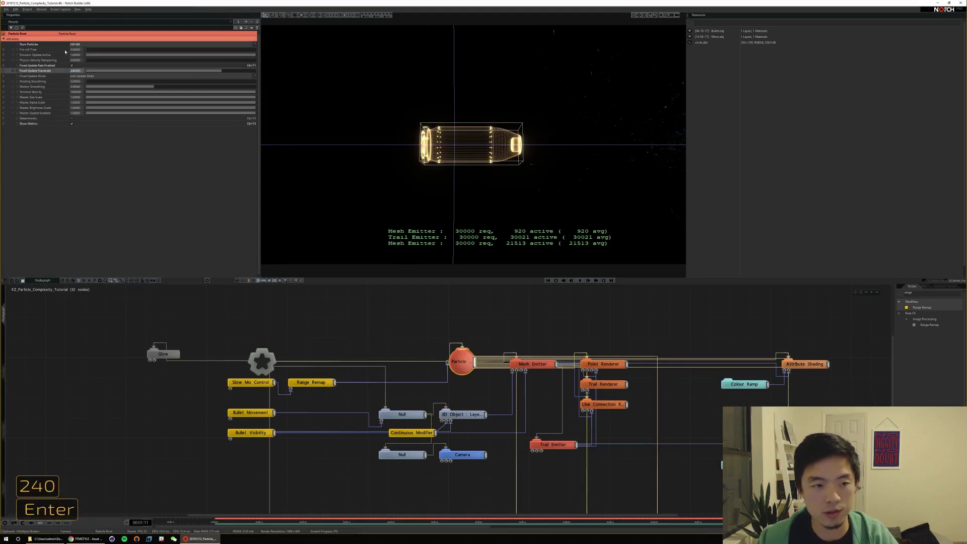
# Return to the curve editor and play the animation from the start to check the particle motion
pyautogui.press('F2')
pyautogui.press('F3')
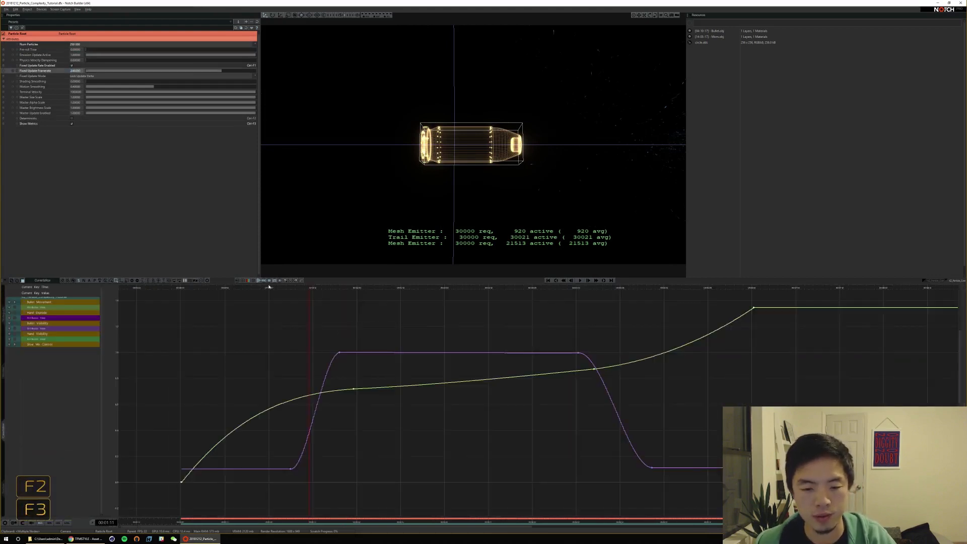
pyautogui.press('space')
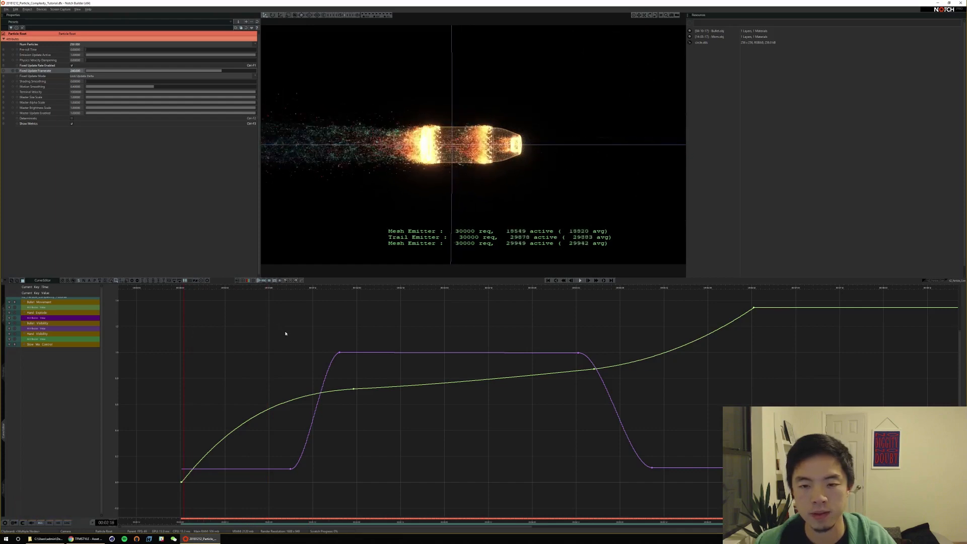
pyautogui.press('space')
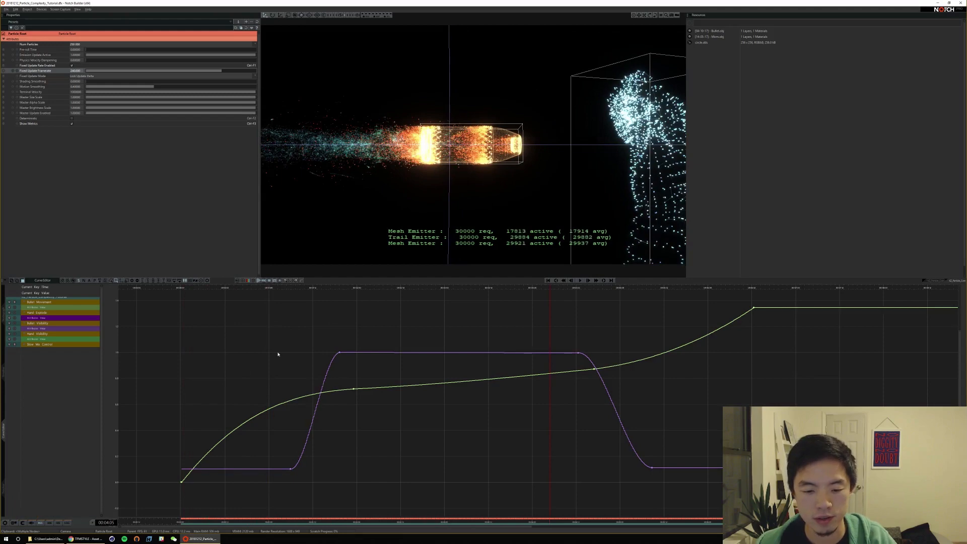
# Shift both rising-ramp keyframes of the slow-motion curve later, to about 2.1 s and 2.6 s, and replay from the start
pyautogui.moveTo(263, 334); pyautogui.dragTo(344, 477)
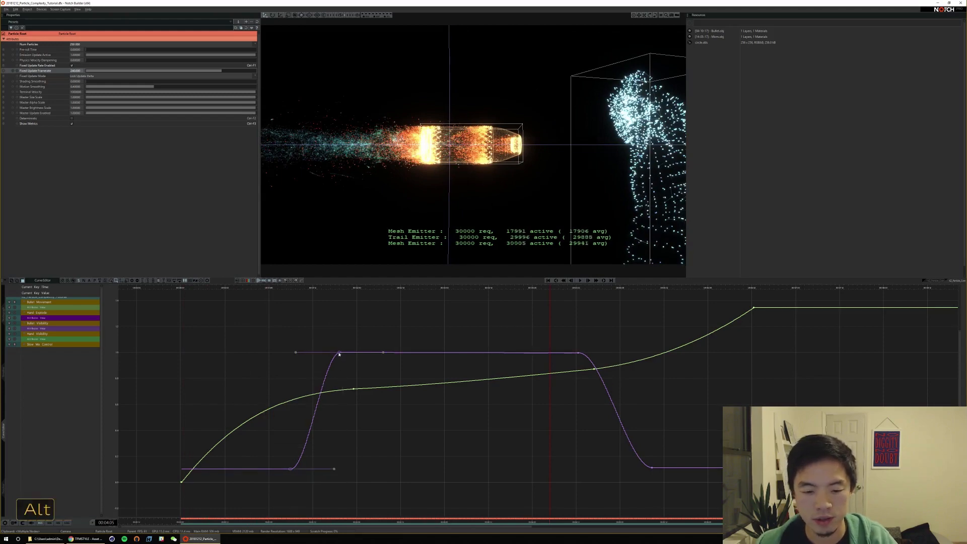
pyautogui.keyDown('alt'); pyautogui.moveTo(337, 357); pyautogui.dragTo(415, 354); pyautogui.keyUp('alt')
pyautogui.press('Home')
pyautogui.press('space')
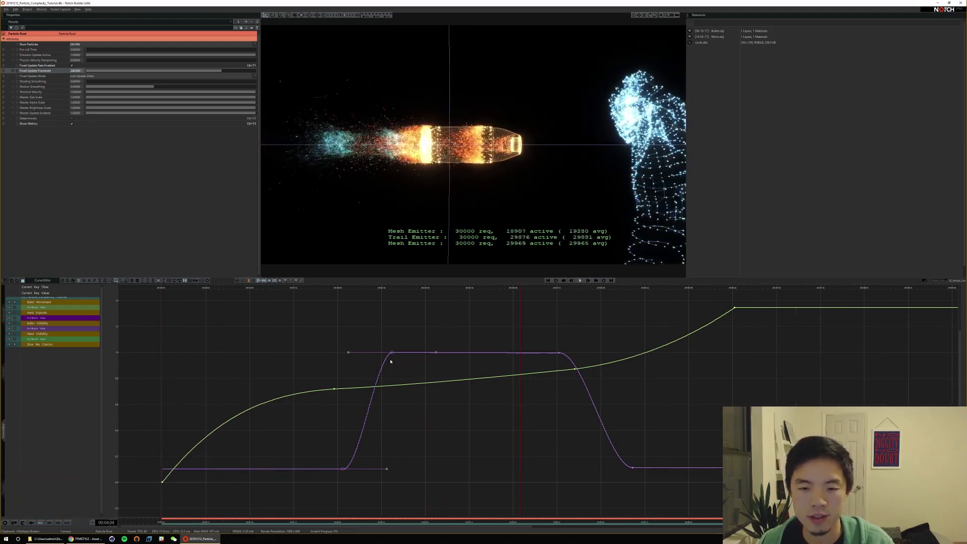
# Move the rising ramp's top keyframe on the slow-motion curve earlier, to about 2.4 s, and replay from the start
pyautogui.press('space')
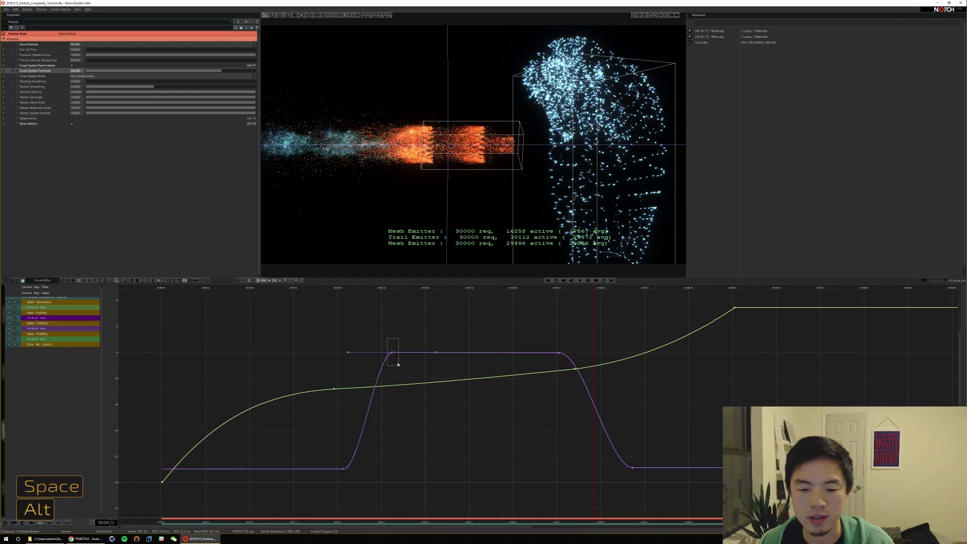
pyautogui.moveTo(397, 364); pyautogui.dragTo(367, 352)
pyautogui.keyDown('alt'); pyautogui.click(392, 353); pyautogui.keyUp('alt')
pyautogui.press('Home')
pyautogui.press('space')
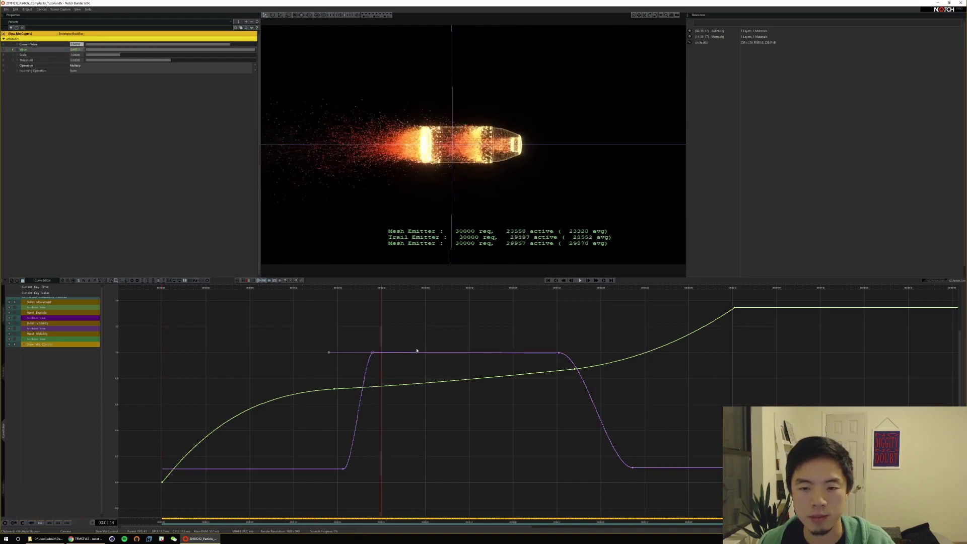
pyautogui.press('space')
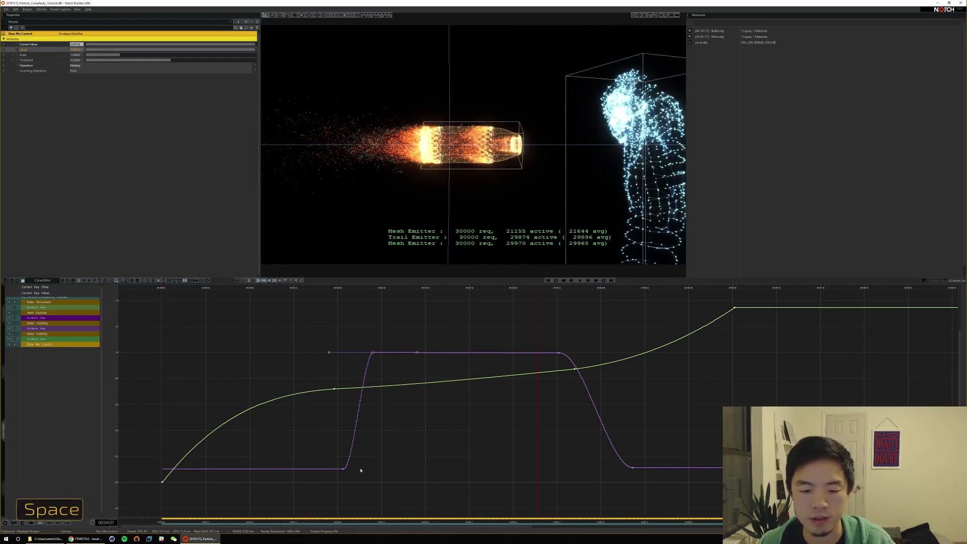
# Shift both rising-ramp keyframes of the slow-motion curve earlier, to about 1.05 s and 1.35 s, and replay from the start
pyautogui.moveTo(359, 352); pyautogui.dragTo(281, 355)
pyautogui.press('alt')
pyautogui.press('Home')
pyautogui.press('space')
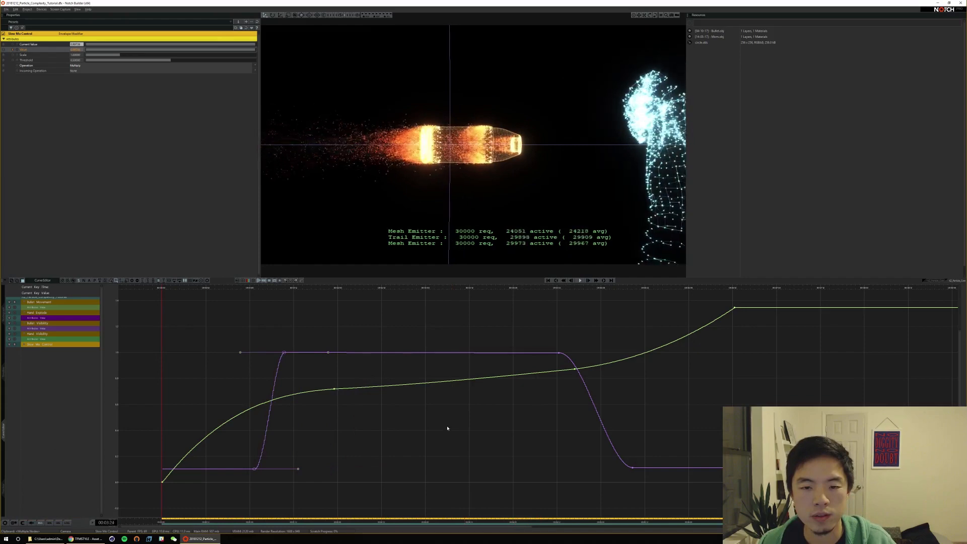
pyautogui.press('space')
# In the node graph, lower the Trail Emitter's Parent Transform Weight to about 0.2
pyautogui.press('F1')
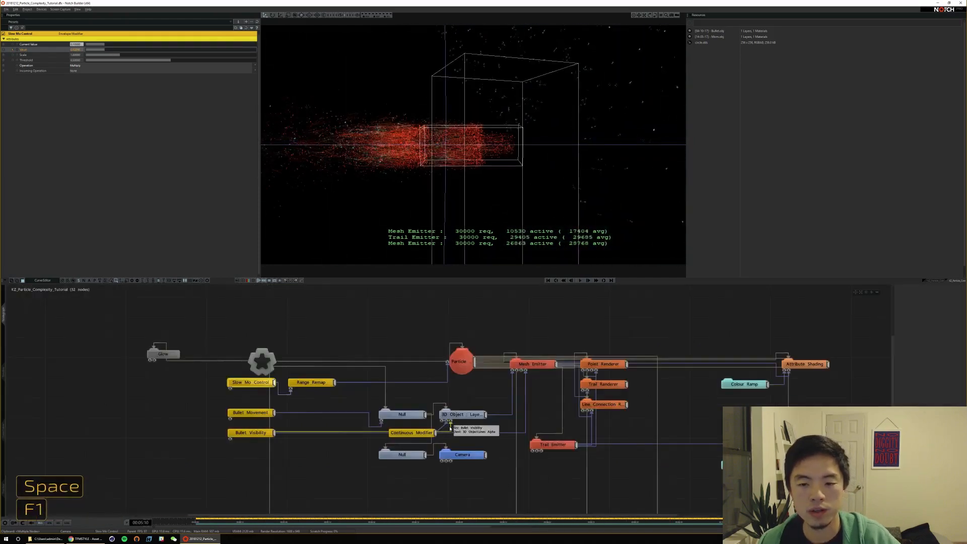
pyautogui.click(536, 365)
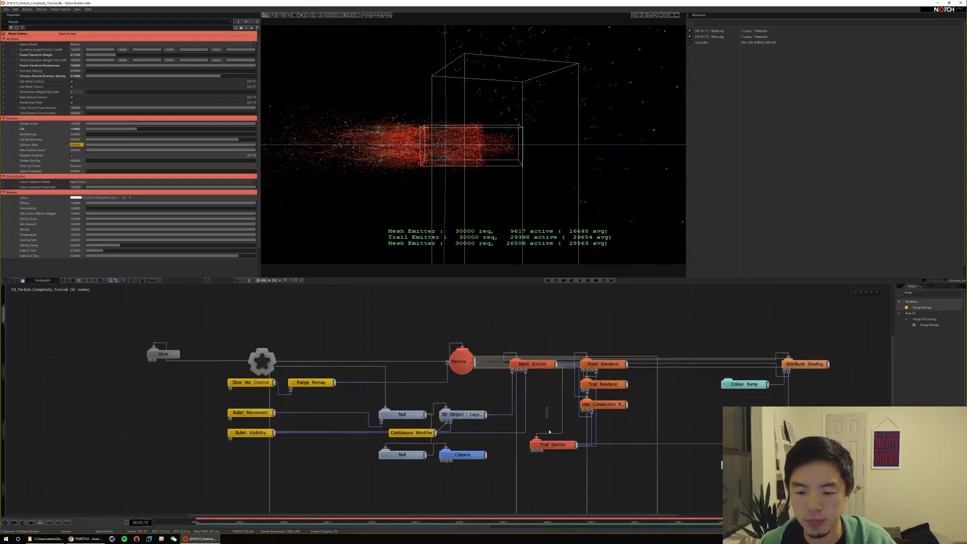
pyautogui.click(553, 445)
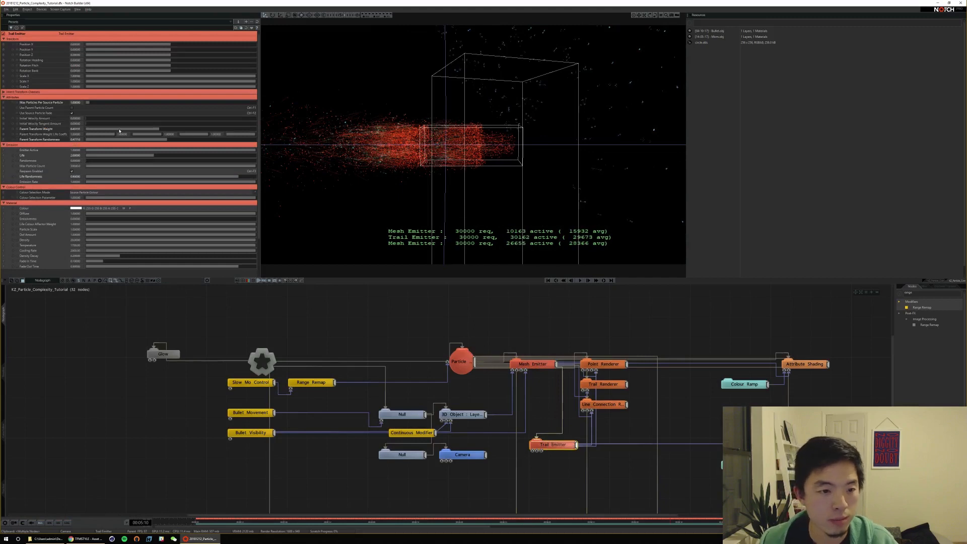
pyautogui.moveTo(119, 131)
pyautogui.mouseDown()
pyautogui.moveTo(172, 141)
pyautogui.moveTo(120, 130)
pyautogui.mouseUp()
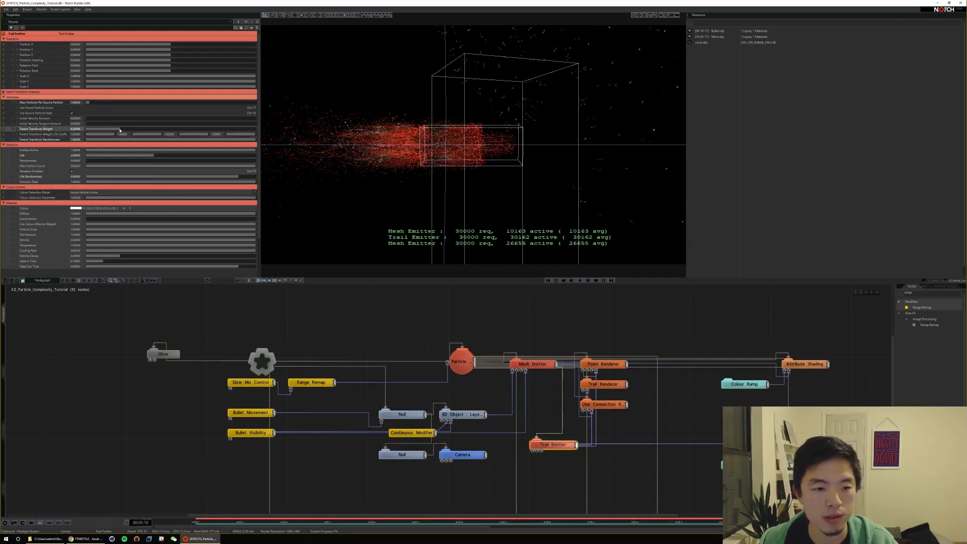
# Lower the bullet Mesh Emitter's Parent Transform Weight to about 0.06, replaying the animation from the start to check the trail
pyautogui.click(516, 361)
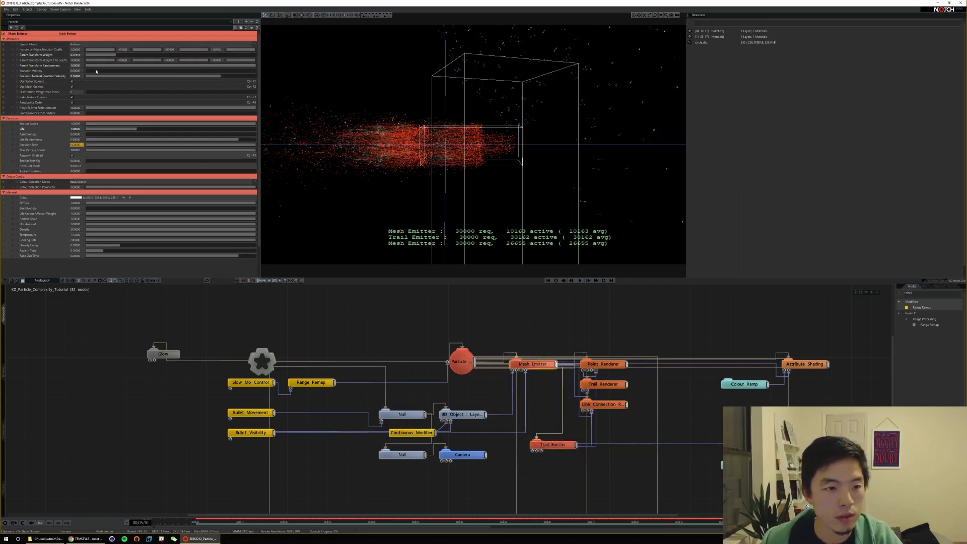
pyautogui.moveTo(102, 57); pyautogui.dragTo(105, 56)
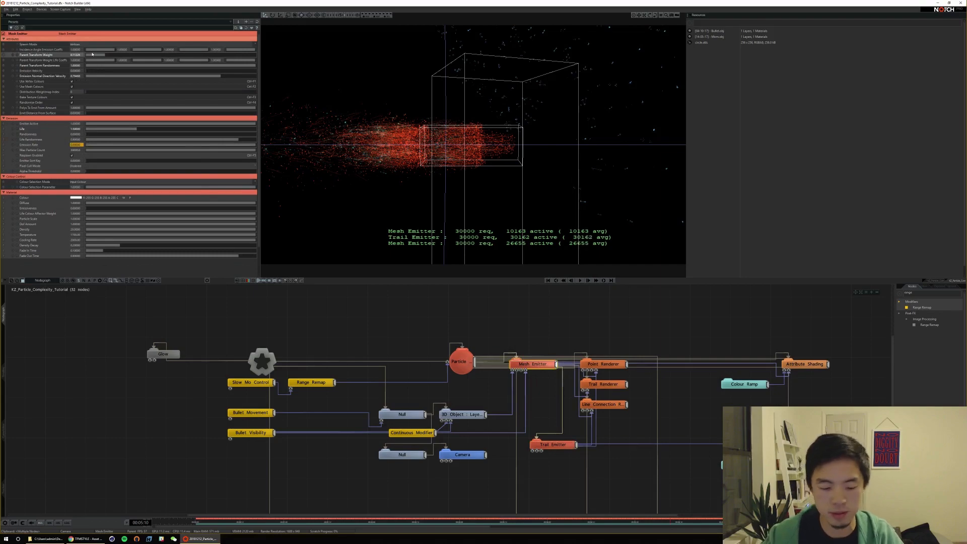
pyautogui.press('F3')
pyautogui.press('Home')
pyautogui.press('space')
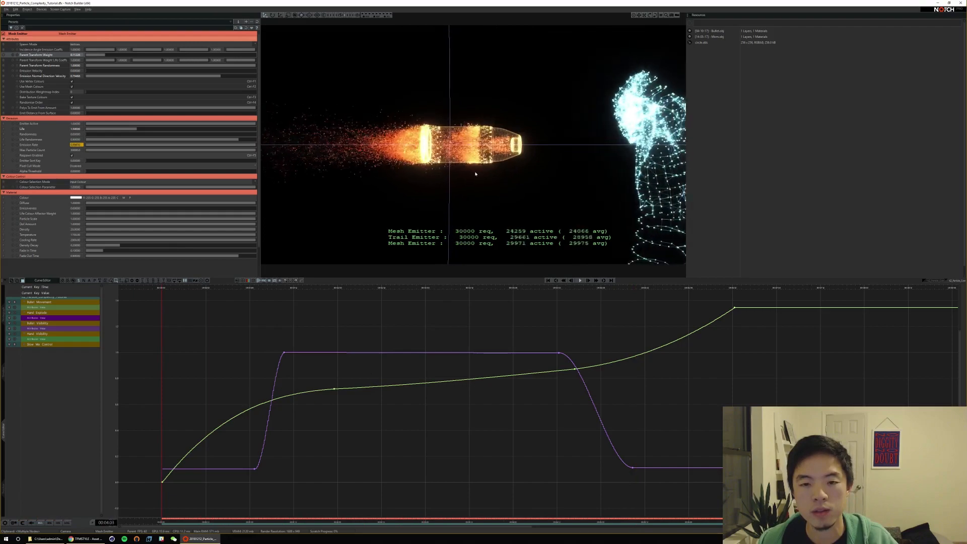
pyautogui.press('space')
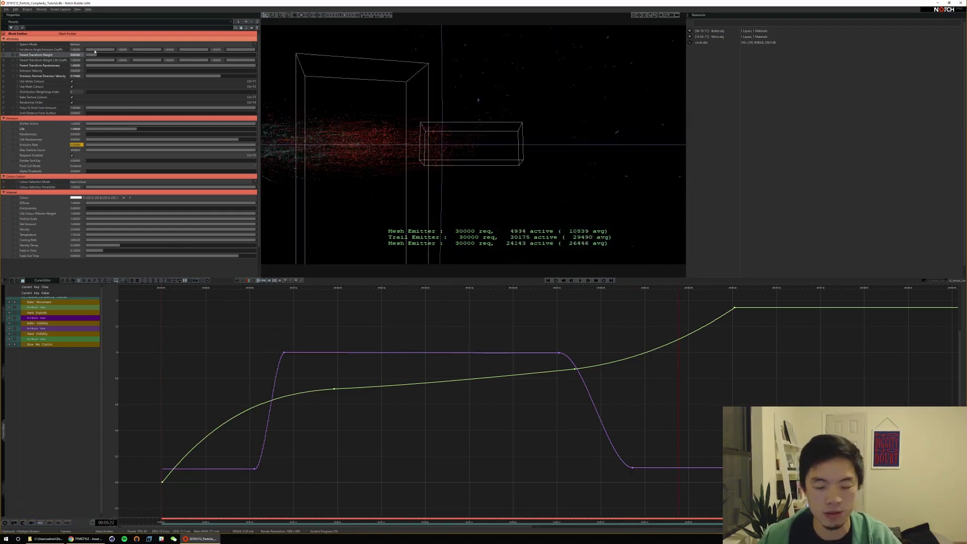
pyautogui.press('Home')
pyautogui.press('space')
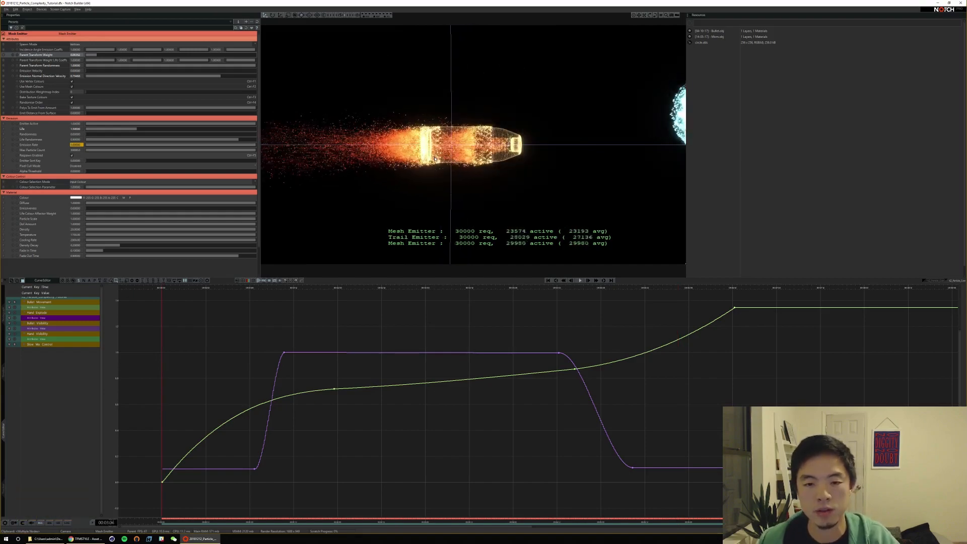
pyautogui.press('space')
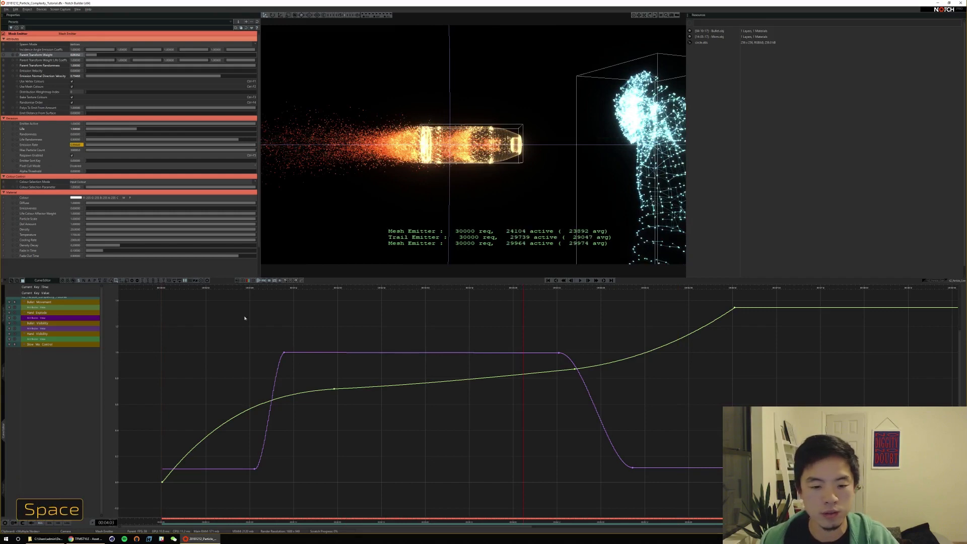
# Check which Particle Root input the Range Remap node drives and set the Range Remap's Modifier Operation to Replace
pyautogui.press('F2')
pyautogui.press('F1')
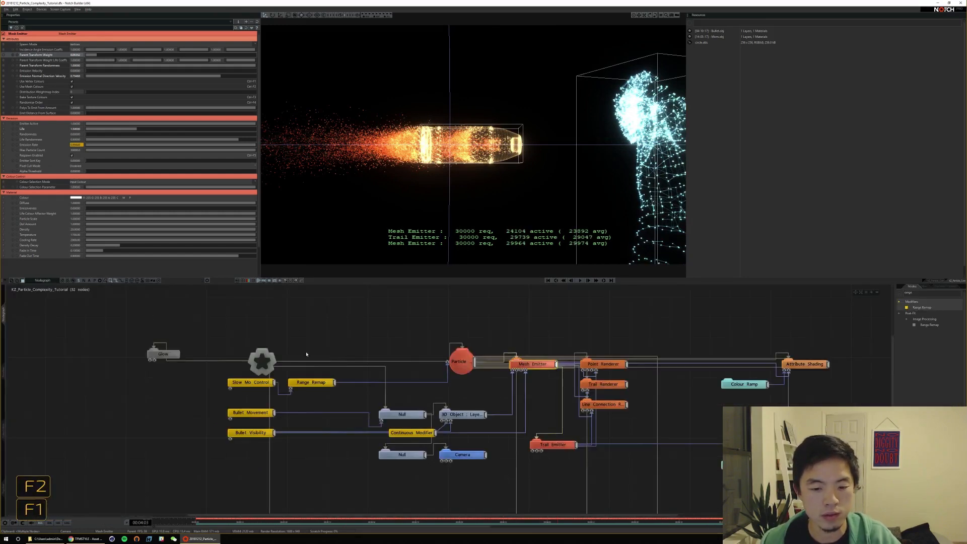
pyautogui.click(311, 382)
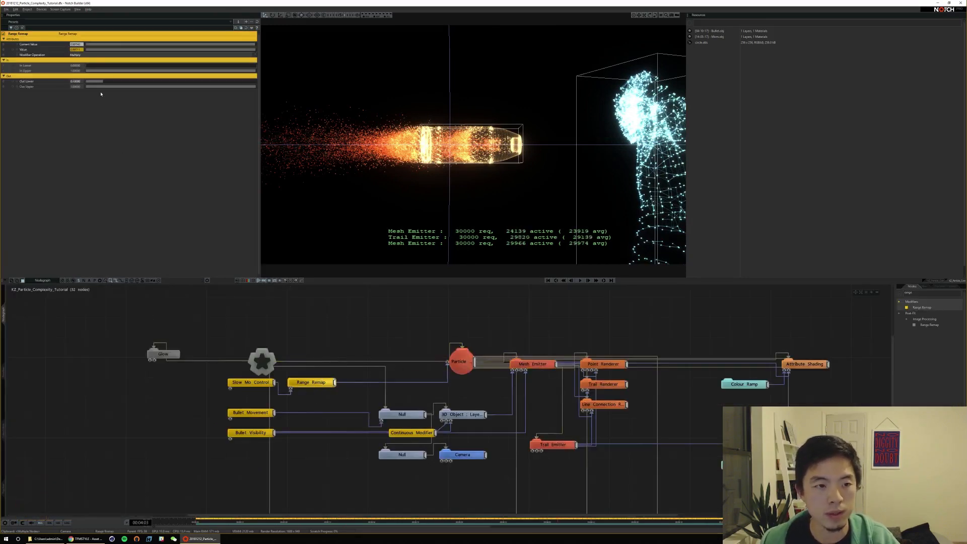
pyautogui.click(460, 359)
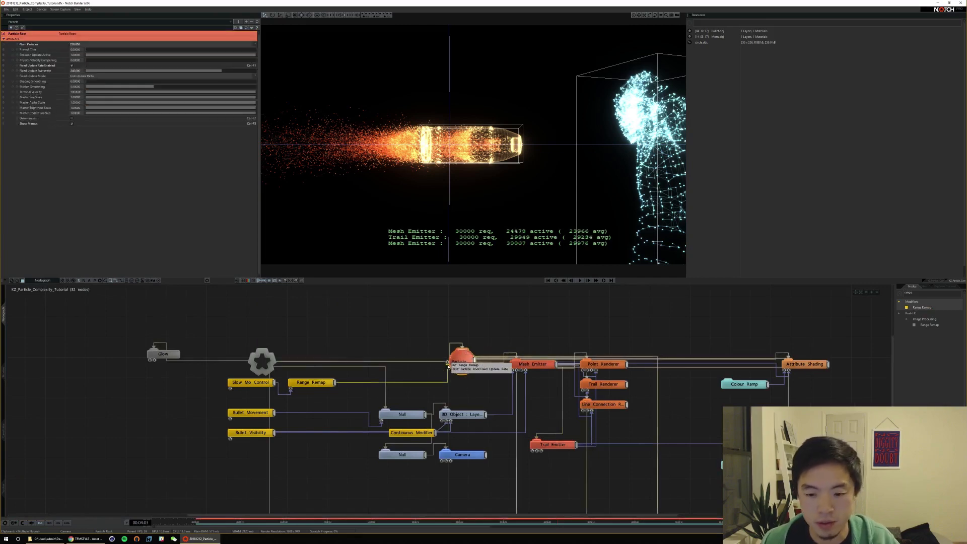
pyautogui.click(448, 363)
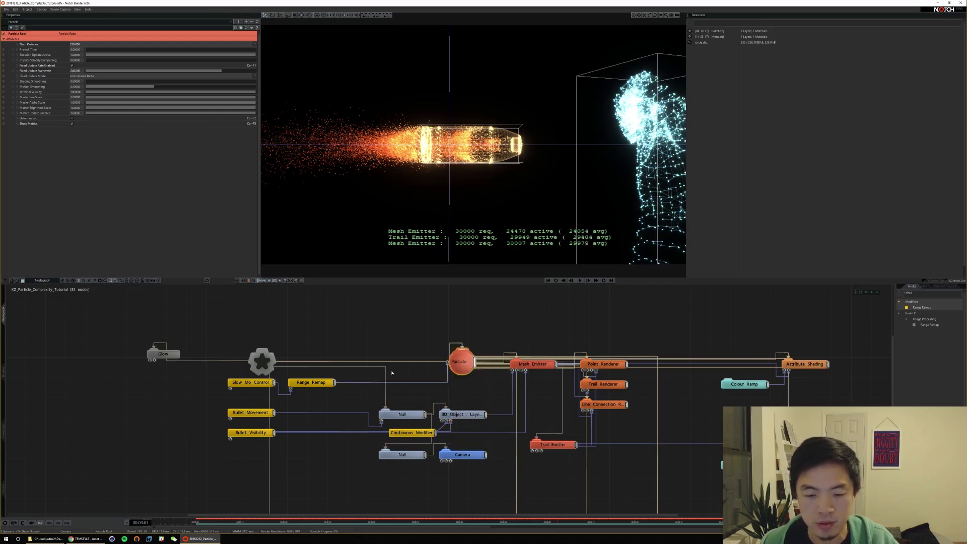
pyautogui.click(307, 383)
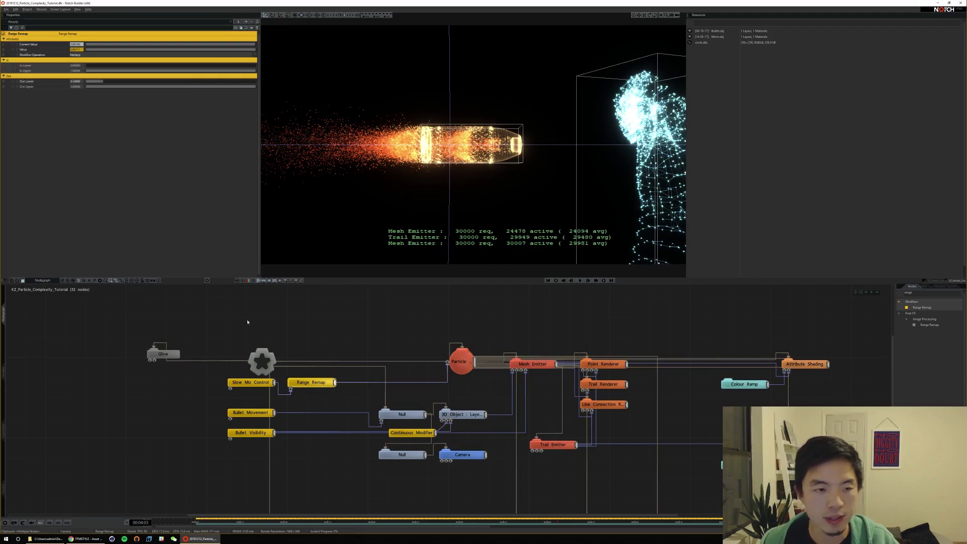
pyautogui.click(75, 55)
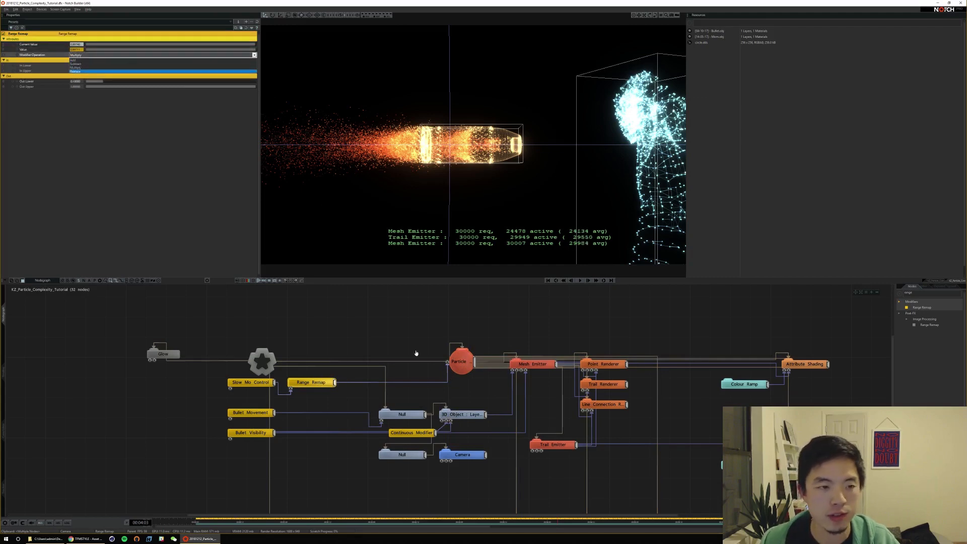
pyautogui.click(76, 72)
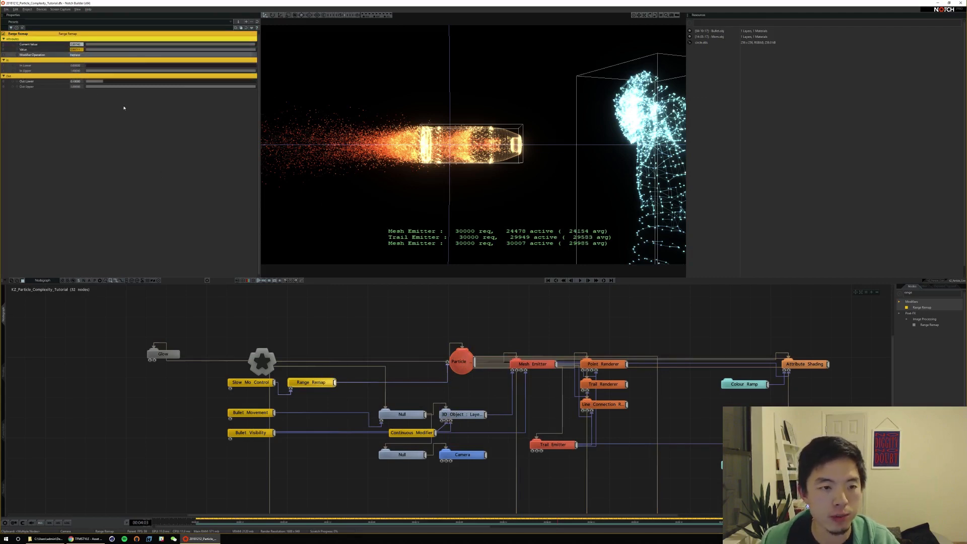
# Set the Range Remap's output range to Out Lower 10 and Out Upper 240, checking it against the Particle Root settings
pyautogui.click(461, 358)
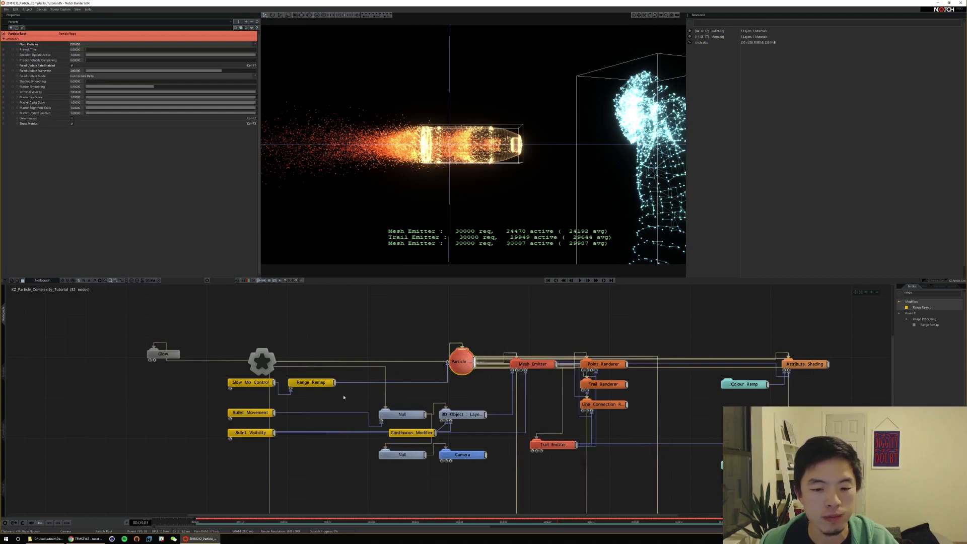
pyautogui.click(315, 383)
pyautogui.doubleClick(73, 81)
pyautogui.write('1')
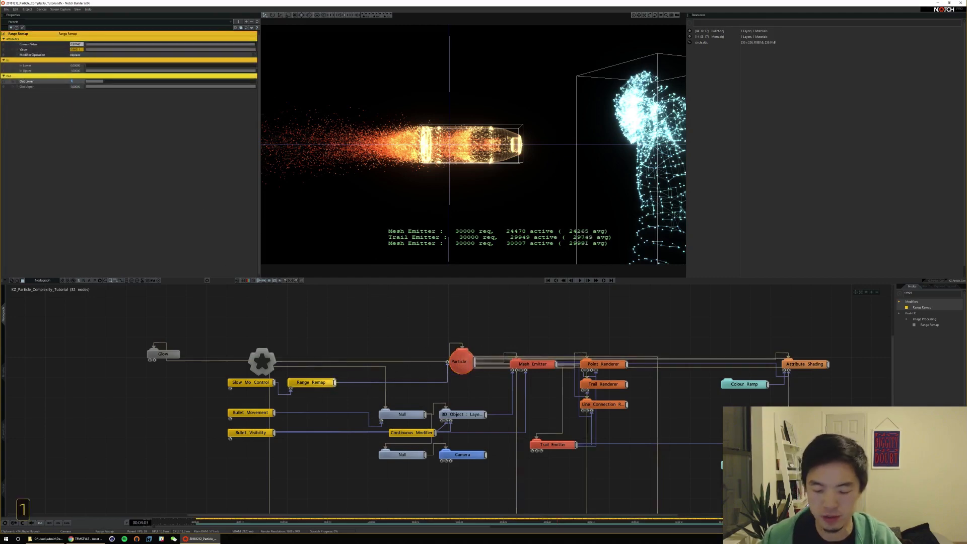
pyautogui.write('0')
pyautogui.press('Tab')
pyautogui.write('240')
pyautogui.press('Return')
pyautogui.click(453, 362)
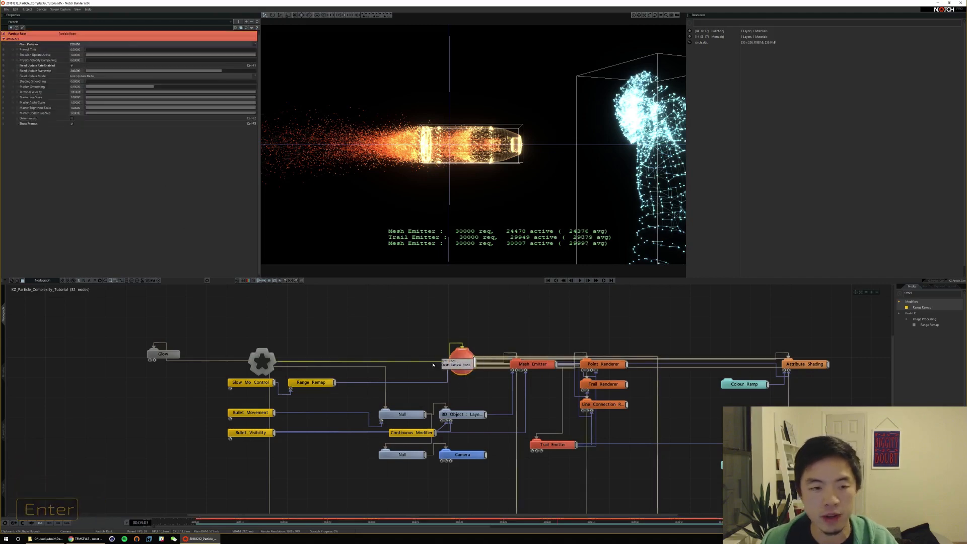
pyautogui.click(316, 381)
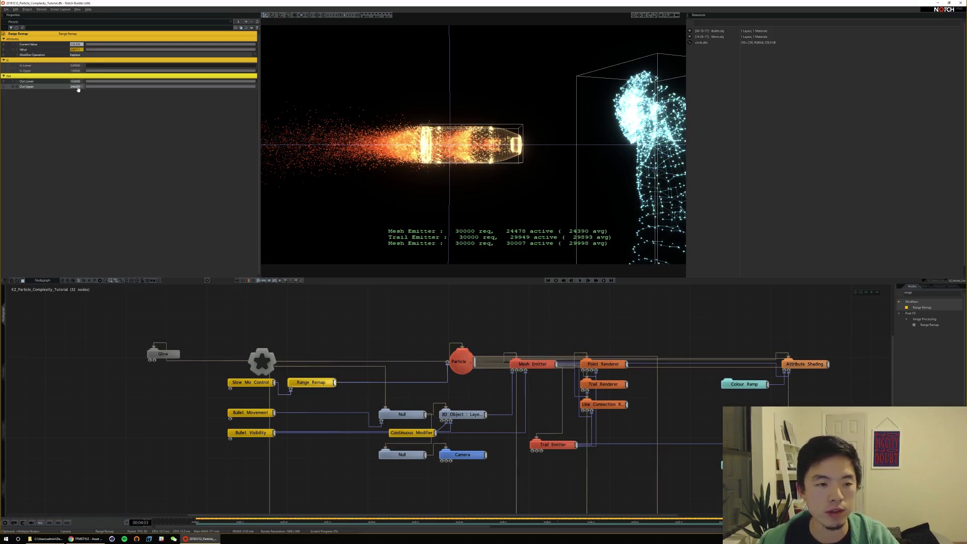
# Return to the curve editor and play the animation from the start with the new remap range
pyautogui.press('F1')
pyautogui.press('F3')
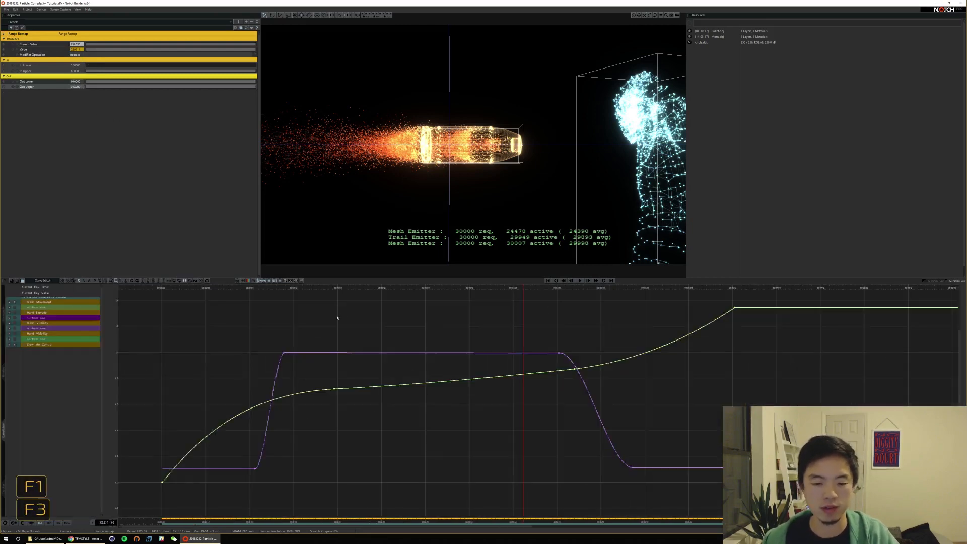
pyautogui.press('Home')
pyautogui.press('space')
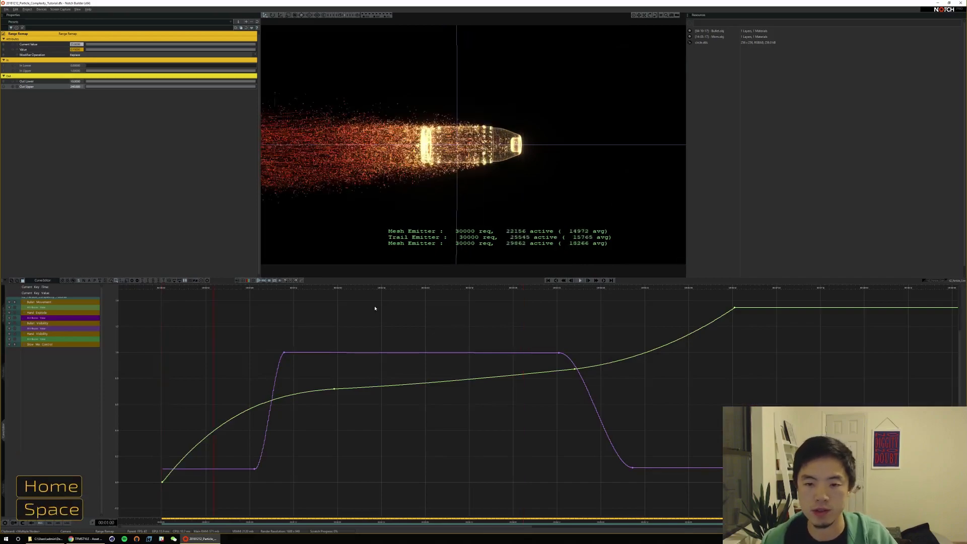
# Retime the slow-motion curve's rising-ramp keyframes to about 1.3 s and 1.9 s, replaying from the start
pyautogui.keyDown('alt'); pyautogui.click(284, 353); pyautogui.keyUp('alt')
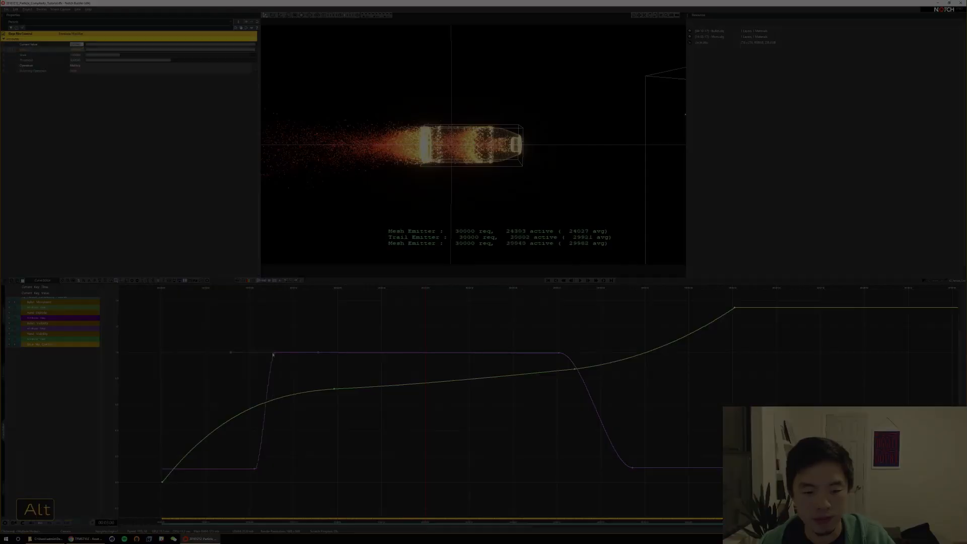
pyautogui.press('Home')
pyautogui.press('space')
pyautogui.moveTo(284, 352); pyautogui.dragTo(323, 397)
pyautogui.keyDown('alt'); pyautogui.click(255, 469); pyautogui.keyUp('alt')
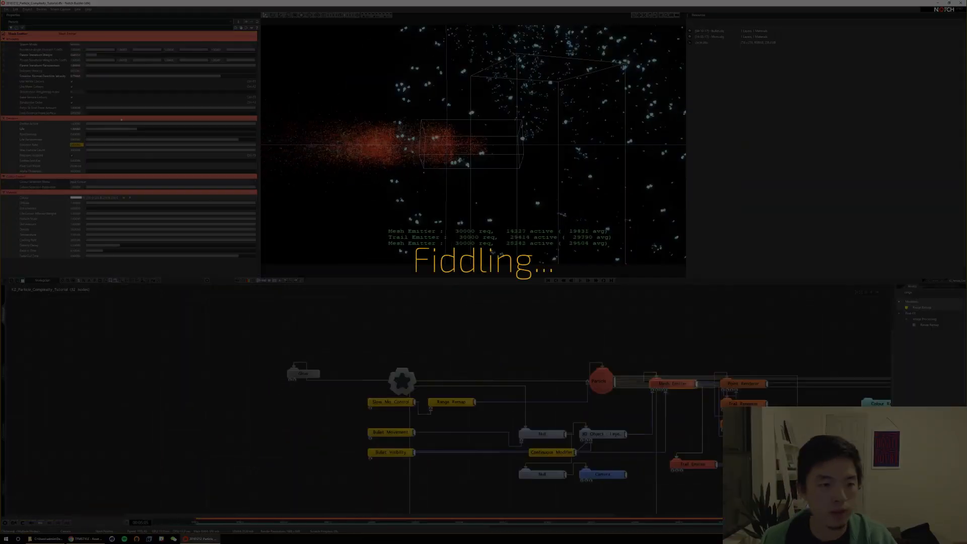
# Try a higher Emission Velocity on the Mesh Emitter, undo it, and test a Parent Transform Weight of 0.1 from the start
pyautogui.moveTo(86, 71); pyautogui.dragTo(159, 70)
pyautogui.hotkey('ctrl', 'z')
pyautogui.press('Return')
pyautogui.press('Home')
pyautogui.press('space')
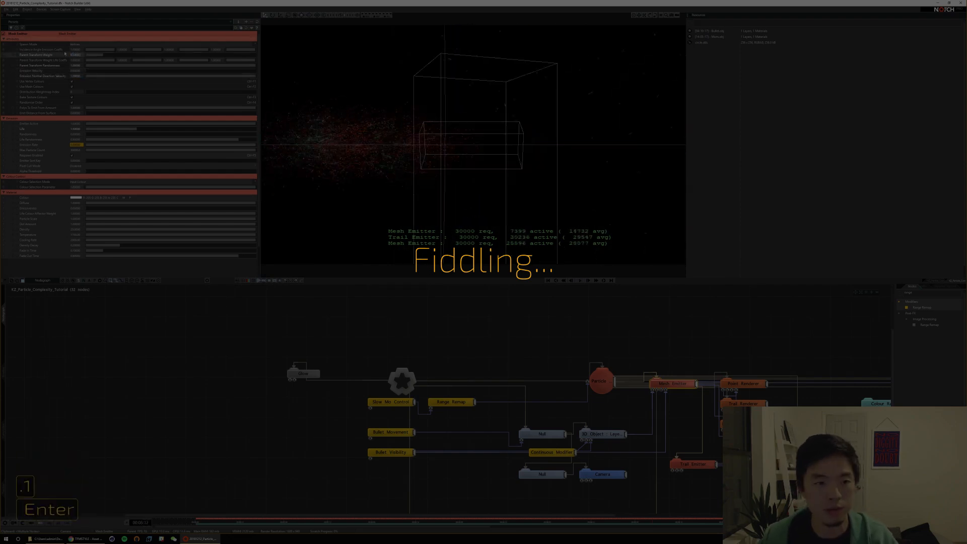
pyautogui.press('Home')
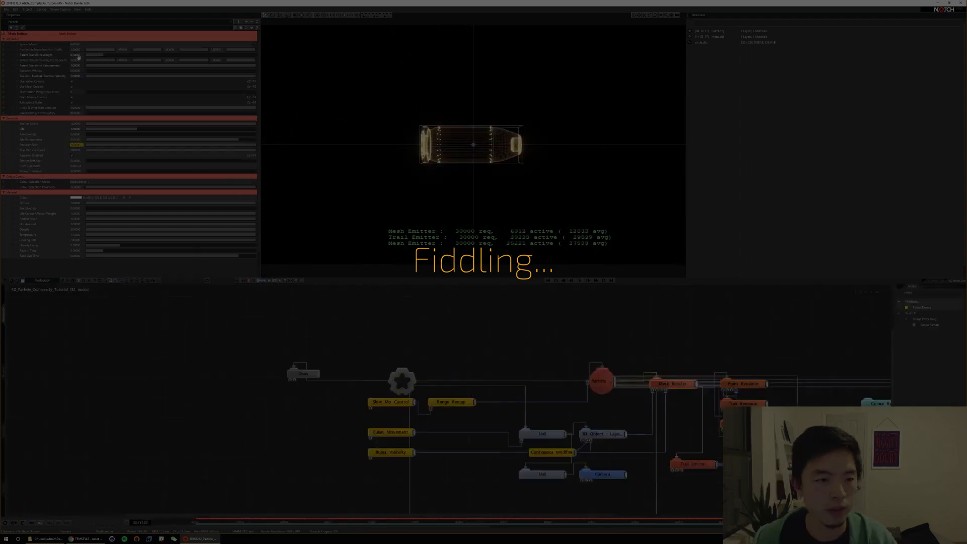
# Show the Mesh Emitter's settings in the node graph and play the animation from the start to review the particles
pyautogui.press('ctrl+super+alt+r')
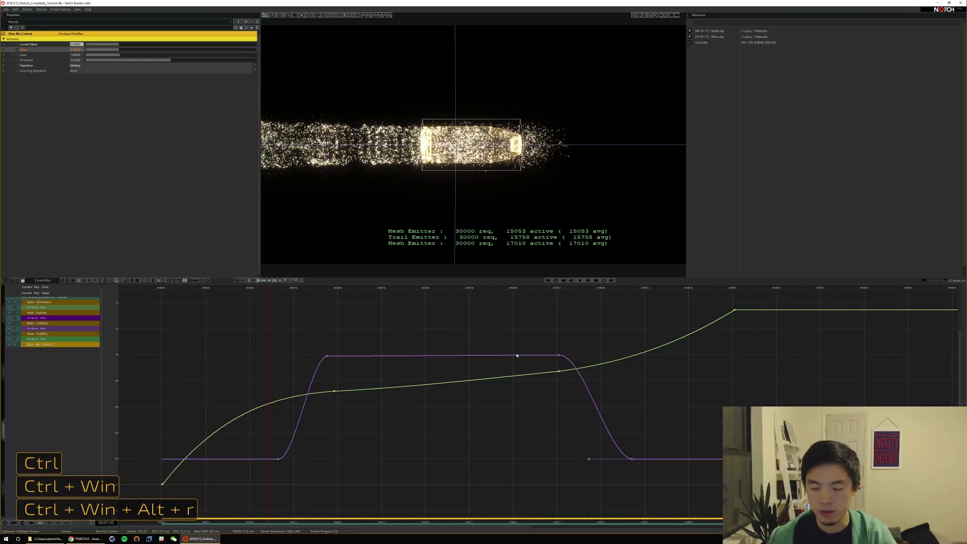
pyautogui.press('F1')
pyautogui.click(673, 383)
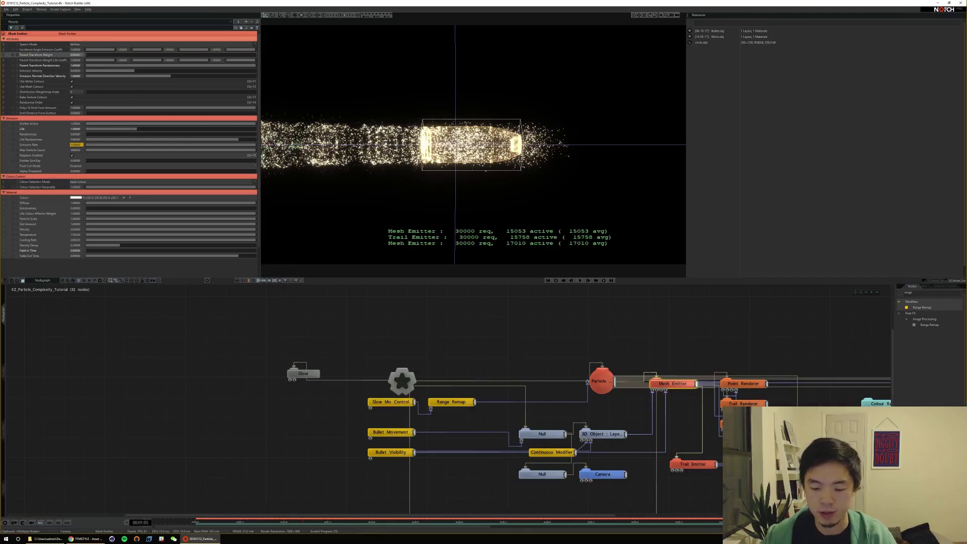
pyautogui.press('Home')
pyautogui.press('space')
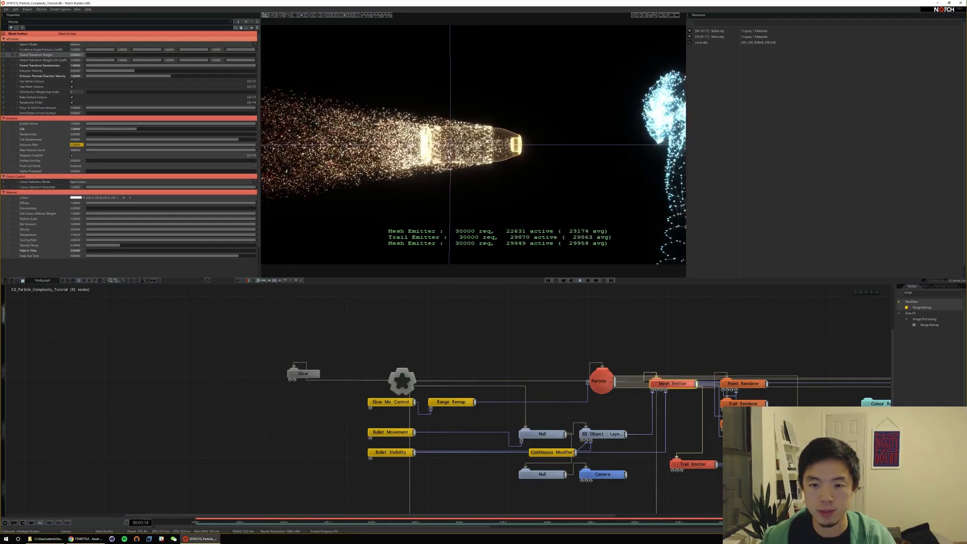
pyautogui.press('space')
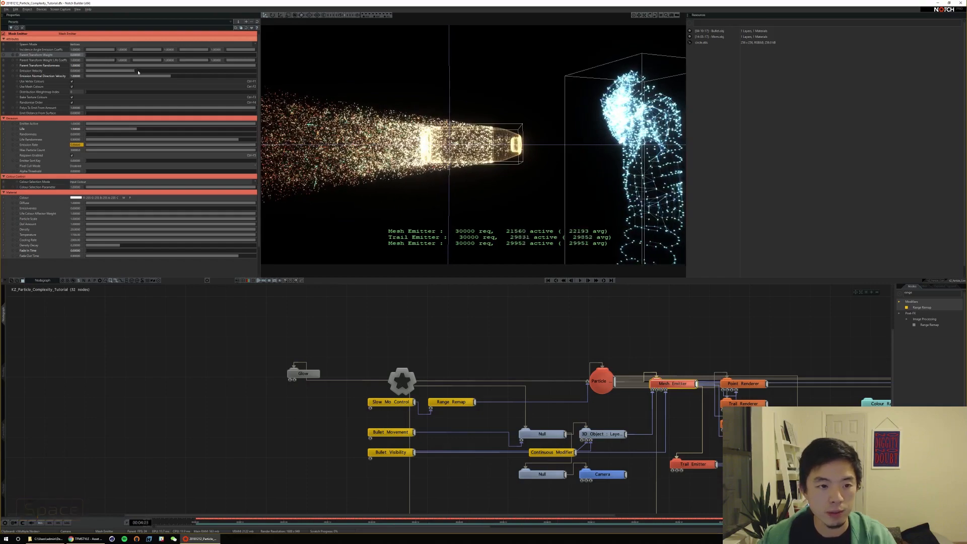
# Try a higher Emission Velocity on the Mesh Emitter and play the animation twice from the start
pyautogui.moveTo(123, 73); pyautogui.dragTo(197, 75)
pyautogui.press('Home')
pyautogui.press('space')
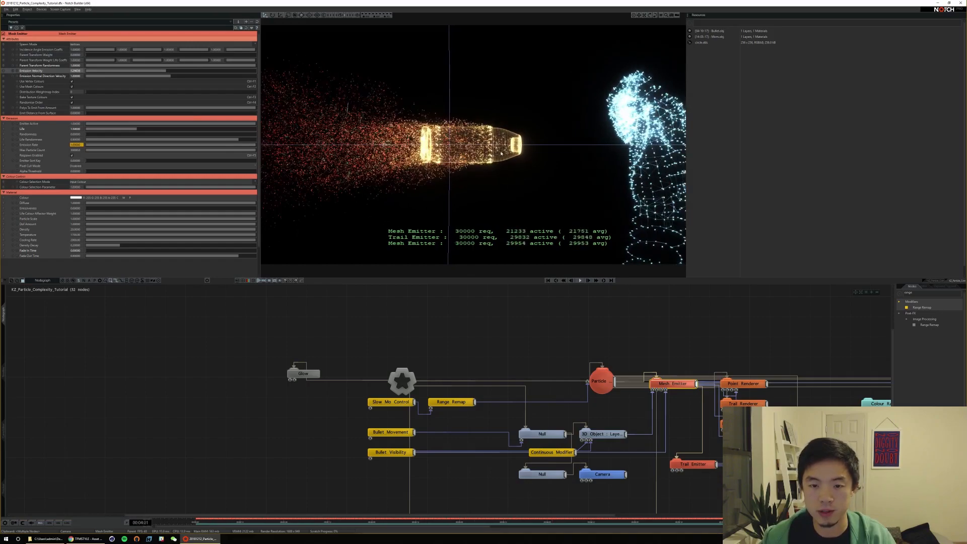
pyautogui.press('space')
pyautogui.press('Home')
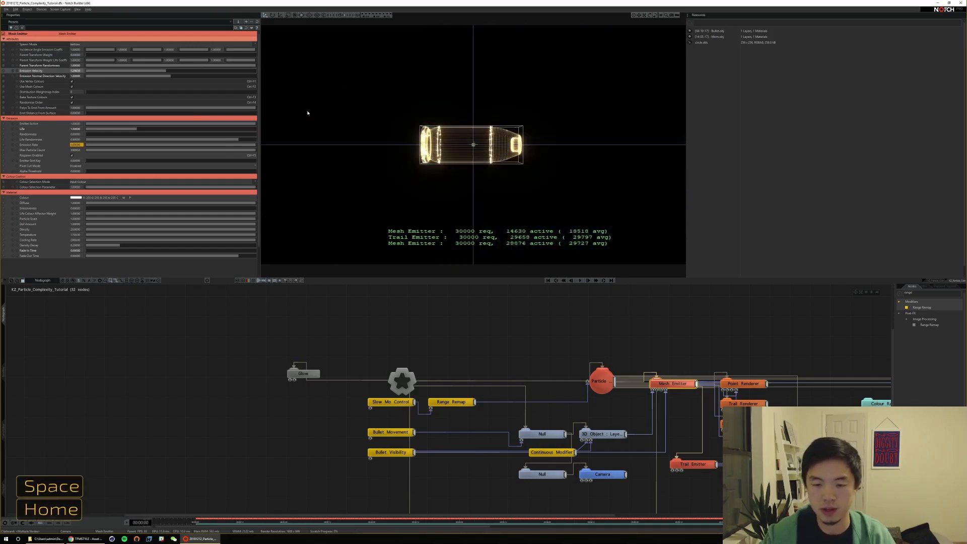
pyautogui.press('space')
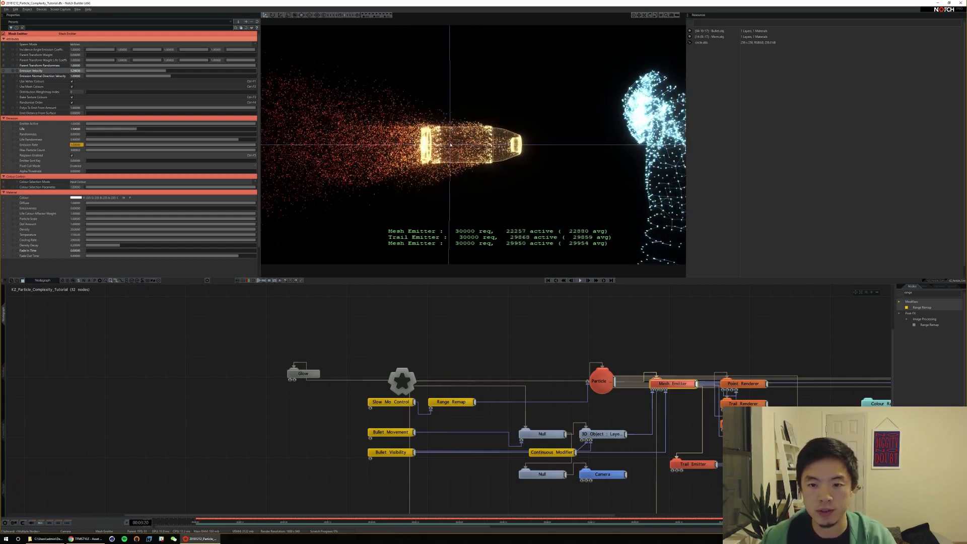
pyautogui.press('space')
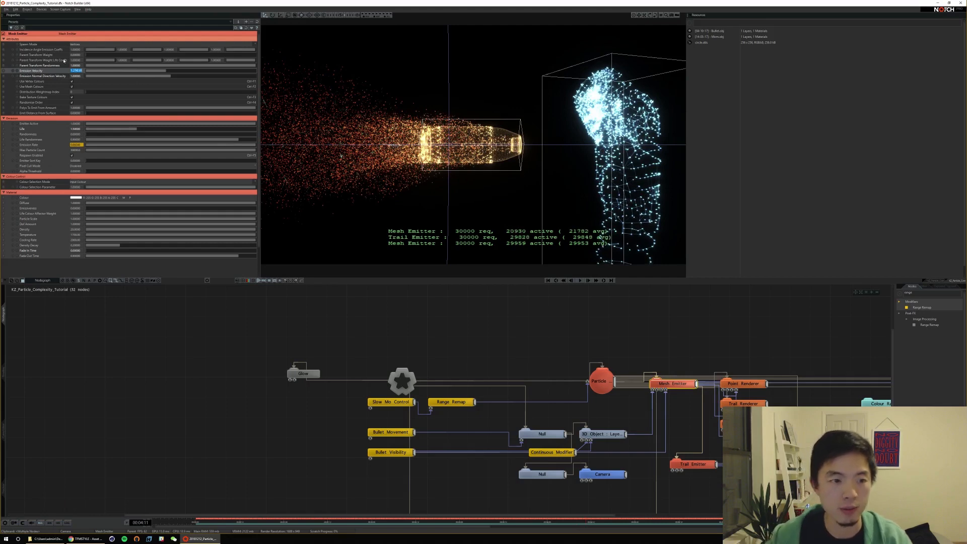
# Set the Mesh Emitter's Emission Velocity to 1 and Emission Normal Direction Velocity to 0.75, and replay from the start
pyautogui.write('1')
pyautogui.press('Tab')
pyautogui.write('.75')
pyautogui.press('Return')
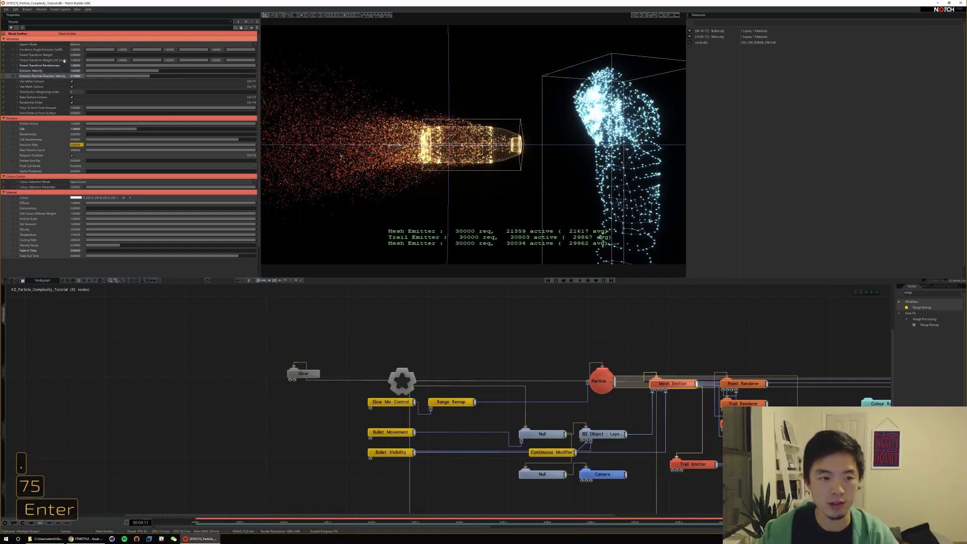
pyautogui.press('Return')
pyautogui.press('Home')
pyautogui.press('Home')
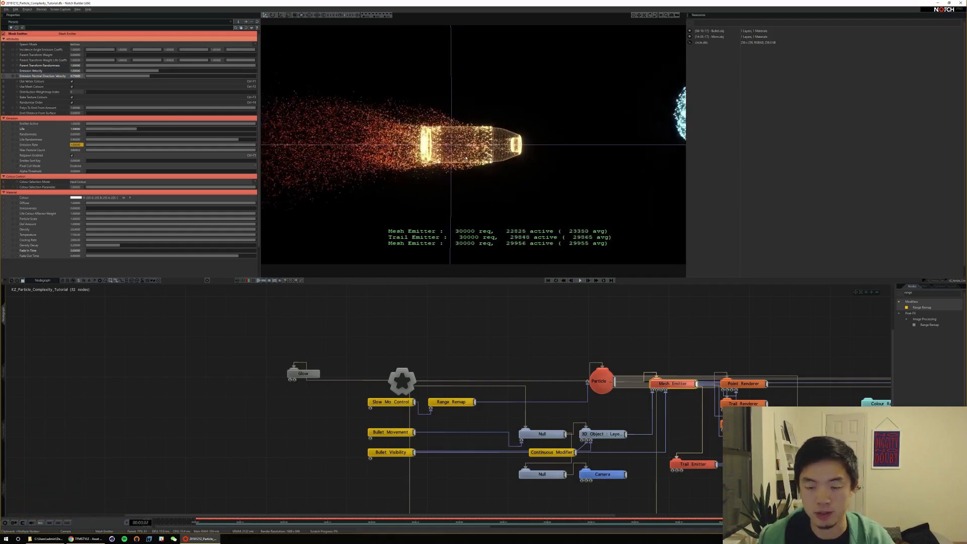
pyautogui.press('space')
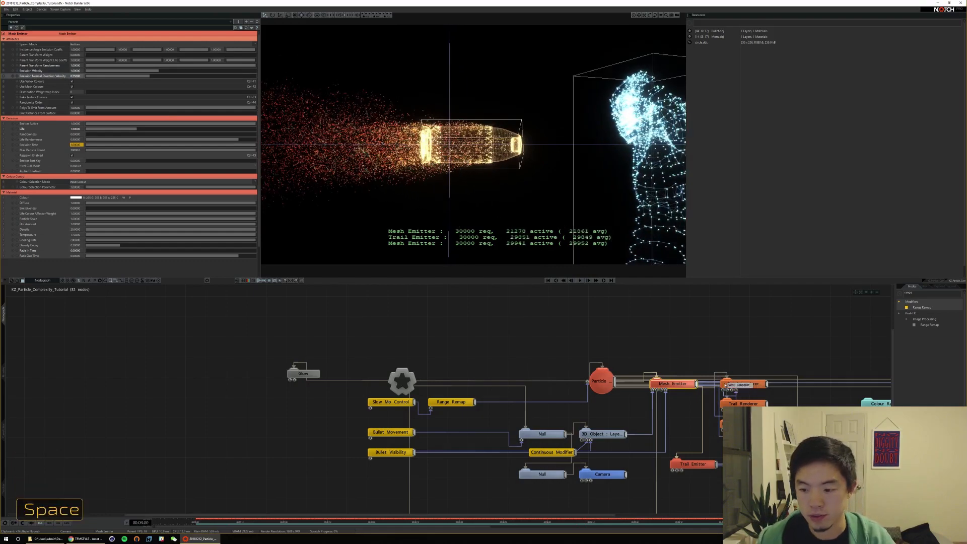
# Increase the Trail Renderer's Trail Fade Age, Trail Fade Range and Particle Use Amount, and replay from the start
pyautogui.click(756, 404)
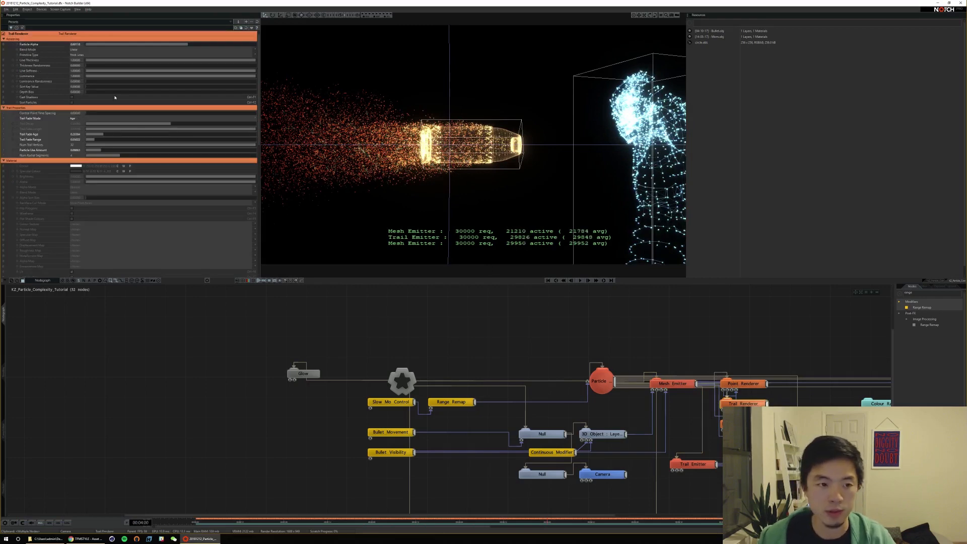
pyautogui.moveTo(111, 135); pyautogui.dragTo(111, 149)
pyautogui.press('Home')
pyautogui.press('space')
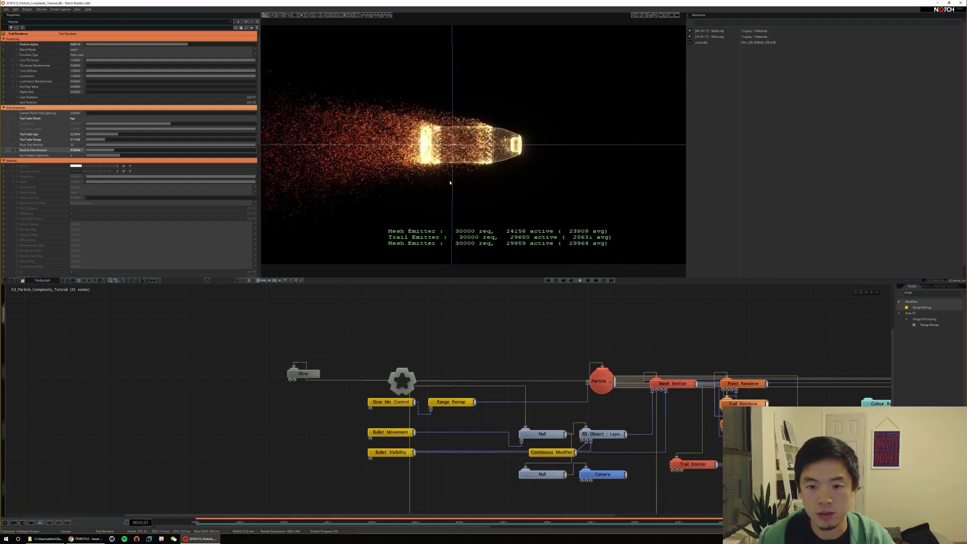
pyautogui.press('space')
# Test even higher Trail Fade Age, Trail Fade Range and Particle Use Amount values on the Trail Renderer from the start
pyautogui.moveTo(136, 134); pyautogui.dragTo(152, 135)
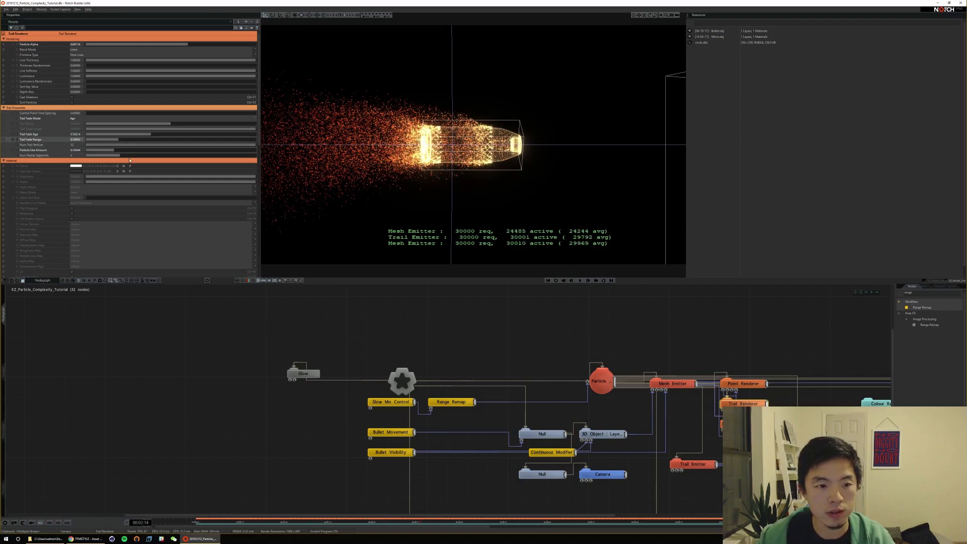
pyautogui.moveTo(127, 151); pyautogui.dragTo(140, 151)
pyautogui.press('Home')
pyautogui.press('space')
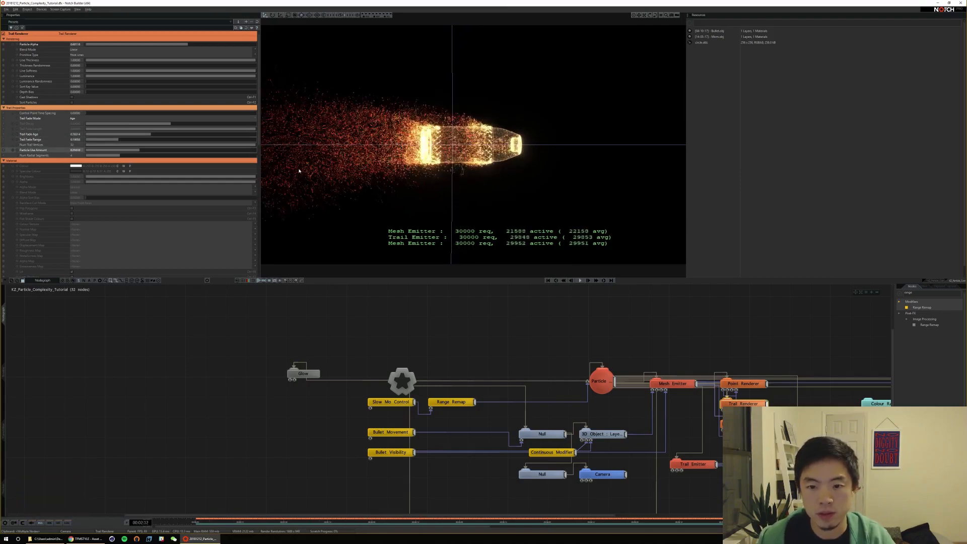
pyautogui.press('space')
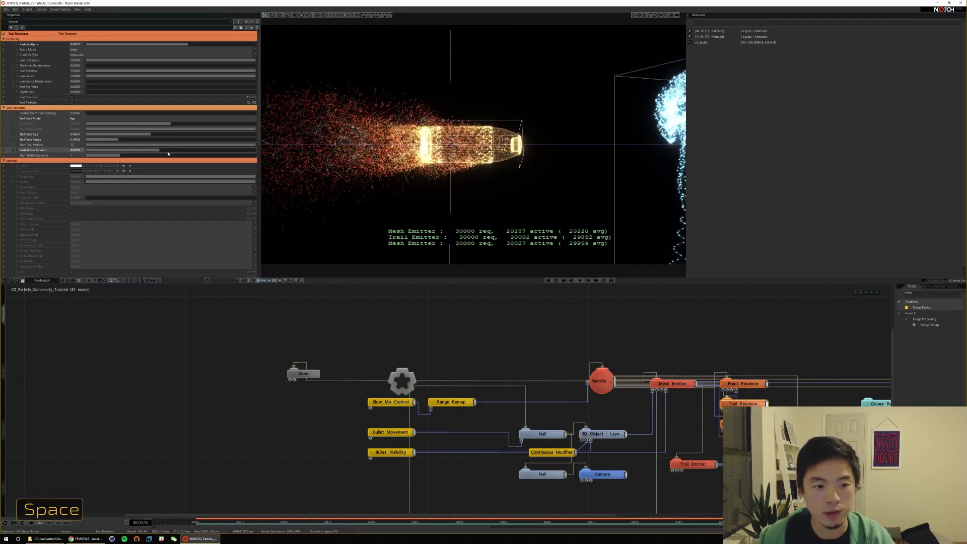
# Test a Particle Use Amount near half of its range from the start, and reduce it together with the trail fade age and range
pyautogui.click(168, 151)
pyautogui.press('Home')
pyautogui.press('space')
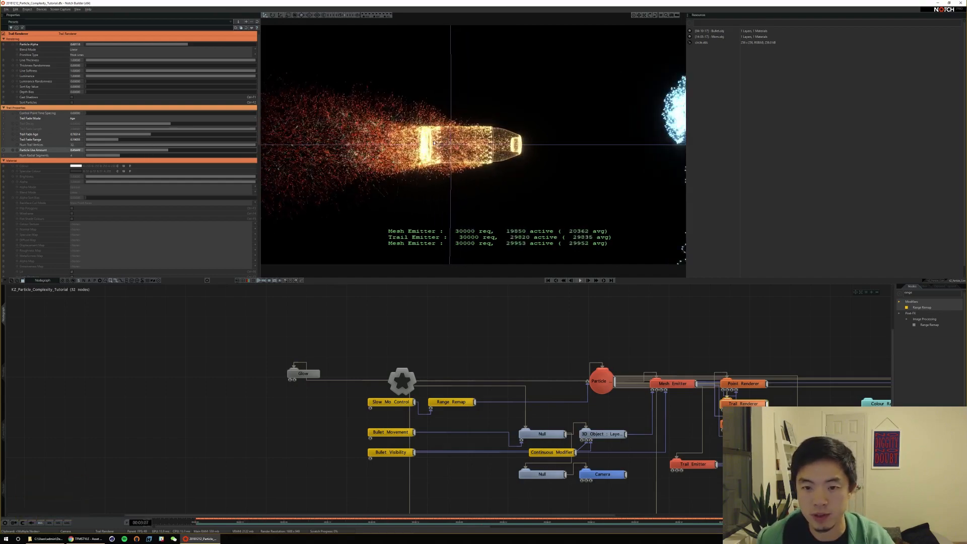
pyautogui.press('space')
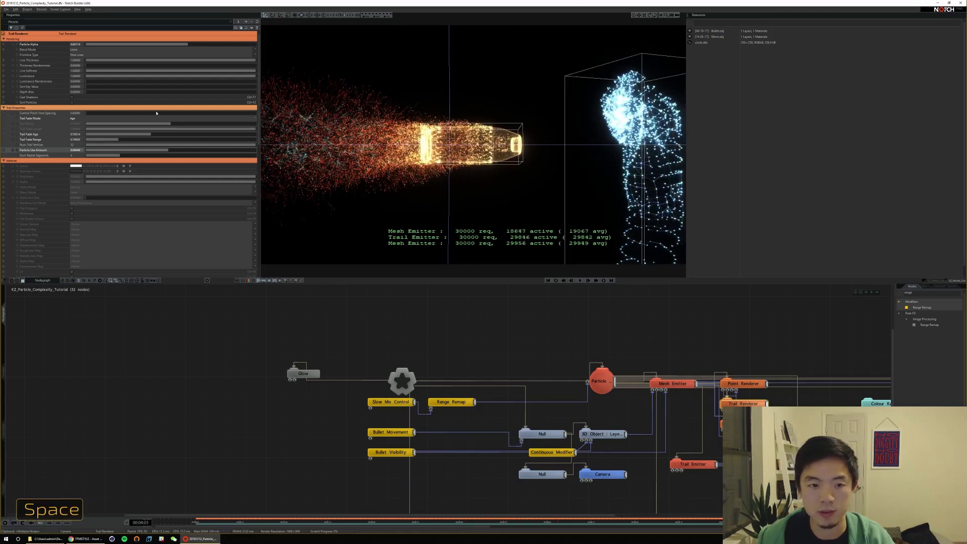
pyautogui.moveTo(146, 151); pyautogui.dragTo(137, 134)
# Set the Particle Root's Fixed Update Framerate to 240 and play the animation from the start
pyautogui.press('F2')
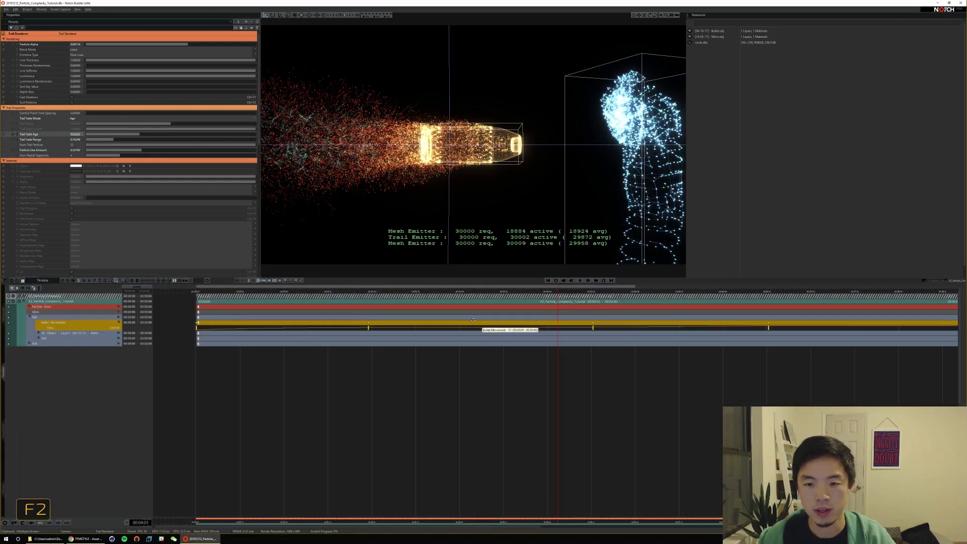
pyautogui.press('F3')
pyautogui.press('F2')
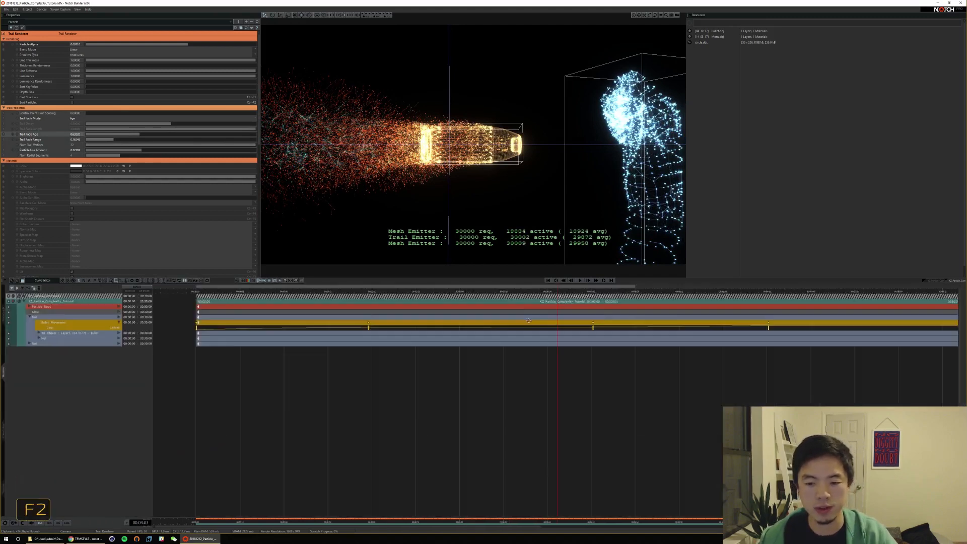
pyautogui.press('F1')
pyautogui.click(598, 381)
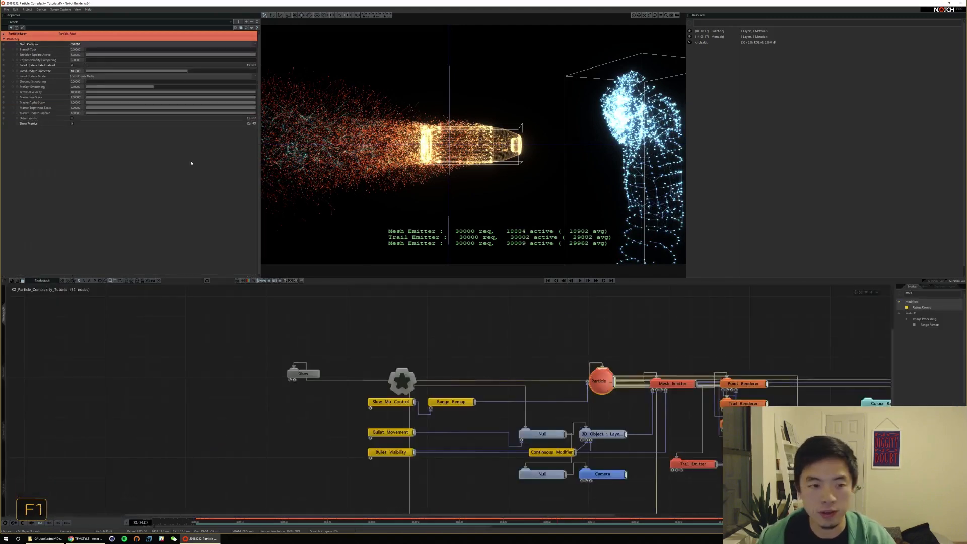
pyautogui.doubleClick(79, 72)
pyautogui.write('240')
pyautogui.press('Return')
pyautogui.press('Home')
pyautogui.press('space')
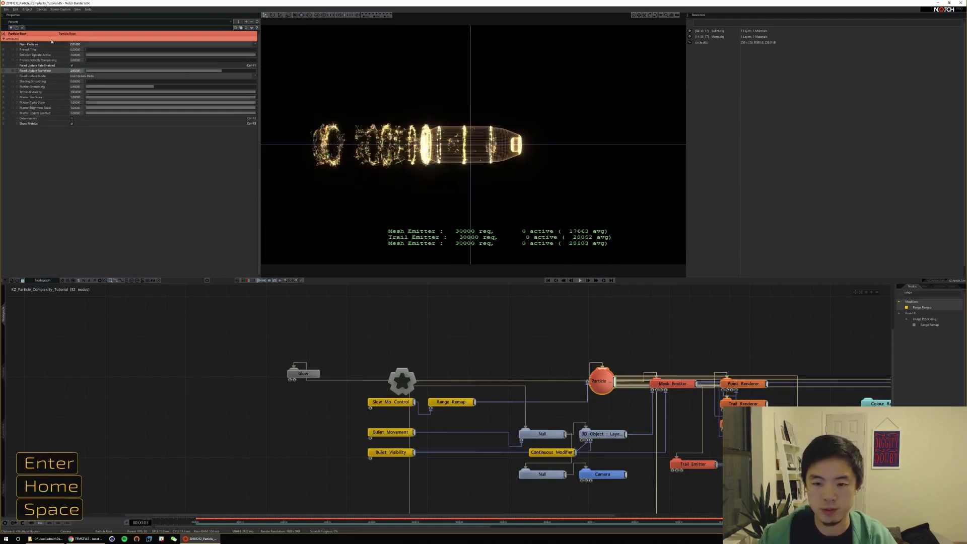
# Move the slow-motion curve's upper rising-ramp keyframe to about 2 s, in line with the Bullet Movement keyframe
pyautogui.press('F2')
pyautogui.press('F3')
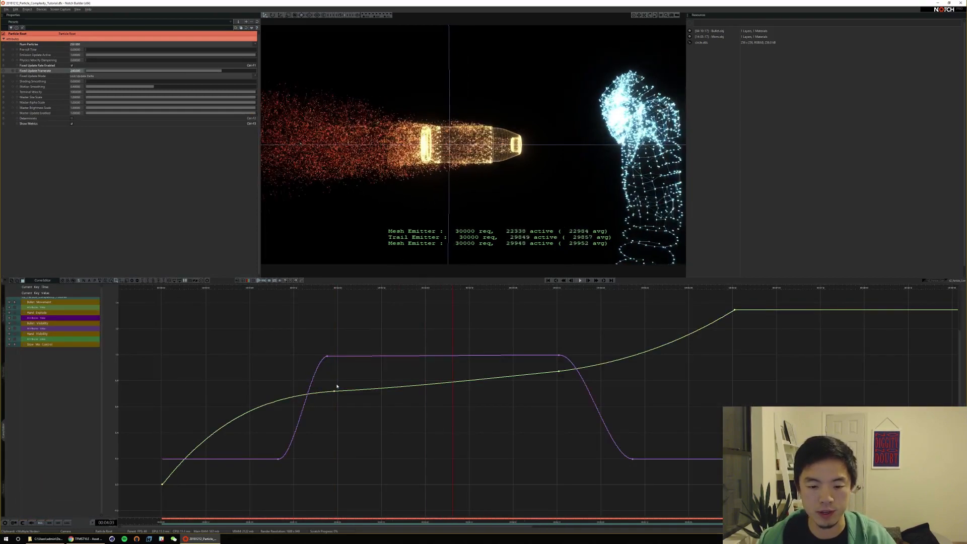
pyautogui.press('space')
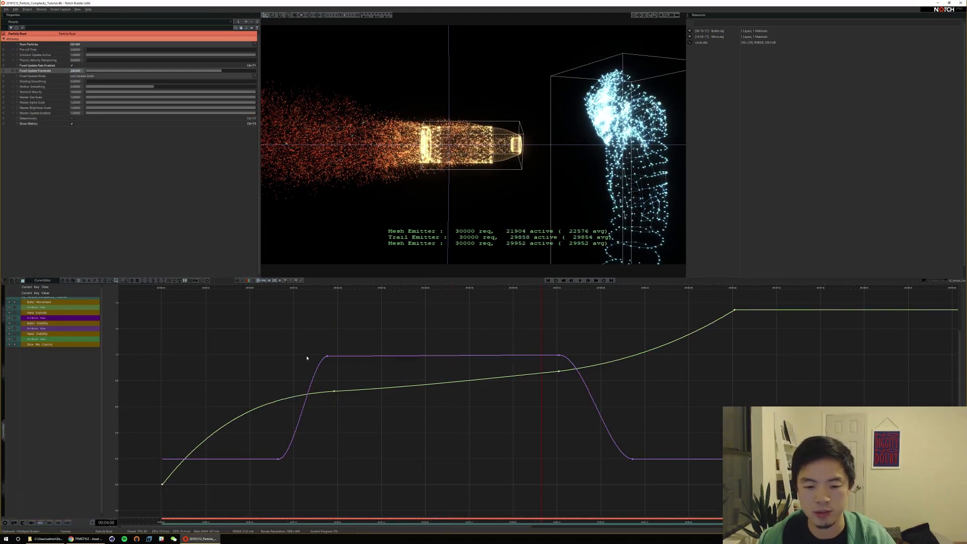
pyautogui.keyDown('alt'); pyautogui.moveTo(327, 356); pyautogui.dragTo(335, 357); pyautogui.keyUp('alt')
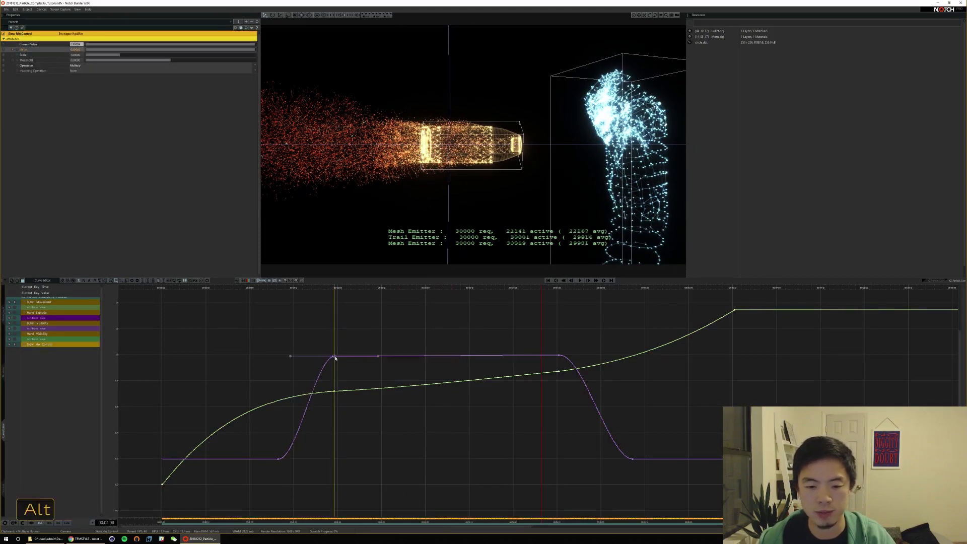
# Shift the slow-motion curve's lower rising-ramp keyframe to about 1.6 s, replaying from the start to compare timings
pyautogui.press('Home')
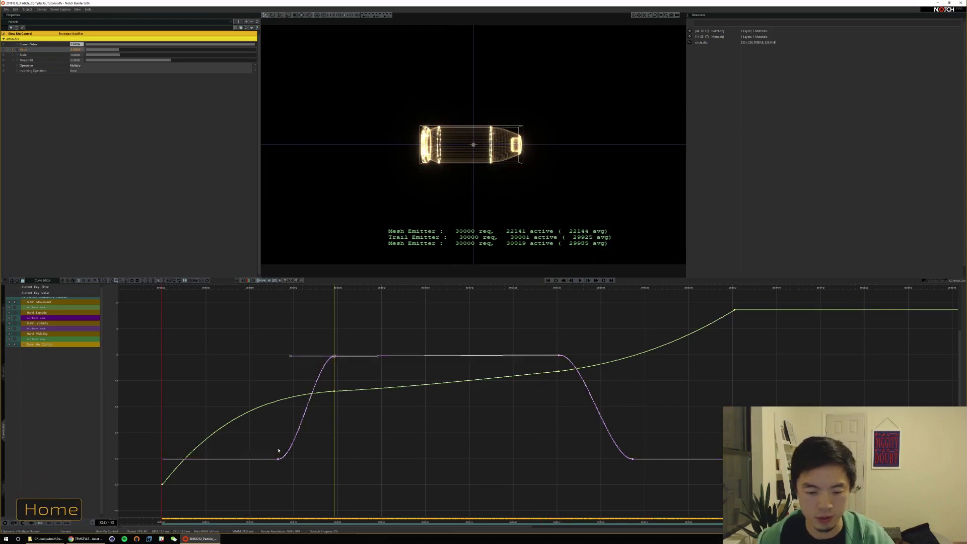
pyautogui.moveTo(265, 447); pyautogui.dragTo(293, 460)
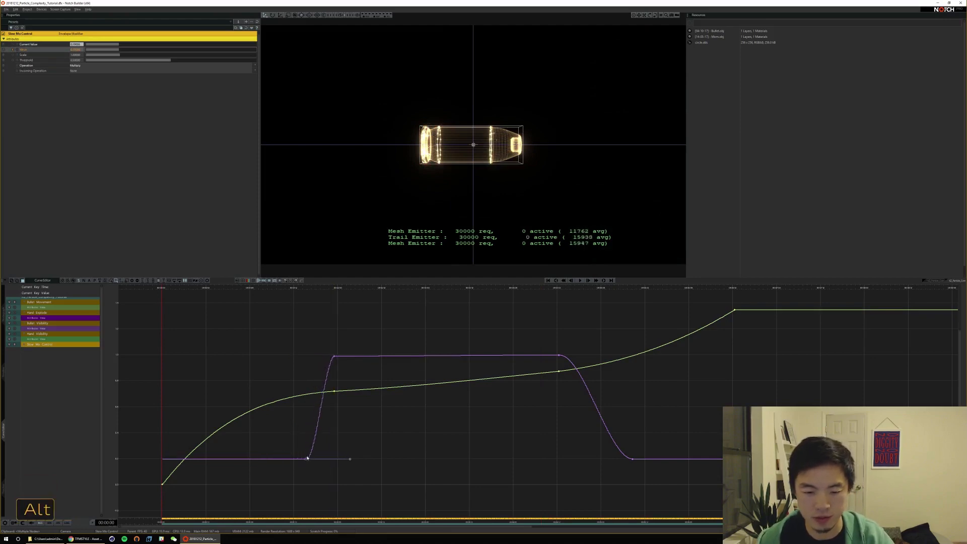
pyautogui.press('space')
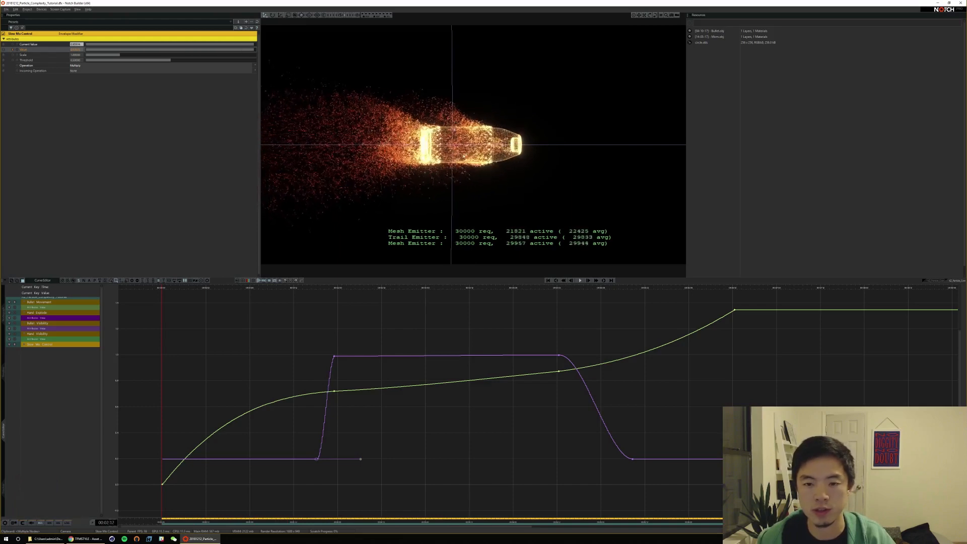
pyautogui.press('space')
pyautogui.keyDown('alt'); pyautogui.moveTo(316, 459); pyautogui.dragTo(311, 460); pyautogui.keyUp('alt')
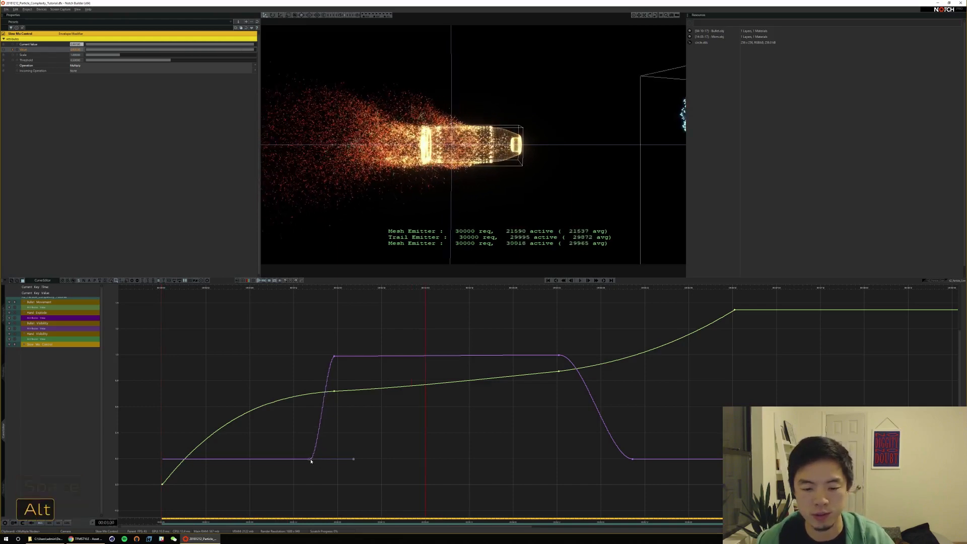
pyautogui.press('Home')
pyautogui.press('space')
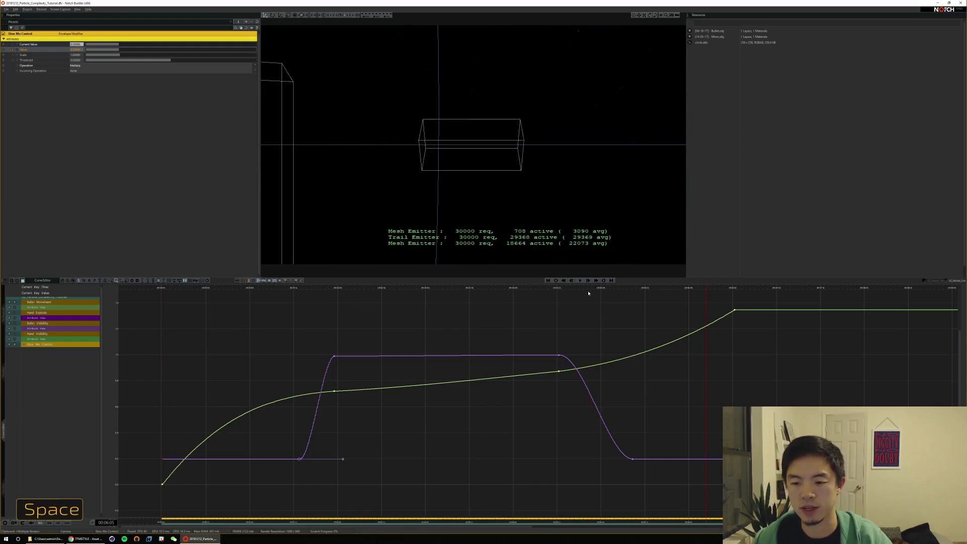
# Show the Hand Explode and Hand Visibility curves in the graph and replay the animation to examine the bullet's disappearance
pyautogui.click(14, 336)
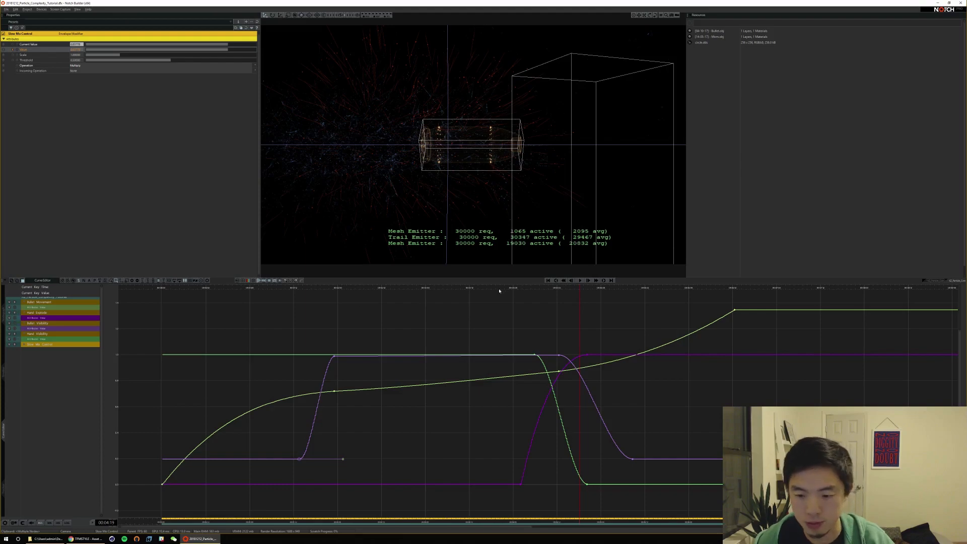
pyautogui.press('space')
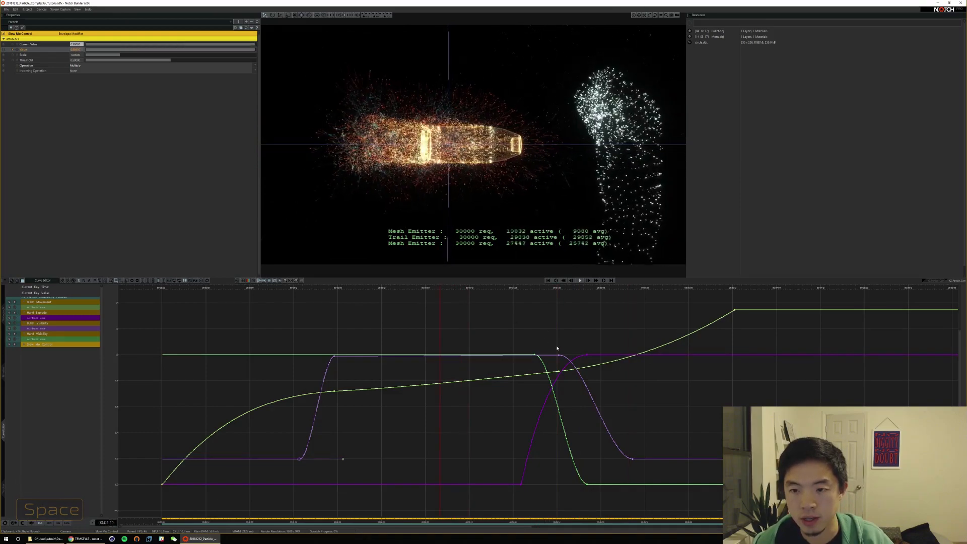
pyautogui.press('space')
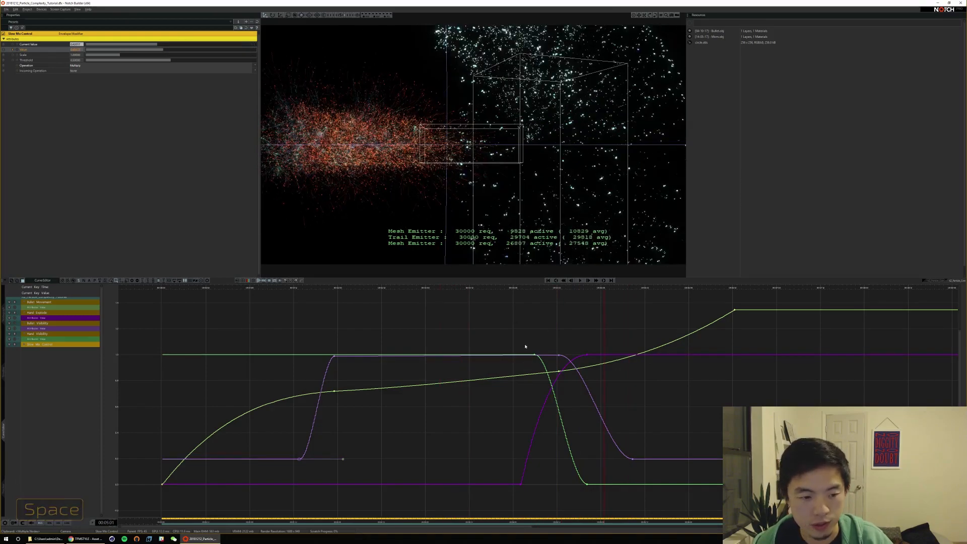
pyautogui.moveTo(526, 343); pyautogui.dragTo(537, 362)
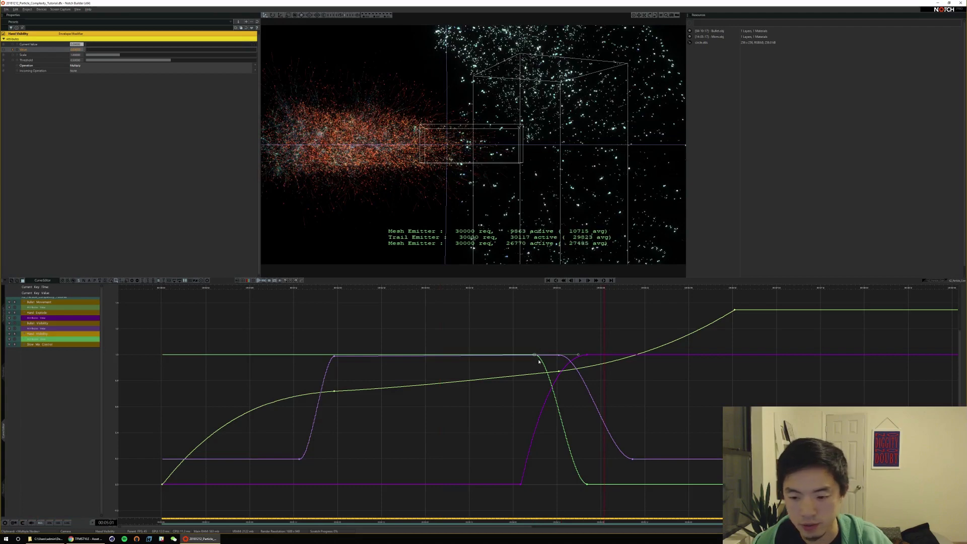
pyautogui.press('alt')
pyautogui.hotkey('ctrl', 'z')
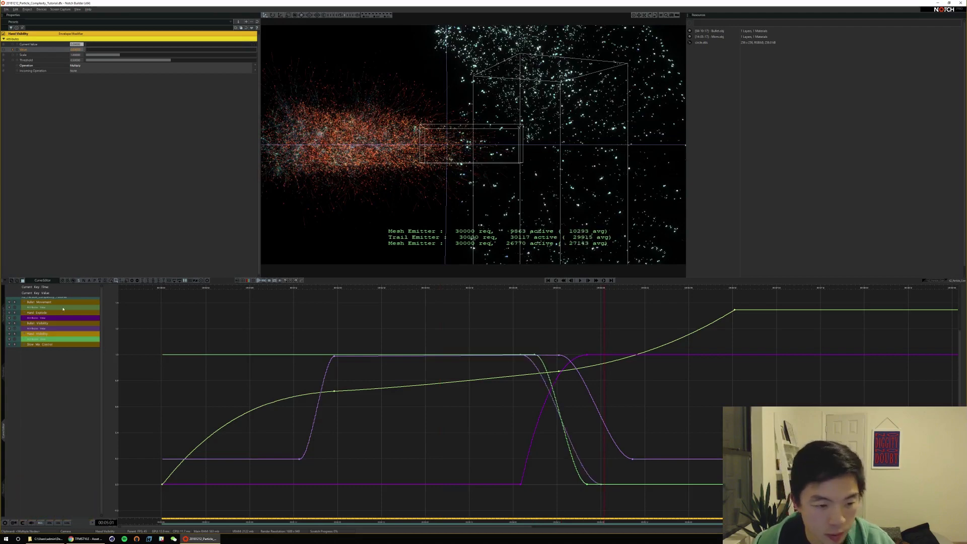
# Delay the Bullet Visibility fade-out by moving its keyframes to about 4.5 s and 5.3 s, and replay from the start
pyautogui.moveTo(511, 345); pyautogui.dragTo(533, 355)
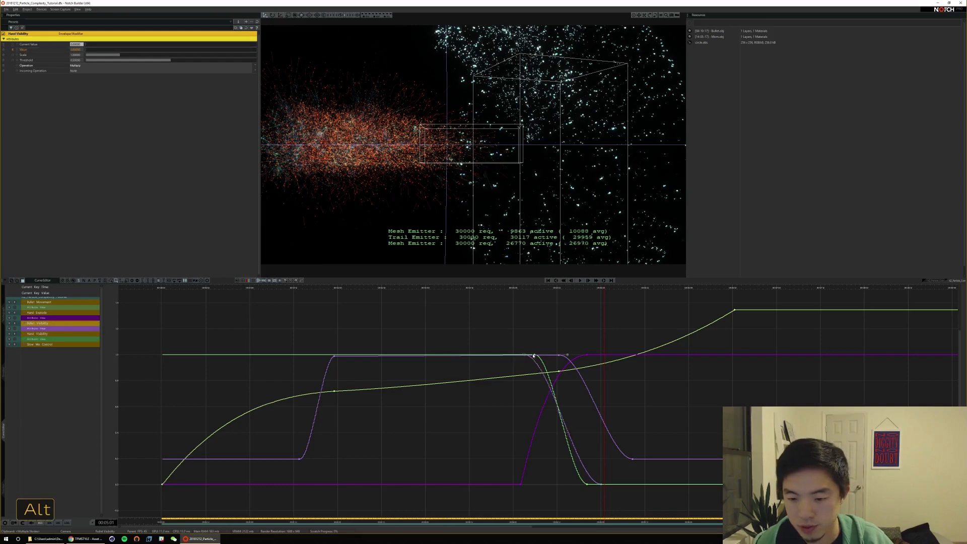
pyautogui.click(602, 485)
pyautogui.keyDown('alt'); pyautogui.click(602, 485); pyautogui.keyUp('alt')
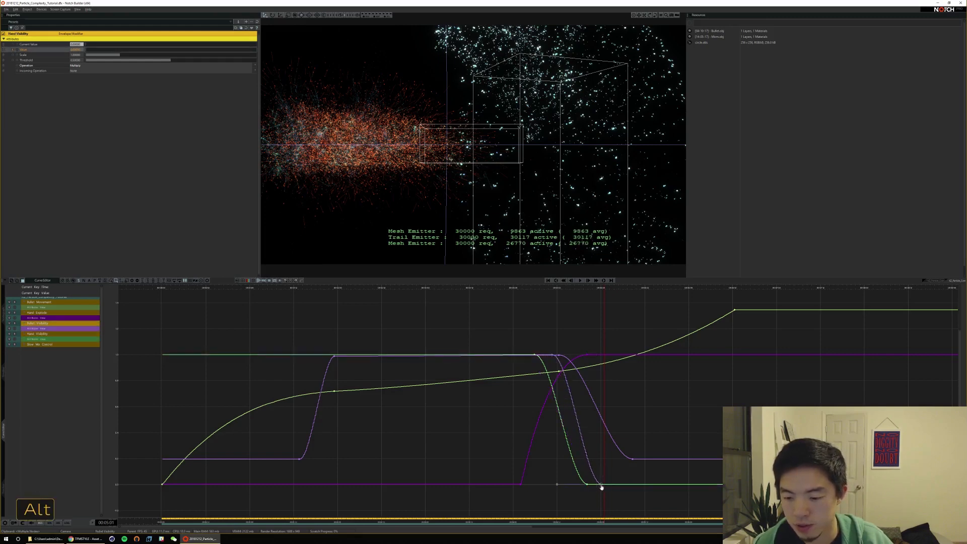
pyautogui.keyDown('alt'); pyautogui.moveTo(611, 486); pyautogui.dragTo(623, 485); pyautogui.keyUp('alt')
pyautogui.press('Home')
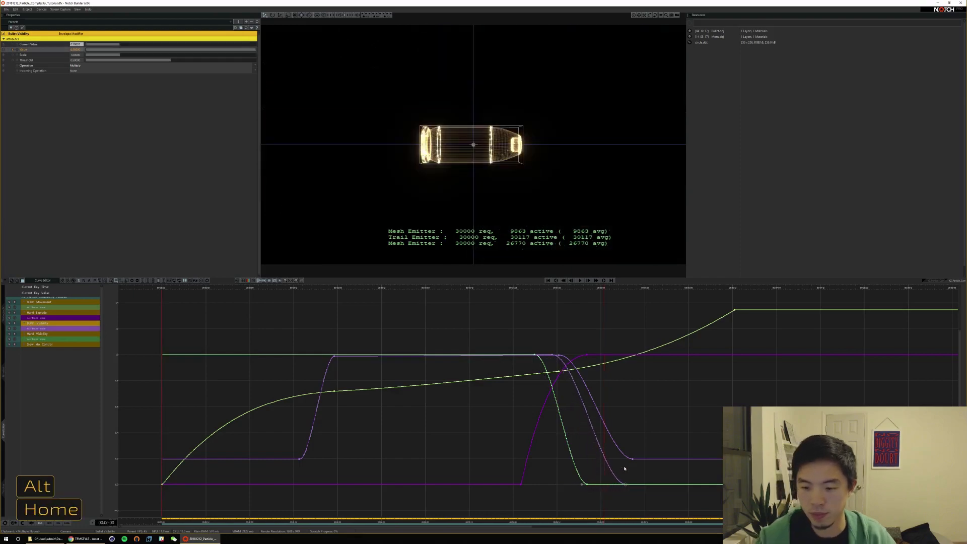
pyautogui.press('space')
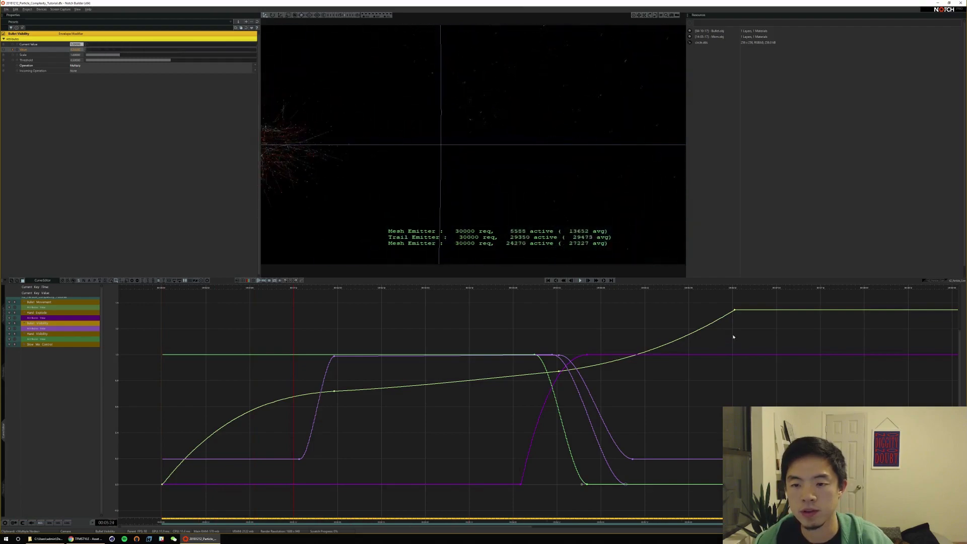
# Move the Bullet Movement curve's last keyframe earlier to about 5.7 s and replay the animation from the start
pyautogui.press('space')
pyautogui.click(735, 310)
pyautogui.keyDown('alt'); pyautogui.moveTo(734, 310); pyautogui.dragTo(670, 312); pyautogui.keyUp('alt')
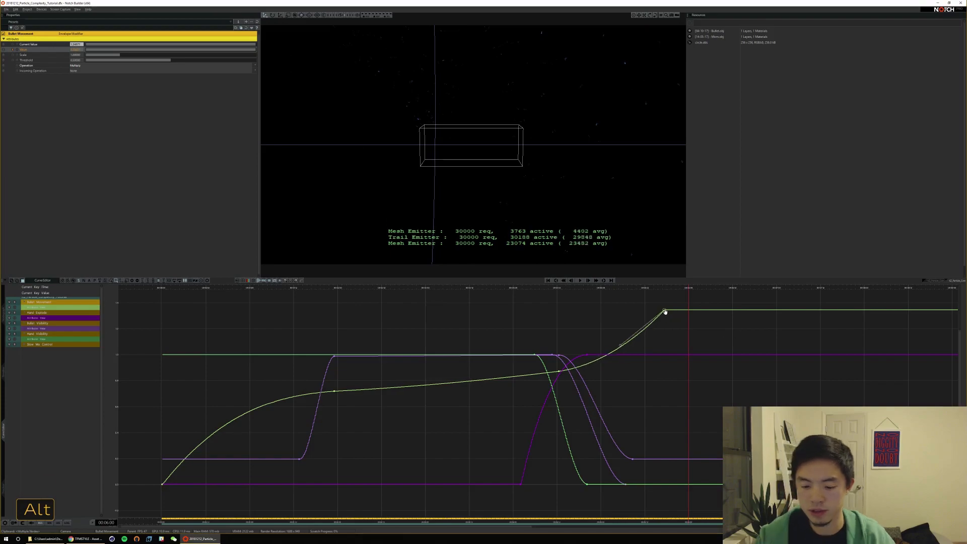
pyautogui.press('Home')
pyautogui.press('space')
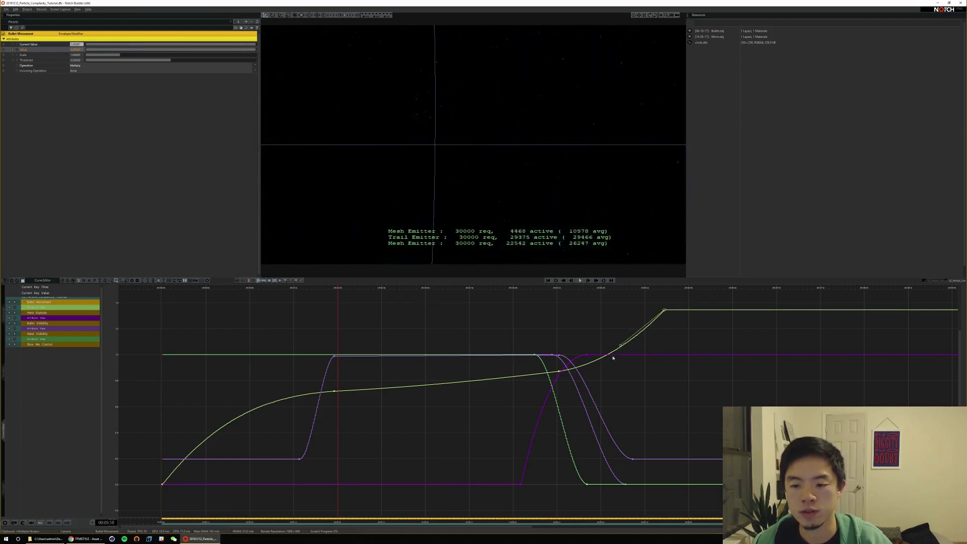
pyautogui.press('space')
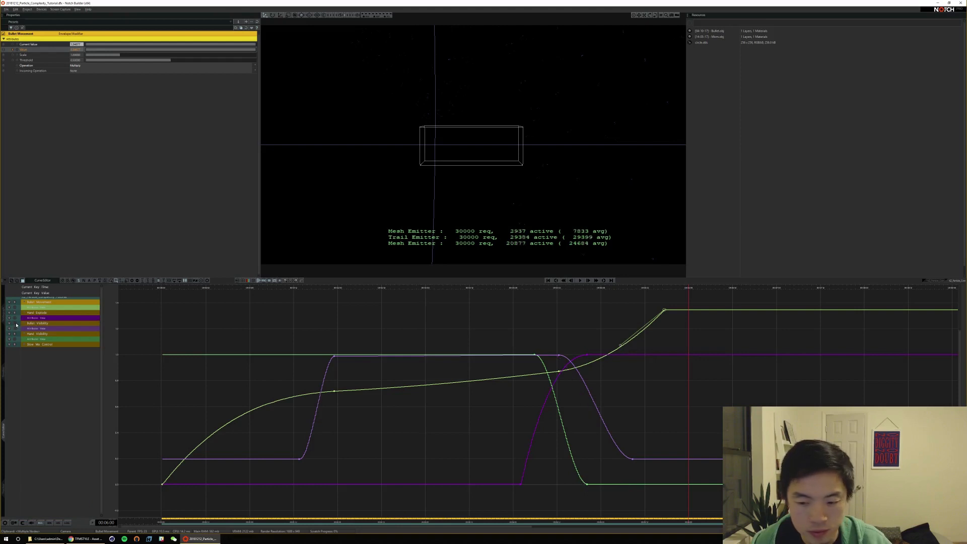
# Move the Bullet Visibility end keyframe to about 5.6 s and the Hand Visibility end keyframe to about 5 s, and replay from the start
pyautogui.keyDown('alt'); pyautogui.click(626, 485); pyautogui.keyUp('alt')
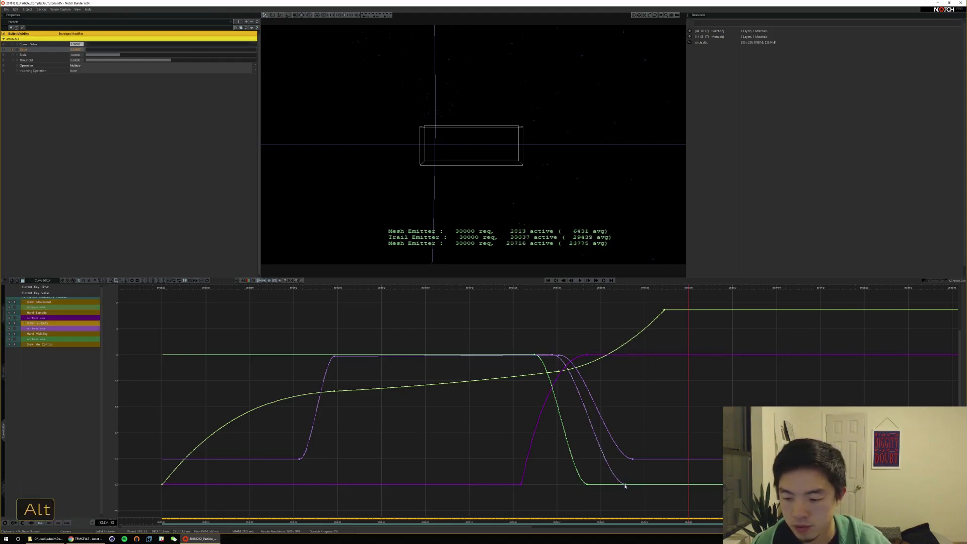
pyautogui.keyDown('alt'); pyautogui.moveTo(627, 486); pyautogui.dragTo(651, 485); pyautogui.keyUp('alt')
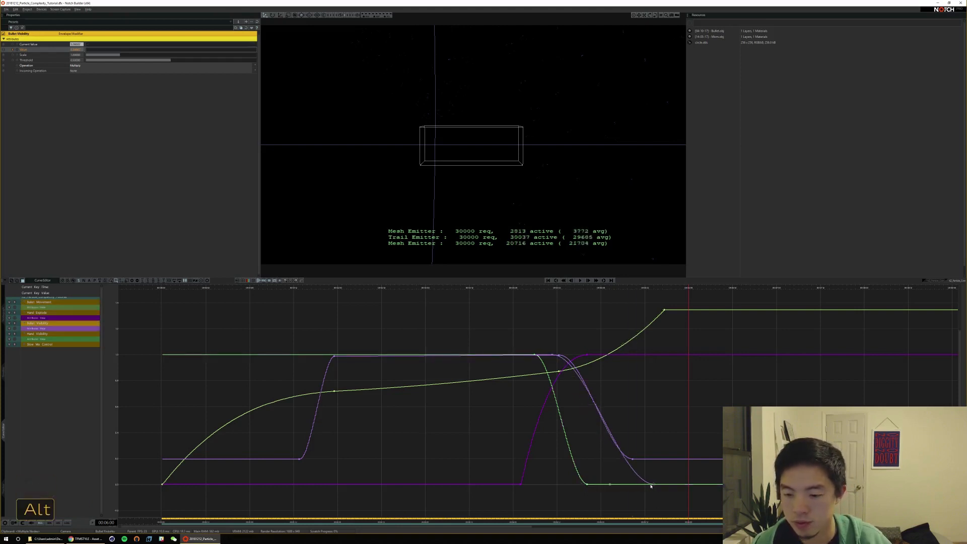
pyautogui.keyDown('alt'); pyautogui.click(587, 485); pyautogui.keyUp('alt')
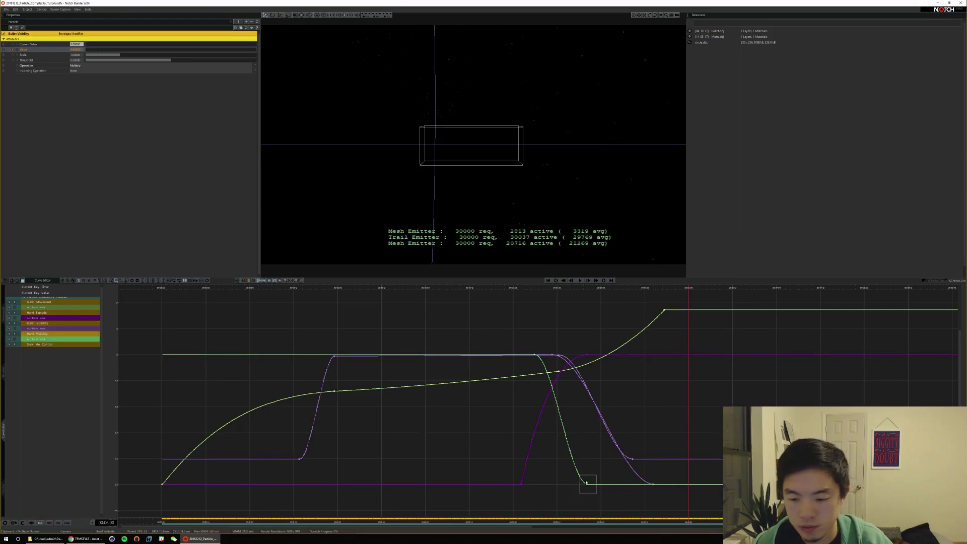
pyautogui.keyDown('alt'); pyautogui.moveTo(596, 486); pyautogui.dragTo(600, 484); pyautogui.keyUp('alt')
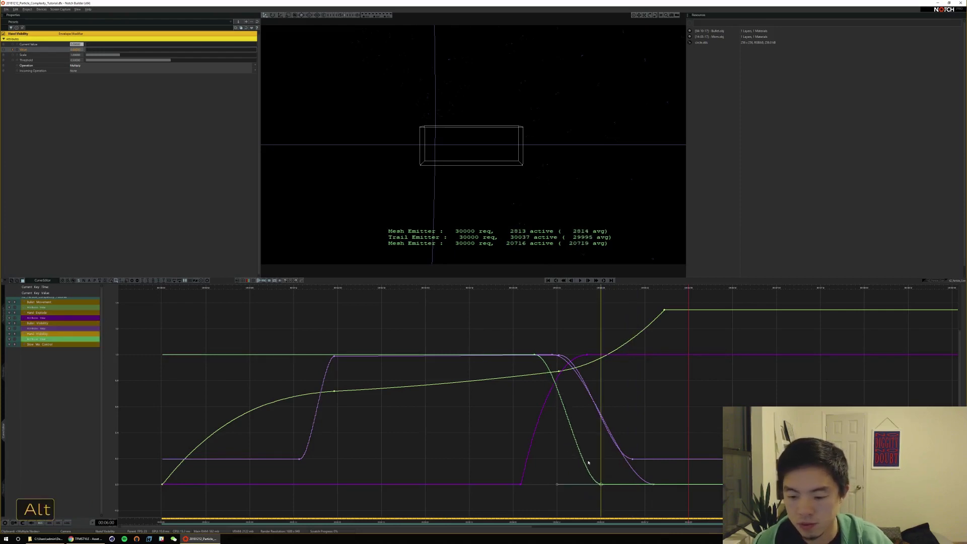
pyautogui.press('Home')
pyautogui.press('space')
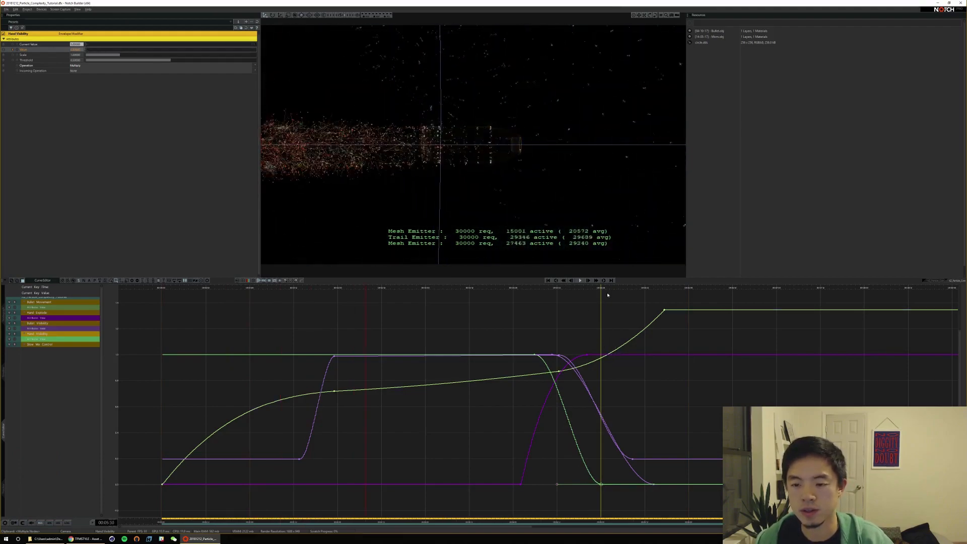
pyautogui.press('space')
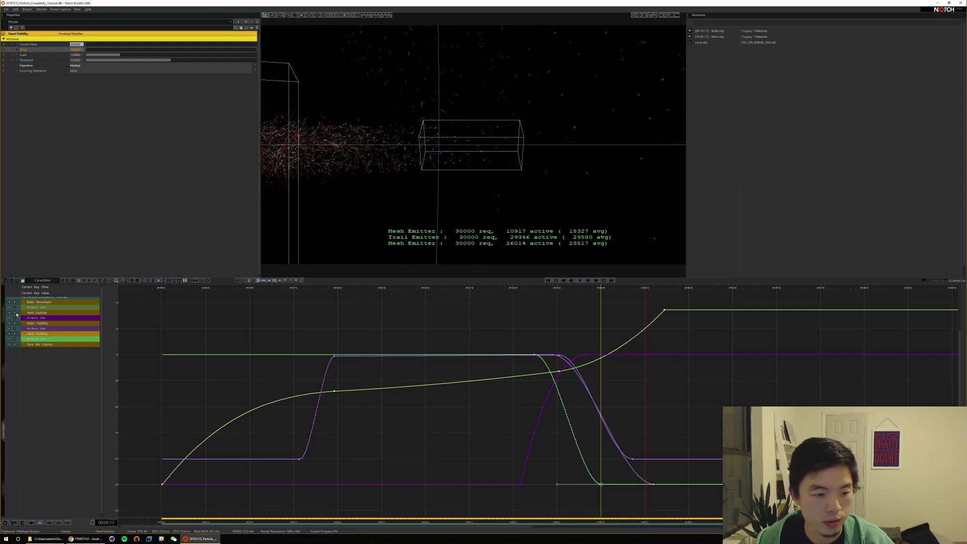
# Delay the Hand Explode curve's lower keyframe to about 4.4 s and replay the animation to check the explosion timing
pyautogui.moveTo(503, 461); pyautogui.dragTo(524, 491)
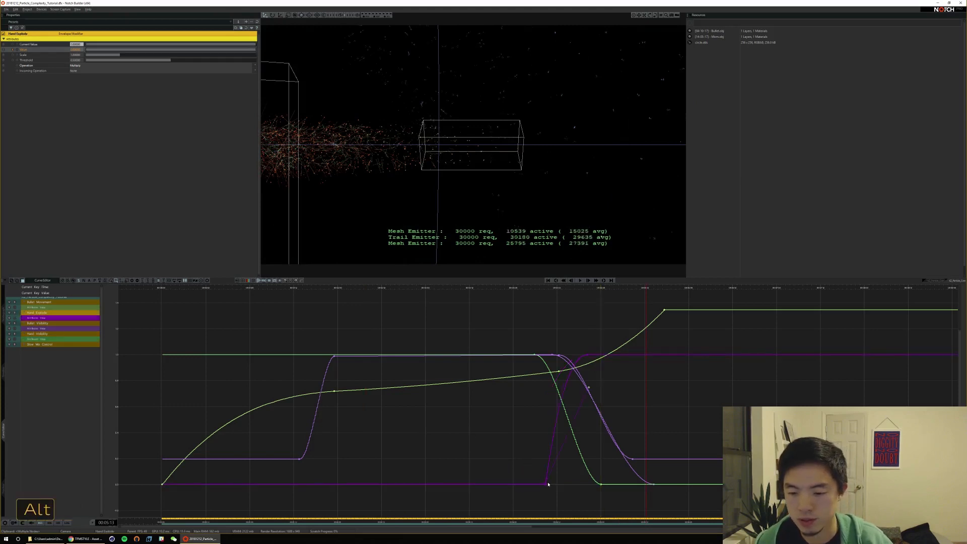
pyautogui.press('Home')
pyautogui.press('space')
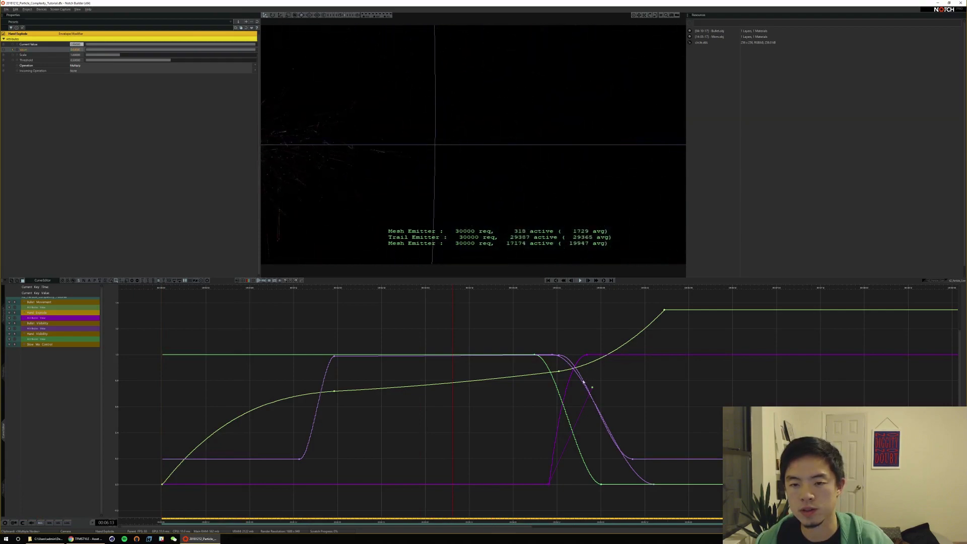
pyautogui.press('space')
pyautogui.press('Home')
pyautogui.press('space')
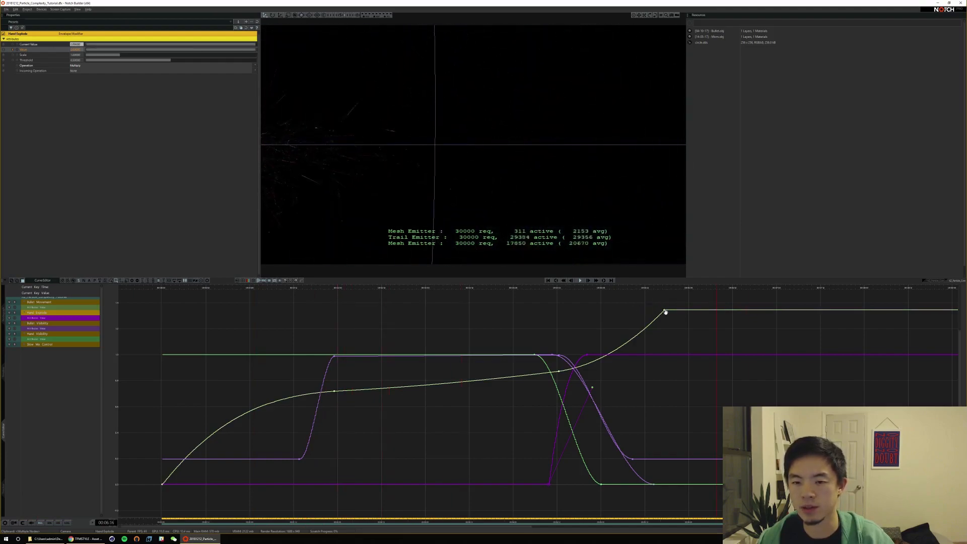
pyautogui.press('space')
# Add a slightly higher Bullet Movement keyframe at about 6.4 s so the curve eases out, and replay the animation
pyautogui.keyDown('alt'); pyautogui.moveTo(702, 328); pyautogui.dragTo(653, 368, button='middle'); pyautogui.keyUp('alt')
pyautogui.click(652, 376)
pyautogui.doubleClick(652, 375)
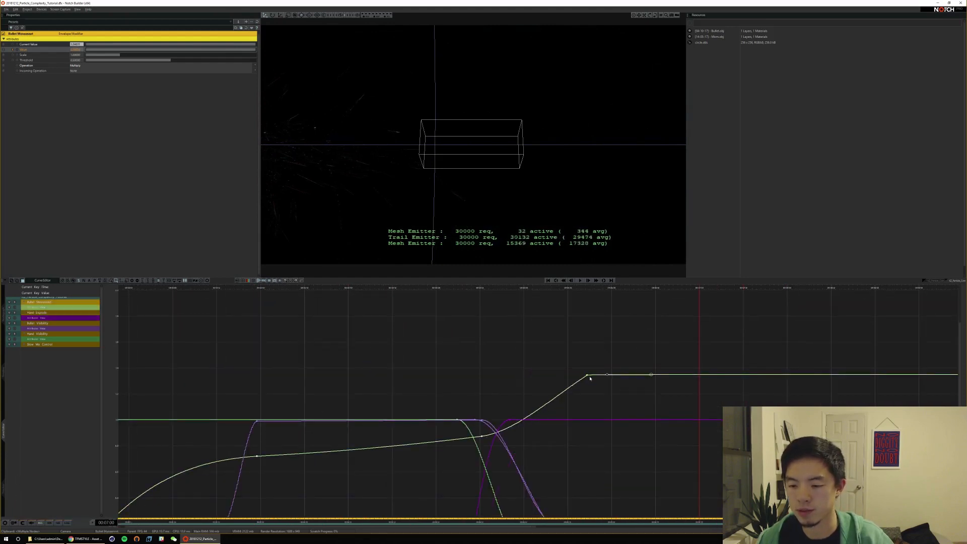
pyautogui.moveTo(651, 374); pyautogui.dragTo(651, 364)
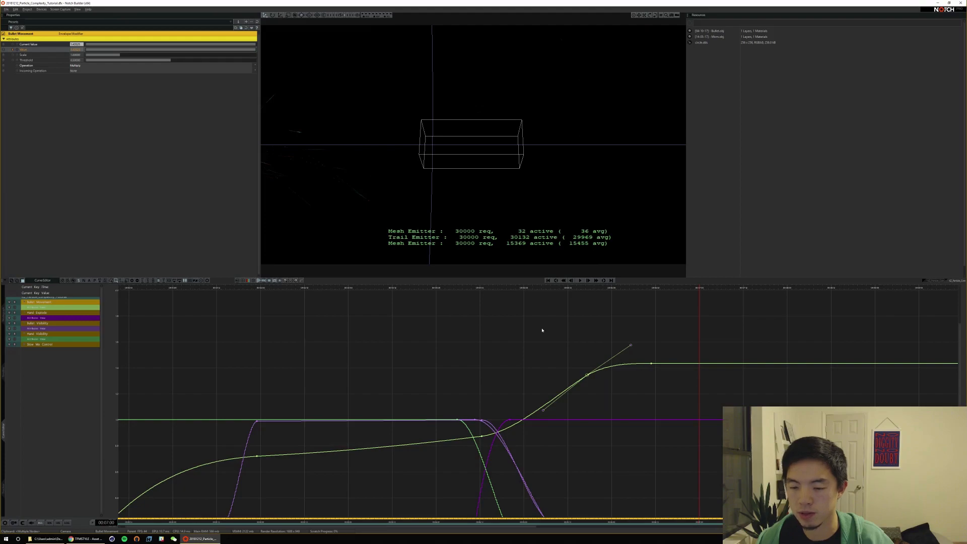
pyautogui.click(447, 290)
pyautogui.press('space')
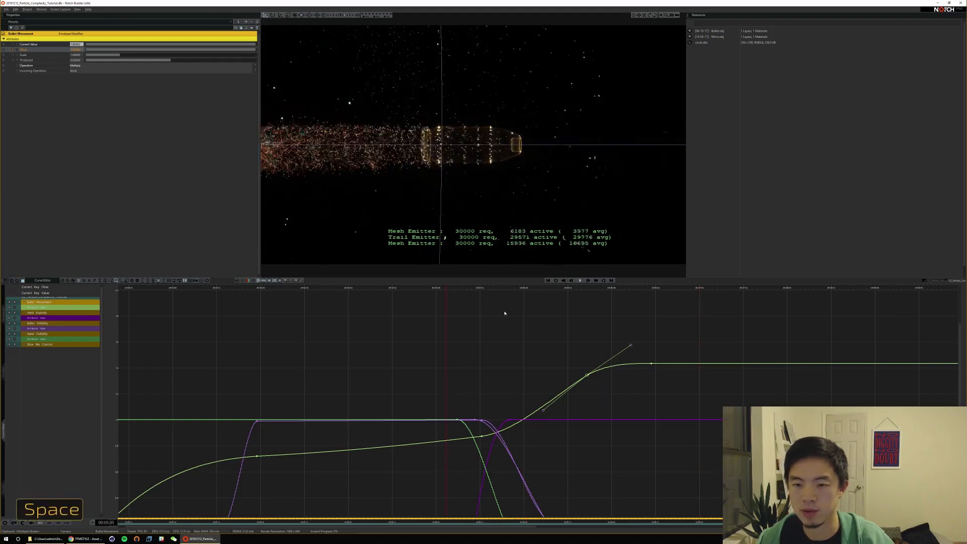
pyautogui.press('space')
pyautogui.press('Home')
pyautogui.press('space')
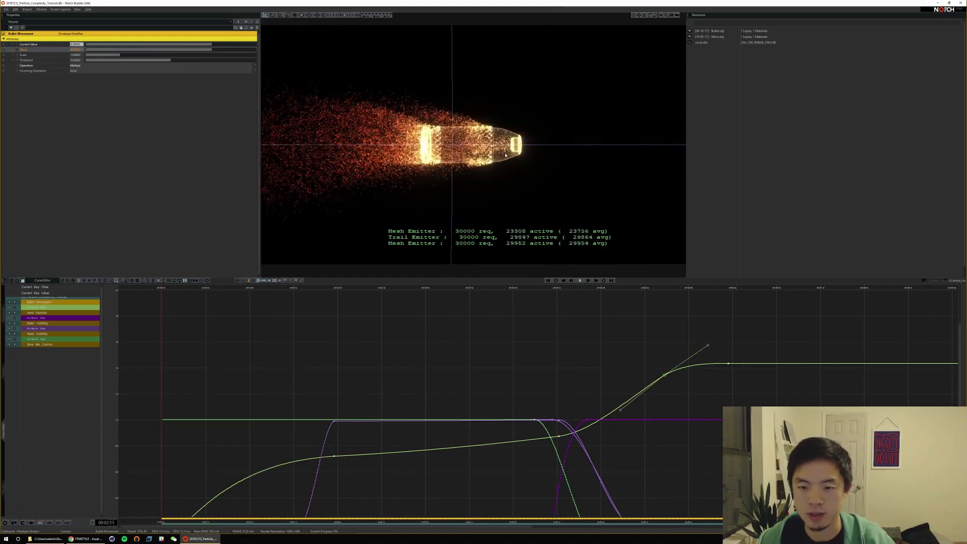
pyautogui.hotkey('alt', 'g')
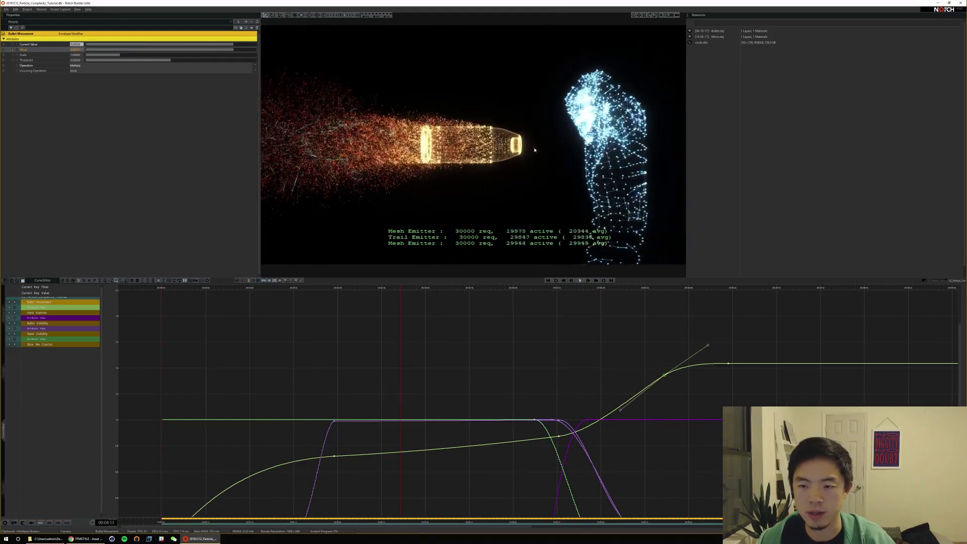
pyautogui.press('space')
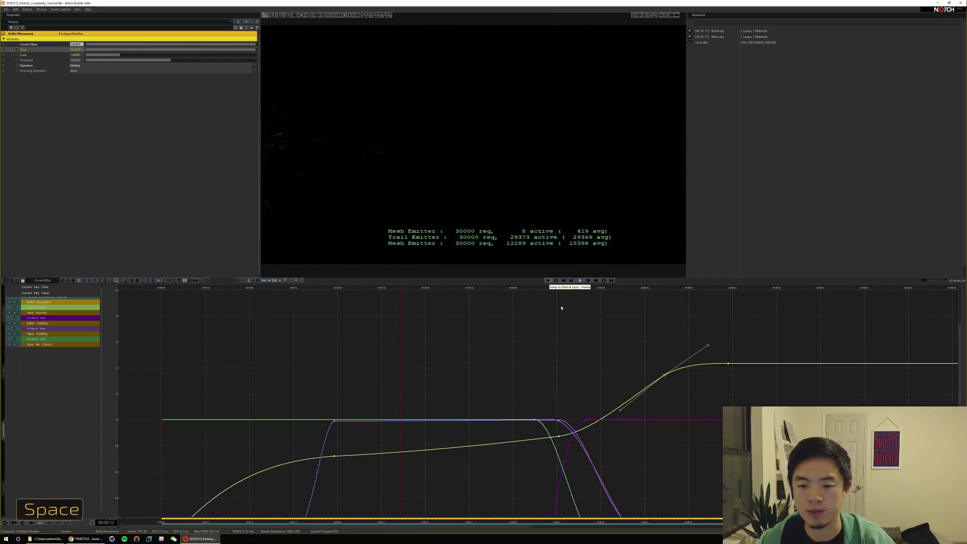
# Switch to the edit camera, orbit around the hand and replay the animation to examine the bullet's impact
pyautogui.keyDown('alt'); pyautogui.moveTo(530, 394); pyautogui.dragTo(551, 309, button='middle'); pyautogui.keyUp('alt')
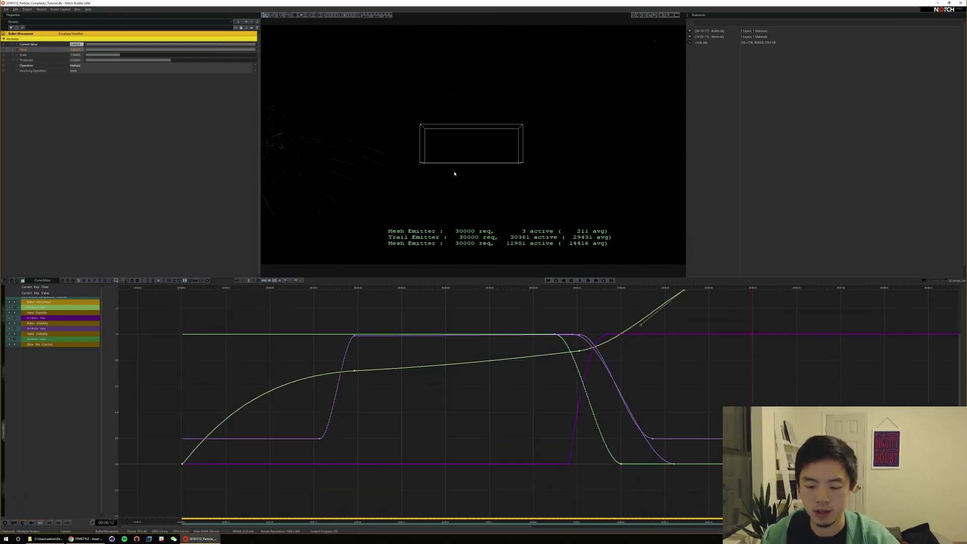
pyautogui.press('Home')
pyautogui.press('5')
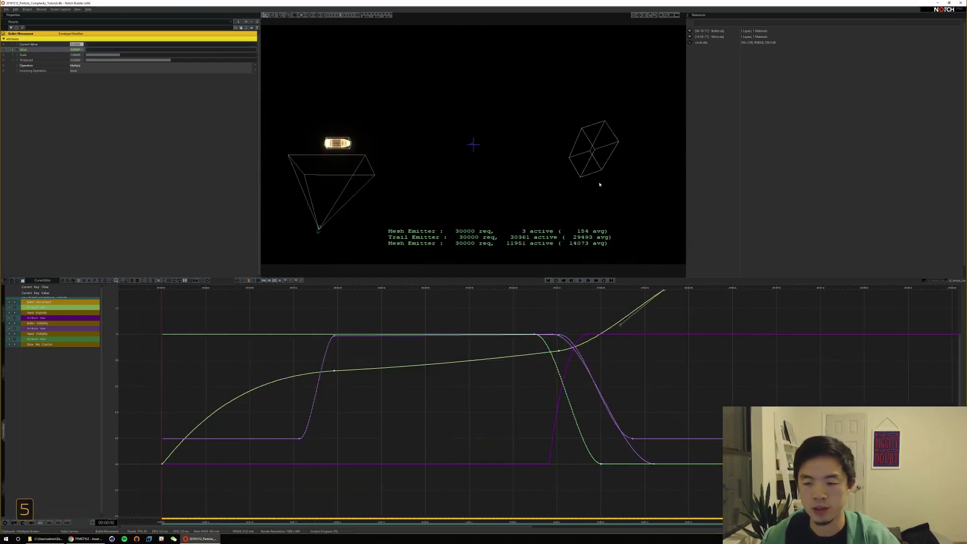
pyautogui.press('space')
pyautogui.press('space')
pyautogui.keyDown('alt'); pyautogui.keyDown('shift'); pyautogui.moveTo(617, 186); pyautogui.dragTo(597, 180, button='middle'); pyautogui.keyUp('shift'); pyautogui.keyUp('alt')
pyautogui.keyDown('ctrl'); pyautogui.moveTo(531, 171); pyautogui.dragTo(625, 156, button='right'); pyautogui.keyUp('ctrl')
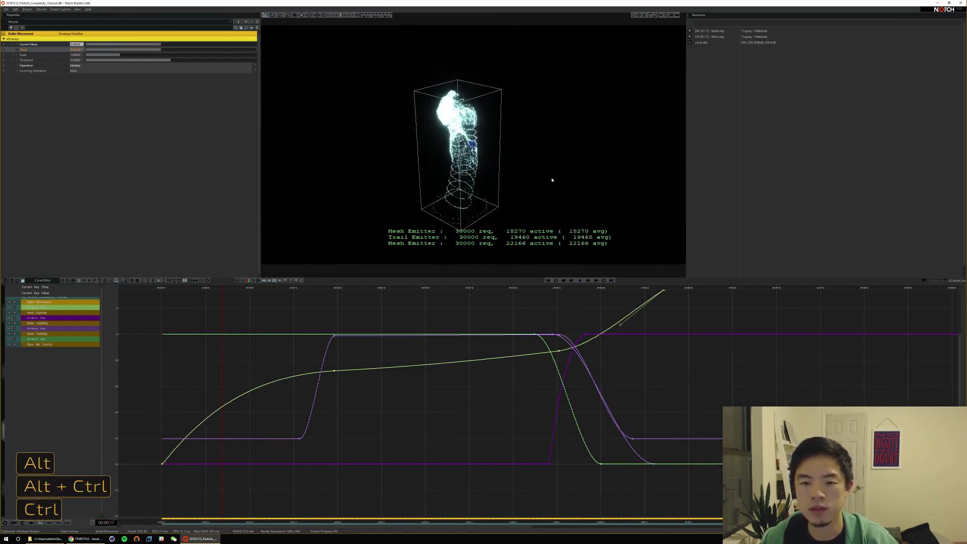
pyautogui.press('space')
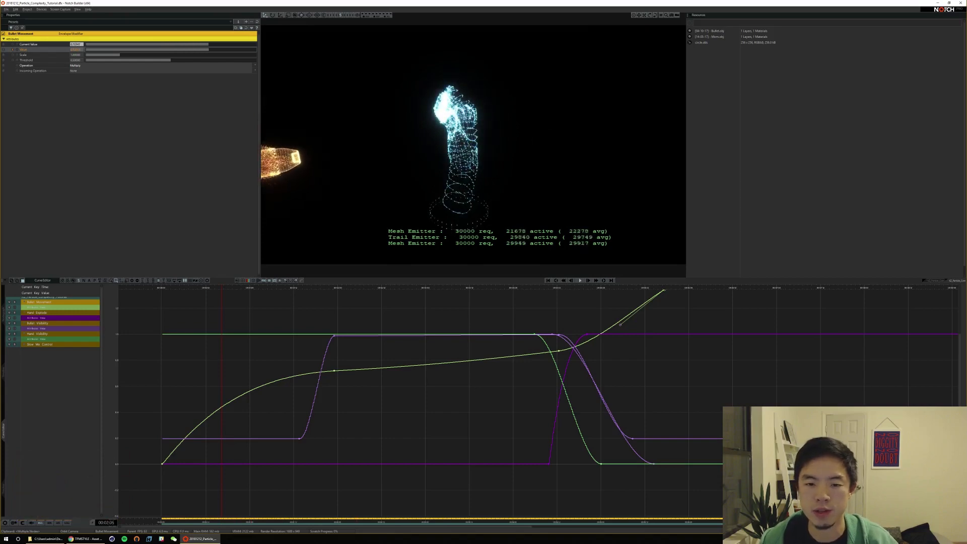
# In the node graph, set the hand's Force Affector Randomness to 1 and replay the animation from the start
pyautogui.press('F1')
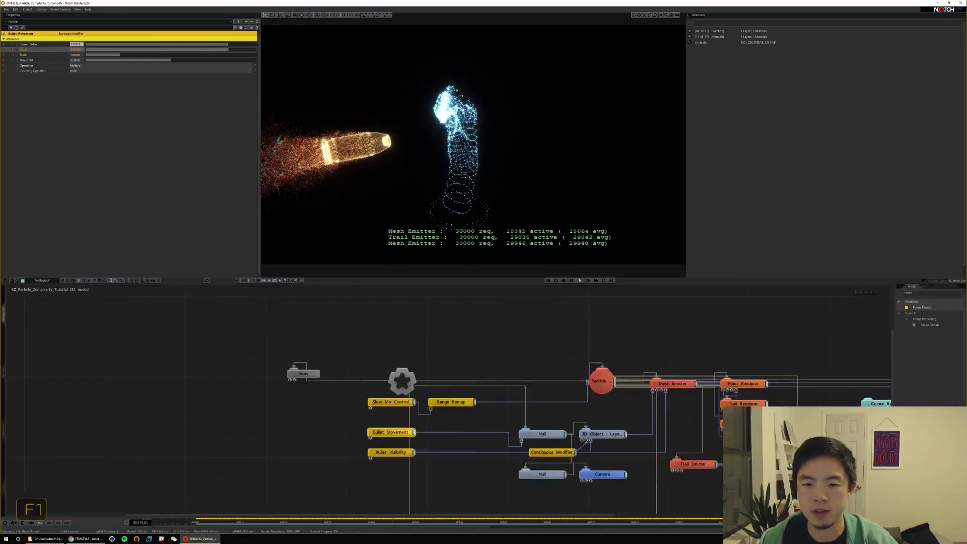
pyautogui.press('space')
pyautogui.keyDown('alt'); pyautogui.moveTo(794, 391); pyautogui.dragTo(642, 351); pyautogui.keyUp('alt')
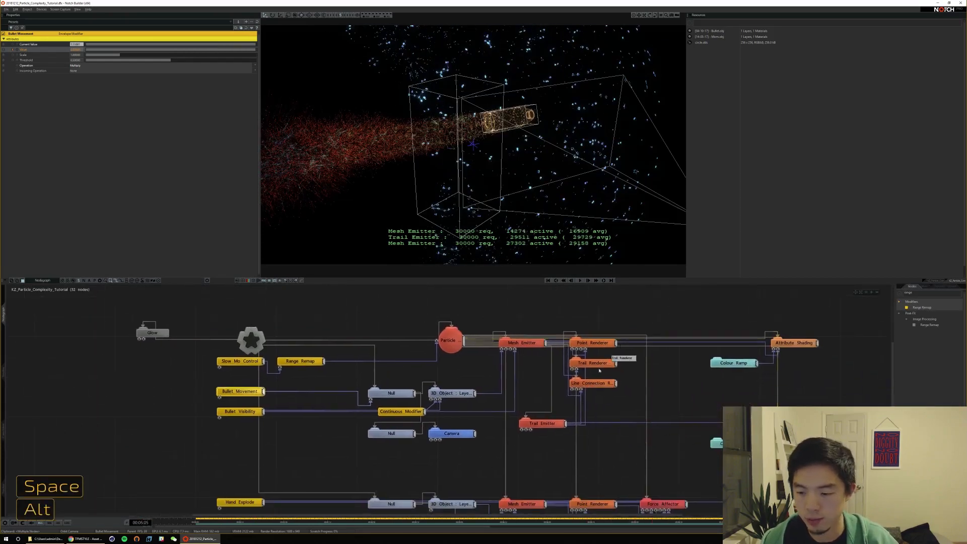
pyautogui.keyDown('alt'); pyautogui.moveTo(534, 477); pyautogui.dragTo(486, 409); pyautogui.keyUp('alt')
pyautogui.click(614, 436)
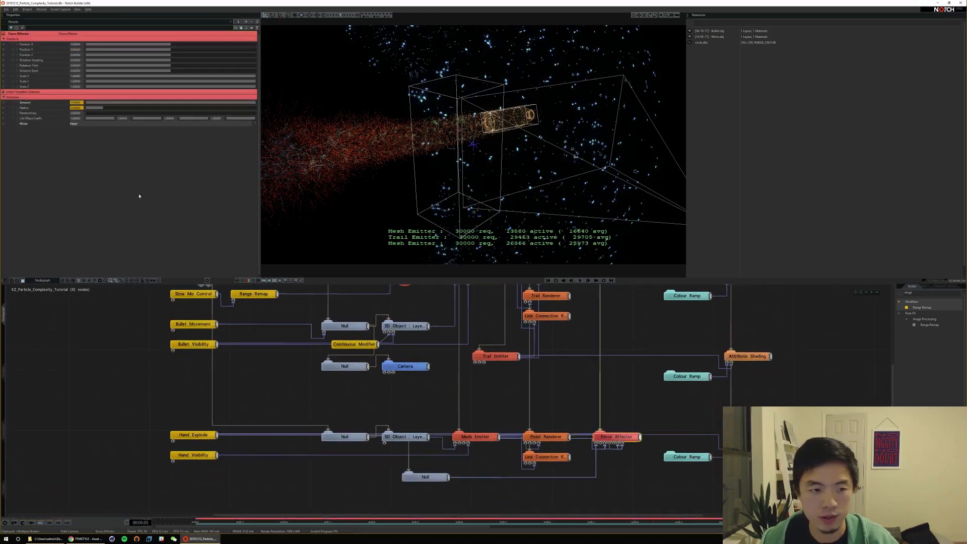
pyautogui.moveTo(91, 114); pyautogui.dragTo(126, 112)
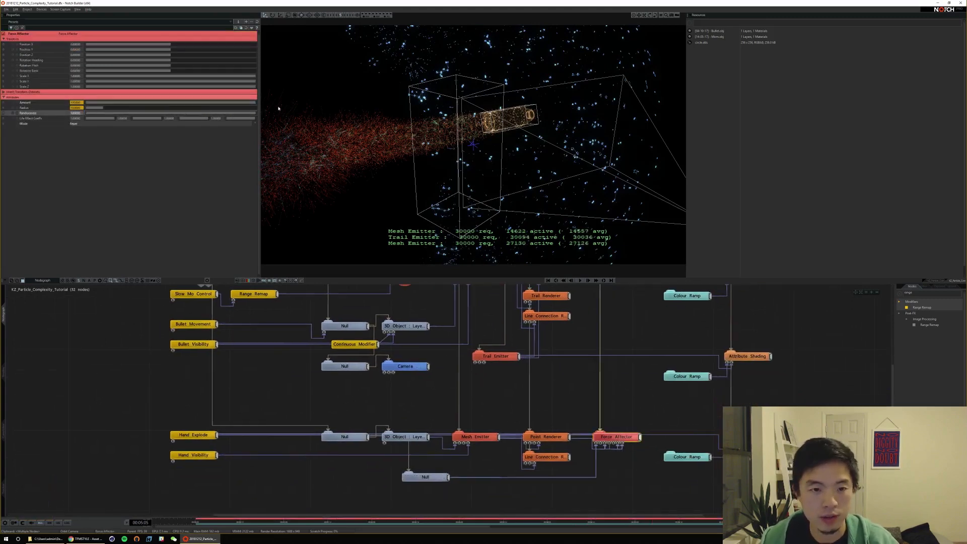
pyautogui.press('Home')
pyautogui.press('space')
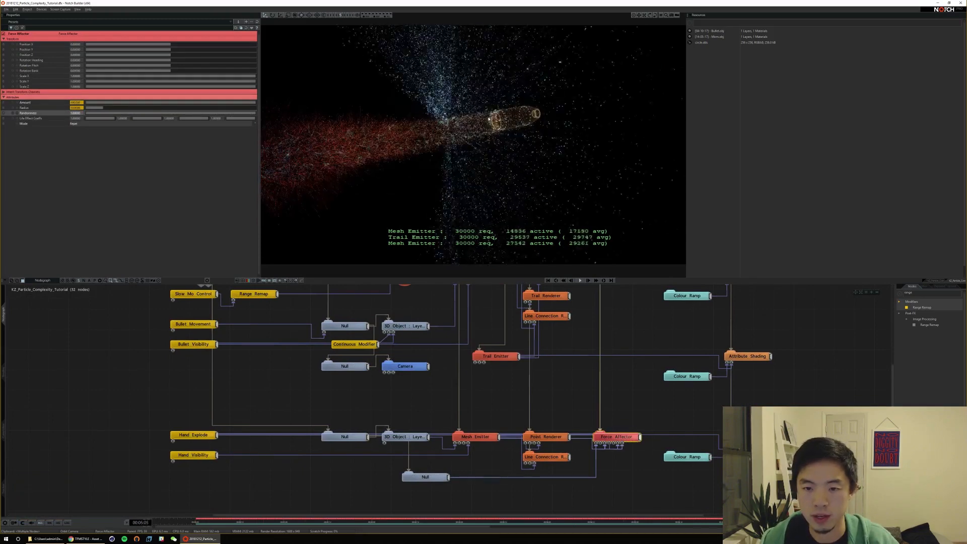
pyautogui.press('space')
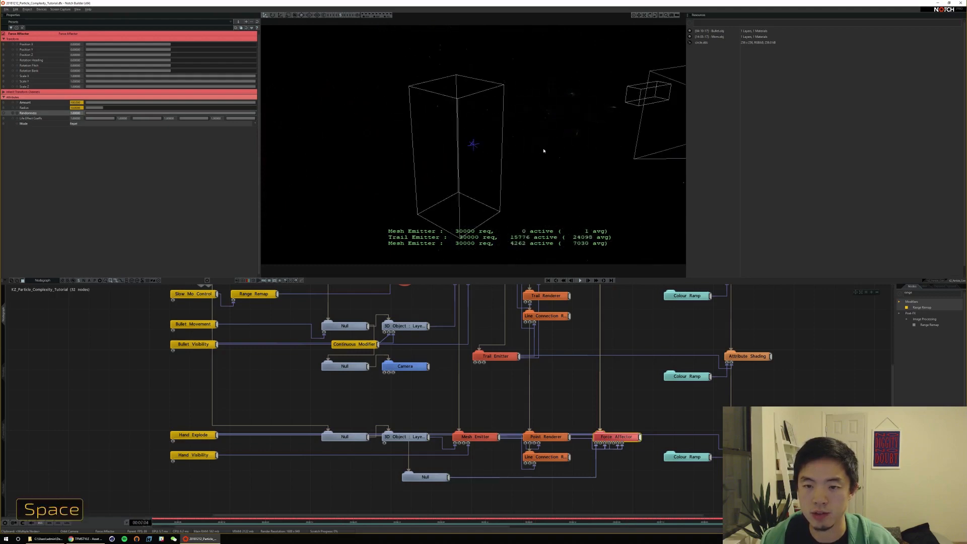
# Save the project, return to the scene camera and replay the whole animation from the start
pyautogui.hotkey('ctrl', 's')
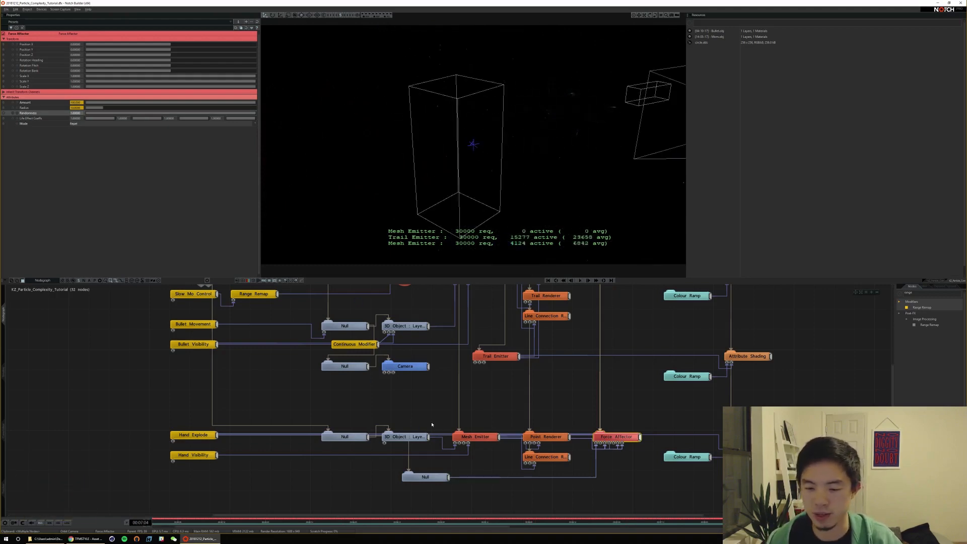
pyautogui.keyDown('alt'); pyautogui.moveTo(436, 388); pyautogui.dragTo(397, 393); pyautogui.keyUp('alt')
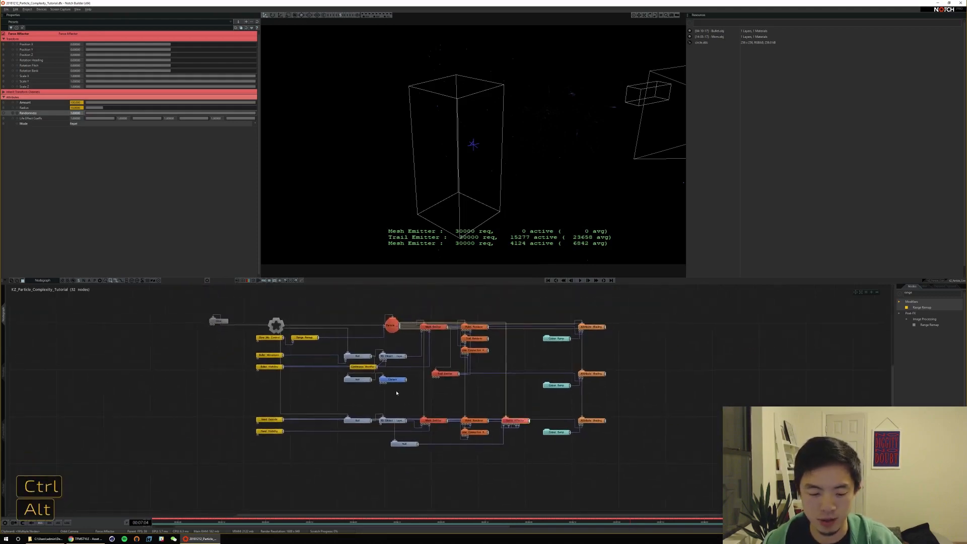
pyautogui.press('6')
pyautogui.press('space')
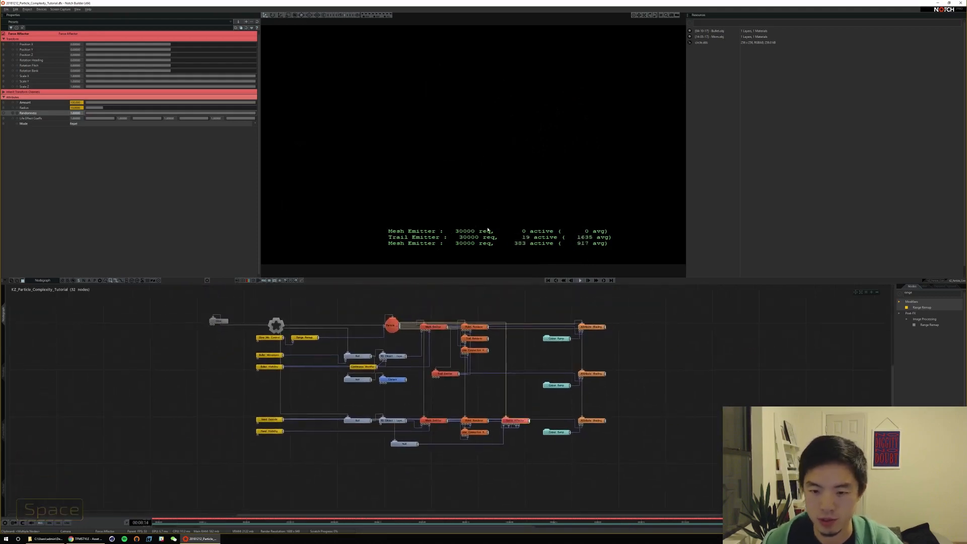
pyautogui.press('space')
pyautogui.press('Home')
pyautogui.press('space')
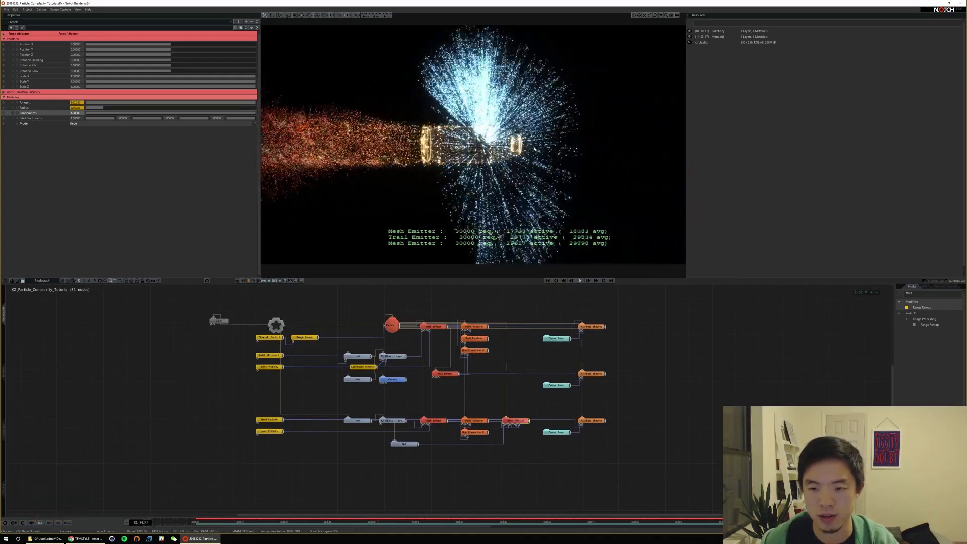
pyautogui.press('space')
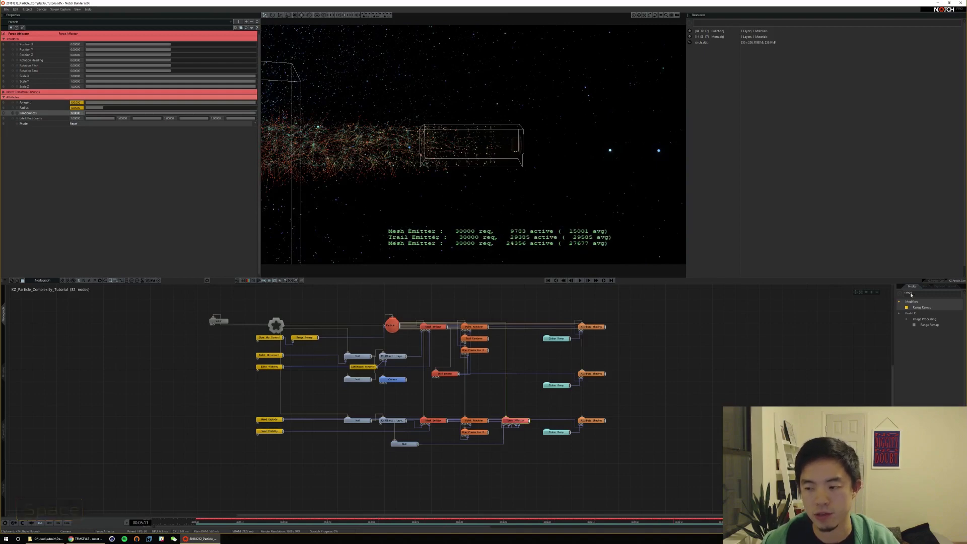
# Search the node library for envelope and add an Envelope Modifier below the Bullet Visibility node, beside the camera's Null
pyautogui.write('envelope')
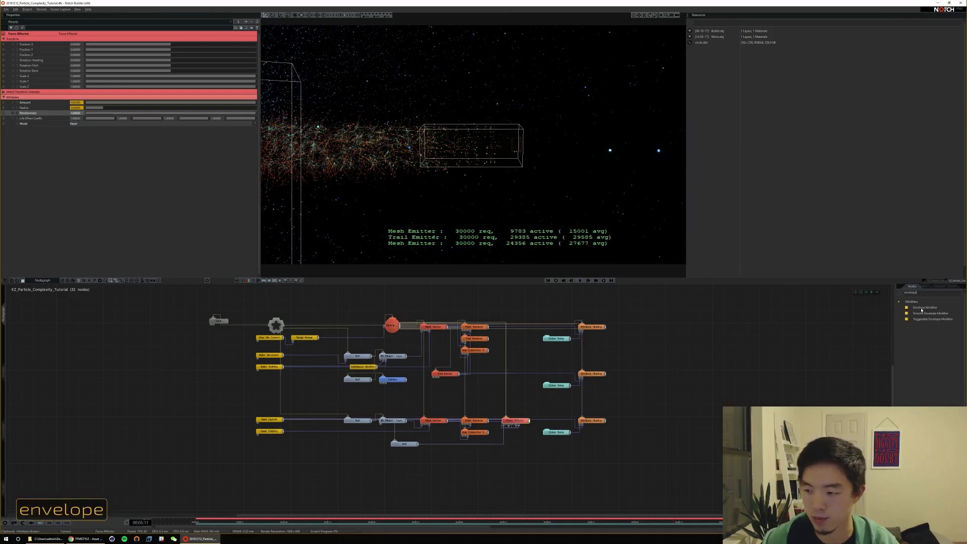
pyautogui.moveTo(921, 309); pyautogui.dragTo(300, 451)
pyautogui.moveTo(357, 371); pyautogui.dragTo(392, 391)
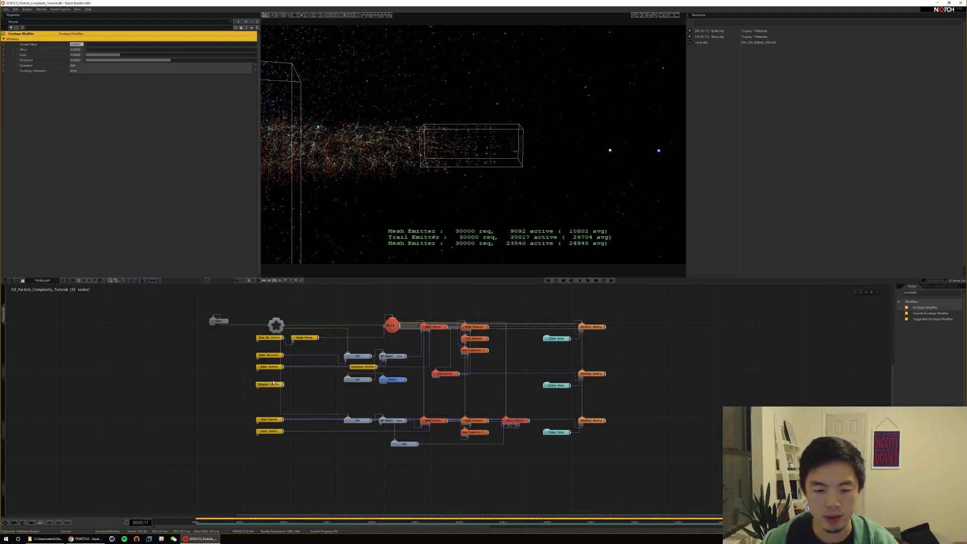
# Rename the new Envelope Modifier as Cam Distance and link it to the camera's Position Z
pyautogui.click(396, 381)
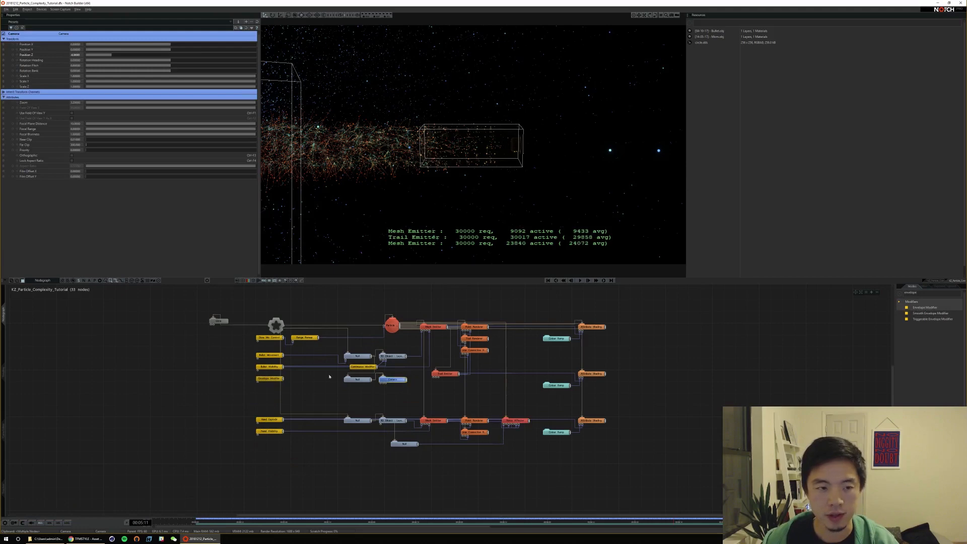
pyautogui.click(268, 380)
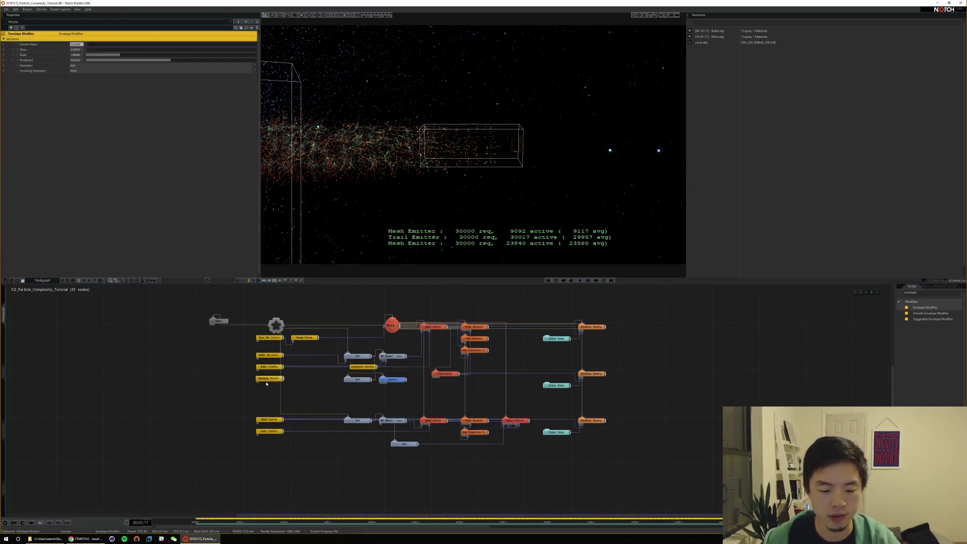
pyautogui.press('F5')
pyautogui.write('Cam Dist')
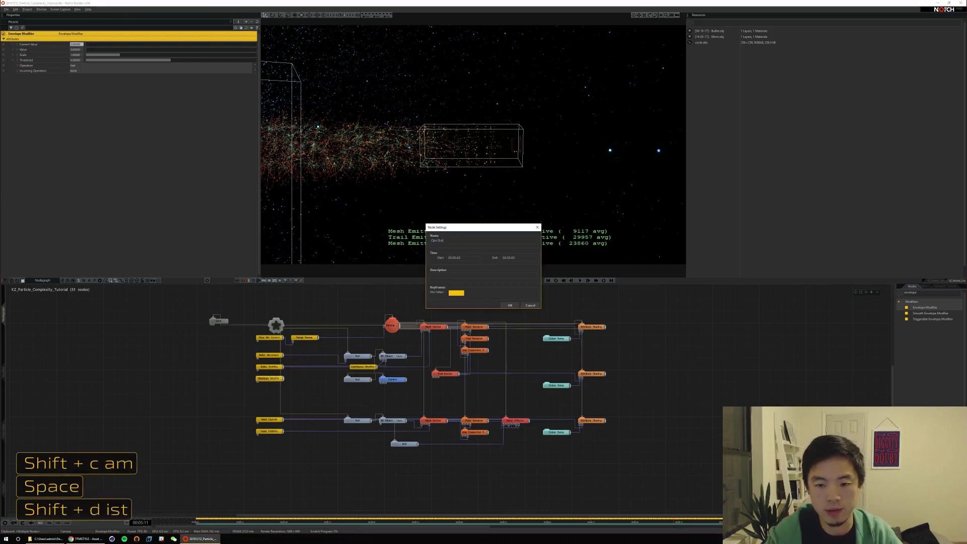
pyautogui.write('ance')
pyautogui.press('Return')
pyautogui.click(393, 379)
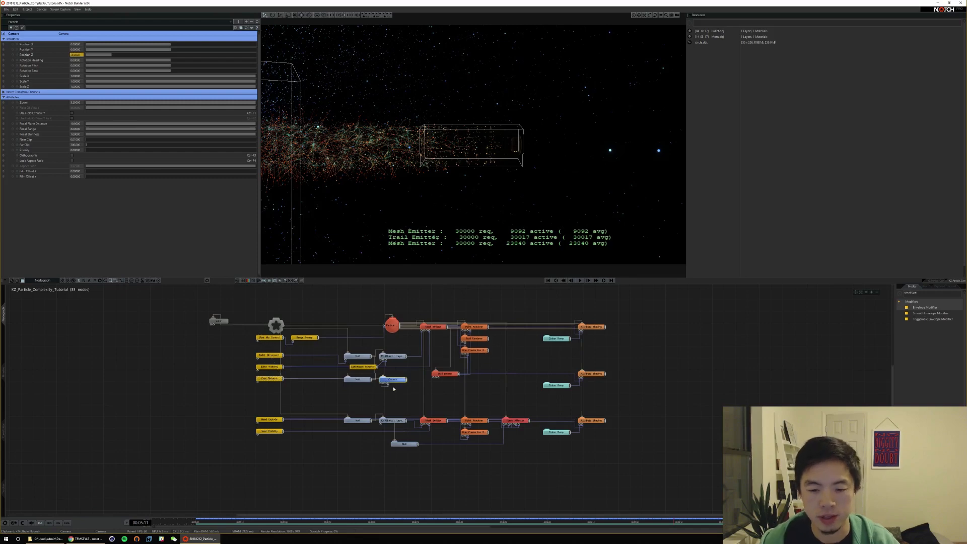
# Duplicate the Cam Distance envelope and rename the copy as Cam Rotation H
pyautogui.click(271, 379)
pyautogui.hotkey('ctrl', 'd')
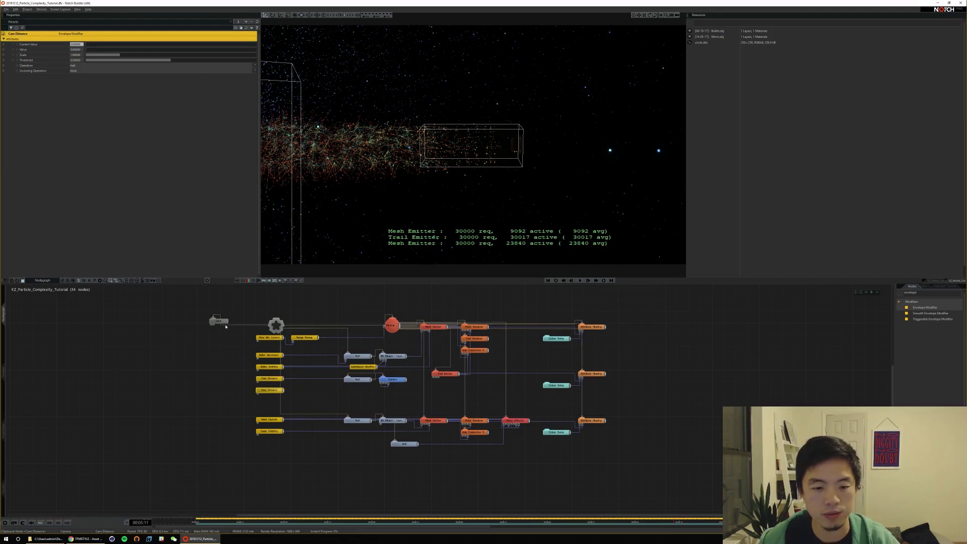
pyautogui.press('F5')
pyautogui.write('Cam Hea')
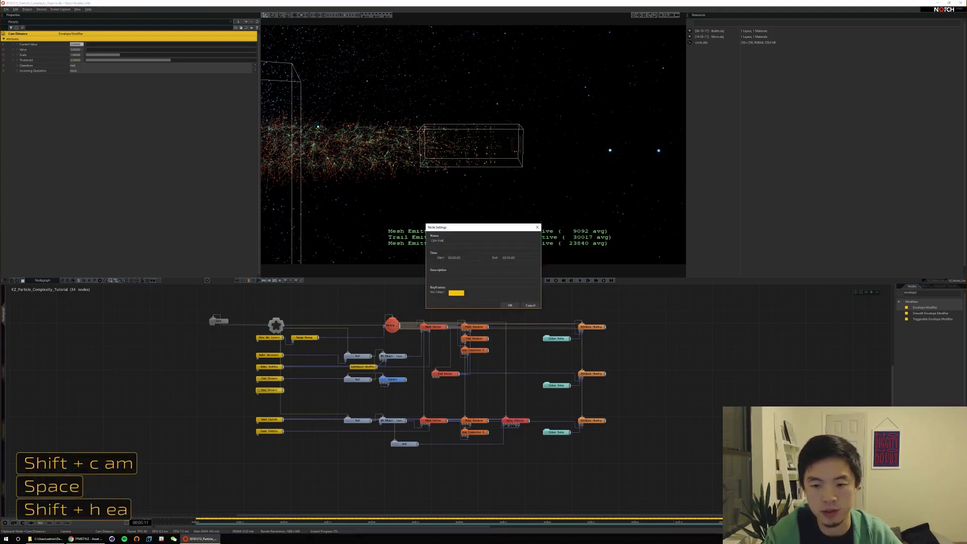
pyautogui.press('BackSpace')
pyautogui.press('BackSpace')
pyautogui.press('BackSpace')
pyautogui.write('Rotation H')
pyautogui.press('Return')
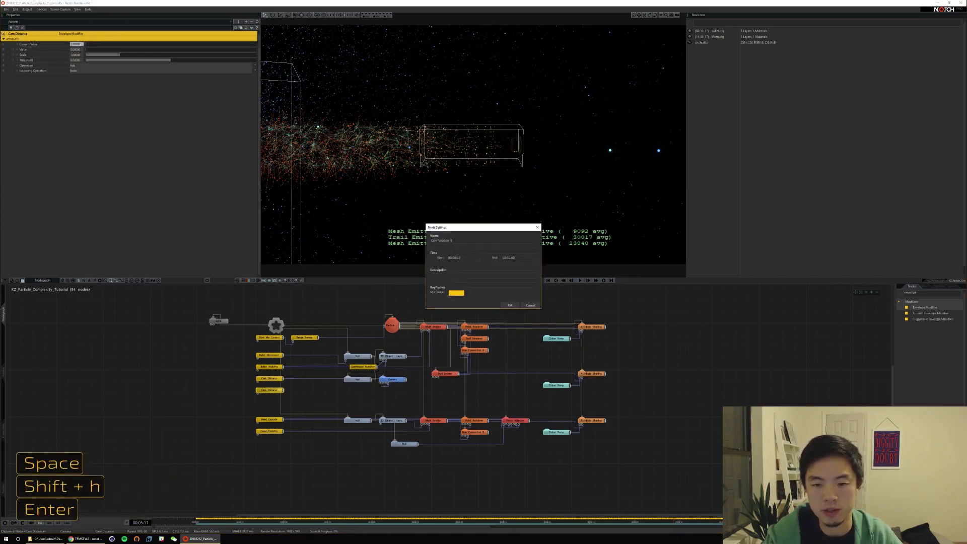
# Link Cam Rotation H to the Rotation Heading of the camera's Null and set that heading to 360
pyautogui.click(357, 380)
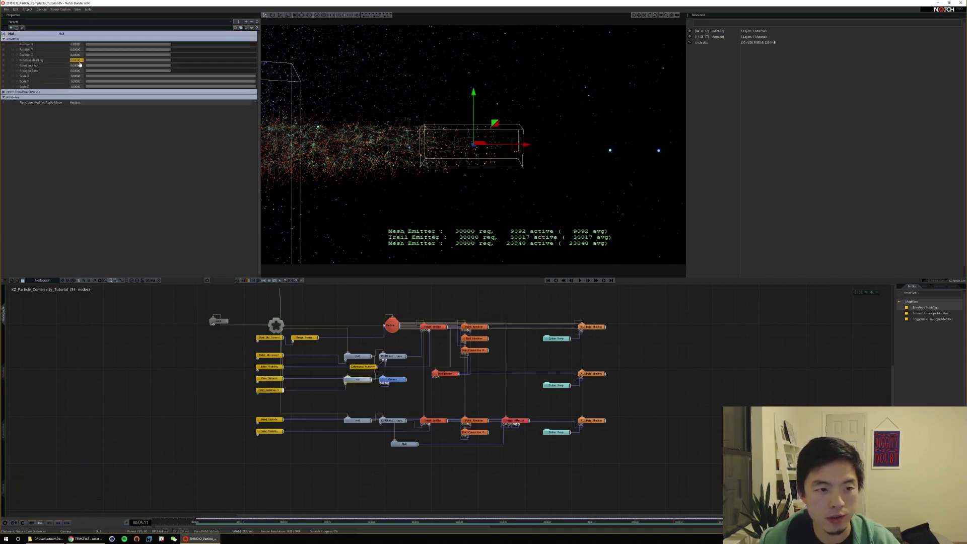
pyautogui.click(274, 391)
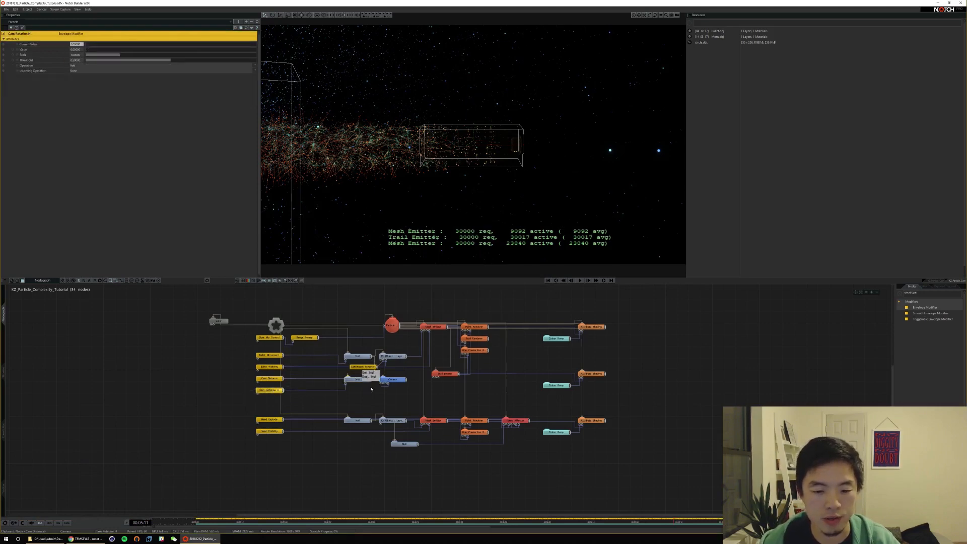
pyautogui.click(358, 379)
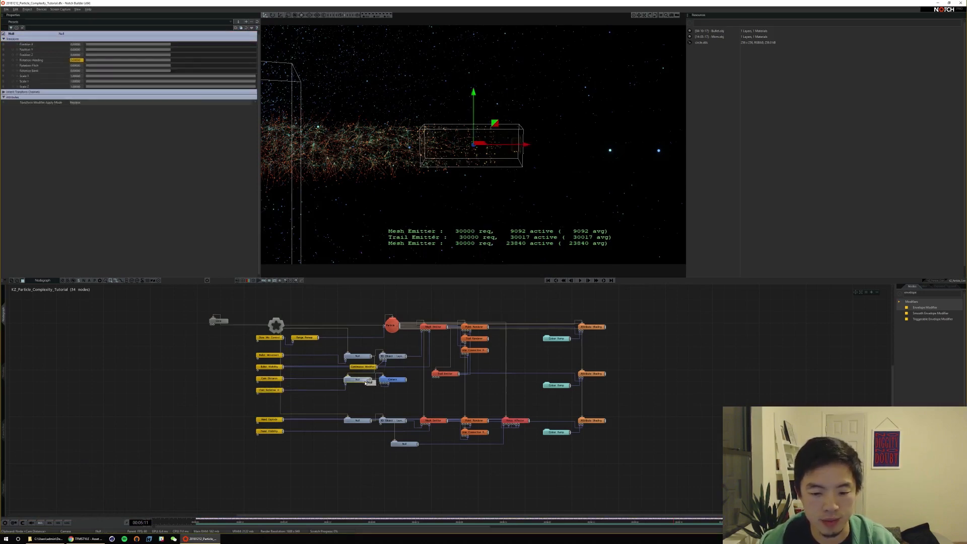
pyautogui.click(76, 60)
pyautogui.write('360')
pyautogui.press('Return')
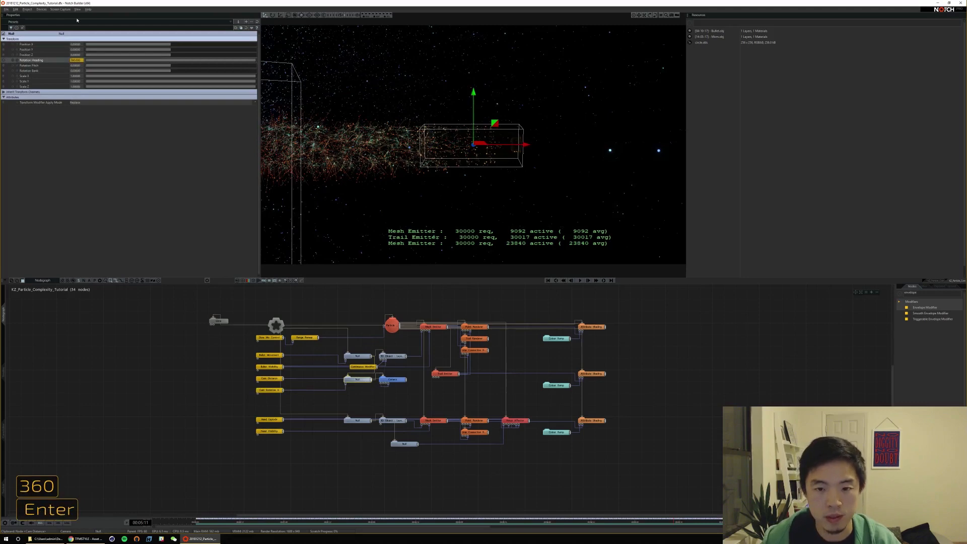
# Set the Operation of both the Cam Distance and Cam Rotation H envelopes to Multiply
pyautogui.click(270, 390)
pyautogui.click(250, 384)
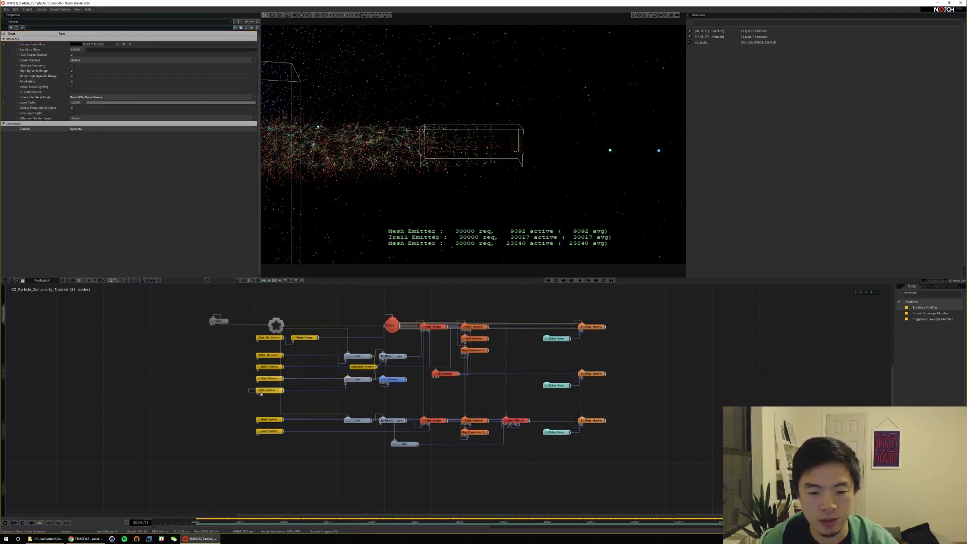
pyautogui.click(251, 390)
pyautogui.keyDown('shift'); pyautogui.click(252, 376); pyautogui.keyUp('shift')
pyautogui.click(87, 65)
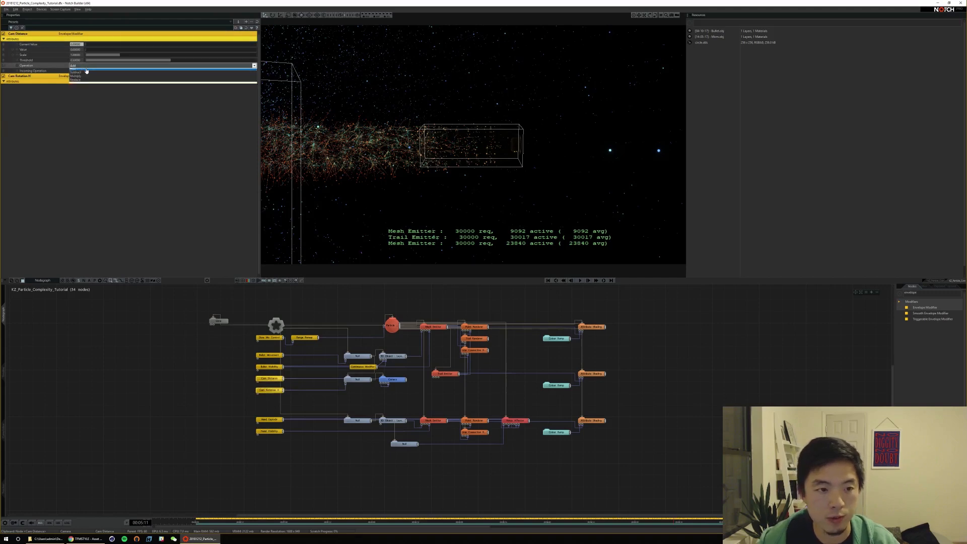
pyautogui.click(87, 81)
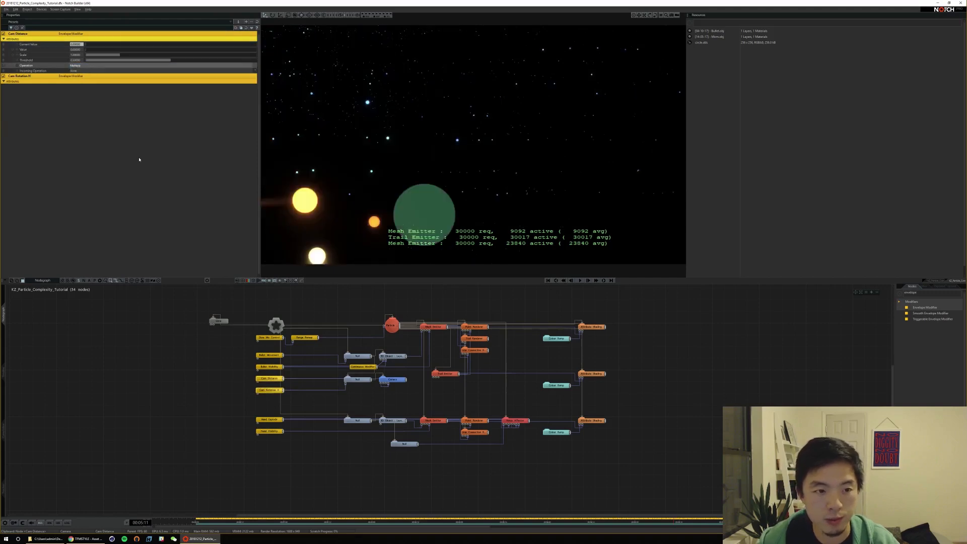
# Raise the Cam Distance envelope's Value to 1
pyautogui.click(393, 379)
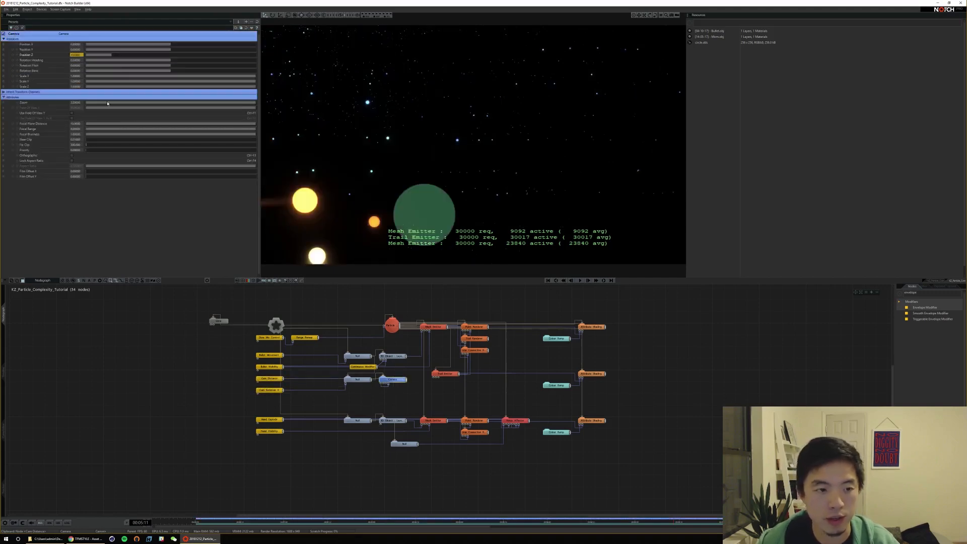
pyautogui.click(267, 378)
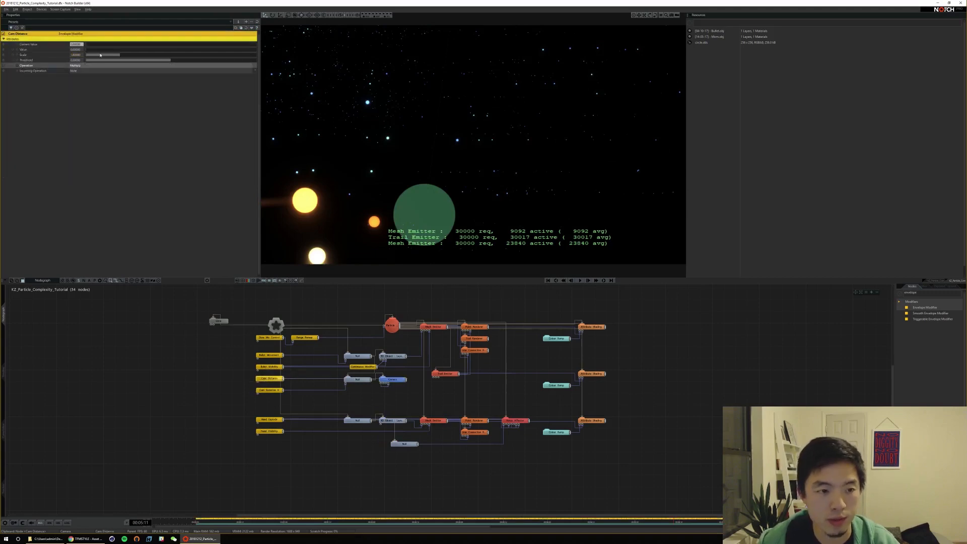
pyautogui.moveTo(93, 50); pyautogui.dragTo(373, 257)
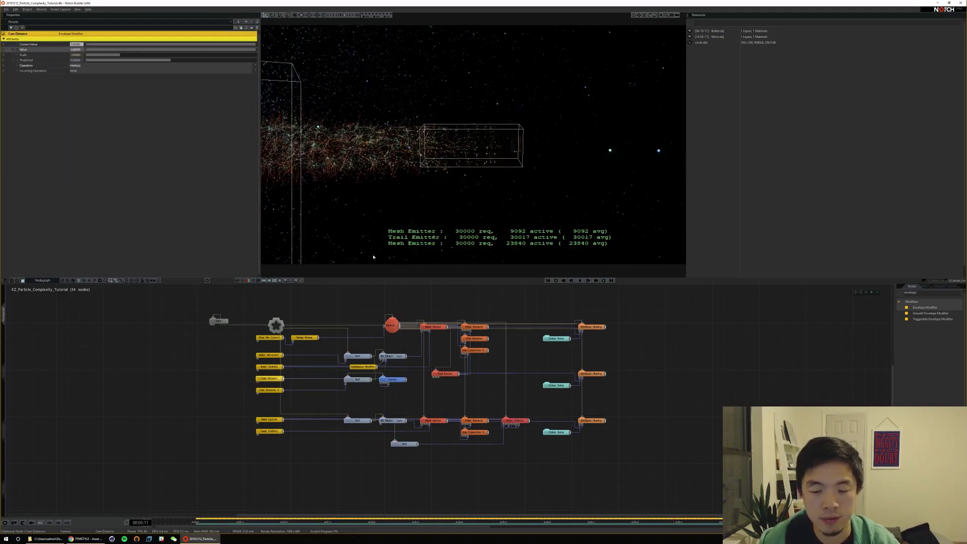
# Lower the camera's Position Z to pull it farther from the bullet, and replay the animation from the start
pyautogui.click(393, 379)
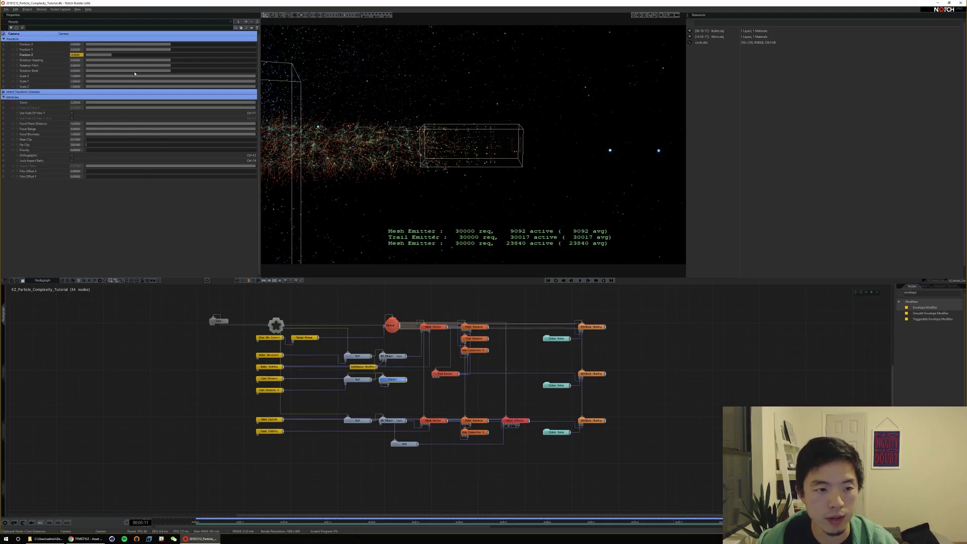
pyautogui.moveTo(110, 57); pyautogui.dragTo(79, 56)
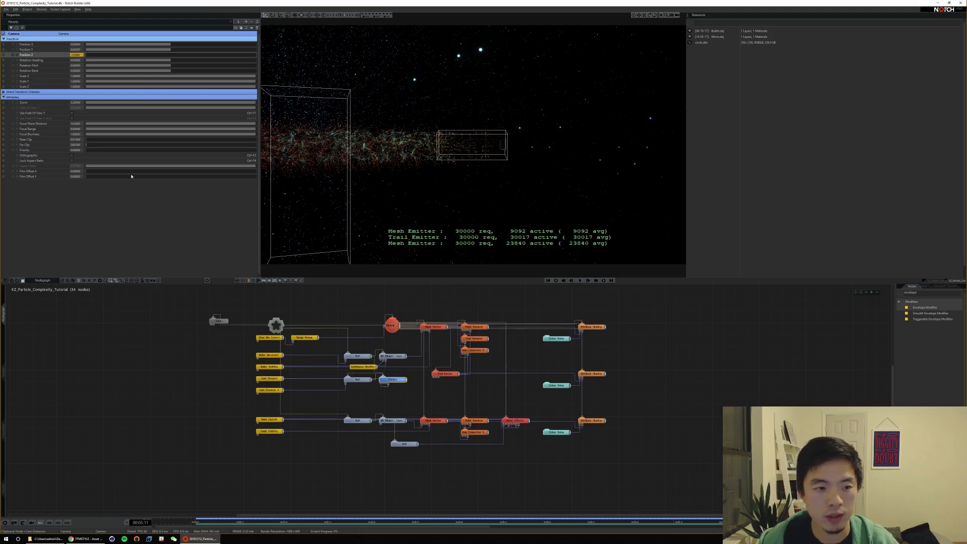
pyautogui.press('Home')
pyautogui.press('space')
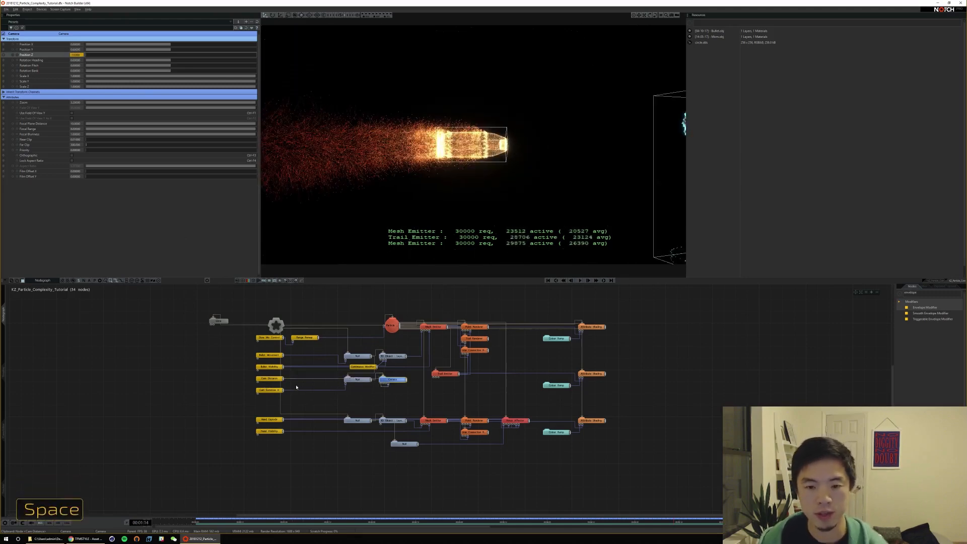
# Move the Cam Distance and Cam Rotation H nodes slightly lower in the node graph, away from Bullet Visibility
pyautogui.moveTo(244, 398); pyautogui.dragTo(270, 384)
pyautogui.click(240, 387)
pyautogui.click(243, 396)
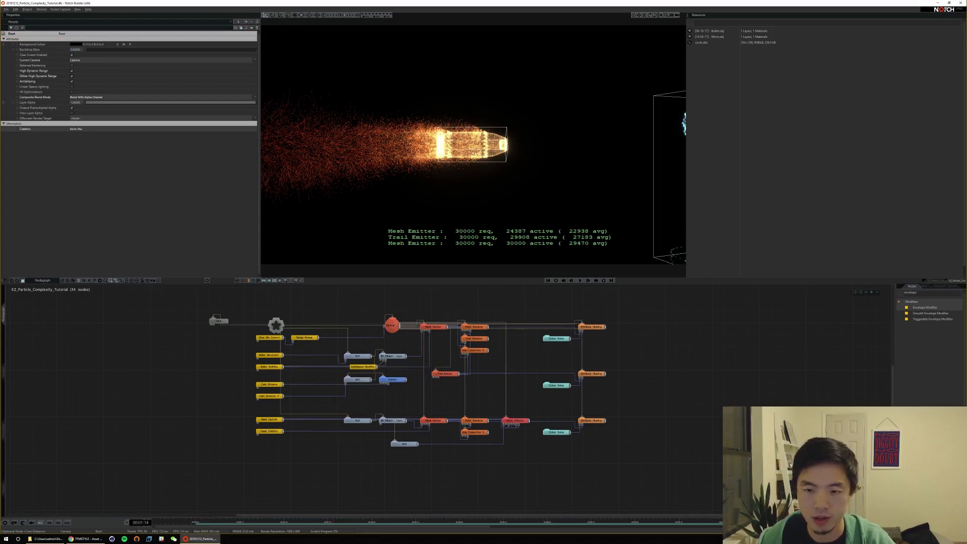
pyautogui.press('F3')
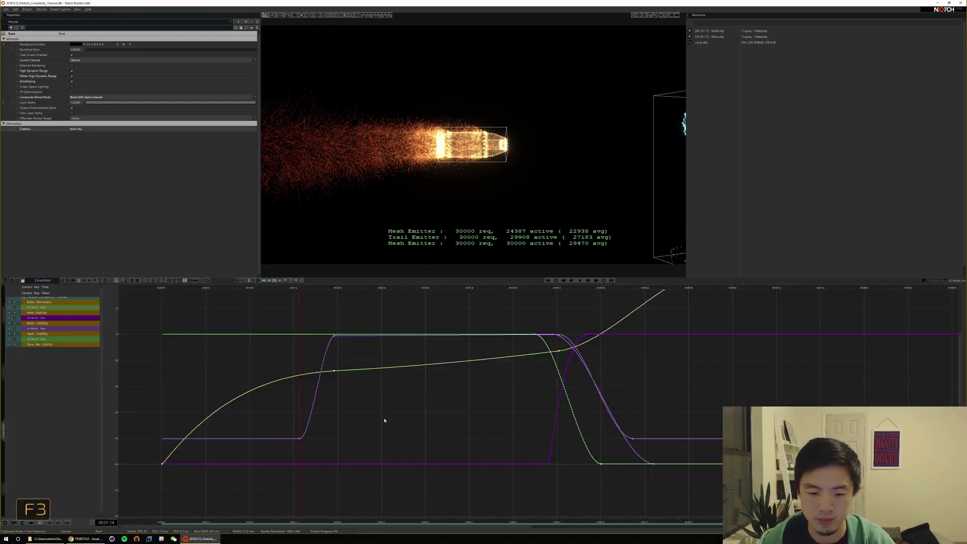
pyautogui.keyDown('alt'); pyautogui.moveTo(394, 415); pyautogui.dragTo(421, 419, button='middle'); pyautogui.keyUp('alt')
pyautogui.press('F1')
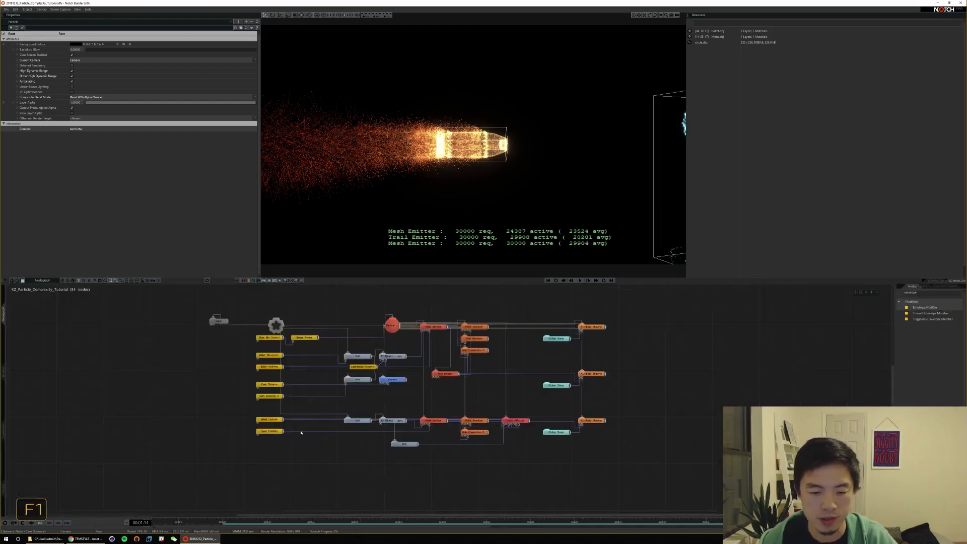
pyautogui.click(267, 384)
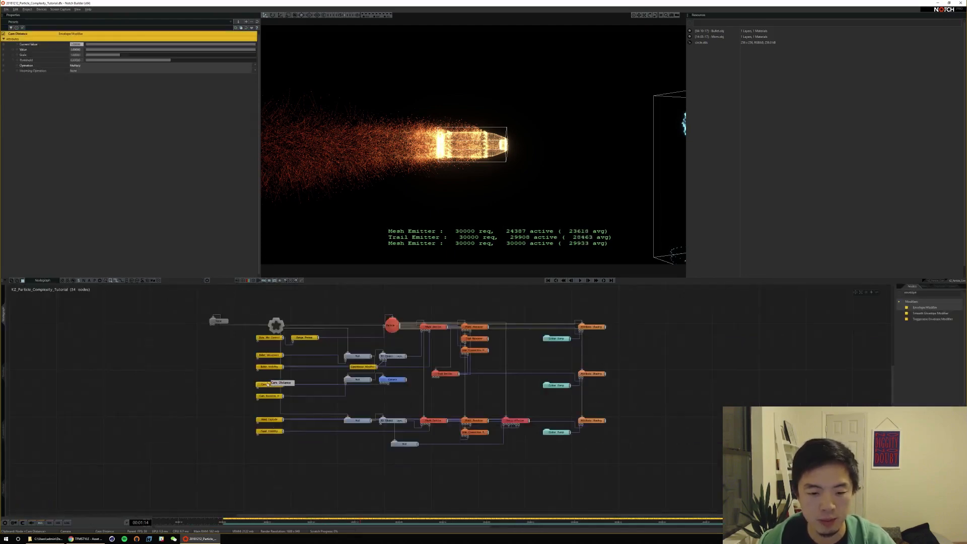
pyautogui.press('F2')
pyautogui.press('F1')
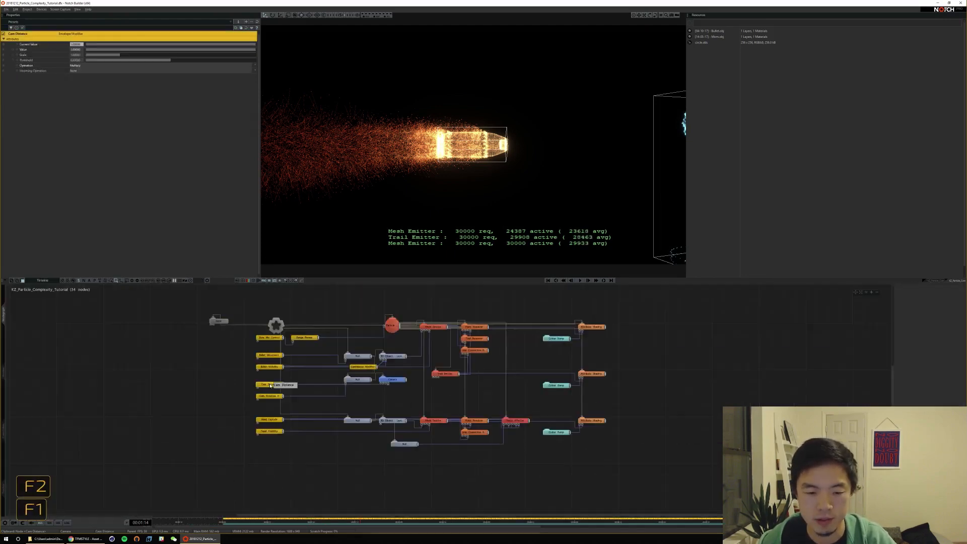
# Show the curve editor for Cam Rotation H and set its Value to 0.75 at the start of the timeline
pyautogui.click(268, 396)
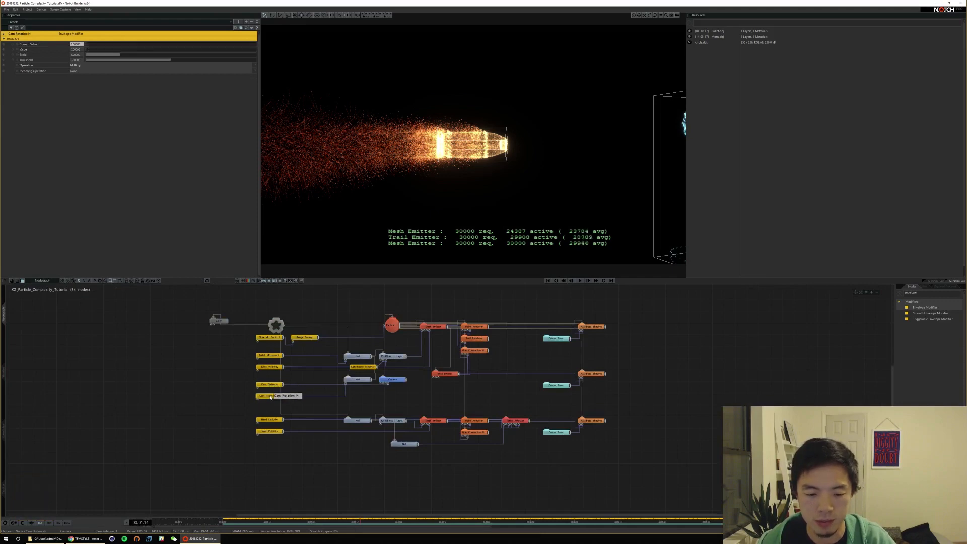
pyautogui.press('F3')
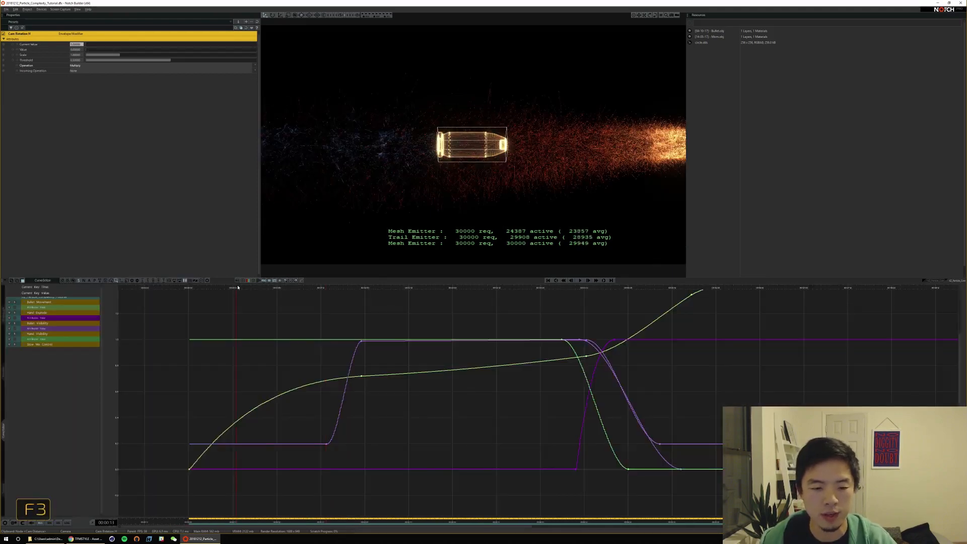
pyautogui.press('Home')
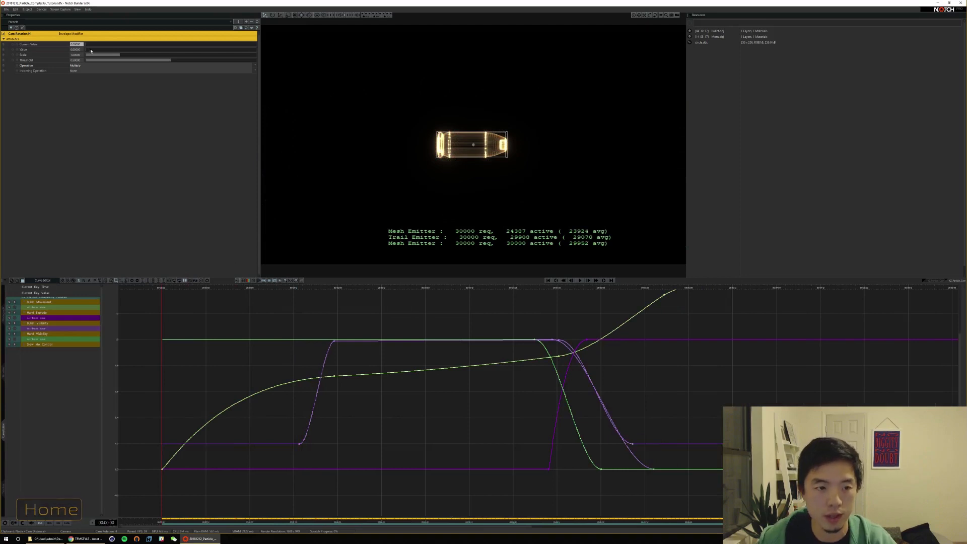
pyautogui.moveTo(90, 50); pyautogui.dragTo(217, 47)
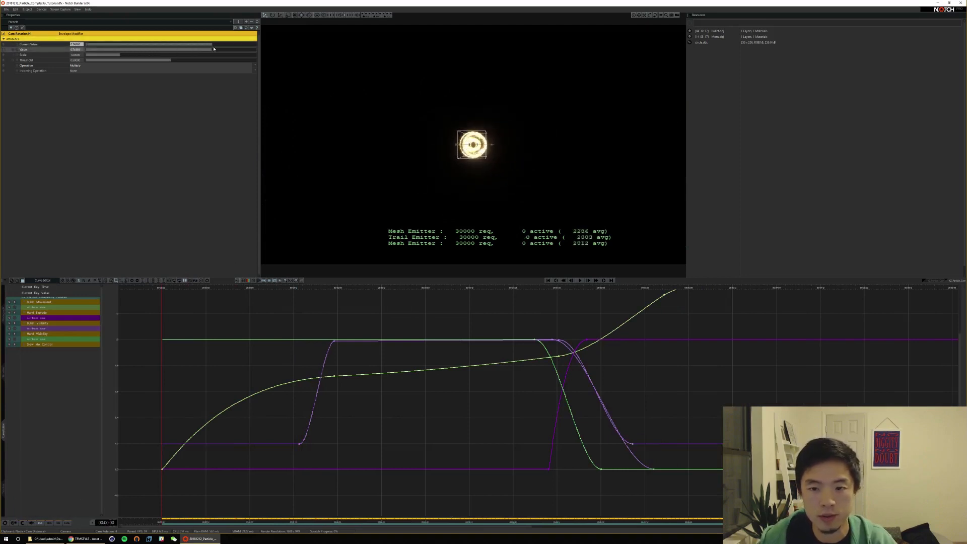
pyautogui.write('.75')
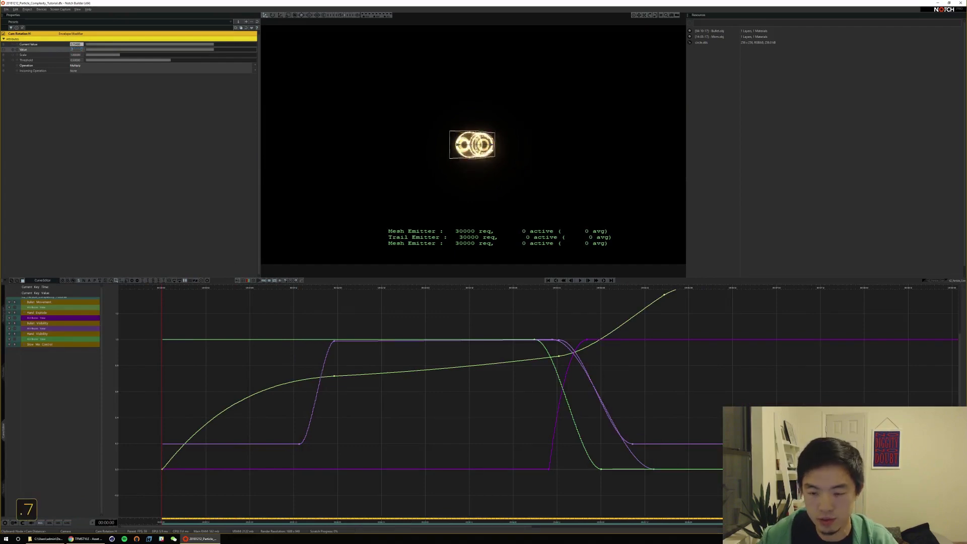
pyautogui.press('Return')
# Replay the animation from the start to examine the bullet's flight from the rotated camera
pyautogui.press('space')
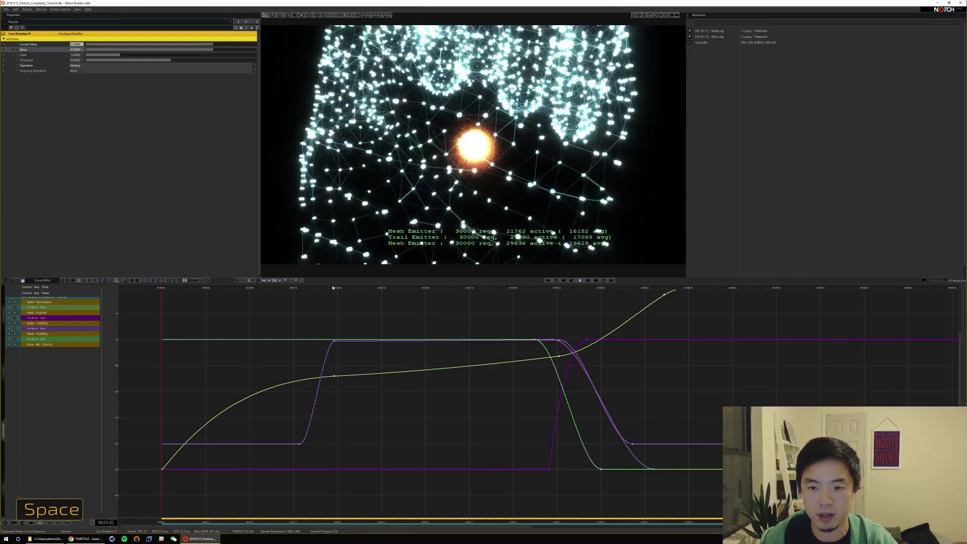
pyautogui.press('Home')
pyautogui.press('space')
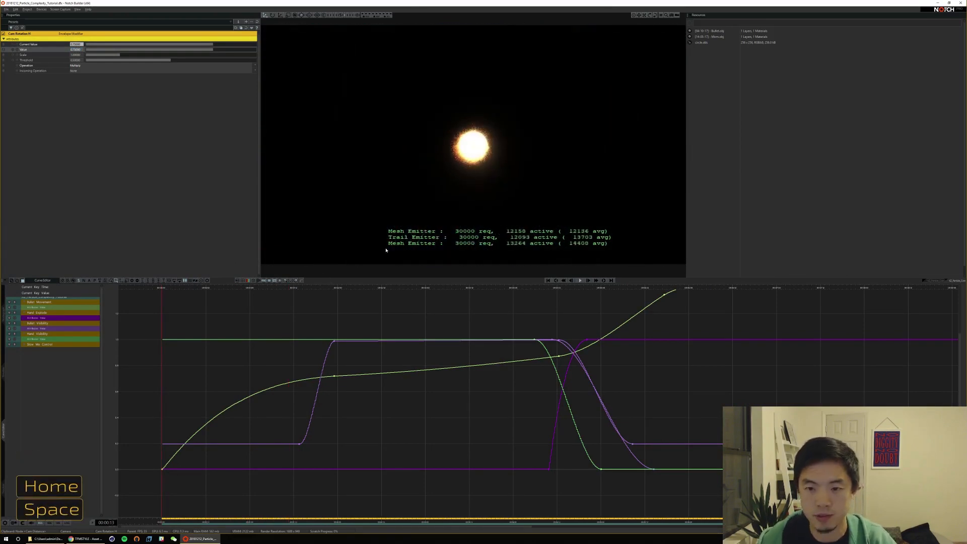
pyautogui.press('space')
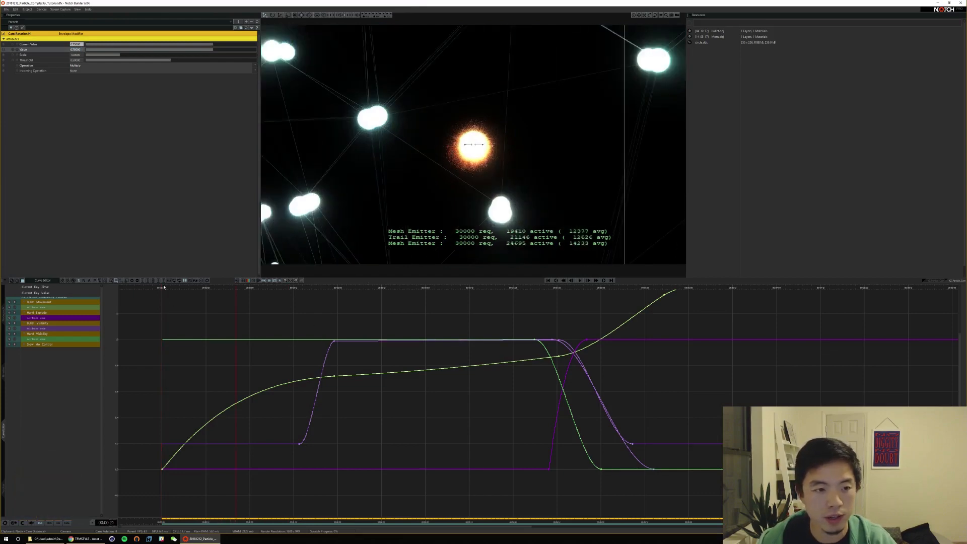
# Return to the start of the timeline and add a keyframe for Cam Rotation H's Value
pyautogui.press('Home')
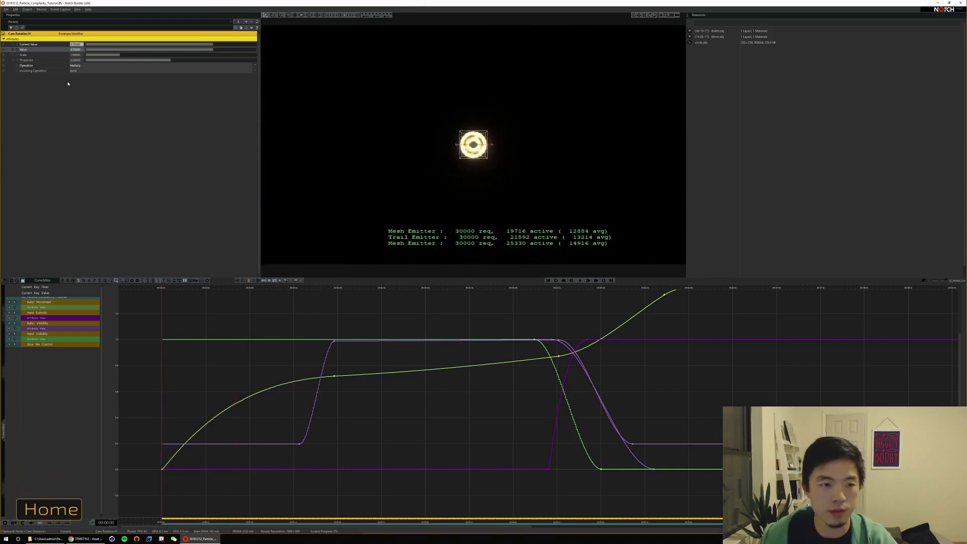
pyautogui.click(14, 49)
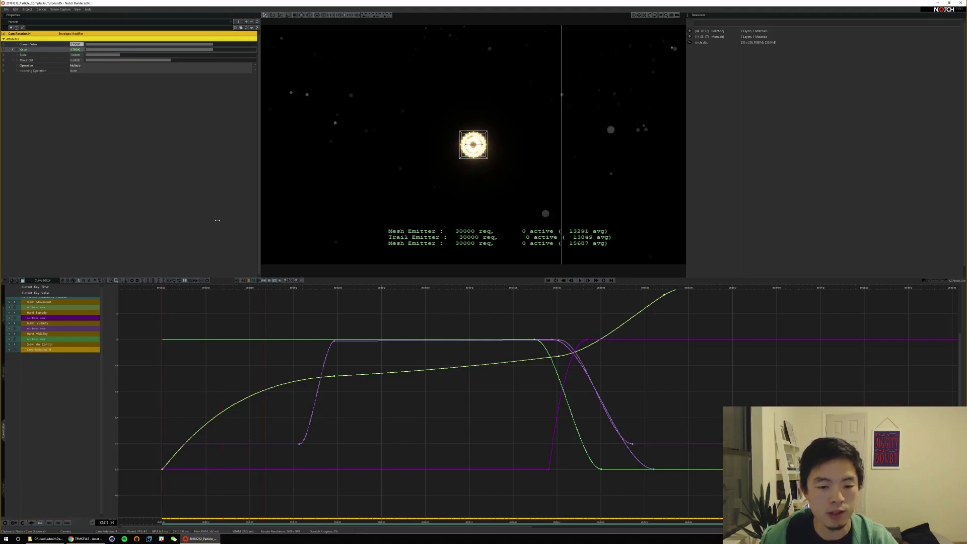
# Set Cam Rotation H's Value to 1 at 00:01:19 and show its curve in the curve editor
pyautogui.moveTo(217, 220); pyautogui.dragTo(318, 287)
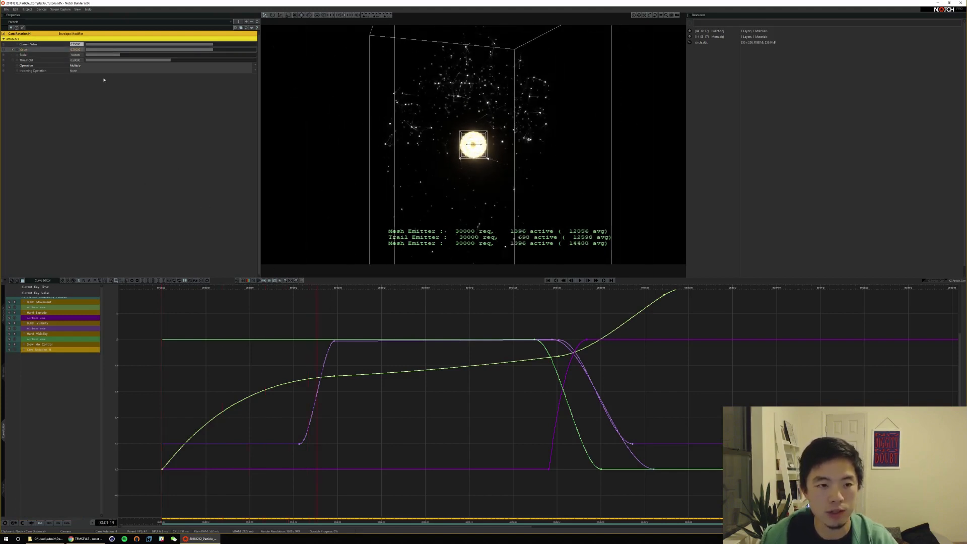
pyautogui.moveTo(213, 52); pyautogui.dragTo(262, 50)
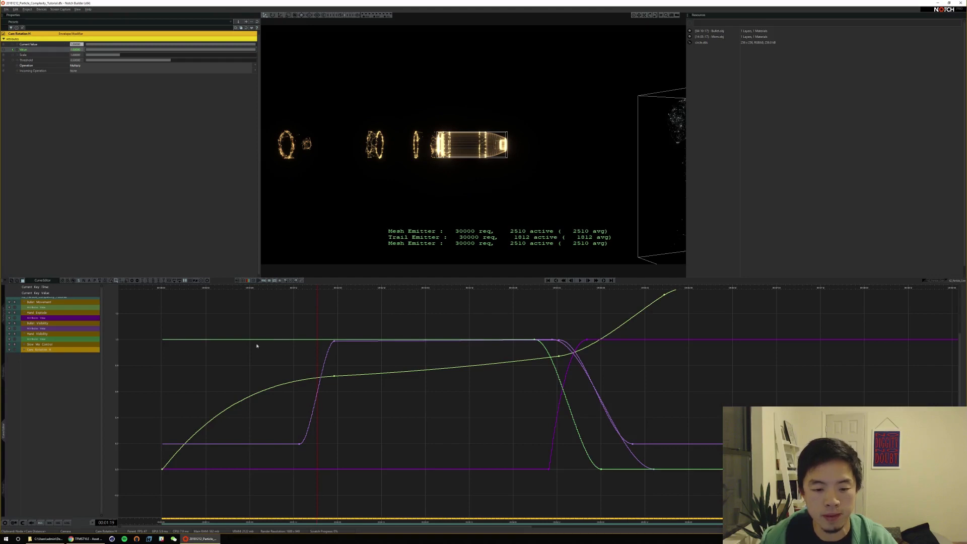
pyautogui.click(15, 349)
# Hide the Slow Mo Control, Hand Visibility, Bullet Visibility and Hand Explode curves in the curve editor
pyautogui.click(15, 344)
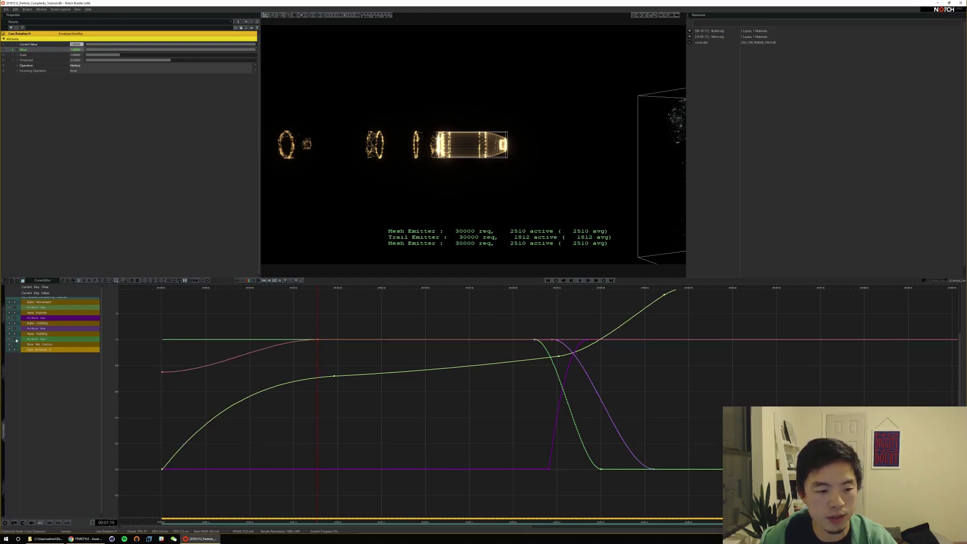
pyautogui.click(14, 334)
pyautogui.click(14, 323)
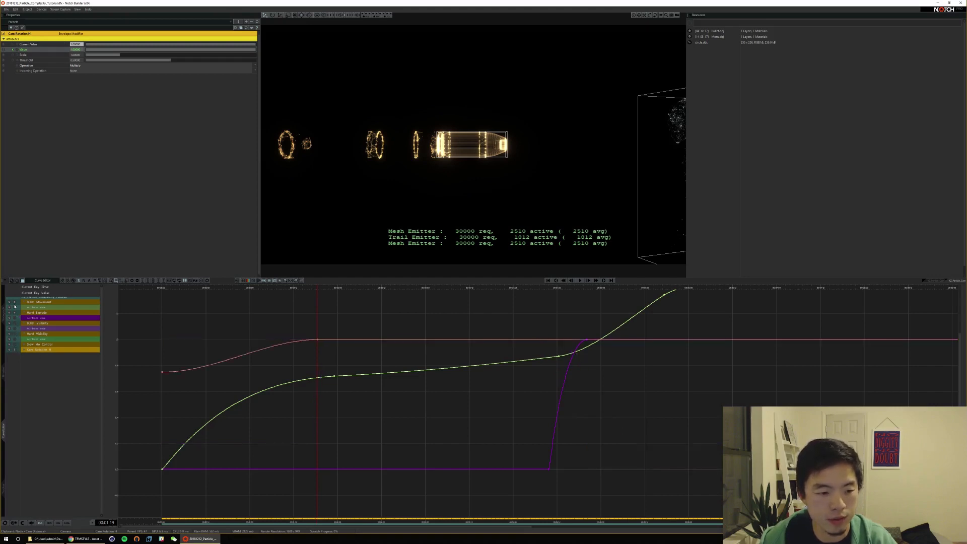
pyautogui.click(14, 313)
pyautogui.click(15, 302)
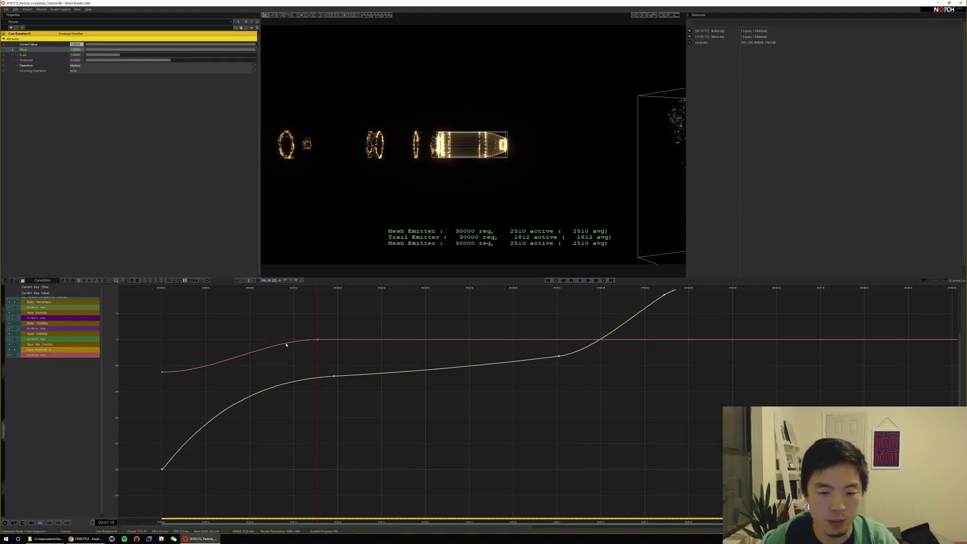
# Play from the start to 00:04:23, where the hand bursts, and set Cam Rotation H's Value to 1.25
pyautogui.moveTo(156, 363); pyautogui.dragTo(180, 396)
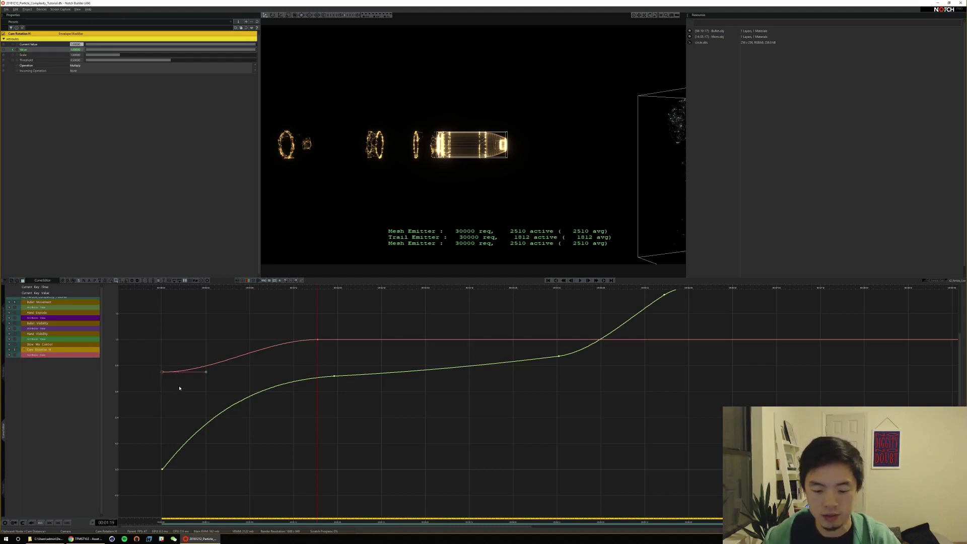
pyautogui.press('Home')
pyautogui.press('space')
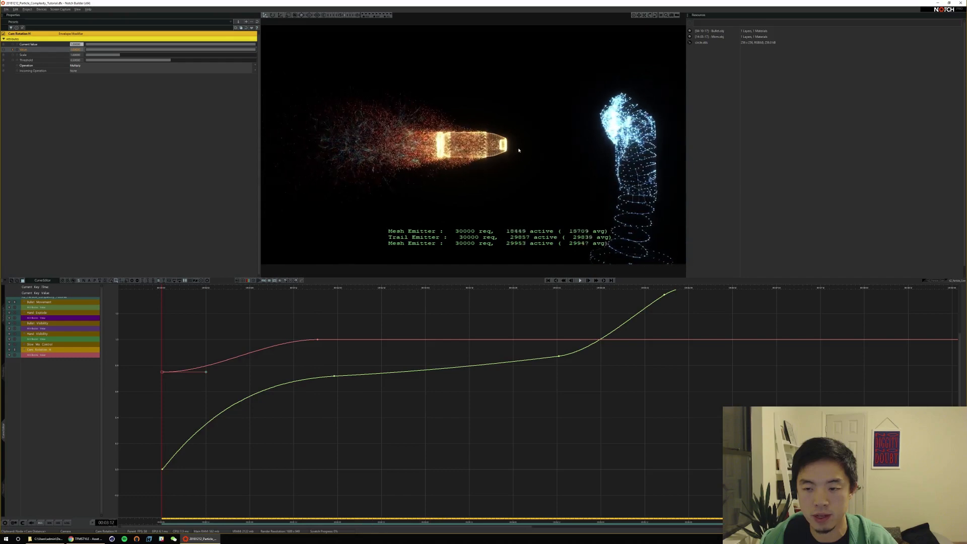
pyautogui.press('space')
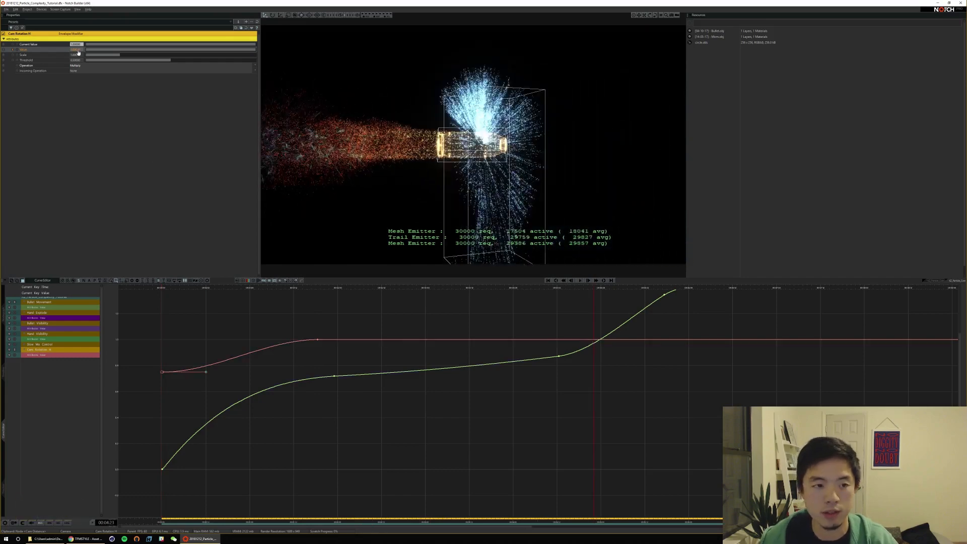
pyautogui.write('25')
pyautogui.press('Return')
pyautogui.press('Return')
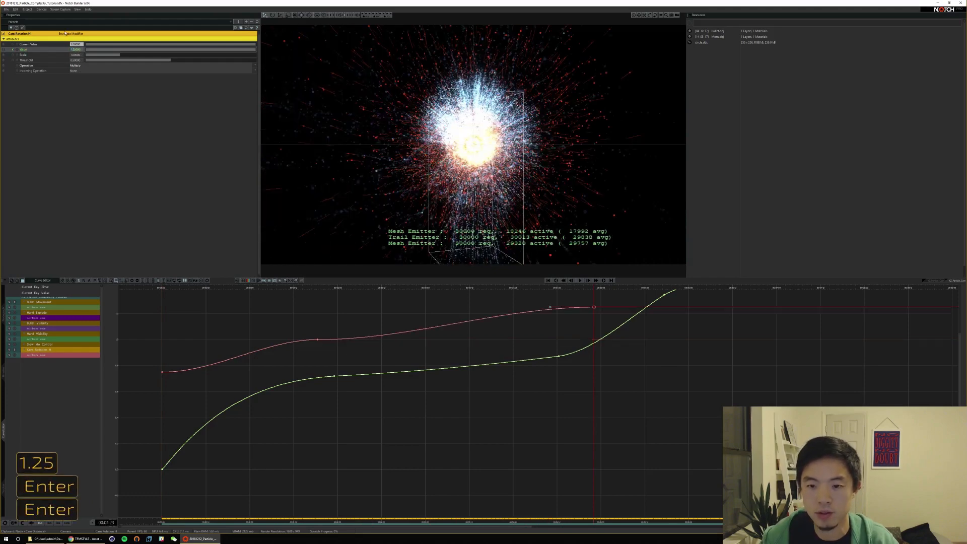
# Replay the animation from the start and shift the last Cam Rotation H key slightly later, at the same value
pyautogui.keyDown('alt'); pyautogui.moveTo(371, 318); pyautogui.dragTo(384, 353, button='middle'); pyautogui.keyUp('alt')
pyautogui.press('Home')
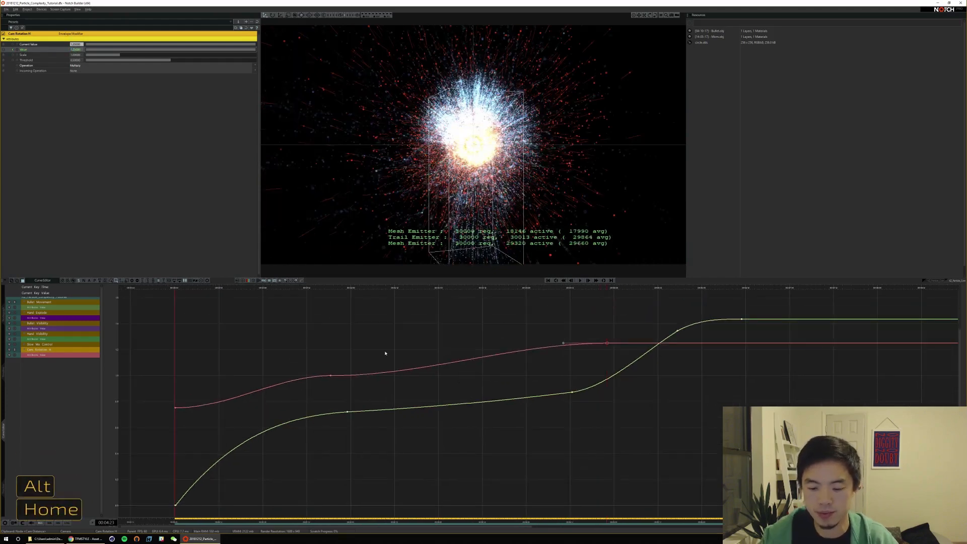
pyautogui.press('space')
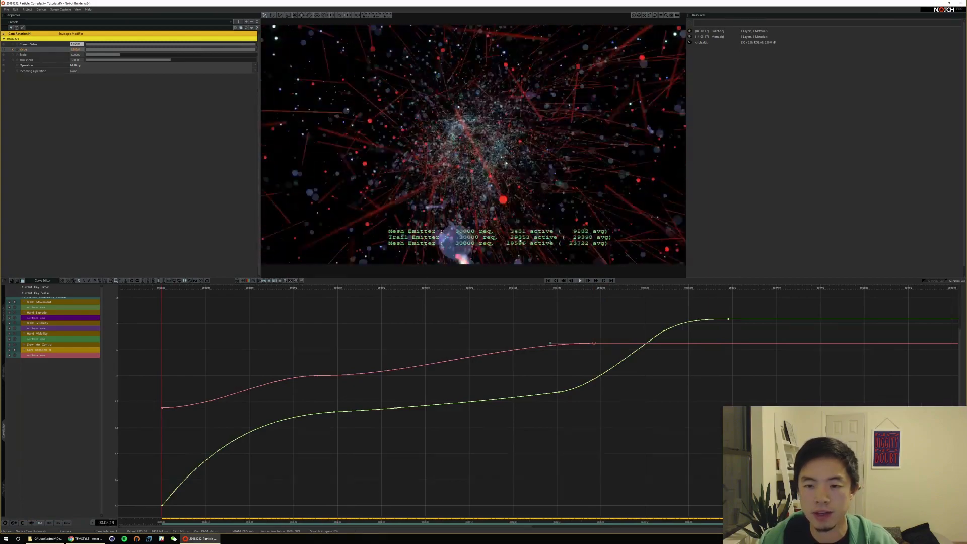
pyautogui.press('space')
pyautogui.press('alt')
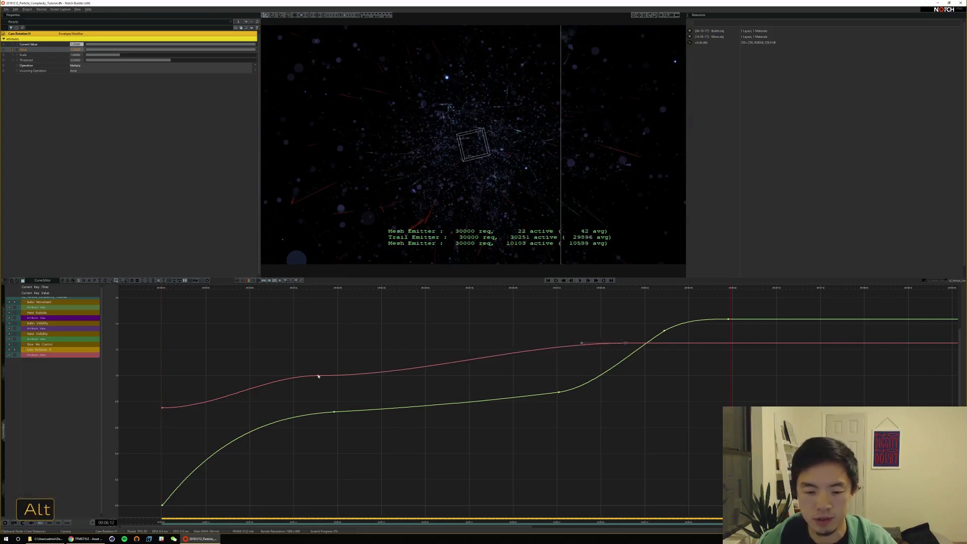
# Play to 00:02:21, add a Cam Rotation H key between the last two keys at about 1.05, and lower the second key slightly
pyautogui.press('Home')
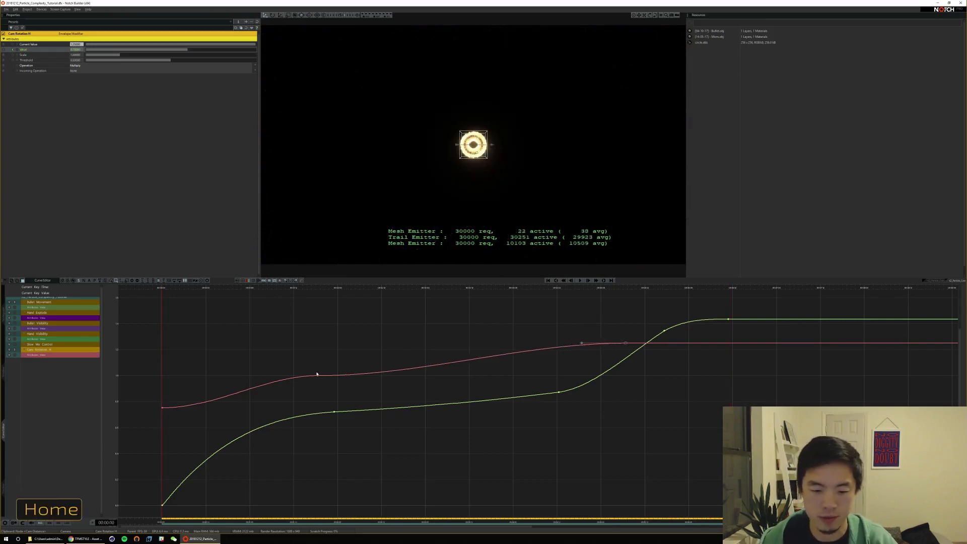
pyautogui.press('space')
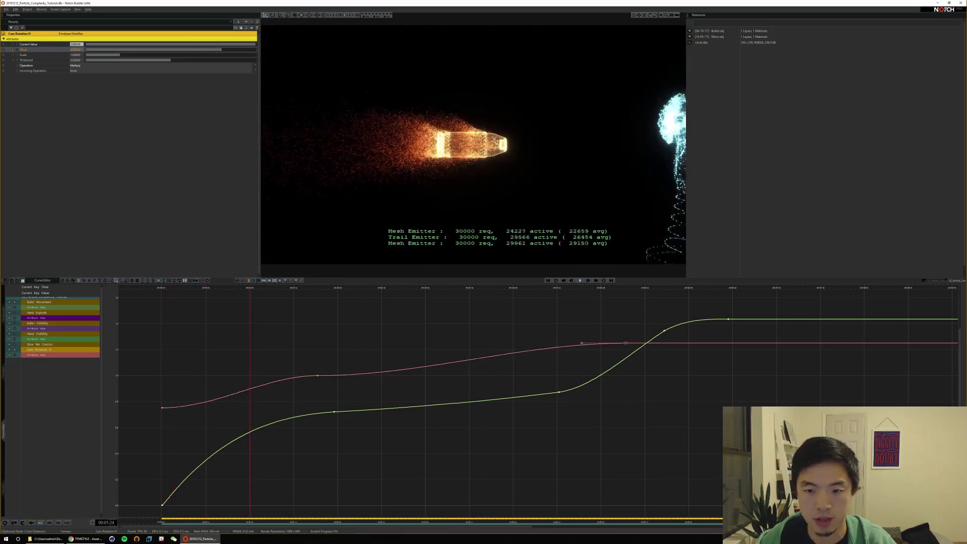
pyautogui.press('space')
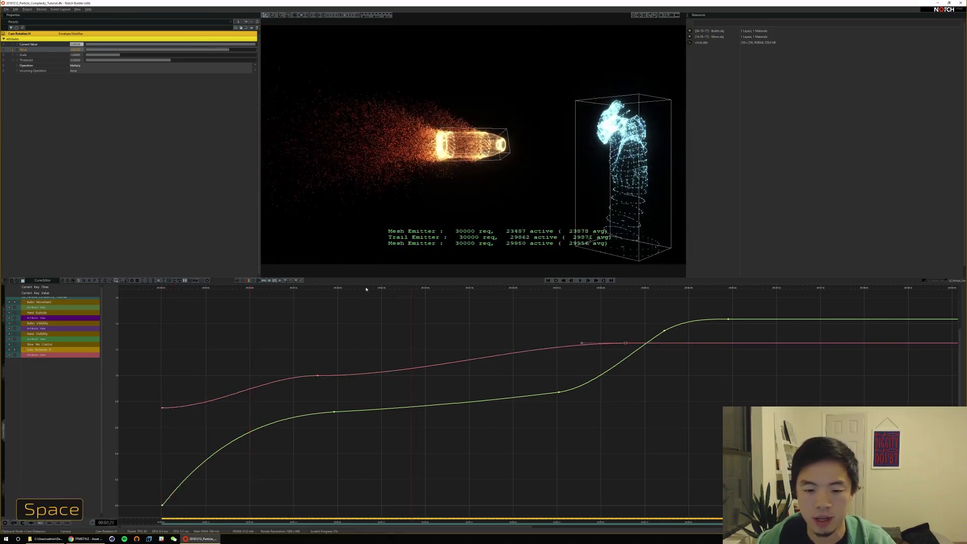
pyautogui.keyDown('ctrl'); pyautogui.click(489, 357); pyautogui.keyUp('ctrl')
pyautogui.moveTo(489, 359); pyautogui.dragTo(488, 370)
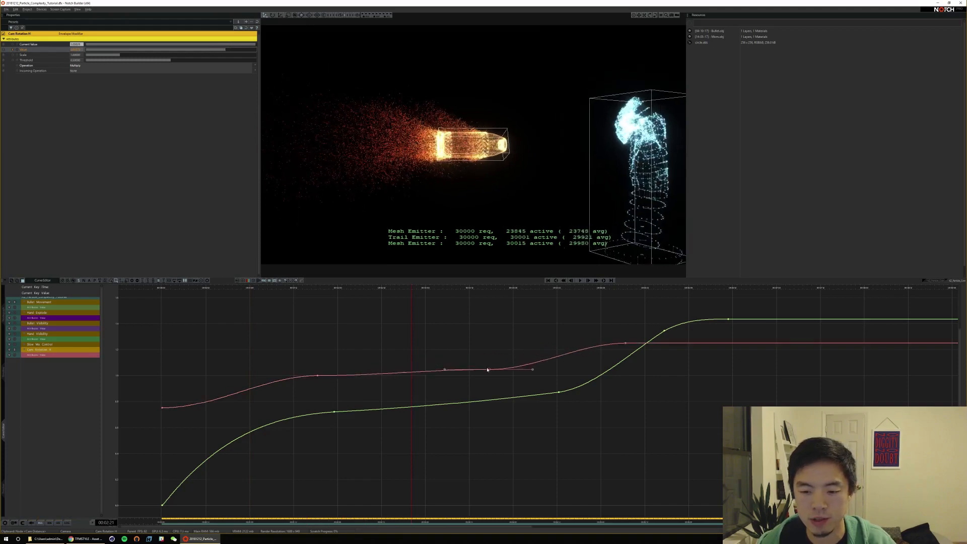
pyautogui.moveTo(318, 377); pyautogui.dragTo(319, 381)
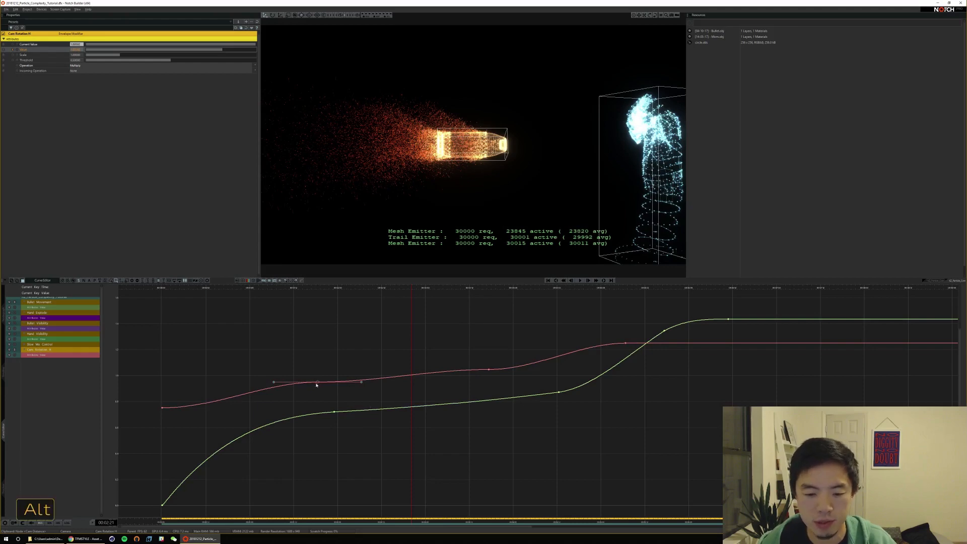
# Move the second Cam Rotation H key slightly later and tilt both middle keys' tangents upward for a continuous rise
pyautogui.keyDown('alt'); pyautogui.moveTo(317, 385); pyautogui.dragTo(331, 383, button='middle'); pyautogui.keyUp('alt')
pyautogui.moveTo(330, 384); pyautogui.dragTo(386, 377)
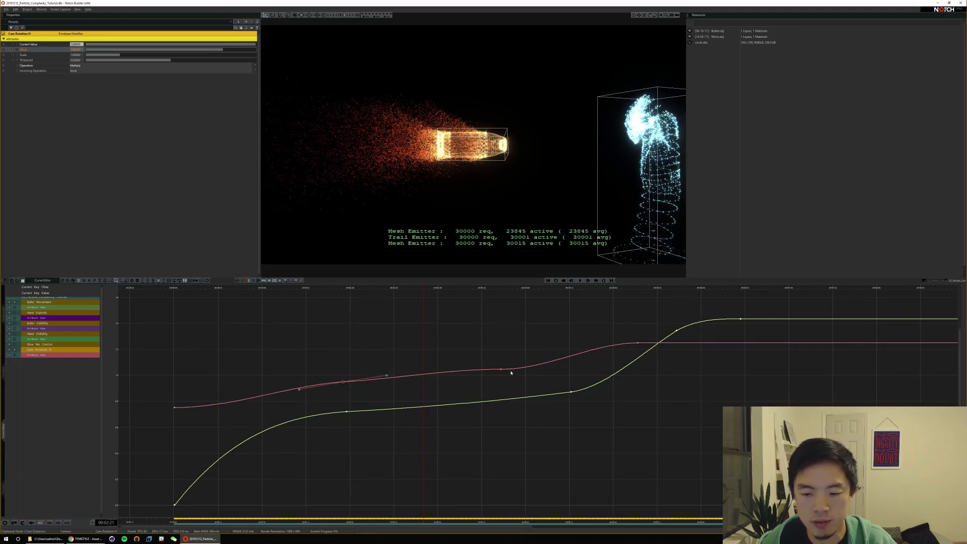
pyautogui.moveTo(509, 378); pyautogui.dragTo(457, 375)
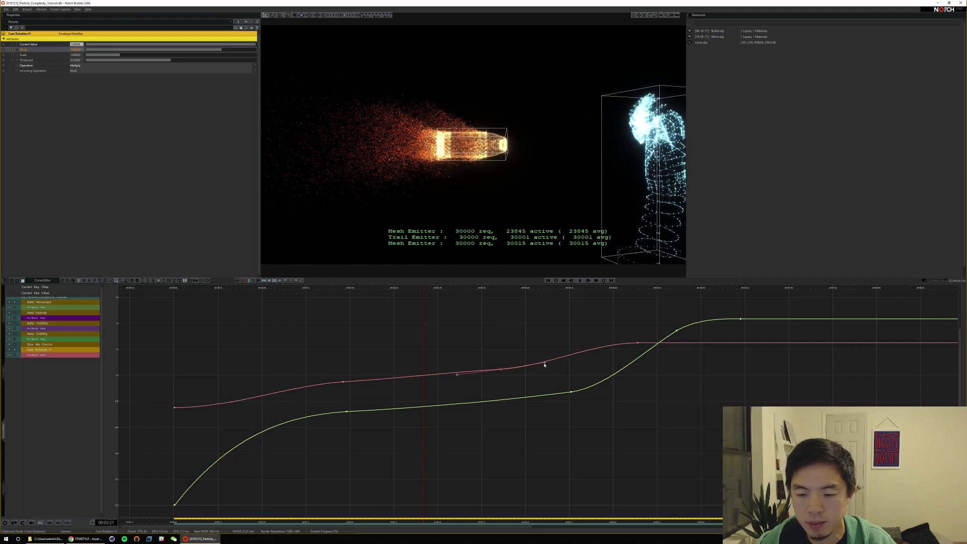
# Replay the smoothed rotation and move the last Cam Rotation H key later, to about 6 seconds
pyautogui.press('Home')
pyautogui.press('space')
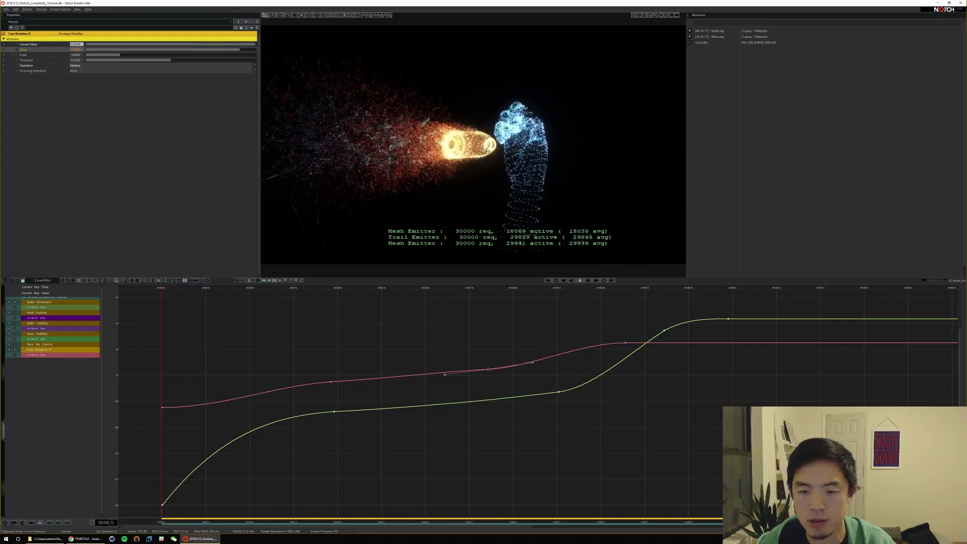
pyautogui.press('space')
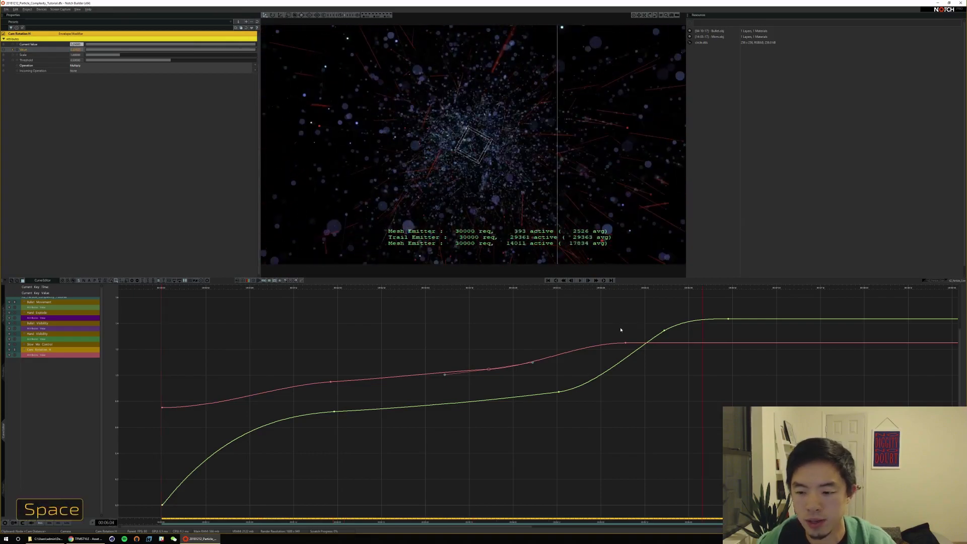
pyautogui.moveTo(635, 359); pyautogui.dragTo(634, 357)
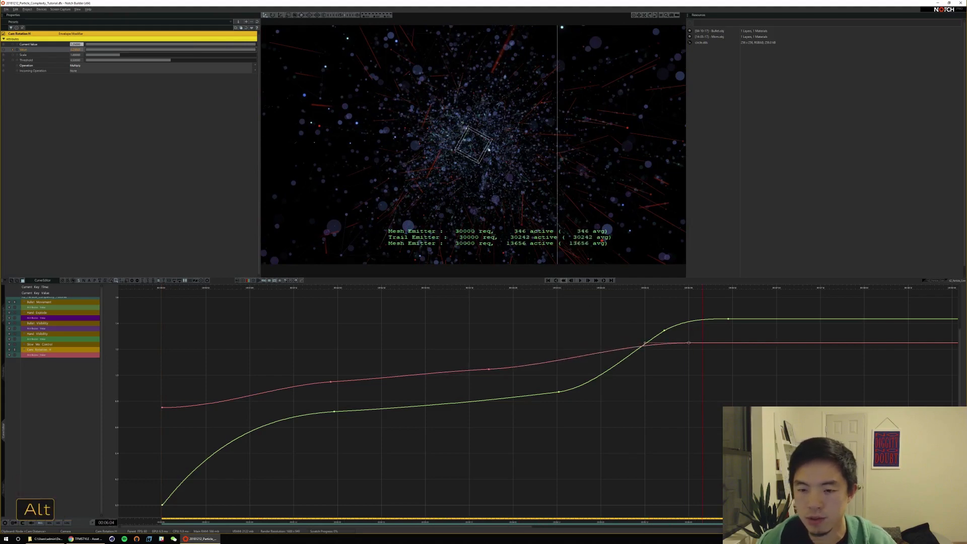
# Replay the slower final rotation and move the last Cam Rotation H key earlier, to about 5.3 seconds
pyautogui.press('Home')
pyautogui.press('space')
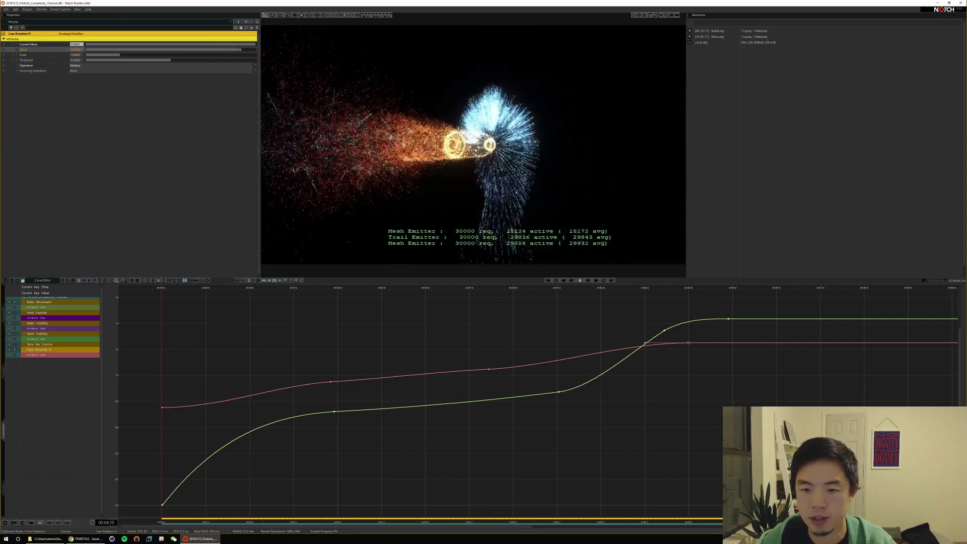
pyautogui.press('space')
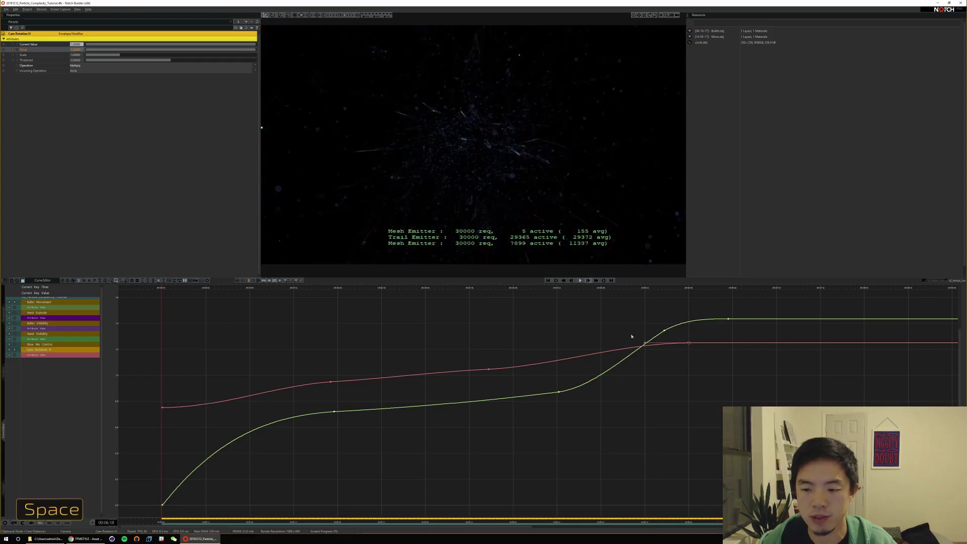
pyautogui.keyDown('alt'); pyautogui.click(688, 345); pyautogui.keyUp('alt')
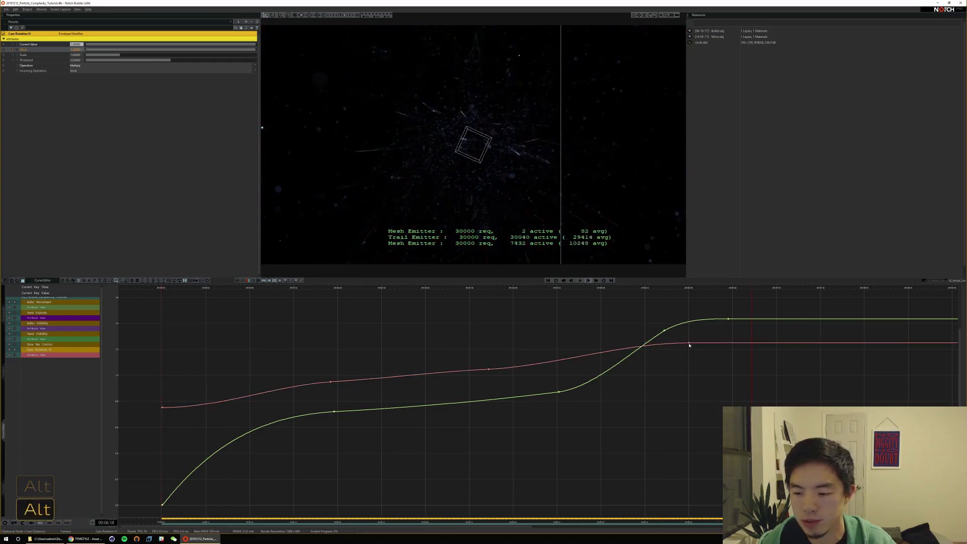
pyautogui.keyDown('alt'); pyautogui.moveTo(689, 345); pyautogui.dragTo(606, 345); pyautogui.keyUp('alt')
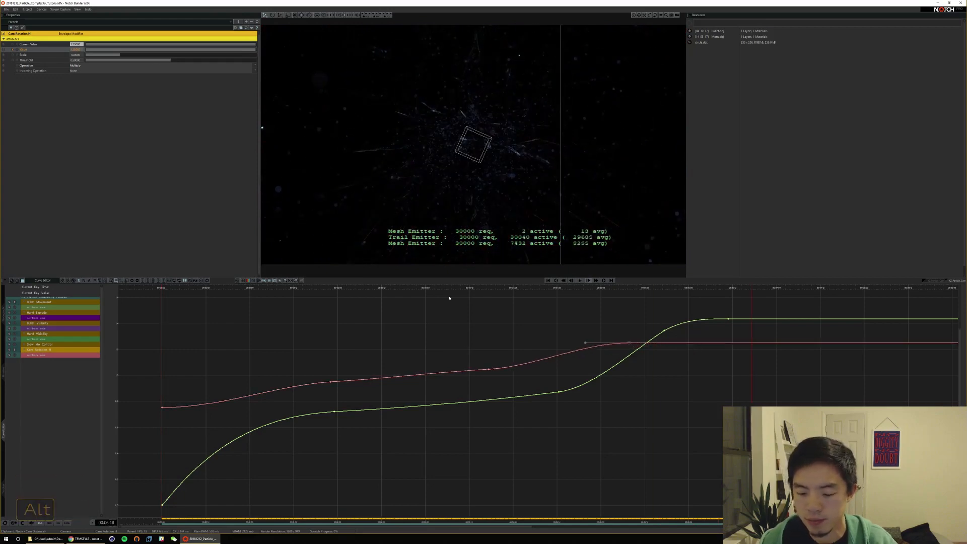
# Replay the shot from the start and raise the third Cam Rotation H key to about 1.1
pyautogui.press('Home')
pyautogui.press('space')
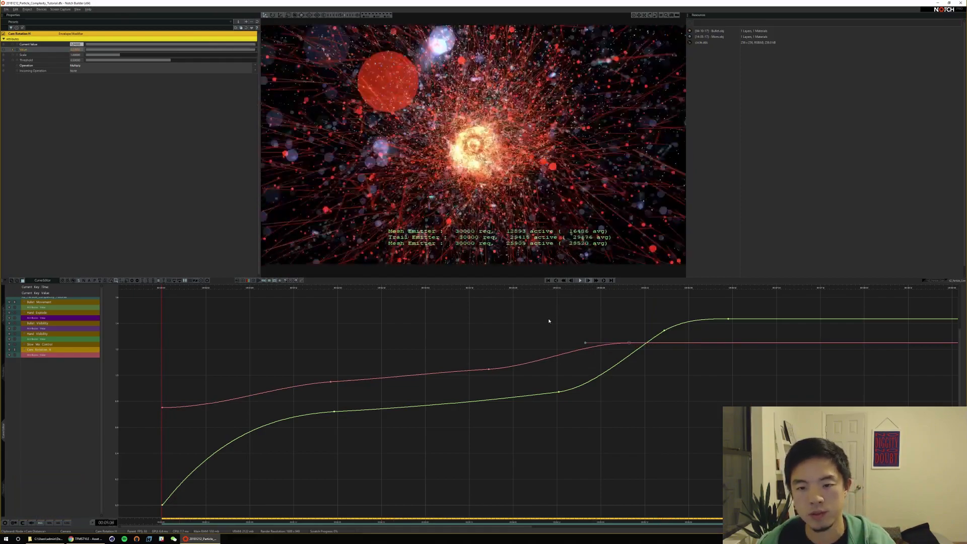
pyautogui.press('space')
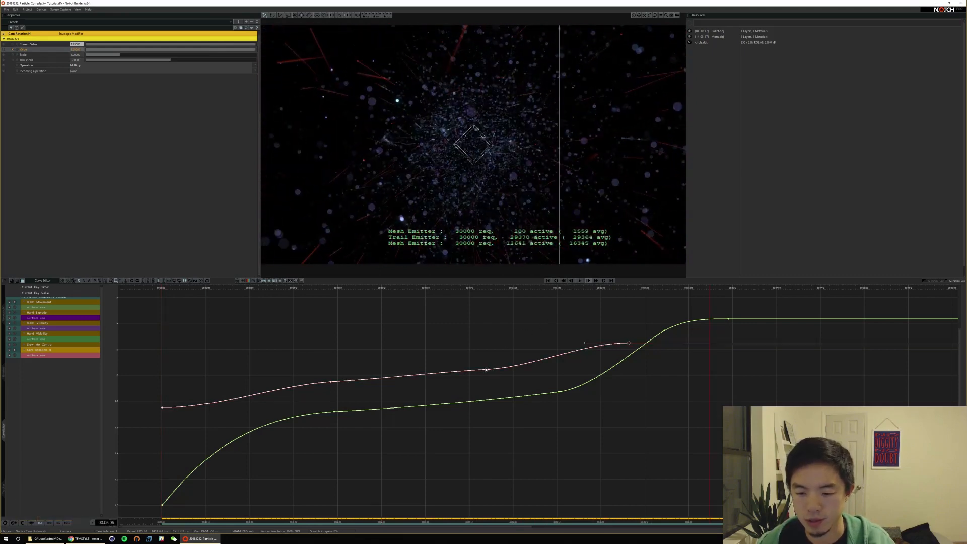
pyautogui.keyDown('alt'); pyautogui.click(489, 370); pyautogui.keyUp('alt')
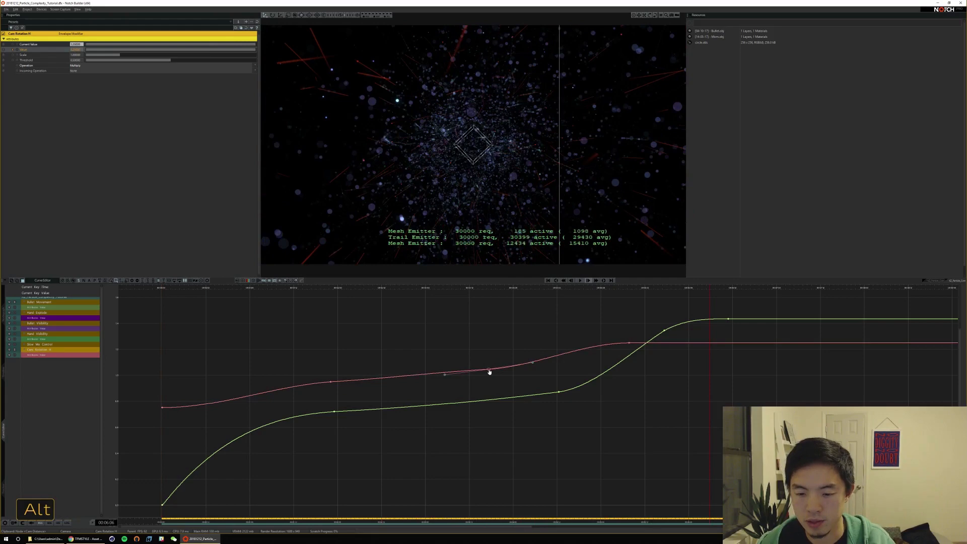
pyautogui.moveTo(493, 370); pyautogui.dragTo(493, 362)
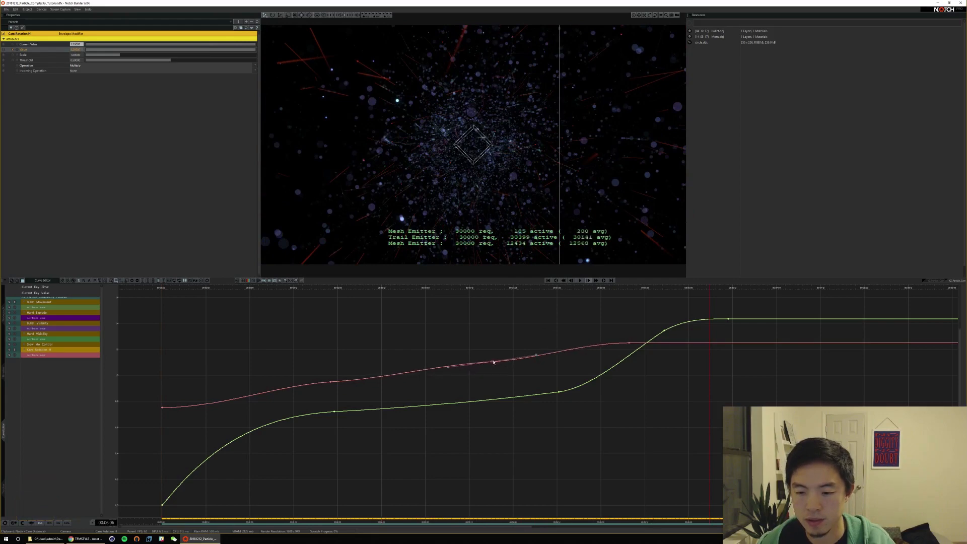
# Replay the adjusted shot, select both middle Cam Rotation H keys and raise them slightly together
pyautogui.press('Home')
pyautogui.press('space')
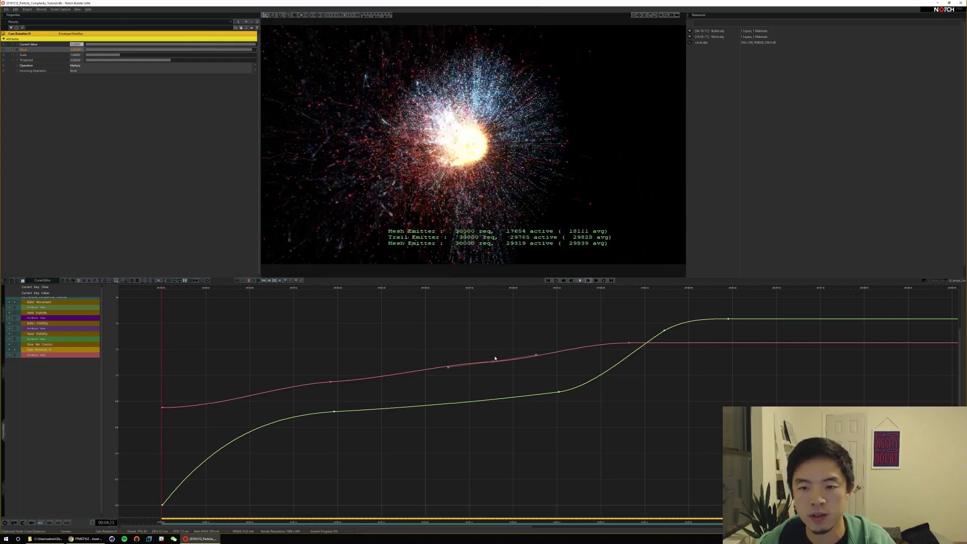
pyautogui.press('space')
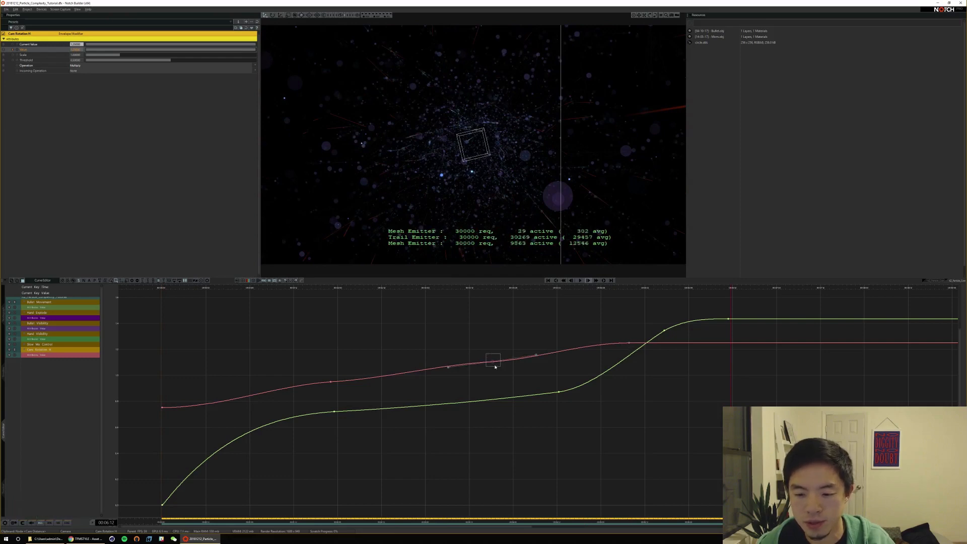
pyautogui.moveTo(309, 352); pyautogui.dragTo(493, 348)
pyautogui.press('alt')
# Play the animation from the start to examine the camera rotation with both middle keys raised
pyautogui.press('Home')
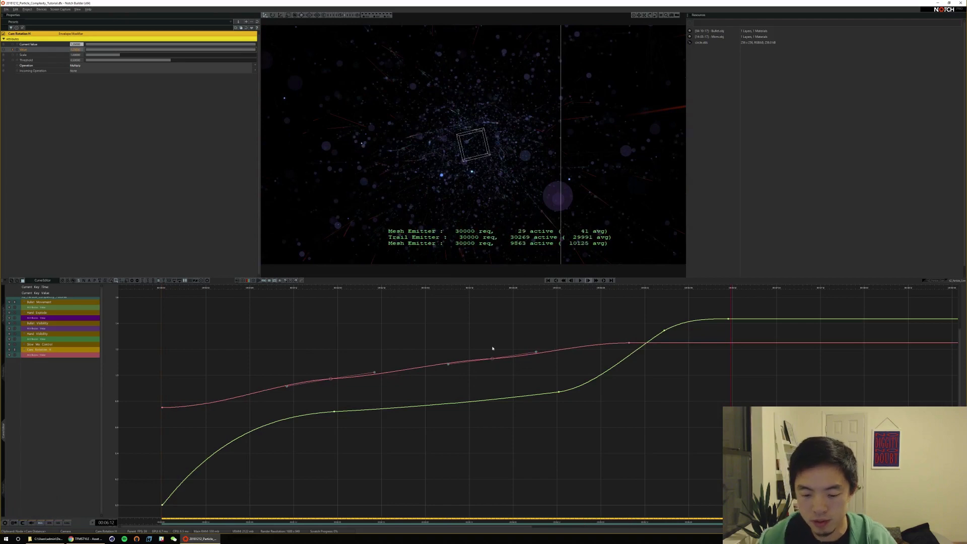
pyautogui.press('space')
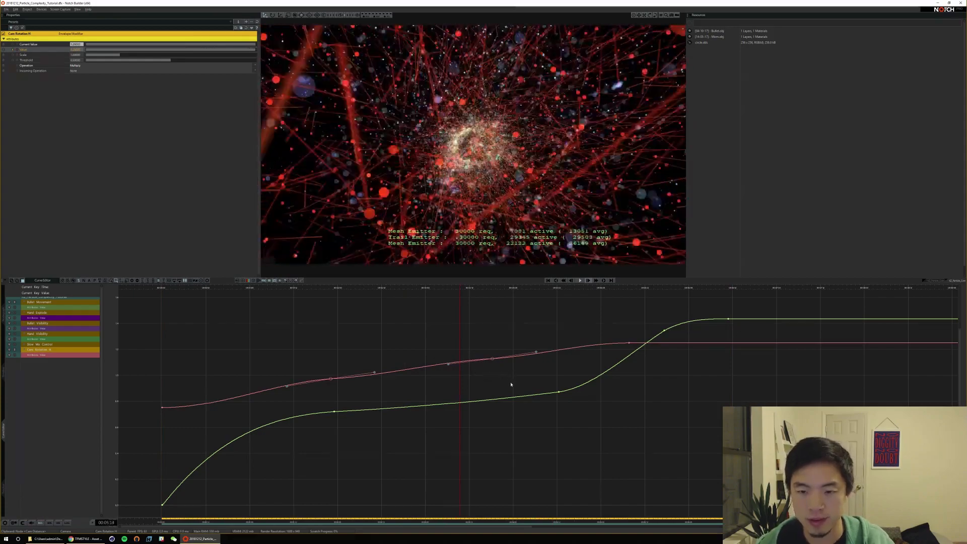
pyautogui.press('space')
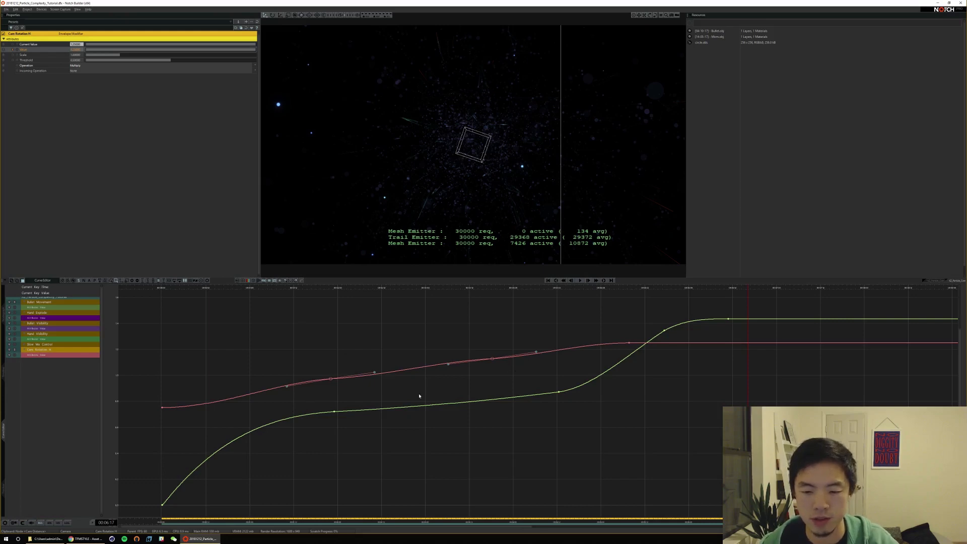
# Open the Cam Distance node in the curve editor and key its value at about 0.2 on the first frame
pyautogui.keyDown('alt'); pyautogui.moveTo(406, 406); pyautogui.dragTo(411, 395, button='middle'); pyautogui.keyUp('alt')
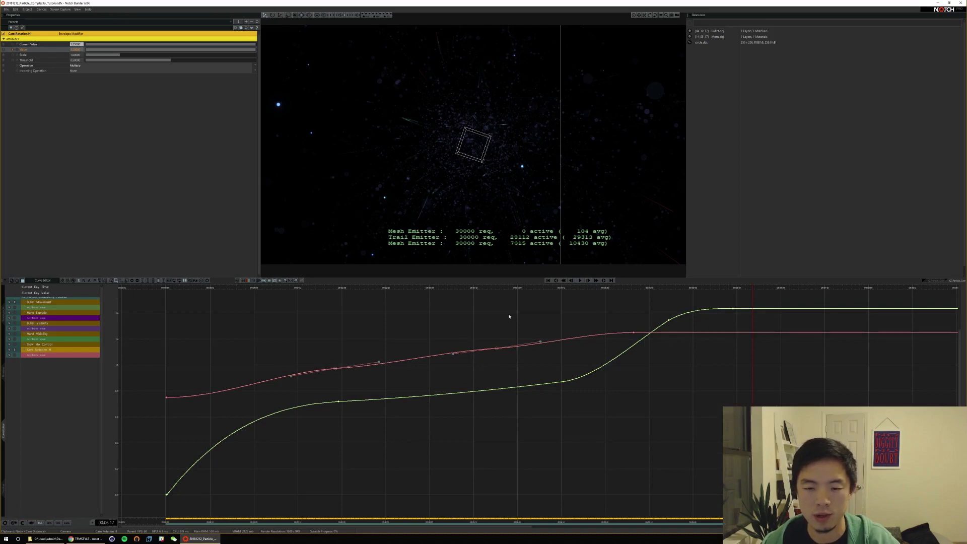
pyautogui.press('F1')
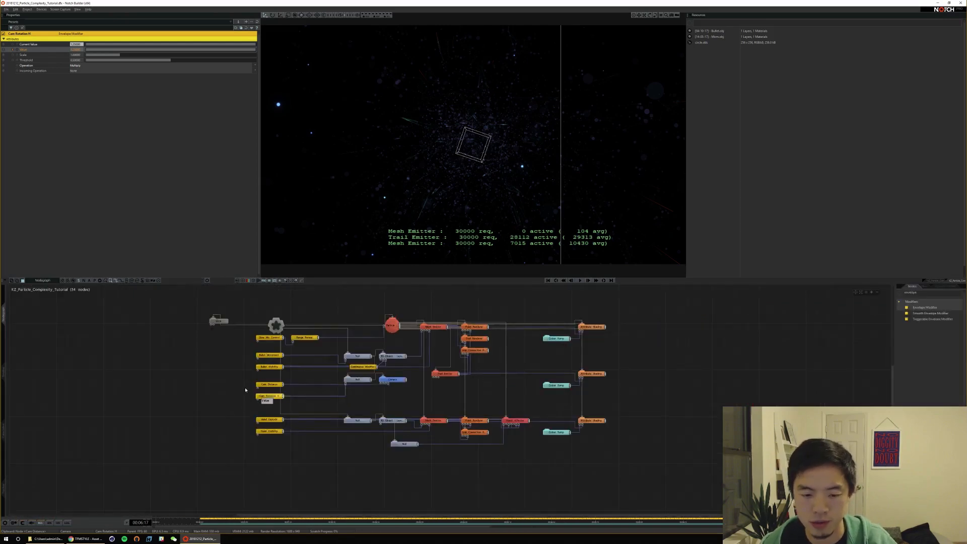
pyautogui.click(270, 384)
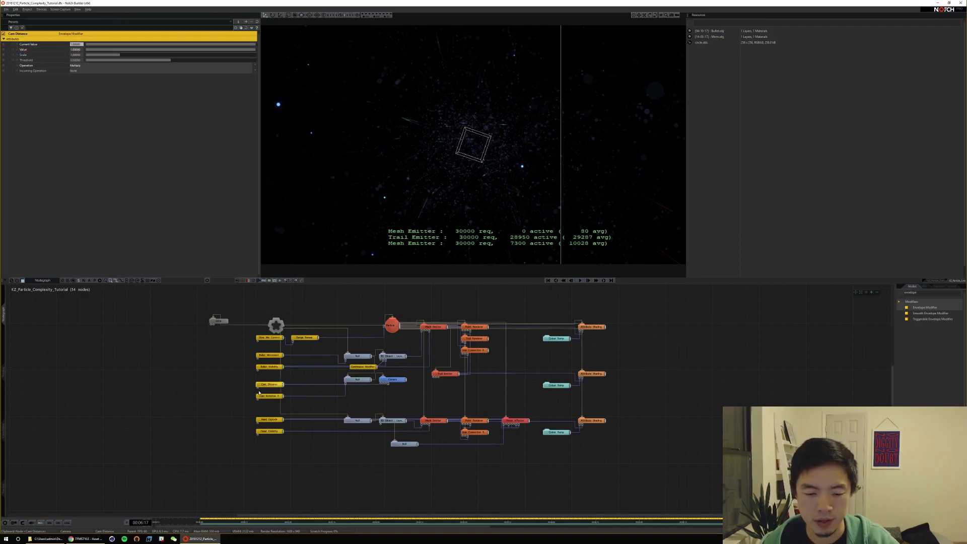
pyautogui.press('F3')
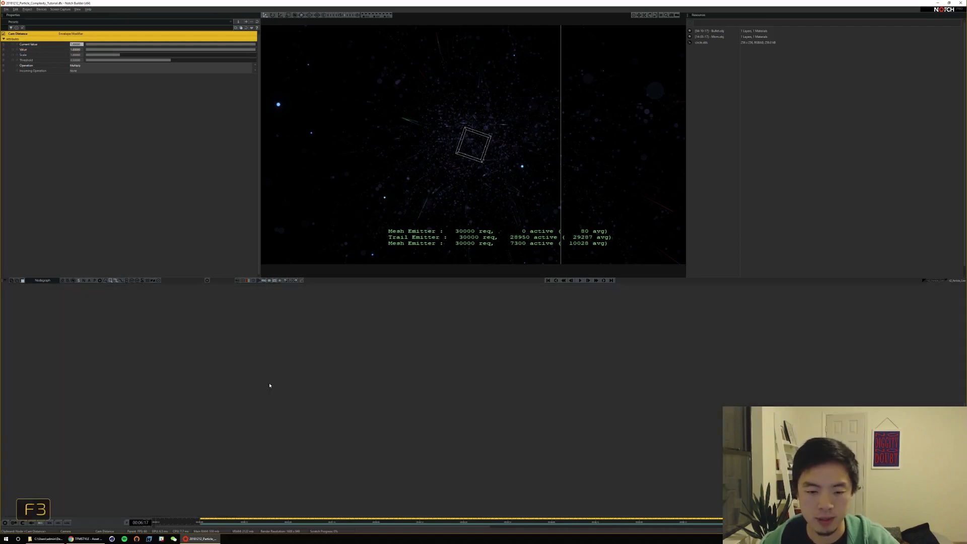
pyautogui.press('Home')
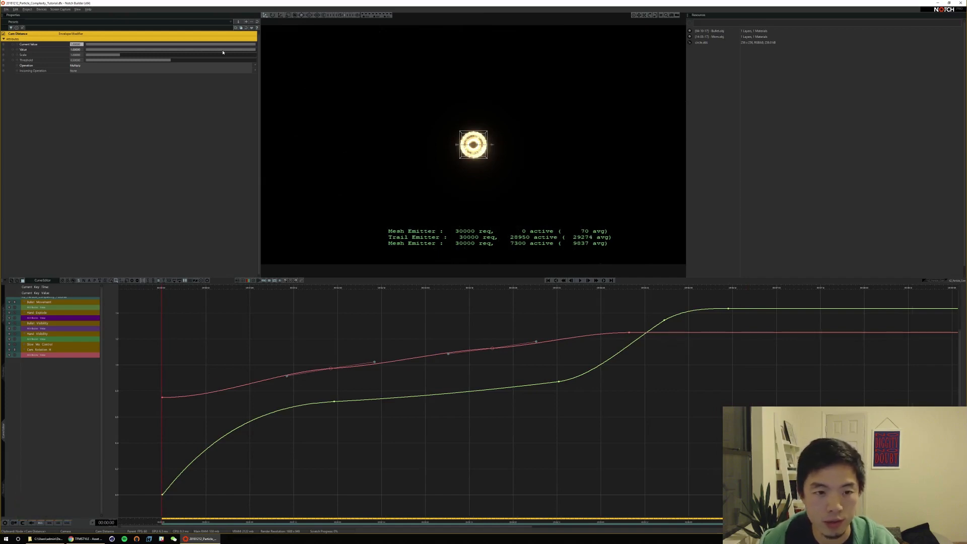
pyautogui.moveTo(223, 52); pyautogui.dragTo(121, 58)
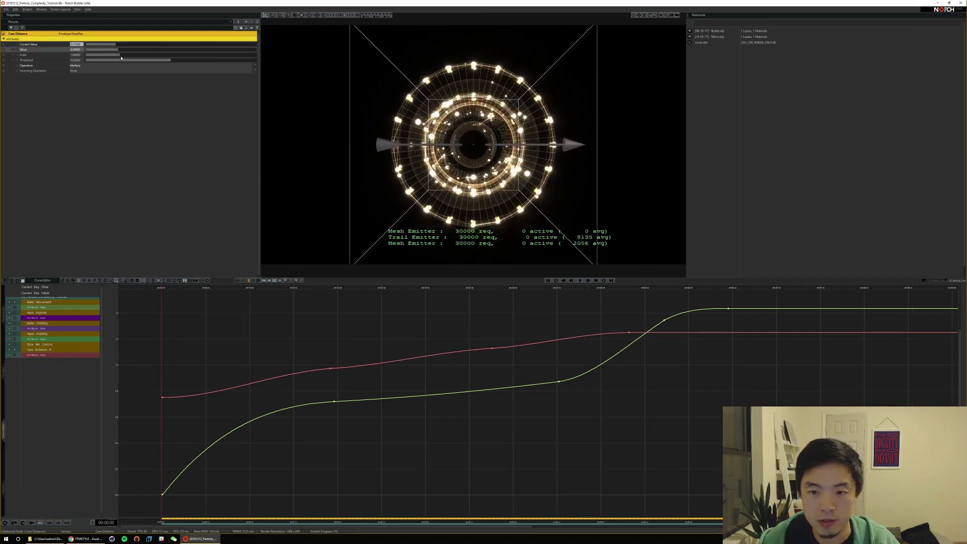
pyautogui.click(13, 50)
# Display the Cam Distance and Bullet Movement curves together with Cam Rotation H and expand the Cam Distance entry
pyautogui.click(14, 360)
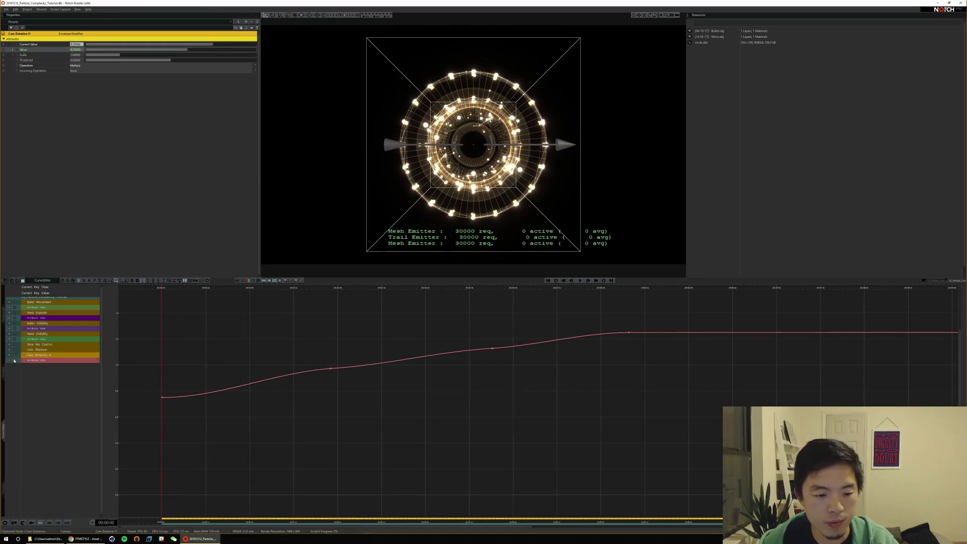
pyautogui.click(14, 351)
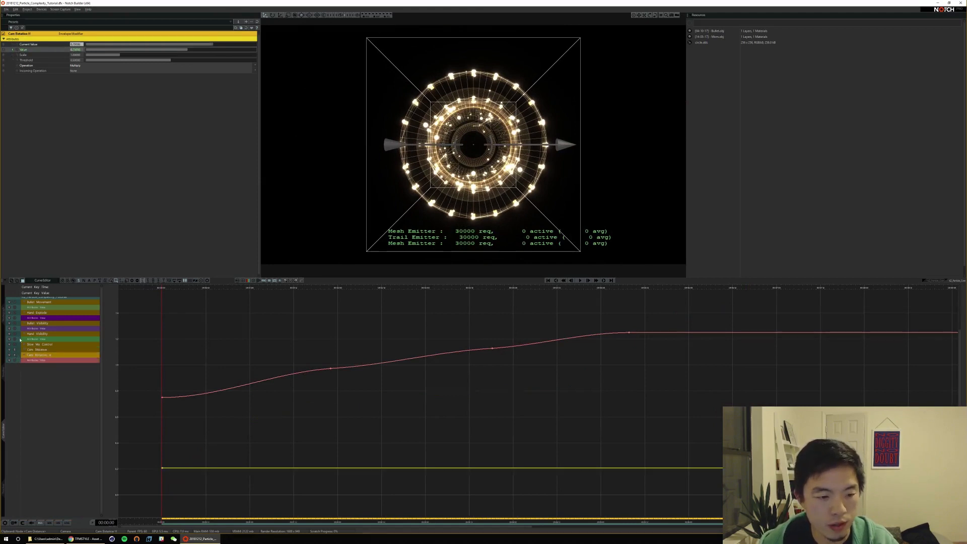
pyautogui.click(14, 302)
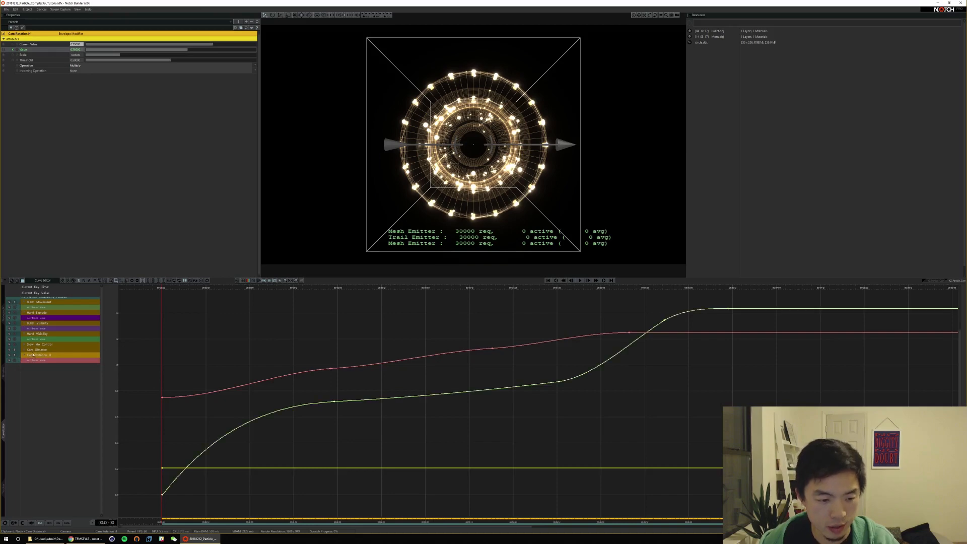
pyautogui.click(23, 350)
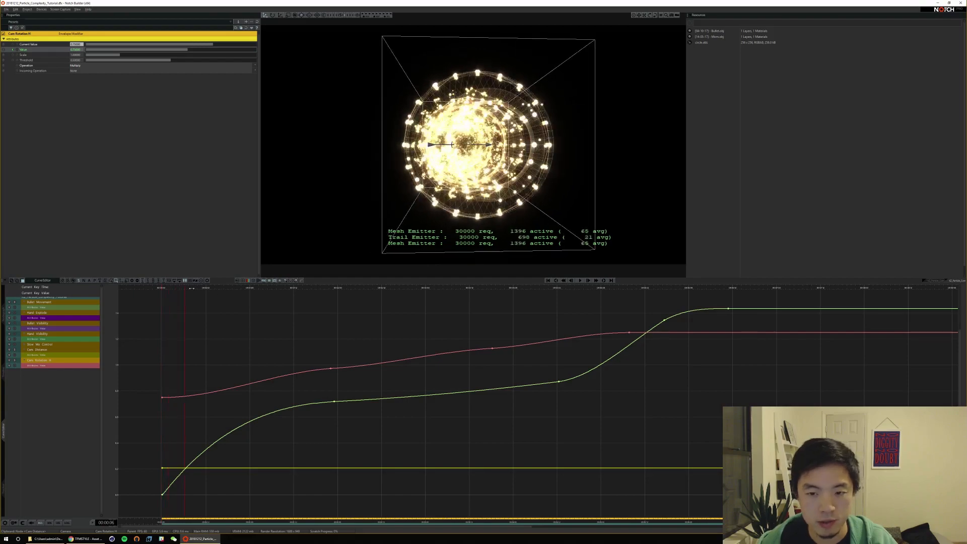
# Stop playback at 00:01:19 and add a Cam Distance key there with a value of about 0.67
pyautogui.press('space')
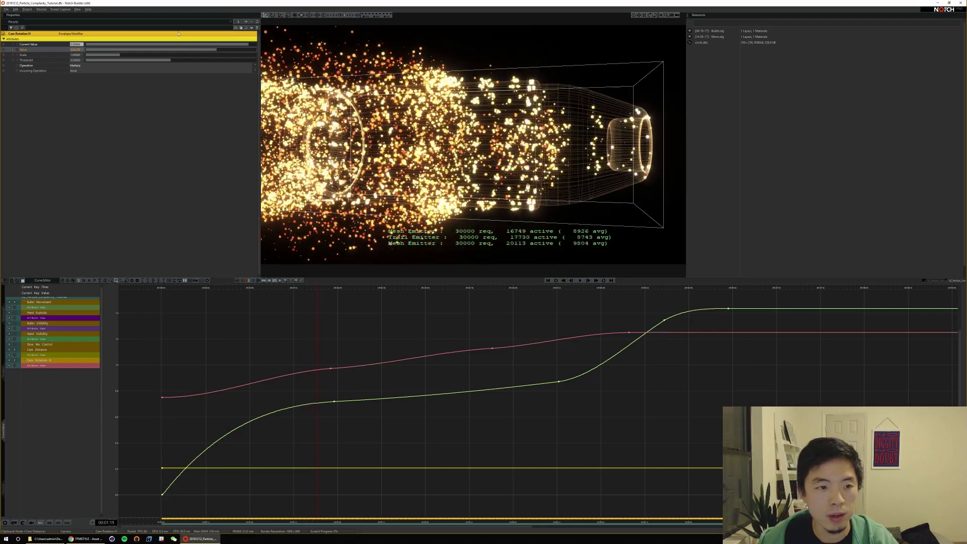
pyautogui.click(41, 350)
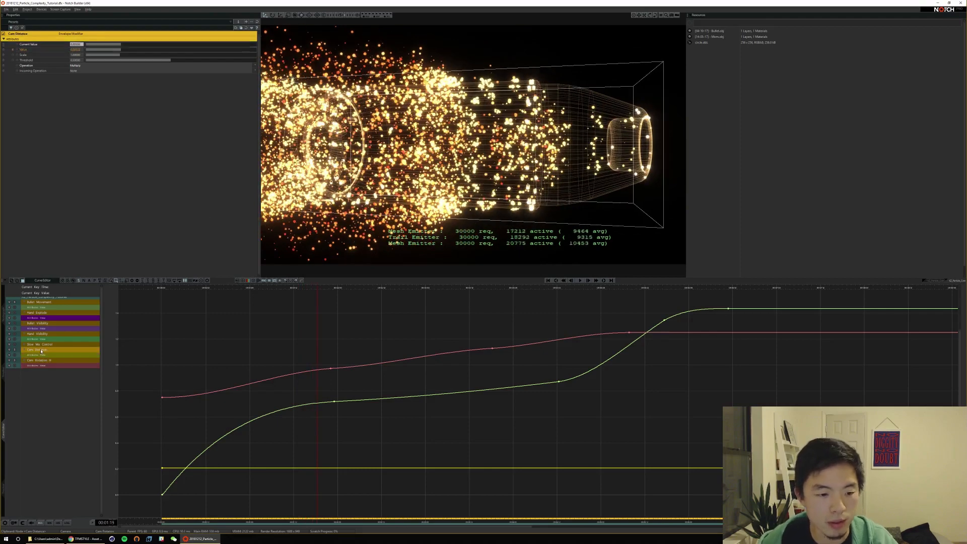
pyautogui.moveTo(121, 51); pyautogui.dragTo(201, 52)
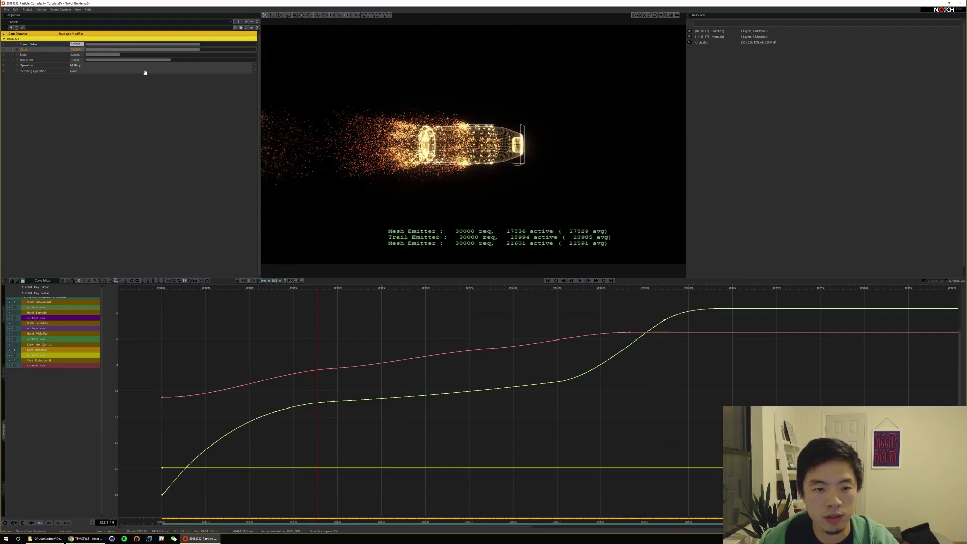
pyautogui.press('Return')
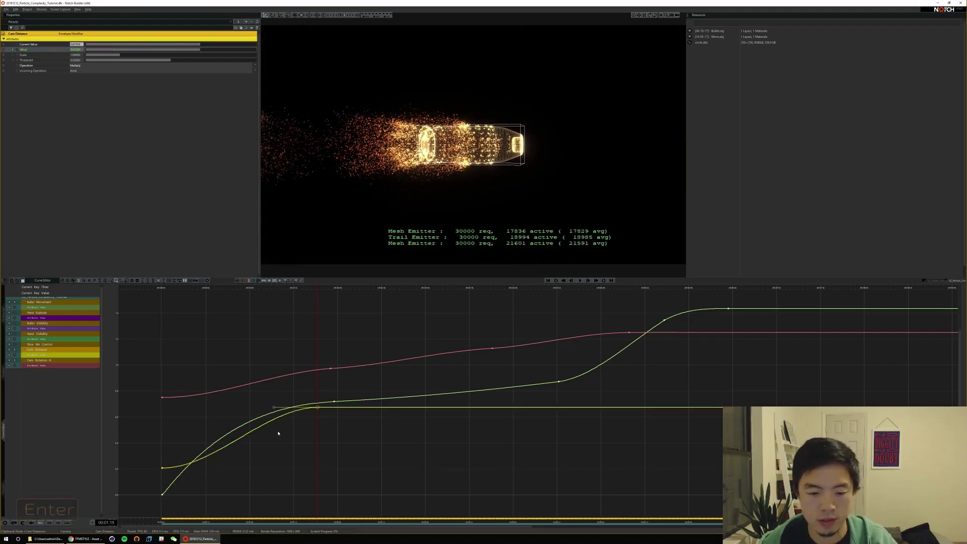
# Replay the shot and add a Cam Distance key near 5.6 seconds at a value of about 0.97
pyautogui.press('Home')
pyautogui.press('space')
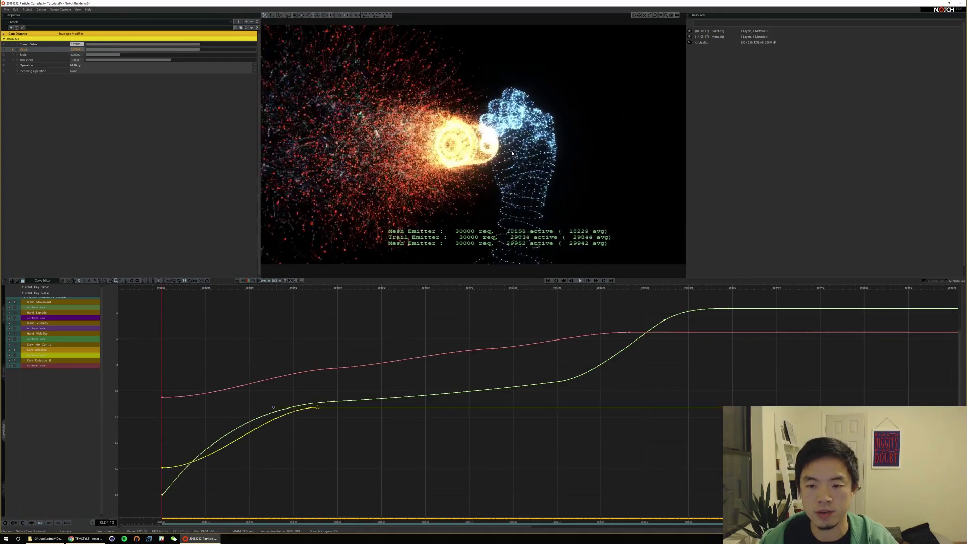
pyautogui.press('space')
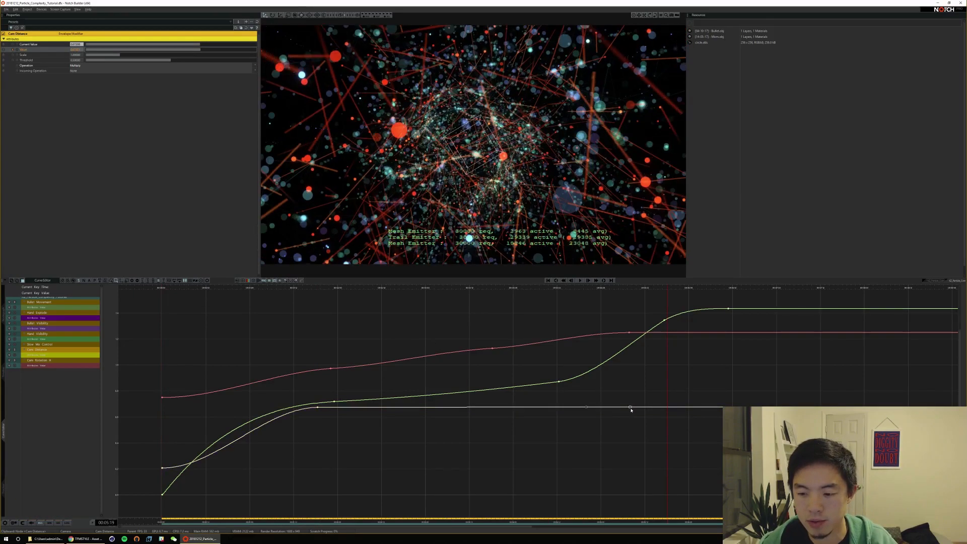
pyautogui.moveTo(631, 408); pyautogui.dragTo(655, 370)
# Tilt the tangent handles of the second Cam Distance key upward and angle the first key's tangent into a steeper rise
pyautogui.moveTo(327, 414); pyautogui.dragTo(361, 395)
pyautogui.moveTo(274, 410); pyautogui.dragTo(276, 420)
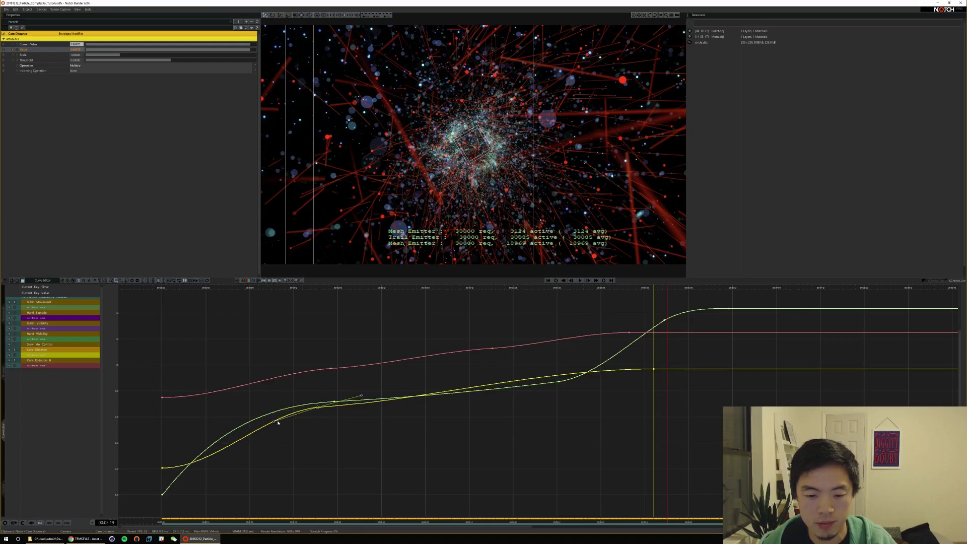
pyautogui.moveTo(155, 478); pyautogui.dragTo(206, 430)
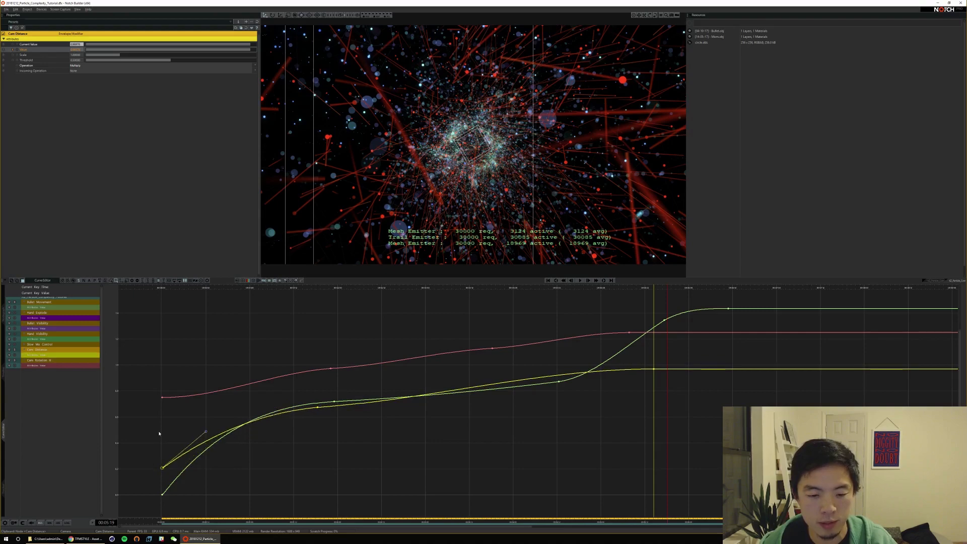
# Replay the opening, raise the first Cam Distance key to about 0.97 and lower the second key to about 0.46
pyautogui.press('Home')
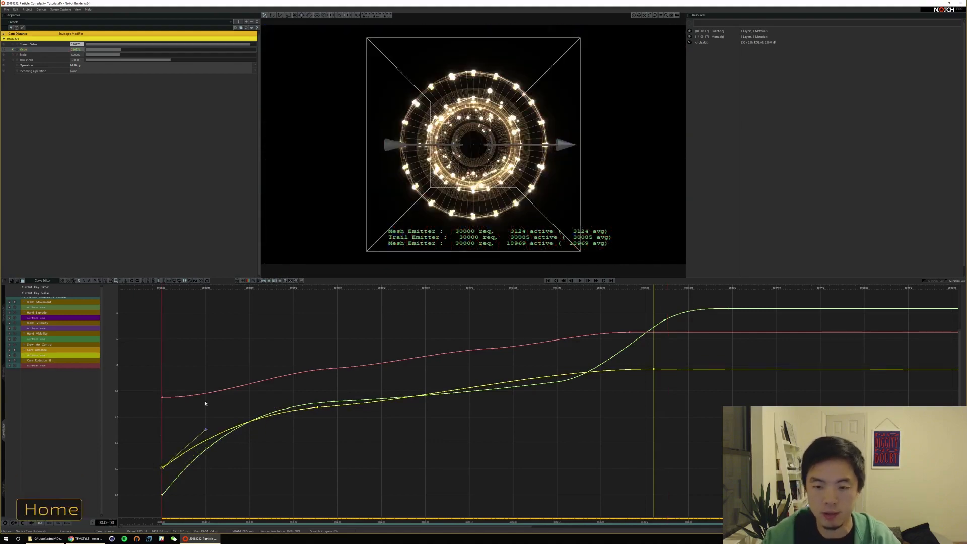
pyautogui.press('space')
pyautogui.press('space')
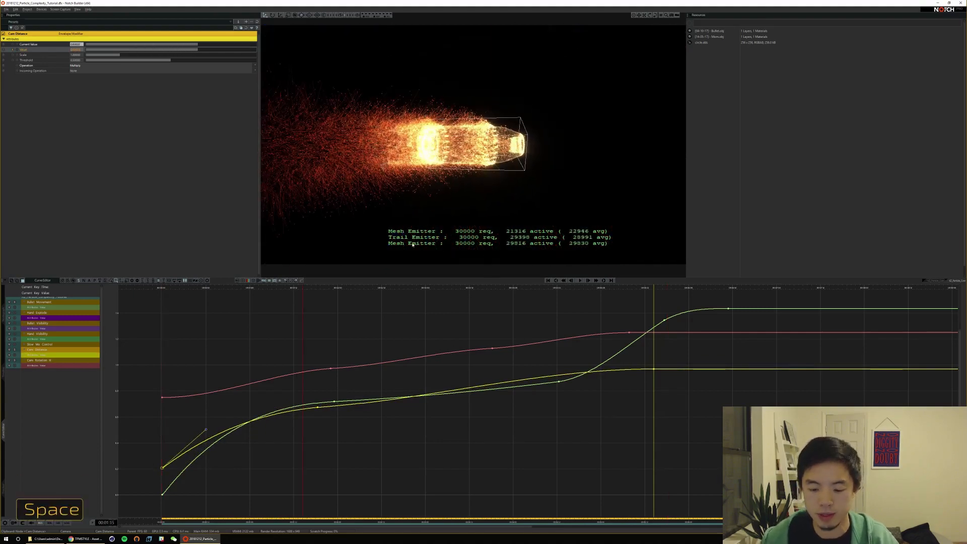
pyautogui.press('Home')
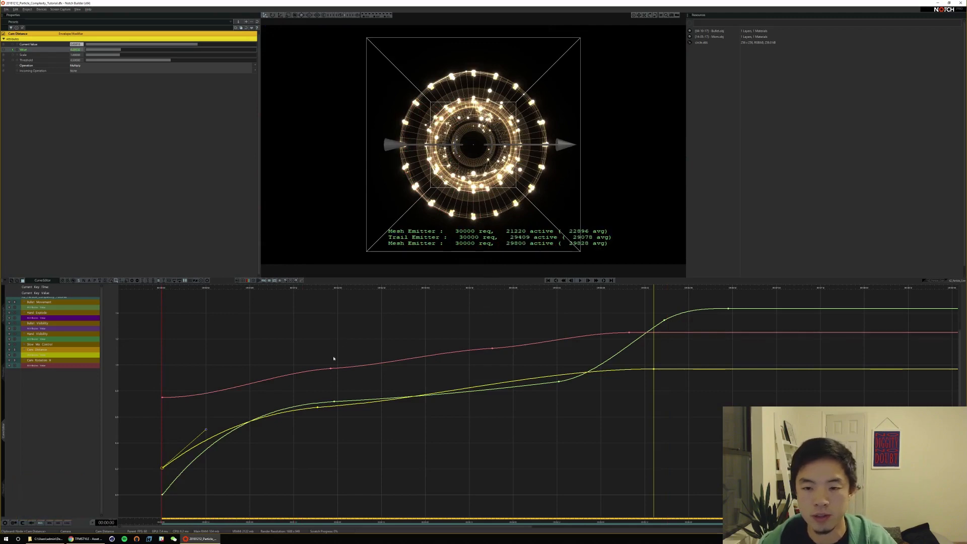
pyautogui.press('space')
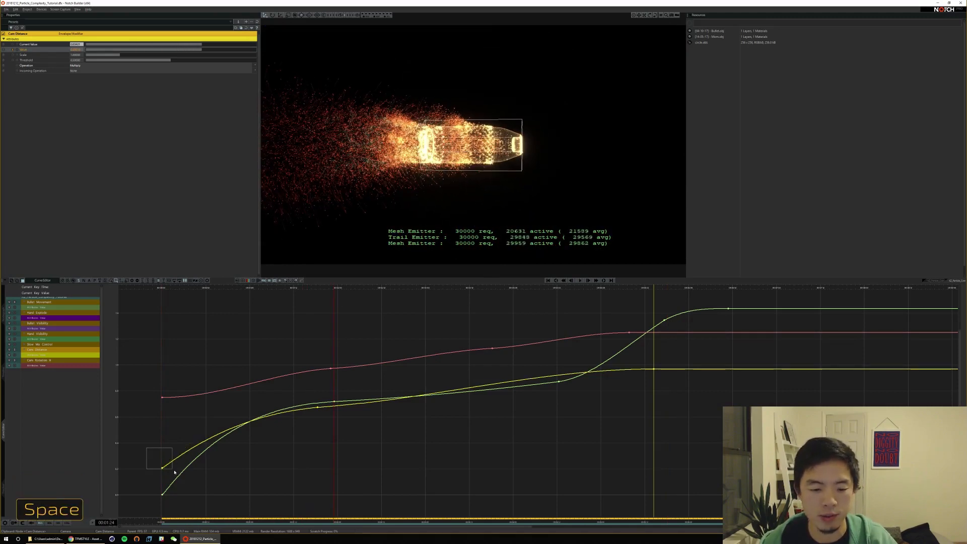
pyautogui.moveTo(174, 472); pyautogui.dragTo(199, 417)
pyautogui.click(317, 406)
pyautogui.click(316, 407)
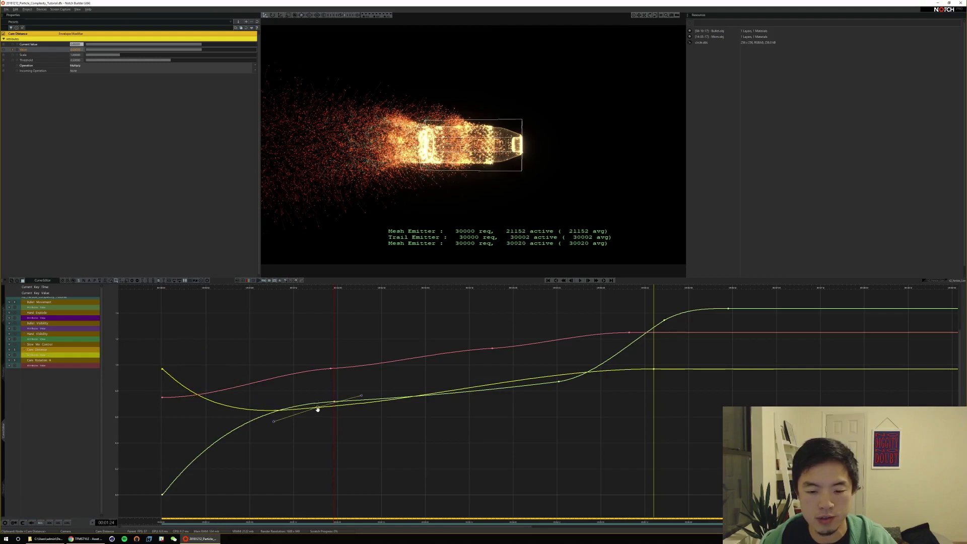
pyautogui.moveTo(318, 413); pyautogui.dragTo(318, 441)
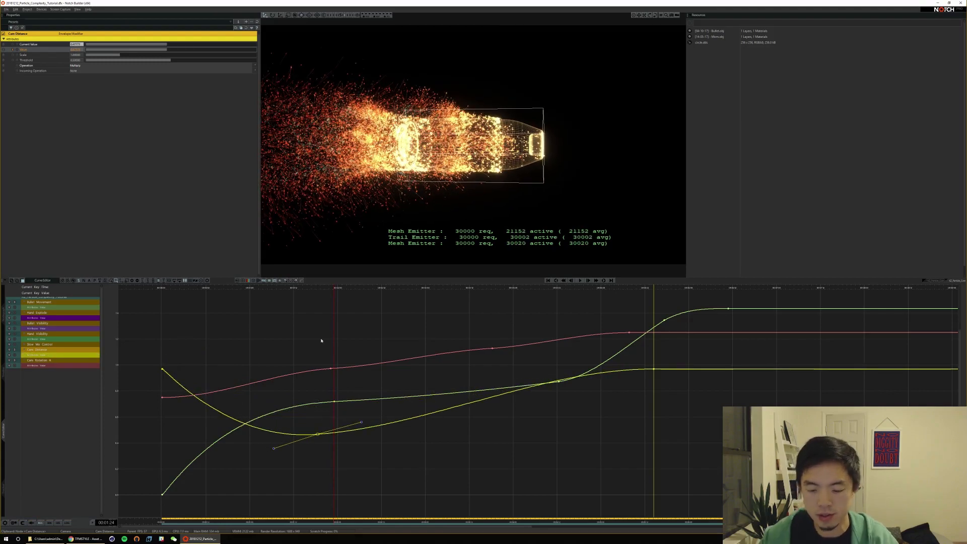
# Replay the shot, add a Cam Distance key near 3.3 seconds at about 0.46, and lower the second key to about 0.37 with smoothed tangents
pyautogui.press('Home')
pyautogui.press('space')
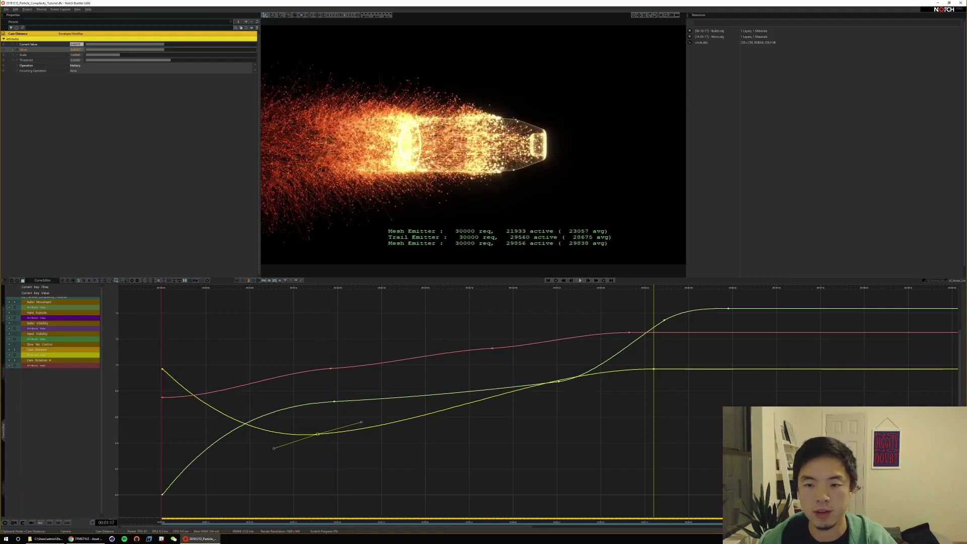
pyautogui.press('space')
pyautogui.press('Home')
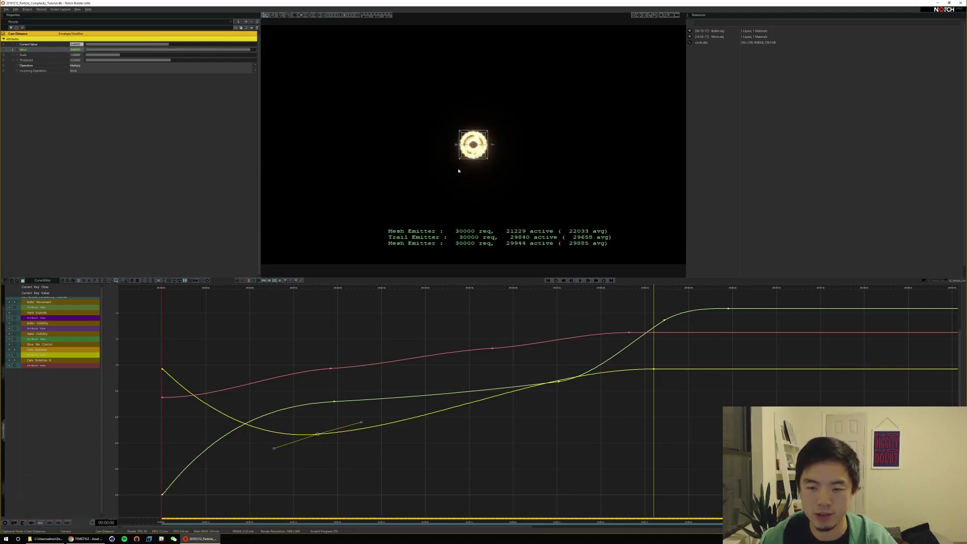
pyautogui.press('space')
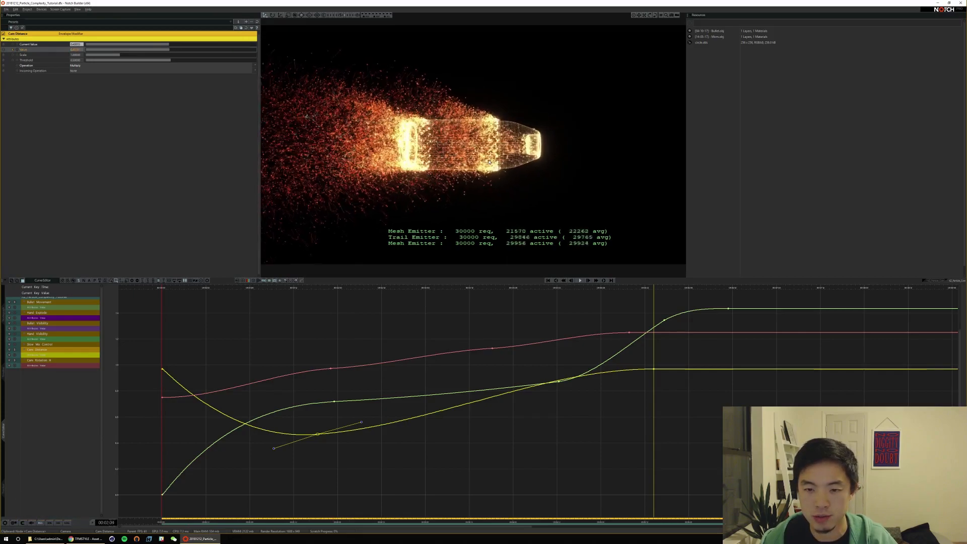
pyautogui.press('space')
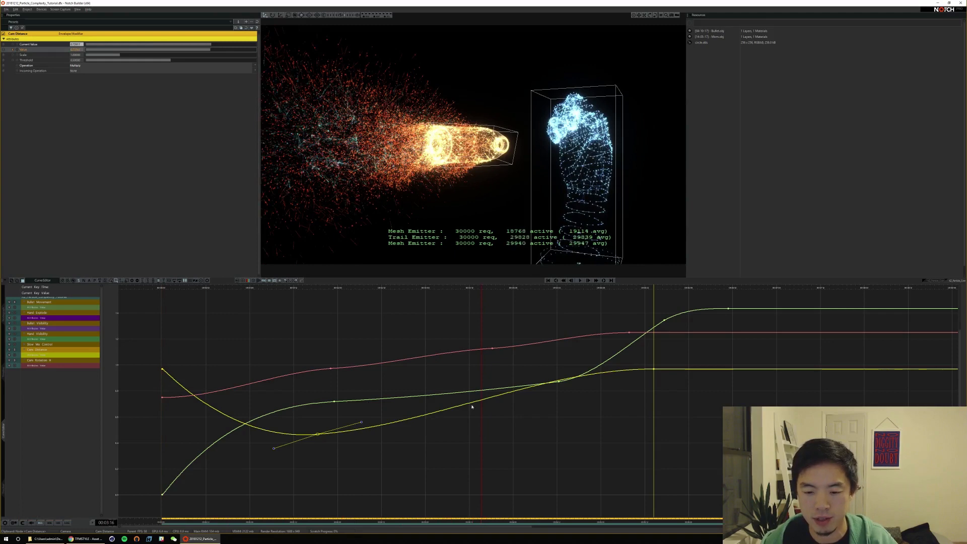
pyautogui.click(453, 411)
pyautogui.doubleClick(453, 409)
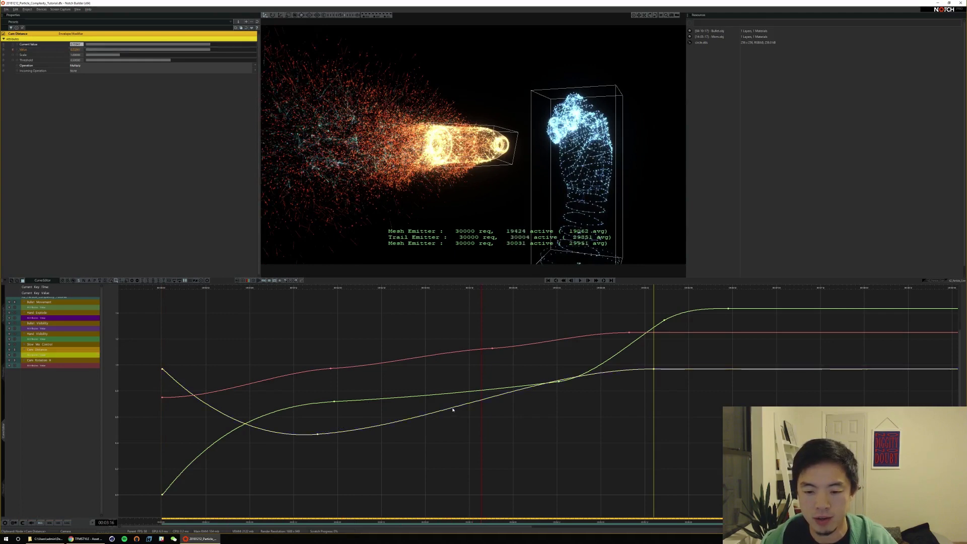
pyautogui.moveTo(452, 410); pyautogui.dragTo(449, 436)
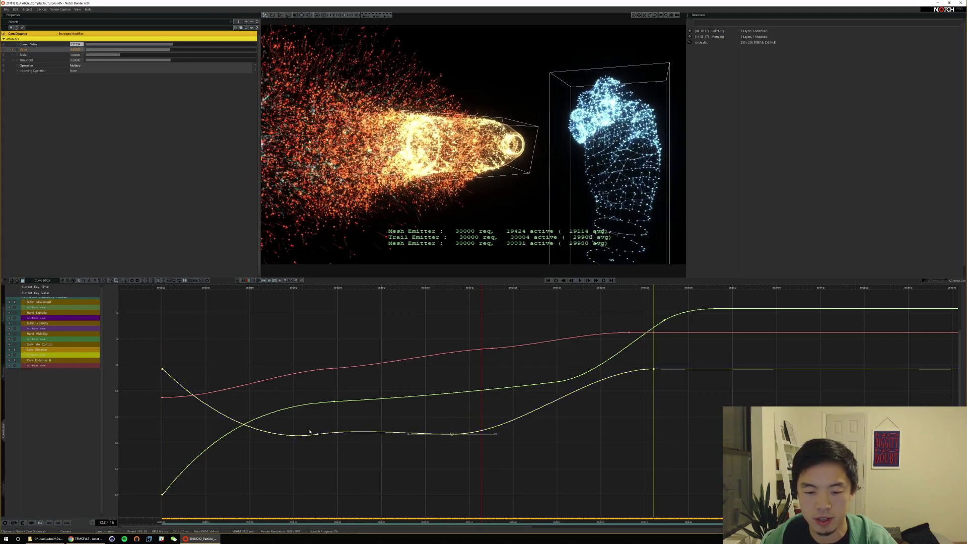
pyautogui.moveTo(307, 431); pyautogui.dragTo(278, 441)
pyautogui.click(275, 450)
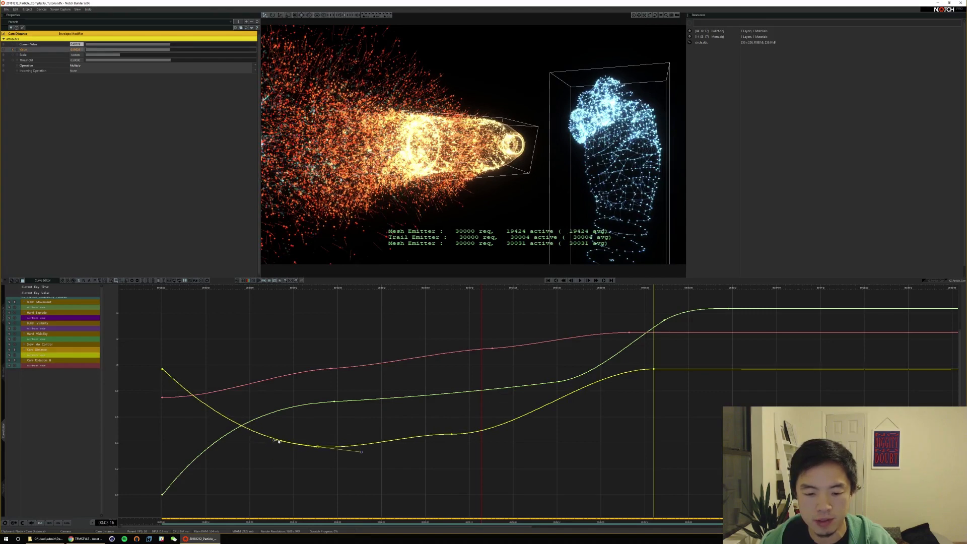
# Replay the shot, move the third Cam Distance key later to about 4.25 seconds, and play the result from the start
pyautogui.press('Home')
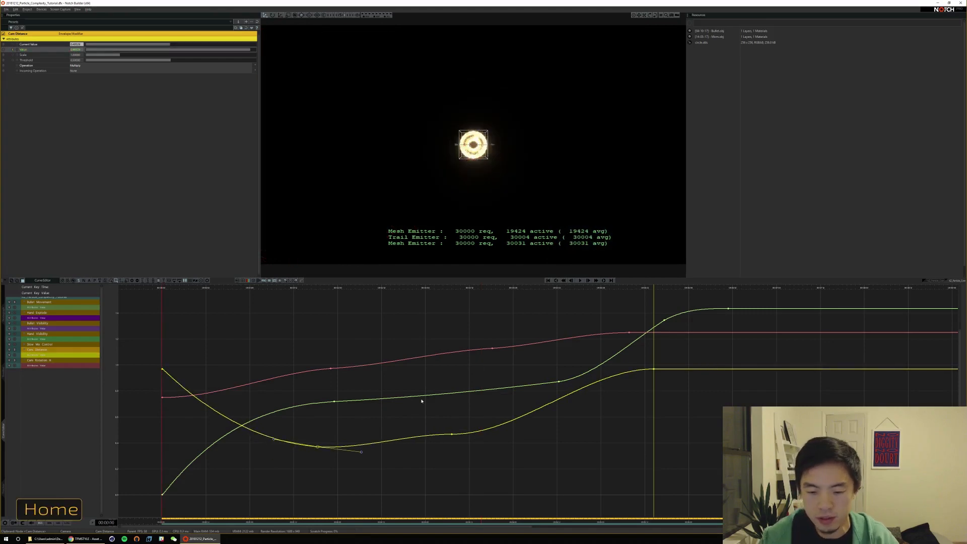
pyautogui.press('space')
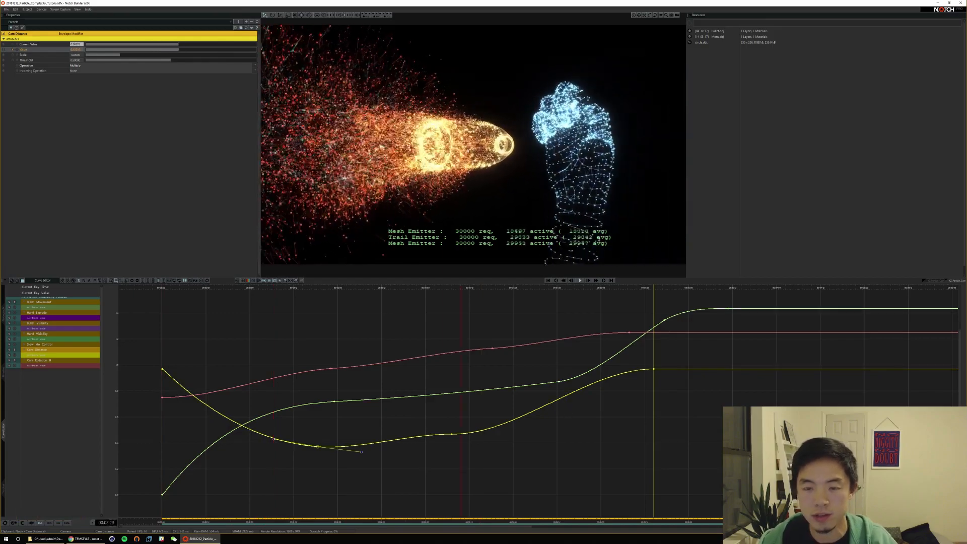
pyautogui.press('space')
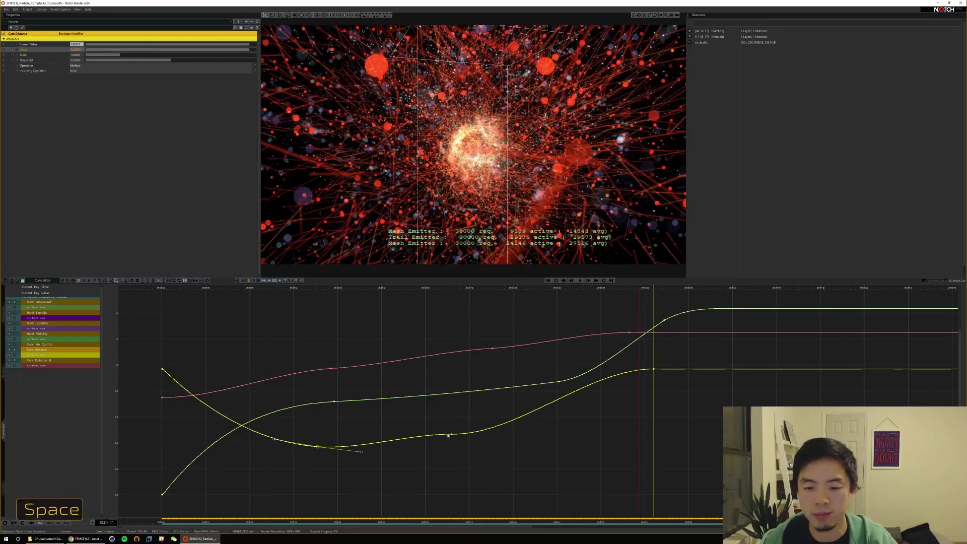
pyautogui.click(453, 436)
pyautogui.moveTo(452, 434); pyautogui.dragTo(535, 435)
pyautogui.press('Home')
pyautogui.press('space')
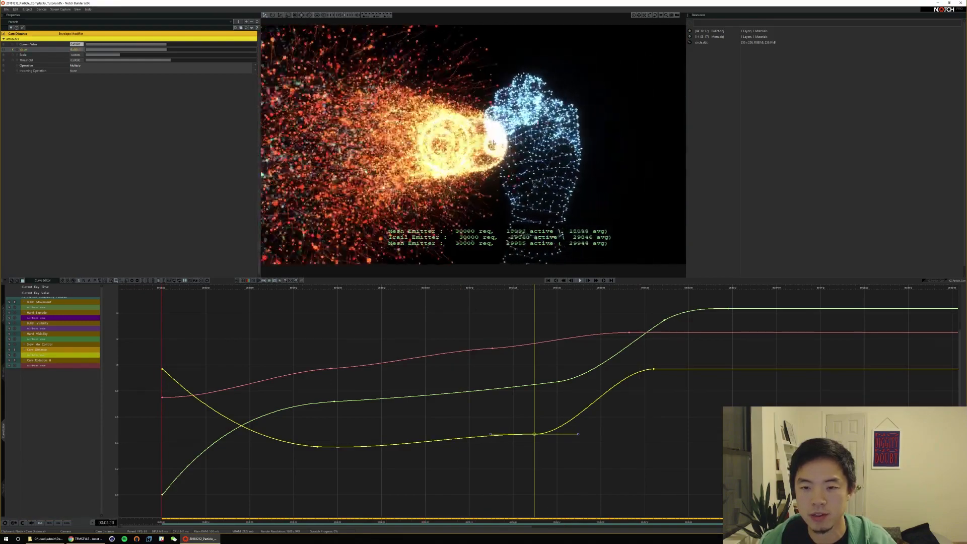
# Replay the shot, move the third Cam Distance key earlier to about 3.65 seconds, and the last key later to about 6.5 seconds
pyautogui.press('space')
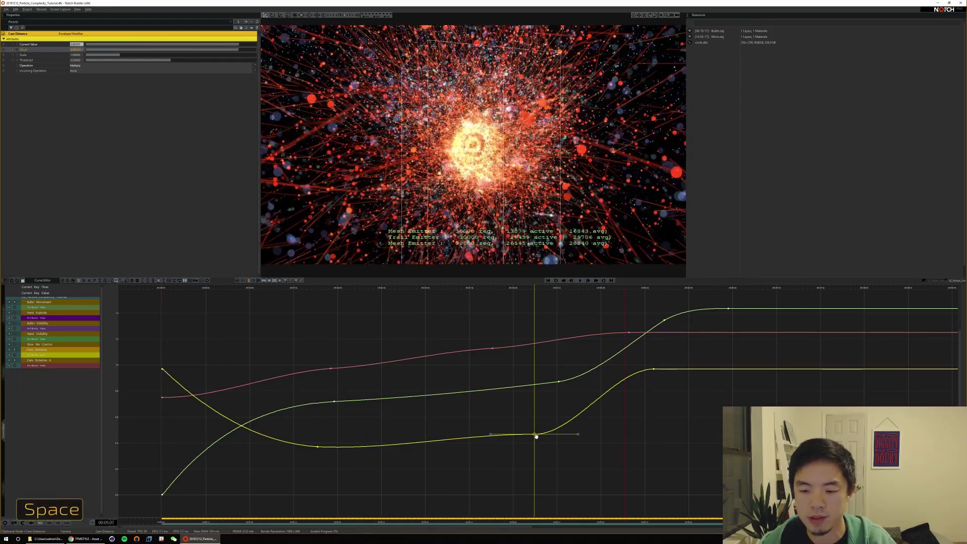
pyautogui.press('Home')
pyautogui.press('space')
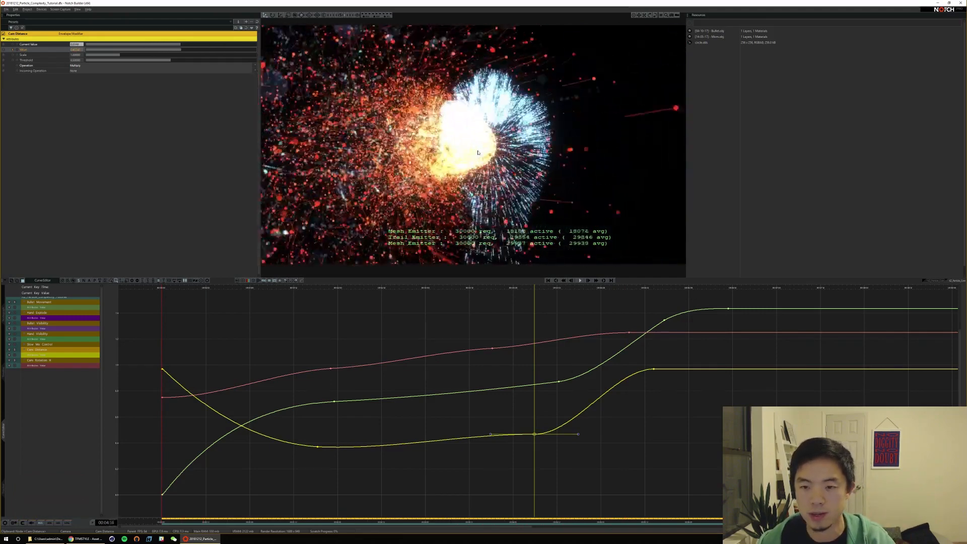
pyautogui.press('space')
pyautogui.press('alt')
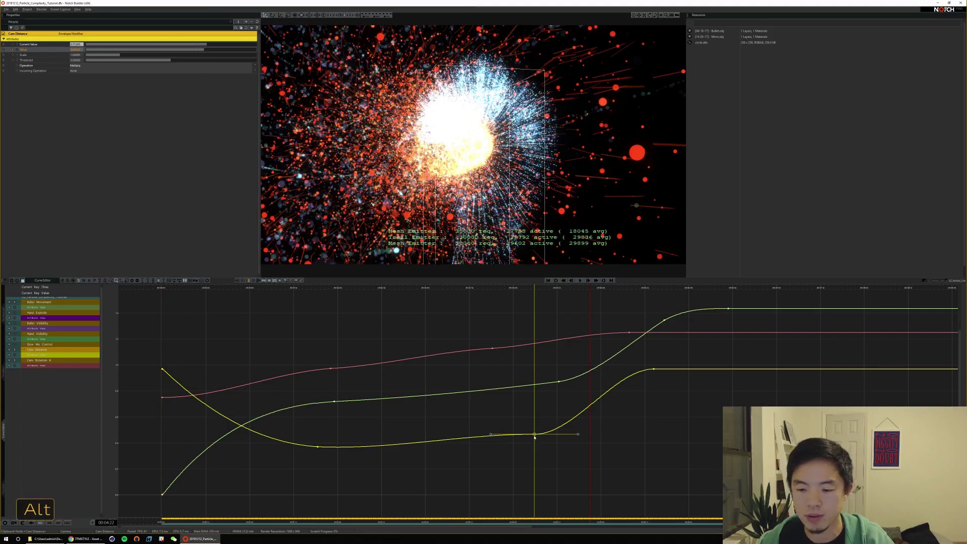
pyautogui.keyDown('alt'); pyautogui.moveTo(533, 438); pyautogui.dragTo(510, 437); pyautogui.keyUp('alt')
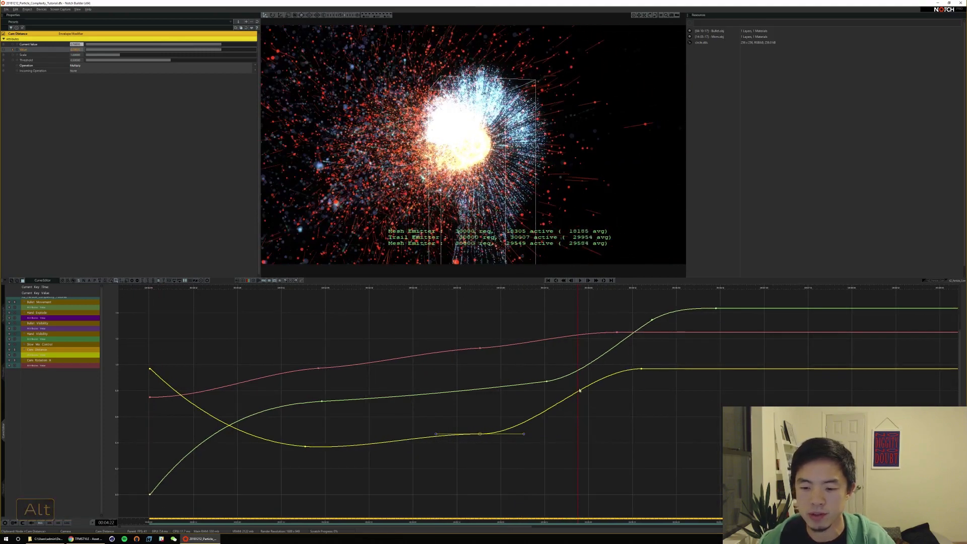
pyautogui.press('Home')
pyautogui.press('space')
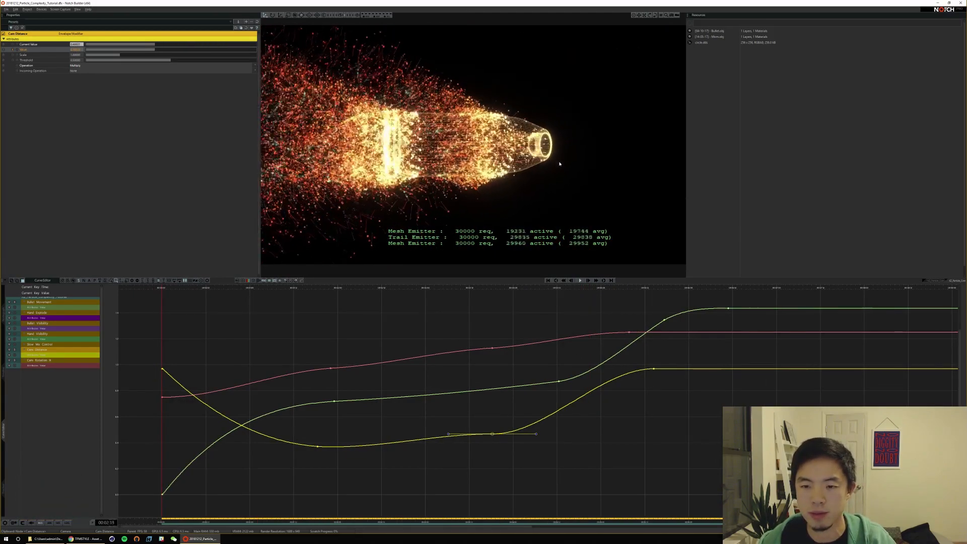
pyautogui.press('space')
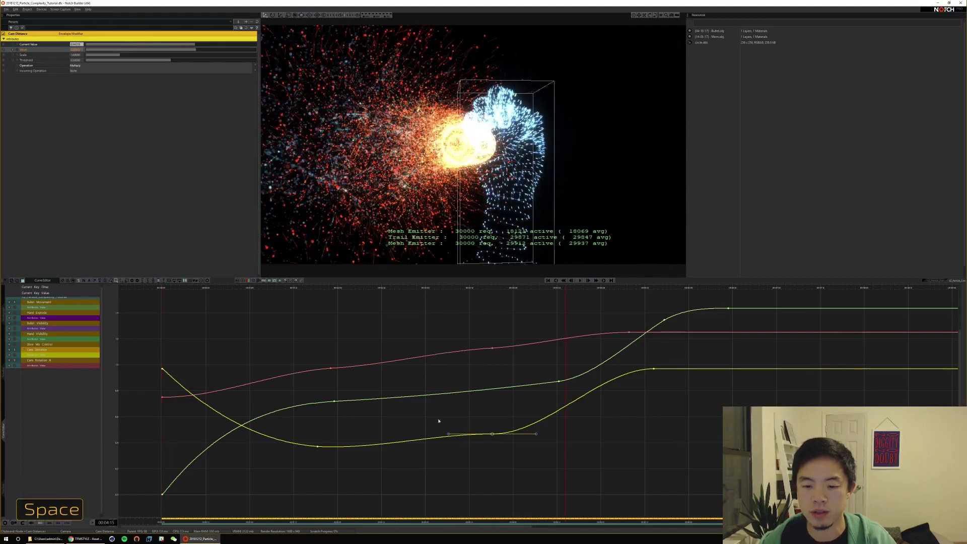
pyautogui.moveTo(493, 435); pyautogui.dragTo(481, 434)
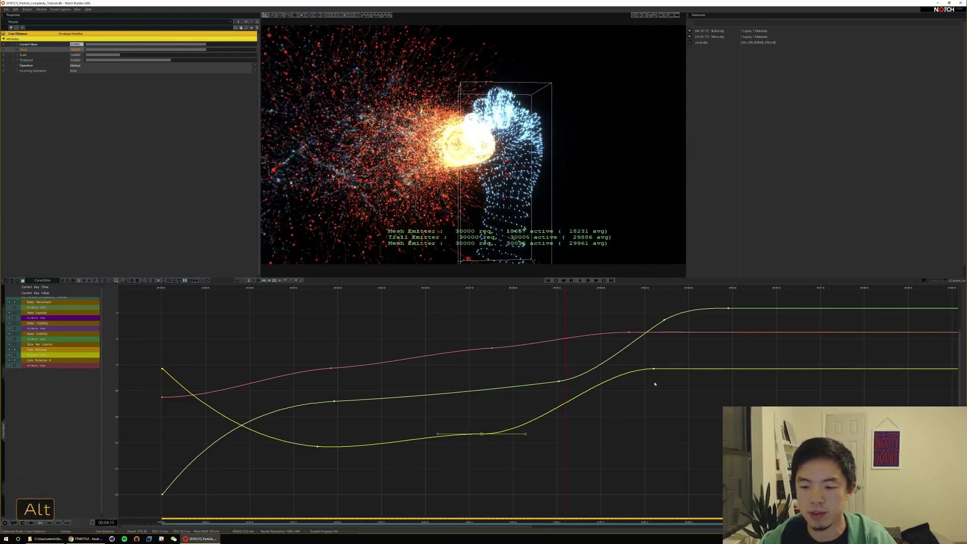
pyautogui.moveTo(670, 376); pyautogui.dragTo(724, 363)
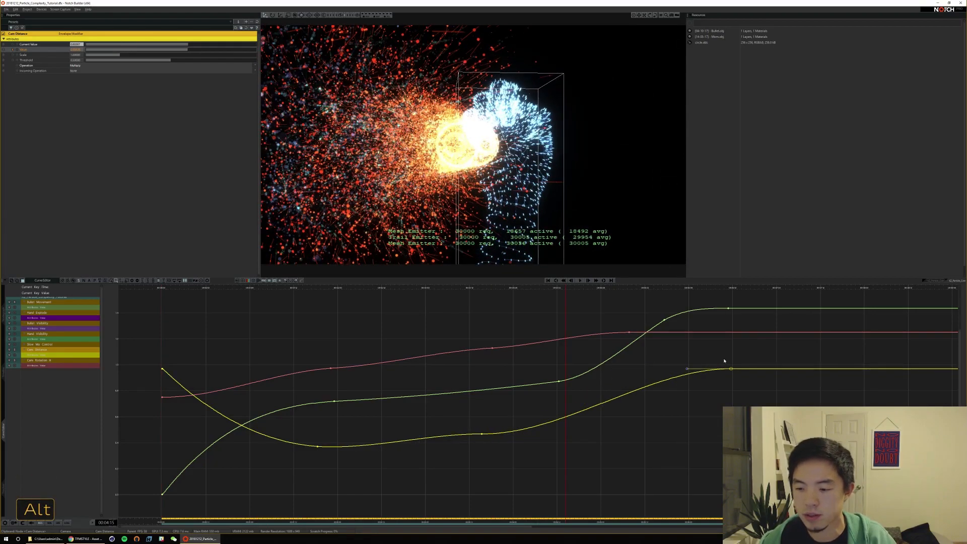
# Replay the shot and toggle the Cam Distance and Cam Rotation H curves off and on to identify them
pyautogui.press('Home')
pyautogui.press('space')
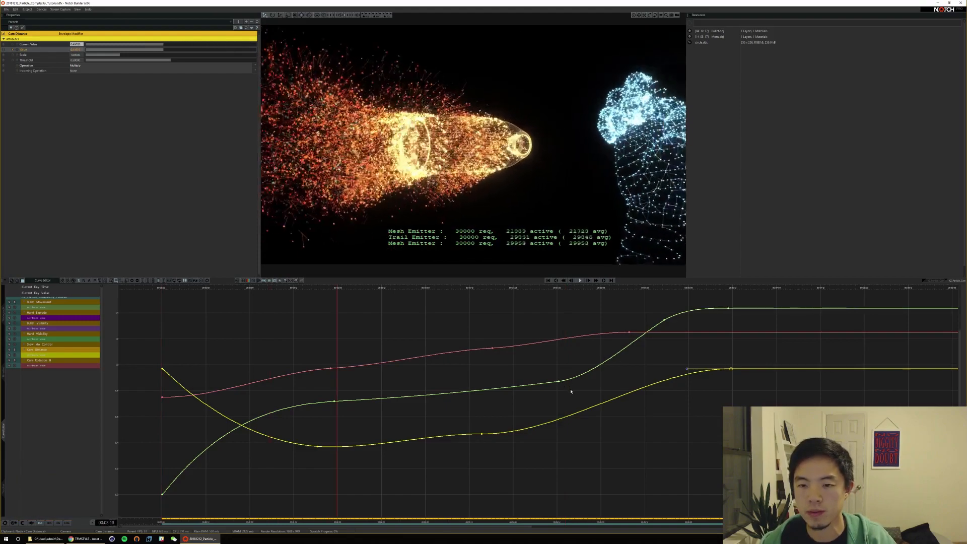
pyautogui.press('space')
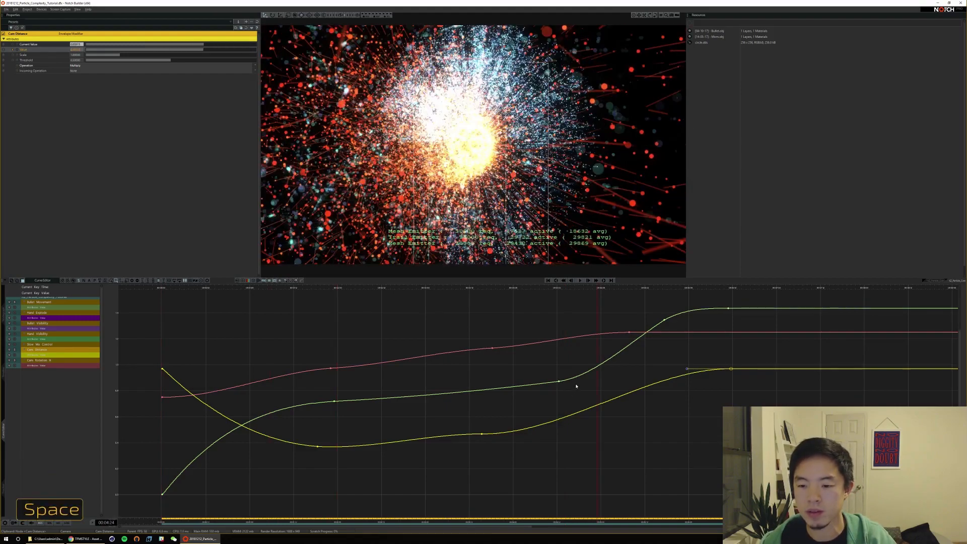
pyautogui.click(559, 382)
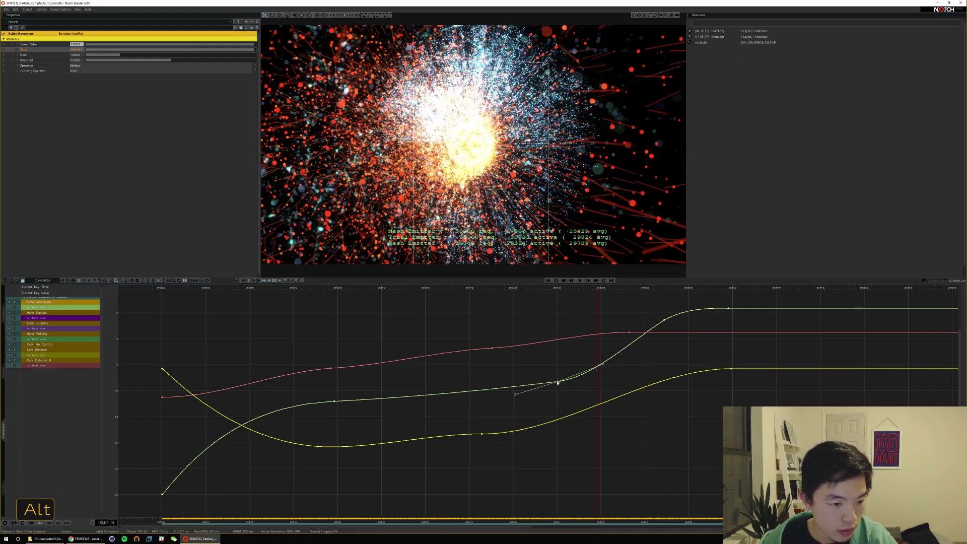
pyautogui.click(15, 351)
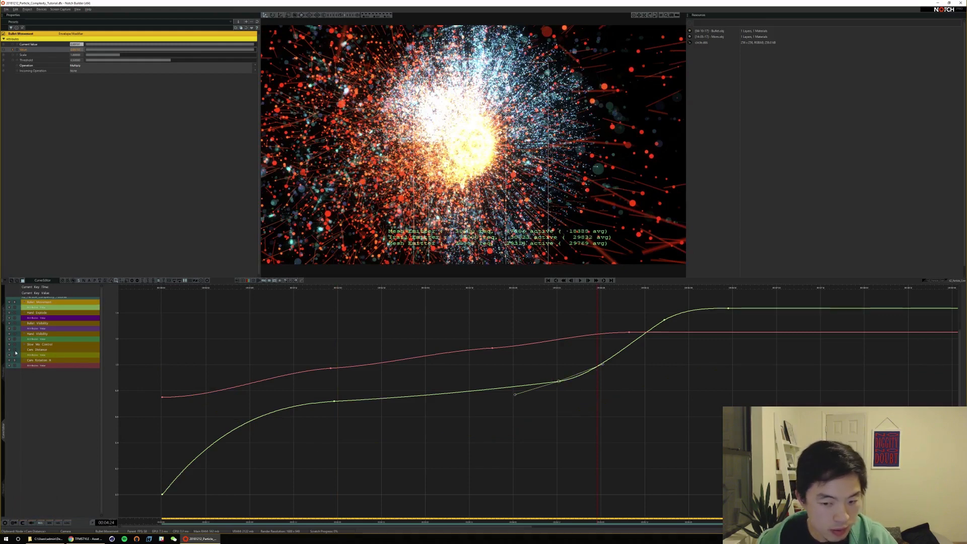
pyautogui.click(16, 351)
pyautogui.click(16, 362)
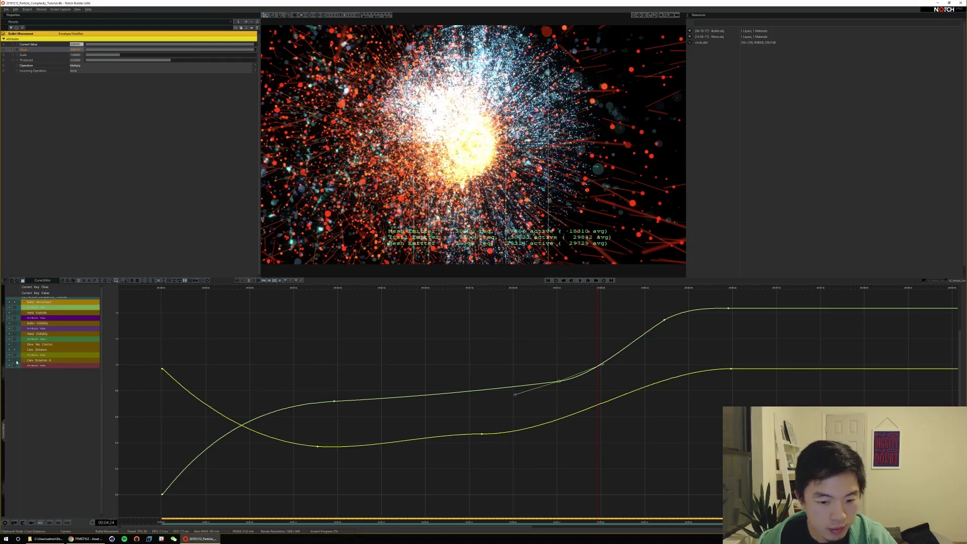
pyautogui.click(17, 361)
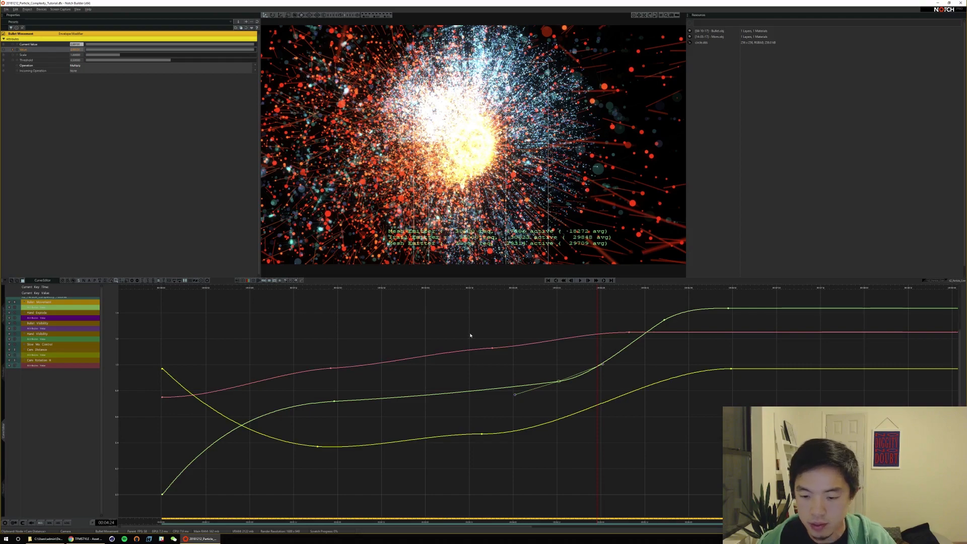
# Move the last Cam Rotation H key later to about 5.7 seconds and replay the shot from the start
pyautogui.moveTo(470, 335); pyautogui.dragTo(507, 364)
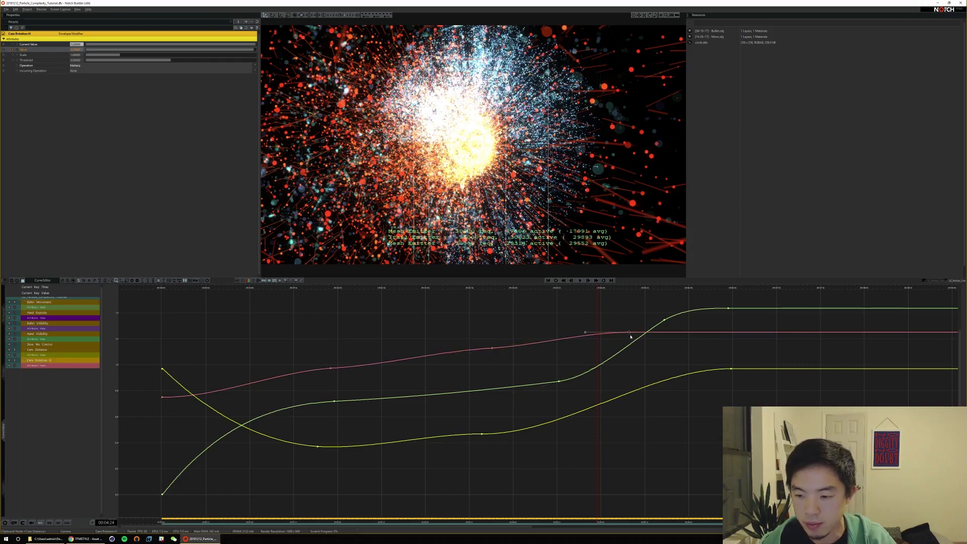
pyautogui.keyDown('alt'); pyautogui.moveTo(630, 333); pyautogui.dragTo(663, 333); pyautogui.keyUp('alt')
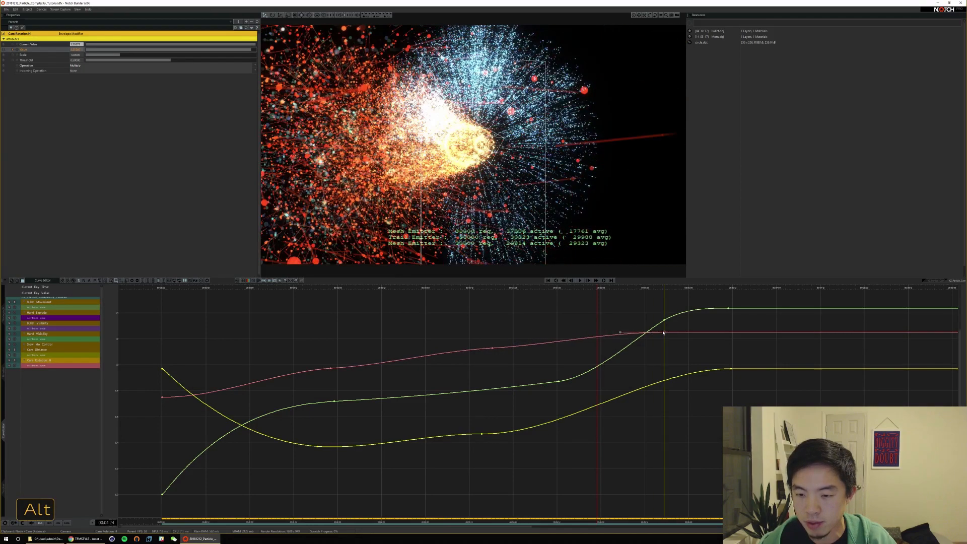
pyautogui.press('Home')
pyautogui.press('space')
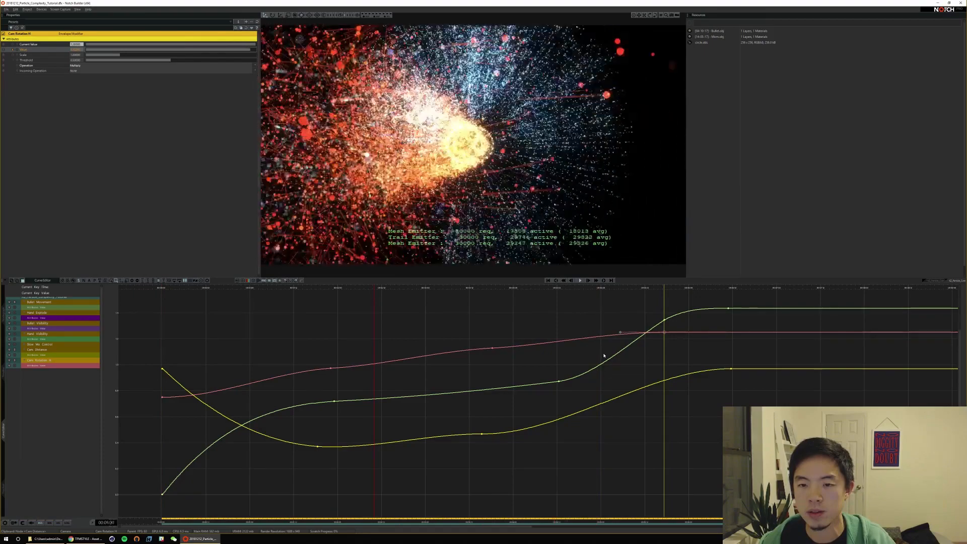
pyautogui.press('space')
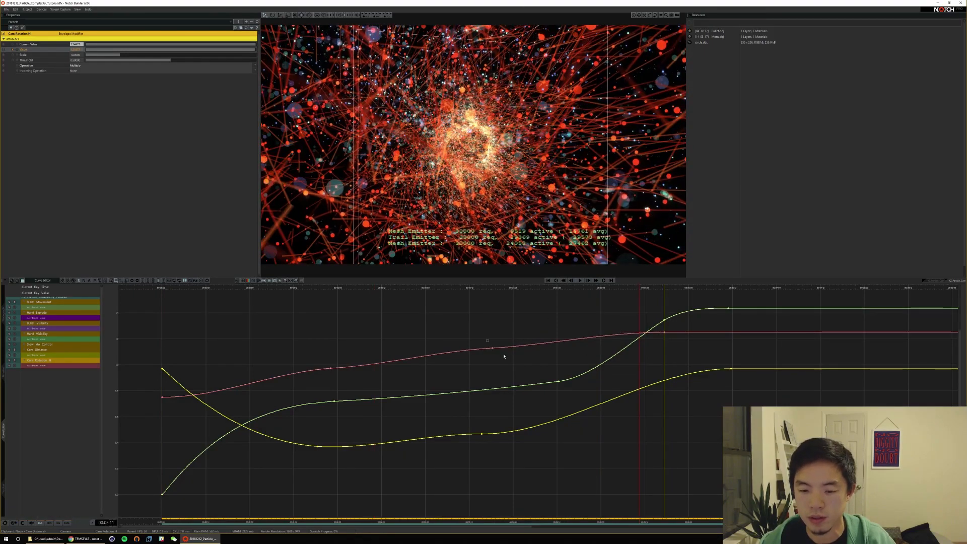
# Lower the third Cam Rotation H key to about 1.03, replaying the shot after each adjustment
pyautogui.keyDown('ctrl'); pyautogui.click(493, 350); pyautogui.keyUp('ctrl')
pyautogui.moveTo(493, 352); pyautogui.dragTo(493, 355)
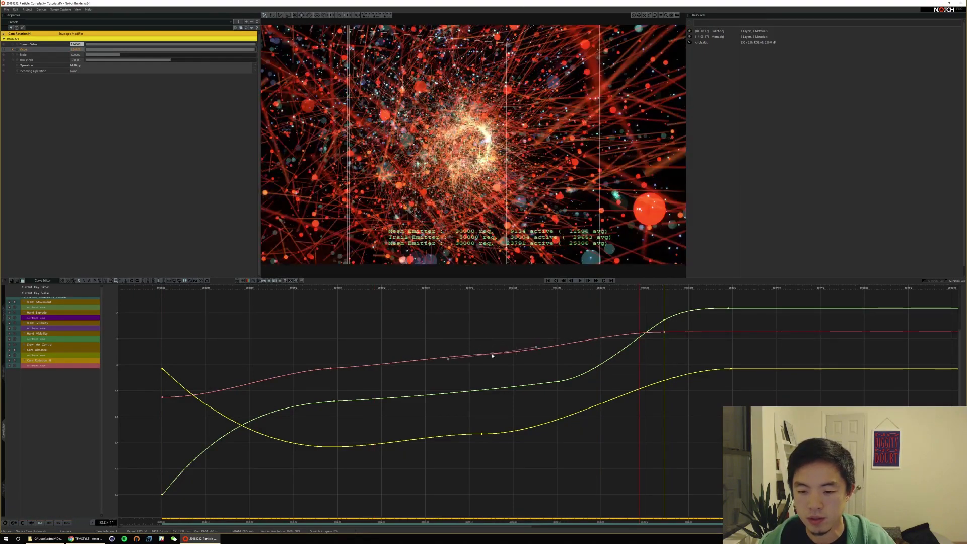
pyautogui.press('Home')
pyautogui.press('space')
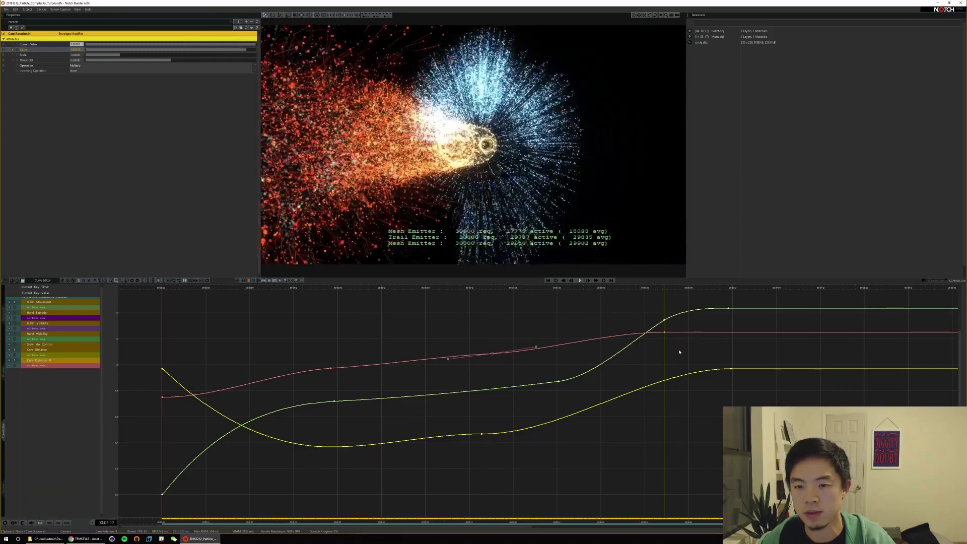
pyautogui.press('space')
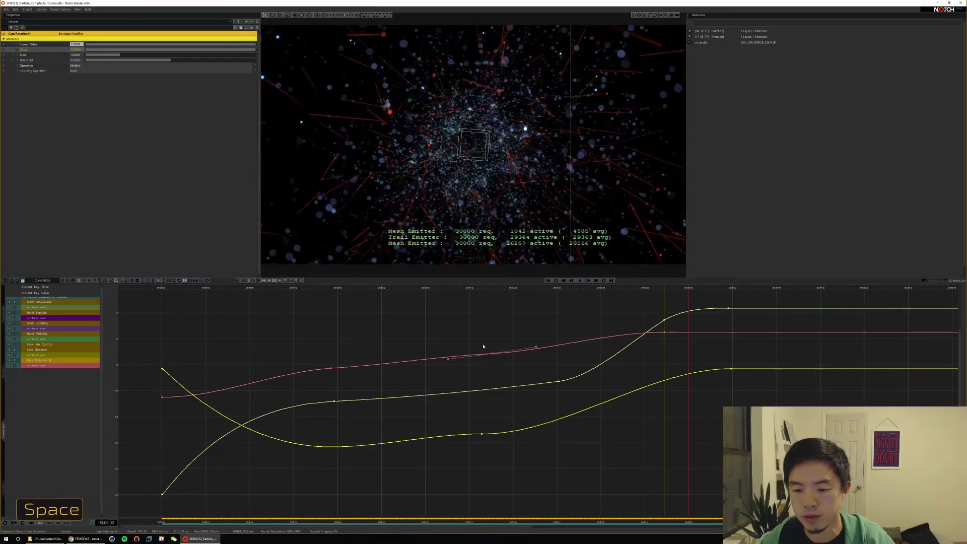
pyautogui.press('Home')
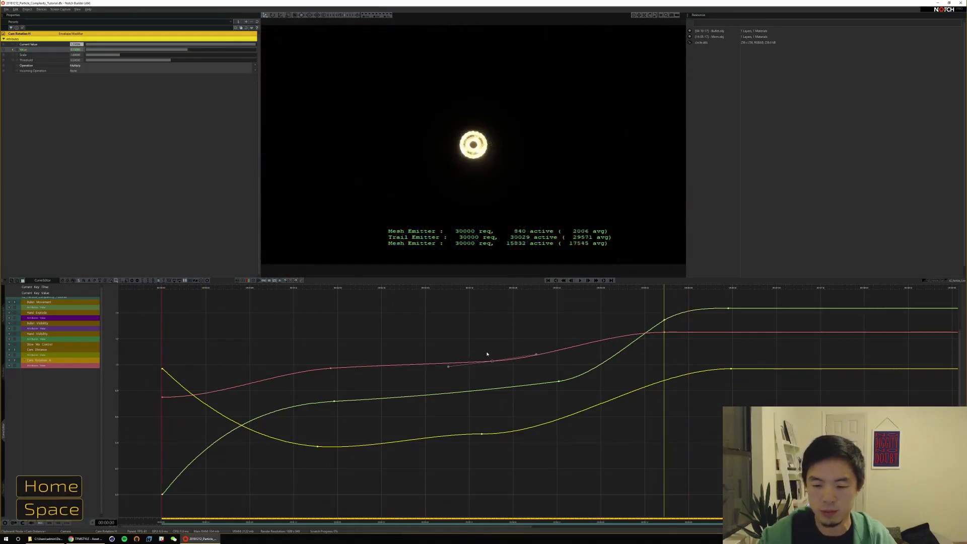
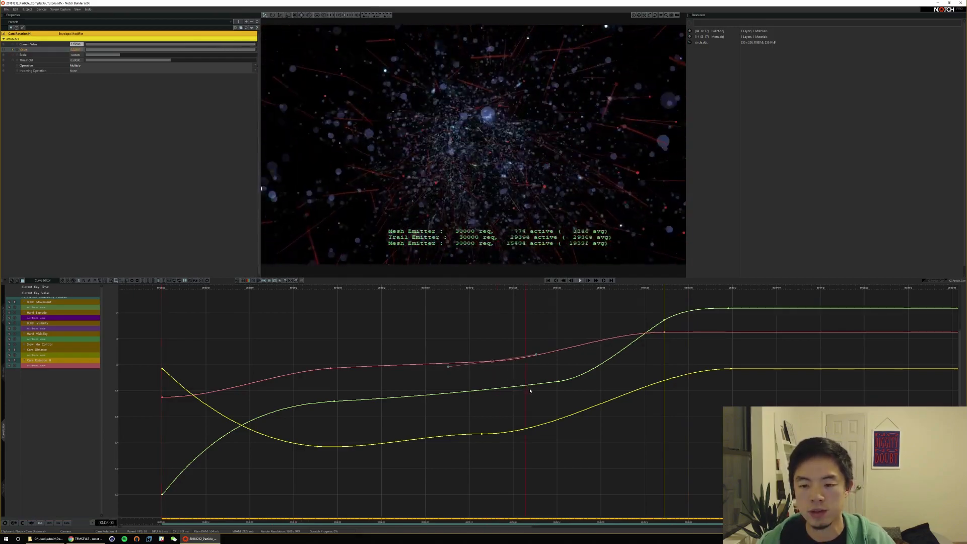
pyautogui.press('space')
# Try to tilt the incoming tangent of the last Cam Rotation H key downward, replay the shot, and undo the tangent change
pyautogui.click(665, 334)
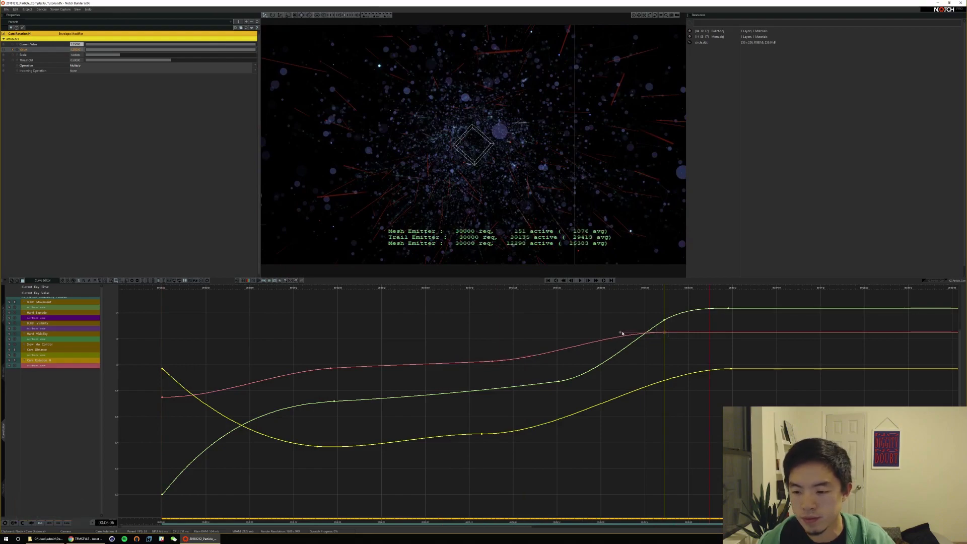
pyautogui.moveTo(619, 334); pyautogui.dragTo(618, 344)
pyautogui.press('Home')
pyautogui.press('space')
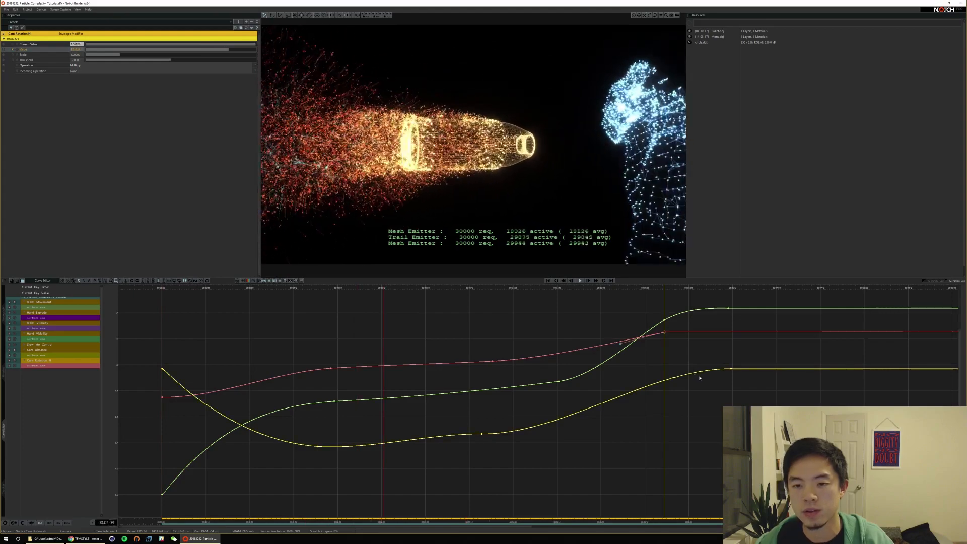
pyautogui.press('space')
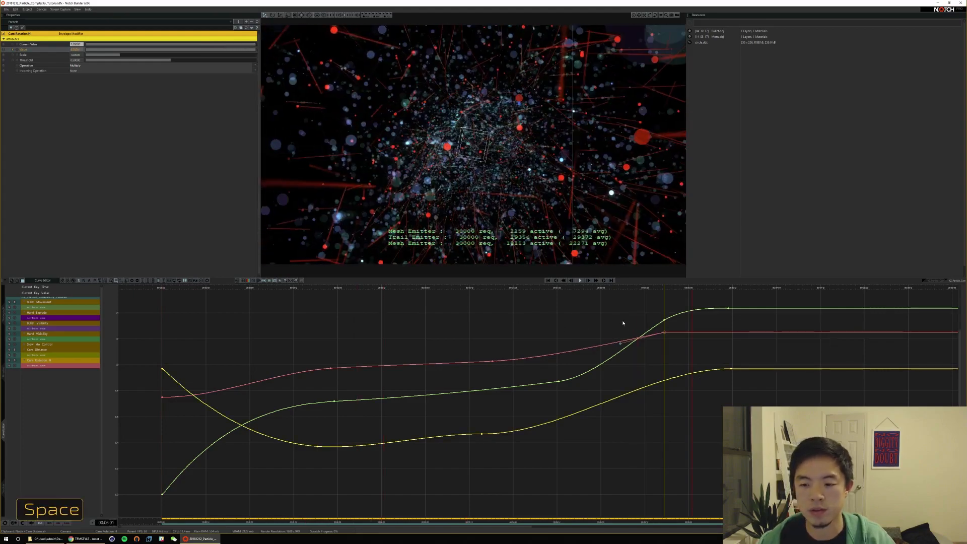
pyautogui.hotkey('ctrl', 'z')
# Lower the second Cam Rotation H key to about 0.93 and replay the shot from the start
pyautogui.click(492, 361)
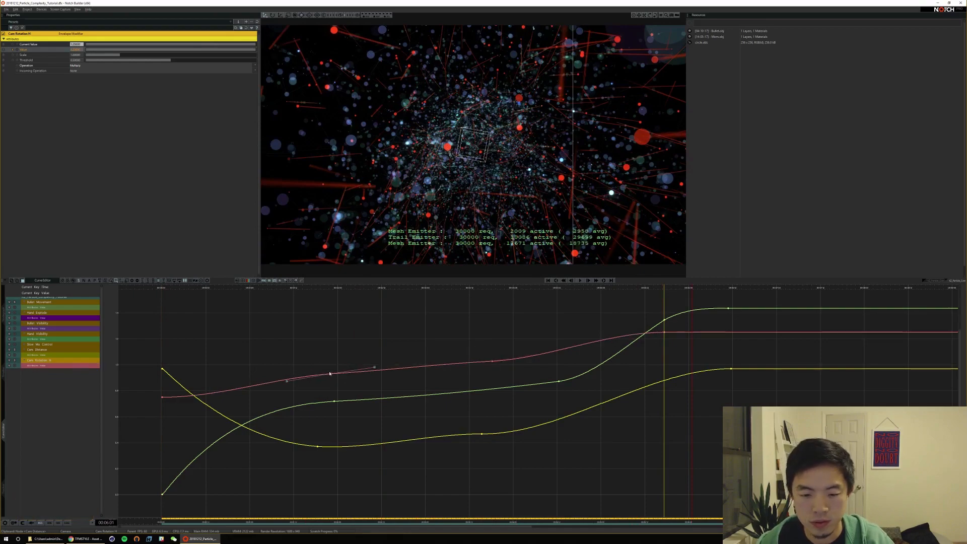
pyautogui.press('Home')
pyautogui.press('space')
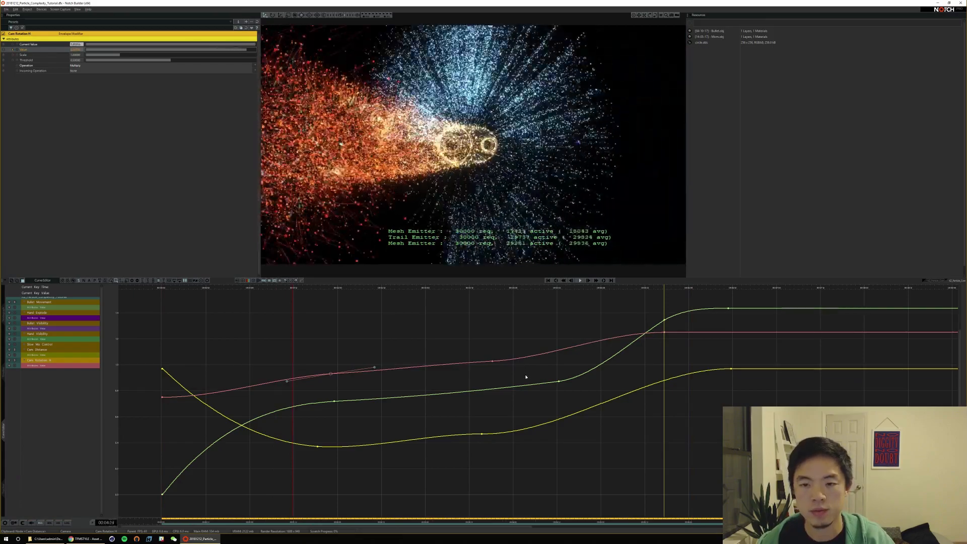
pyautogui.press('space')
# Lower the second and third Cam Distance keys together to about 0.28 and 0.31, and replay the shot
pyautogui.moveTo(301, 423); pyautogui.dragTo(500, 463)
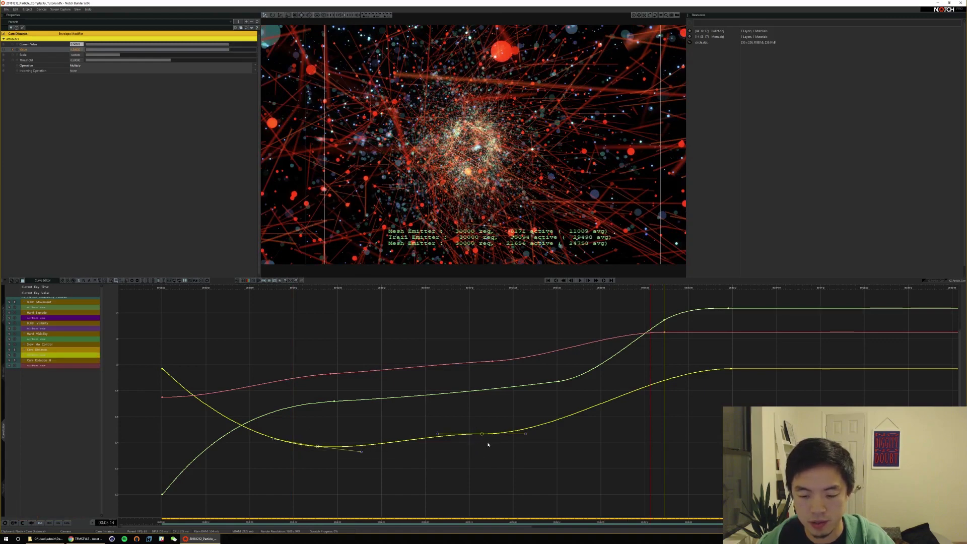
pyautogui.moveTo(481, 434); pyautogui.dragTo(482, 454)
pyautogui.press('Home')
pyautogui.press('space')
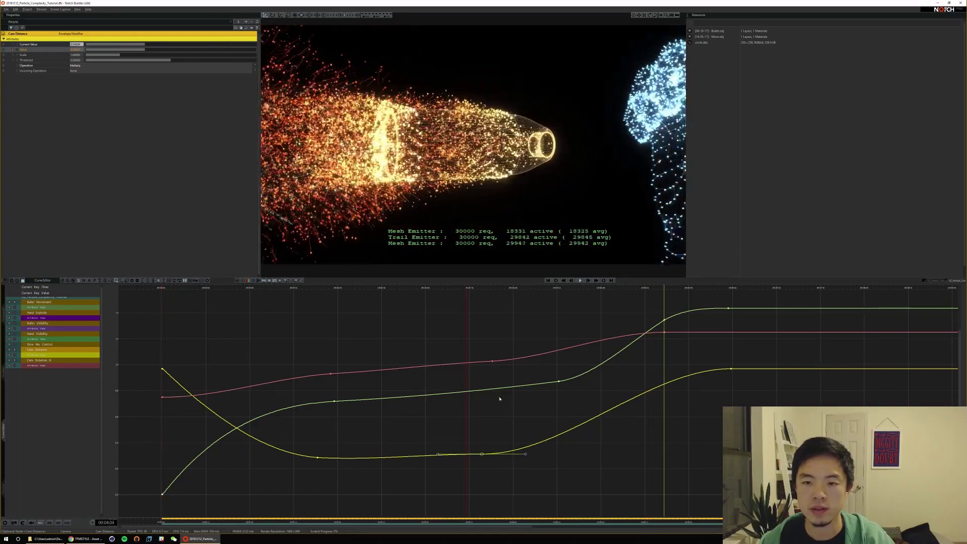
pyautogui.press('space')
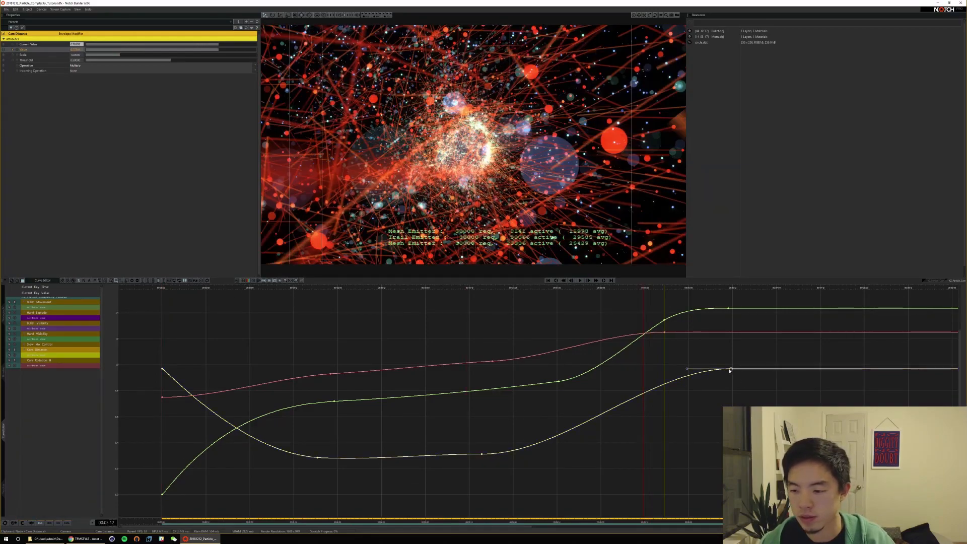
# Lower the last Cam Distance key to about 0.58 and replay the shot from the start
pyautogui.moveTo(731, 372); pyautogui.dragTo(731, 421)
pyautogui.press('Home')
pyautogui.press('space')
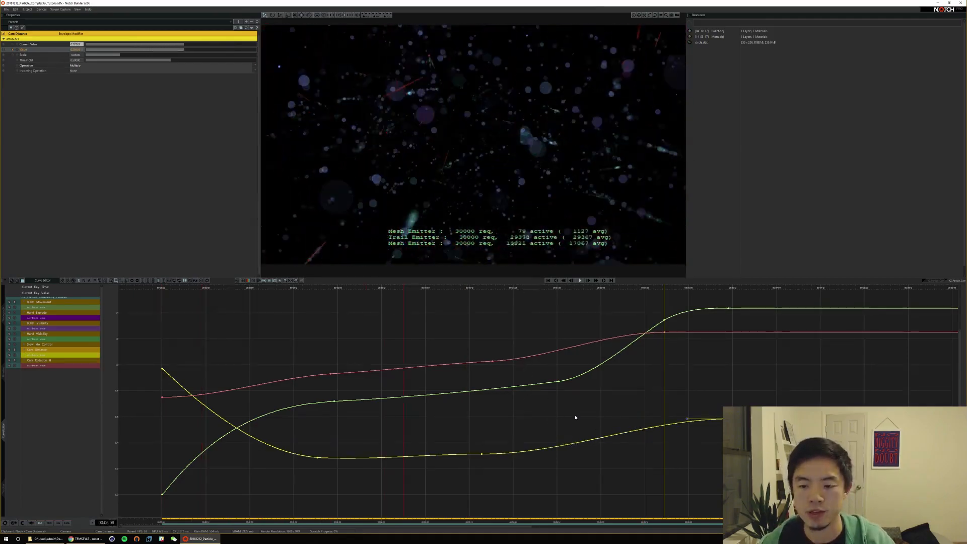
pyautogui.press('space')
# Move the last Cam Rotation H key earlier to about 5.3 seconds and play the result from the start
pyautogui.click(666, 337)
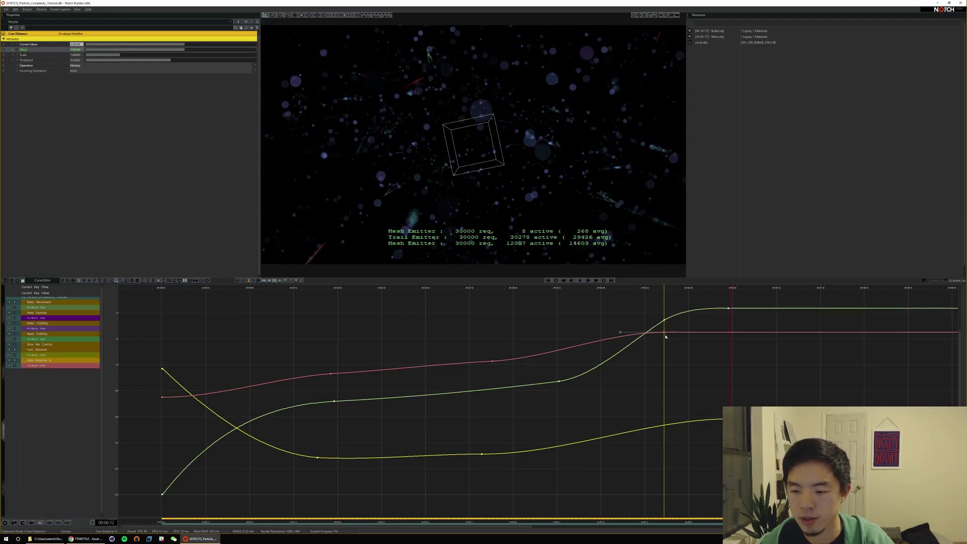
pyautogui.press('Home')
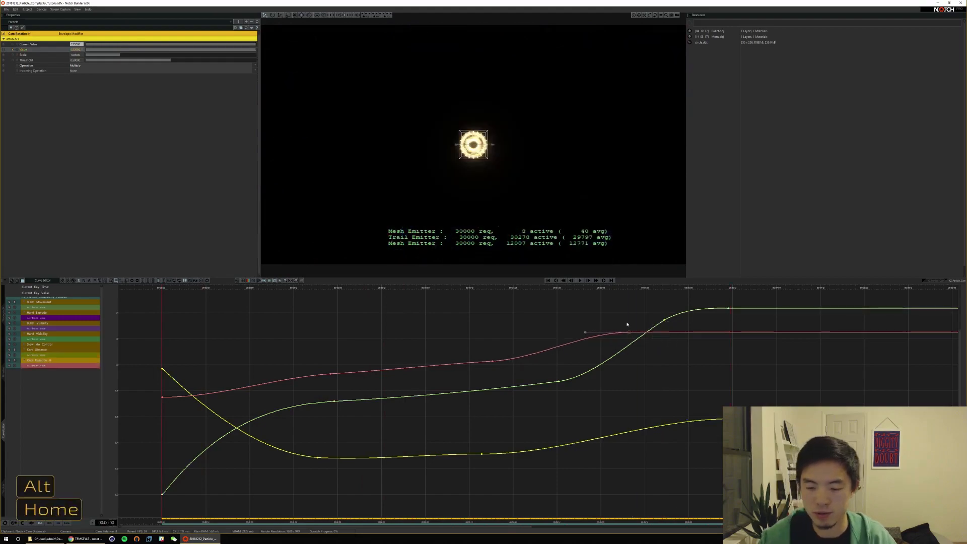
pyautogui.press('space')
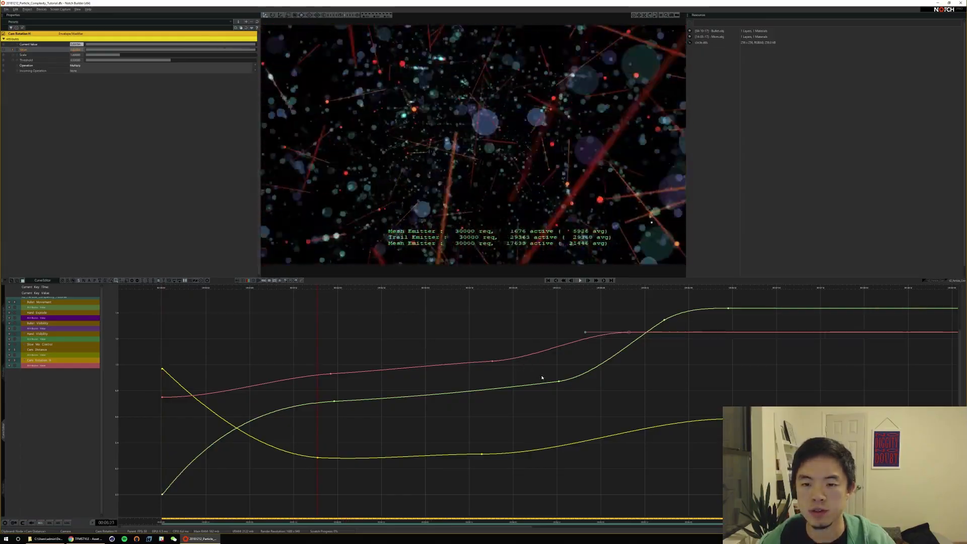
# Move the last Cam Rotation H key earlier to about 4.6 seconds and the third to about 3.5 seconds, and replay the shot
pyautogui.press('space')
pyautogui.press('alt')
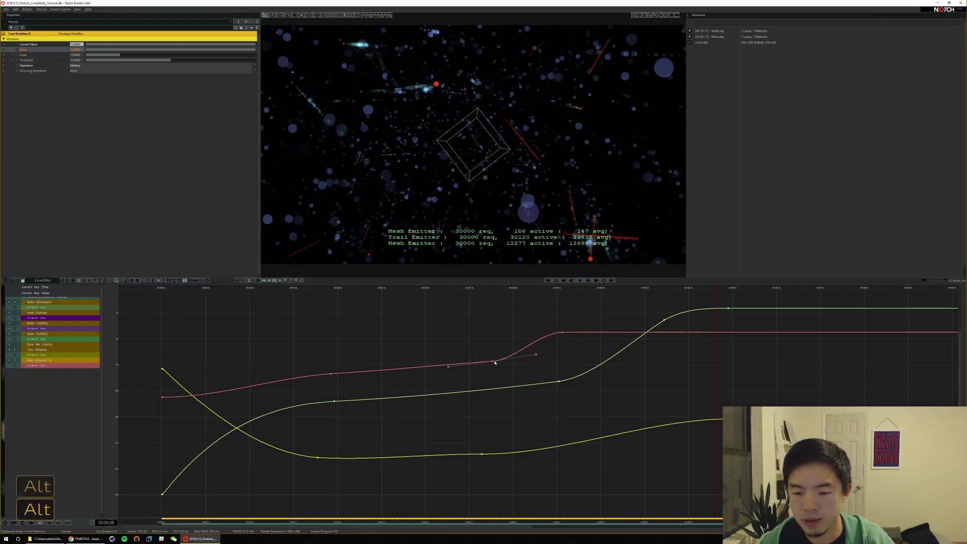
pyautogui.moveTo(494, 362); pyautogui.dragTo(475, 361)
pyautogui.press('Home')
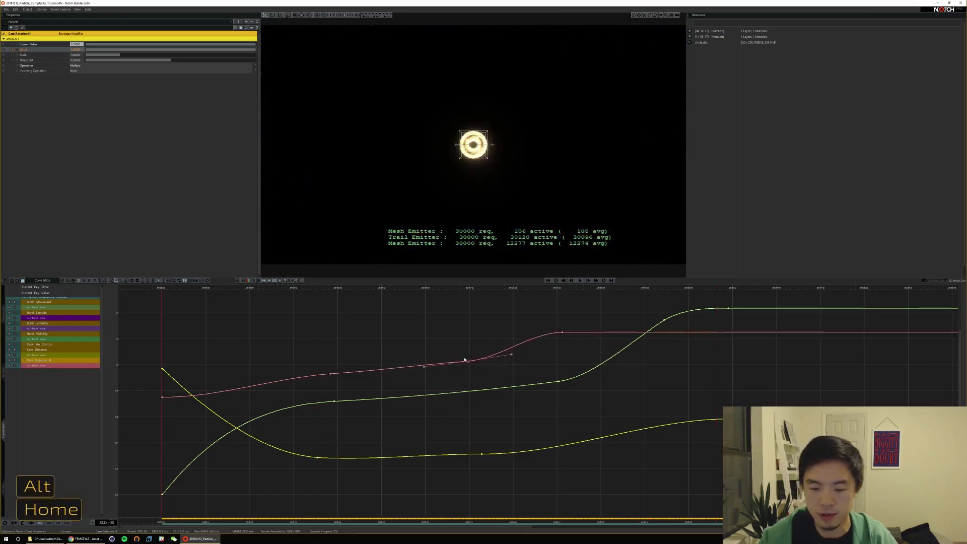
pyautogui.press('space')
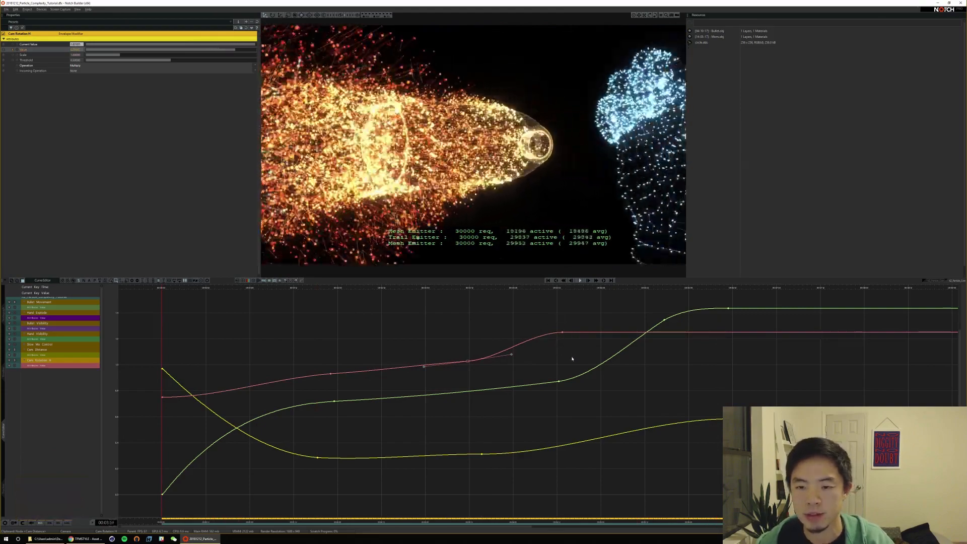
pyautogui.press('space')
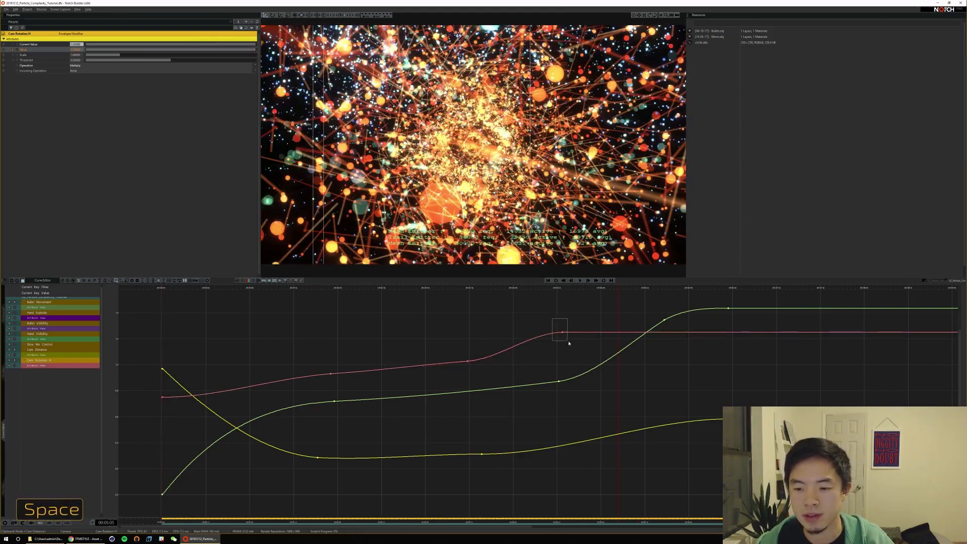
# Move the last Cam Rotation H key to about 4.8 seconds and replay the shot from the start
pyautogui.moveTo(568, 343); pyautogui.dragTo(567, 340)
pyautogui.press('alt')
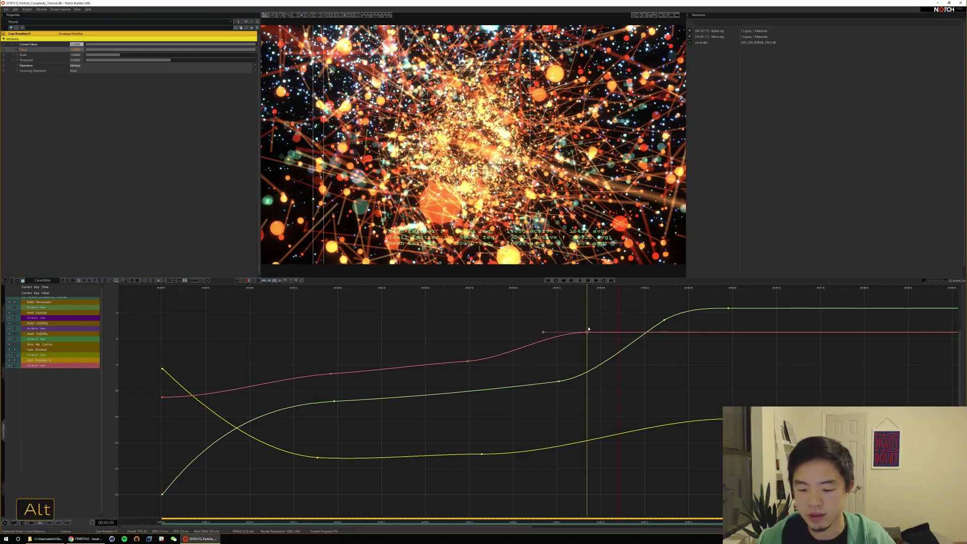
pyautogui.press('Home')
pyautogui.press('space')
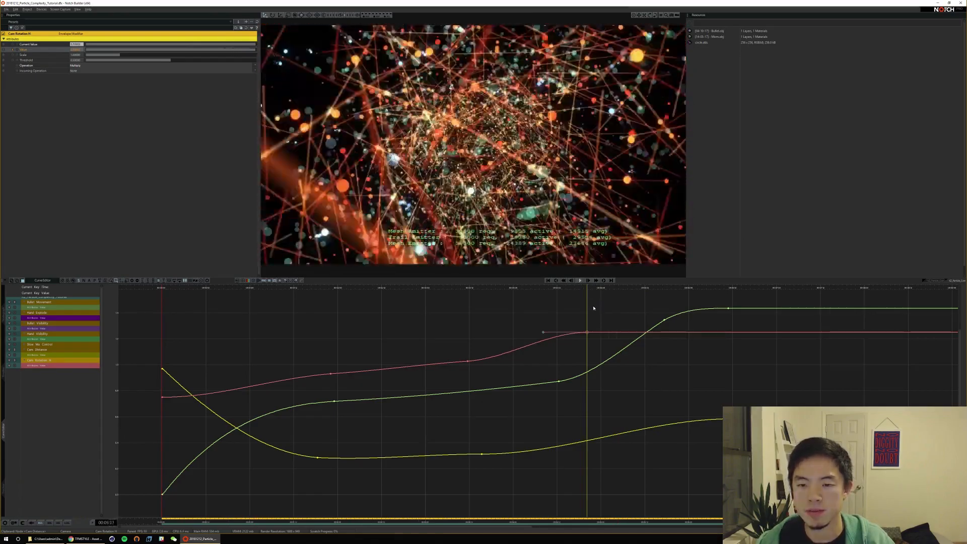
pyautogui.press('space')
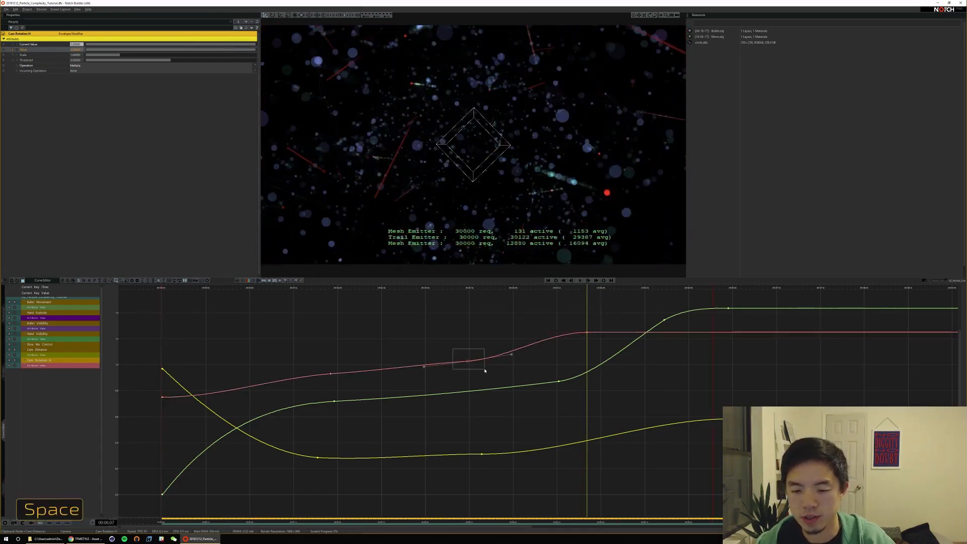
# Delete the third Cam Rotation H key, move the last key to about 4.4 seconds and replay from the start
pyautogui.moveTo(484, 371); pyautogui.dragTo(484, 372)
pyautogui.press('Delete')
pyautogui.click(588, 333)
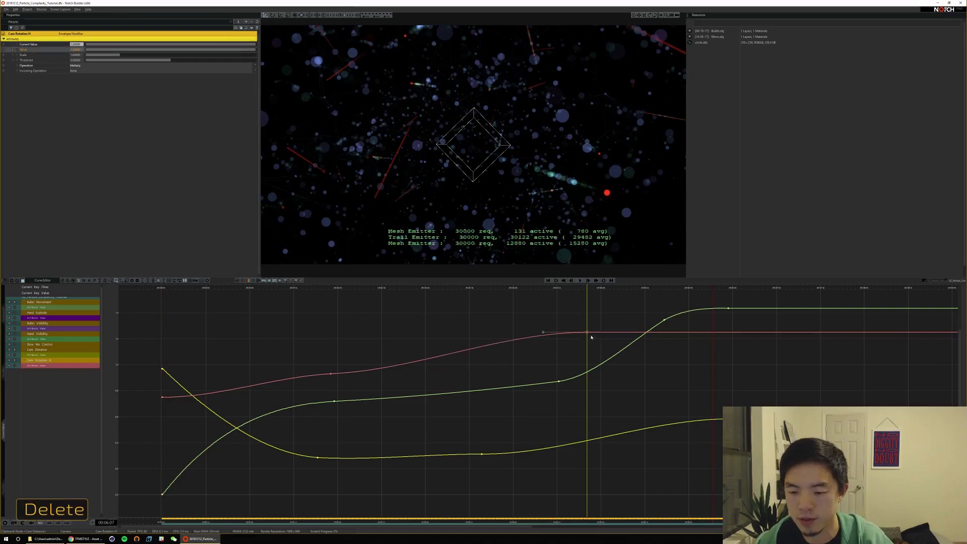
pyautogui.press('alt')
pyautogui.press('Home')
pyautogui.press('space')
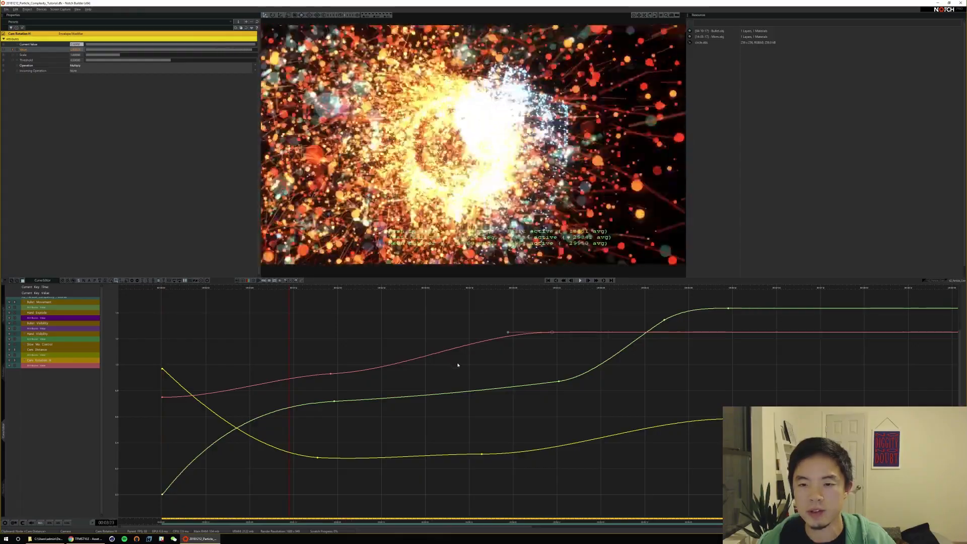
pyautogui.press('space')
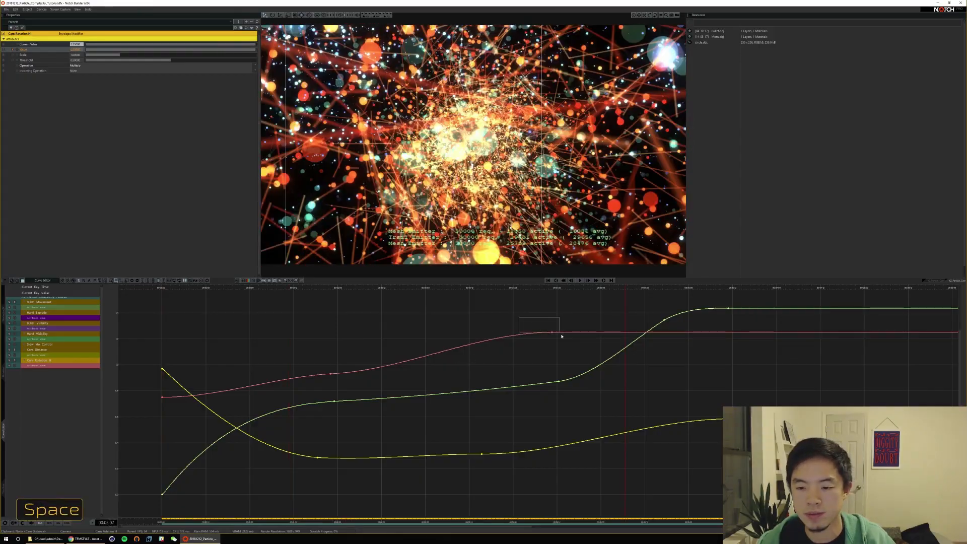
# Move the last Cam Rotation H key to about 4.6 seconds, raise the second key to about 1.07 and replay
pyautogui.moveTo(562, 336); pyautogui.dragTo(555, 335)
pyautogui.press('alt')
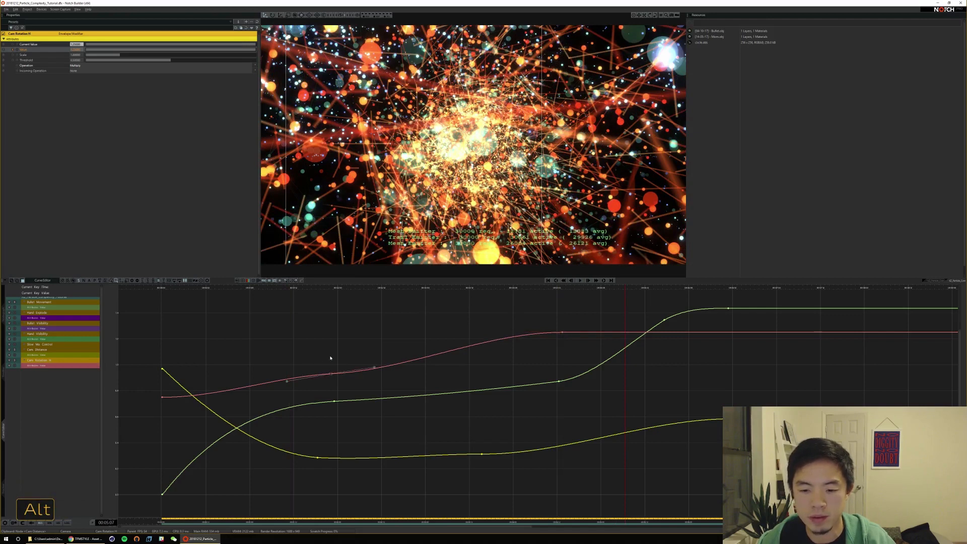
pyautogui.keyDown('alt'); pyautogui.moveTo(330, 373); pyautogui.dragTo(332, 356); pyautogui.keyUp('alt')
pyautogui.press('Home')
pyautogui.press('space')
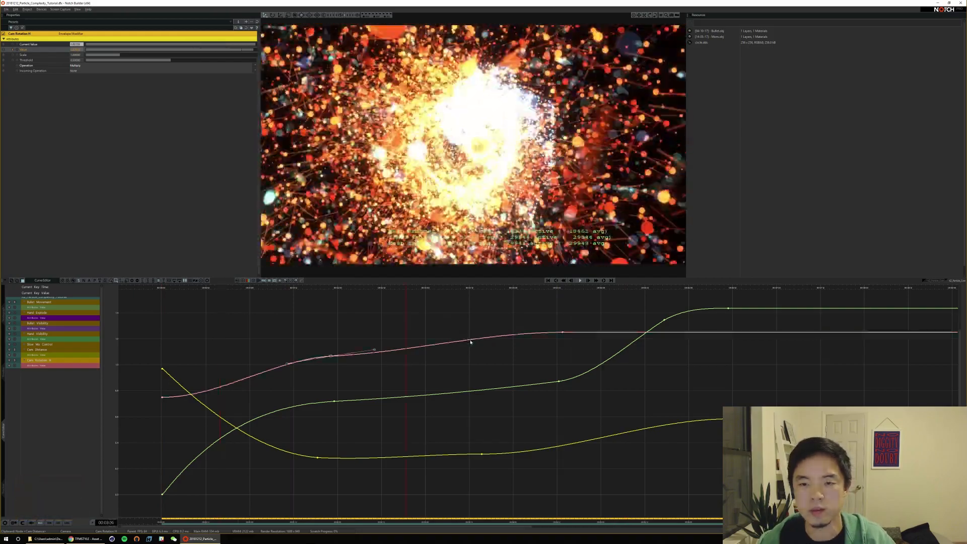
pyautogui.press('space')
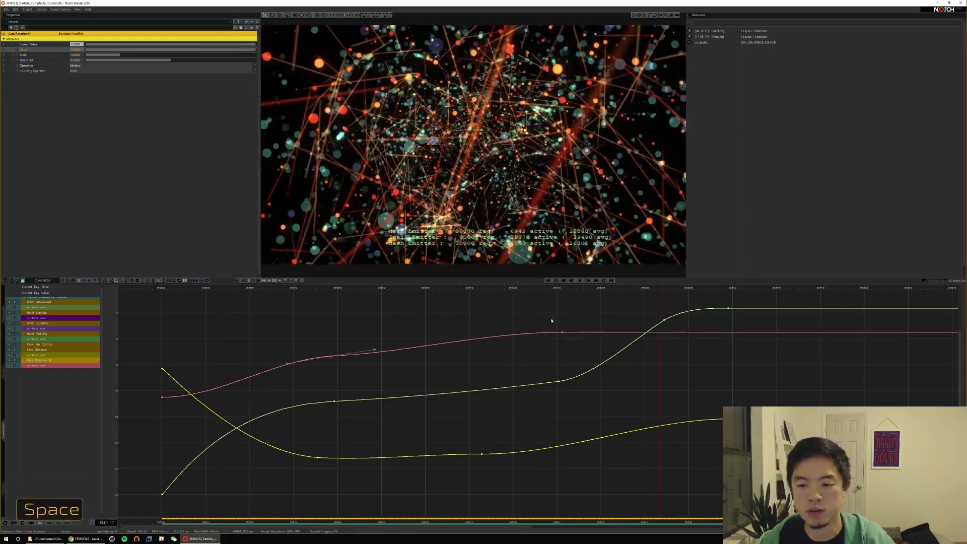
# Move the last Cam Rotation H key later, first to about 4.8 and finally to about 5.2 seconds, replaying the shot each time
pyautogui.press('alt')
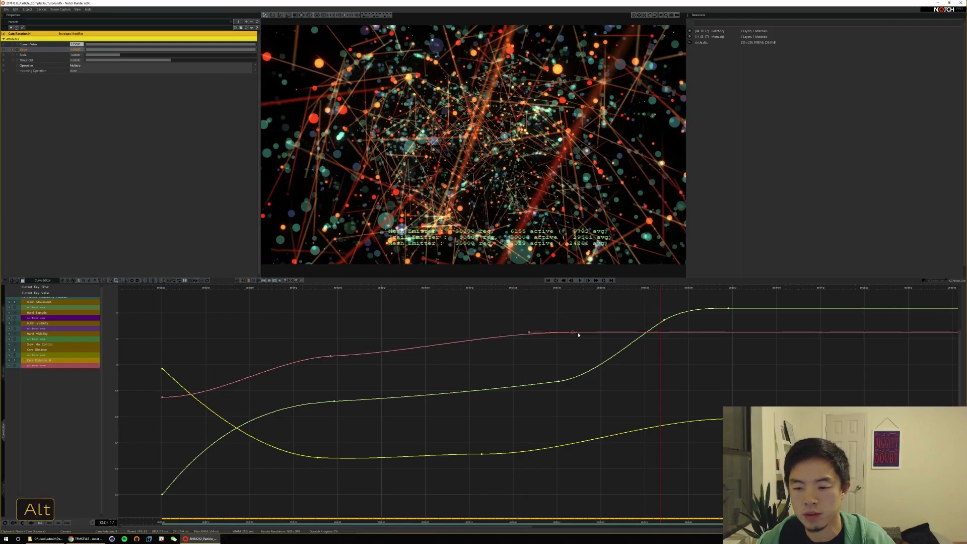
pyautogui.press('Home')
pyautogui.press('space')
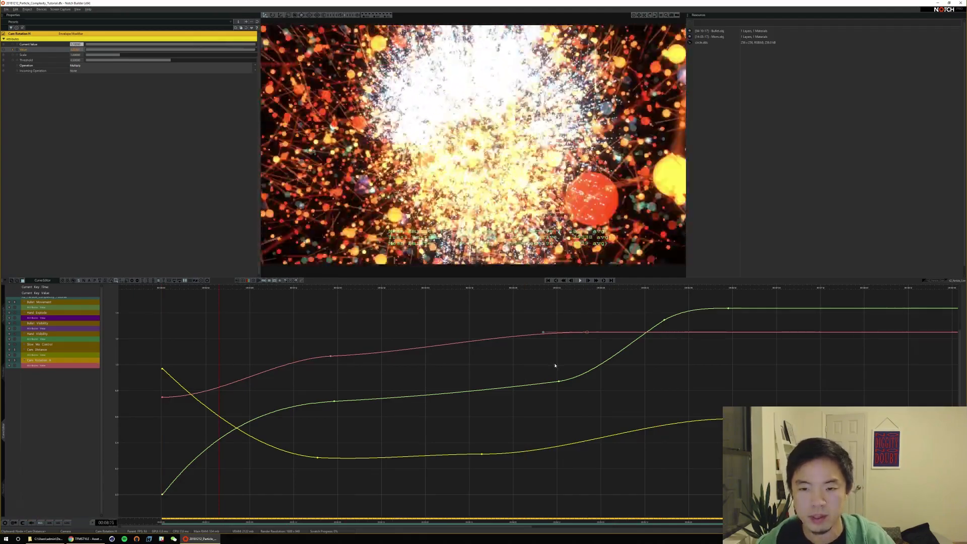
pyautogui.press('space')
pyautogui.press('alt')
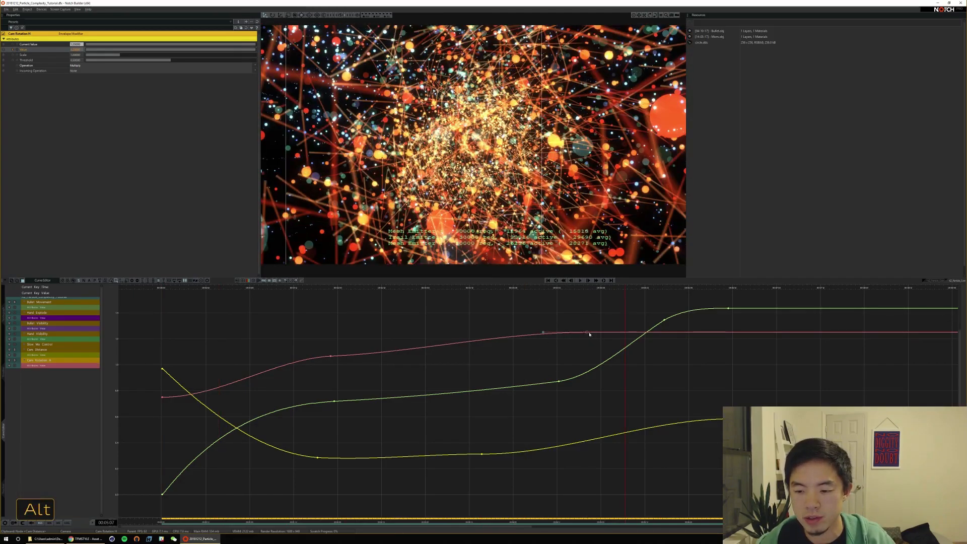
pyautogui.press('Home')
pyautogui.press('space')
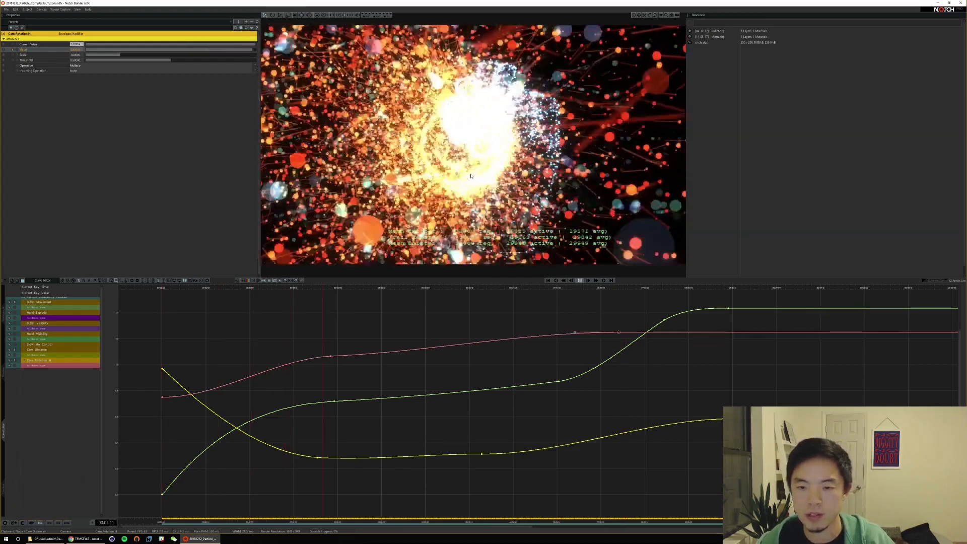
pyautogui.press('space')
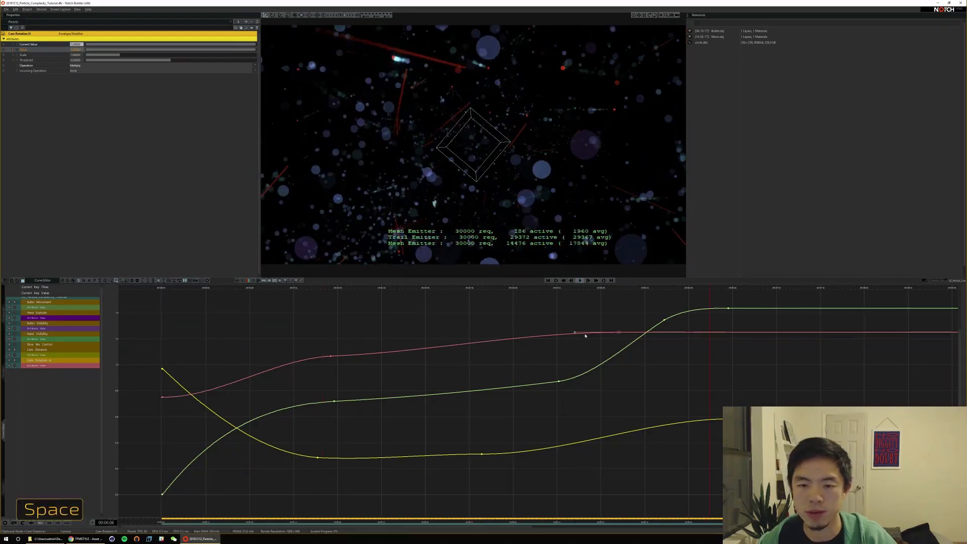
# Find the Film Grading post effect in the node library and add it to the node graph directly beneath the Glow node
pyautogui.press('F1')
pyautogui.write('film gra')
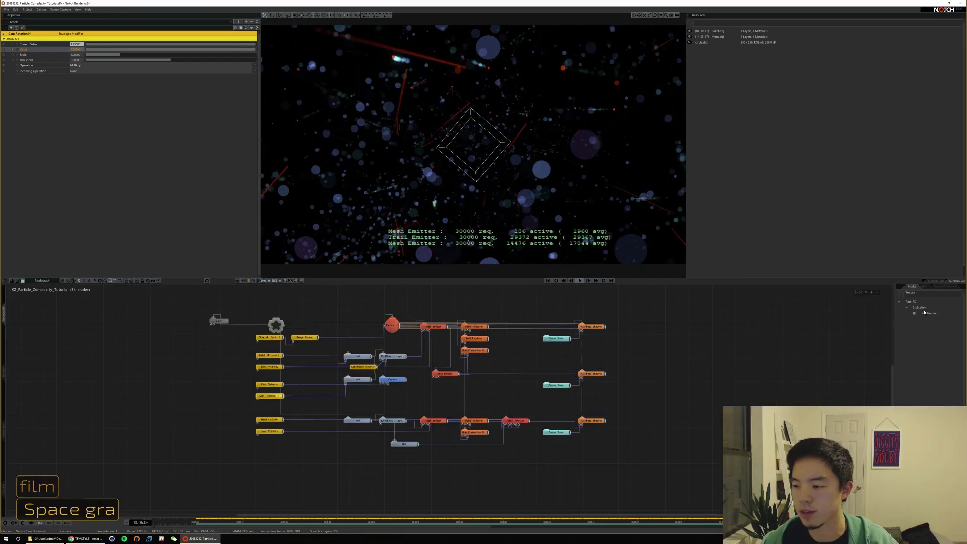
pyautogui.moveTo(925, 312); pyautogui.dragTo(522, 332)
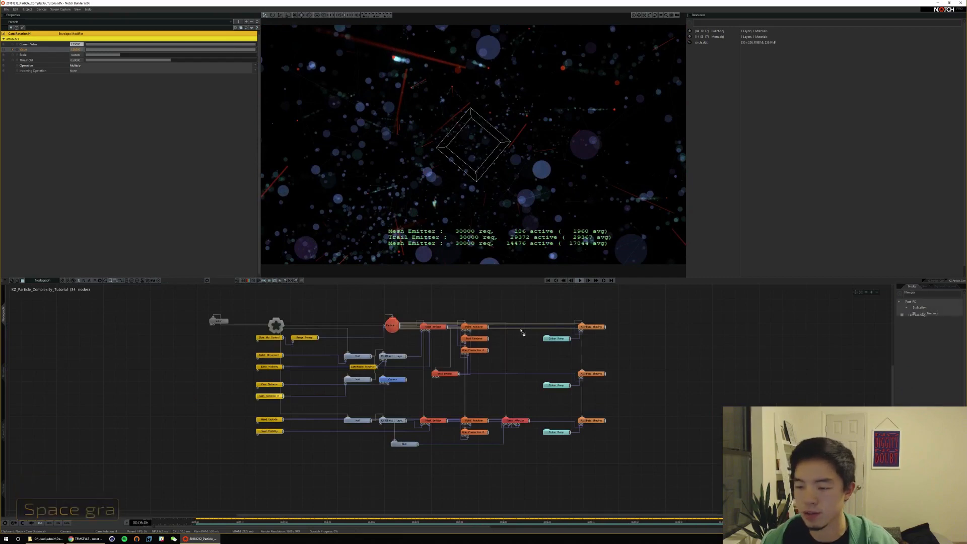
pyautogui.moveTo(212, 336); pyautogui.dragTo(212, 332)
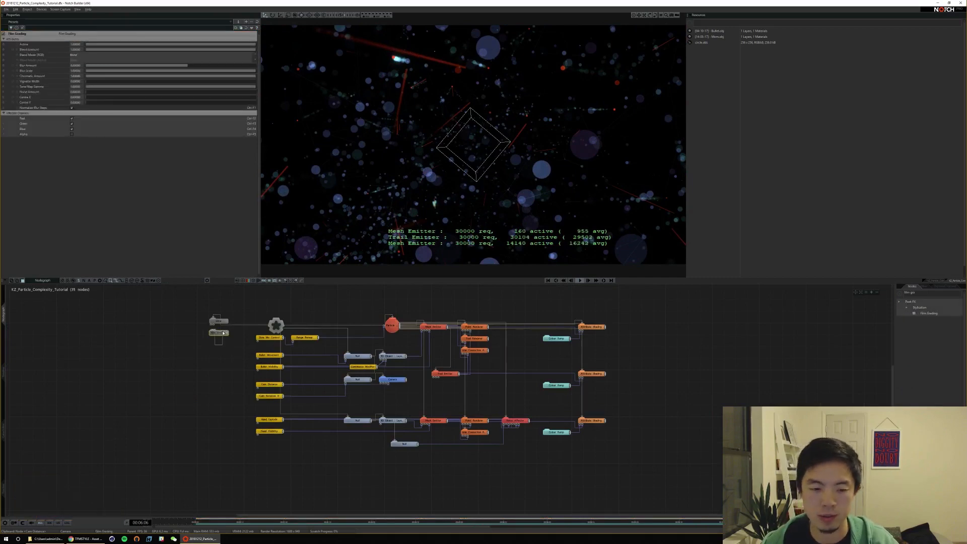
pyautogui.hotkey('ctrl', 'r')
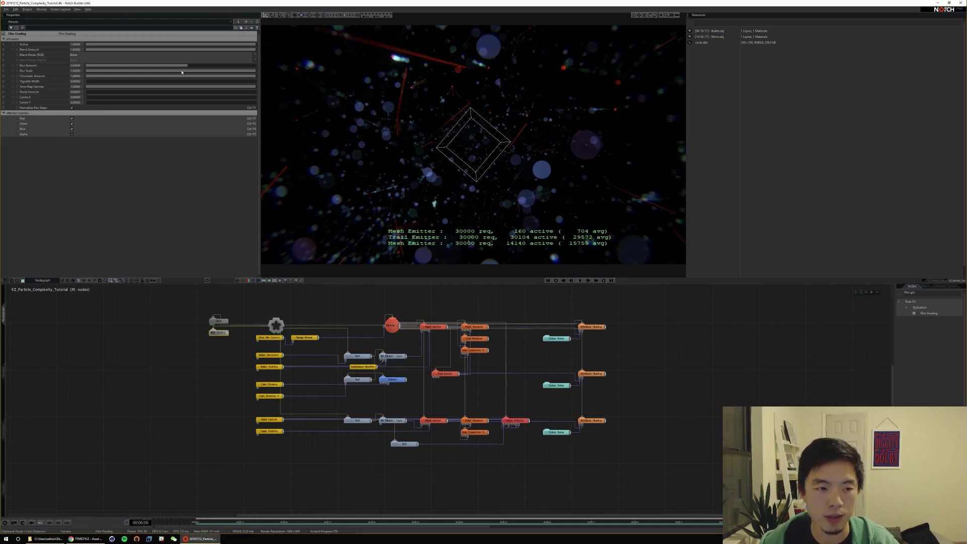
# Set Film Grading's Blur Amount to about 0.78, Noise Amount 0.17, Blur Scale 0.52 and Chromatic Amount 0.51, replaying the shot to check
pyautogui.moveTo(193, 67); pyautogui.dragTo(267, 71)
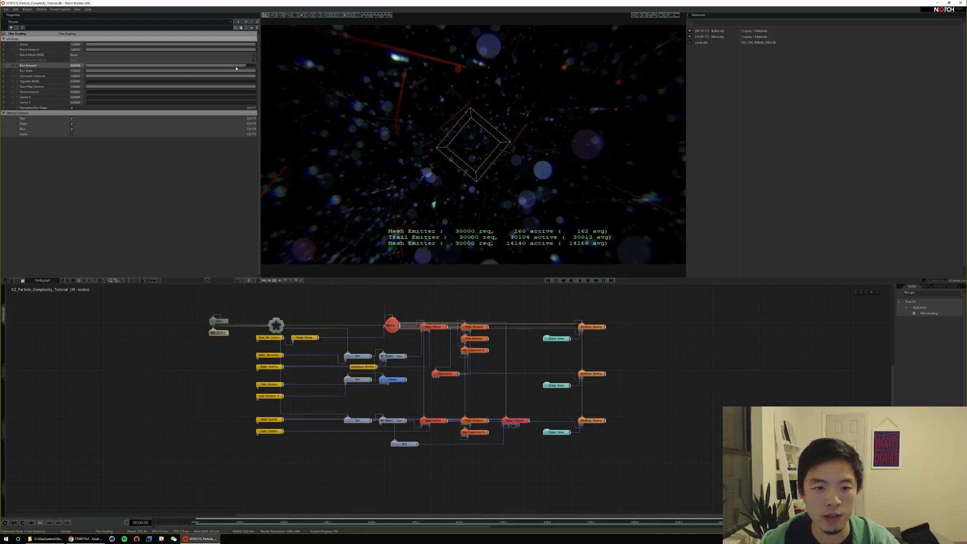
pyautogui.moveTo(93, 93); pyautogui.dragTo(106, 94)
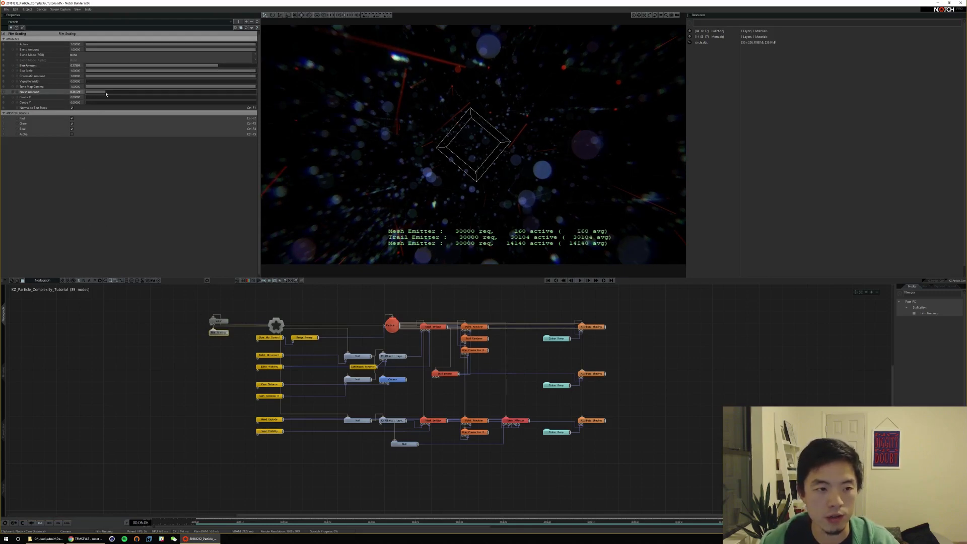
pyautogui.moveTo(198, 78); pyautogui.dragTo(187, 73)
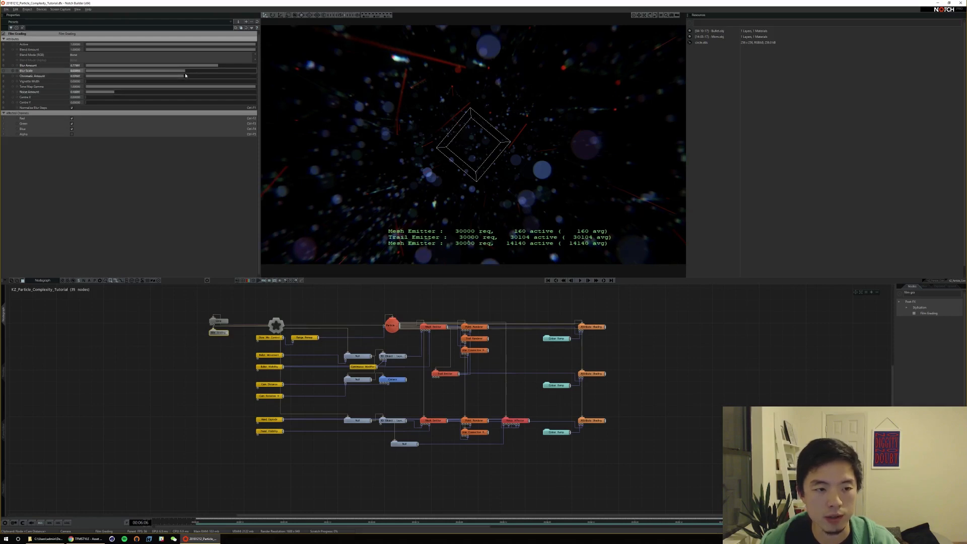
pyautogui.press('Home')
pyautogui.press('space')
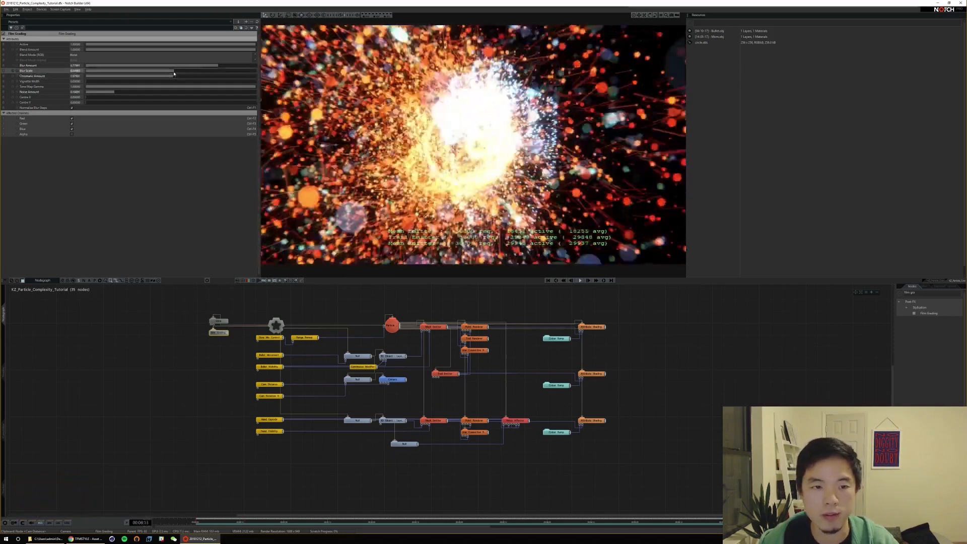
pyautogui.press('space')
pyautogui.press('Home')
pyautogui.press('space')
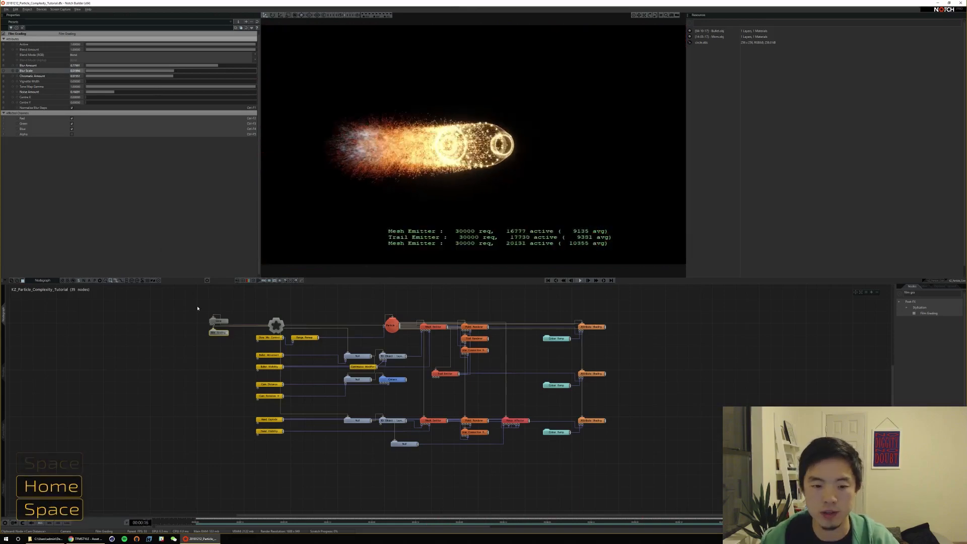
# Raise the Glow node's Threshold to about 0.41 and replay the shot from the start
pyautogui.click(219, 321)
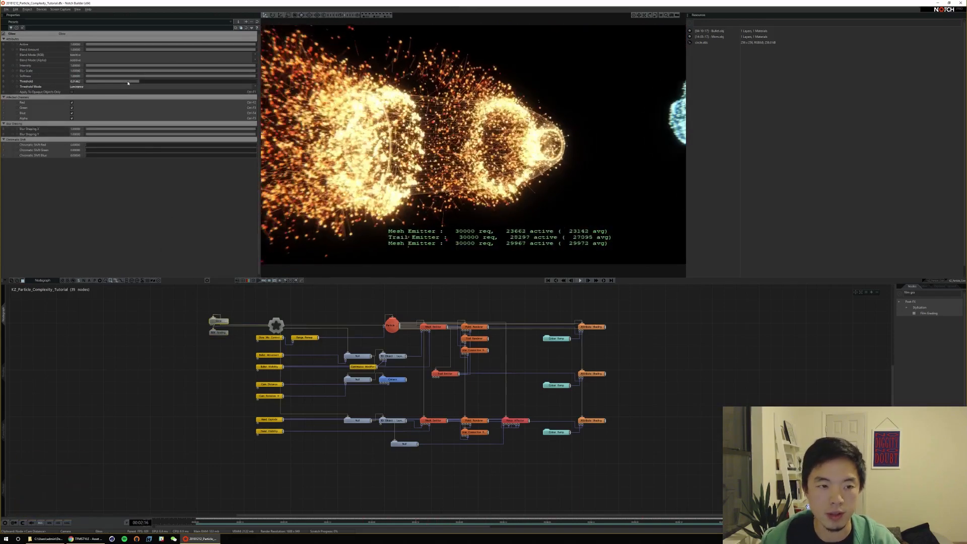
pyautogui.moveTo(131, 82); pyautogui.dragTo(154, 82)
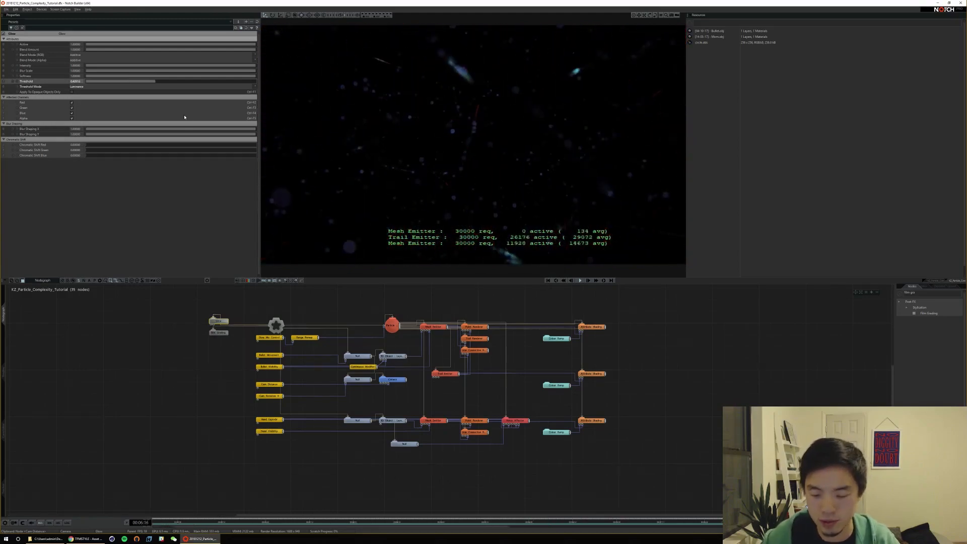
pyautogui.press('space')
pyautogui.press('Home')
pyautogui.press('space')
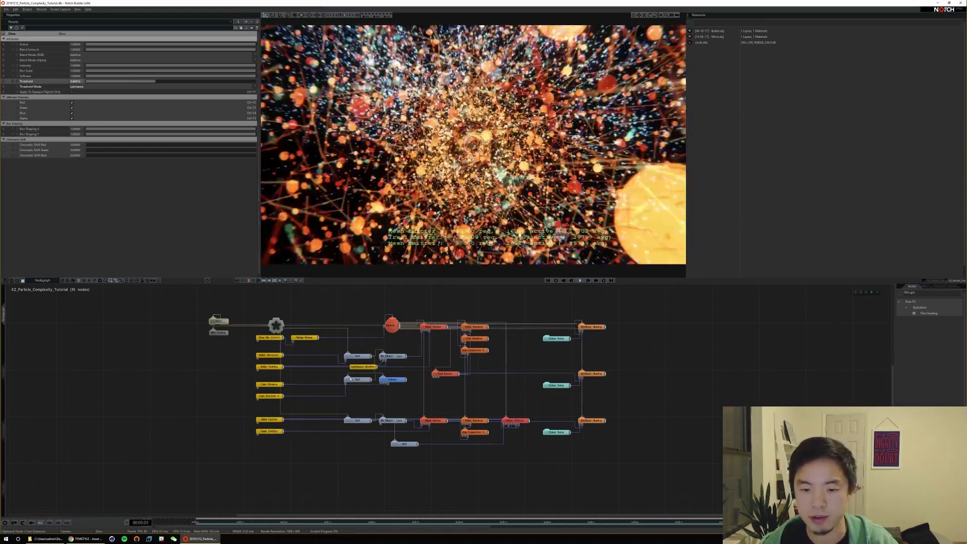
pyautogui.press('space')
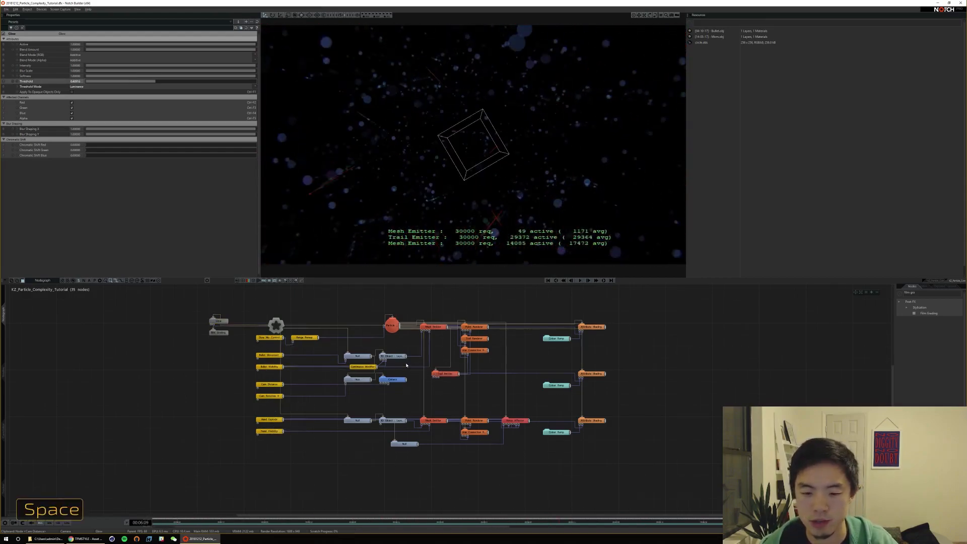
# Raise the Lines Alpha of the bullet's 3D Object to about 0.4 and play the shot from the start
pyautogui.click(395, 356)
pyautogui.scroll(-3, 146, 244)
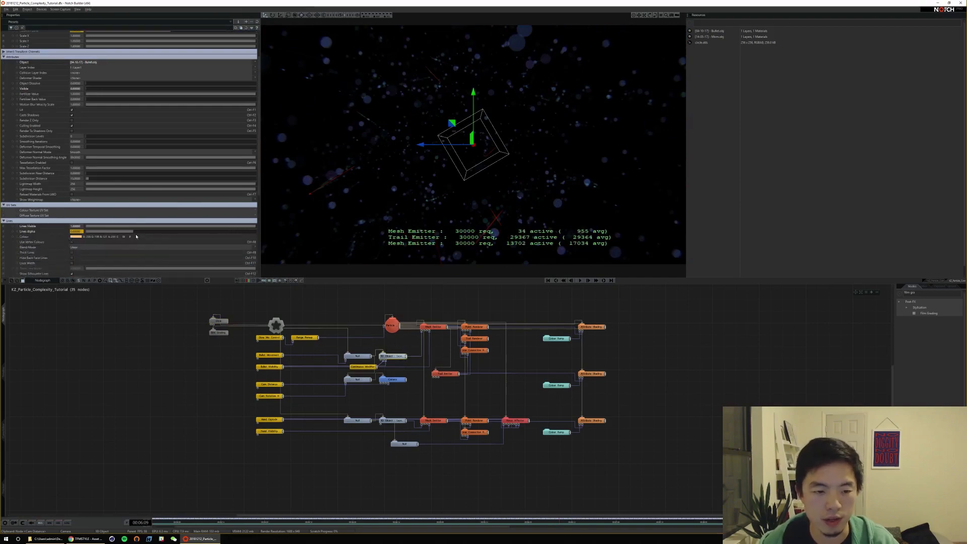
pyautogui.moveTo(137, 232); pyautogui.dragTo(150, 233)
pyautogui.press('Home')
pyautogui.press('space')
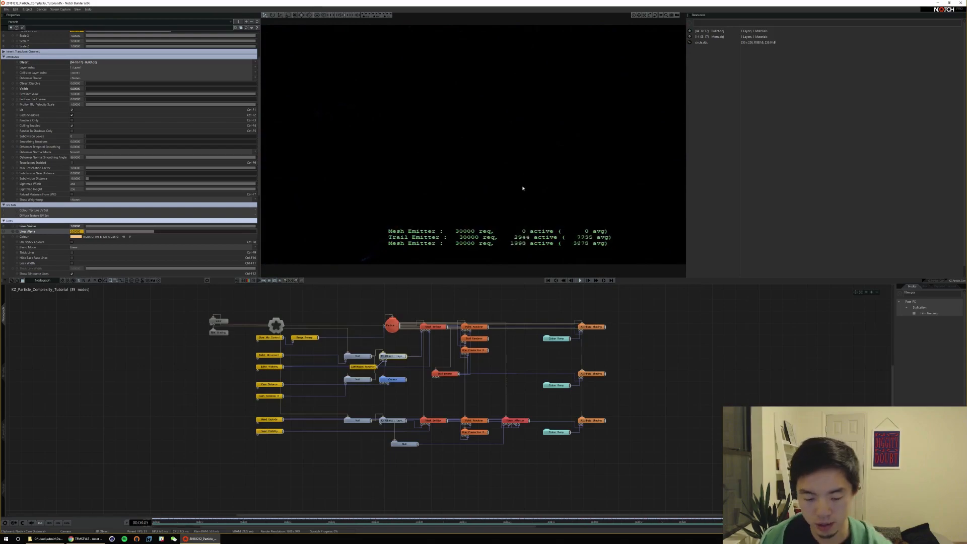
# Review the complete shot by replaying it from the beginning, and return to the first frame
pyautogui.press('space')
pyautogui.press('Home')
pyautogui.press('space')
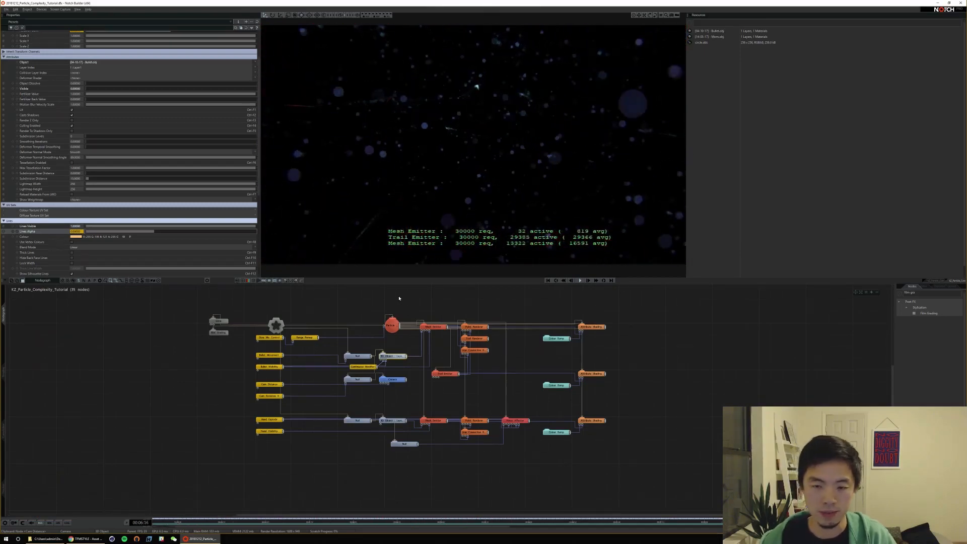
pyautogui.press('space')
pyautogui.press('Home')
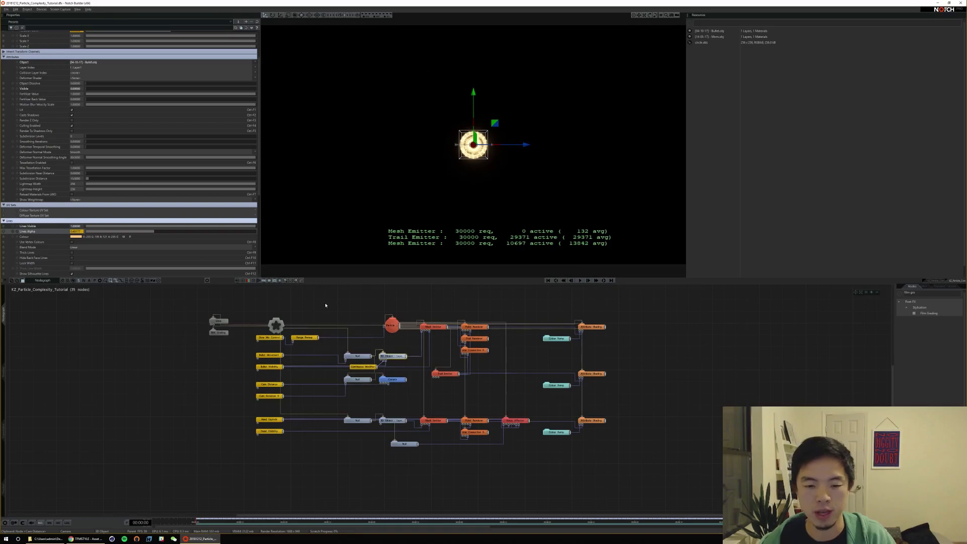
# Play the bullet and hand shot once more, stop it and go back to the first frame
pyautogui.press('Home')
pyautogui.press('space')
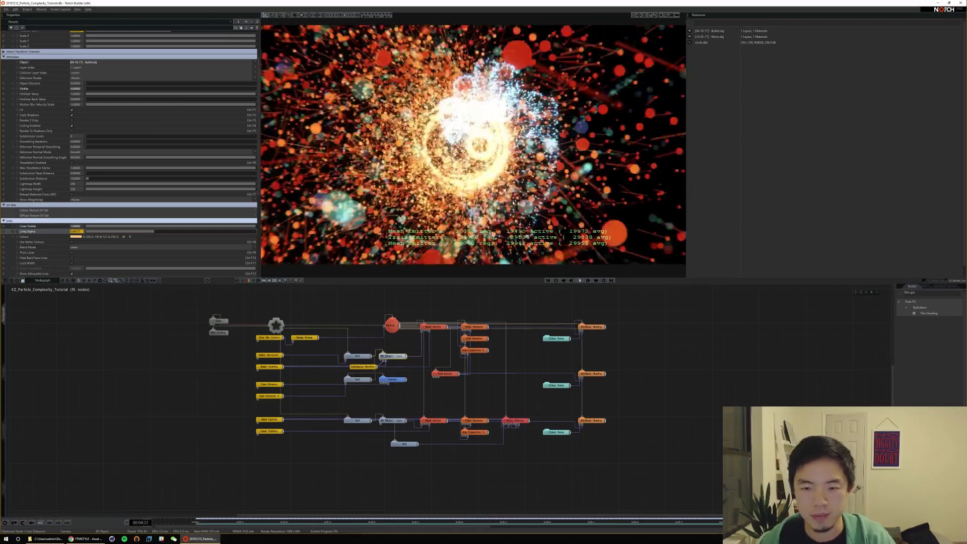
pyautogui.press('space')
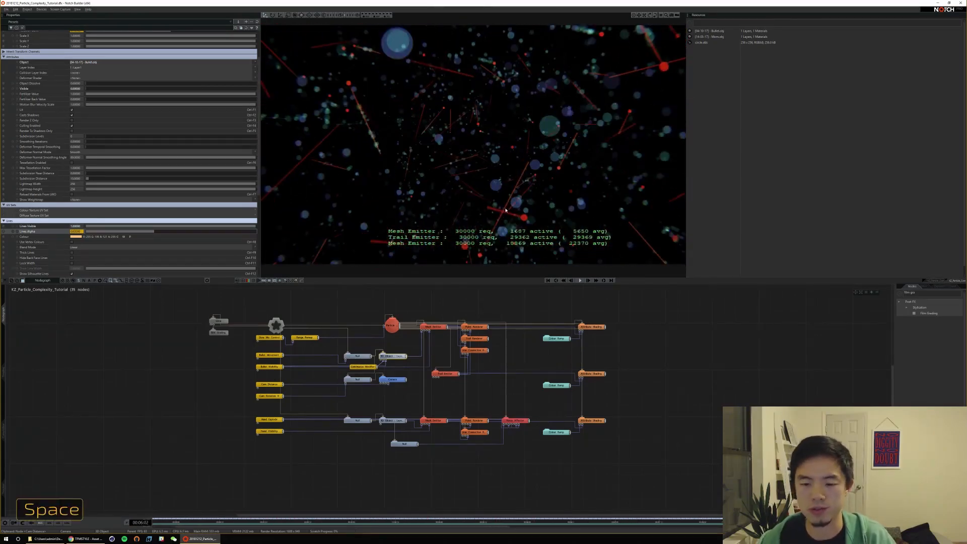
pyautogui.press('Home')
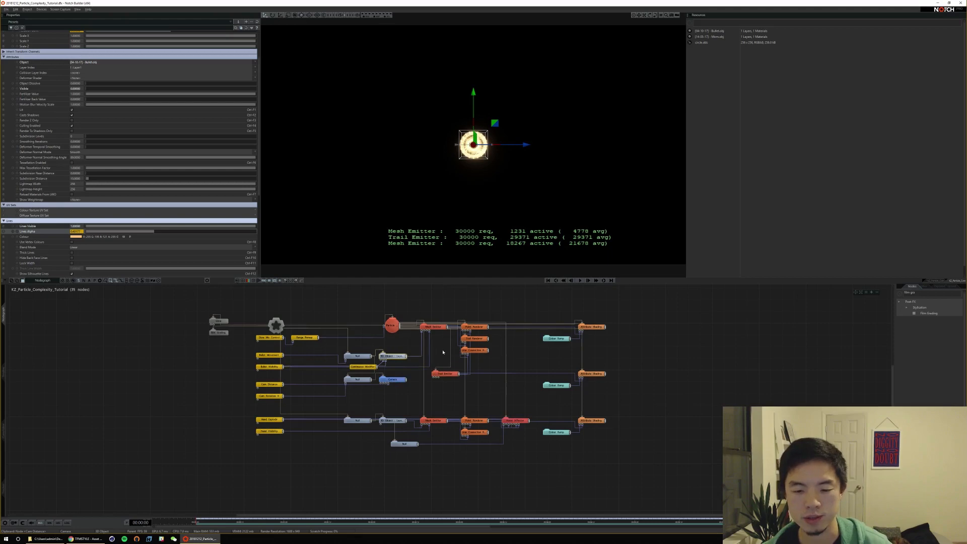
# Shift the Particle Root node slightly toward the Mesh Emitter, and inspect the envelope modifiers in the node graph, curve editor and timeline
pyautogui.moveTo(392, 326); pyautogui.dragTo(404, 326)
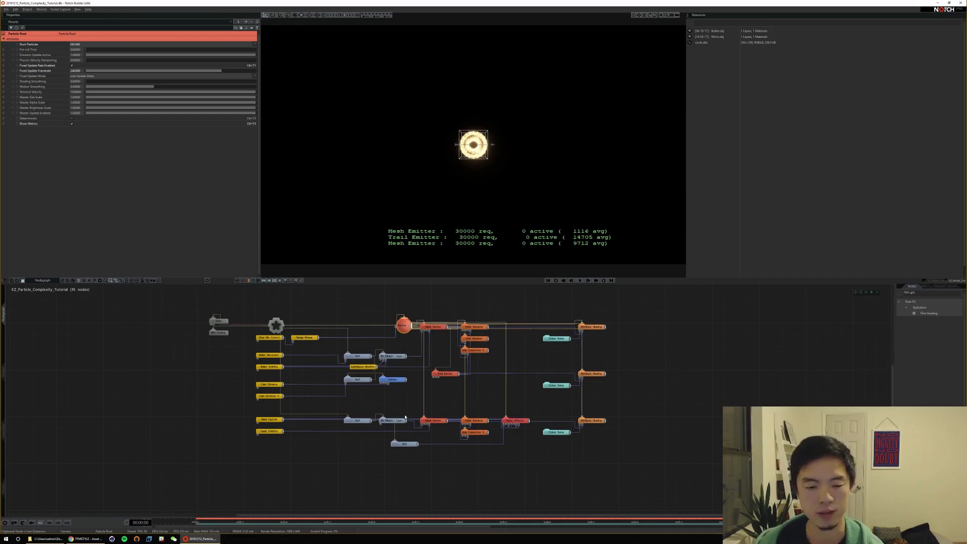
pyautogui.moveTo(318, 456); pyautogui.dragTo(272, 342)
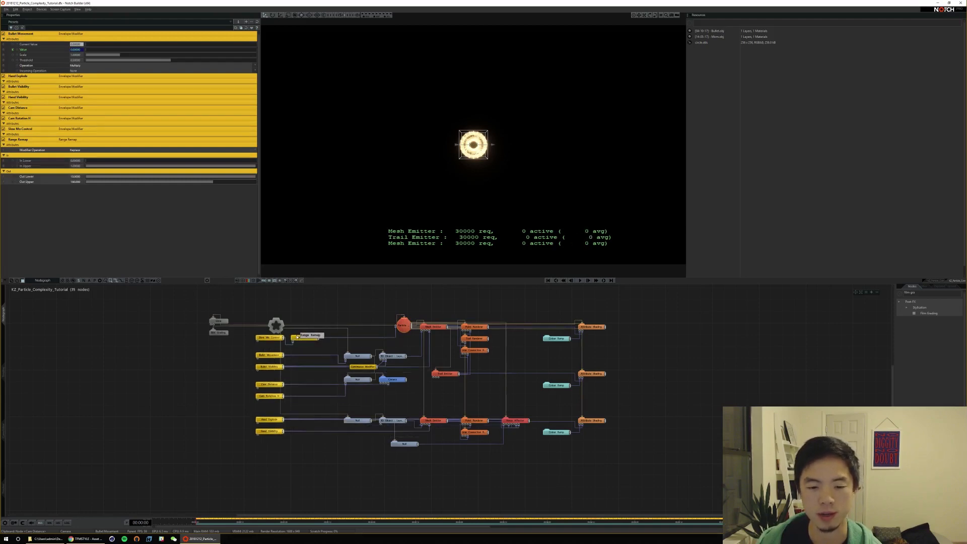
pyautogui.click(276, 325)
pyautogui.press('F3')
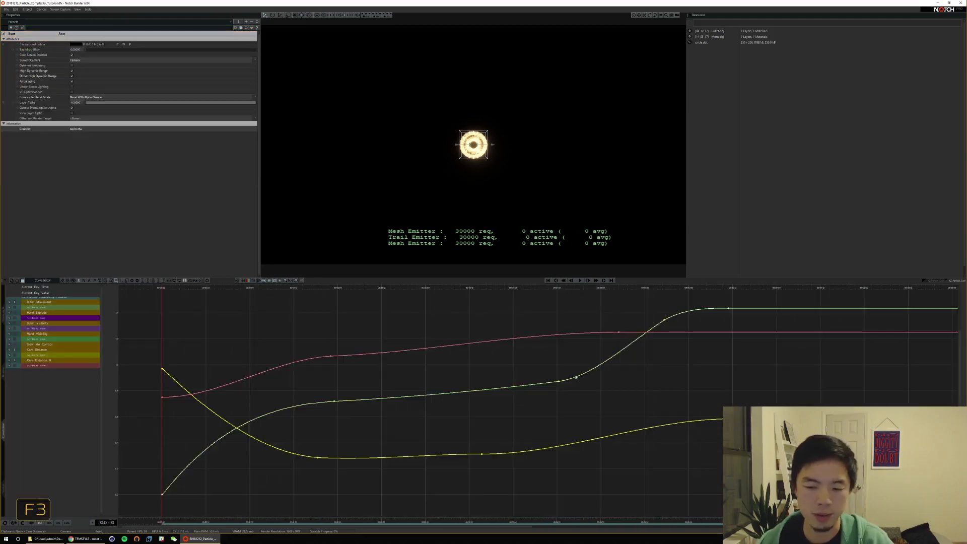
pyautogui.press('F2')
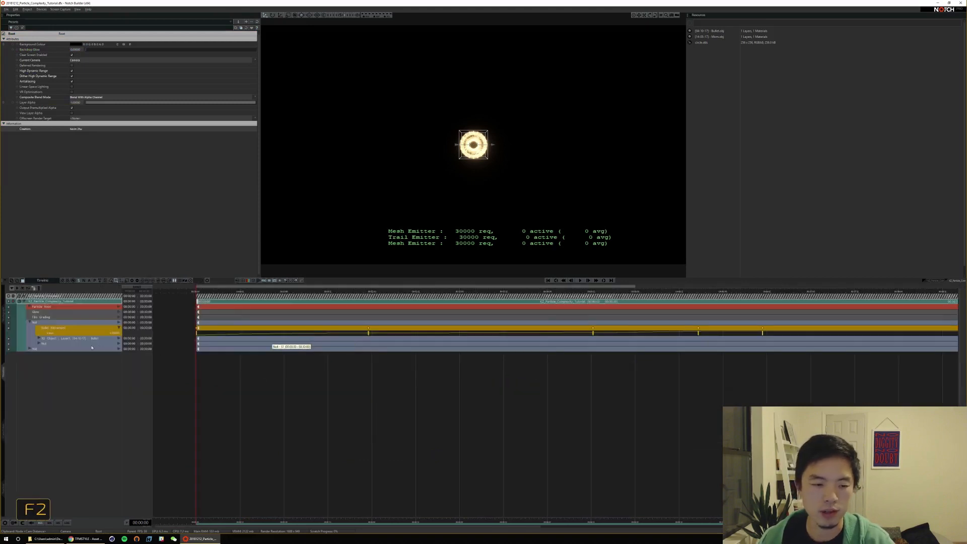
pyautogui.press('F1')
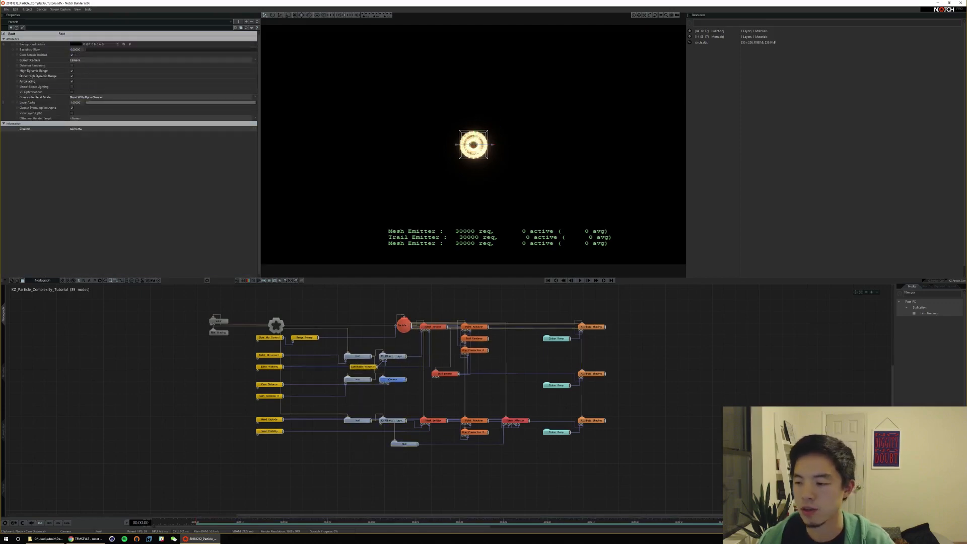
# Clear the node search filter and browse the Particles category, collapsing its Affectors group
pyautogui.click(900, 293)
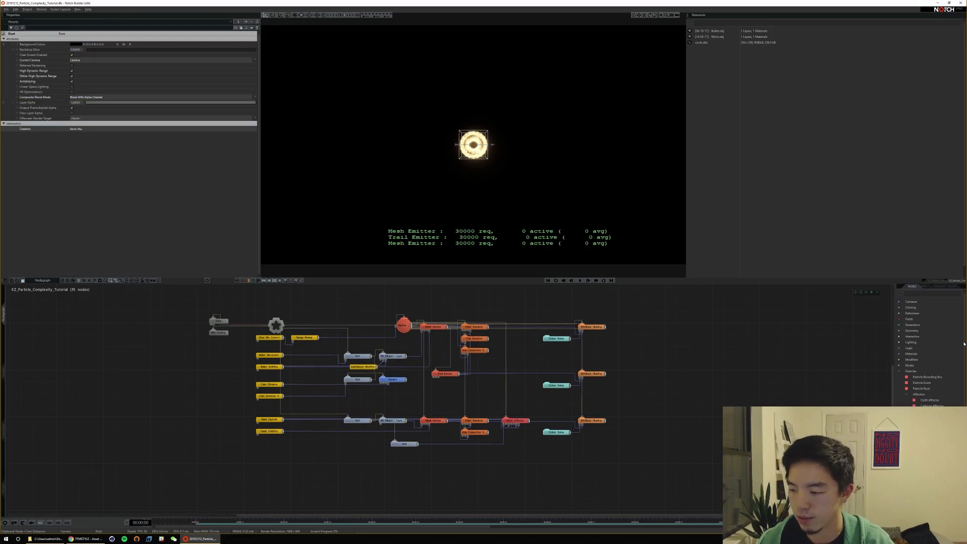
pyautogui.scroll(-5, 910, 336)
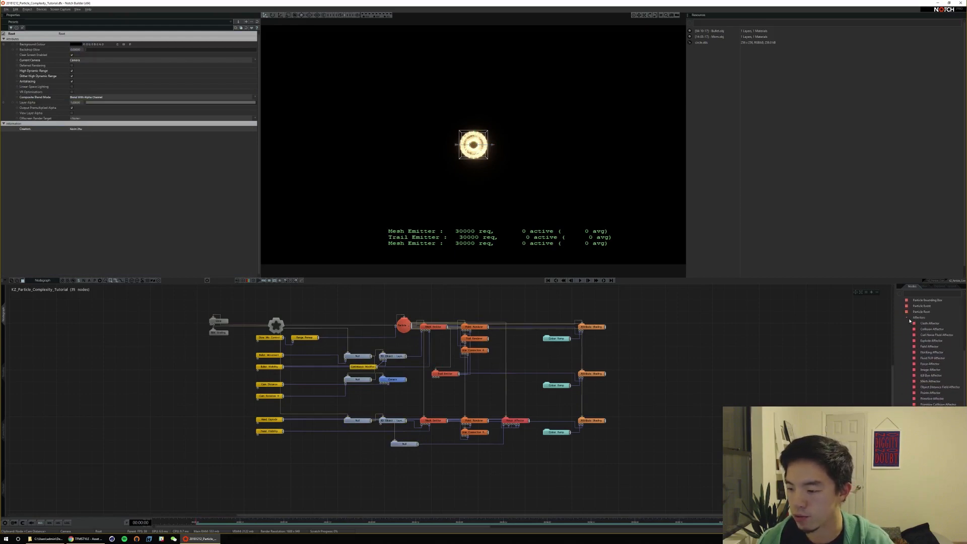
pyautogui.click(908, 319)
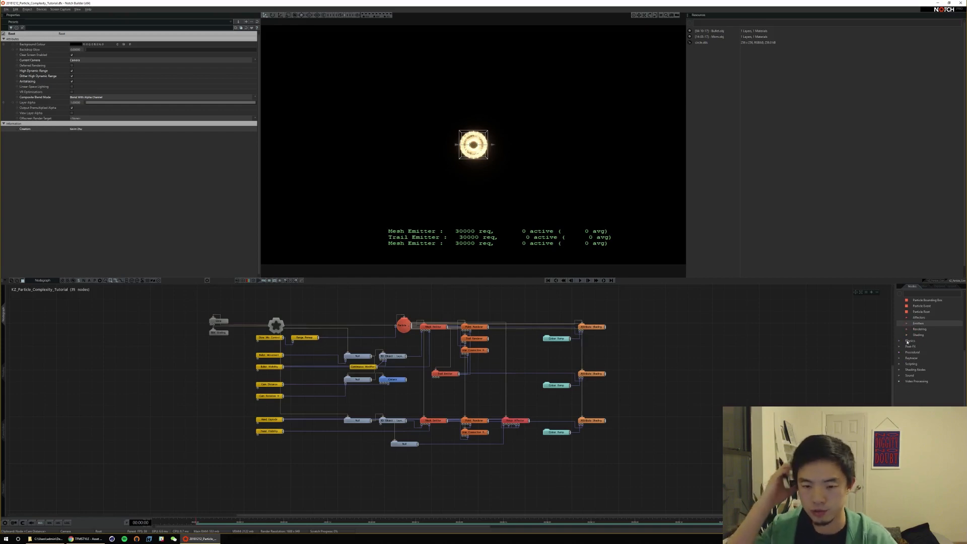
# Turn off Show Metrics on the Particle Root, and deselect the node
pyautogui.click(403, 324)
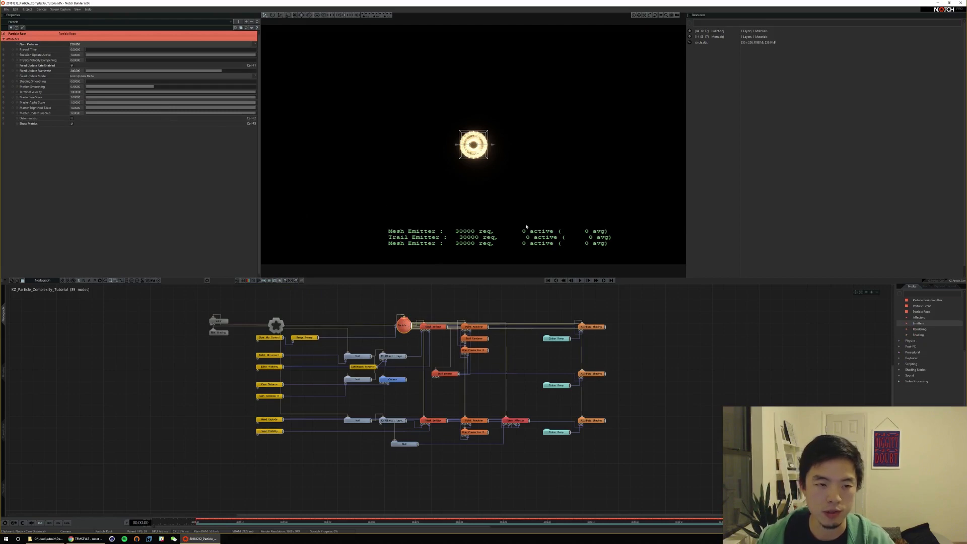
pyautogui.click(72, 124)
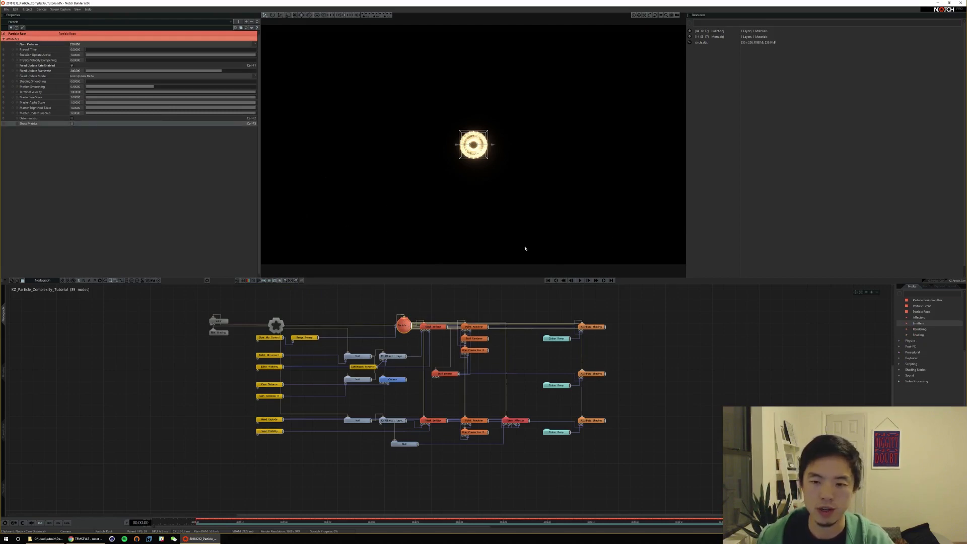
pyautogui.click(682, 408)
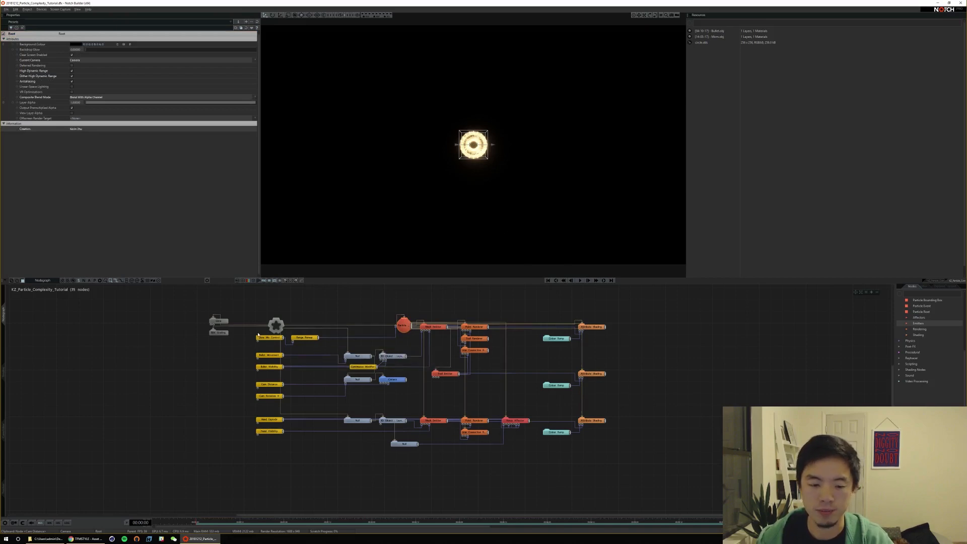
# Show the timeline, enable the original Particle Complexity layer instead of the tutorial layer, and play it twice from the start
pyautogui.press('F2')
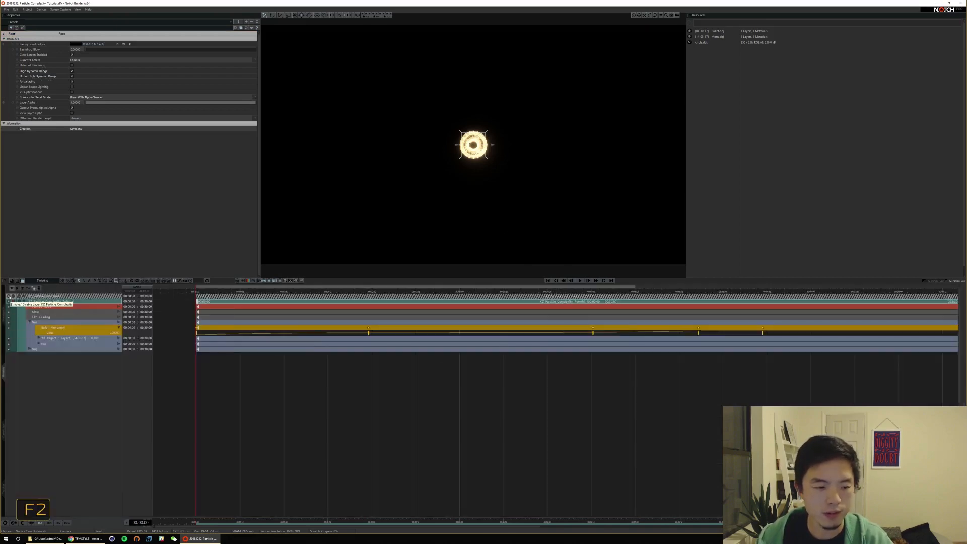
pyautogui.press('Home')
pyautogui.press('space')
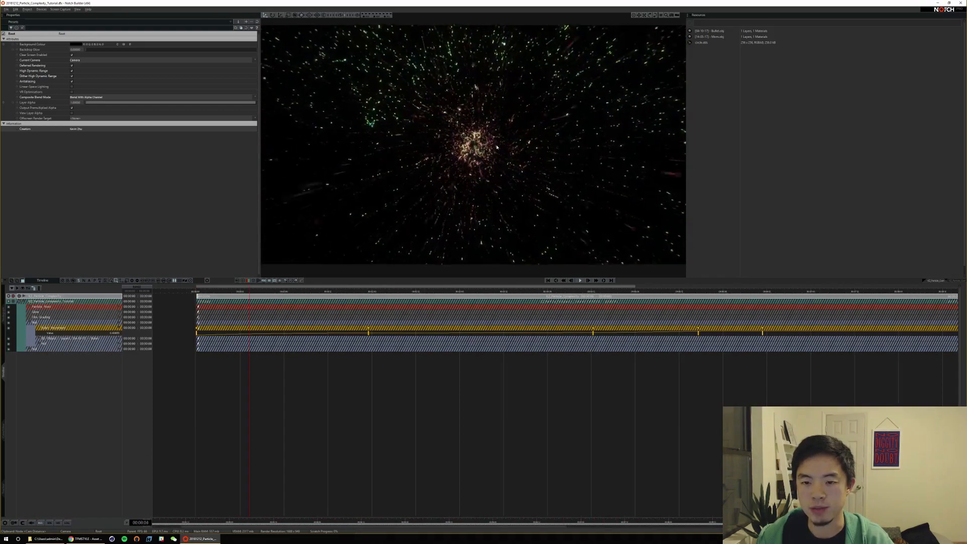
pyautogui.press('space')
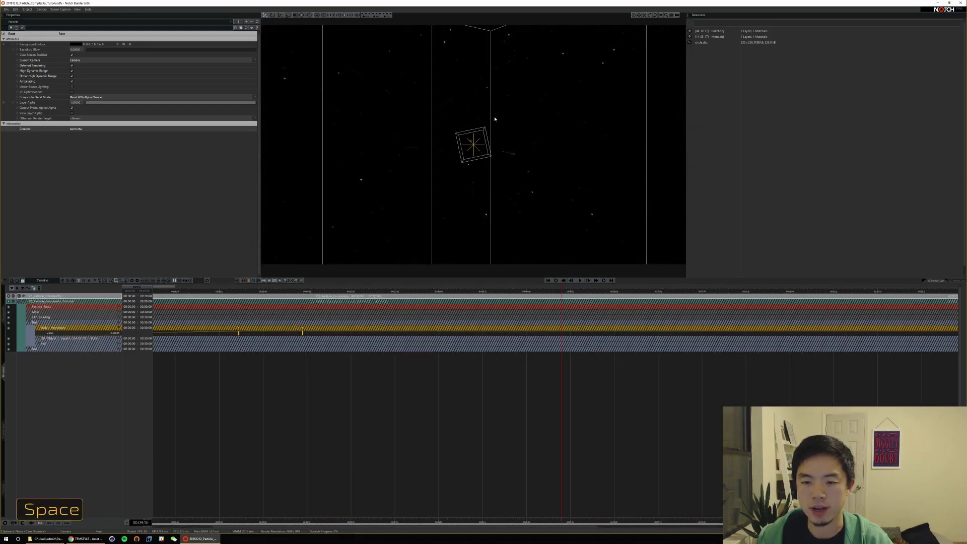
pyautogui.press('Home')
pyautogui.press('space')
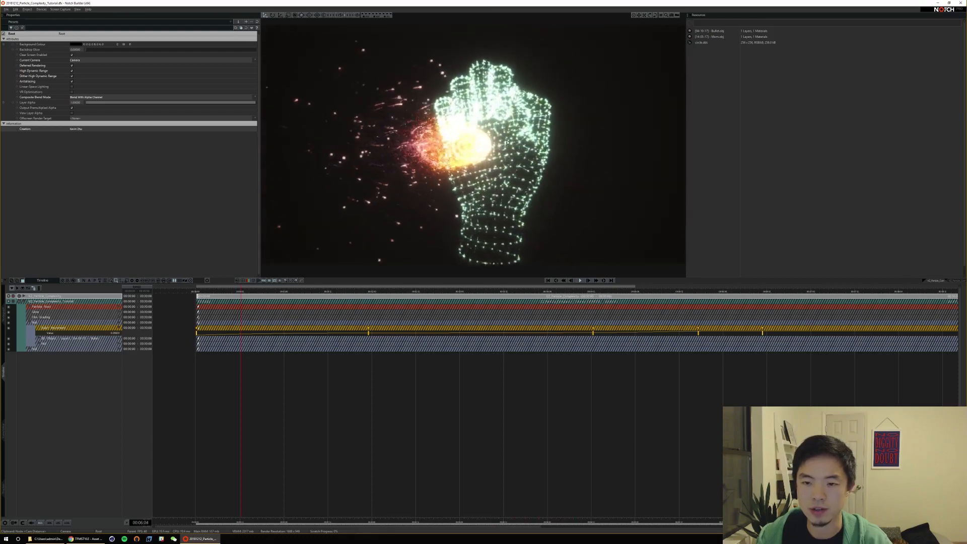
pyautogui.press('space')
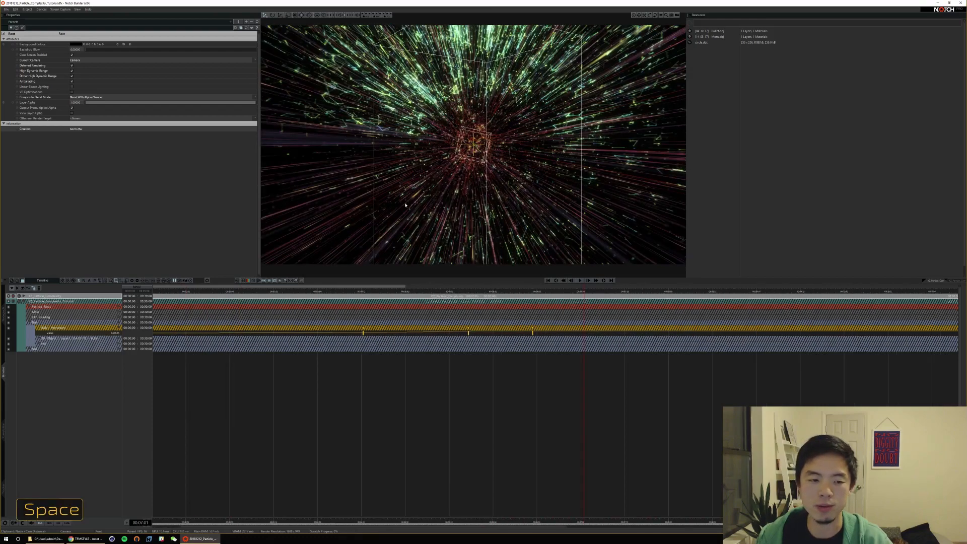
# Switch back to the tutorial layer and play it twice from the first frame for comparison
pyautogui.press('Home')
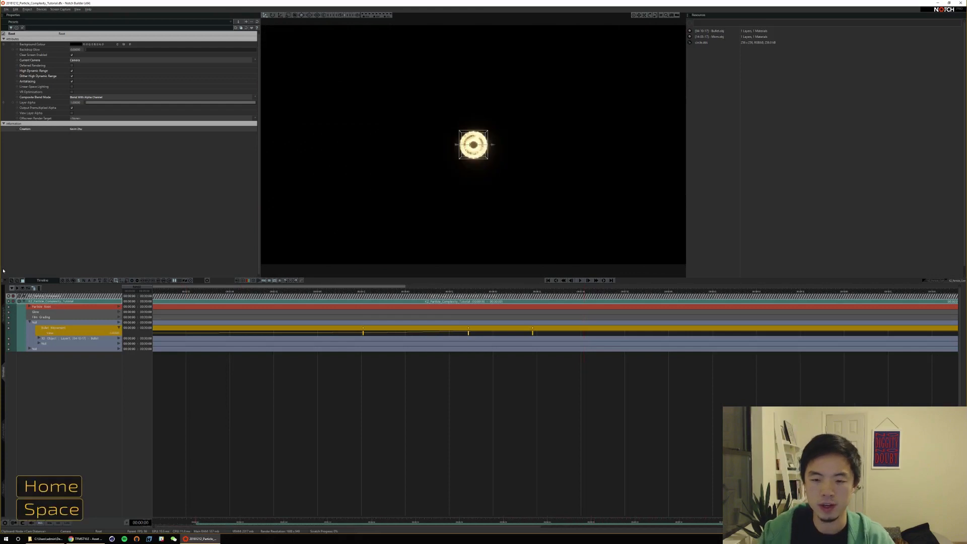
pyautogui.press('space')
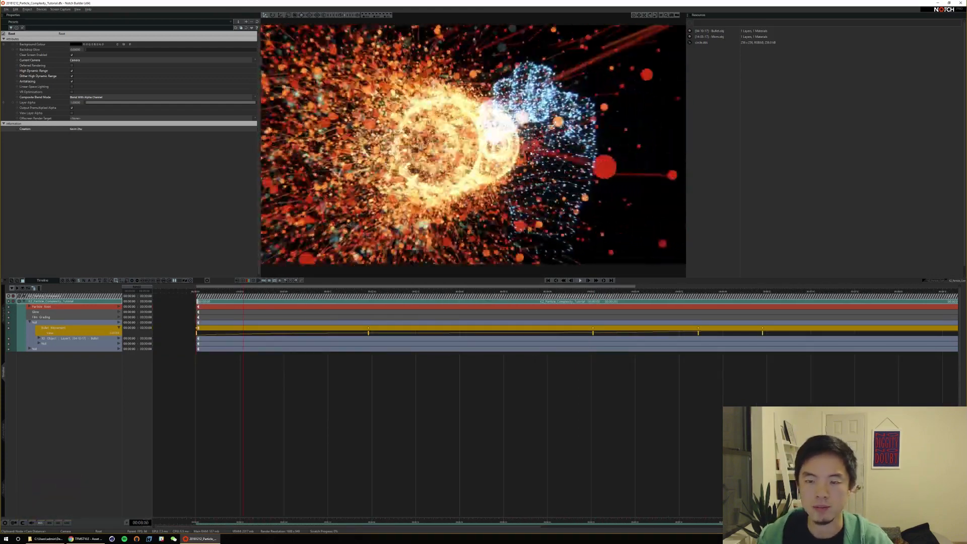
pyautogui.press('space')
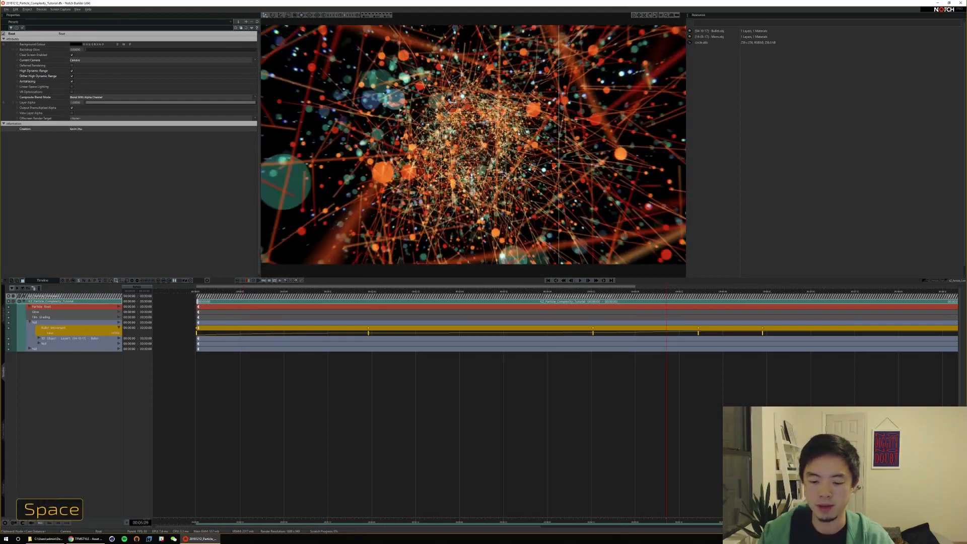
pyautogui.press('Home')
pyautogui.press('space')
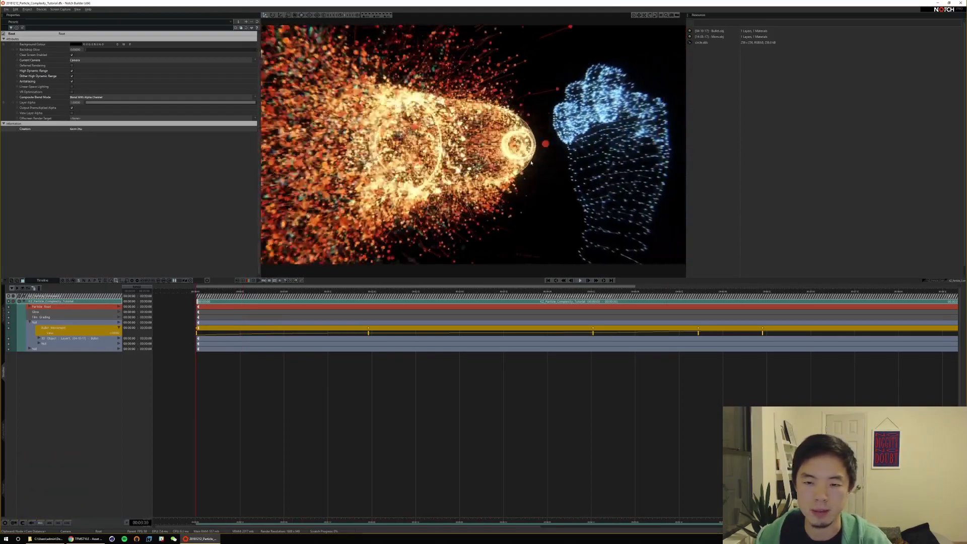
pyautogui.press('space')
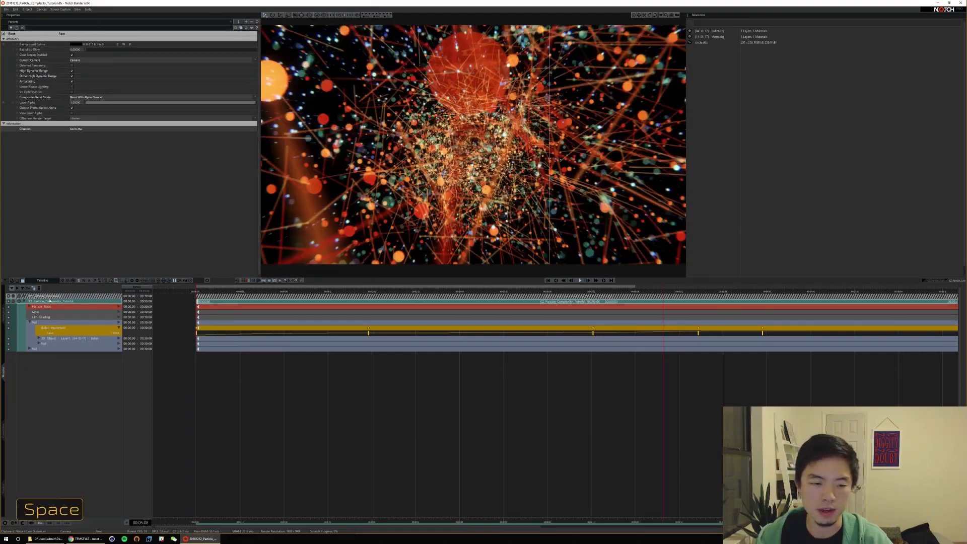
# Make the original Particle Complexity layer active again and replay it from the beginning
pyautogui.press('Home')
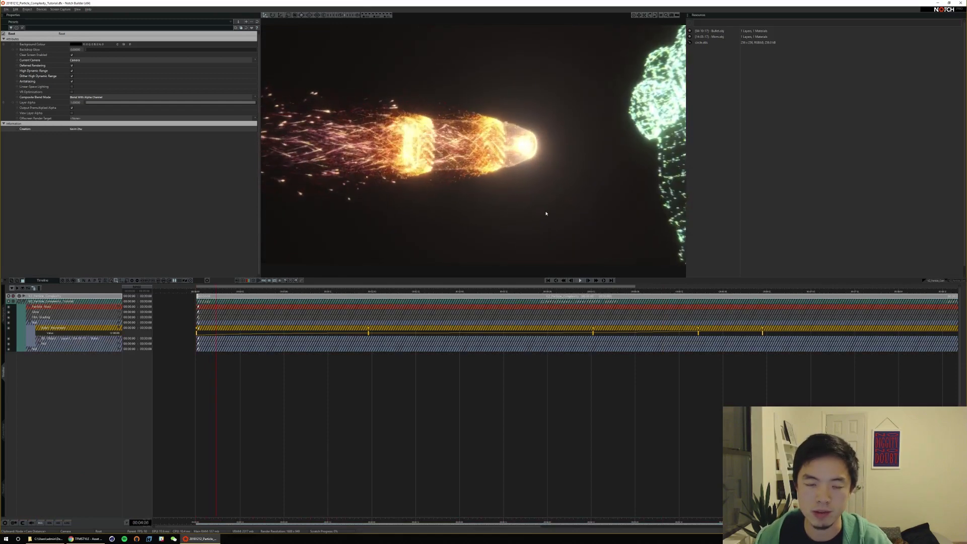
pyautogui.press('space')
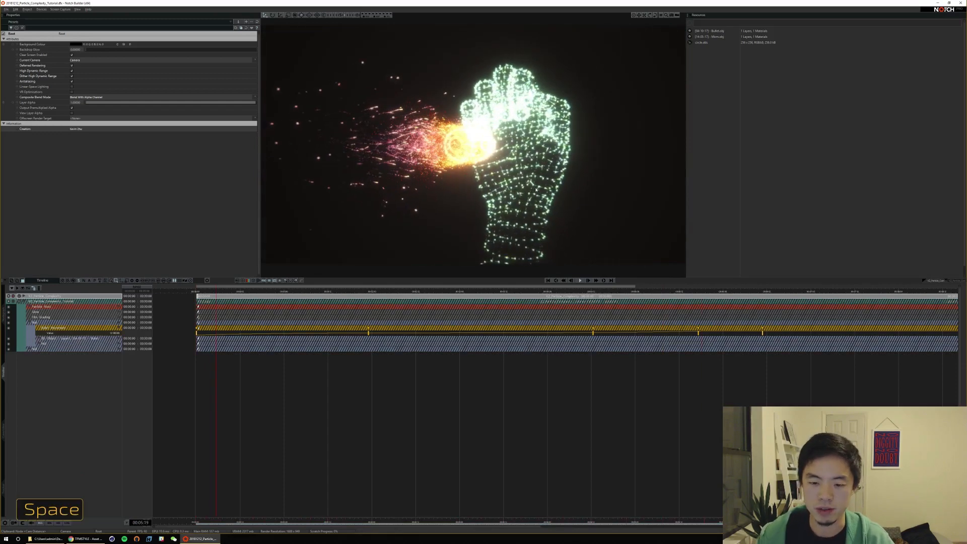
pyautogui.press('Home')
pyautogui.press('space')
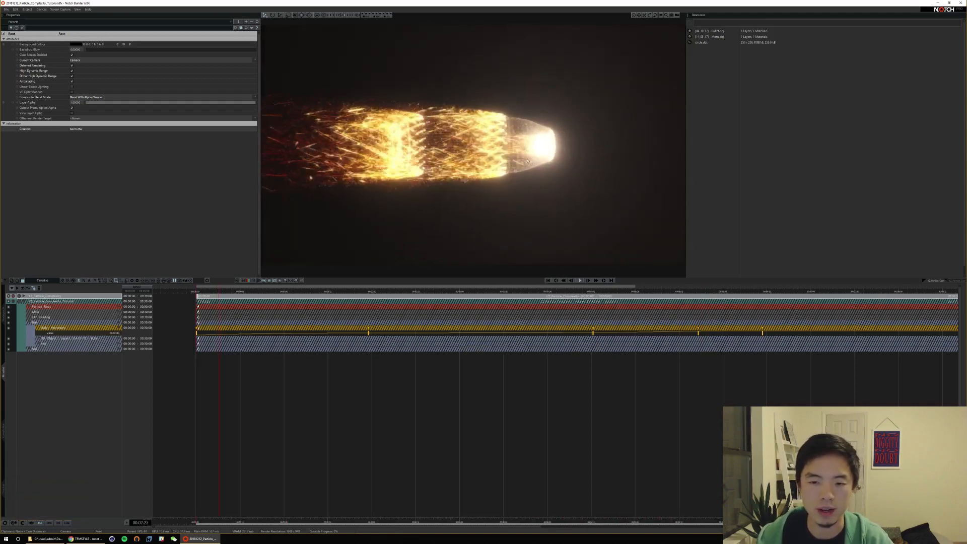
pyautogui.press('space')
# Reactivate the tutorial layer and replay its bullet impact from the start to compare it with the original
pyautogui.click(13, 302)
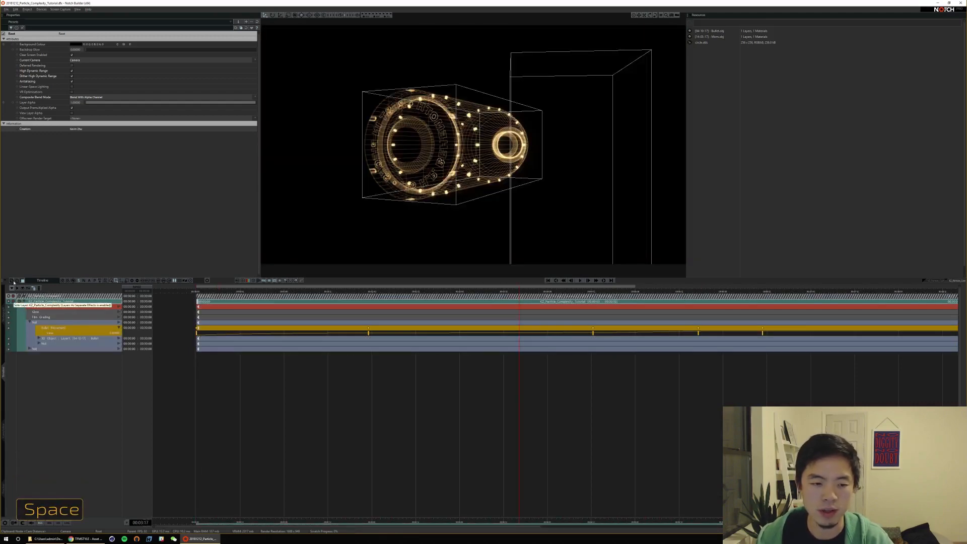
pyautogui.press('Home')
pyautogui.press('space')
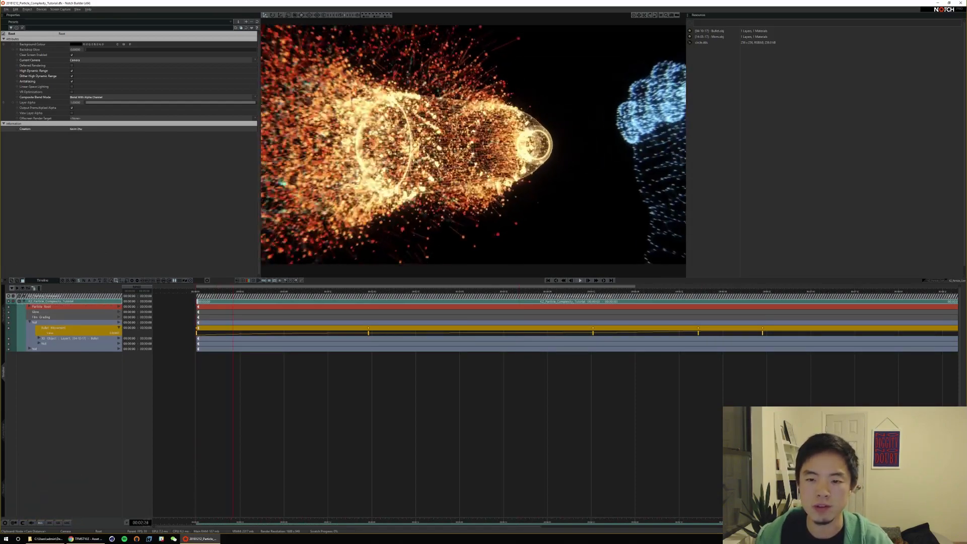
pyautogui.press('space')
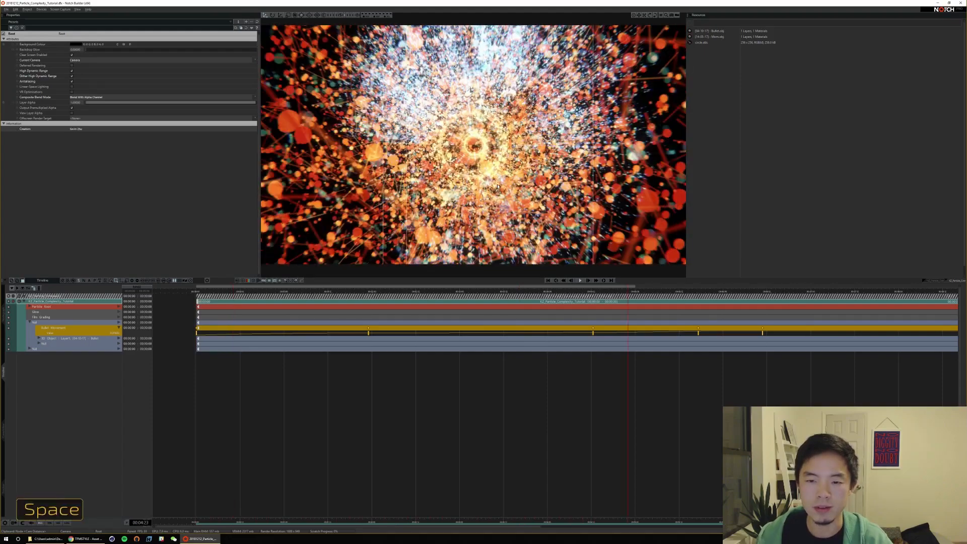
pyautogui.press('Home')
pyautogui.press('space')
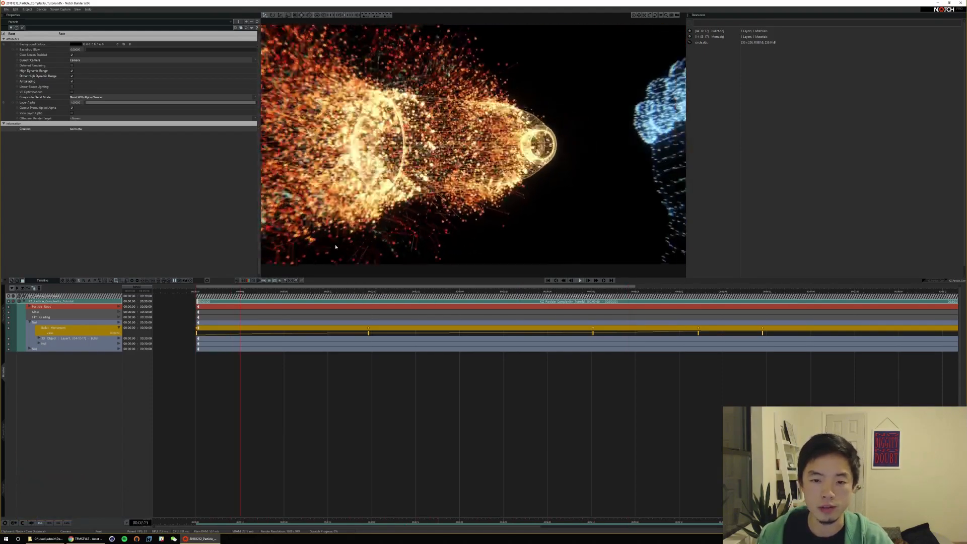
pyautogui.press('space')
# Toggle to the original layer and back to the tutorial layer, and play the tutorial version through to its end
pyautogui.click(50, 296)
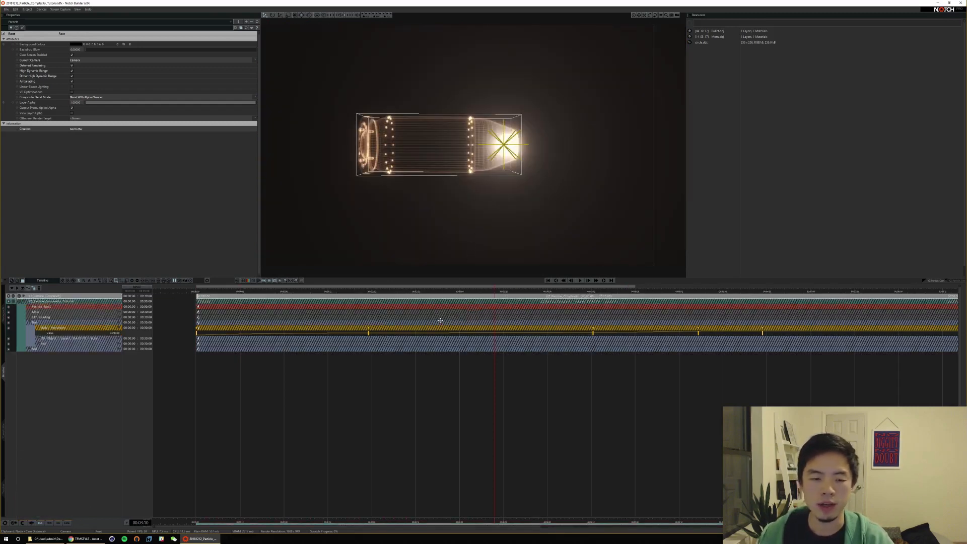
pyautogui.click(50, 301)
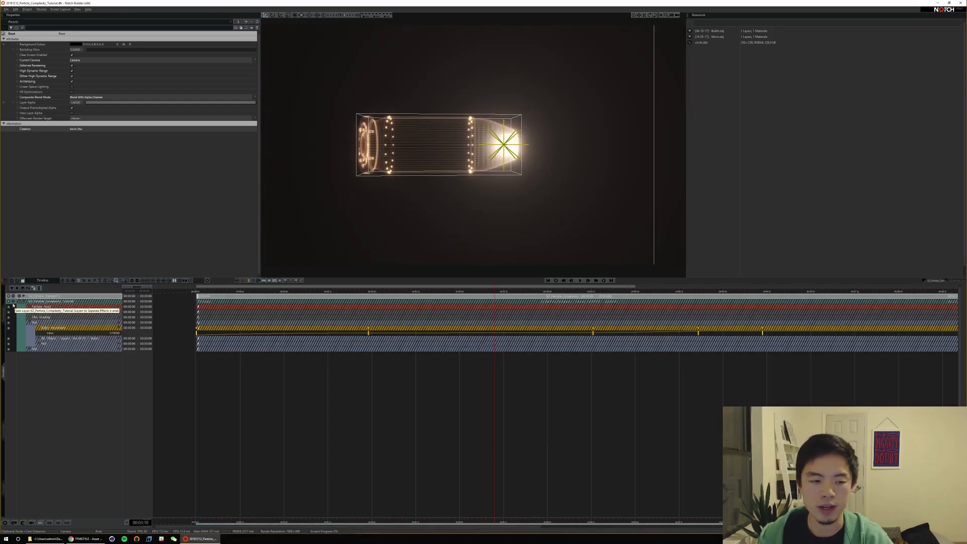
pyautogui.press('space')
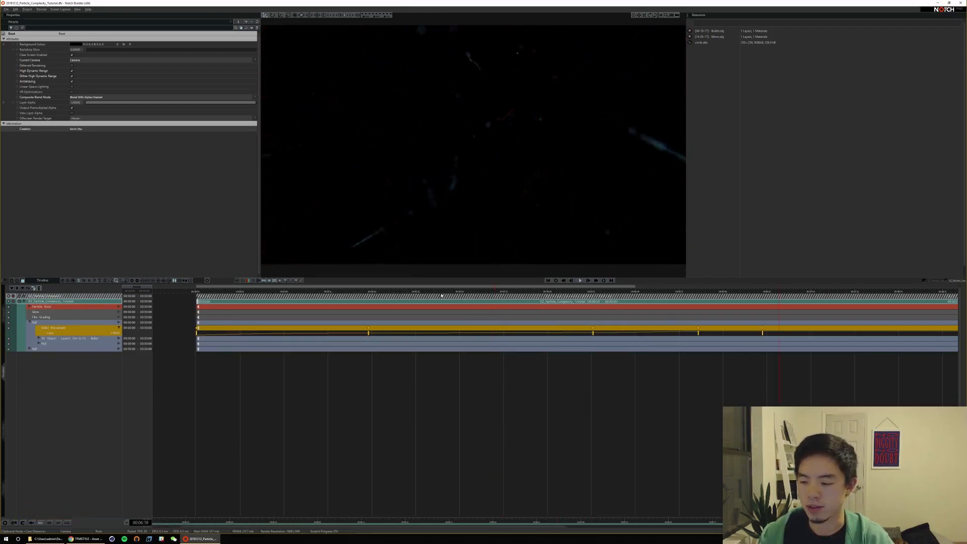
pyautogui.press('space')
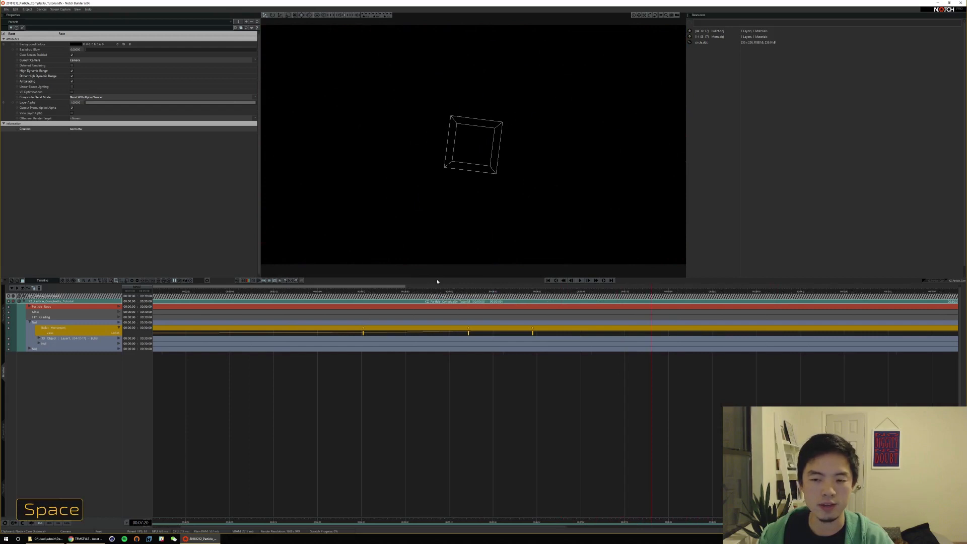